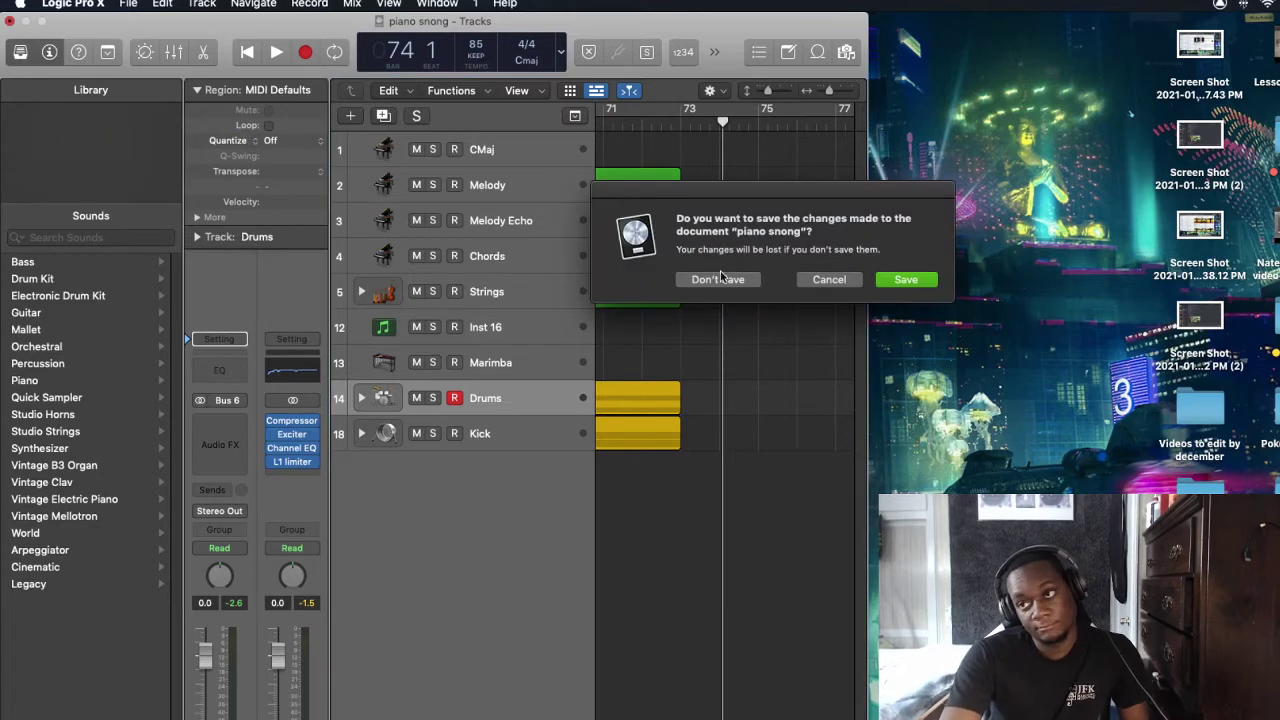
# Close the piano snong project without saving and create one software instrument track with the default patch in a new, enlarged project window
pyautogui.click(718, 279)
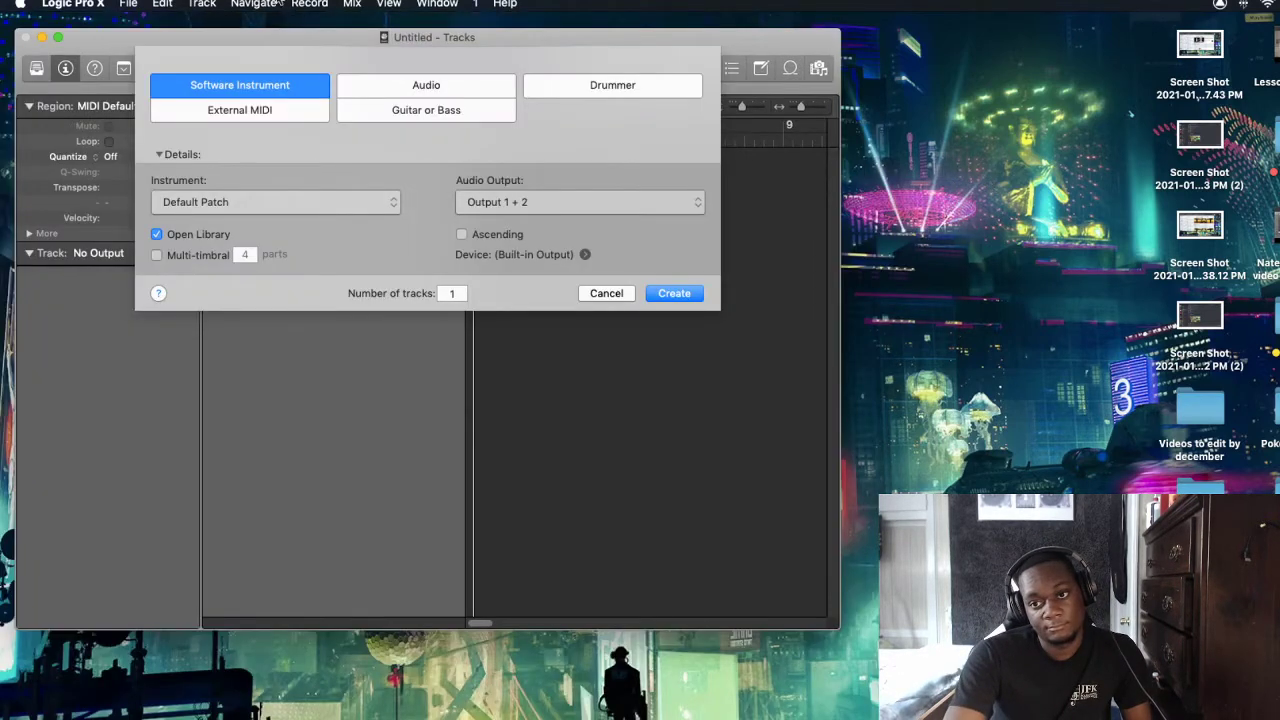
pyautogui.click(680, 293)
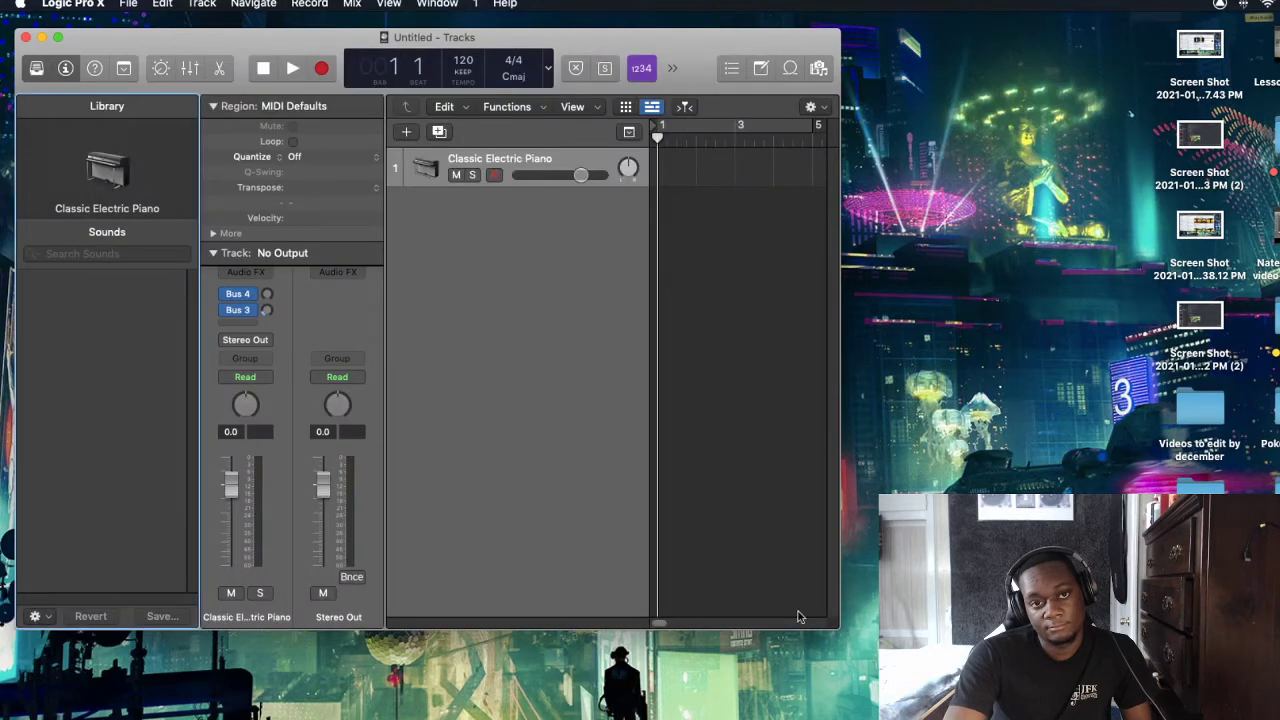
pyautogui.moveTo(836, 630); pyautogui.dragTo(952, 714)
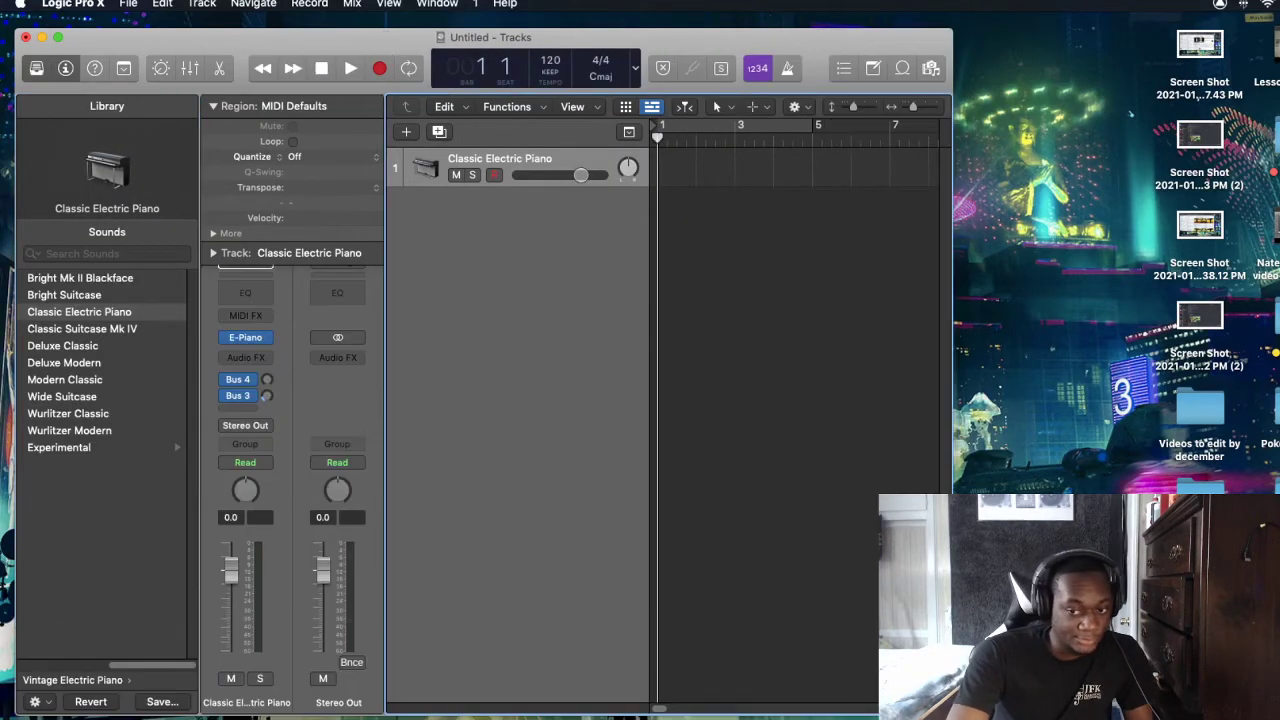
# Switch to QLab and review the audio levels and loop settings of the cues in the Pro group
pyautogui.click(1062, 717)
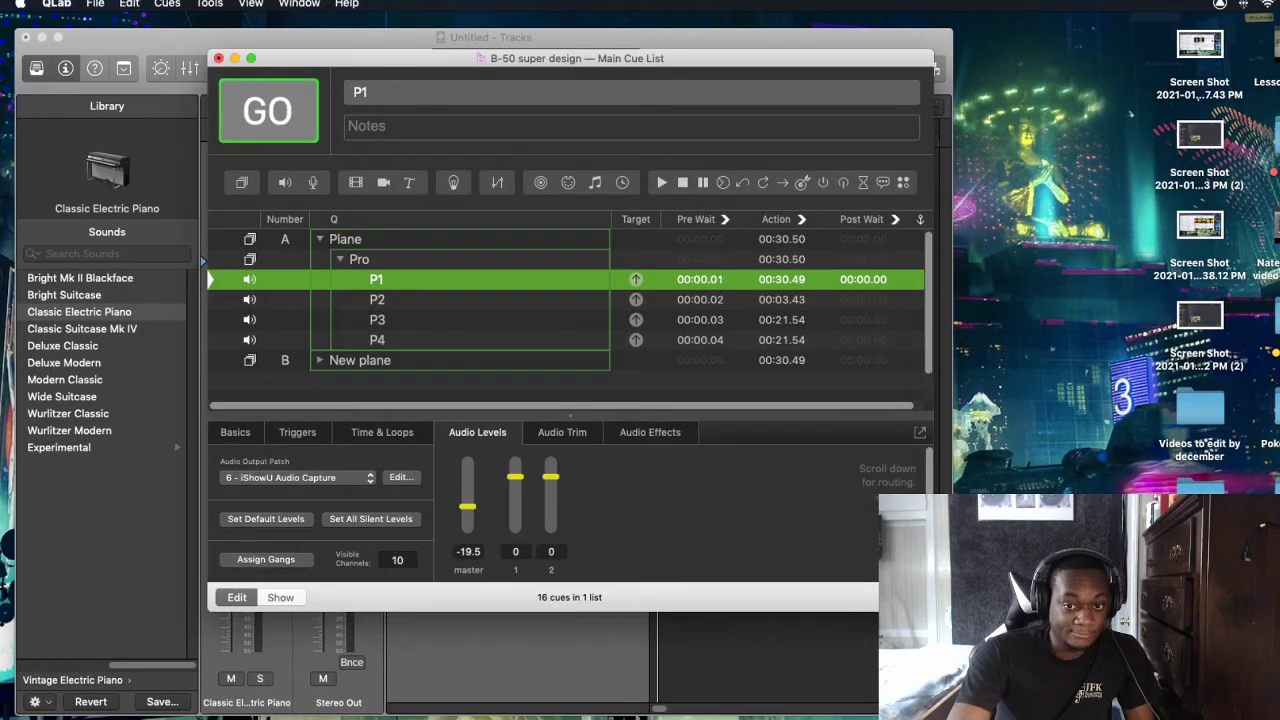
pyautogui.click(468, 327)
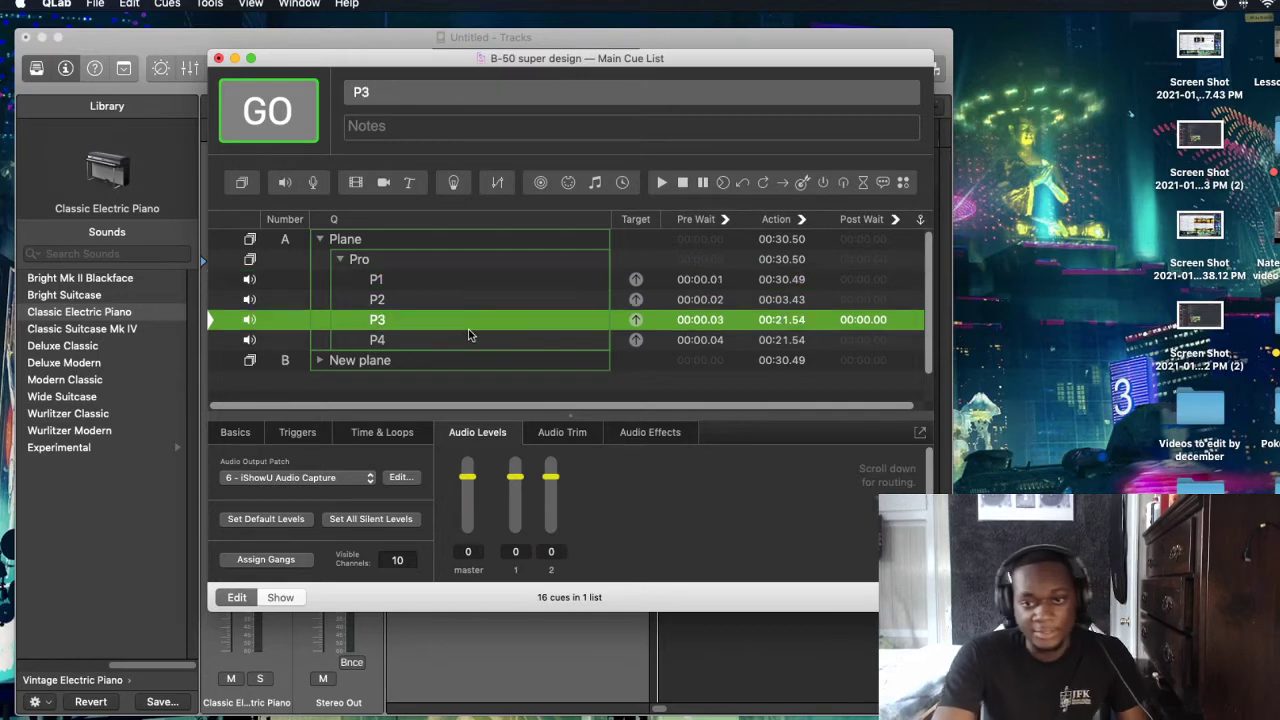
pyautogui.click(465, 343)
pyautogui.click(452, 292)
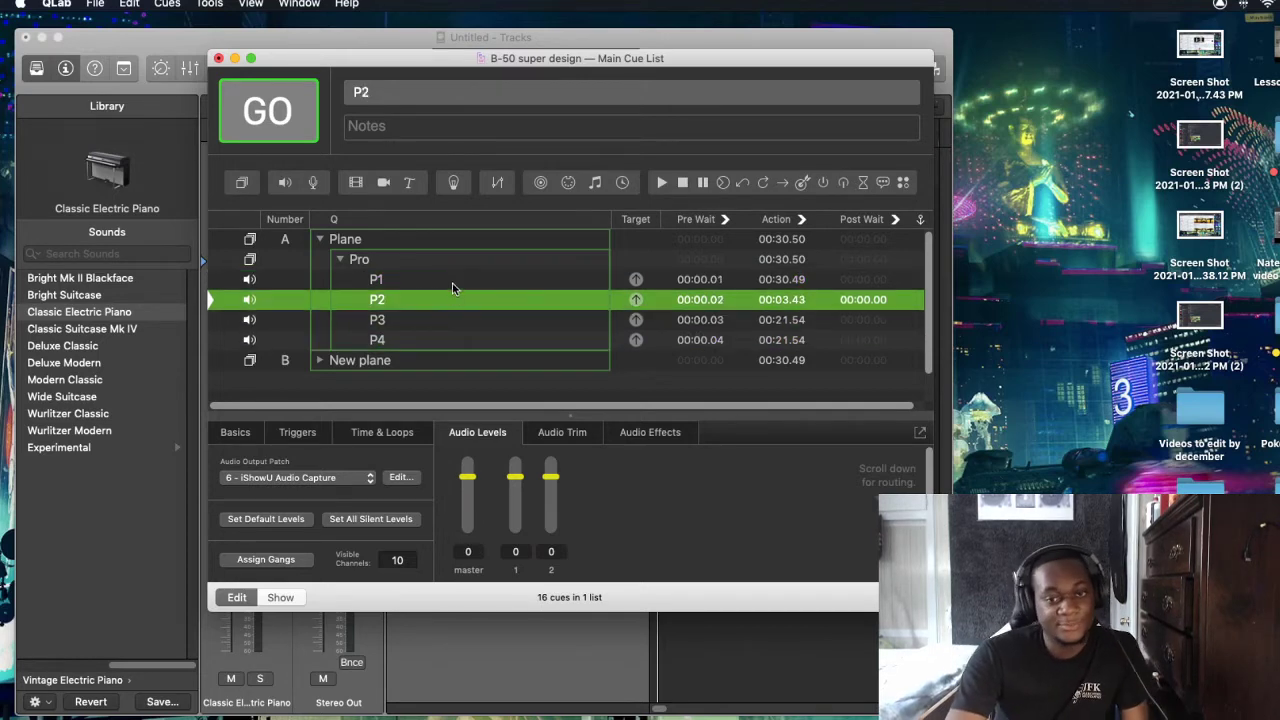
pyautogui.click(452, 280)
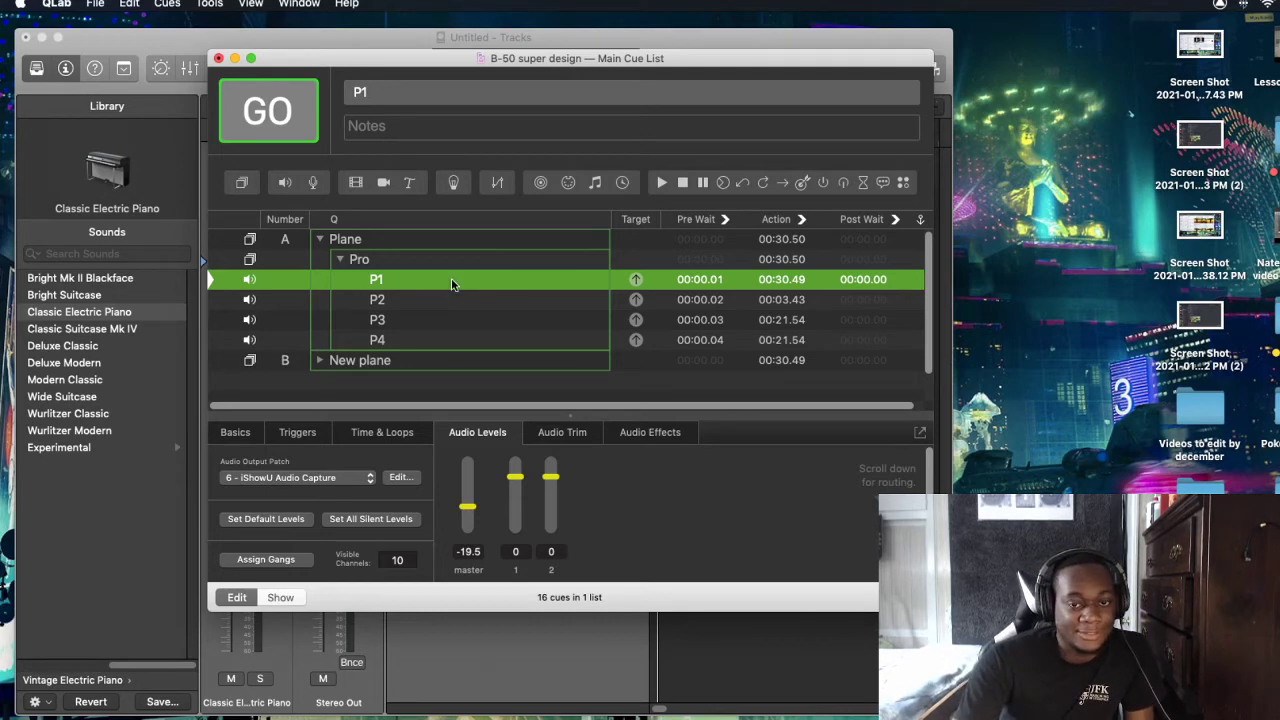
pyautogui.click(350, 440)
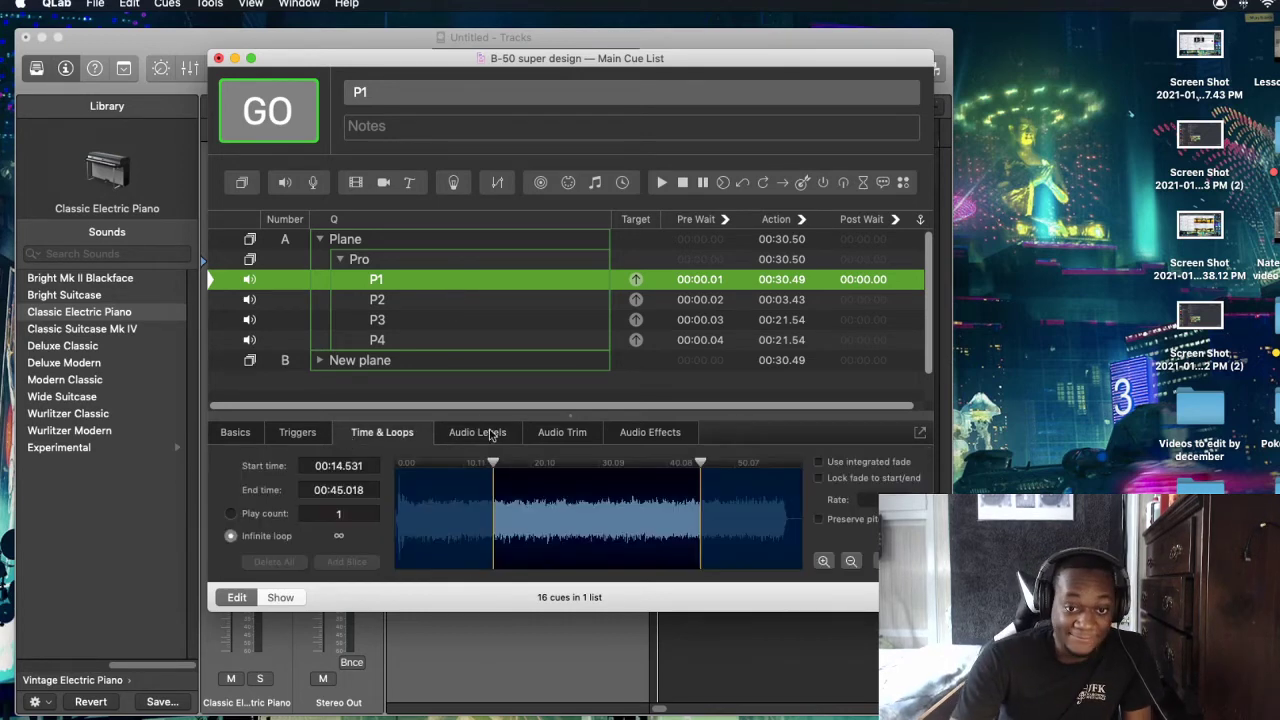
pyautogui.click(462, 434)
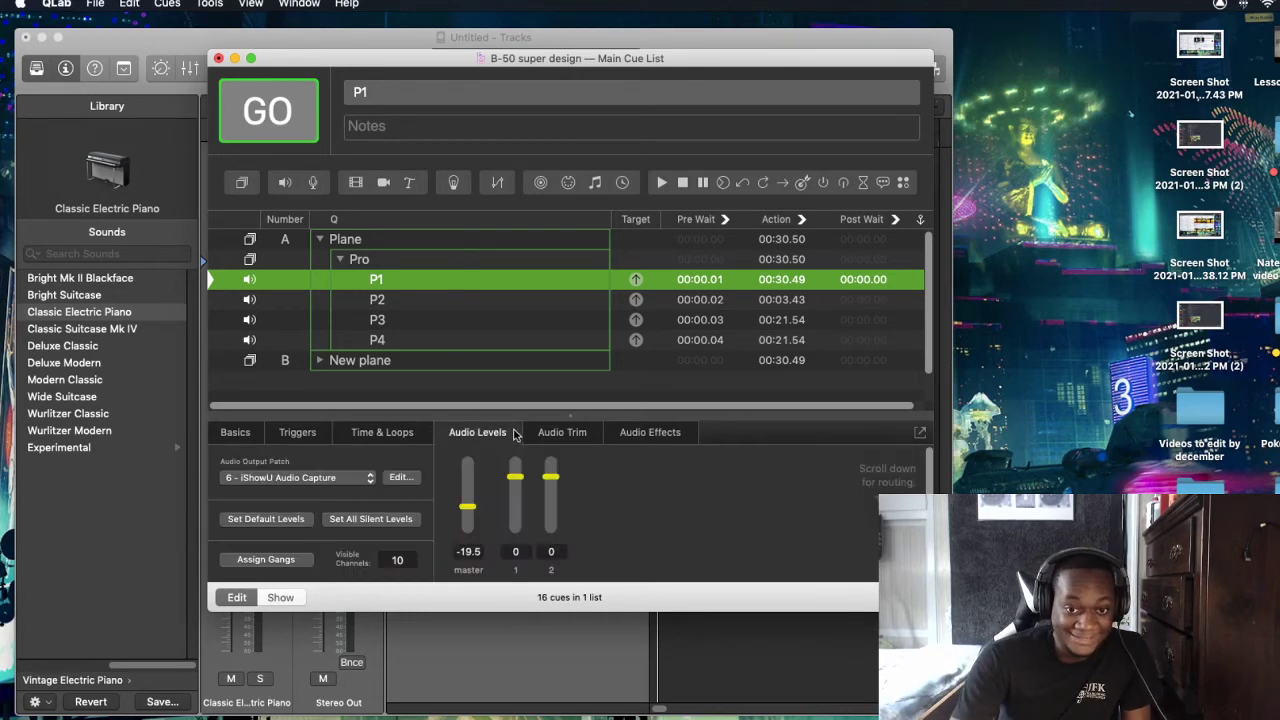
pyautogui.click(375, 301)
pyautogui.click(378, 323)
# Play cue P1, raise its master level to -10.2 during playback, and stop it
pyautogui.click(388, 277)
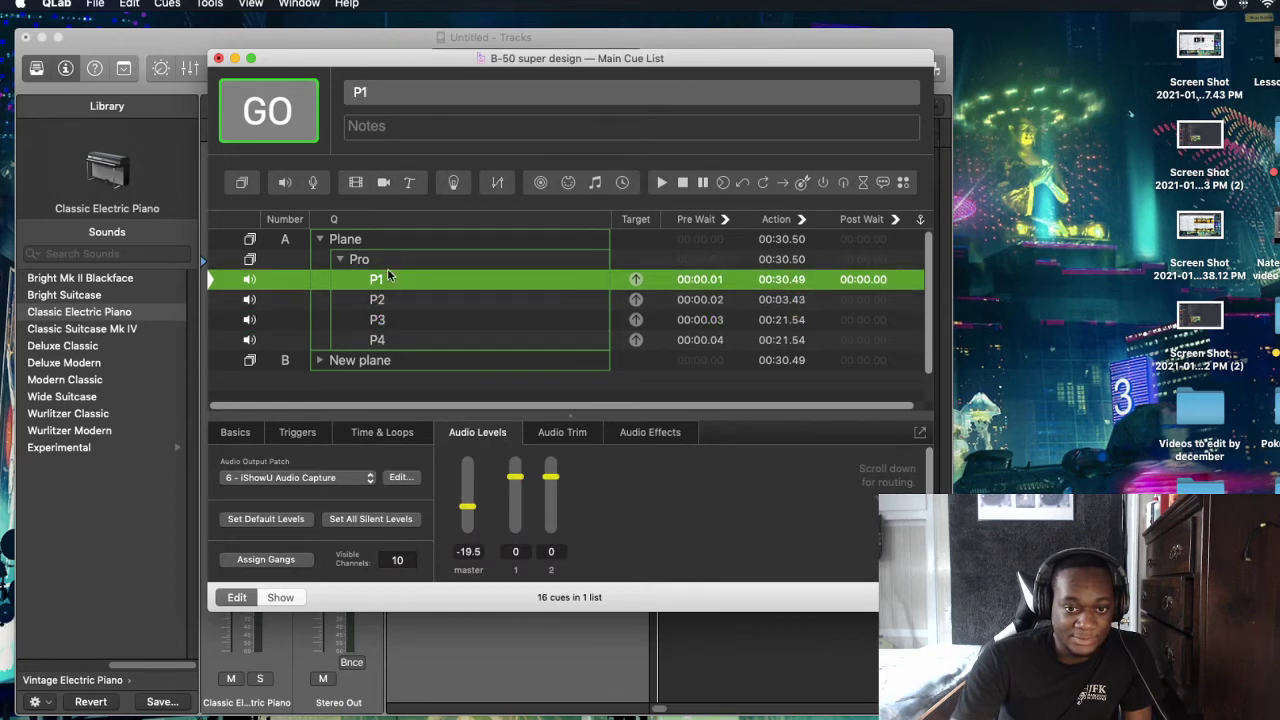
pyautogui.press('space')
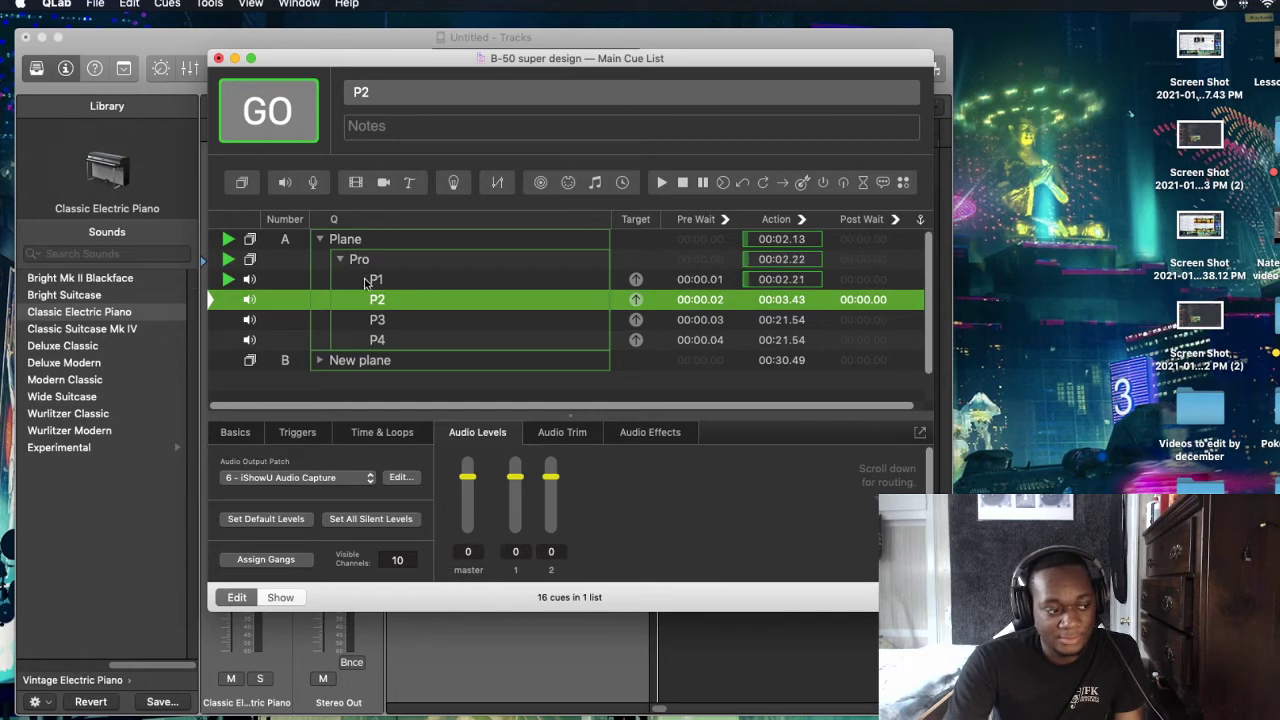
pyautogui.click(368, 282)
pyautogui.moveTo(469, 507)
pyautogui.mouseDown()
pyautogui.moveTo(472, 492)
pyautogui.moveTo(474, 504)
pyautogui.mouseUp()
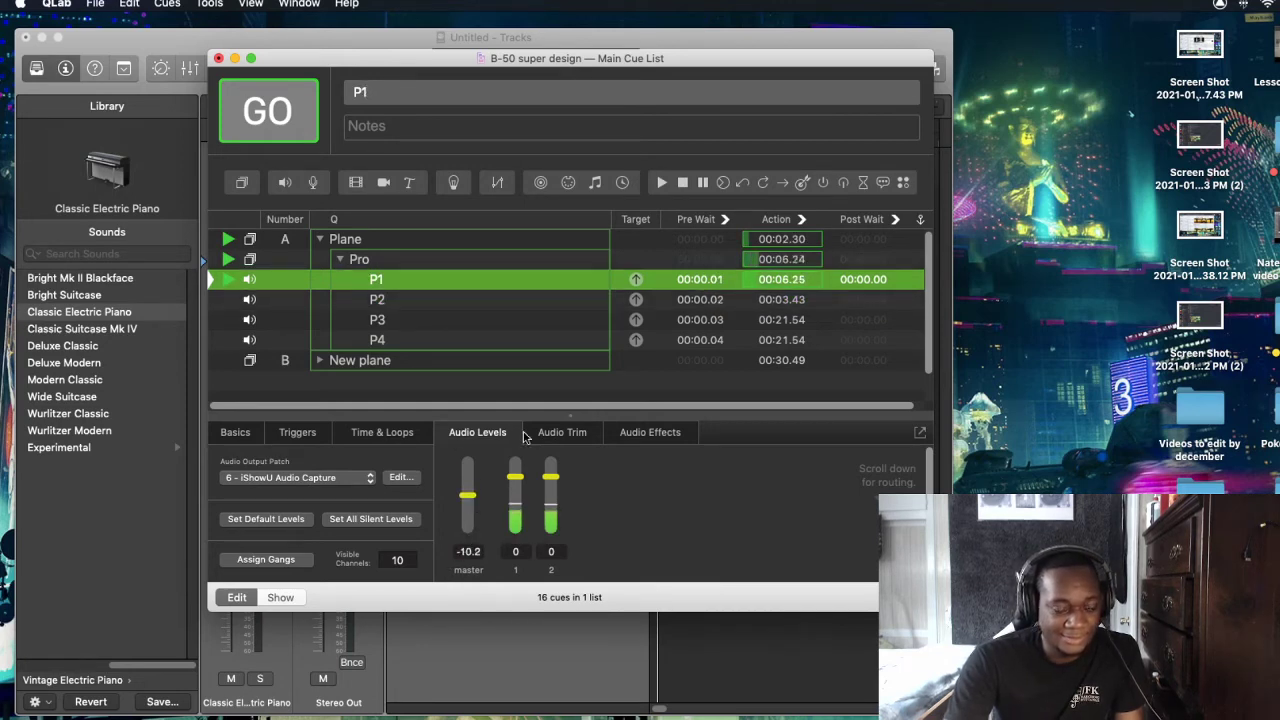
pyautogui.press('Escape')
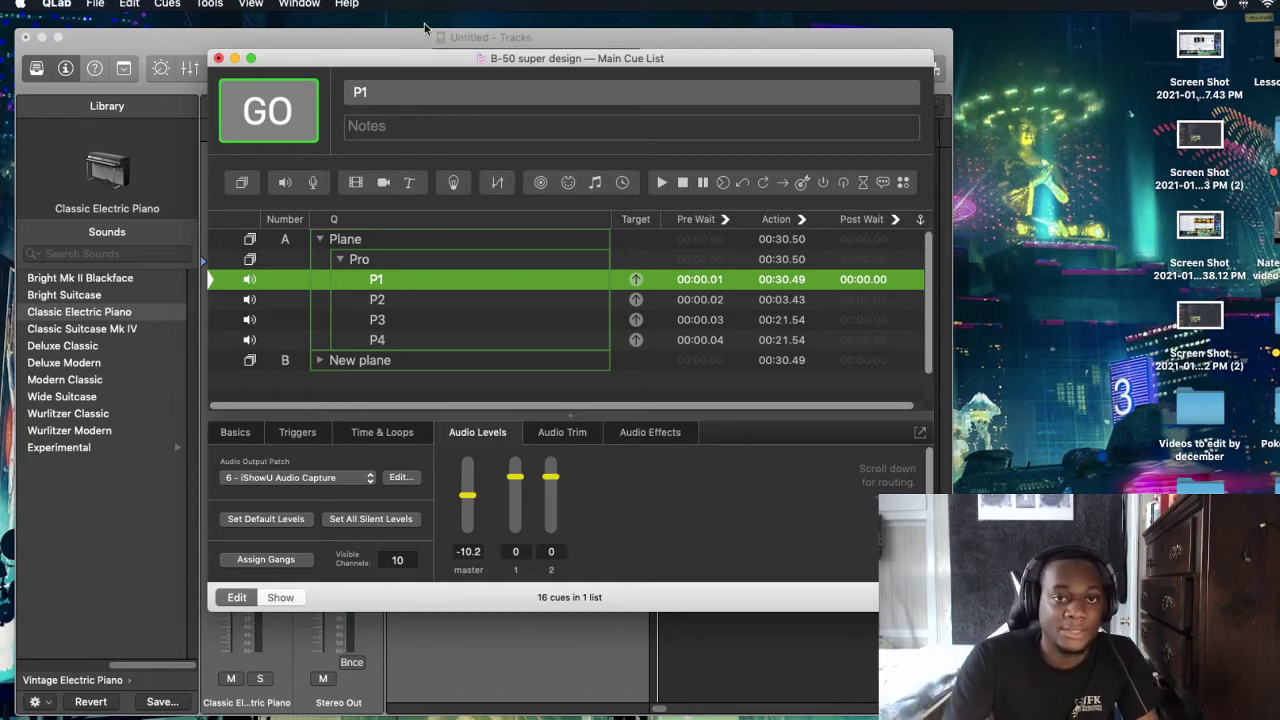
# Minimize the QLab cue list and move the Logic Pro X project window into the upper-left corner of the screen
pyautogui.click(234, 58)
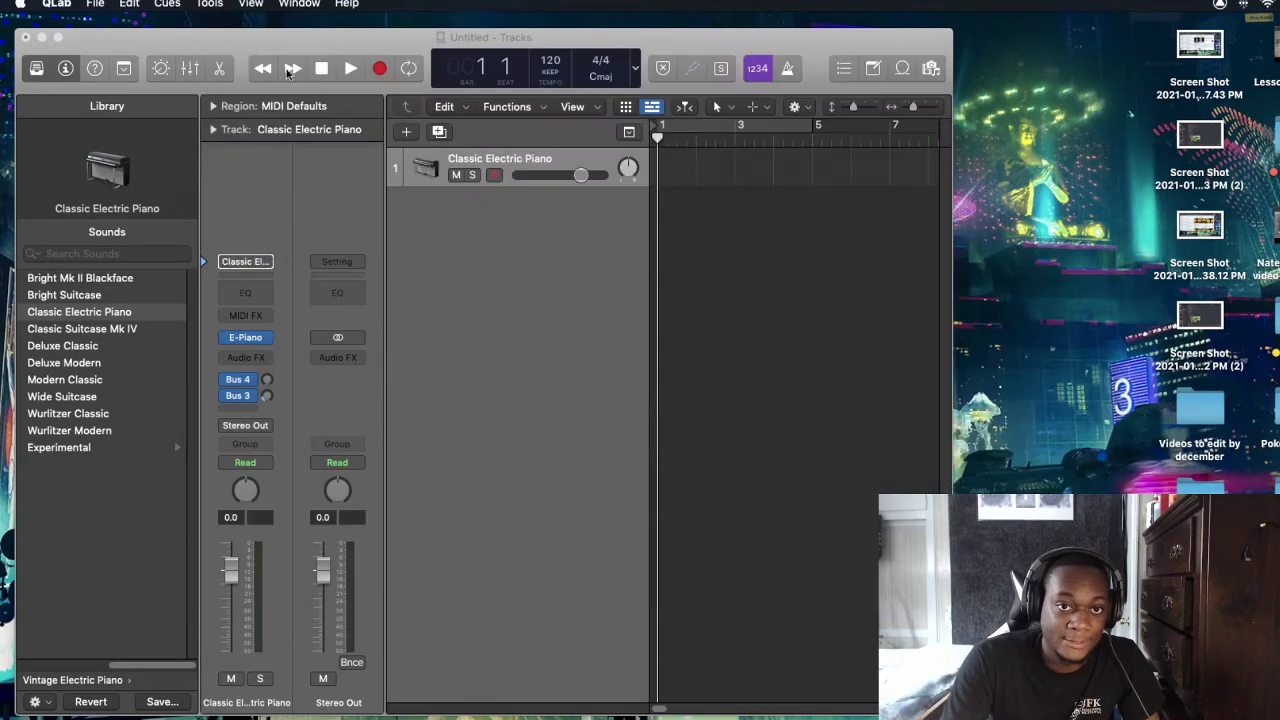
pyautogui.click(218, 38)
pyautogui.moveTo(217, 38); pyautogui.dragTo(209, 20)
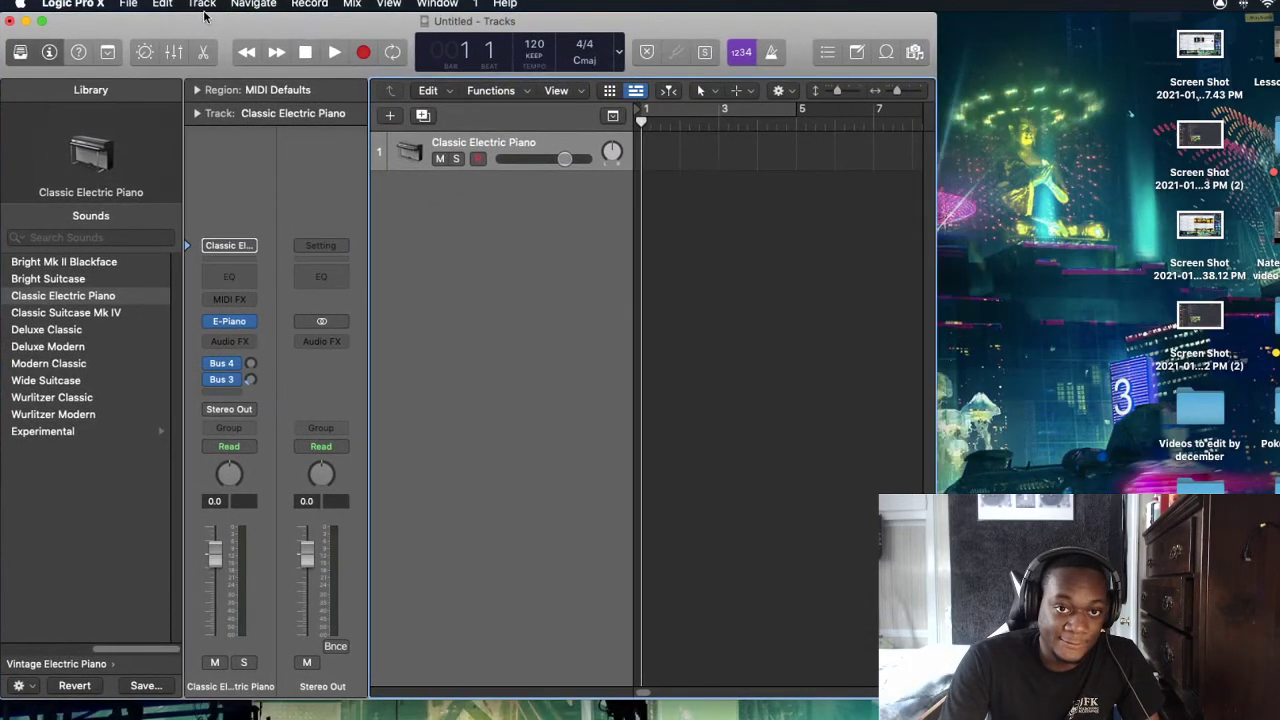
# Add a second Classic Electric Piano track below the first one and delete it again
pyautogui.doubleClick(597, 248)
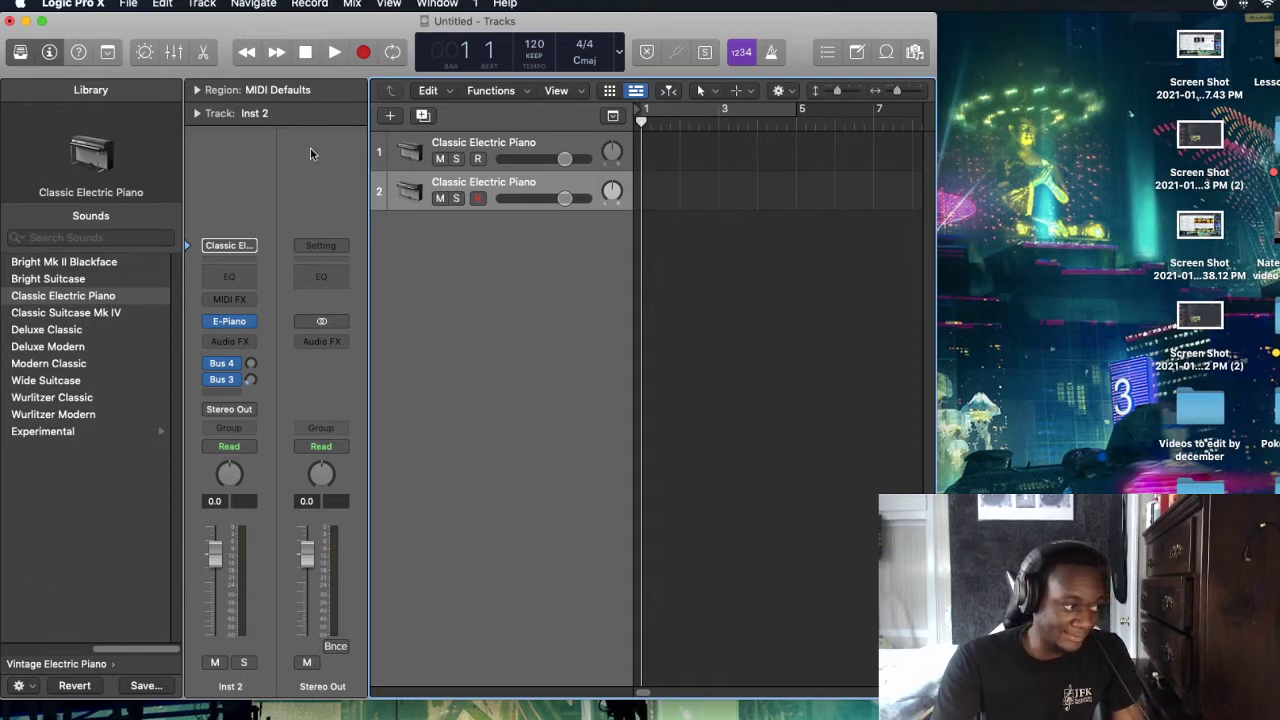
pyautogui.doubleClick(490, 184)
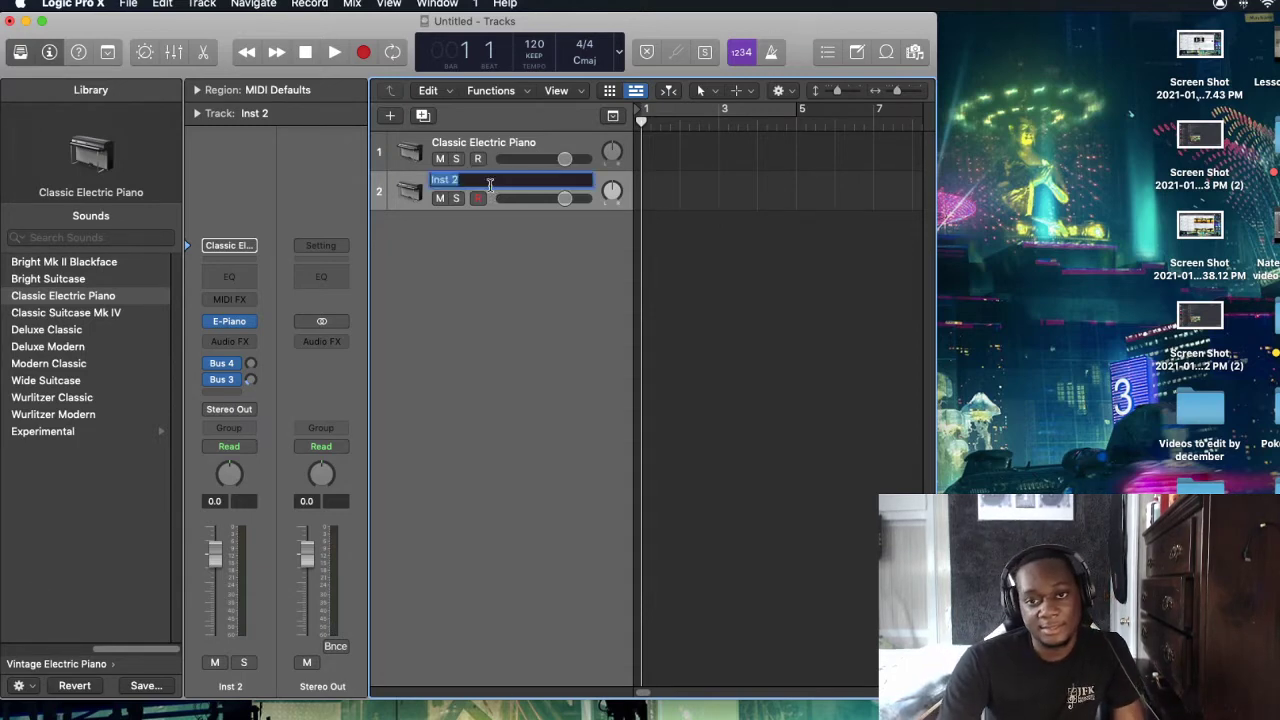
pyautogui.press('Escape')
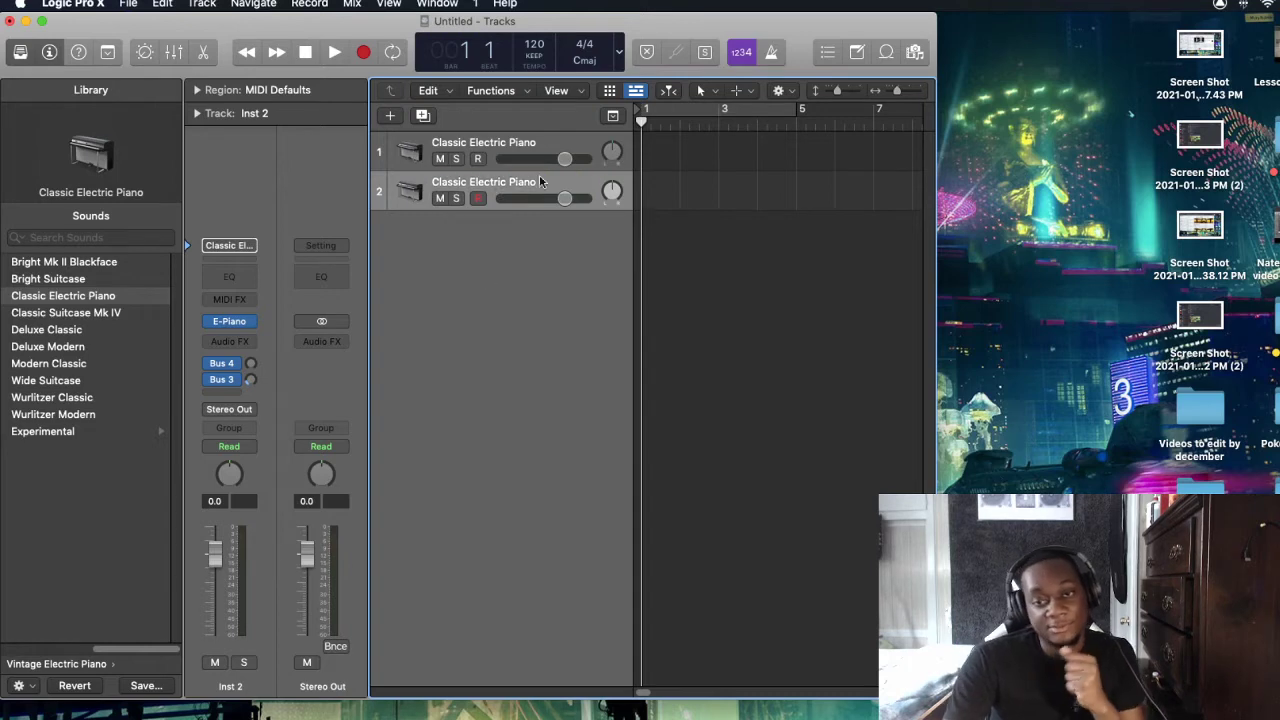
pyautogui.rightClick(588, 188)
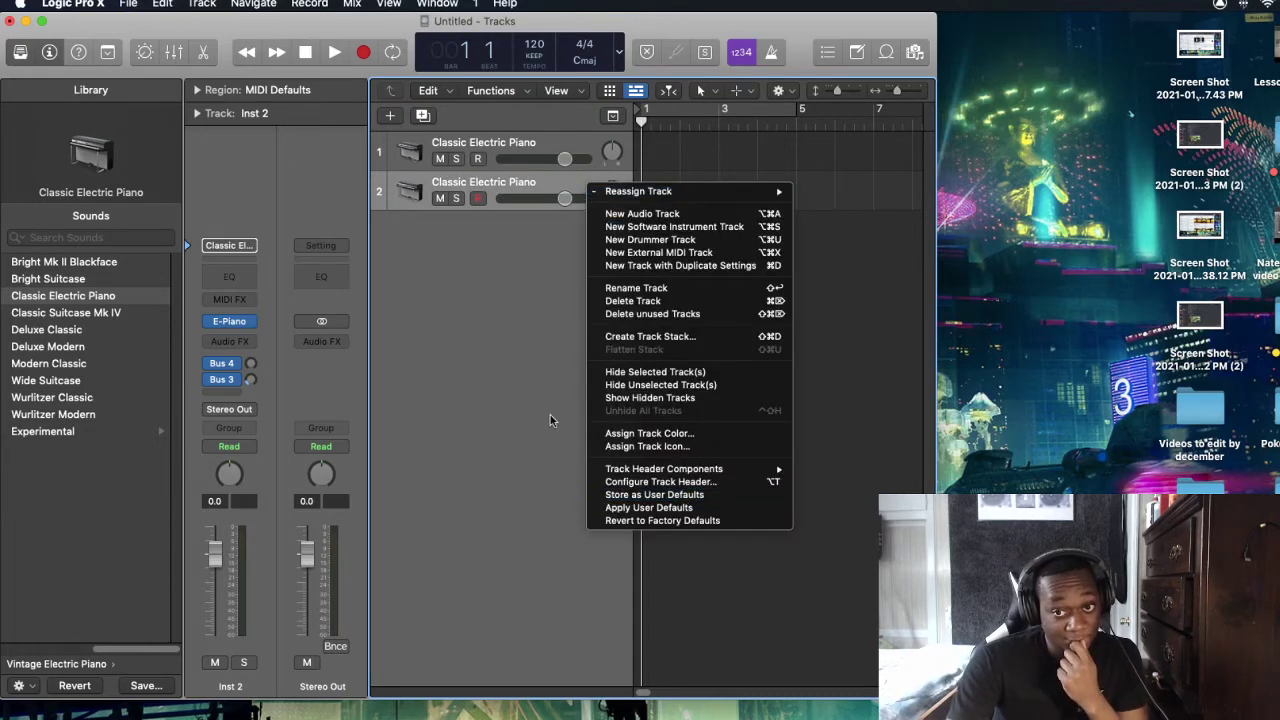
pyautogui.click(634, 302)
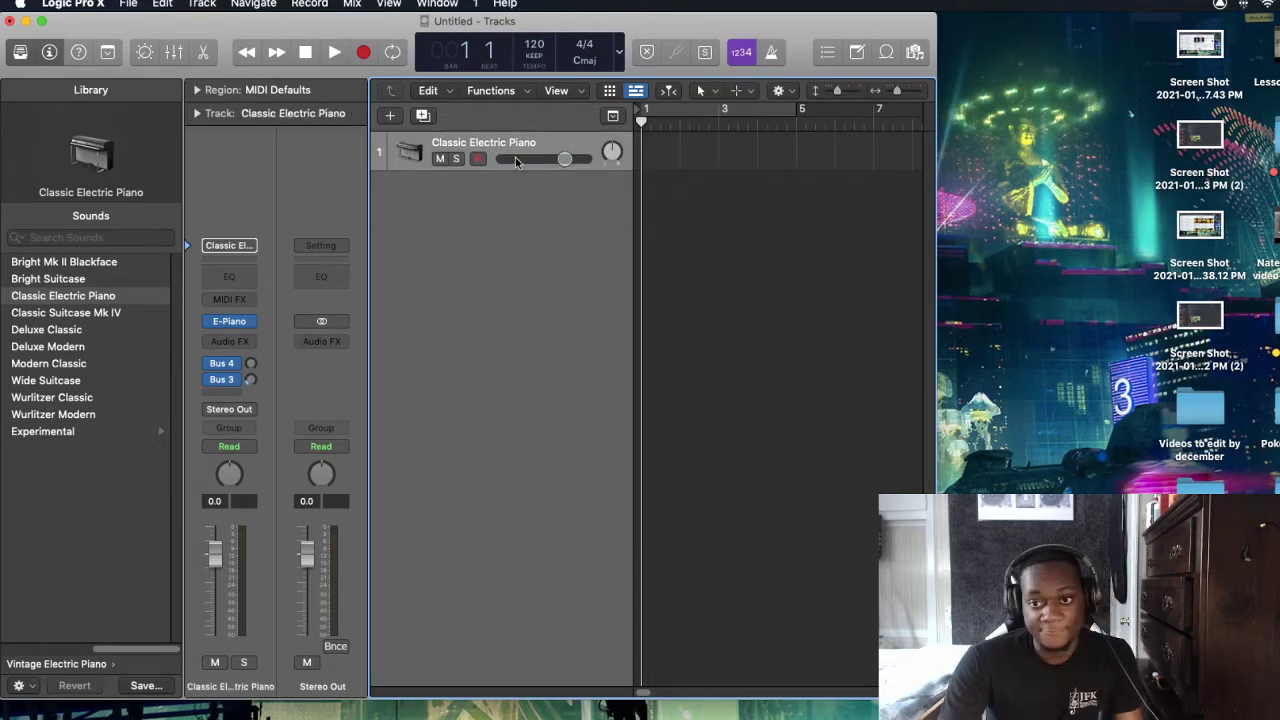
# Add a new audio track below the Classic Electric Piano track
pyautogui.rightClick(552, 142)
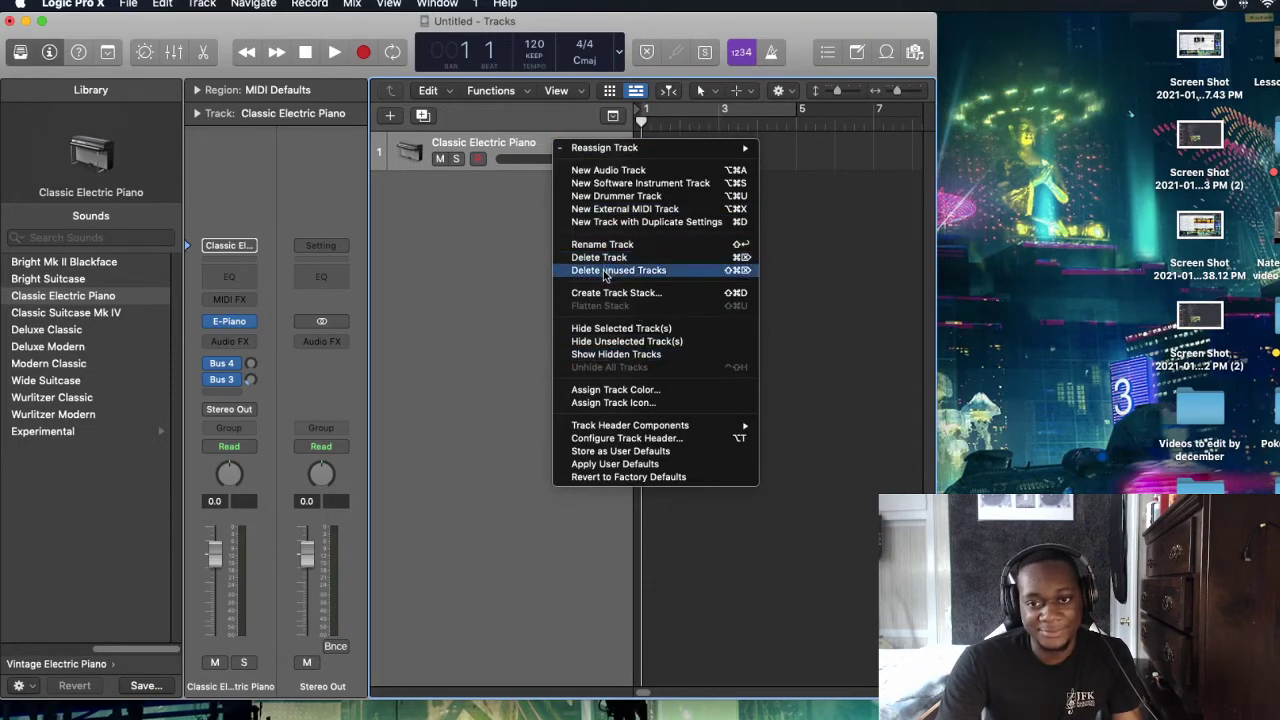
pyautogui.click(458, 291)
pyautogui.rightClick(465, 298)
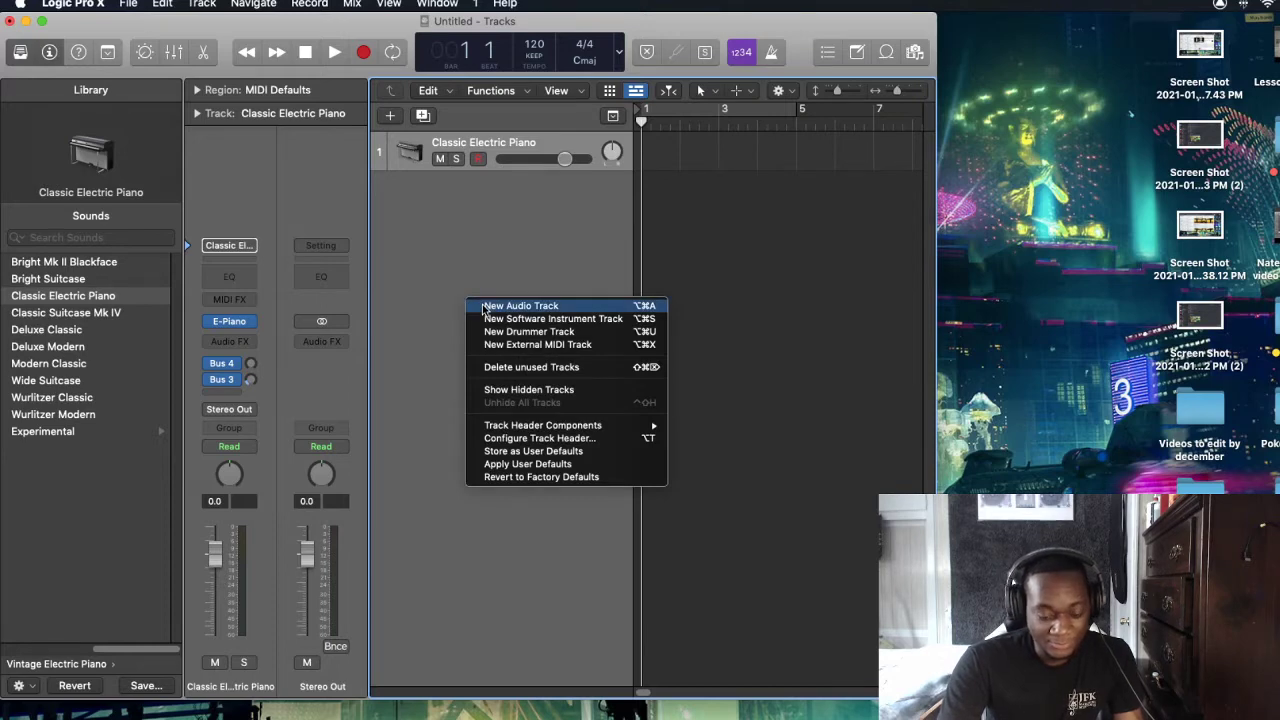
pyautogui.press('Escape')
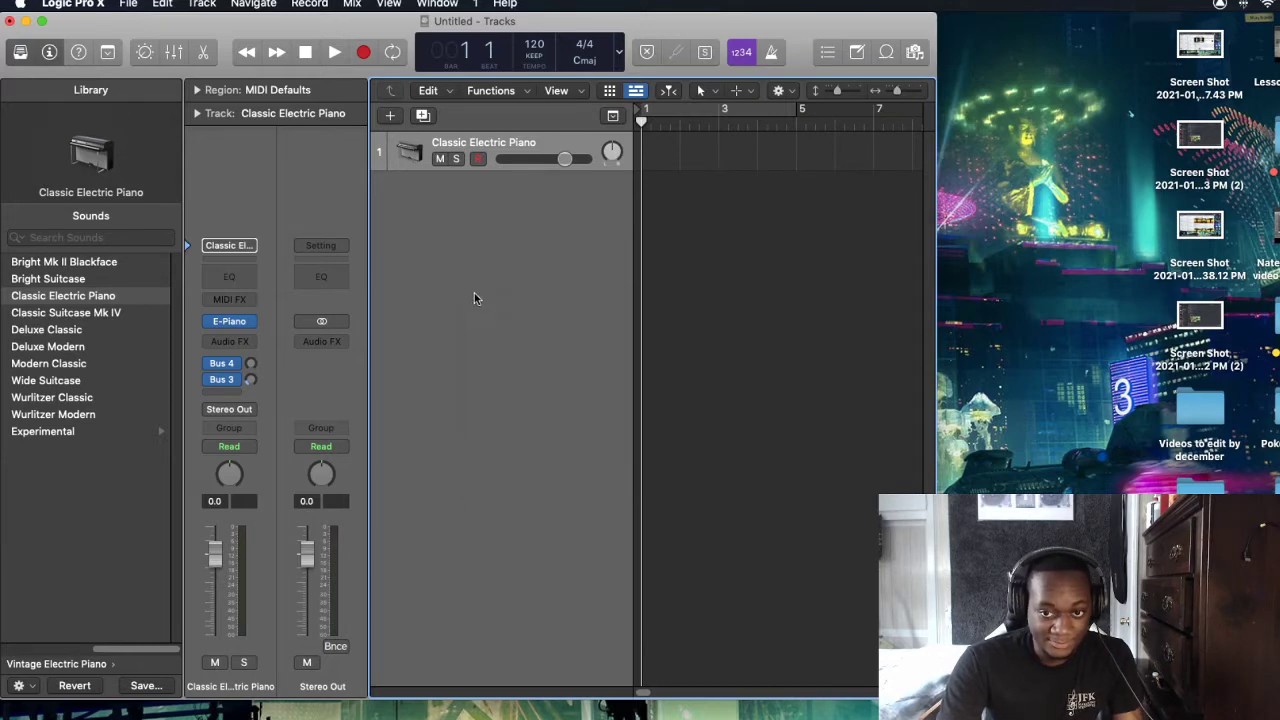
pyautogui.press('alt+super+a')
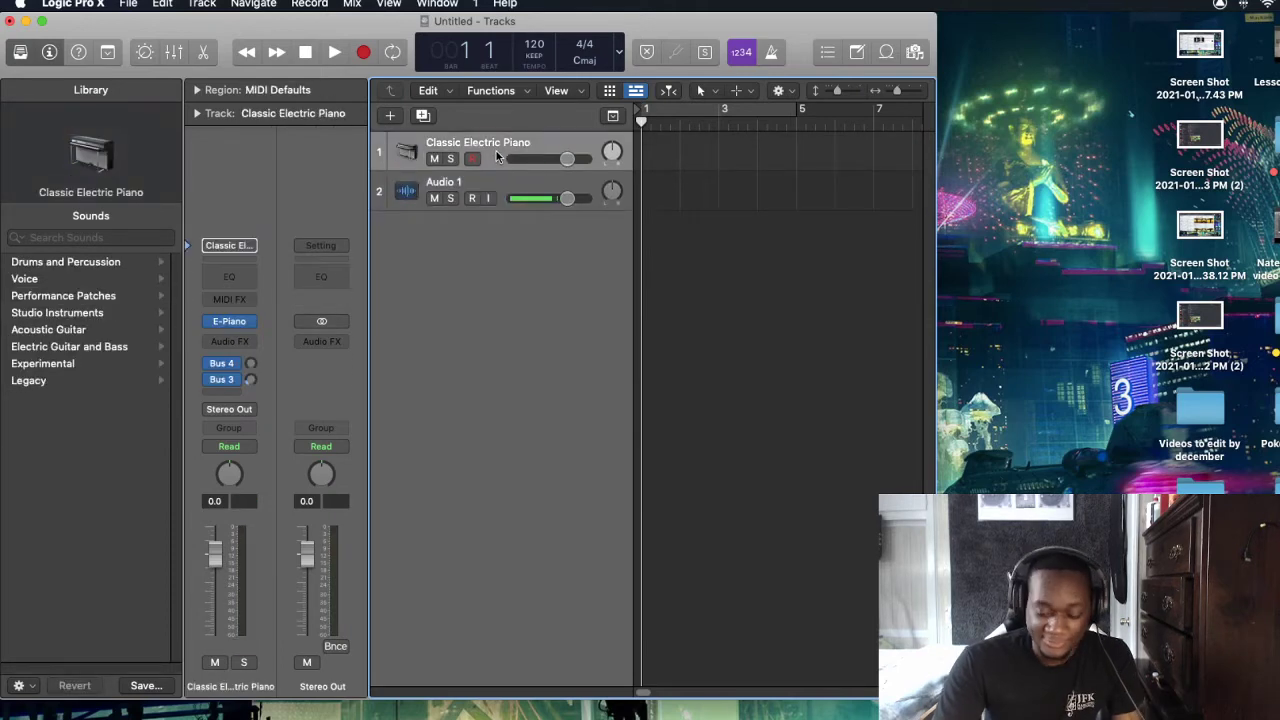
# Delete the Classic Electric Piano track and set the input of the Audio 1 track to No Input
pyautogui.press('super+BackSpace')
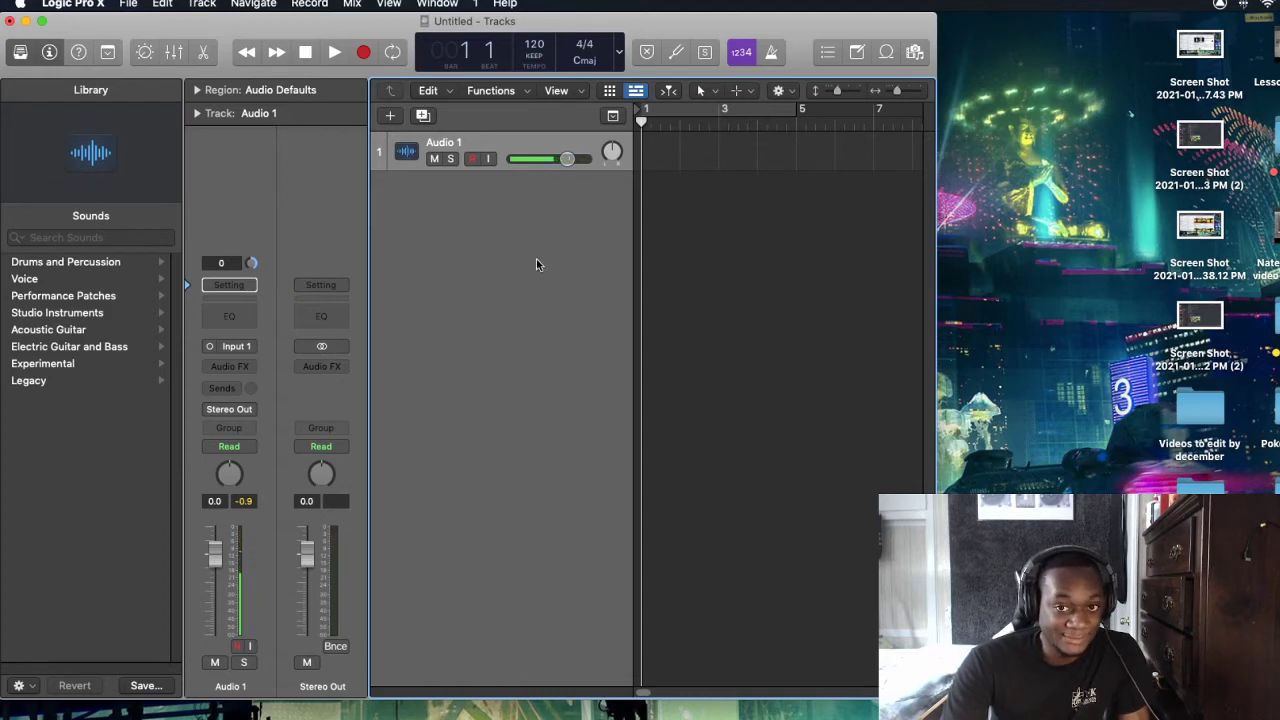
pyautogui.click(229, 346)
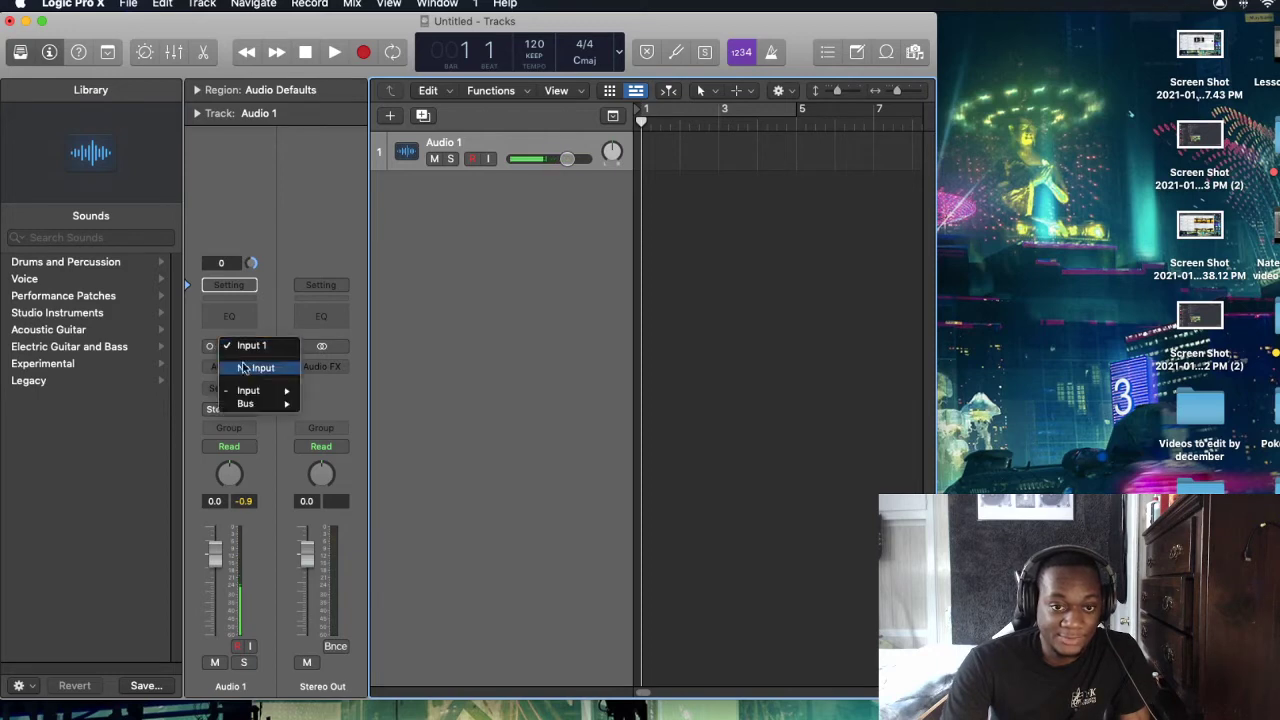
pyautogui.click(252, 367)
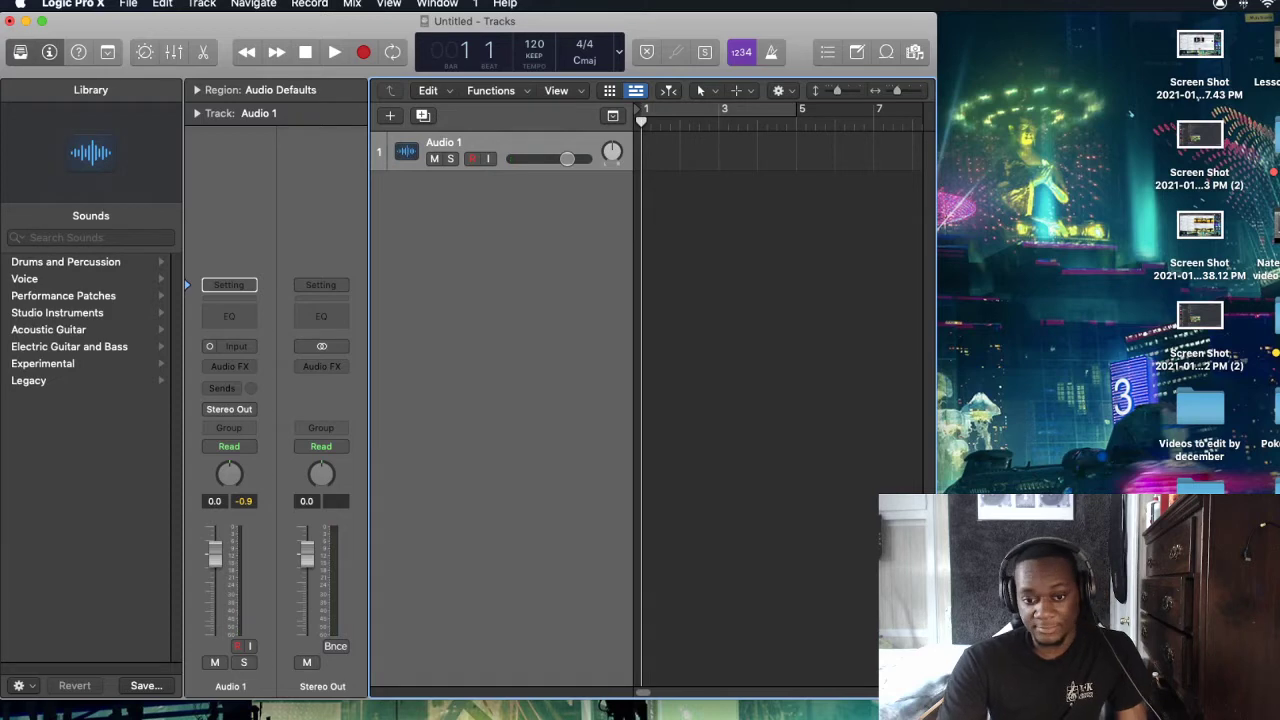
# Switch to Finder, search Recents for "lawn" in a new window, and preview lawn-mower-02.wav
pyautogui.press('super+Tab')
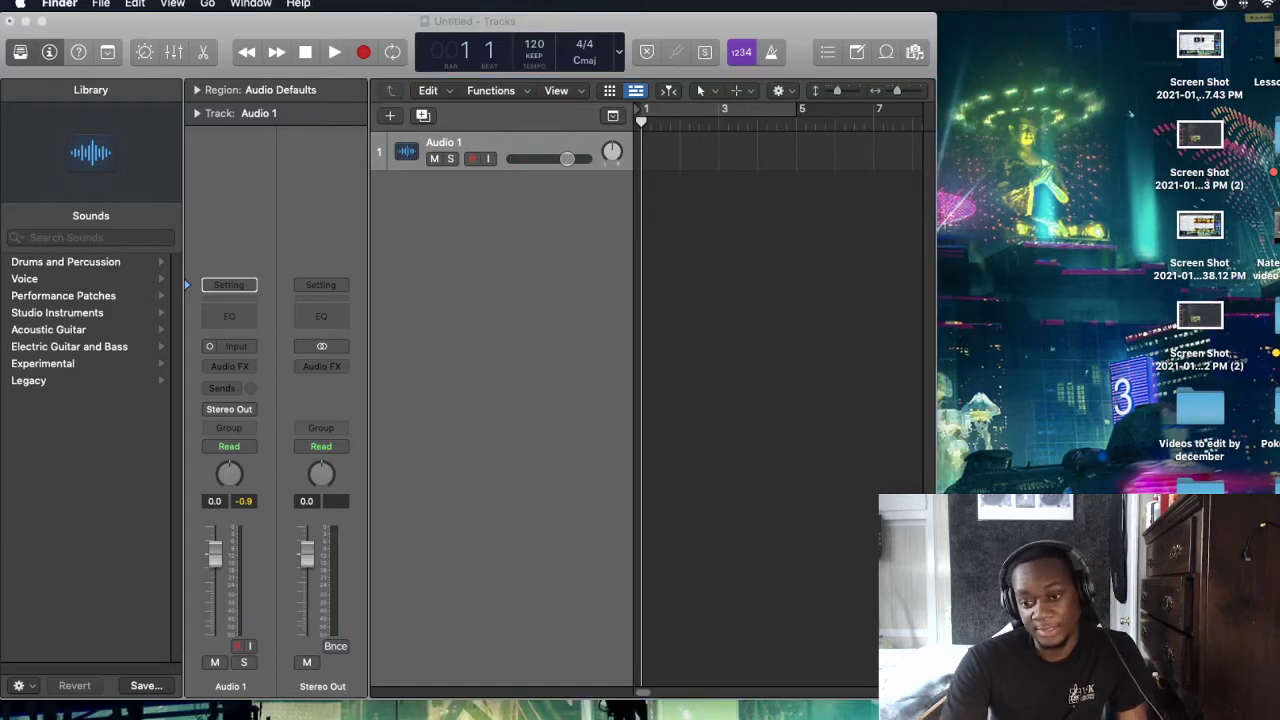
pyautogui.press('super+n')
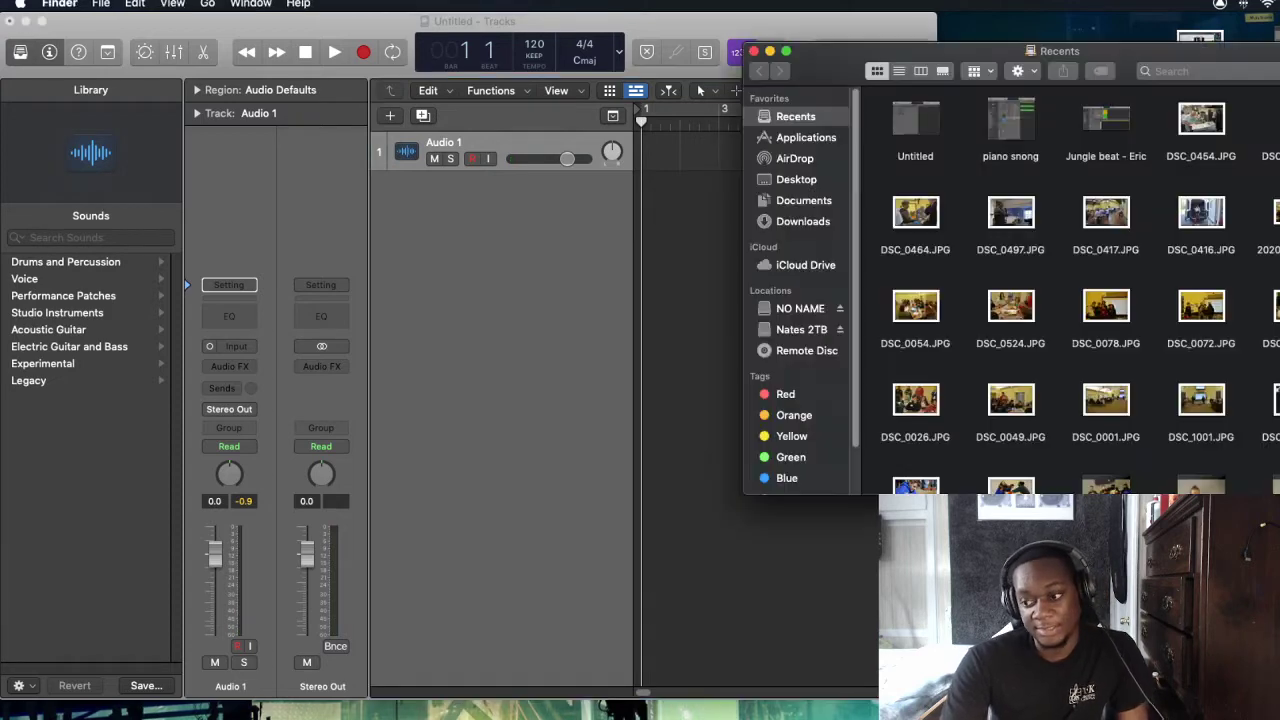
pyautogui.click(1211, 64)
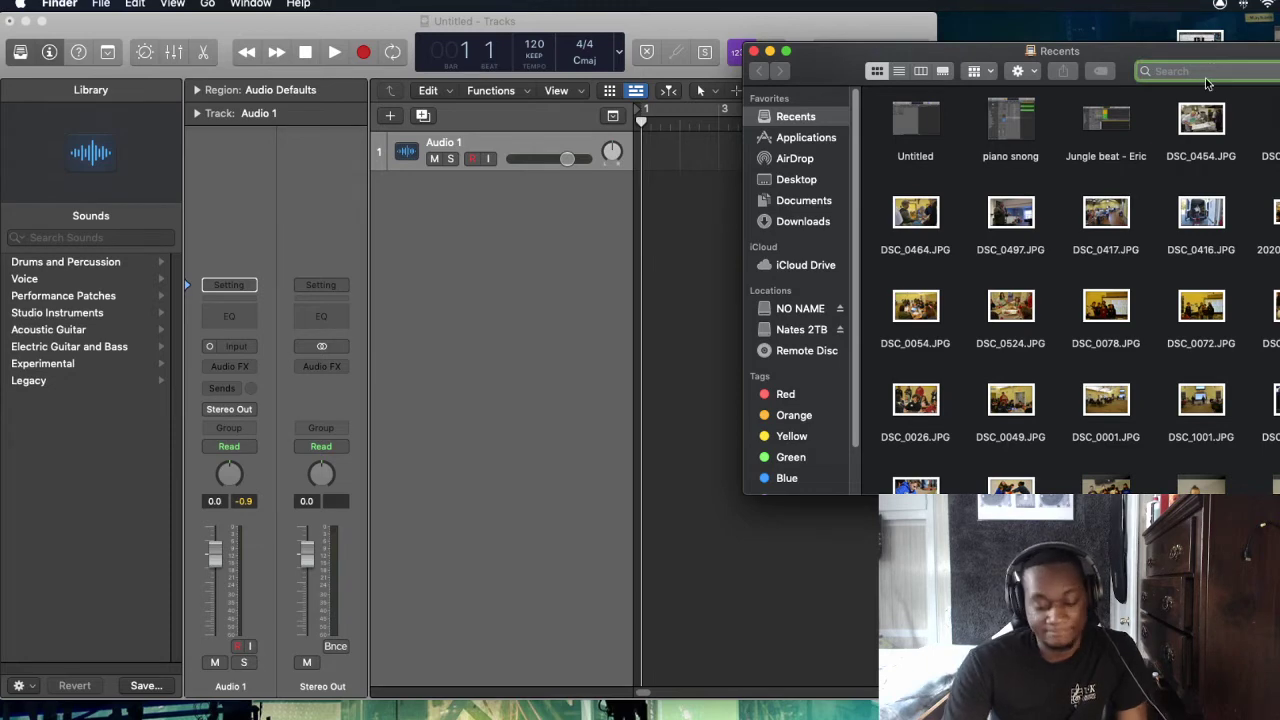
pyautogui.write('lawn')
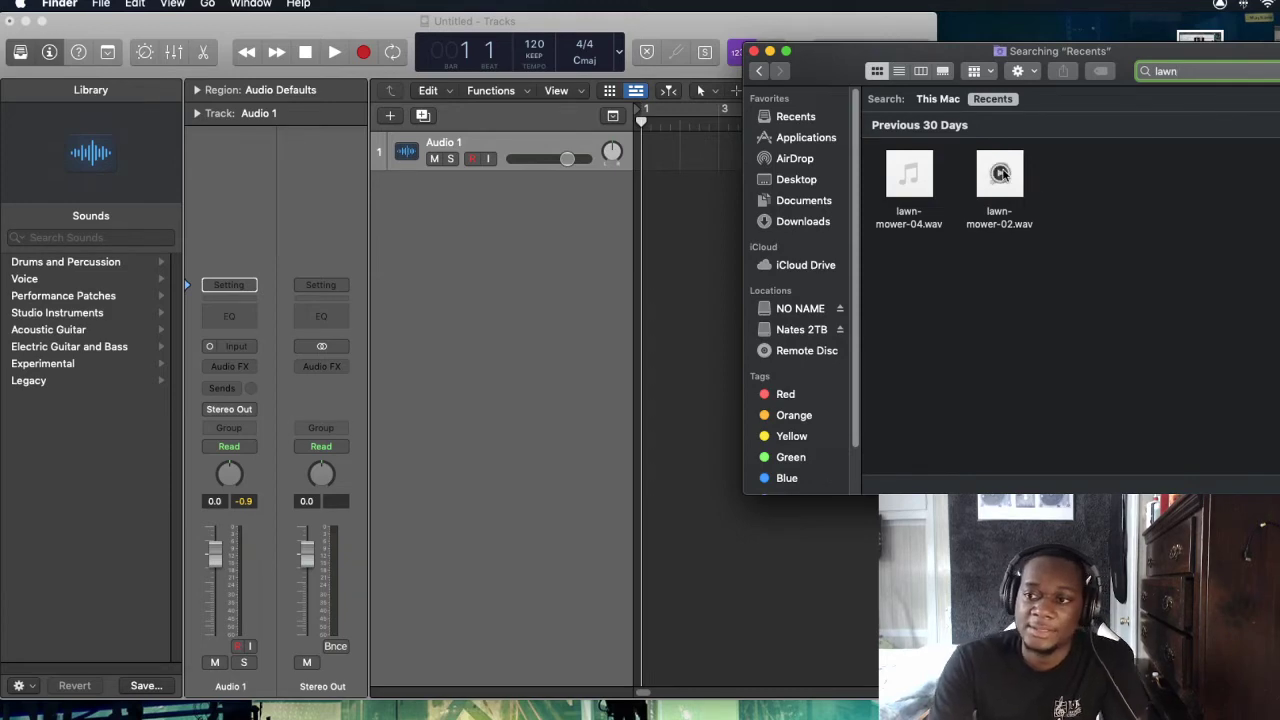
pyautogui.click(1001, 173)
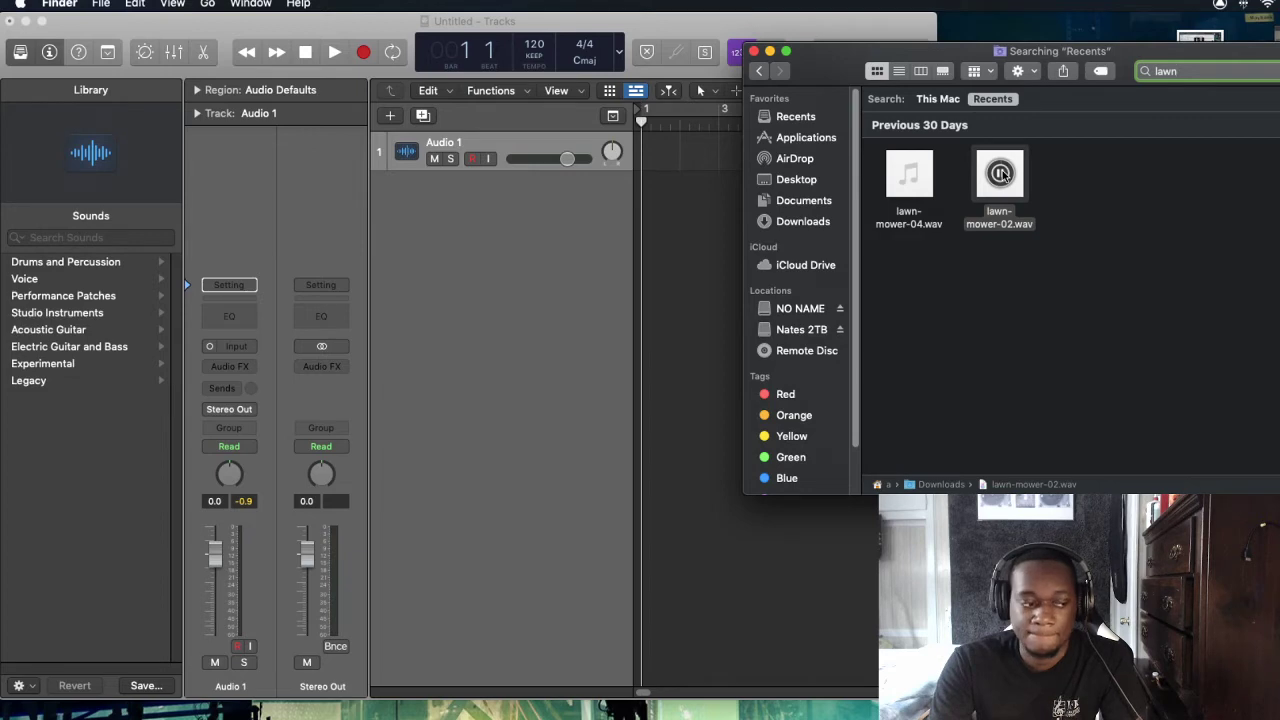
# Import lawn-mower-02.wav at bar 1 on a new track below Audio 1, changing the project sample rate to 48 kHz
pyautogui.moveTo(1001, 173); pyautogui.dragTo(651, 215)
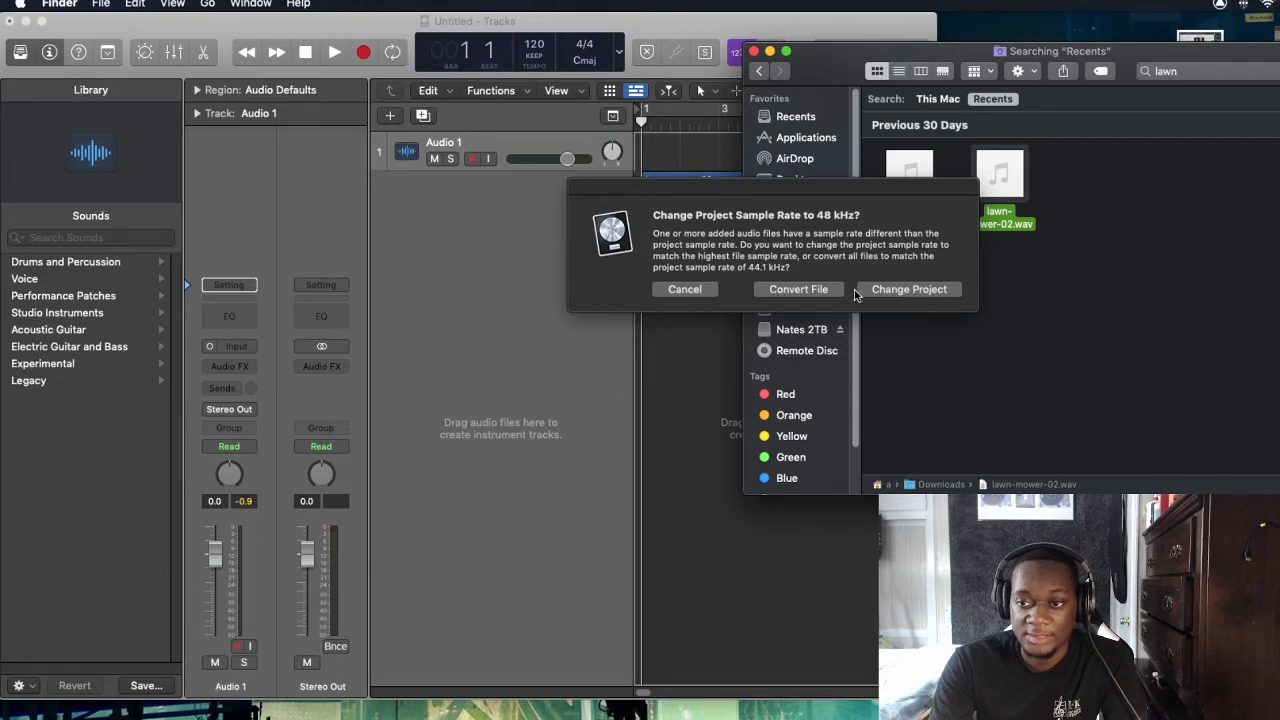
pyautogui.click(885, 290)
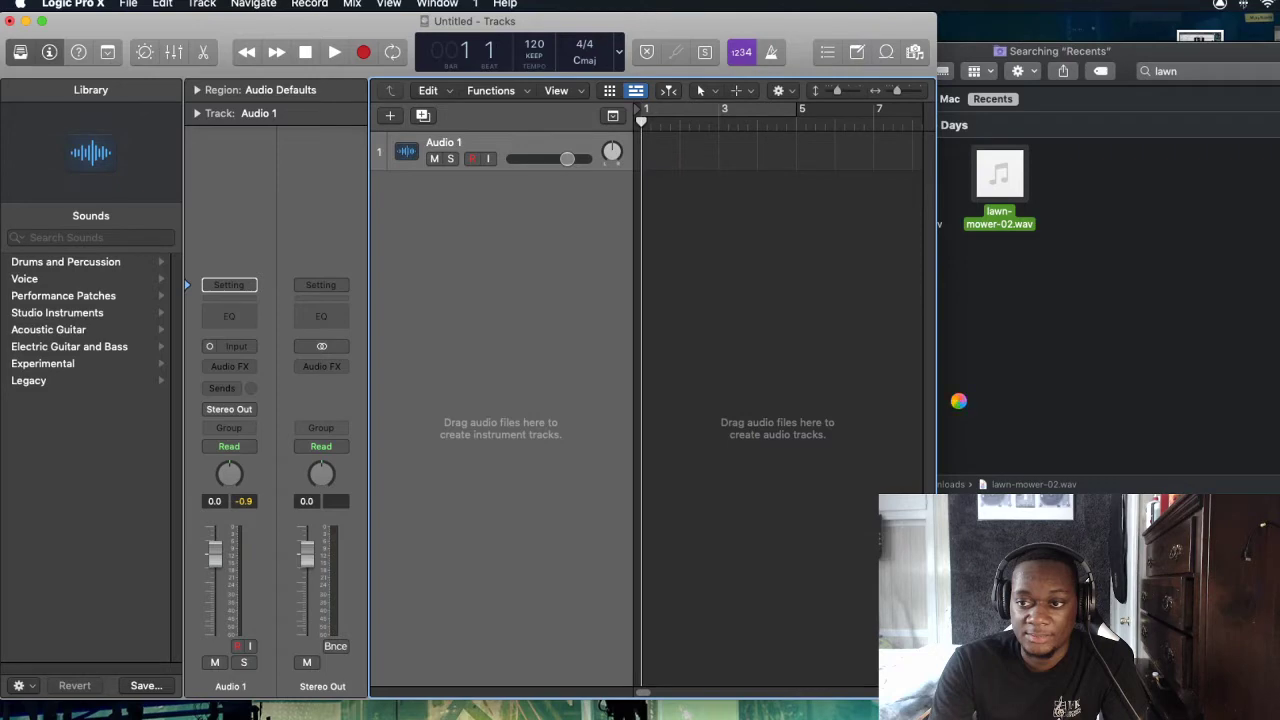
pyautogui.click(971, 334)
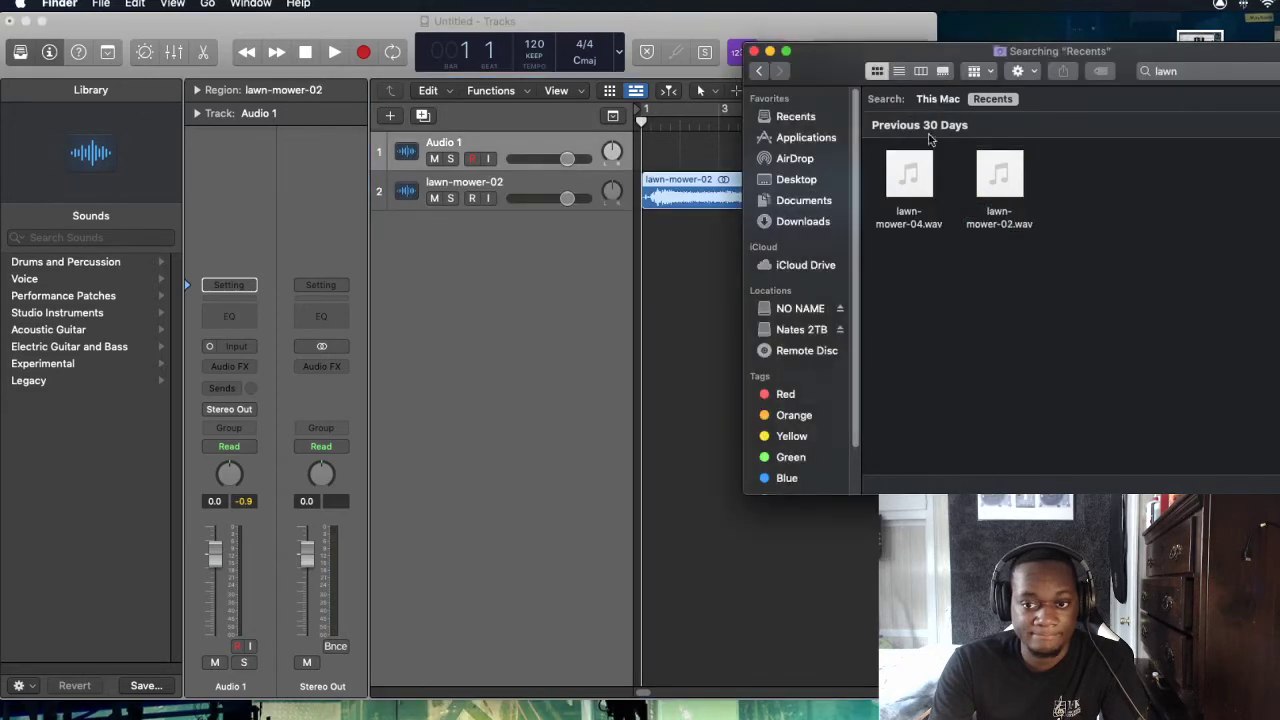
# Close the Finder search window, check the Loopback Audio device routing in Loopback, and minimize Loopback
pyautogui.click(755, 52)
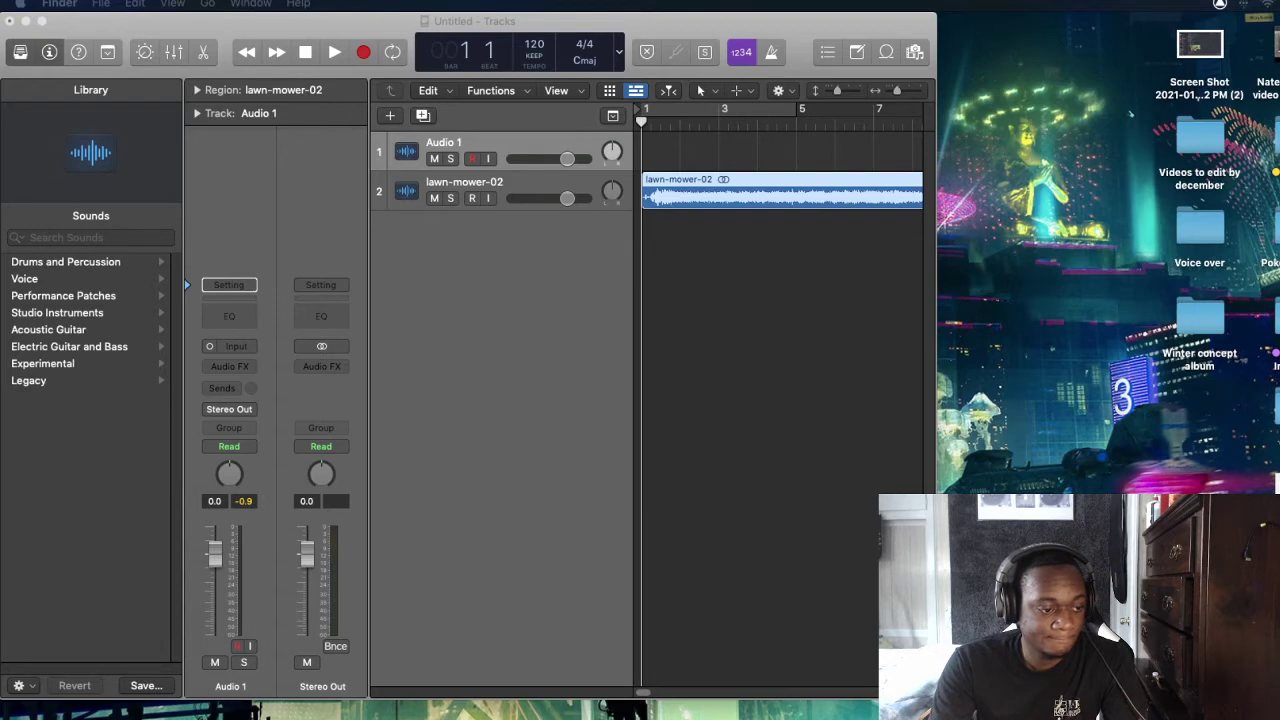
pyautogui.click(909, 300)
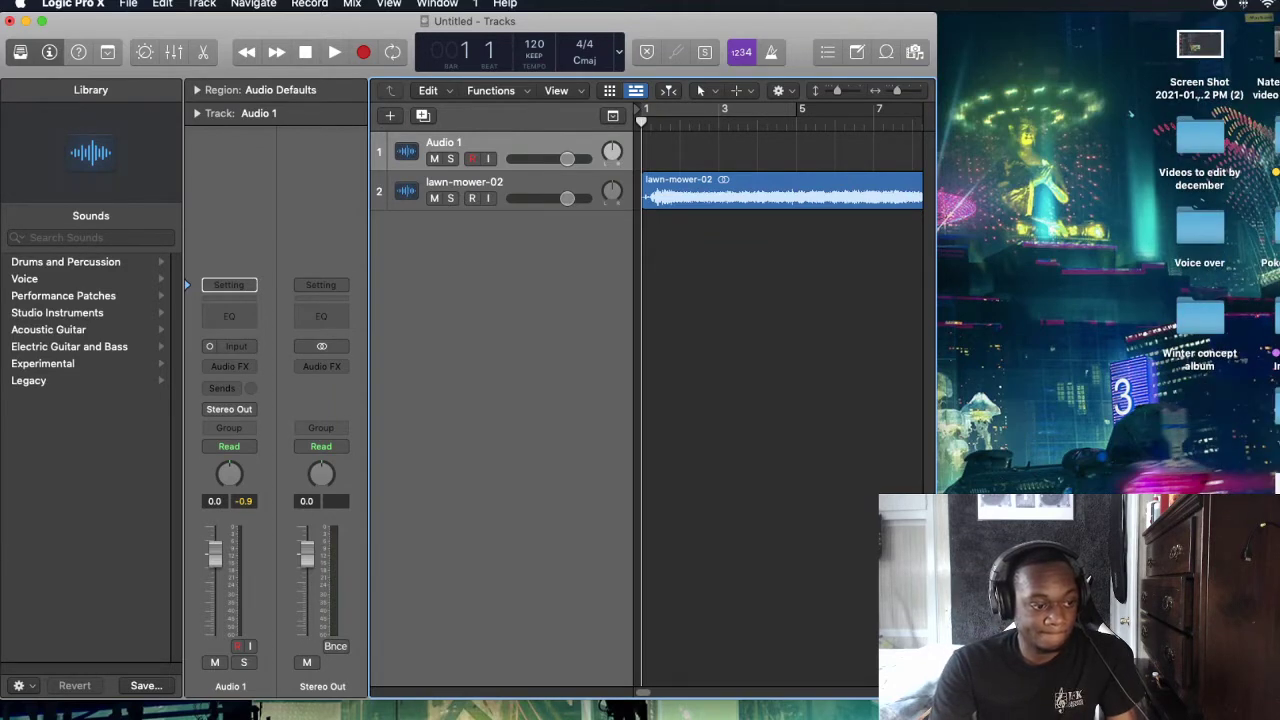
pyautogui.click(932, 690)
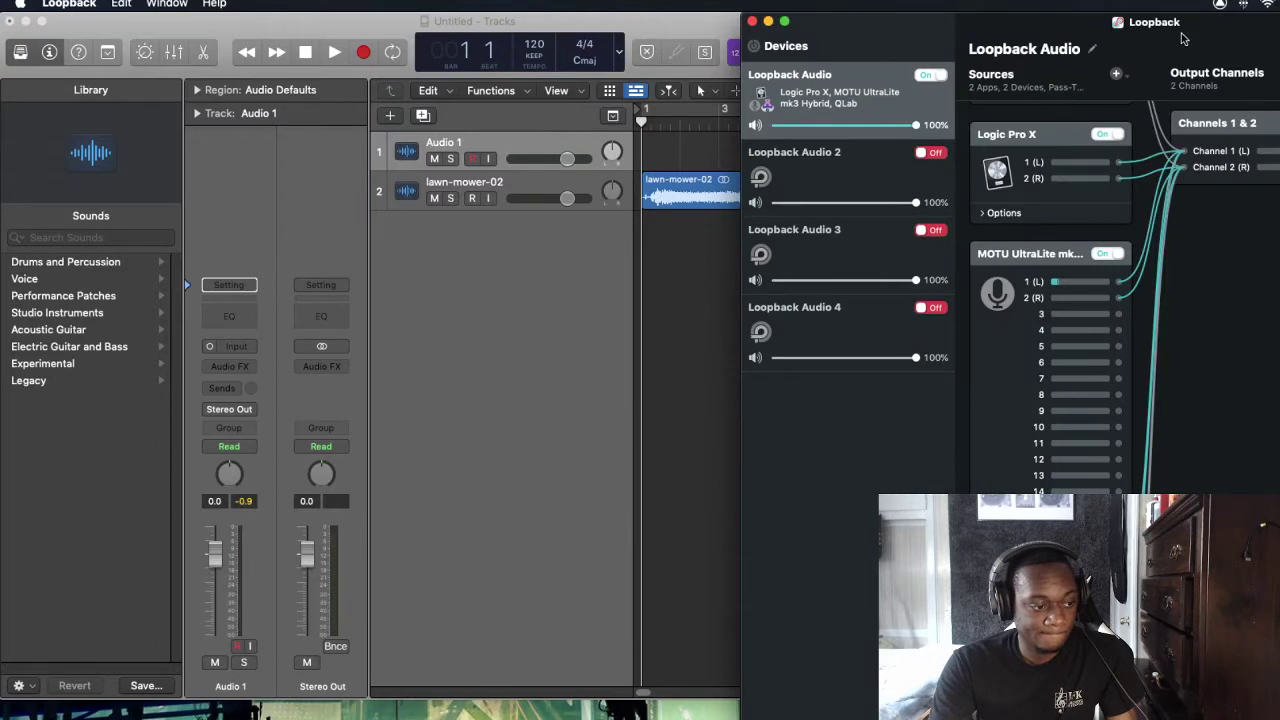
pyautogui.press('super+m')
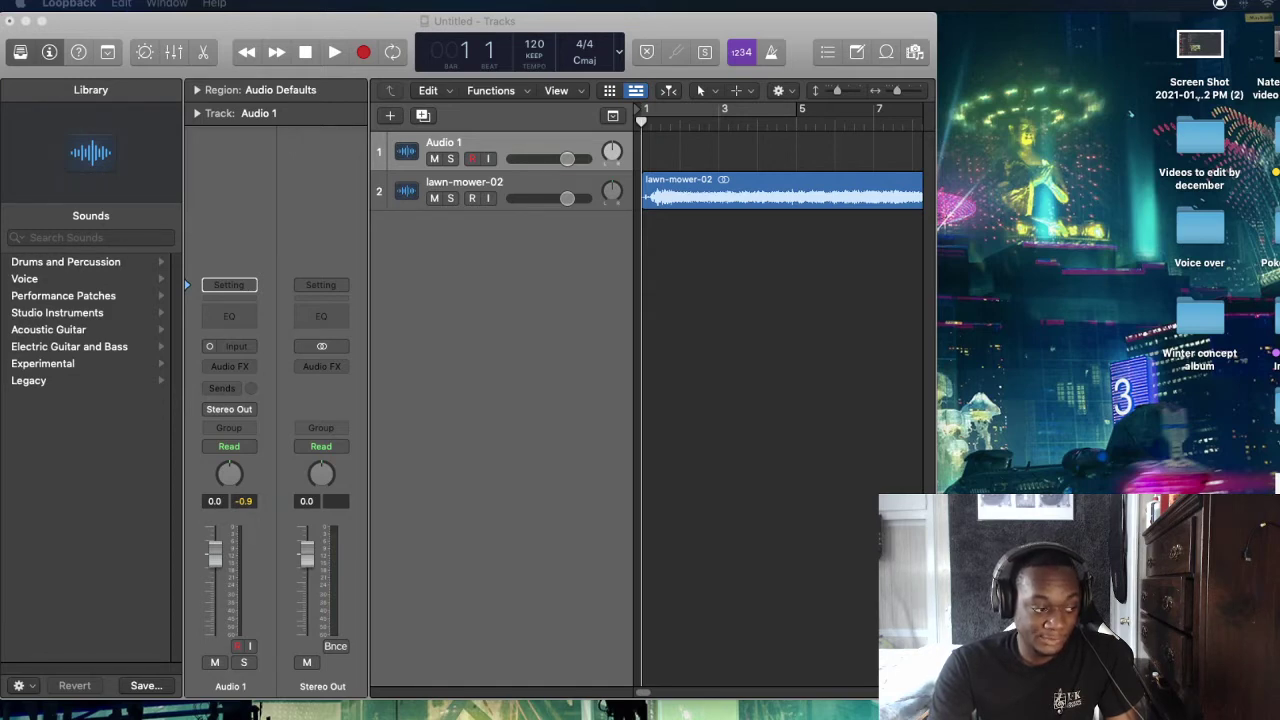
# Return to Logic Pro X, play the start of the lawn-mower-02 region, and move the playhead back to bar 1
pyautogui.click(700, 414)
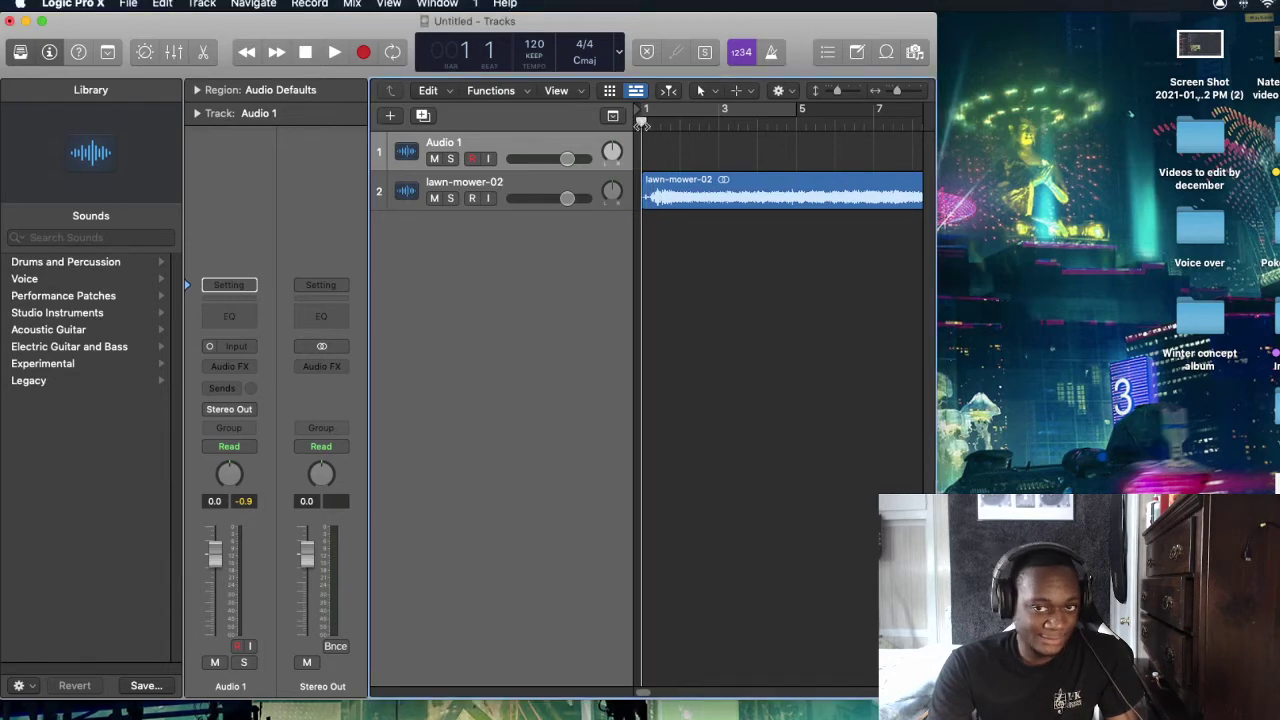
pyautogui.press('space')
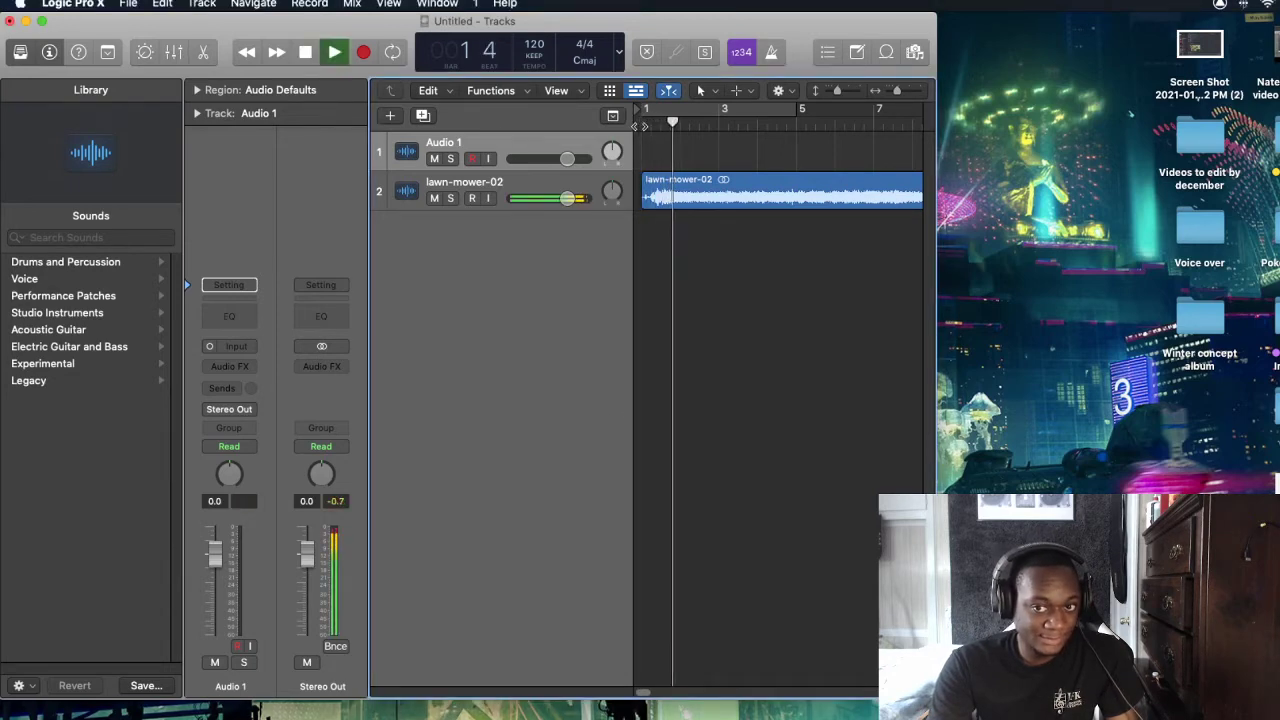
pyautogui.press('space')
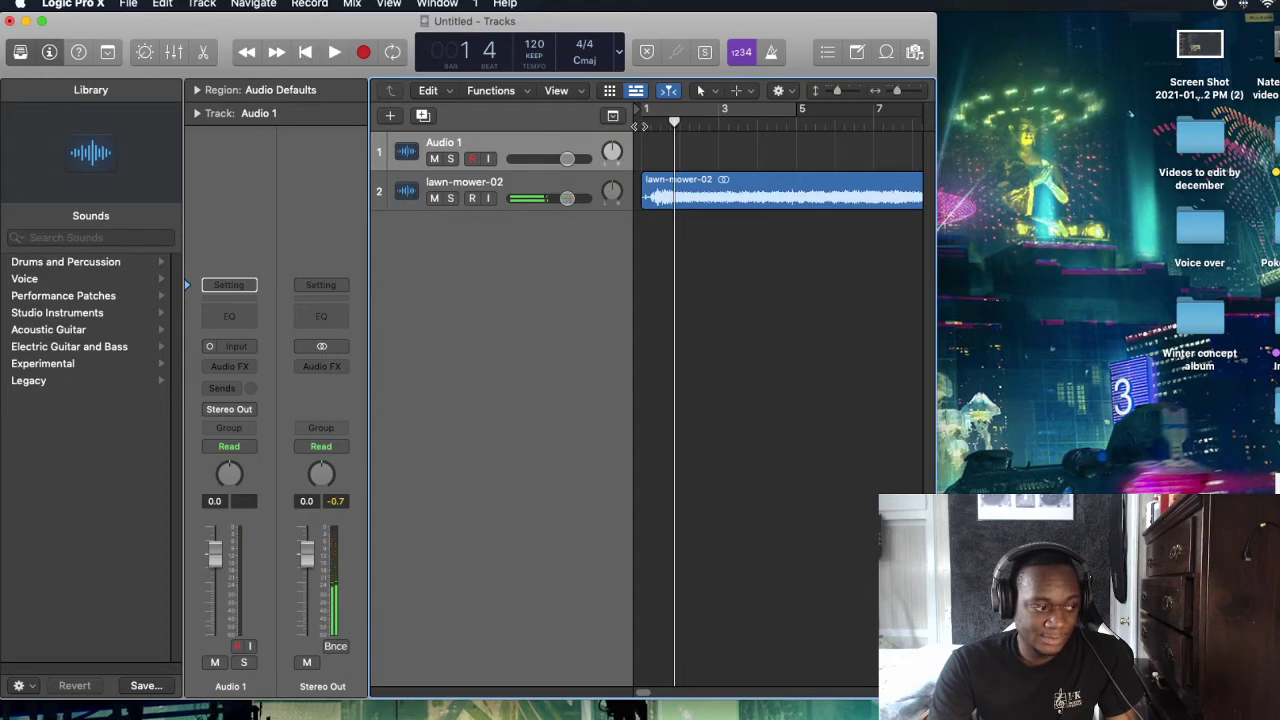
pyautogui.moveTo(676, 121); pyautogui.dragTo(641, 122)
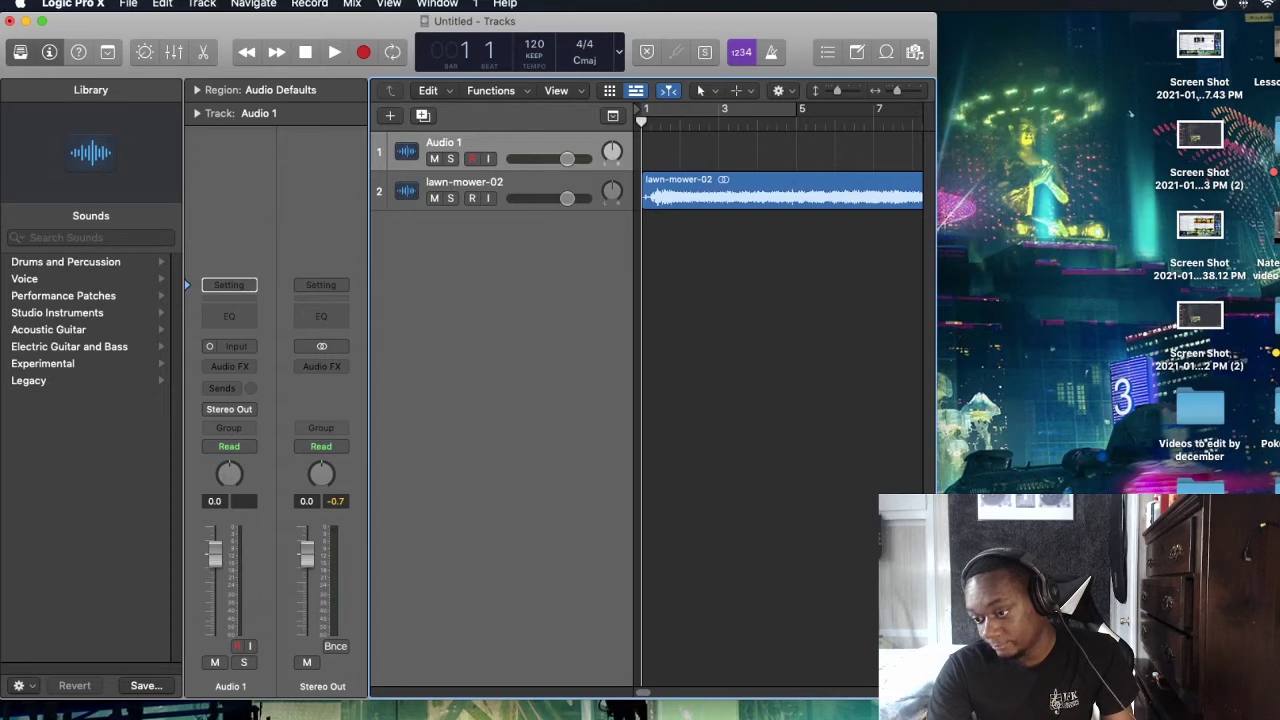
# Switch to the Sound settings in System Preferences, choose MOTU UltraLite mk3 Hybrid for input, reselect Headphones for output, and close the window
pyautogui.press('super+Tab')
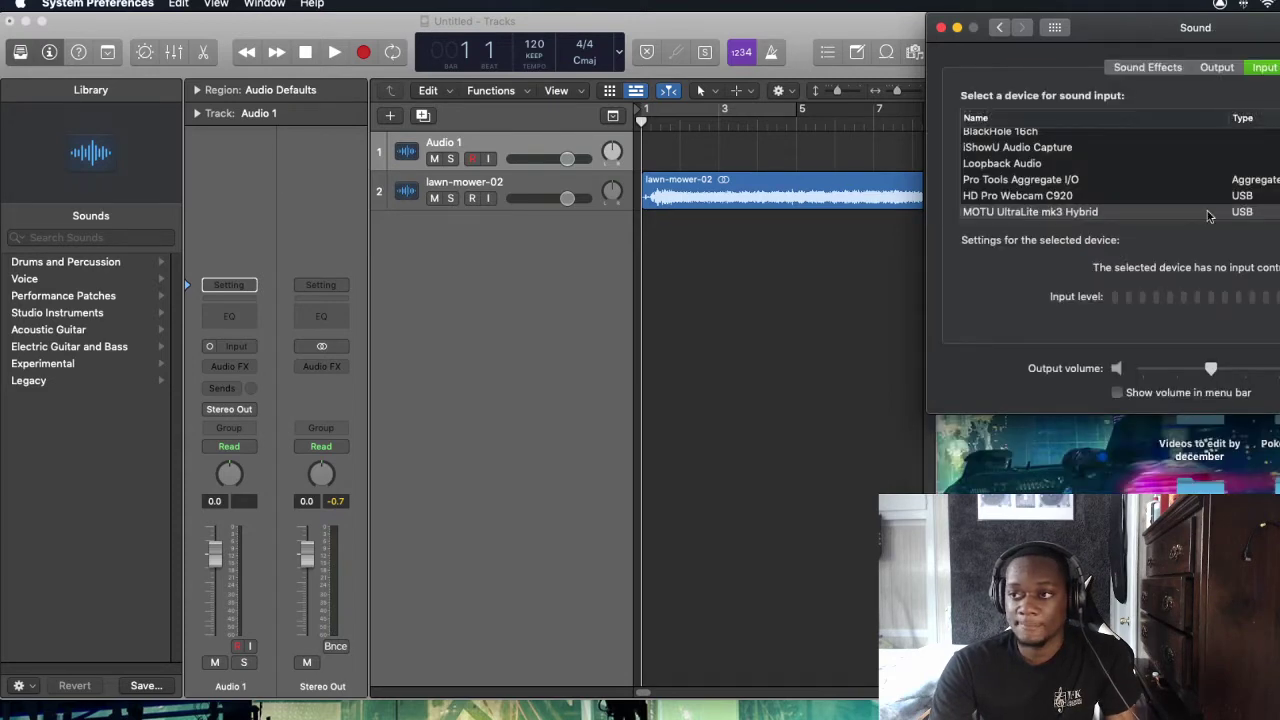
pyautogui.click(1245, 212)
pyautogui.click(1217, 67)
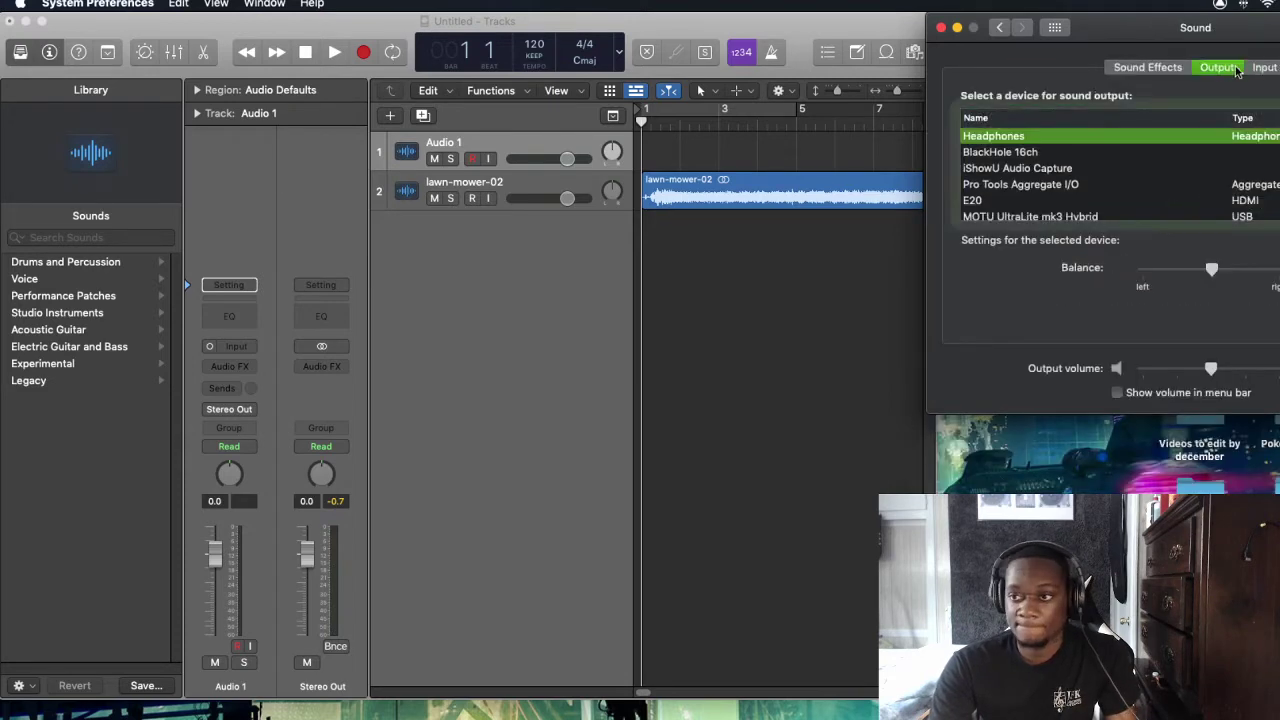
pyautogui.click(1155, 151)
pyautogui.click(1155, 136)
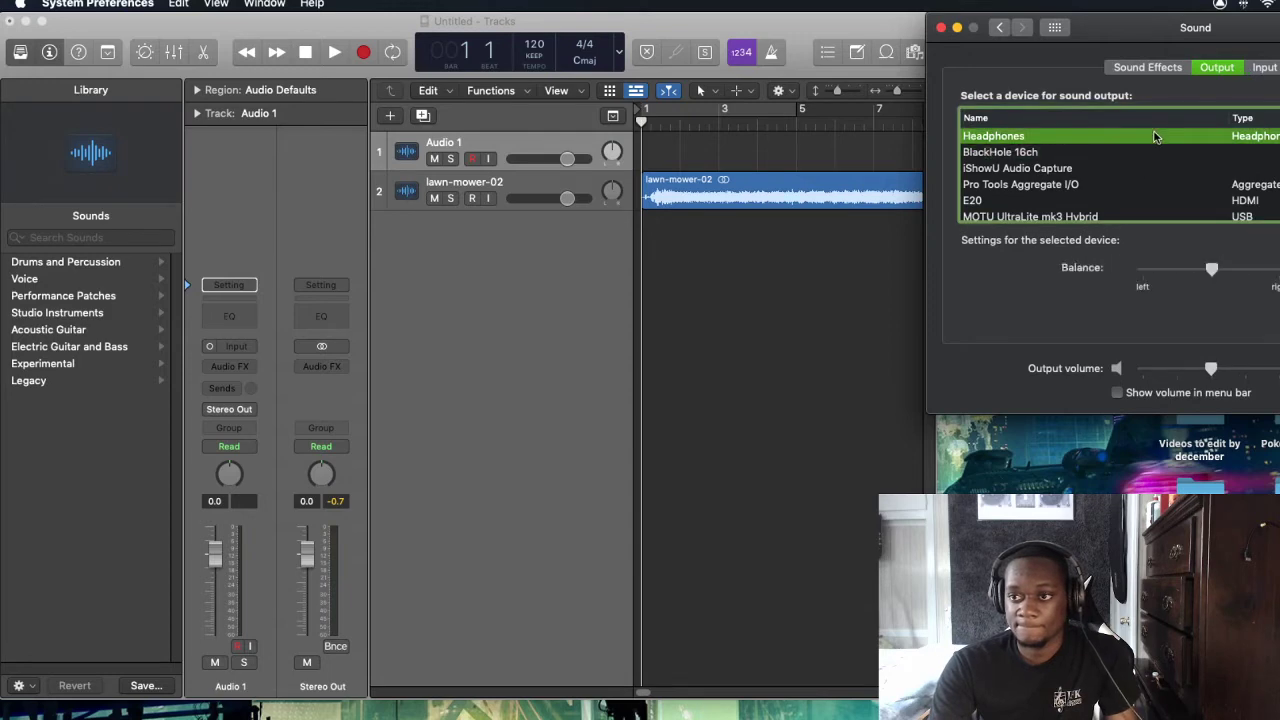
pyautogui.click(1063, 199)
pyautogui.click(1023, 136)
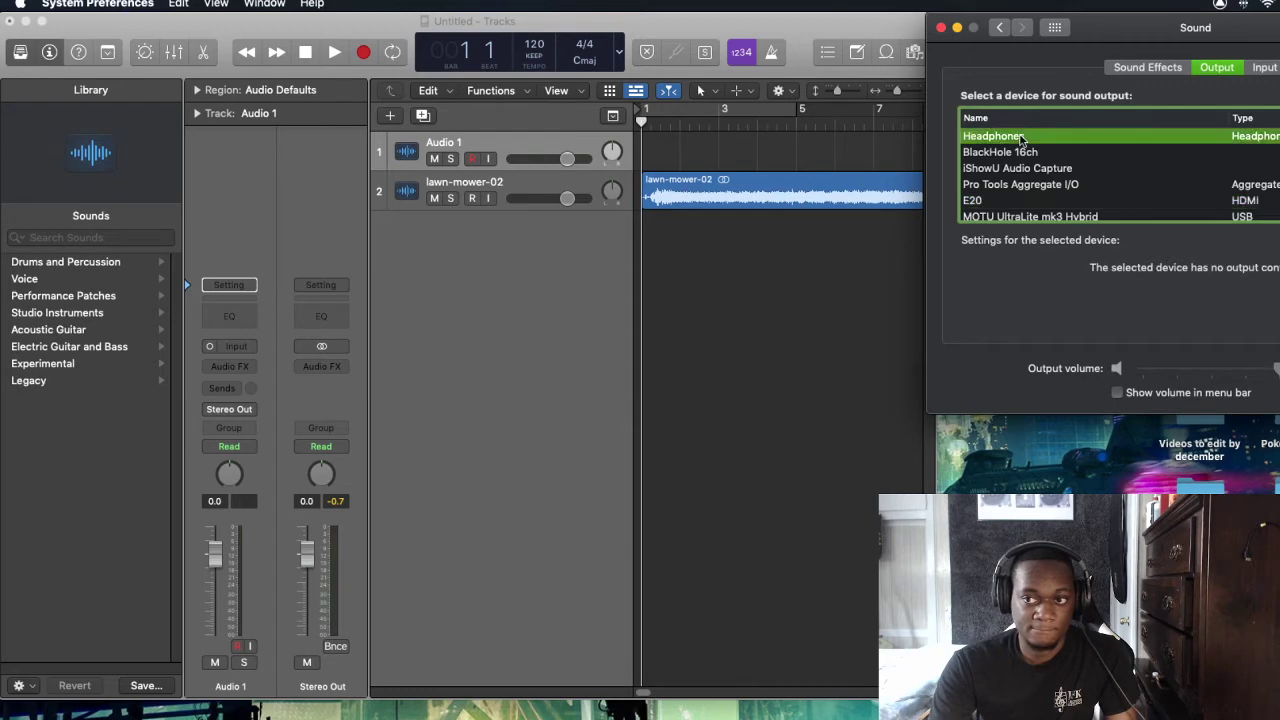
pyautogui.click(941, 30)
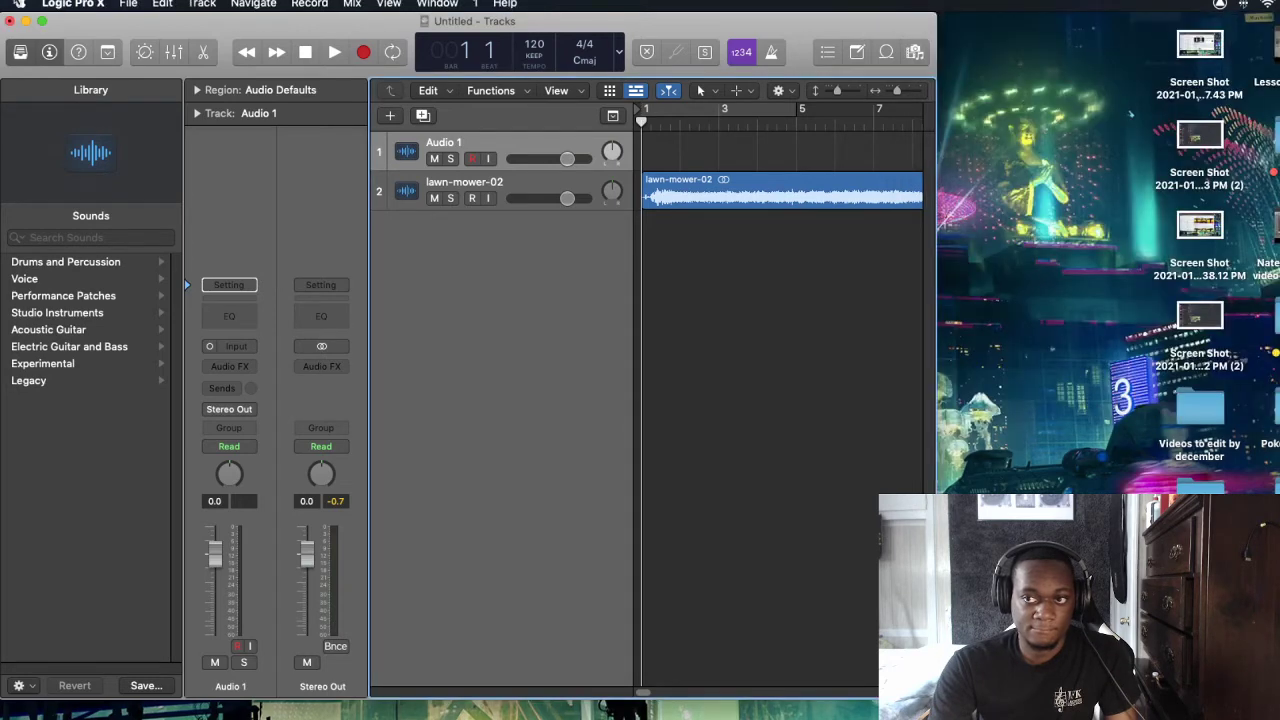
# Set the output device to System Setting in Logic Pro X's audio preferences
pyautogui.click(72, 5)
pyautogui.moveTo(82, 47)
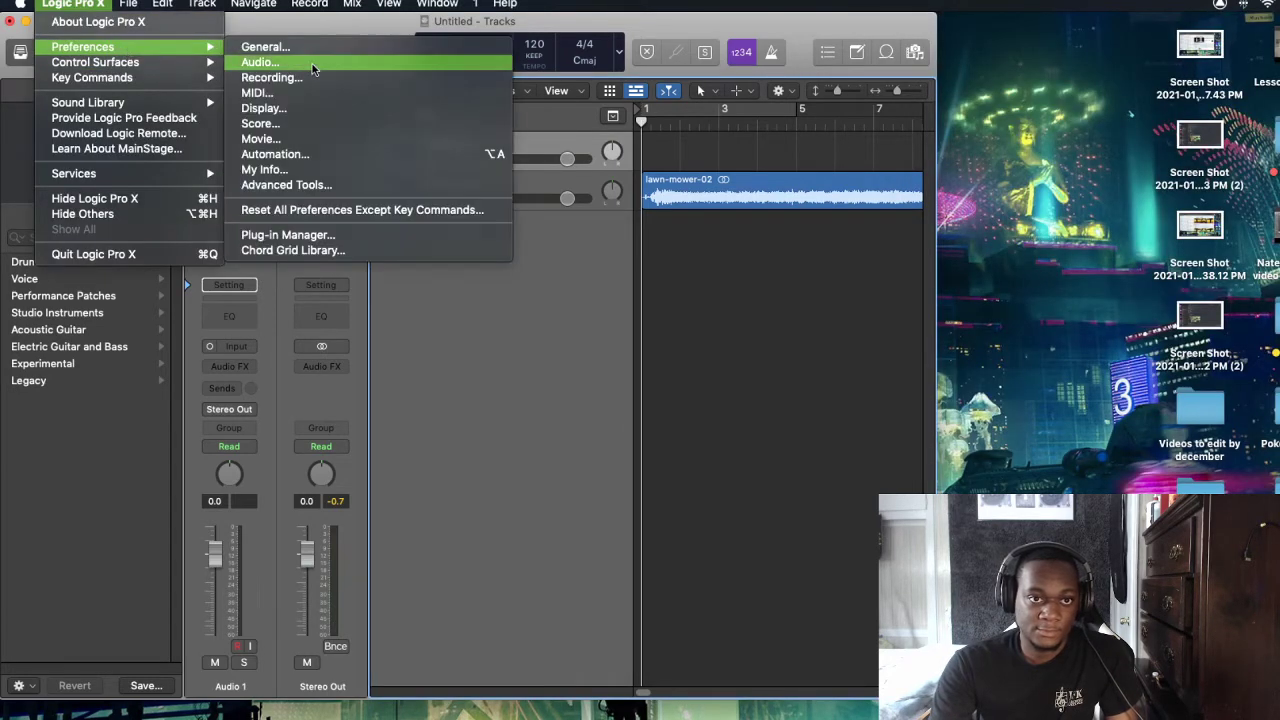
pyautogui.click(262, 61)
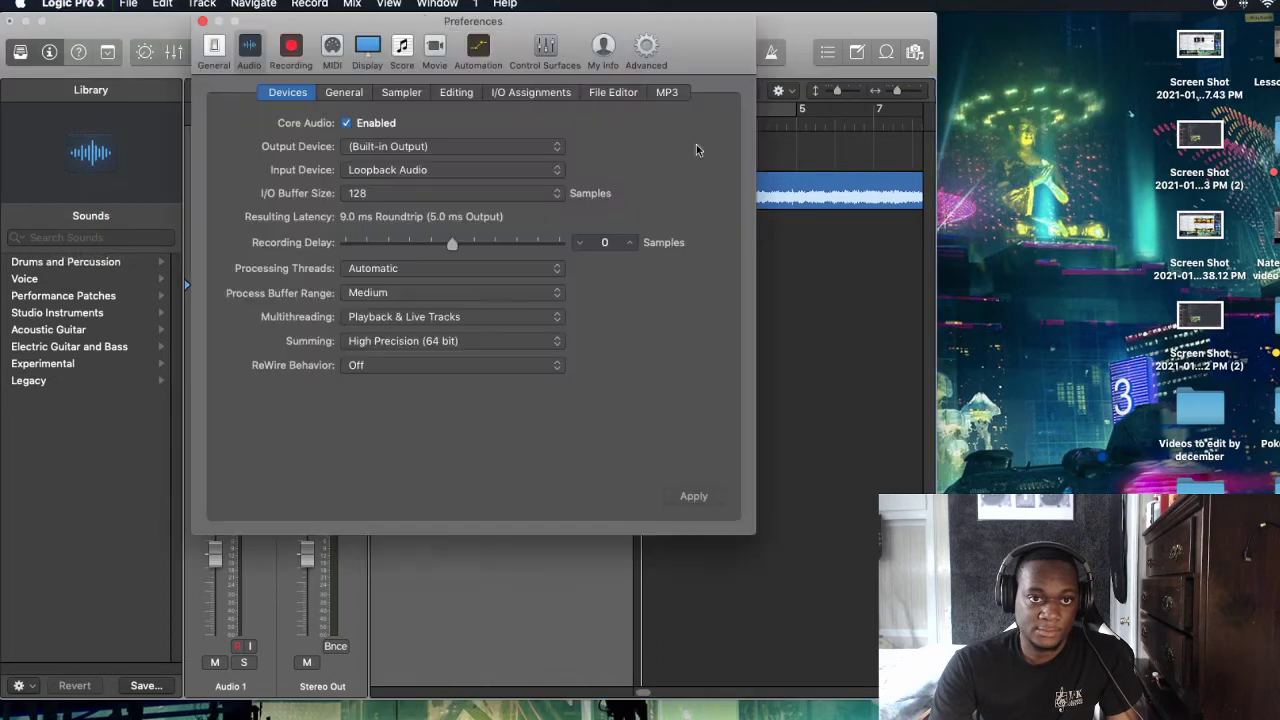
pyautogui.click(520, 170)
pyautogui.click(452, 170)
pyautogui.click(450, 146)
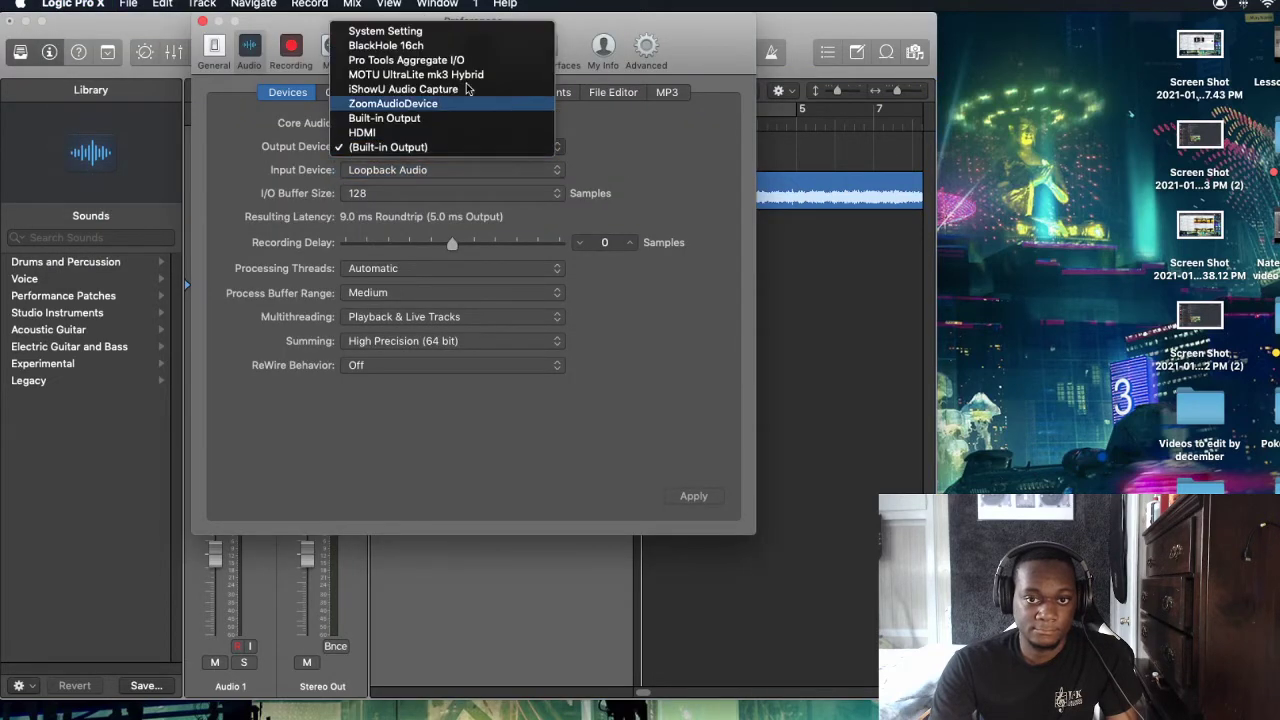
pyautogui.click(447, 30)
pyautogui.click(479, 146)
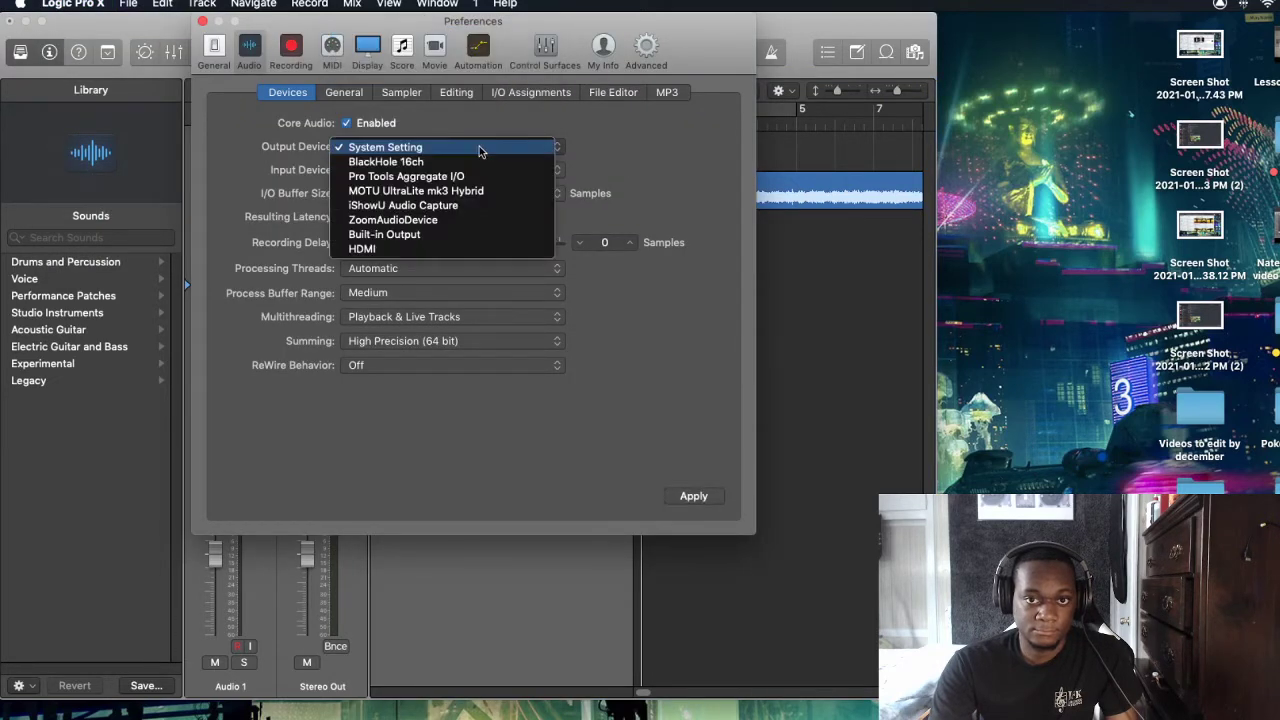
pyautogui.click(575, 135)
# Set the input device to Loopback Audio, apply the audio device settings, and close the preferences
pyautogui.click(528, 177)
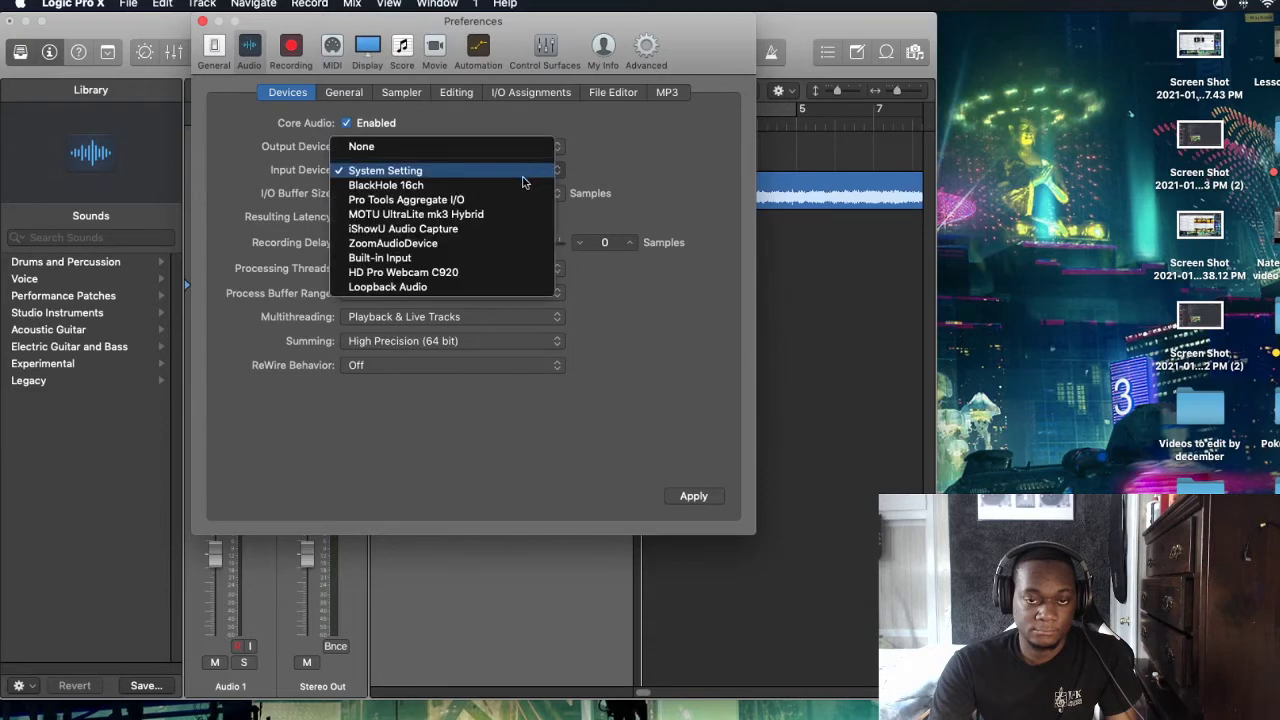
pyautogui.click(489, 284)
pyautogui.click(690, 500)
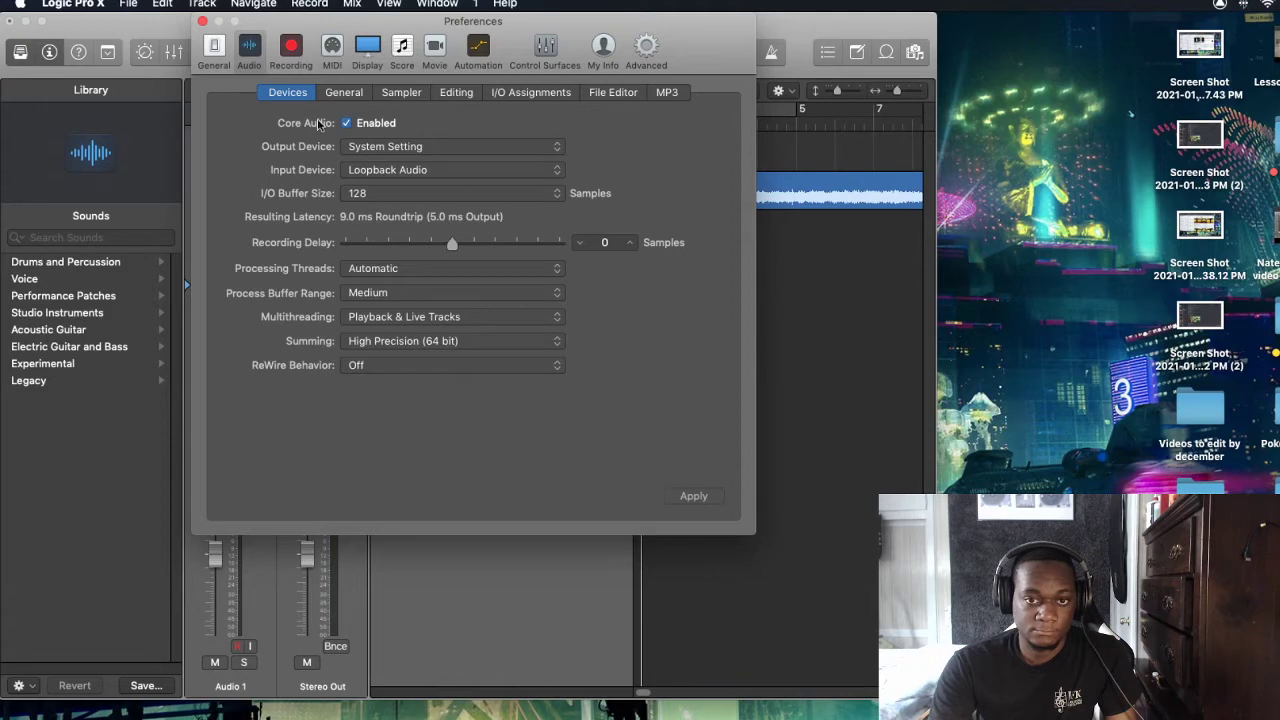
pyautogui.click(203, 22)
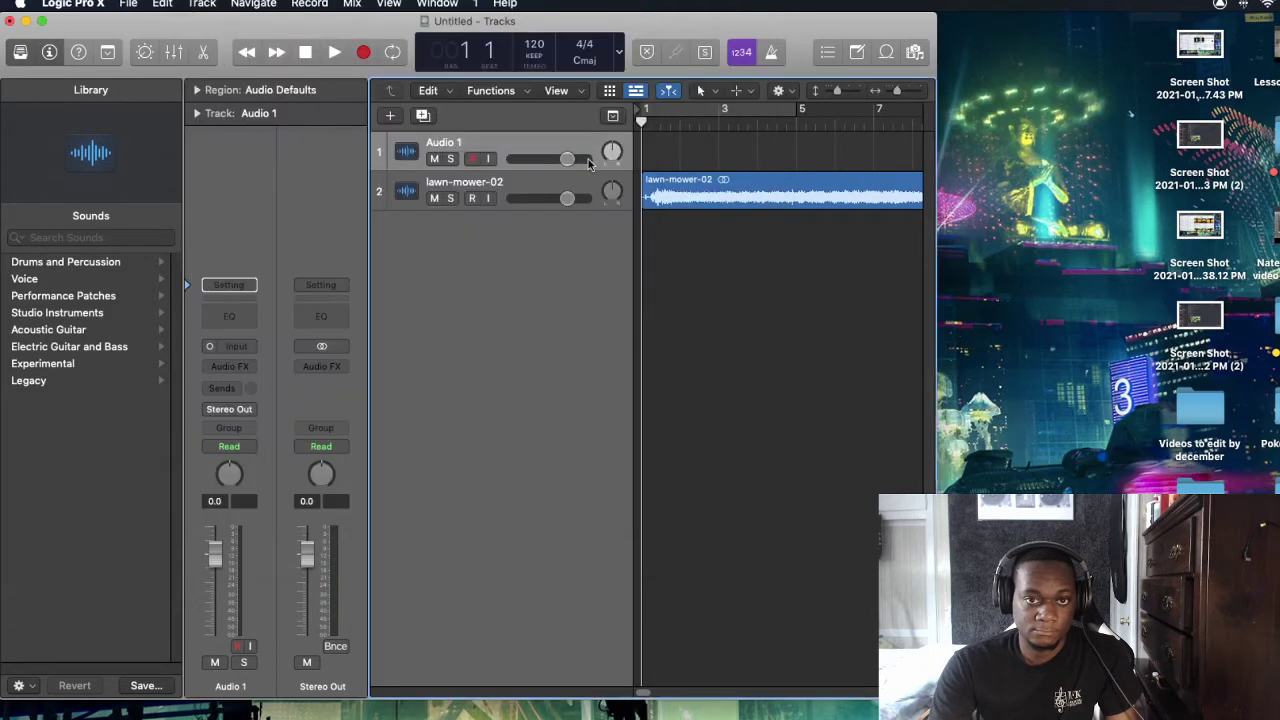
# Test playback of the lawn-mower-02 region from bar 1 and return the playhead to the start
pyautogui.press('space')
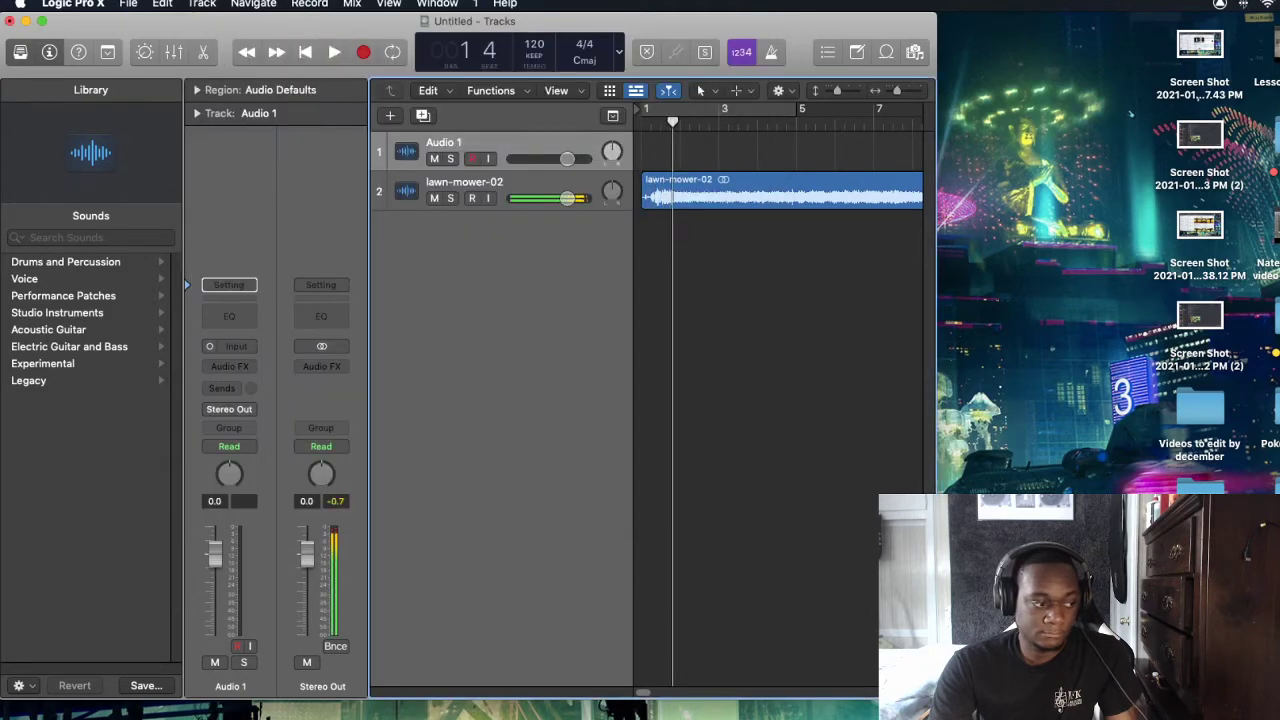
pyautogui.press('space')
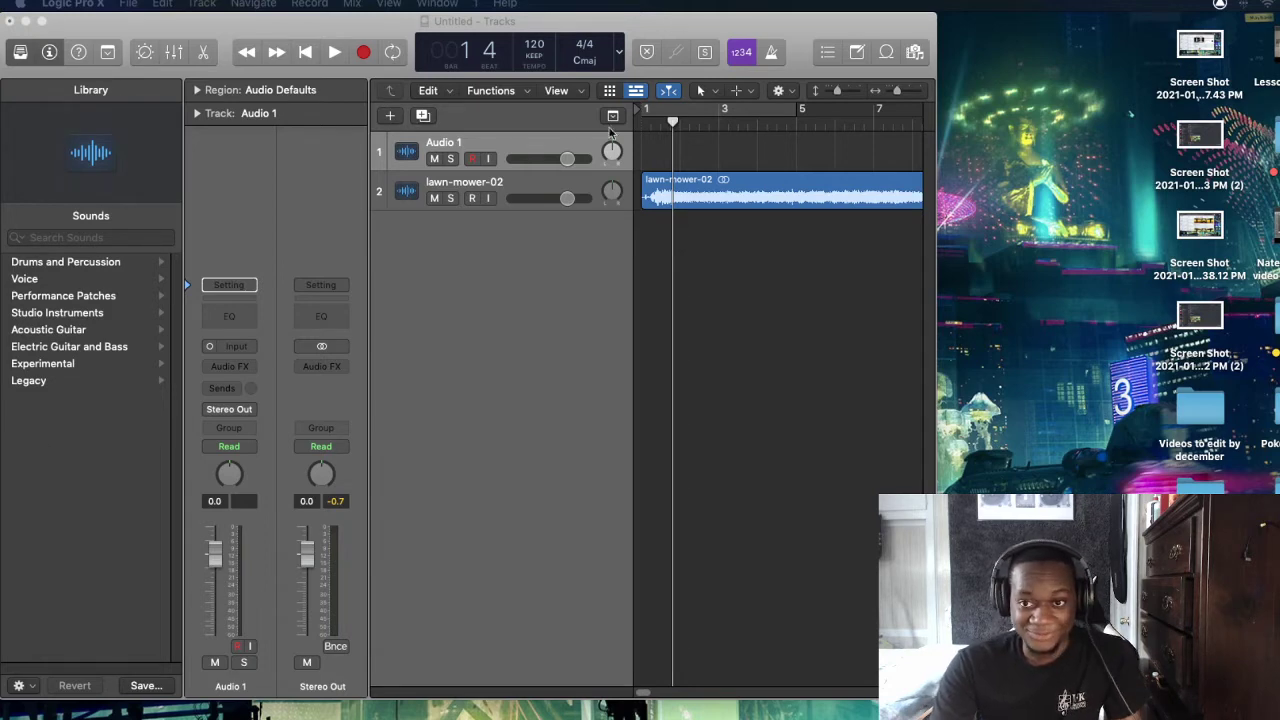
pyautogui.moveTo(674, 125); pyautogui.dragTo(641, 126)
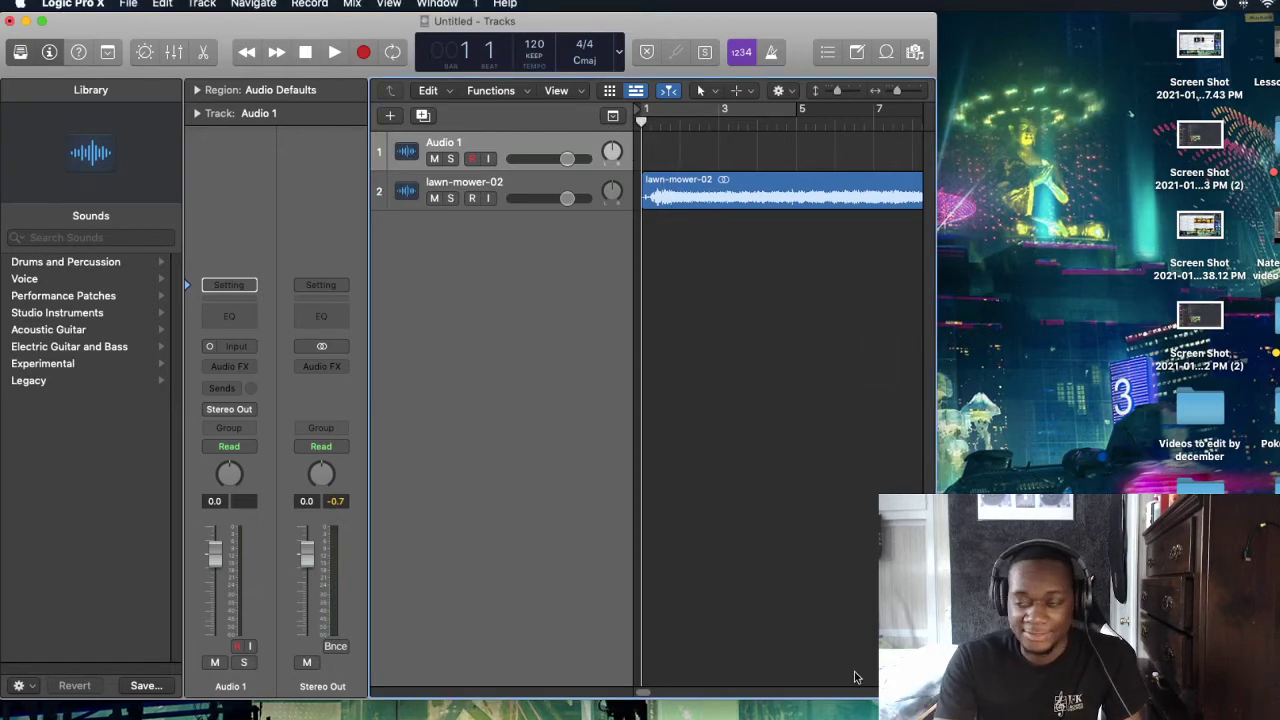
# Widen the project window, lower the lawn-mower-02 track's volume, and play the region from bar 1 to check the level
pyautogui.moveTo(936, 699); pyautogui.dragTo(1271, 719)
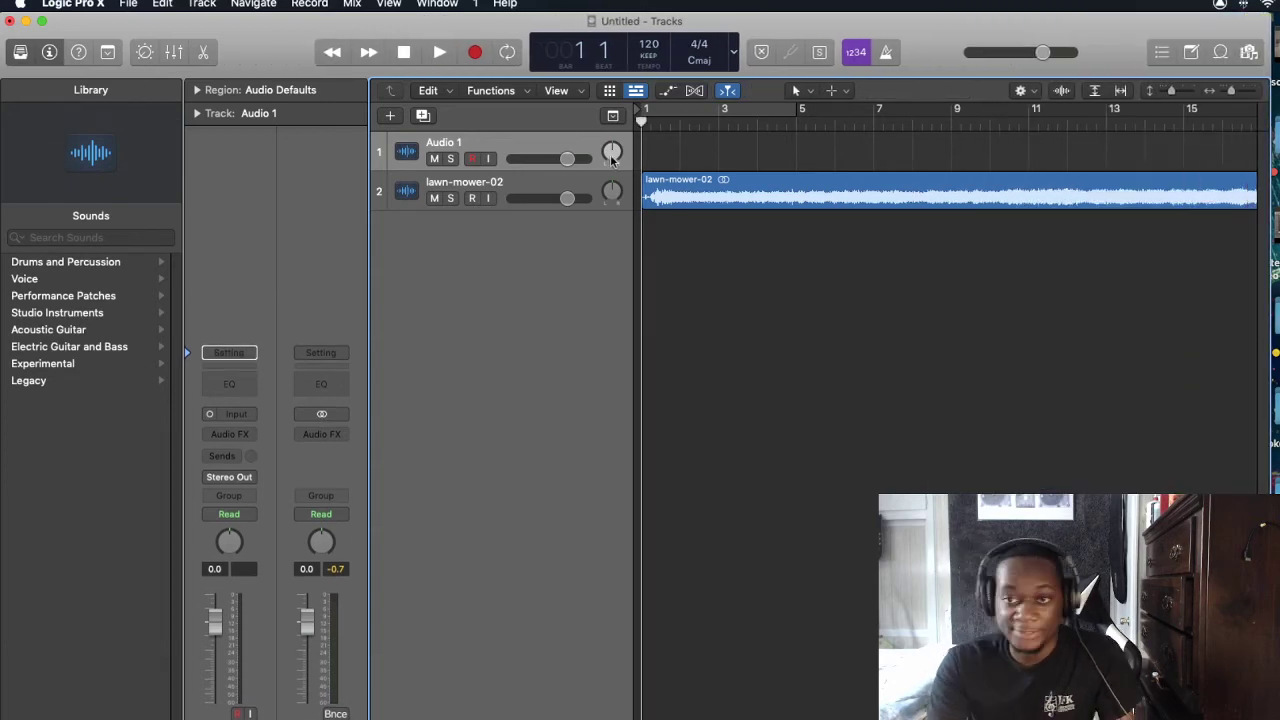
pyautogui.moveTo(567, 198); pyautogui.dragTo(542, 198)
pyautogui.press('space')
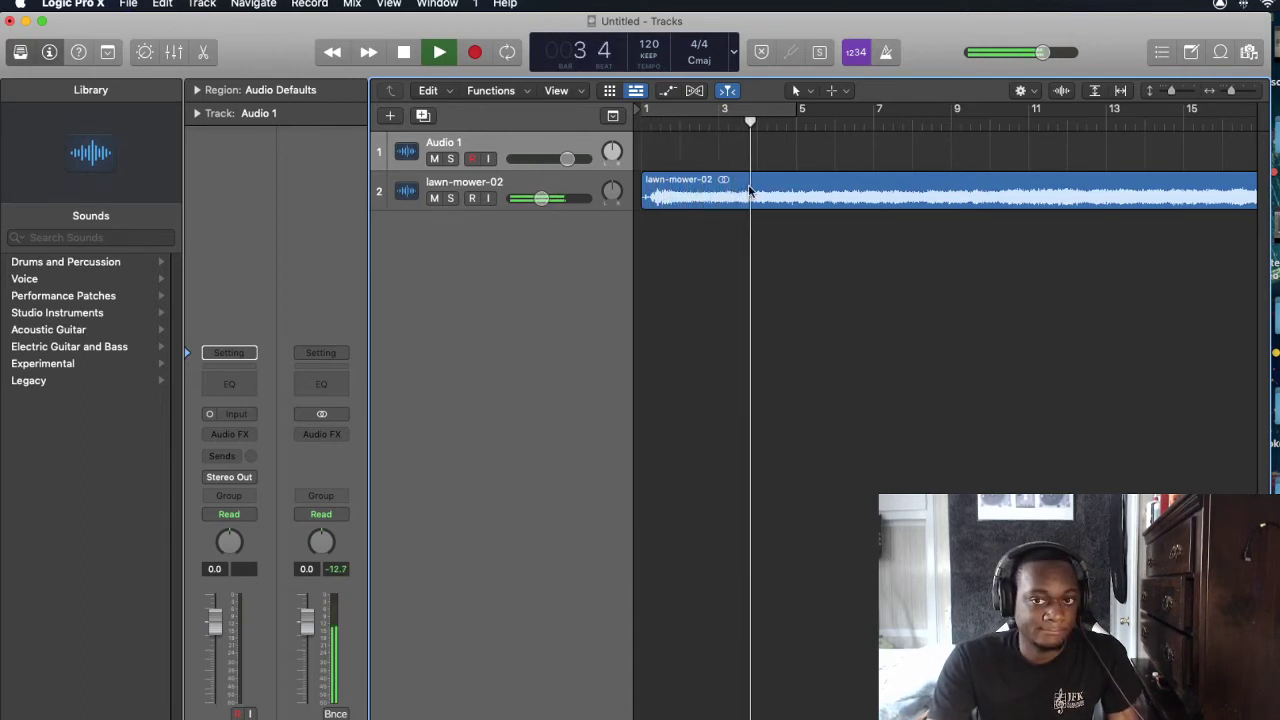
pyautogui.press('space')
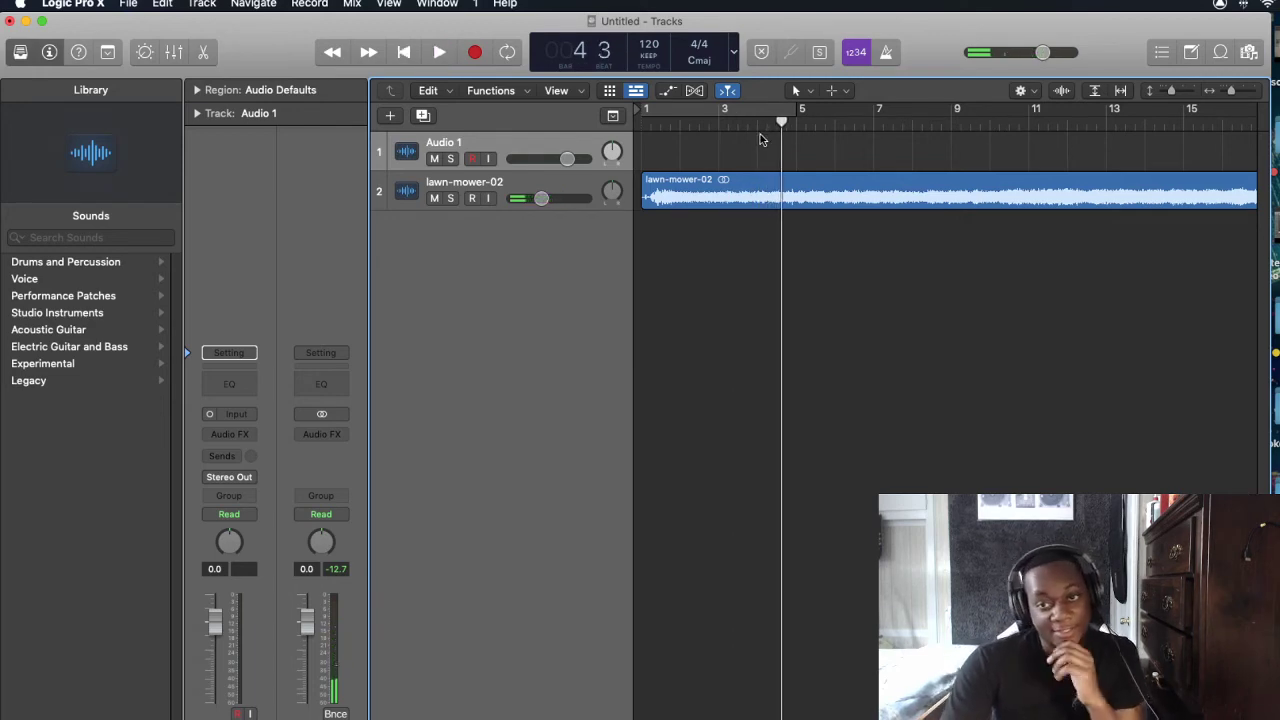
# Split the lawn-mower-02 region at bar 1 beat 3, delete the short opening piece, and move the remainder to bar 1
pyautogui.moveTo(781, 157); pyautogui.dragTo(660, 157)
pyautogui.moveTo(660, 159); pyautogui.dragTo(660, 322)
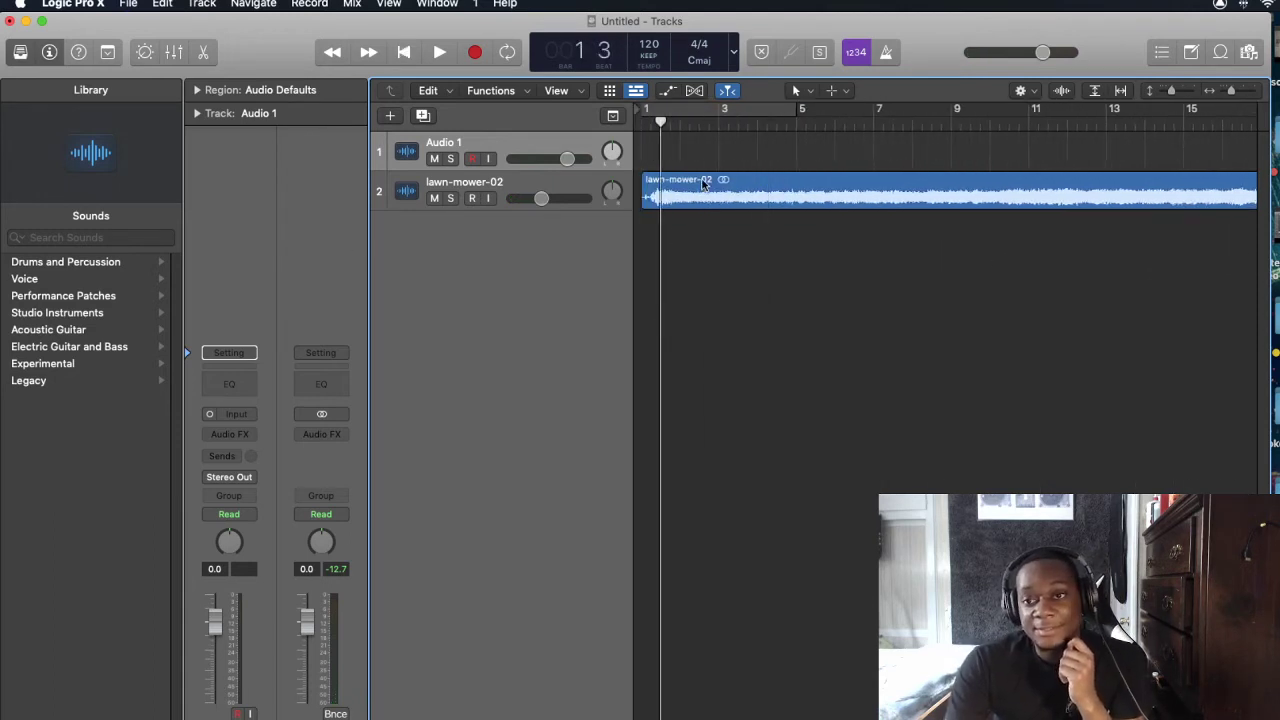
pyautogui.click(703, 184)
pyautogui.press('super+t')
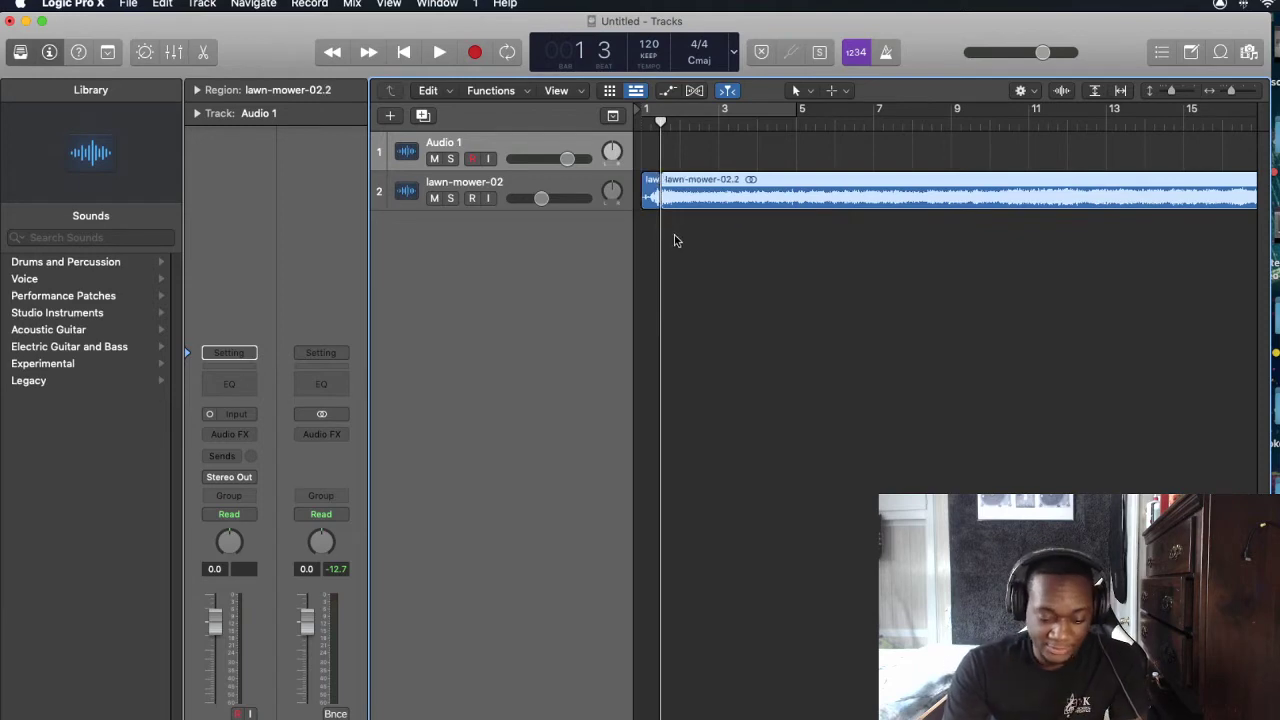
pyautogui.click(646, 192)
pyautogui.press('Delete')
pyautogui.moveTo(673, 197); pyautogui.dragTo(653, 197)
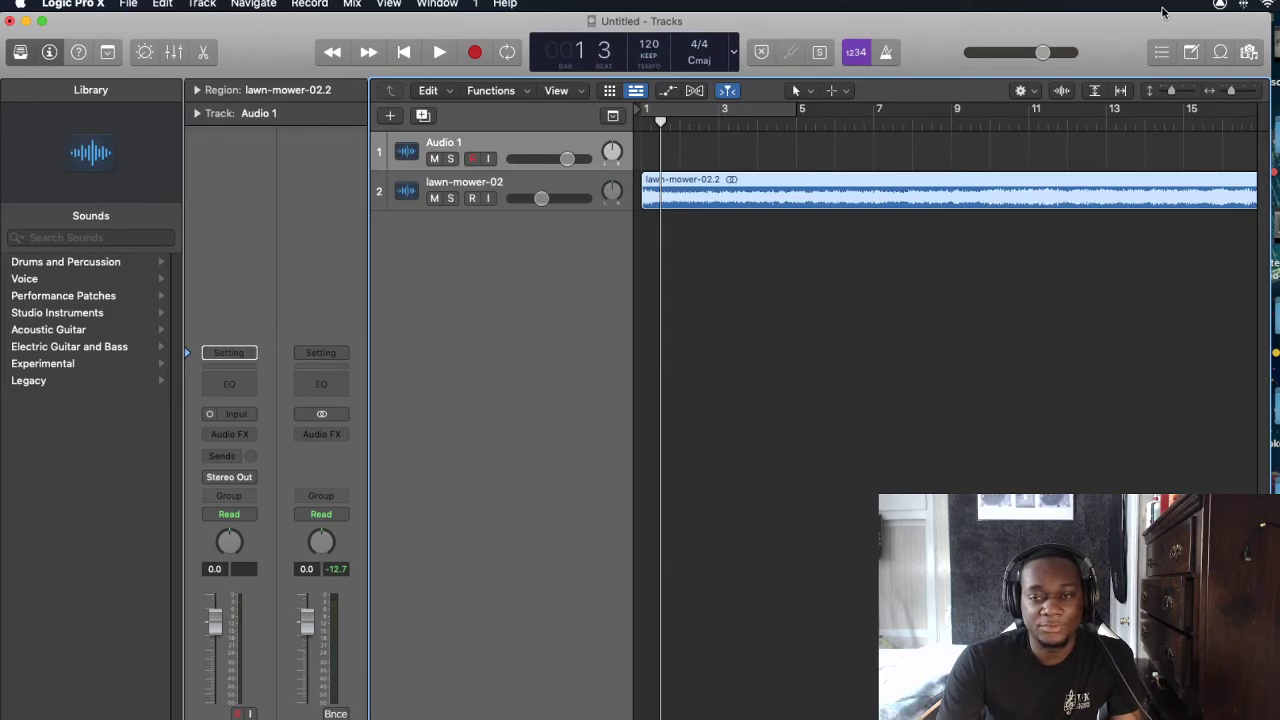
# Add a Channel EQ to the Audio 1 track, place its window below the tracks, and return the playhead to bar 1
pyautogui.moveTo(1269, 14); pyautogui.dragTo(1279, 14)
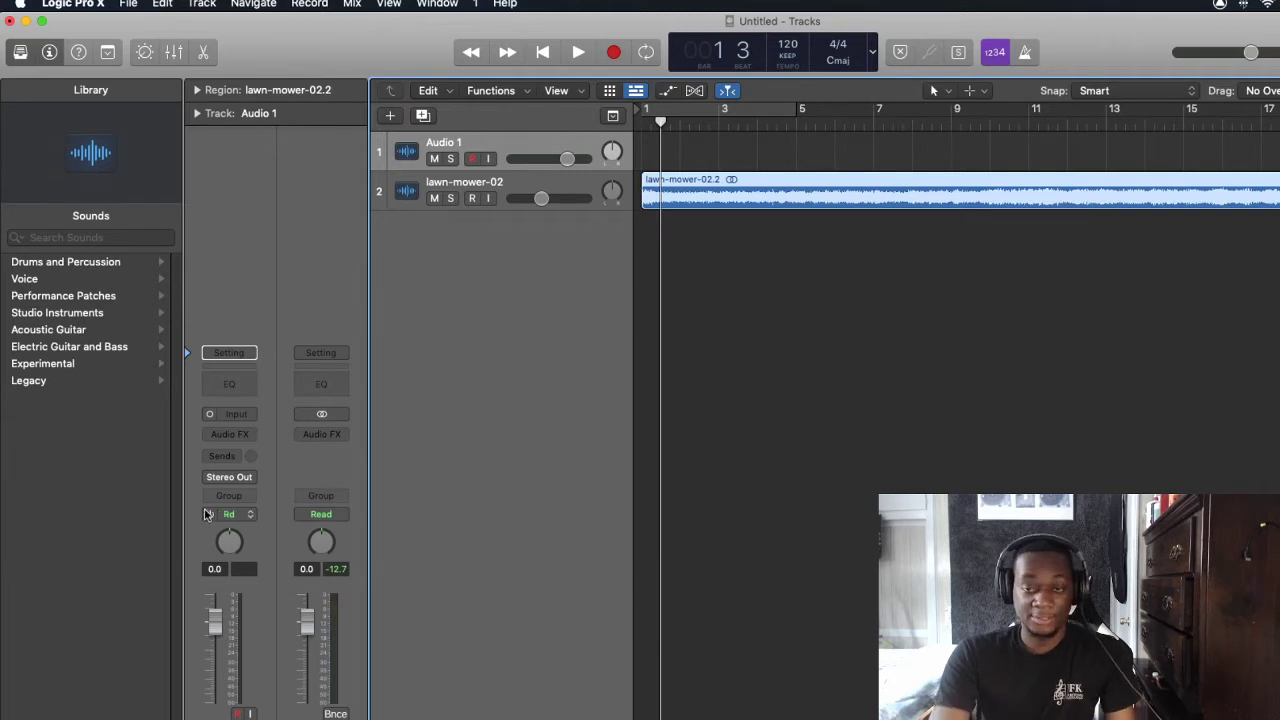
pyautogui.click(228, 388)
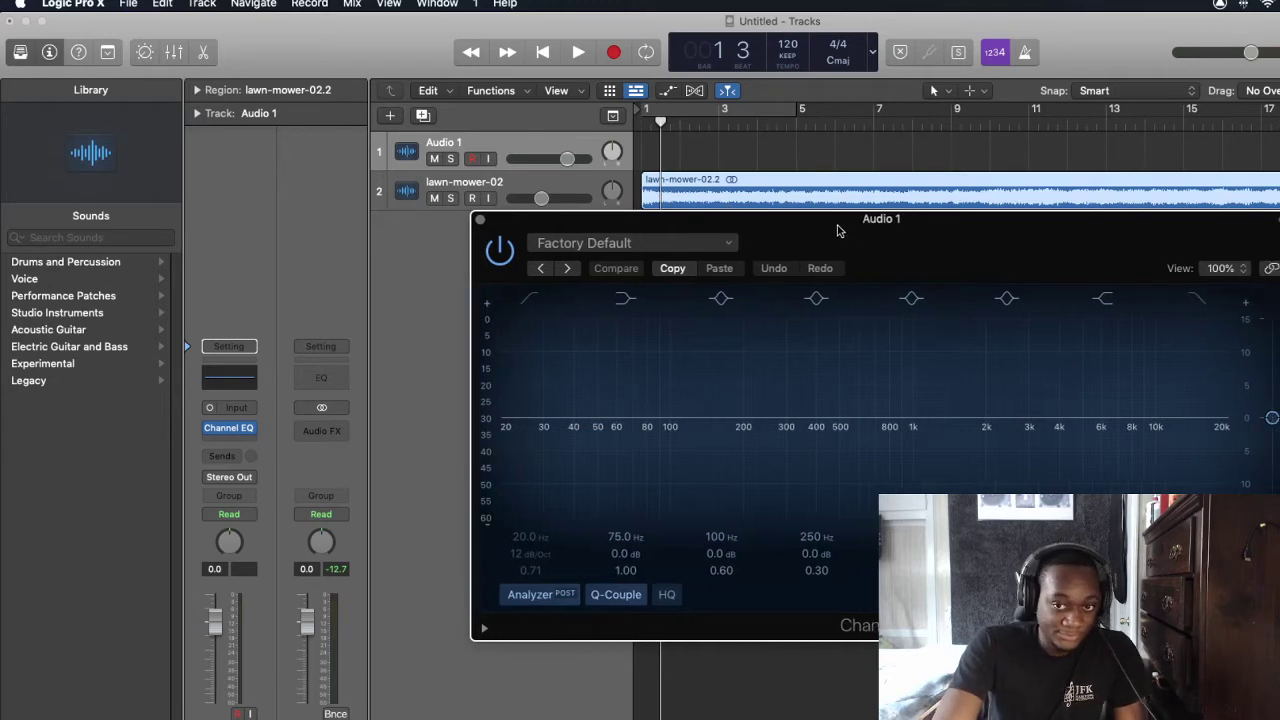
pyautogui.moveTo(783, 234); pyautogui.dragTo(588, 168)
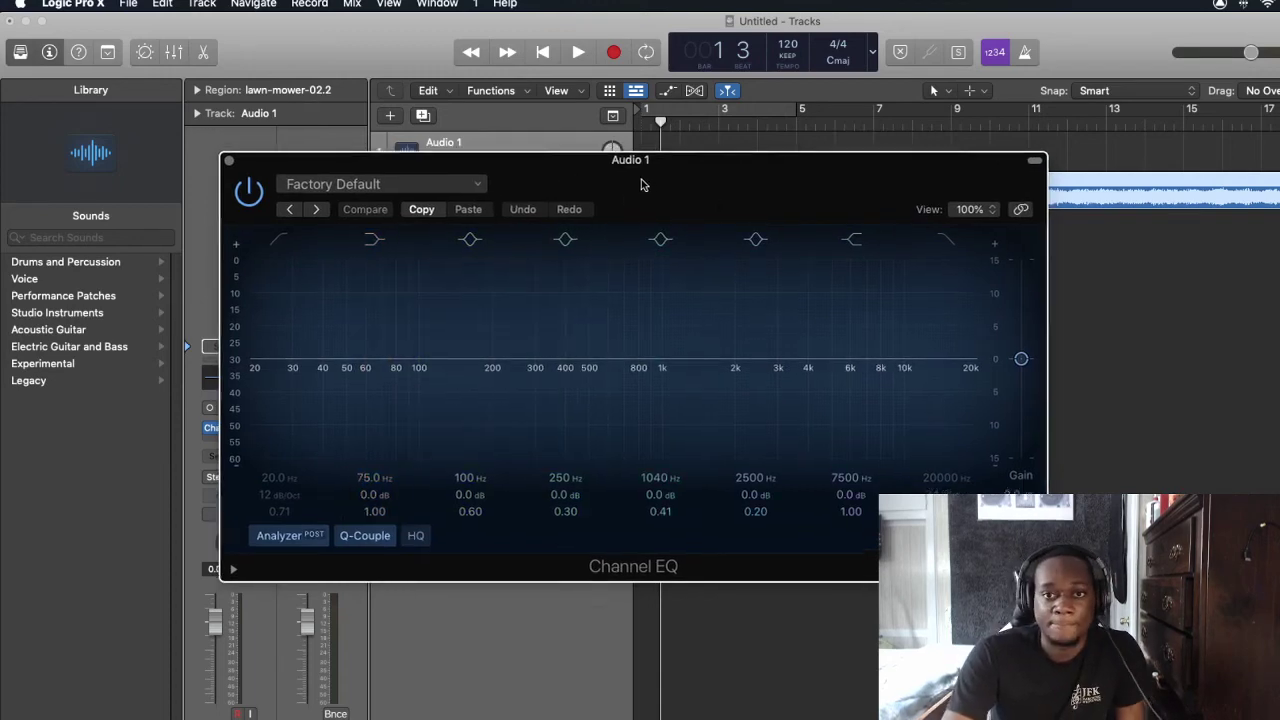
pyautogui.moveTo(643, 189); pyautogui.dragTo(597, 283)
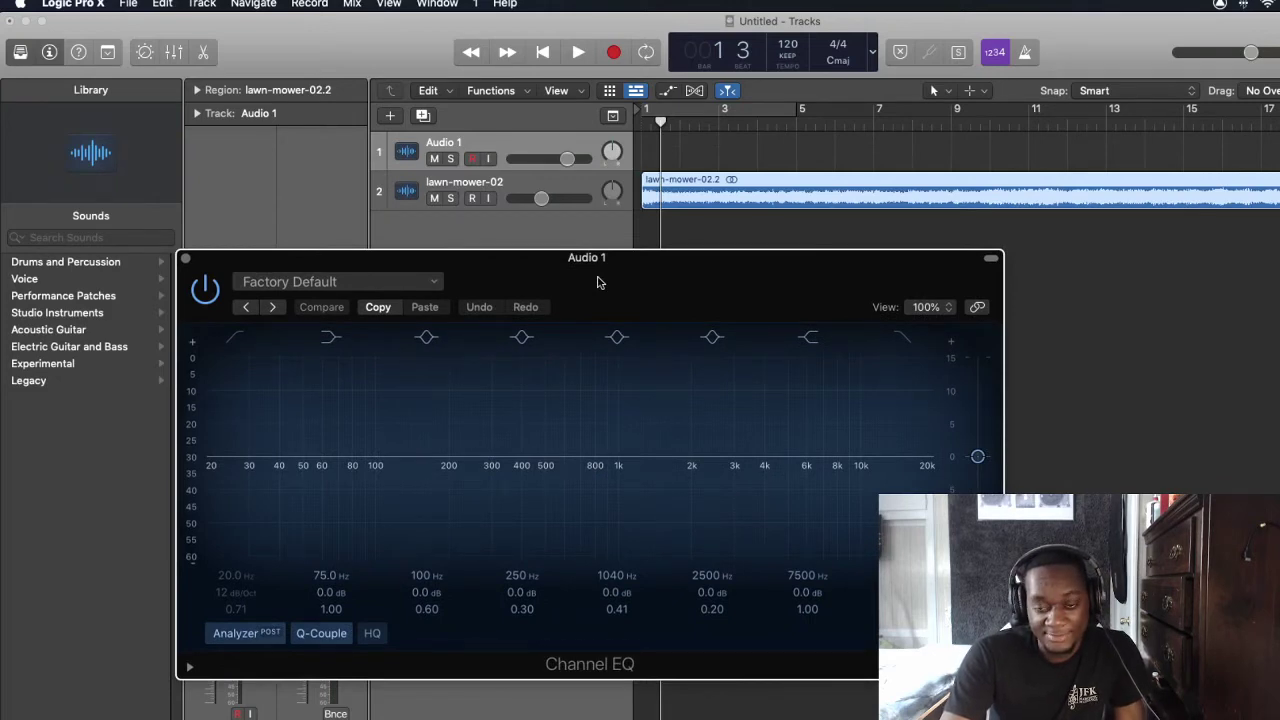
pyautogui.moveTo(597, 283); pyautogui.dragTo(593, 283)
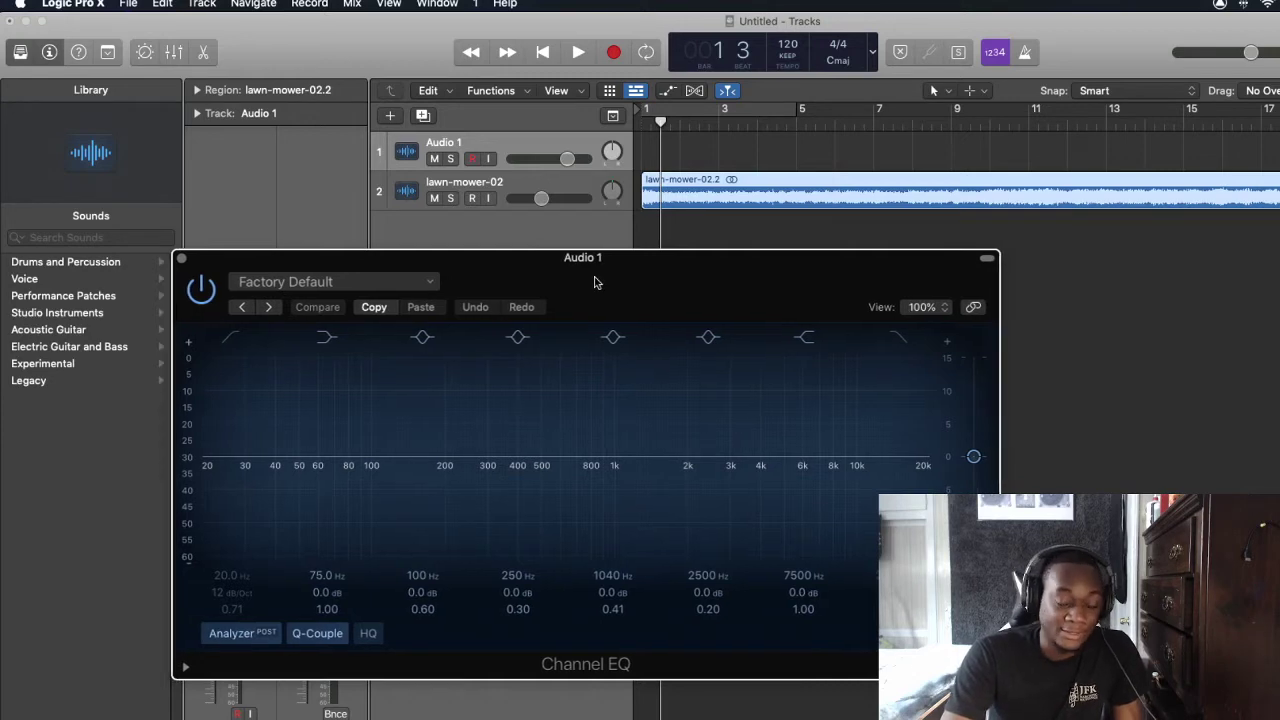
pyautogui.click(641, 121)
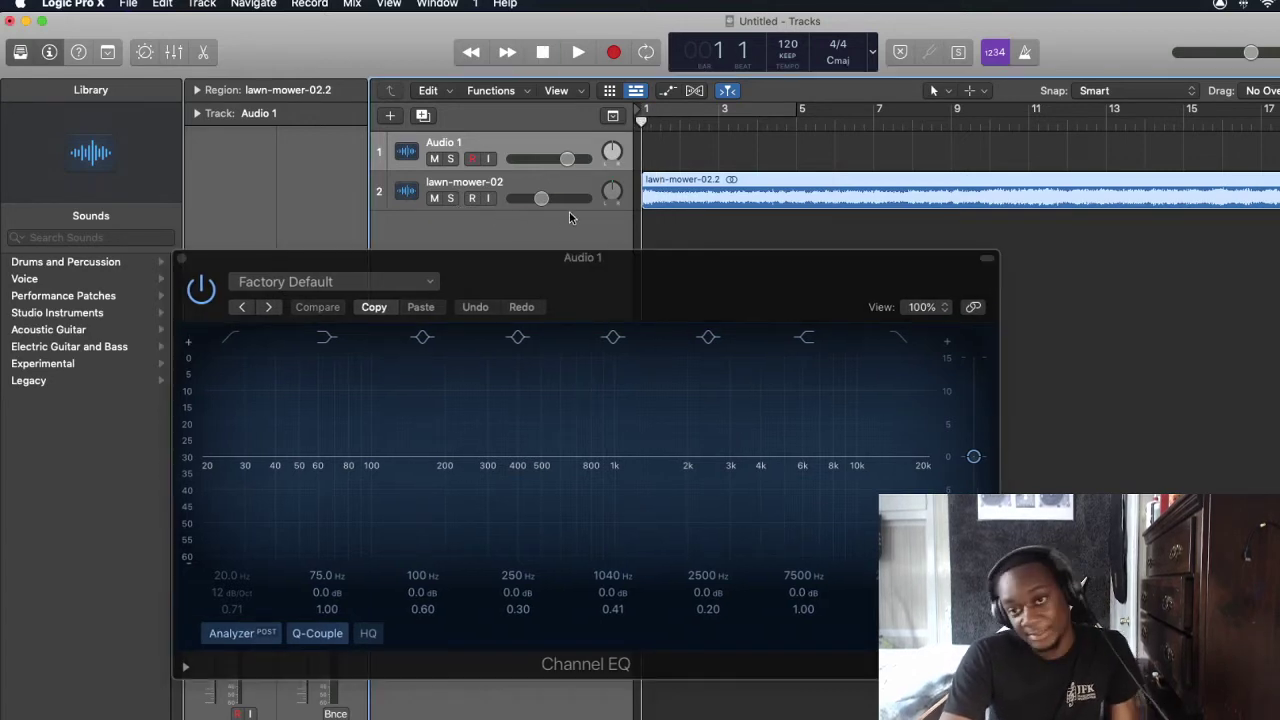
# Close the Audio 1 equalizer during test playback and add a Channel EQ to the lawn-mower-02 track, placing its window below the tracks
pyautogui.press('space')
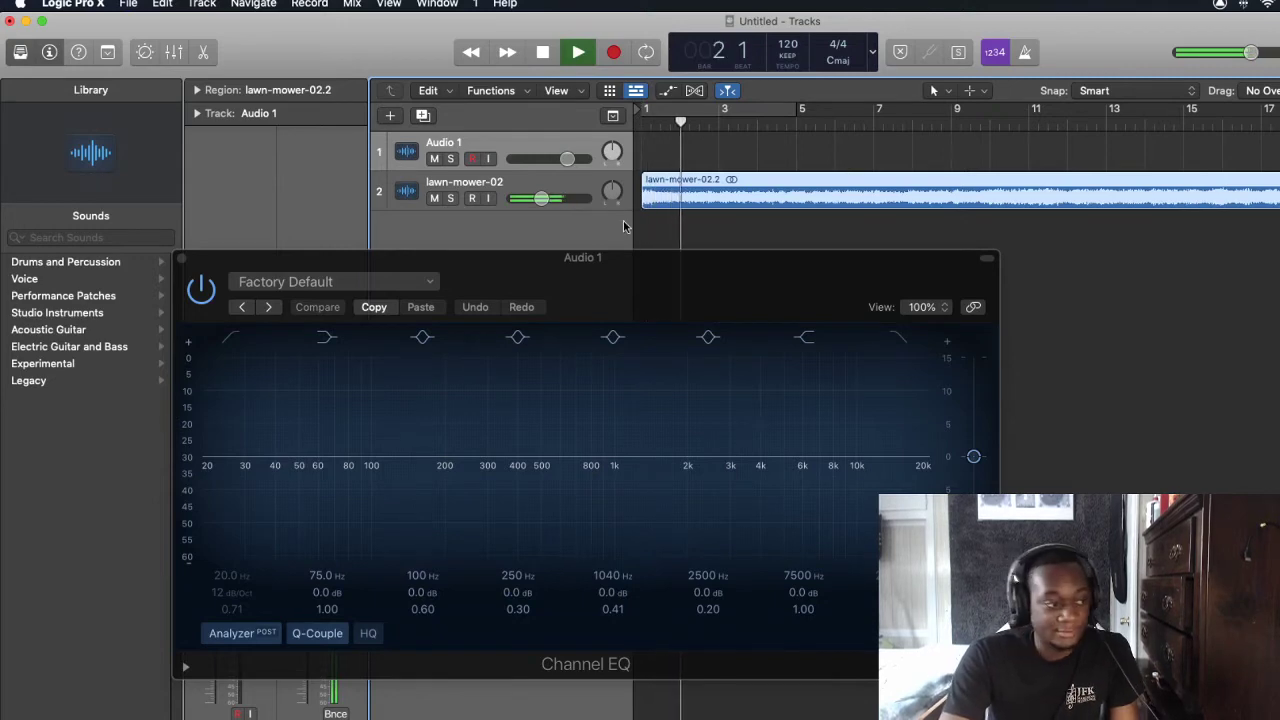
pyautogui.click(235, 633)
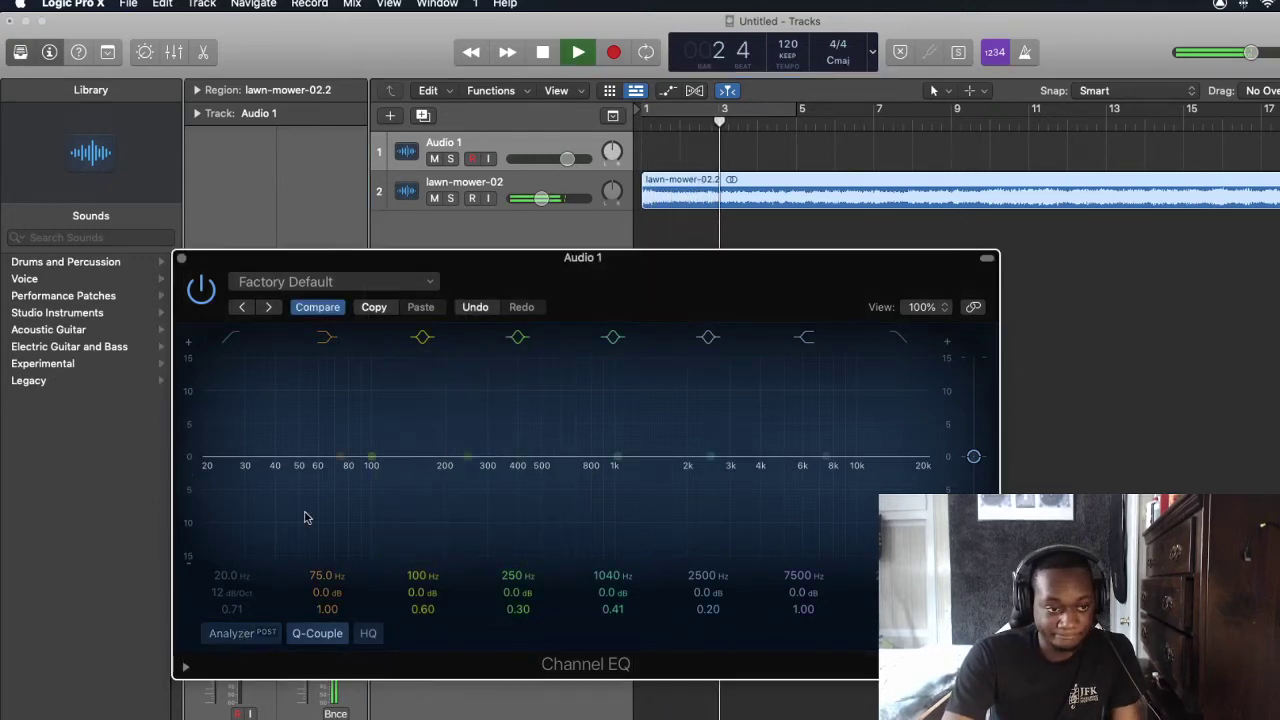
pyautogui.click(500, 188)
pyautogui.click(182, 259)
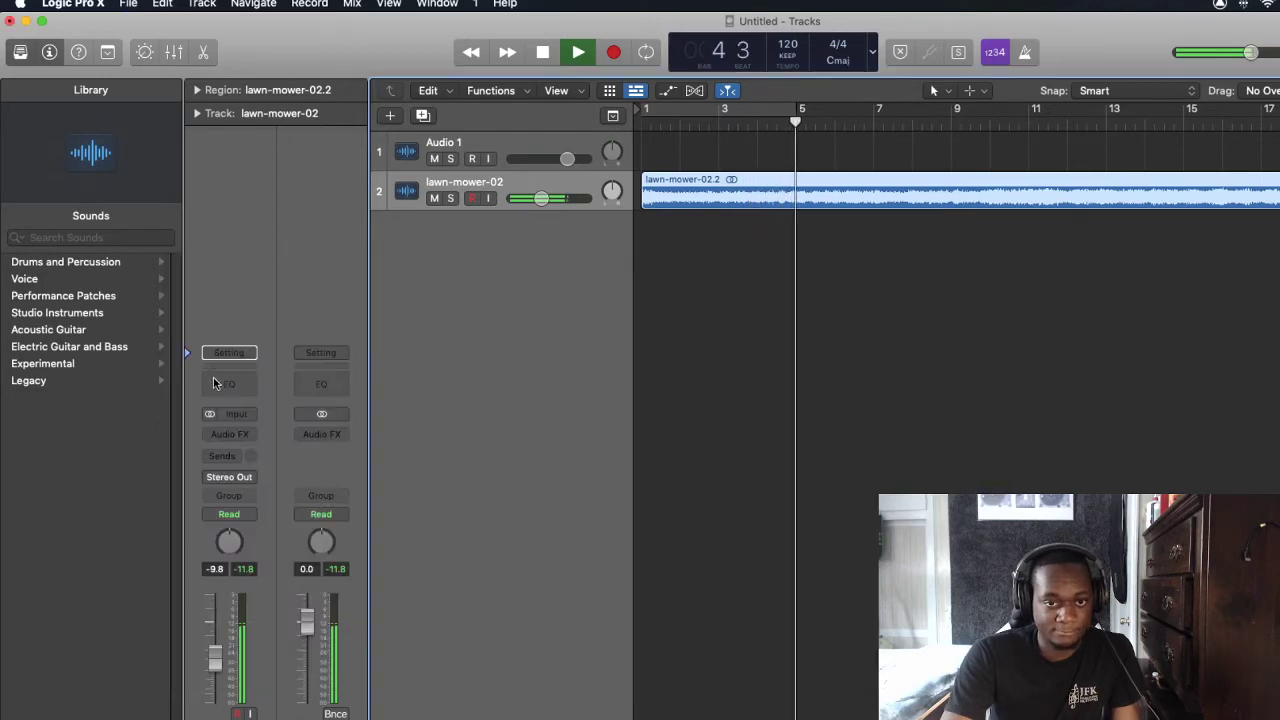
pyautogui.click(222, 388)
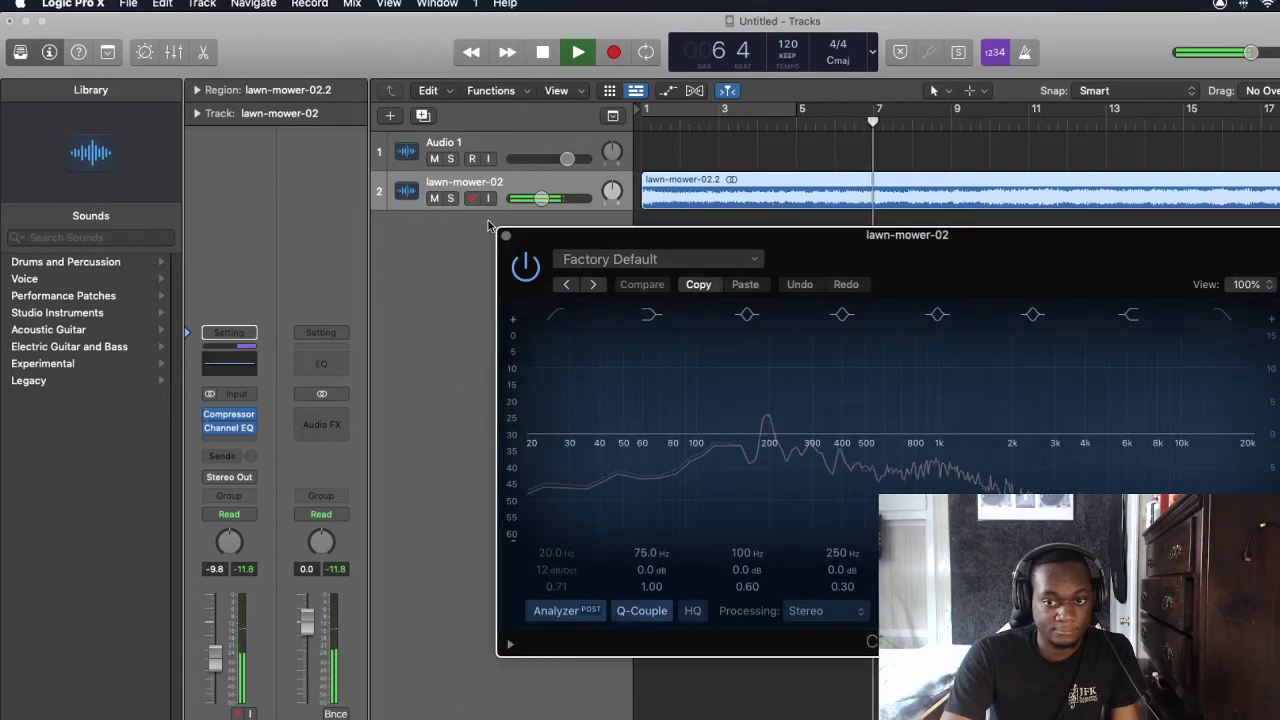
pyautogui.moveTo(616, 247); pyautogui.dragTo(386, 244)
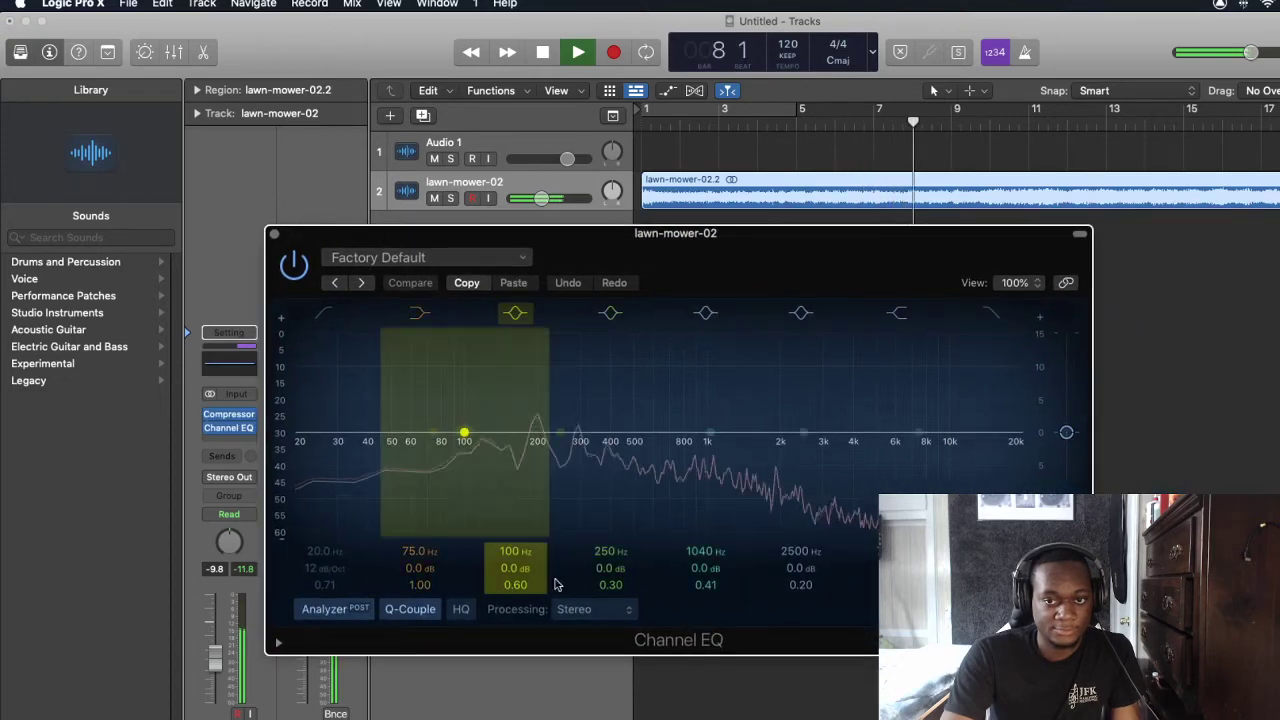
pyautogui.press('space')
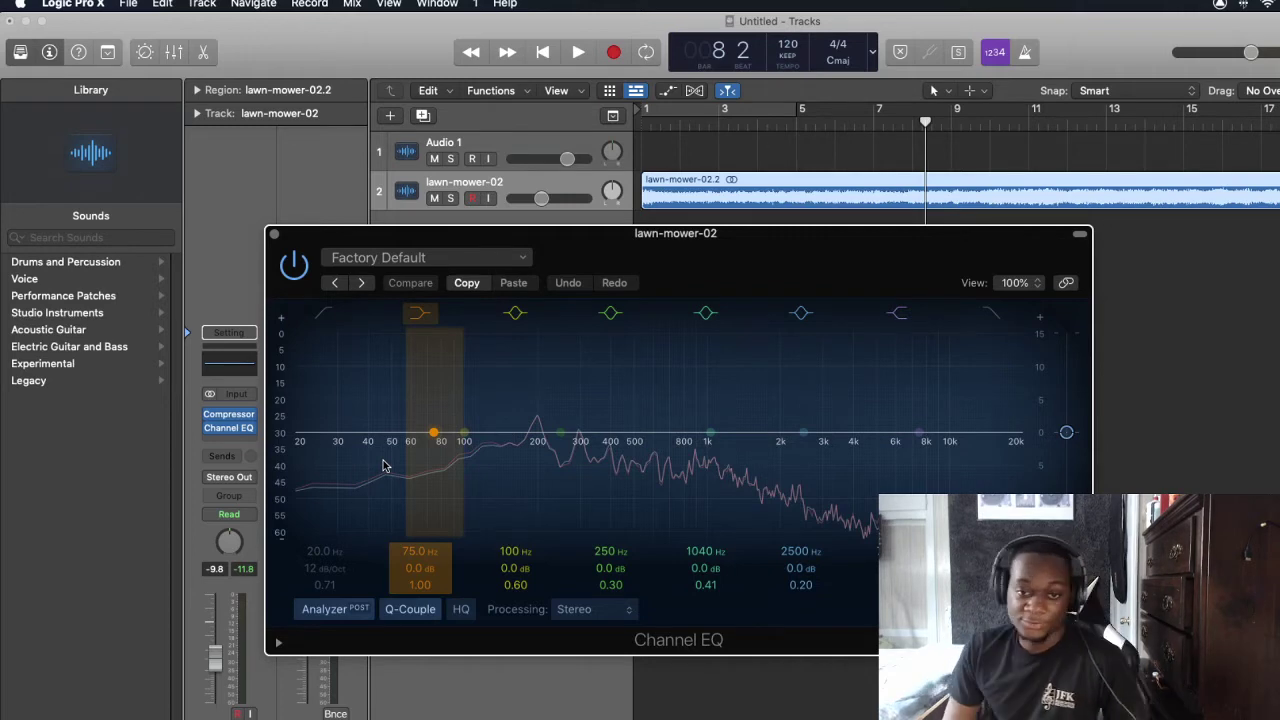
# Remove the Compressor from the lawn-mower-02 channel strip, keeping only the Channel EQ
pyautogui.click(249, 415)
pyautogui.click(268, 437)
pyautogui.click(222, 430)
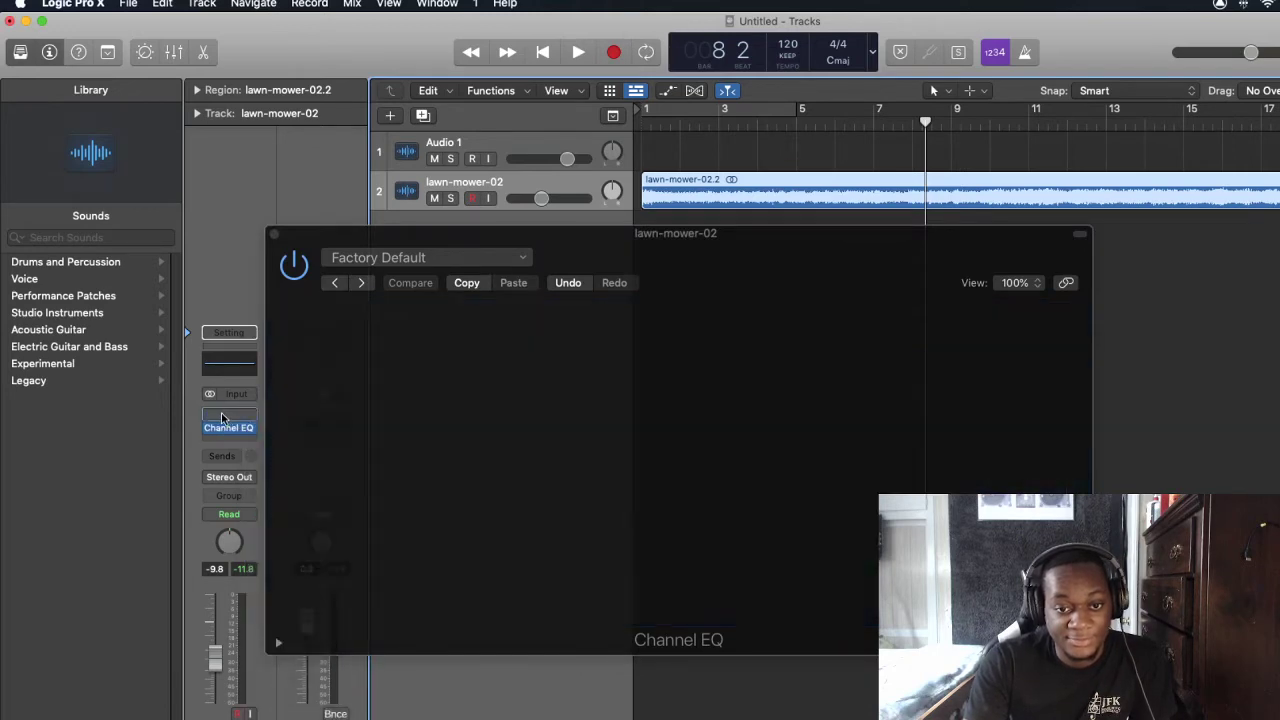
# Delete the unused Audio 1 track and return the playhead to the start
pyautogui.click(501, 137)
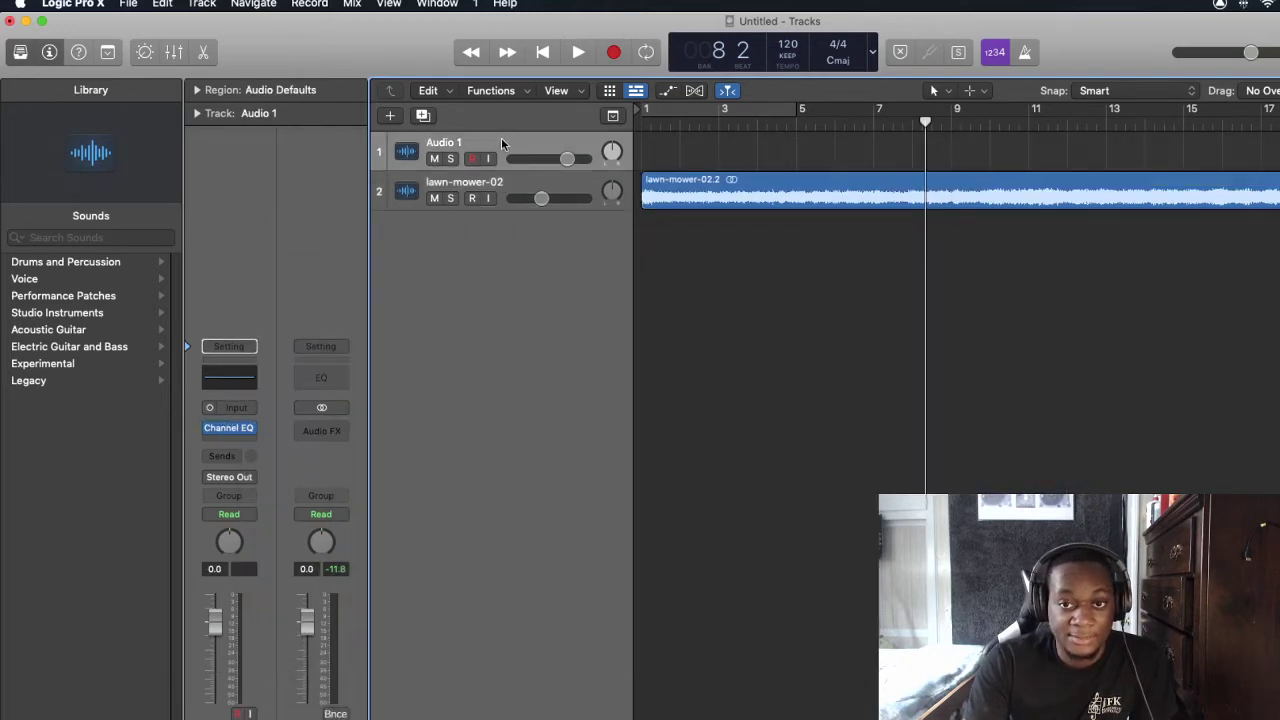
pyautogui.press('super+Delete')
pyautogui.press('Return')
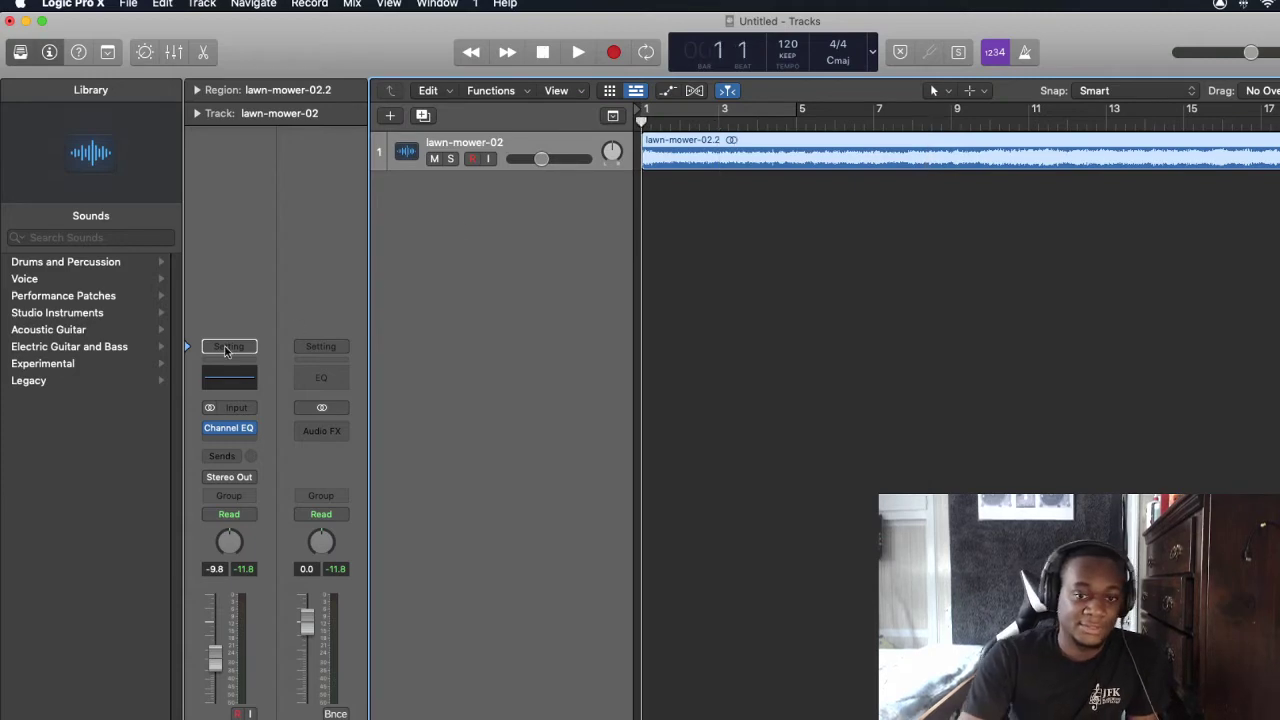
# Open the lawn-mower-02 track's Channel EQ, place its window below the track, and turn on cycle mode
pyautogui.click(228, 430)
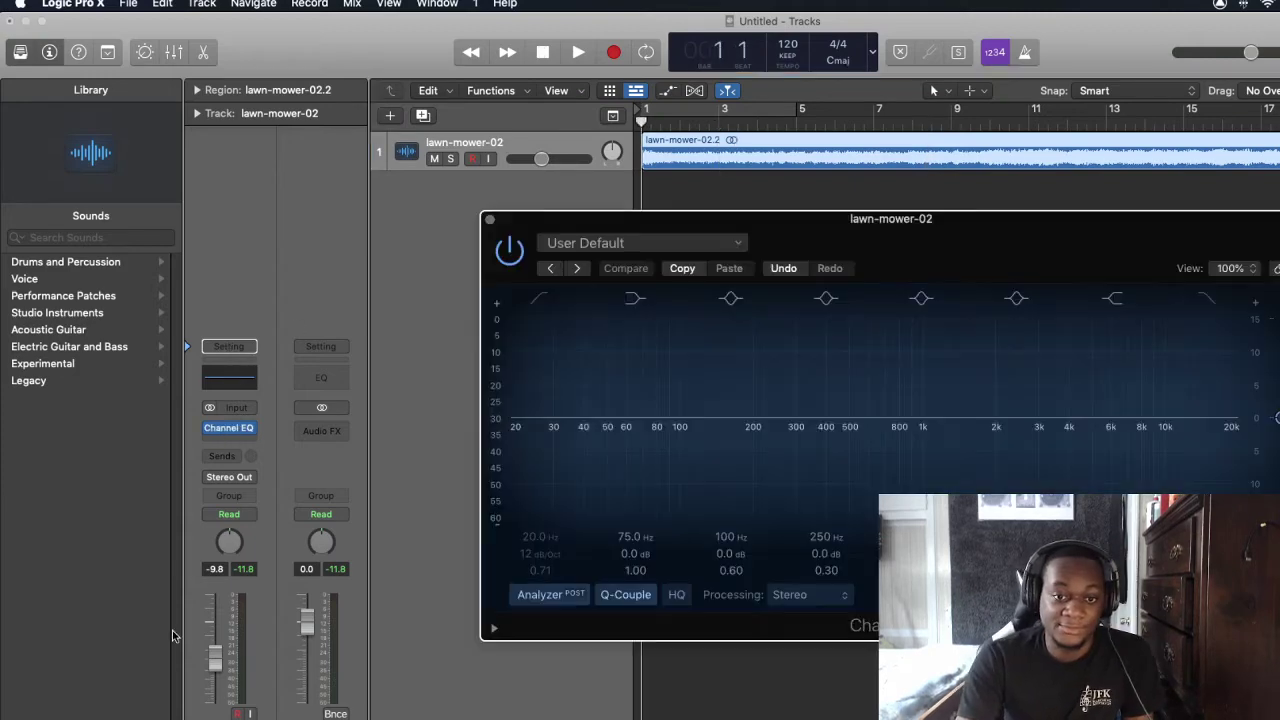
pyautogui.moveTo(1003, 252); pyautogui.dragTo(686, 234)
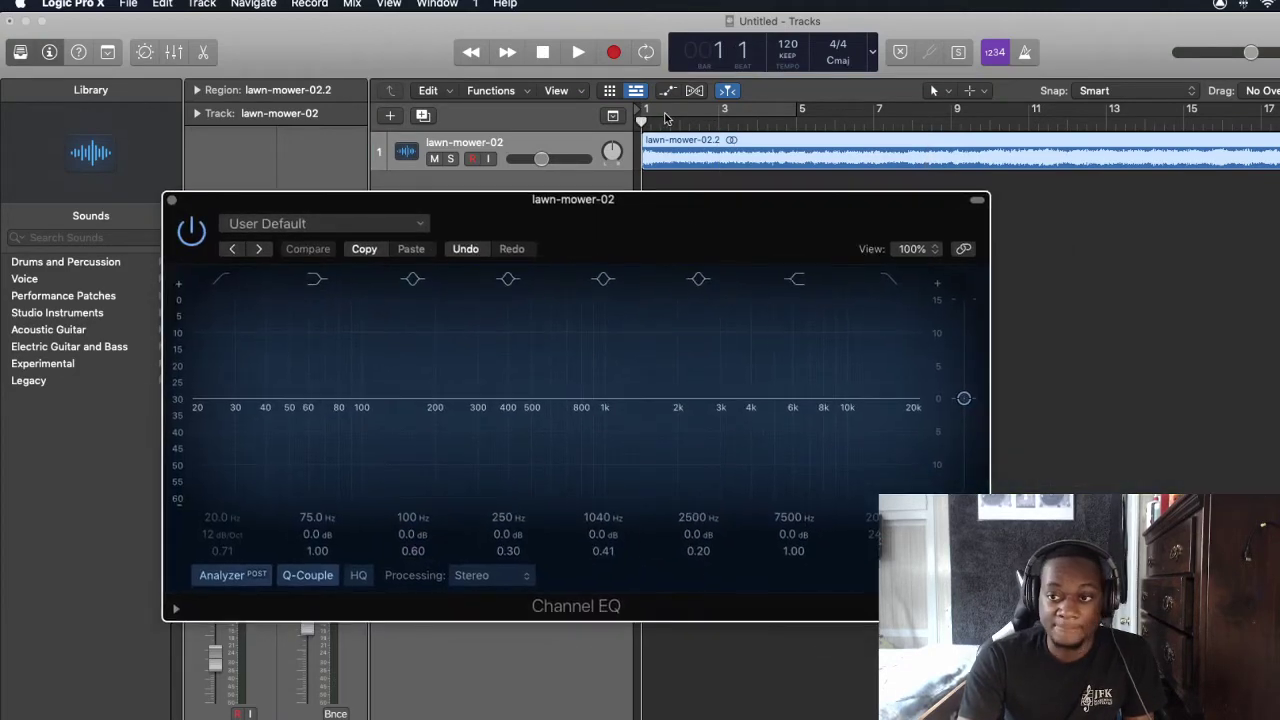
pyautogui.press('c')
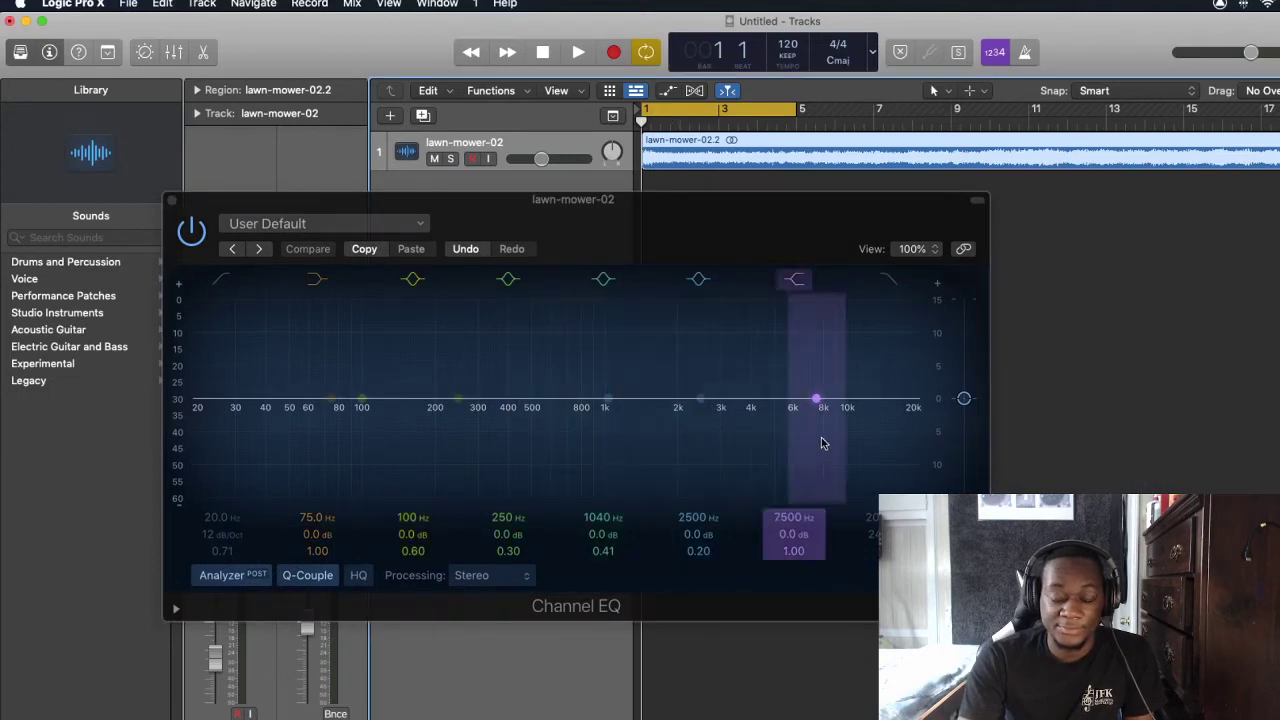
# Split the lawn-mower-02 region at bar 68 and delete the fading tail piece after the cut
pyautogui.hscroll(20, 957, 155)
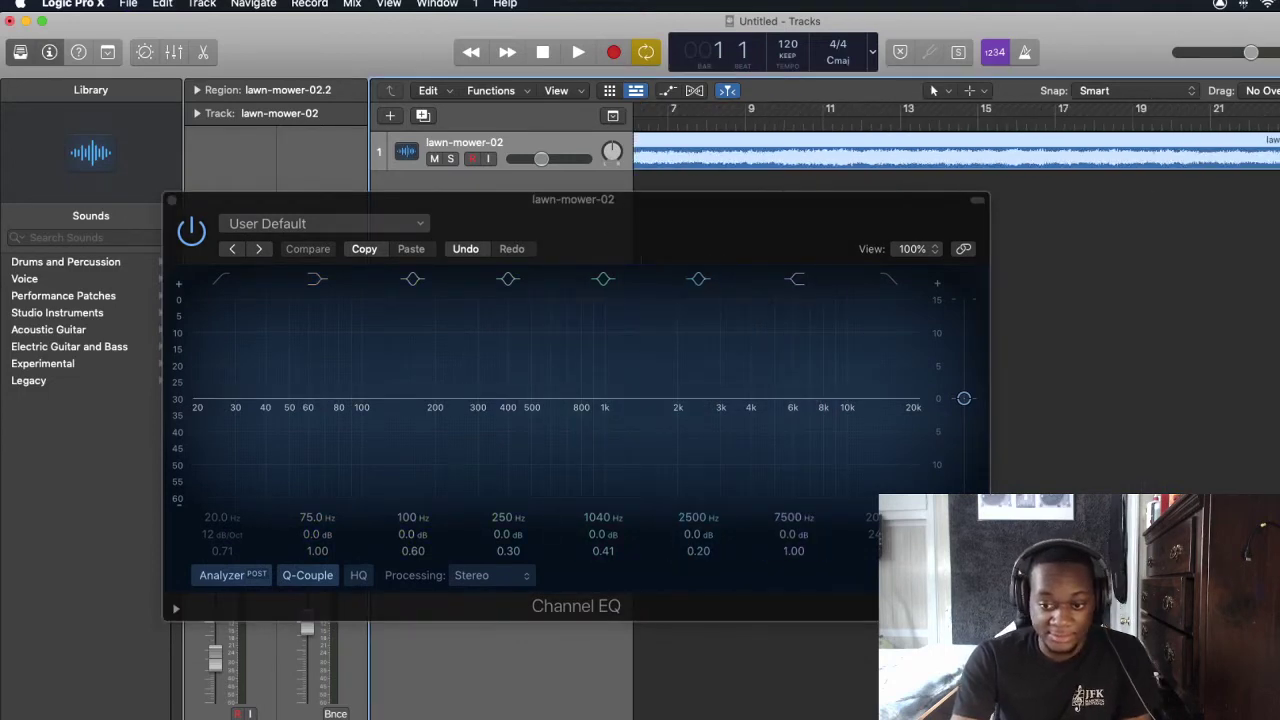
pyautogui.hscroll(-3, 957, 155)
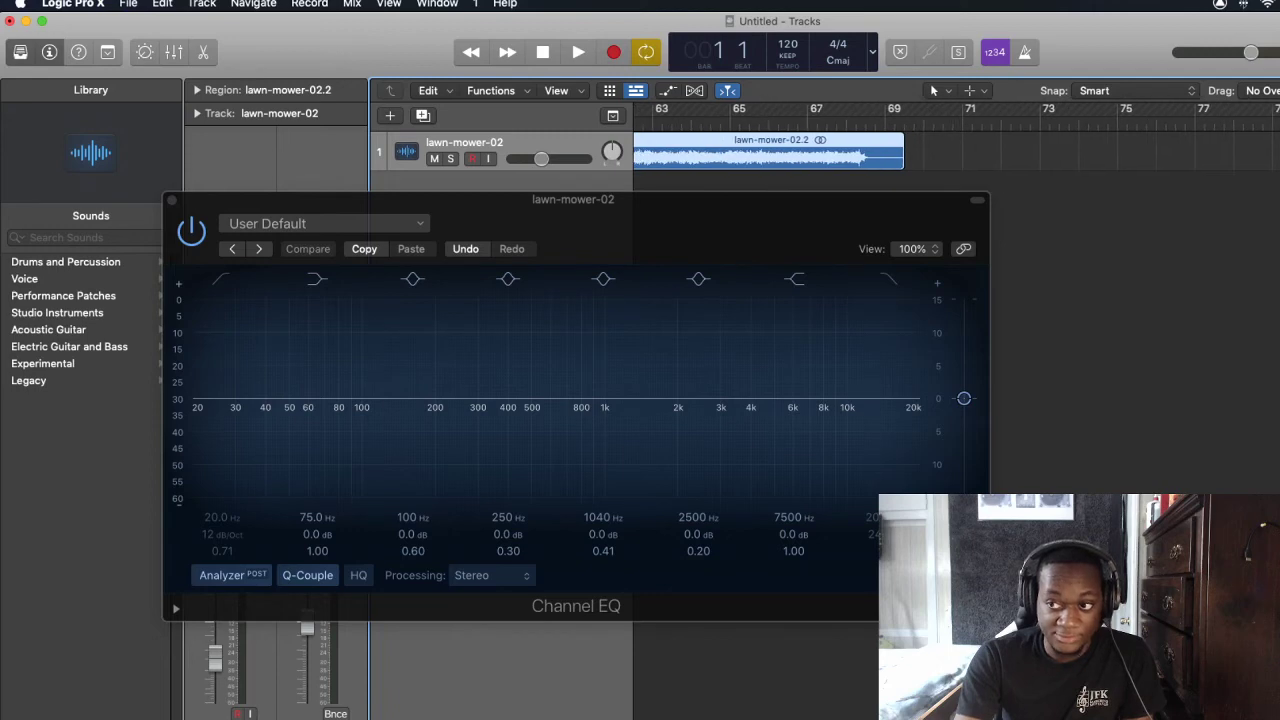
pyautogui.click(867, 122)
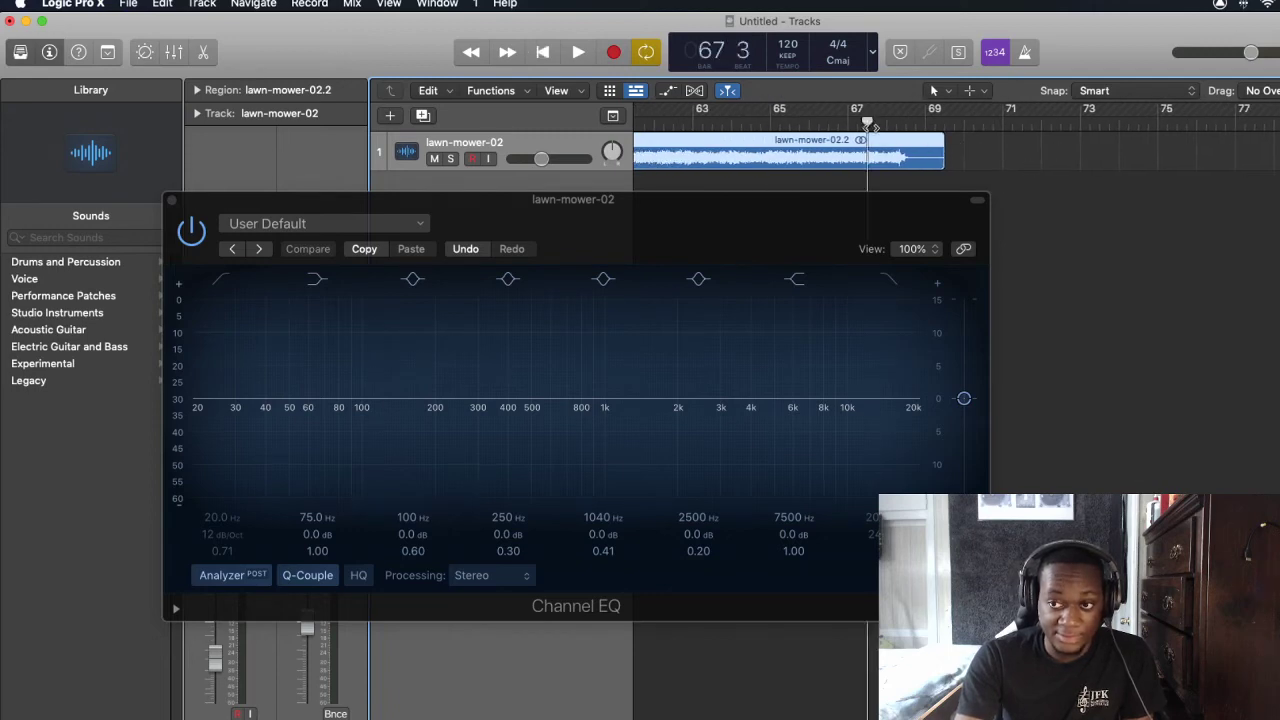
pyautogui.click(888, 124)
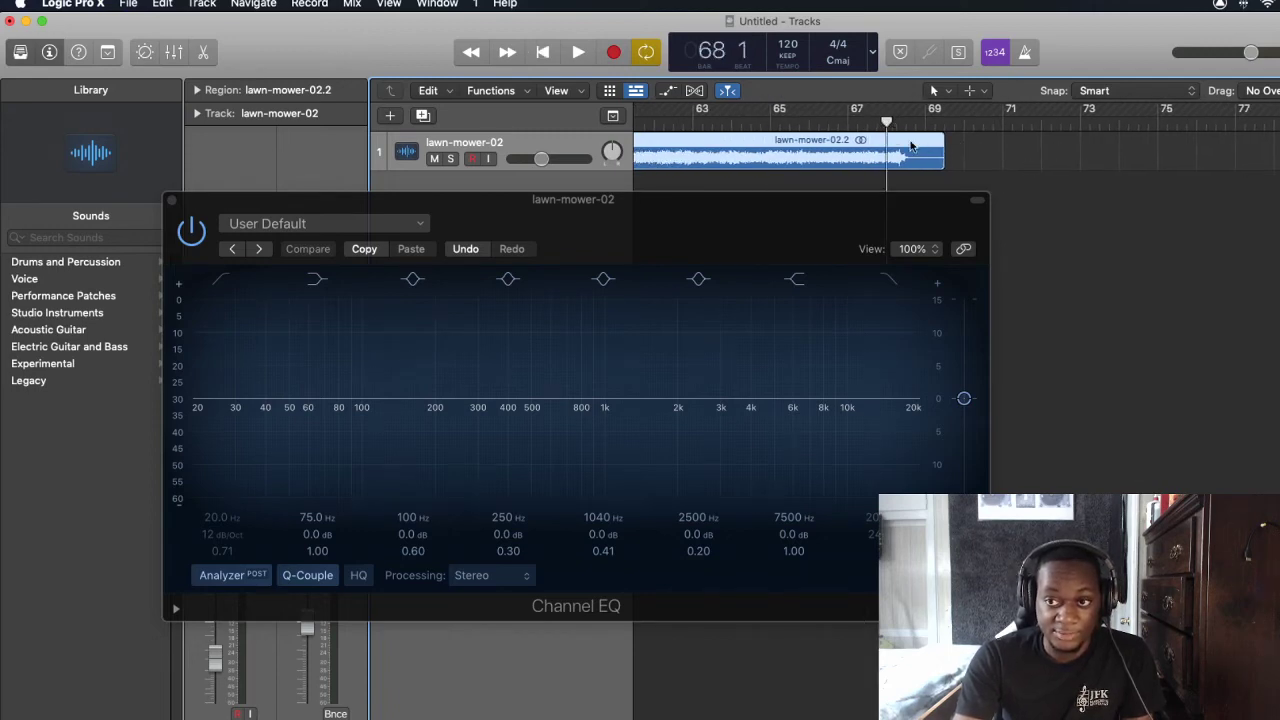
pyautogui.press('super+t')
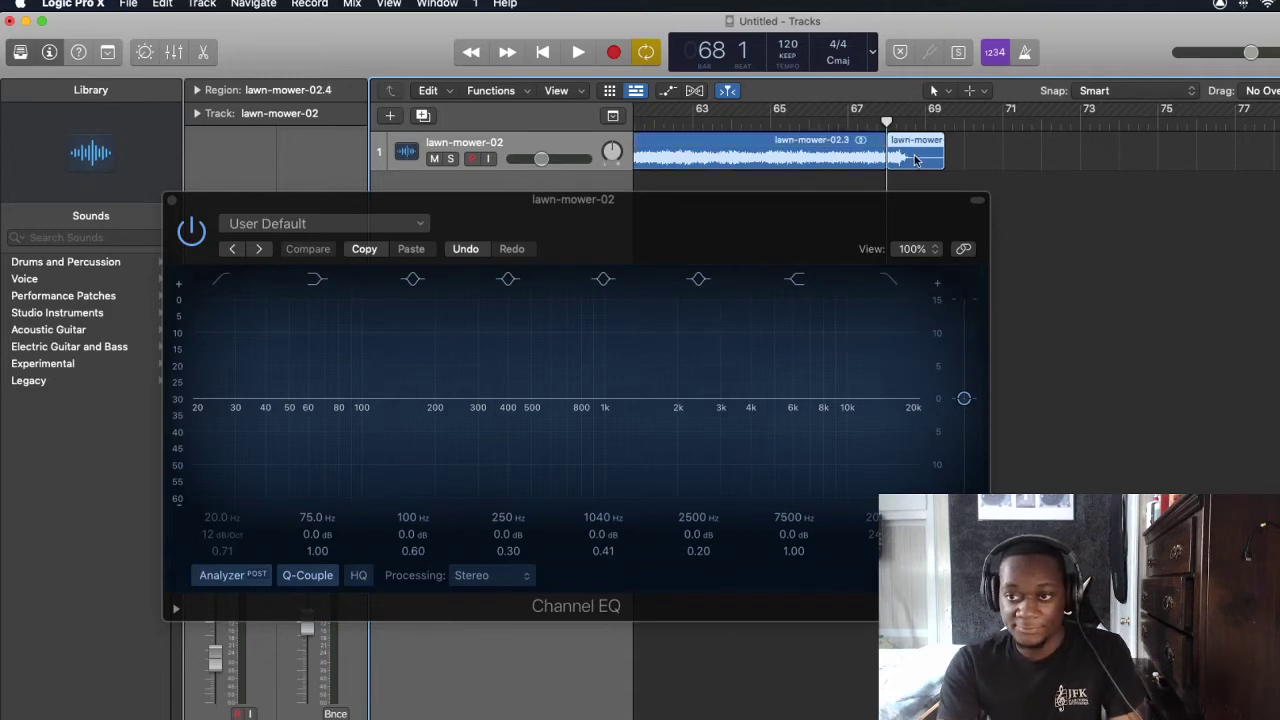
pyautogui.press('BackSpace')
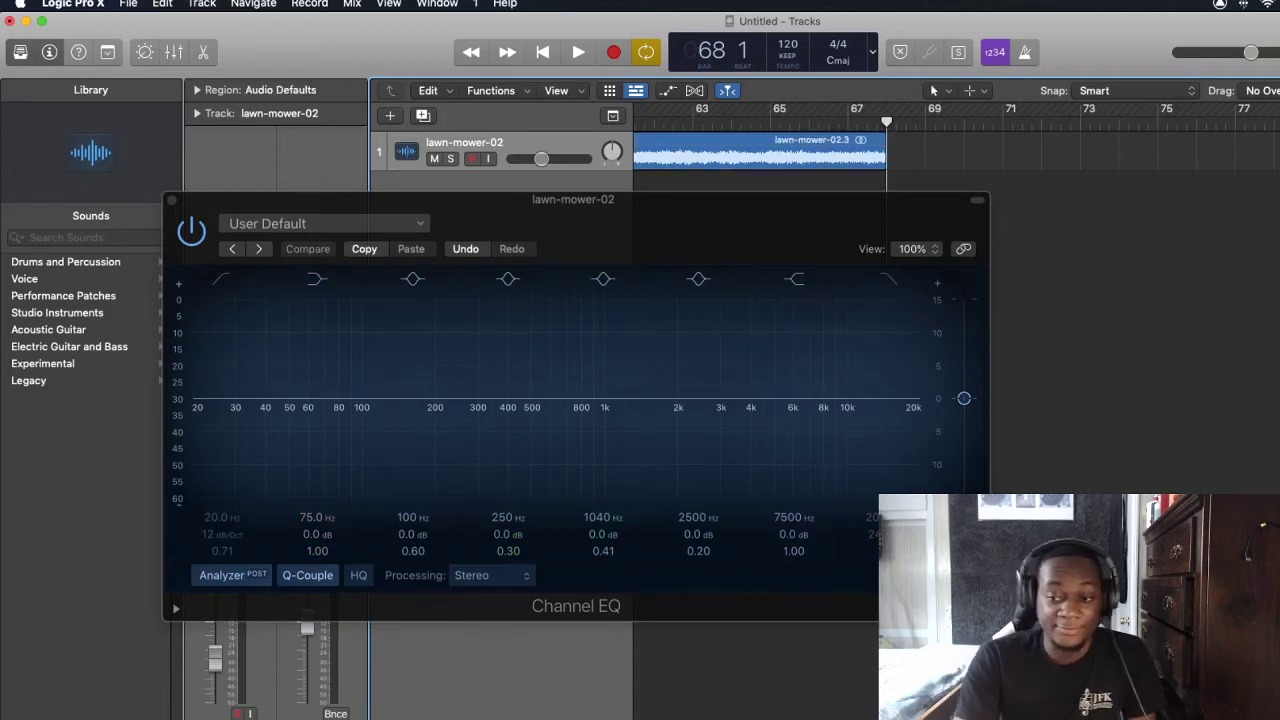
# Turn off cycle mode and move the playhead back to bar 1
pyautogui.hscroll(-10, 731, 700)
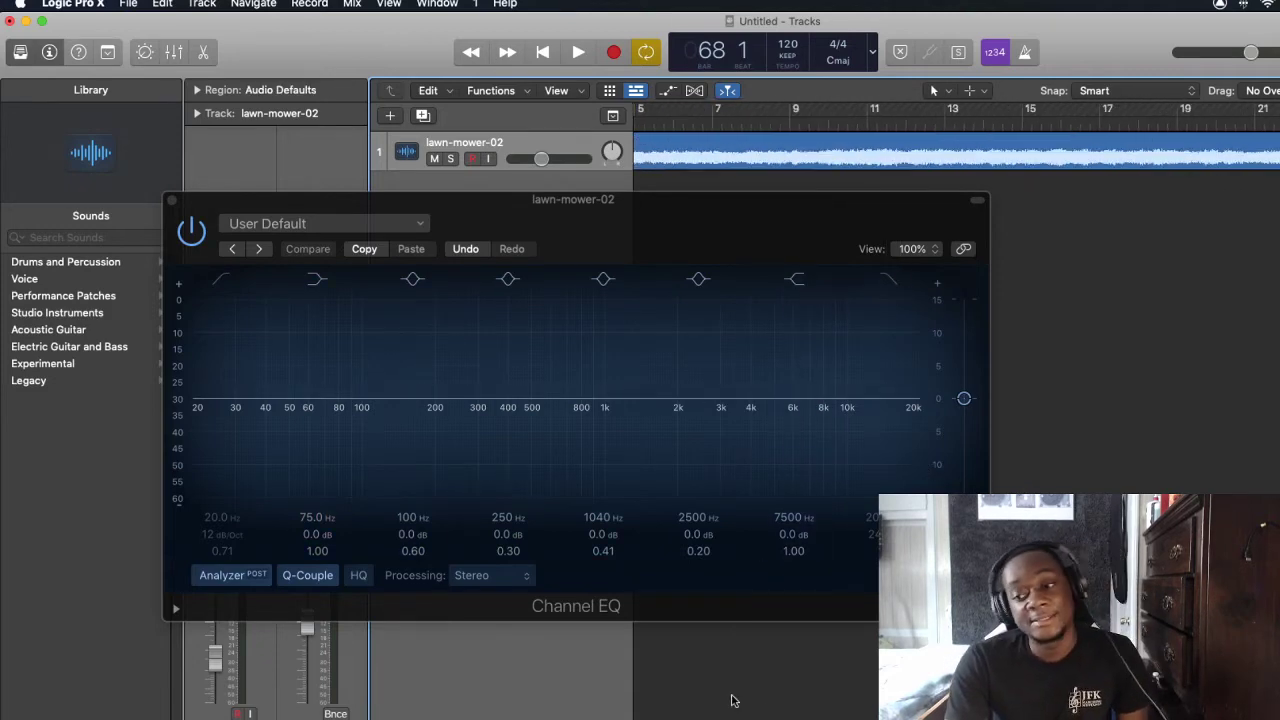
pyautogui.hscroll(-3, 670, 692)
pyautogui.click(671, 112)
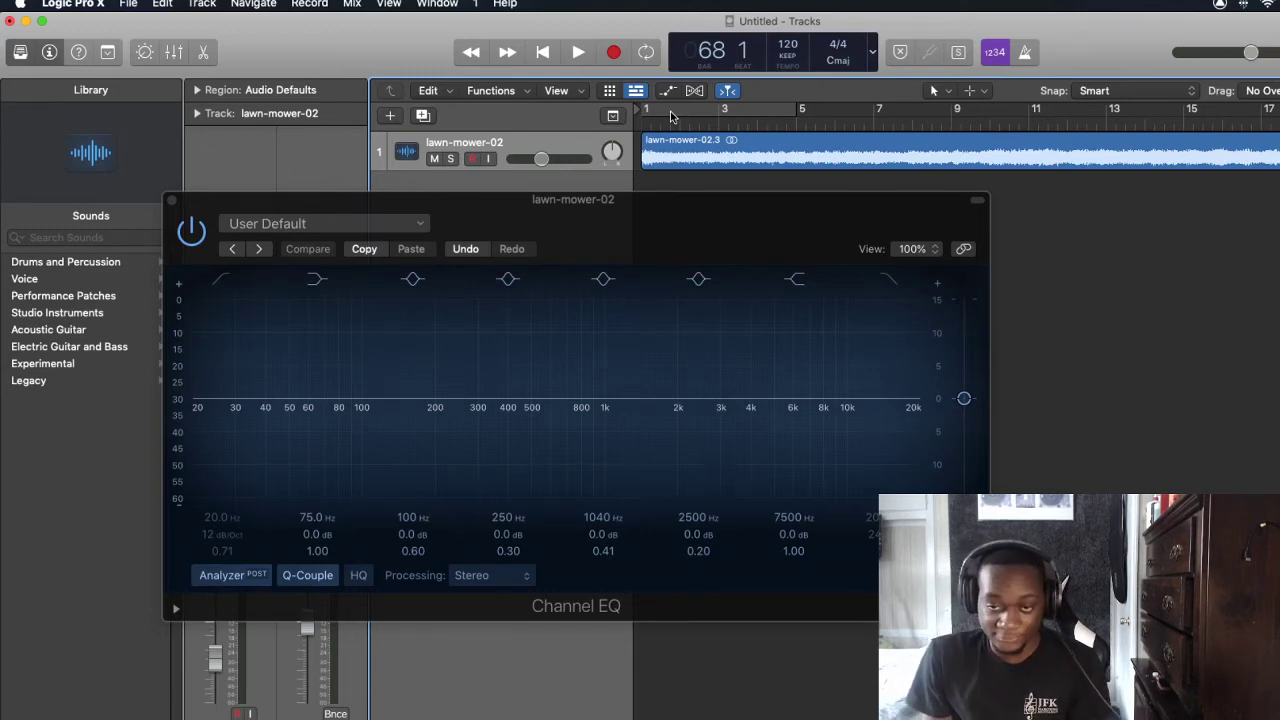
pyautogui.click(645, 120)
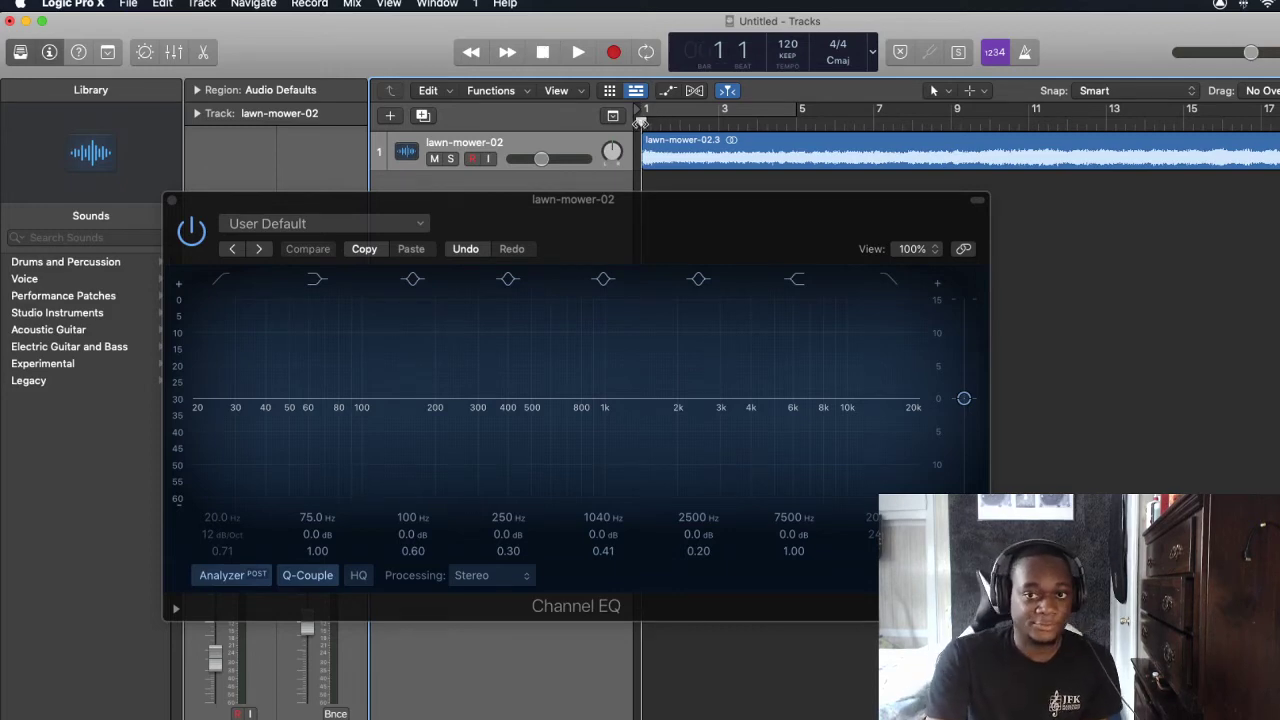
# Play the lawn-mower-02 region and set the Channel EQ's high shelf to 1680 Hz and -24 dB, keeping the EQ window clear of the track
pyautogui.press('space')
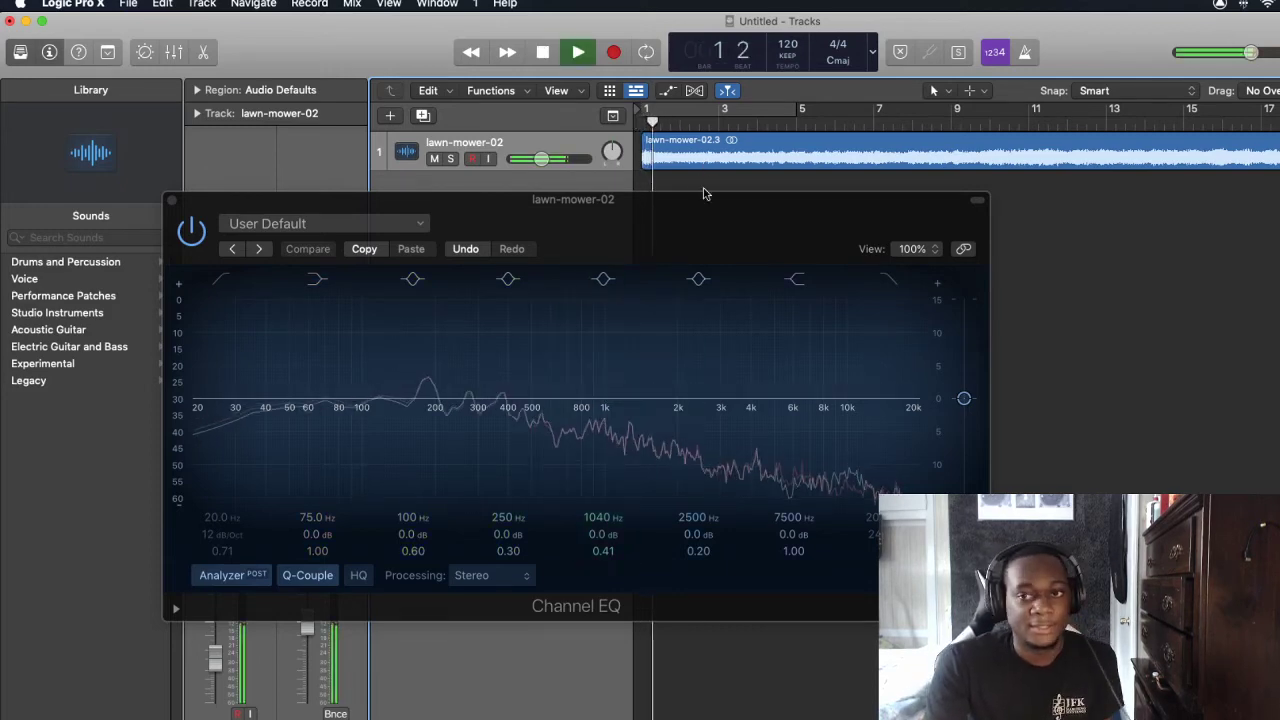
pyautogui.moveTo(651, 228); pyautogui.dragTo(654, 177)
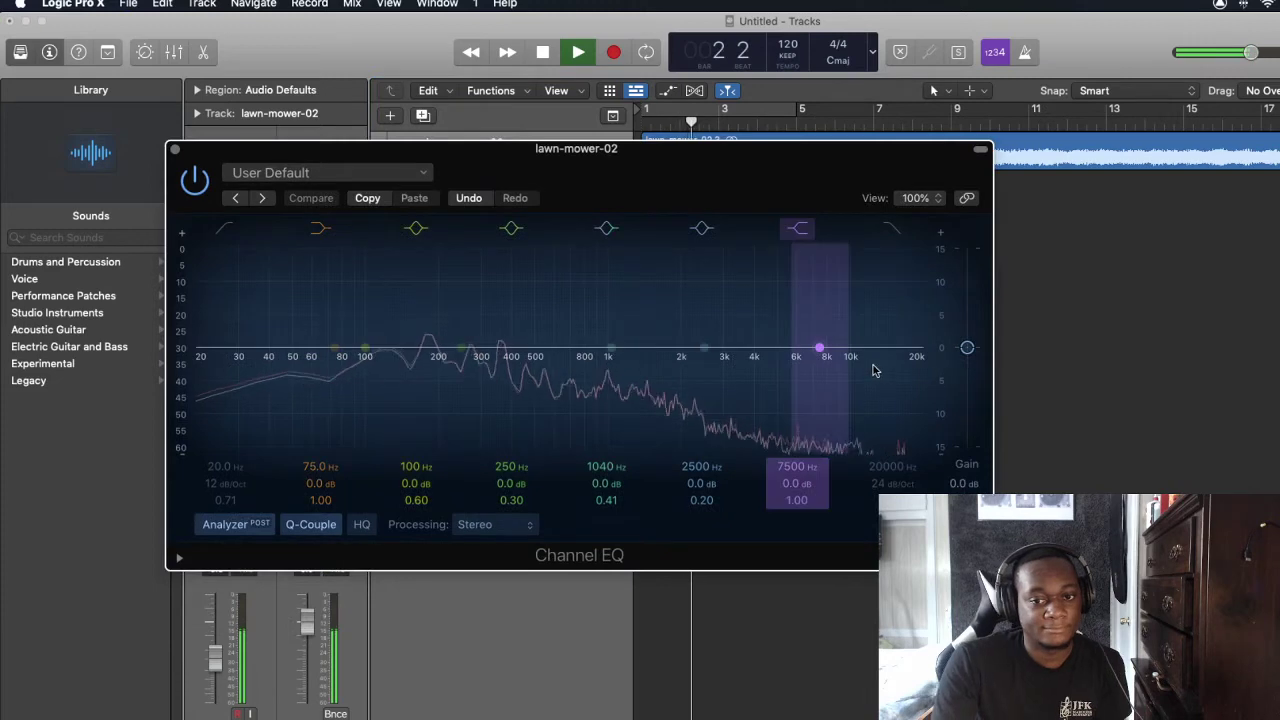
pyautogui.moveTo(819, 347); pyautogui.dragTo(694, 580)
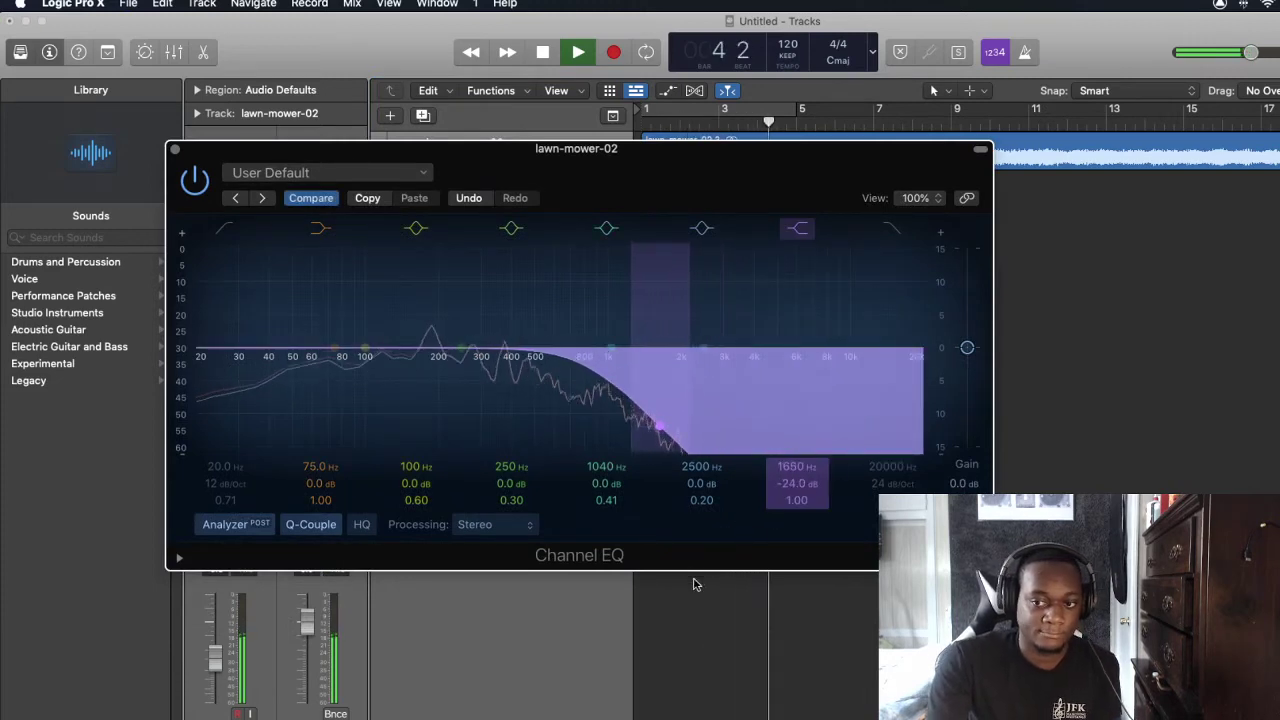
pyautogui.moveTo(179, 158); pyautogui.dragTo(511, 250)
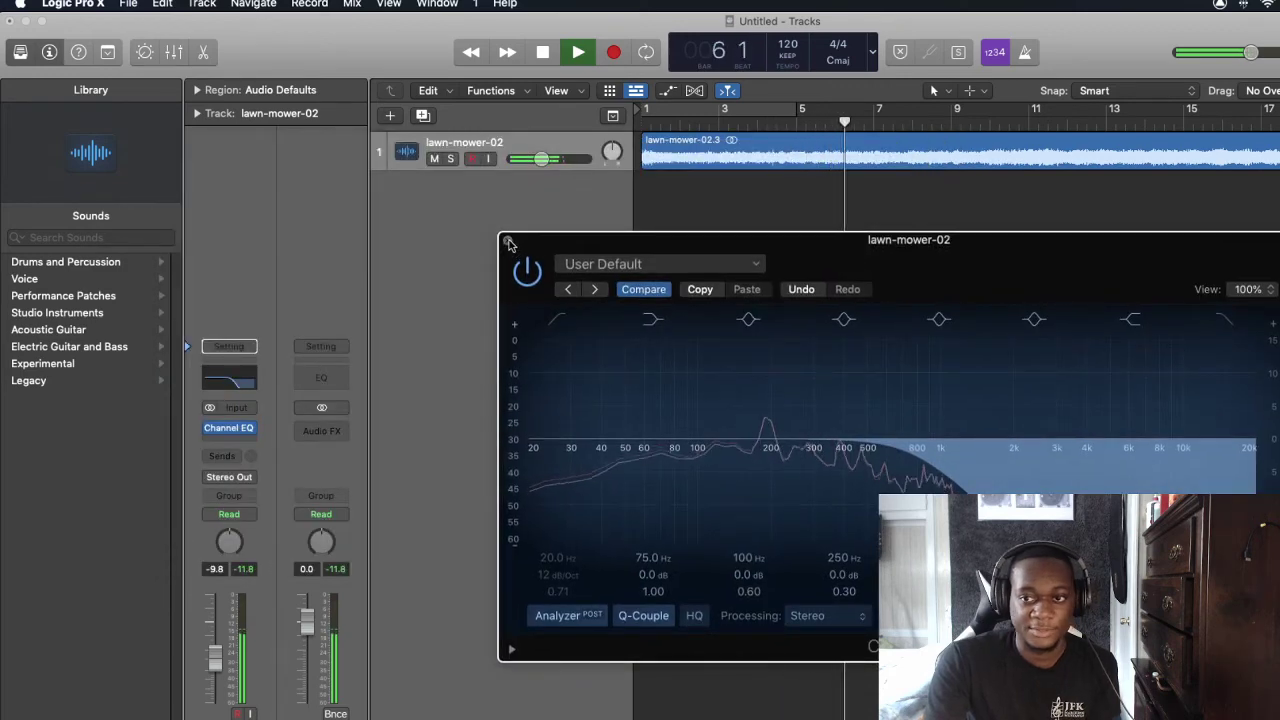
pyautogui.press('space')
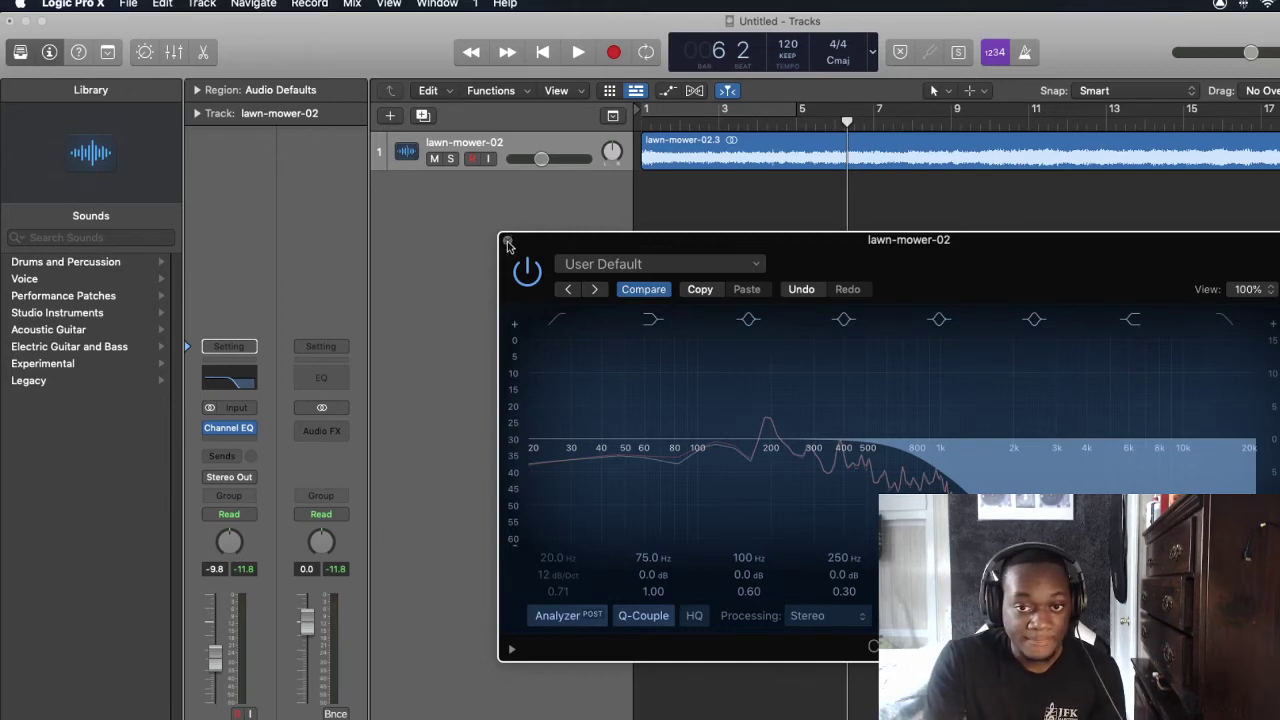
# Close the Channel EQ window and play the equalized region briefly from bar 1
pyautogui.click(508, 245)
pyautogui.press('Return')
pyautogui.press('space')
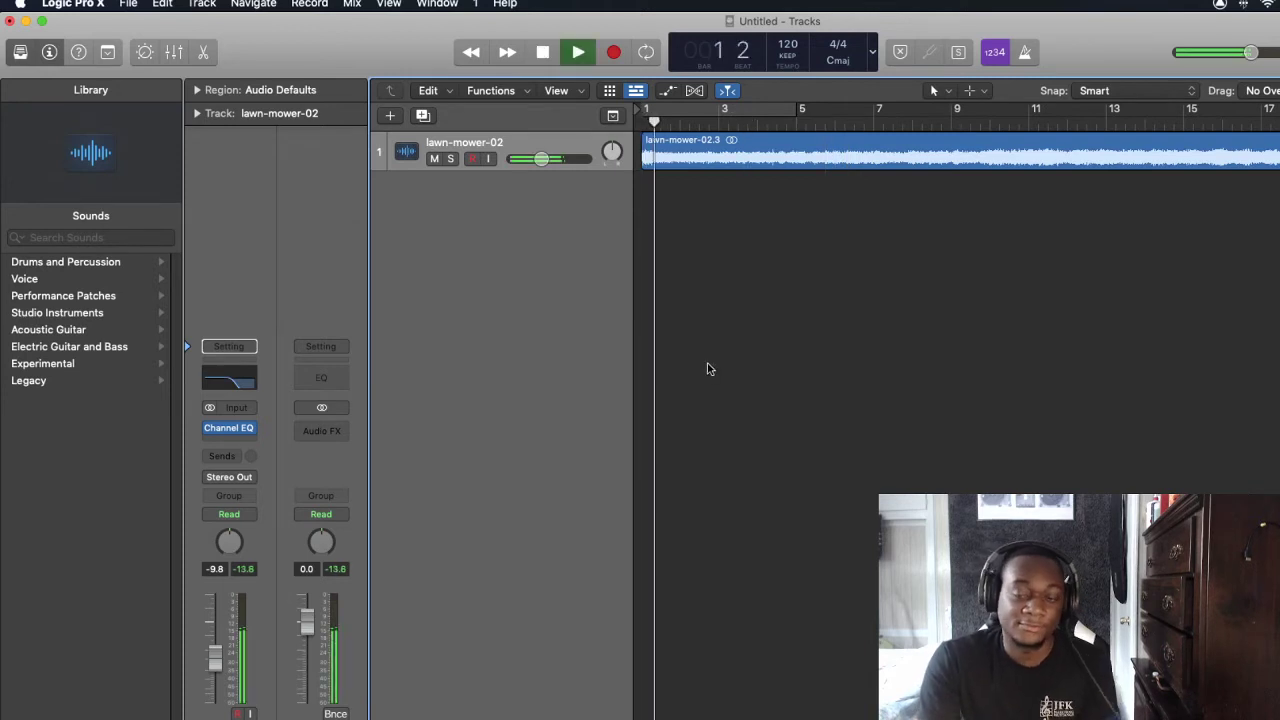
pyautogui.press('space')
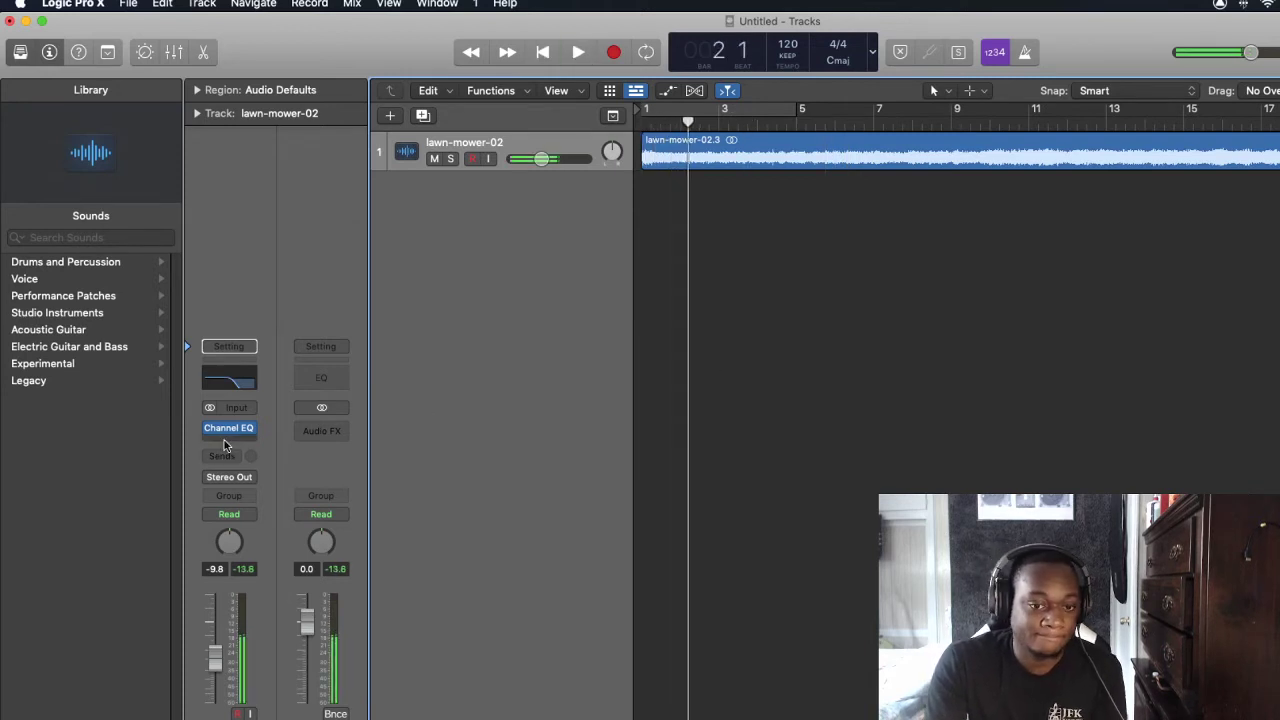
# Insert a Pitch Shifter after the Channel EQ on the lawn-mower-02 track and place its window below the track
pyautogui.click(227, 439)
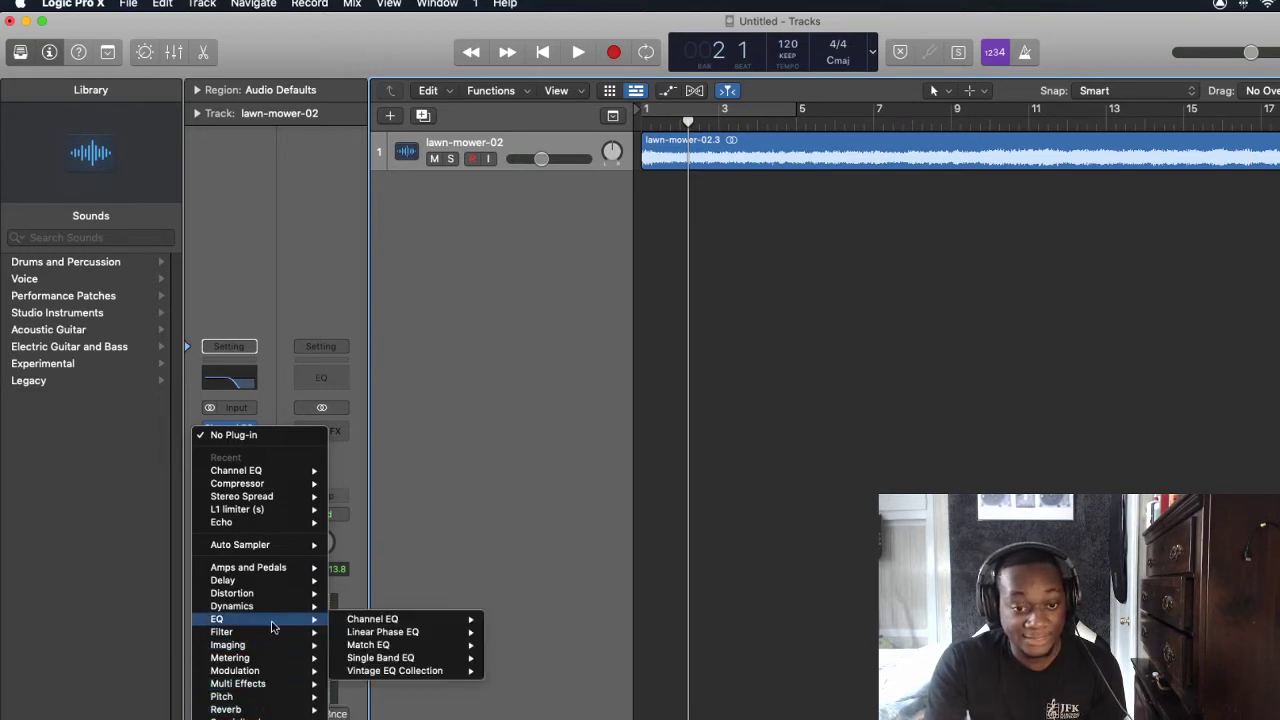
pyautogui.moveTo(258, 698)
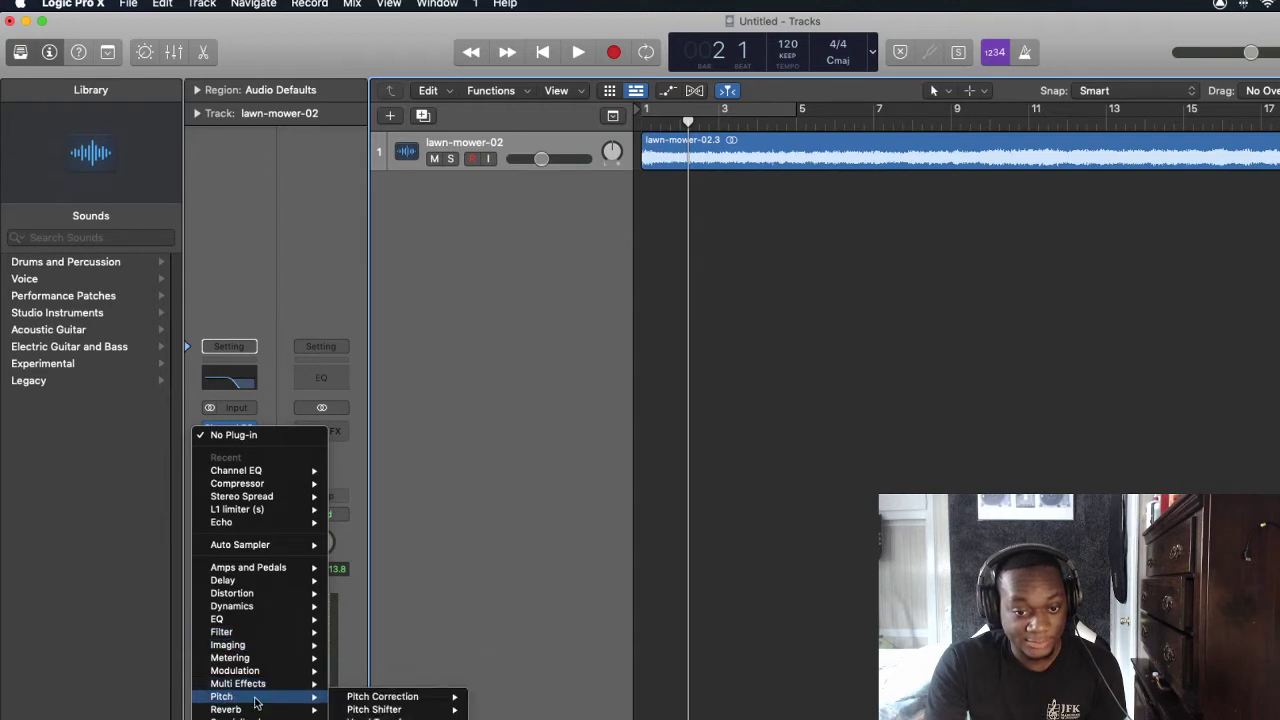
pyautogui.moveTo(437, 718)
pyautogui.click(530, 710)
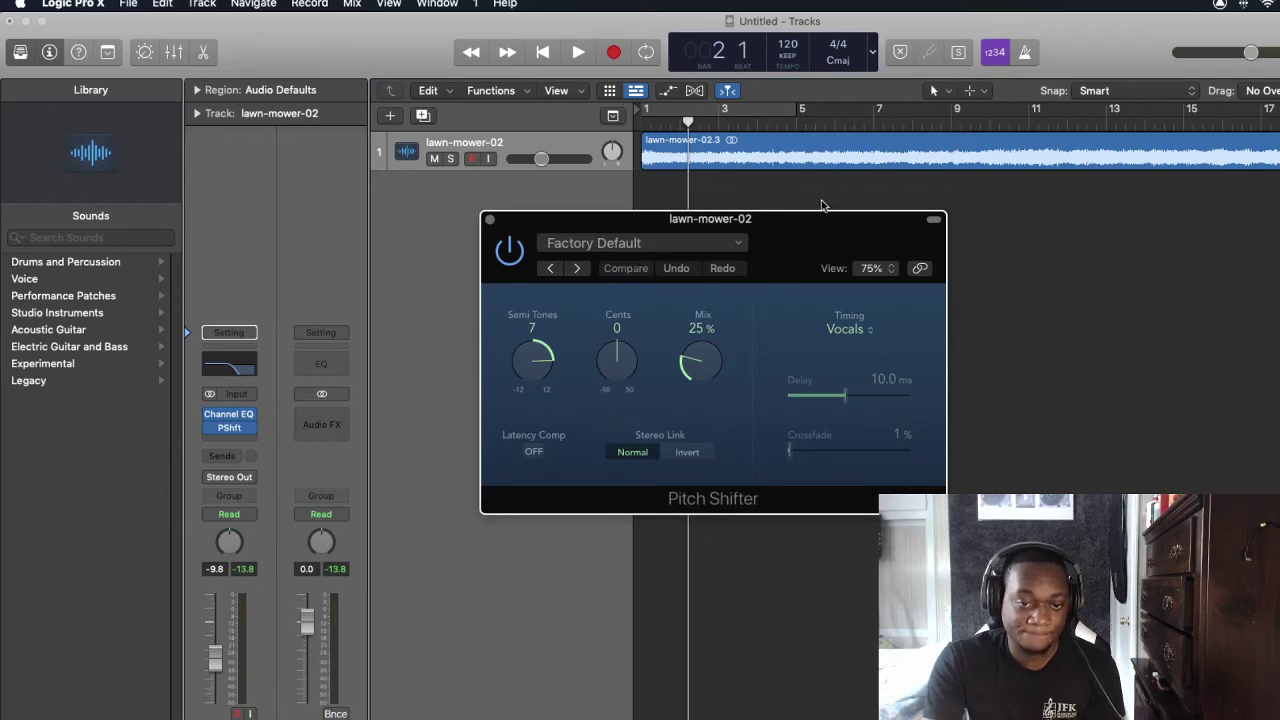
pyautogui.moveTo(812, 232); pyautogui.dragTo(795, 224)
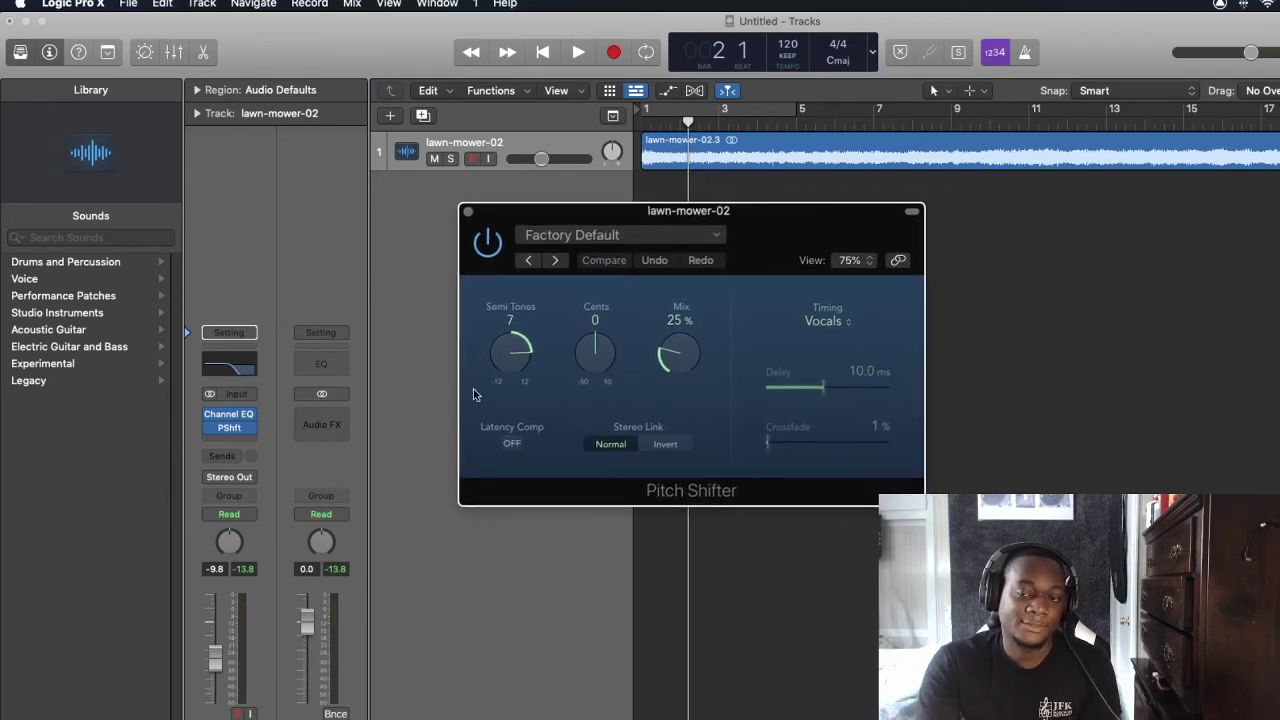
# Set the Pitch Shifter to 0 semitones and 100% mix, and check its timing options
pyautogui.moveTo(504, 362); pyautogui.dragTo(491, 430)
pyautogui.moveTo(690, 360)
pyautogui.mouseDown()
pyautogui.moveTo(660, 392)
pyautogui.moveTo(680, 340)
pyautogui.mouseUp()
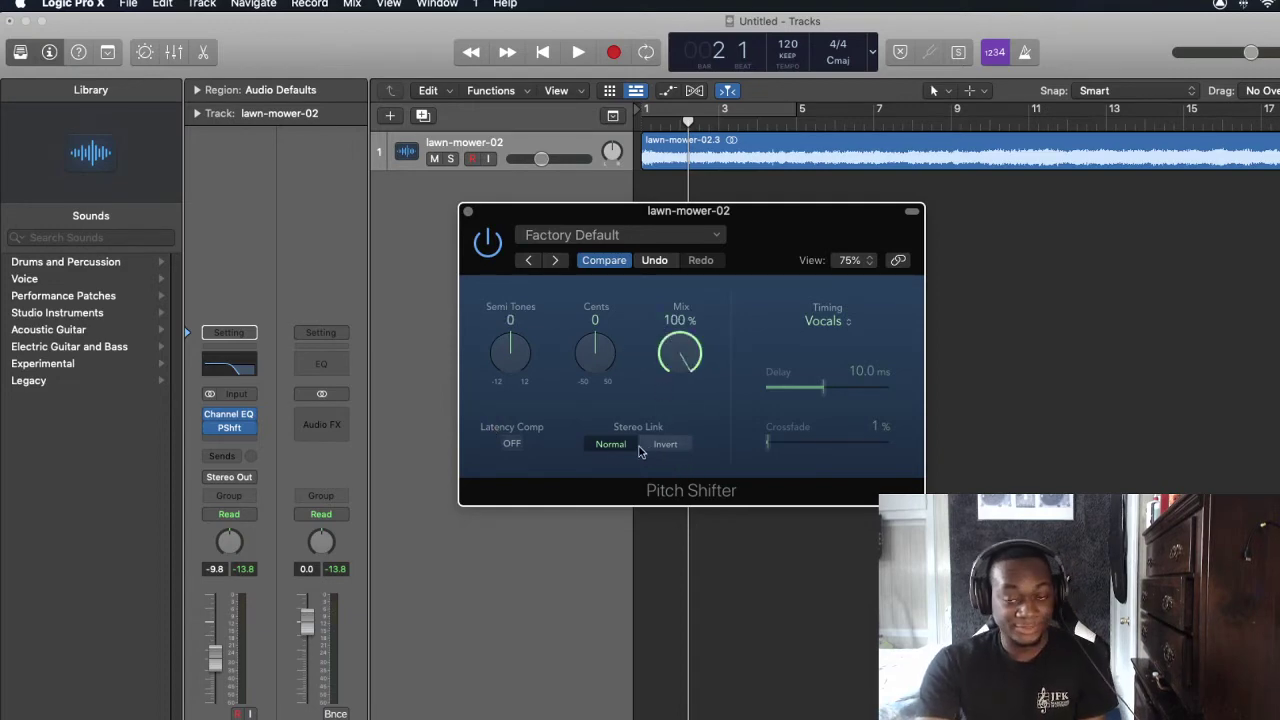
pyautogui.moveTo(237, 435)
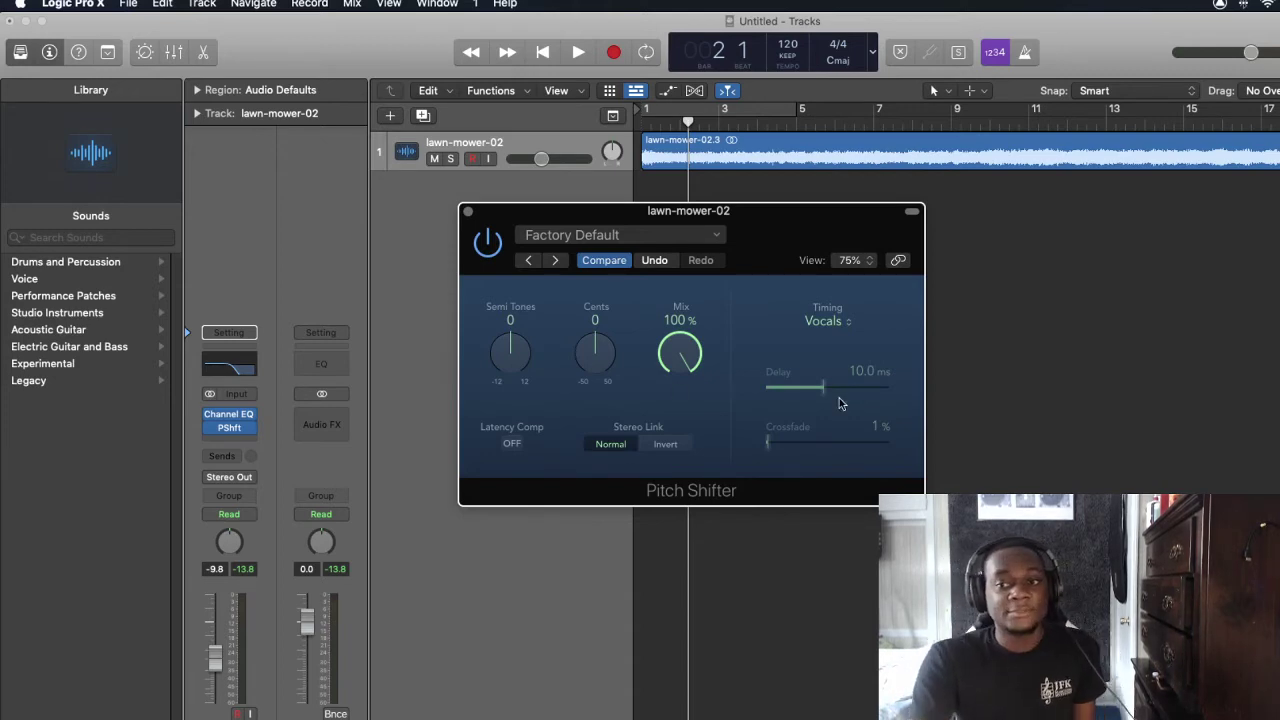
pyautogui.click(845, 322)
pyautogui.click(755, 320)
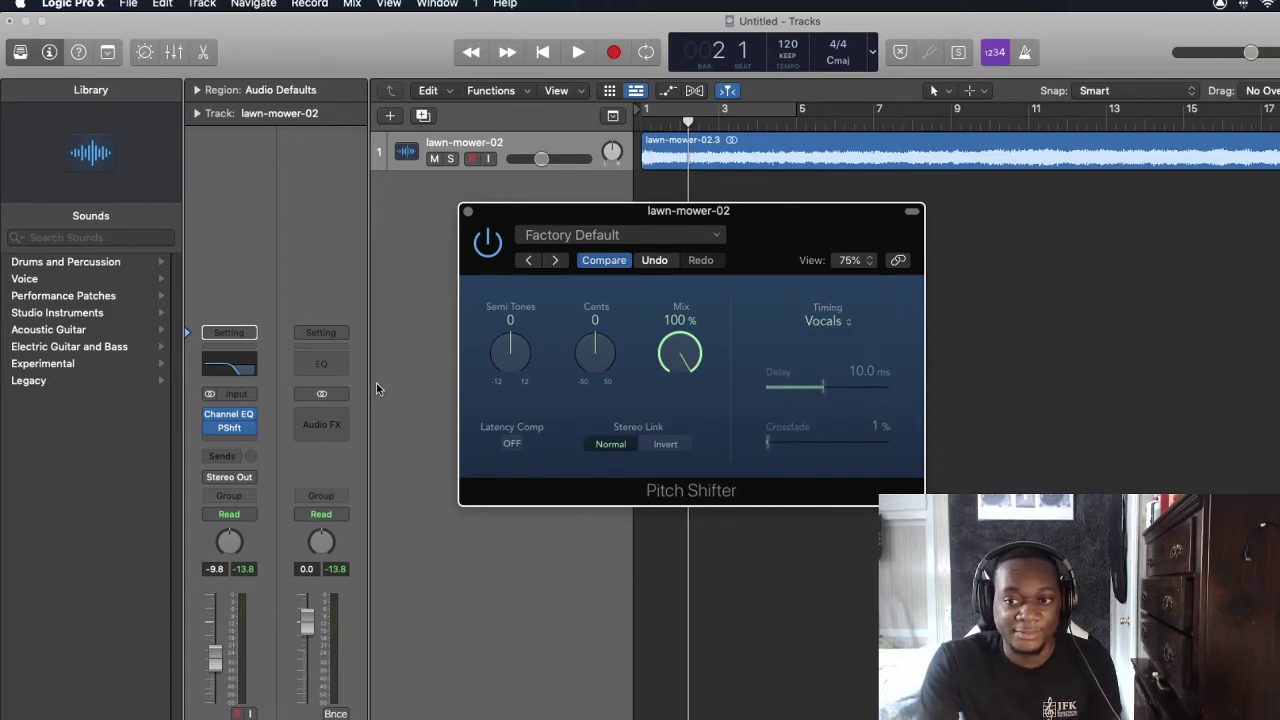
# Return the playhead to bar 1 and move the Pitch Shifter window aside, clear of the track headers
pyautogui.moveTo(679, 124); pyautogui.dragTo(622, 129)
pyautogui.click(529, 298)
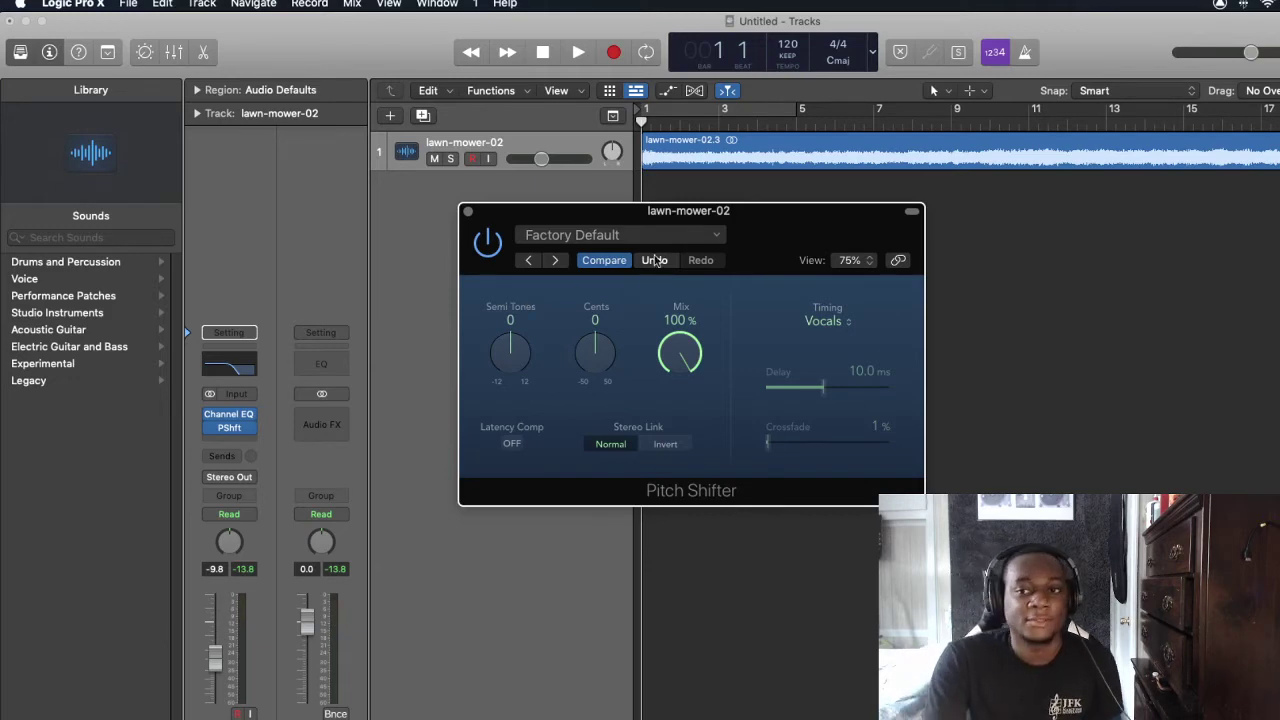
pyautogui.moveTo(665, 212); pyautogui.dragTo(1066, 179)
pyautogui.click(537, 209)
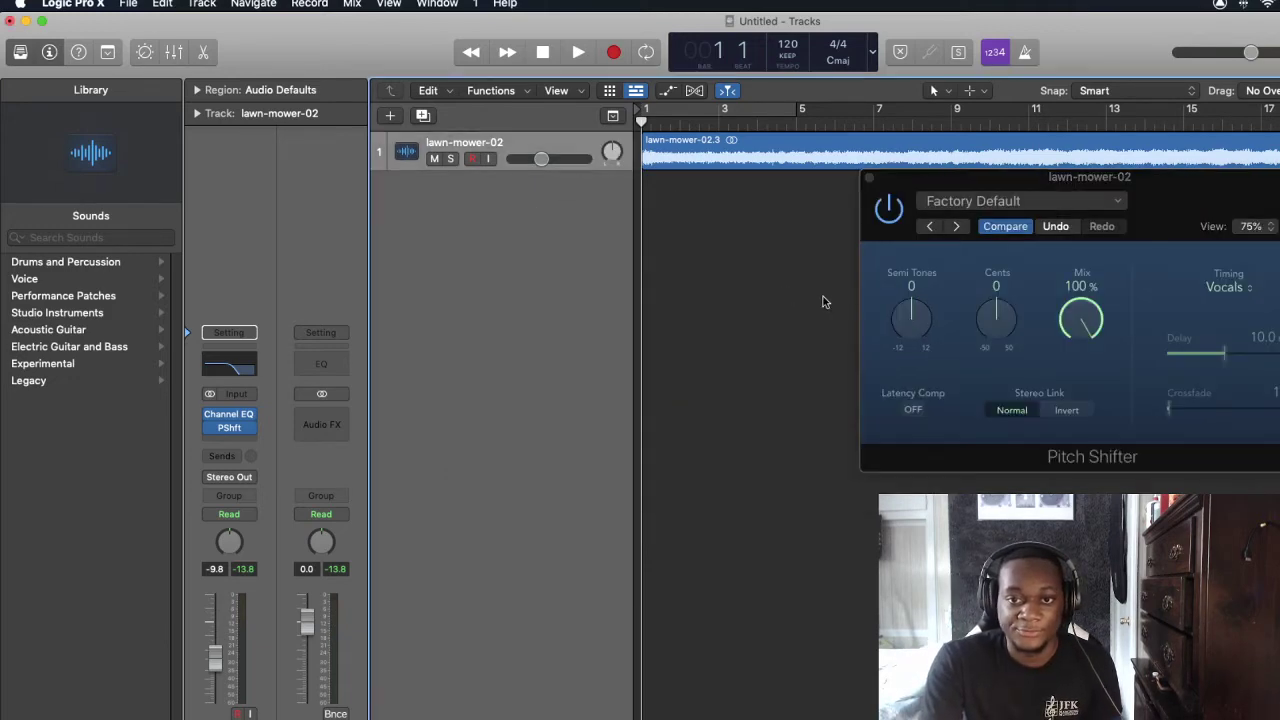
# Add a software instrument track below lawn-mower-02 and create a MIDI region on it at bar 1
pyautogui.press('alt+super+a')
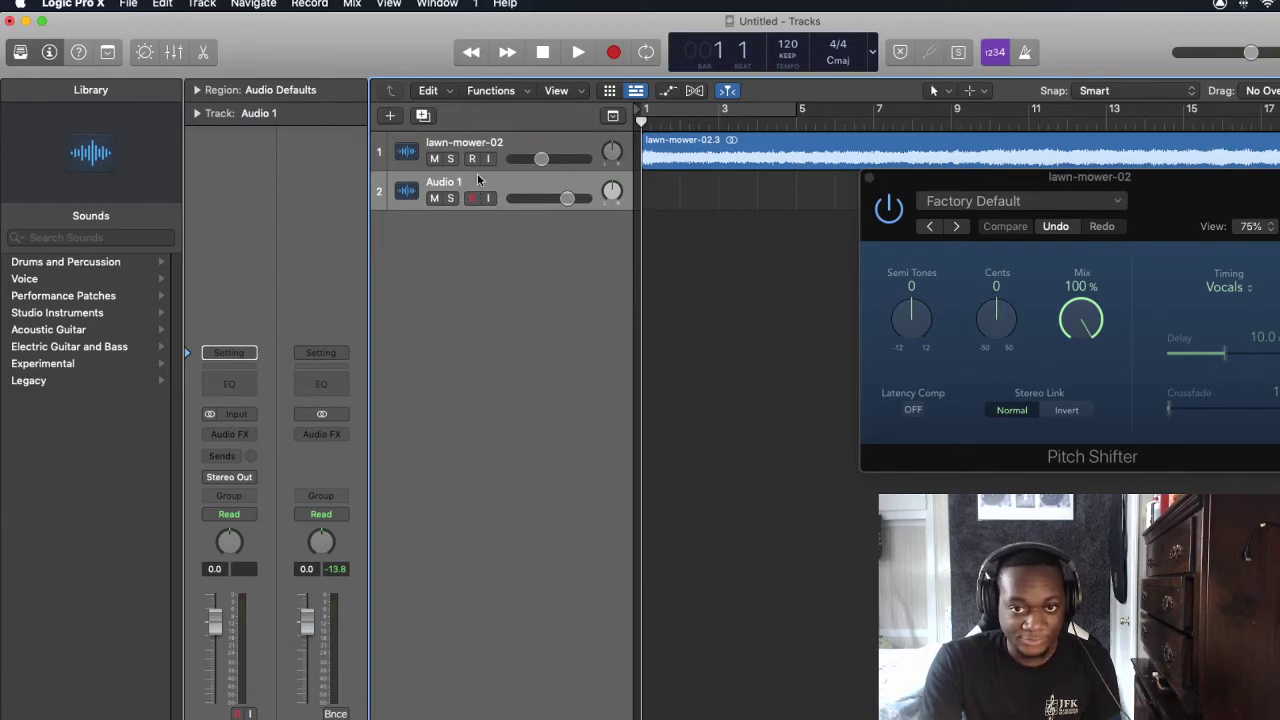
pyautogui.press('super+BackSpace')
pyautogui.rightClick(588, 402)
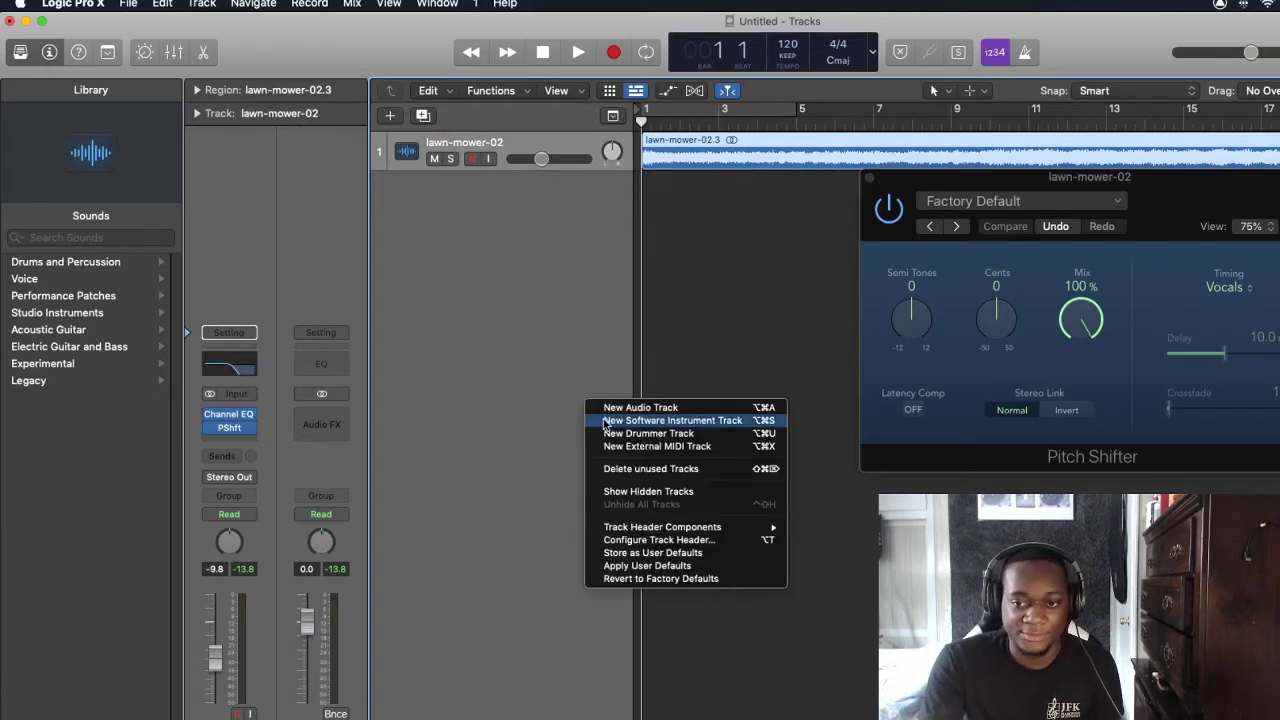
pyautogui.click(604, 423)
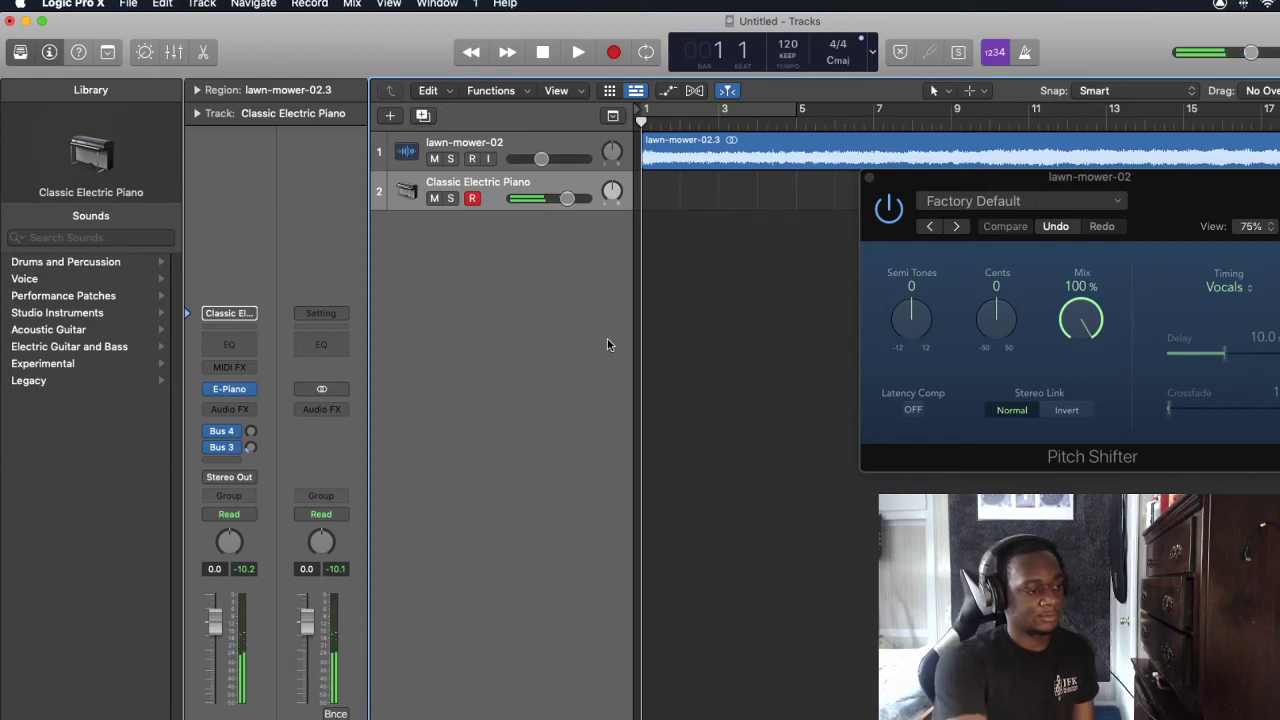
pyautogui.rightClick(684, 199)
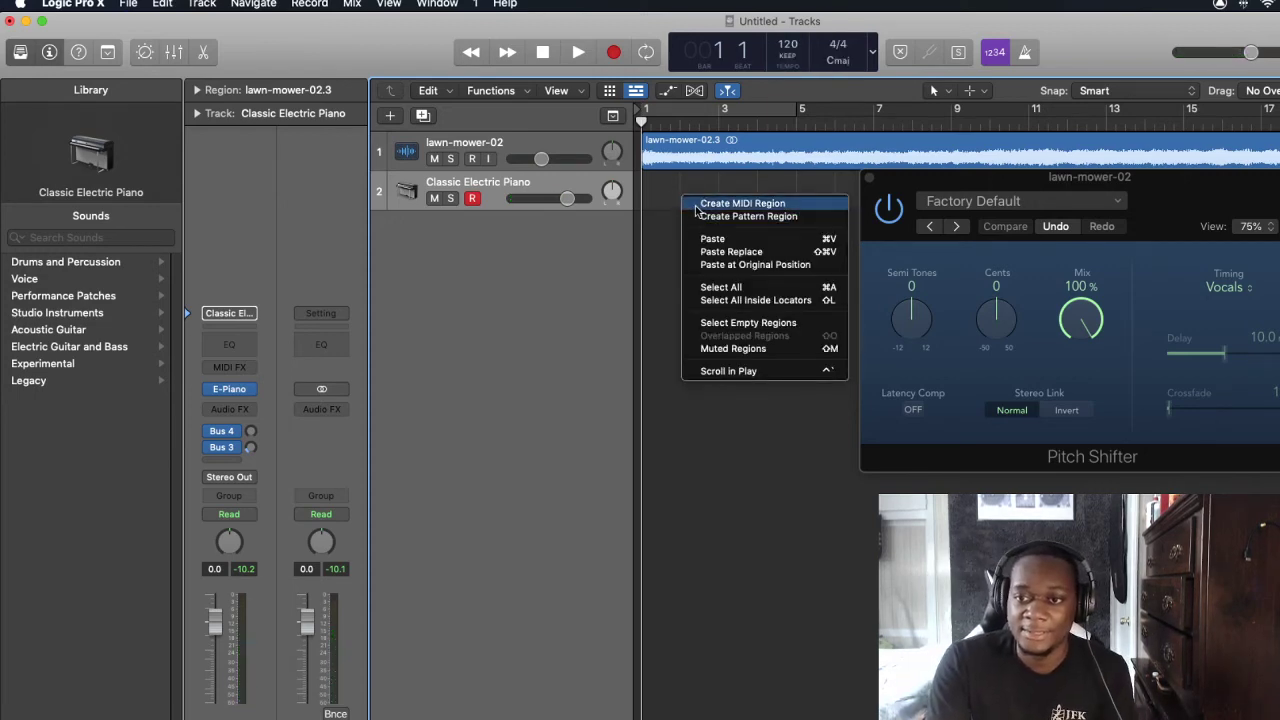
pyautogui.click(697, 204)
pyautogui.moveTo(701, 181); pyautogui.dragTo(651, 186)
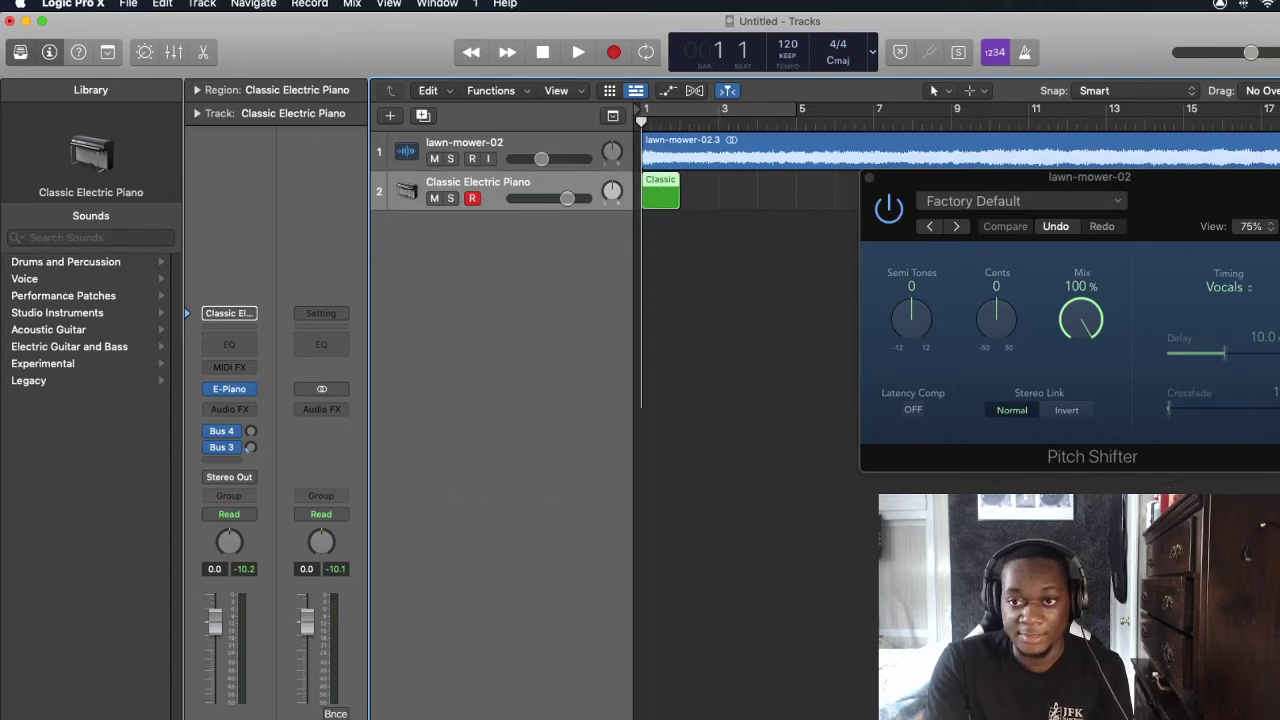
# Open the MIDI region in the Piano Roll, audition a note around C3 and delete it
pyautogui.press('p')
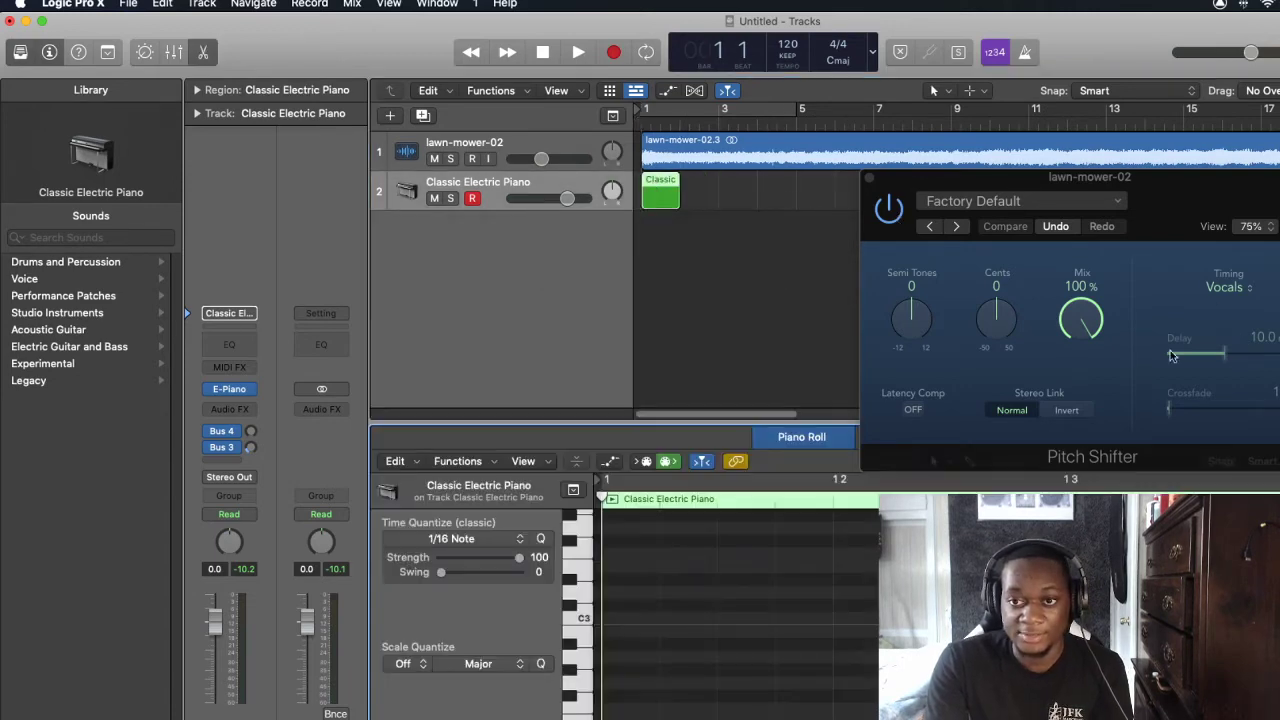
pyautogui.click(617, 618)
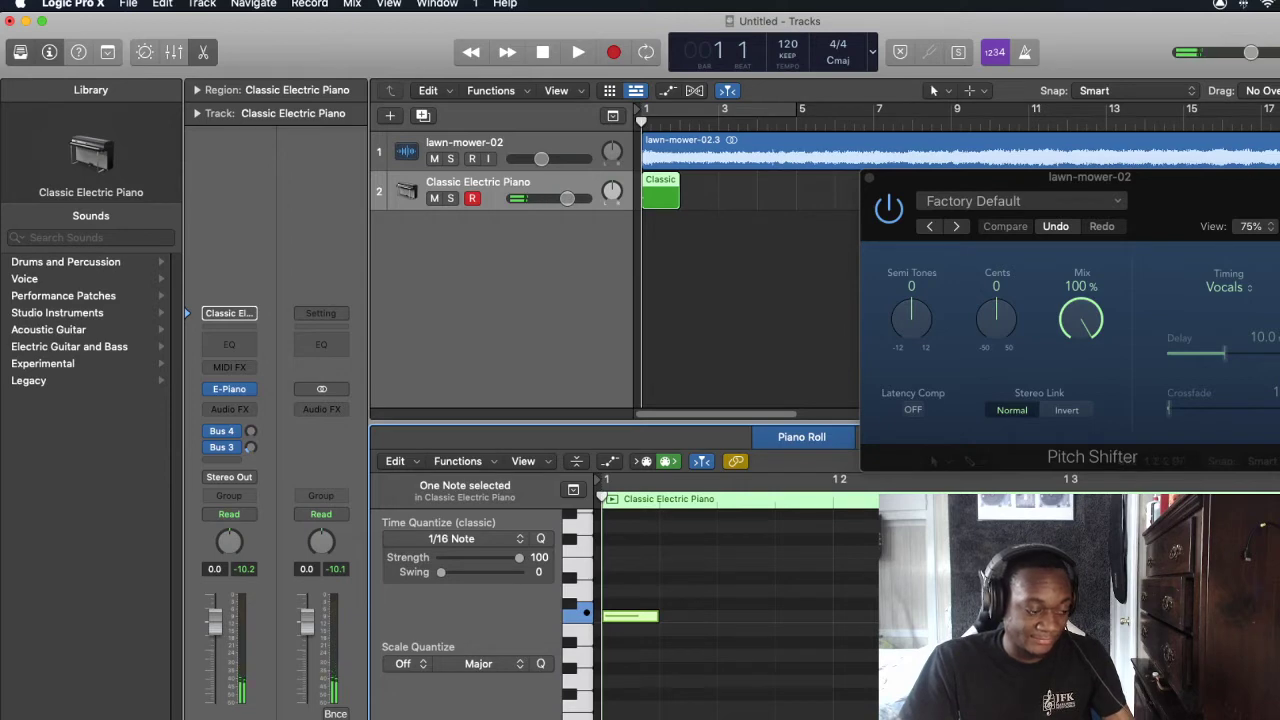
pyautogui.click(672, 604)
pyautogui.click(640, 617)
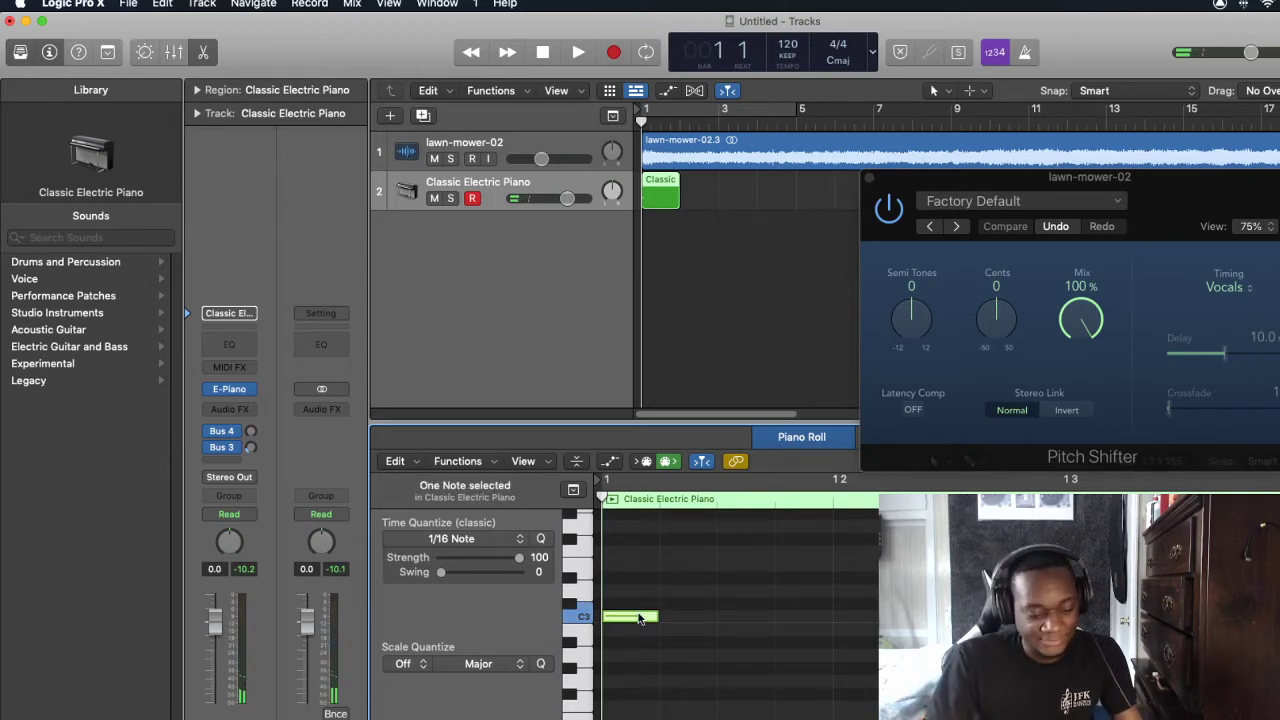
pyautogui.press('Delete')
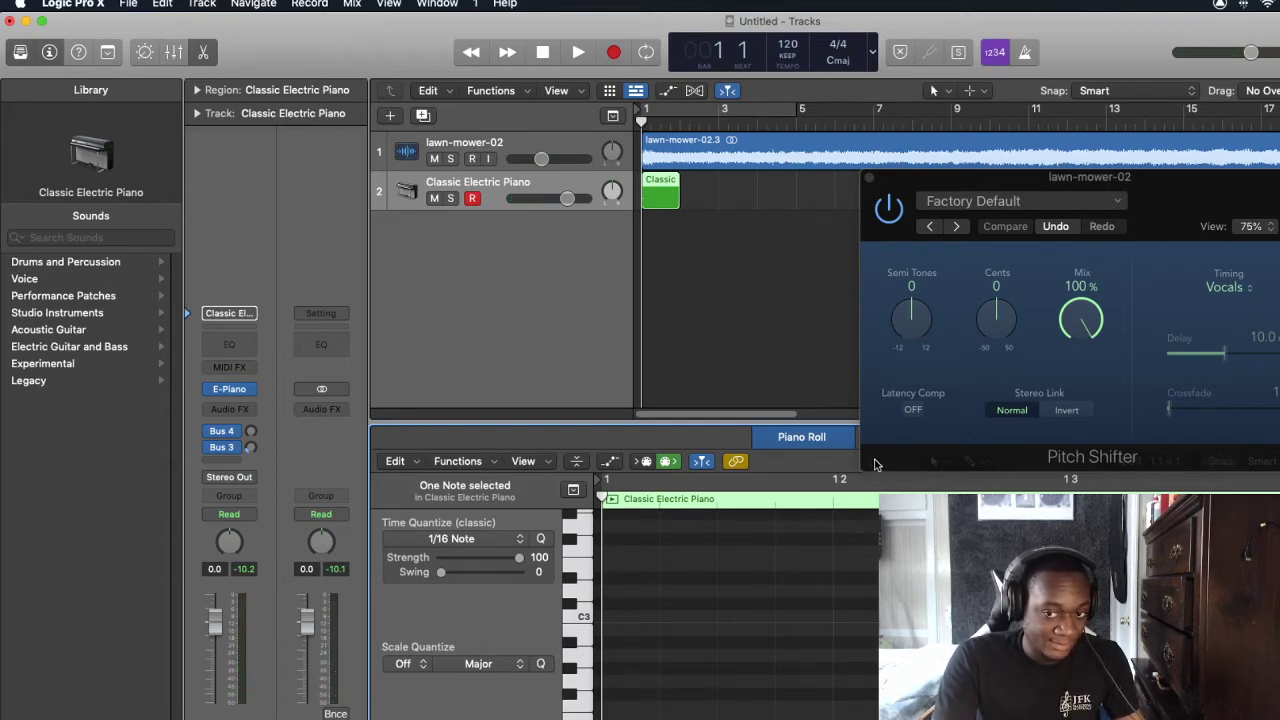
# Delete the MIDI region and remove the Classic Electric Piano track
pyautogui.click(659, 194)
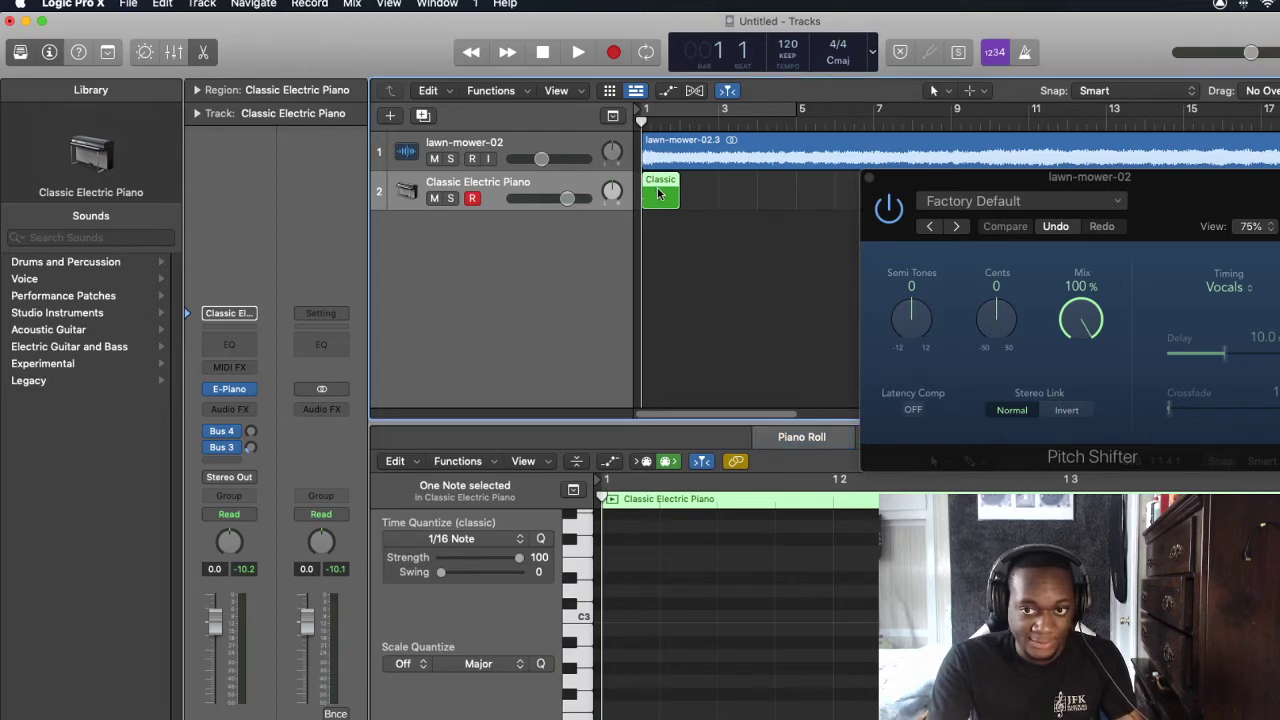
pyautogui.press('Delete')
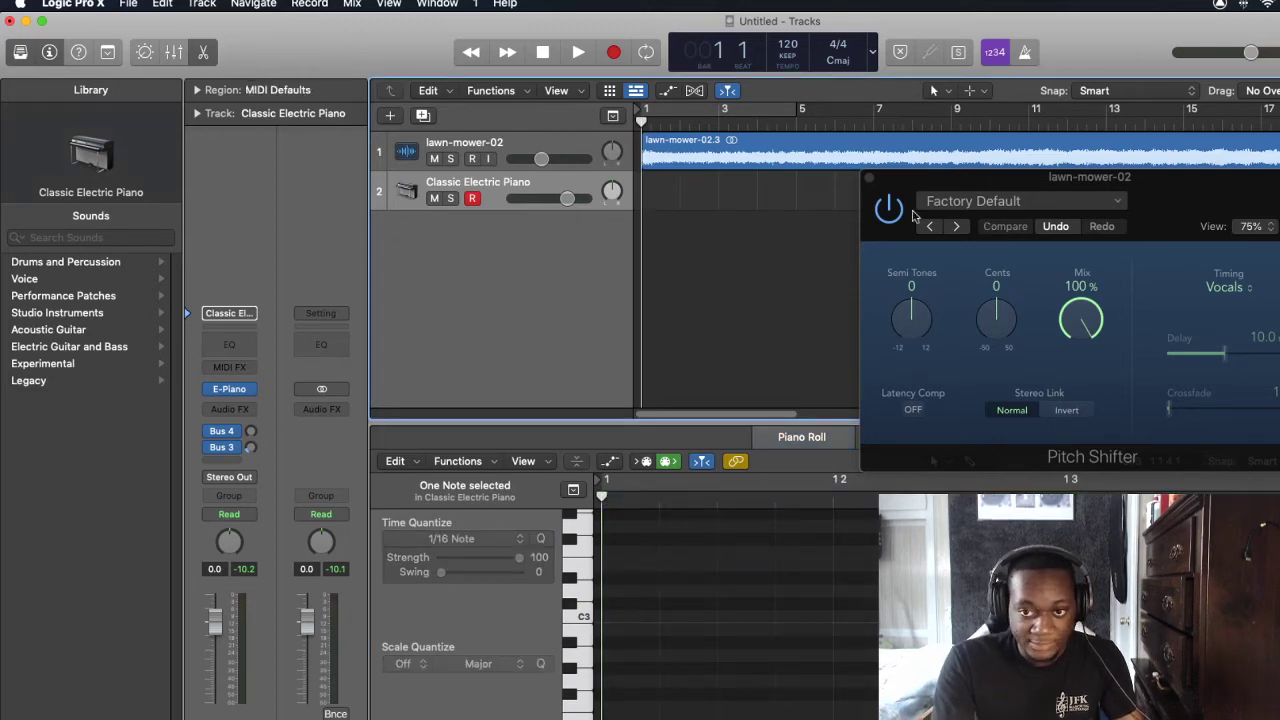
pyautogui.press('super+BackSpace')
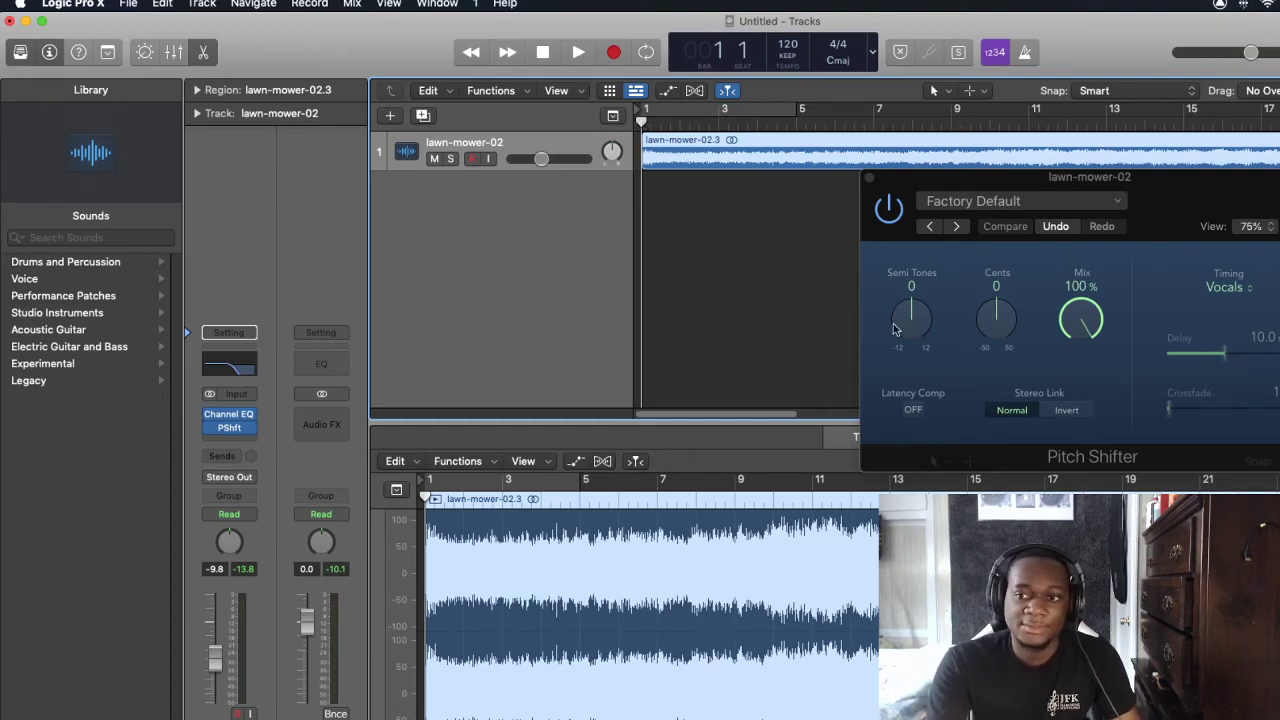
# Play the region while trying the Pitch Shifter at -12 semitones, set it to -5, close its window and return to bar 1
pyautogui.moveTo(902, 322); pyautogui.dragTo(927, 311)
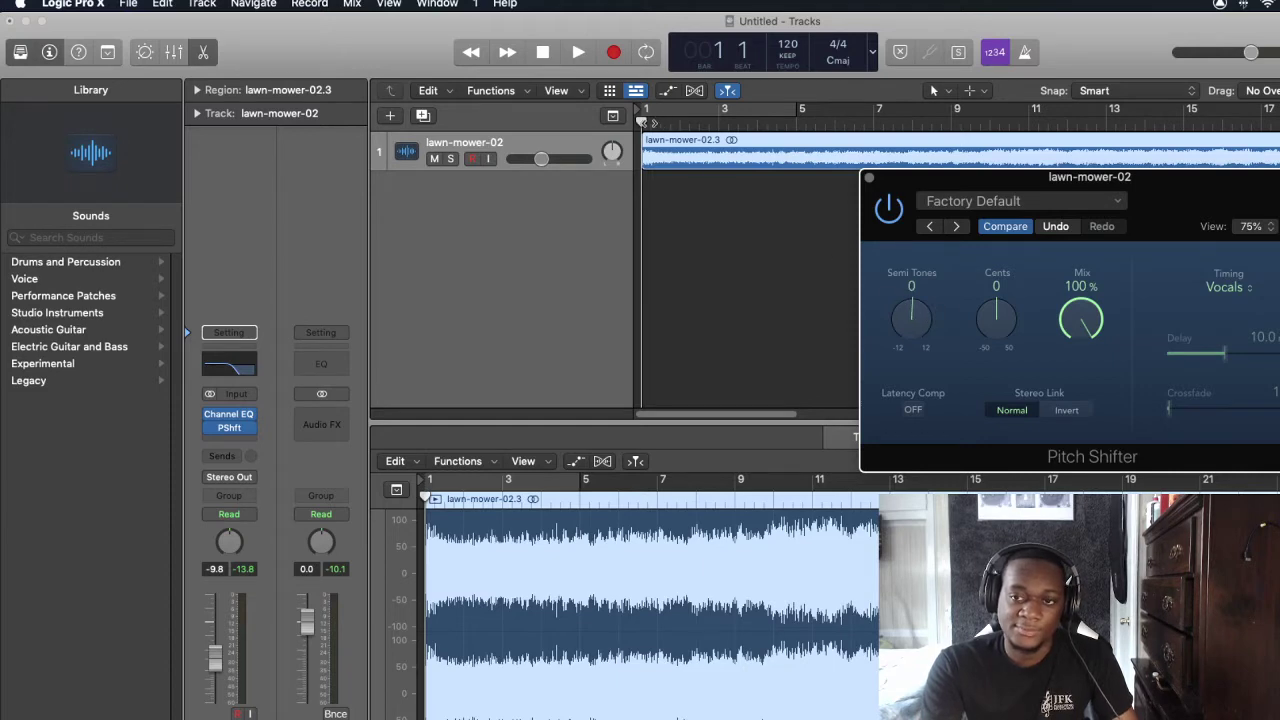
pyautogui.press('space')
pyautogui.moveTo(910, 325); pyautogui.dragTo(900, 347)
pyautogui.moveTo(899, 351); pyautogui.dragTo(914, 457)
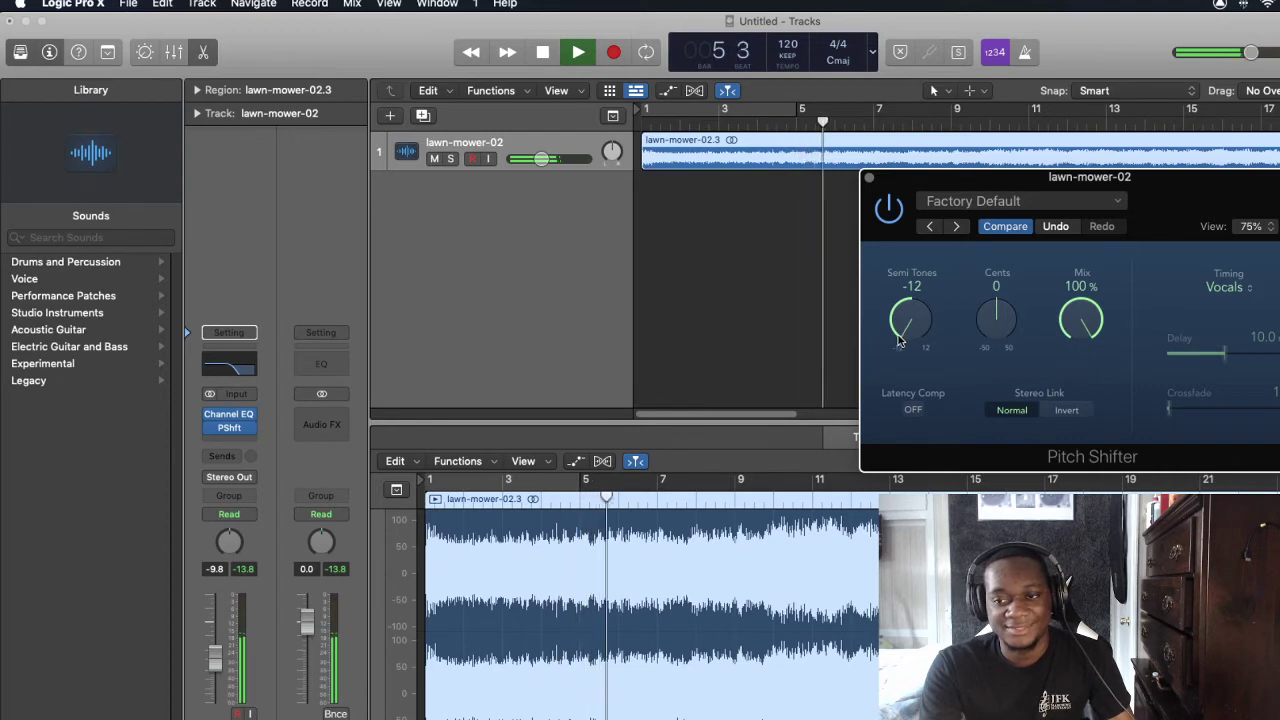
pyautogui.moveTo(899, 338); pyautogui.dragTo(890, 262)
pyautogui.moveTo(902, 325); pyautogui.dragTo(900, 318)
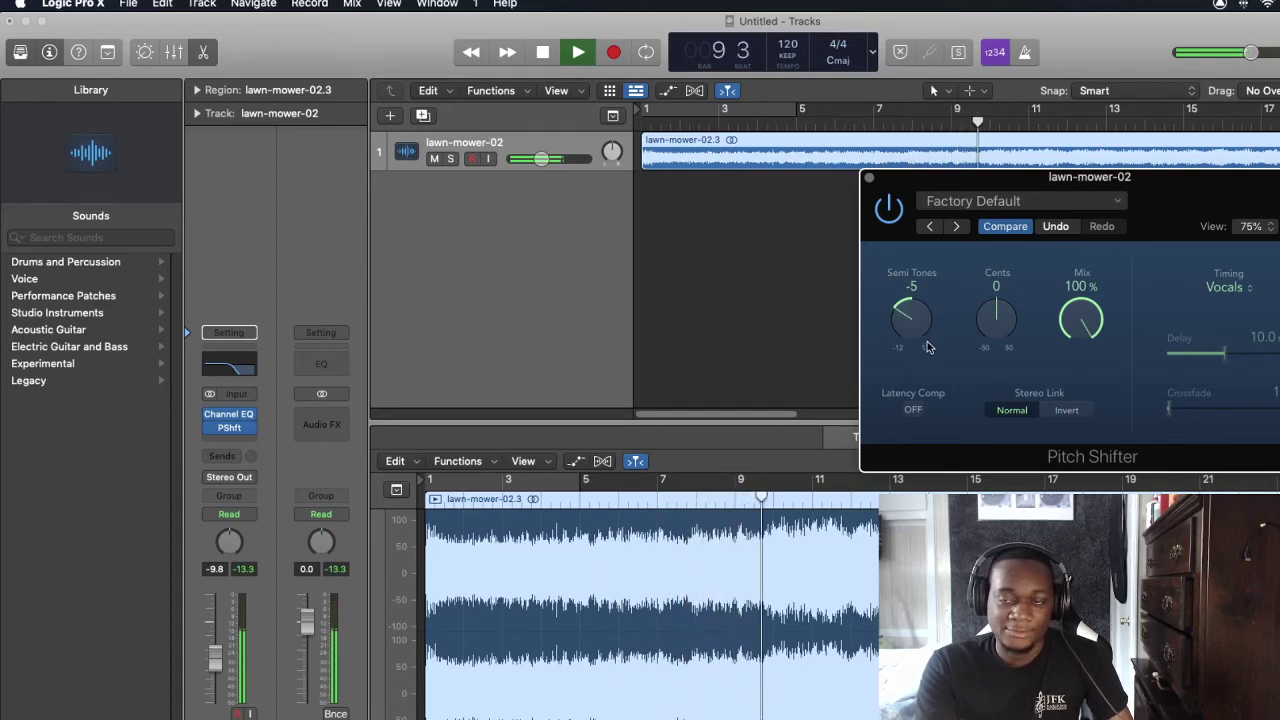
pyautogui.click(869, 178)
pyautogui.press('space')
pyautogui.press('Return')
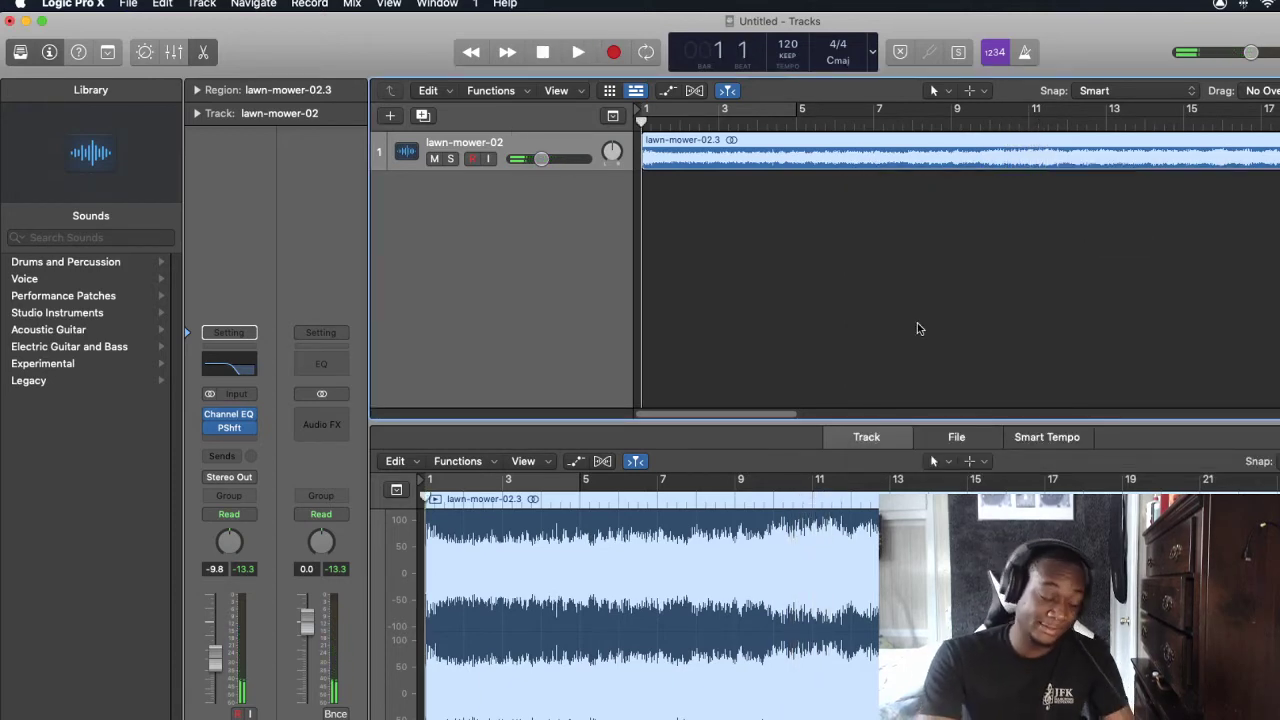
# Play the pitch-shifted region and raise the lawn-mower-02 track's volume to -4.9 dB, then return to bar 1
pyautogui.press('space')
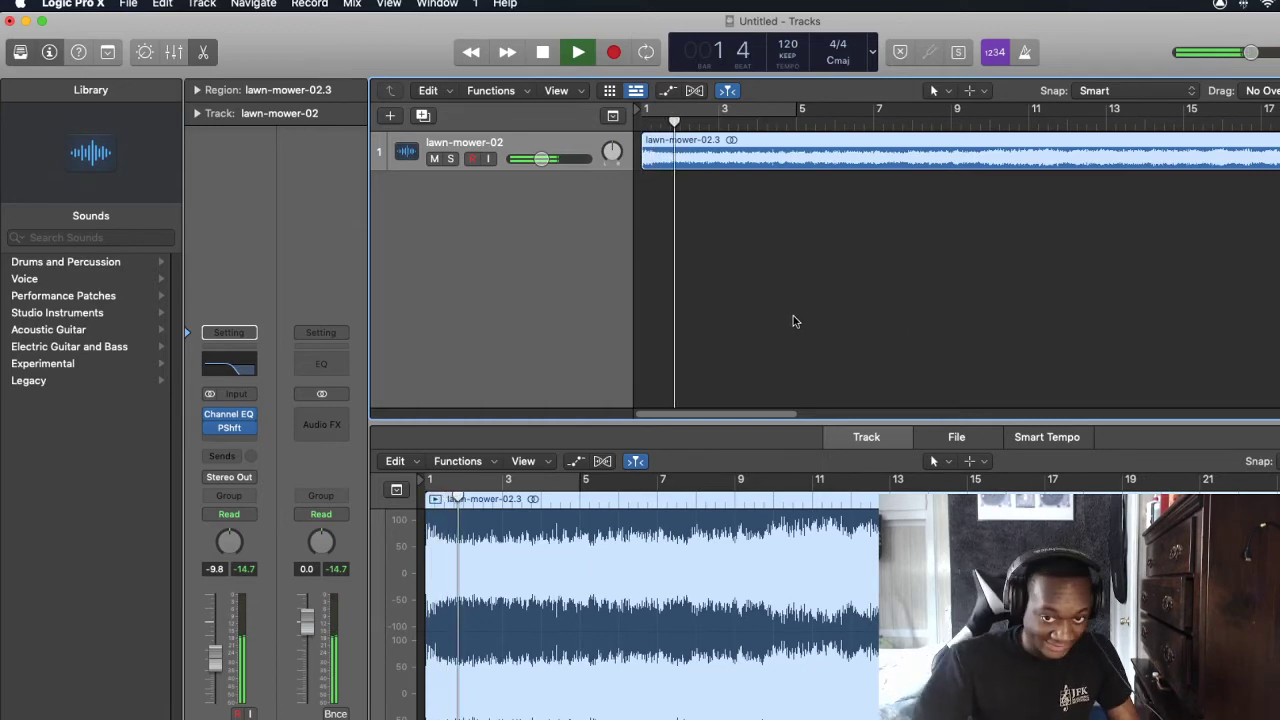
pyautogui.moveTo(541, 160); pyautogui.dragTo(551, 160)
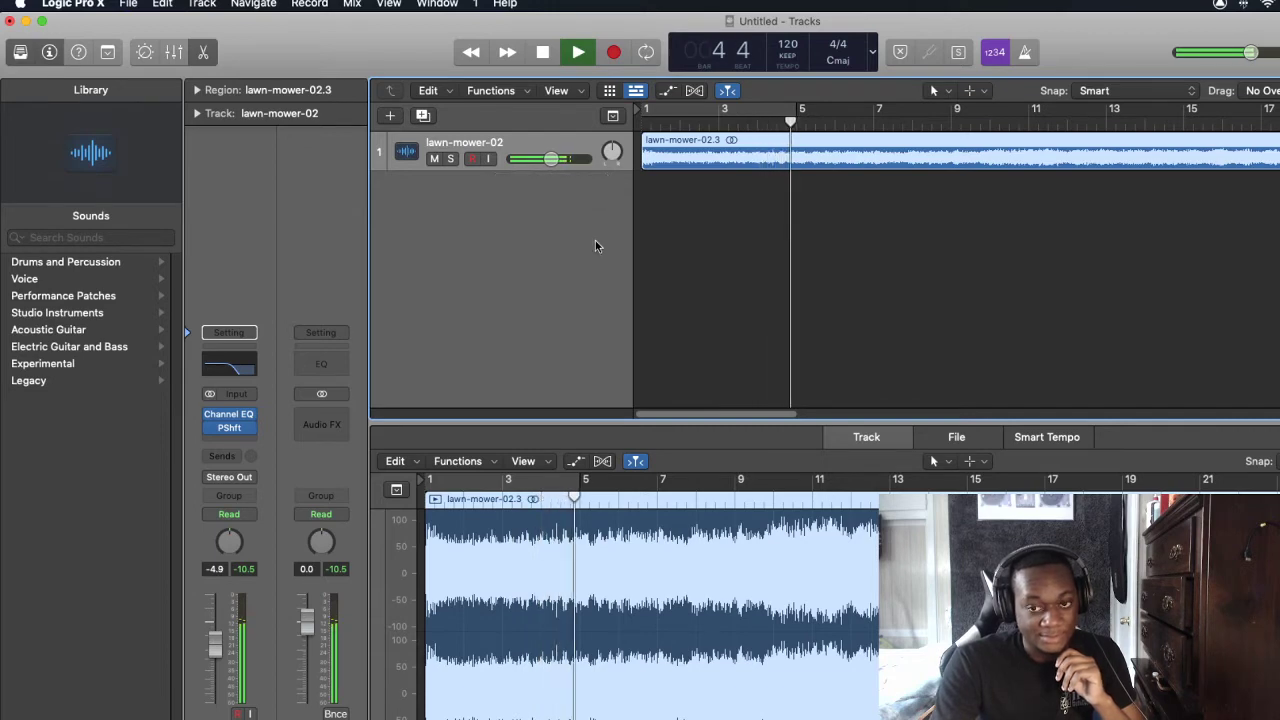
pyautogui.press('space')
pyautogui.click(700, 122)
pyautogui.press('Return')
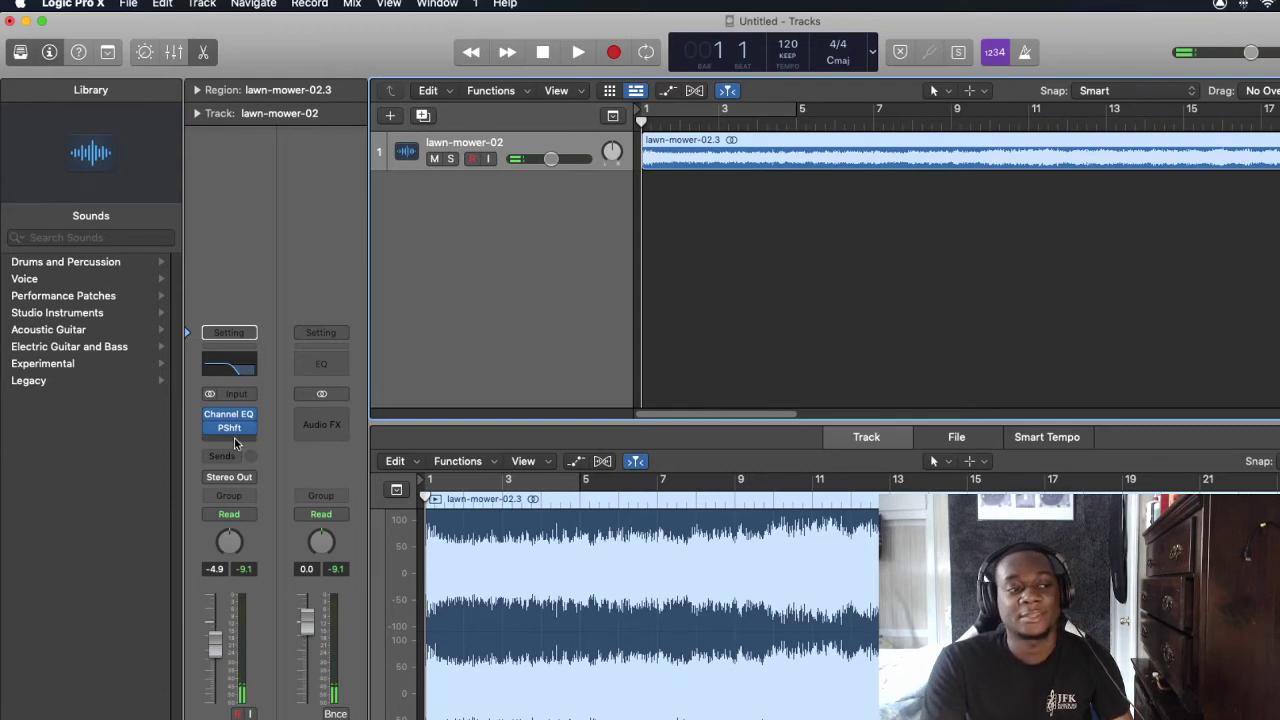
# Listen to the opening bars of the pitch-shifted region twice, returning the playhead to bar 1 after each pass
pyautogui.press('space')
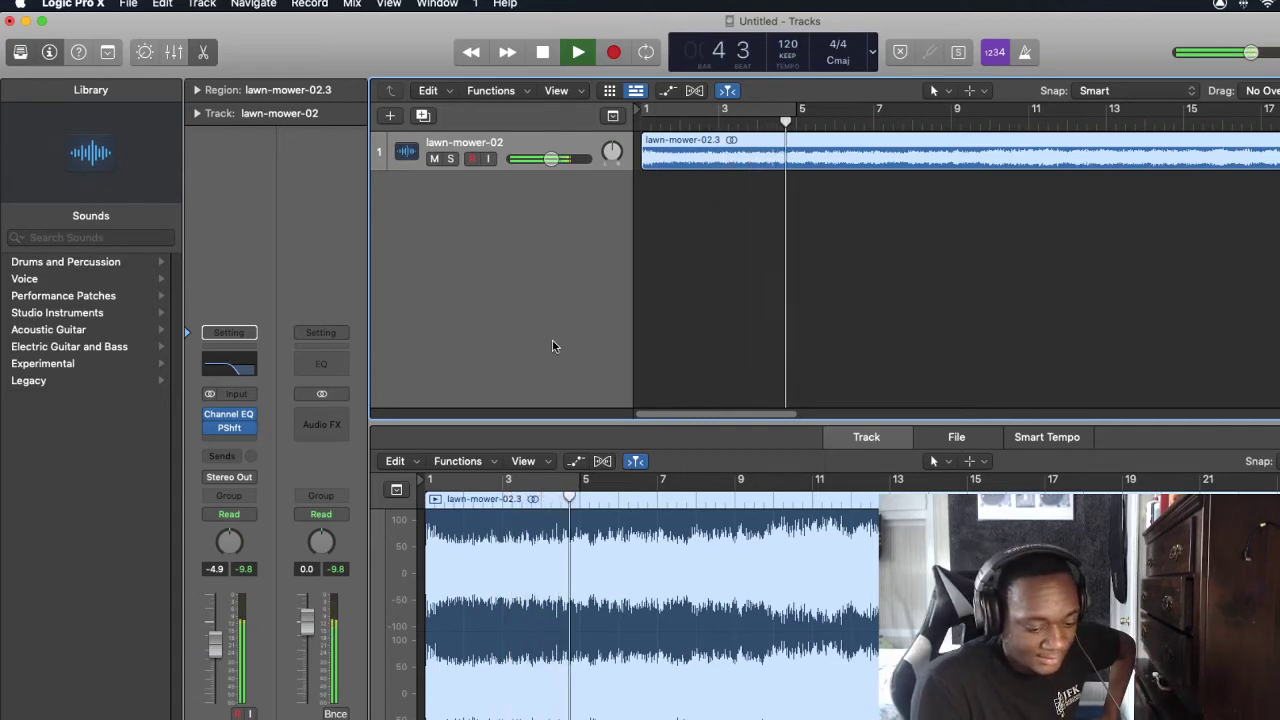
pyautogui.press('space')
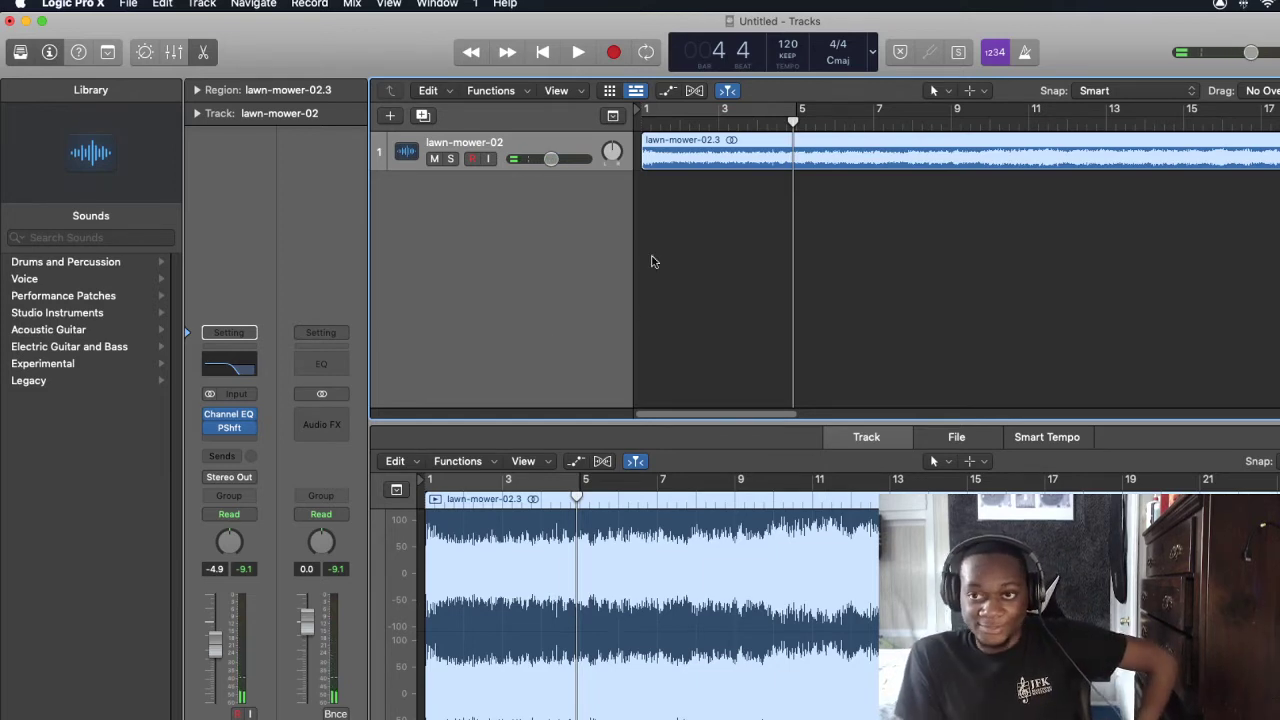
pyautogui.press('Return')
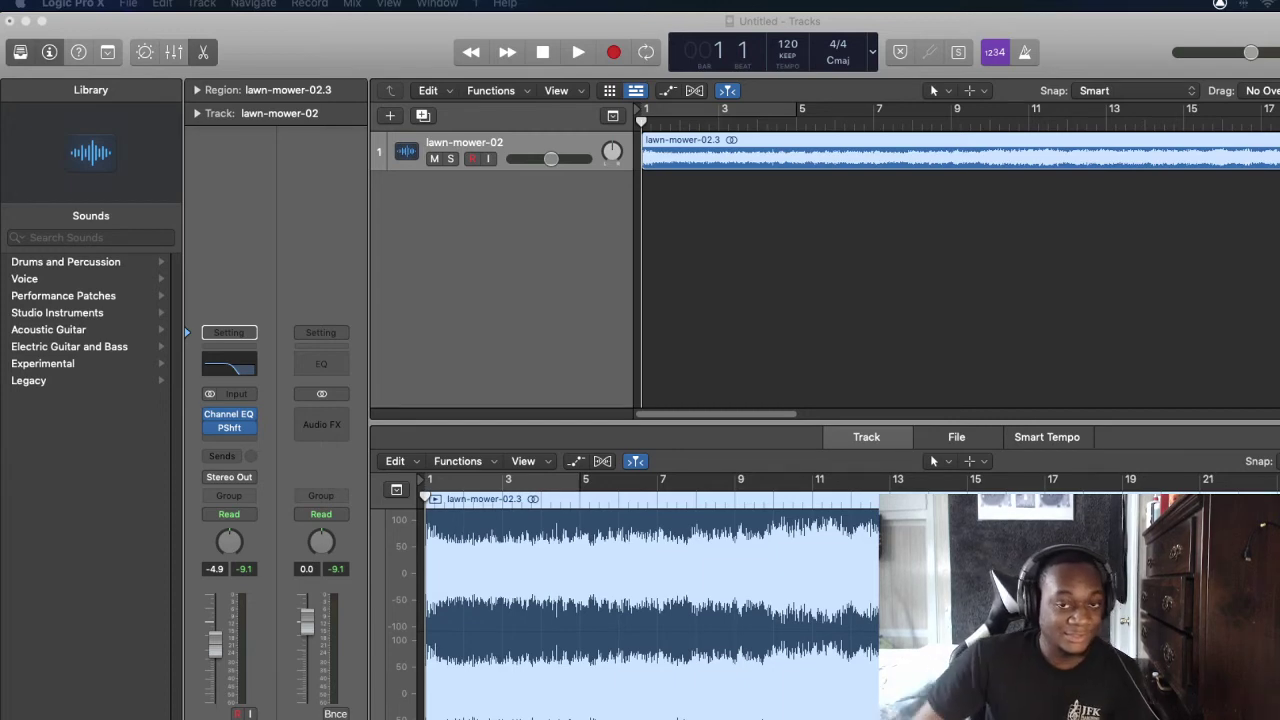
pyautogui.click(338, 86)
pyautogui.press('space')
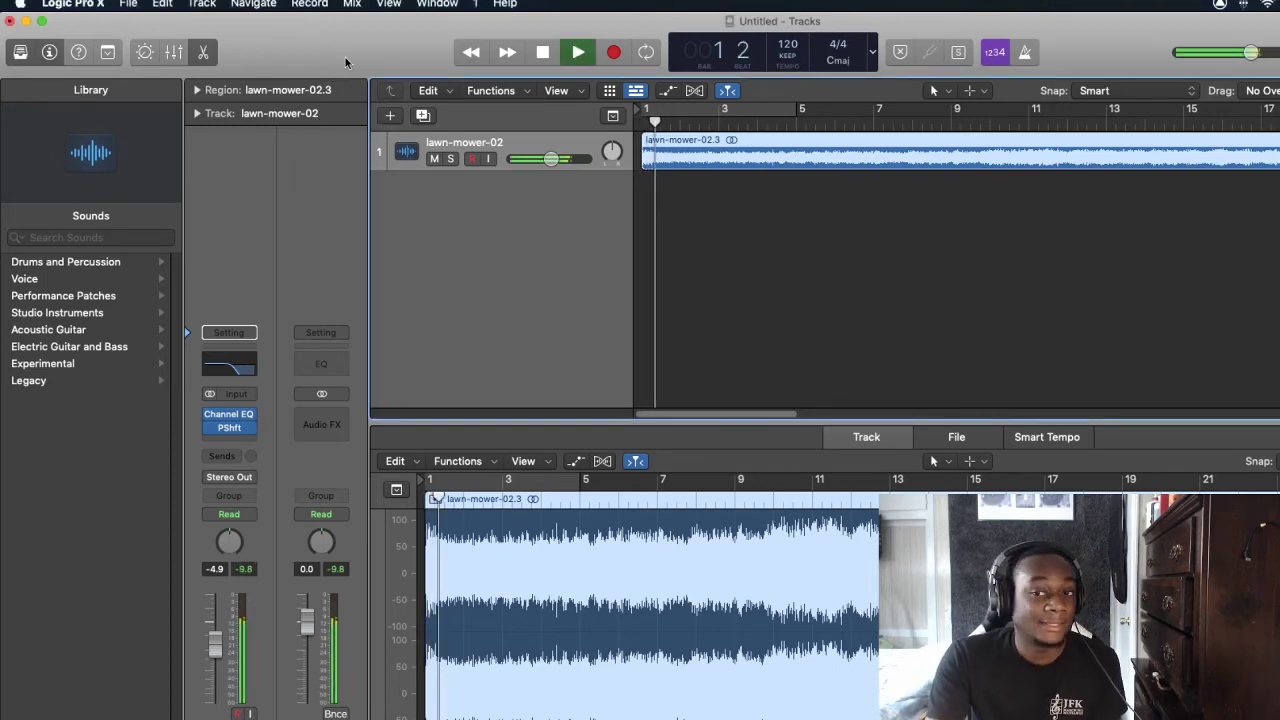
pyautogui.press('space')
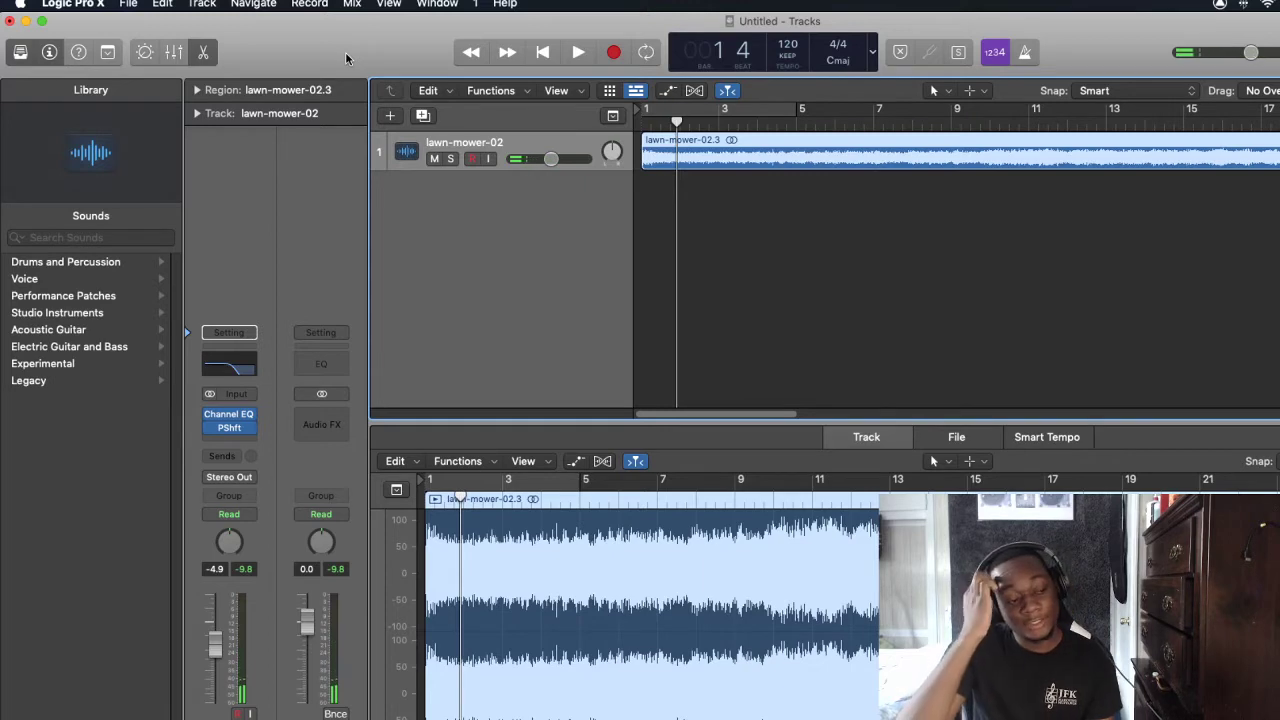
pyautogui.moveTo(680, 122); pyautogui.dragTo(578, 125)
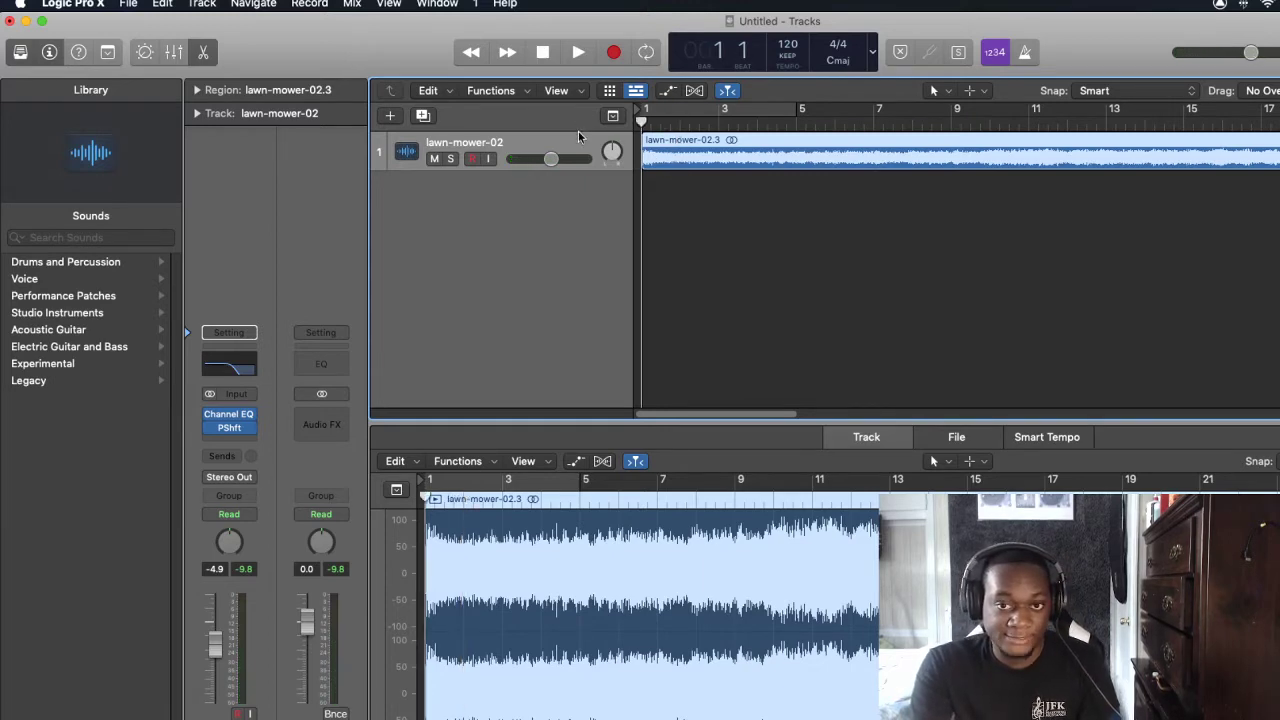
# Insert a Space Designer reverb after the Pitch Shifter on lawn-mower-02, shrink its window and move it clear of the track headers
pyautogui.click(229, 441)
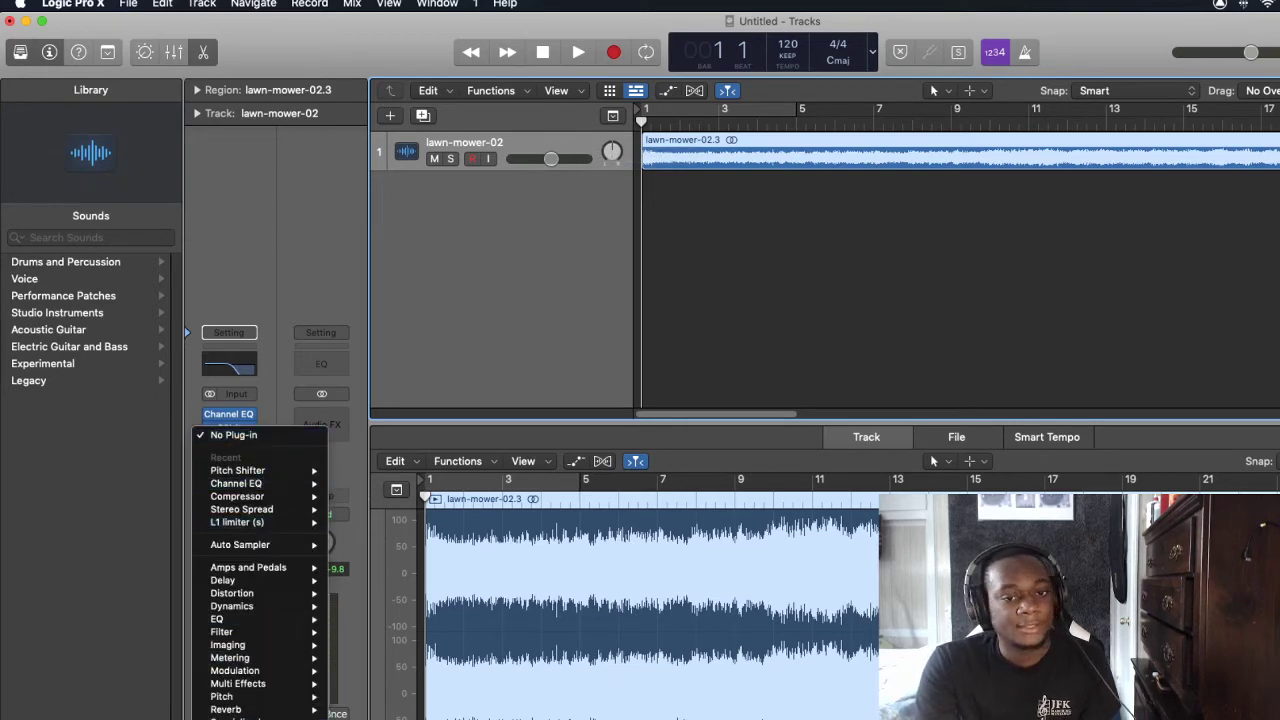
pyautogui.moveTo(260, 711)
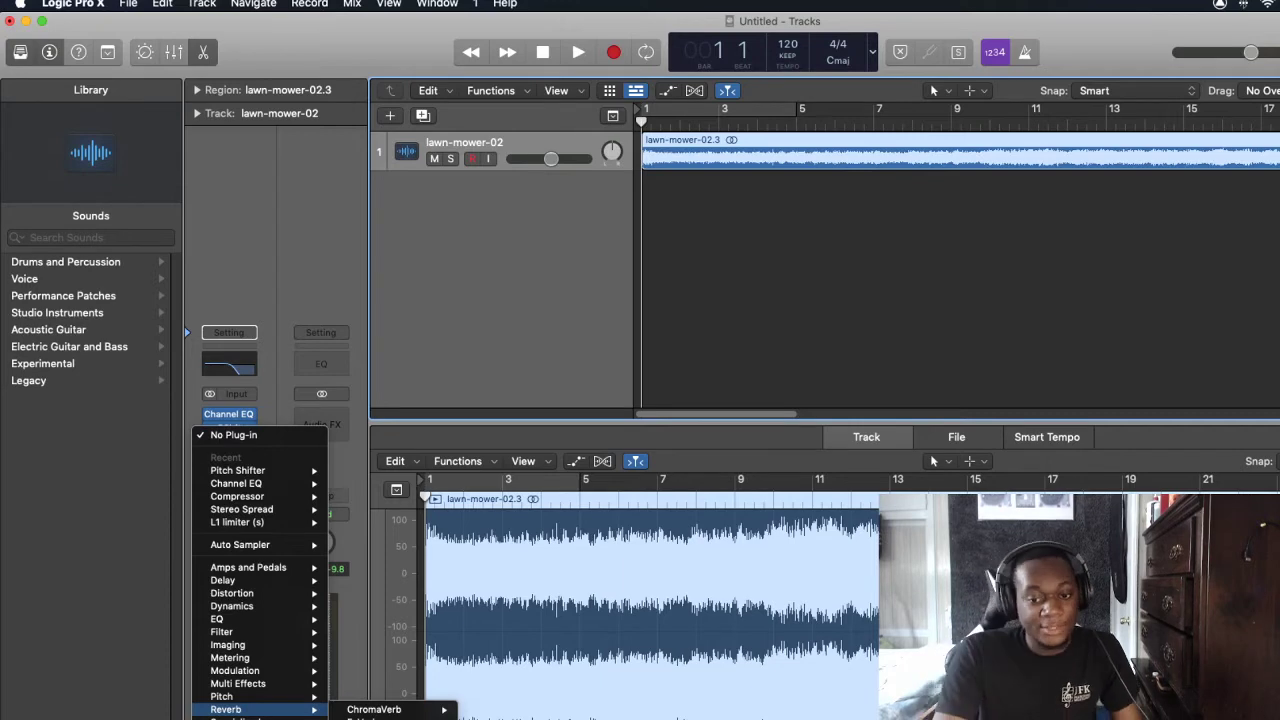
pyautogui.click(400, 718)
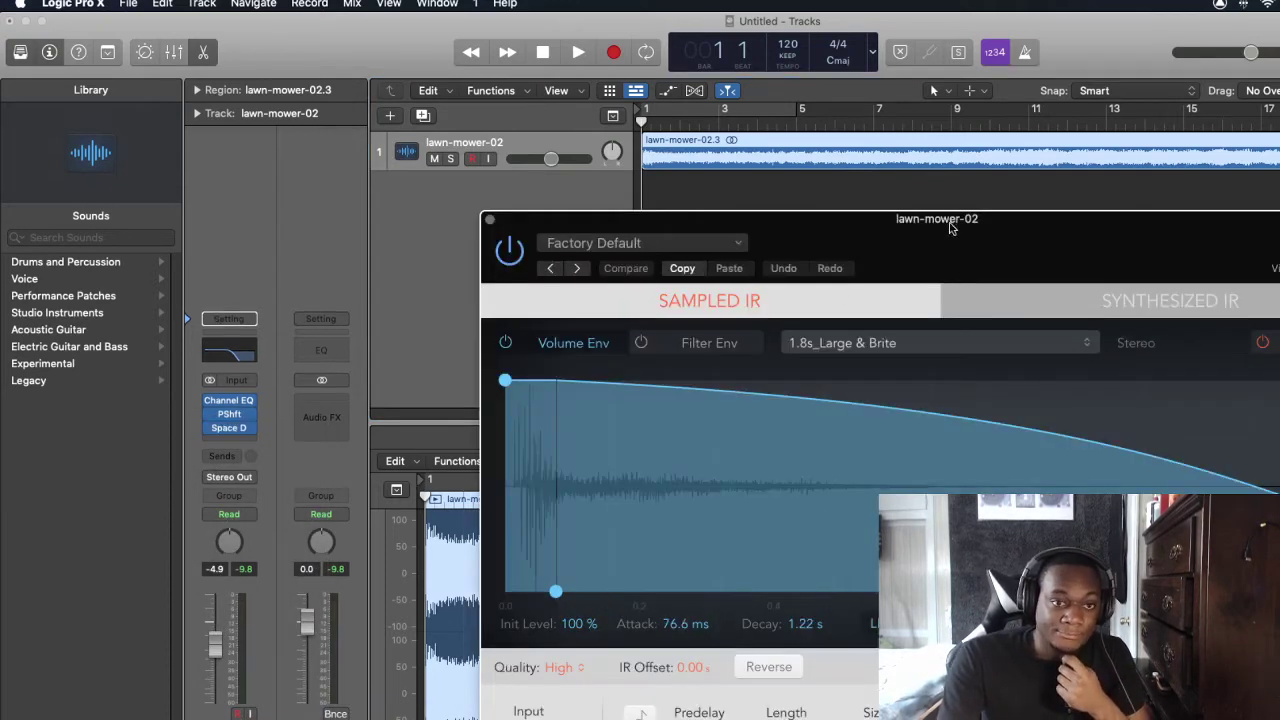
pyautogui.moveTo(950, 228); pyautogui.dragTo(652, 83)
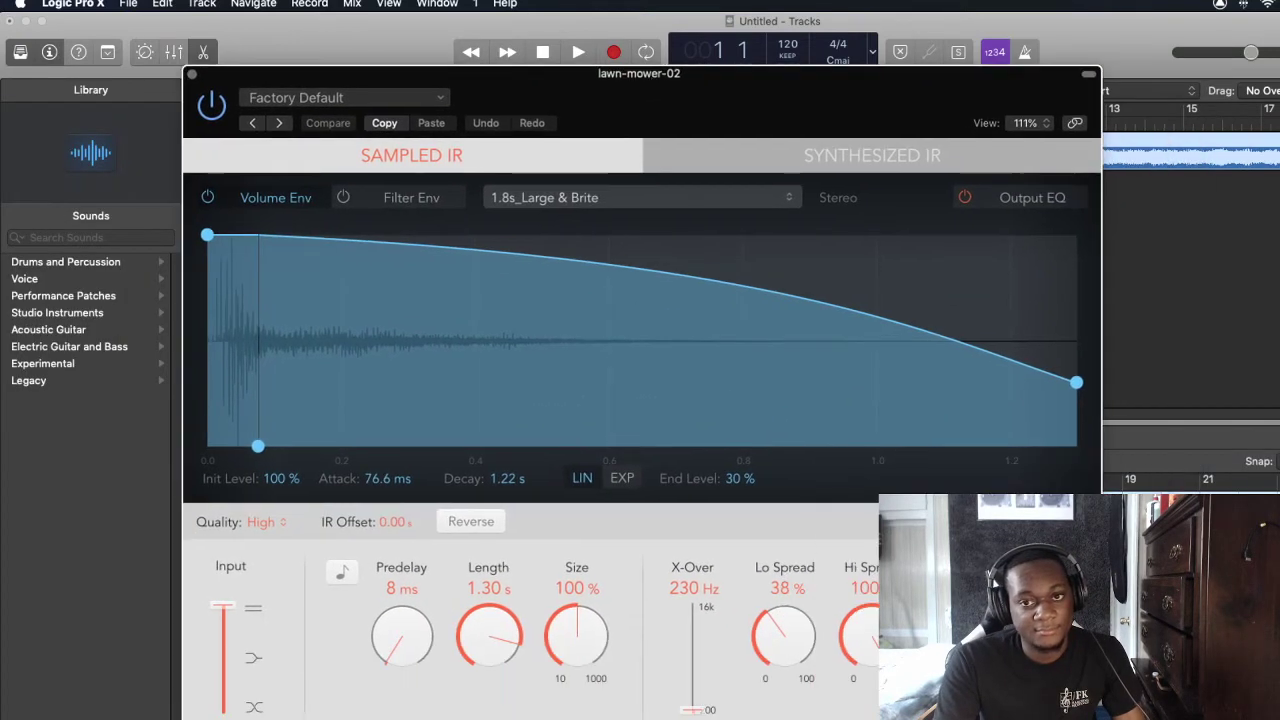
pyautogui.moveTo(1101, 718); pyautogui.dragTo(906, 638)
pyautogui.moveTo(714, 78); pyautogui.dragTo(1279, 76)
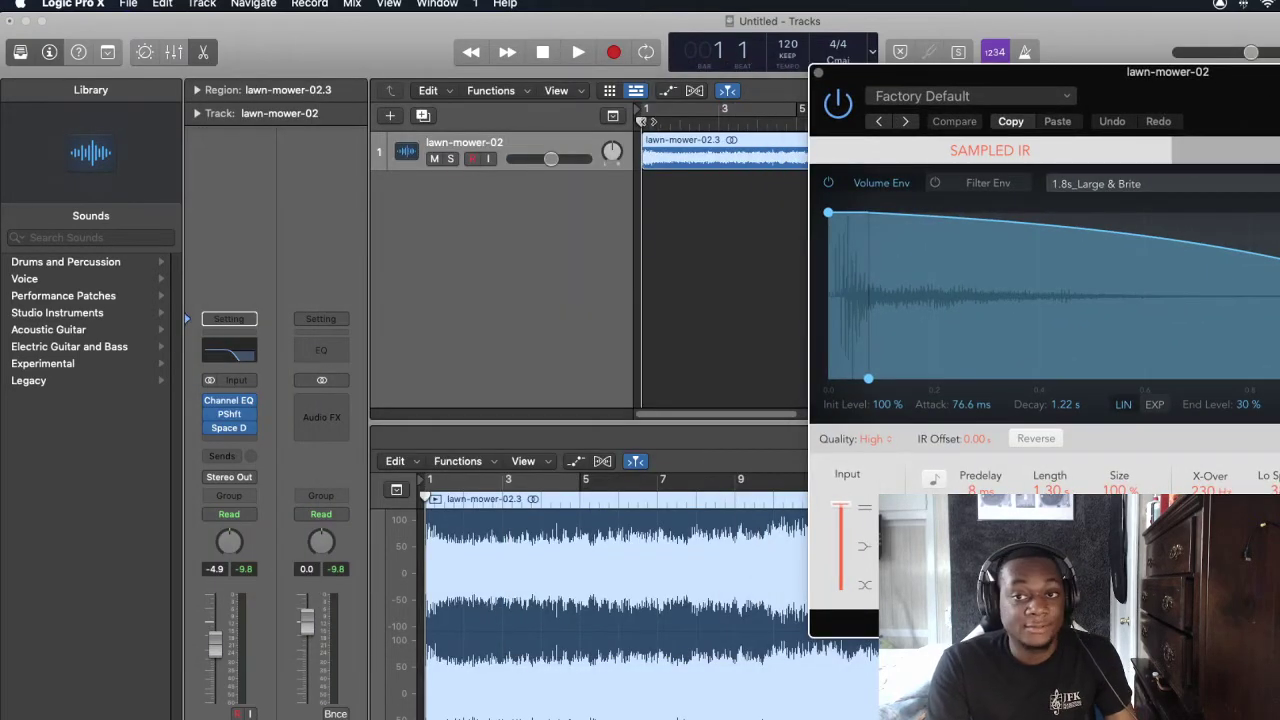
# Play the region briefly with the default Space Designer reverb, repositioning the reverb window during playback
pyautogui.press('space')
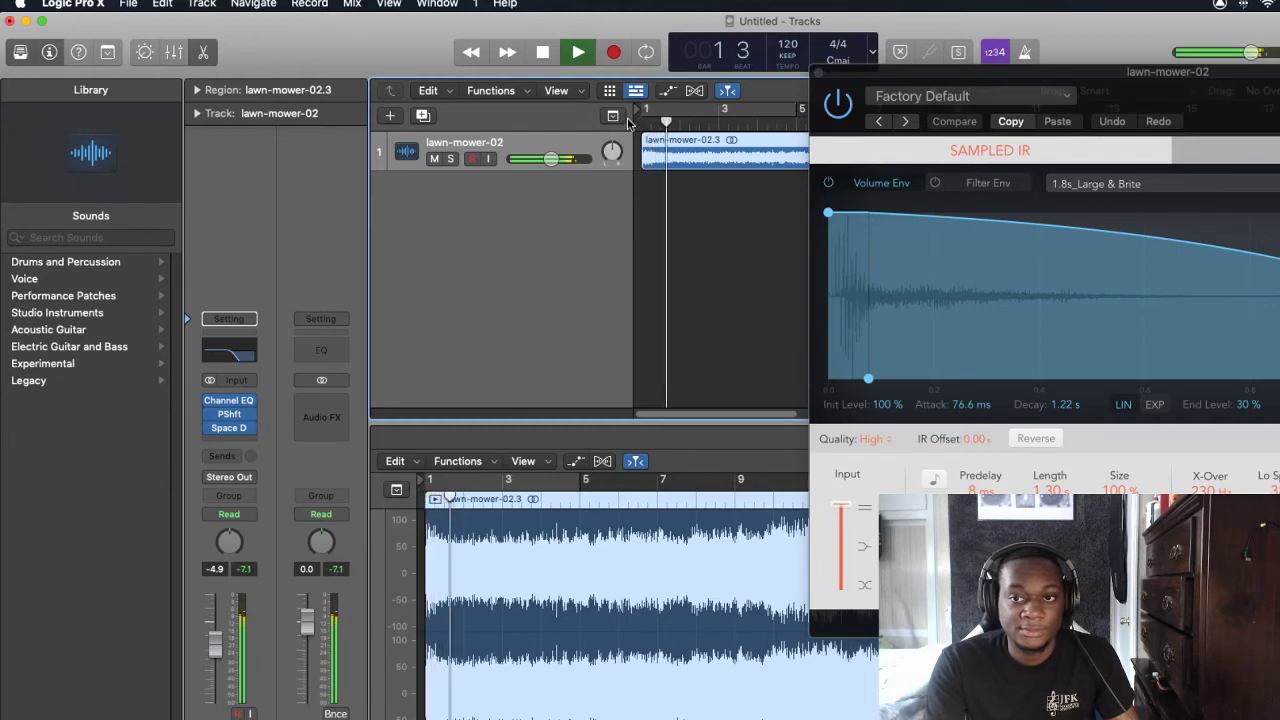
pyautogui.moveTo(944, 78); pyautogui.dragTo(905, 46)
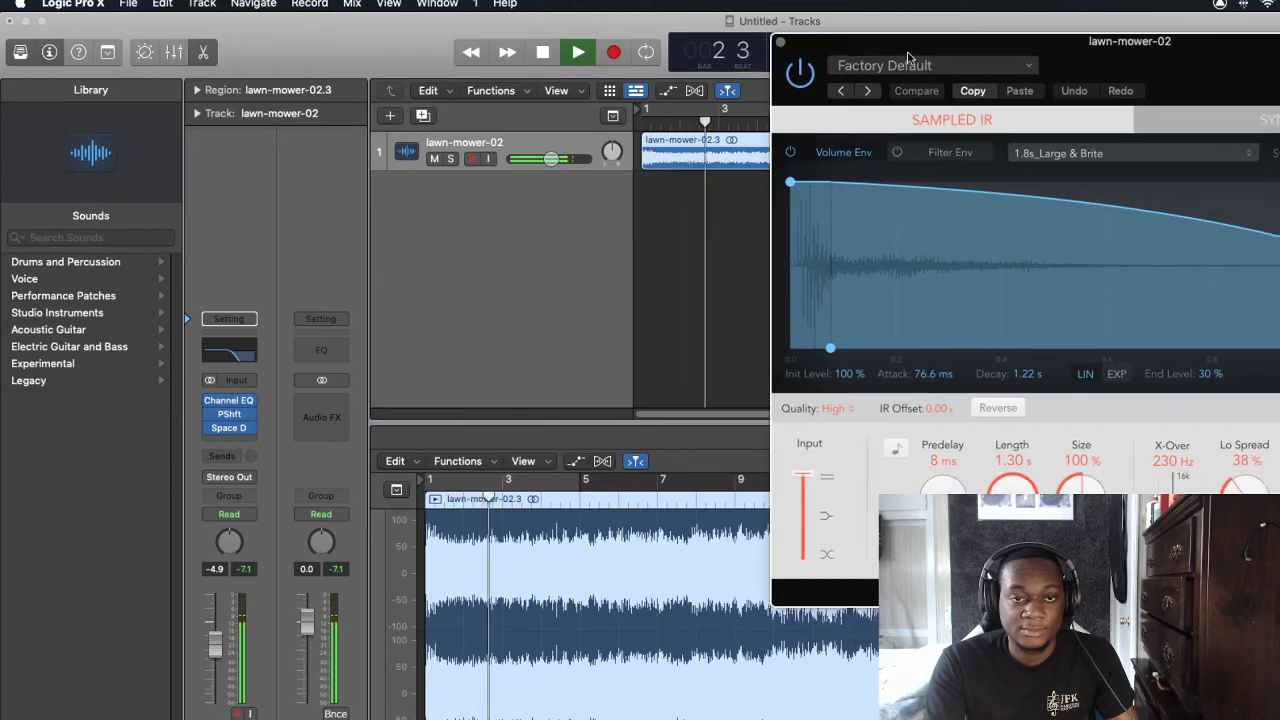
pyautogui.press('space')
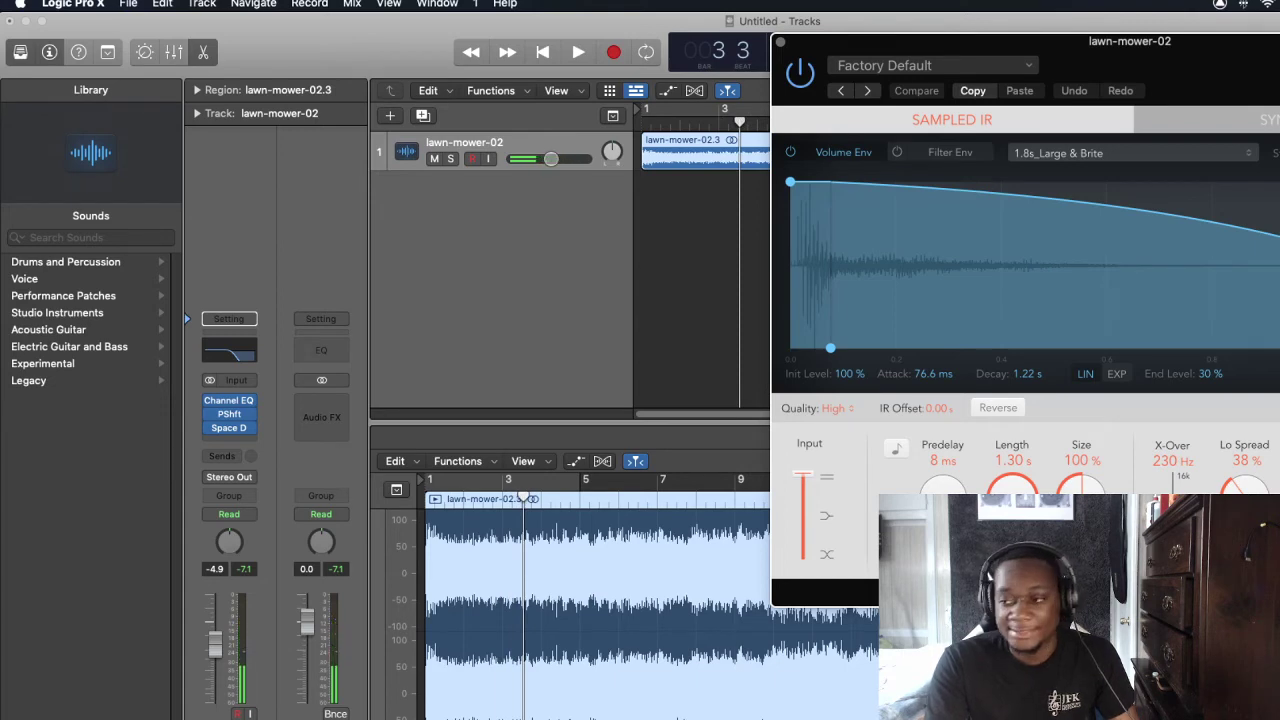
# Play the region from bar 1 while raising the Space Designer reverb's size to 120 %, and stop playback
pyautogui.press(',')
pyautogui.press(',')
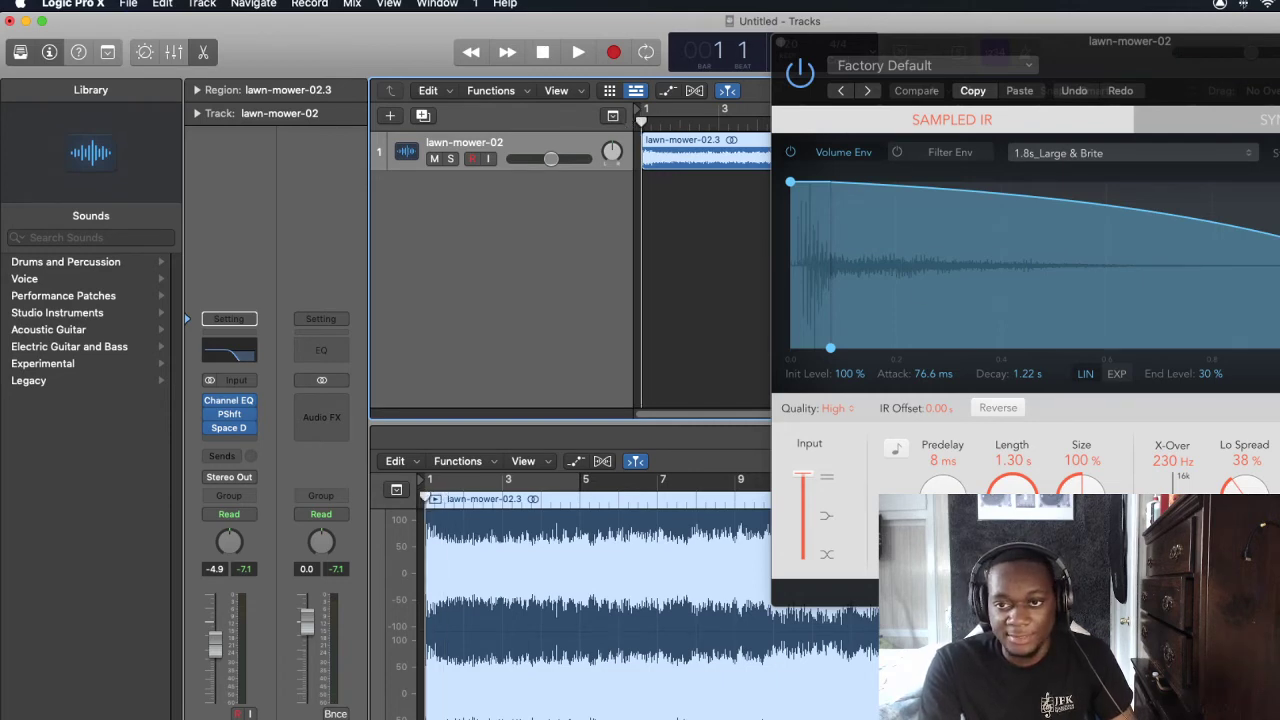
pyautogui.press('space')
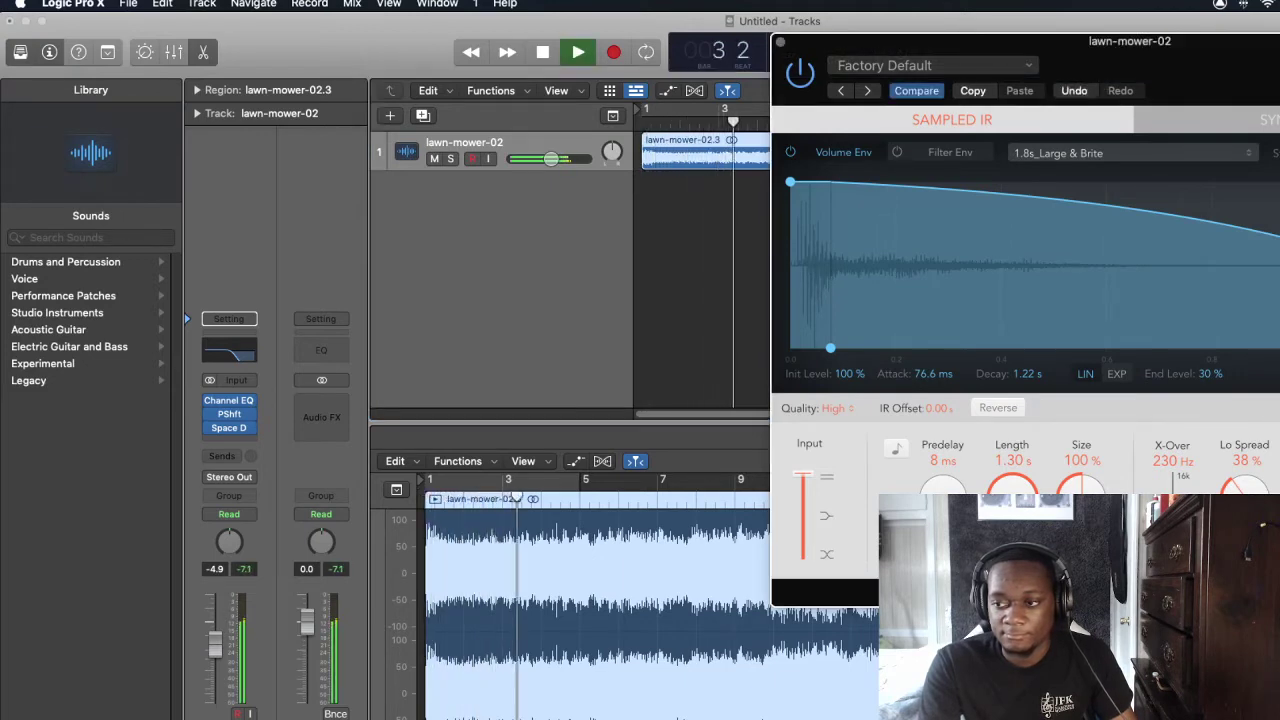
pyautogui.moveTo(1082, 512); pyautogui.dragTo(1082, 498)
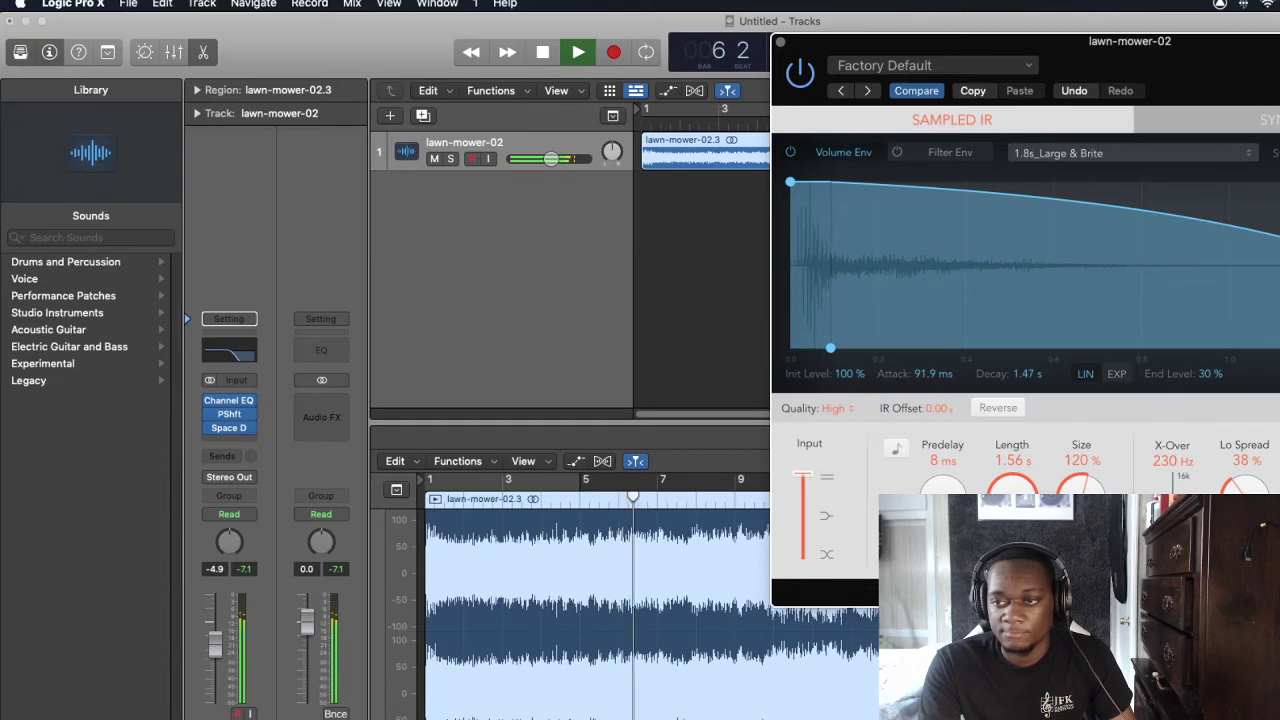
pyautogui.press('space')
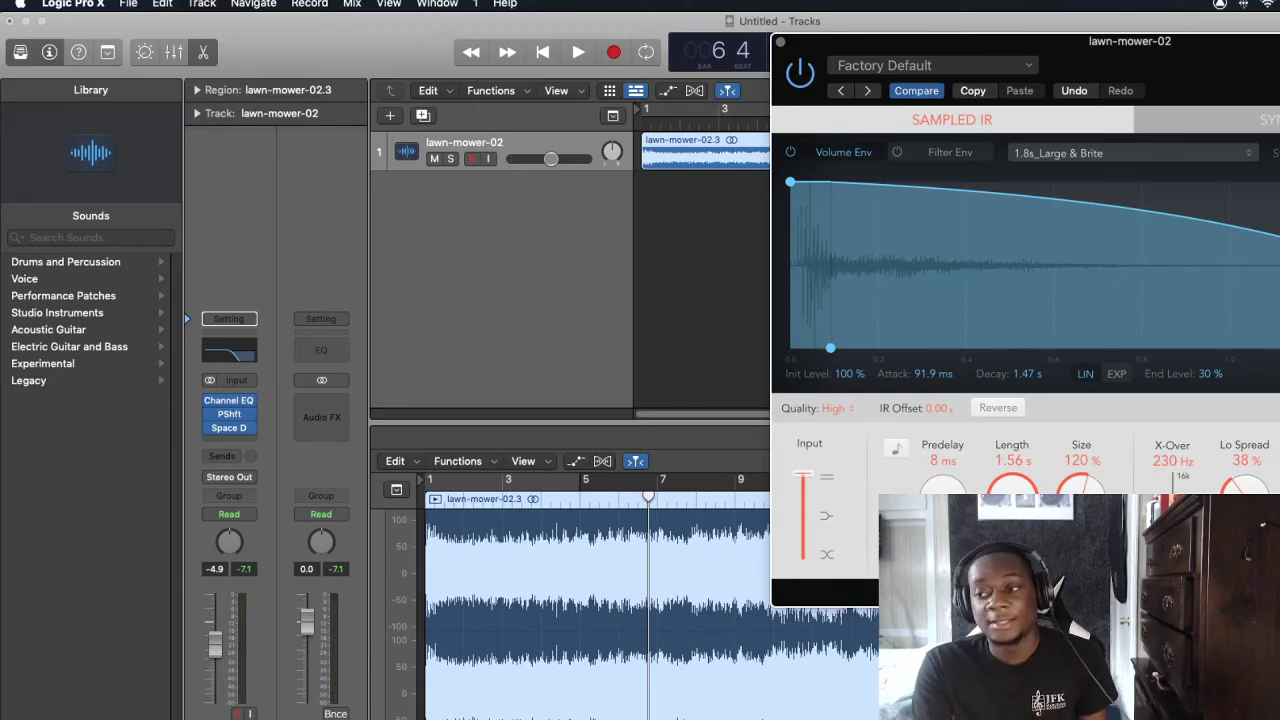
# Close the Space Designer window and mute the lawn-mower-02 track
pyautogui.moveTo(695, 123); pyautogui.dragTo(562, 148)
pyautogui.moveTo(1233, 53); pyautogui.dragTo(495, 13)
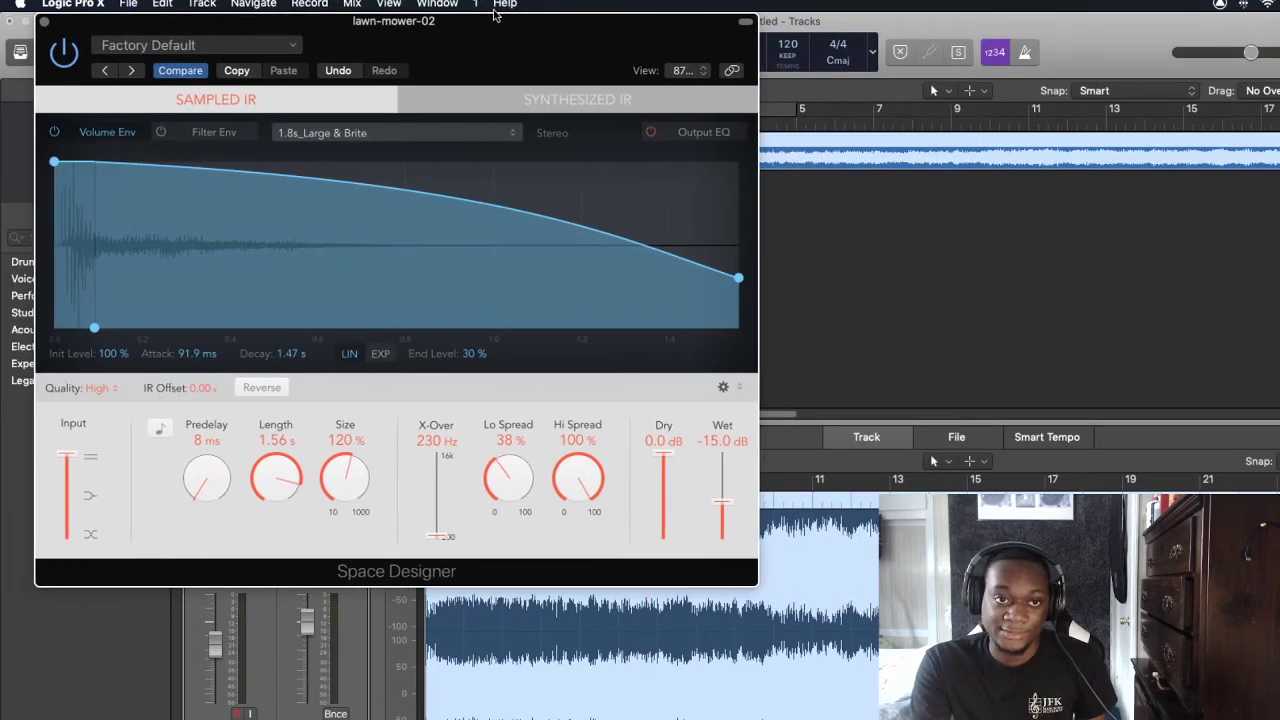
pyautogui.click(43, 23)
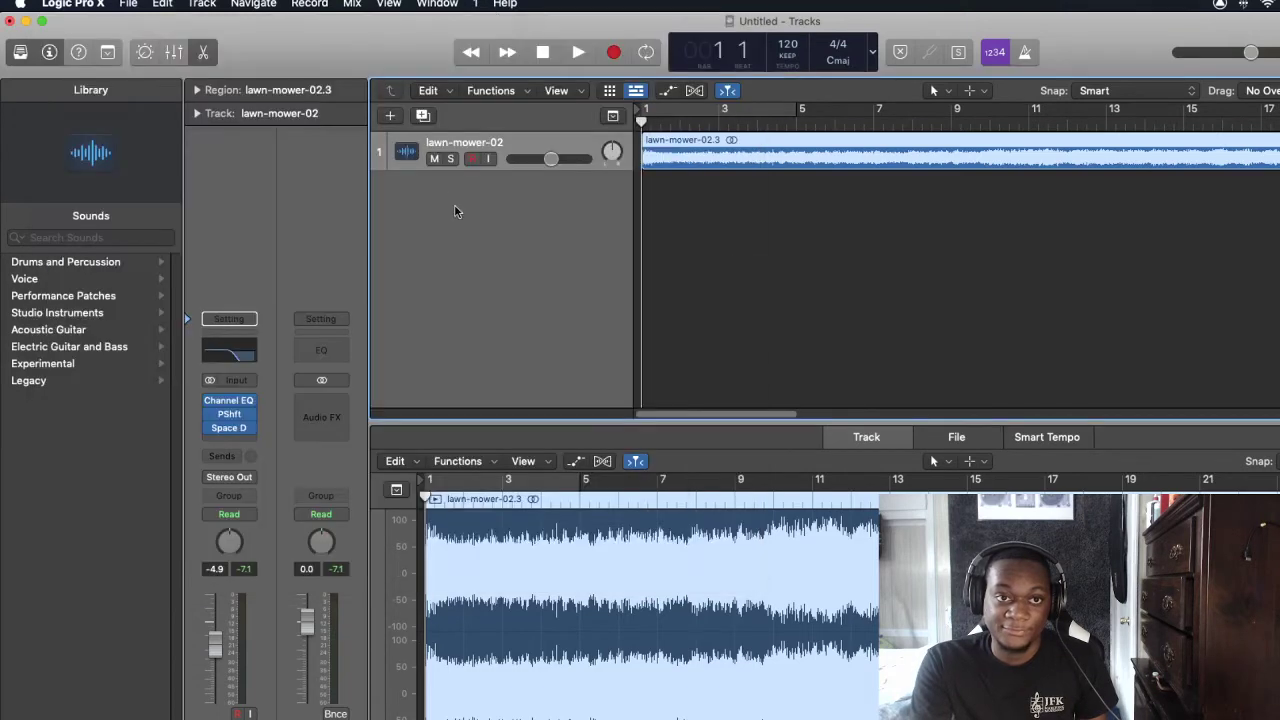
pyautogui.click(434, 159)
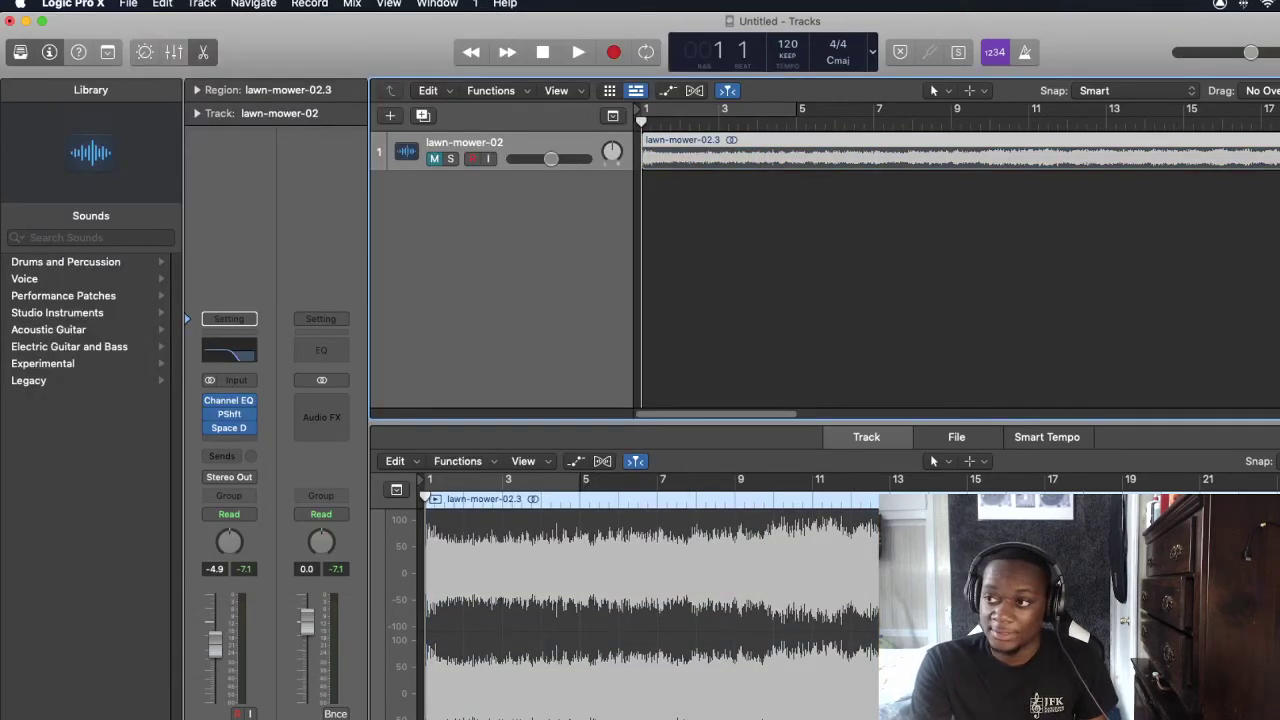
# Open the Apple Loops browser, filter the loops by instrument category and preview one of the audio loops
pyautogui.press('o')
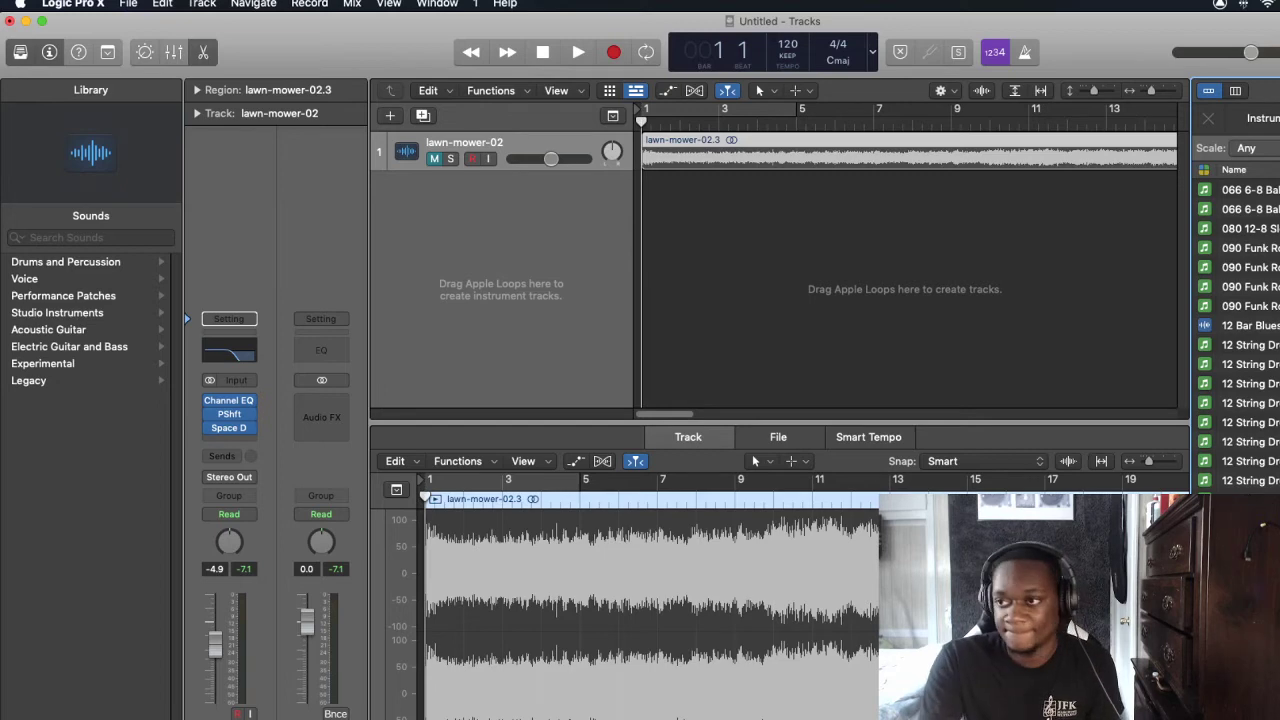
pyautogui.click(1271, 133)
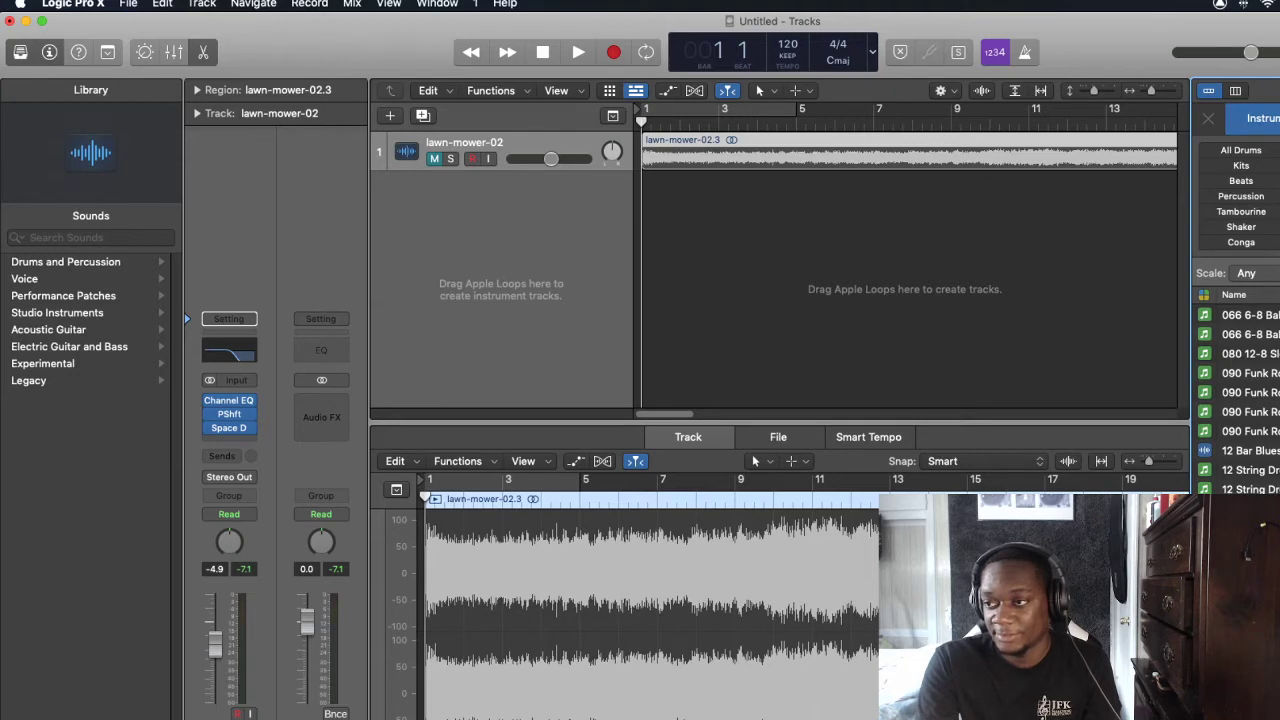
pyautogui.click(1279, 211)
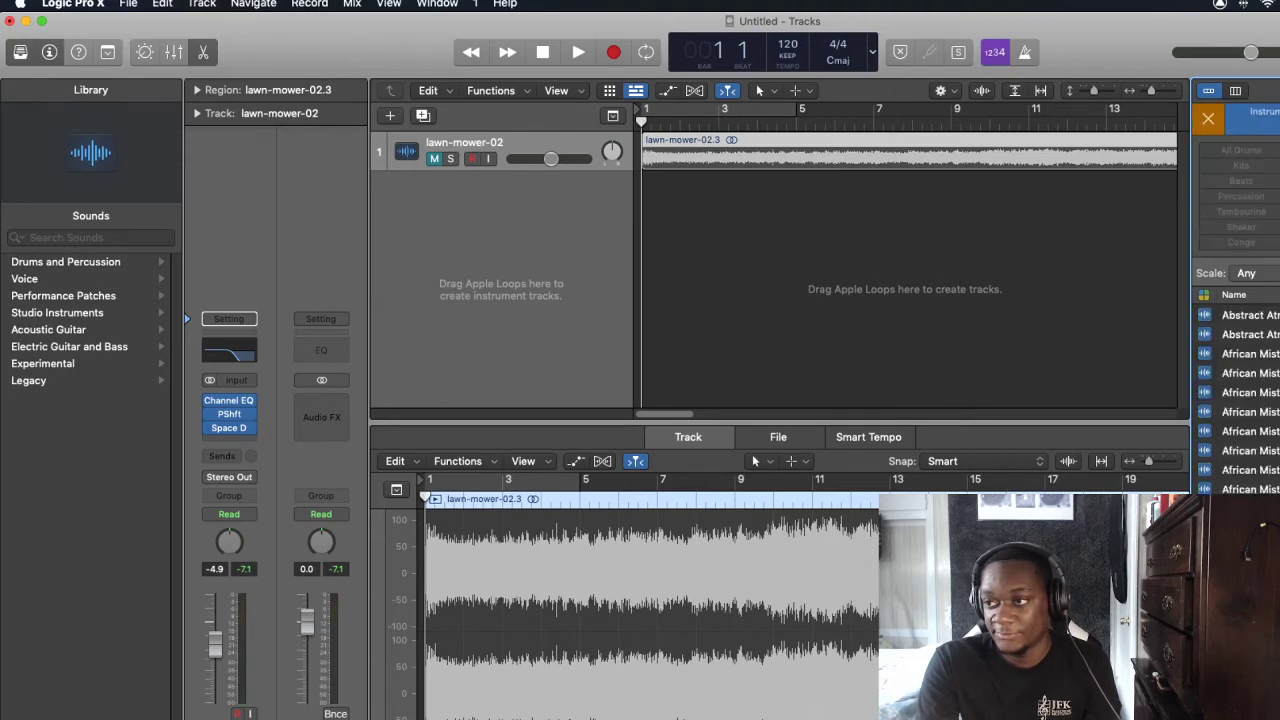
pyautogui.click(1250, 600)
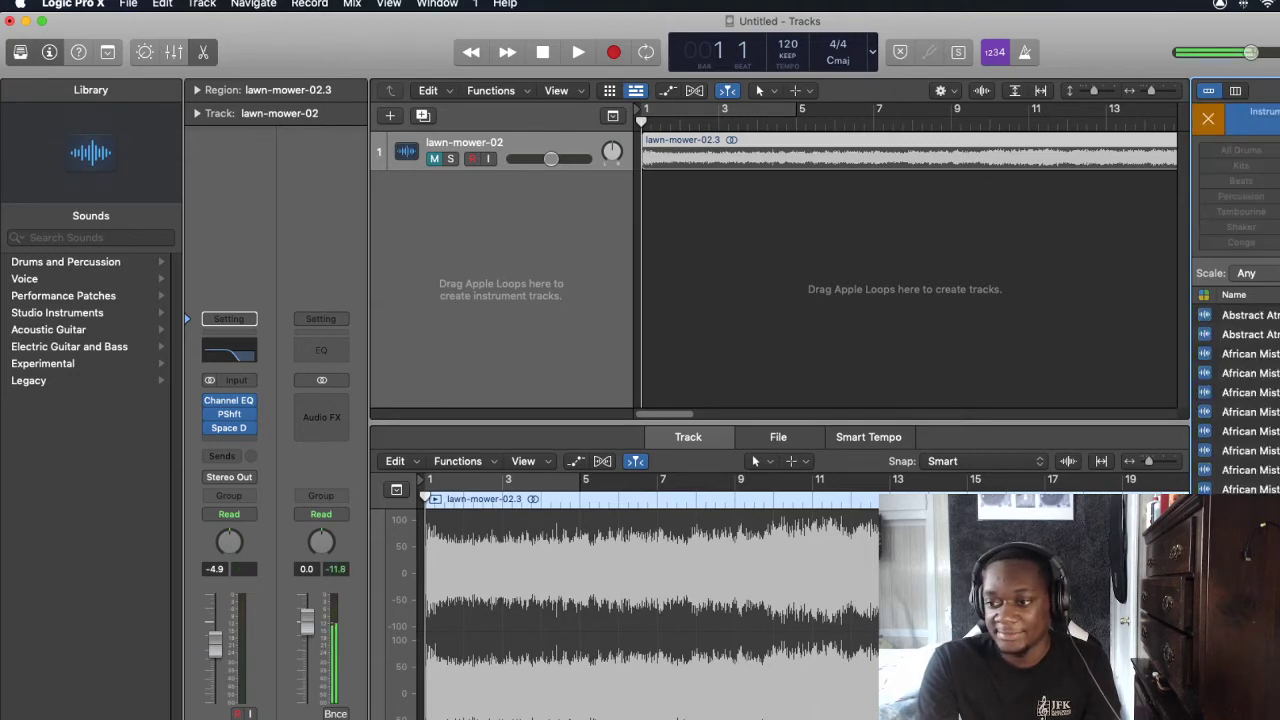
# Browse the filtered loops, add Byron Melody 15 on a new track at bar 1, and close the loop browser
pyautogui.scroll(-5, 1240, 400)
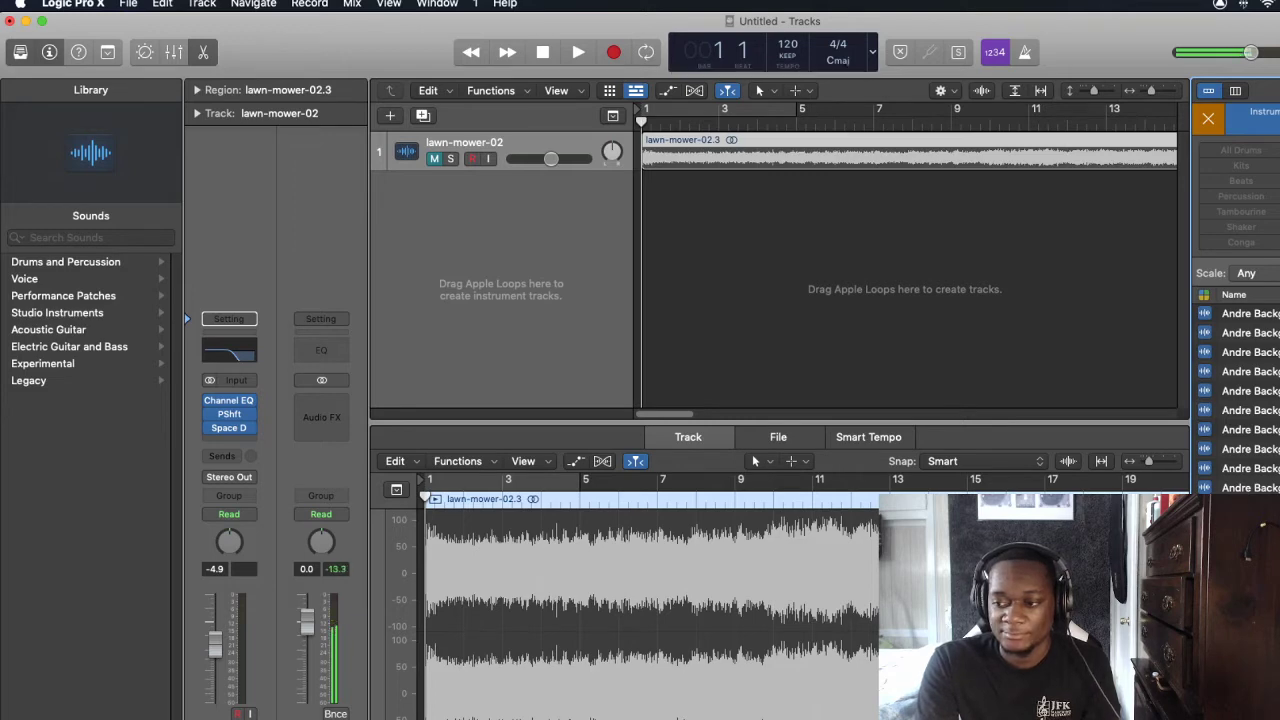
pyautogui.scroll(-5, 1240, 400)
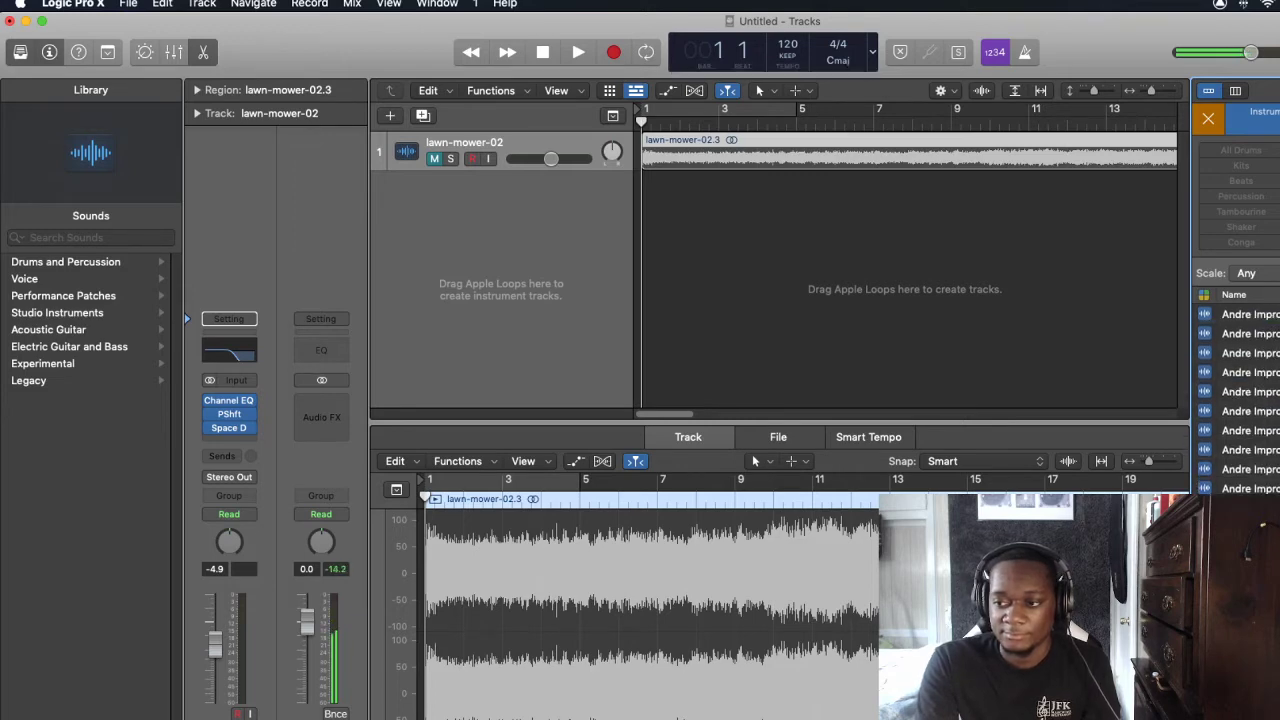
pyautogui.scroll(-1, 1240, 400)
pyautogui.scroll(5, 1238, 400)
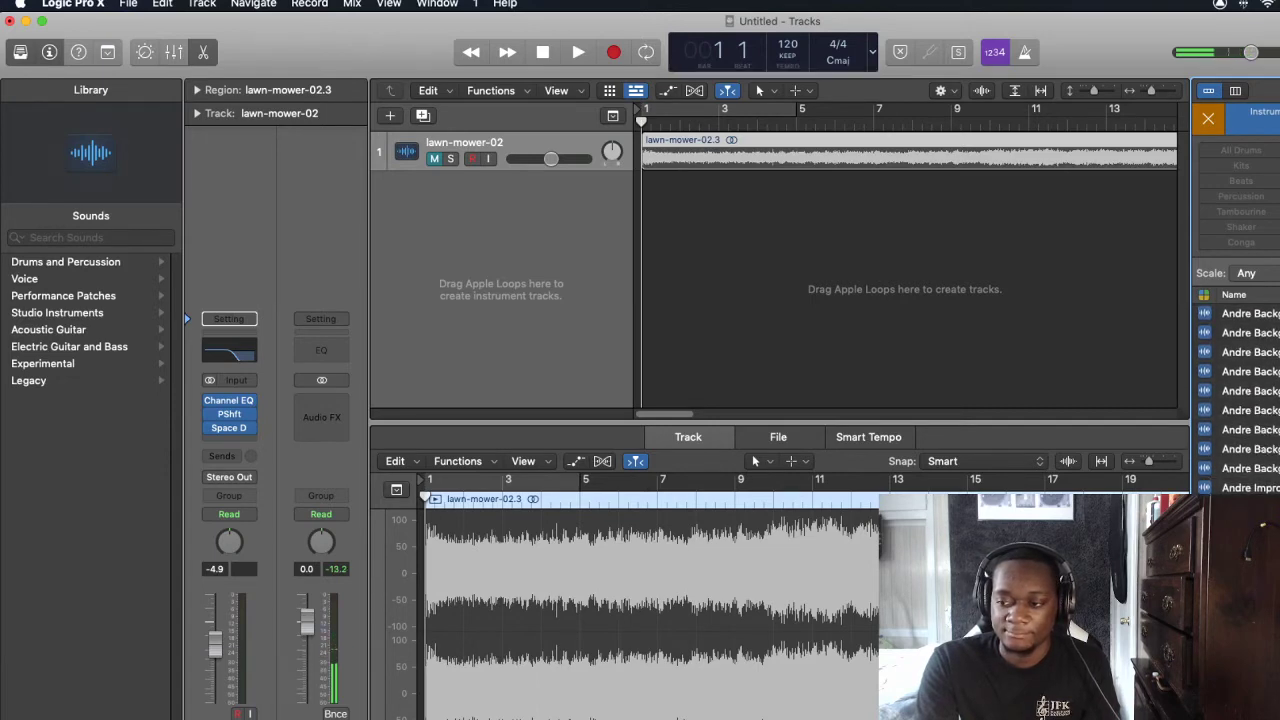
pyautogui.scroll(-5, 1240, 400)
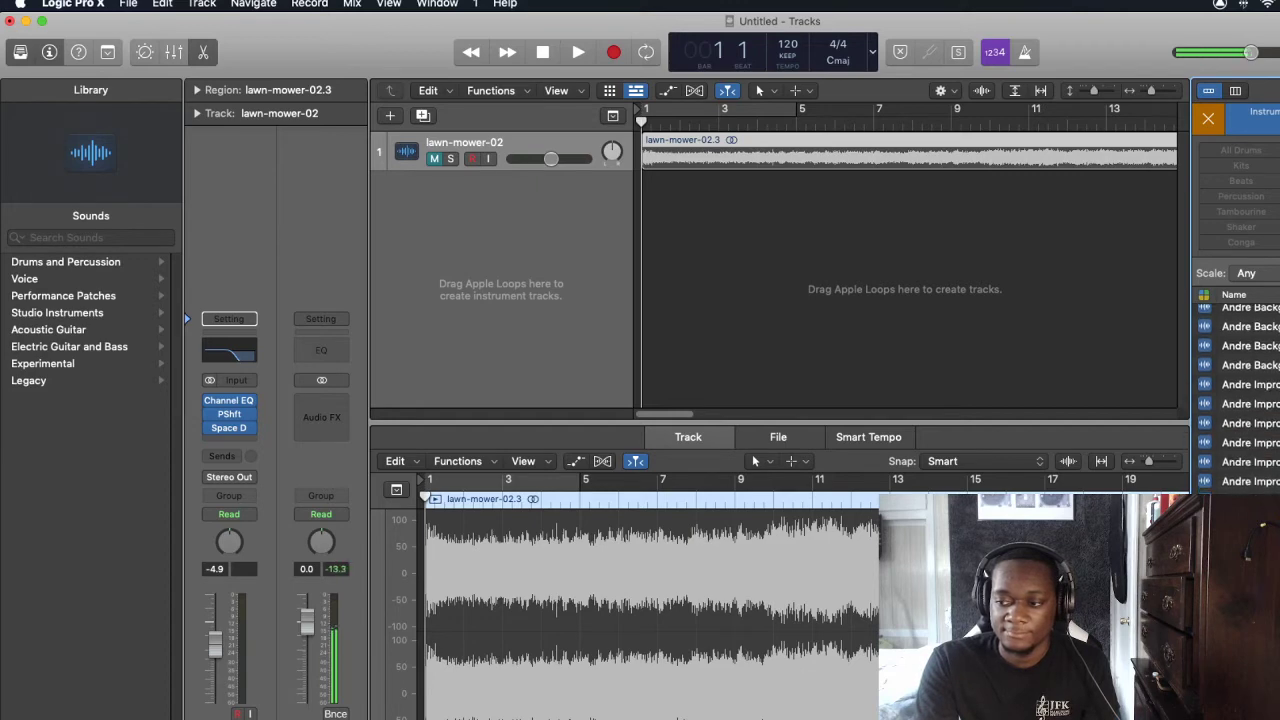
pyautogui.scroll(-5, 1238, 400)
pyautogui.scroll(-5, 1240, 400)
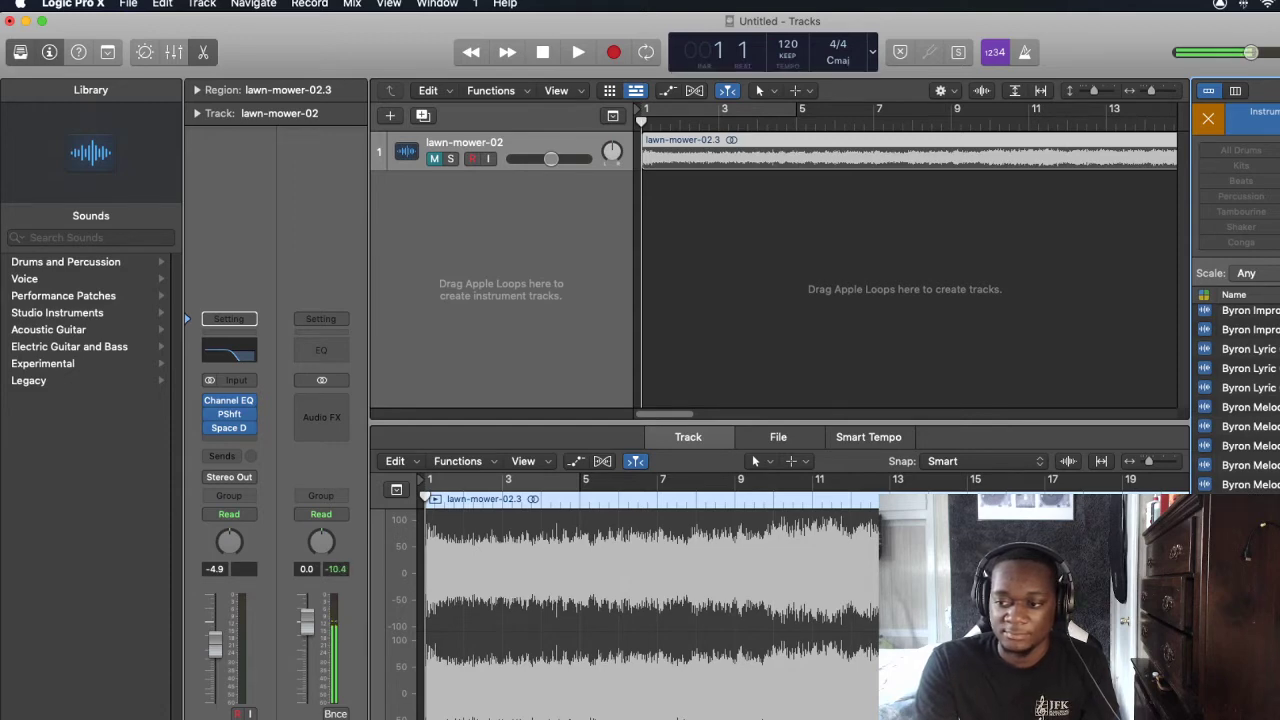
pyautogui.moveTo(1250, 426); pyautogui.dragTo(705, 320)
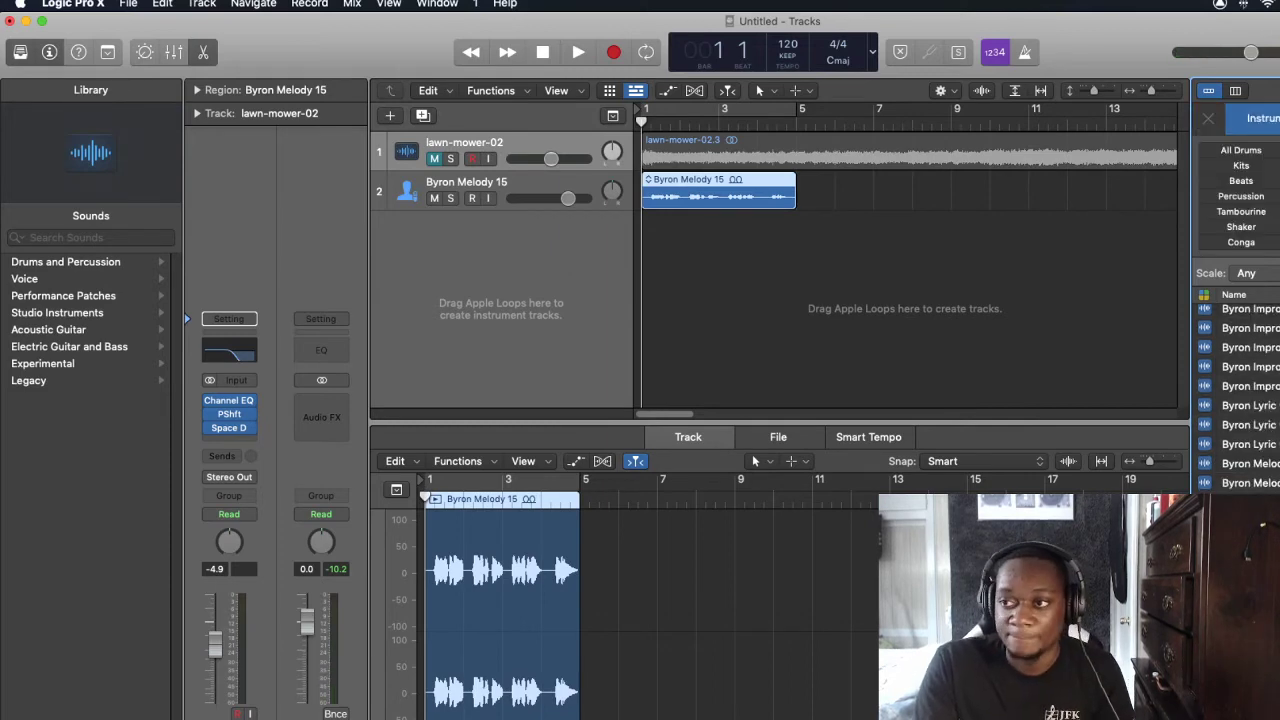
pyautogui.press('o')
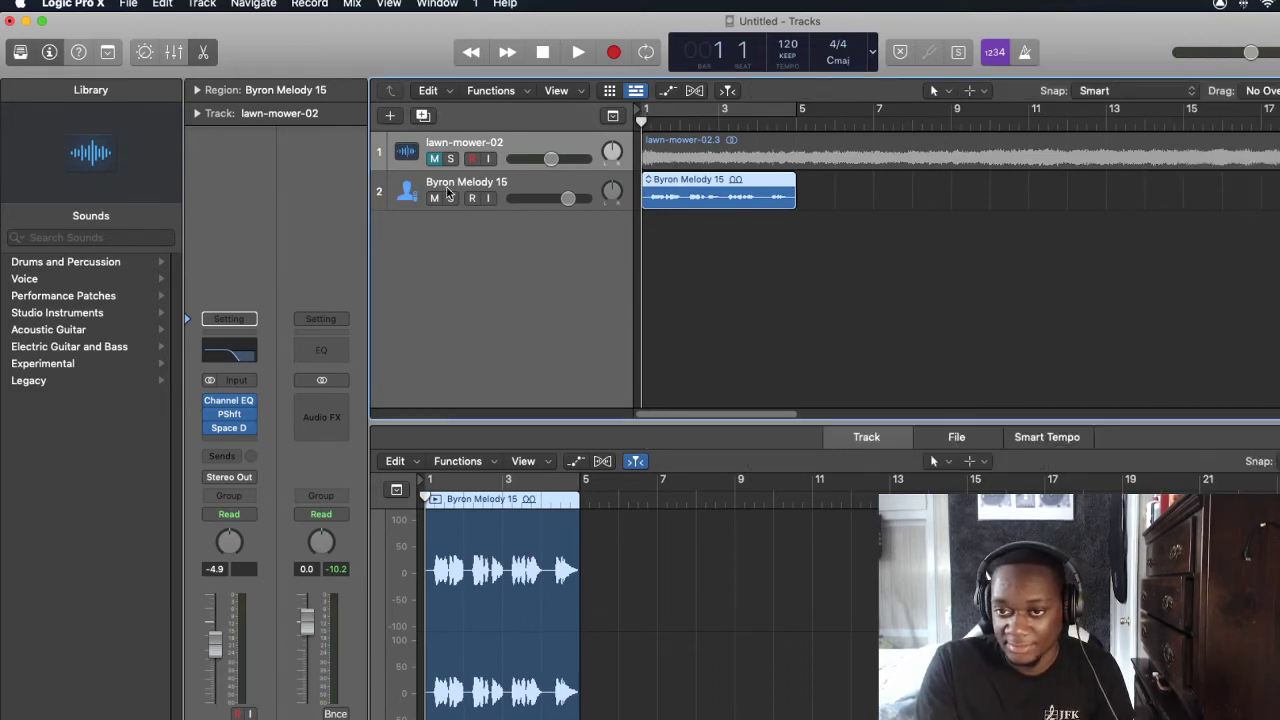
# Solo the Byron Melody 15 track and play it with cycling turned on over bars 1 to 5
pyautogui.click(448, 194)
pyautogui.click(452, 198)
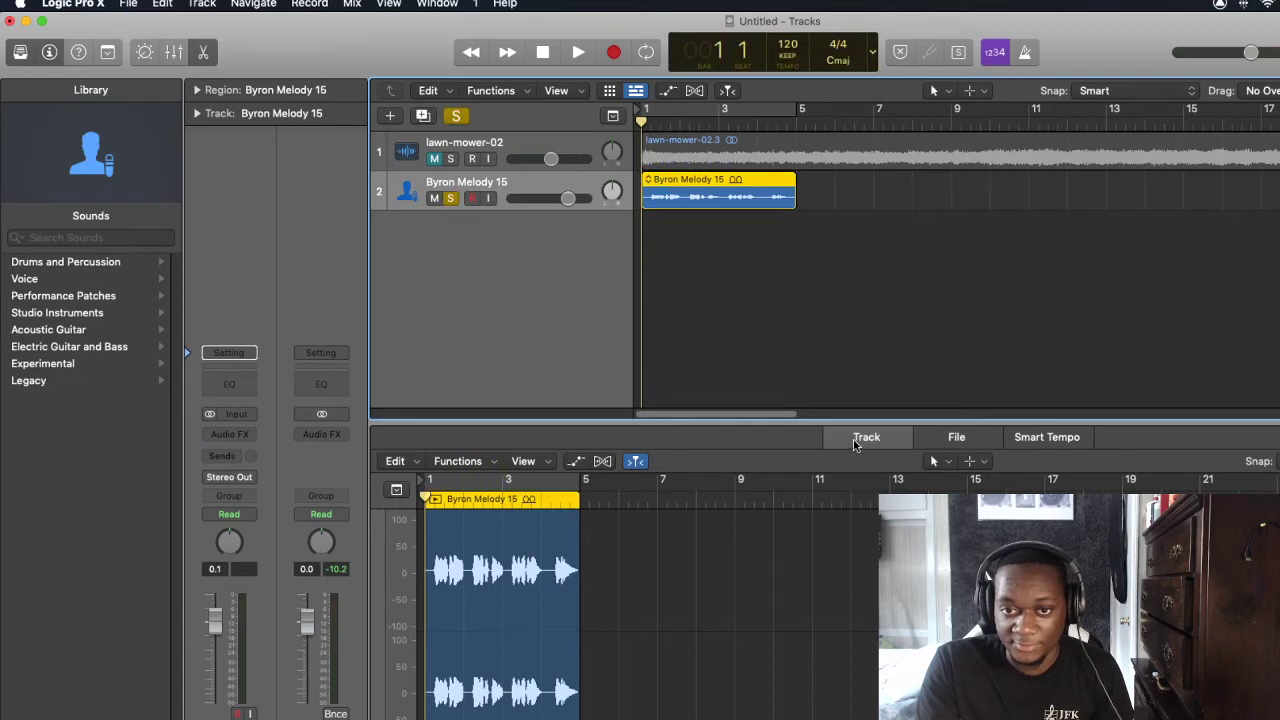
pyautogui.press('space')
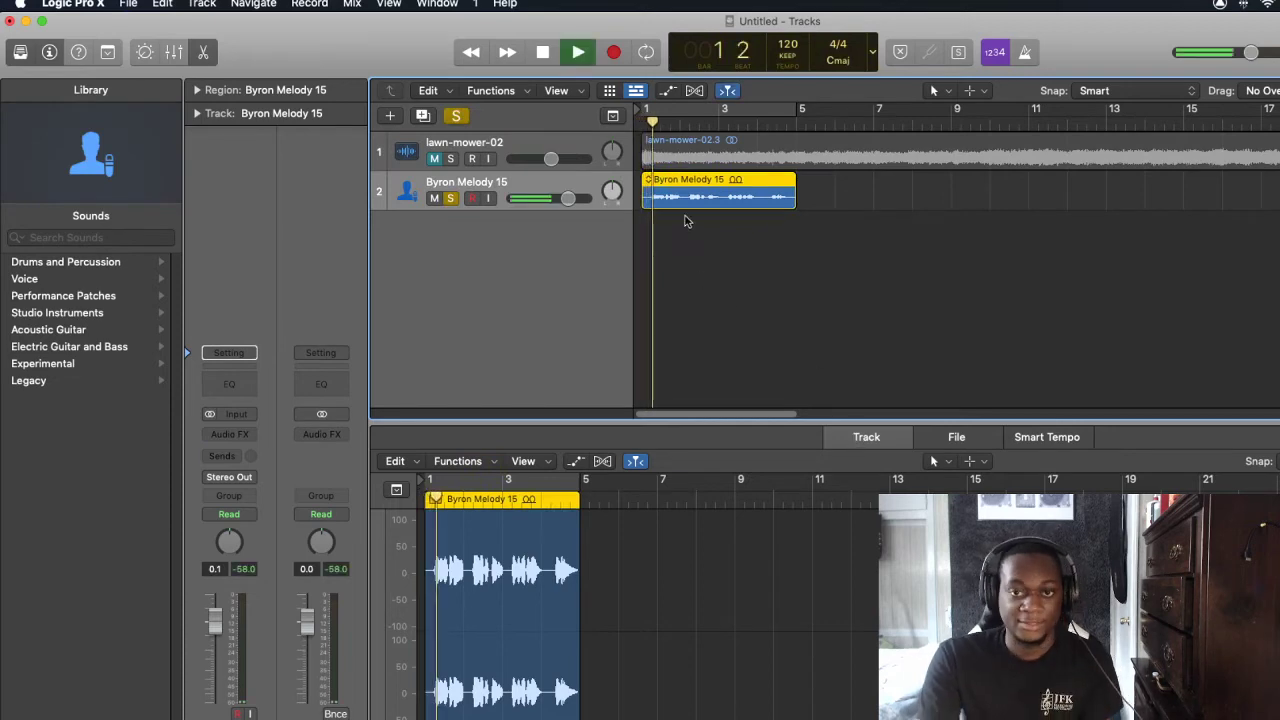
pyautogui.press('c')
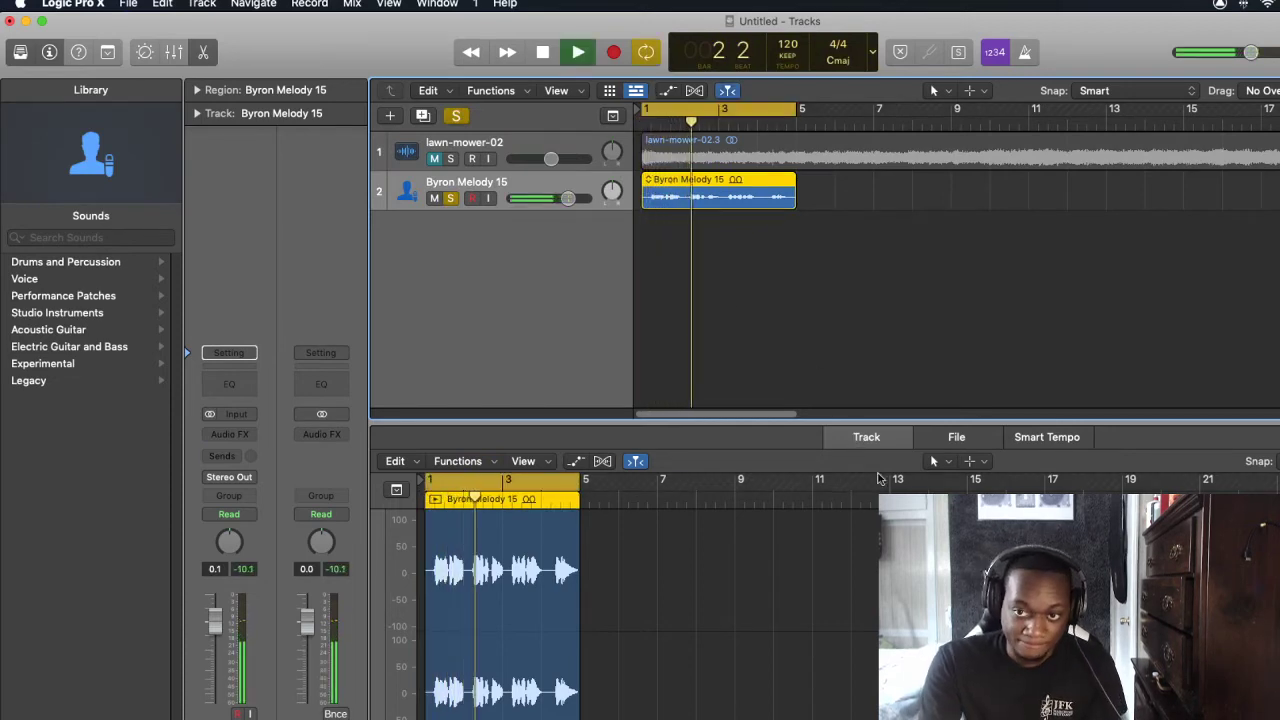
pyautogui.press('space')
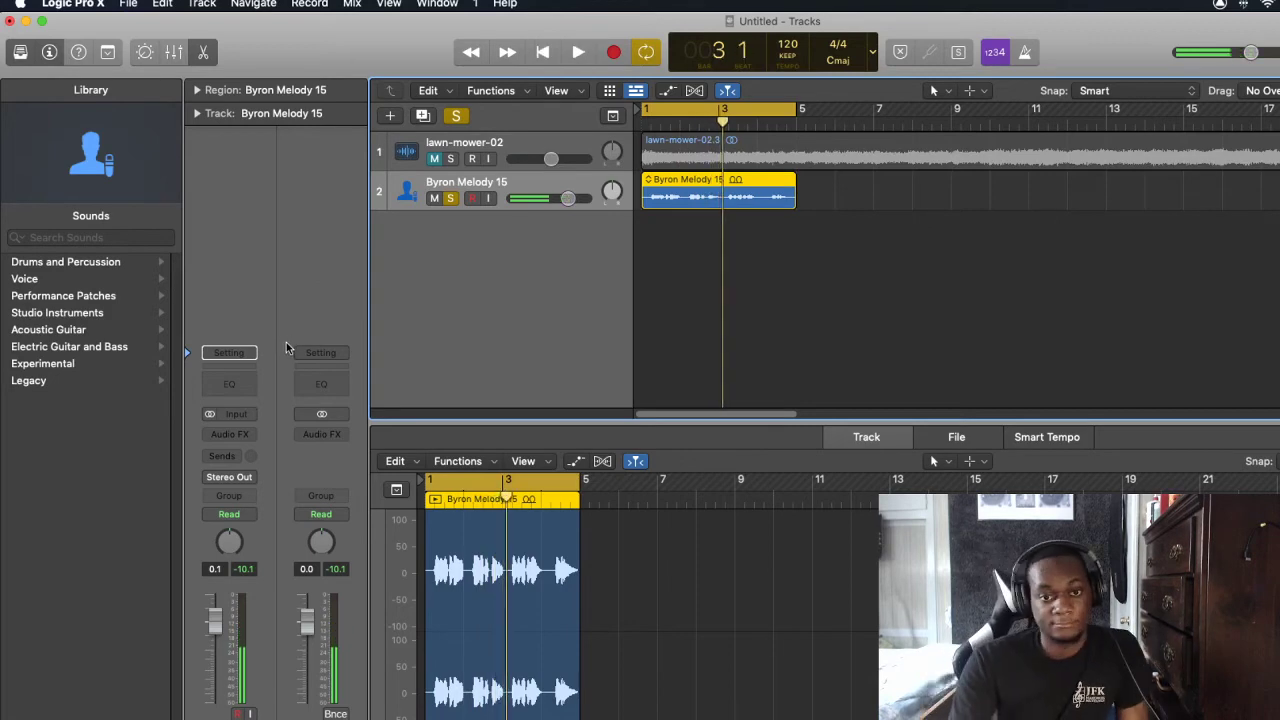
# Insert a Channel EQ on the Byron Melody 15 track, bypass it, and add a Space Designer reverb after it
pyautogui.click(246, 389)
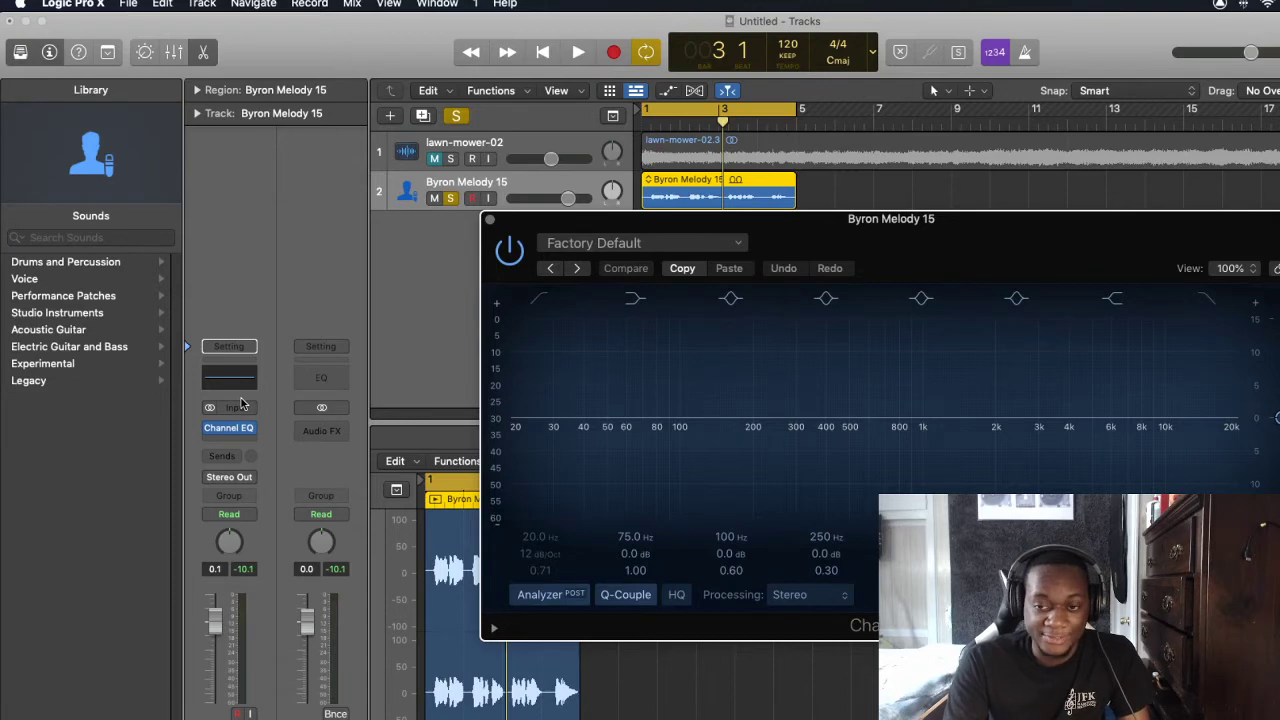
pyautogui.click(492, 221)
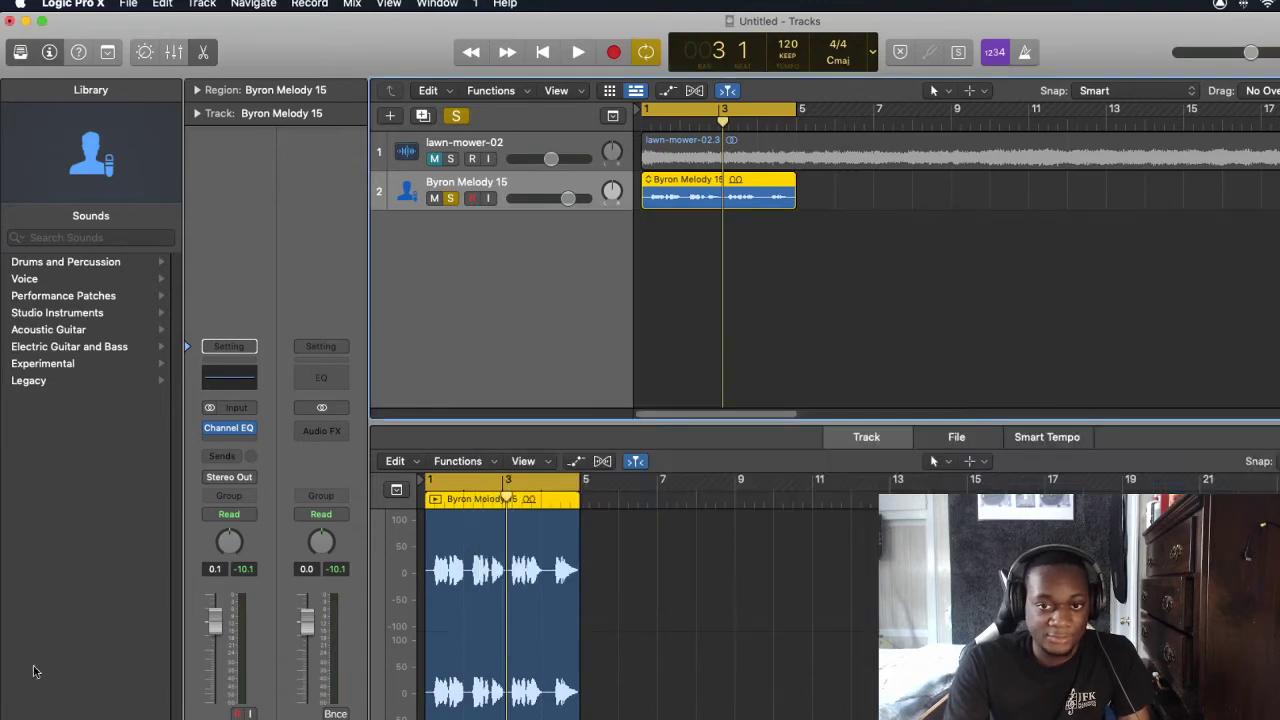
pyautogui.click(250, 441)
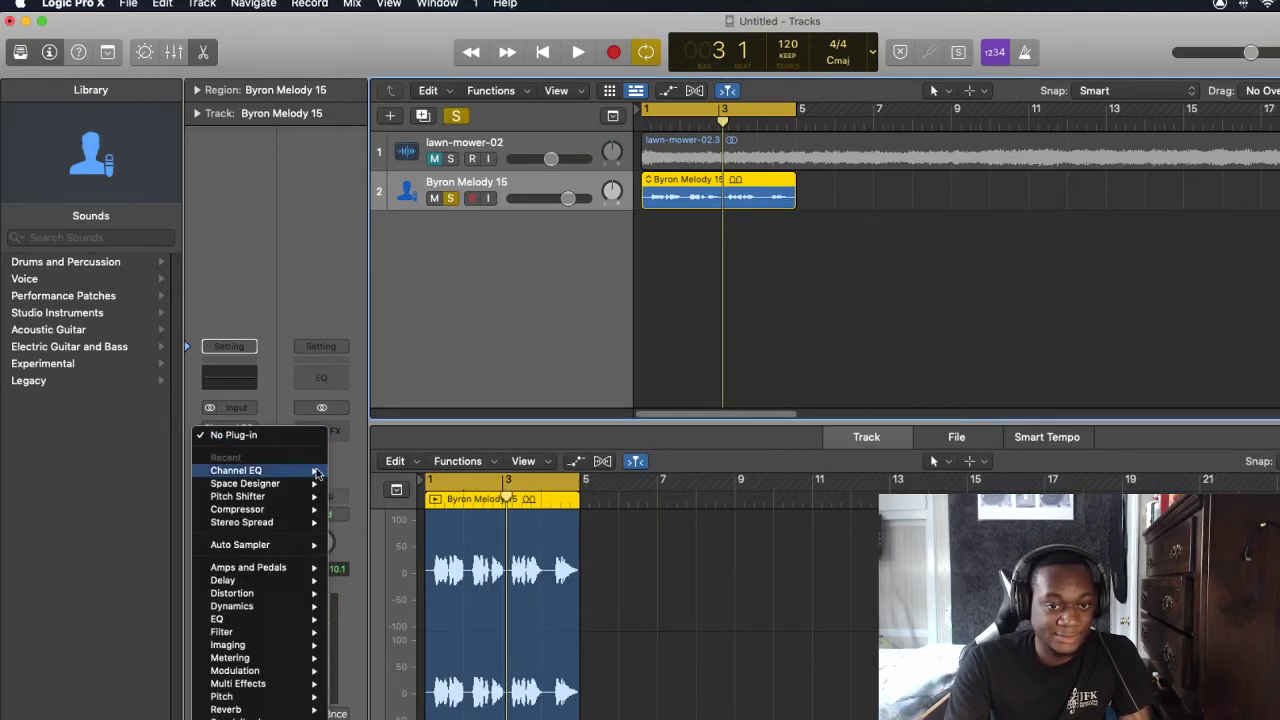
pyautogui.moveTo(300, 709)
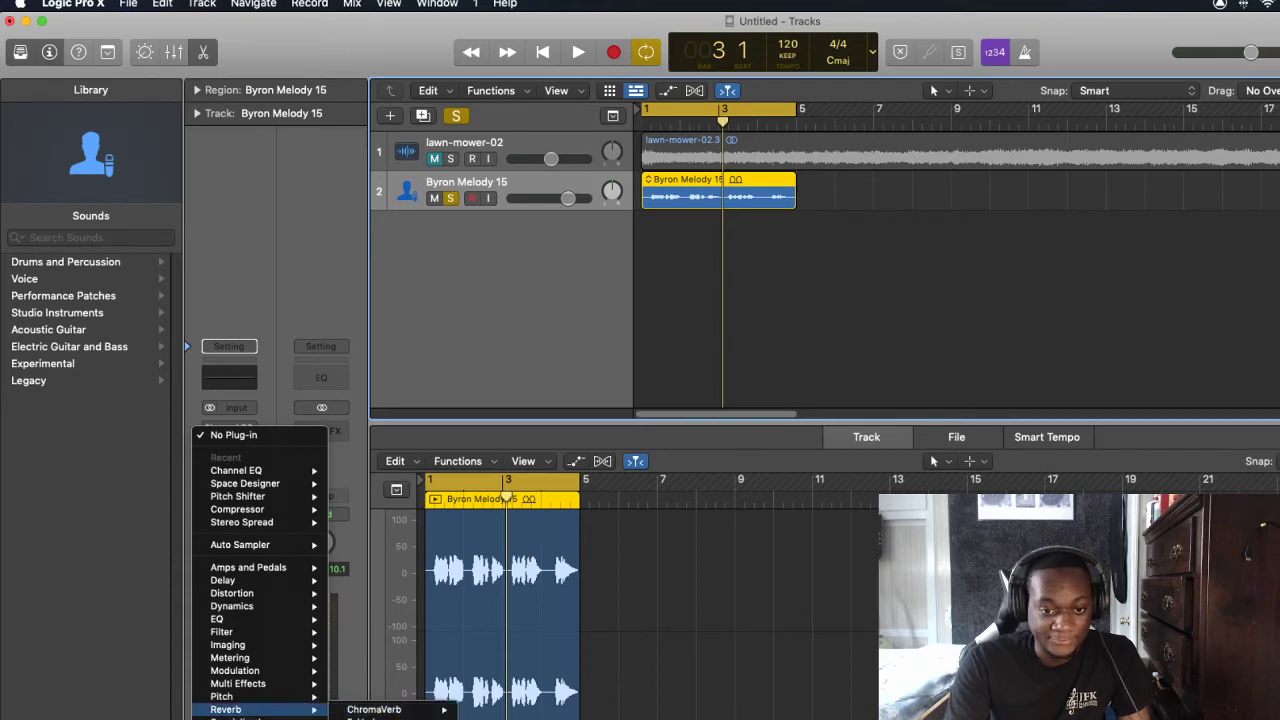
pyautogui.press('Escape')
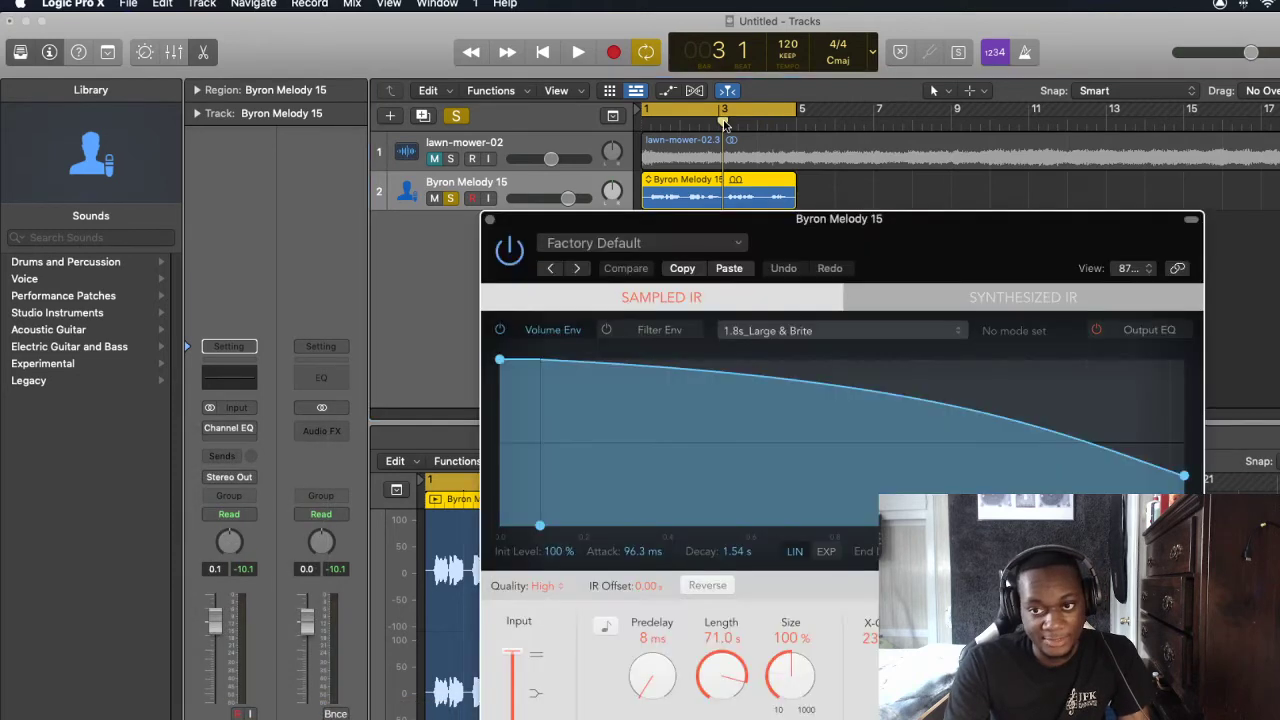
# Play the vocal loop from bar 1 through Space Designer, moving the reverb window clear of the track headers
pyautogui.click(670, 123)
pyautogui.press('space')
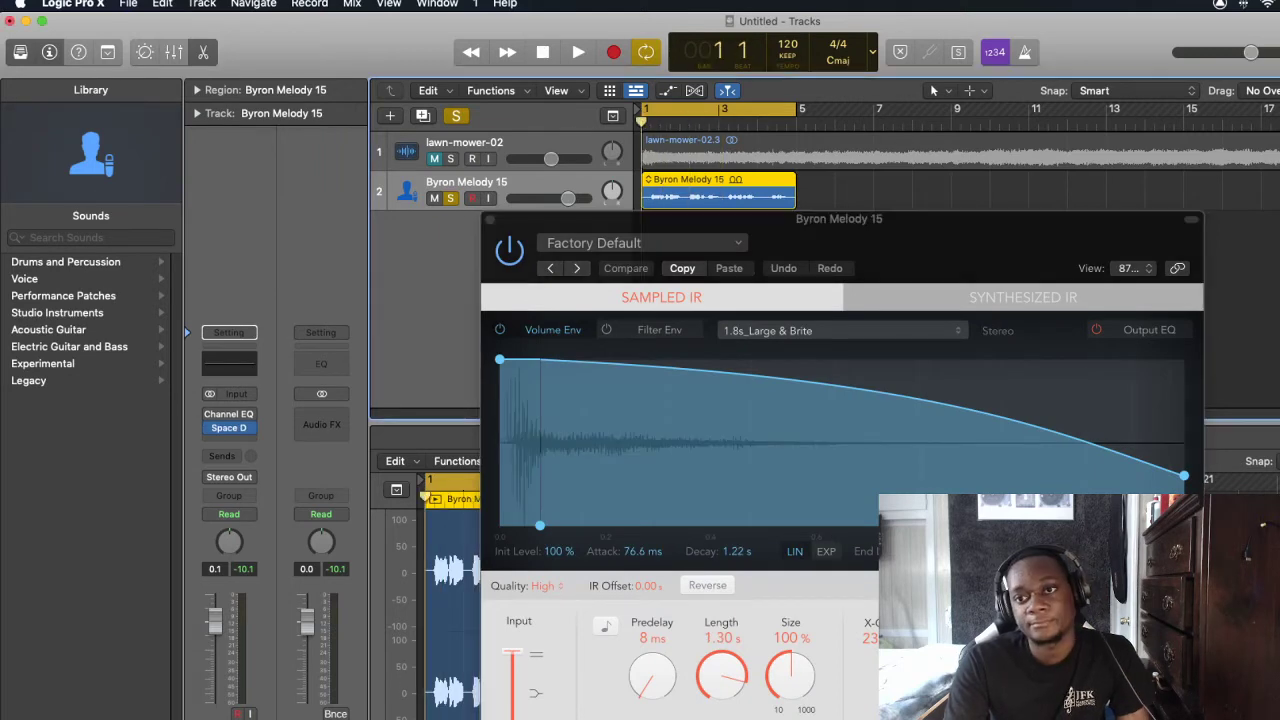
pyautogui.click(1163, 660)
pyautogui.moveTo(855, 247); pyautogui.dragTo(1060, 119)
pyautogui.press('space')
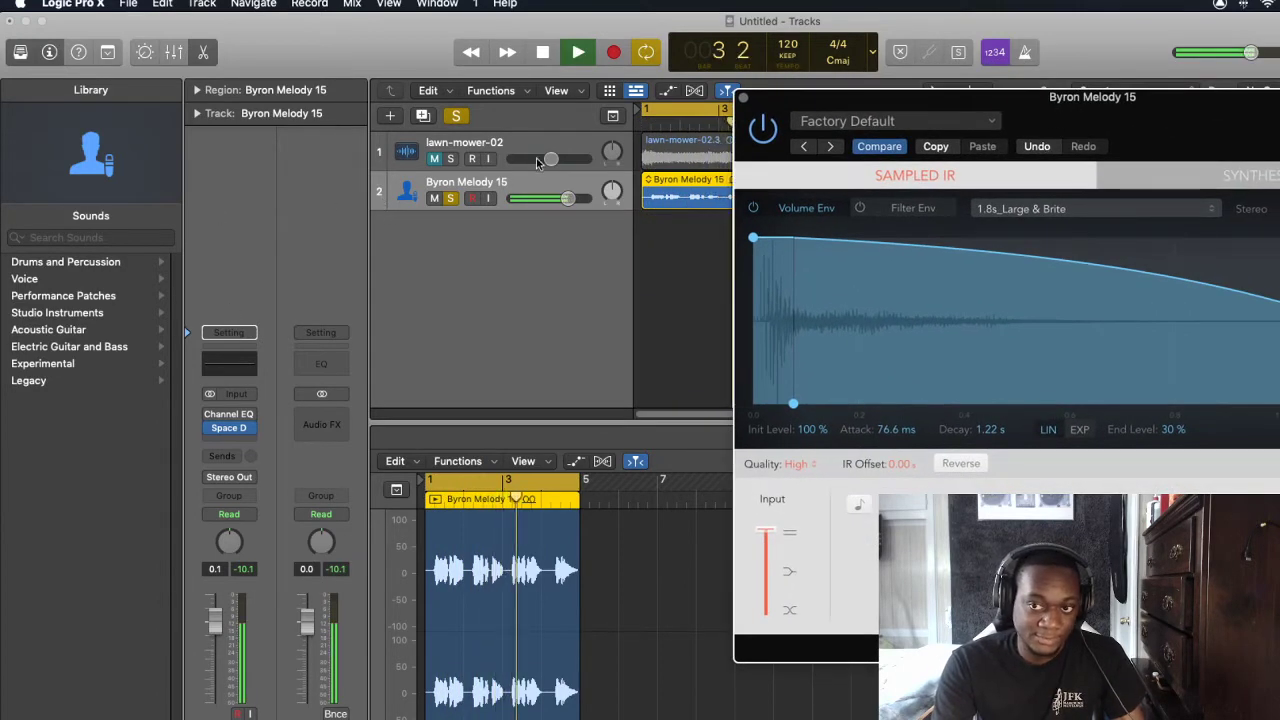
# During playback, set the Byron Melody 15 track's volume to -8.4 dB, -6.2 dB and finally -24.0 dB
pyautogui.moveTo(567, 198); pyautogui.dragTo(544, 198)
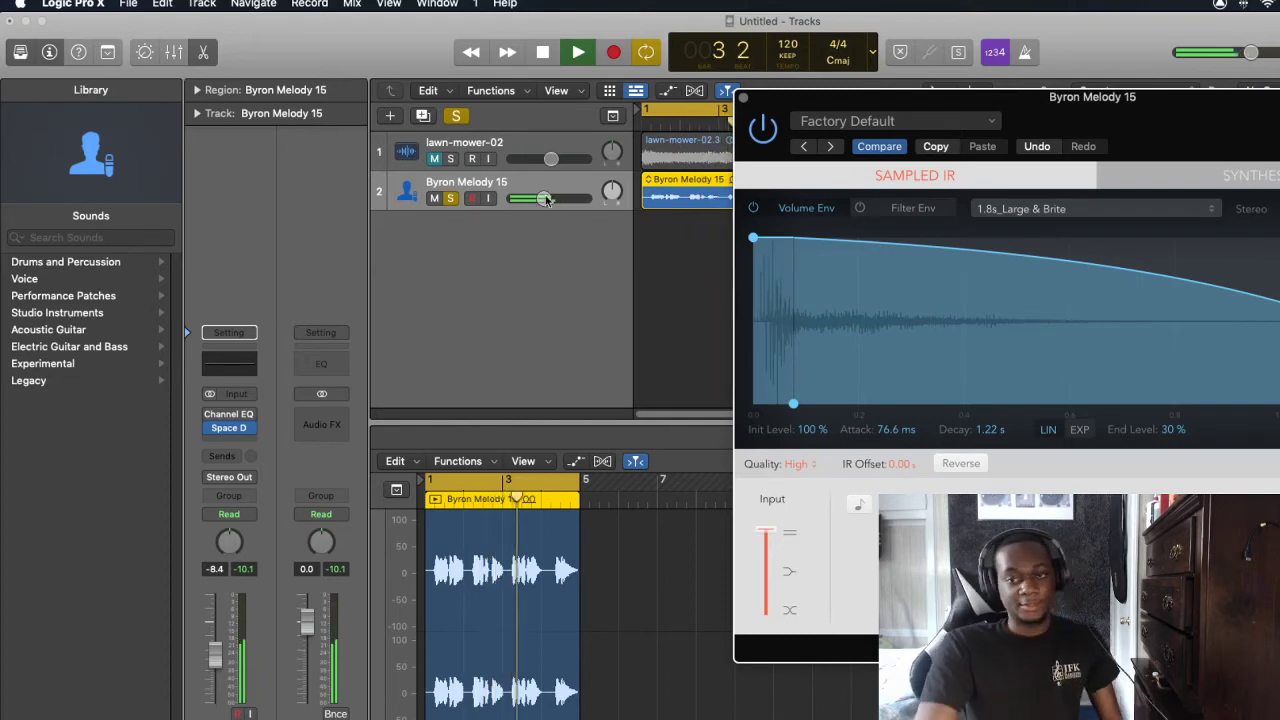
pyautogui.moveTo(541, 199); pyautogui.dragTo(548, 198)
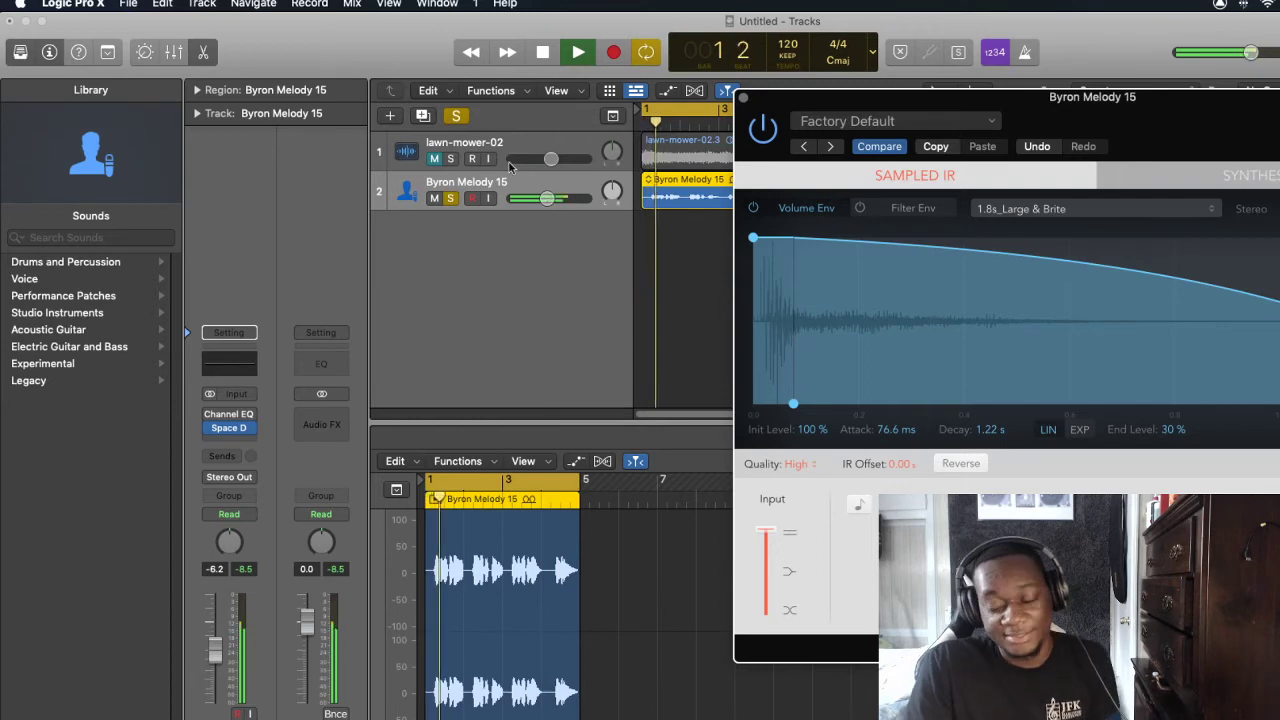
pyautogui.moveTo(547, 198); pyautogui.dragTo(522, 198)
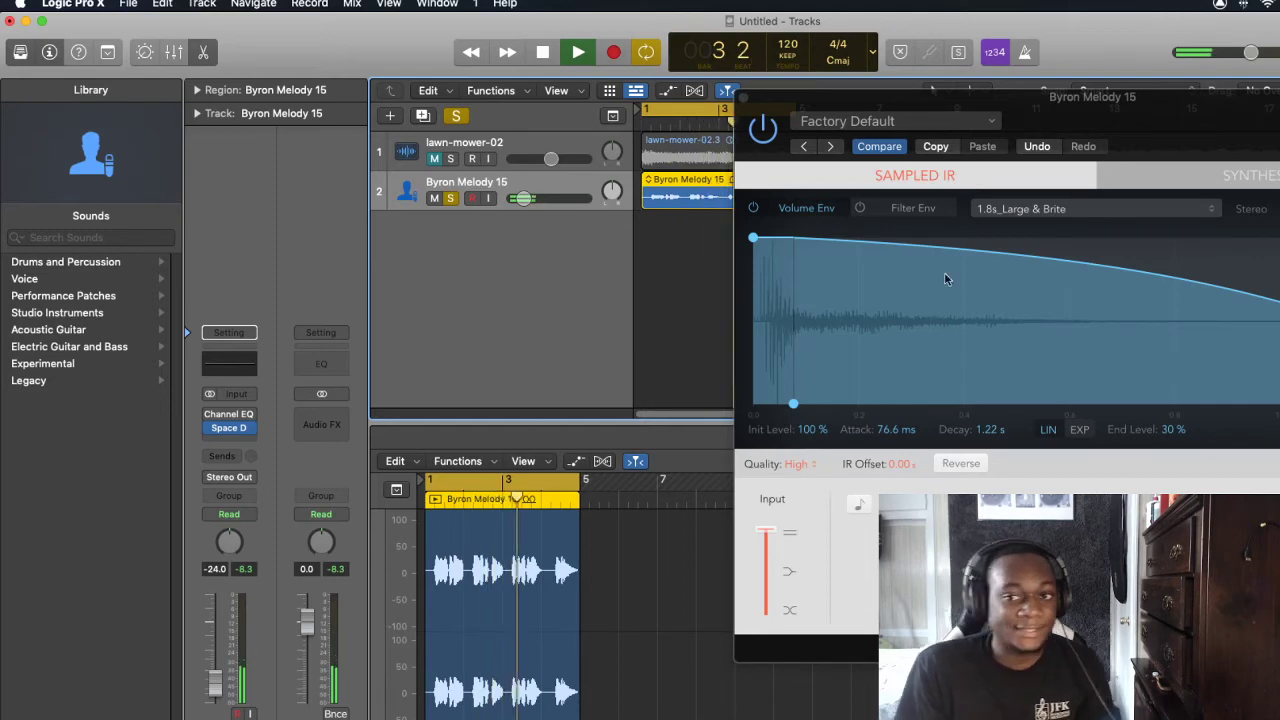
# Stop playback, close the Space Designer window, and delete the Byron Melody 15 region and its track
pyautogui.press('space')
pyautogui.click(741, 98)
pyautogui.press('Delete')
pyautogui.press('Delete')
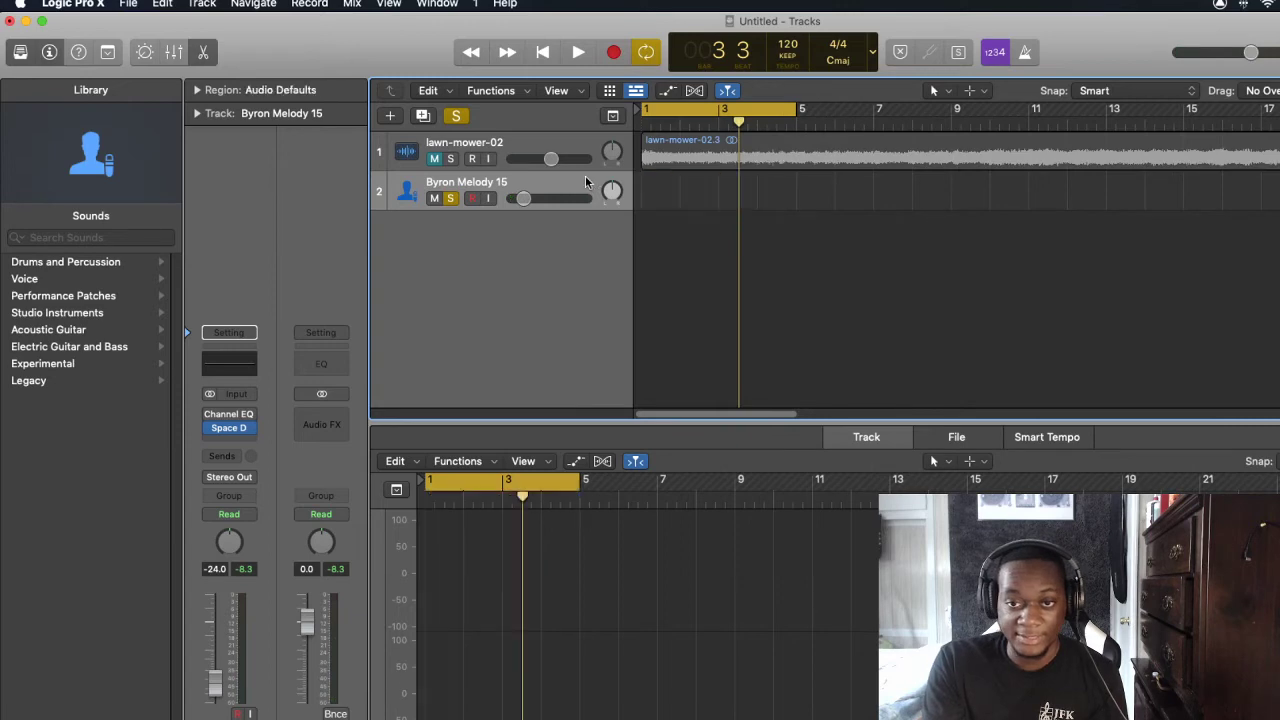
# Unmute the lawn-mower-02 track and play its region within the cycle range
pyautogui.click(435, 157)
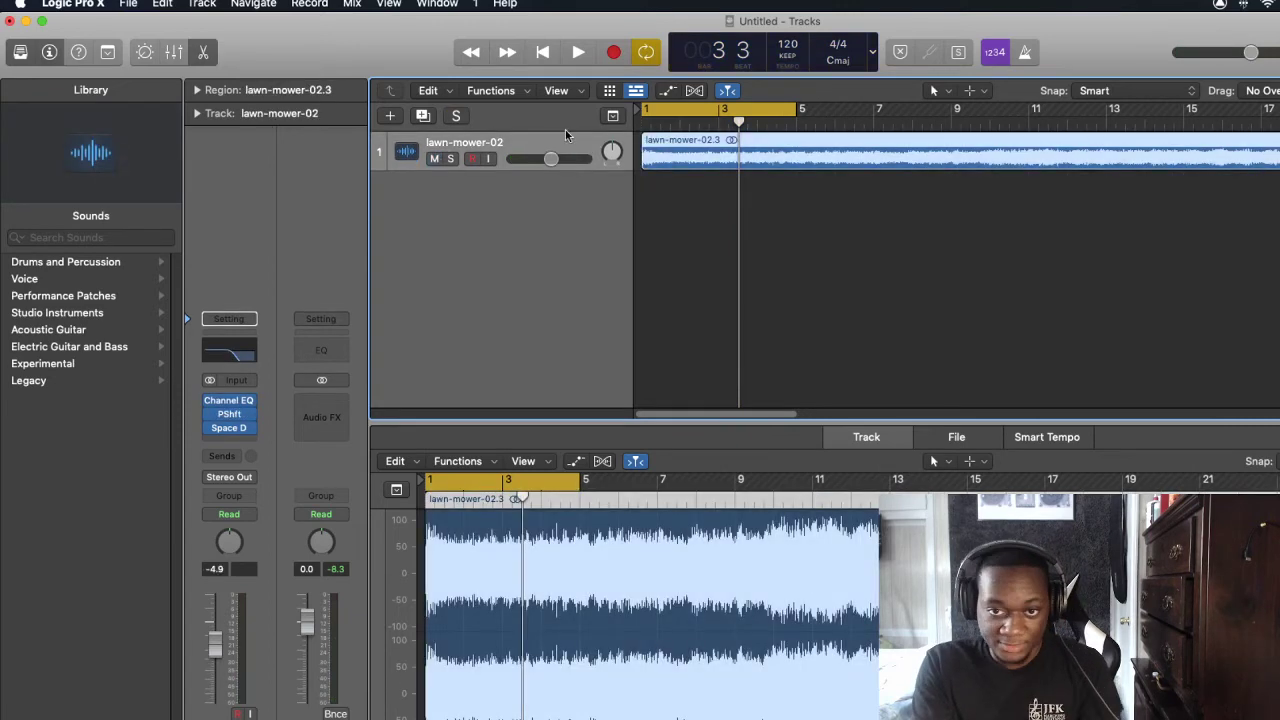
pyautogui.press('space')
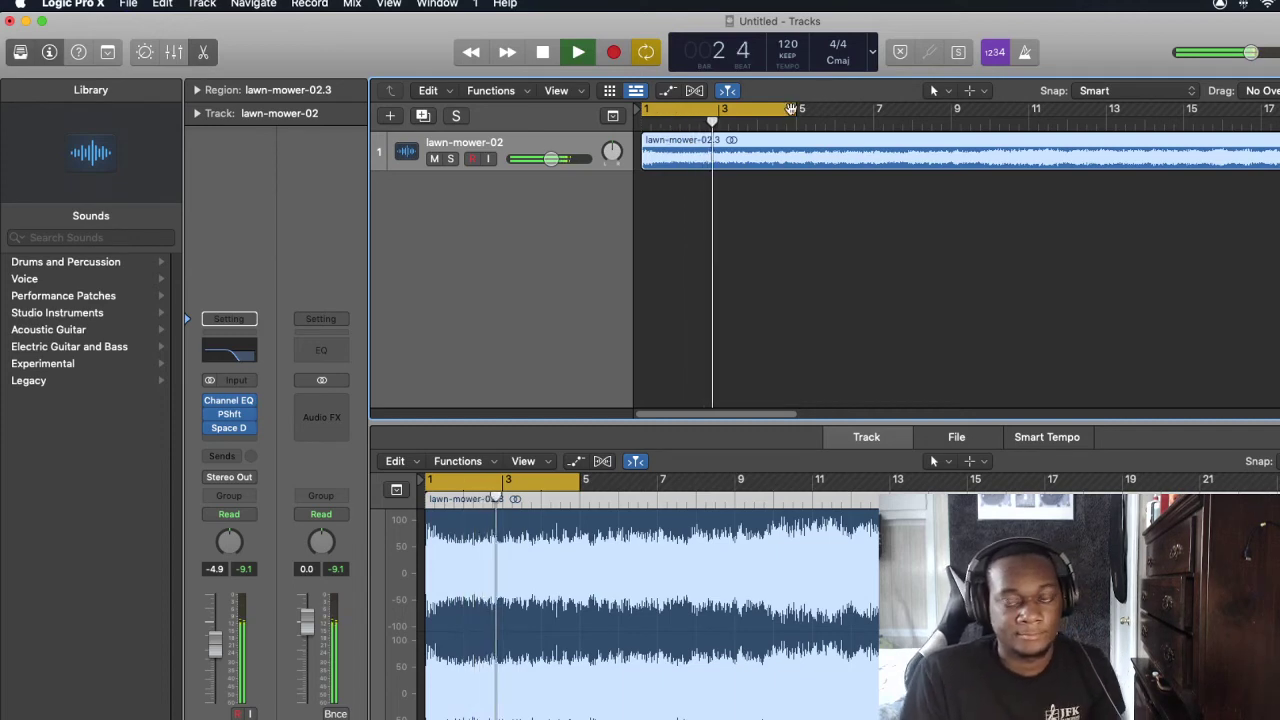
# Extend the cycle range to bar 68 so it covers the lawn-mower region, ending with playback stopped
pyautogui.moveTo(790, 108); pyautogui.dragTo(1176, 168)
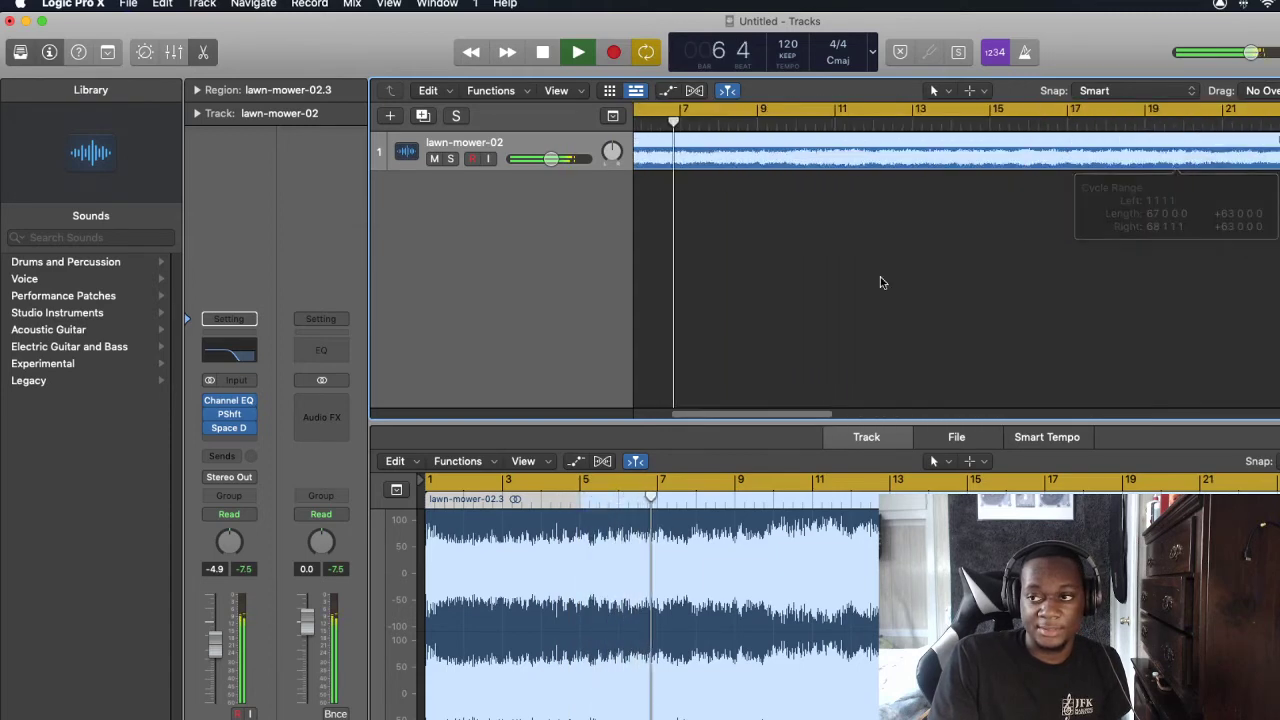
pyautogui.press('space')
# Retune the lawn-mower-02 track's Pitch Shifter to -4 semitones and -14 cents during playback, and close the plug-in window
pyautogui.moveTo(230, 428)
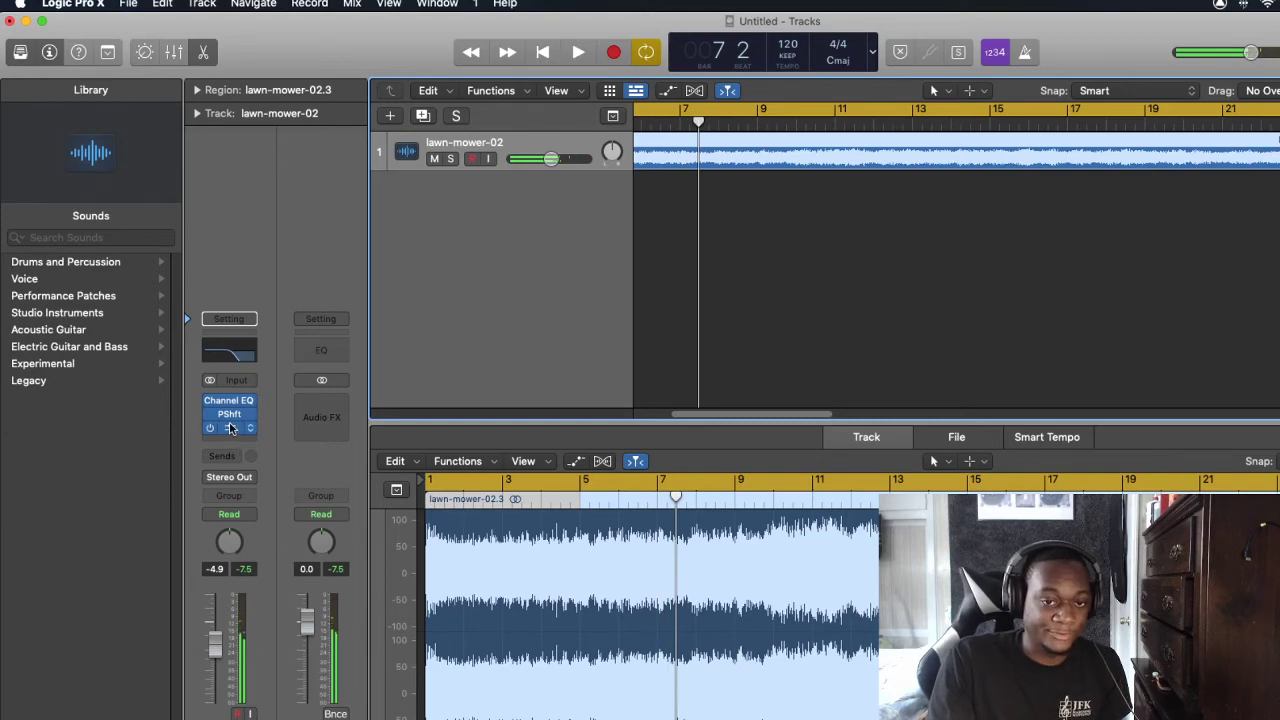
pyautogui.click(229, 413)
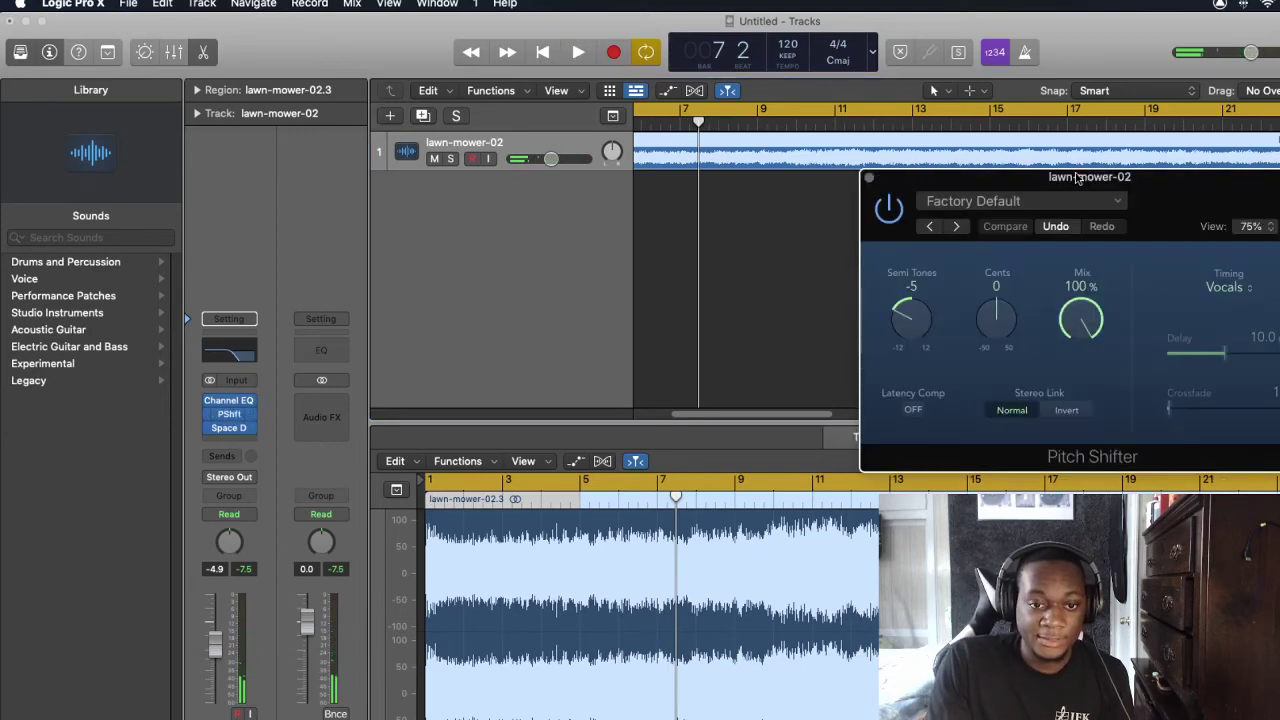
pyautogui.press('space')
pyautogui.click(918, 318)
pyautogui.moveTo(918, 318); pyautogui.dragTo(916, 309)
pyautogui.moveTo(998, 310); pyautogui.dragTo(991, 331)
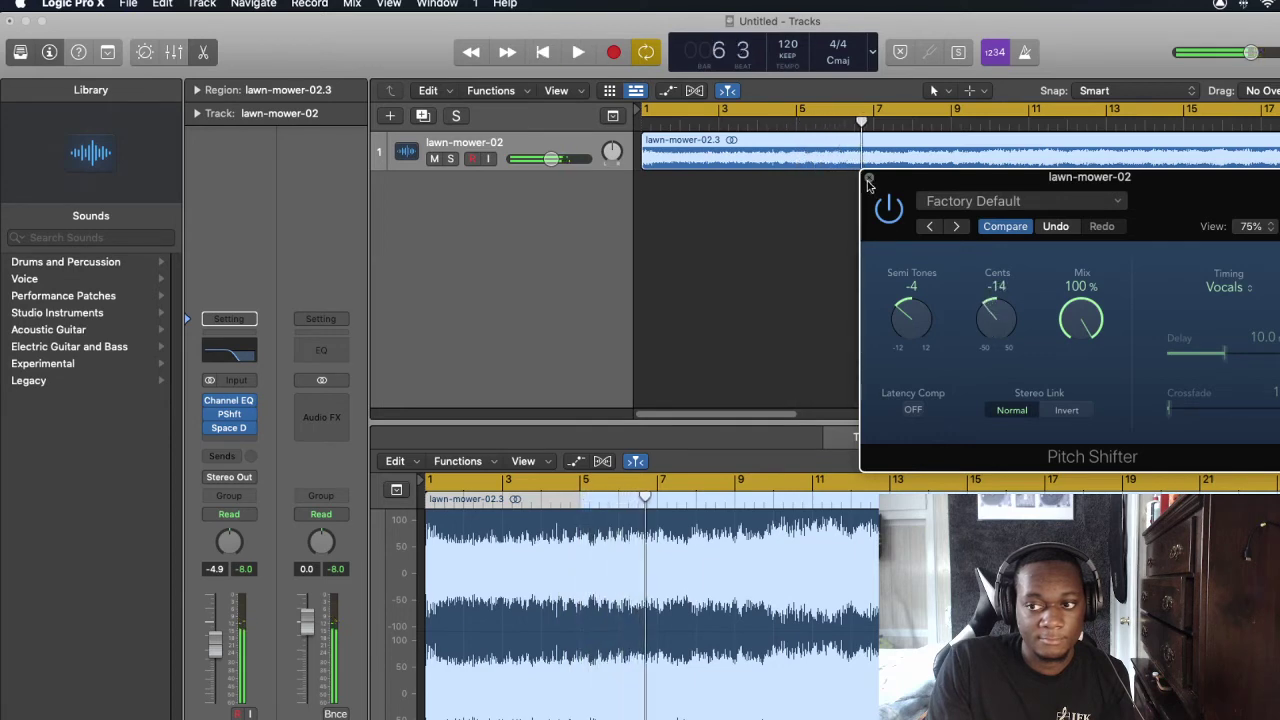
pyautogui.click(868, 179)
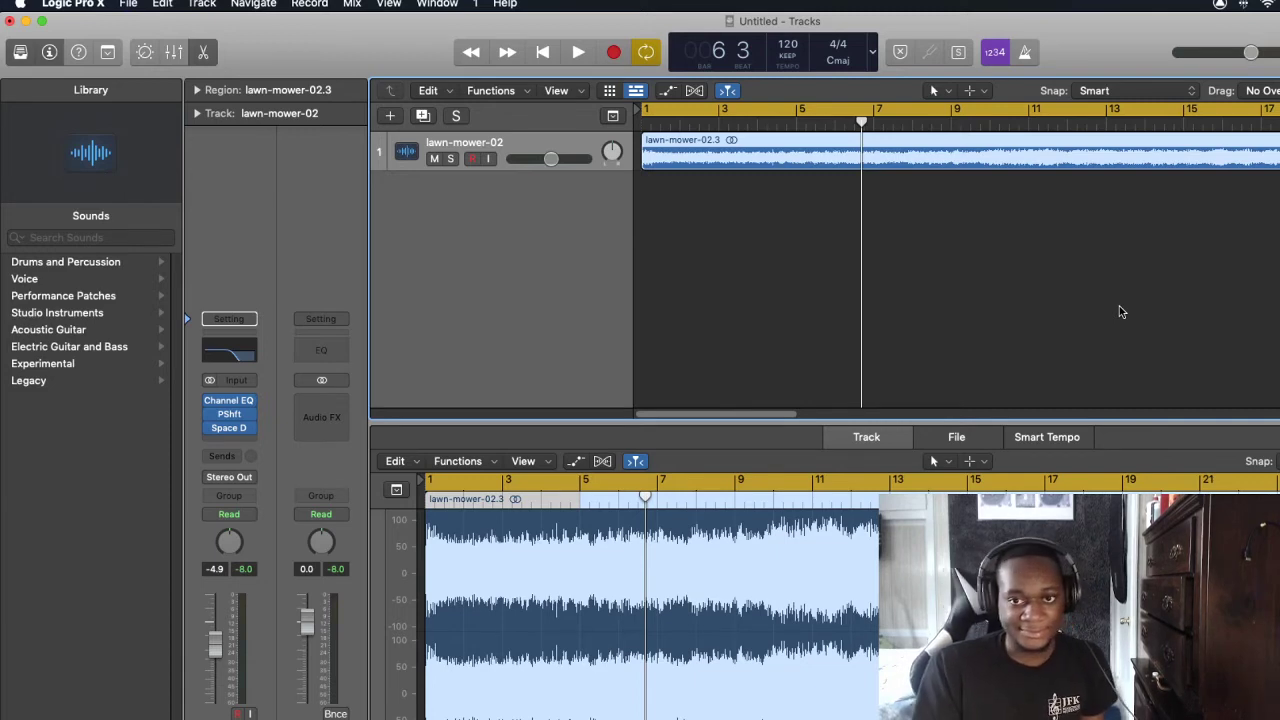
# Play the beginning of the lawn-mower region briefly, and return the playhead to bar 1
pyautogui.moveTo(862, 121); pyautogui.dragTo(777, 121)
pyautogui.press('space')
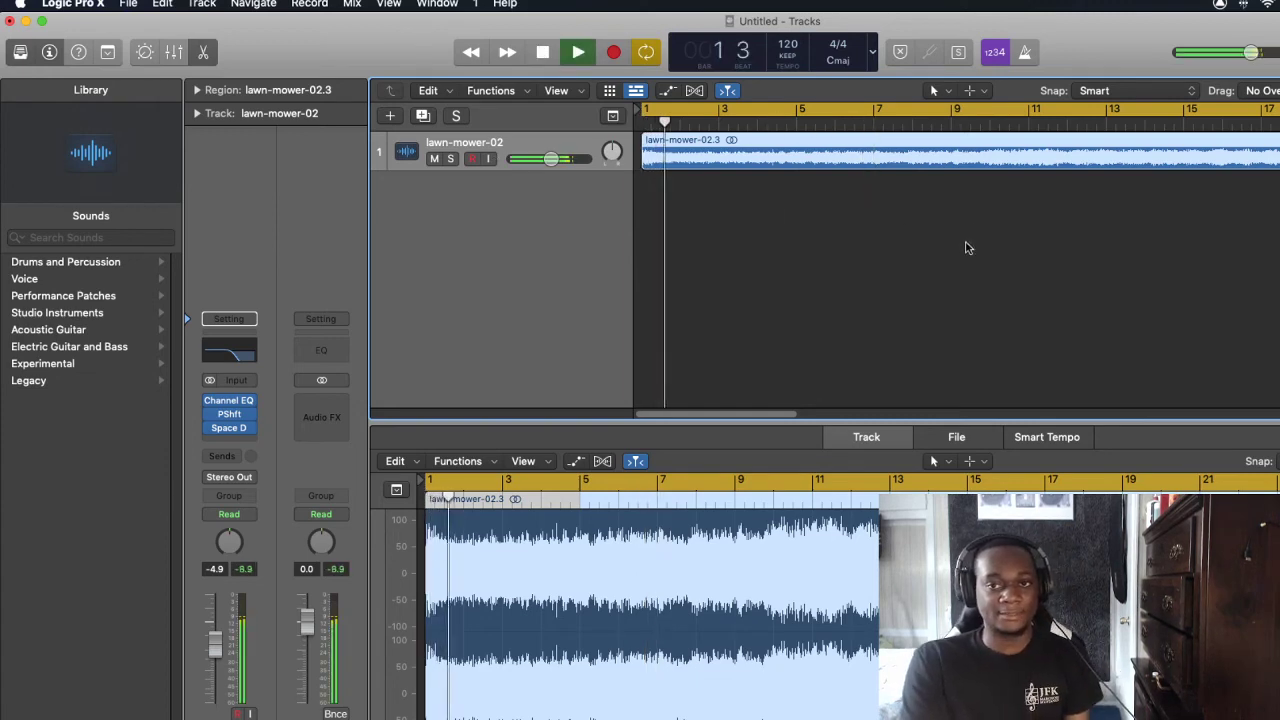
pyautogui.press('space')
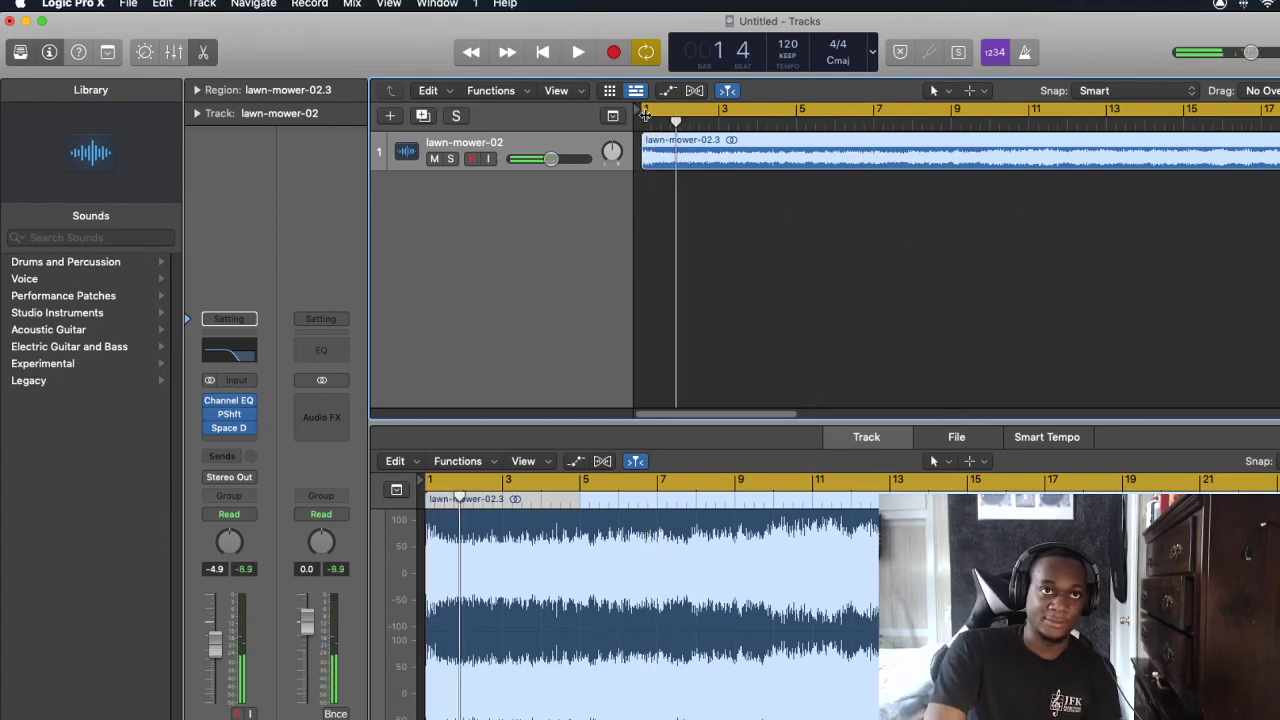
pyautogui.press('Return')
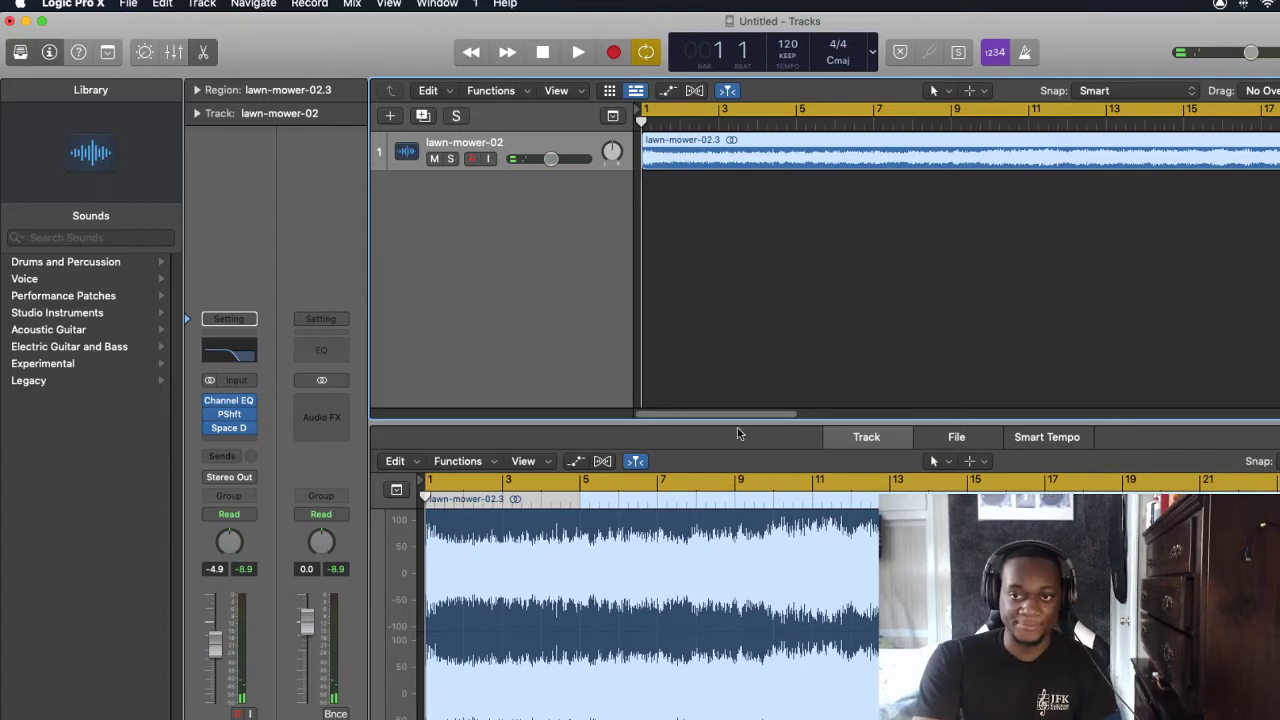
pyautogui.moveTo(725, 414)
pyautogui.mouseDown()
pyautogui.moveTo(1103, 416)
pyautogui.moveTo(722, 416)
pyautogui.mouseUp()
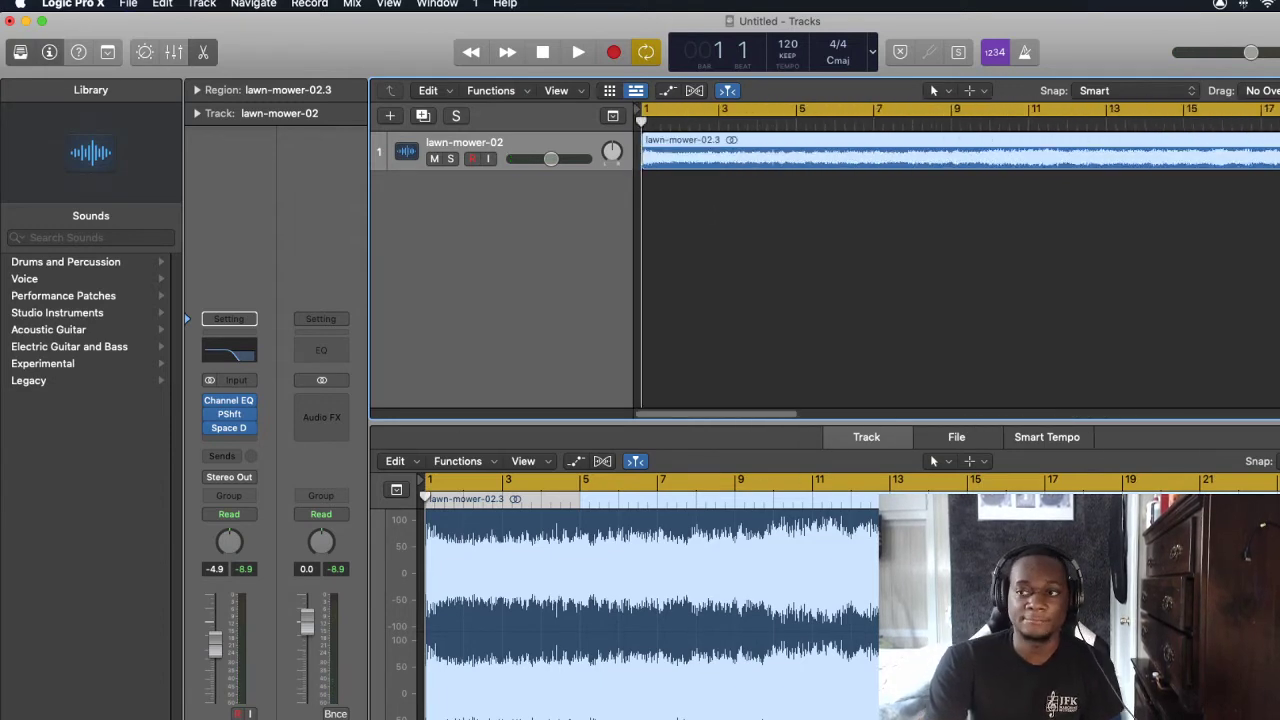
# Set up an offline project bounce to PCM (24-bit, 48000 Wave) and MP3, covering bars 1 to 68, and accept the settings
pyautogui.click(76, 4)
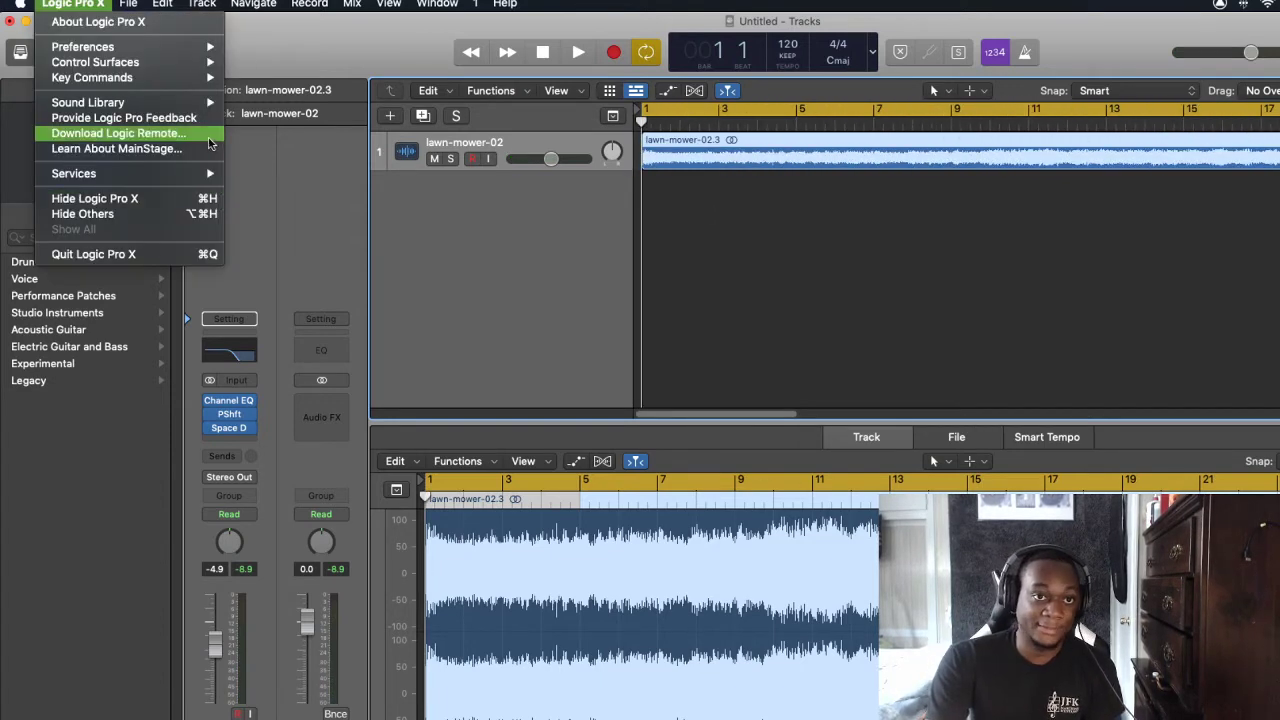
pyautogui.moveTo(120, 5)
pyautogui.moveTo(162, 4)
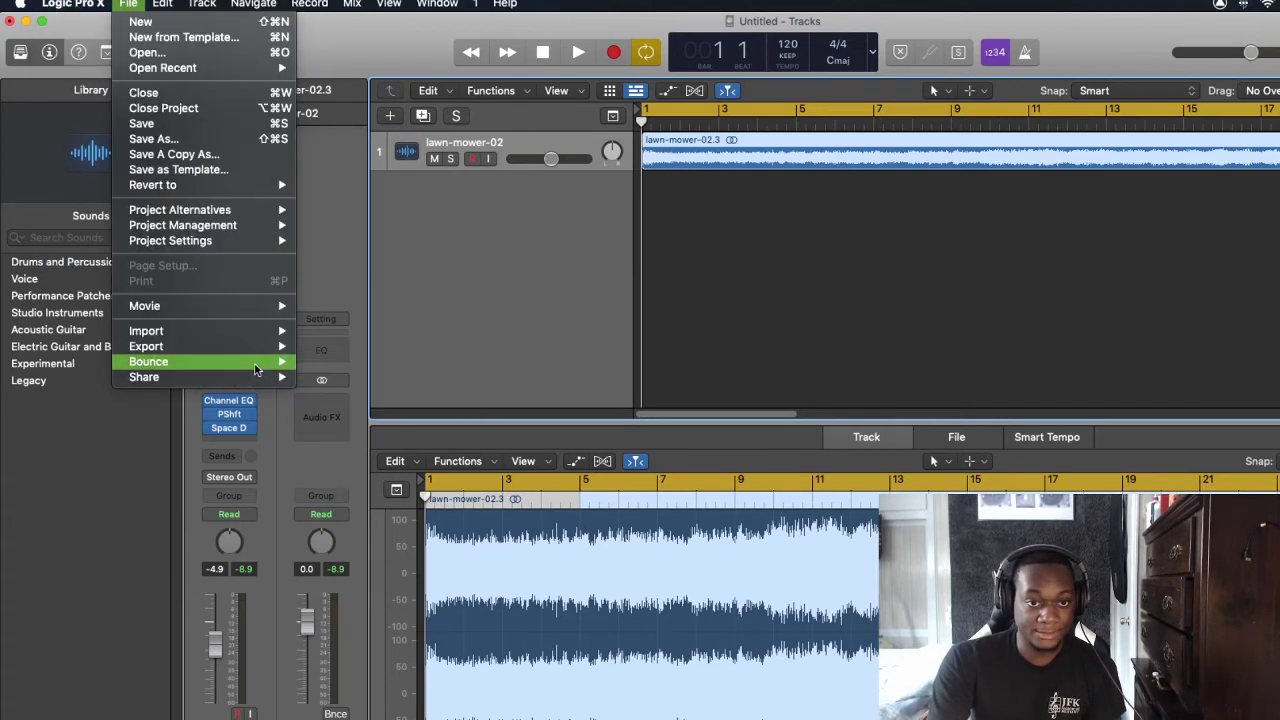
pyautogui.moveTo(255, 363)
pyautogui.click(357, 418)
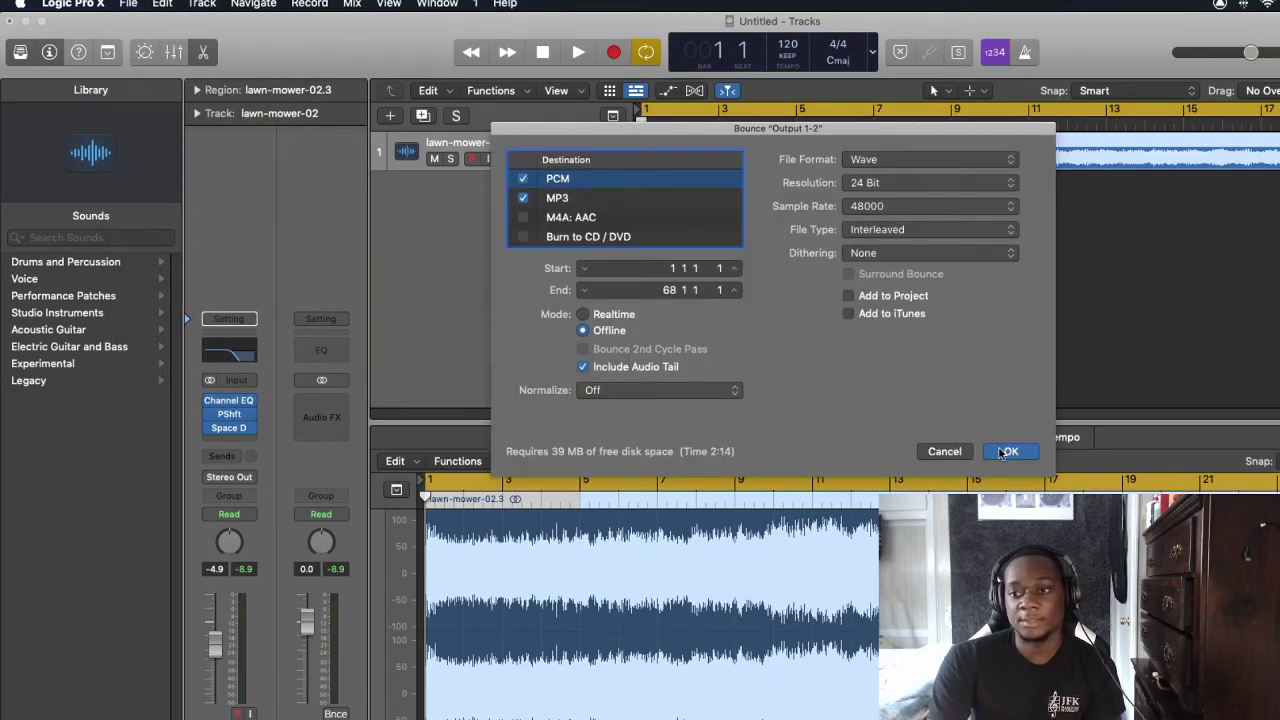
pyautogui.click(576, 205)
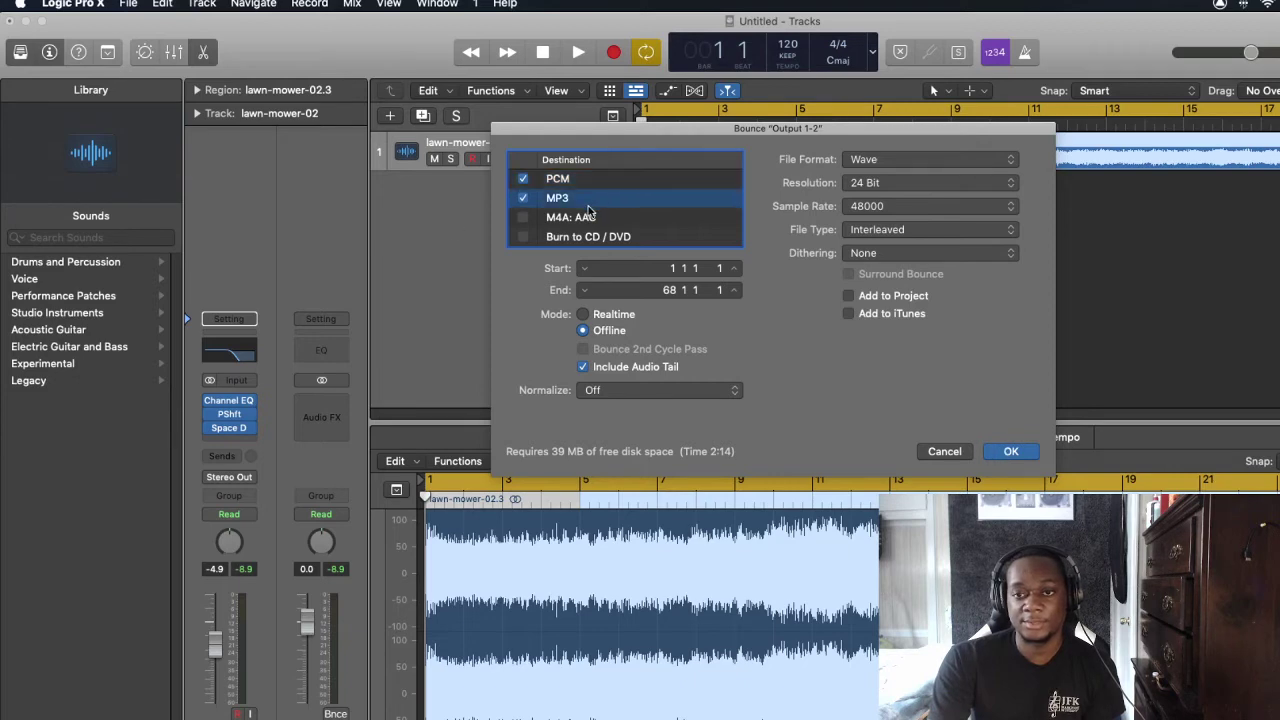
pyautogui.click(1005, 452)
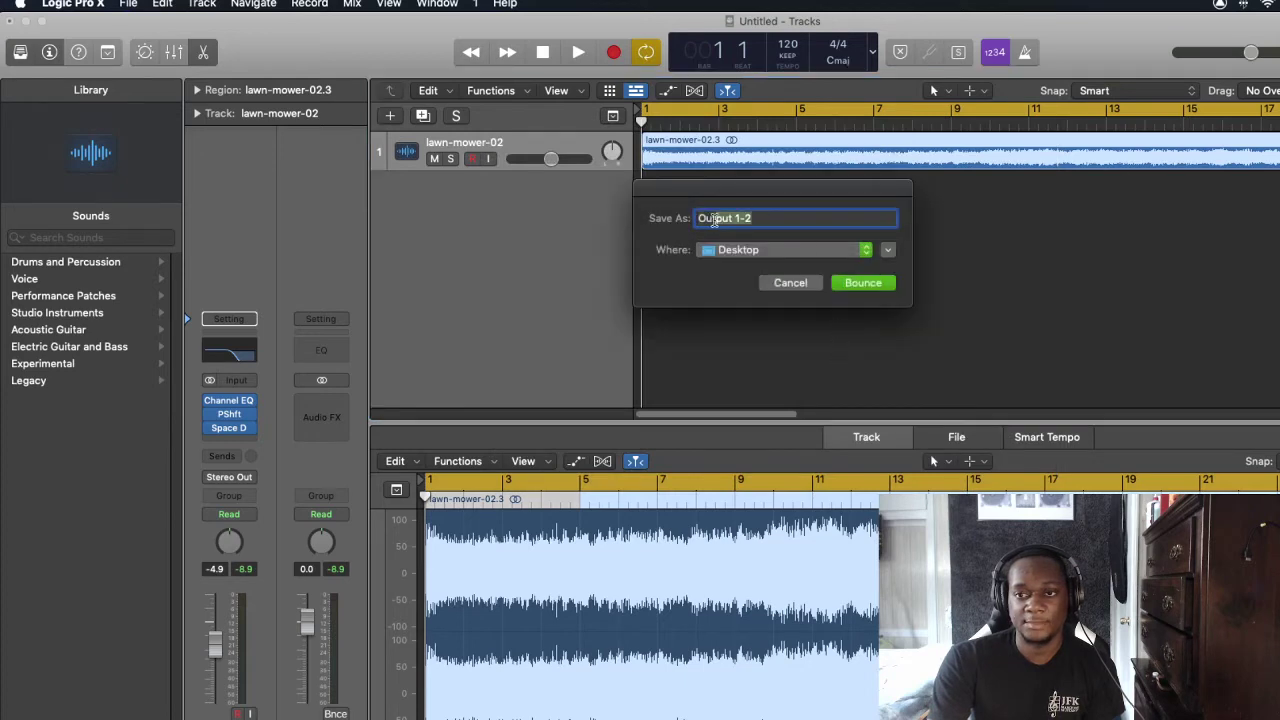
# Name the bounce "Plane Pro - Lawn" and bounce it to the Desktop
pyautogui.write('Plane')
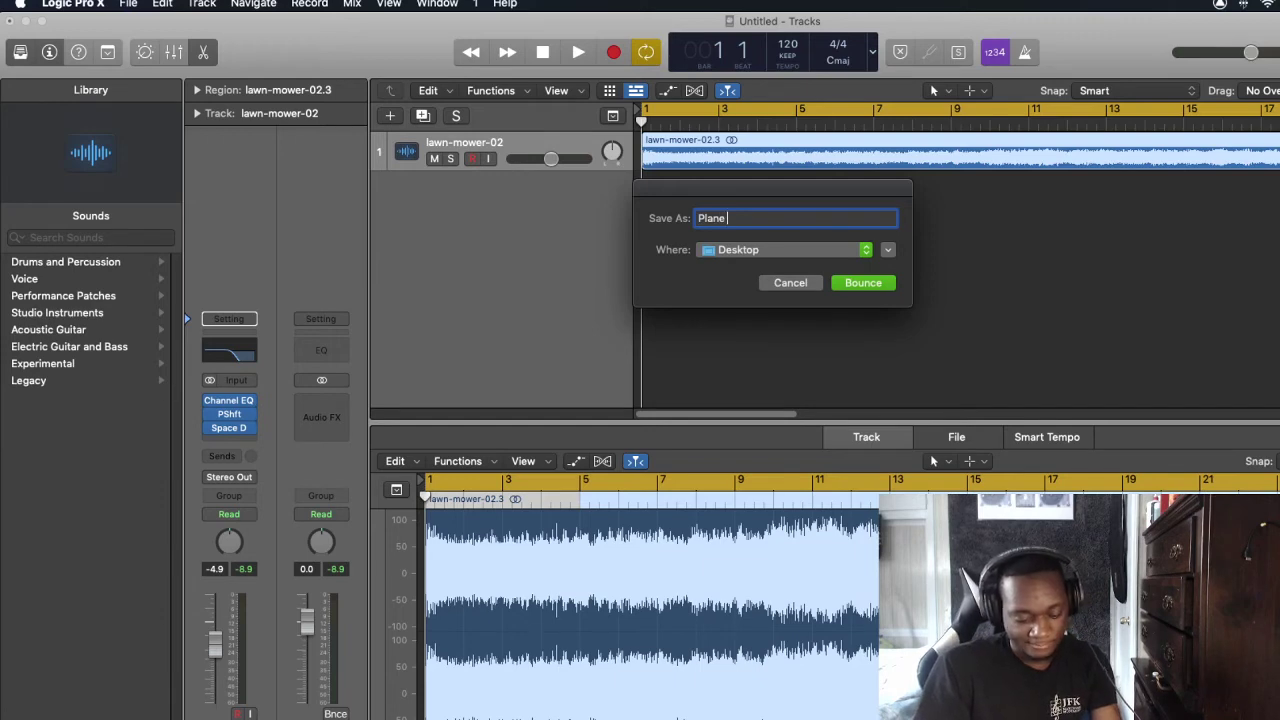
pyautogui.write(' Pro')
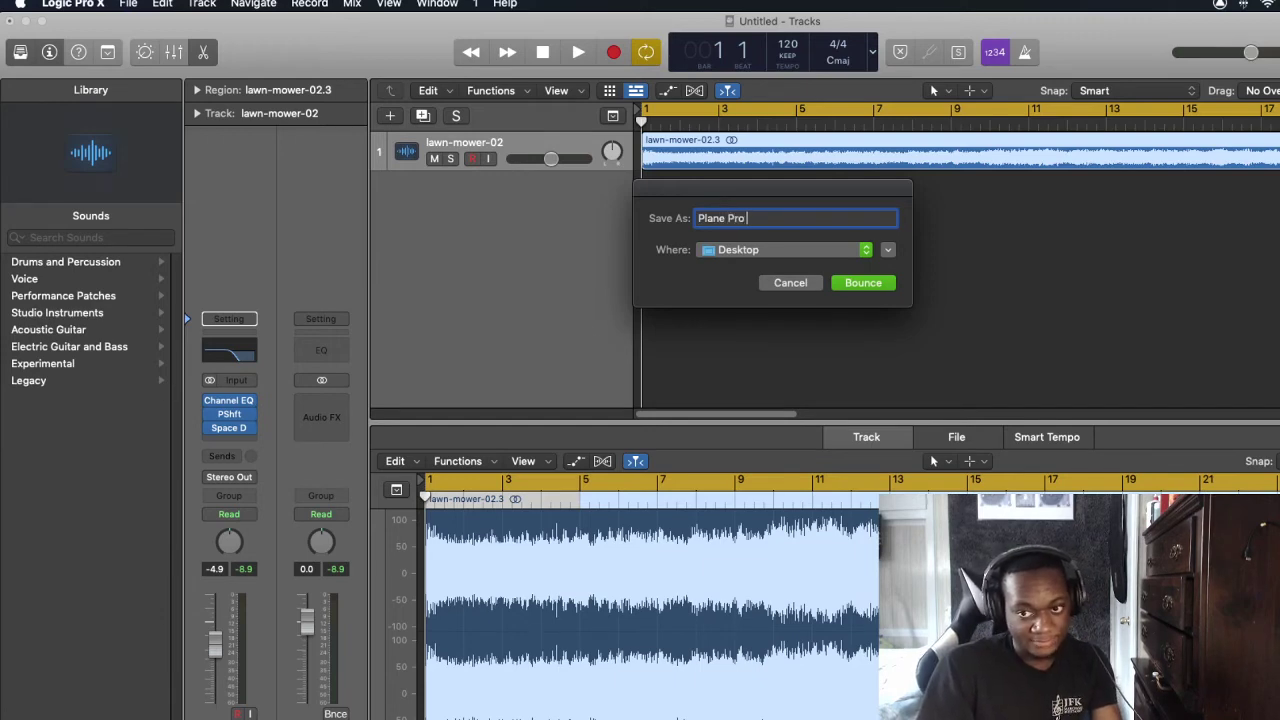
pyautogui.write(' - Lawn')
pyautogui.press('Return')
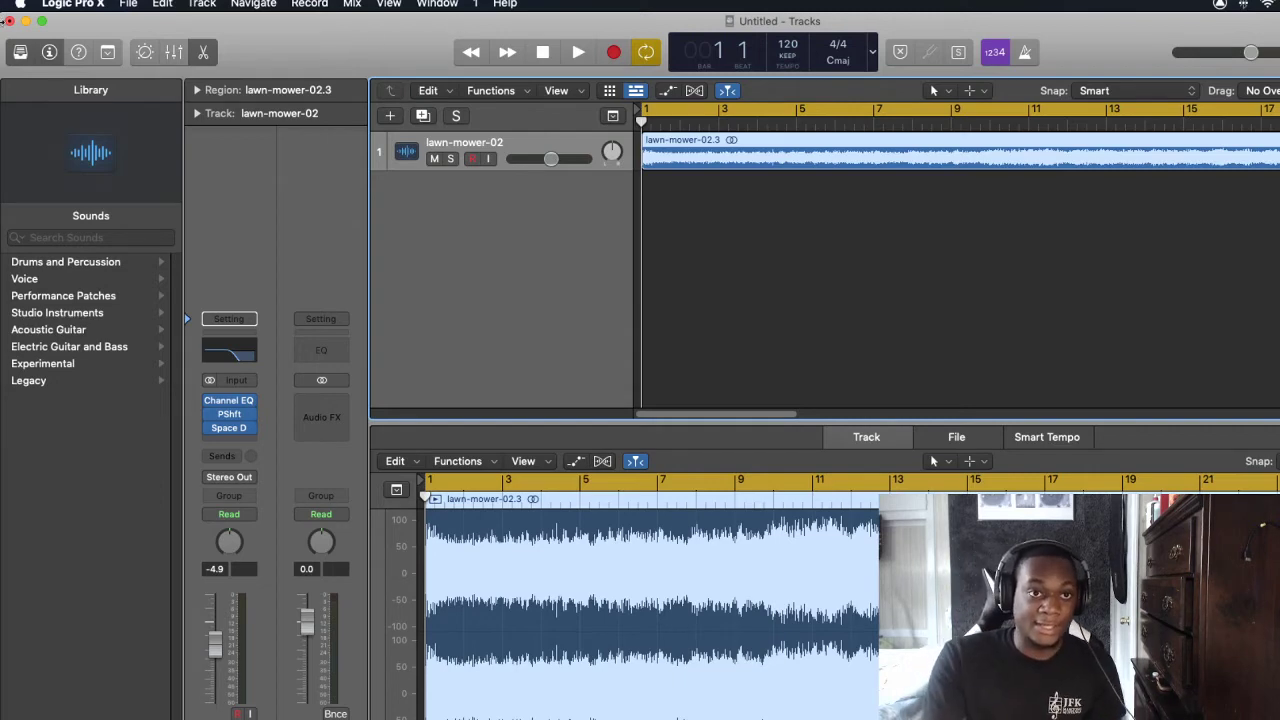
# Minimise the Logic project, switch to QLab, and delete cues P1 to P4 from the Pro group
pyautogui.click(26, 21)
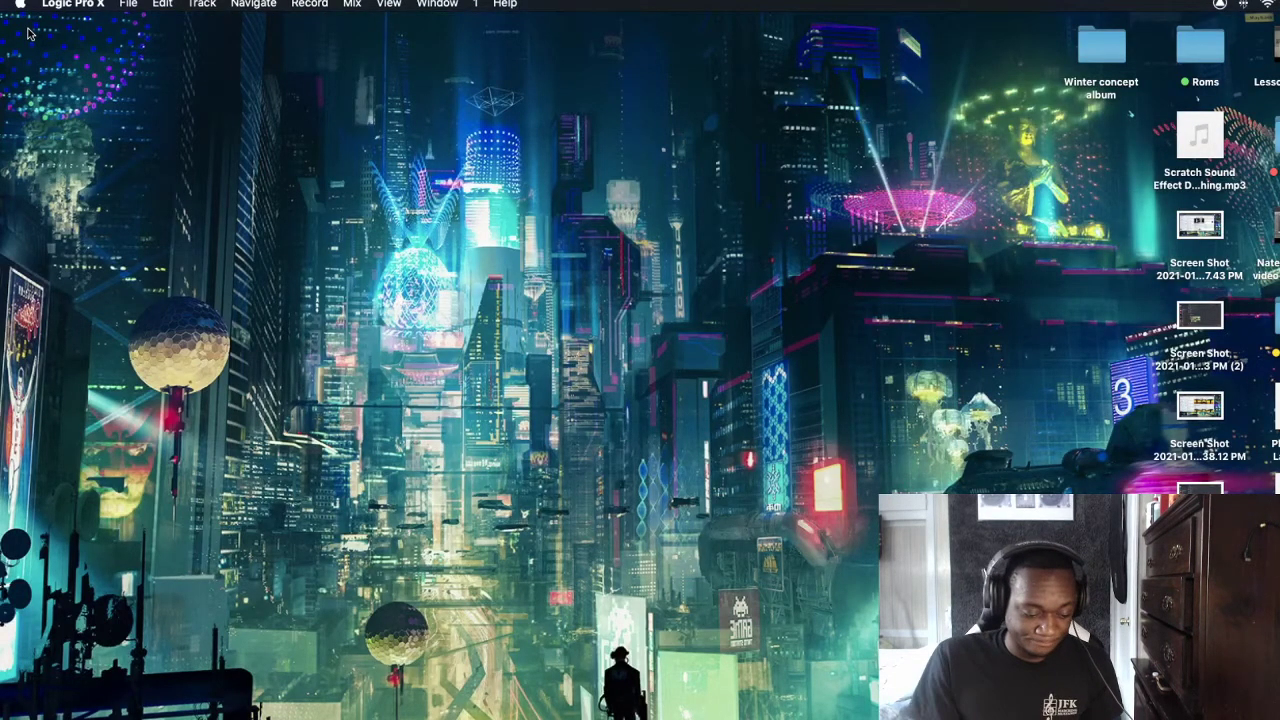
pyautogui.click(540, 719)
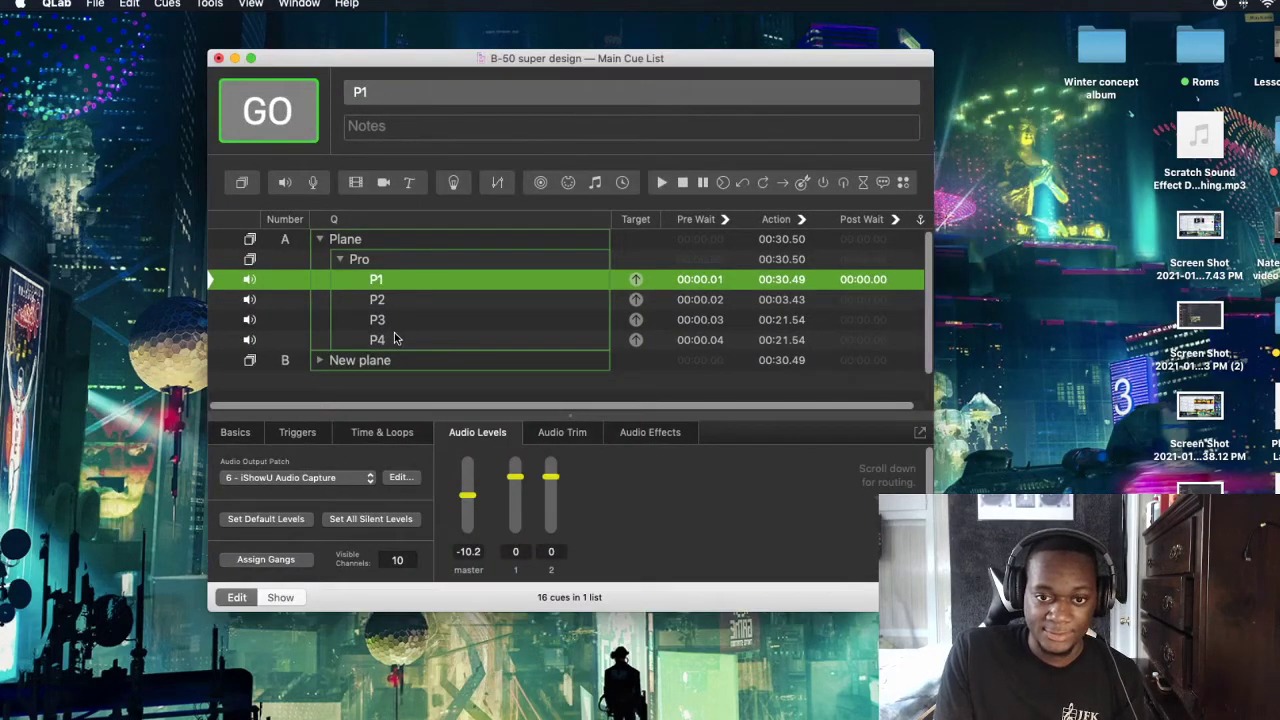
pyautogui.keyDown('shift'); pyautogui.click(396, 336); pyautogui.keyUp('shift')
pyautogui.press('Delete')
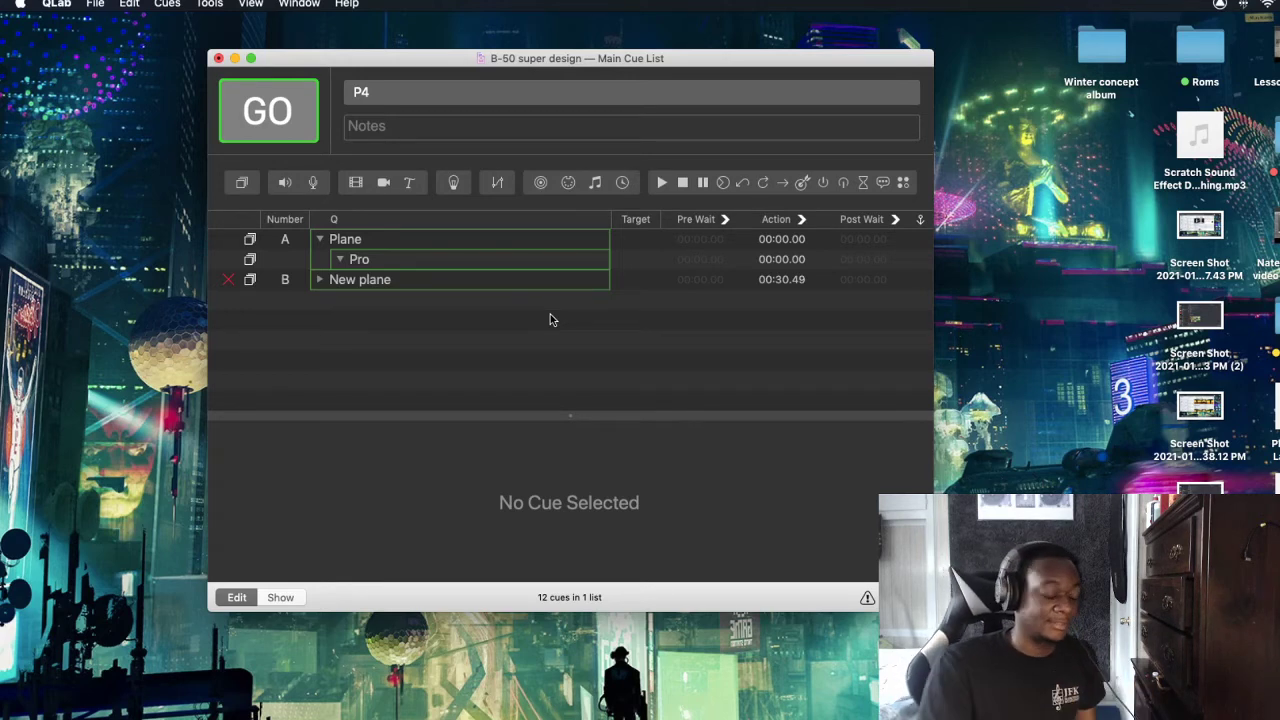
# Expand the New plane group to check its contents, and delete the whole group from the cue list
pyautogui.click(340, 261)
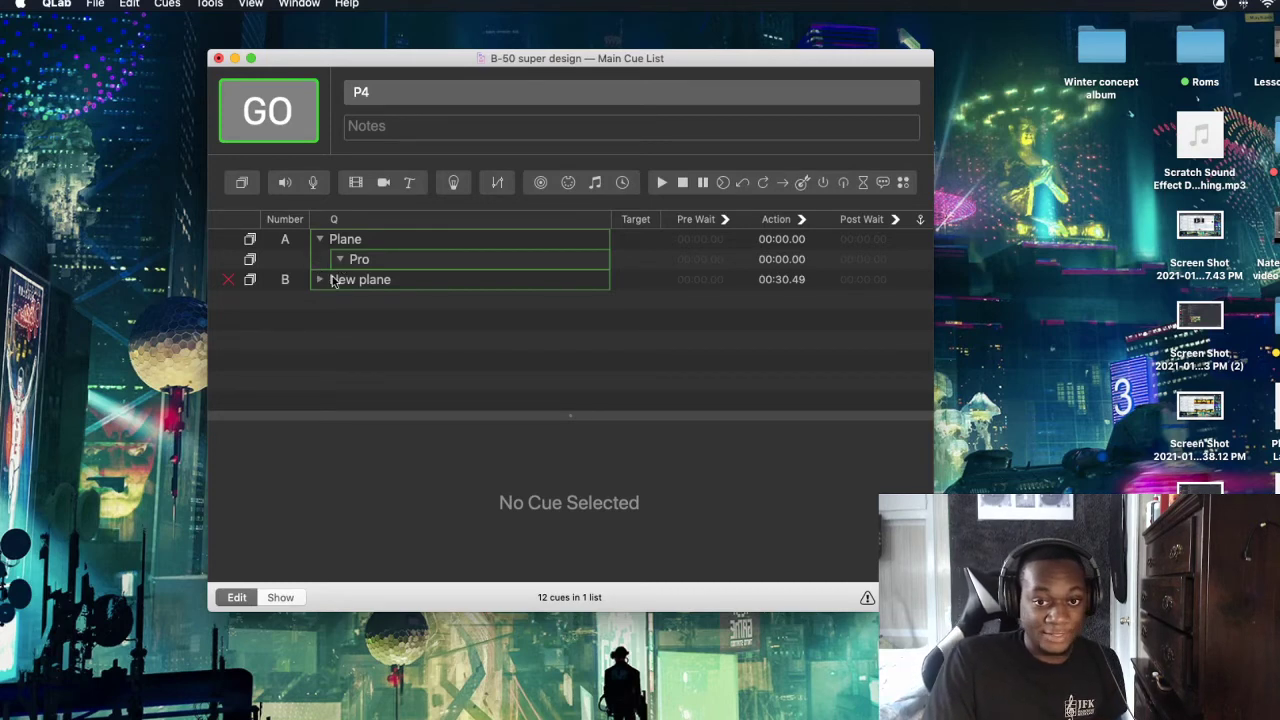
pyautogui.click(330, 281)
pyautogui.click(324, 280)
pyautogui.click(323, 280)
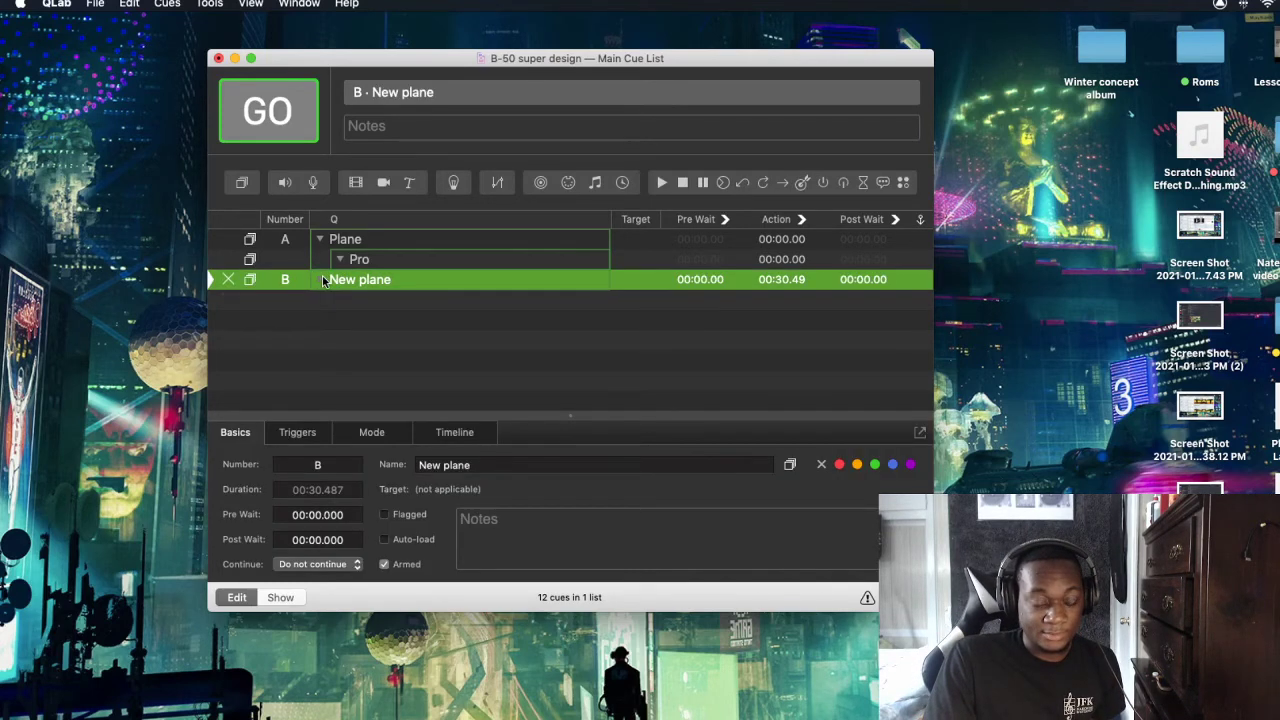
pyautogui.click(323, 280)
pyautogui.click(340, 300)
pyautogui.click(340, 300)
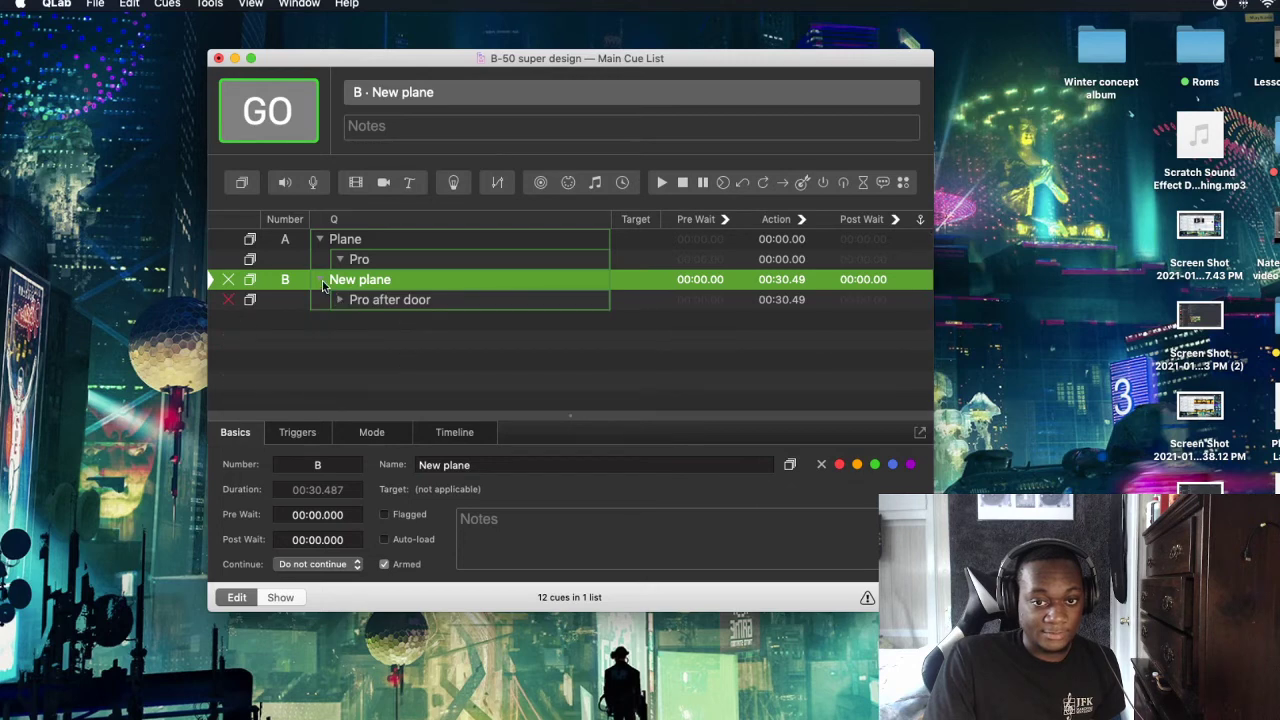
pyautogui.click(323, 280)
pyautogui.press('BackSpace')
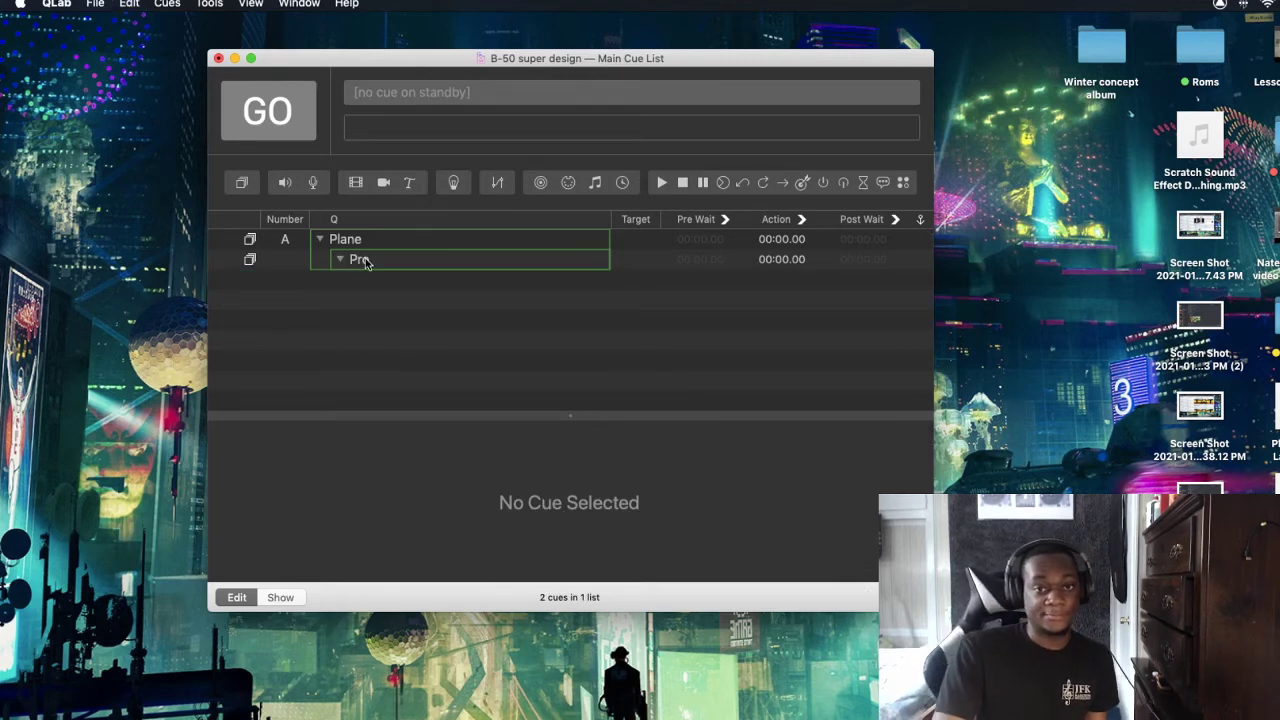
# Select the Pro group as the destination and move the cue list window higher on the desktop
pyautogui.click(340, 260)
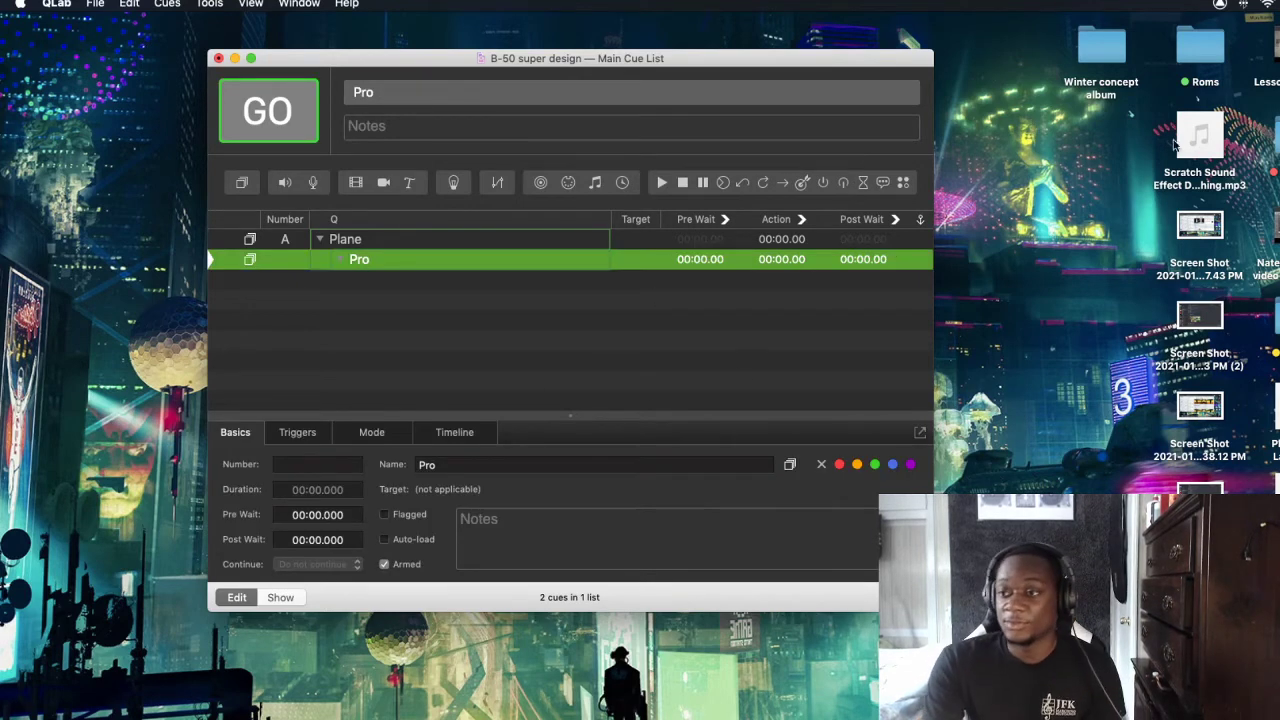
pyautogui.moveTo(1279, 545); pyautogui.dragTo(515, 348)
pyautogui.click(1277, 410)
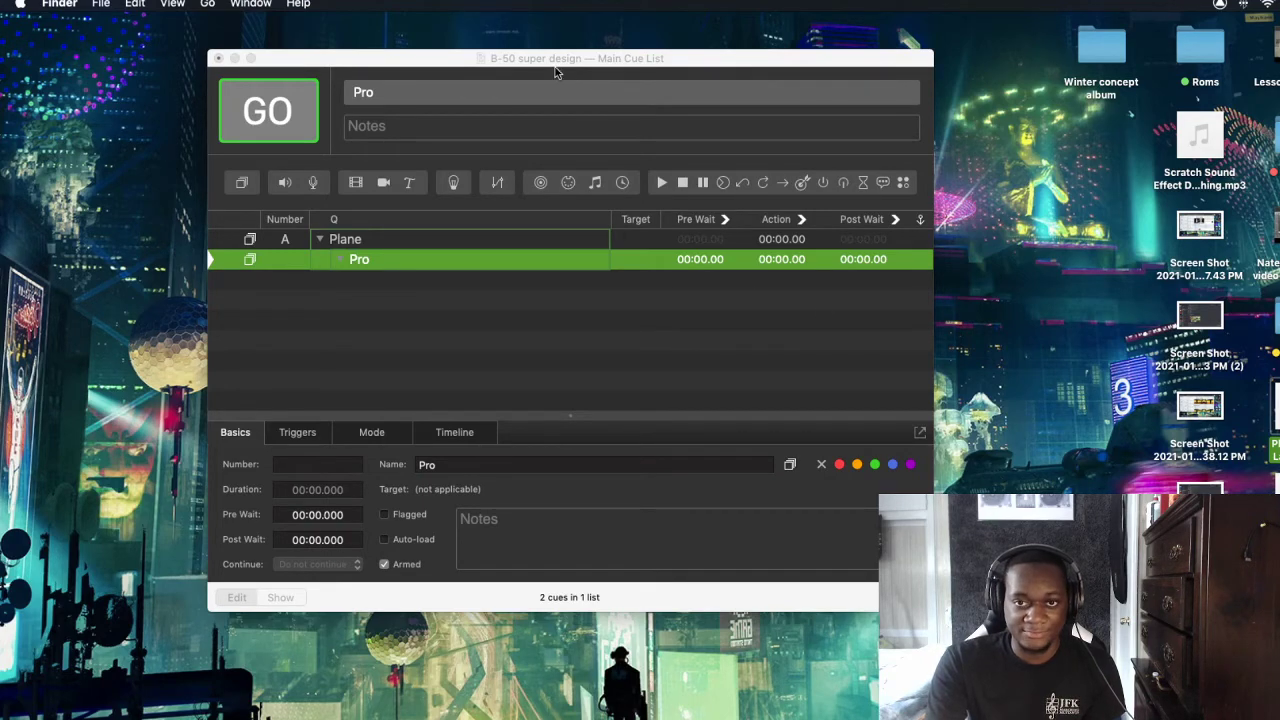
pyautogui.moveTo(555, 67); pyautogui.dragTo(551, 24)
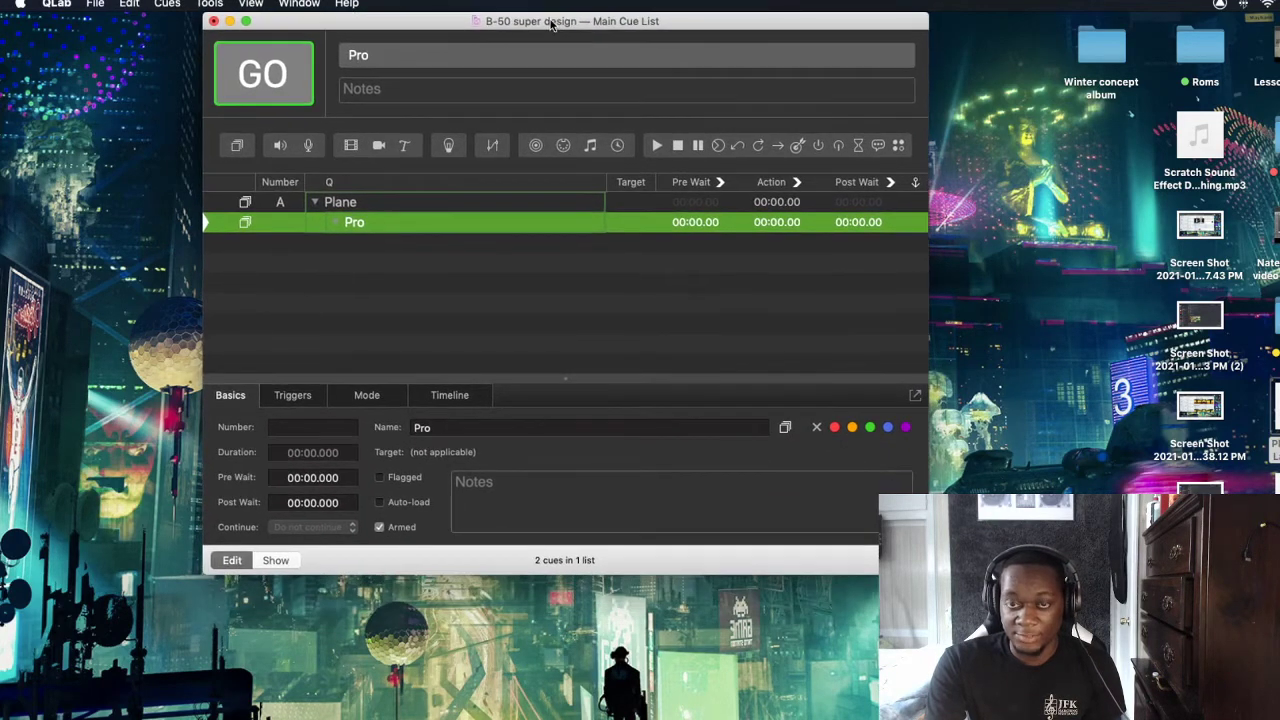
pyautogui.click(1205, 445)
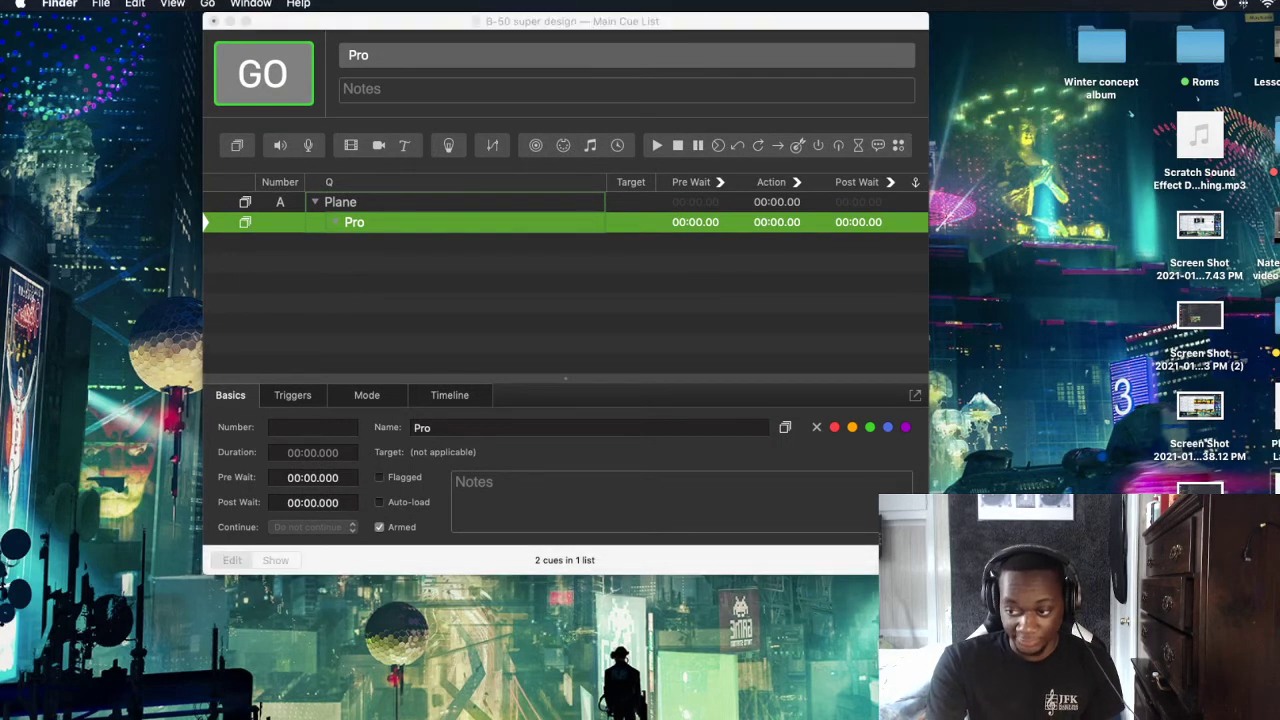
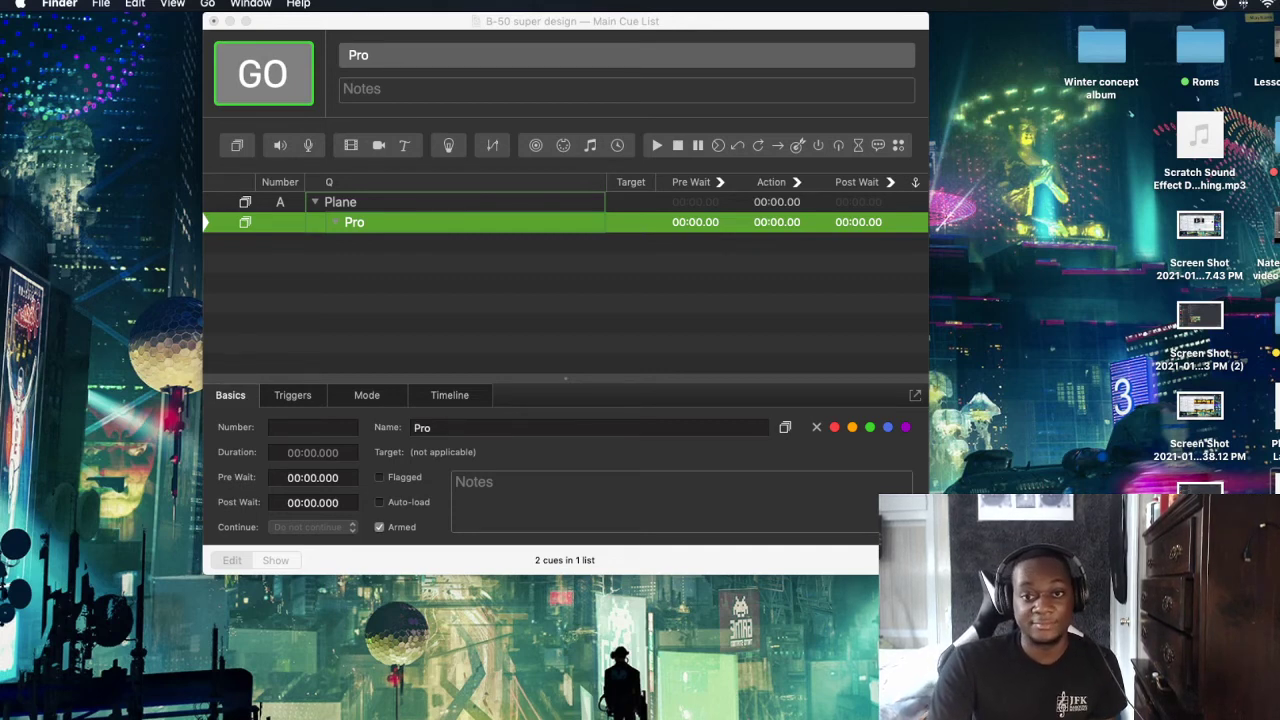
# Compare the two bounced plane files on the desktop to identify the one for the cue list
pyautogui.click(1277, 407)
pyautogui.click(1277, 487)
pyautogui.click(1277, 407)
pyautogui.click(1277, 487)
pyautogui.click(1277, 407)
pyautogui.click(1277, 487)
pyautogui.click(1277, 407)
pyautogui.click(1277, 487)
pyautogui.click(1277, 407)
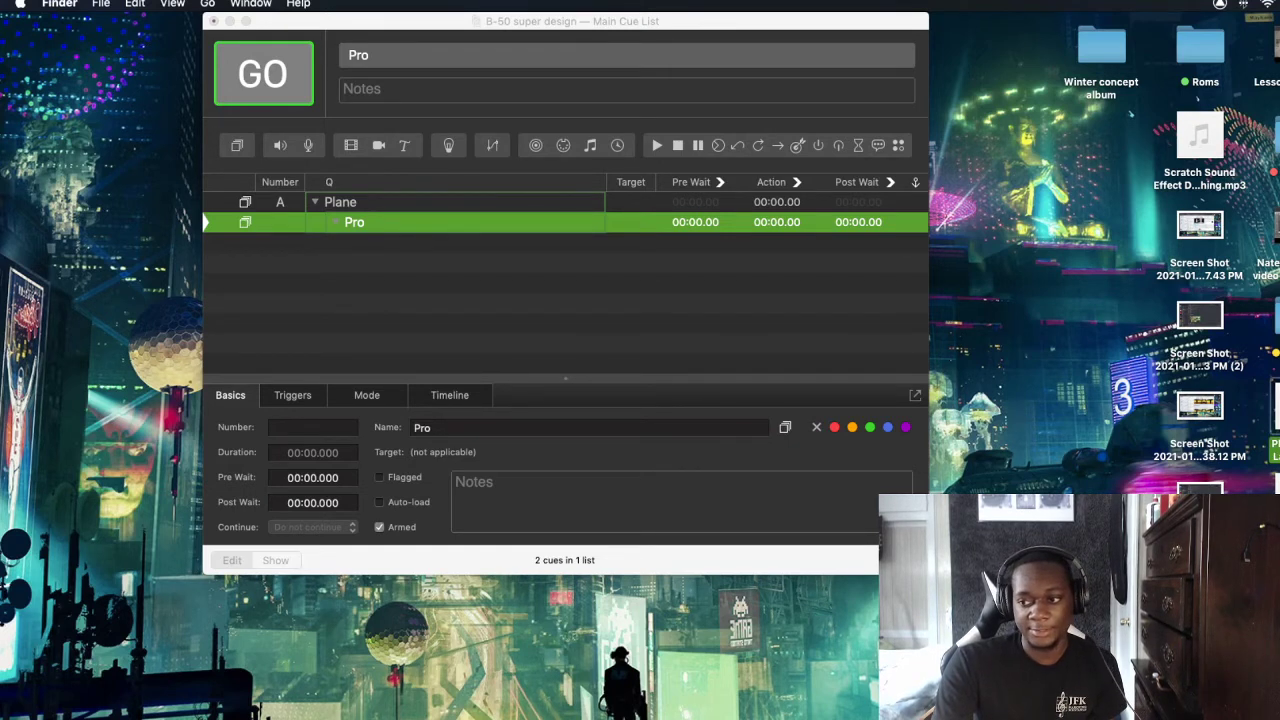
pyautogui.click(1276, 486)
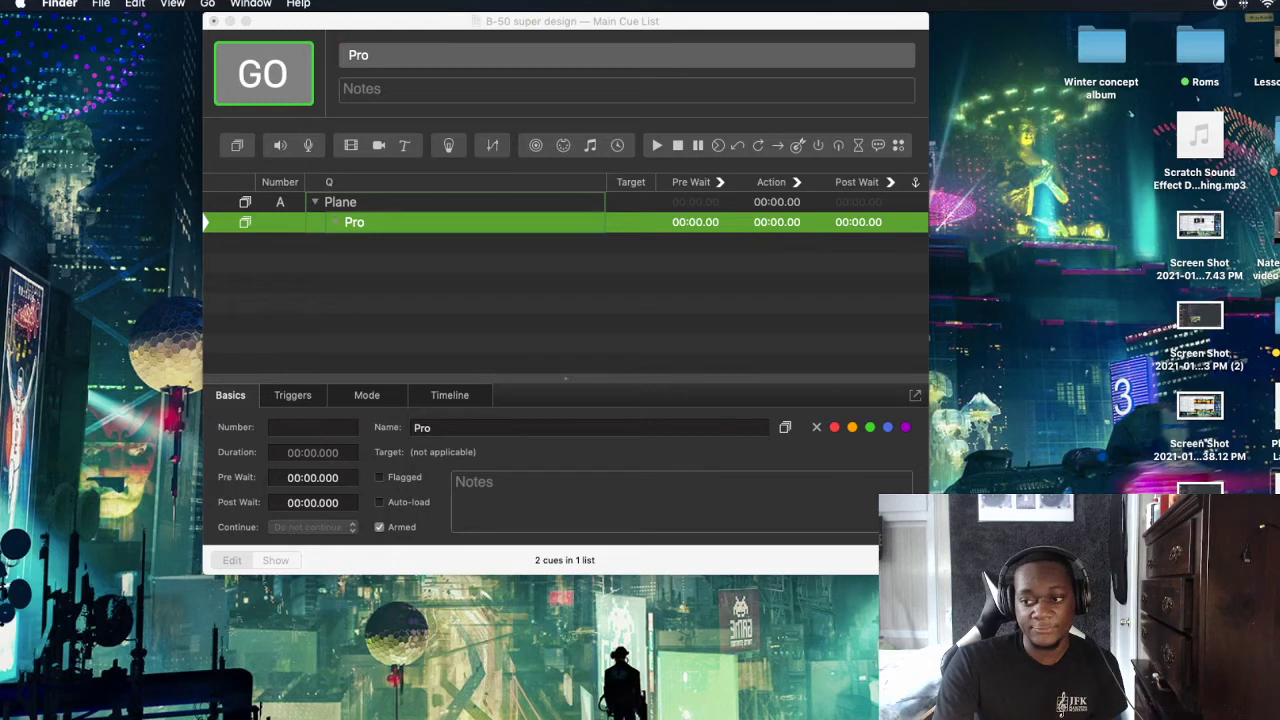
# Add Plane Pro - Lawn.wav from the desktop as an audio cue inside the Pro group and select it
pyautogui.moveTo(570, 370); pyautogui.dragTo(470, 222)
pyautogui.click(460, 240)
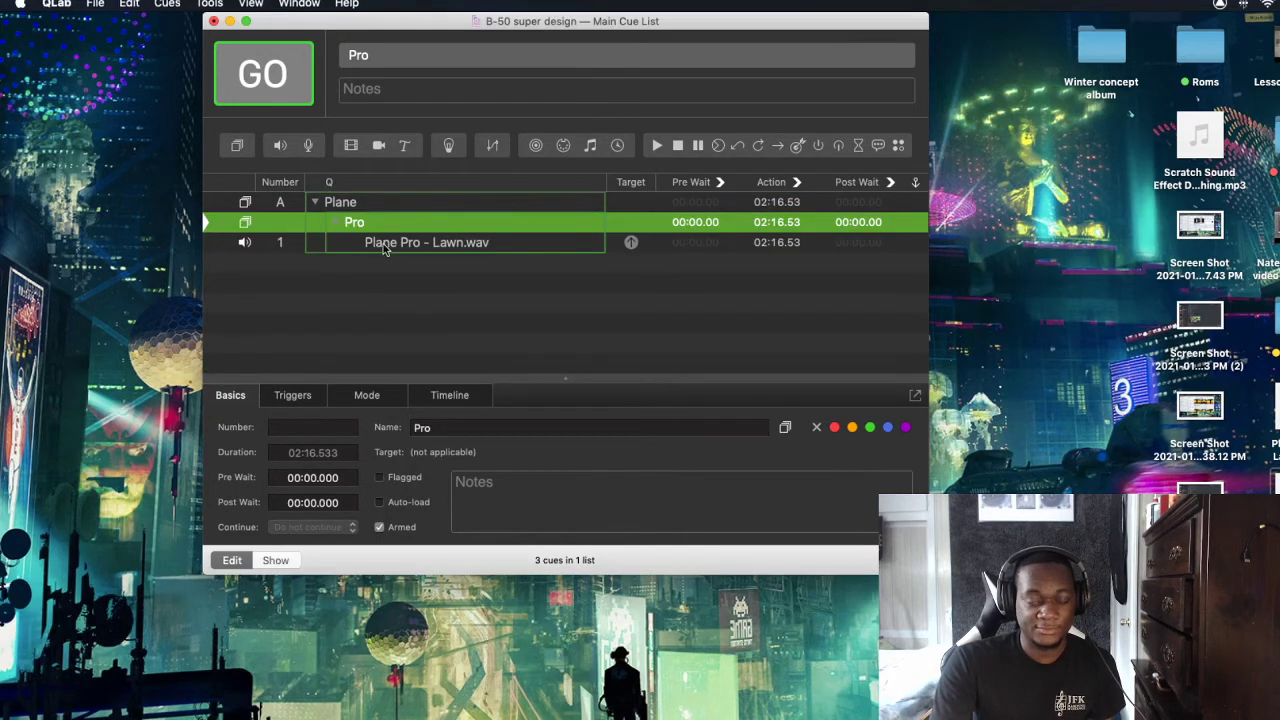
pyautogui.click(417, 251)
# Lower the Plane Pro - Lawn.wav cue's master level to -26.1 dB, play it, and raise the level during playback
pyautogui.moveTo(463, 441); pyautogui.dragTo(463, 486)
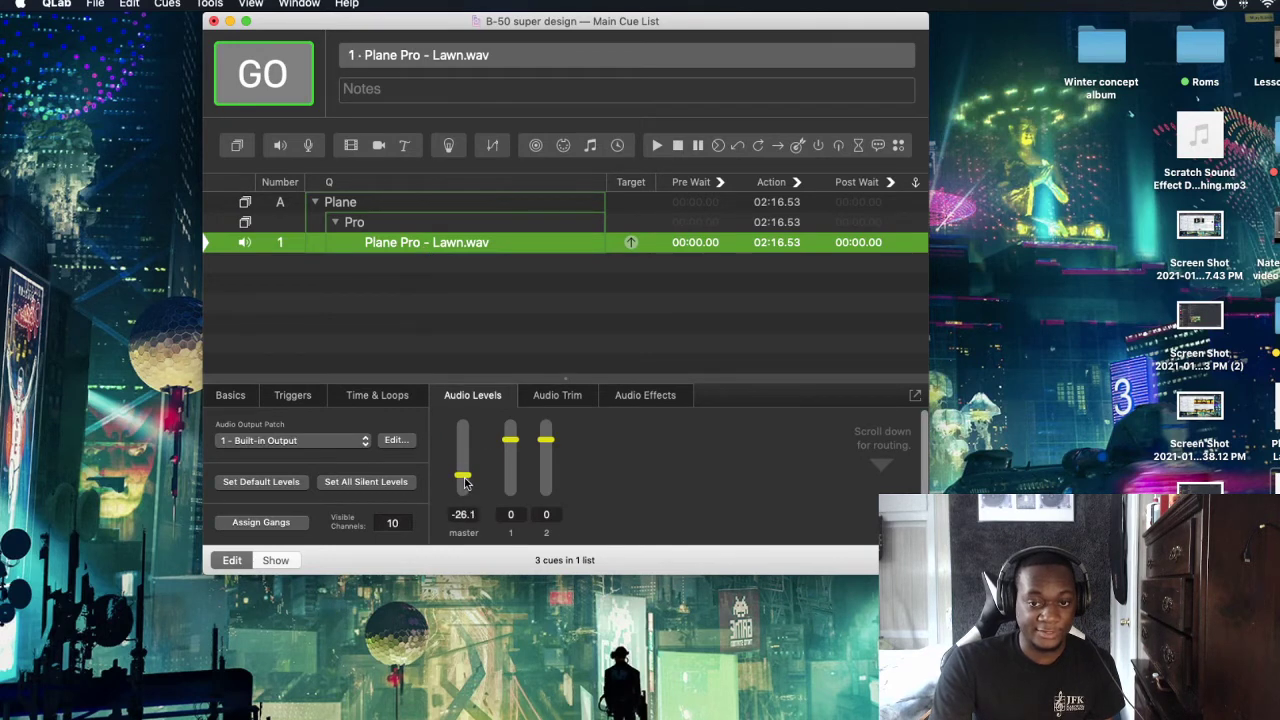
pyautogui.press('space')
pyautogui.click(440, 248)
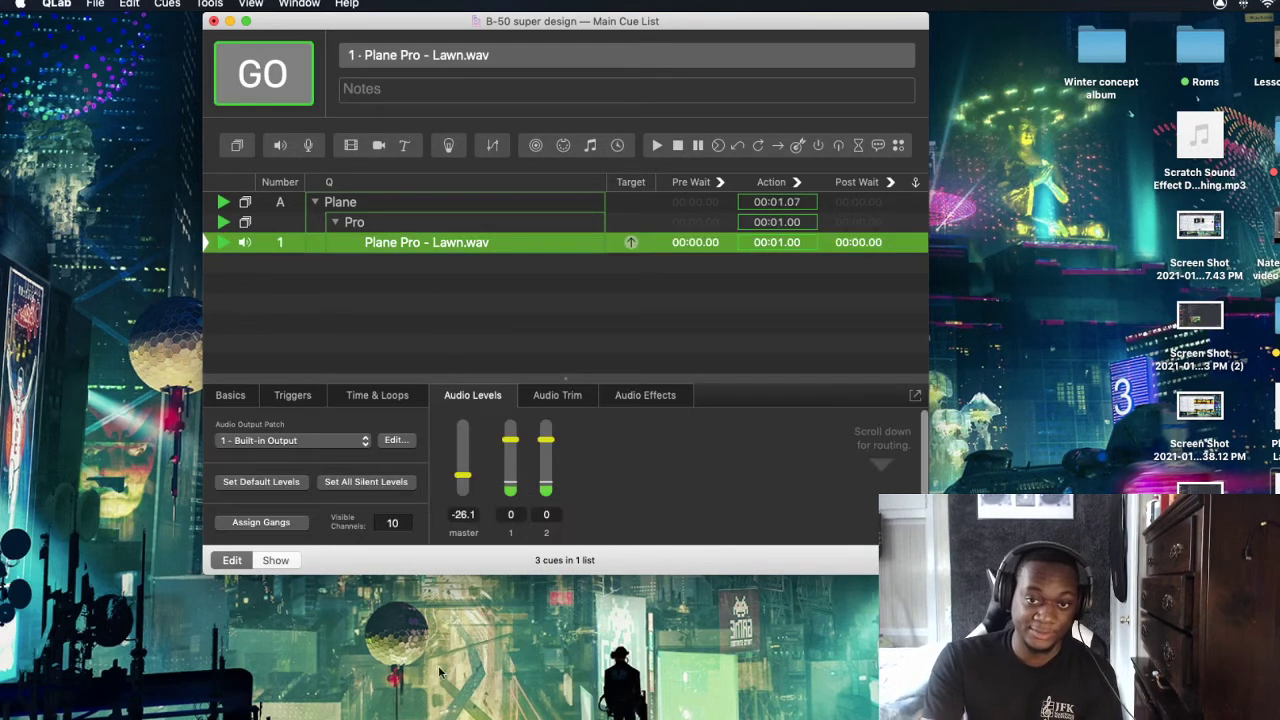
pyautogui.moveTo(464, 481); pyautogui.dragTo(476, 447)
pyautogui.press('space')
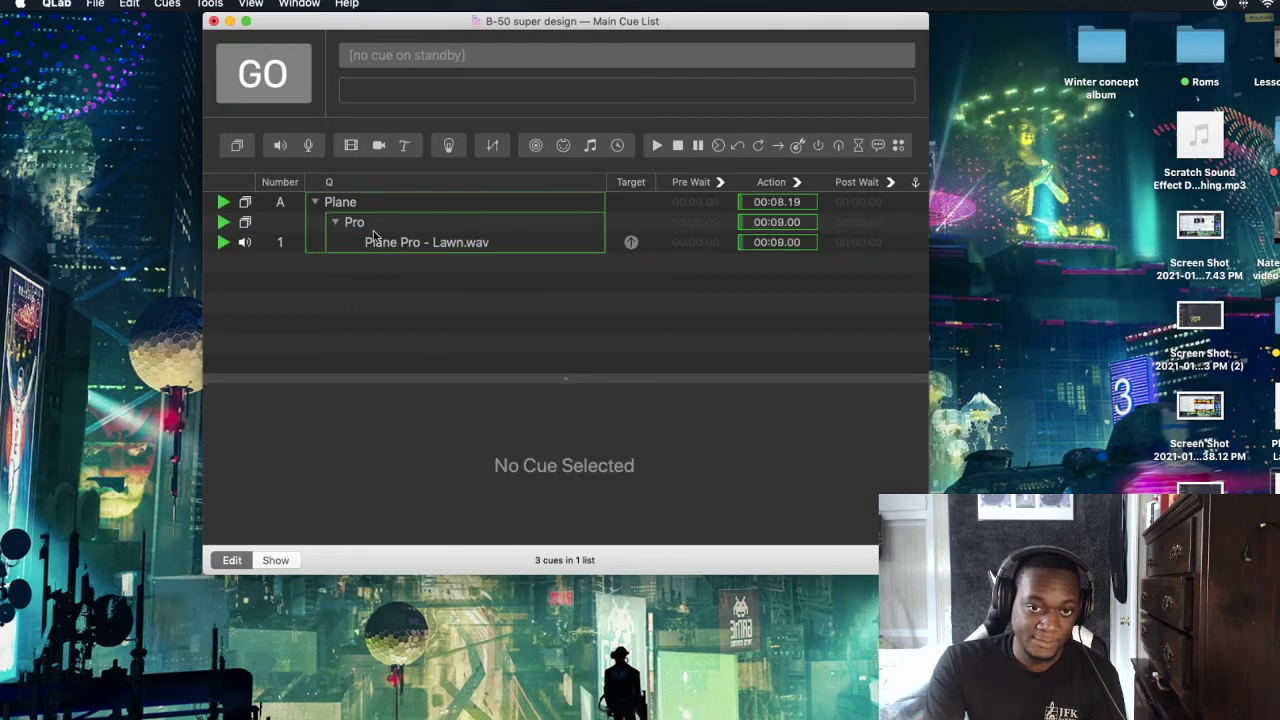
# Stop playback and clear the cue number of the Plane Pro - Lawn.wav cue
pyautogui.press('Escape')
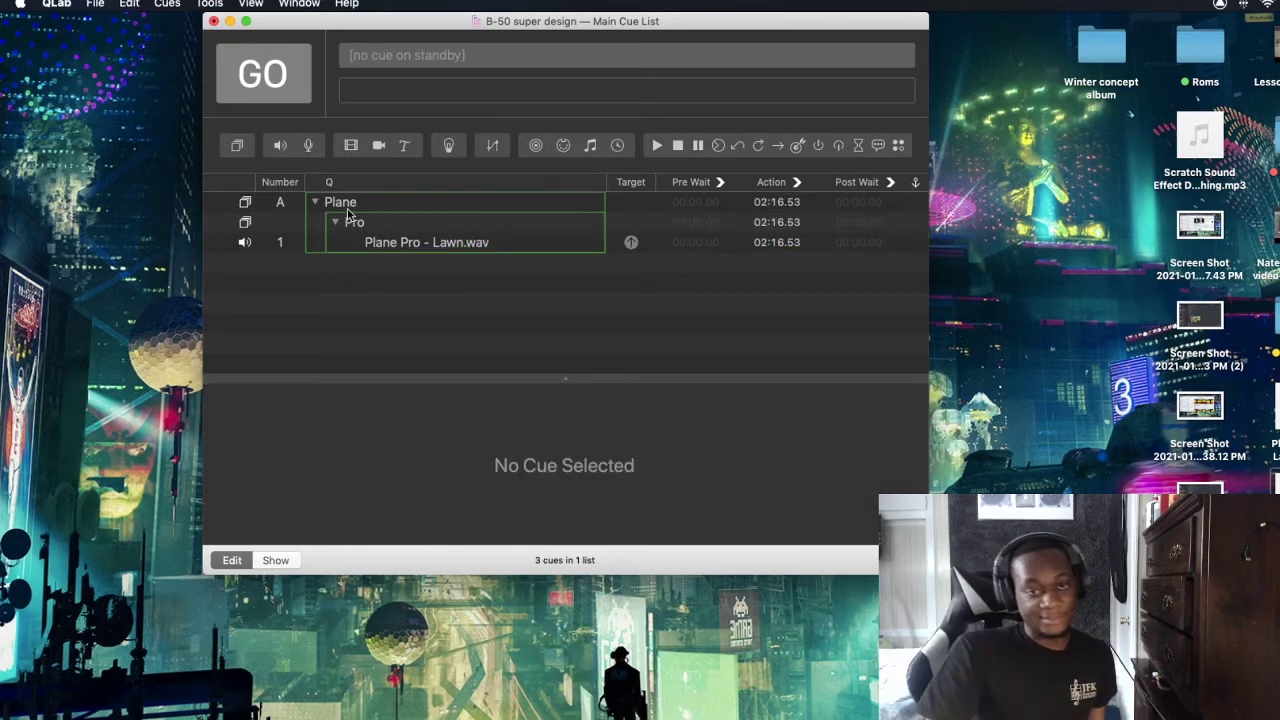
pyautogui.click(352, 203)
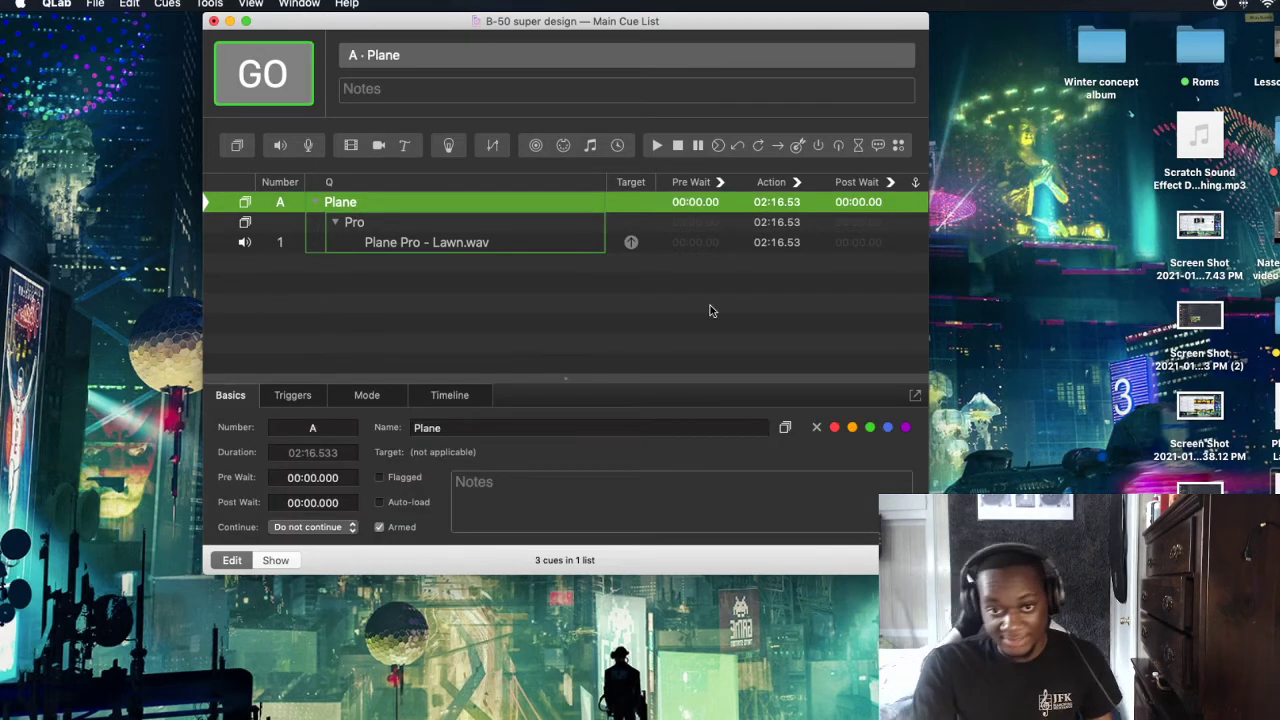
pyautogui.doubleClick(286, 243)
pyautogui.press('BackSpace')
pyautogui.press('Return')
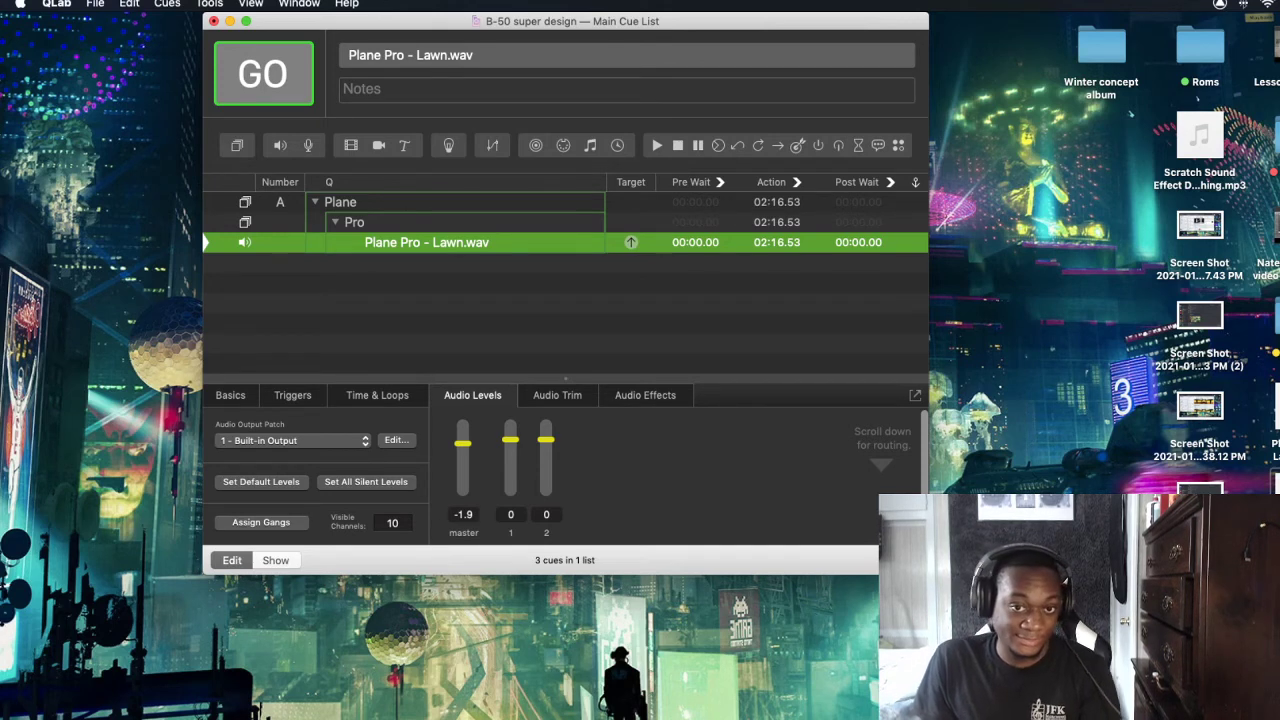
# Collapse the Plane group in the cue list and expand it again
pyautogui.click(315, 202)
pyautogui.click(445, 212)
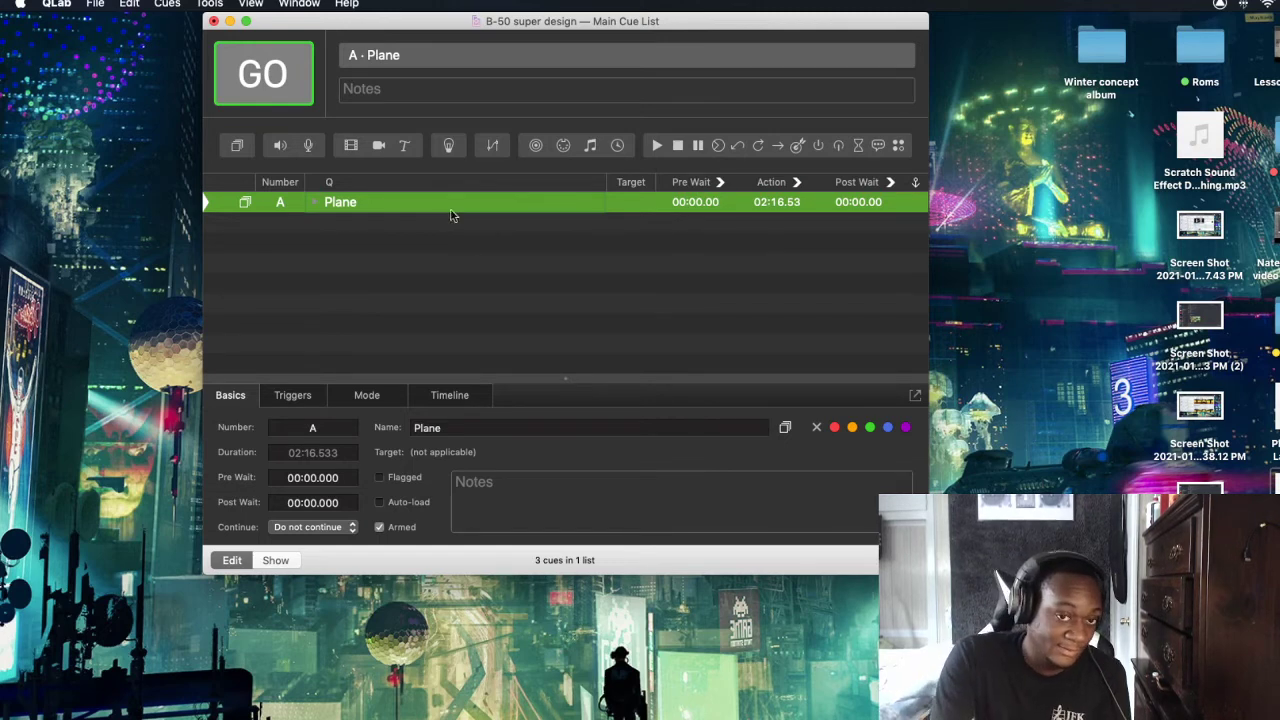
pyautogui.click(316, 202)
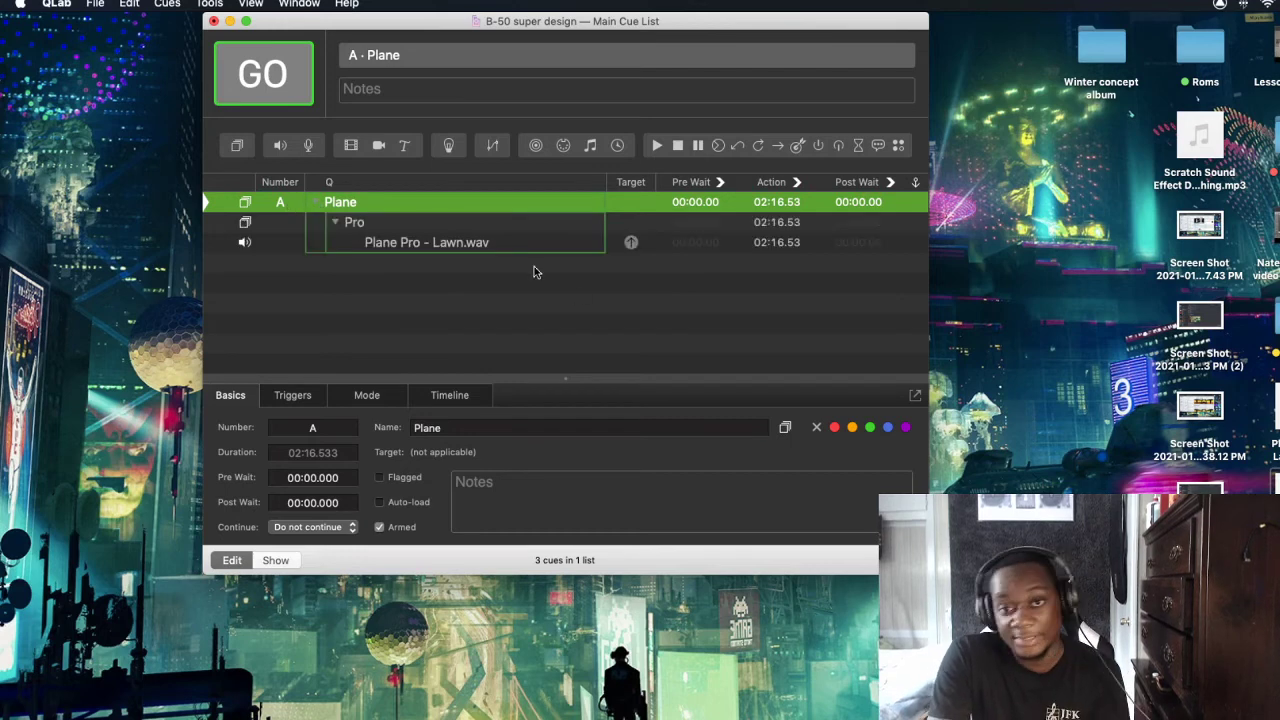
# Play the Plane Pro - Lawn.wav cue and set its master level to about -1.7 dB during playback
pyautogui.click(450, 228)
pyautogui.click(453, 240)
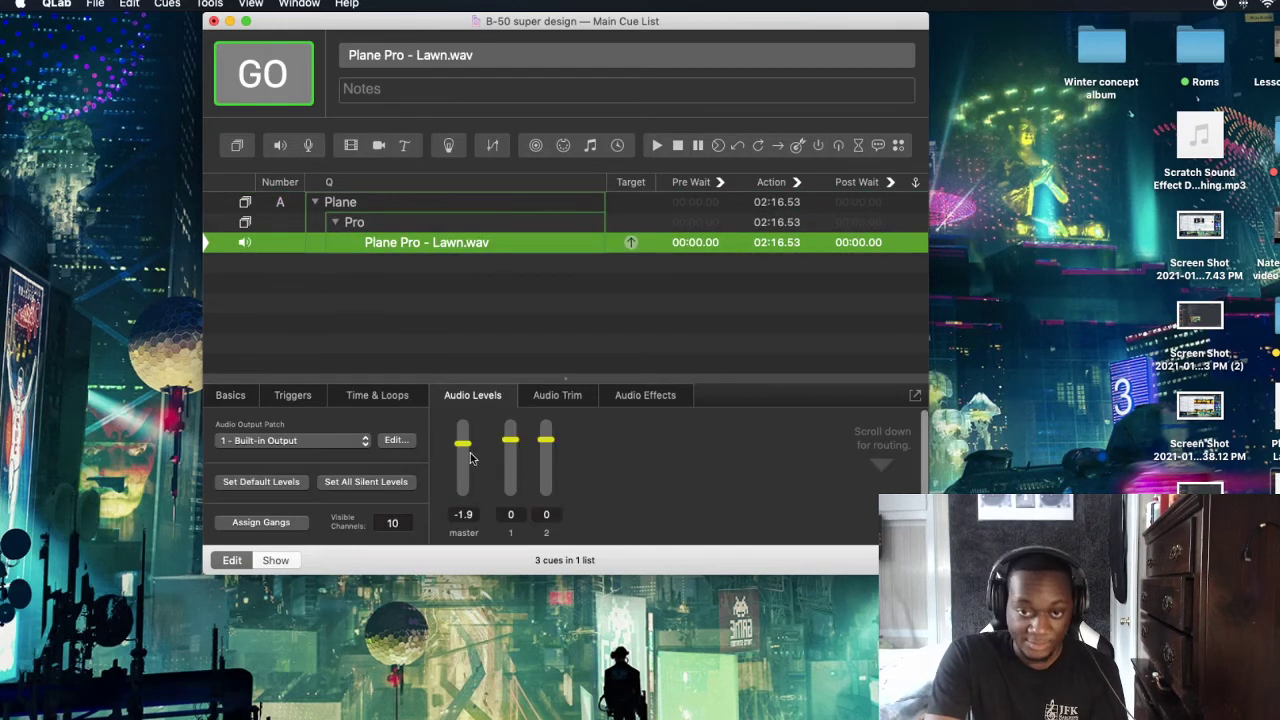
pyautogui.press('space')
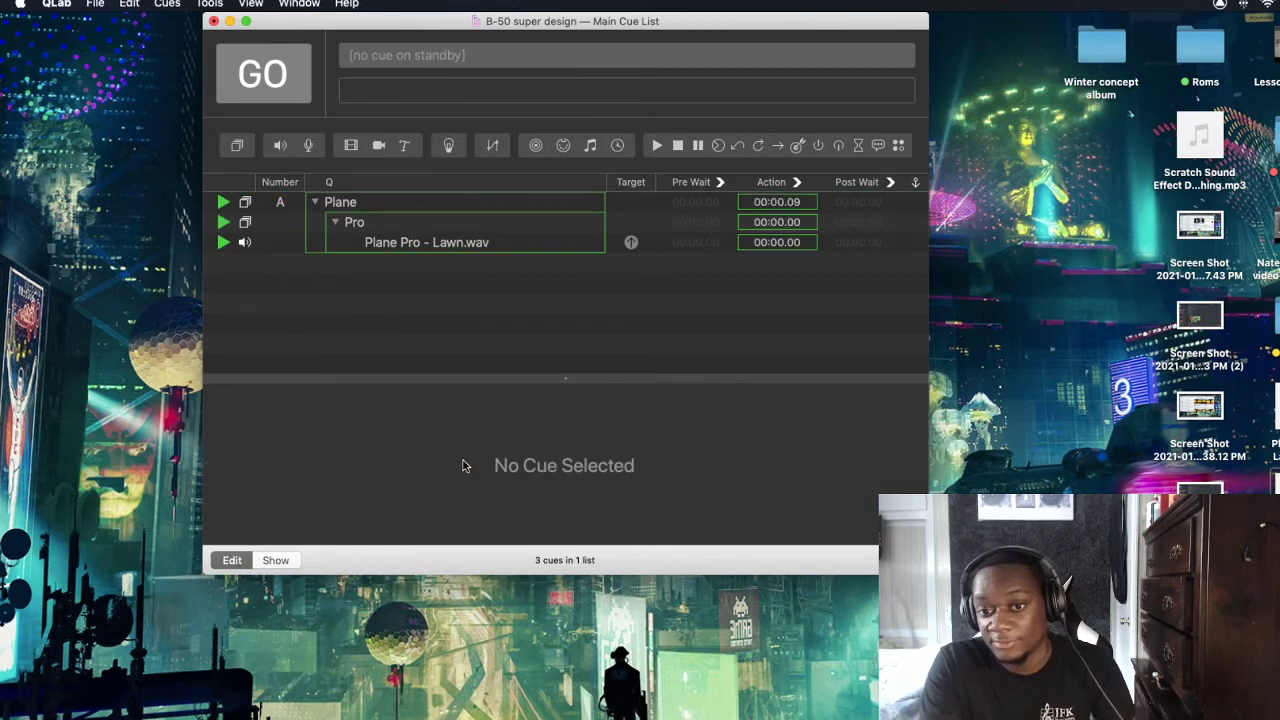
pyautogui.click(447, 245)
pyautogui.click(463, 459)
pyautogui.moveTo(465, 459); pyautogui.dragTo(466, 441)
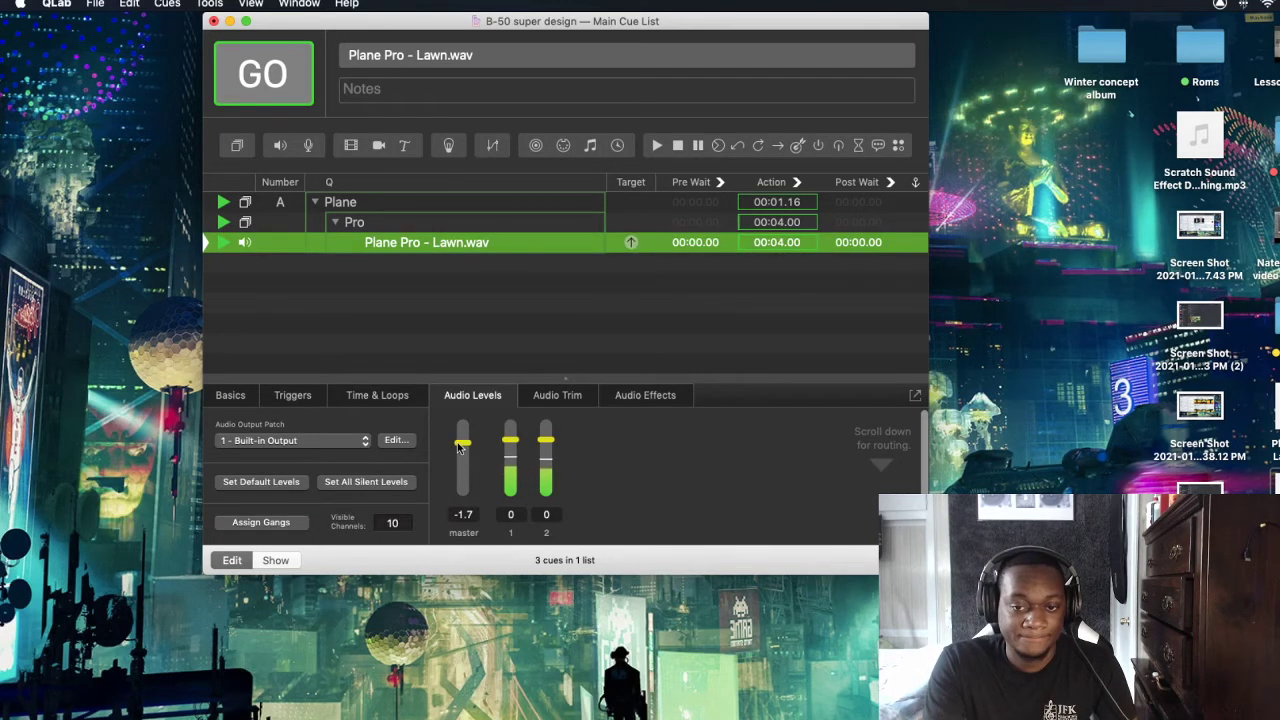
# Stop playback, show the cue's time and loop settings, and audition the audio from near its end, around 02:12
pyautogui.click(405, 395)
pyautogui.press('Escape')
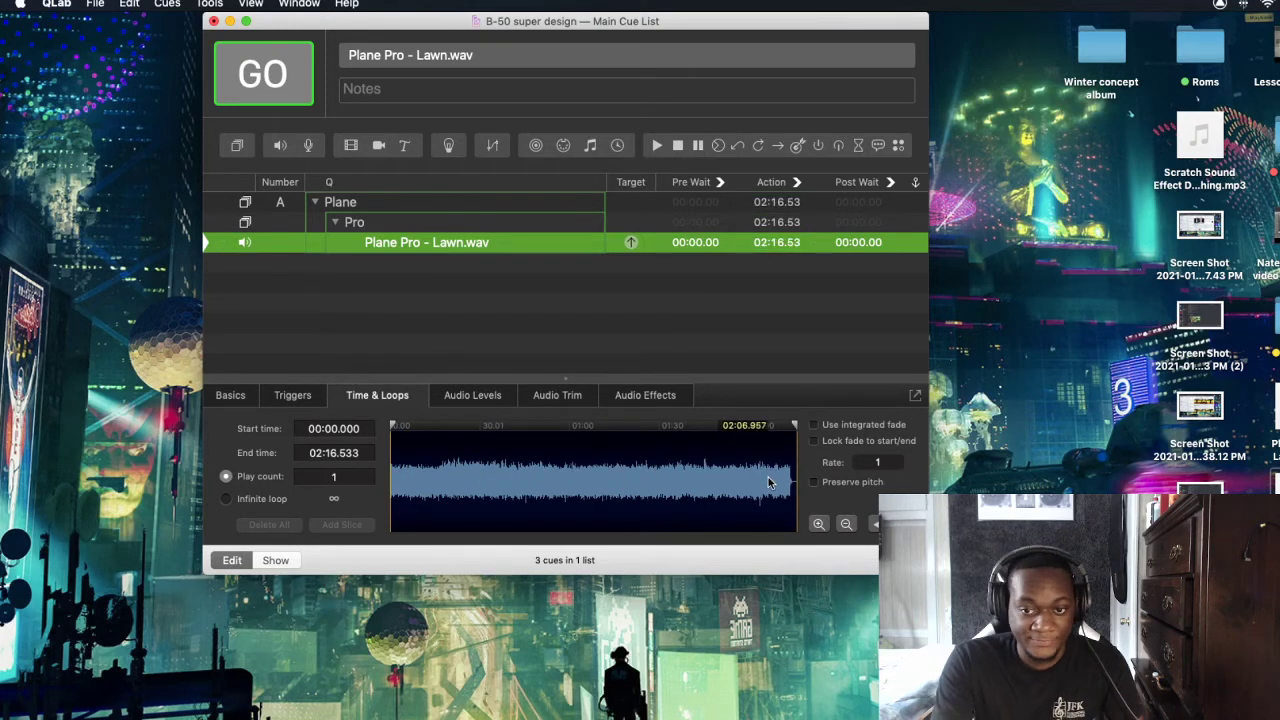
pyautogui.click(776, 460)
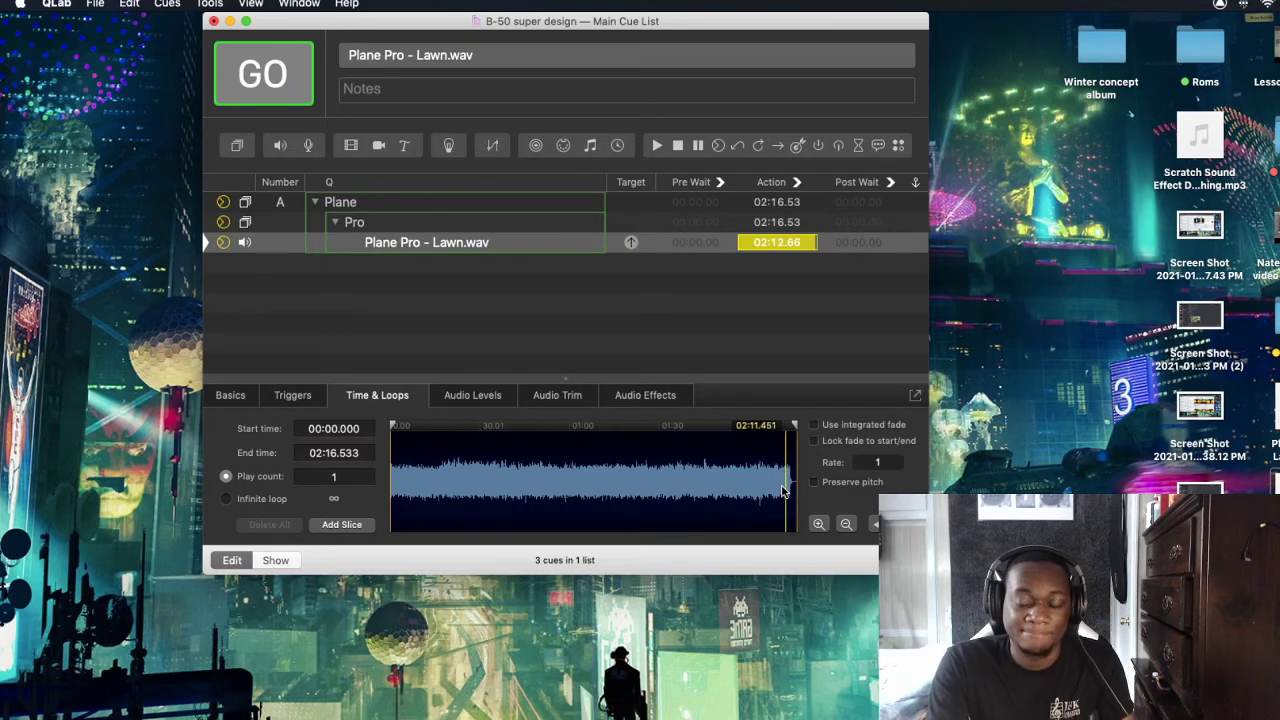
pyautogui.press('space')
pyautogui.click(476, 246)
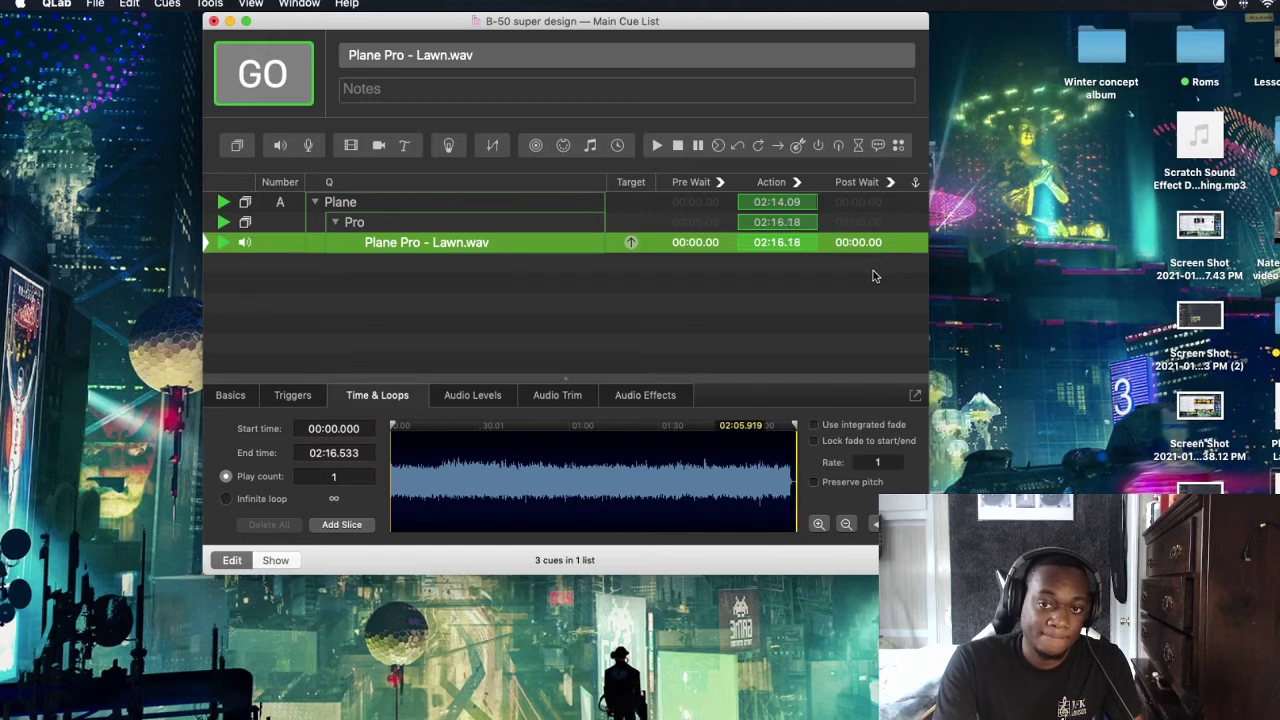
# Stop playback, set the Plane Pro - Lawn.wav cue to loop infinitely, and trim its end time to about 02:10.6
pyautogui.press('Escape')
pyautogui.click(264, 502)
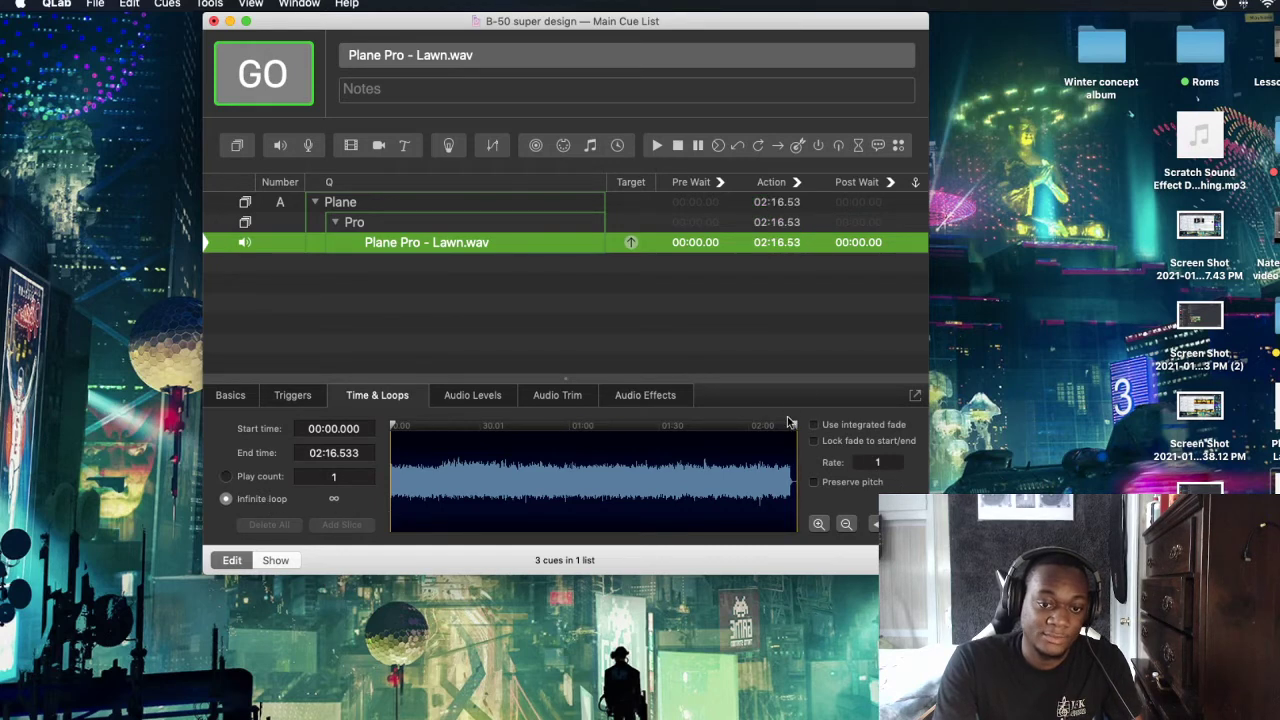
pyautogui.moveTo(792, 426); pyautogui.dragTo(780, 427)
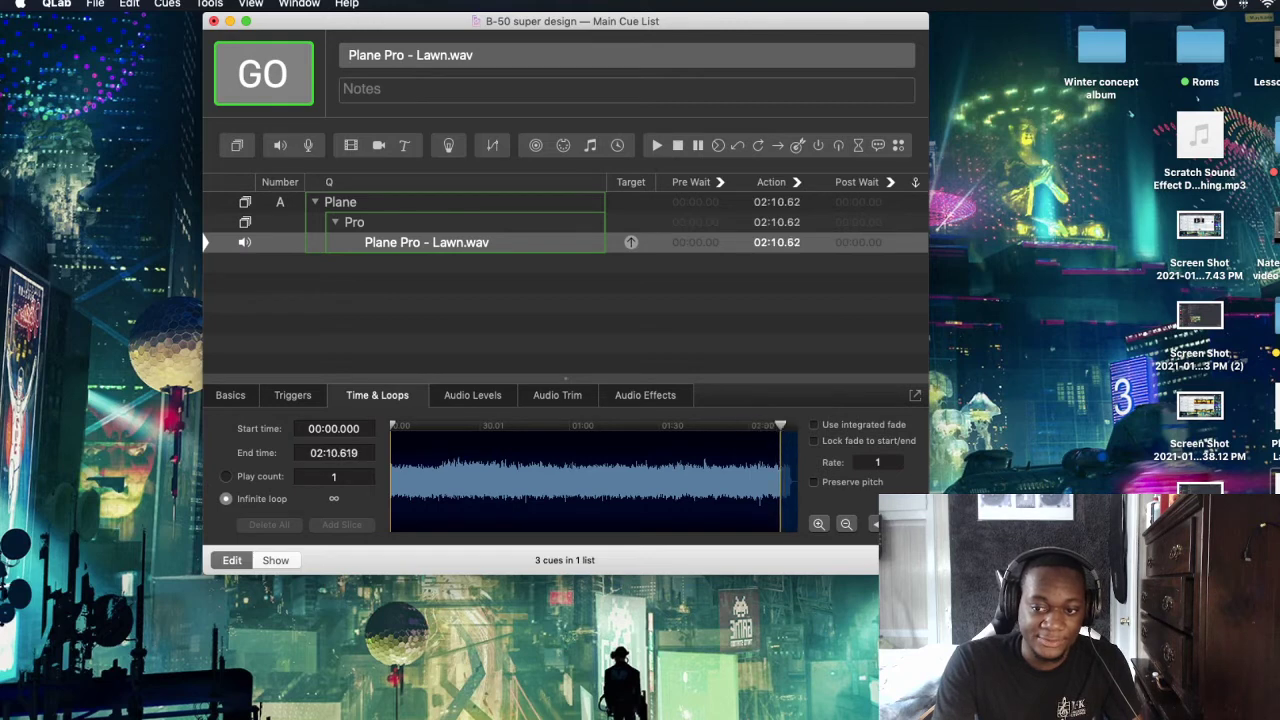
# Play the looping cue, skip close to its end to audition the loop transition, and stop playback
pyautogui.press('space')
pyautogui.click(535, 245)
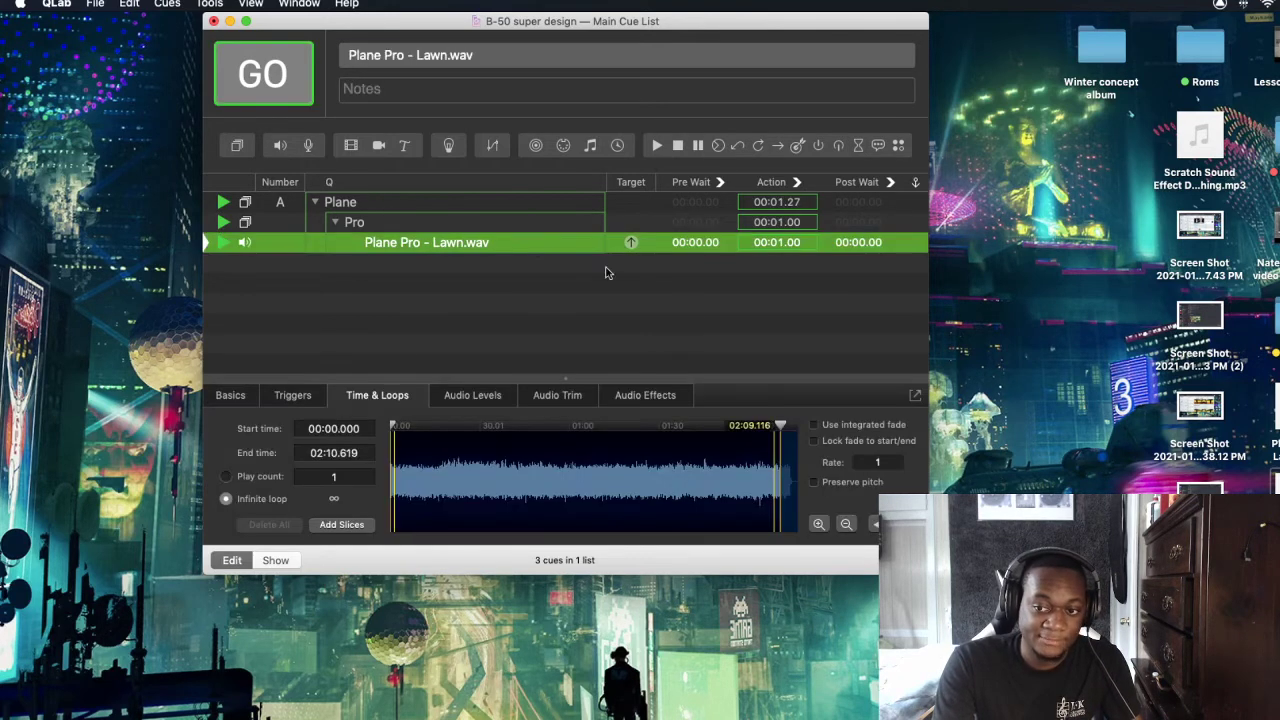
pyautogui.click(778, 475)
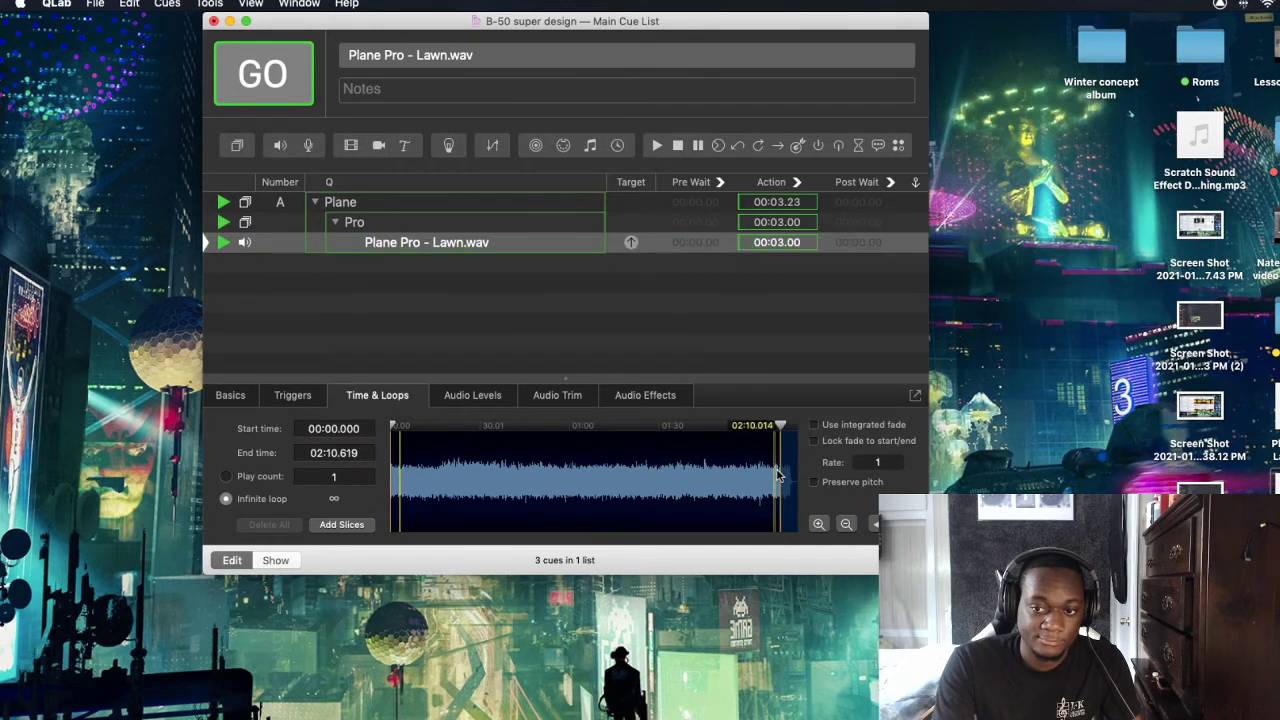
pyautogui.click(778, 473)
pyautogui.click(774, 475)
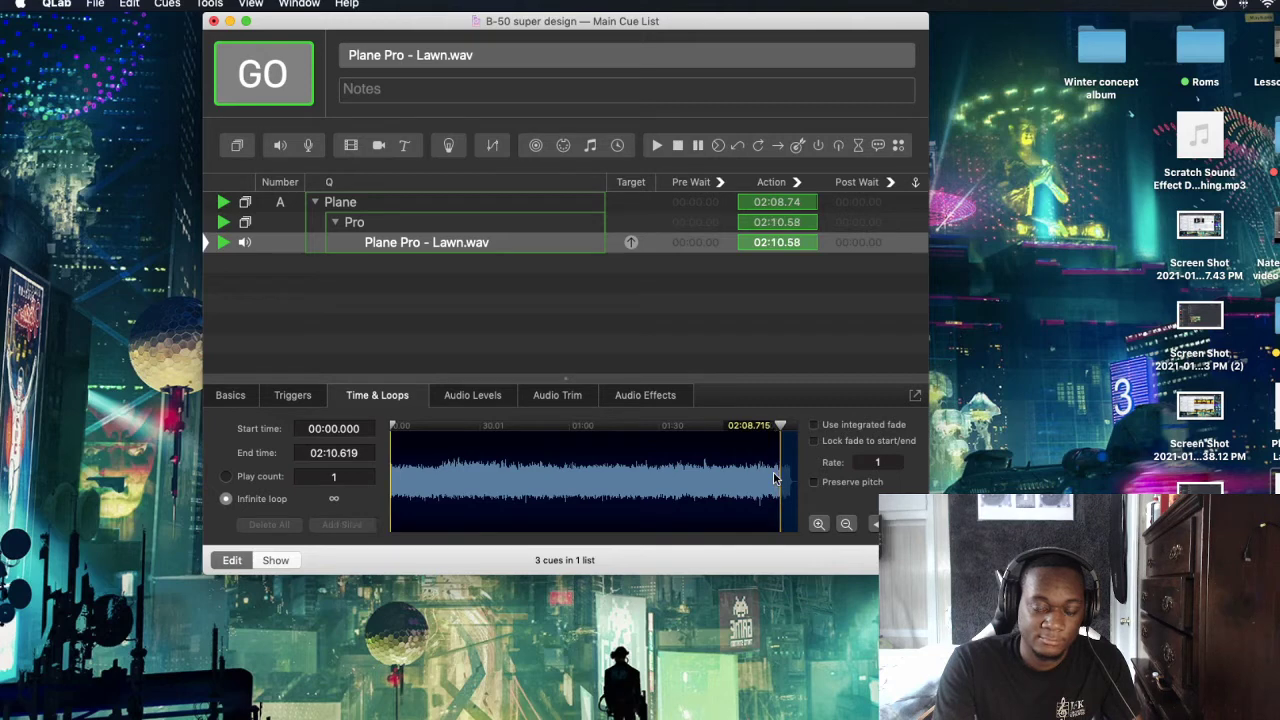
pyautogui.press('space')
pyautogui.click(583, 250)
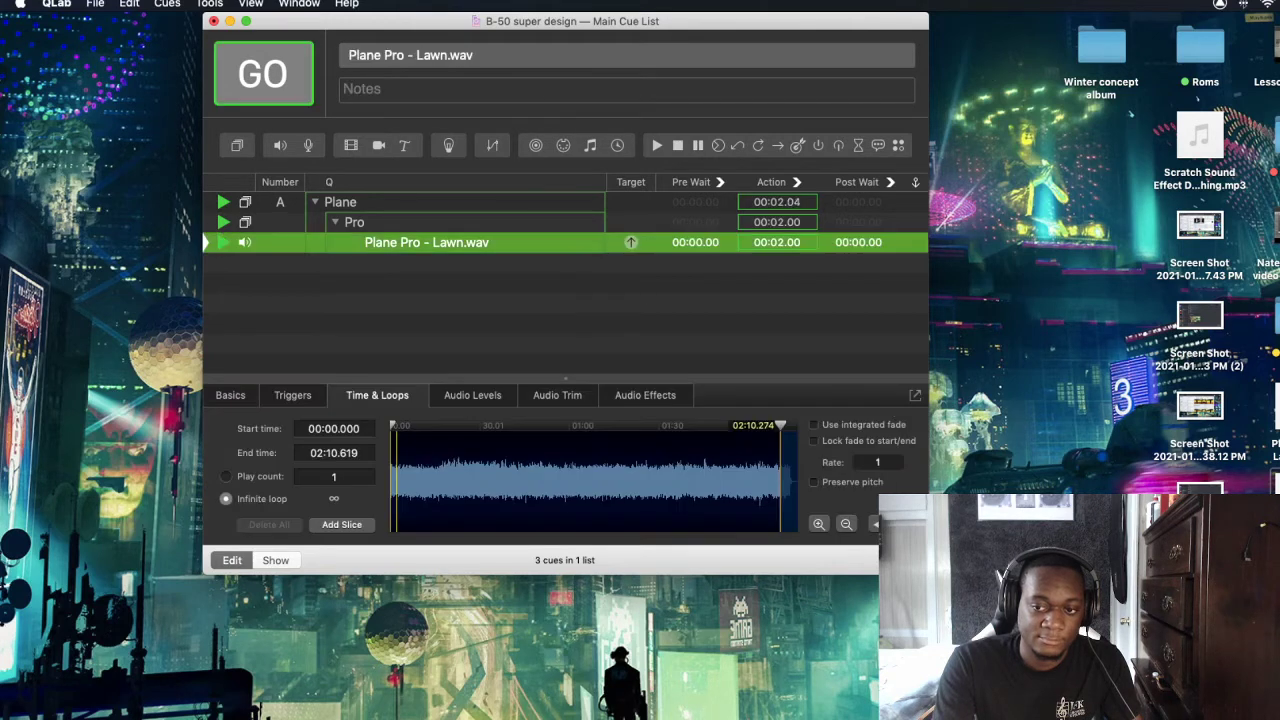
pyautogui.press('Escape')
# Trim the end of the Plane Pro - Lawn.wav loop to about 01:58.6 on the waveform
pyautogui.click(819, 524)
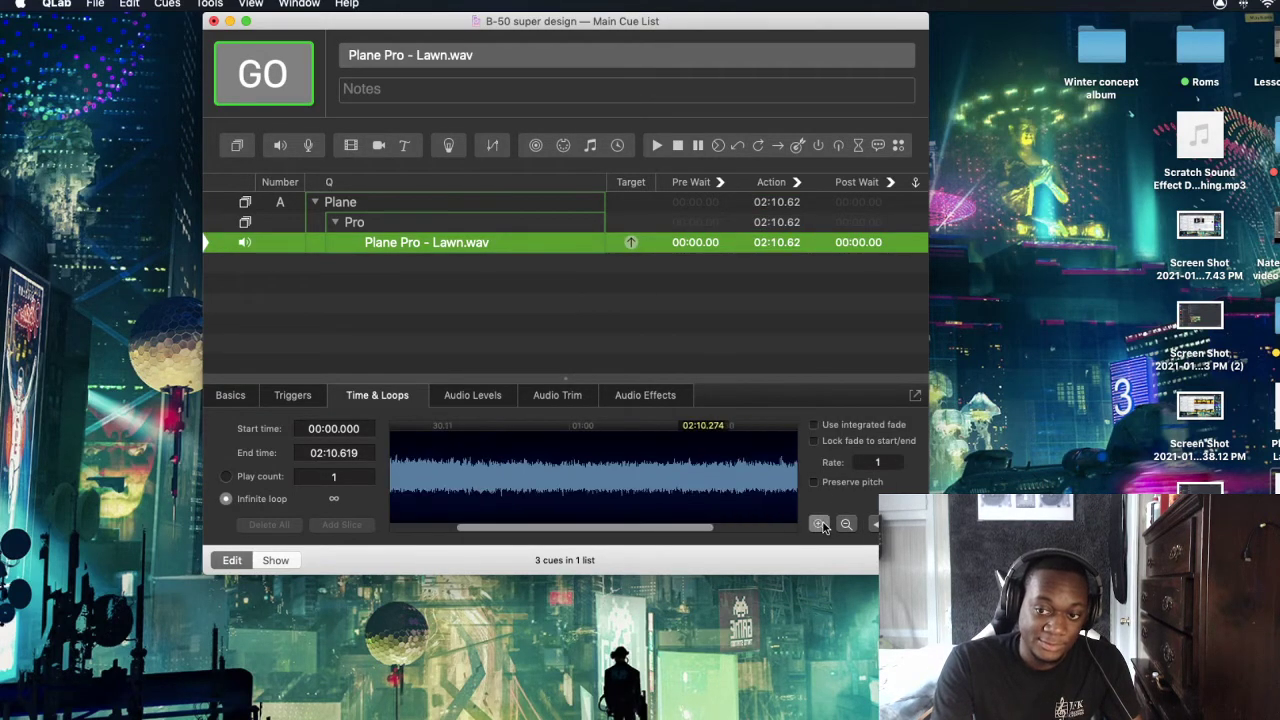
pyautogui.moveTo(625, 530); pyautogui.dragTo(430, 532)
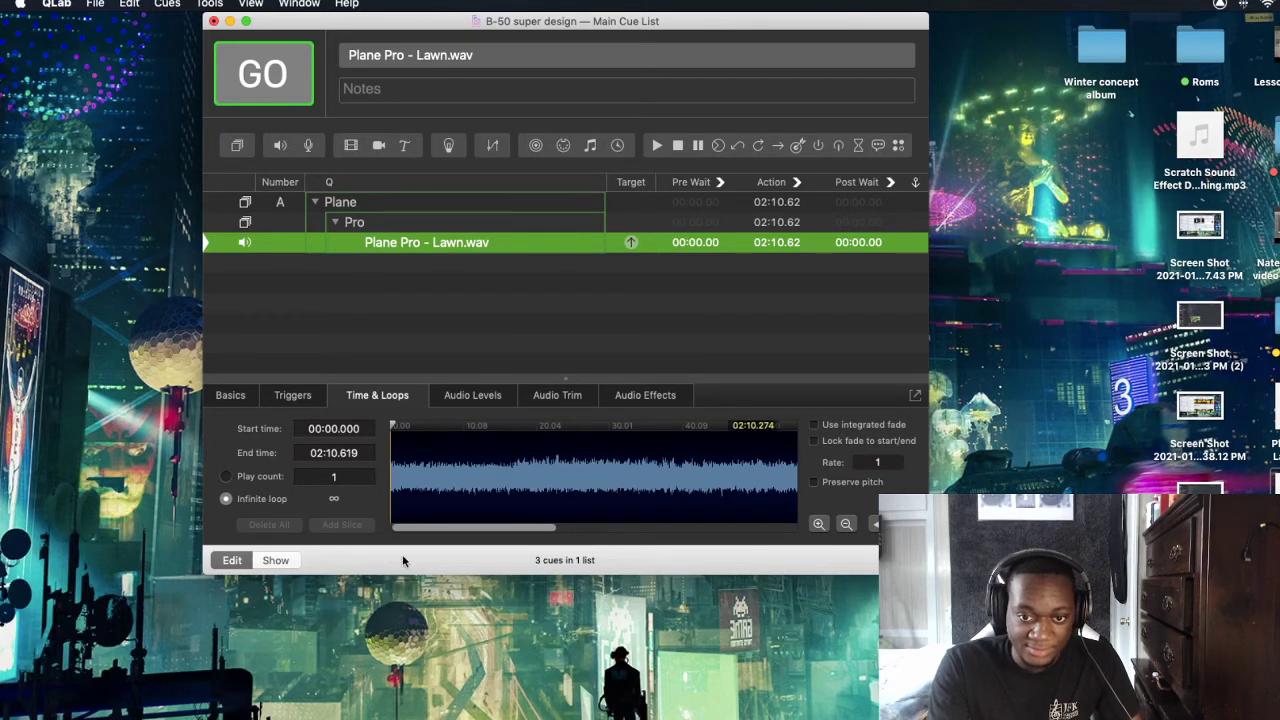
pyautogui.click(818, 524)
pyautogui.moveTo(570, 528); pyautogui.dragTo(717, 527)
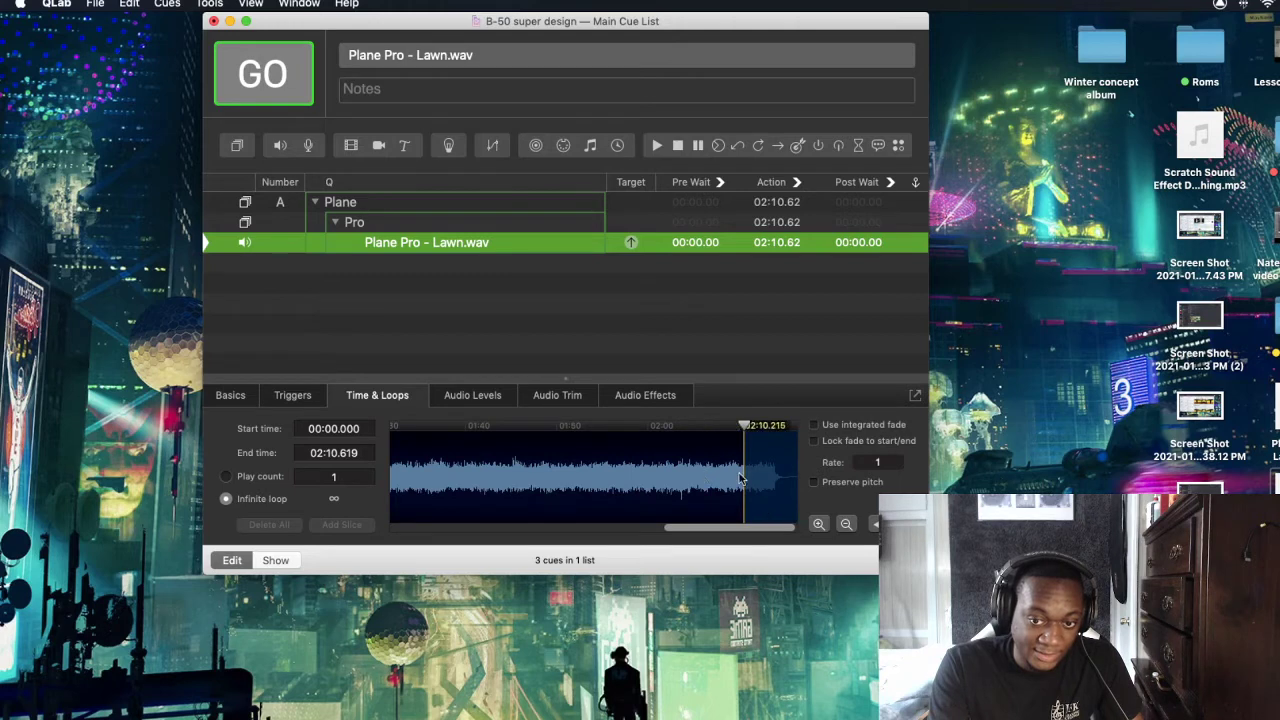
pyautogui.moveTo(741, 479)
pyautogui.mouseDown()
pyautogui.moveTo(651, 490)
pyautogui.moveTo(634, 516)
pyautogui.mouseUp()
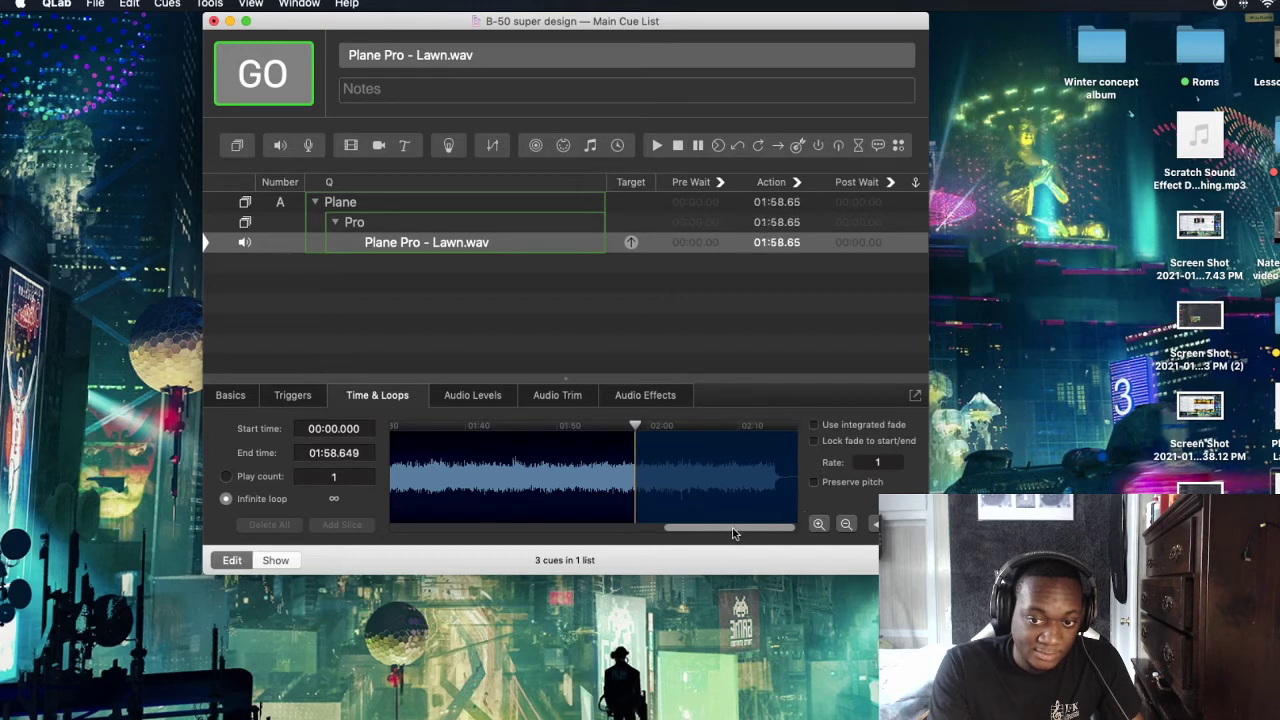
# Inspect the trimmed end of the waveform closely and move the loop's start time to about 00:01.56
pyautogui.moveTo(733, 527)
pyautogui.mouseDown()
pyautogui.moveTo(617, 547)
pyautogui.moveTo(756, 538)
pyautogui.mouseUp()
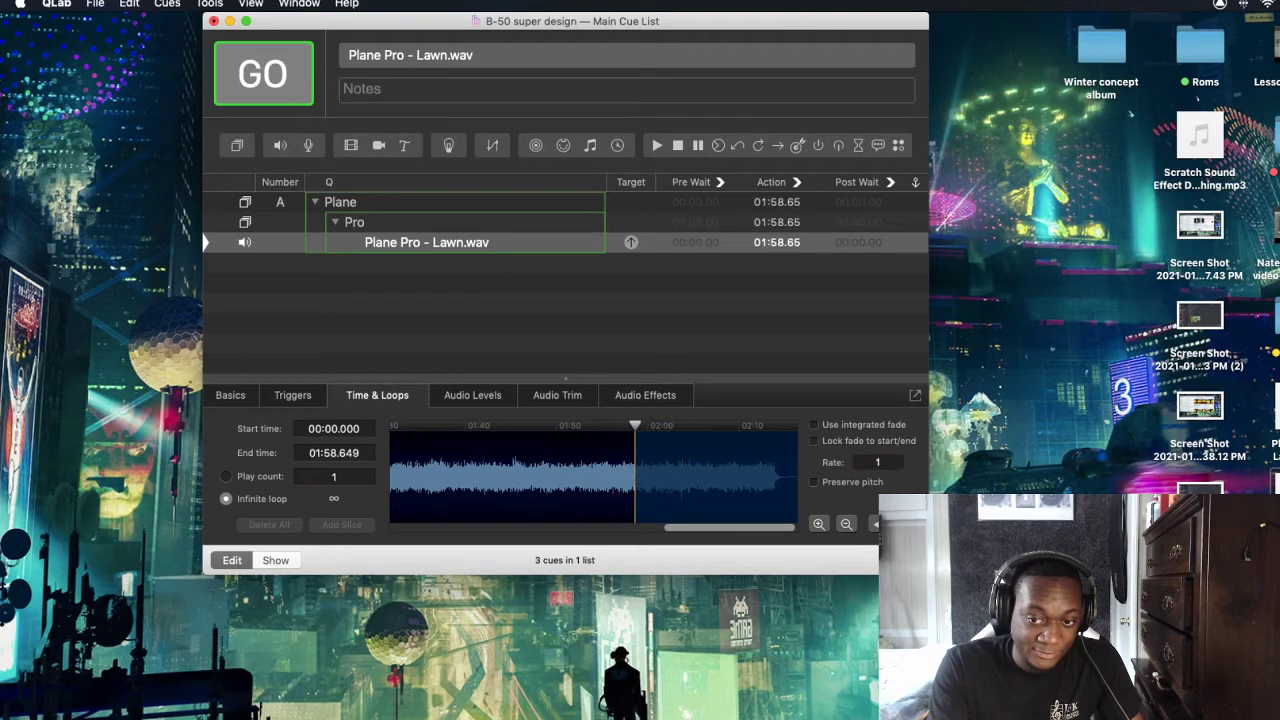
pyautogui.click(819, 524)
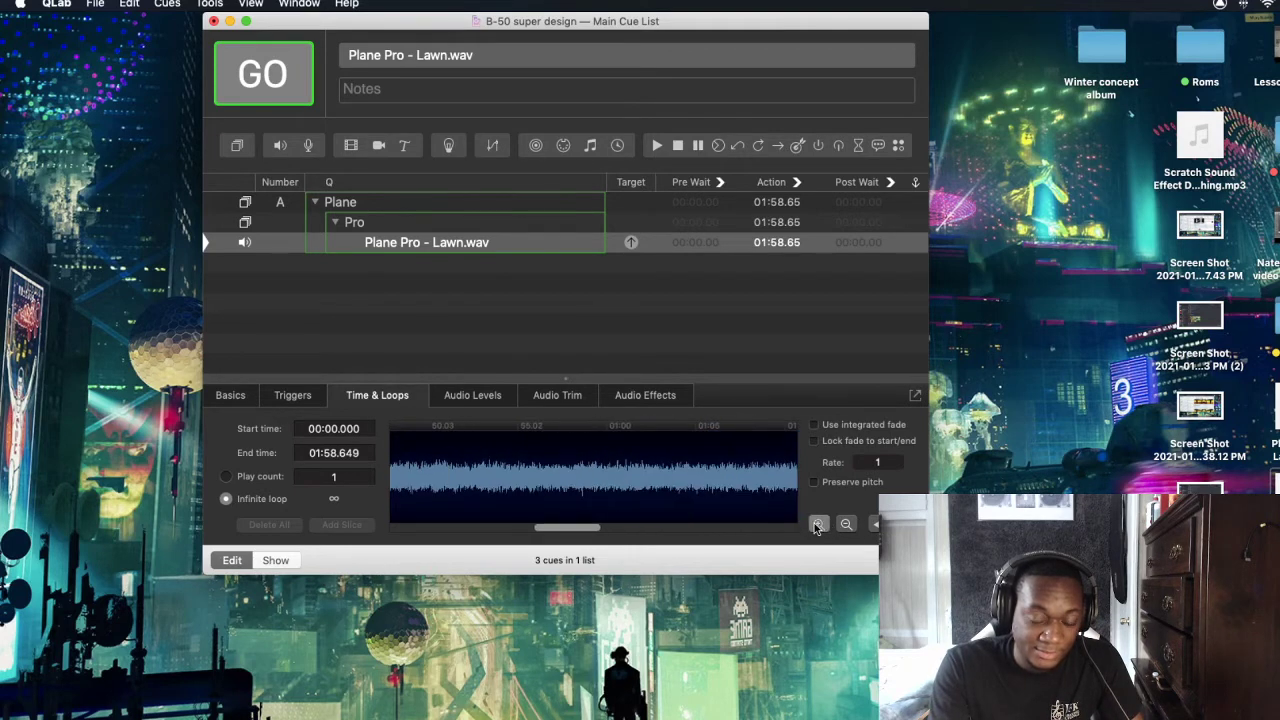
pyautogui.moveTo(576, 530); pyautogui.dragTo(741, 537)
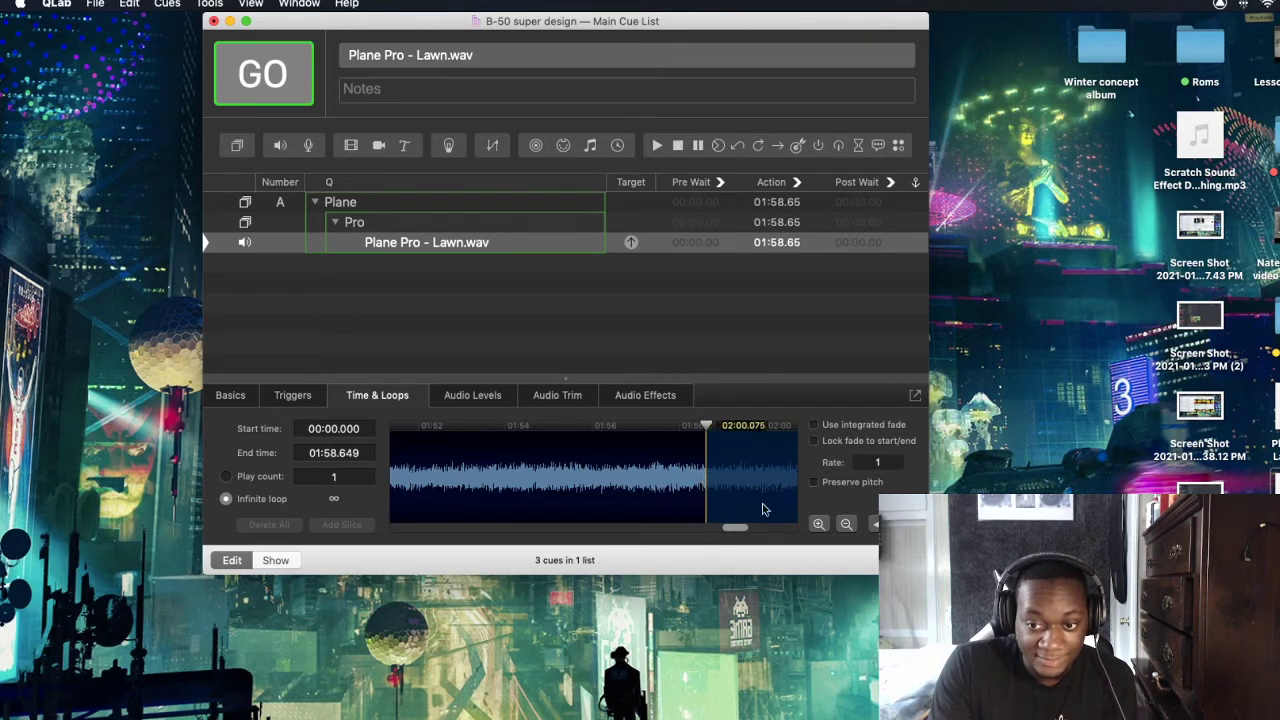
pyautogui.moveTo(735, 529); pyautogui.dragTo(200, 541)
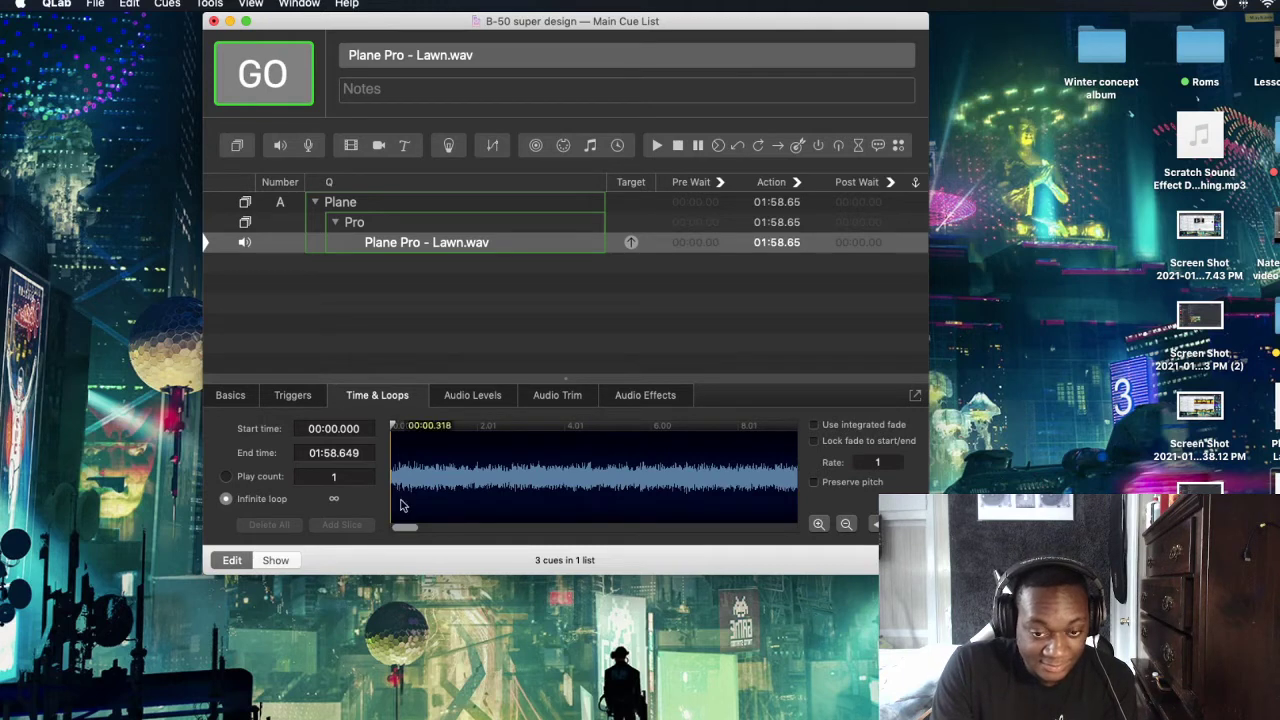
pyautogui.moveTo(390, 427); pyautogui.dragTo(457, 527)
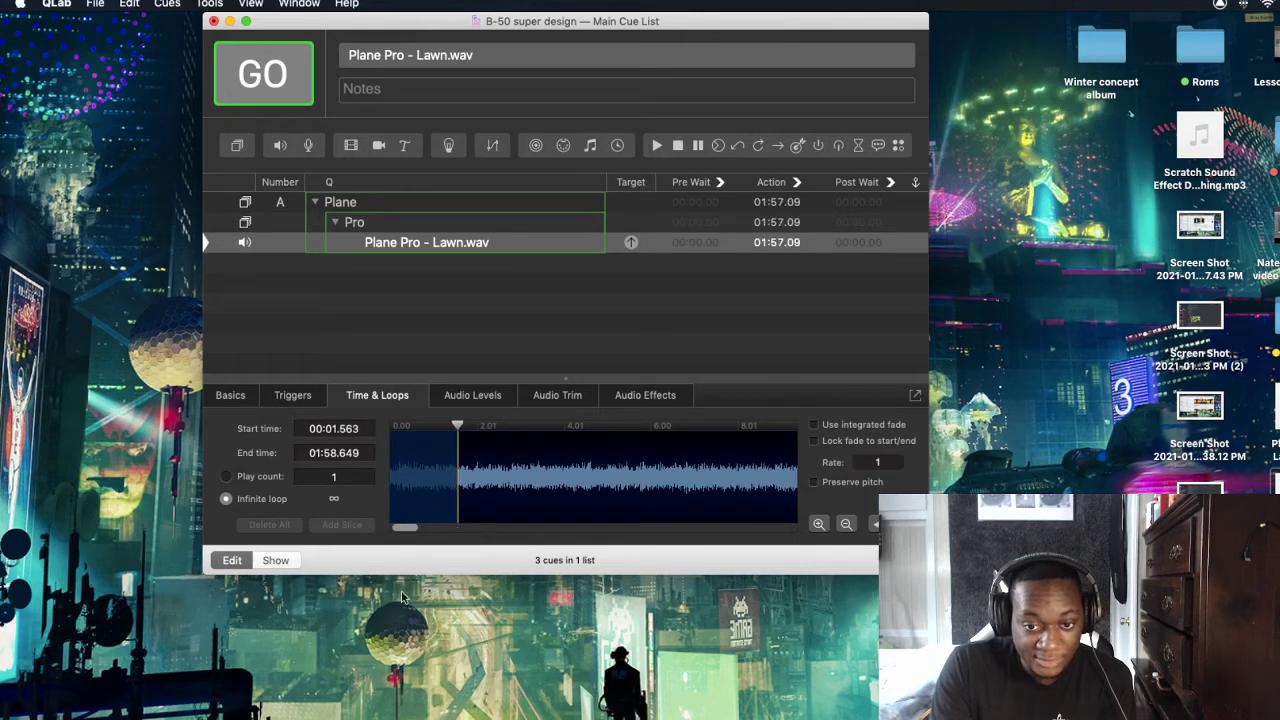
# Audition the trimmed loop's transition twice by playing the cue from just before its end point
pyautogui.click(846, 525)
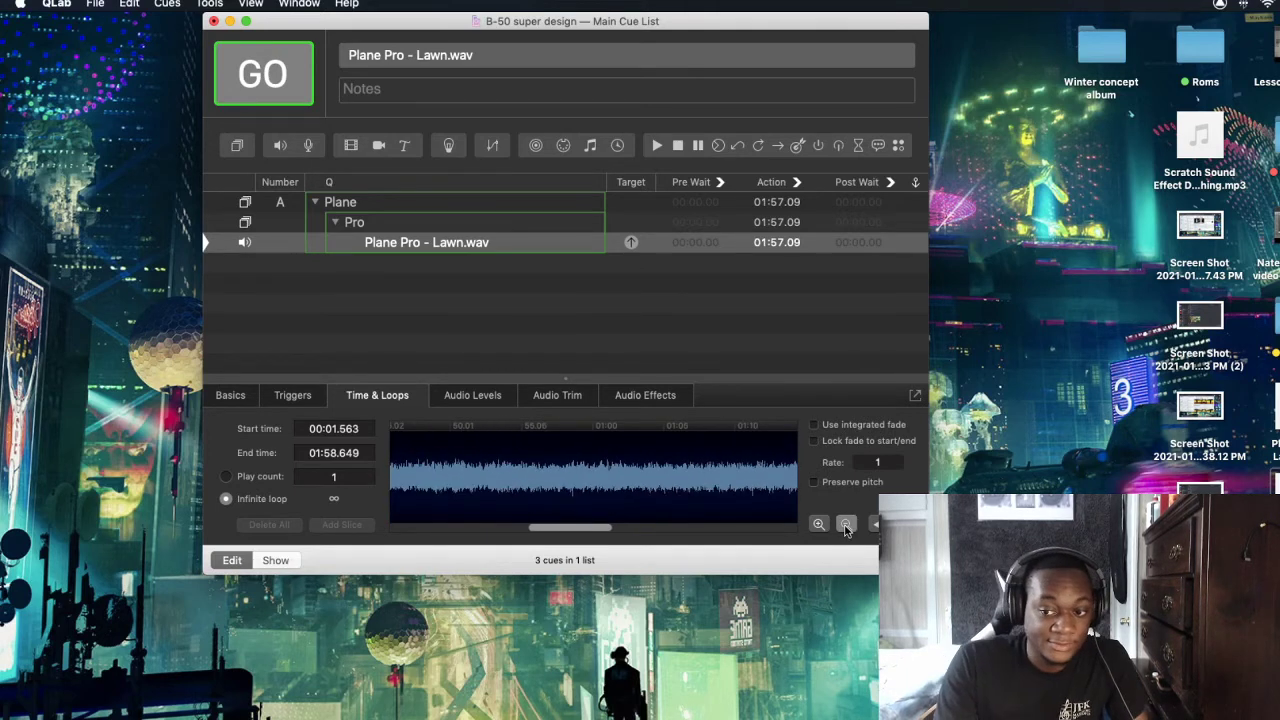
pyautogui.click(846, 525)
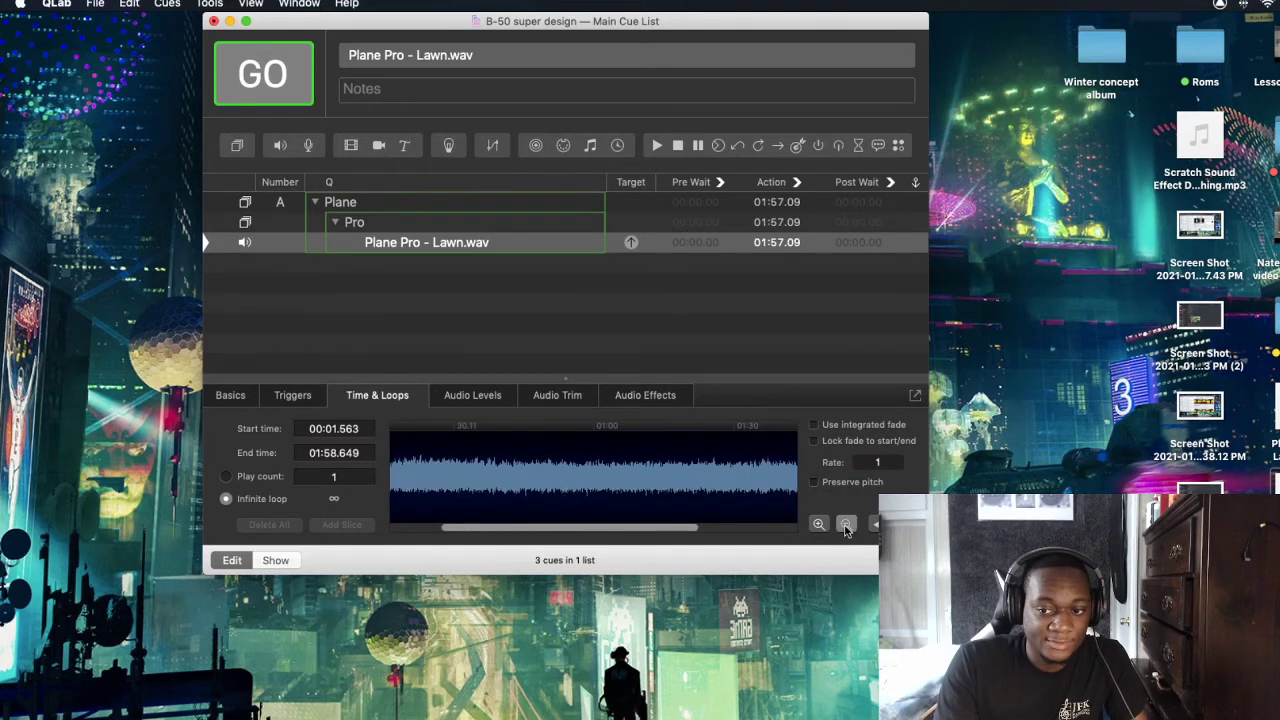
pyautogui.click(739, 473)
pyautogui.press('space')
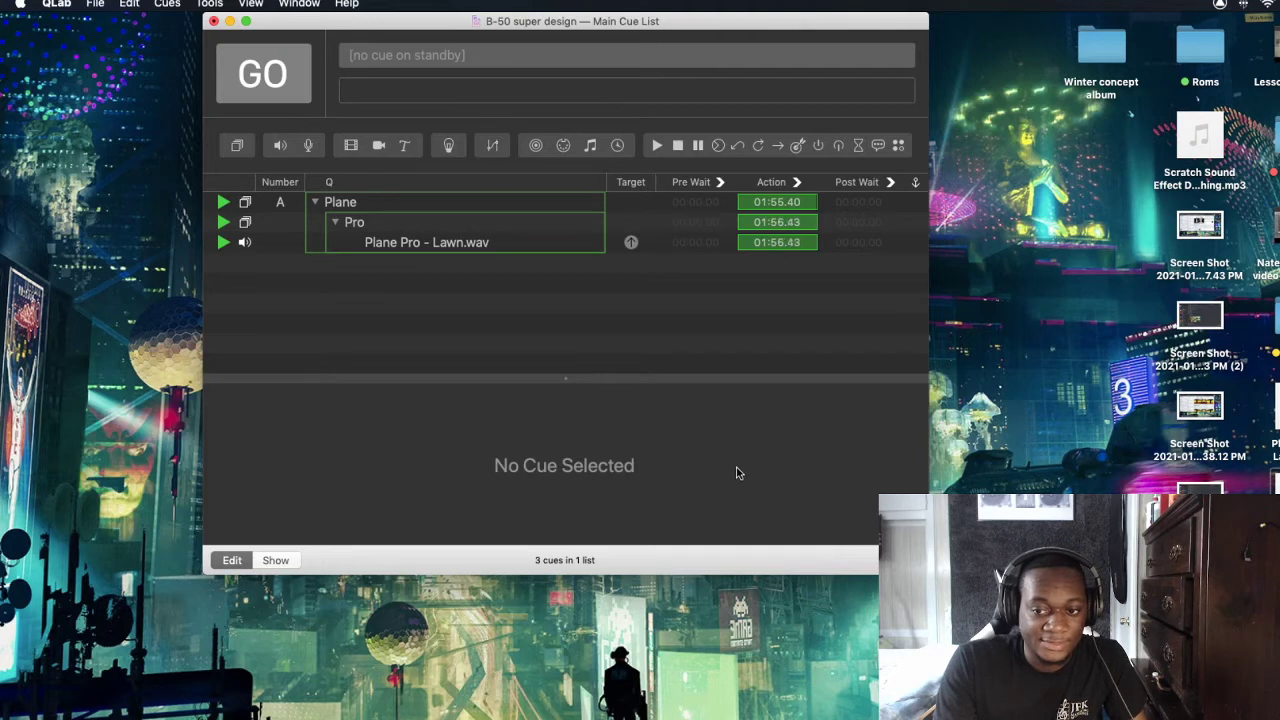
pyautogui.click(420, 244)
pyautogui.press('Escape')
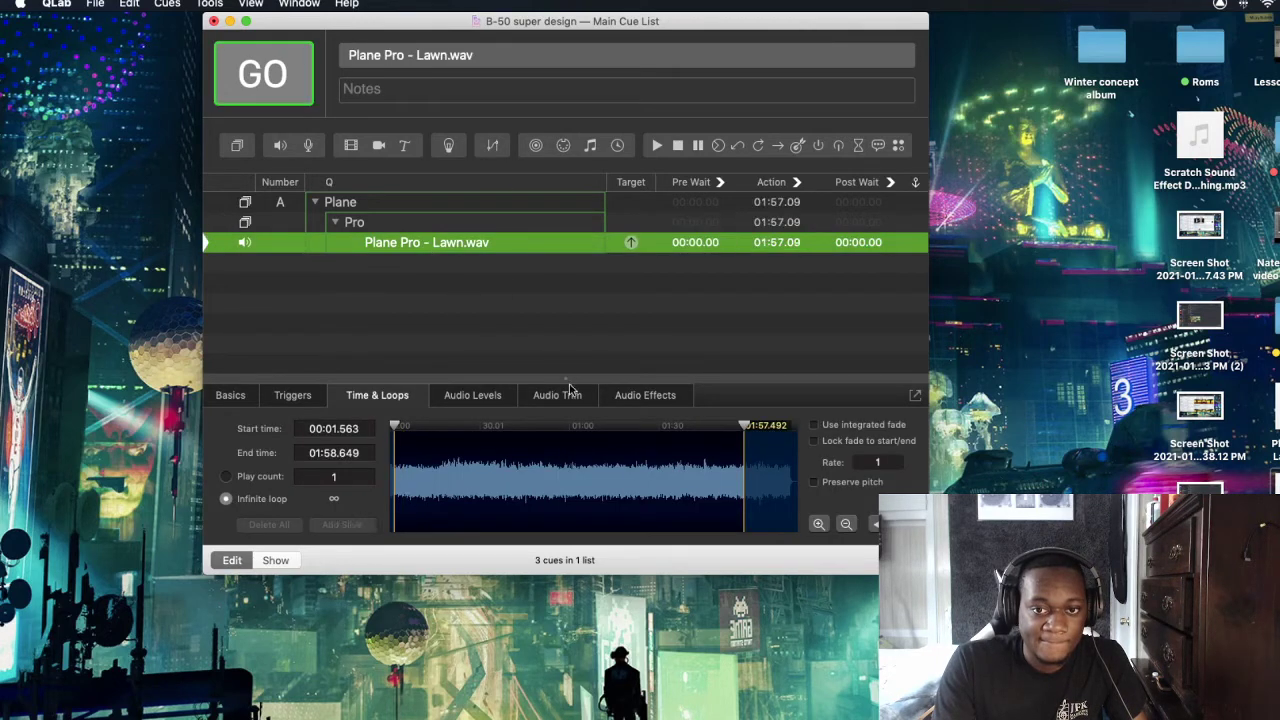
pyautogui.click(740, 474)
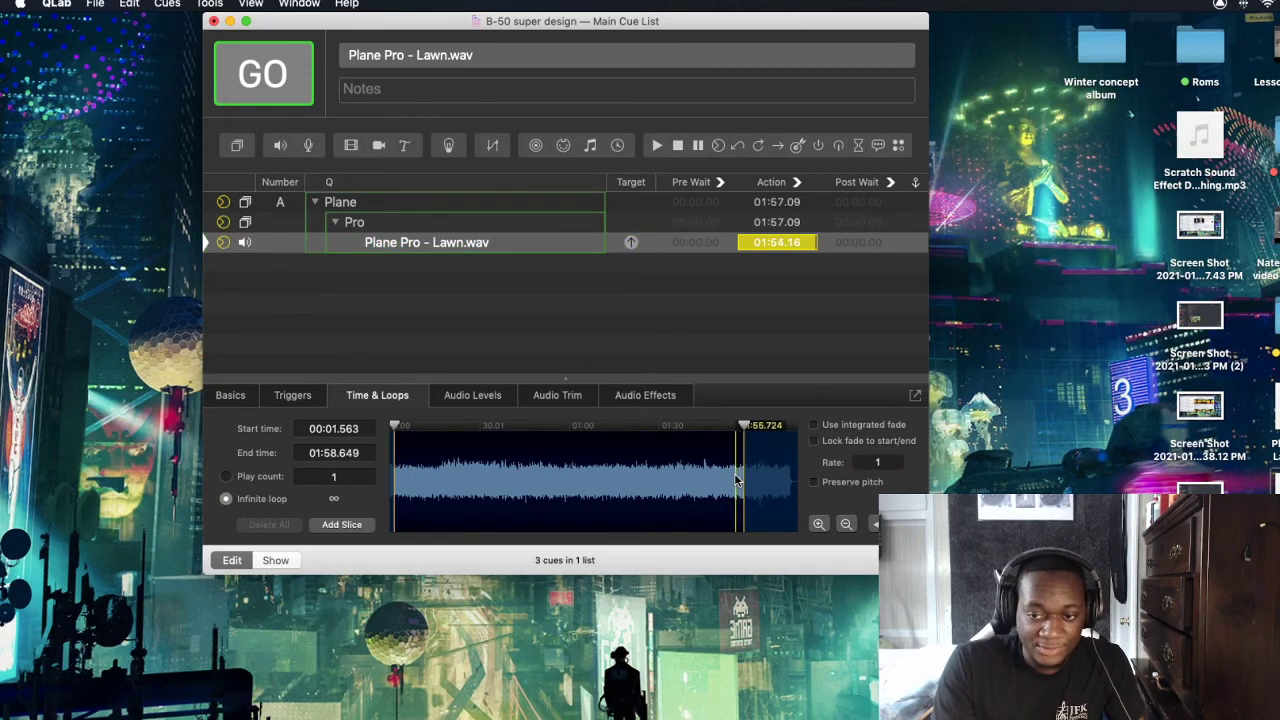
pyautogui.press('space')
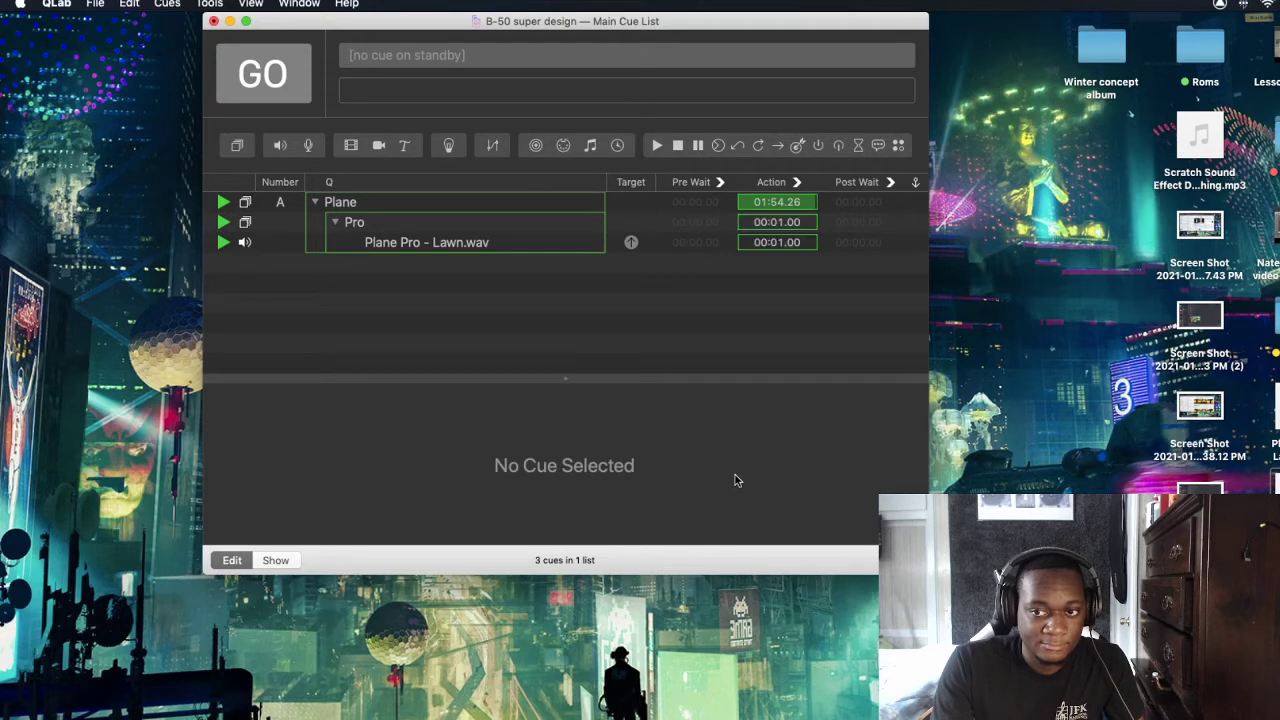
# Rename the Plane Pro - Lawn.wav cue to Plane Pro 1
pyautogui.click(426, 242)
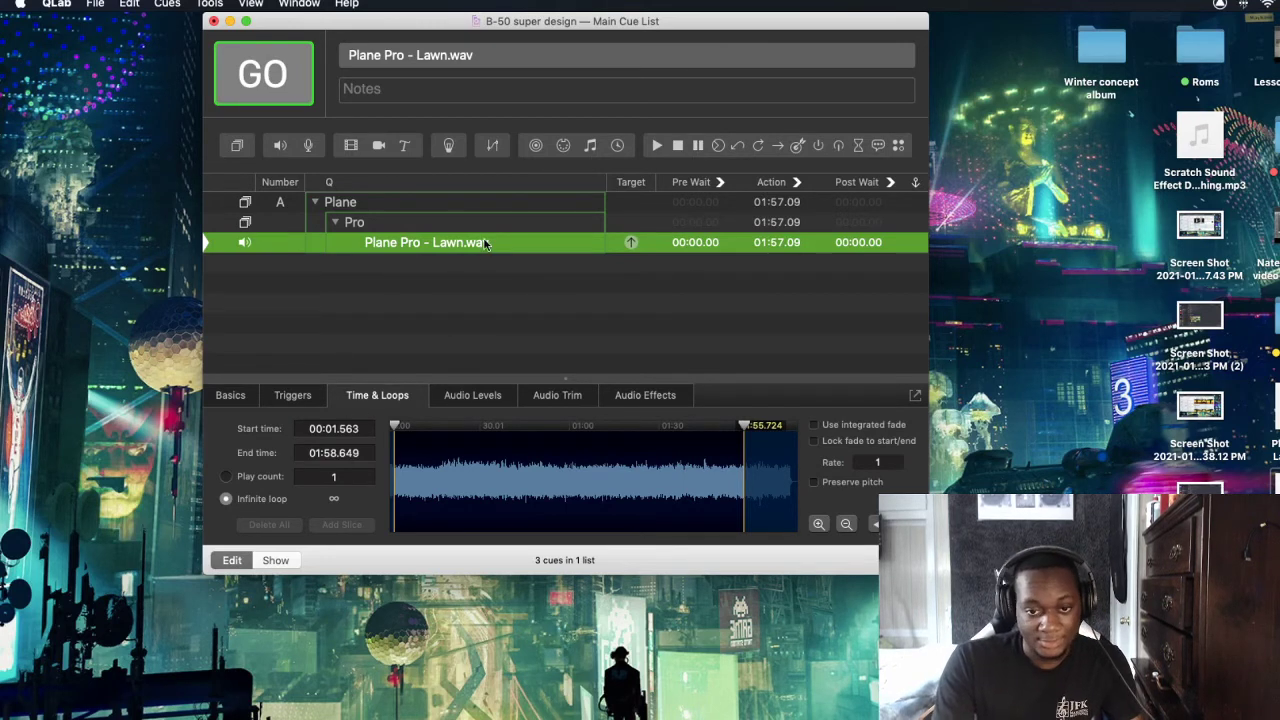
pyautogui.doubleClick(452, 245)
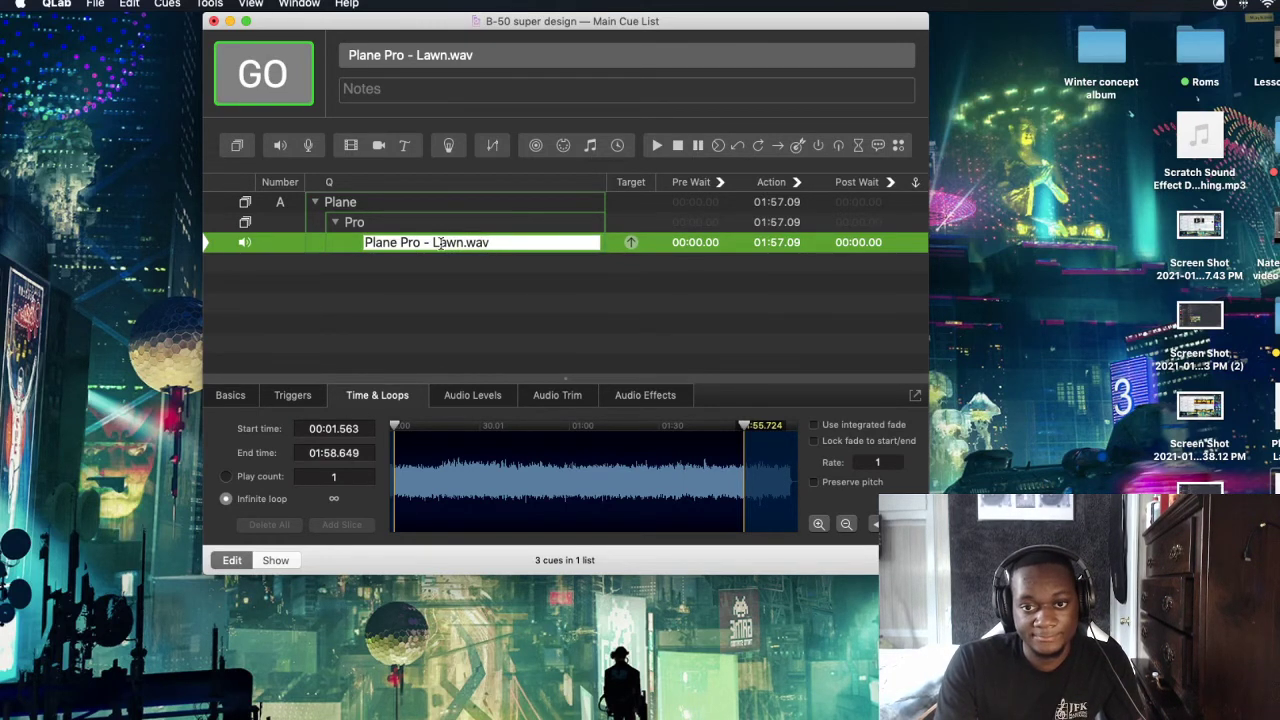
pyautogui.press('BackSpace')
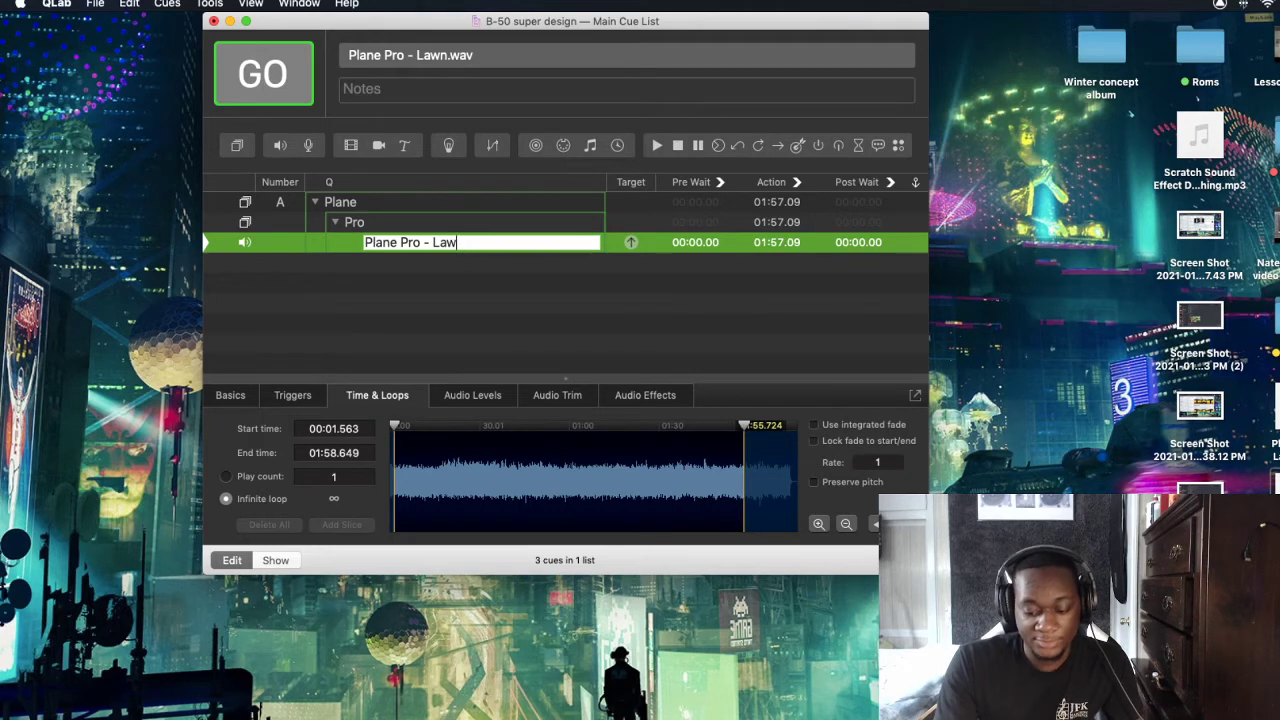
pyautogui.write('1')
pyautogui.press('Return')
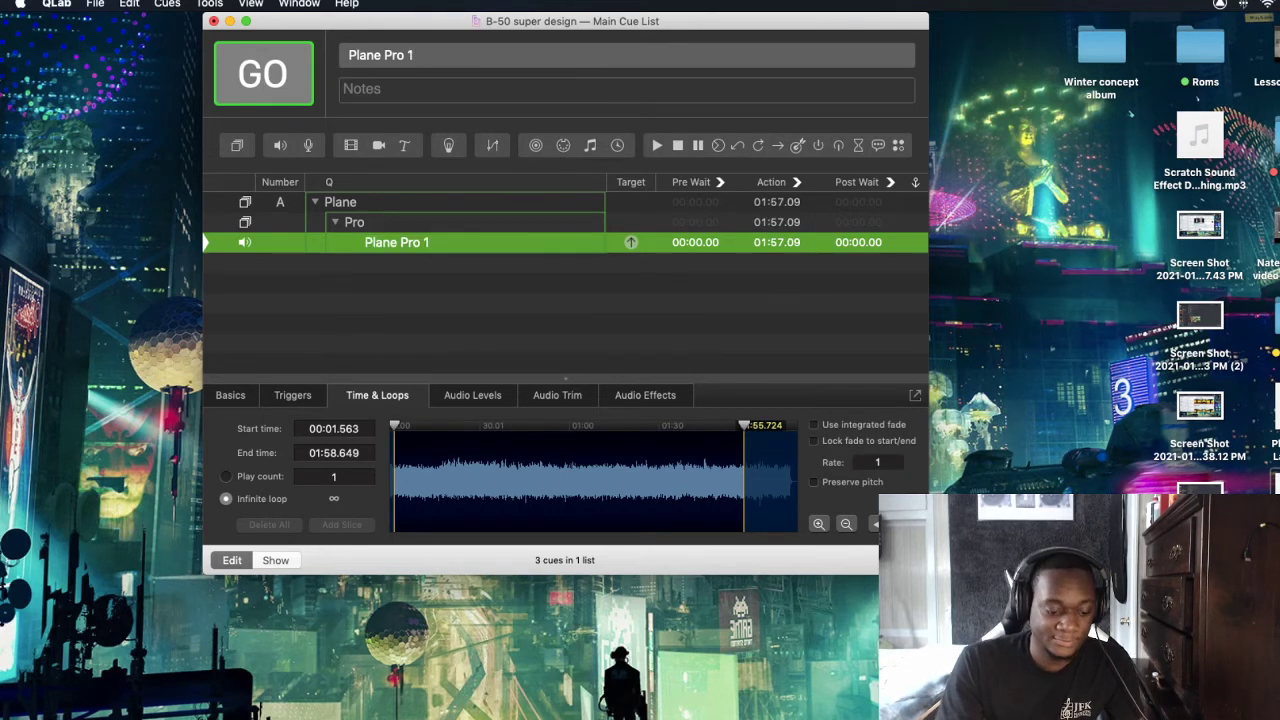
# Duplicate the Plane Pro 1 cue three times and rename the first copy Plane Pro 2
pyautogui.press('super+d')
pyautogui.press('super+d')
pyautogui.press('super+d')
pyautogui.doubleClick(459, 262)
pyautogui.click(459, 262)
pyautogui.write('\\')
pyautogui.press('BackSpace')
pyautogui.press('BackSpace')
pyautogui.write('2')
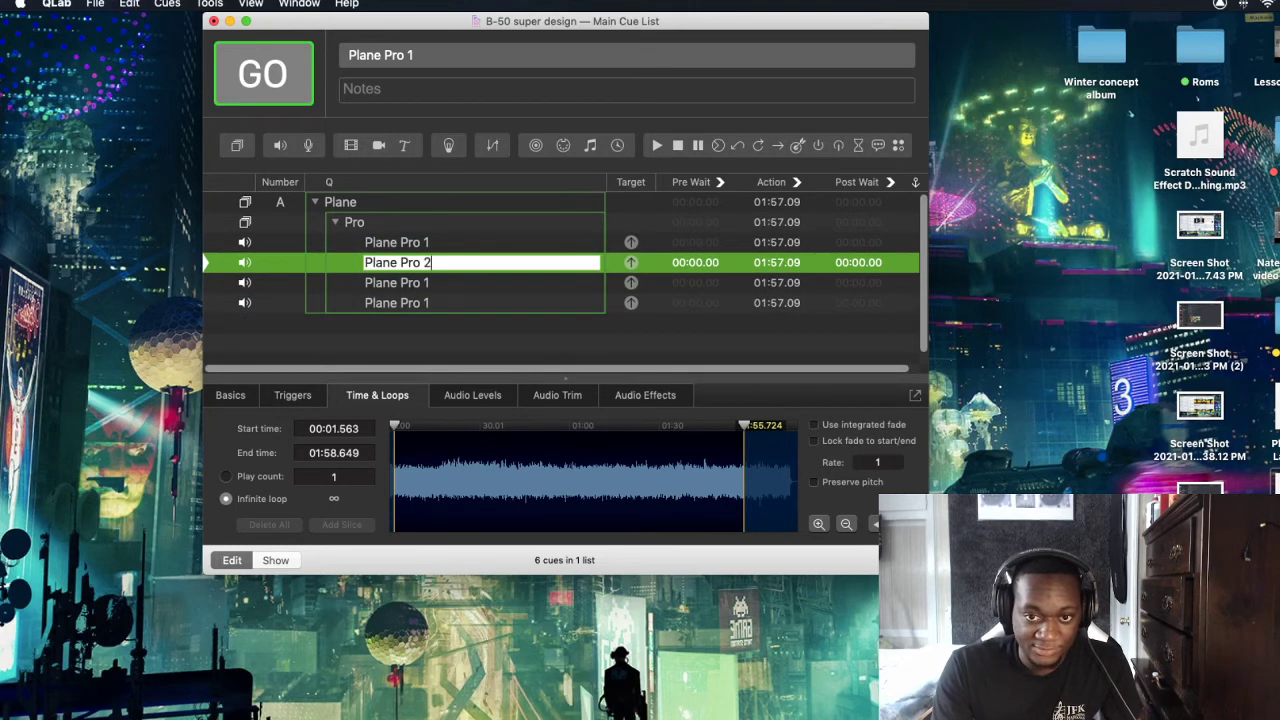
pyautogui.press('Return')
# Rename the remaining two copies in the Pro group Plane Pro 3 and Plane Pro 4
pyautogui.click(445, 281)
pyautogui.click(445, 282)
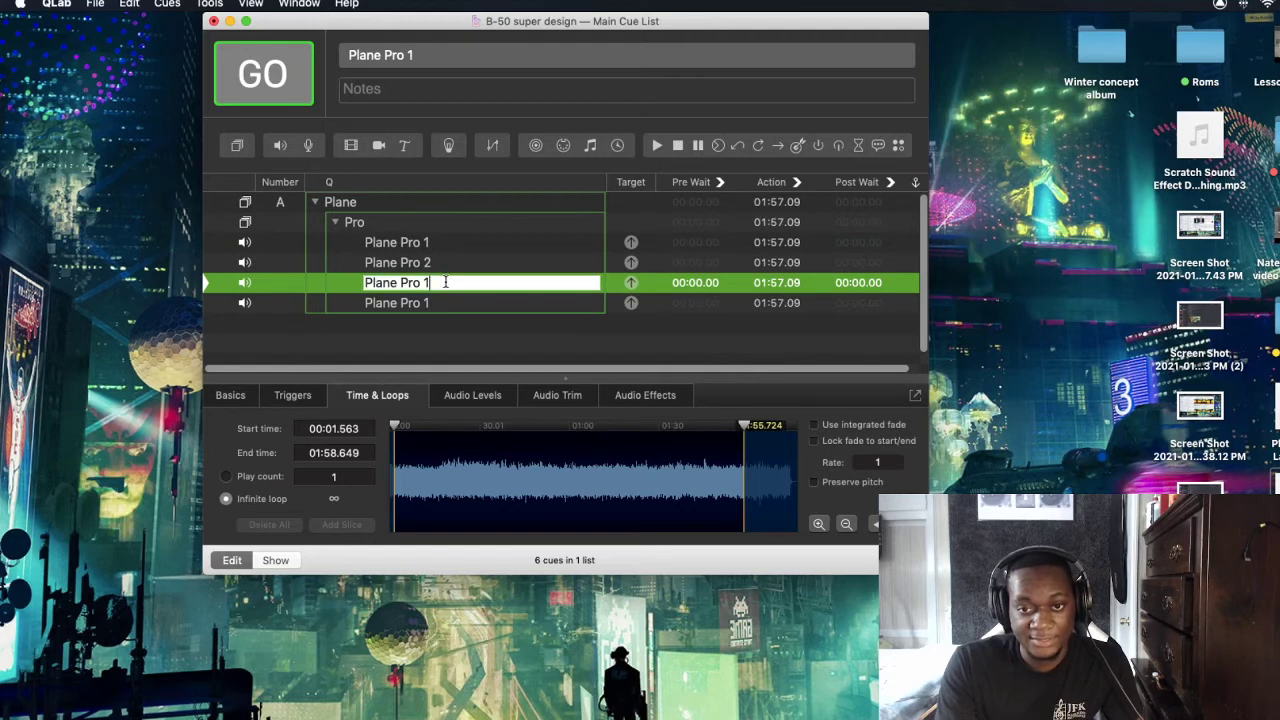
pyautogui.write('3')
pyautogui.press('Return')
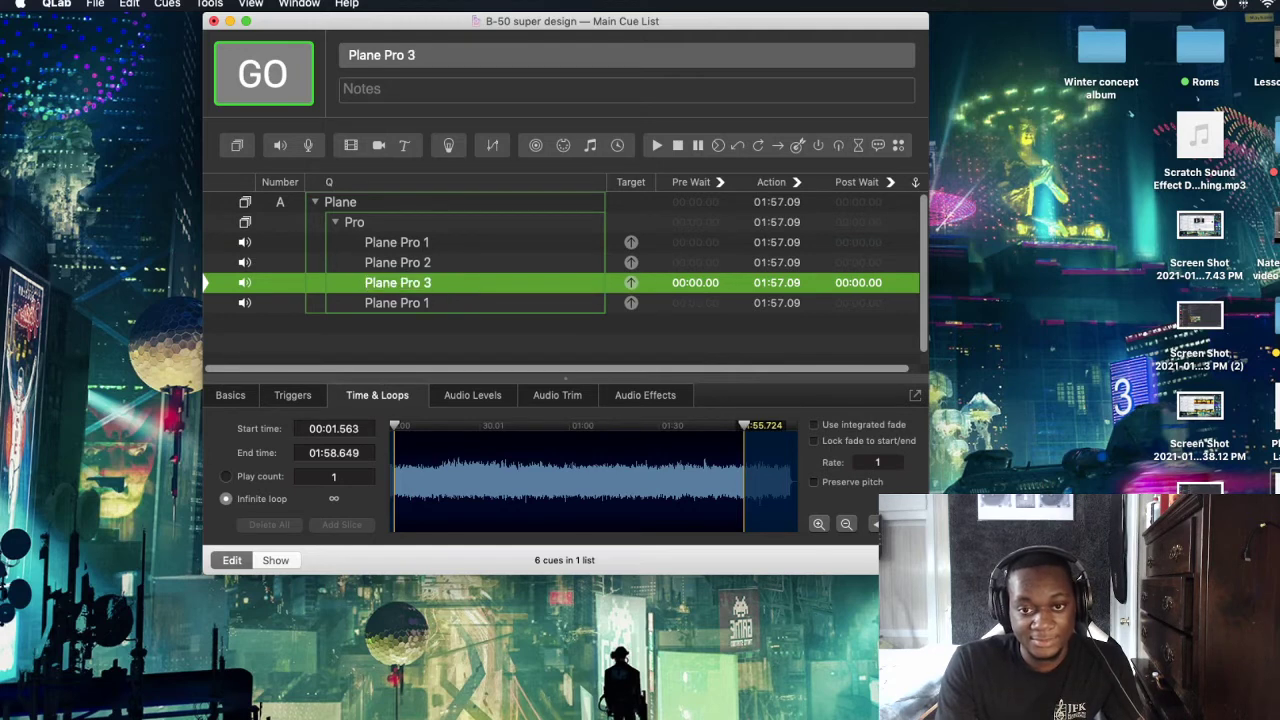
pyautogui.click(441, 302)
pyautogui.click(441, 302)
pyautogui.press('BackSpace')
pyautogui.write('4')
pyautogui.press('Return')
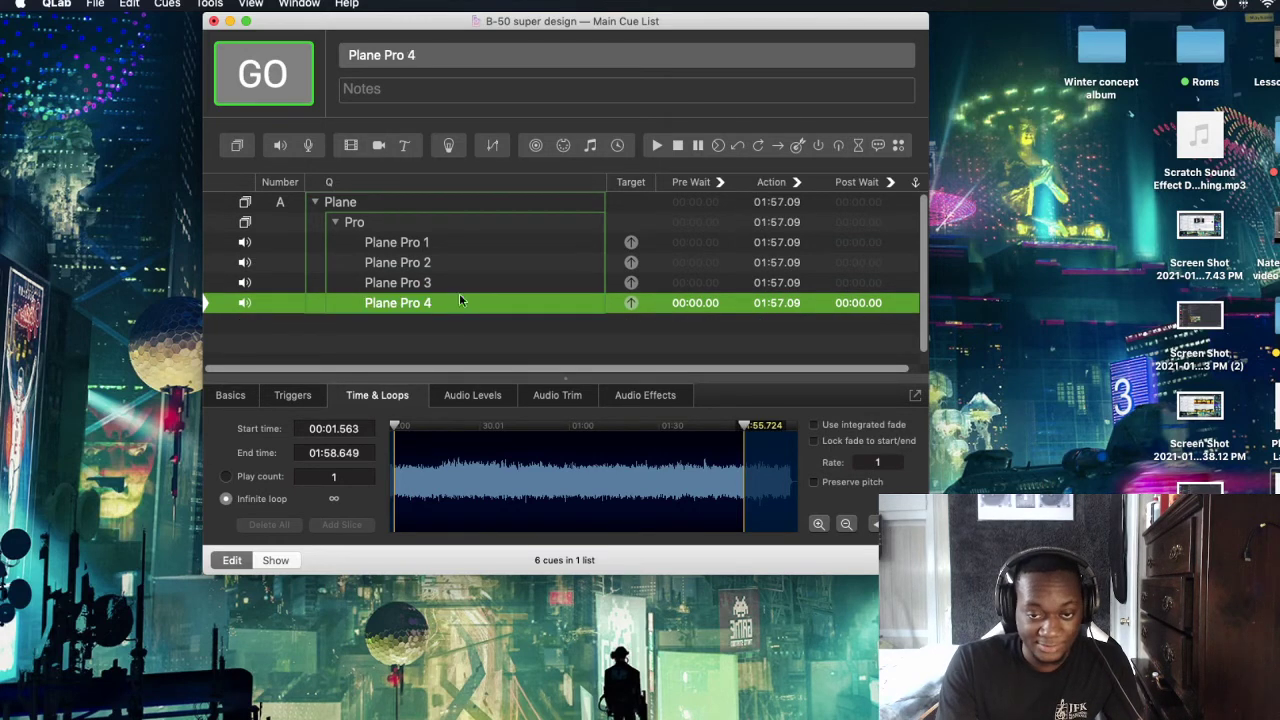
# Set the pre-wait of the Plane Pro 2 cue to 1 second
pyautogui.click(436, 262)
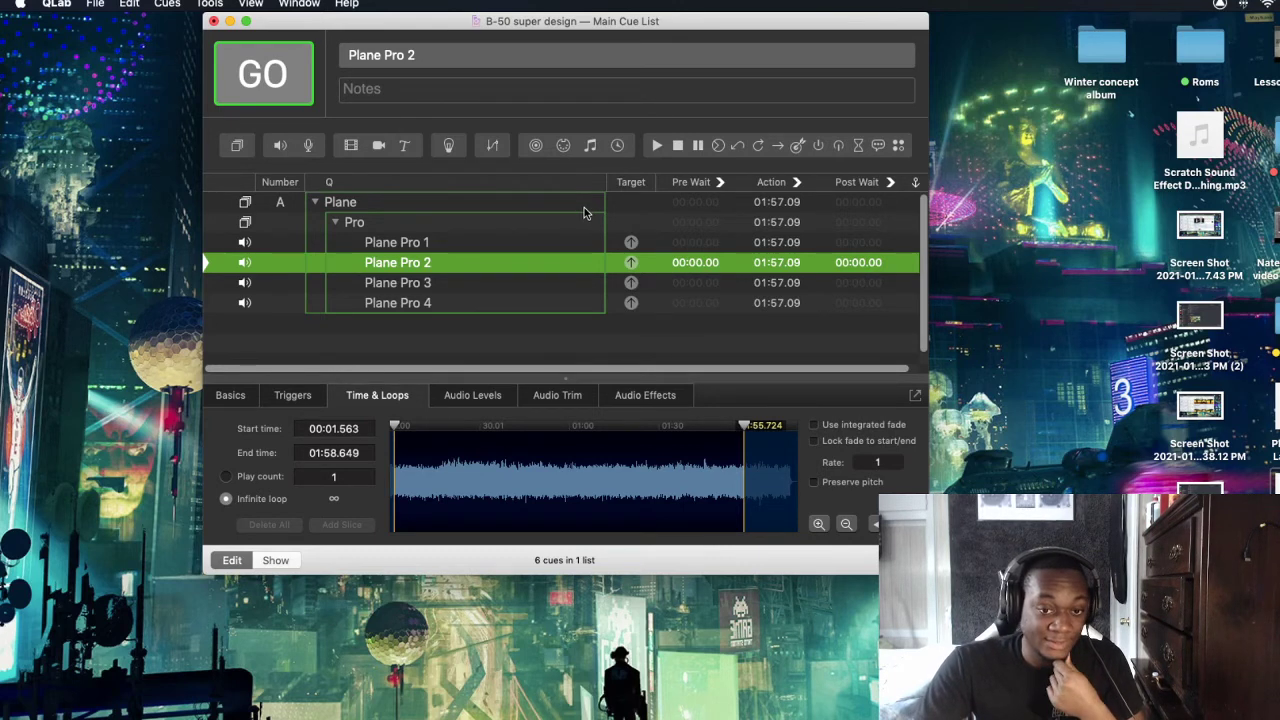
pyautogui.doubleClick(717, 263)
pyautogui.press('BackSpace')
pyautogui.press('BackSpace')
pyautogui.press('BackSpace')
pyautogui.press('BackSpace')
pyautogui.write('1.')
pyautogui.press('Return')
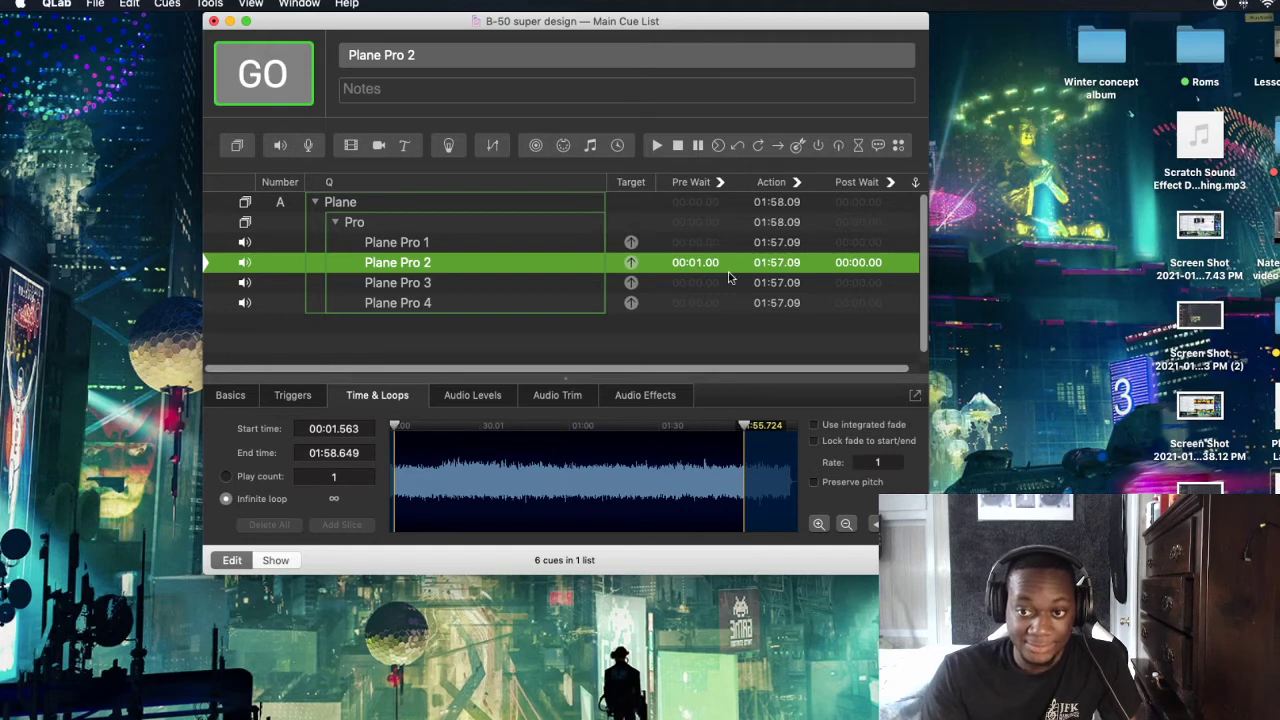
# Set the pre-wait of Plane Pro 3 to 0.6 seconds and of Plane Pro 4 to 0.8 seconds
pyautogui.doubleClick(702, 283)
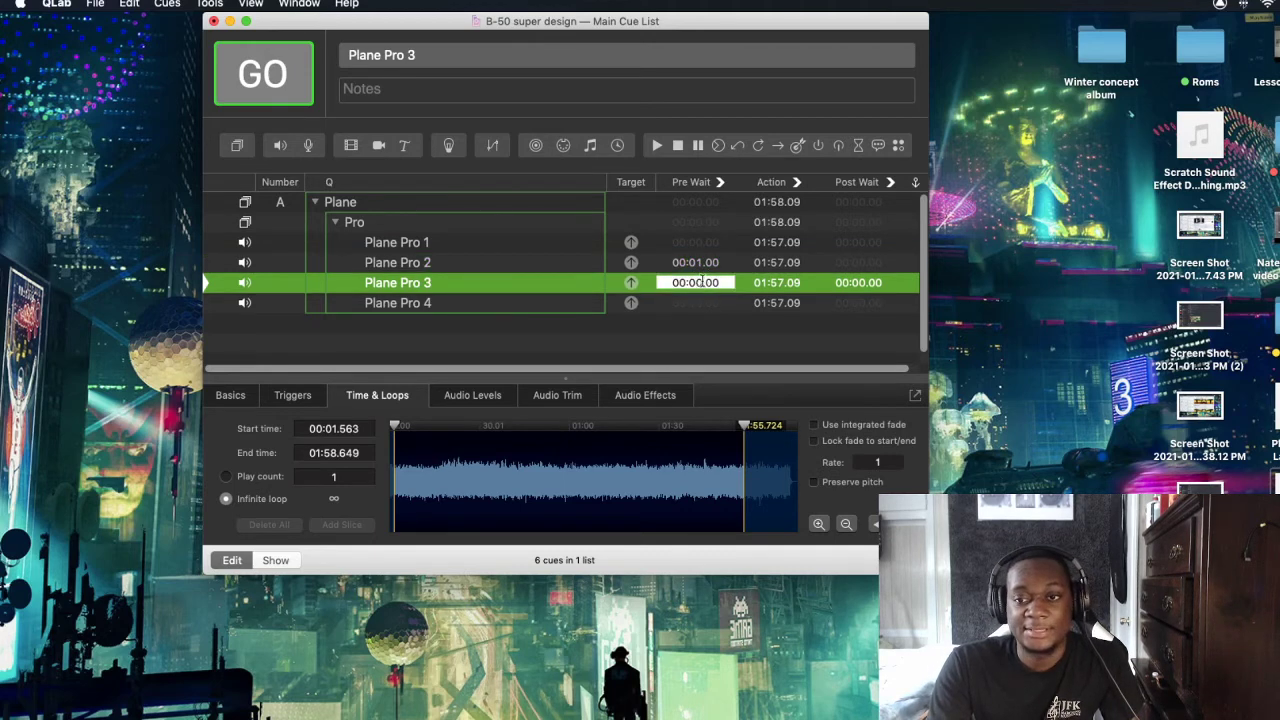
pyautogui.press('BackSpace')
pyautogui.write('6')
pyautogui.press('Return')
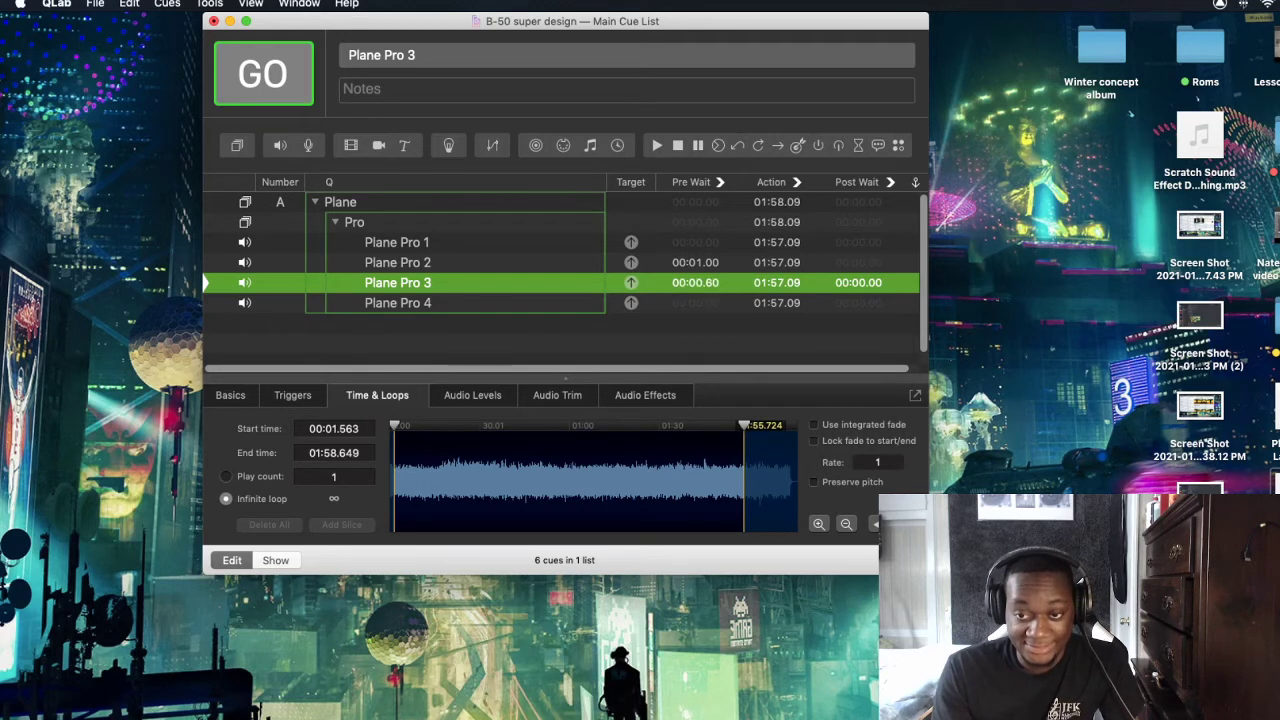
pyautogui.doubleClick(704, 311)
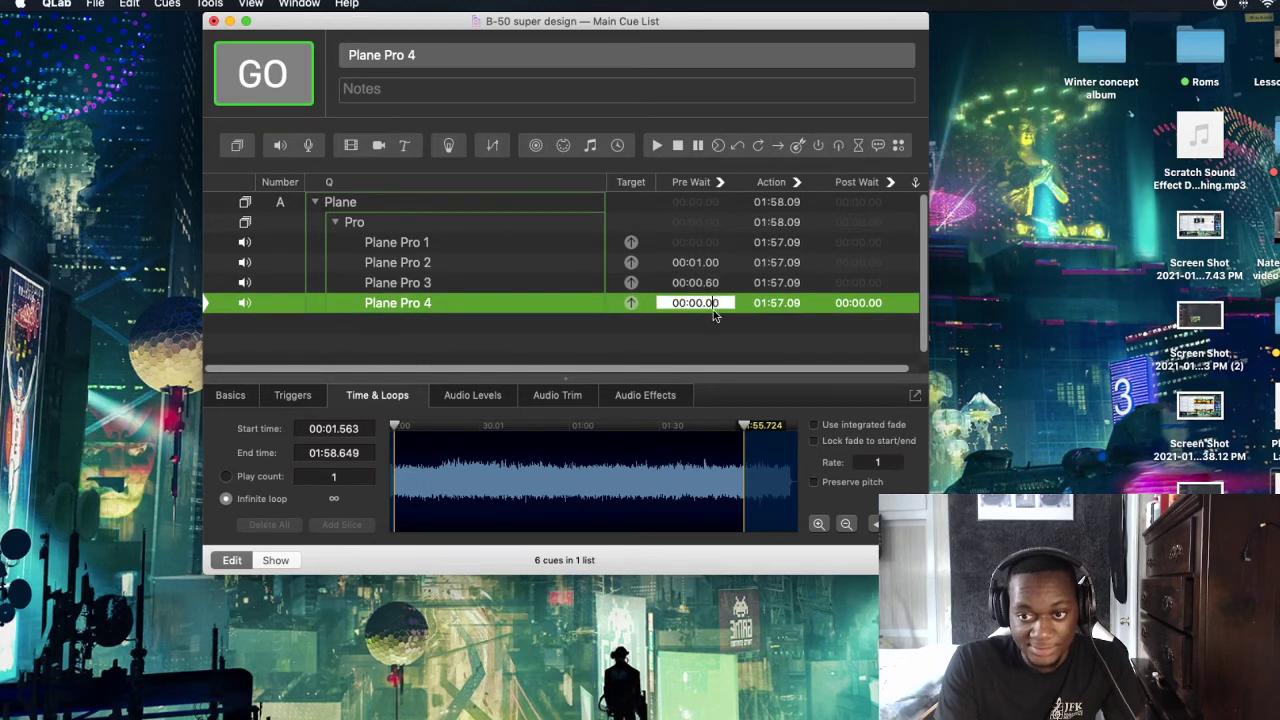
pyautogui.press('BackSpace')
pyautogui.write('8')
pyautogui.press('Return')
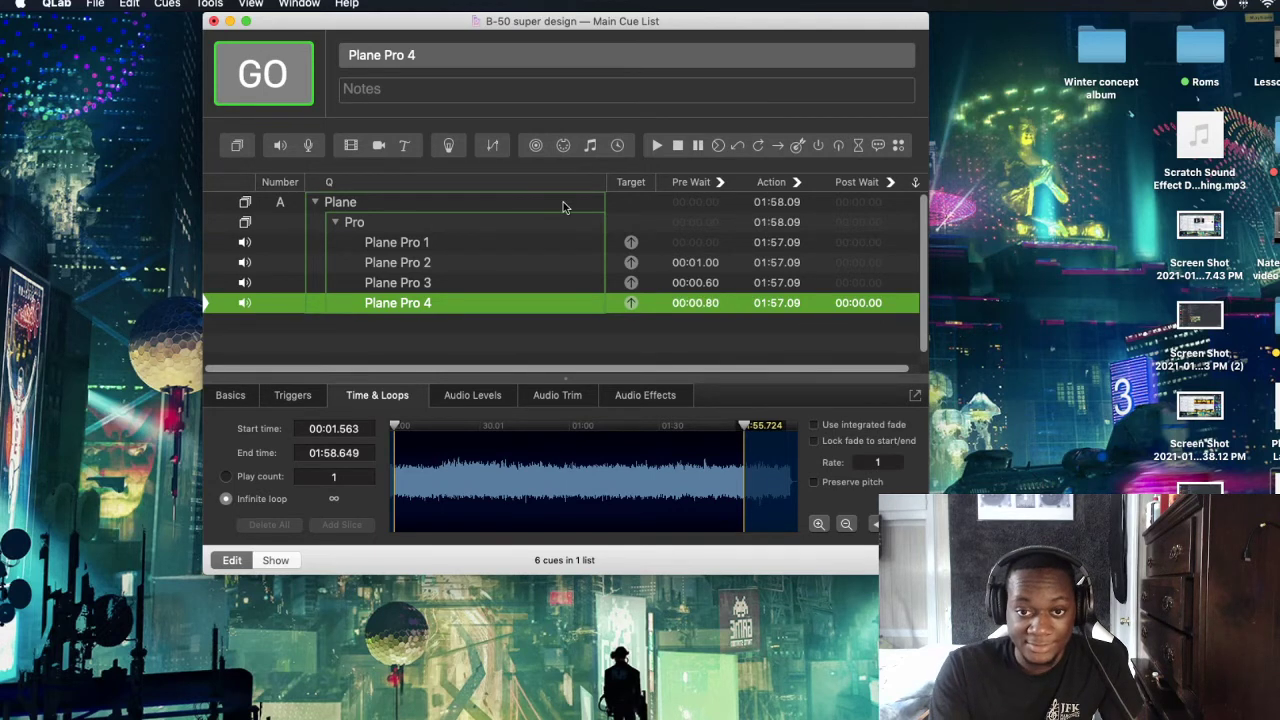
# Play the Plane group to audition the four staggered cues together, and stop playback
pyautogui.click(519, 202)
pyautogui.press('space')
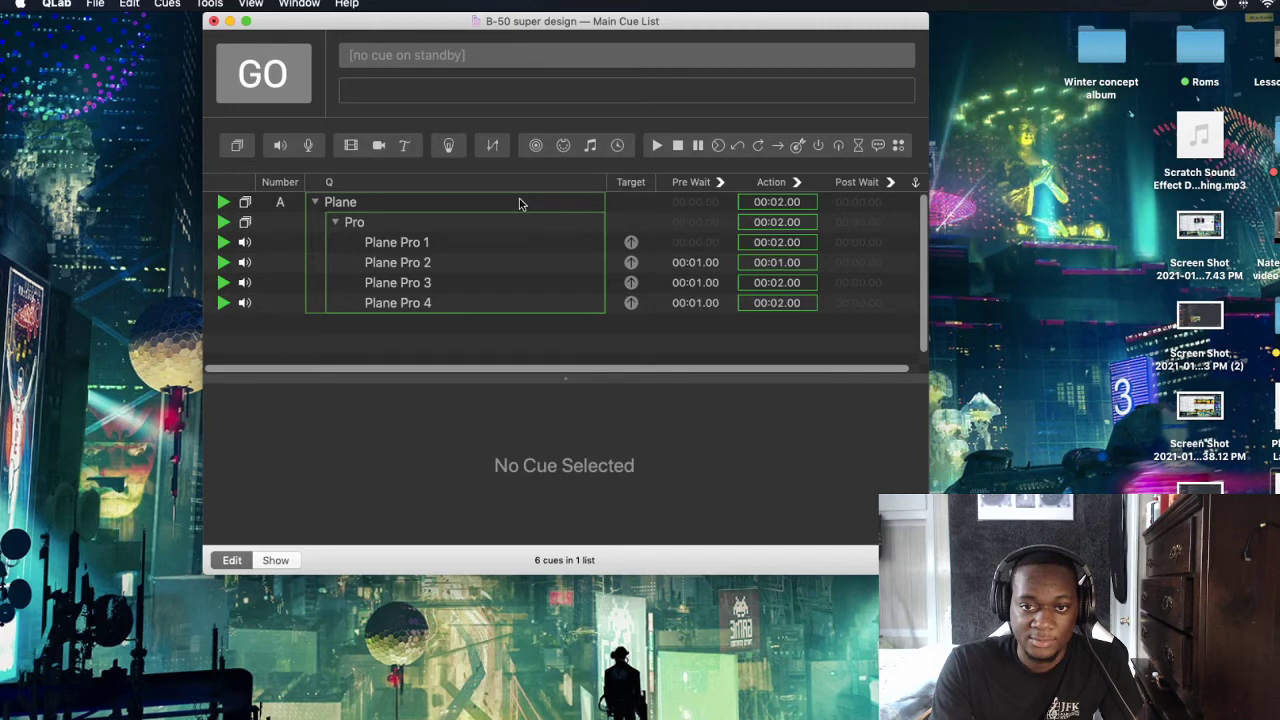
pyautogui.press('Escape')
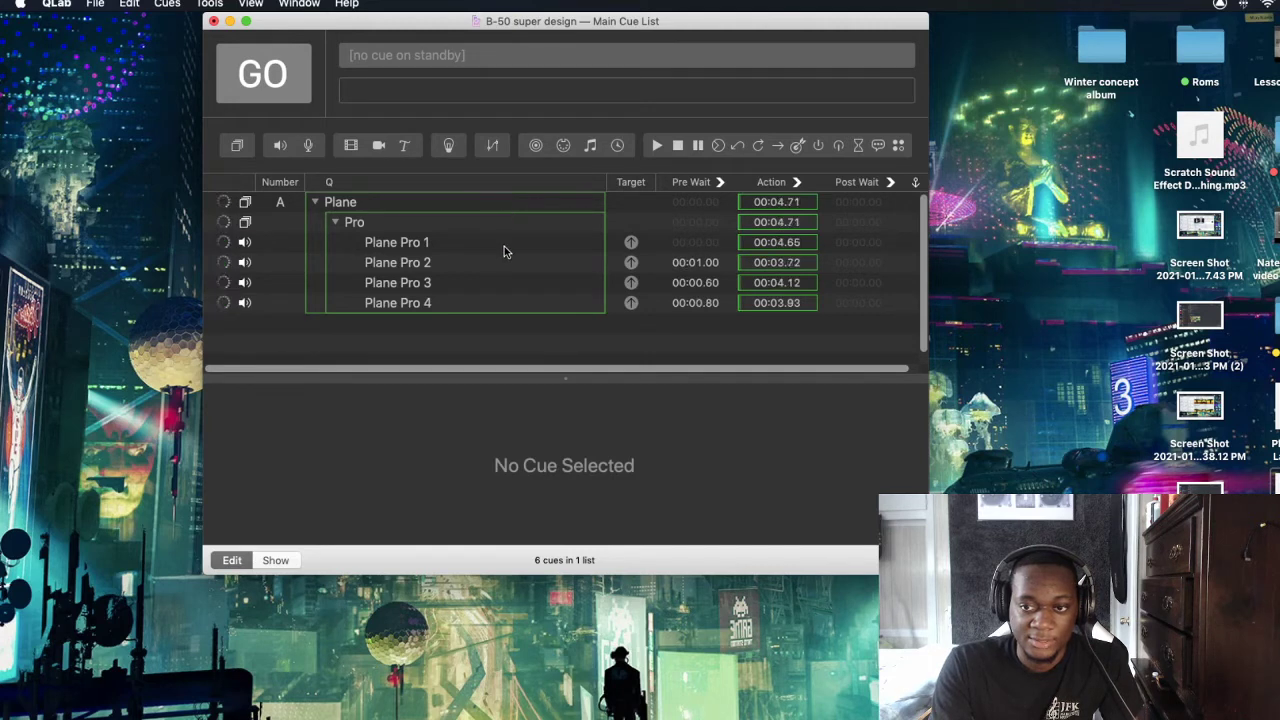
# Set the pre-wait of the Plane Pro 2 cue to 0.5 seconds
pyautogui.doubleClick(690, 262)
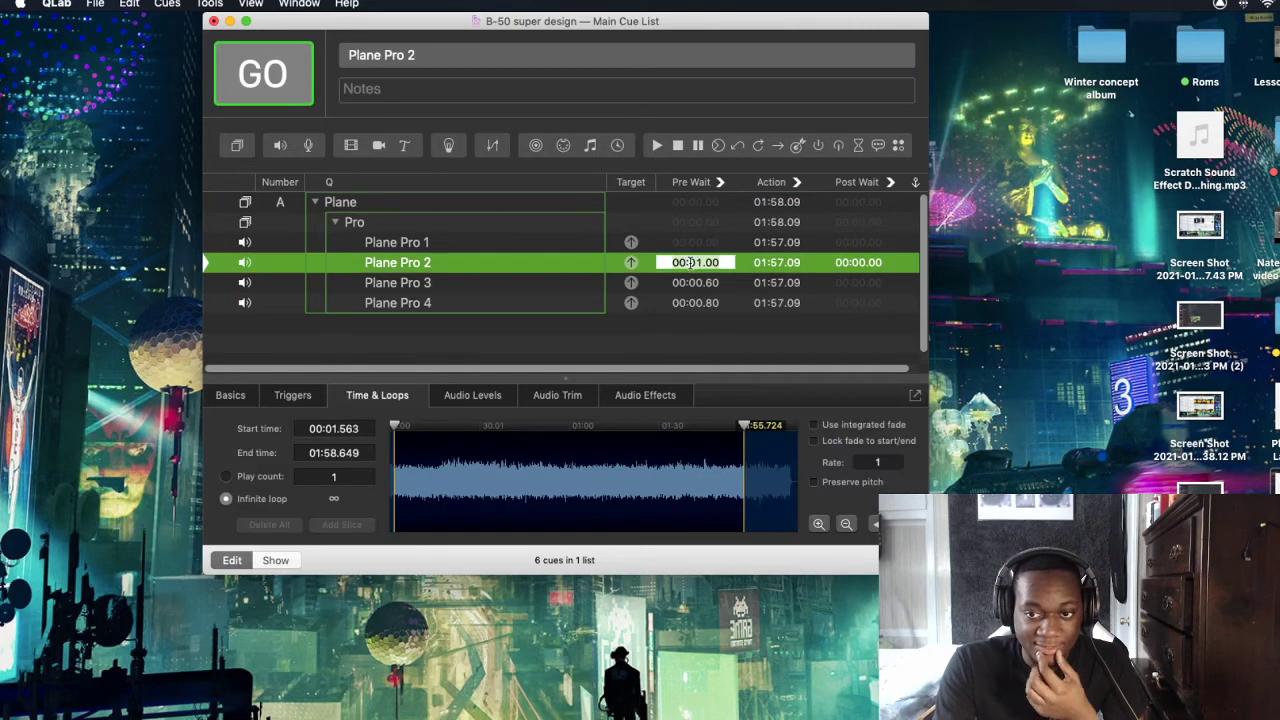
pyautogui.press('BackSpace')
pyautogui.click(707, 262)
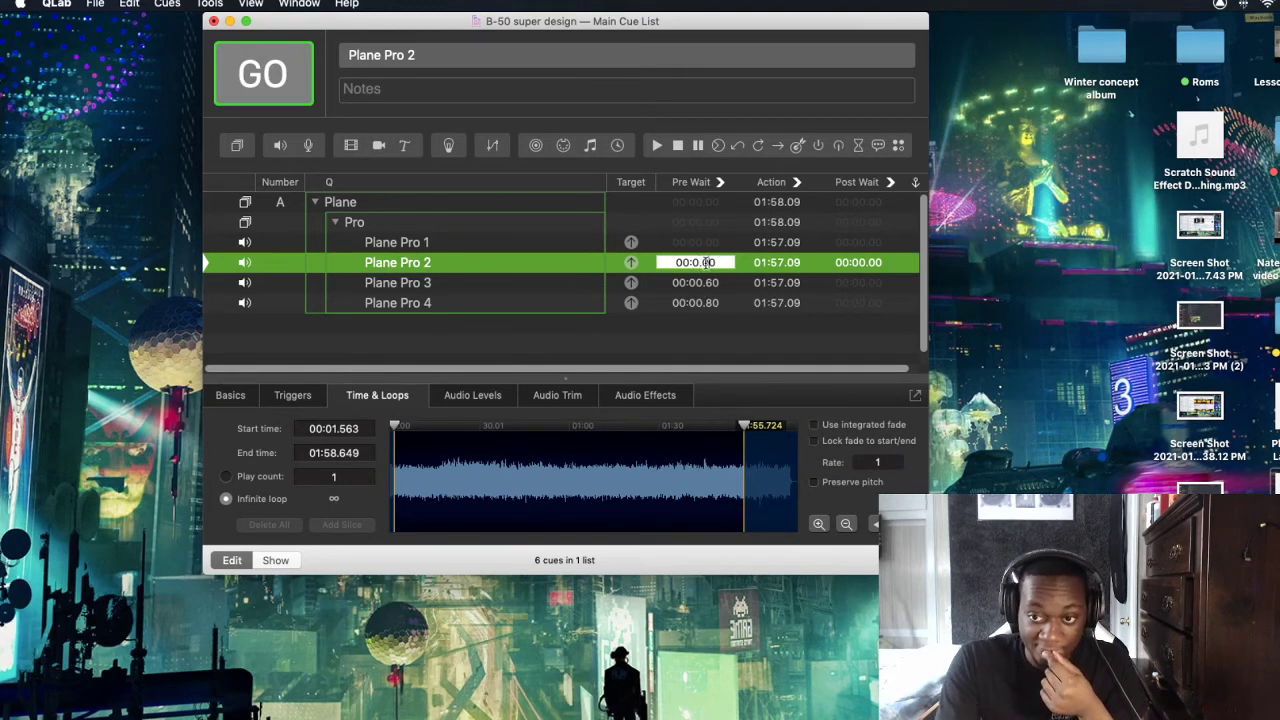
pyautogui.press('BackSpace')
pyautogui.write('5')
pyautogui.press('Return')
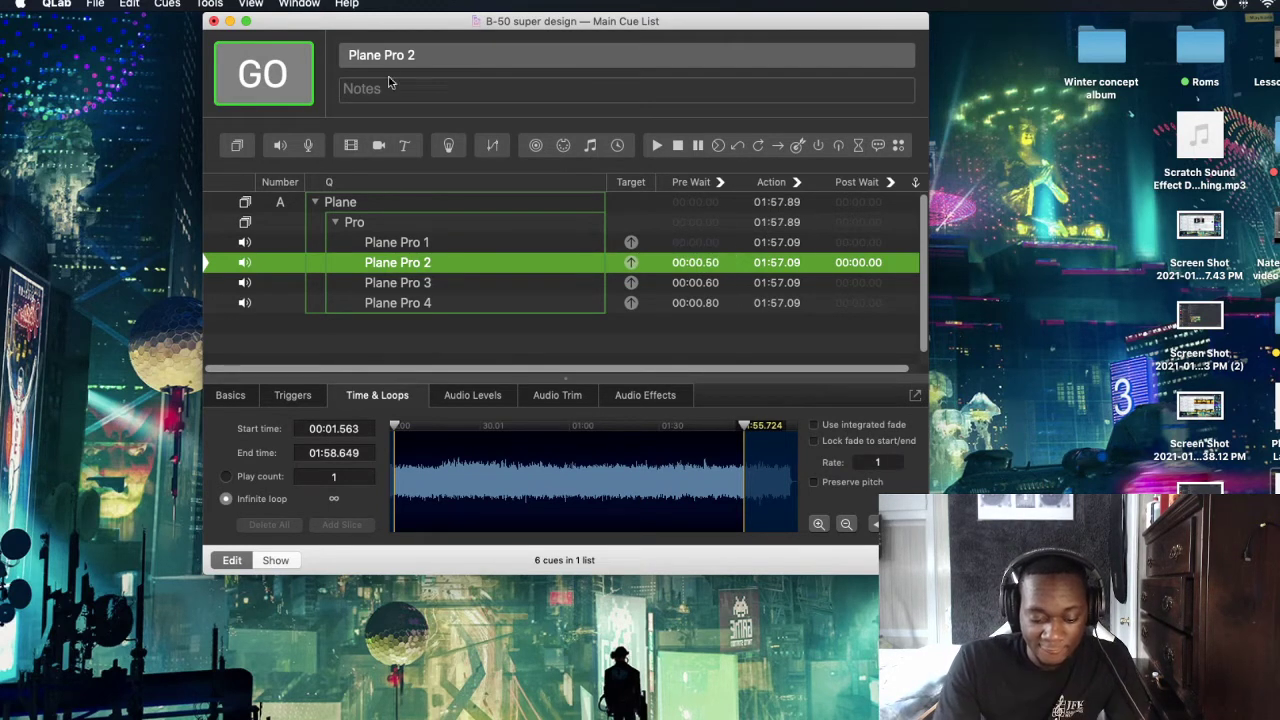
# Play the Plane group from its start to hear the shortened Plane Pro 2 pre-wait, and stop playback
pyautogui.click(391, 201)
pyautogui.press('space')
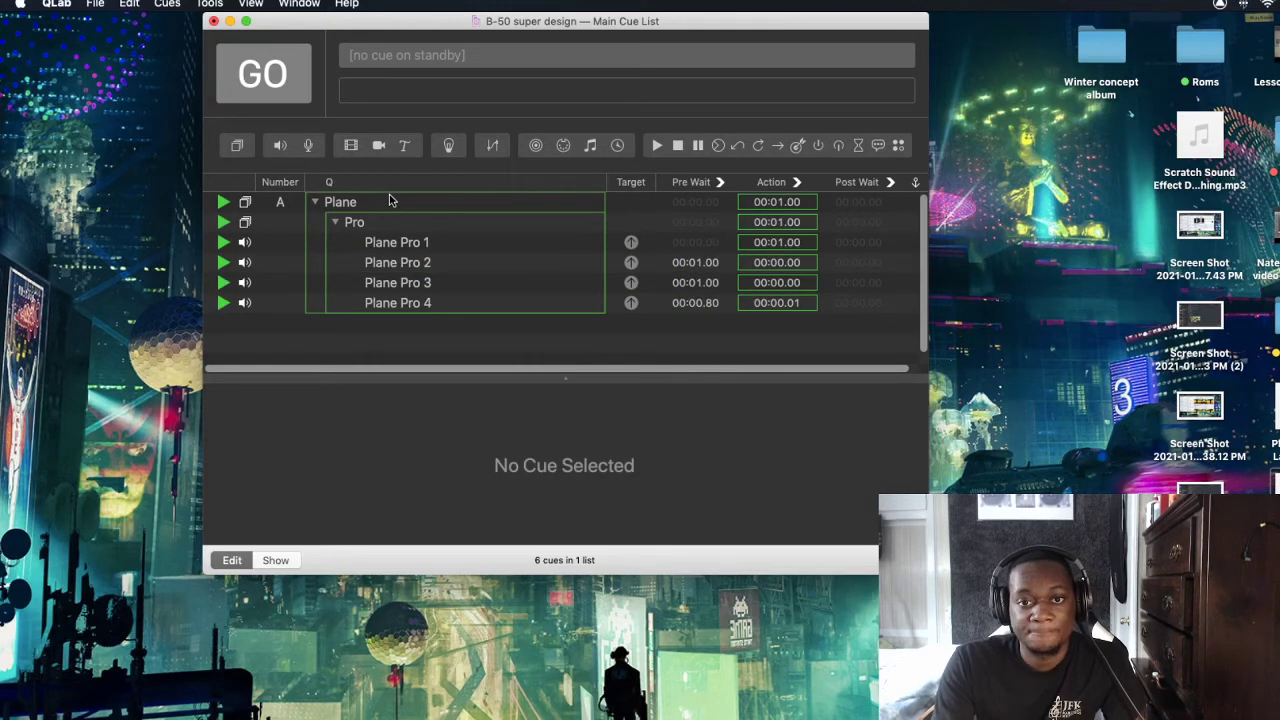
pyautogui.click(442, 268)
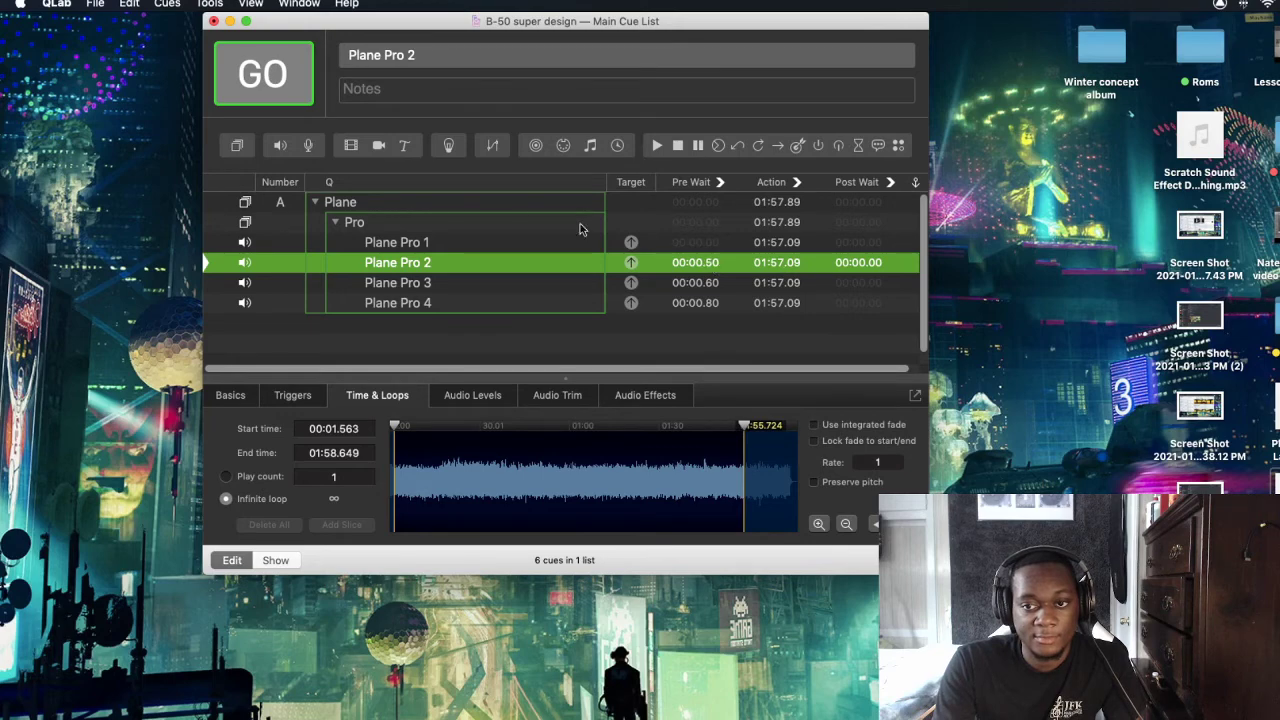
pyautogui.click(499, 204)
# Look through the Plane Pro 2 cue's trigger, level, trim, effects and loop settings
pyautogui.click(481, 268)
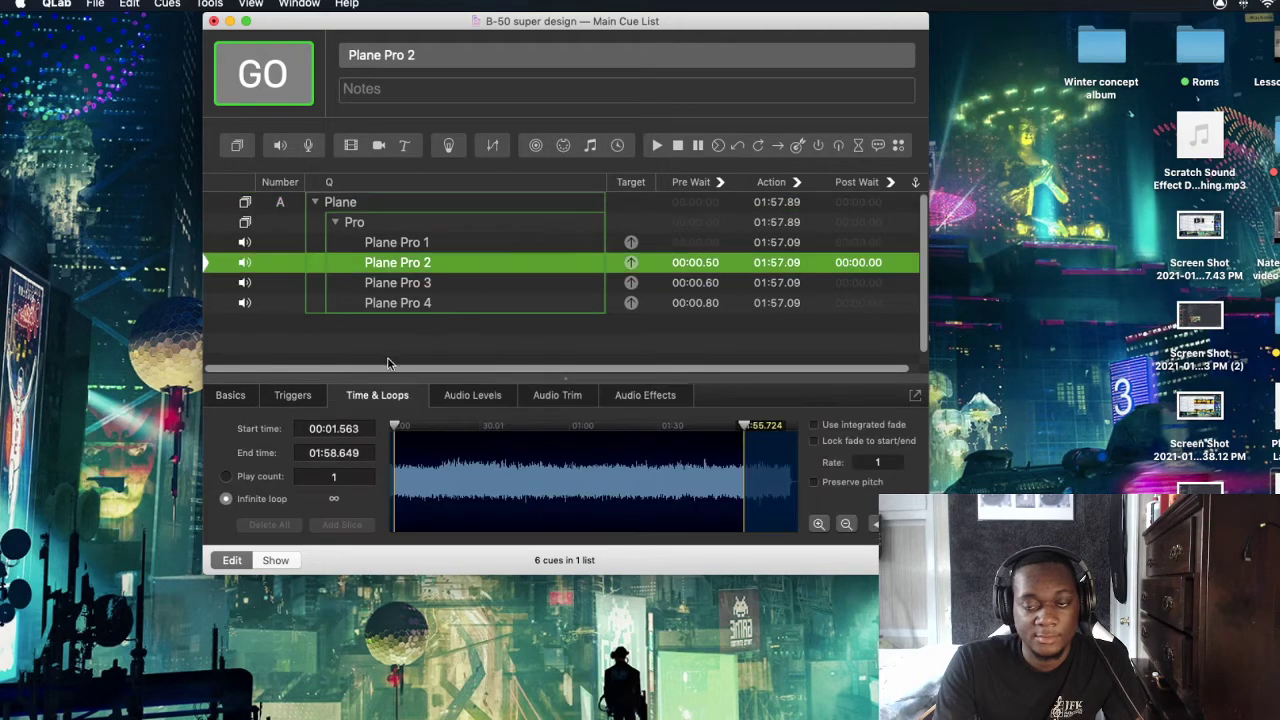
pyautogui.click(485, 397)
pyautogui.click(366, 399)
pyautogui.click(300, 395)
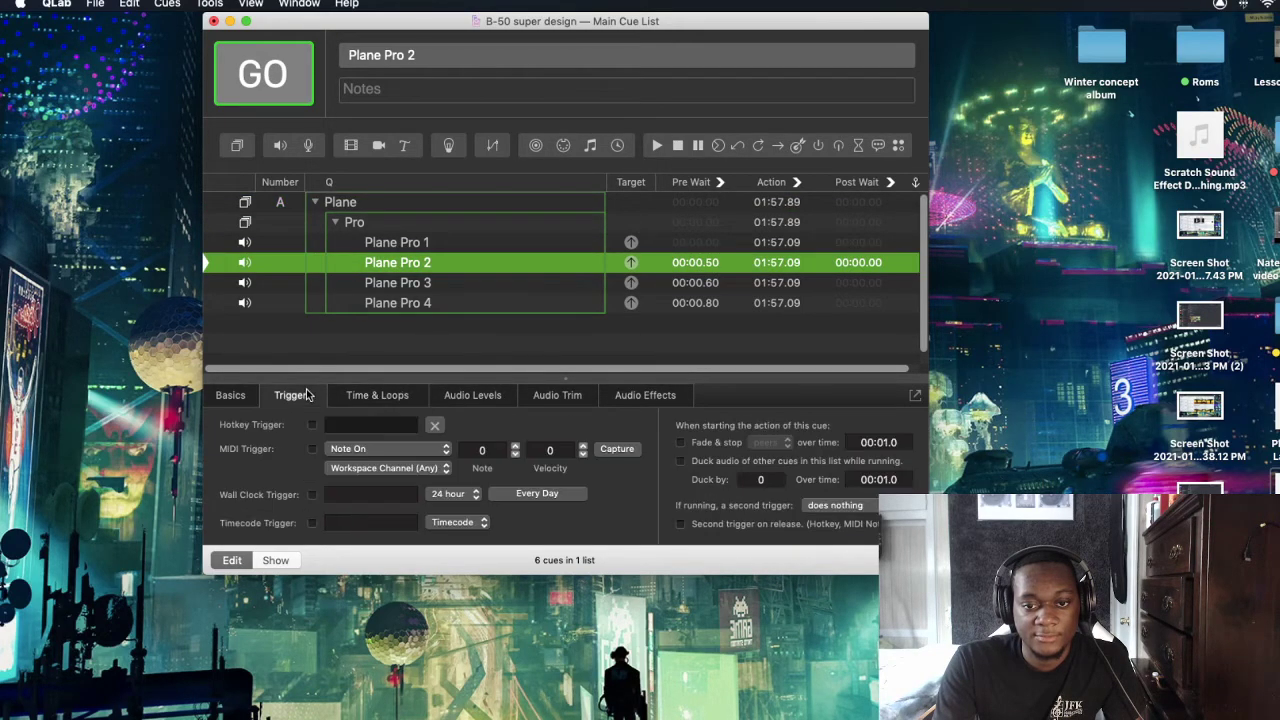
pyautogui.click(557, 396)
pyautogui.click(490, 396)
pyautogui.click(617, 398)
pyautogui.click(494, 397)
pyautogui.click(374, 398)
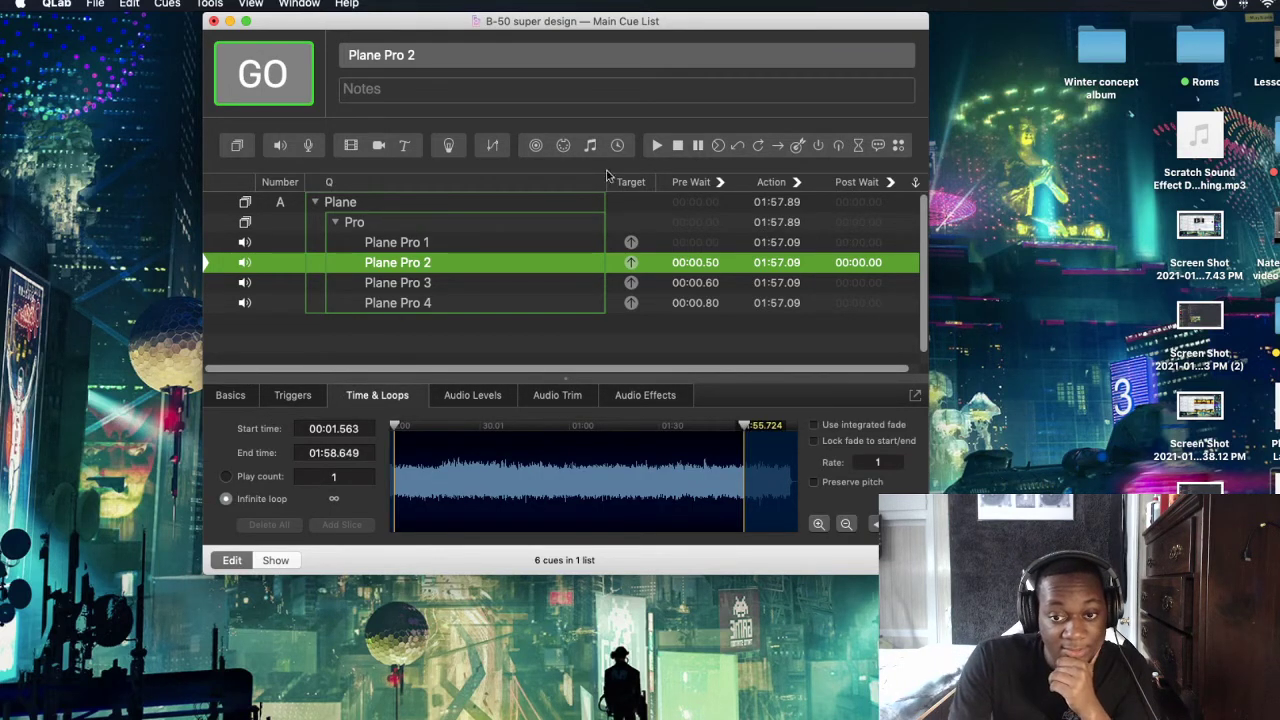
# Audition the layered Plane group twice from its start, stopping playback each time
pyautogui.click(446, 211)
pyautogui.click(451, 198)
pyautogui.press('space')
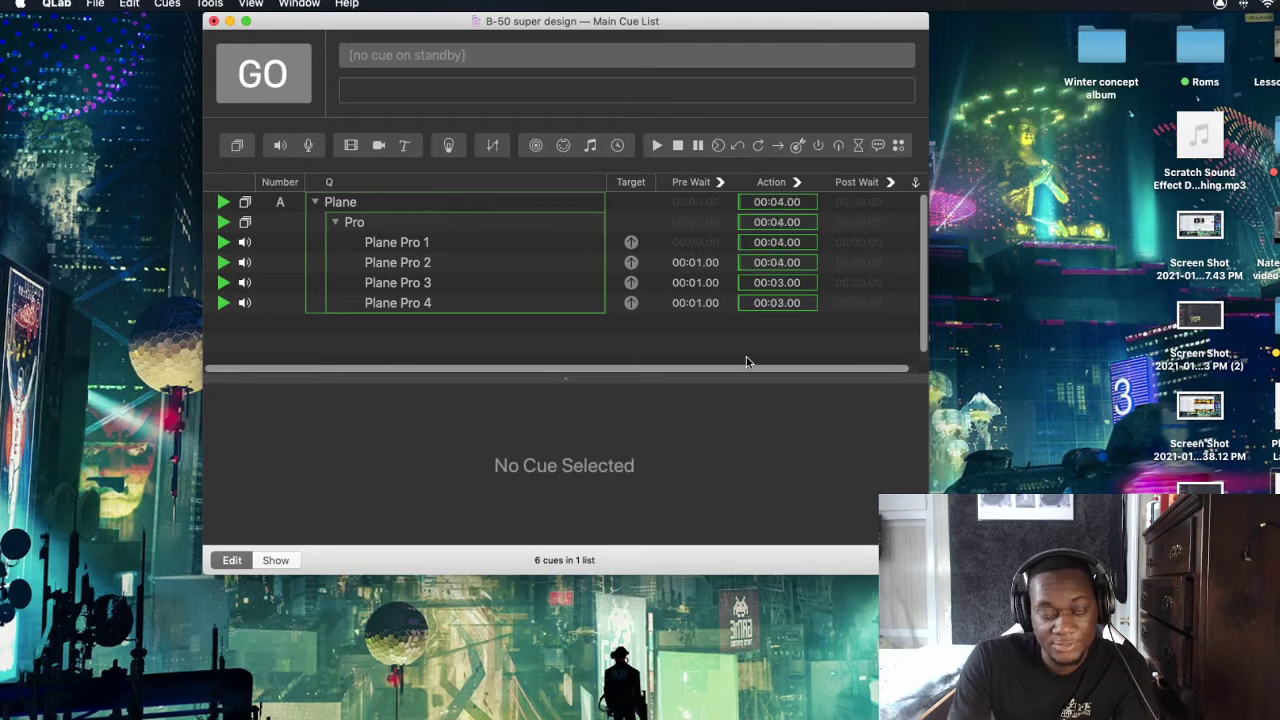
pyautogui.press('Escape')
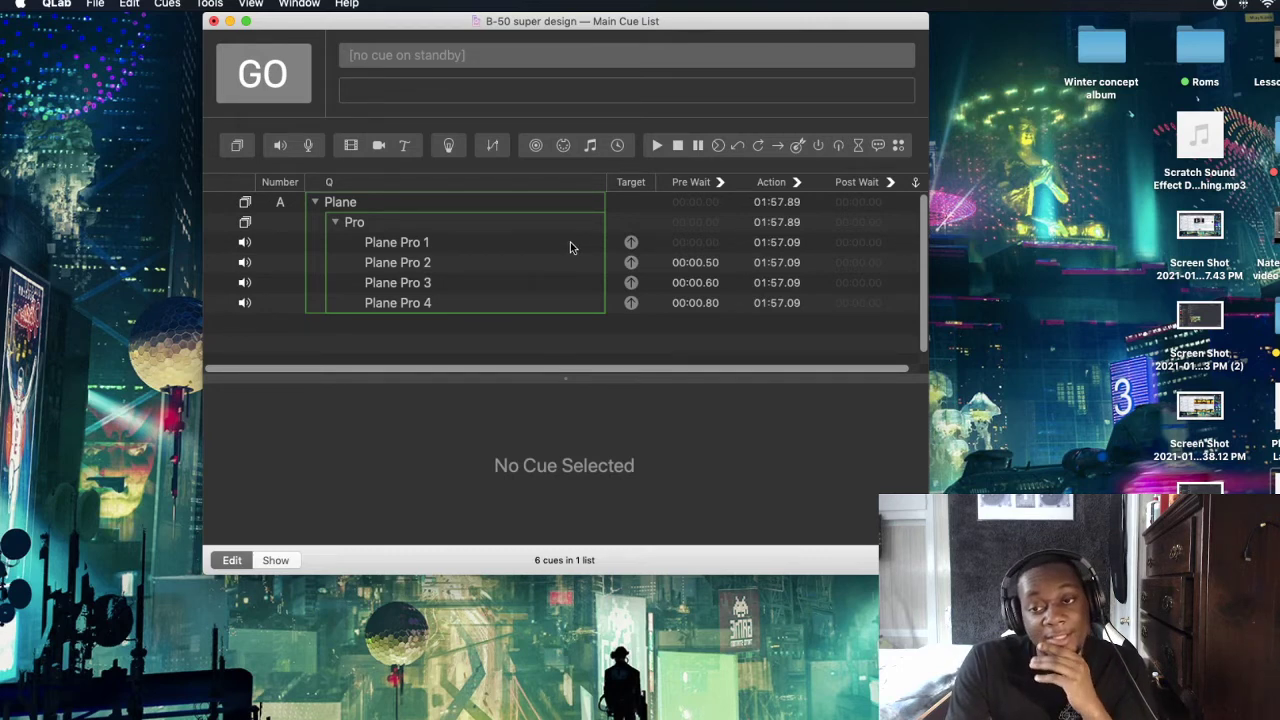
pyautogui.click(521, 203)
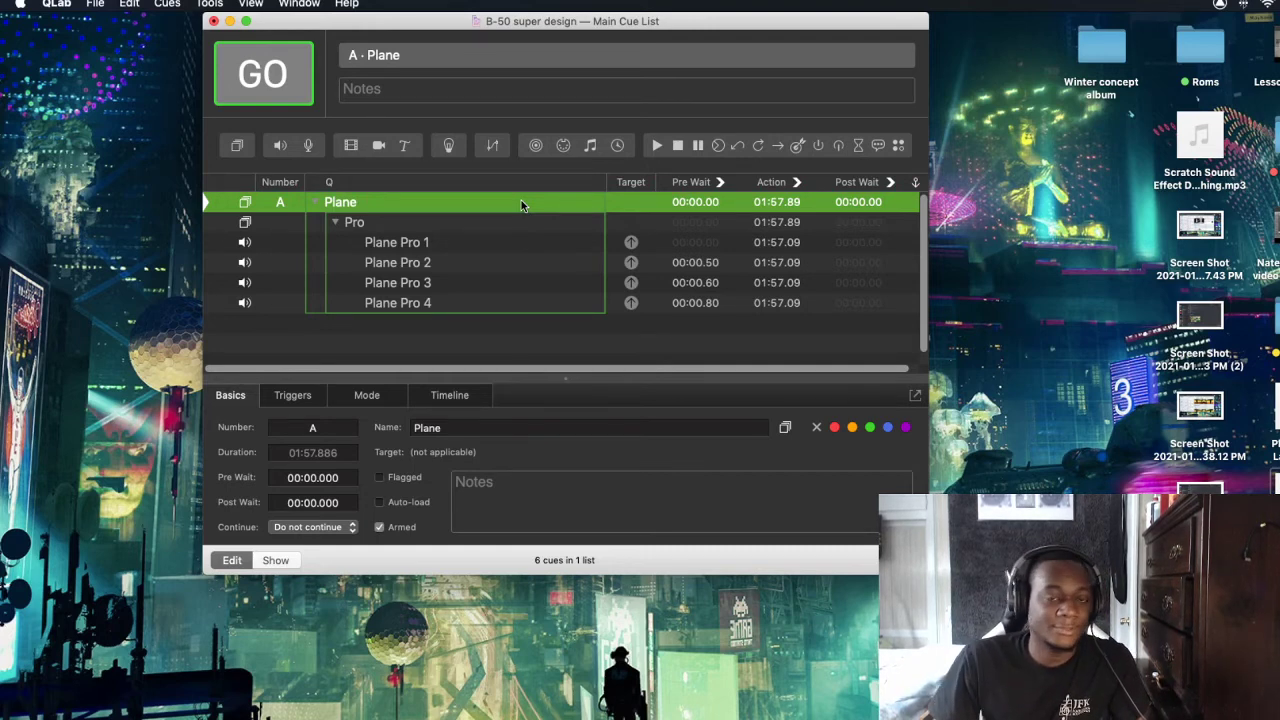
pyautogui.press('space')
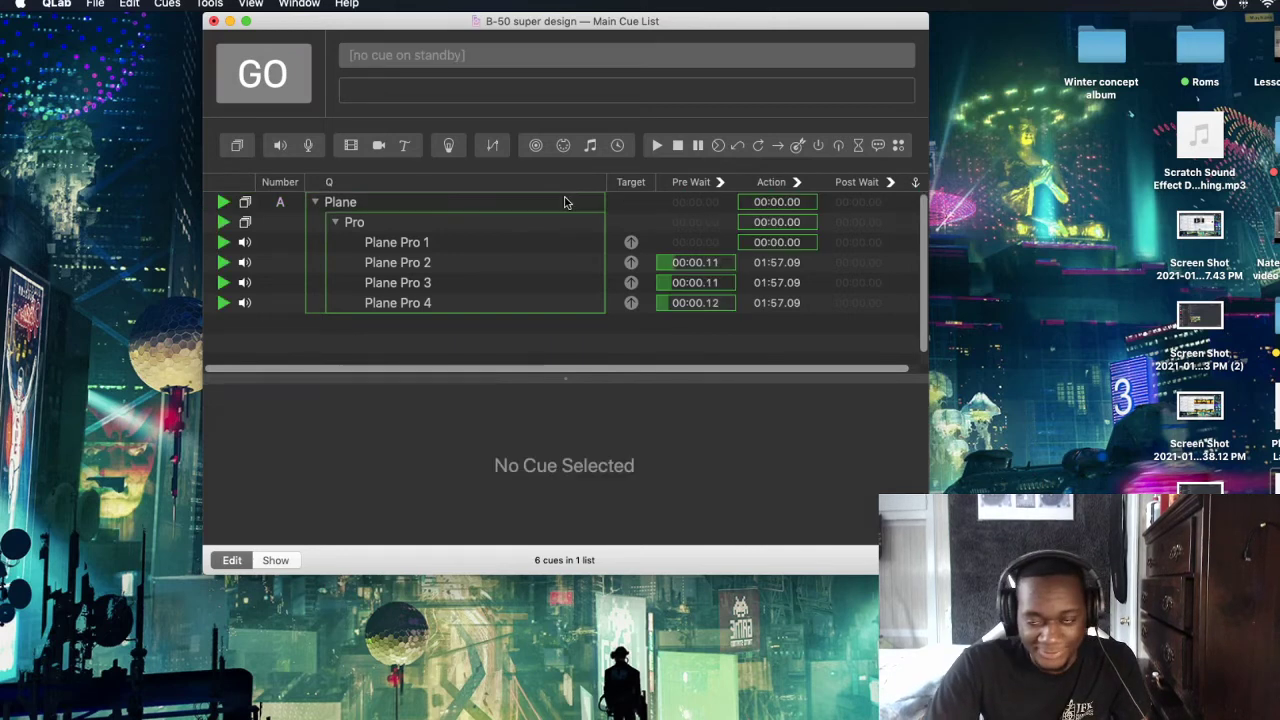
pyautogui.press('Escape')
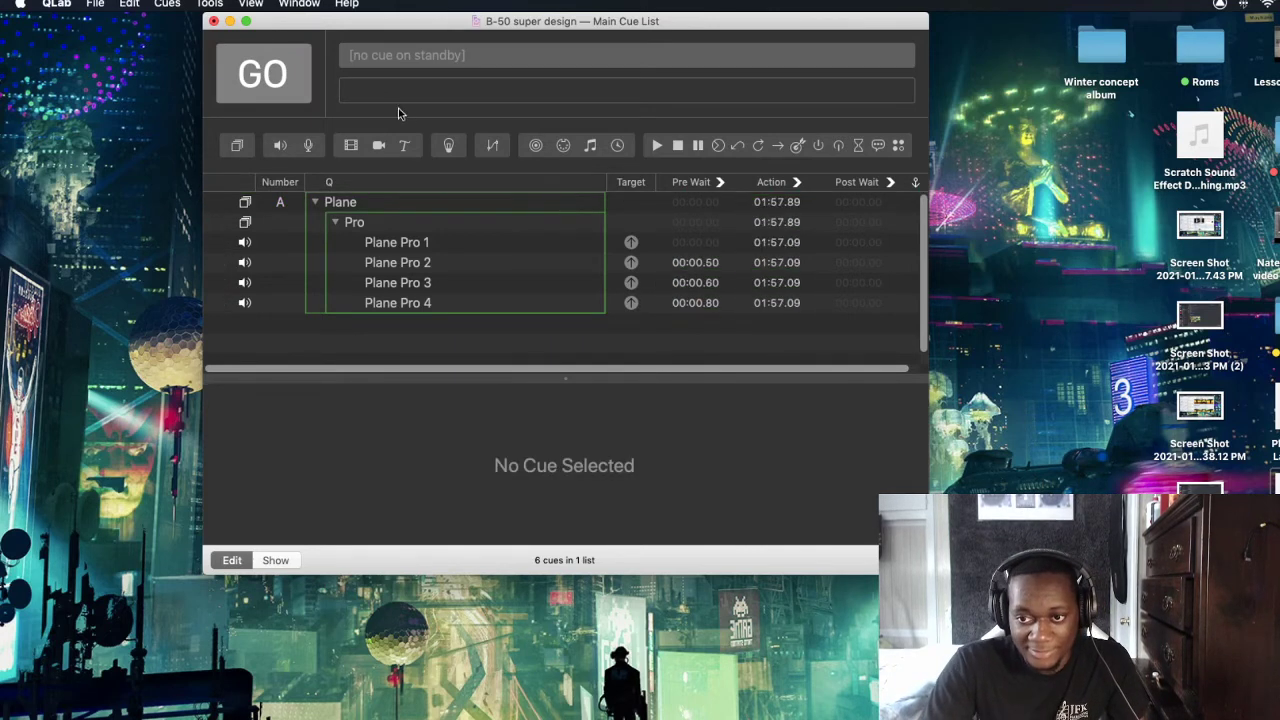
# Add a fade cue above the Pro group inside Plane, target it to Pro, and clear its cue number
pyautogui.moveTo(492, 145); pyautogui.dragTo(457, 213)
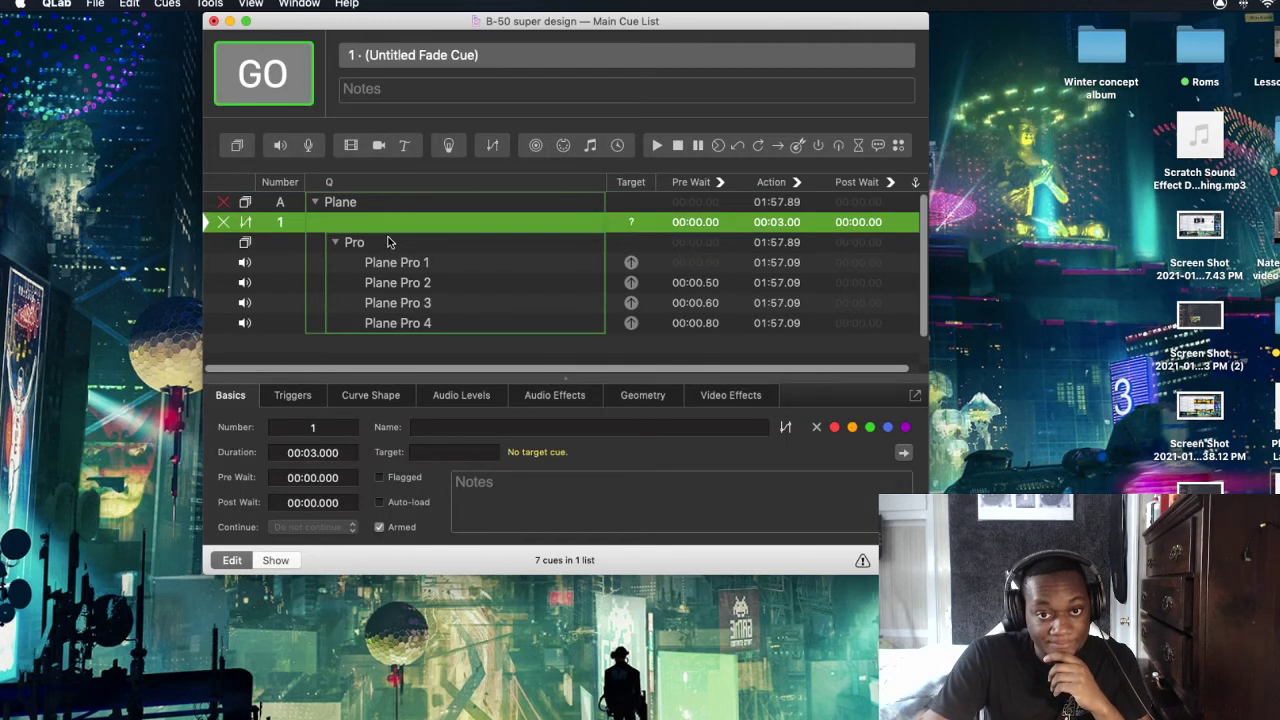
pyautogui.moveTo(388, 242); pyautogui.dragTo(390, 224)
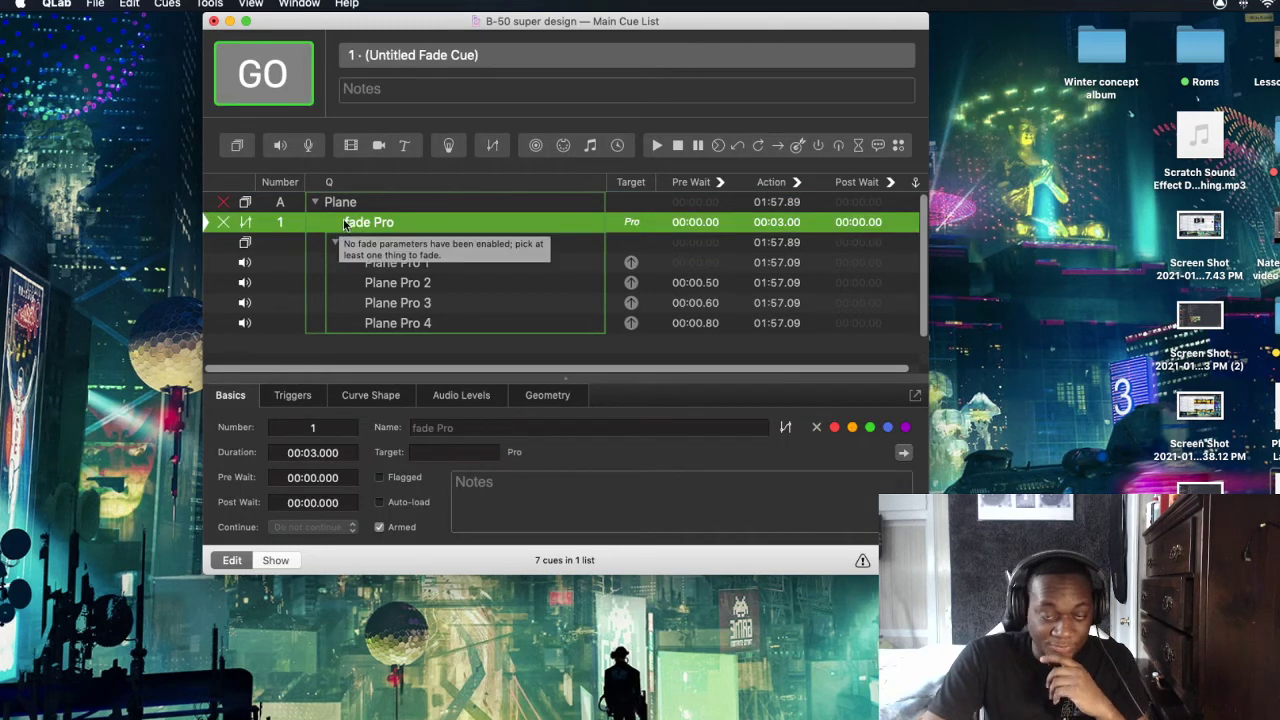
pyautogui.doubleClick(285, 221)
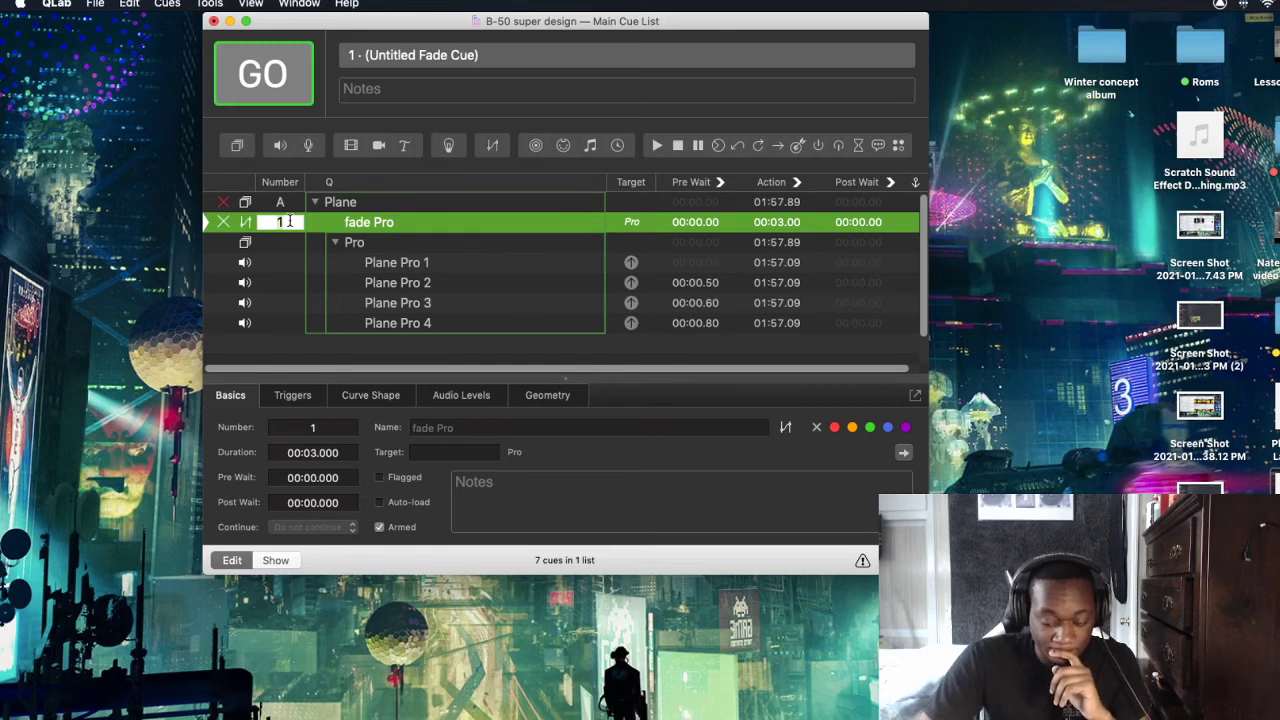
pyautogui.press('BackSpace')
pyautogui.press('Return')
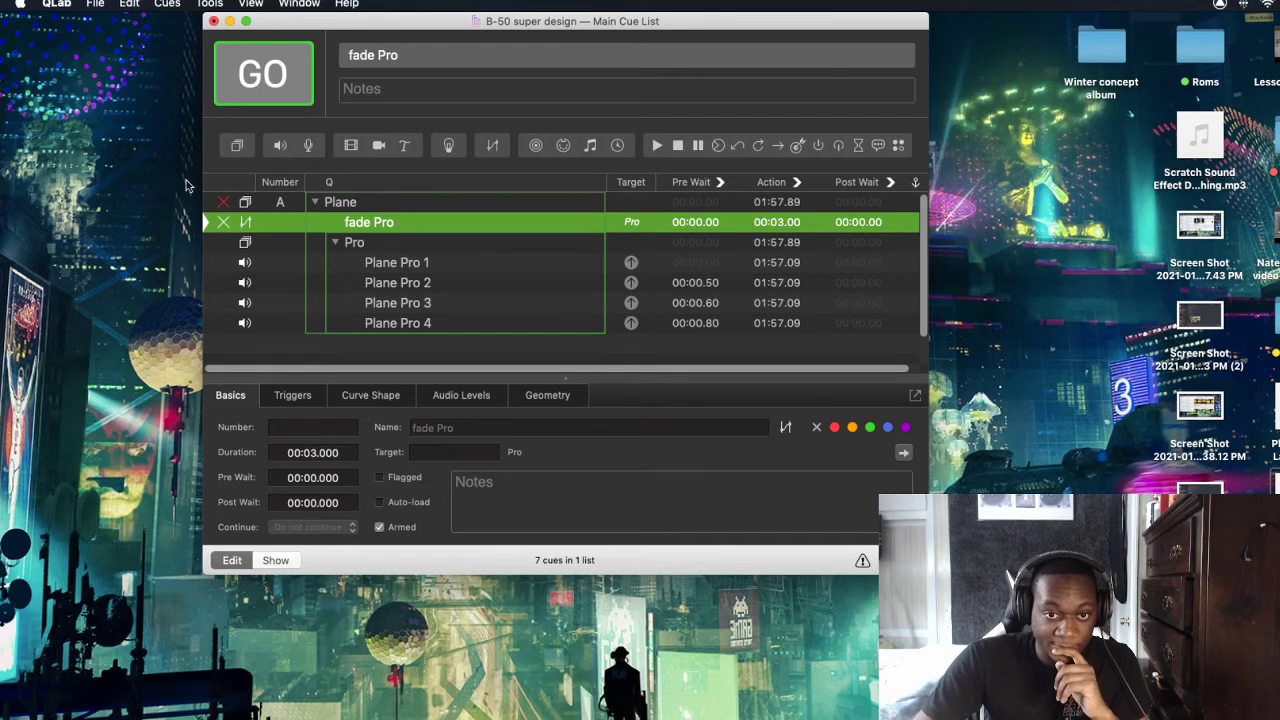
# Put the fade cue inside a new group cue named "Plane fade" and make the group start all children simultaneously
pyautogui.click(235, 147)
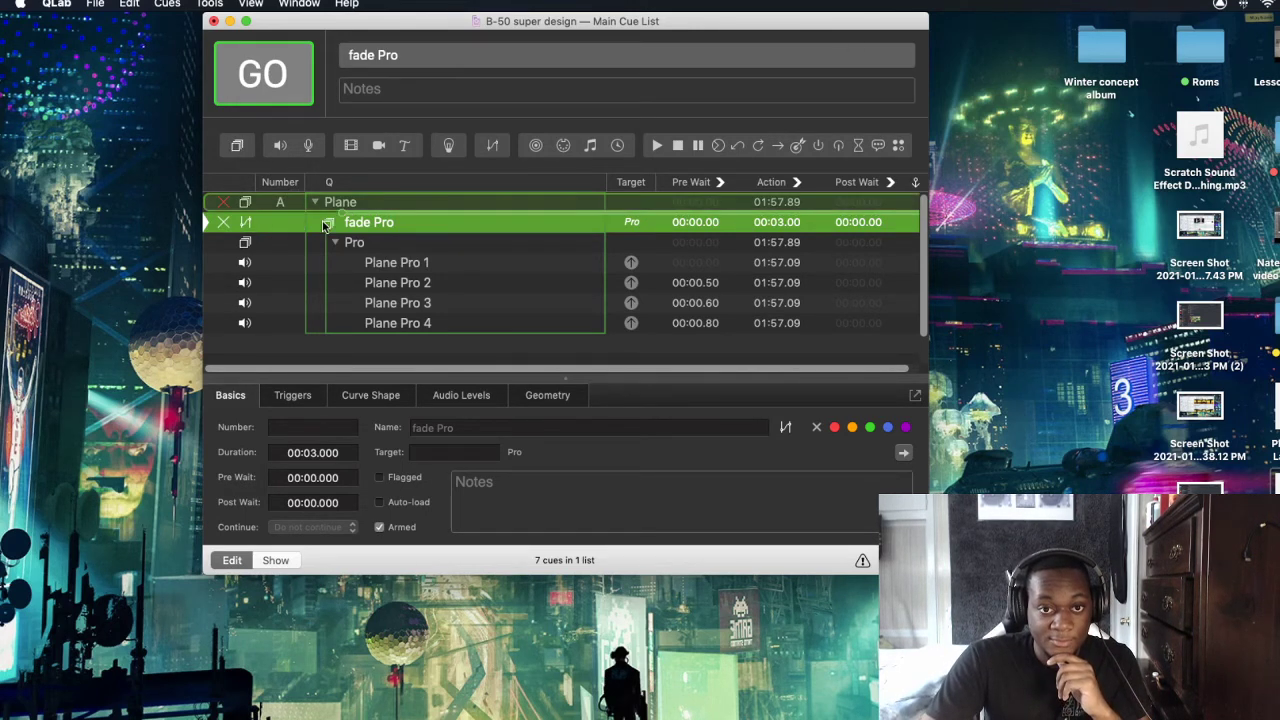
pyautogui.moveTo(393, 245); pyautogui.dragTo(398, 216)
pyautogui.doubleClick(398, 216)
pyautogui.write('Pl')
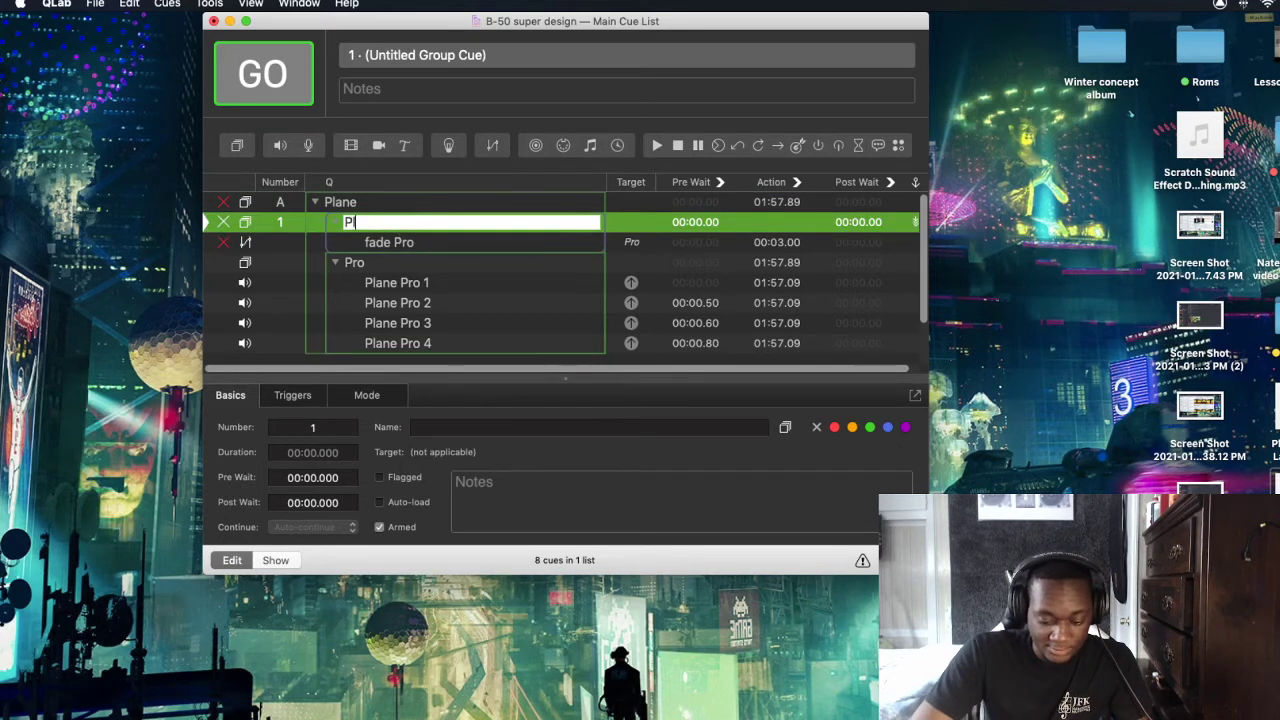
pyautogui.write('ane fade')
pyautogui.press('Return')
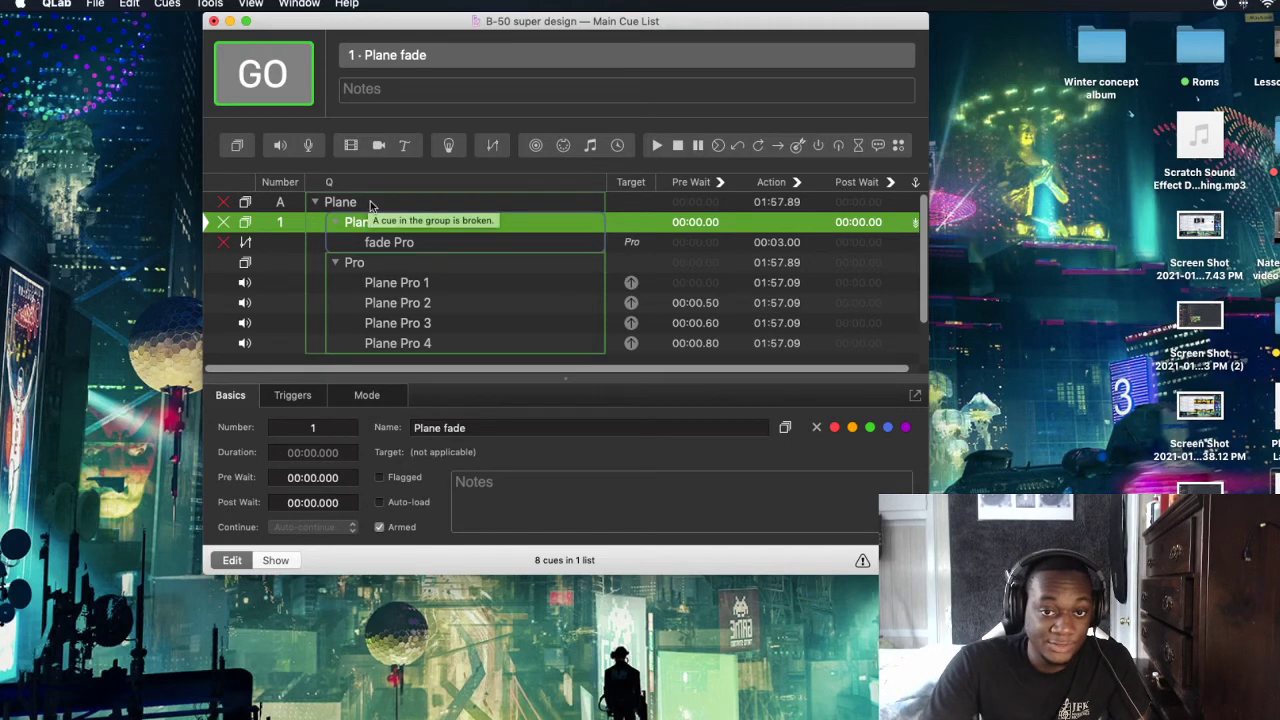
pyautogui.click(362, 395)
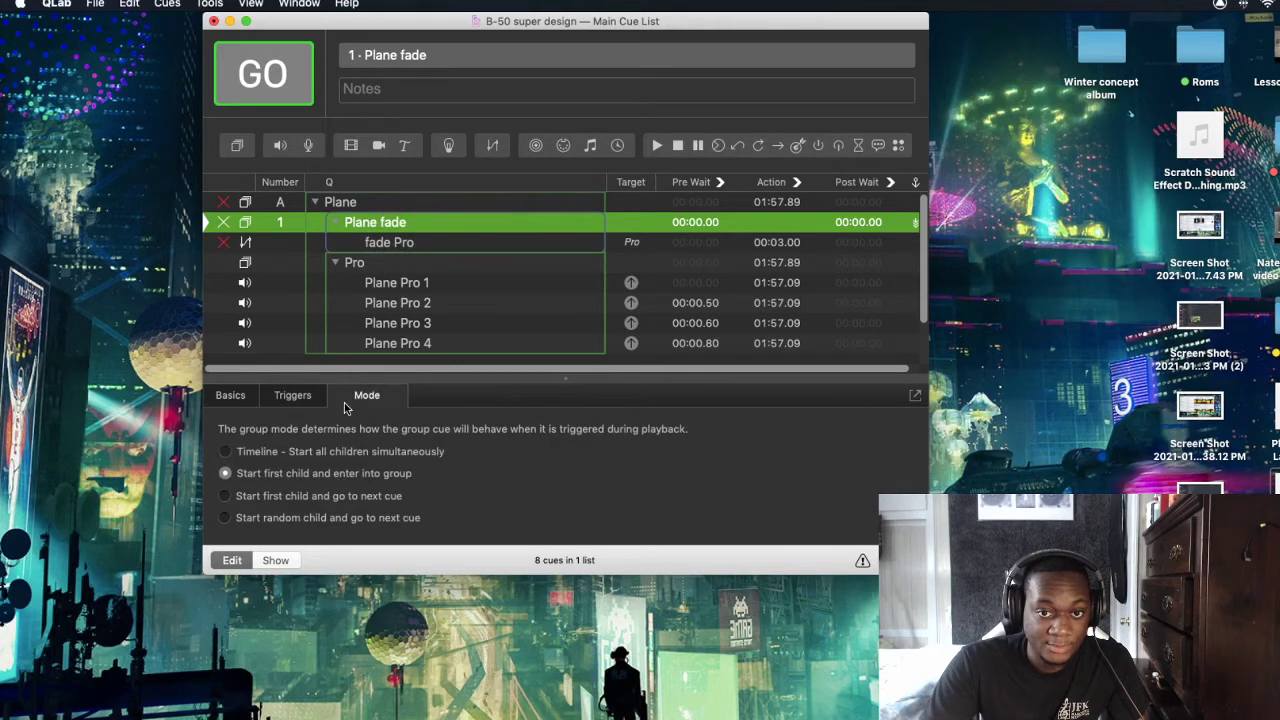
pyautogui.click(275, 451)
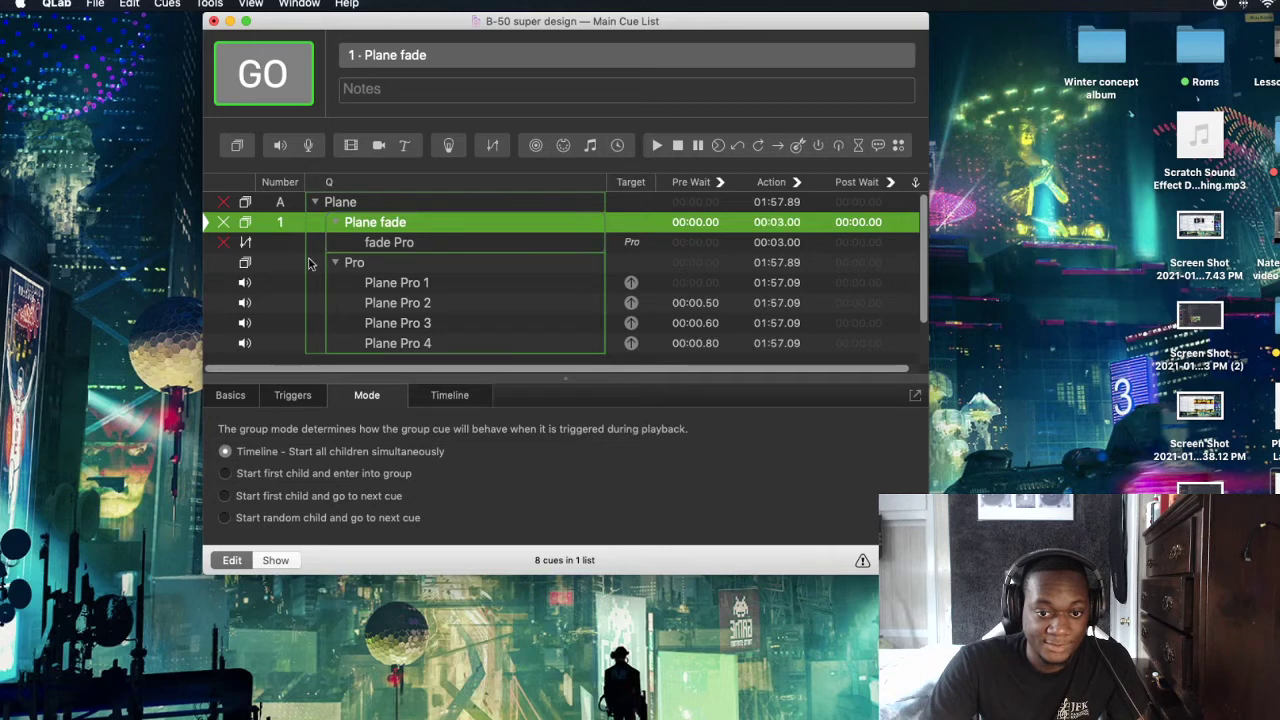
# Retarget the fade cue inside the Plane fade group to the outer Plane group, cue A
pyautogui.click(347, 204)
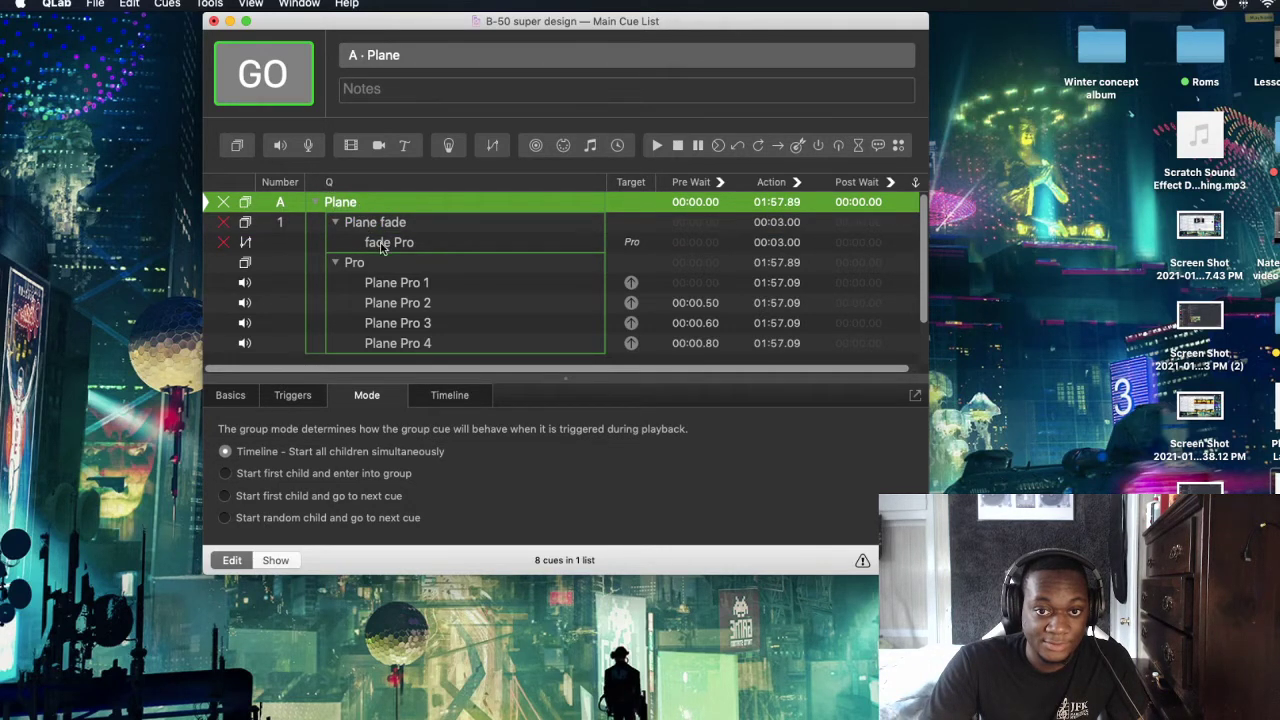
pyautogui.click(382, 238)
pyautogui.moveTo(376, 204); pyautogui.dragTo(382, 244)
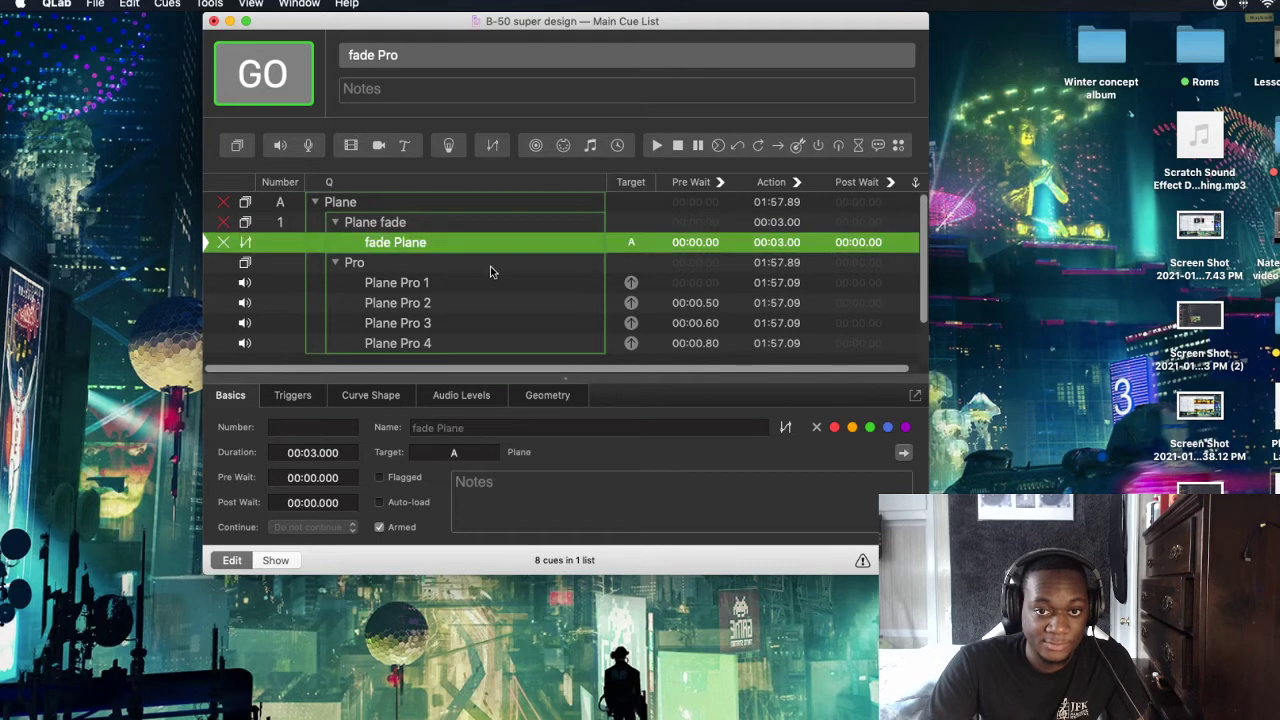
# Examine the fade cue's curve shape, its level sliders and the choice between absolute and relative fade
pyautogui.click(397, 398)
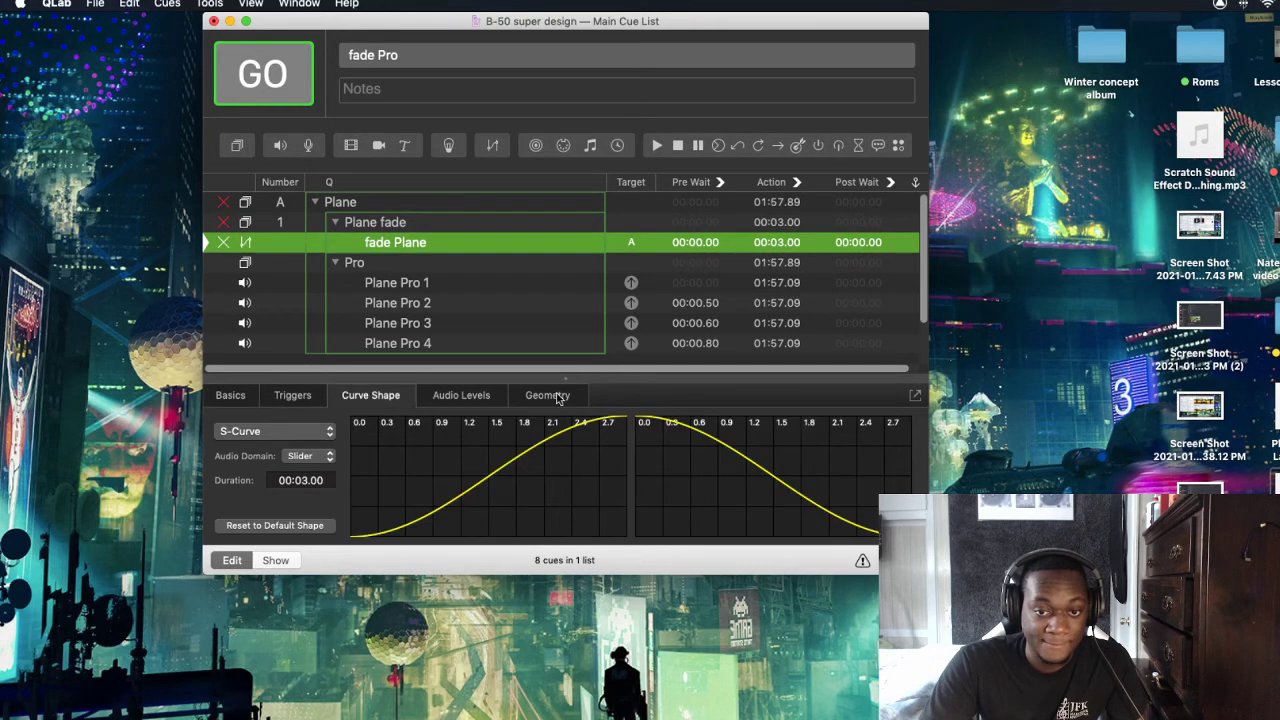
pyautogui.click(467, 399)
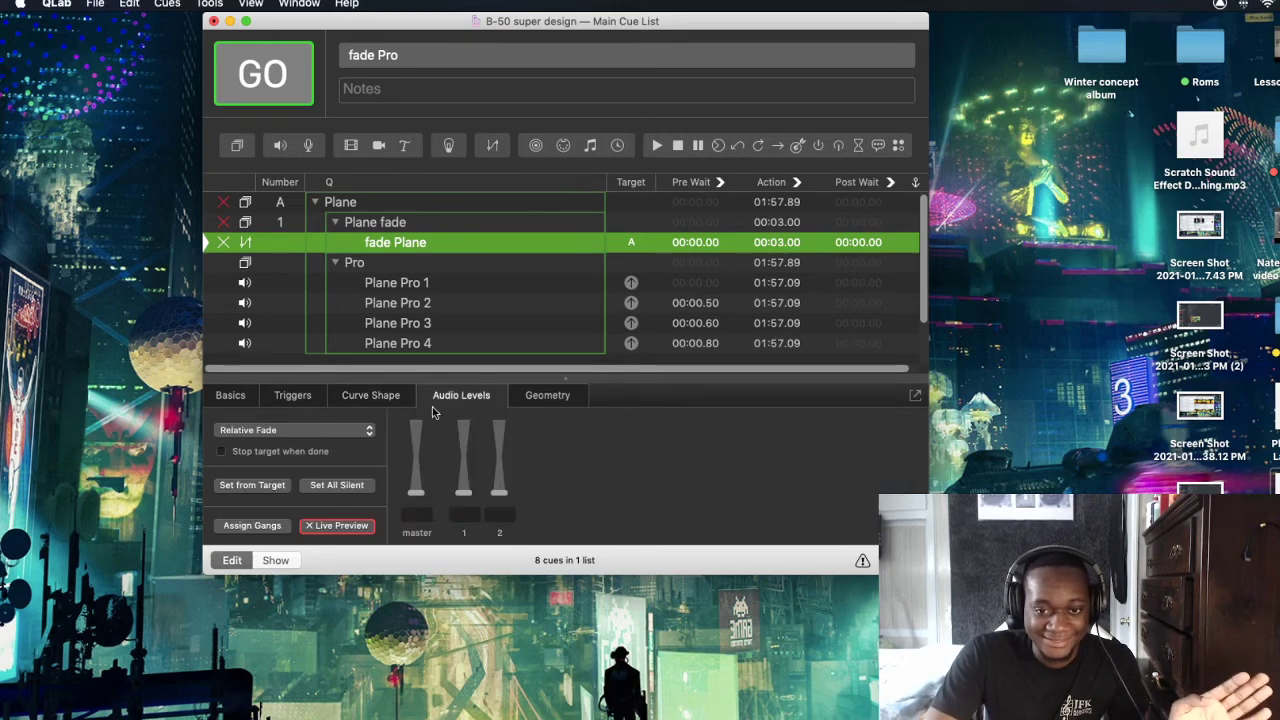
pyautogui.click(335, 435)
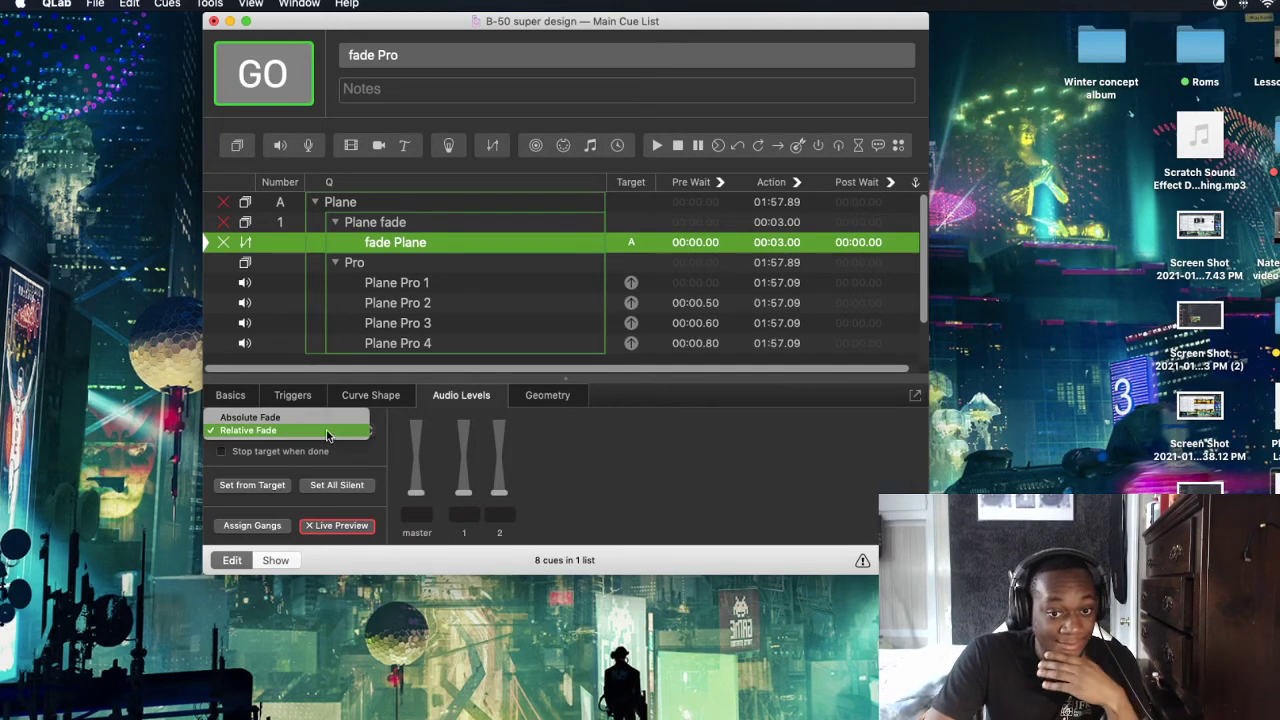
pyautogui.click(414, 485)
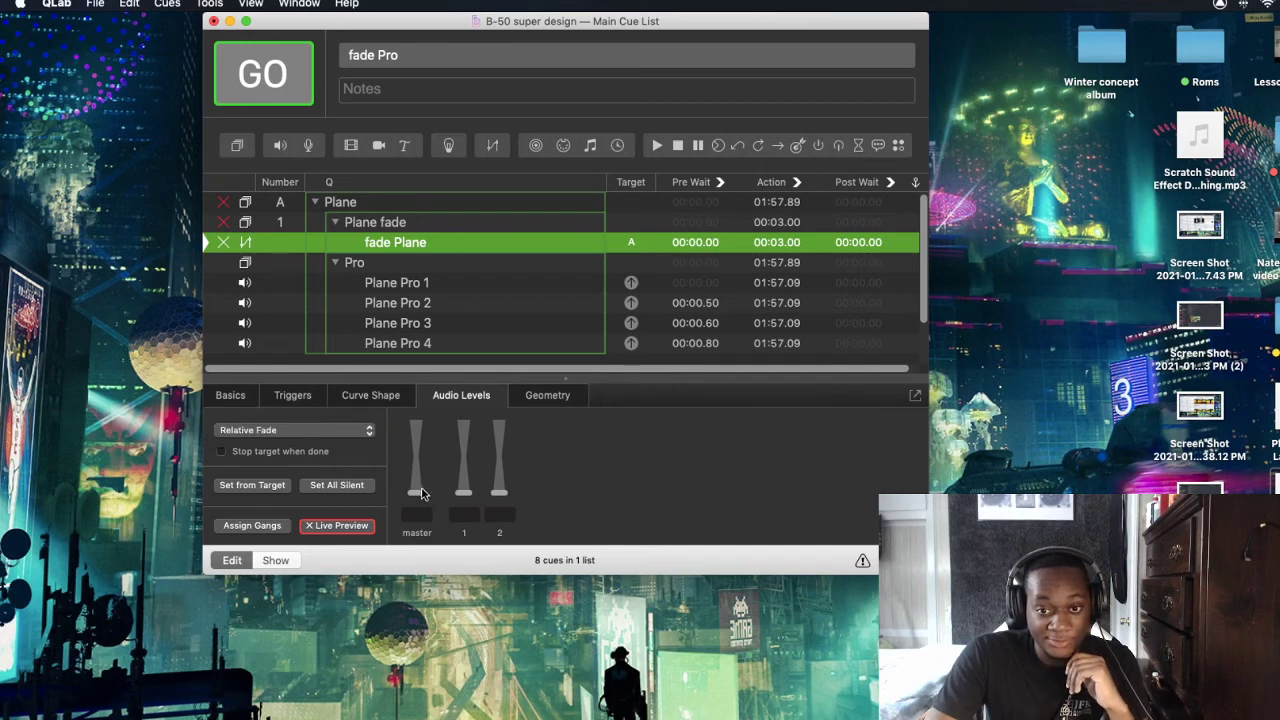
pyautogui.click(350, 434)
pyautogui.click(366, 433)
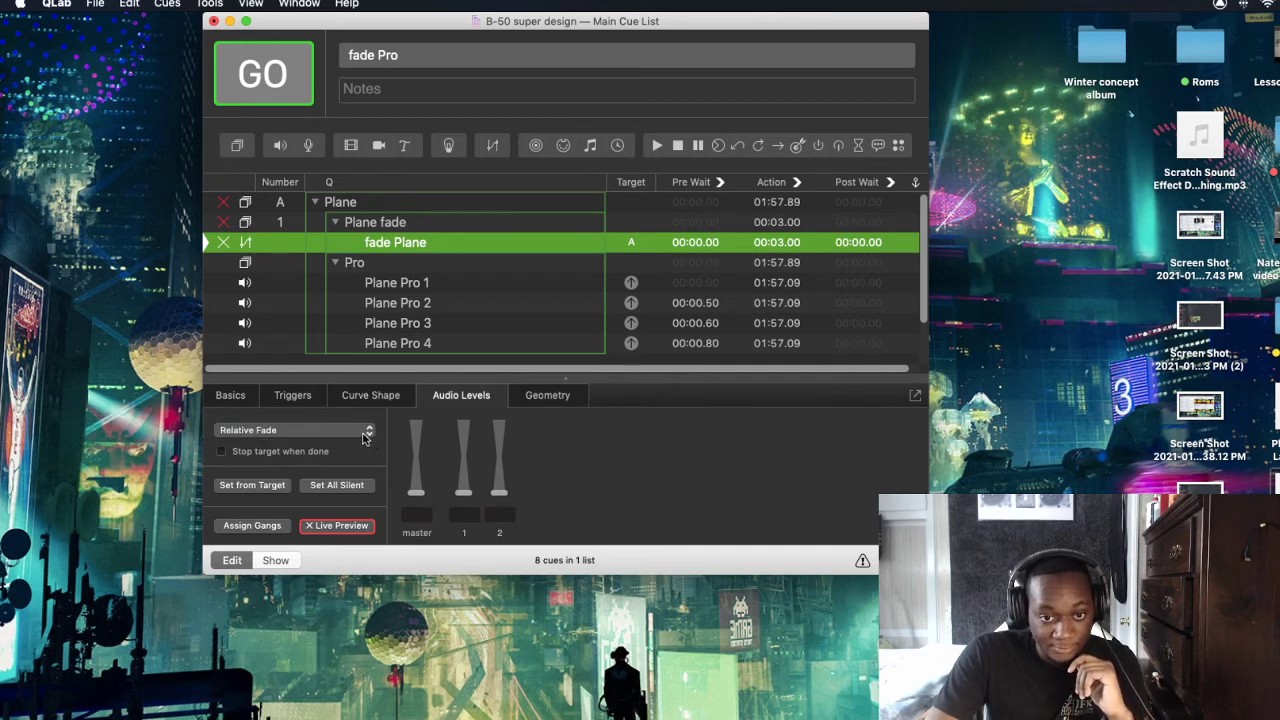
pyautogui.click(367, 432)
pyautogui.click(378, 457)
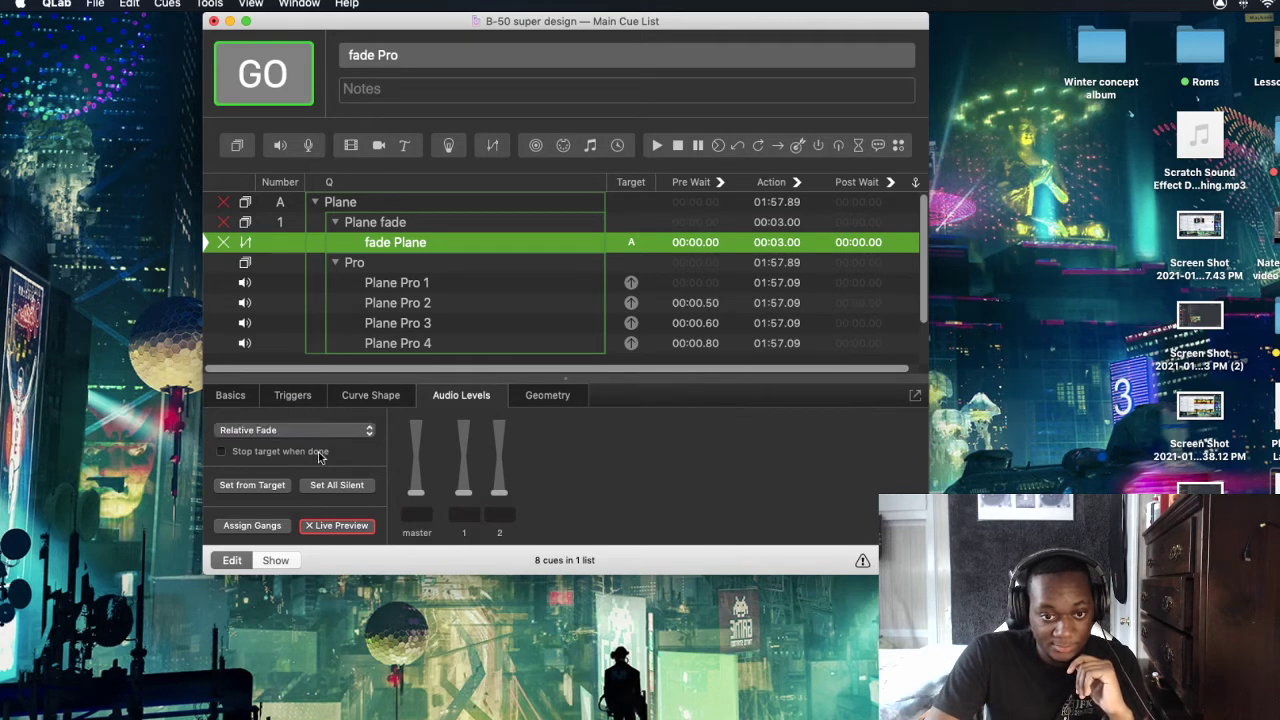
# Activate the fade cue's master level and set it to 0, keeping Relative Fade
pyautogui.click(416, 493)
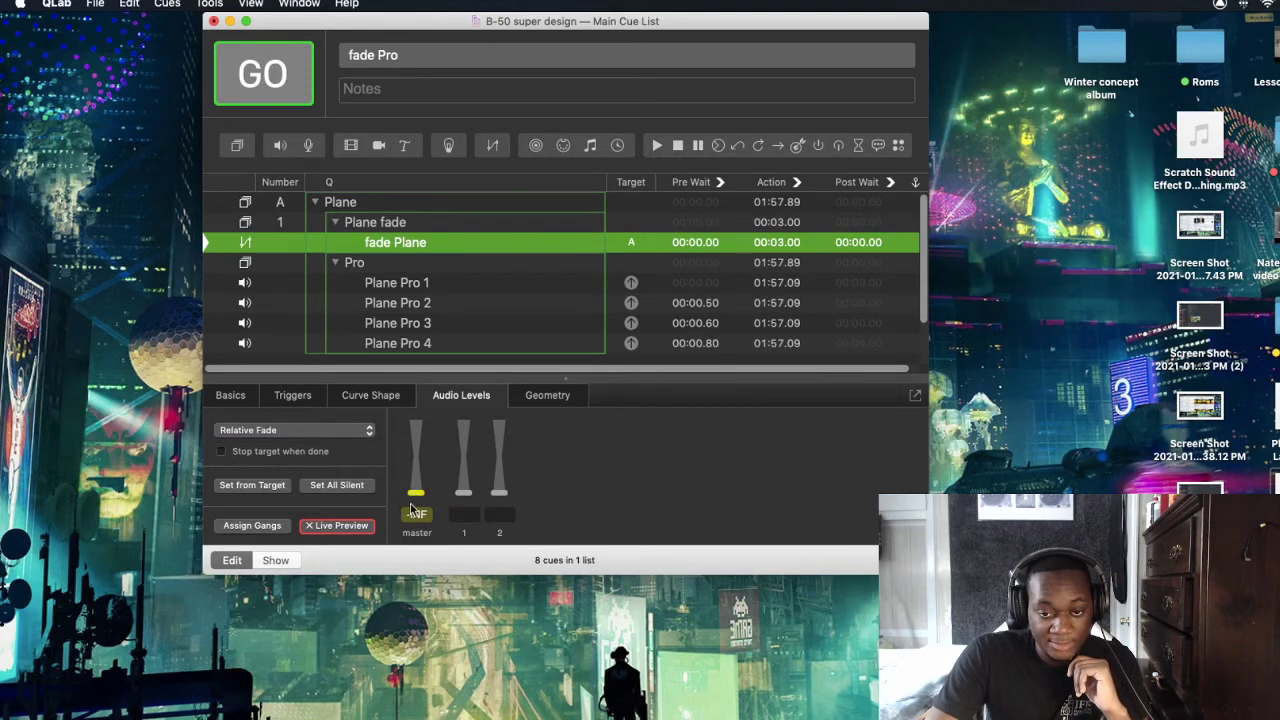
pyautogui.click(366, 440)
pyautogui.click(366, 431)
pyautogui.click(366, 431)
pyautogui.click(356, 417)
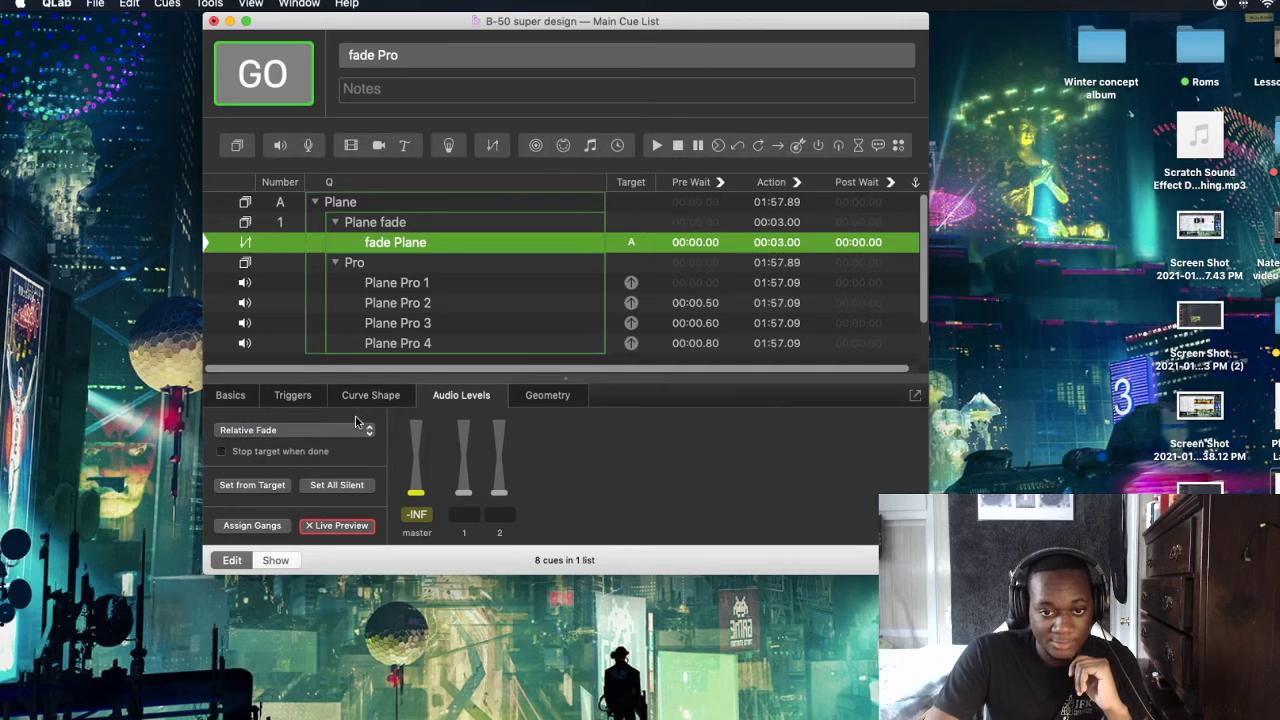
pyautogui.moveTo(418, 497); pyautogui.dragTo(422, 461)
pyautogui.click(418, 512)
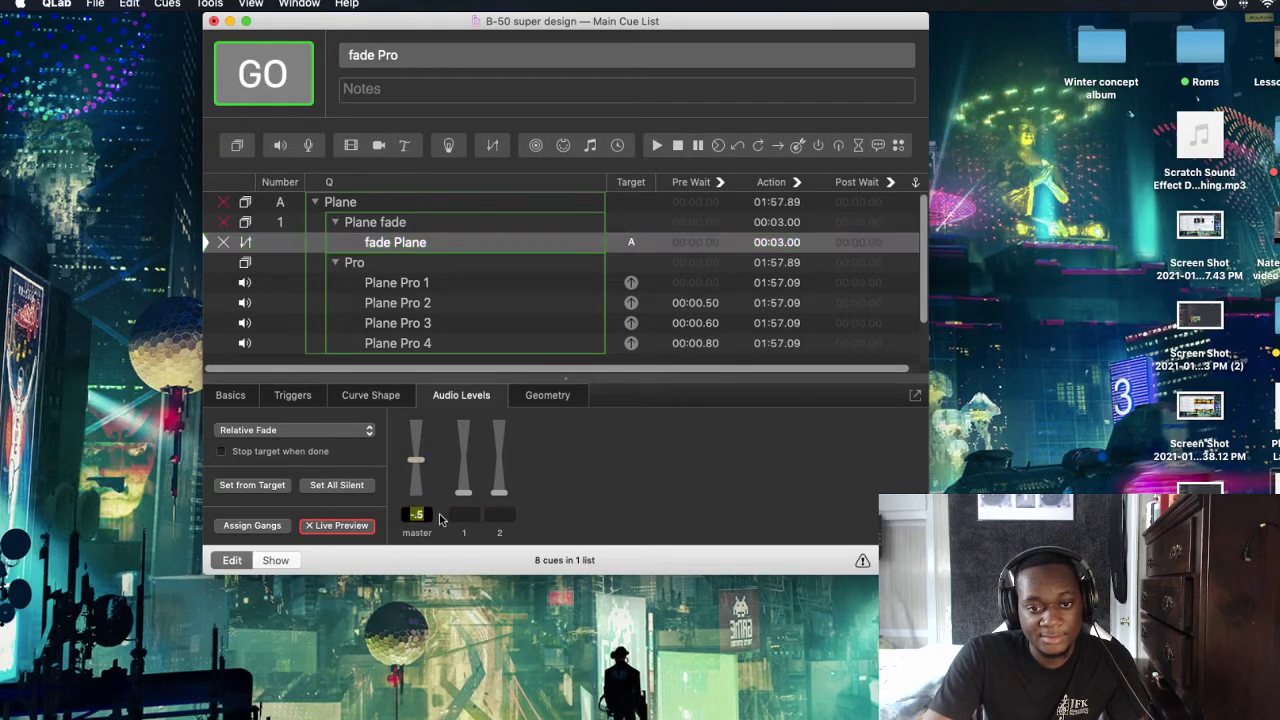
pyautogui.write('0')
pyautogui.press('Return')
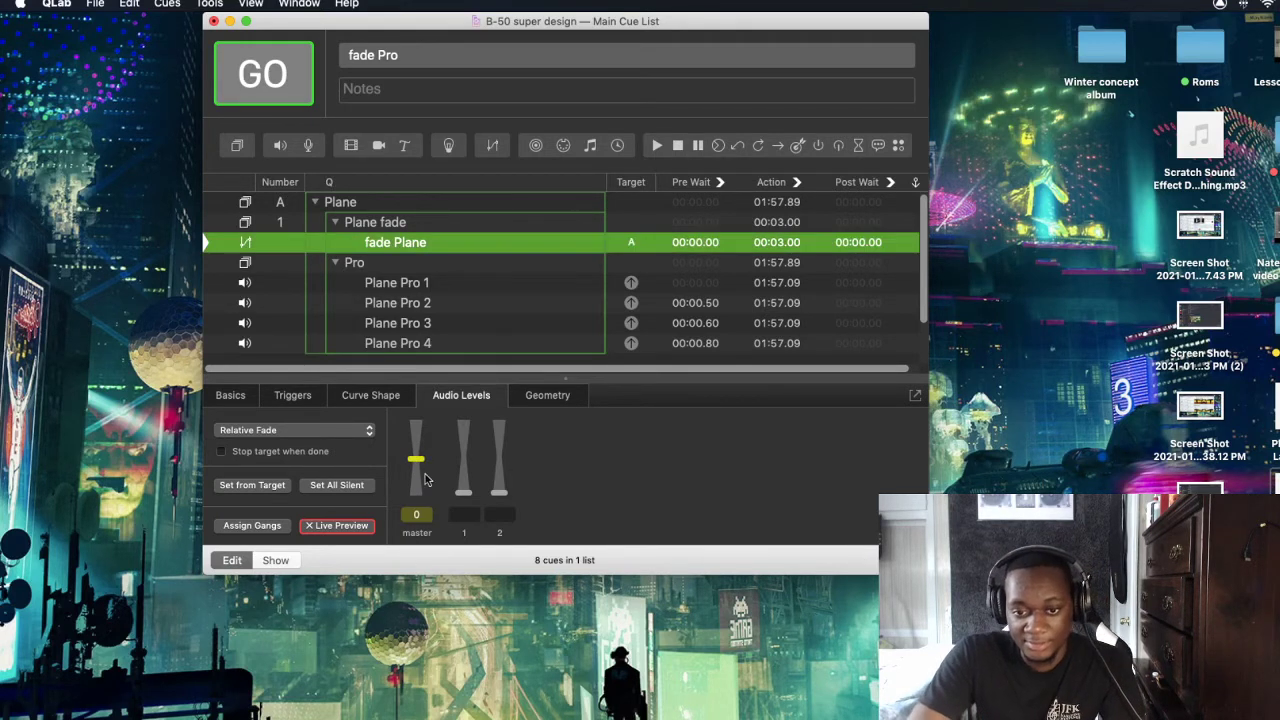
# Switch the fade cue to Custom Curve and bend its fade-in curve upward so it rises quickly at the start
pyautogui.click(384, 401)
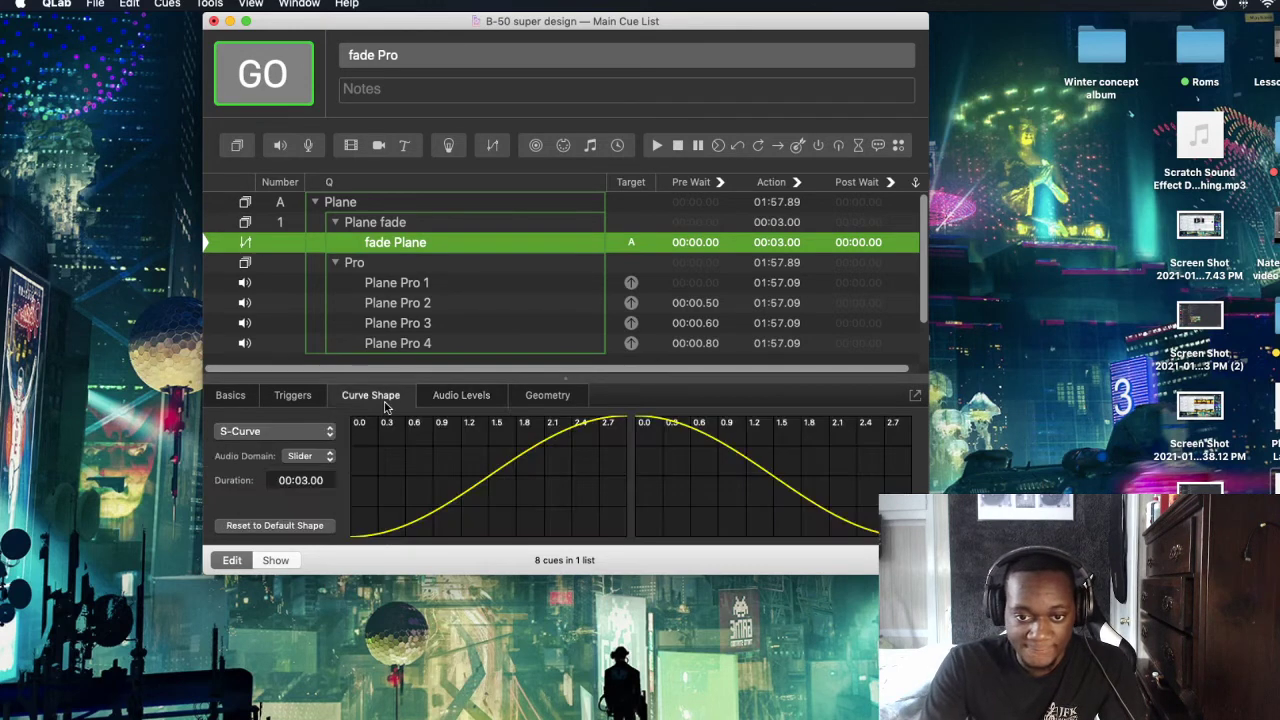
pyautogui.click(278, 434)
pyautogui.click(278, 447)
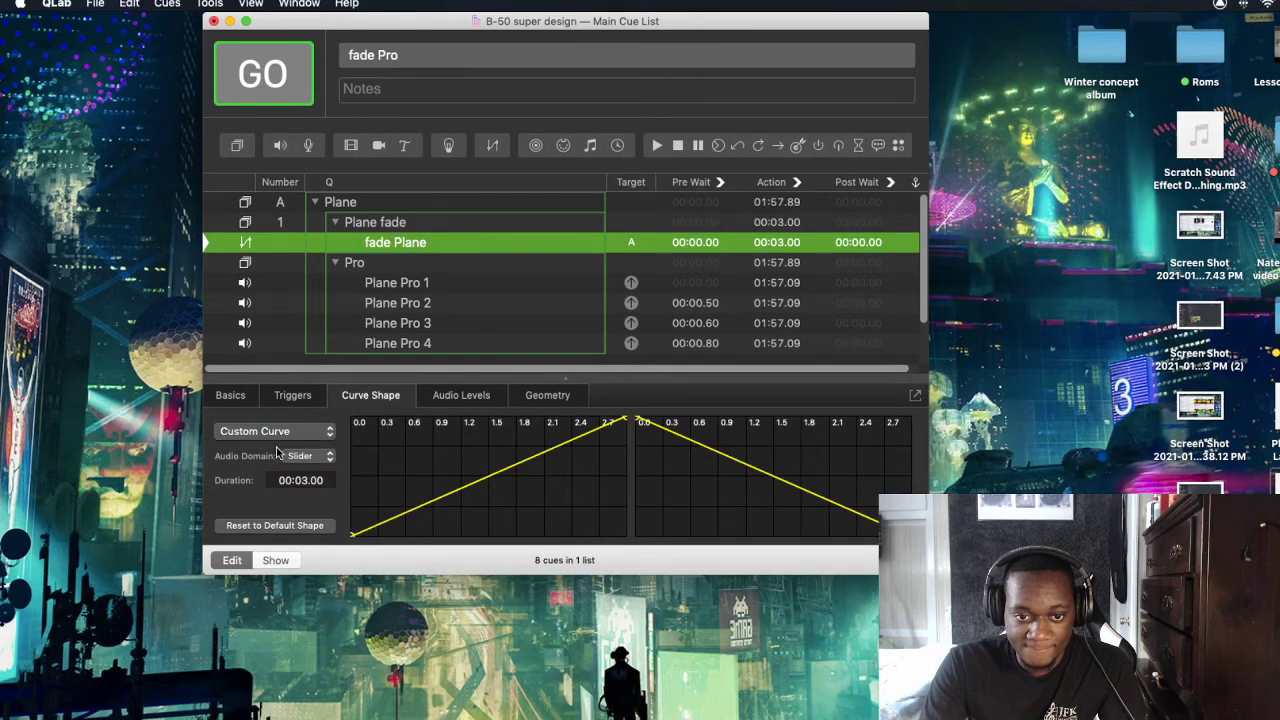
pyautogui.moveTo(523, 460); pyautogui.dragTo(430, 416)
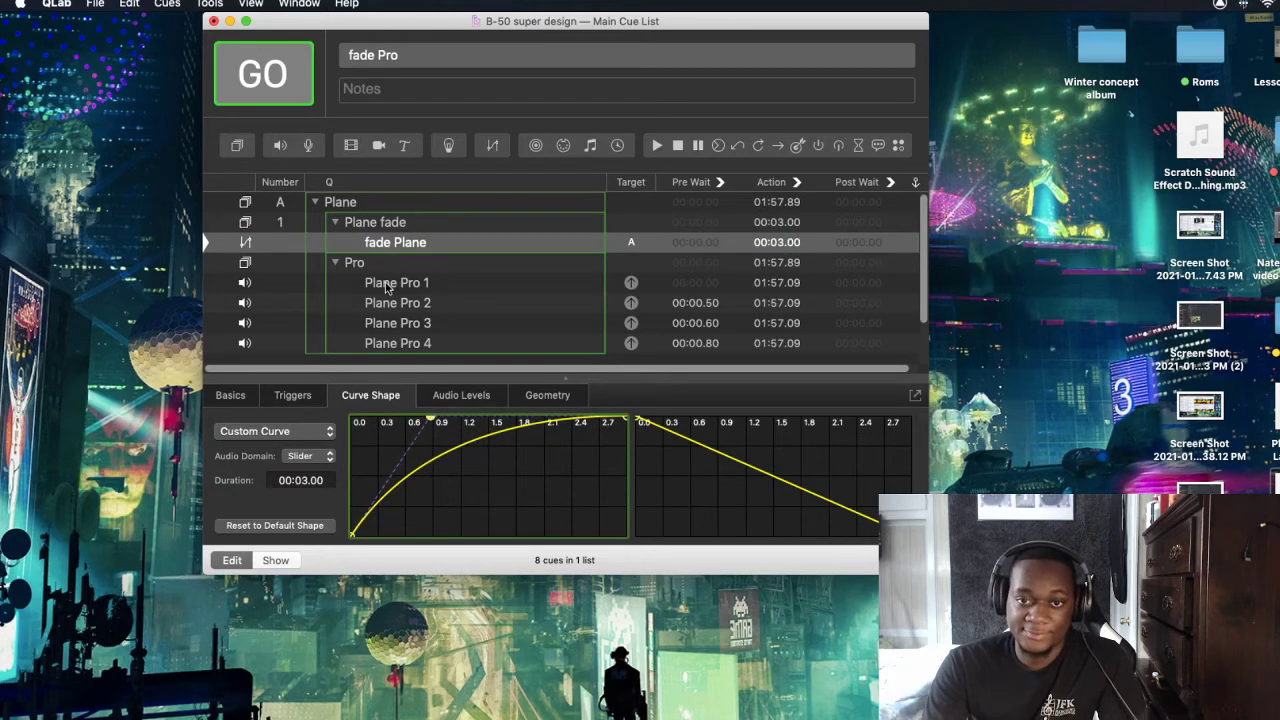
# Set the duration of the fade Plane cue to 5 seconds
pyautogui.doubleClick(783, 242)
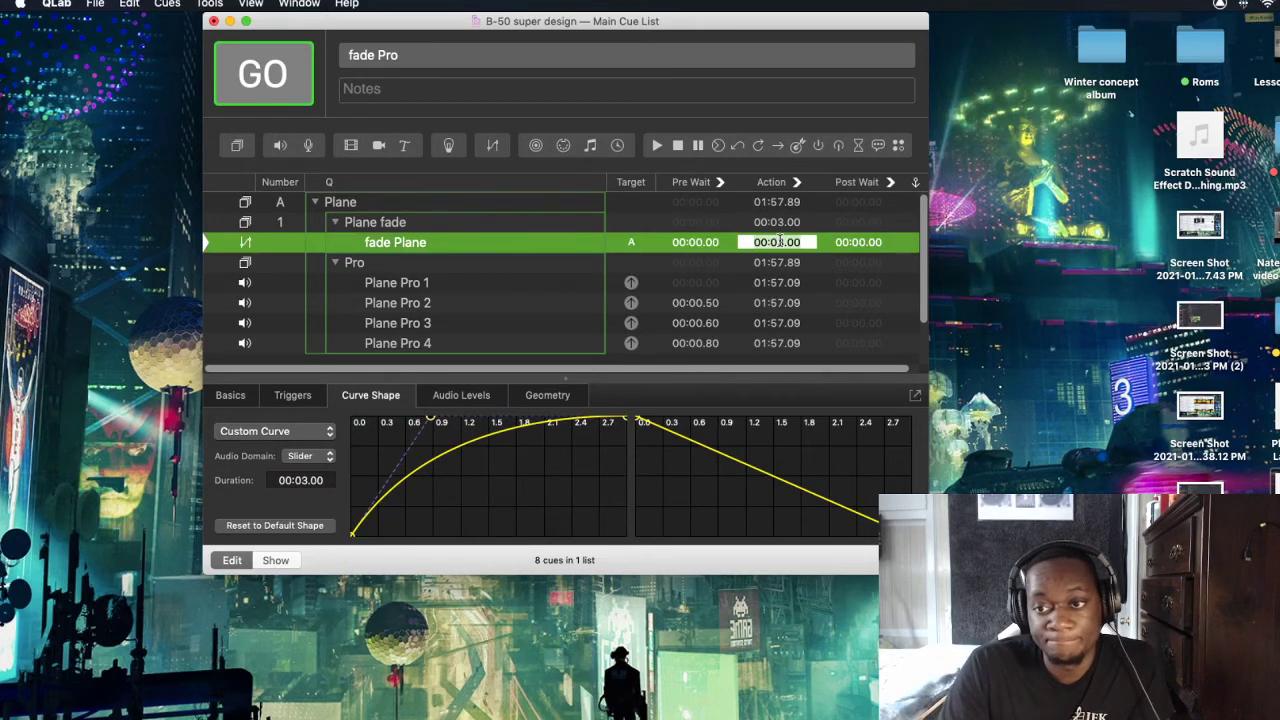
pyautogui.write('5')
pyautogui.press('Return')
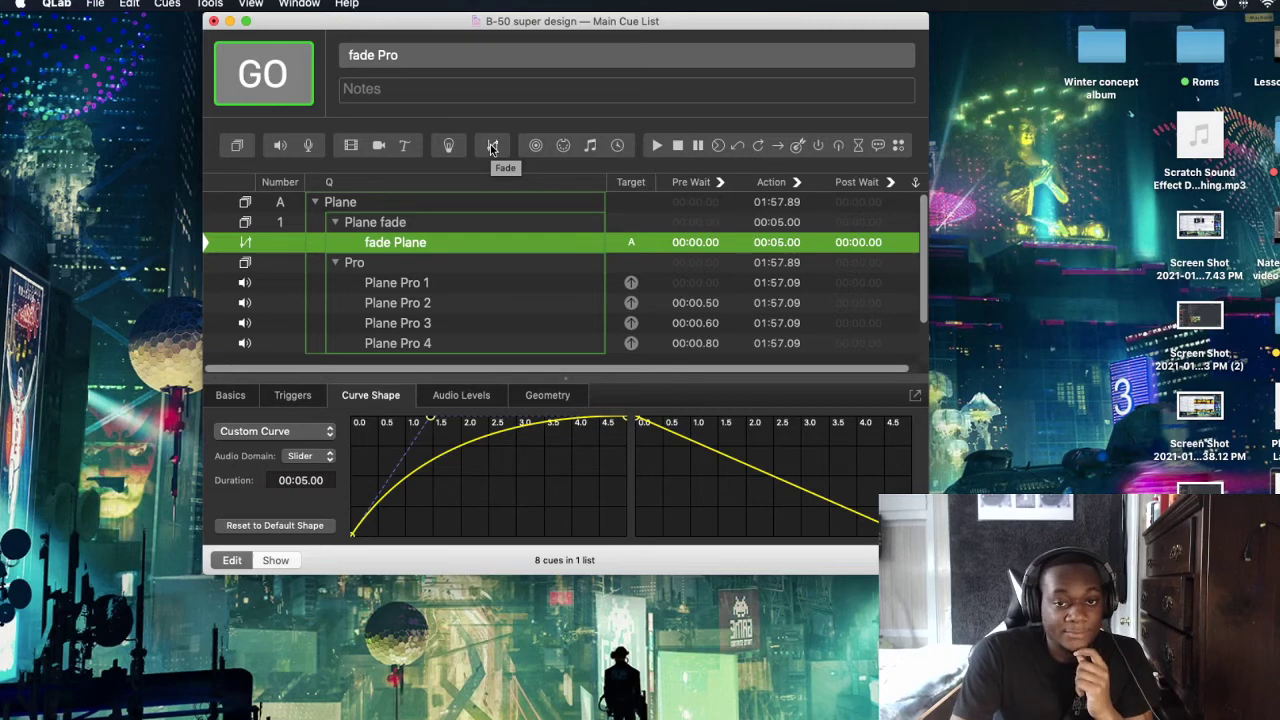
# Review the Plane Pro 1 audio cue's effects, trim, levels, loop, trigger and basic settings
pyautogui.click(466, 283)
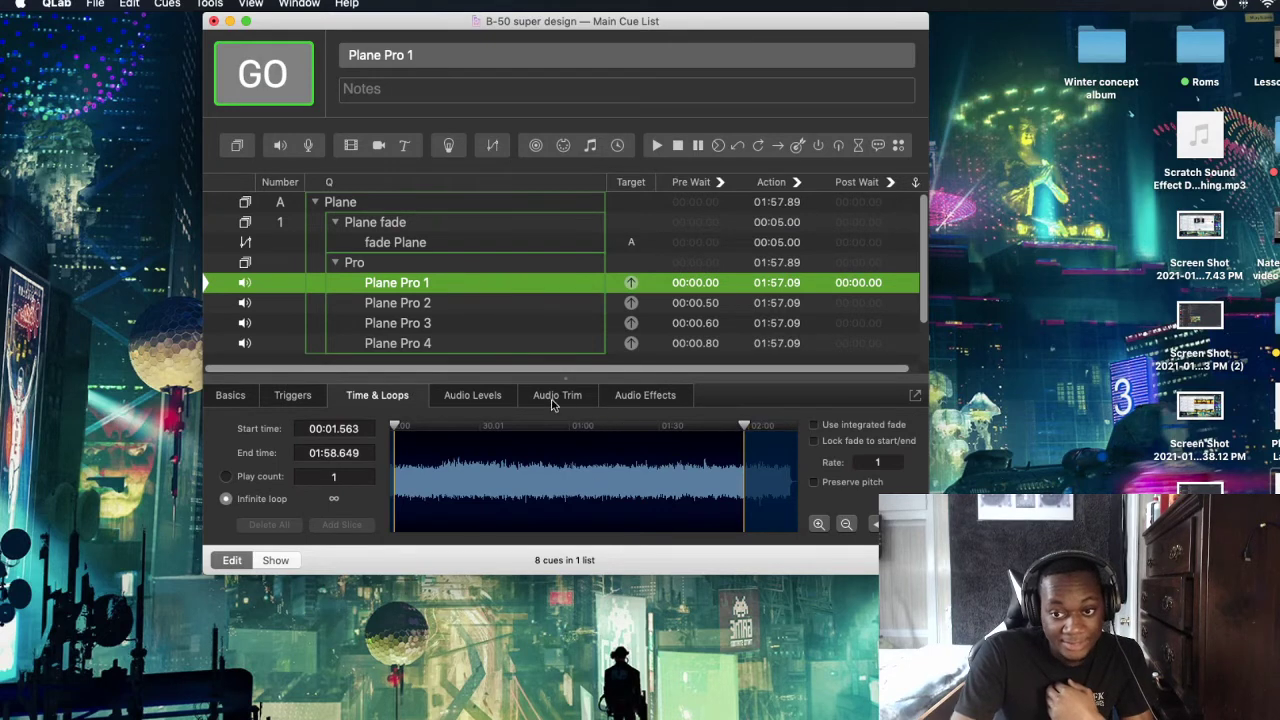
pyautogui.click(640, 396)
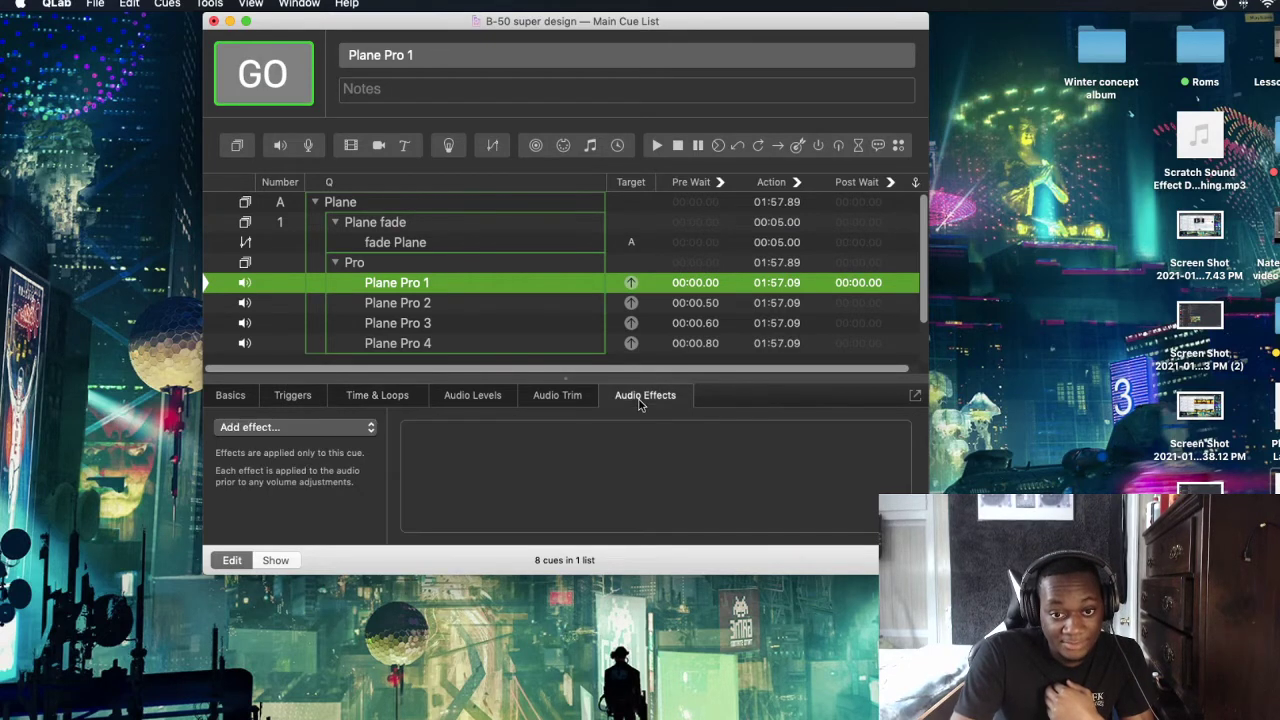
pyautogui.click(577, 398)
pyautogui.click(457, 395)
pyautogui.click(382, 396)
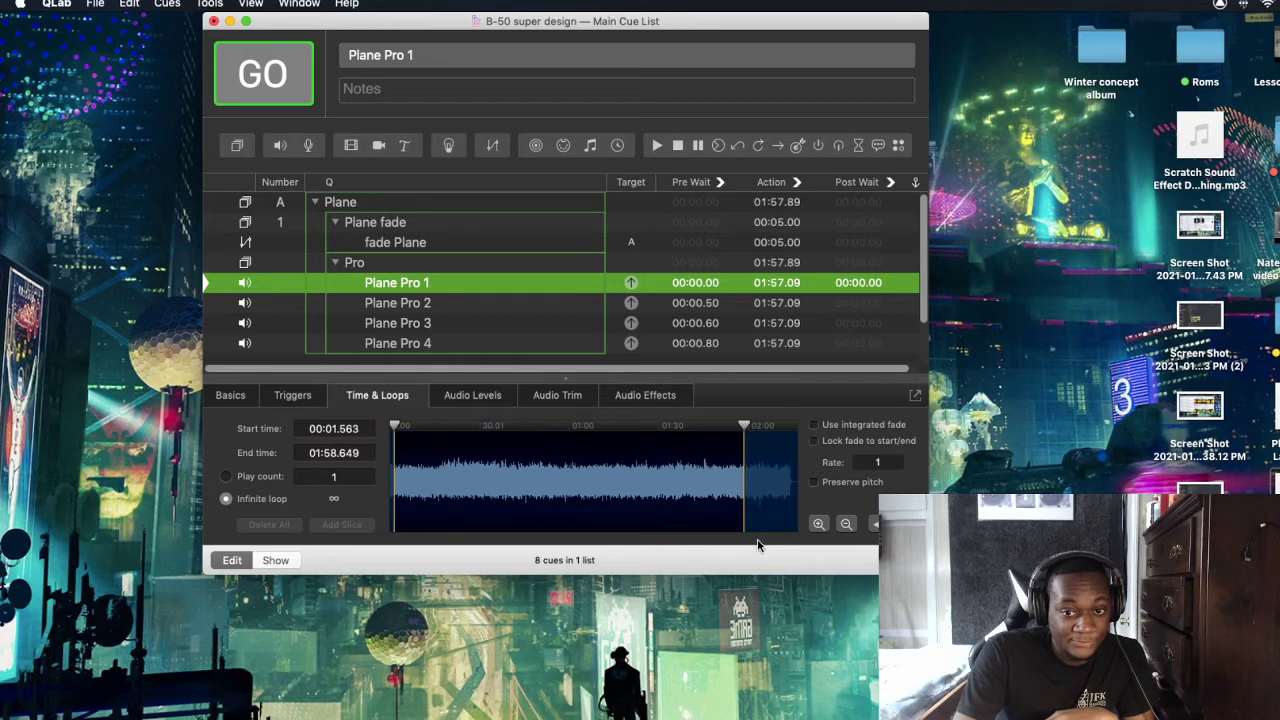
pyautogui.click(299, 394)
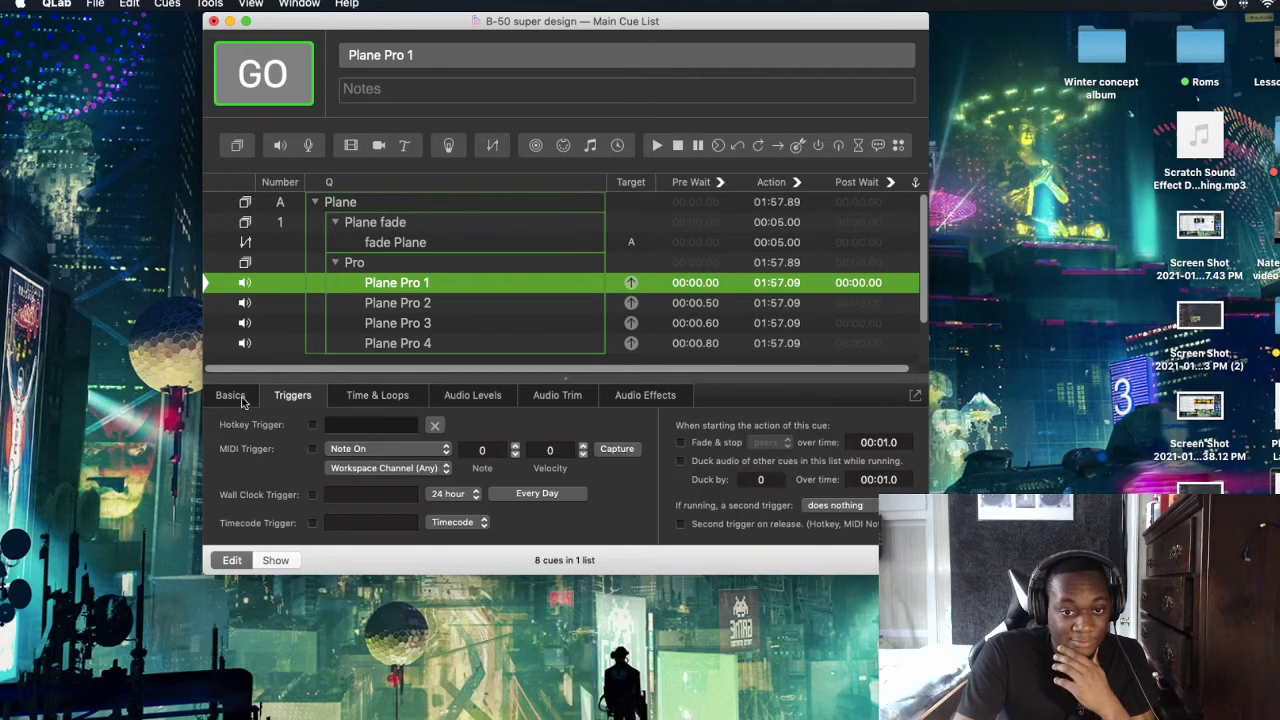
pyautogui.click(232, 396)
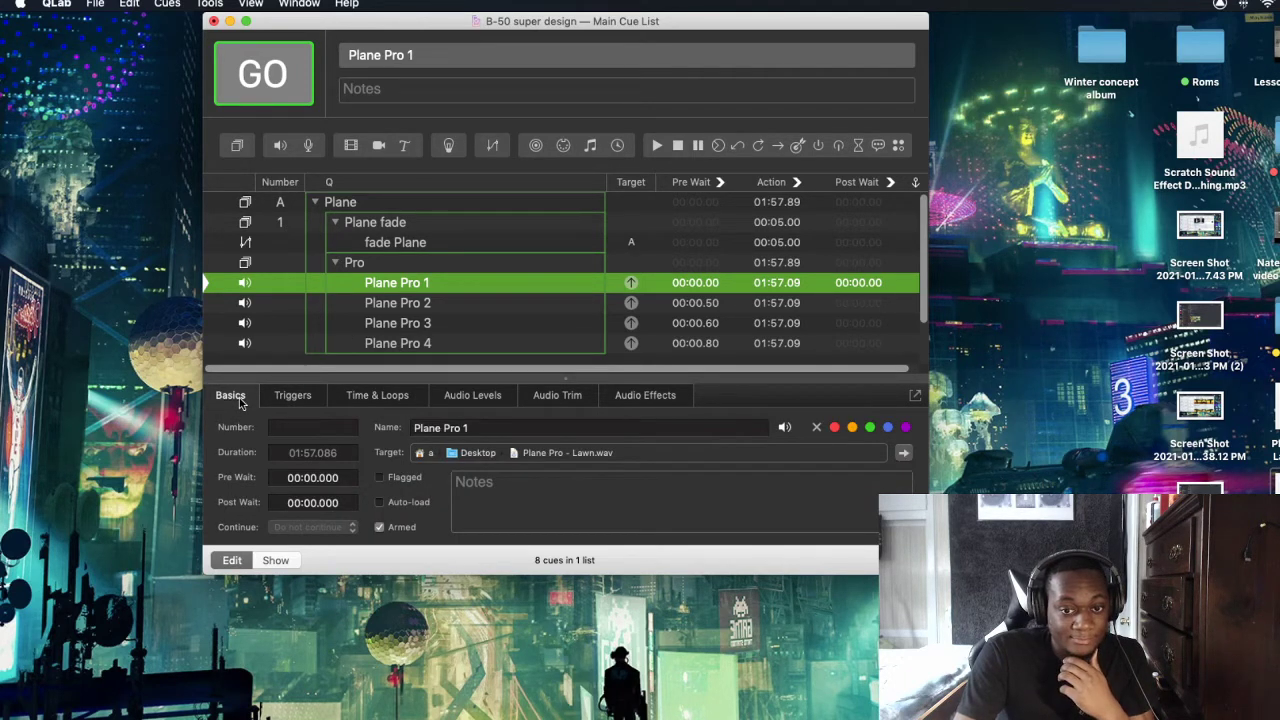
# Check the fade cue's curve and levels, and play the Plane group briefly to test the fade before stopping it
pyautogui.click(438, 247)
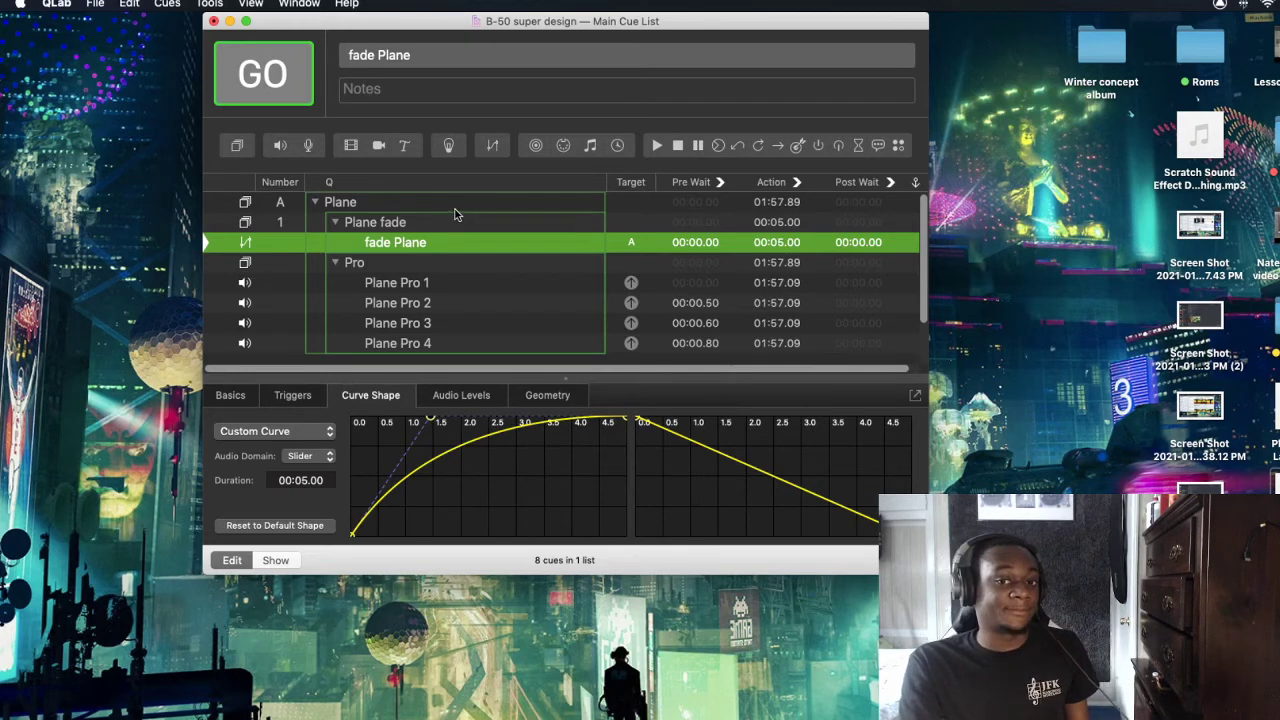
pyautogui.click(454, 201)
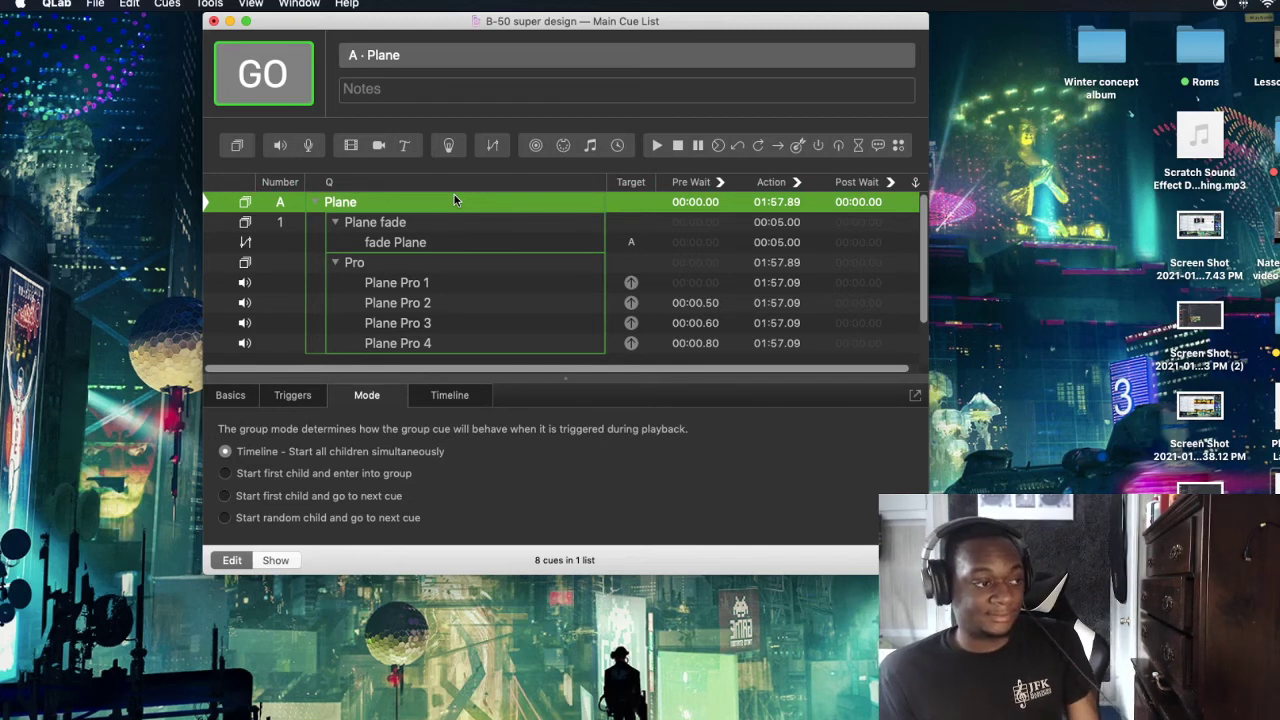
pyautogui.click(404, 250)
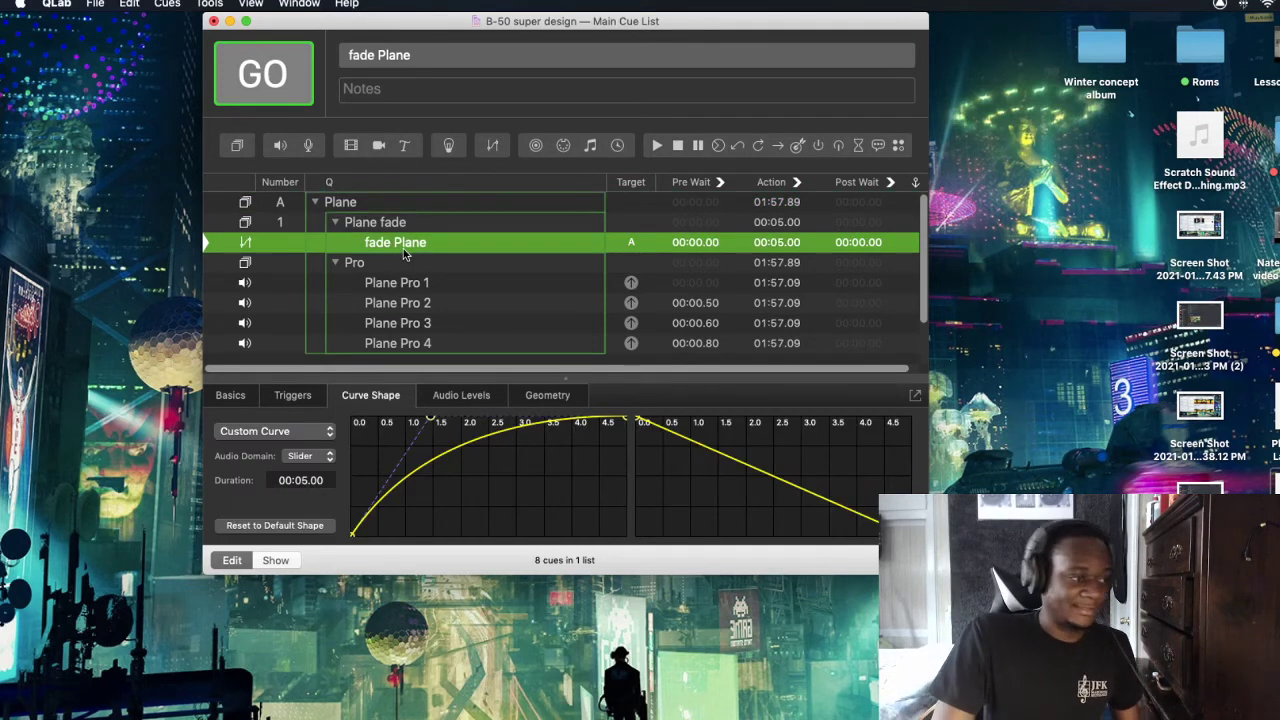
pyautogui.click(455, 397)
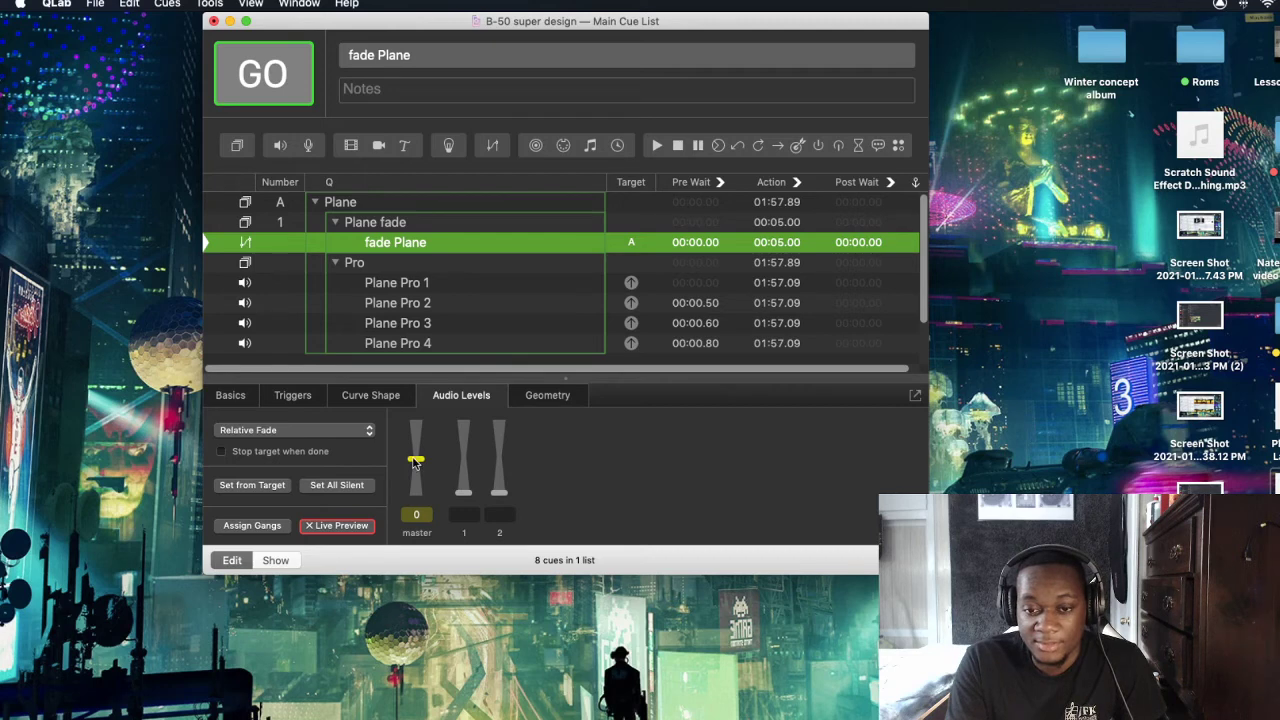
pyautogui.click(401, 205)
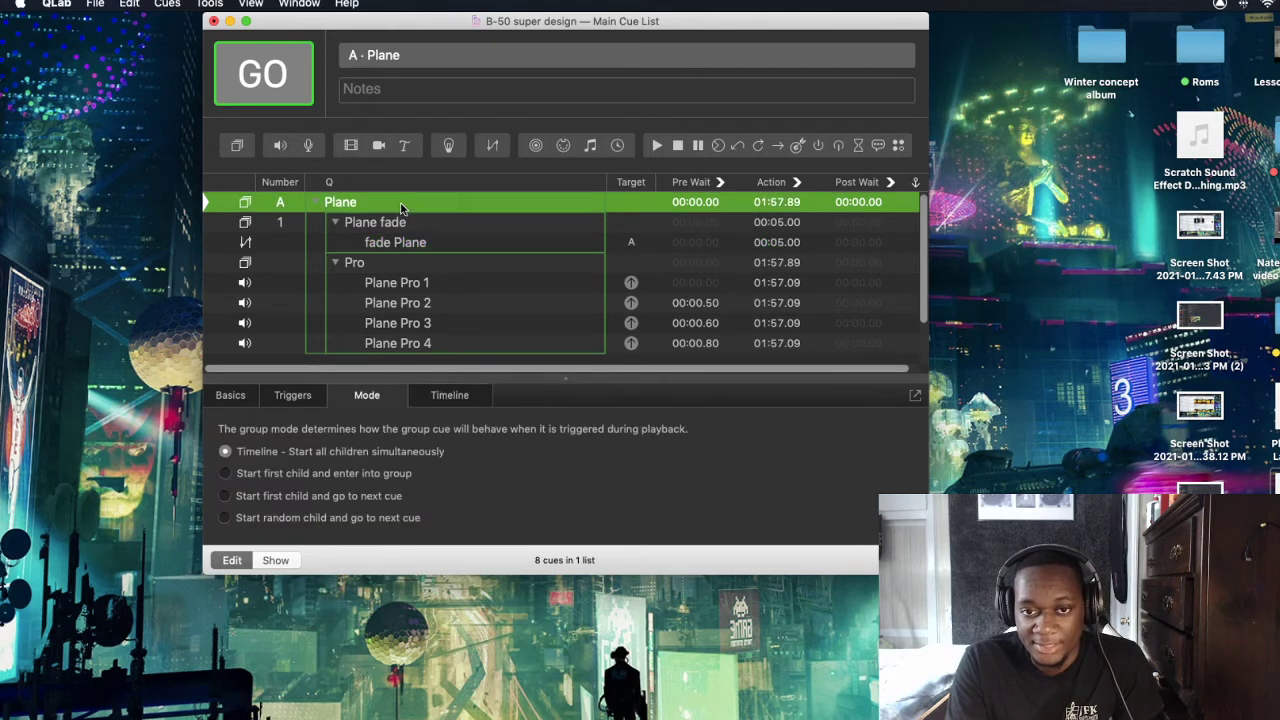
pyautogui.press('space')
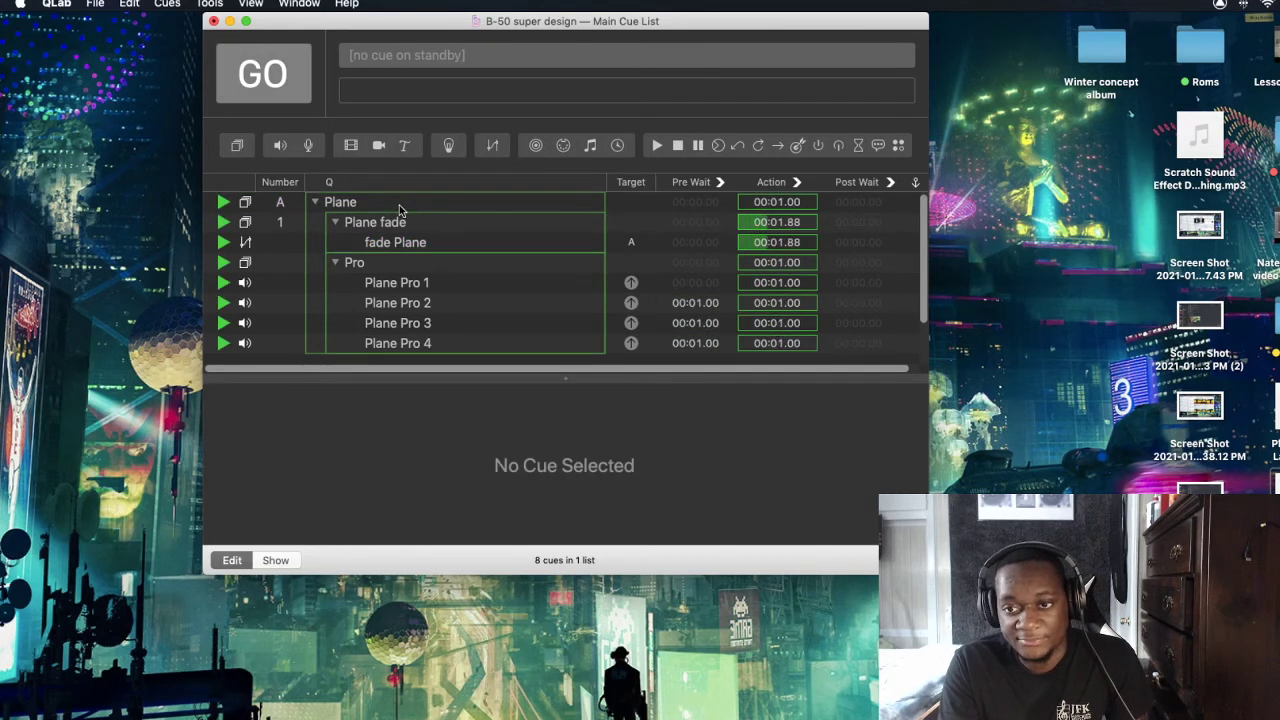
pyautogui.press('Escape')
# Lower the fade Plane cue's master level to about -49.6
pyautogui.click(405, 247)
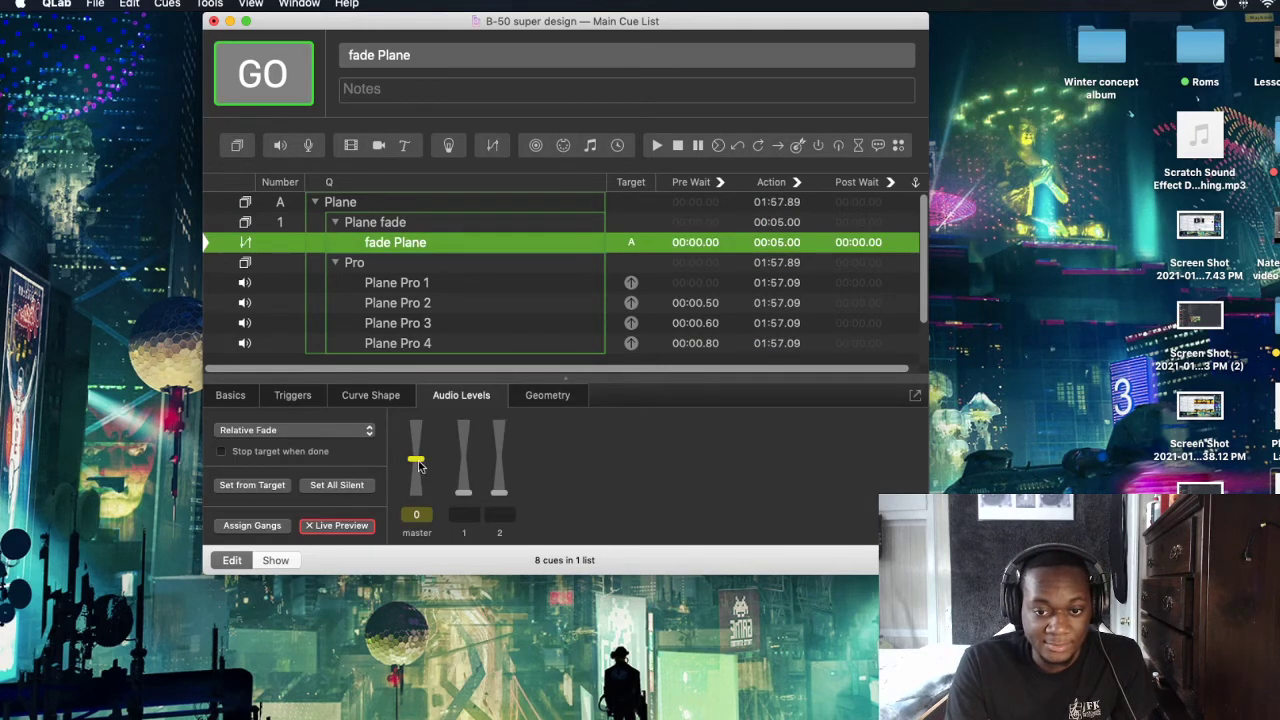
pyautogui.moveTo(418, 463); pyautogui.dragTo(419, 496)
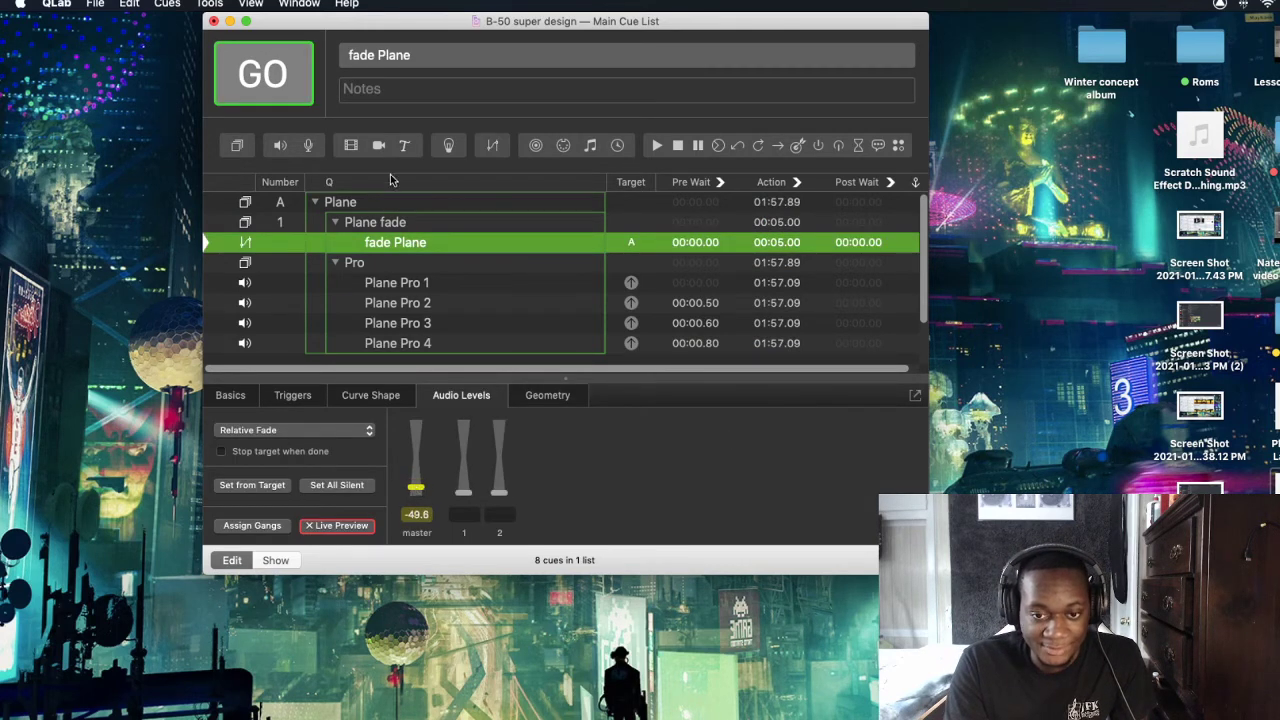
# Play the Plane group briefly to test the fade with its lowered master level, and stop playback
pyautogui.click(395, 205)
pyautogui.press('space')
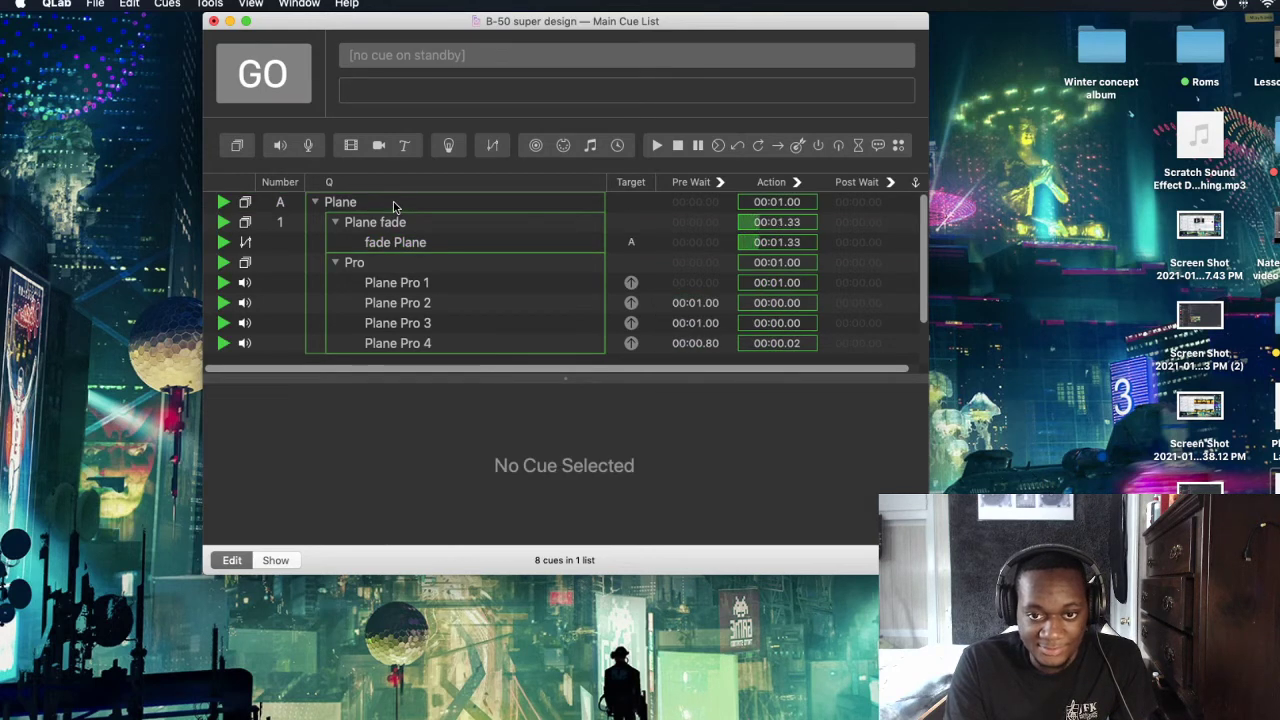
pyautogui.click(399, 246)
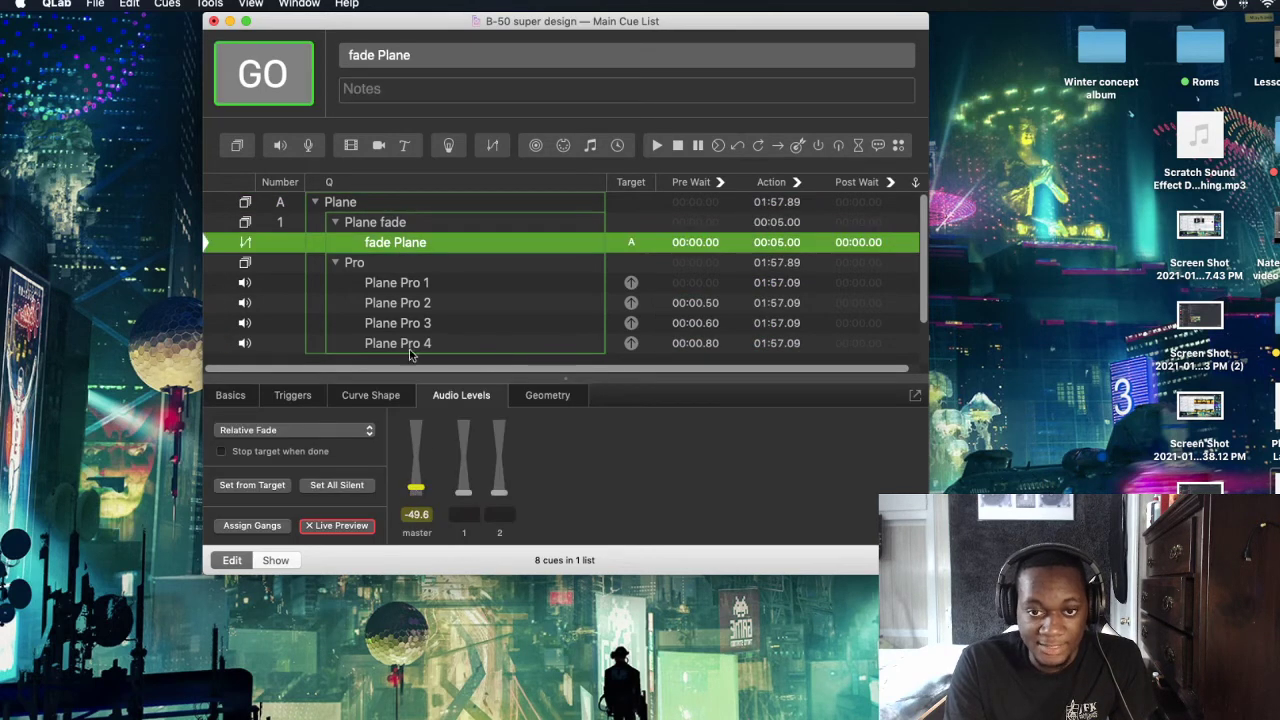
# Set the fade Plane cue's master level to 0
pyautogui.click(417, 514)
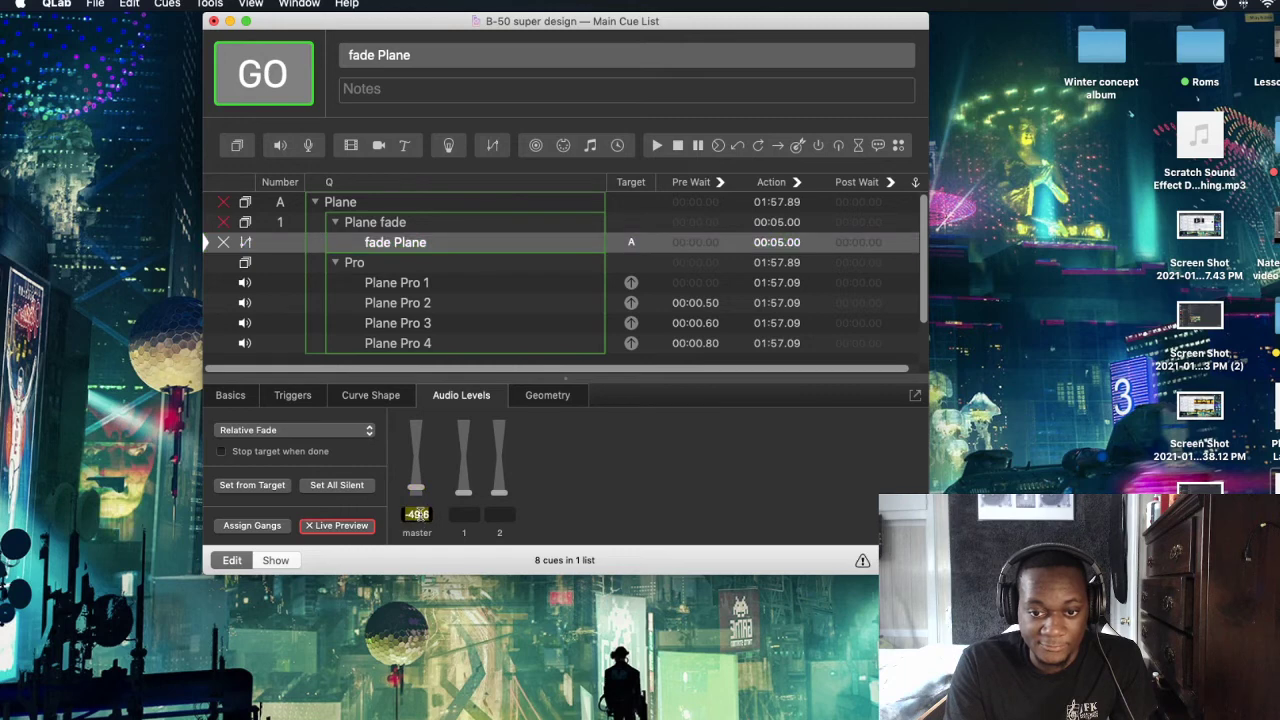
pyautogui.write('0')
pyautogui.press('Return')
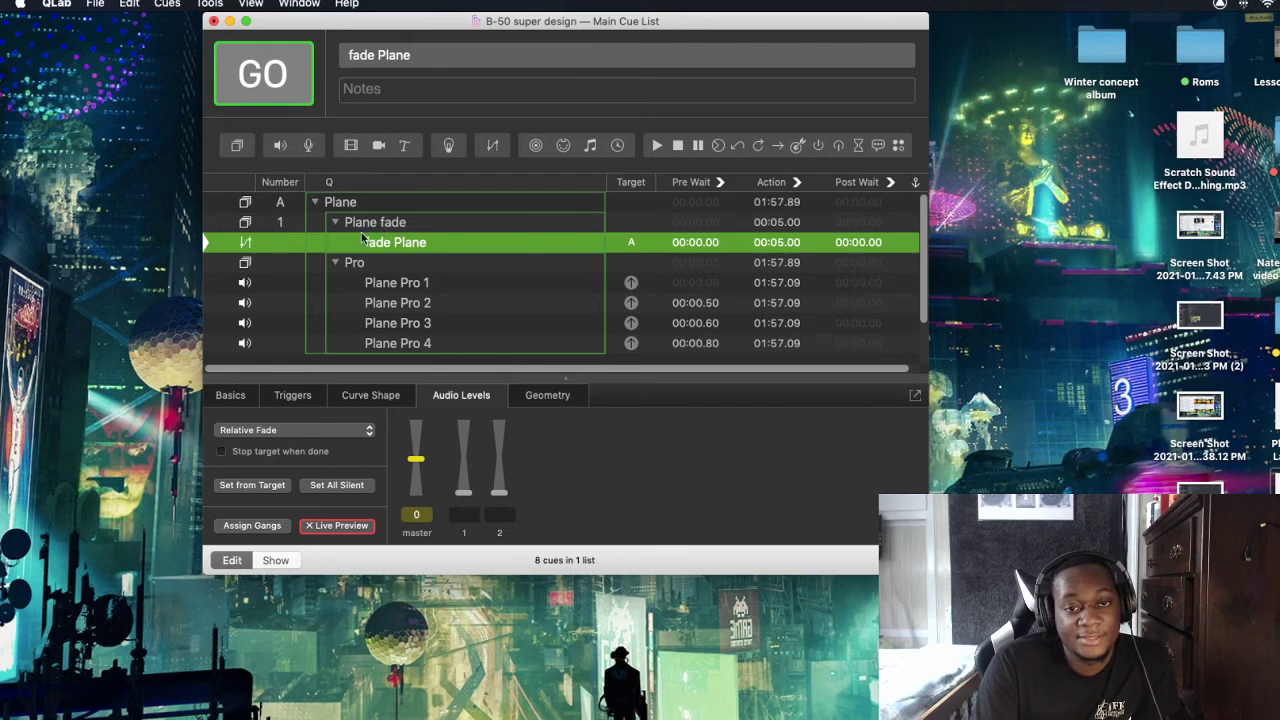
# Compare the audio levels of the Plane Pro cues with those of the fade Plane cue
pyautogui.click(425, 285)
pyautogui.click(437, 322)
pyautogui.click(436, 340)
pyautogui.click(439, 302)
pyautogui.press('Up')
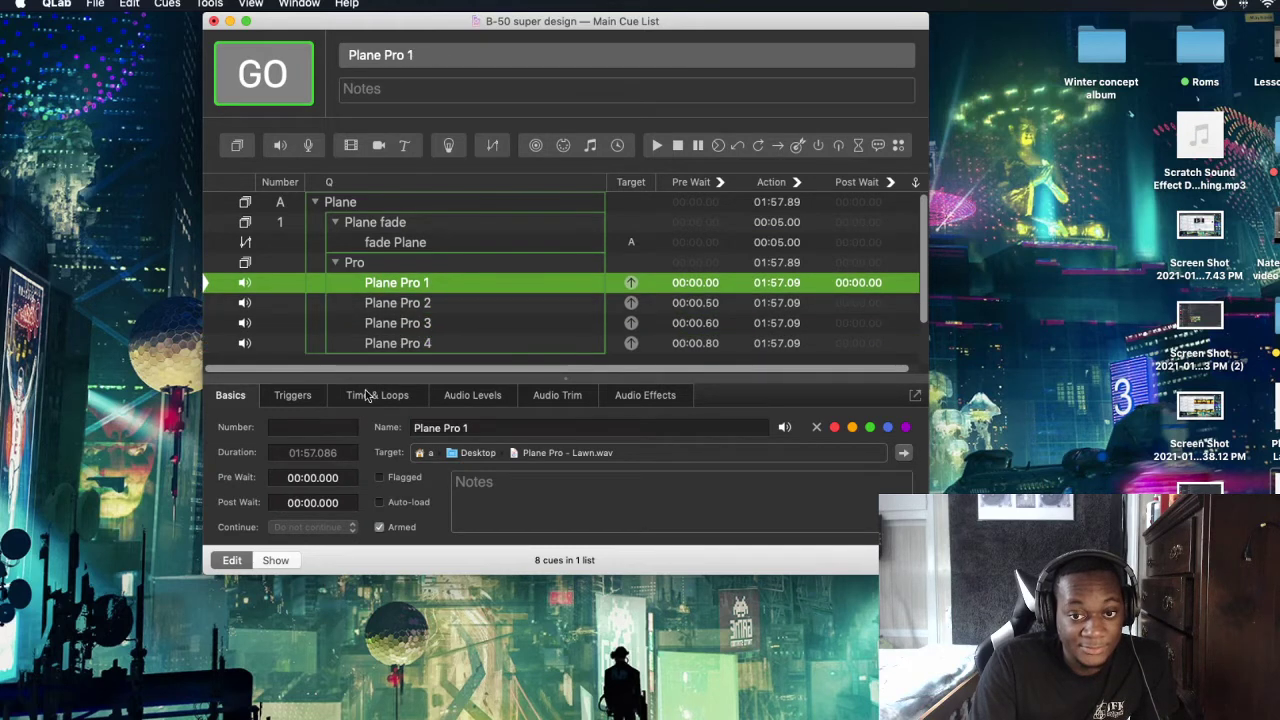
pyautogui.click(367, 395)
pyautogui.click(511, 396)
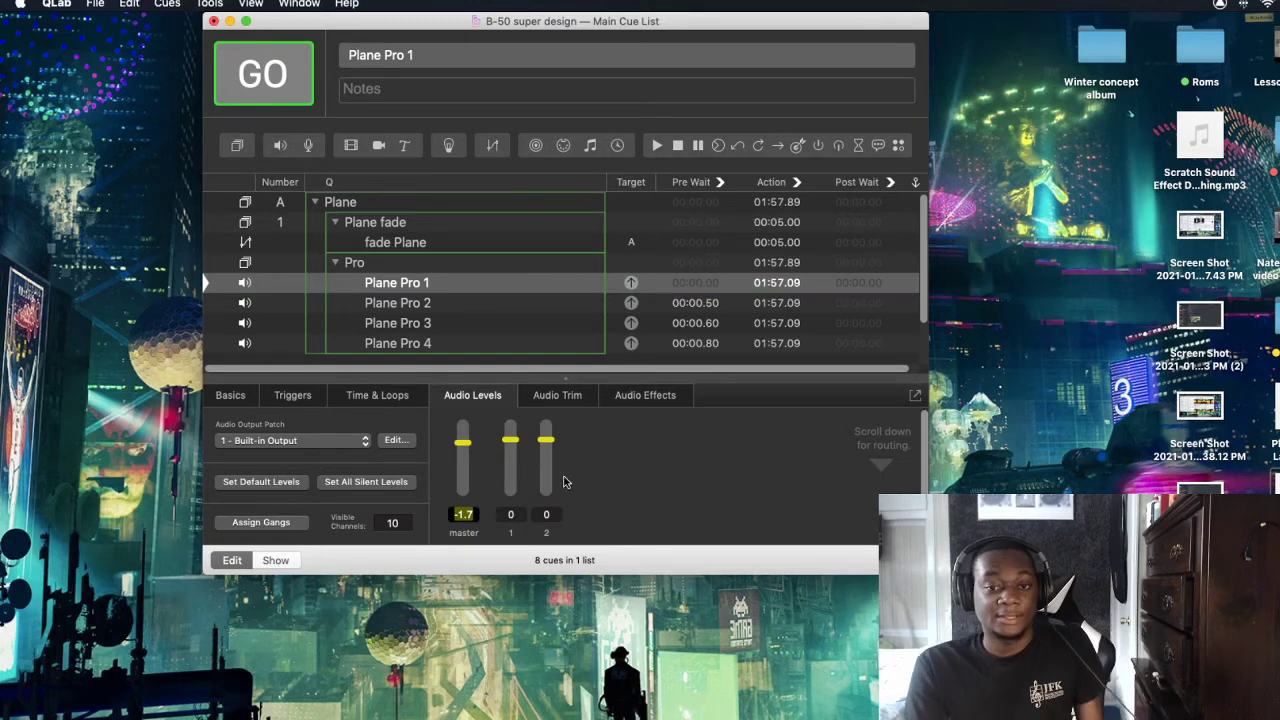
pyautogui.click(415, 264)
pyautogui.click(426, 247)
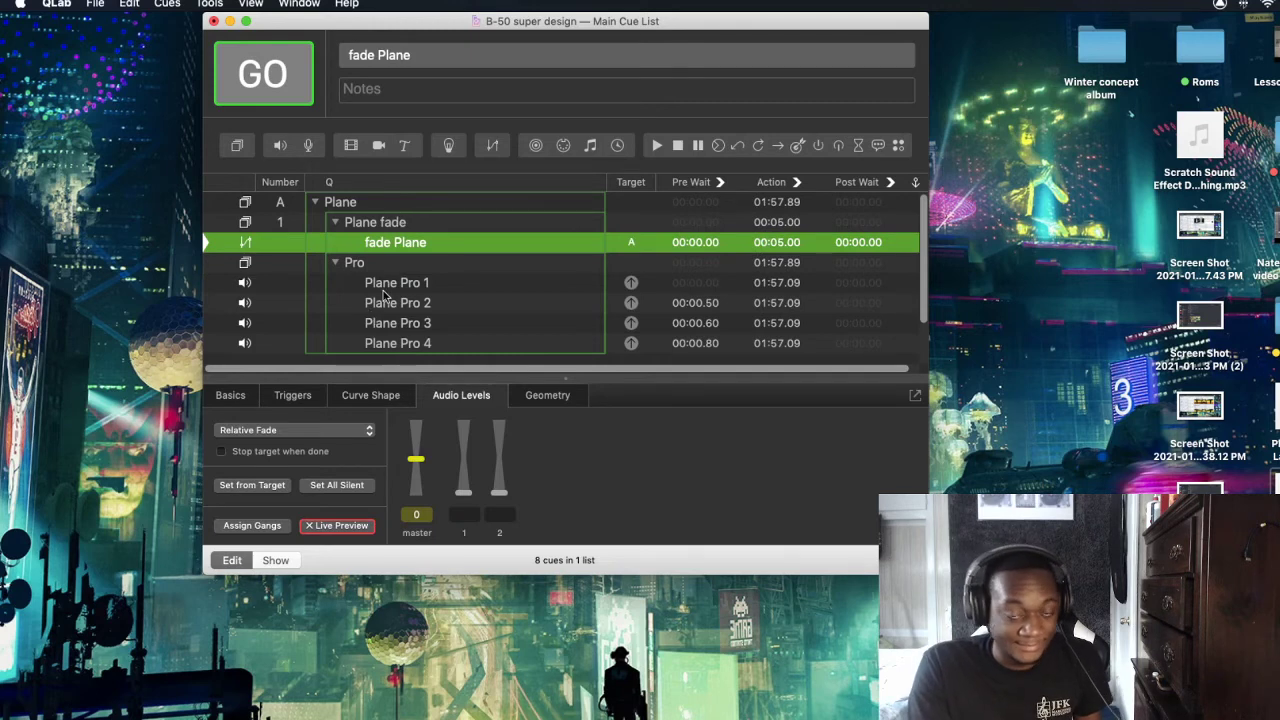
pyautogui.click(385, 290)
pyautogui.click(384, 246)
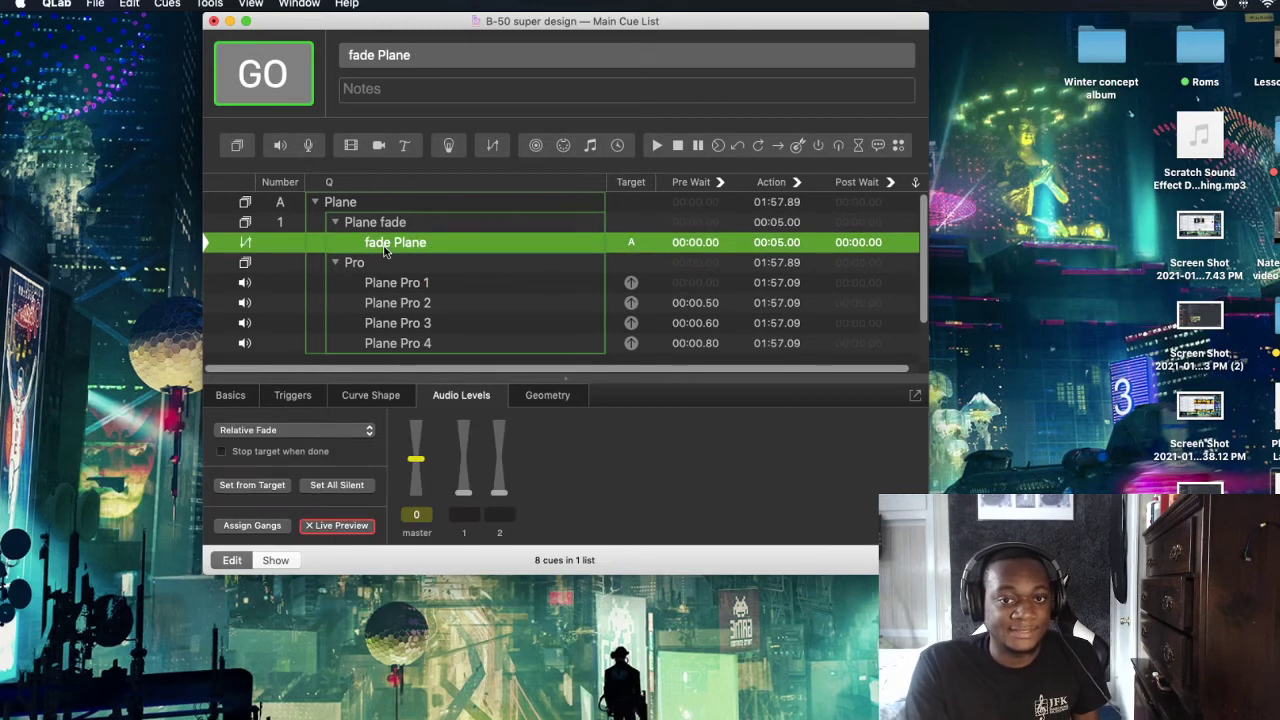
pyautogui.click(382, 302)
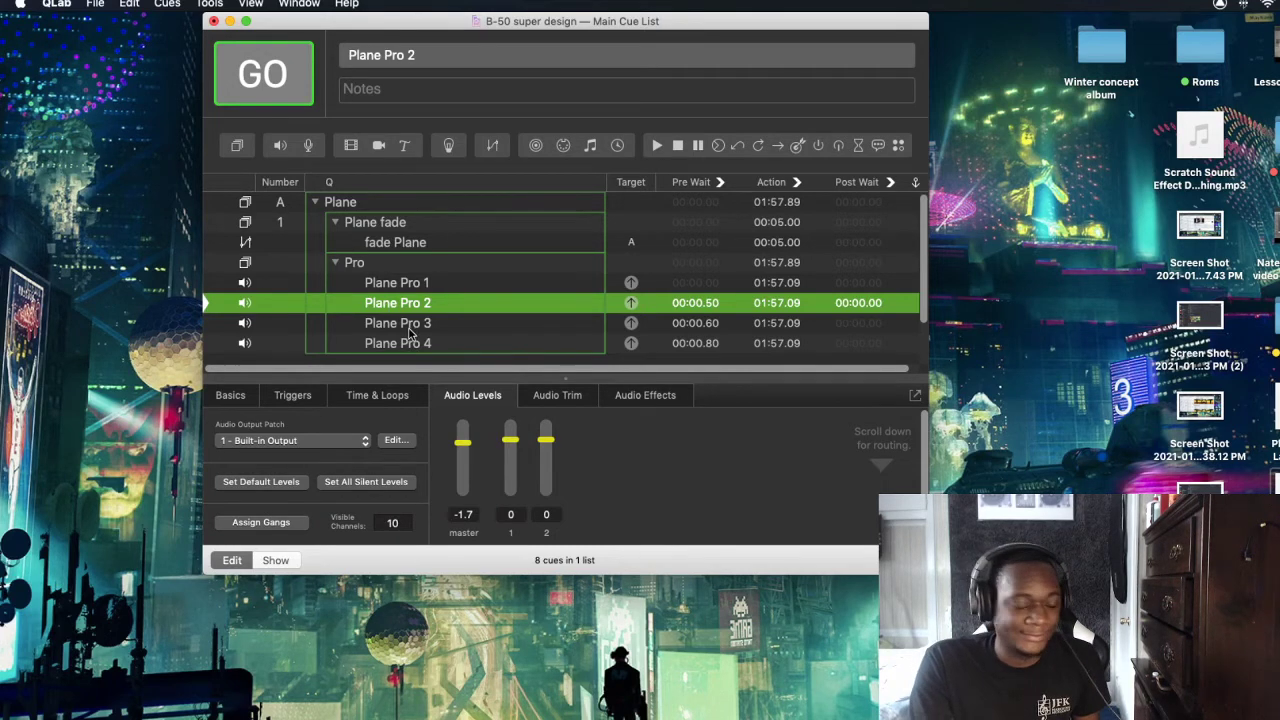
pyautogui.click(387, 249)
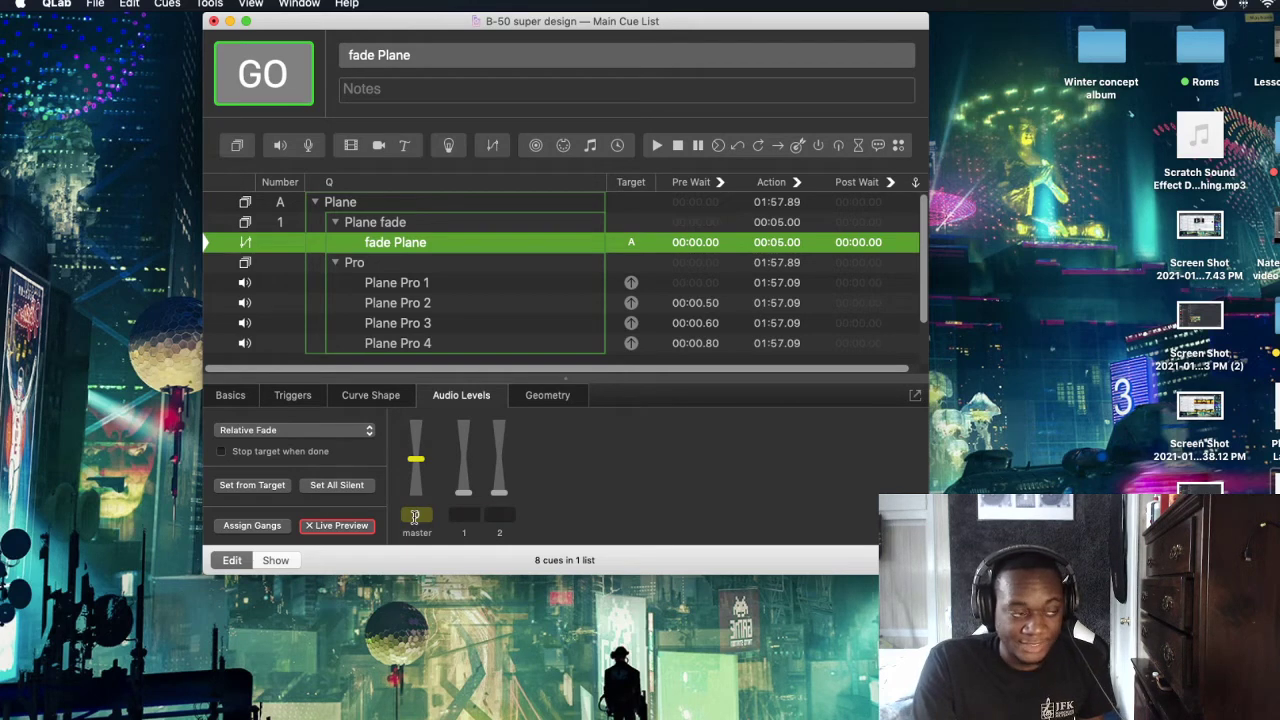
# Lower the master levels of Plane Pro 1, 2, 3 and 4 to about -59, -53.5, -54.2 and -57.6
pyautogui.click(384, 289)
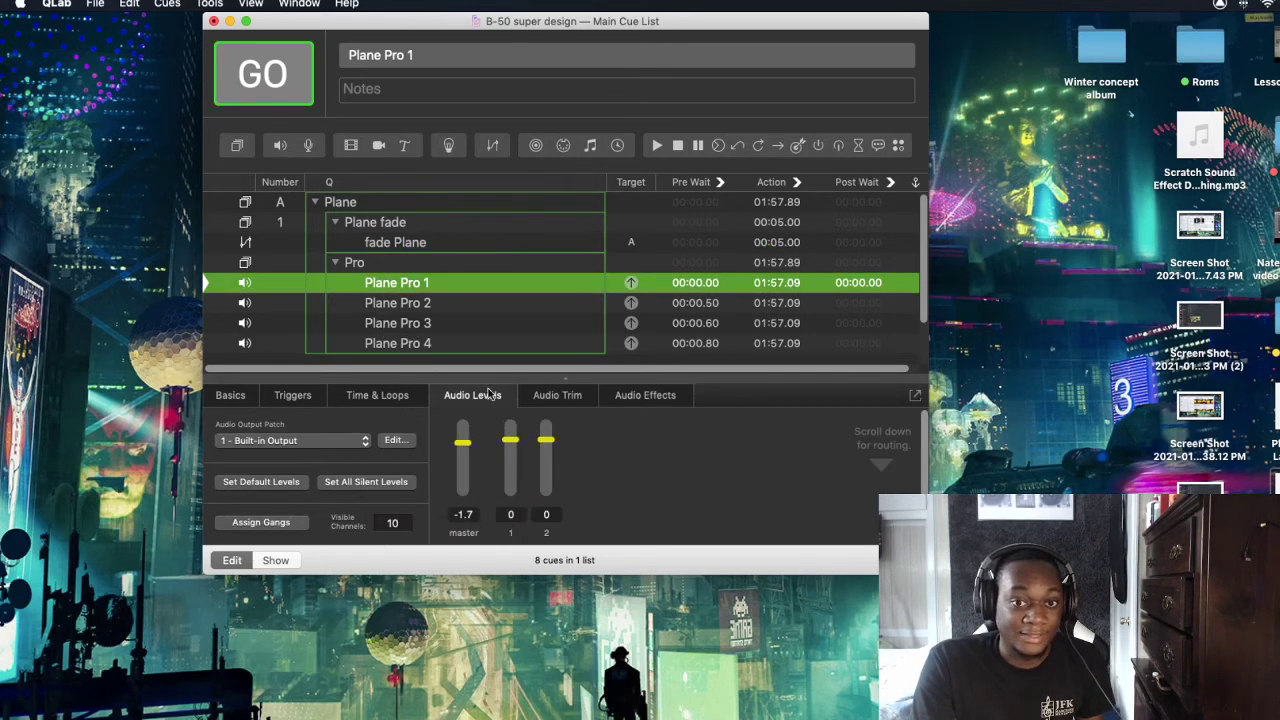
pyautogui.moveTo(462, 443); pyautogui.dragTo(453, 490)
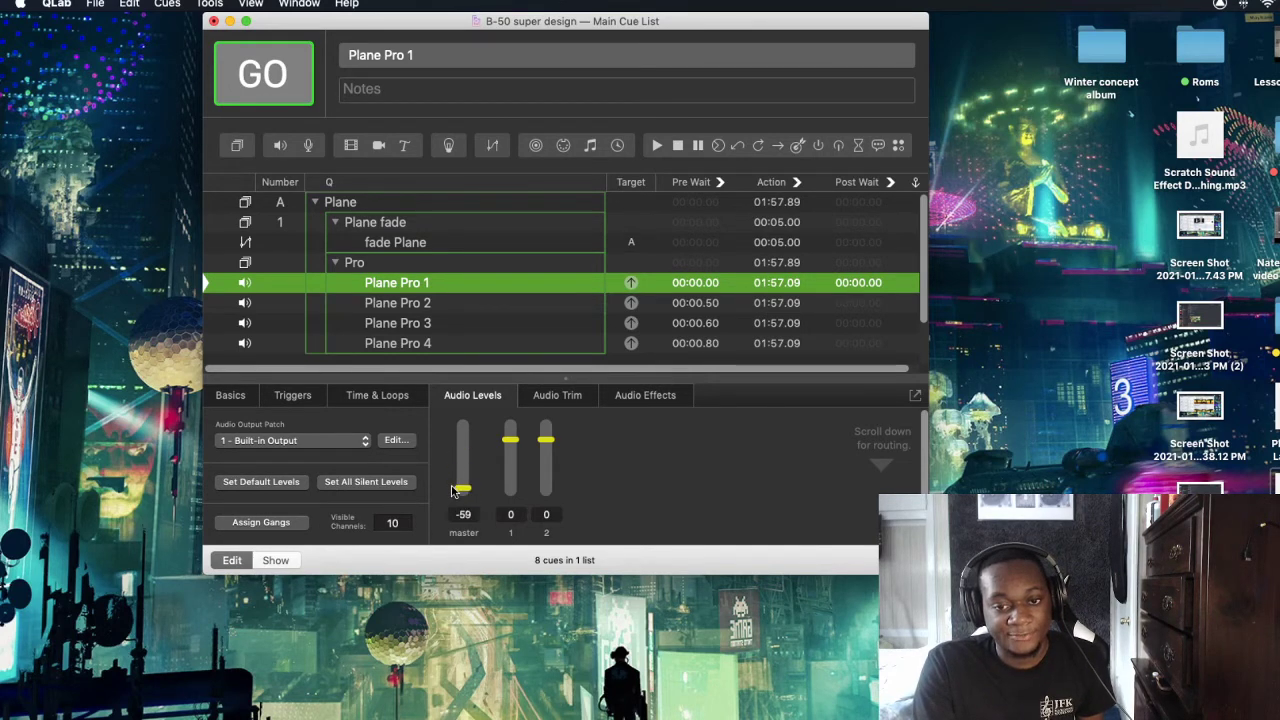
pyautogui.click(387, 303)
pyautogui.moveTo(463, 442); pyautogui.dragTo(461, 489)
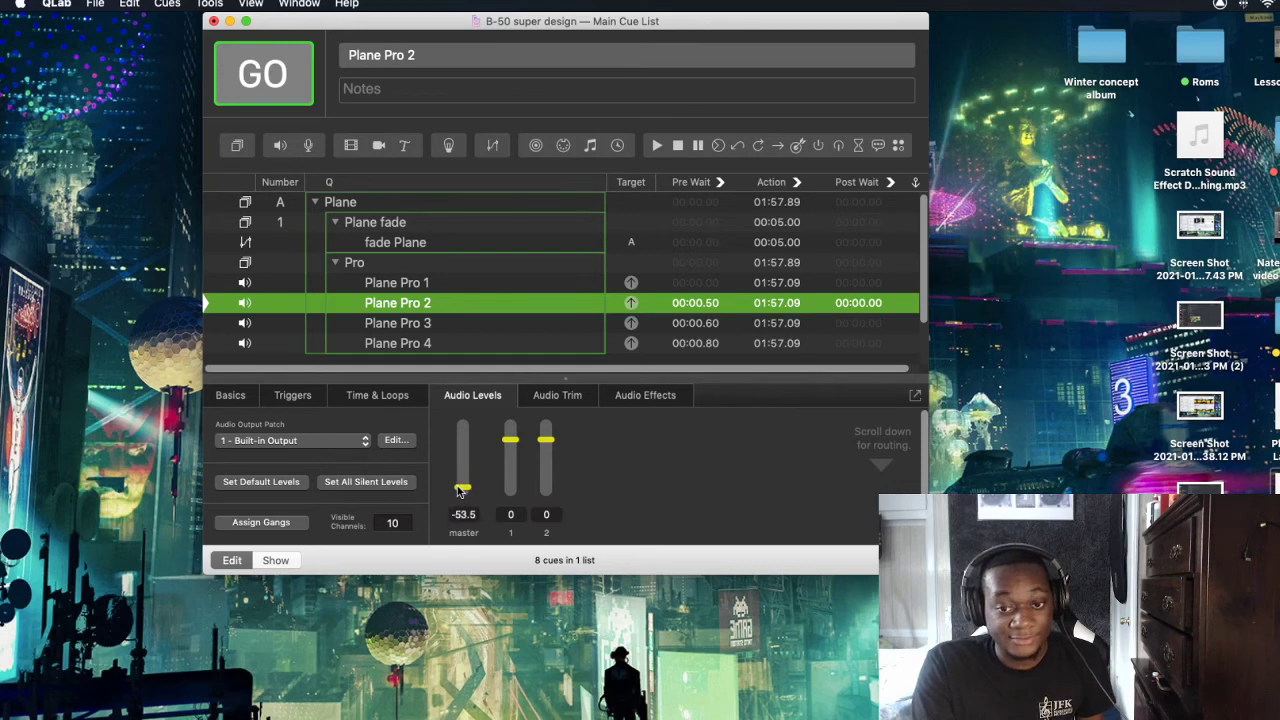
pyautogui.click(381, 323)
pyautogui.moveTo(465, 445); pyautogui.dragTo(462, 497)
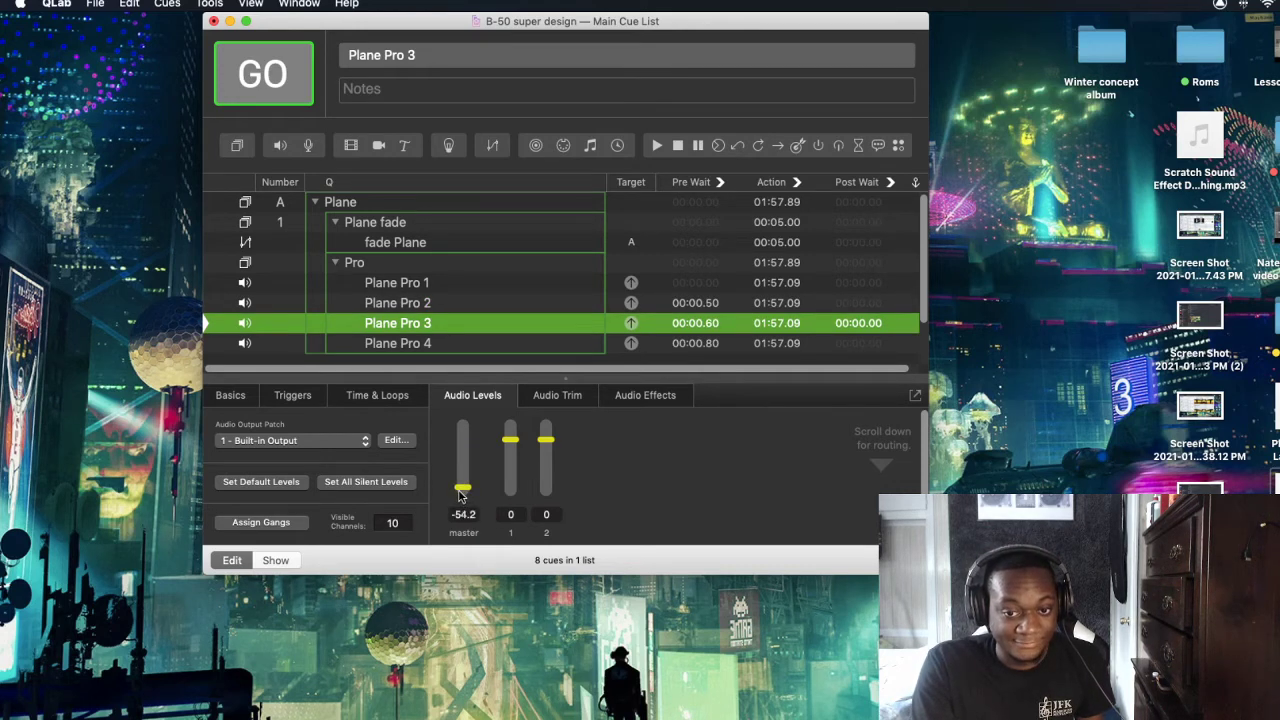
pyautogui.click(407, 345)
pyautogui.moveTo(462, 448); pyautogui.dragTo(472, 494)
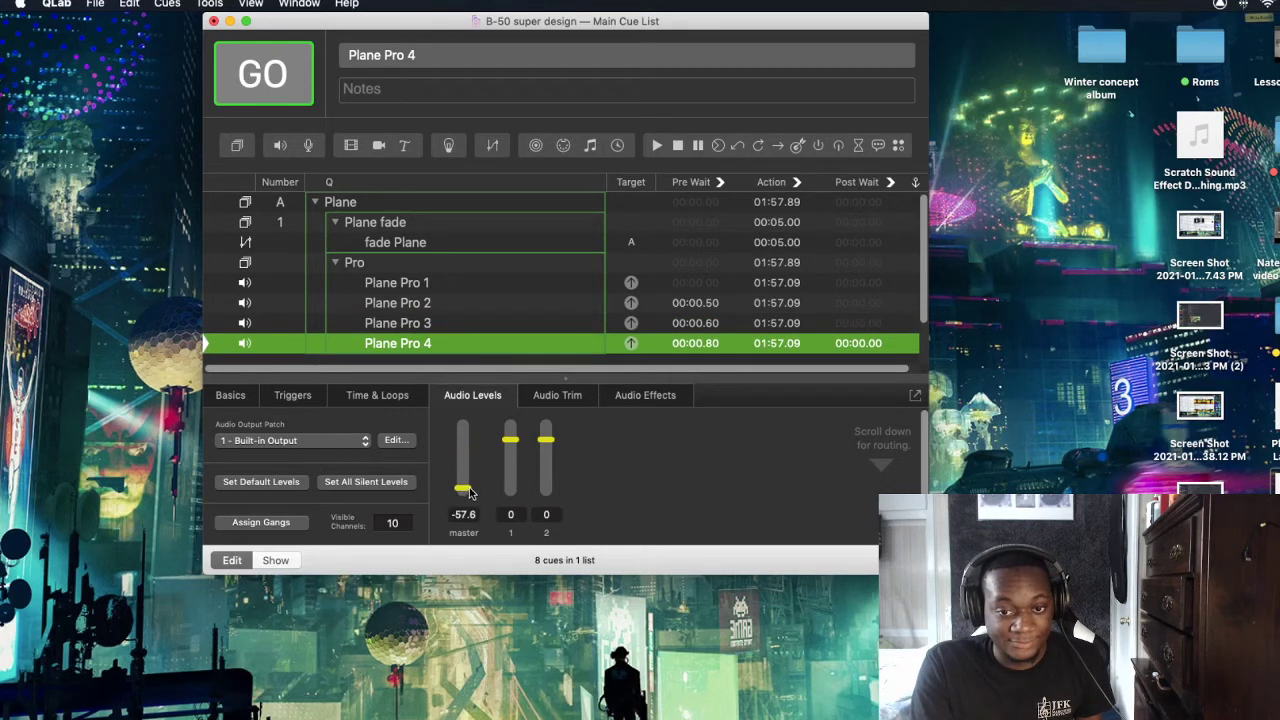
# Test-play the Plane group, stop it, and raise the fade Plane cue's master level to about +57.6
pyautogui.click(452, 201)
pyautogui.press('space')
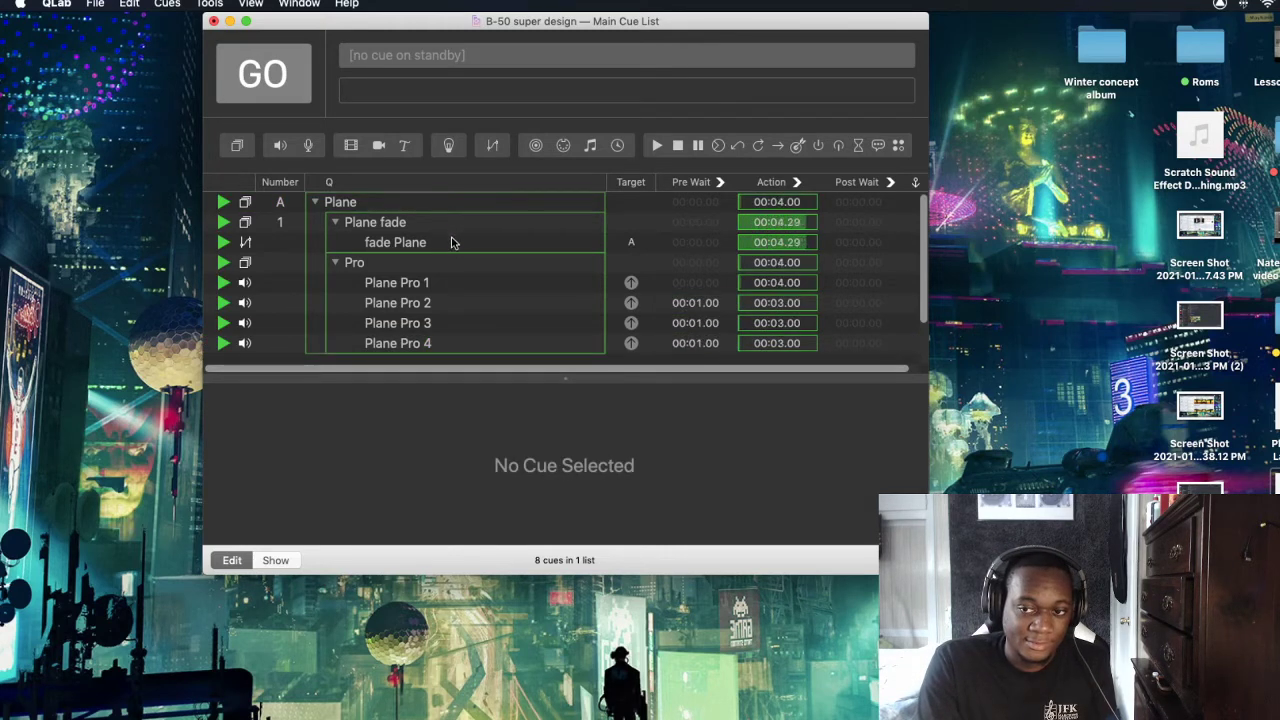
pyautogui.click(450, 245)
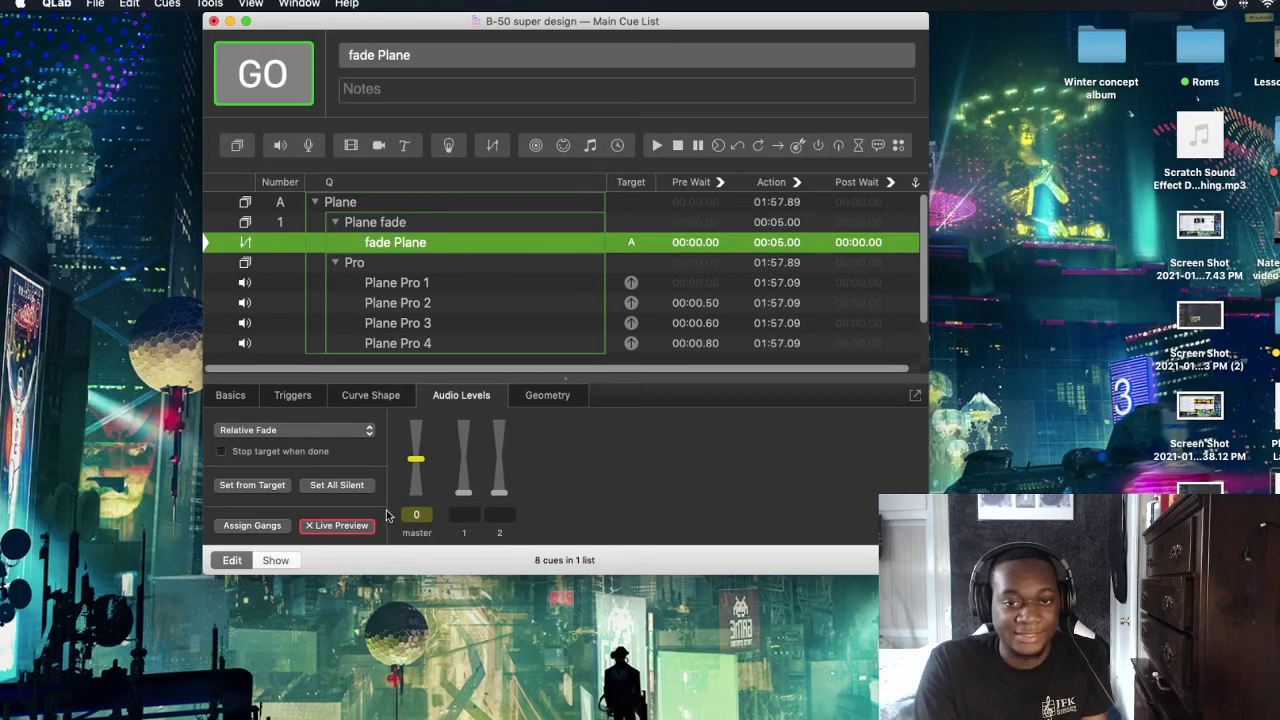
pyautogui.click(427, 515)
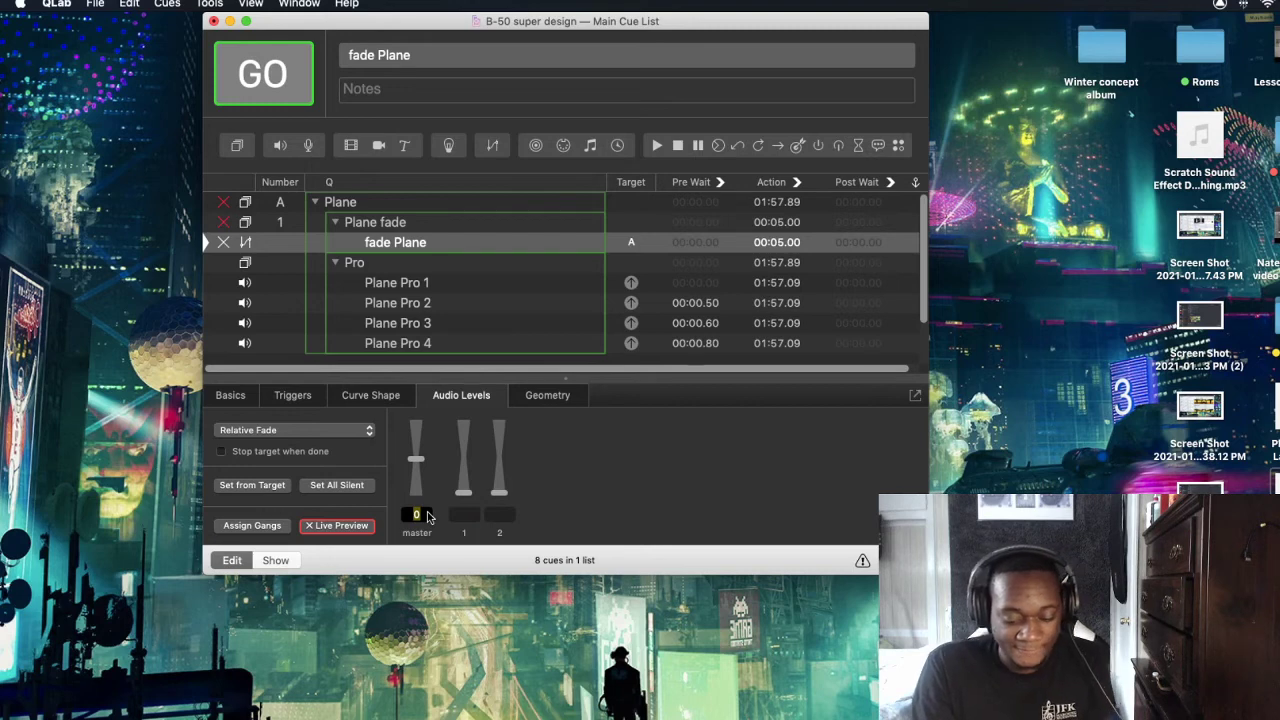
pyautogui.moveTo(424, 461); pyautogui.dragTo(421, 429)
# Compare the master levels of the Plane Pro 1, Plane Pro 2 and Plane Pro 3 cues
pyautogui.click(396, 332)
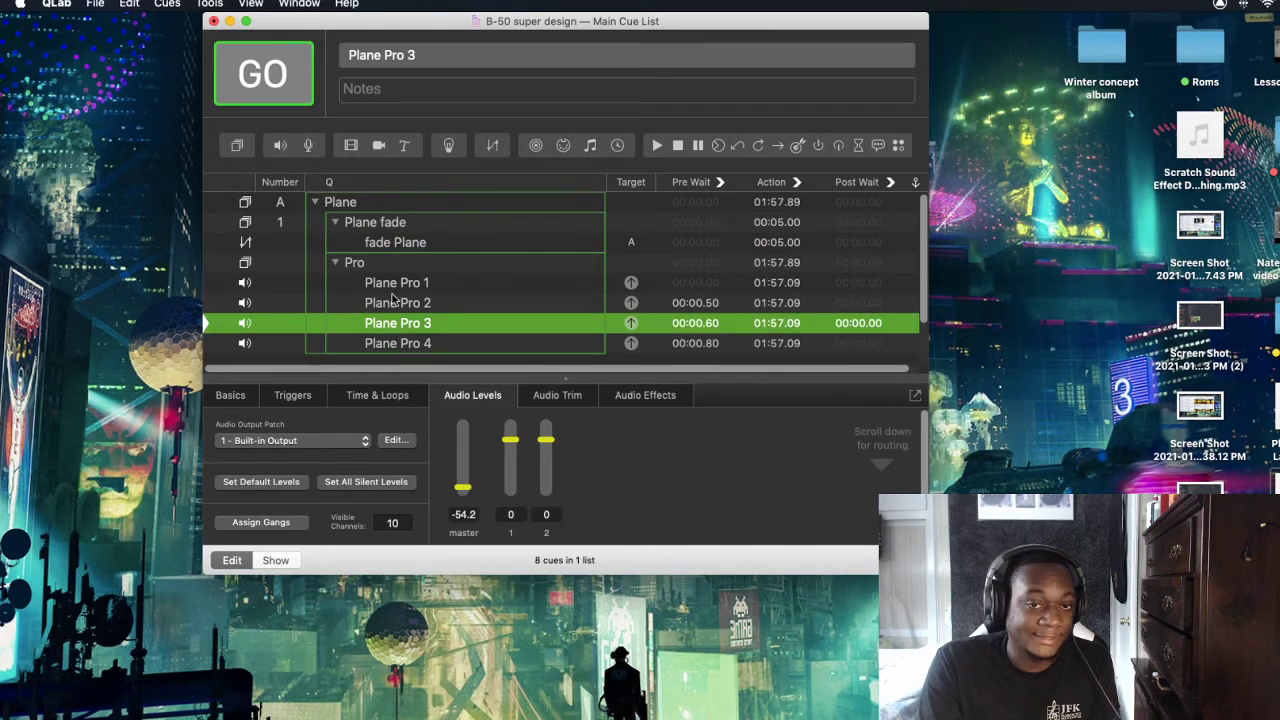
pyautogui.click(394, 302)
pyautogui.click(394, 287)
pyautogui.click(385, 320)
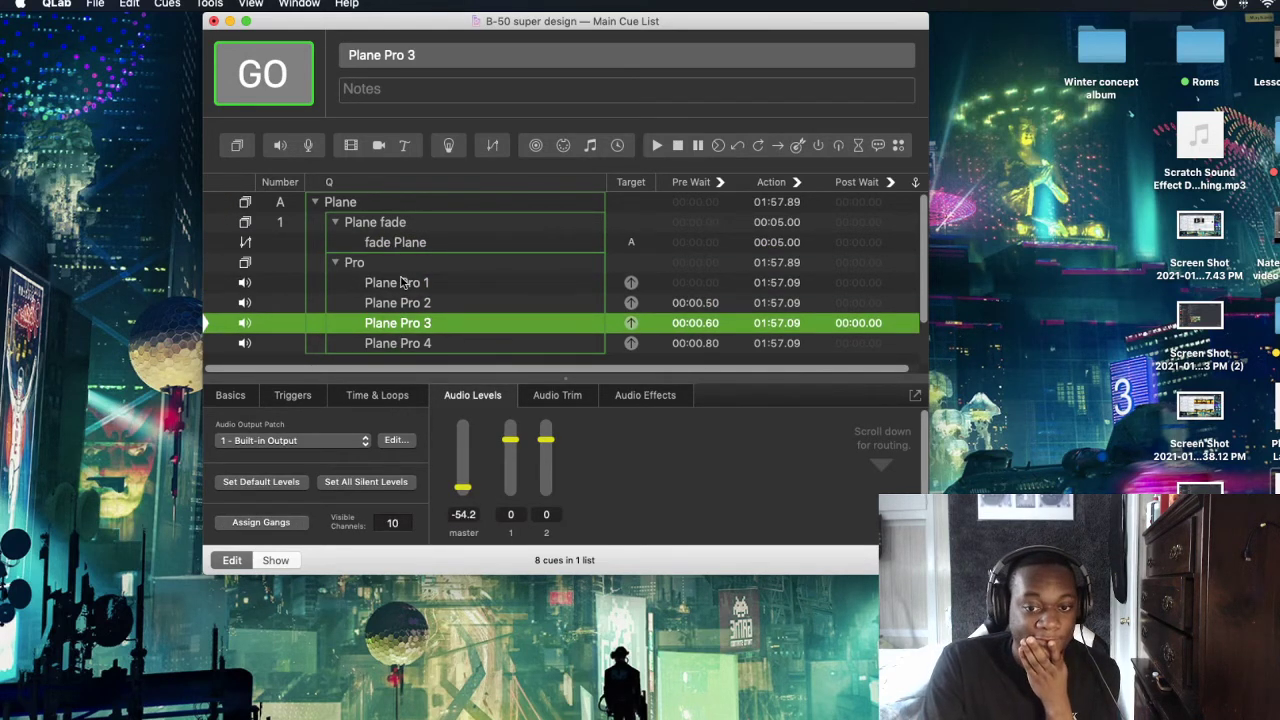
# Set the master levels of the Plane Pro 1 and Plane Pro 2 cues to -54
pyautogui.click(404, 283)
pyautogui.click(463, 514)
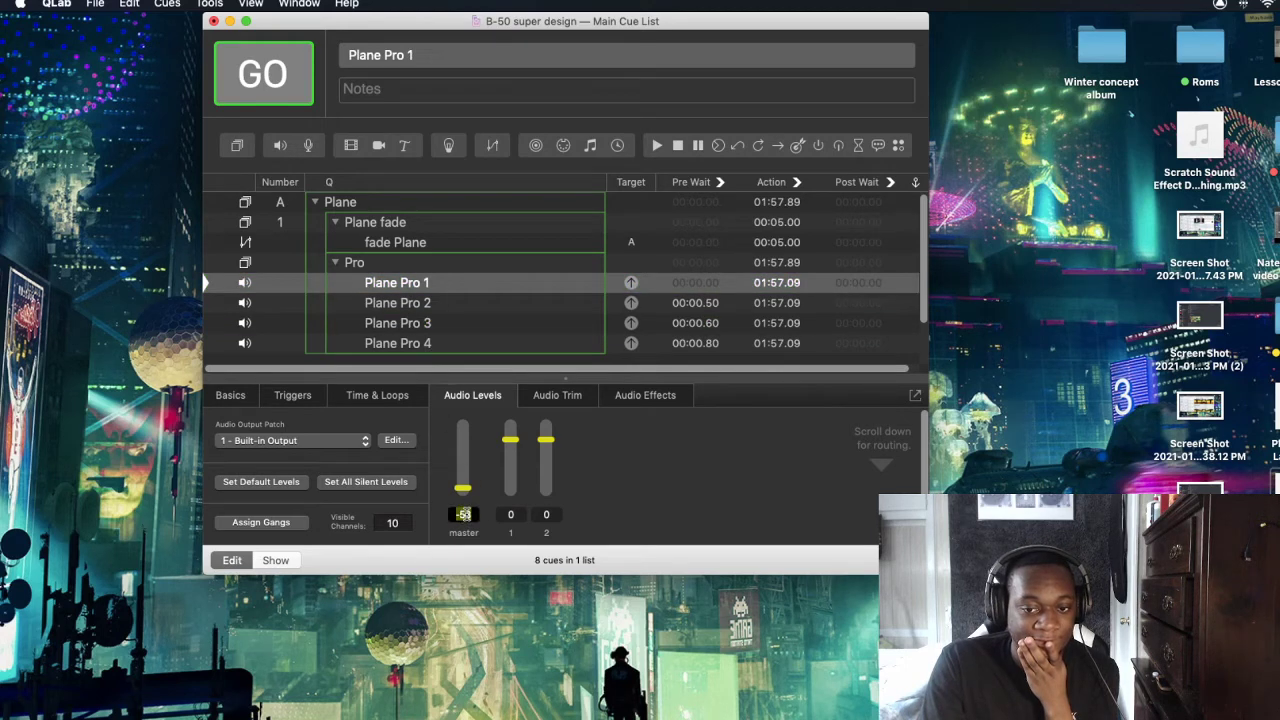
pyautogui.write('-54')
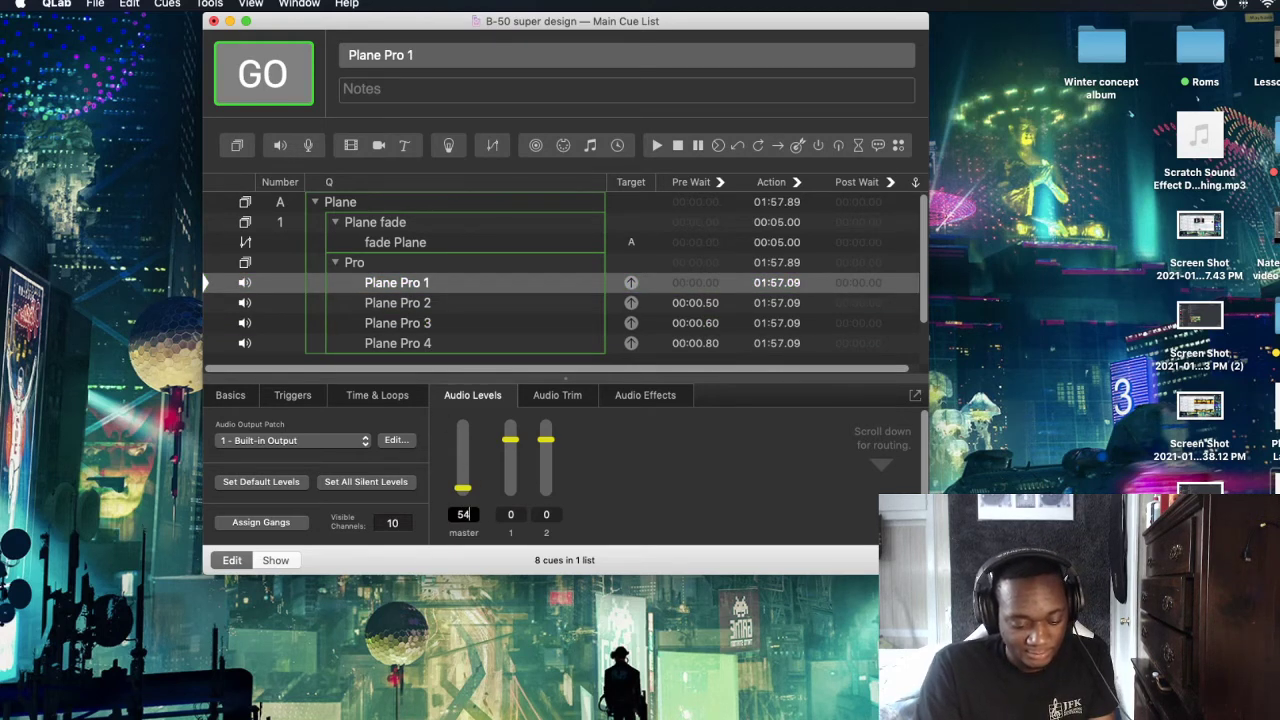
pyautogui.press('Return')
pyautogui.press('Down')
pyautogui.click(465, 514)
pyautogui.write('45')
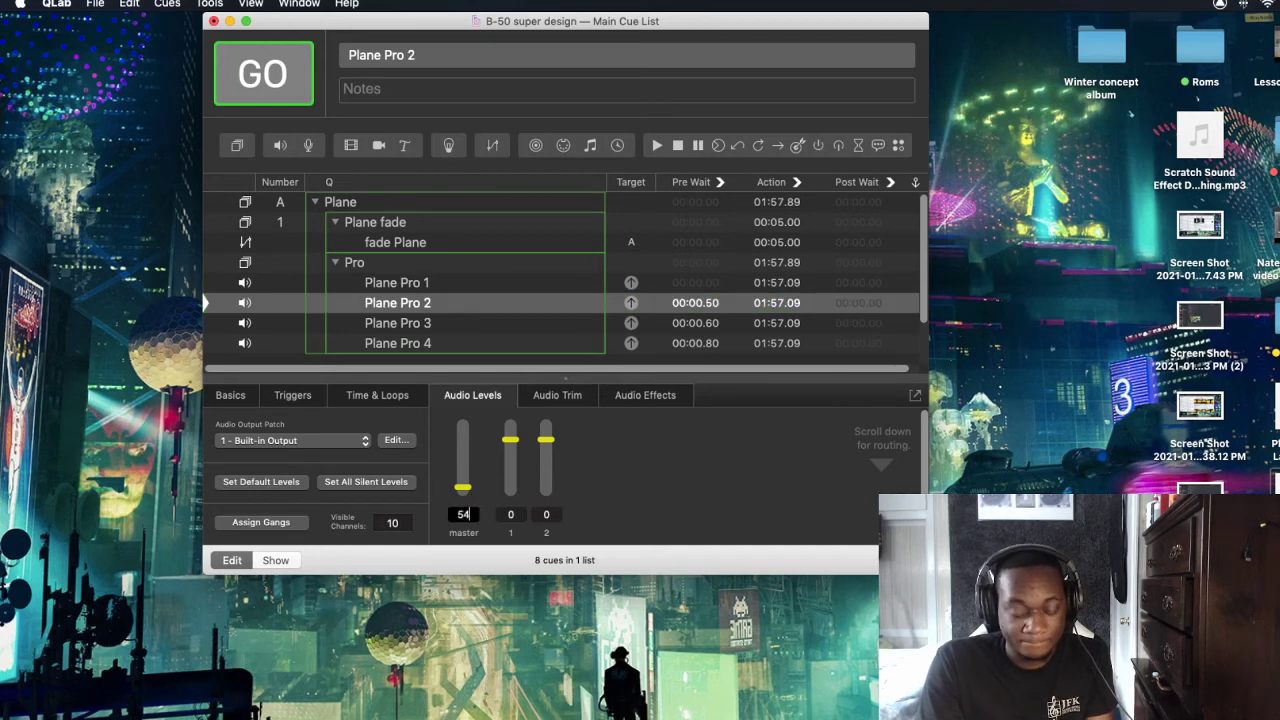
pyautogui.press('Return')
# Set the master levels of the Plane Pro 3 and Plane Pro 4 cues to -54
pyautogui.press('Down')
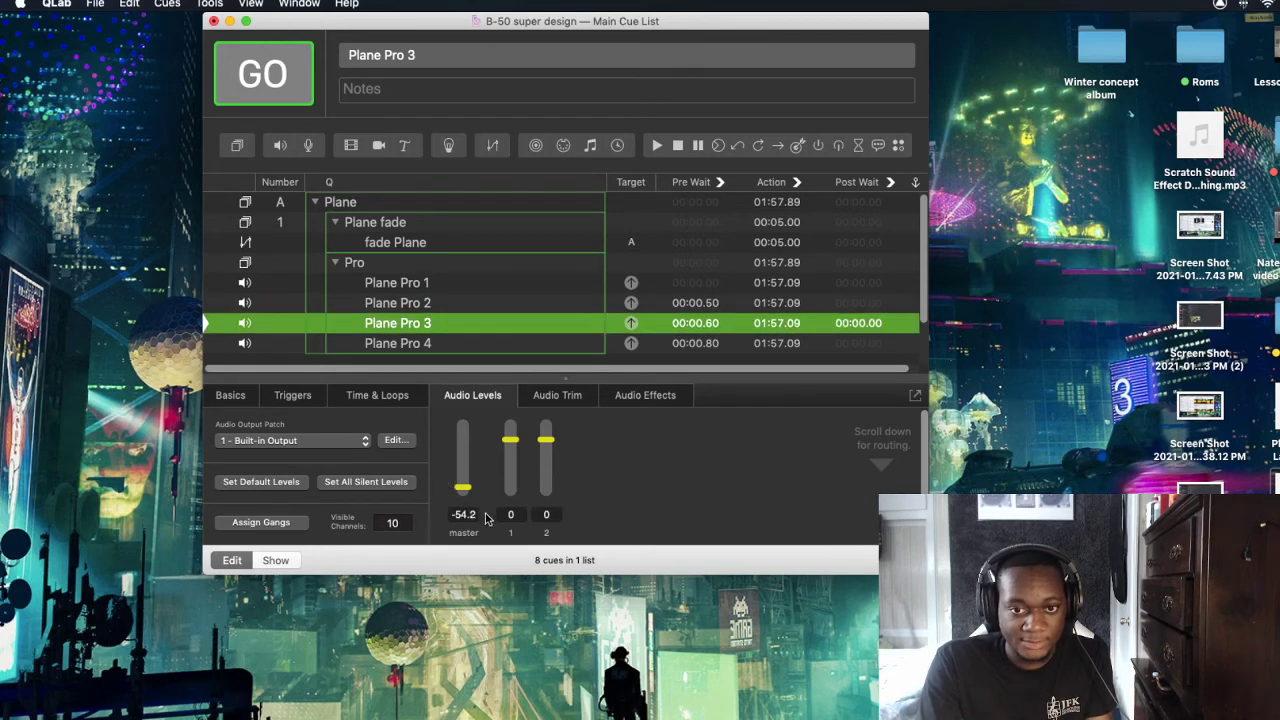
pyautogui.click(469, 514)
pyautogui.write('54')
pyautogui.press('Return')
pyautogui.press('Down')
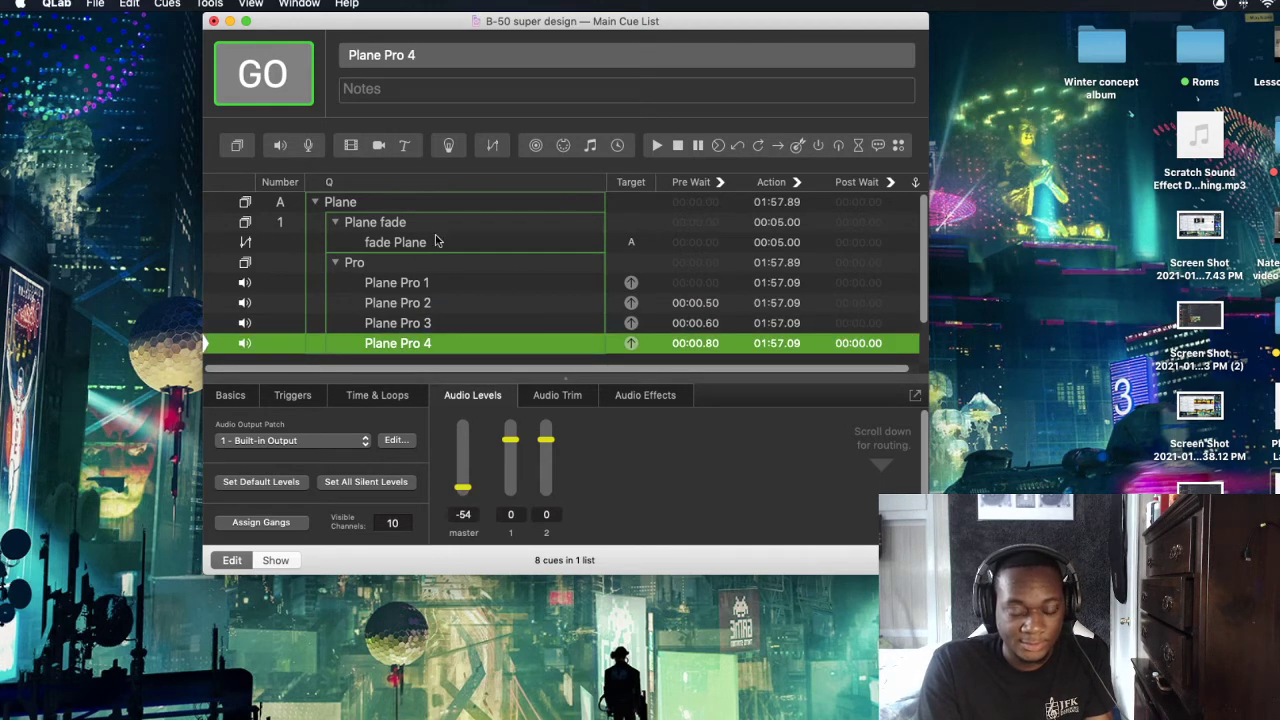
# Set the fade Plane cue's master level to +55
pyautogui.click(465, 248)
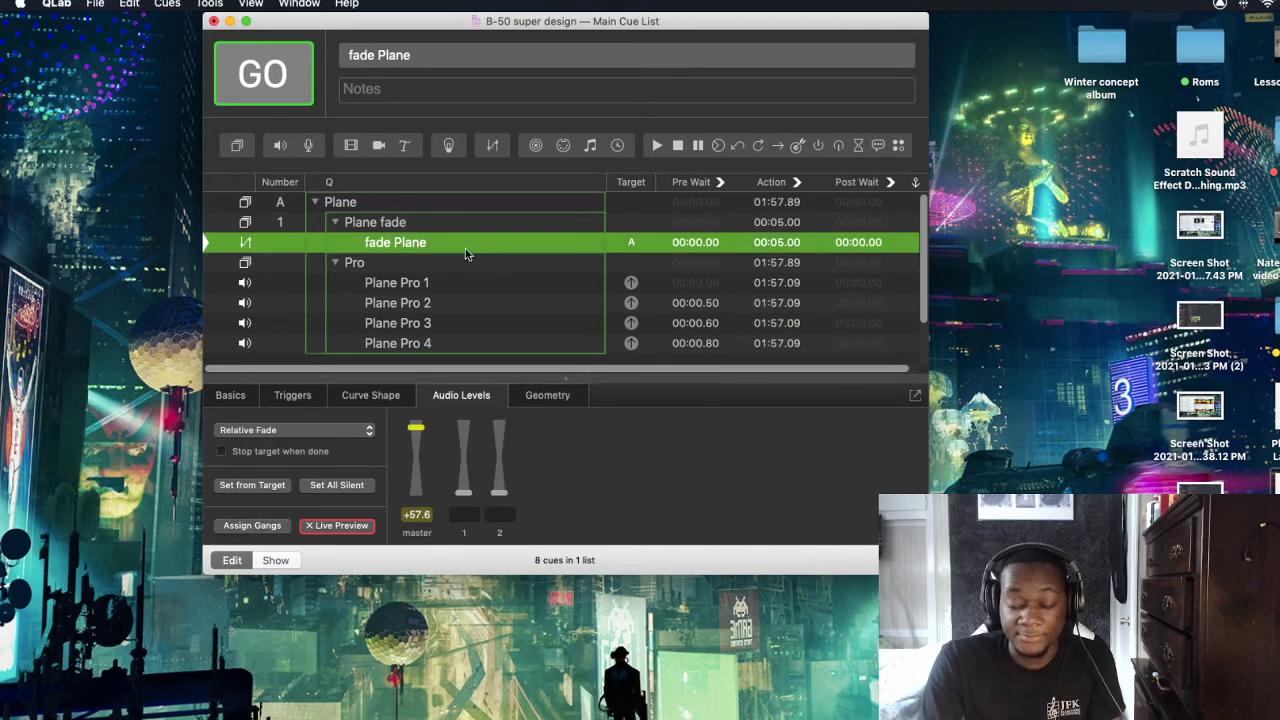
pyautogui.click(430, 515)
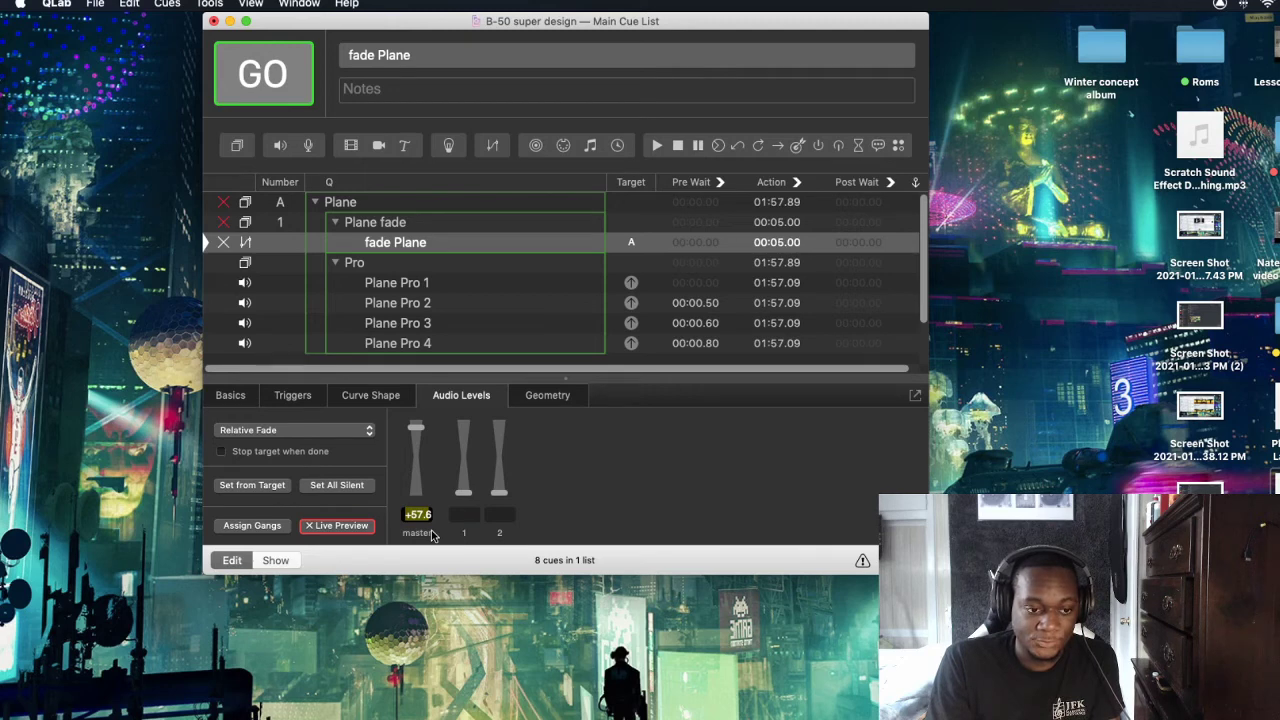
pyautogui.write('+')
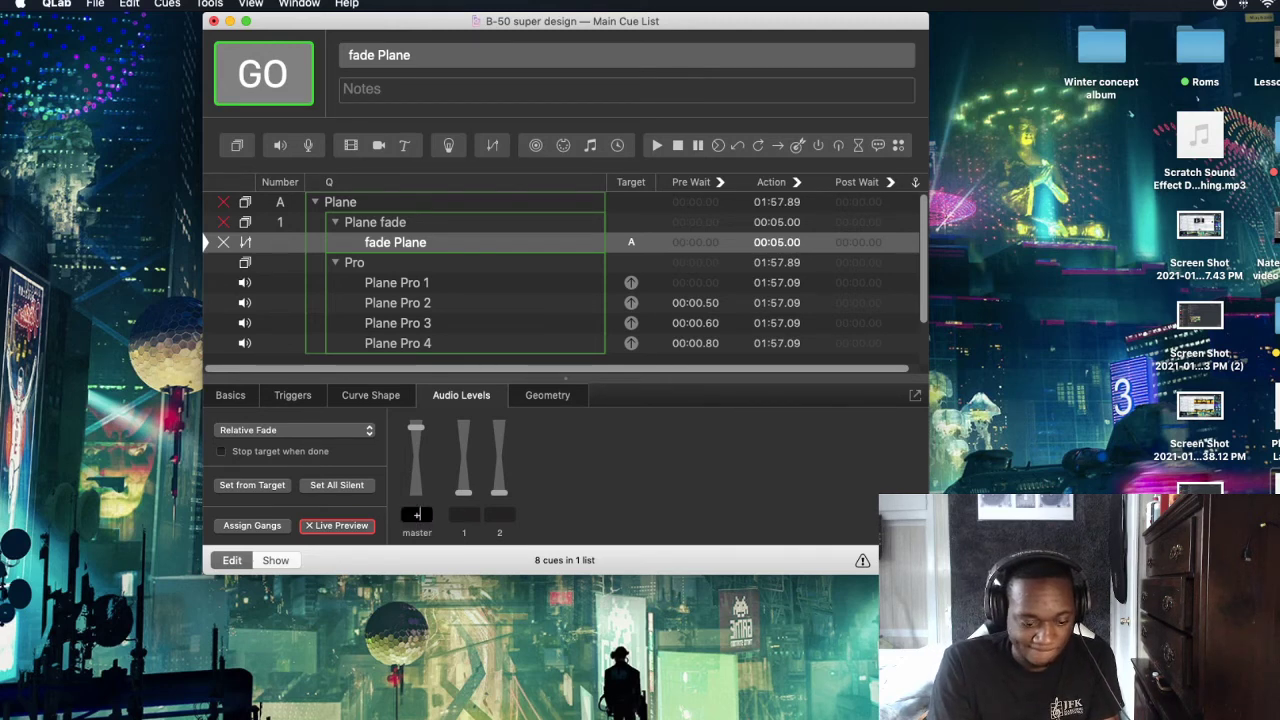
pyautogui.write('55')
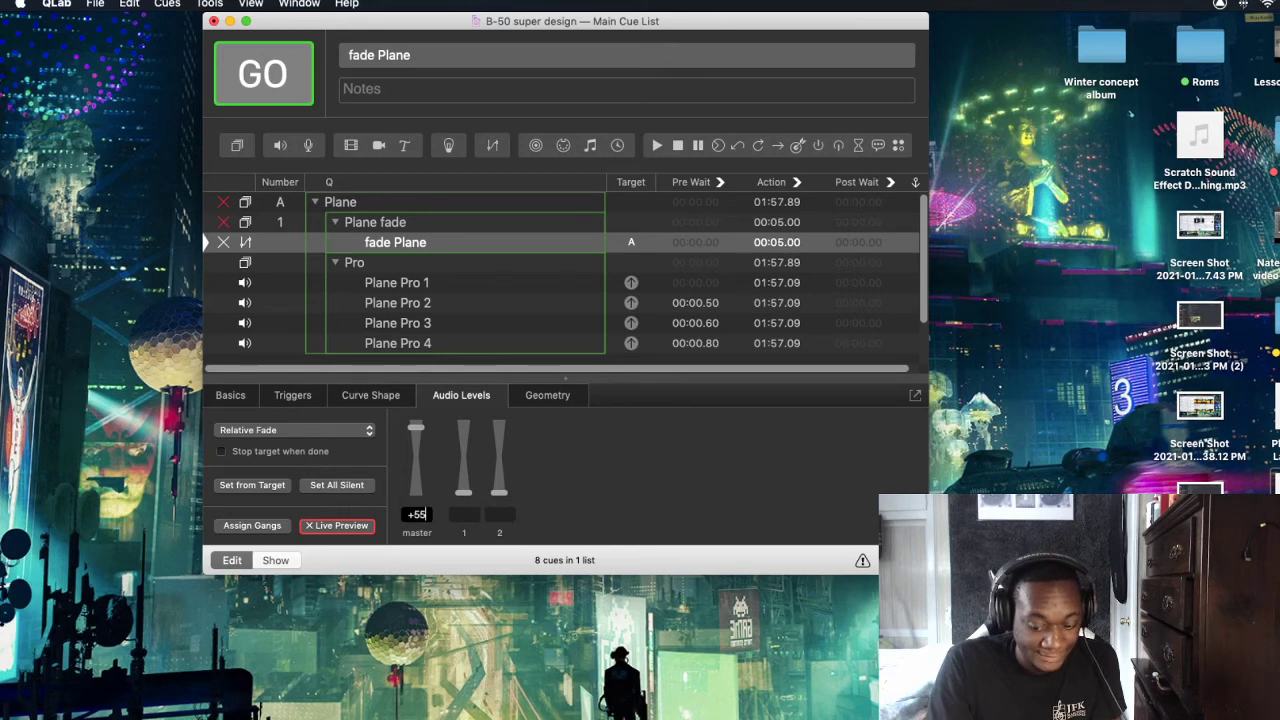
pyautogui.press('Return')
# Play the Plane group to test the fade-in, check Plane Pro 1's levels during playback, and stop all cues
pyautogui.click(498, 202)
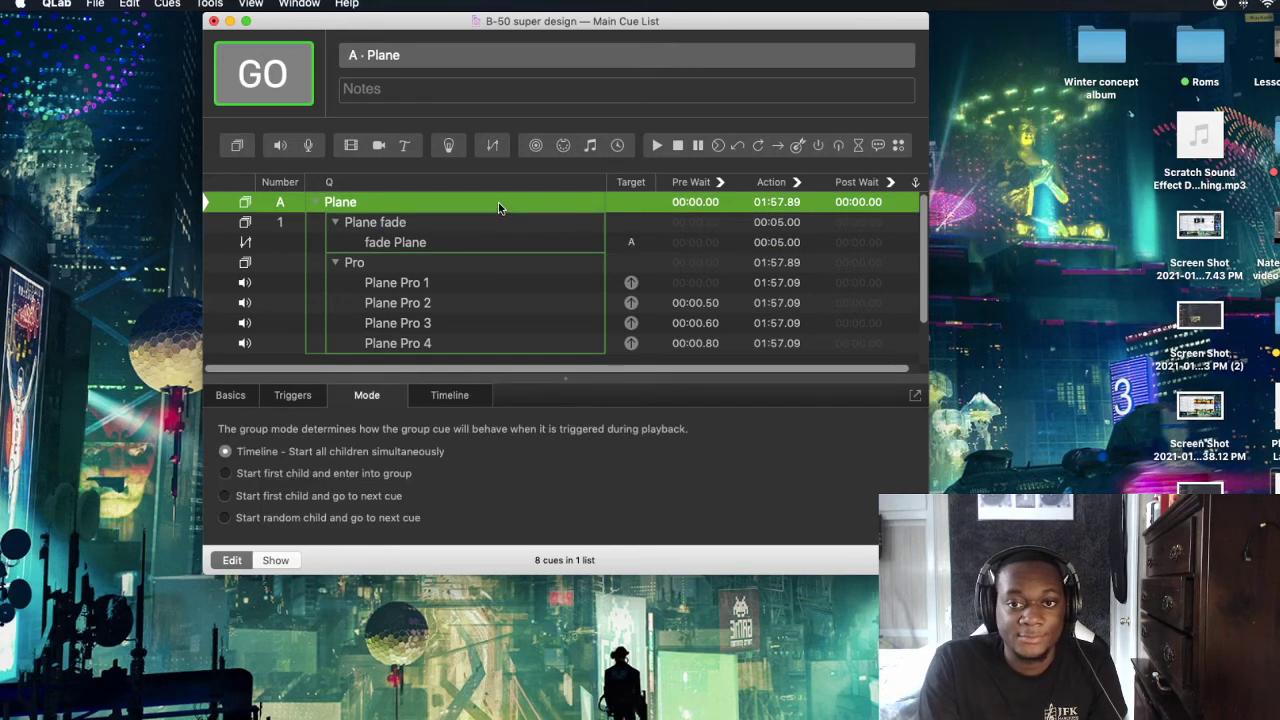
pyautogui.press('space')
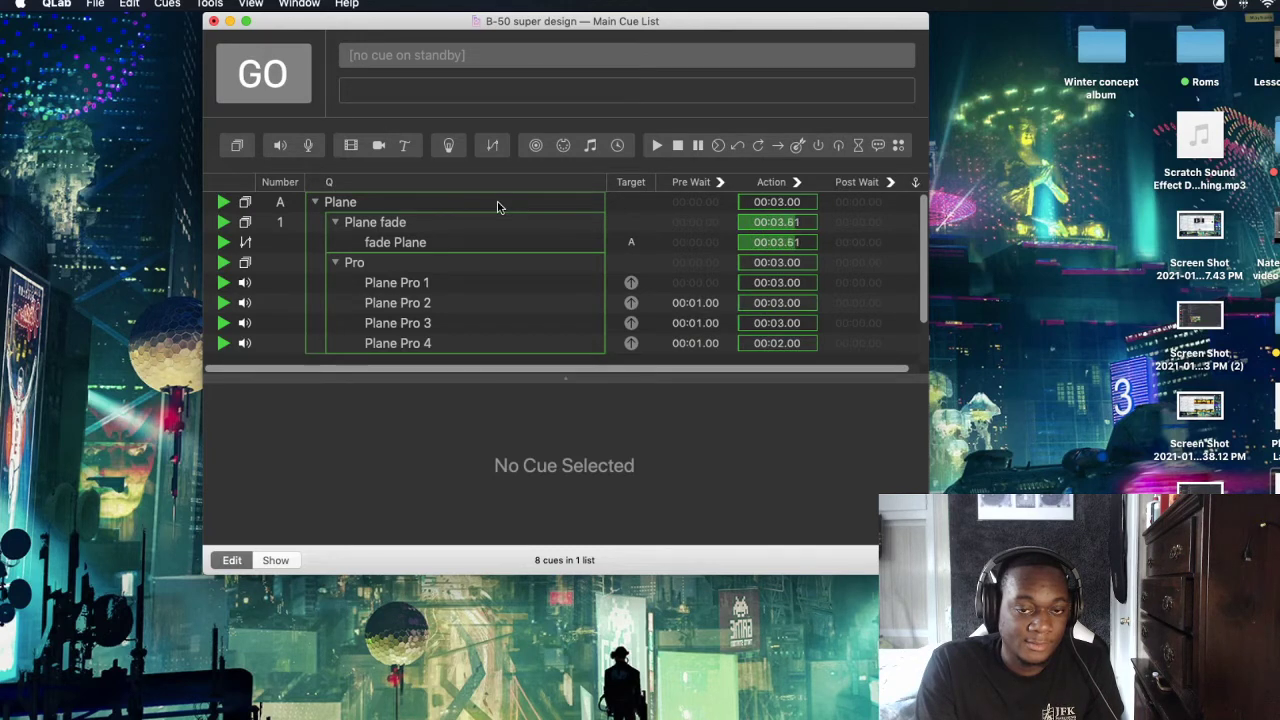
pyautogui.click(469, 282)
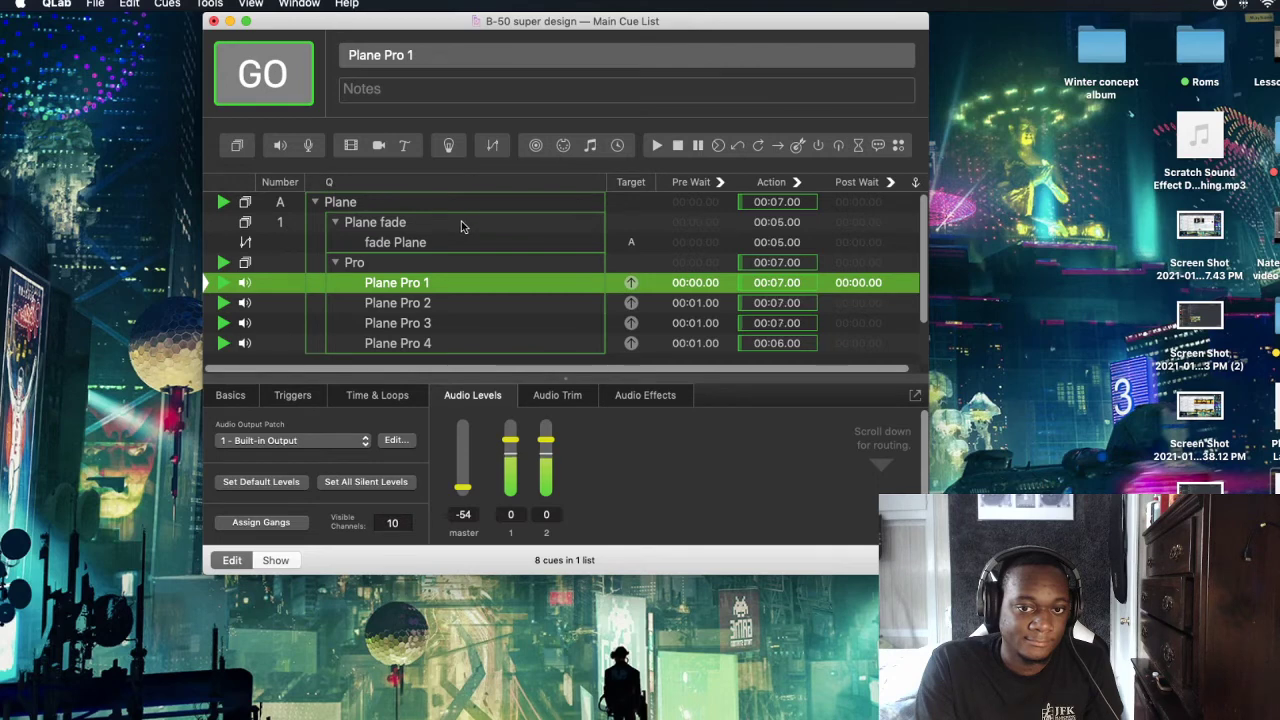
pyautogui.press('Escape')
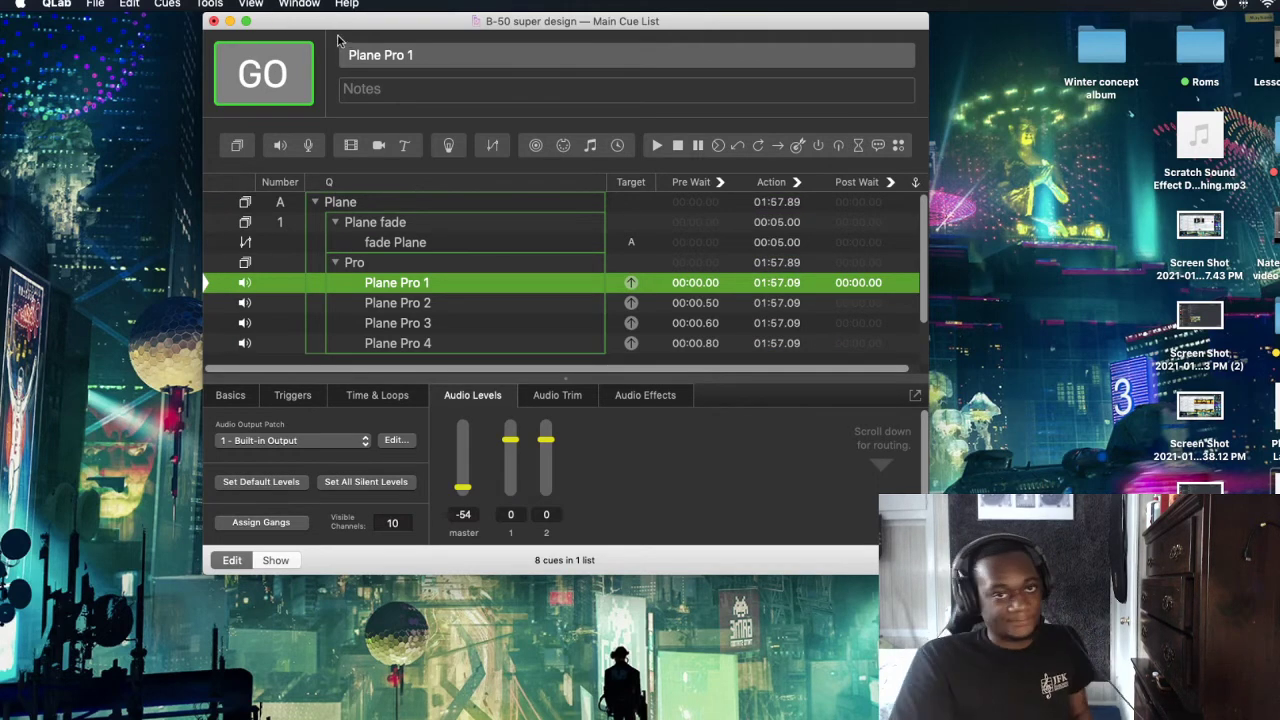
# Save the workspace
pyautogui.click(94, 5)
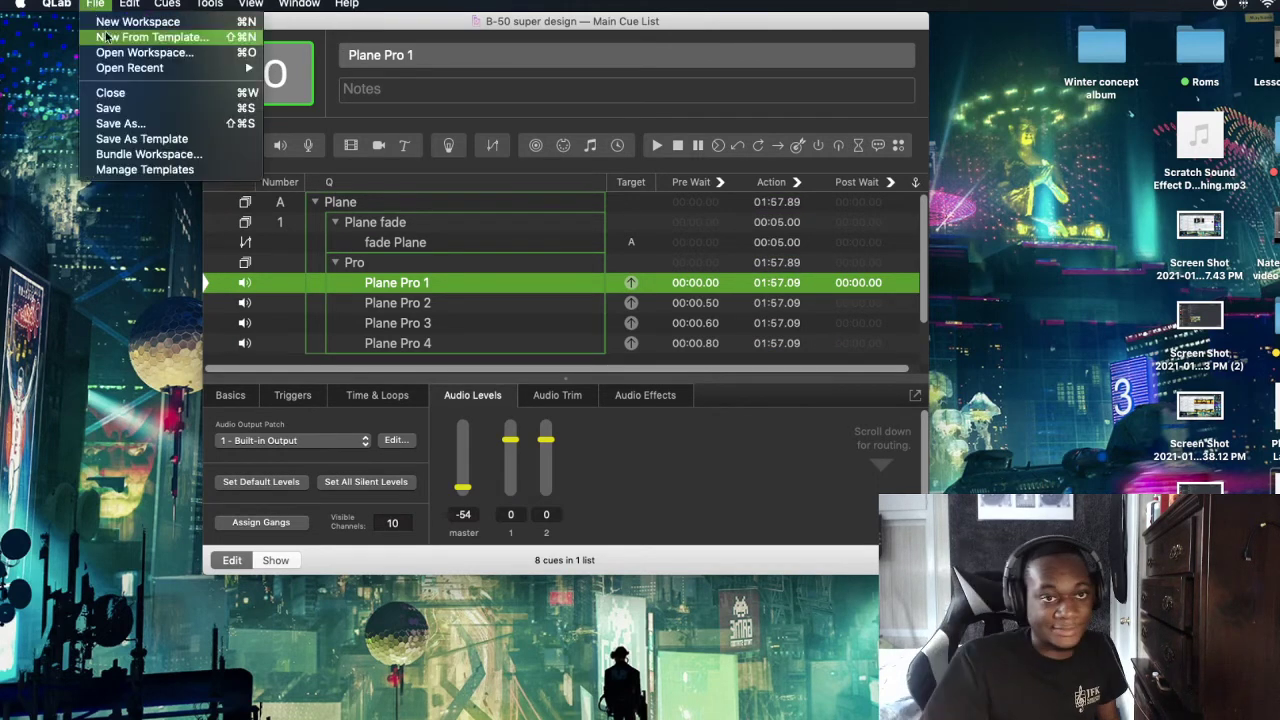
pyautogui.click(142, 108)
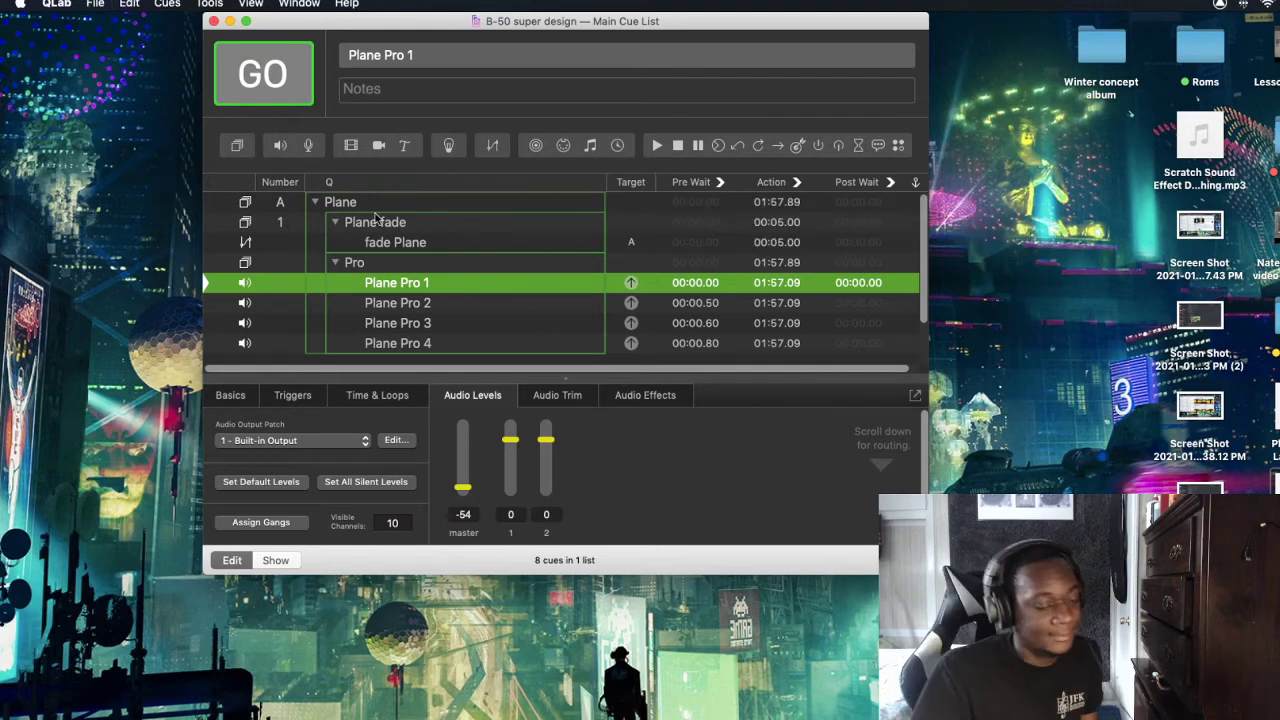
# Select the fade Plane cue and save the workspace again
pyautogui.click(389, 241)
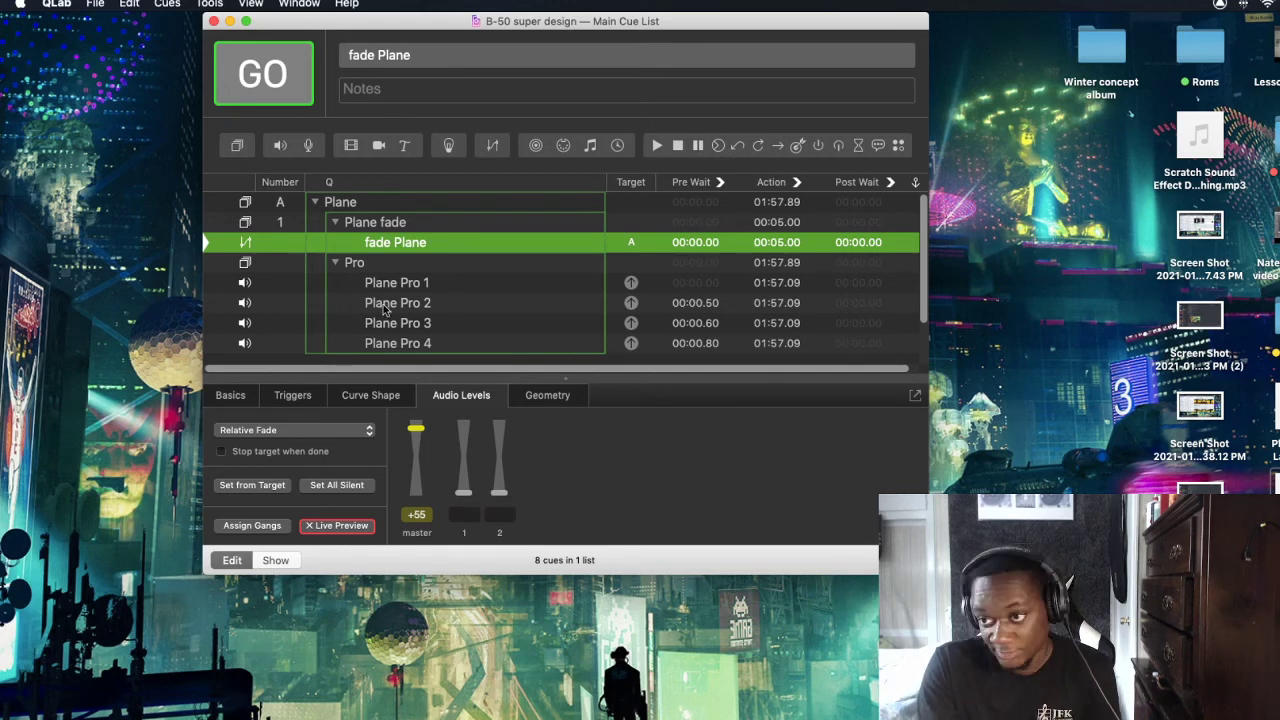
pyautogui.click(96, 4)
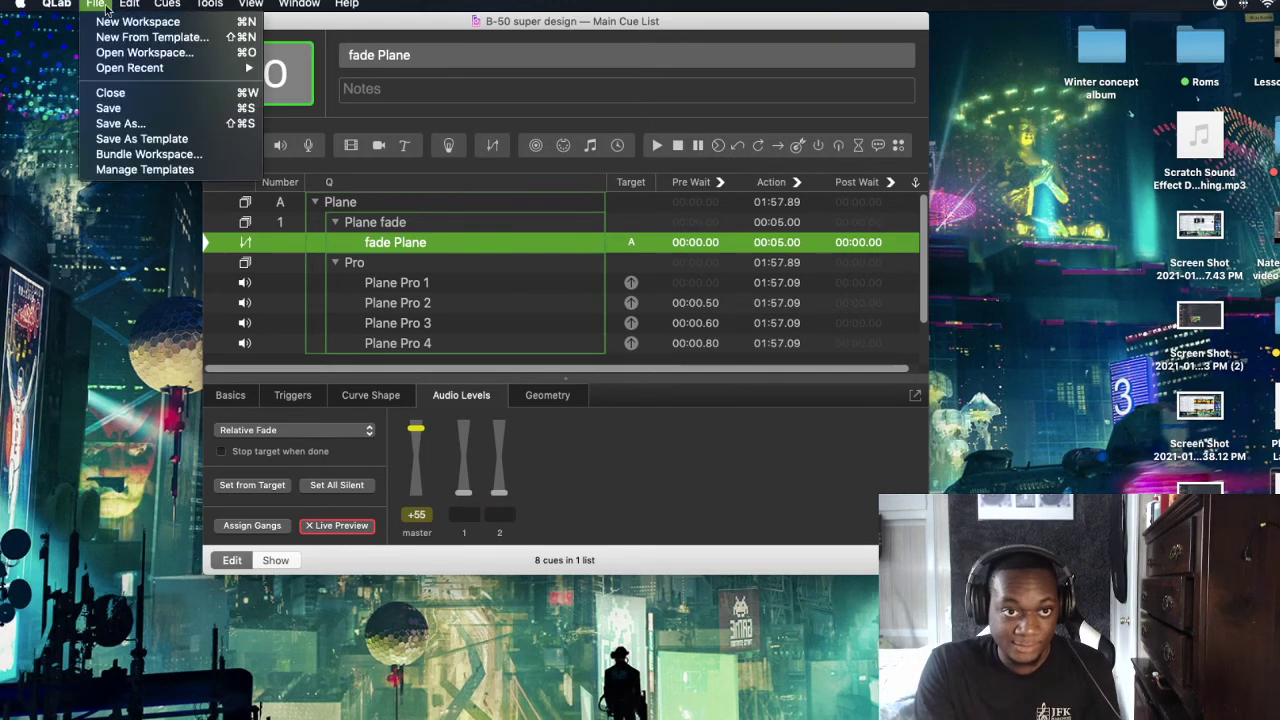
pyautogui.click(145, 110)
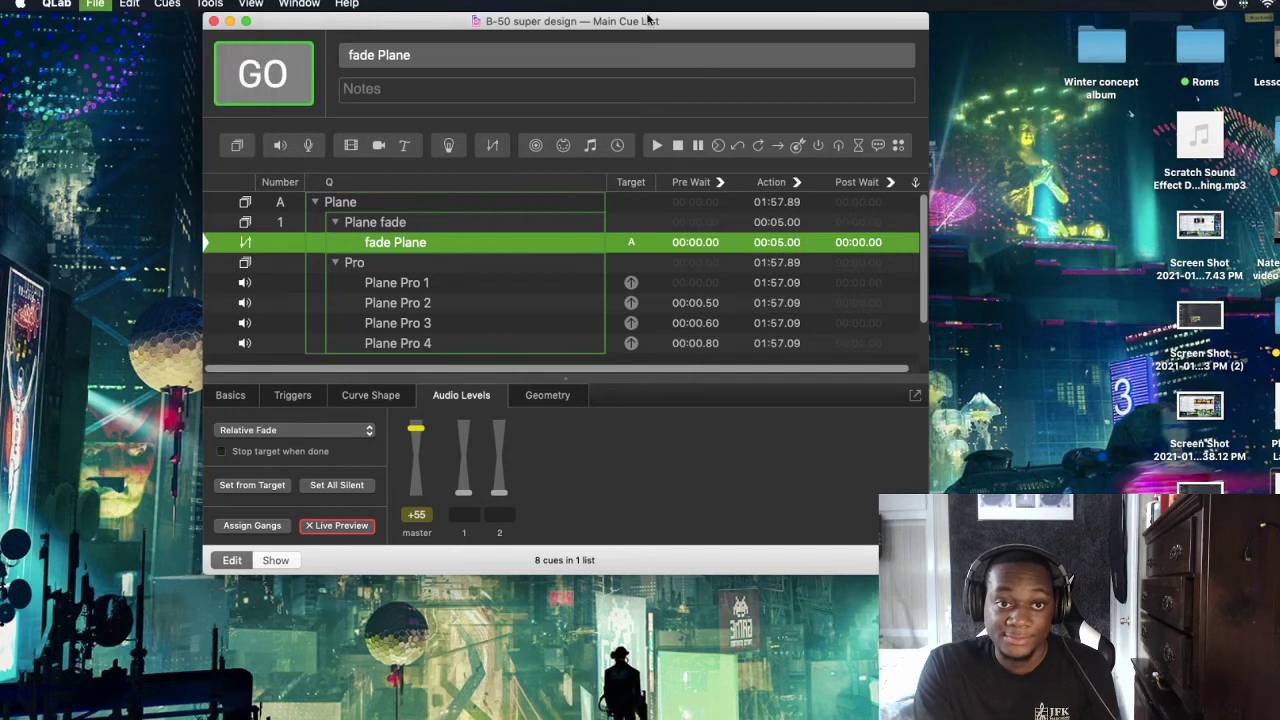
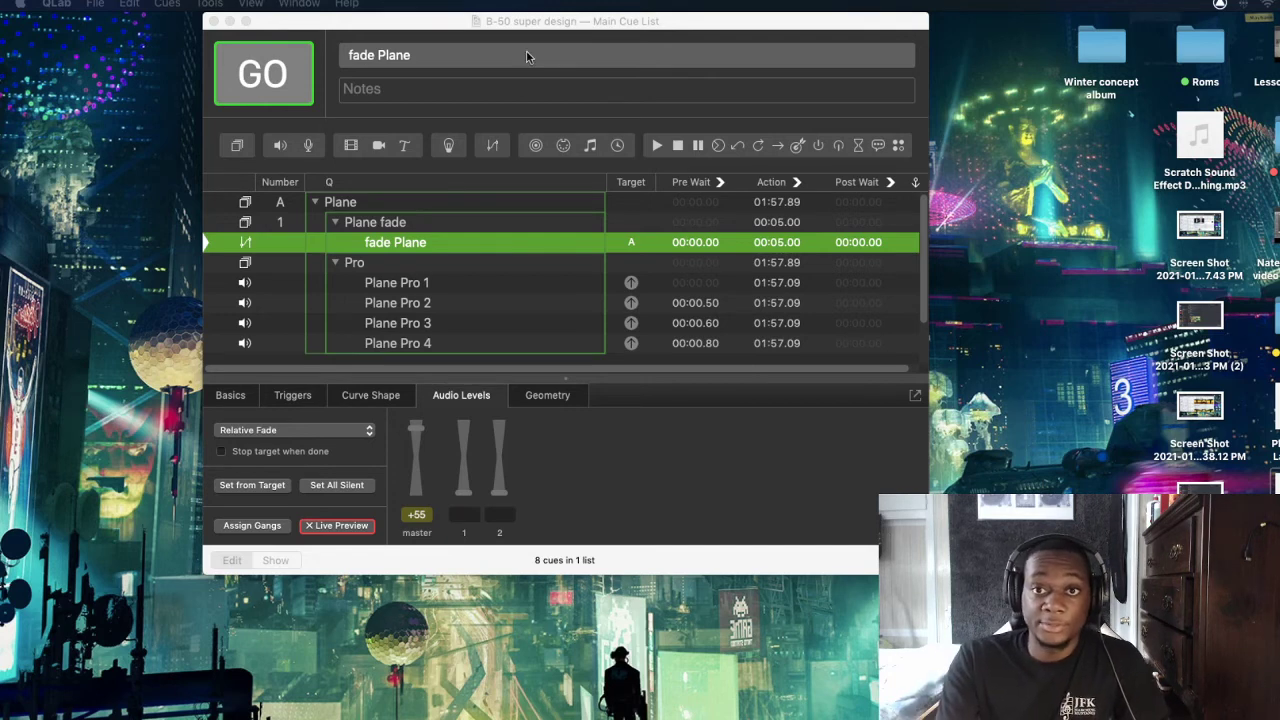
# Play the Plane group to test the fade-in, select the fade Plane cue, and stop all cues
pyautogui.click(503, 29)
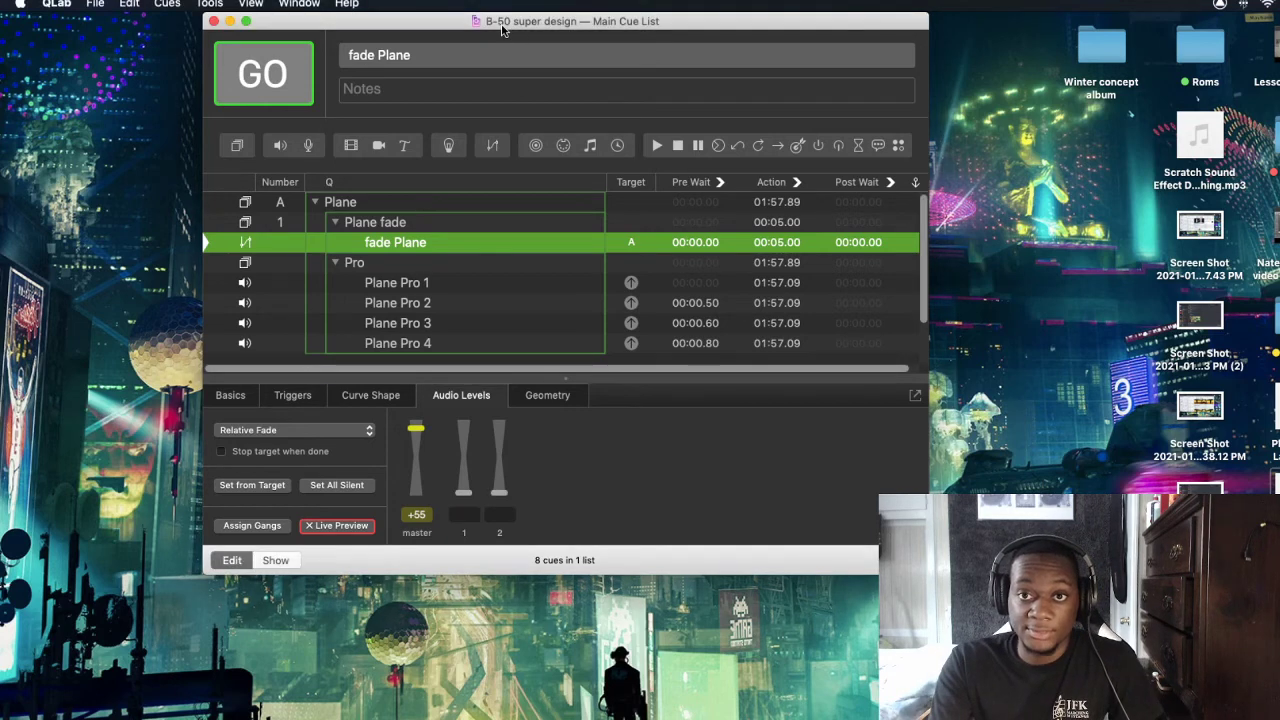
pyautogui.click(397, 204)
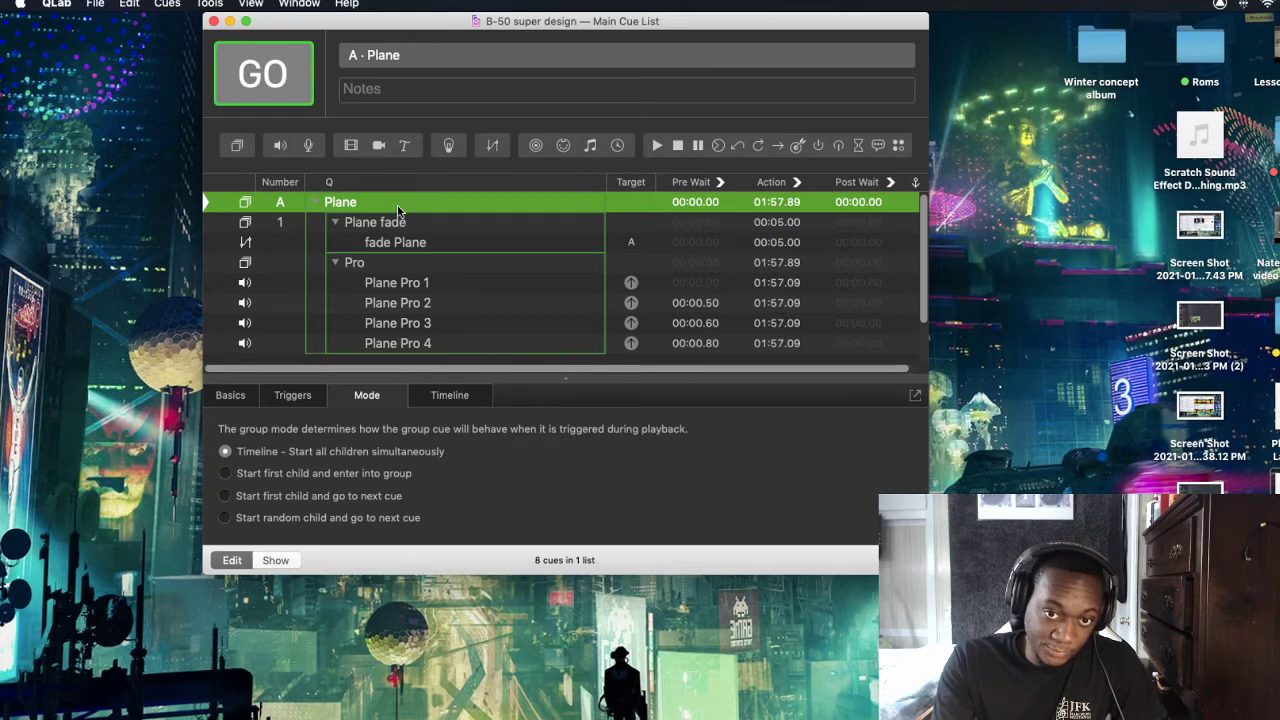
pyautogui.press('space')
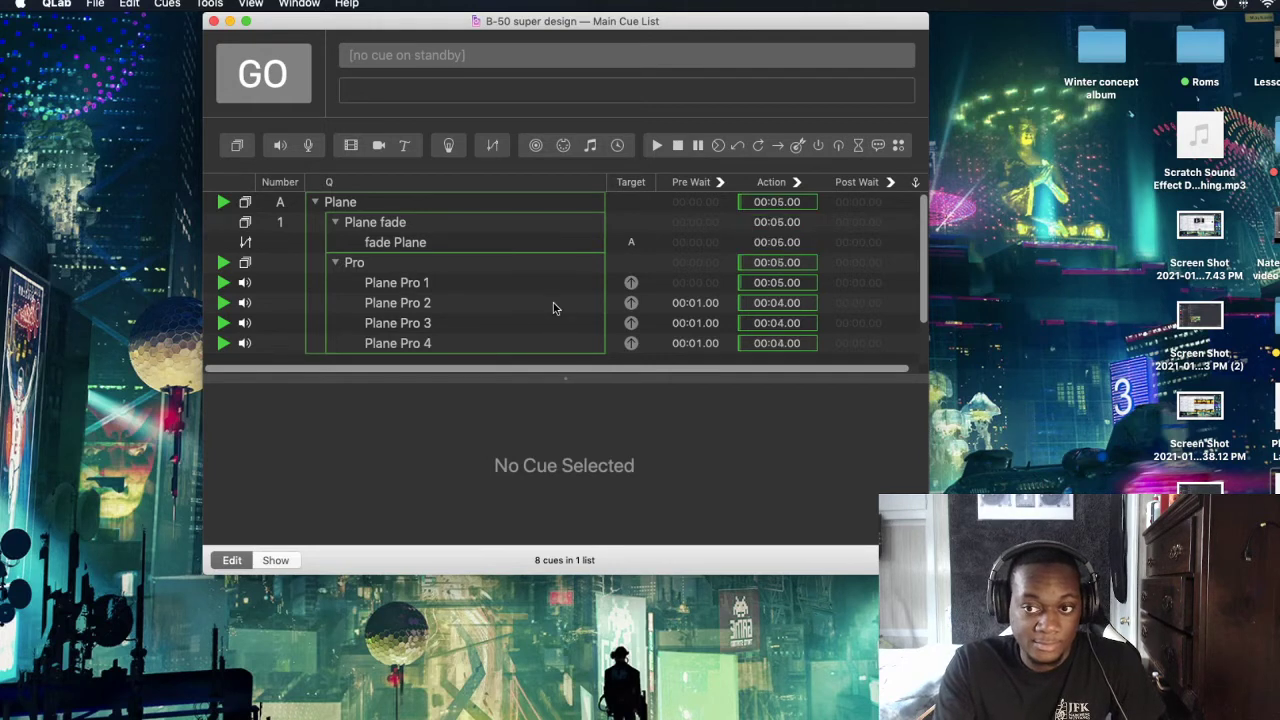
pyautogui.click(467, 250)
pyautogui.press('Escape')
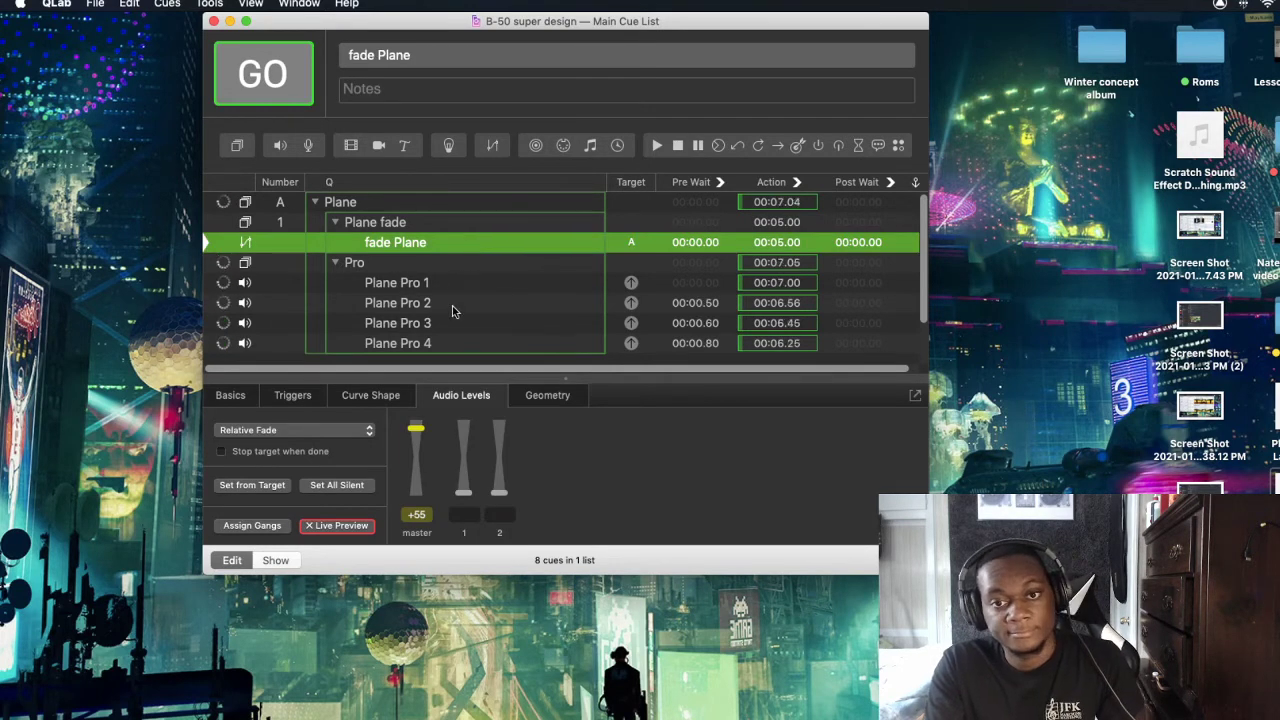
# Lower the fade Plane cue's master level to +45.6 and test it by playing and stopping the Plane group
pyautogui.moveTo(418, 429); pyautogui.dragTo(421, 440)
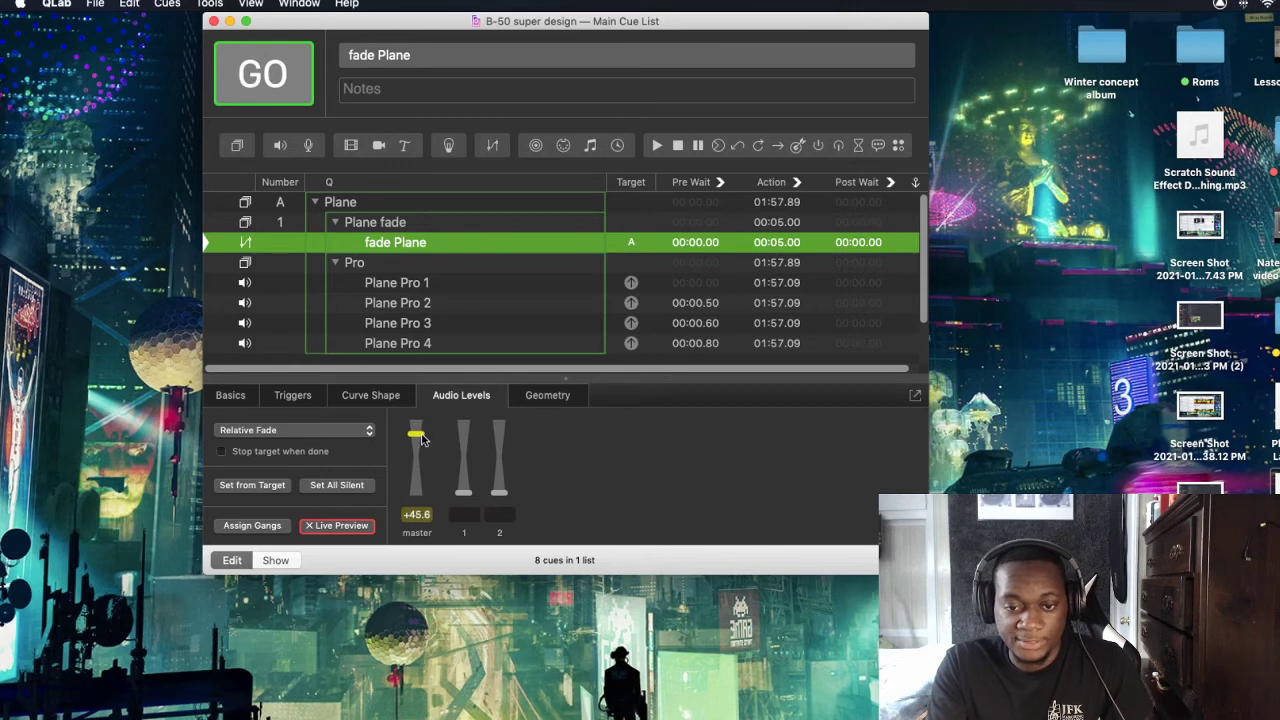
pyautogui.click(407, 204)
pyautogui.press('space')
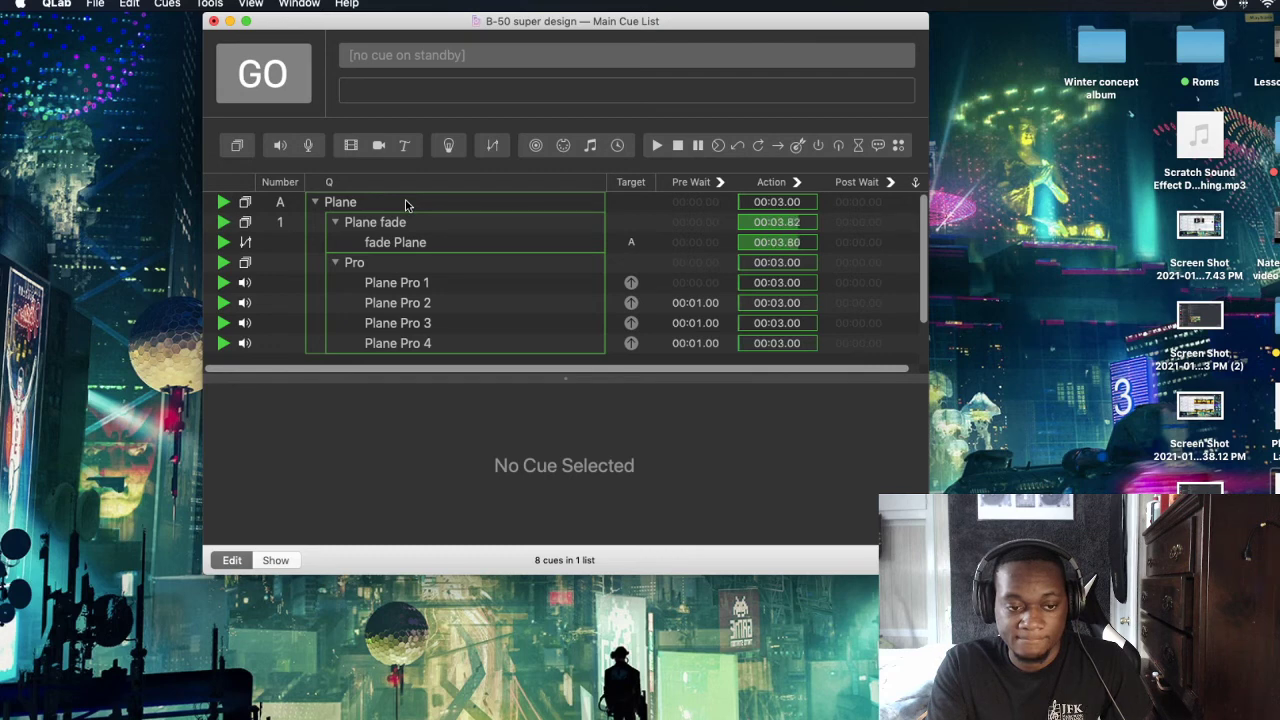
pyautogui.press('Escape')
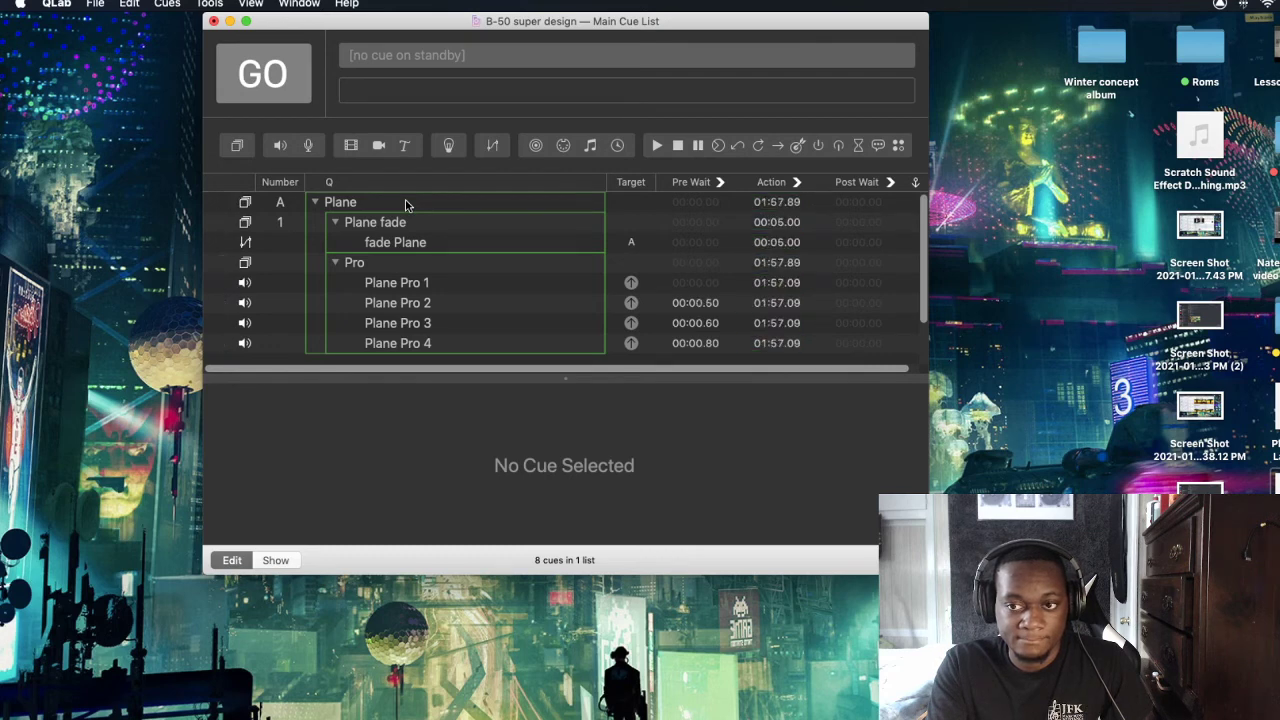
# Save the workspace and collapse the Plane fade and Pro groups
pyautogui.click(95, 4)
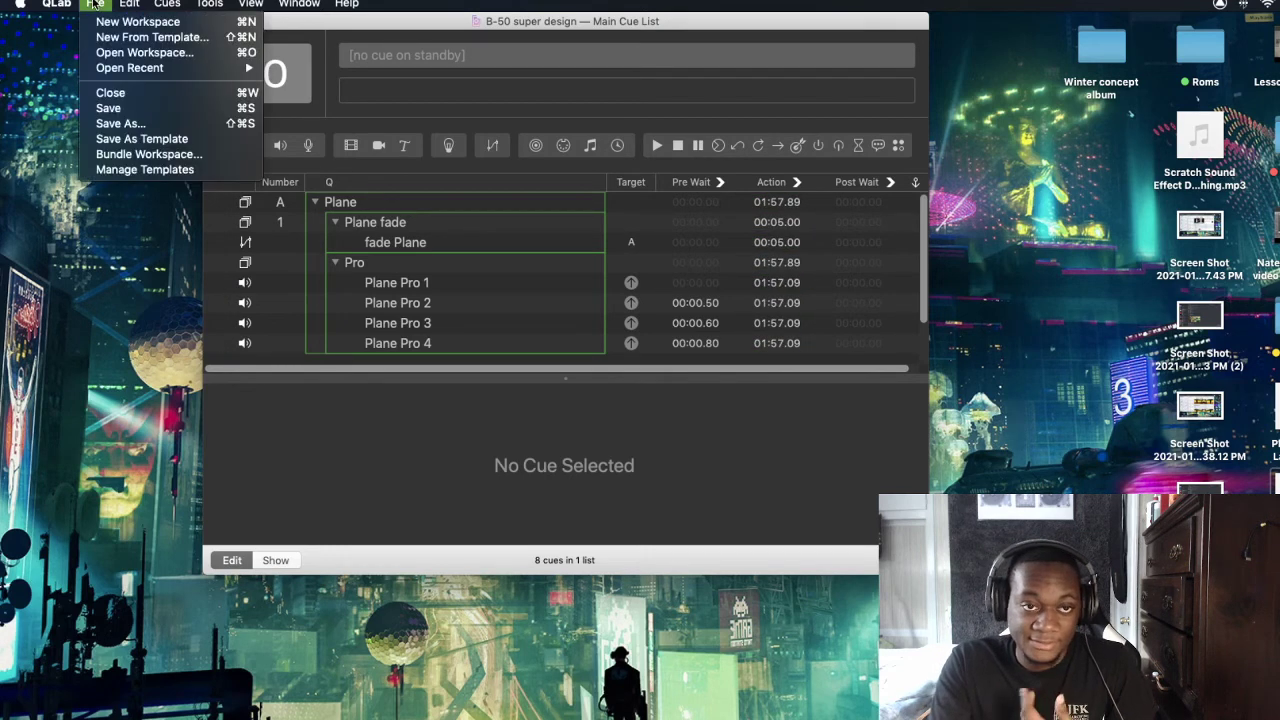
pyautogui.click(108, 108)
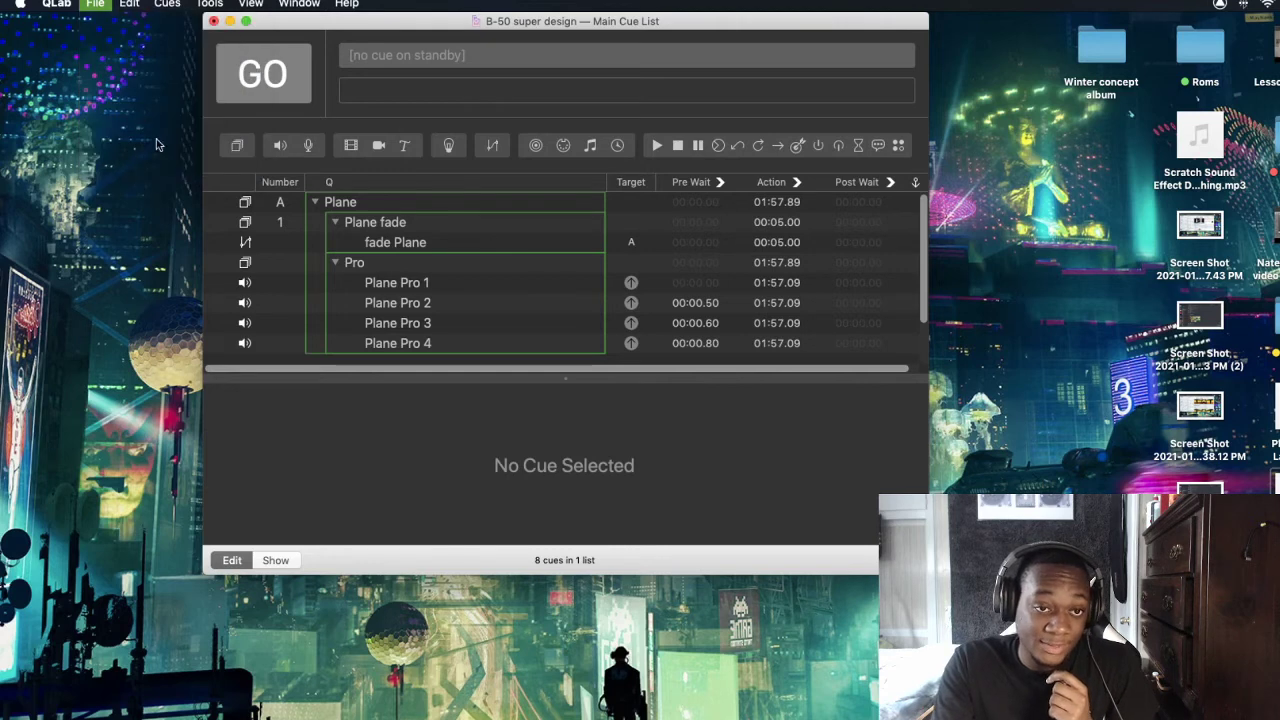
pyautogui.click(335, 222)
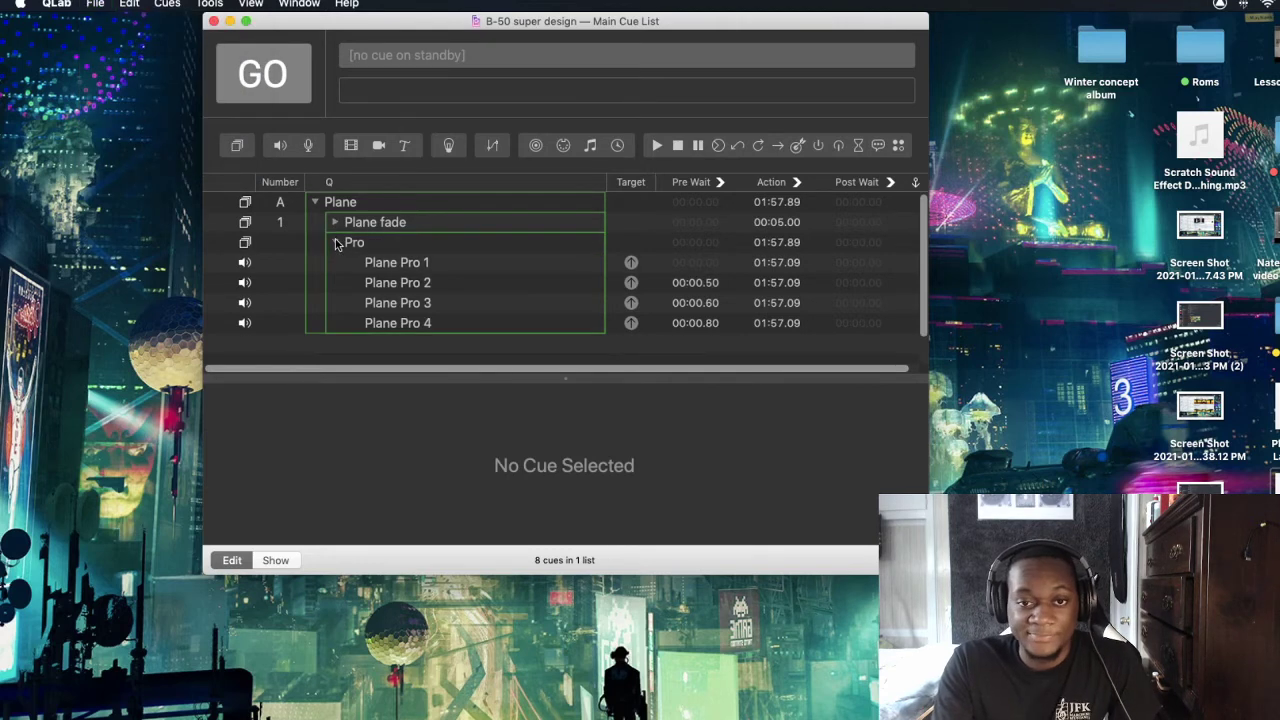
pyautogui.click(335, 242)
# Remove the cue number from the Plane fade group
pyautogui.click(285, 228)
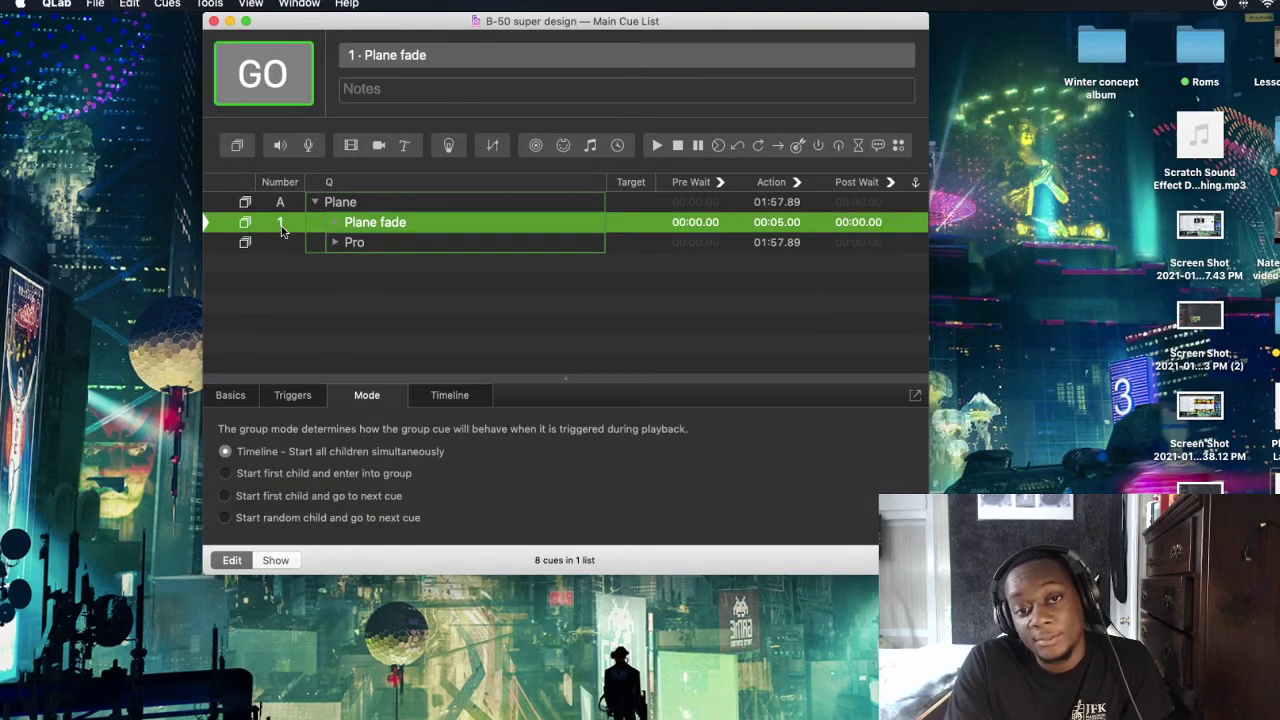
pyautogui.doubleClick(282, 221)
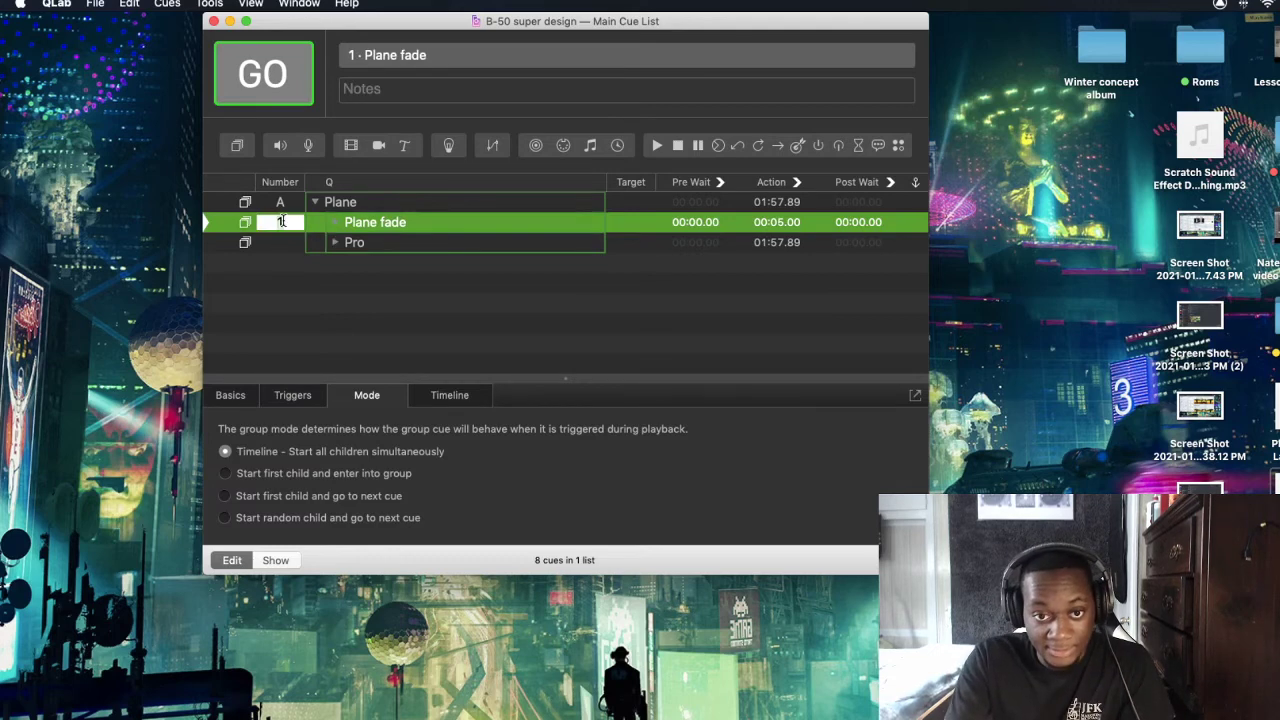
pyautogui.press('BackSpace')
pyautogui.press('Return')
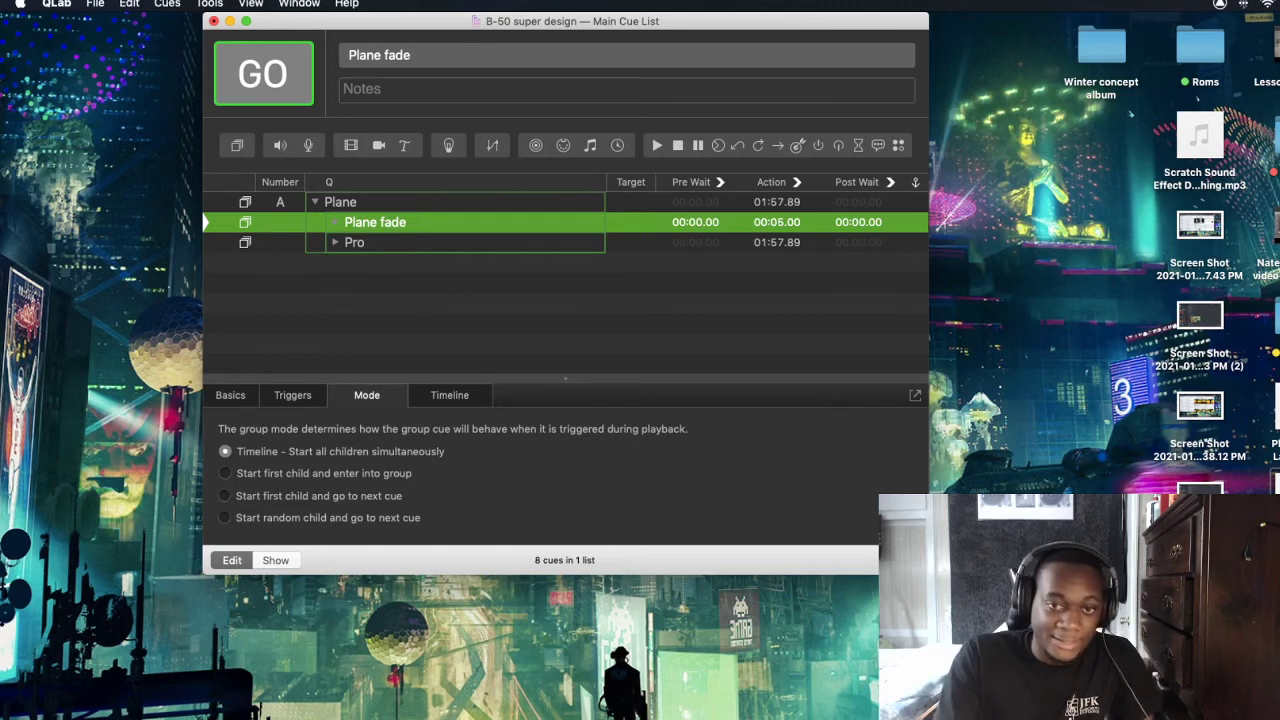
# Expand the Plane fade and Pro groups and select the Pro group
pyautogui.click(335, 222)
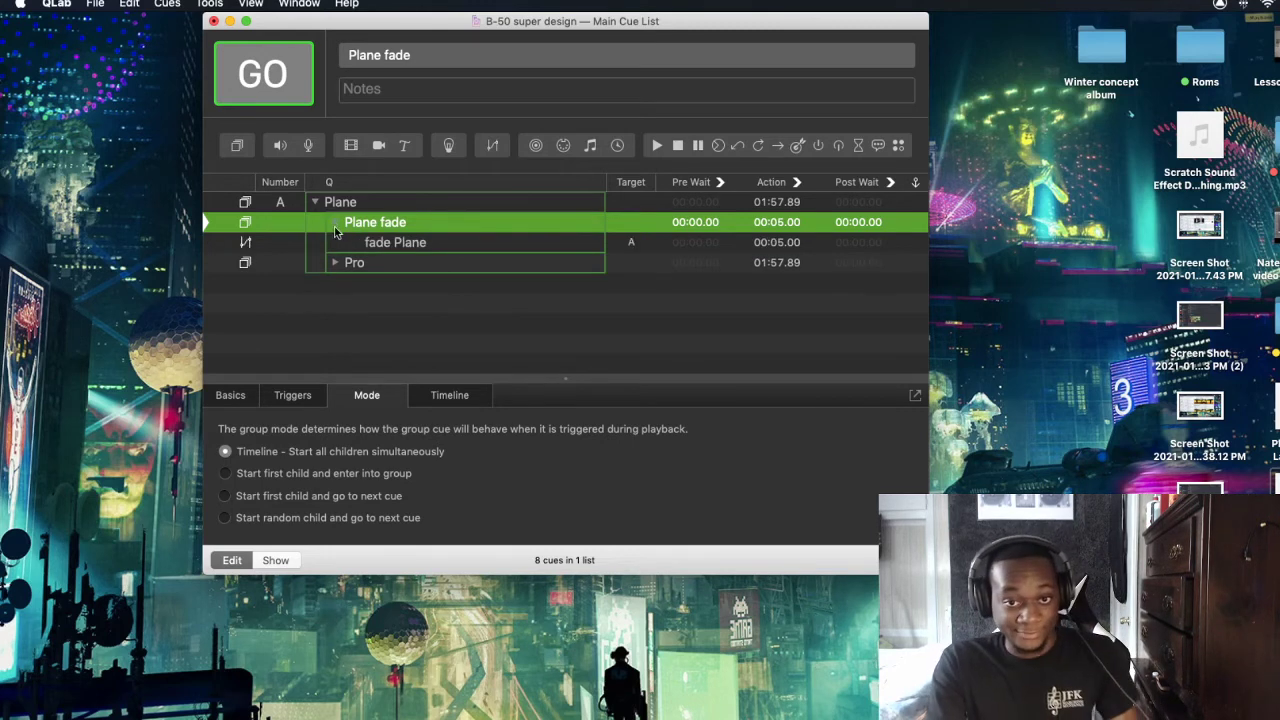
pyautogui.click(335, 262)
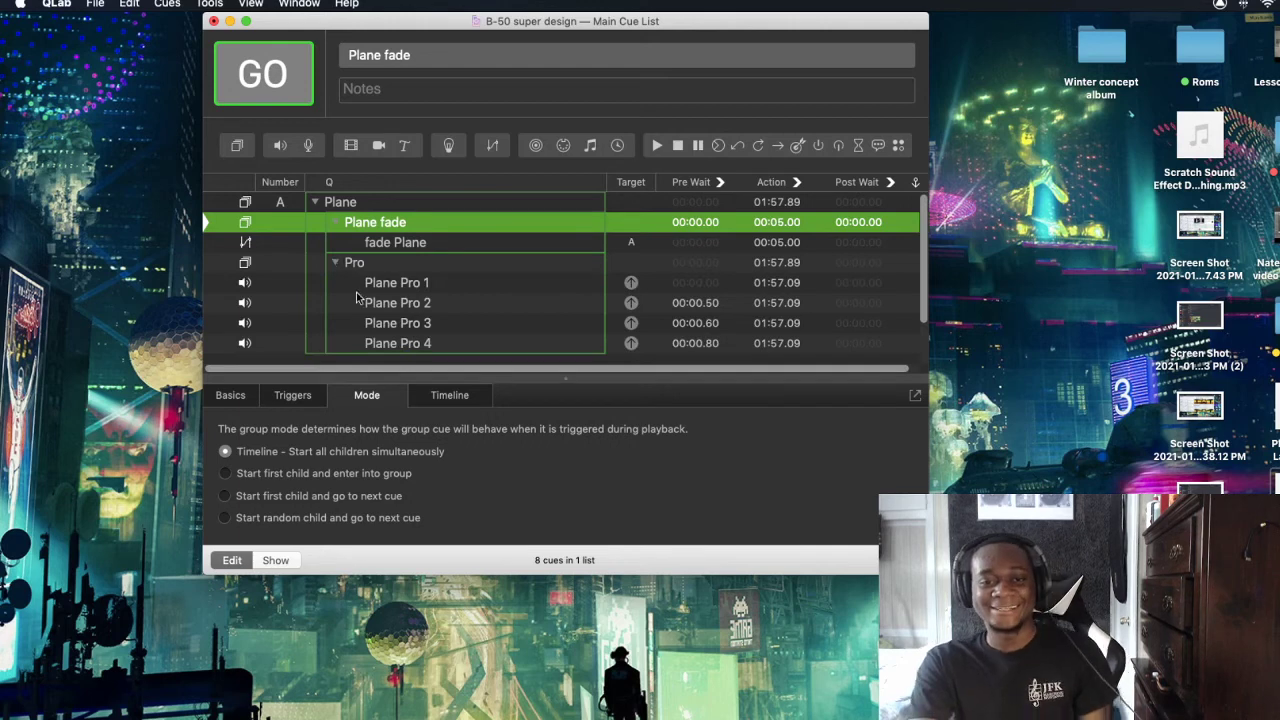
pyautogui.click(380, 265)
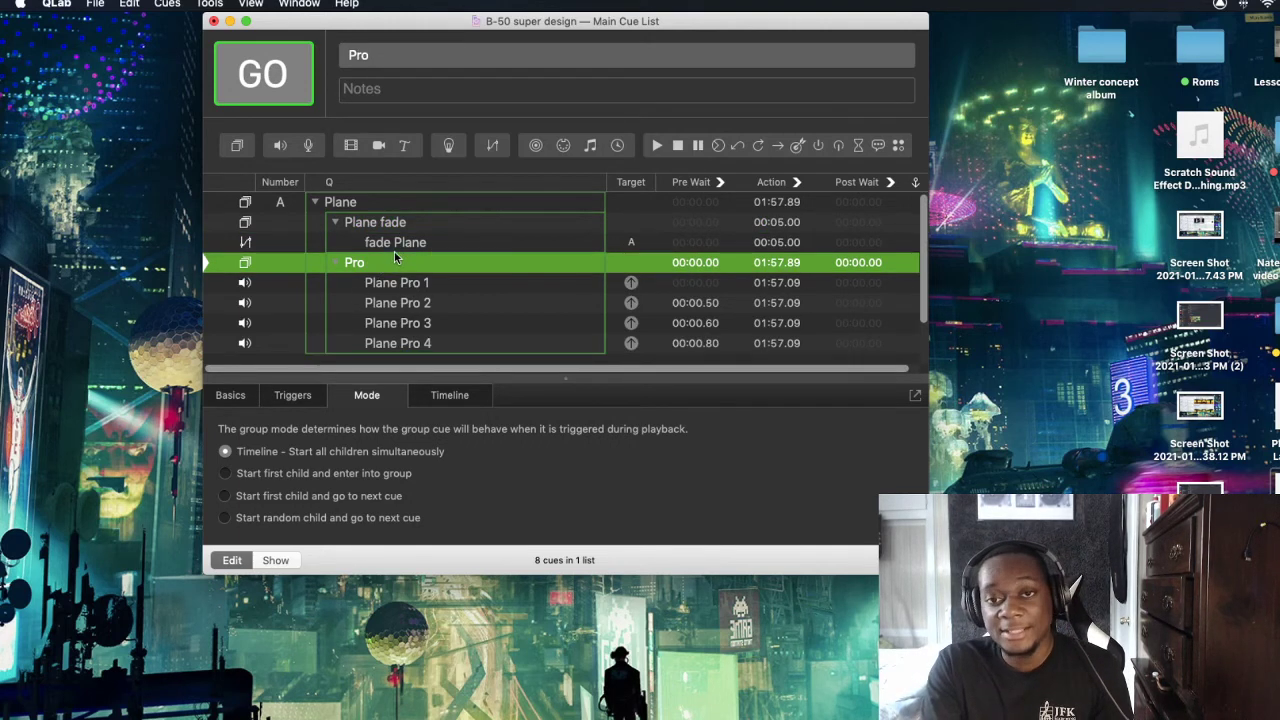
# Switch to Finder and replace the recent-files search term with "police"
pyautogui.press('super+Tab')
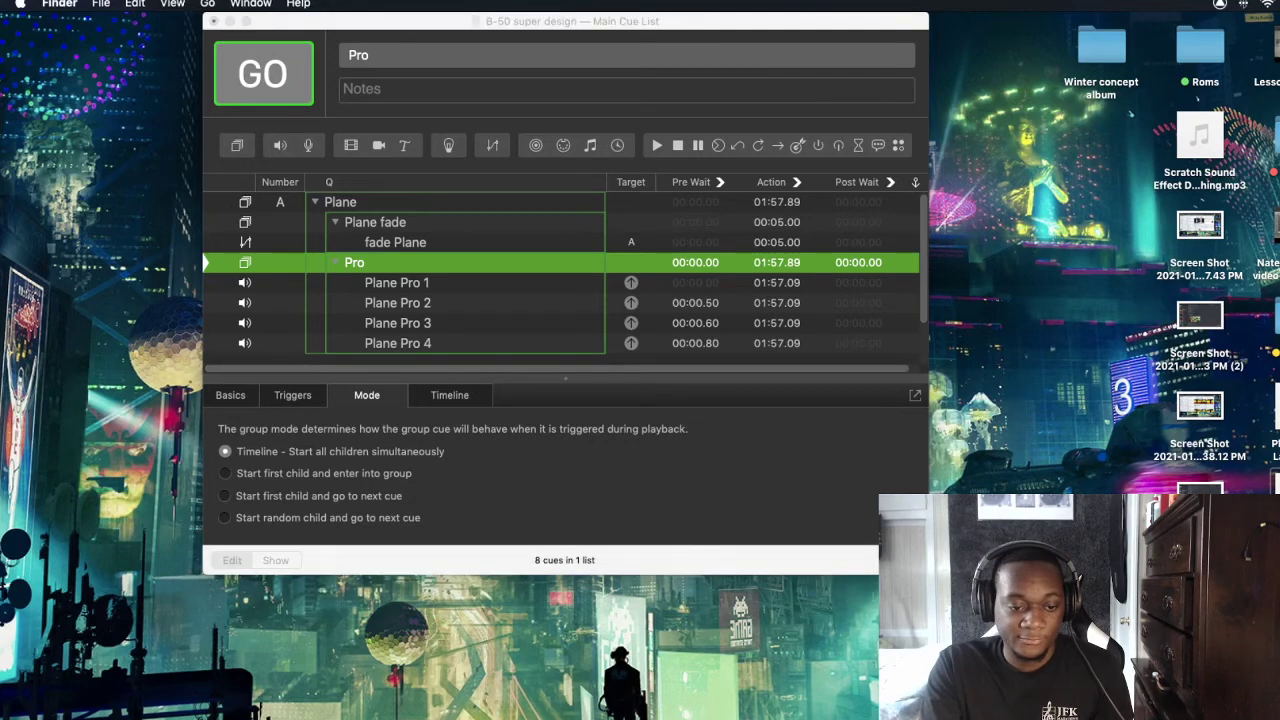
pyautogui.click(1220, 75)
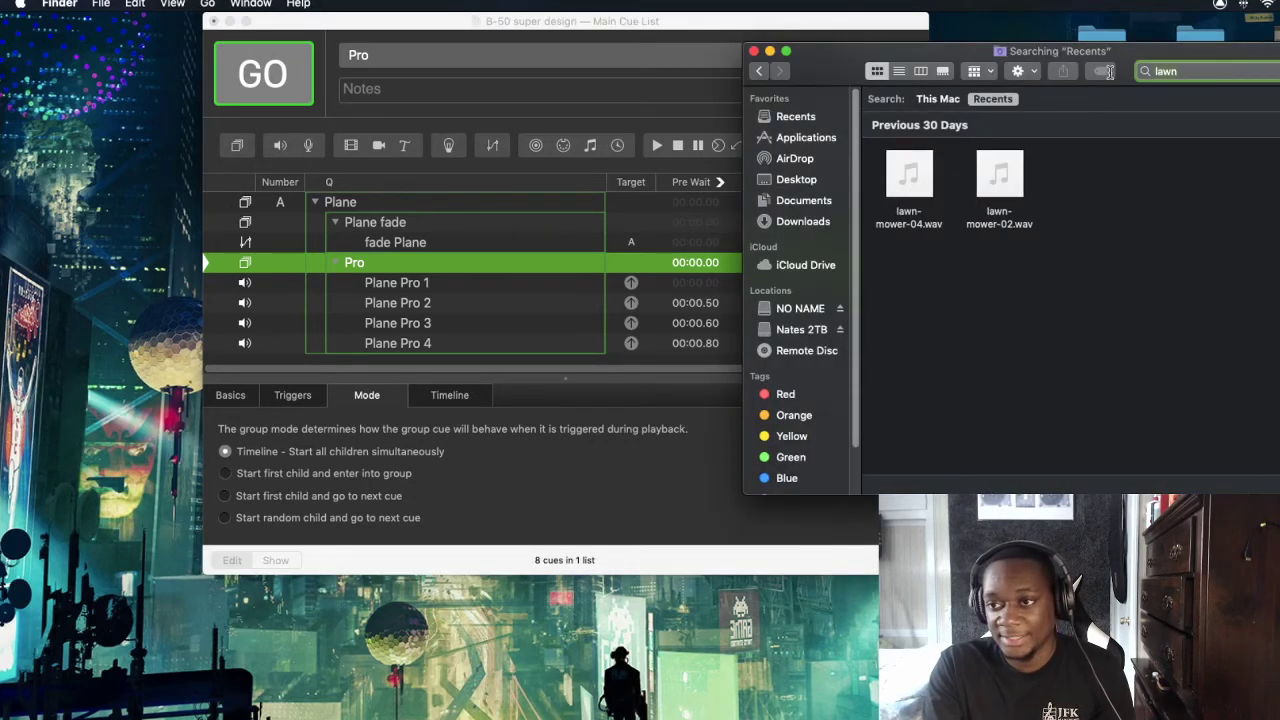
pyautogui.press('BackSpace')
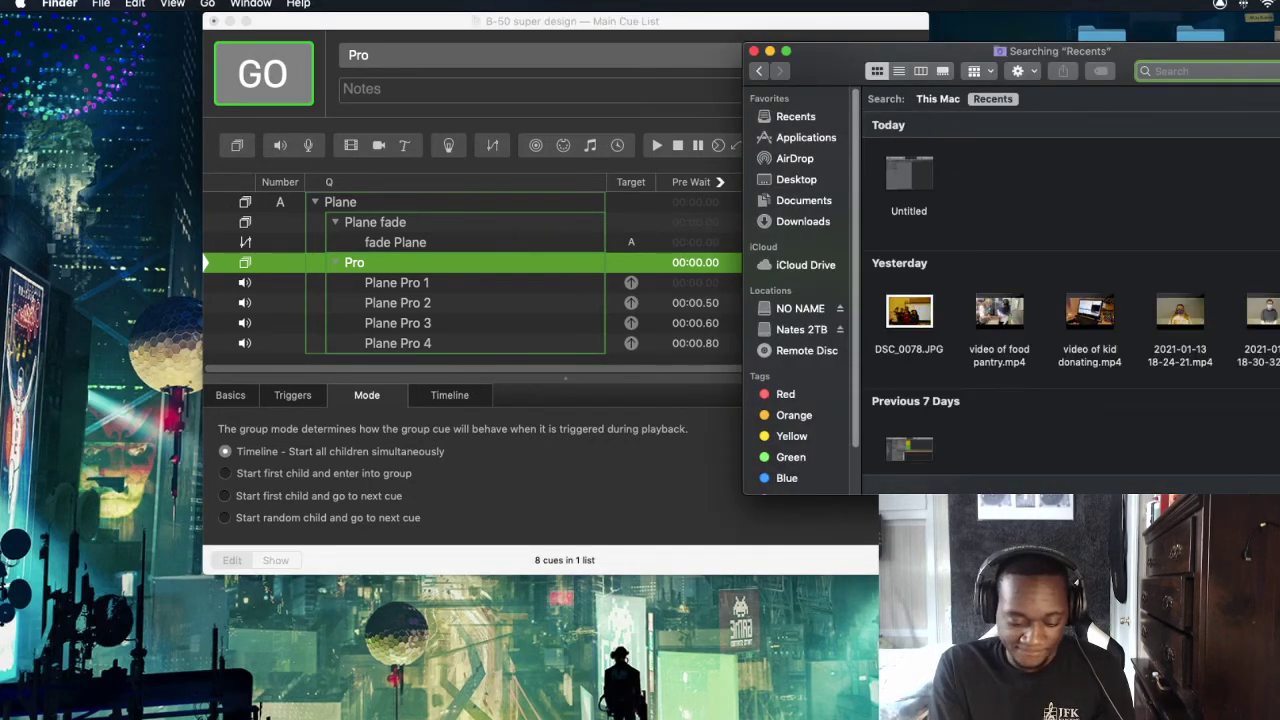
pyautogui.write('p')
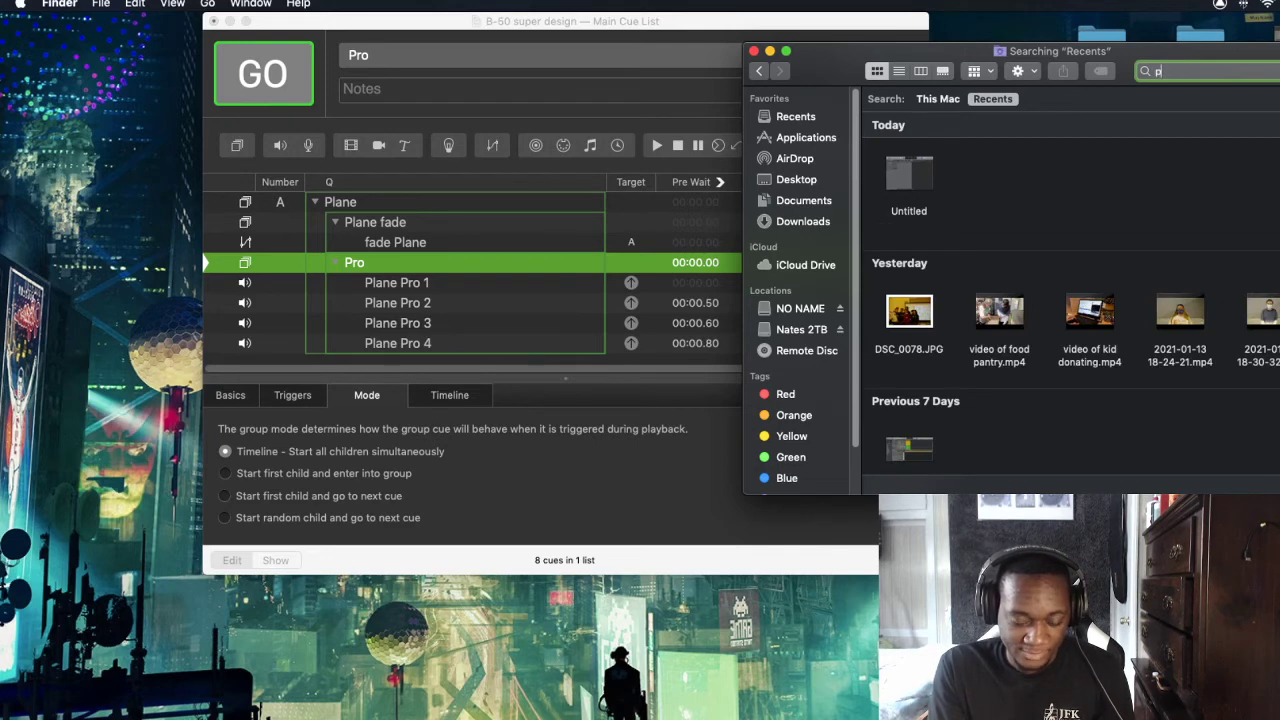
pyautogui.write('olice')
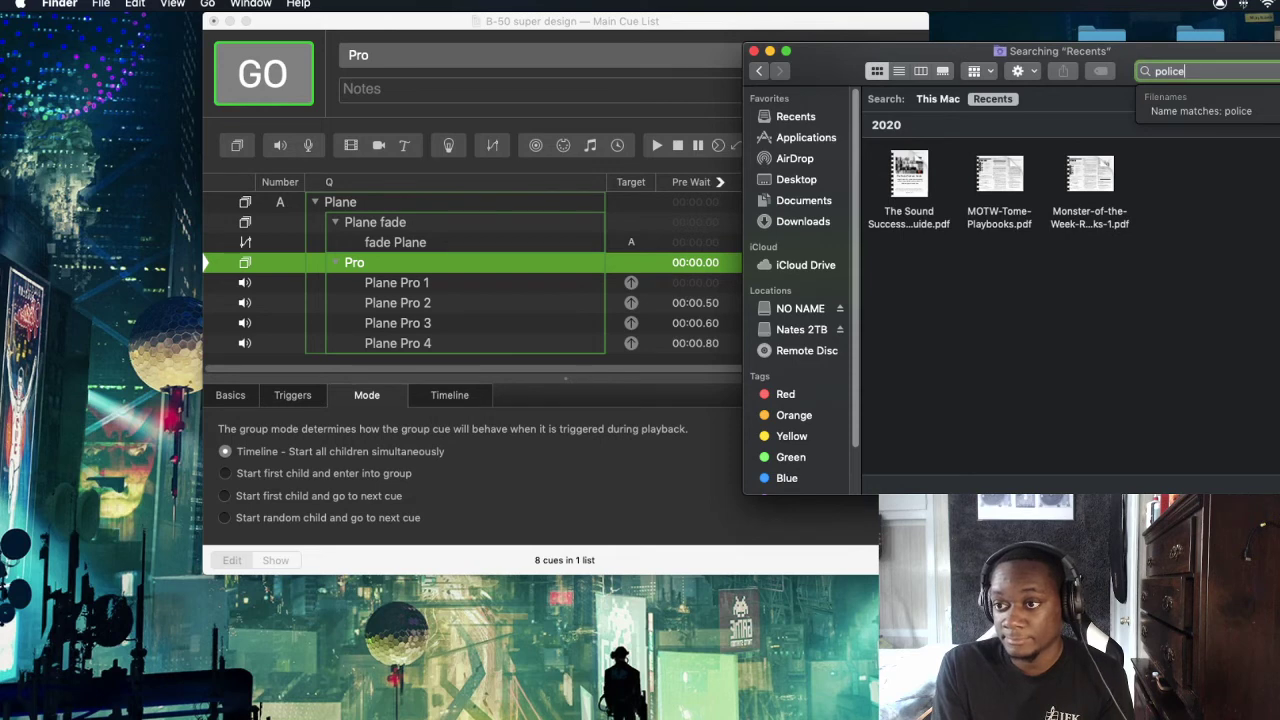
# Clear the search term and search the recent files for "ding"
pyautogui.press('BackSpace')
pyautogui.press('BackSpace')
pyautogui.press('BackSpace')
pyautogui.press('BackSpace')
pyautogui.press('BackSpace')
pyautogui.press('BackSpace')
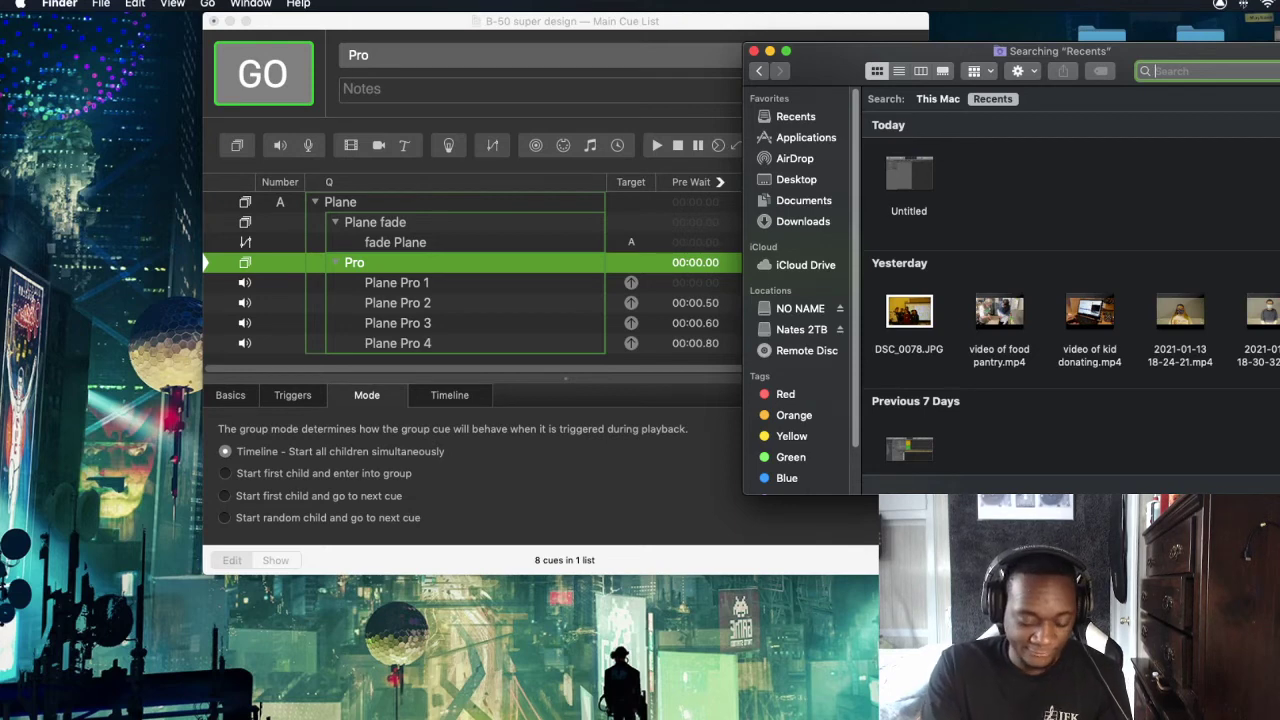
pyautogui.write('ding')
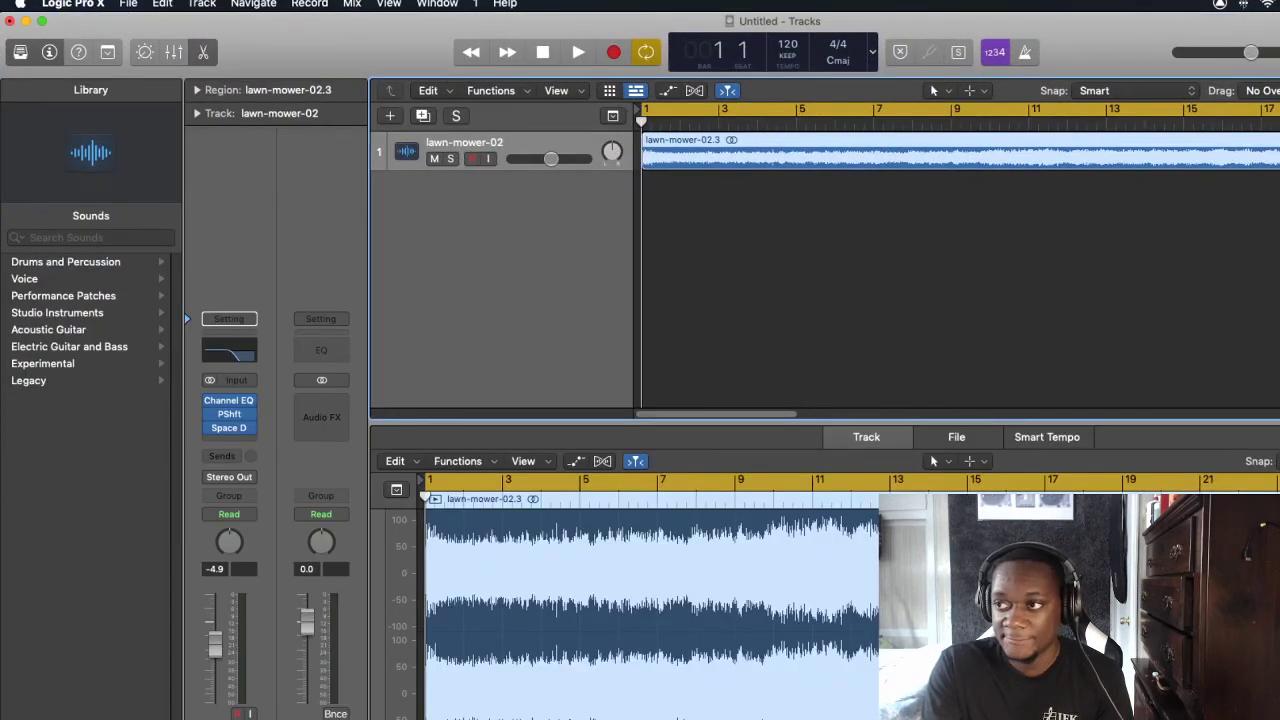
# Narrow the Logic Pro X project window and move the Finder window beside it
pyautogui.moveTo(1279, 700); pyautogui.dragTo(925, 719)
pyautogui.click(1090, 339)
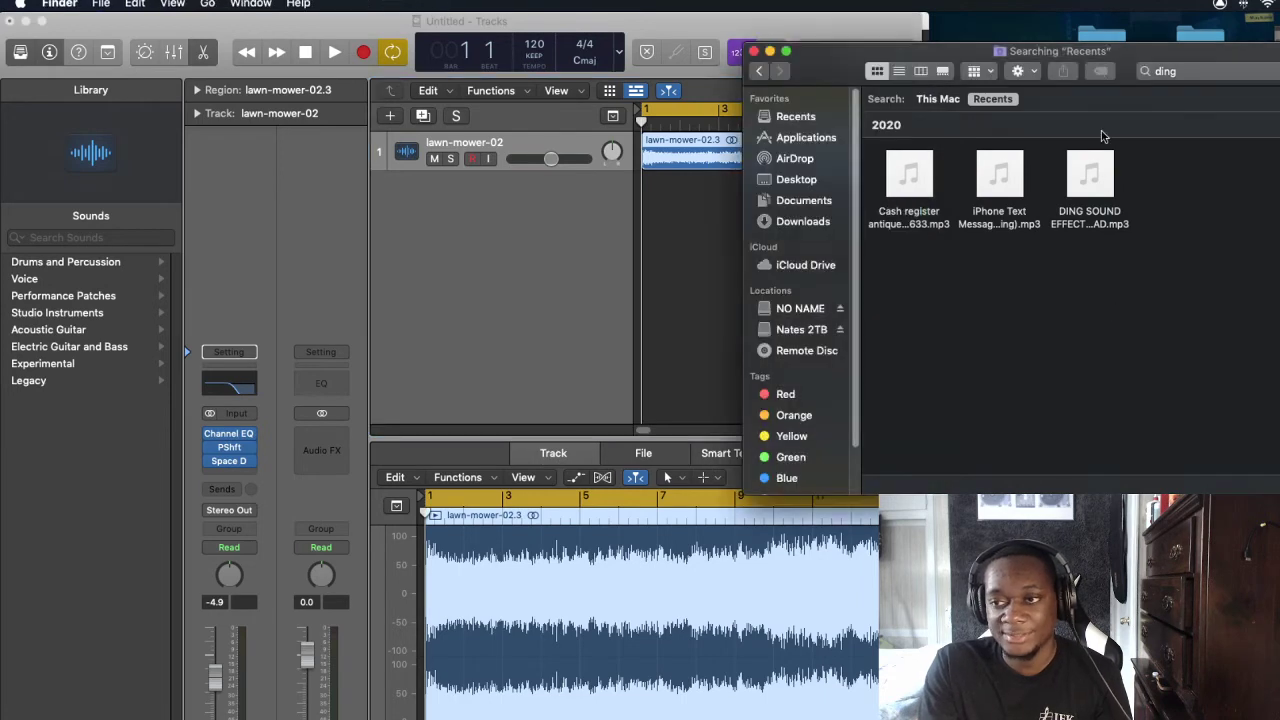
pyautogui.moveTo(1104, 45); pyautogui.dragTo(1279, 37)
# Add the DING SOUND EFFECT file to a new track below lawn-mower-02 and audition it soloed
pyautogui.moveTo(1272, 205); pyautogui.dragTo(711, 323)
pyautogui.click(682, 118)
pyautogui.press('space')
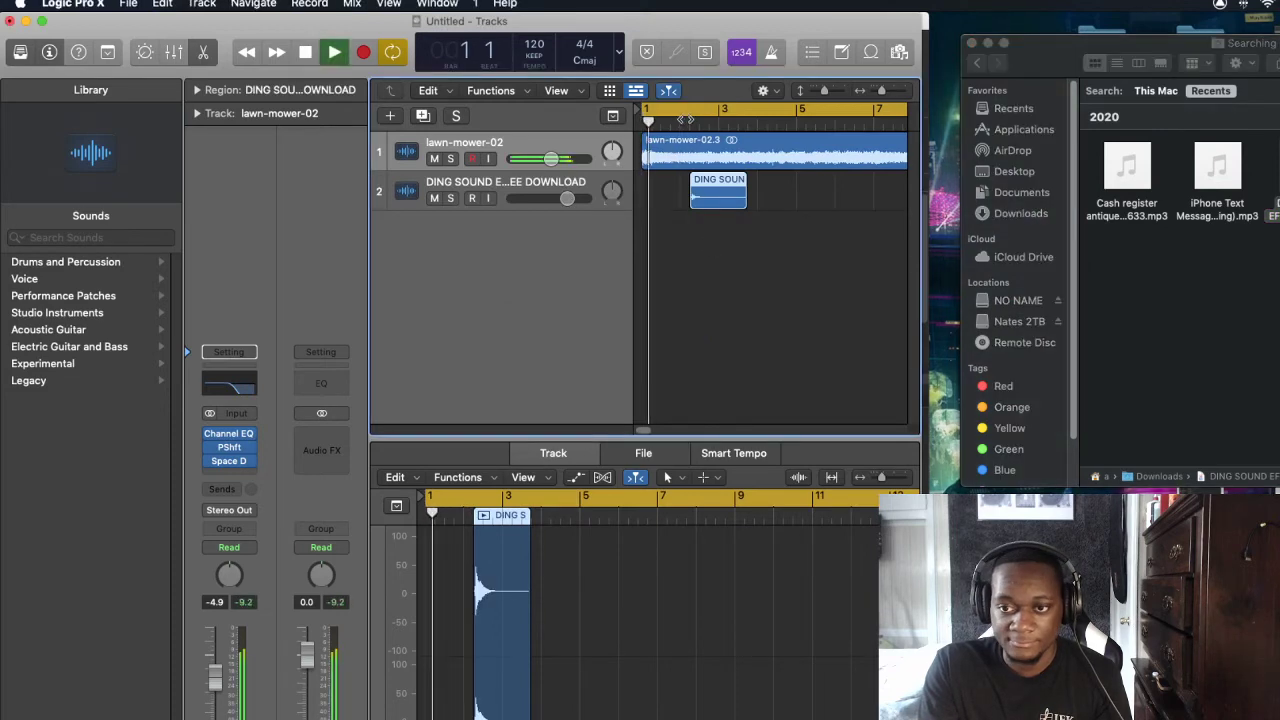
pyautogui.click(450, 198)
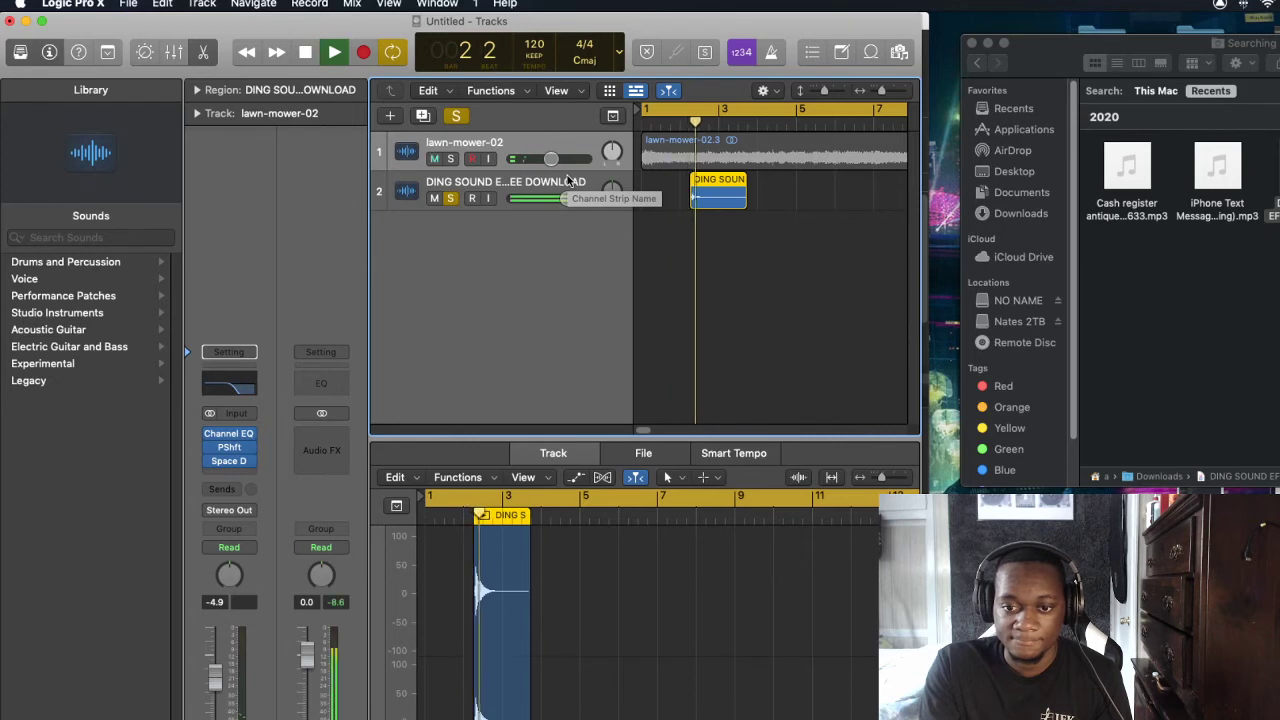
pyautogui.press('space')
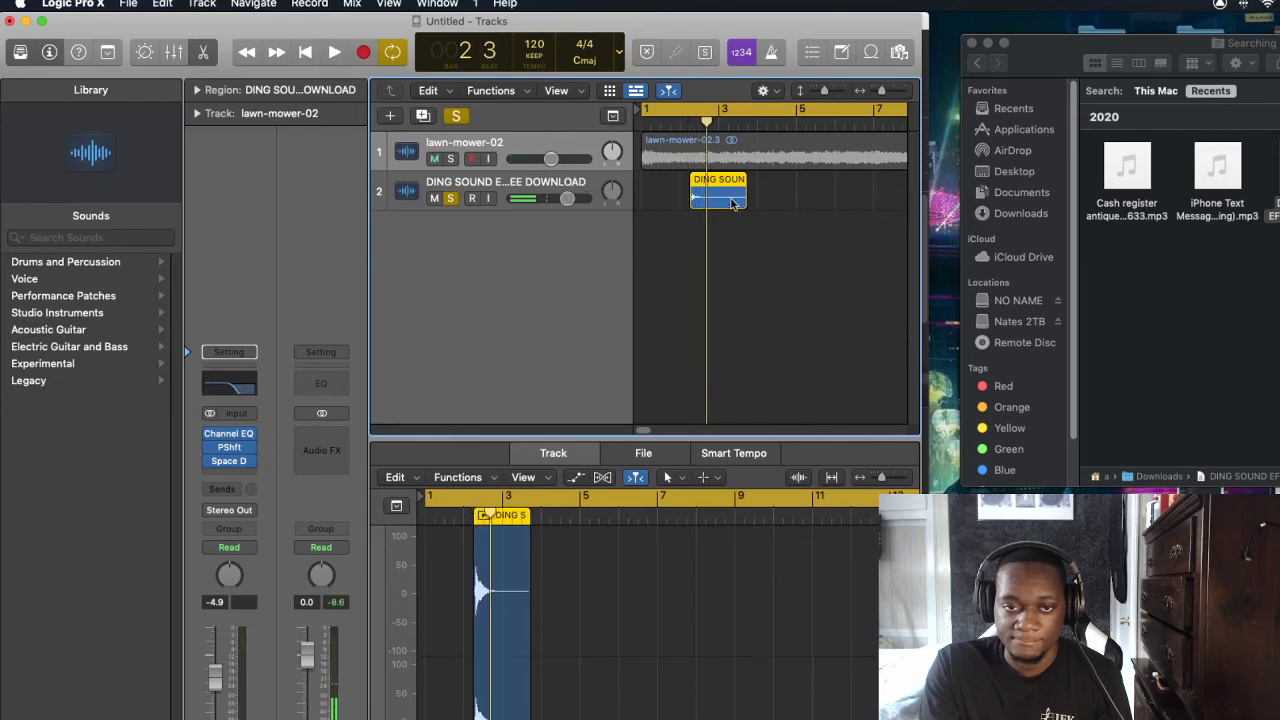
# Delete the ding sound region and its track from the project
pyautogui.press('Delete')
pyautogui.click(575, 186)
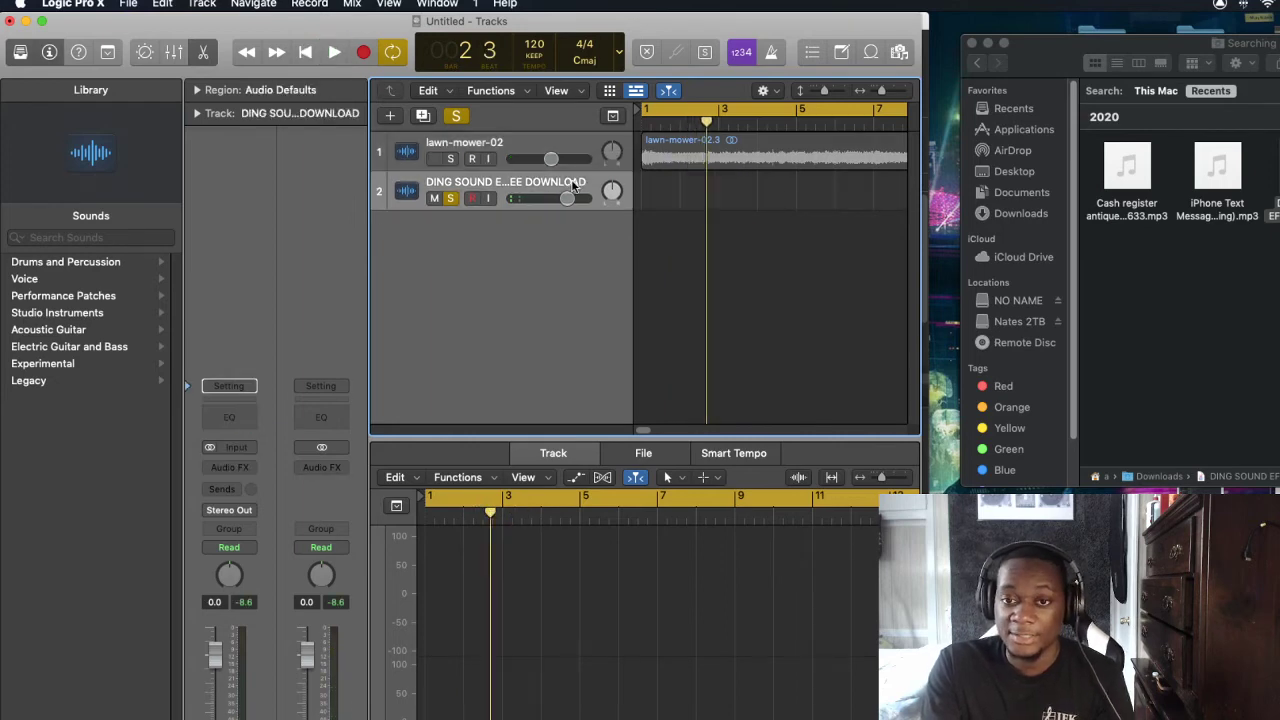
pyautogui.press('super+BackSpace')
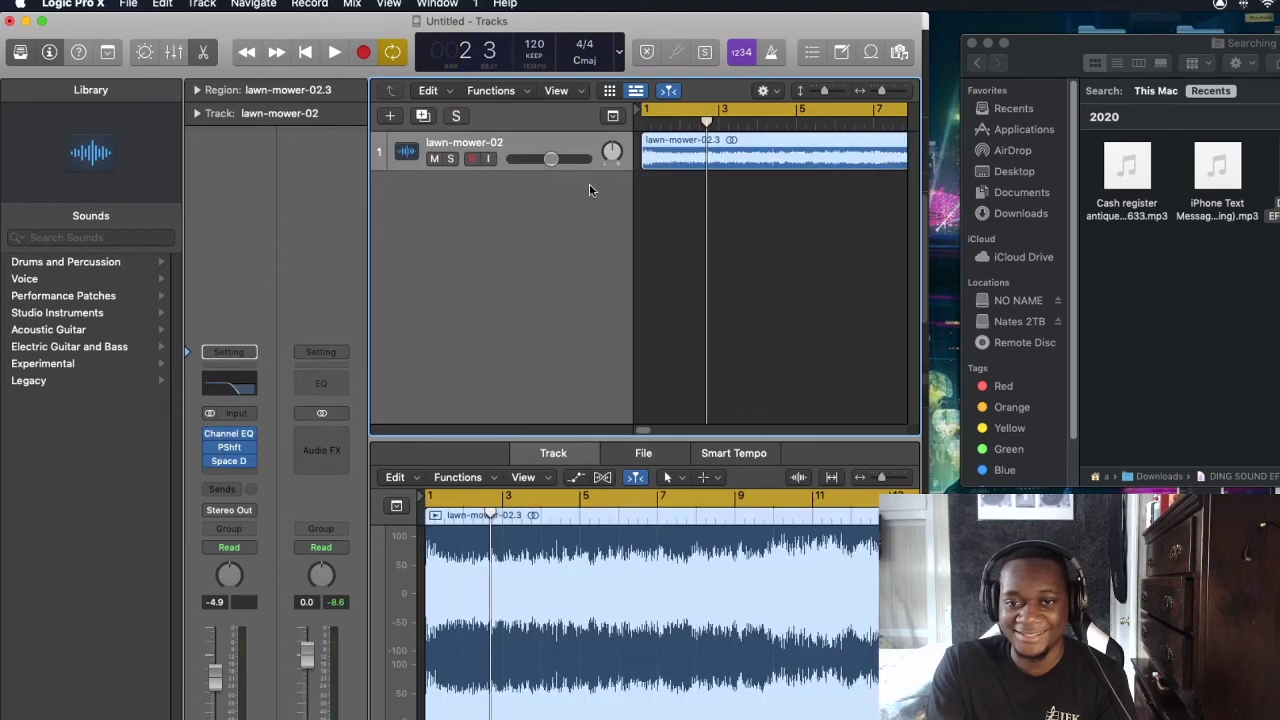
# Find the Metal wobble board audio file in Finder and add it to a new track near bar 1 in Logic Pro X
pyautogui.click(1258, 252)
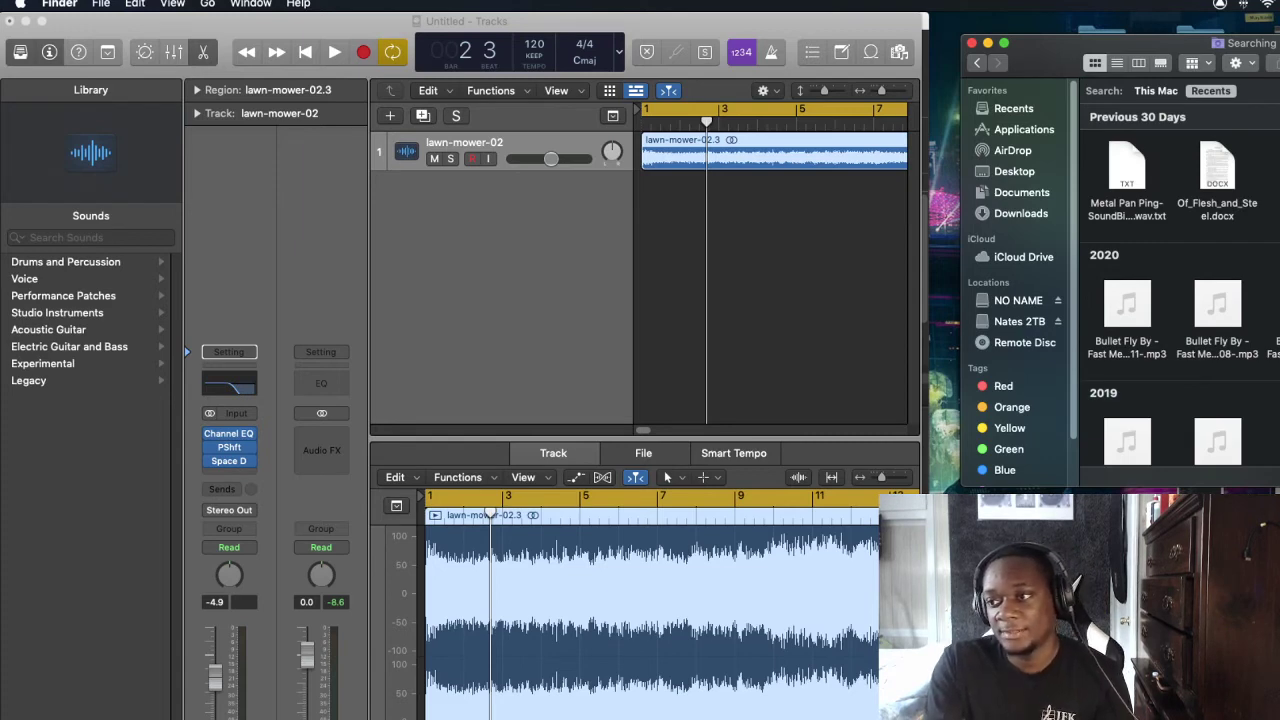
pyautogui.moveTo(930, 300); pyautogui.dragTo(649, 252)
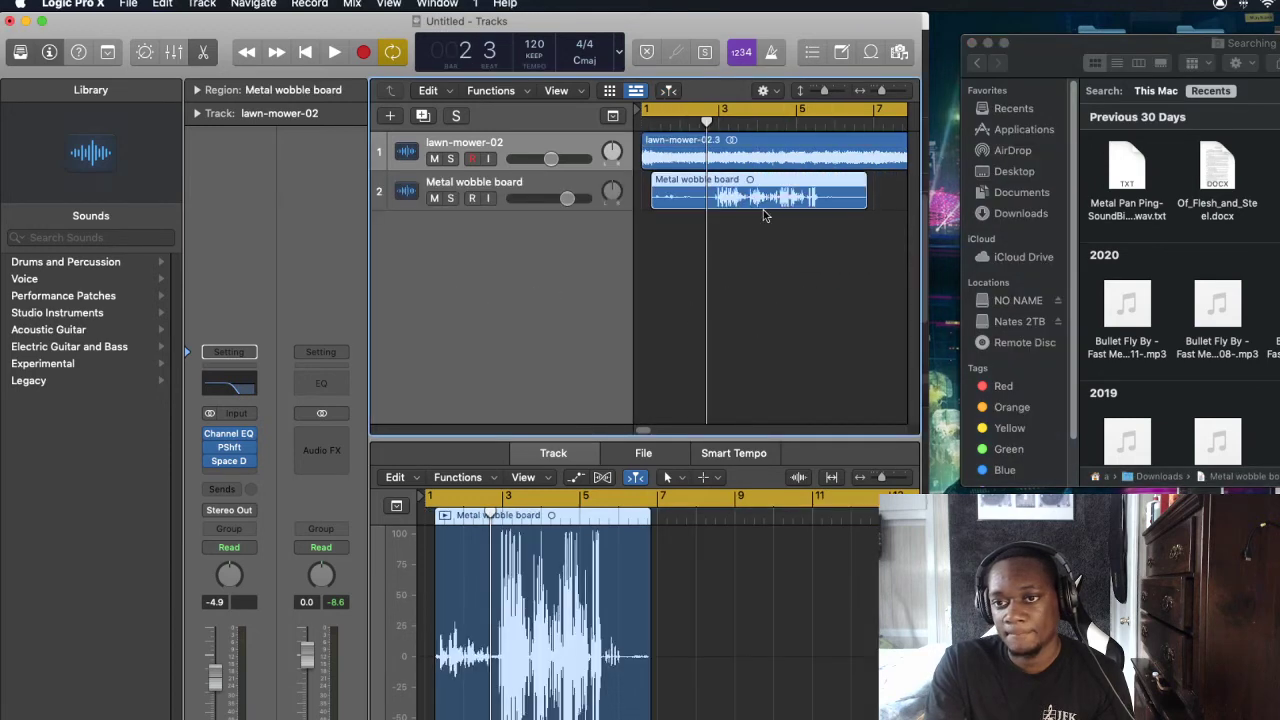
# Move the Metal wobble board region to the start of bar 1 and audition its track soloed
pyautogui.click(730, 195)
pyautogui.press('space')
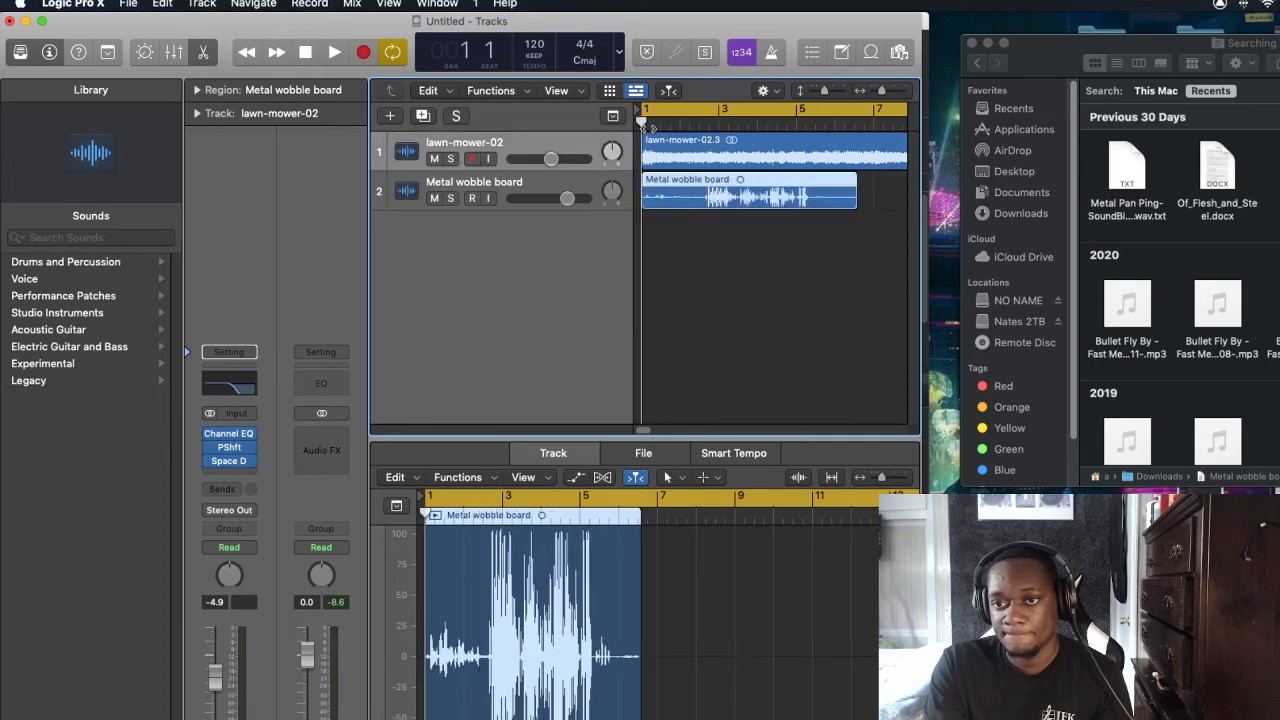
pyautogui.click(452, 198)
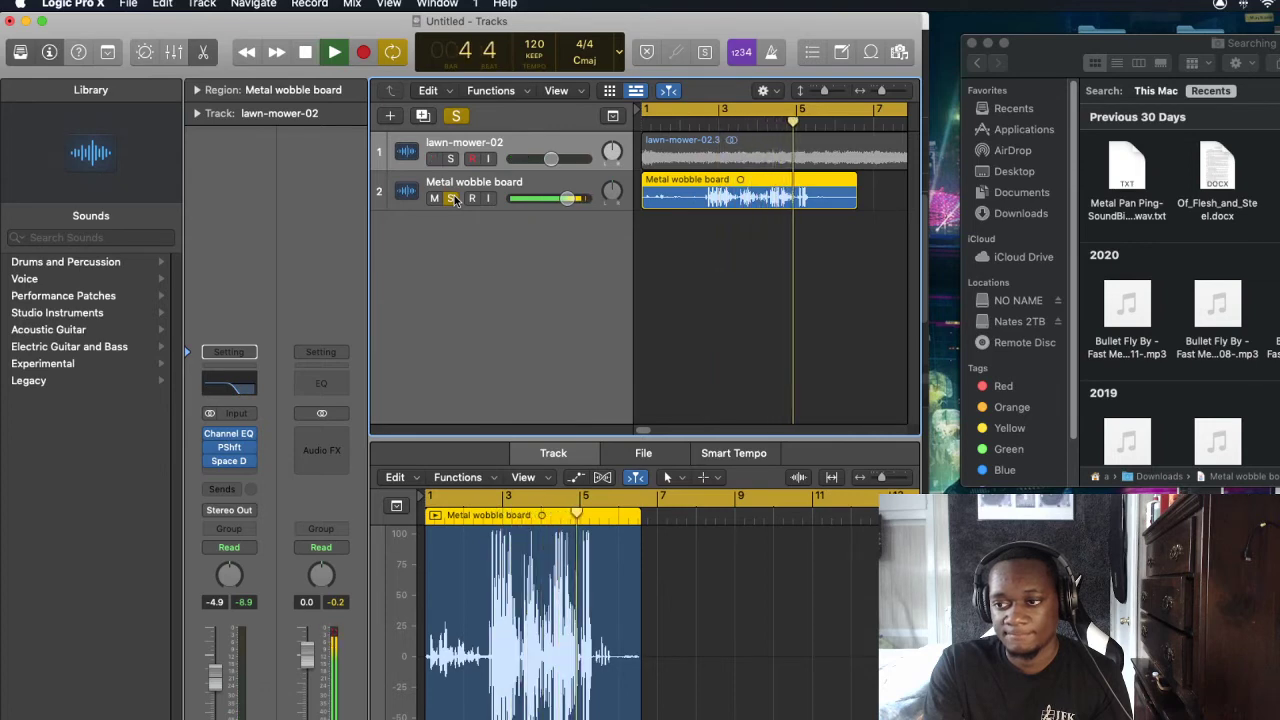
pyautogui.press('space')
# Delete the Metal wobble board region and its track from the project
pyautogui.press('Delete')
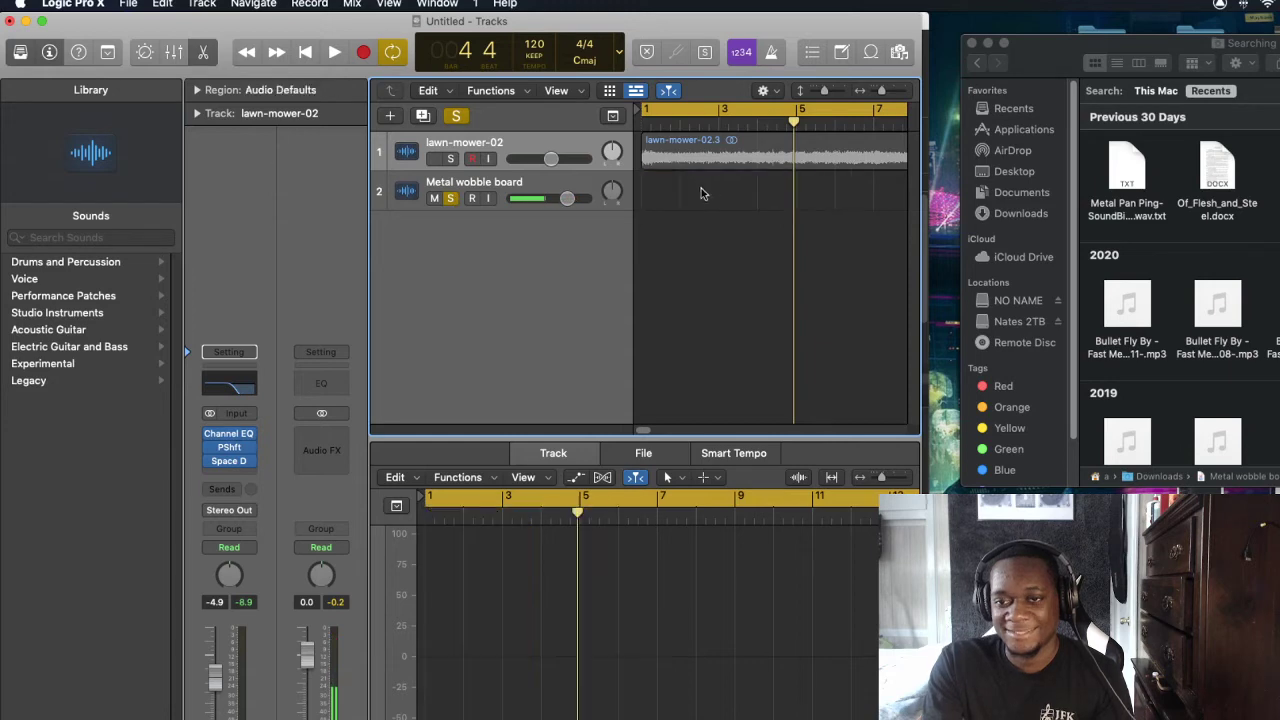
pyautogui.press('super+BackSpace')
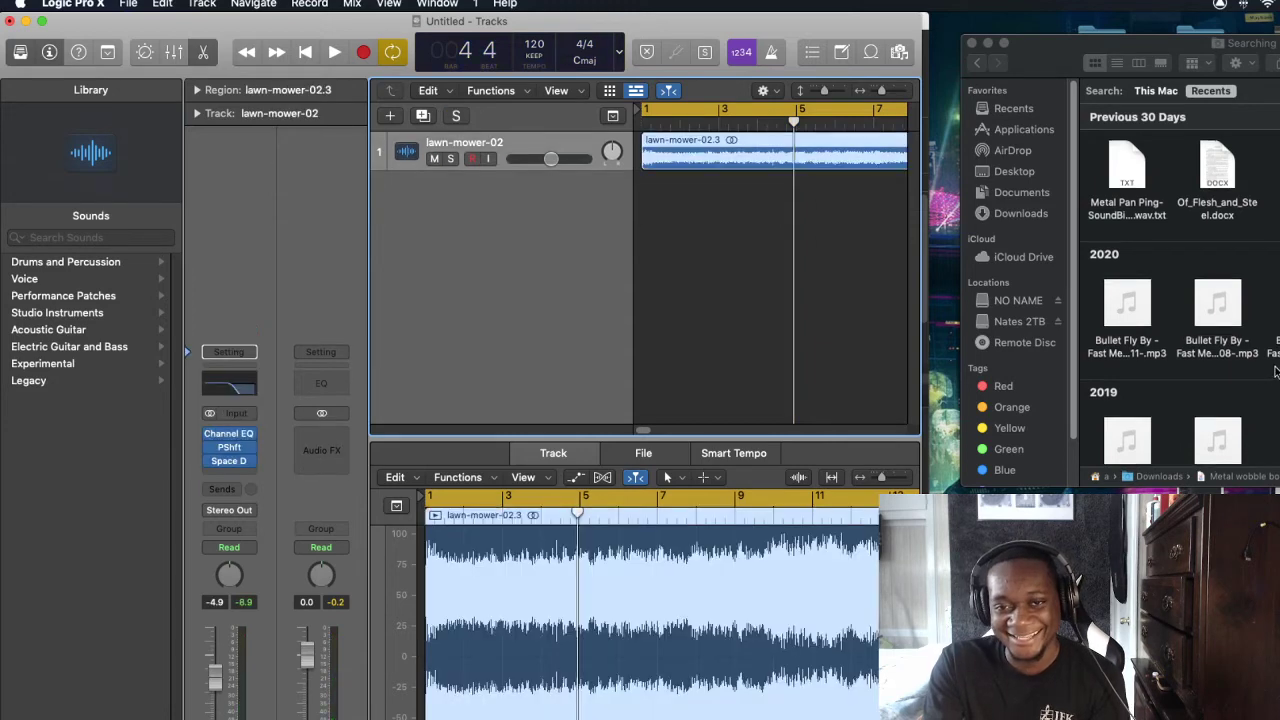
# Move the Finder window over the Logic Pro X project and make it taller to show more search results
pyautogui.scroll(-2, 1265, 380)
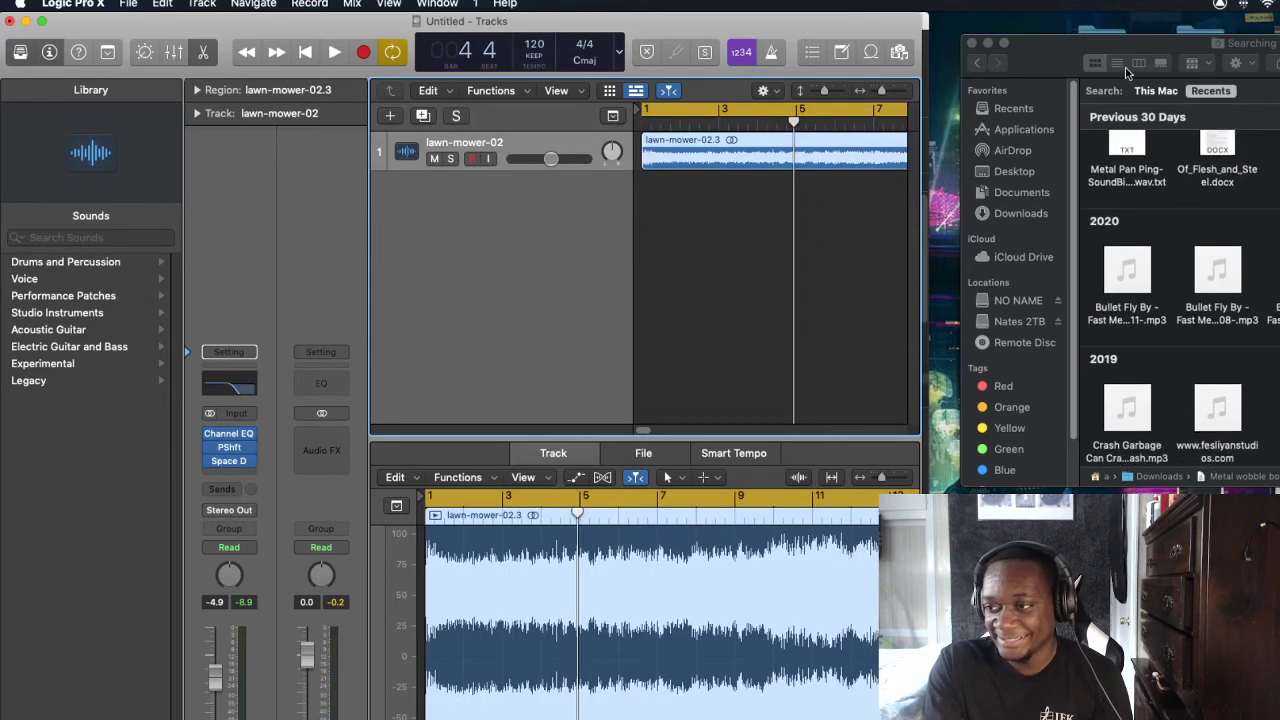
pyautogui.moveTo(1113, 42); pyautogui.dragTo(897, 20)
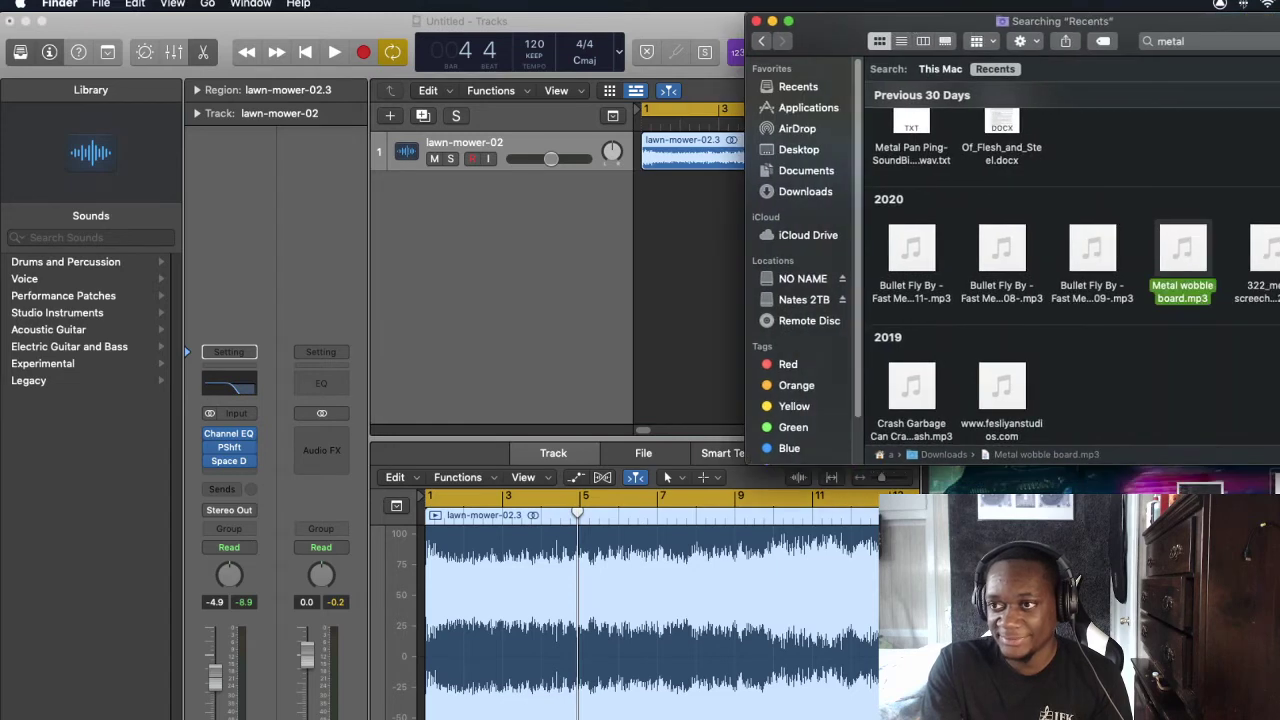
pyautogui.moveTo(1279, 465); pyautogui.dragTo(1279, 518)
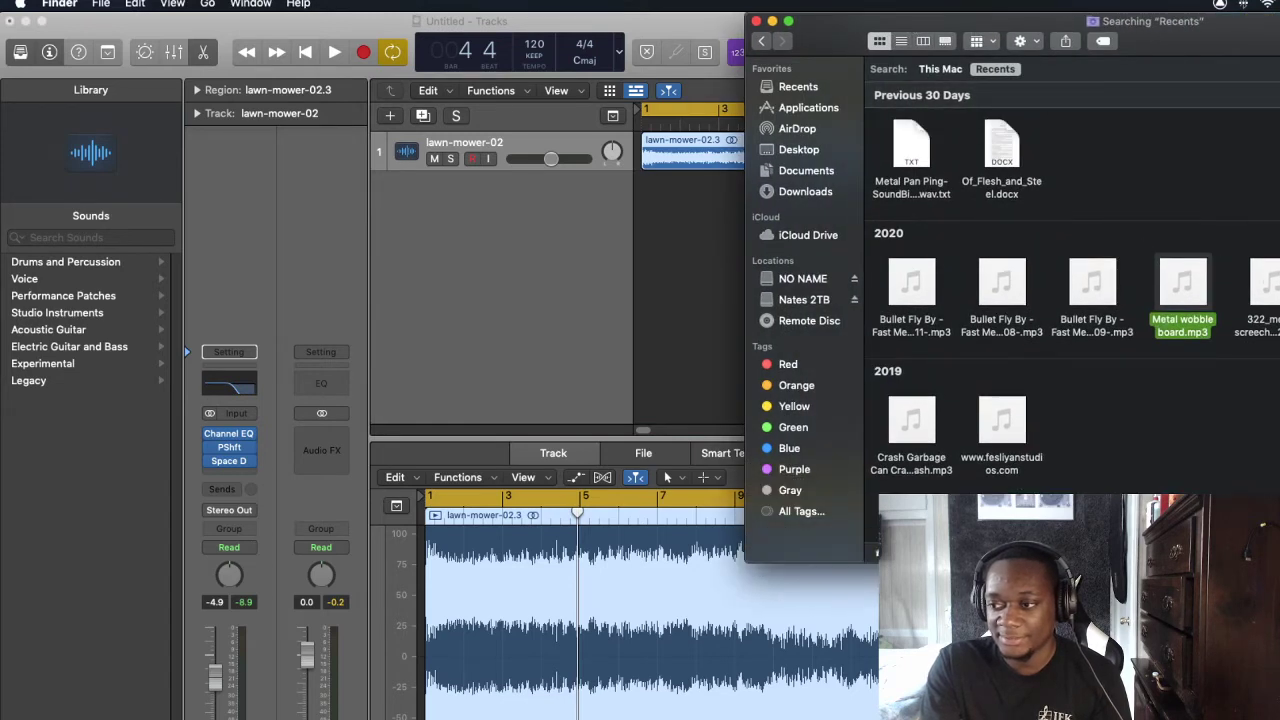
# Add the Crash Garbage Can Crash audio file from Finder to a new track below lawn-mower-02 at bar 1
pyautogui.press('Right')
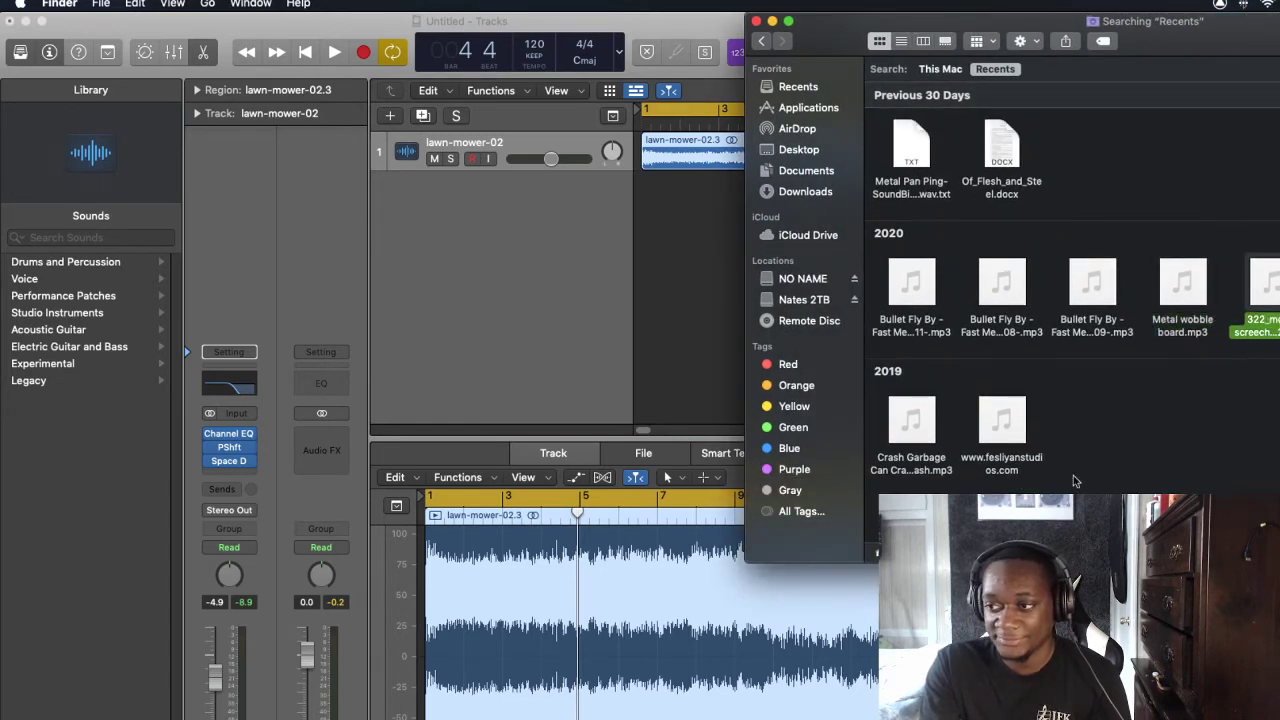
pyautogui.click(921, 460)
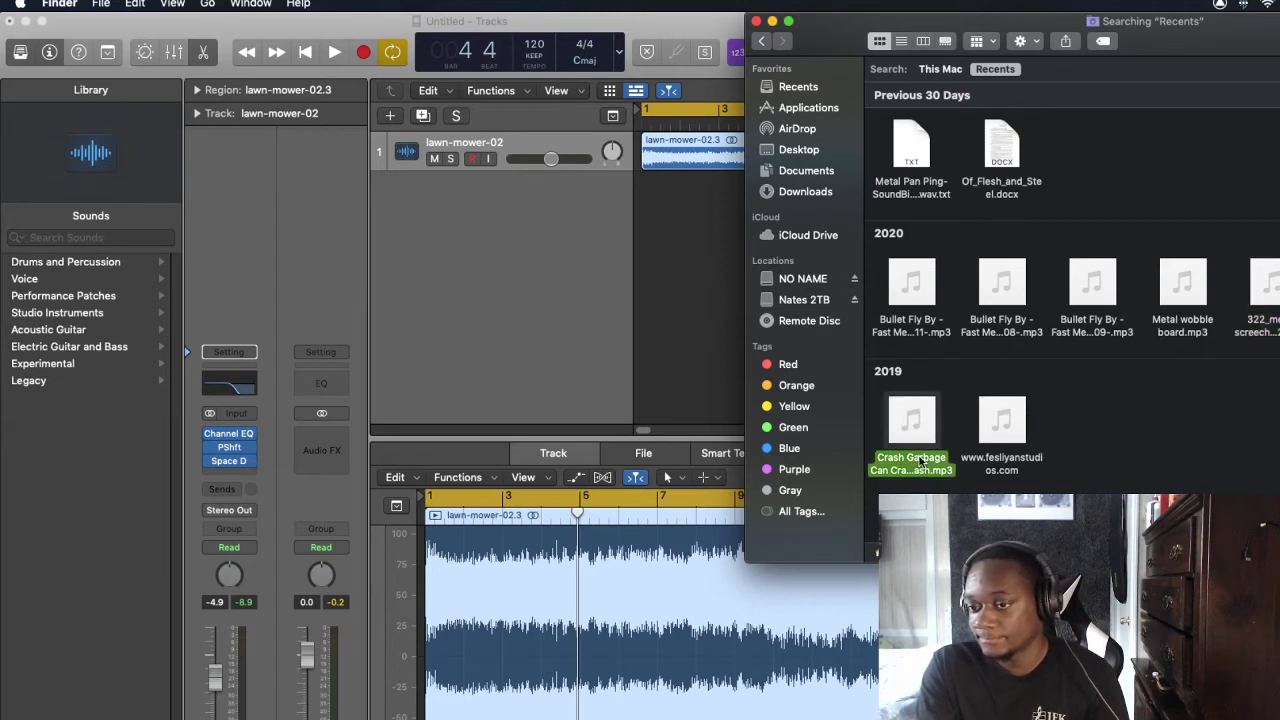
pyautogui.moveTo(931, 466); pyautogui.dragTo(658, 248)
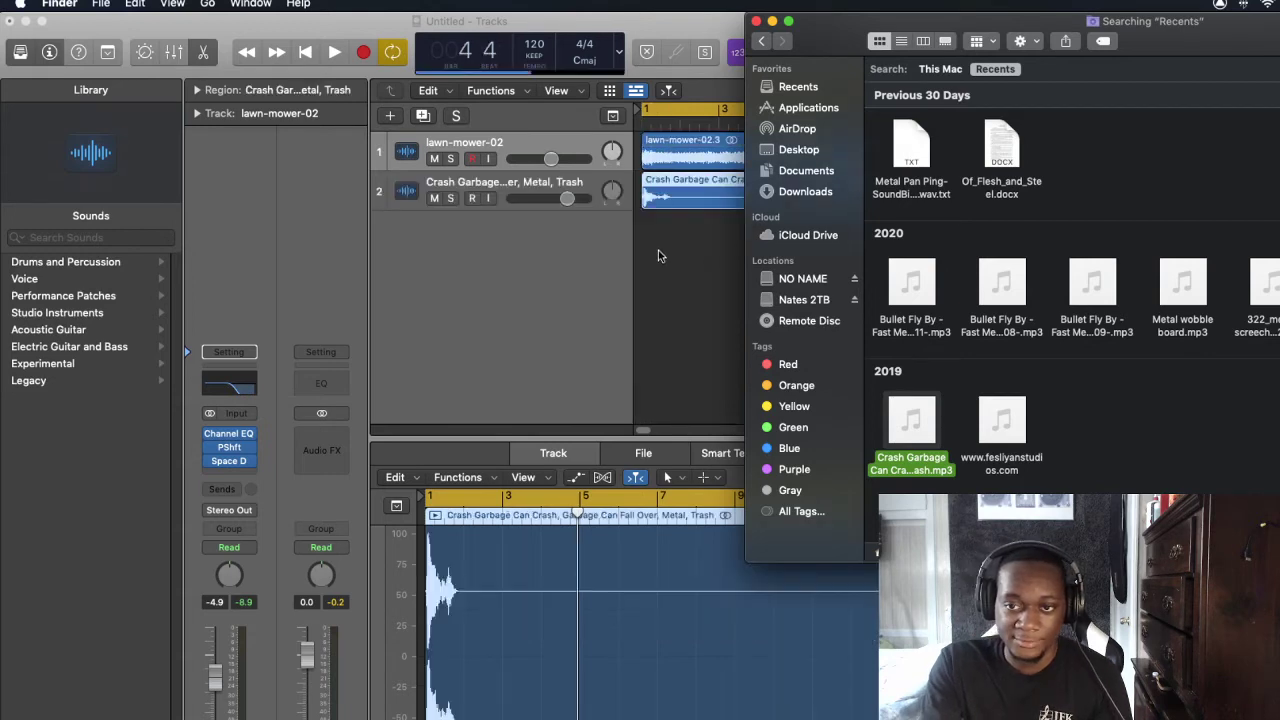
# Solo the Crash Garbage Can track and audition it from bar 1
pyautogui.click(658, 250)
pyautogui.click(642, 110)
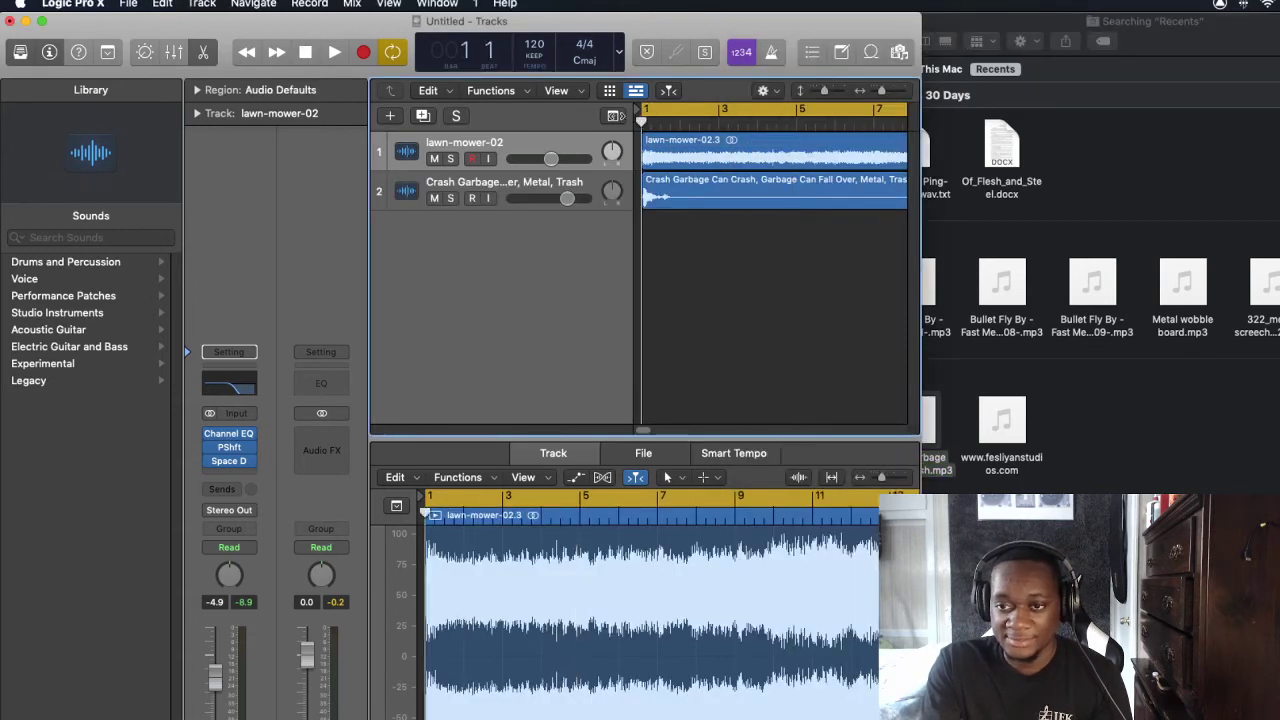
pyautogui.click(451, 198)
pyautogui.press('space')
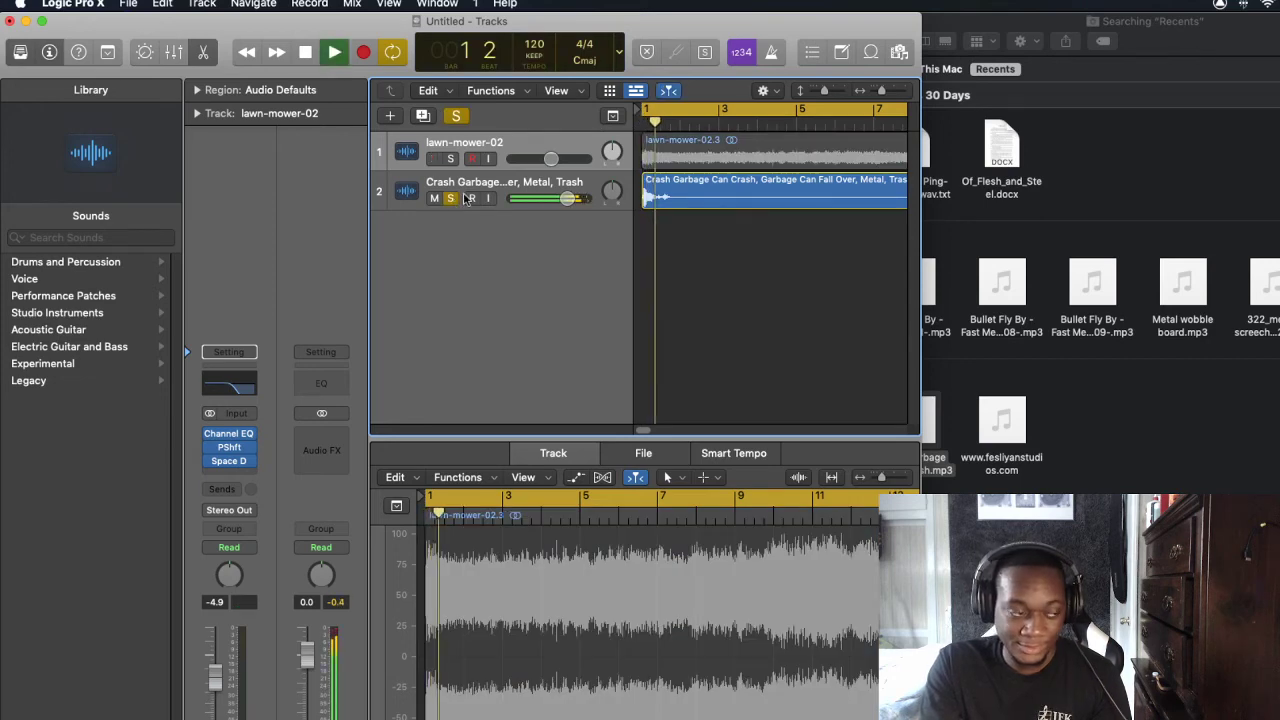
pyautogui.press('space')
# Close the Finder window and expand the Logic Pro X project window to fill the screen
pyautogui.click(975, 528)
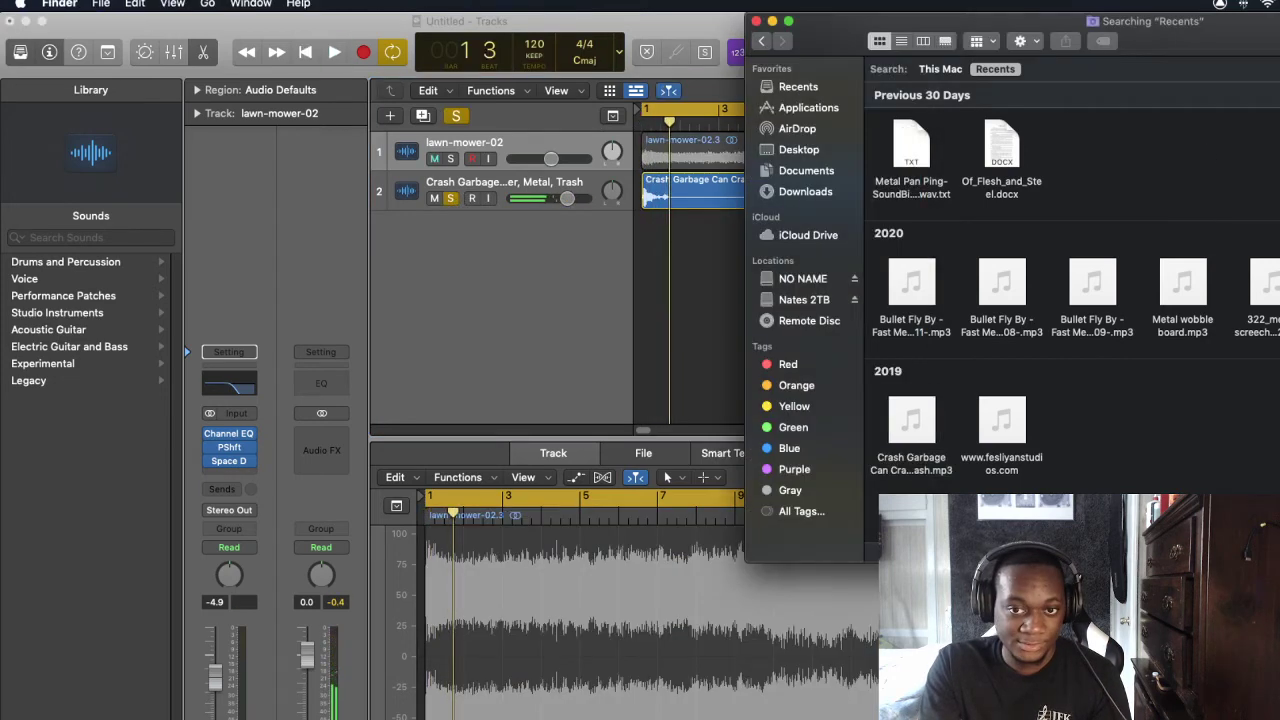
pyautogui.click(757, 21)
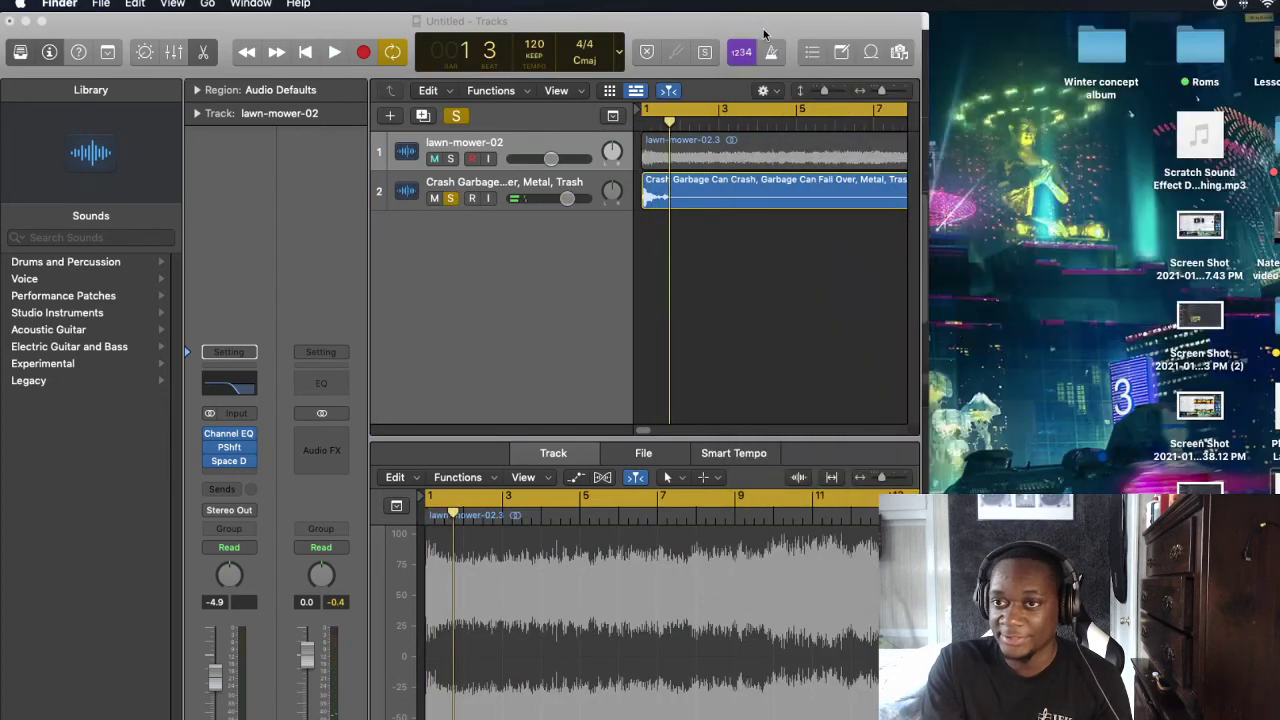
pyautogui.click(41, 22)
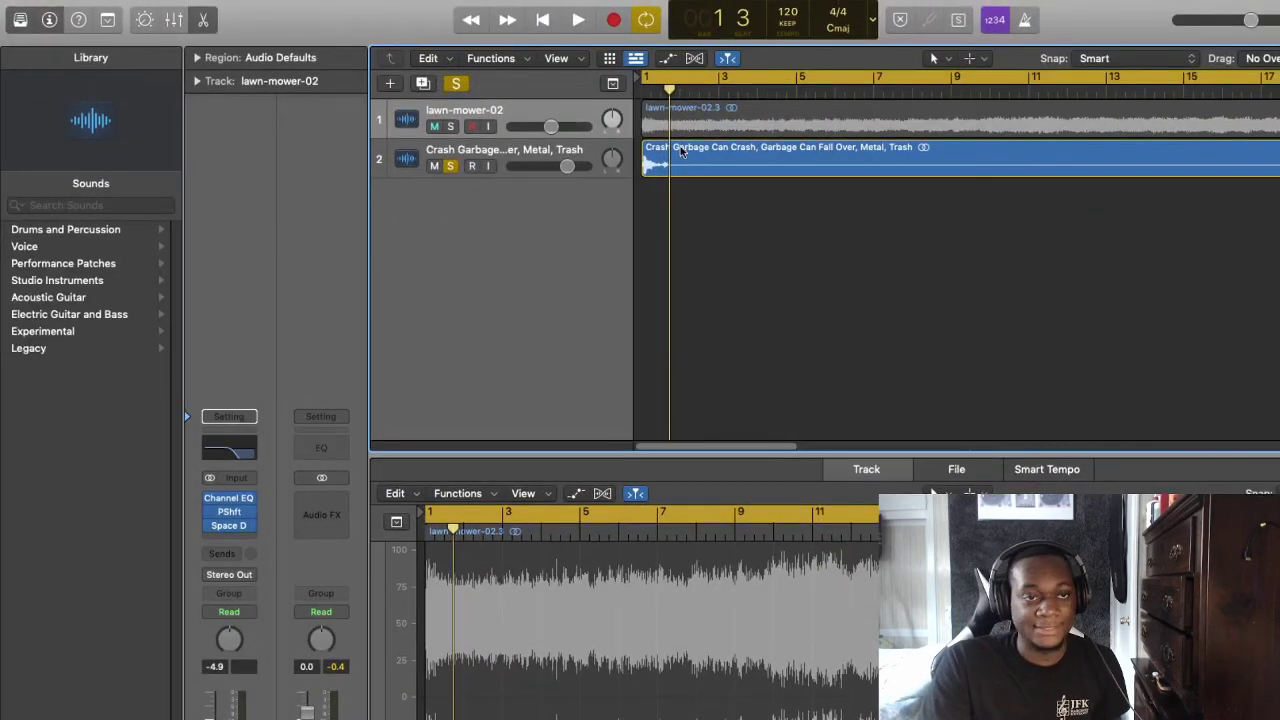
# Split the Crash Garbage Can region at bar 2 and delete the part after the split
pyautogui.moveTo(762, 443); pyautogui.dragTo(667, 410)
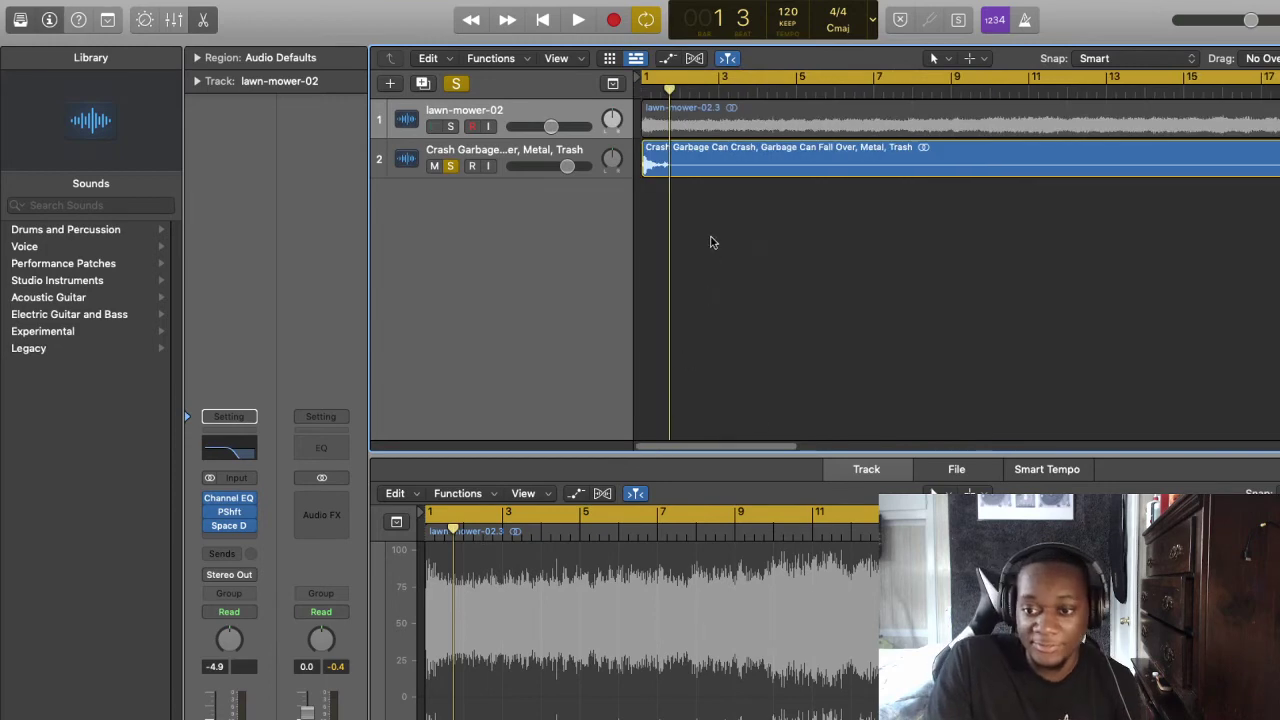
pyautogui.click(688, 155)
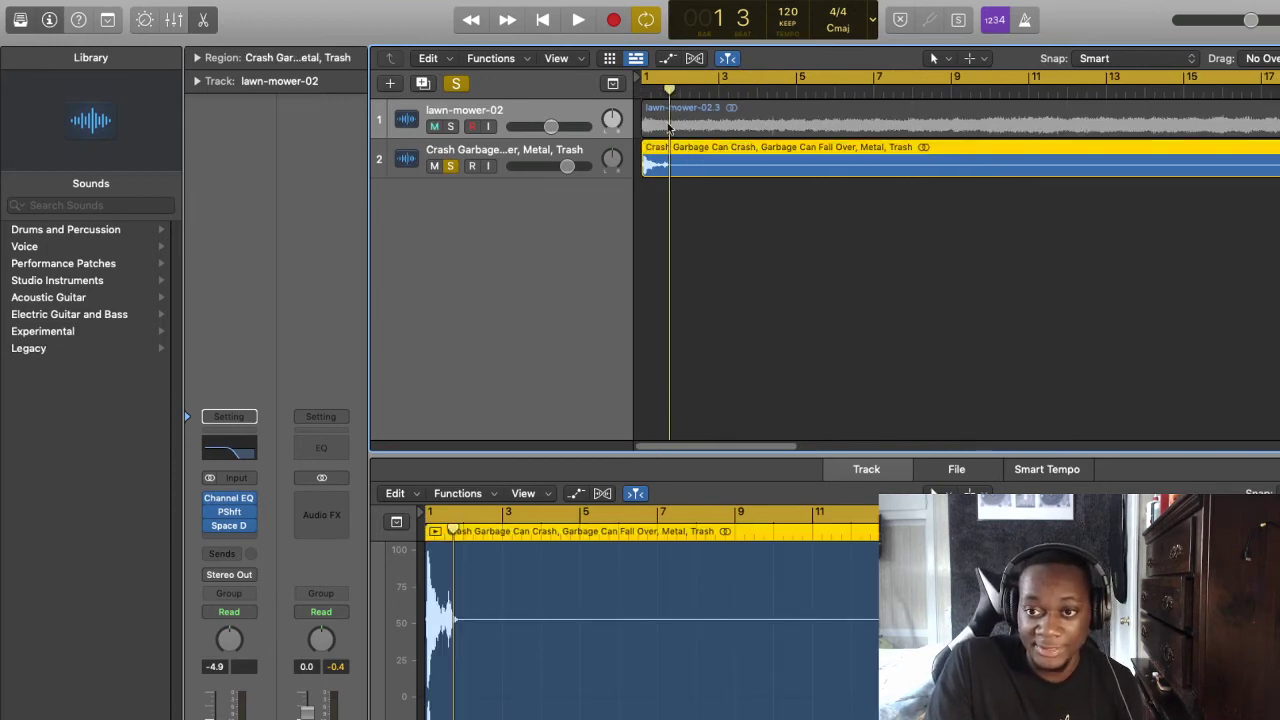
pyautogui.moveTo(669, 91); pyautogui.dragTo(680, 92)
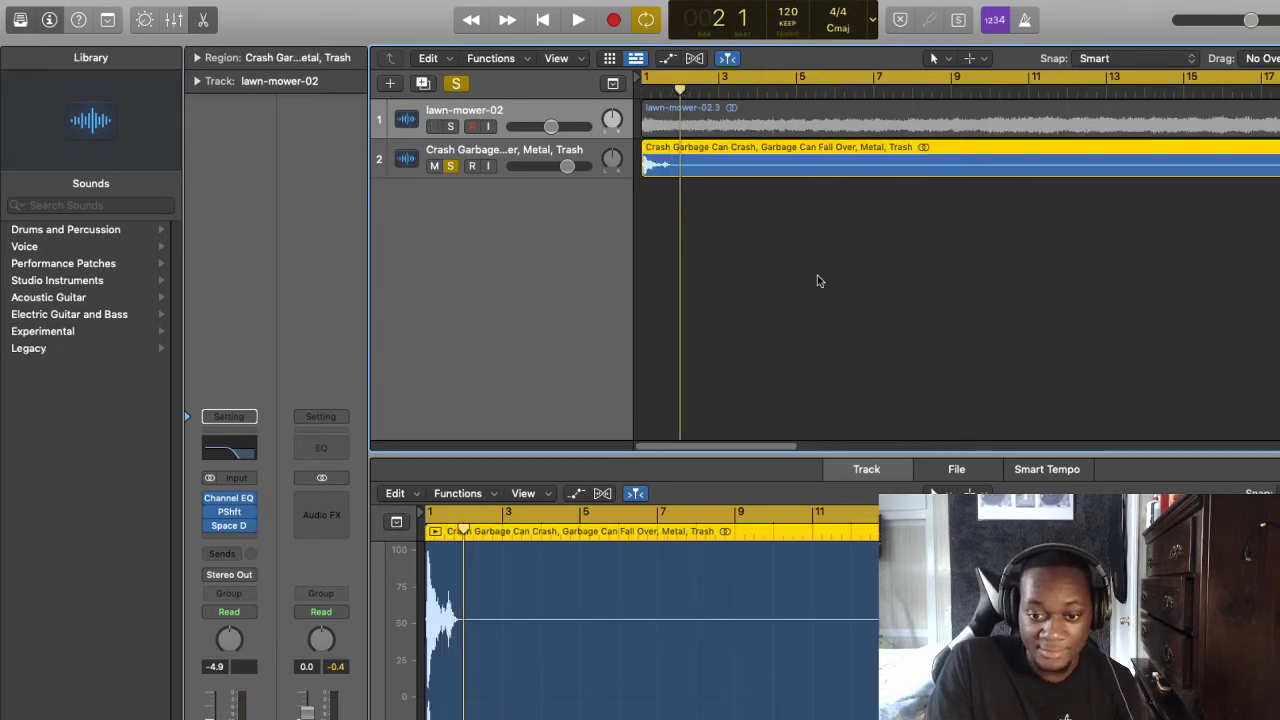
pyautogui.press('super+t')
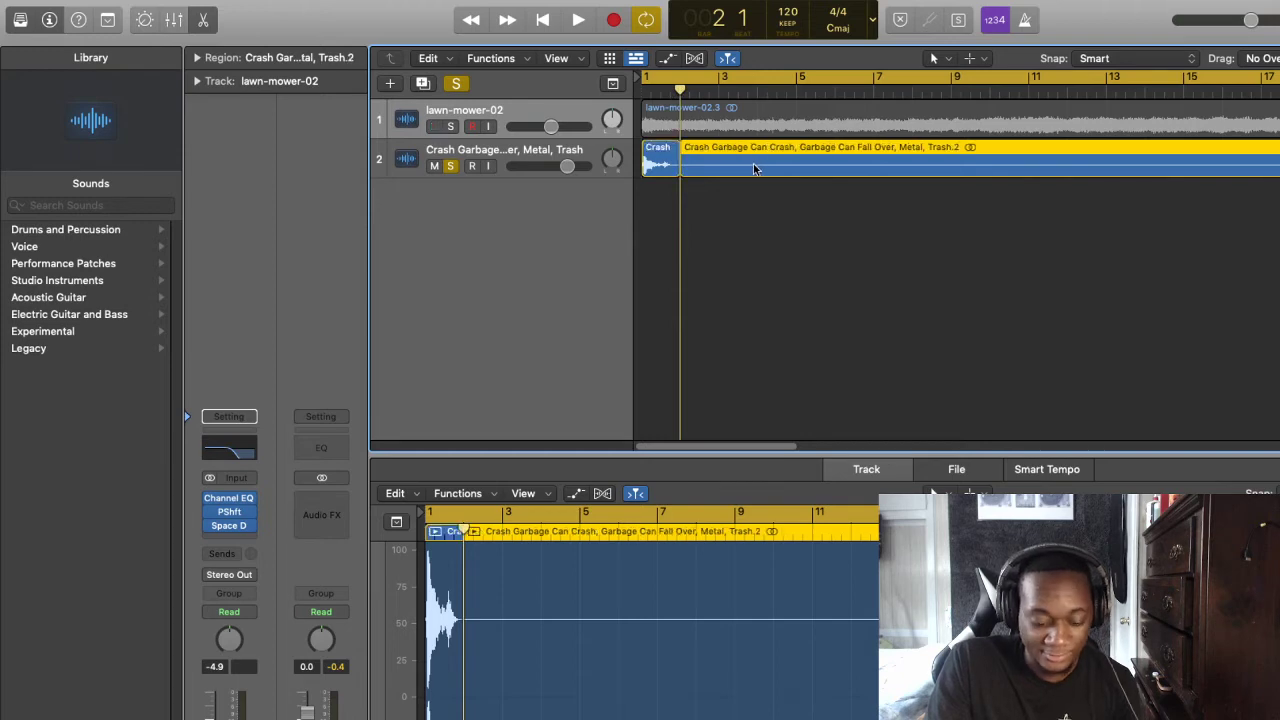
pyautogui.press('Delete')
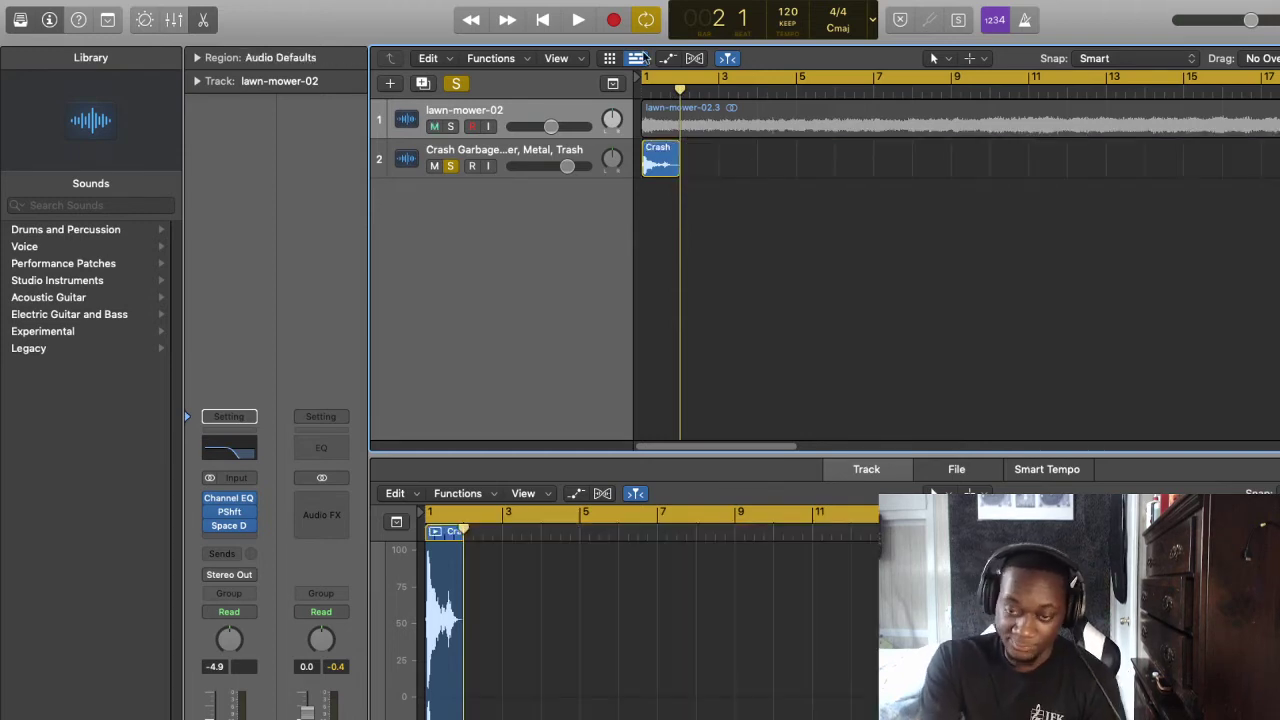
# Audition the trimmed crash region from the start of bar 1
pyautogui.moveTo(668, 90); pyautogui.dragTo(495, 95)
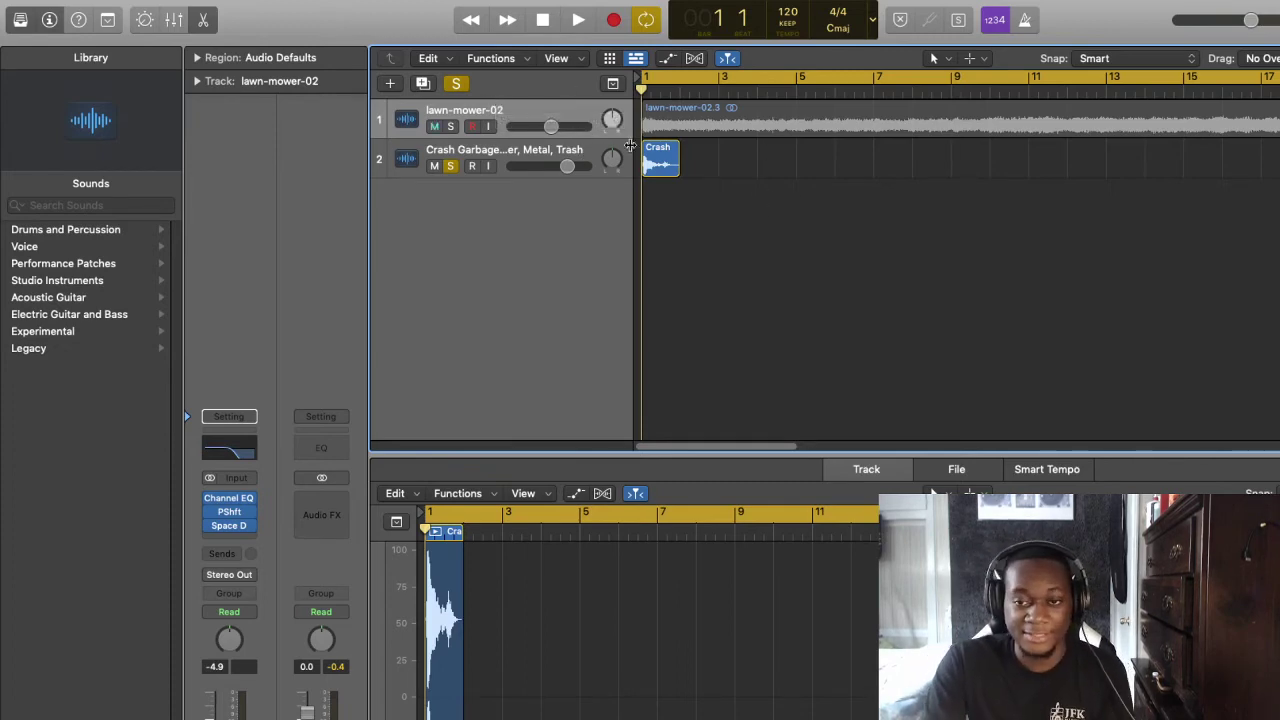
pyautogui.press('space')
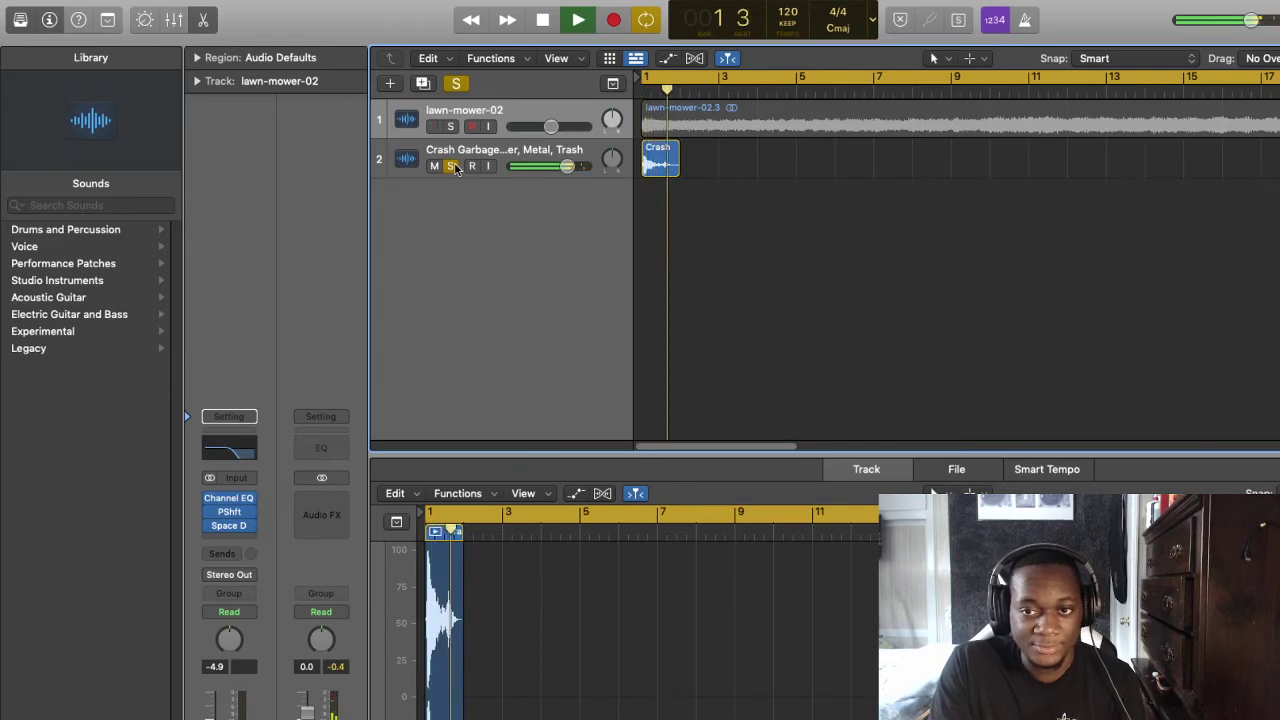
pyautogui.press('space')
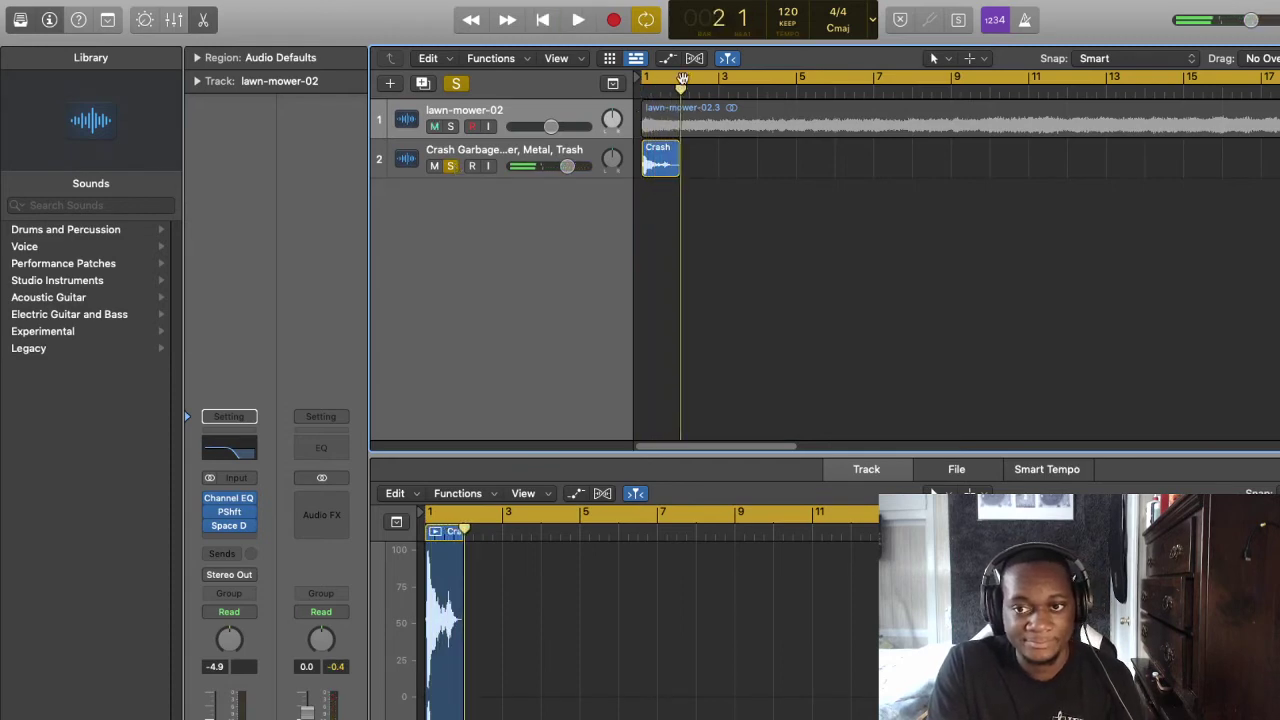
# Turn off cycling and place the playhead just after beat 3 of bar 1 in the crash region, using its waveform
pyautogui.click(683, 81)
pyautogui.moveTo(684, 92); pyautogui.dragTo(656, 108)
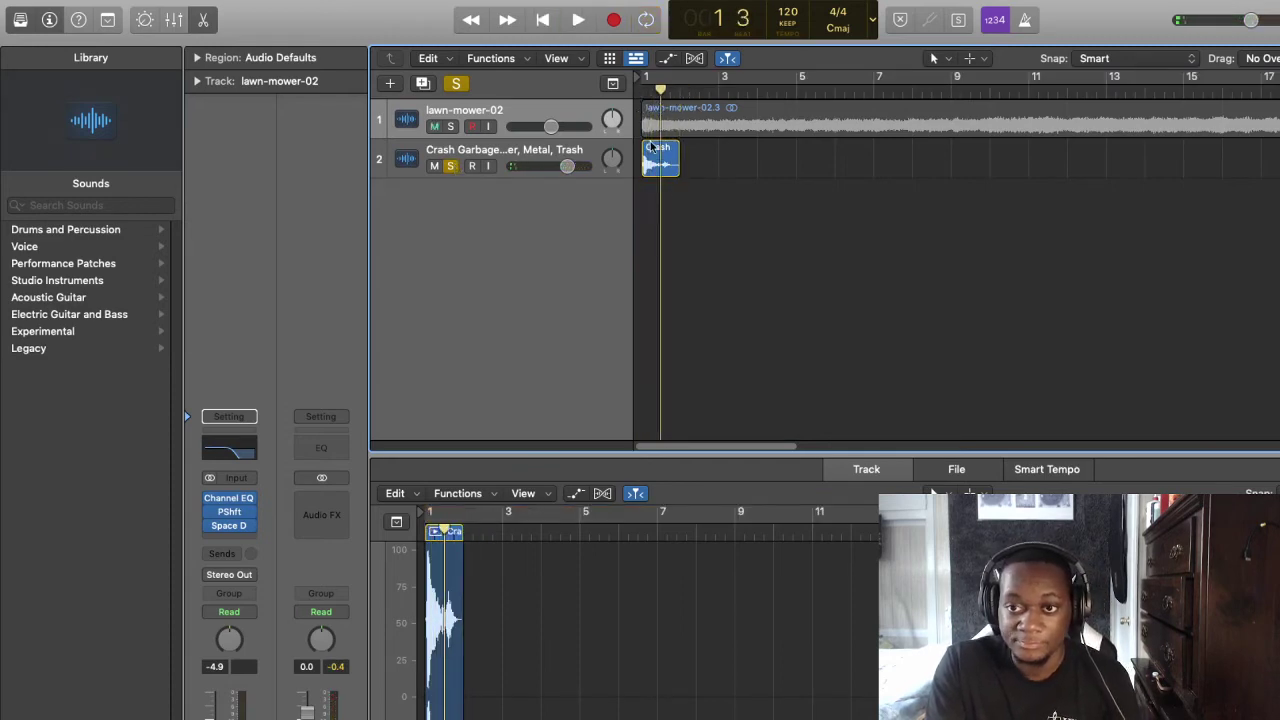
pyautogui.click(652, 147)
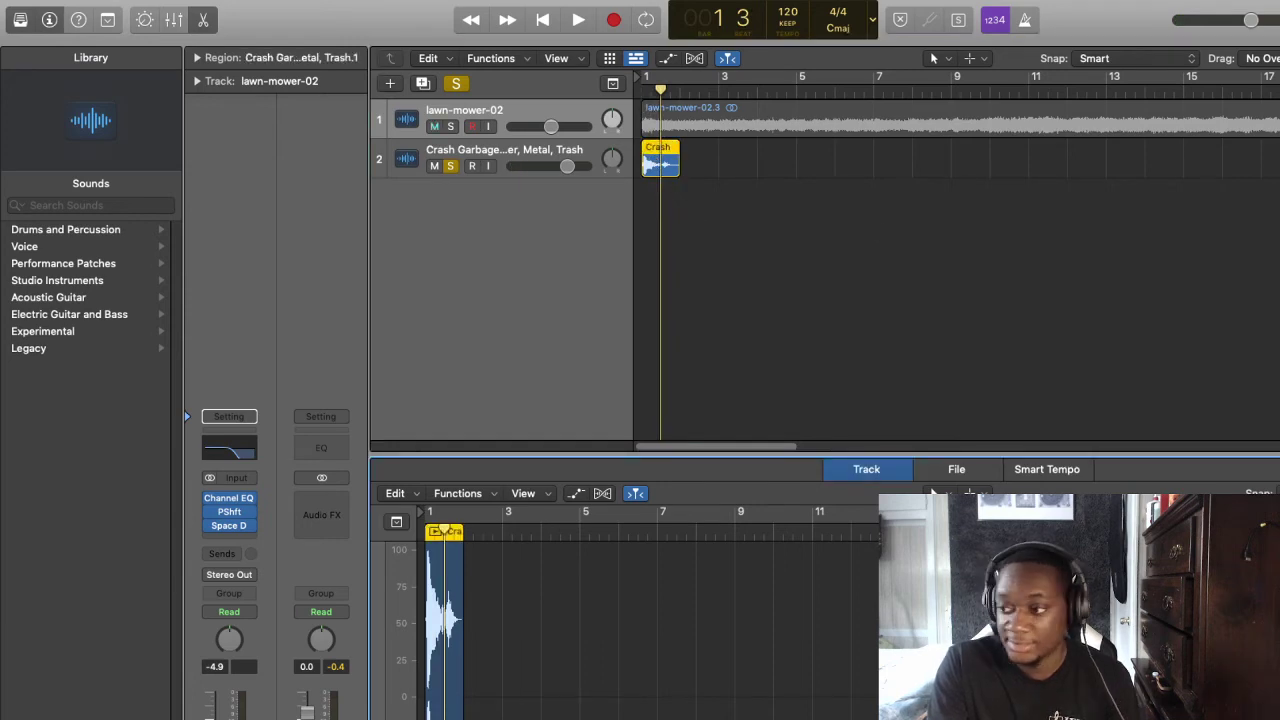
pyautogui.press('super+Right')
pyautogui.press('super+Right')
pyautogui.press('super+Right')
pyautogui.press('super+Right')
pyautogui.press('super+Right')
pyautogui.press('super+Right')
pyautogui.press('super+Right')
pyautogui.press('super+Right')
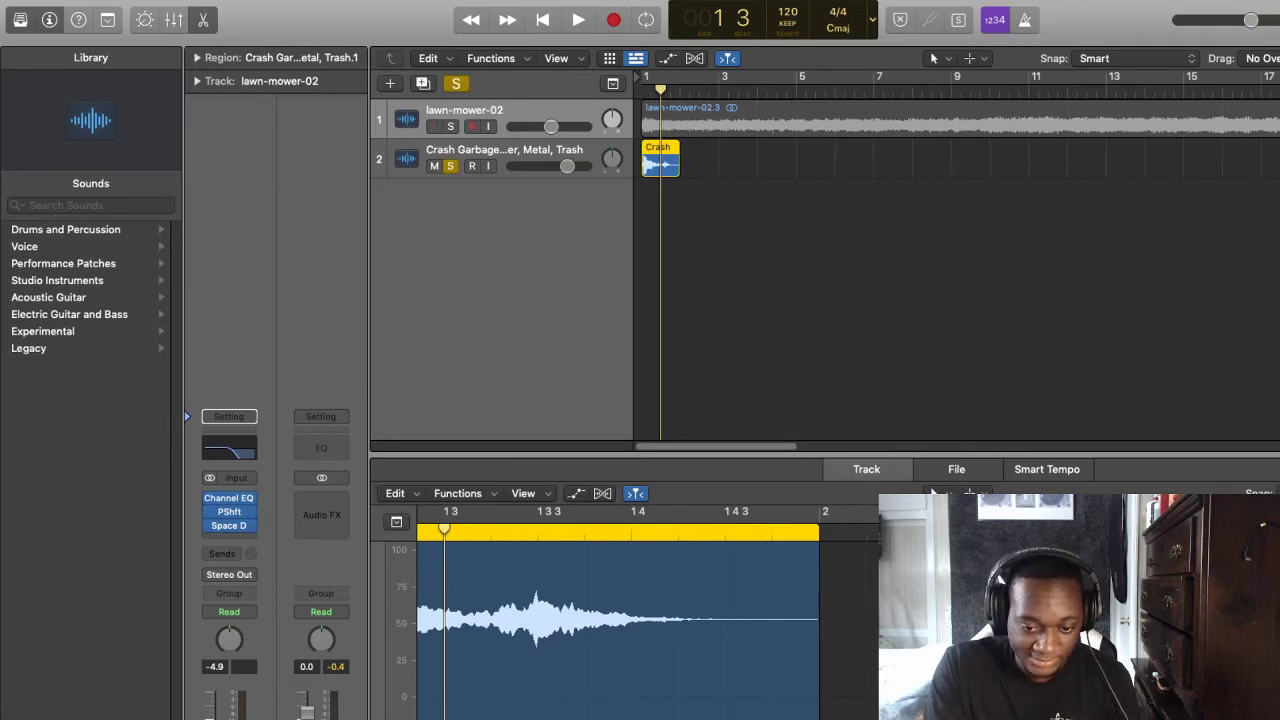
pyautogui.hscroll(-8, 648, 620)
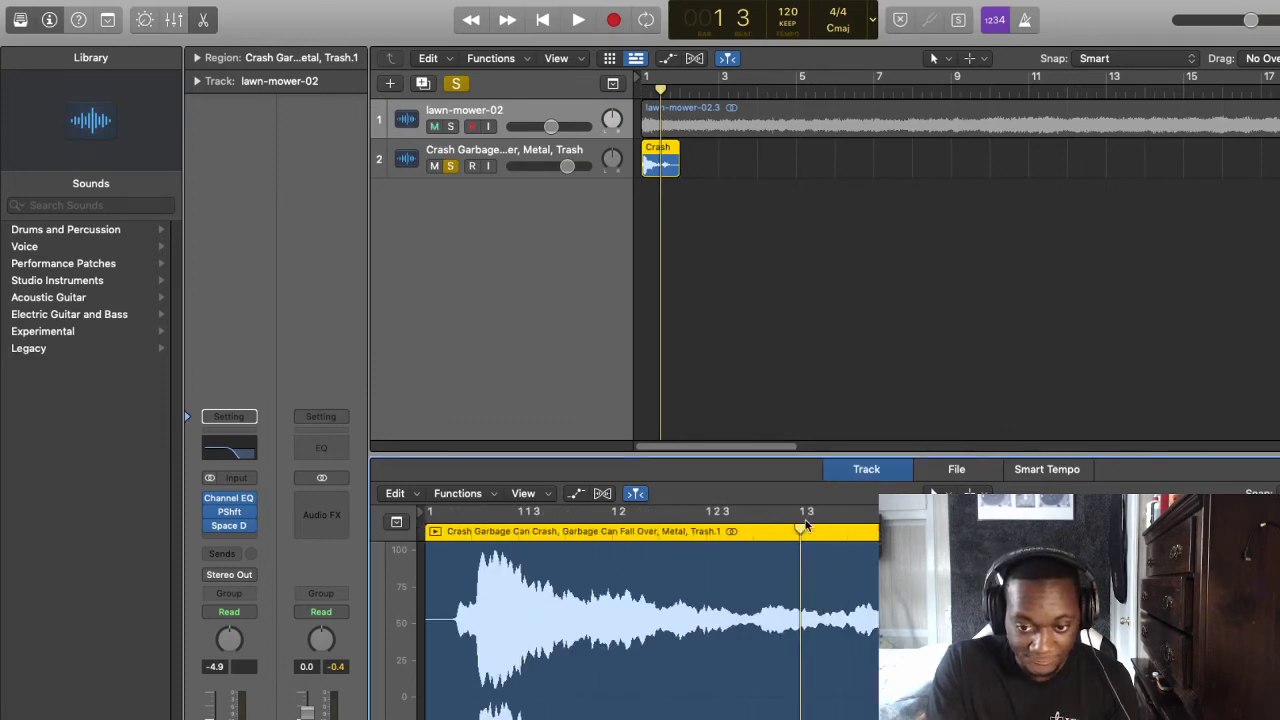
pyautogui.moveTo(806, 525); pyautogui.dragTo(874, 556)
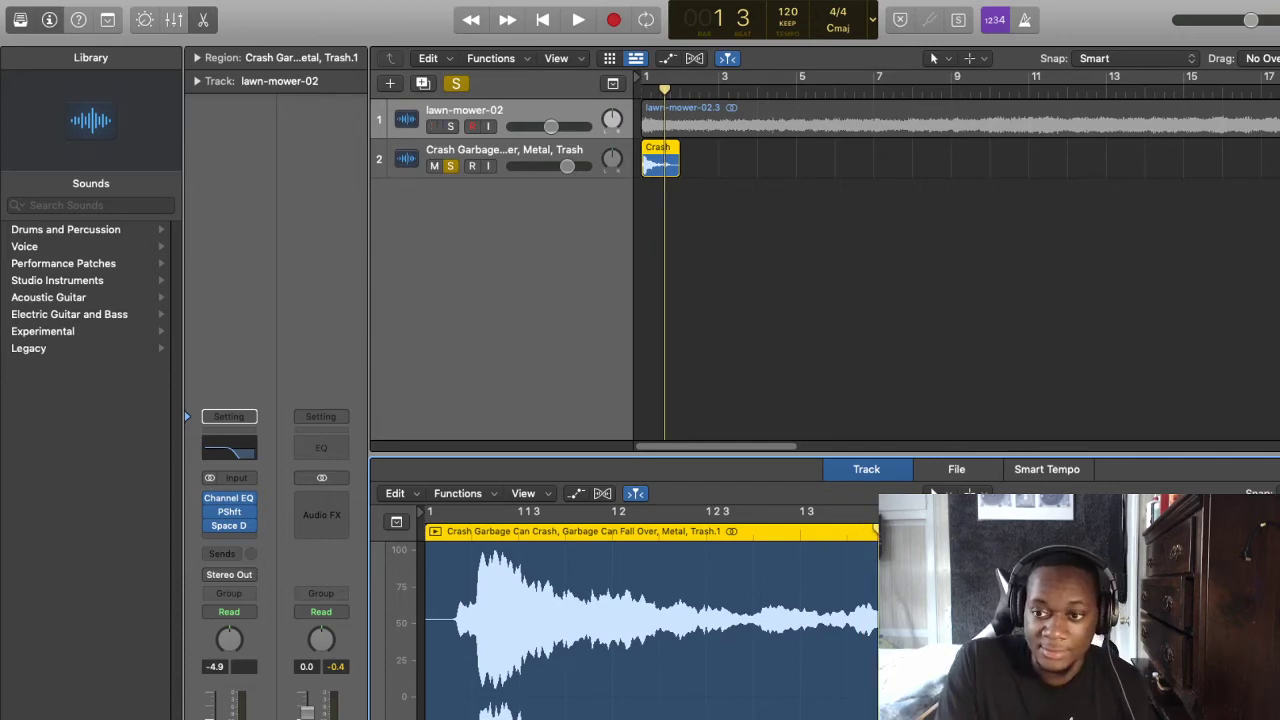
# Turn on cycling over the tail of the crash region and audition that section
pyautogui.press('c')
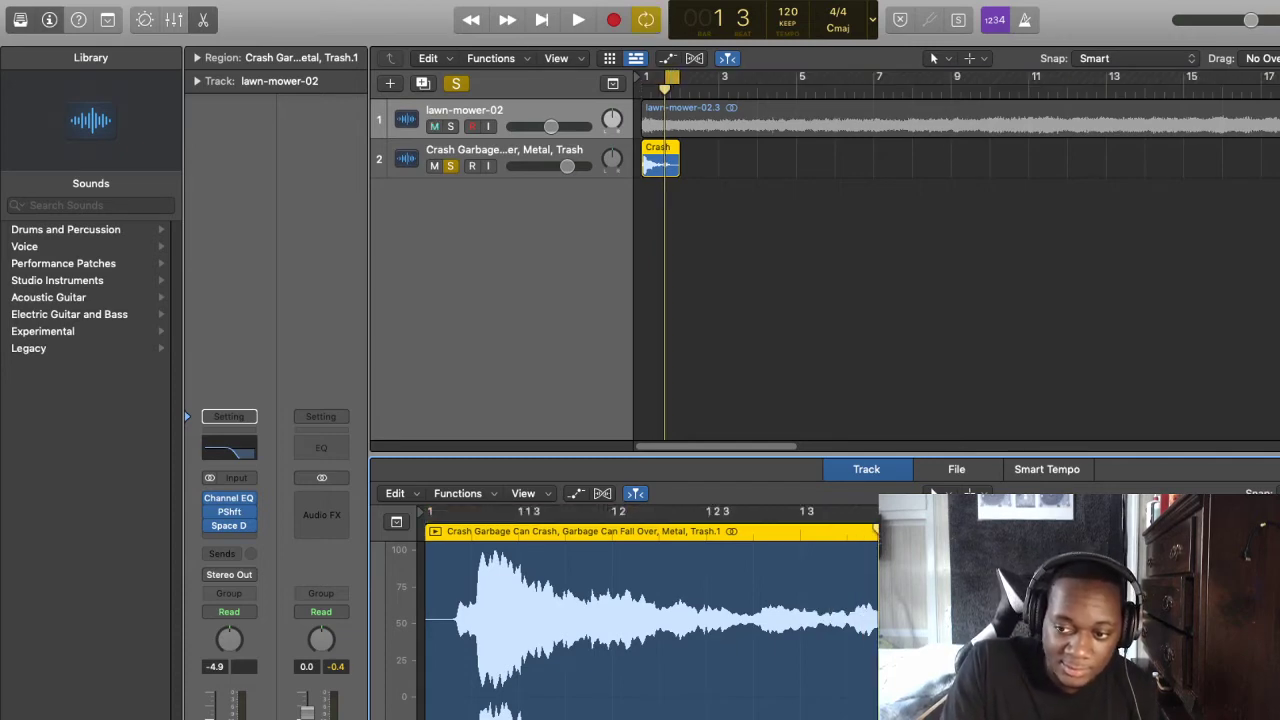
pyautogui.press('space')
pyautogui.press('space')
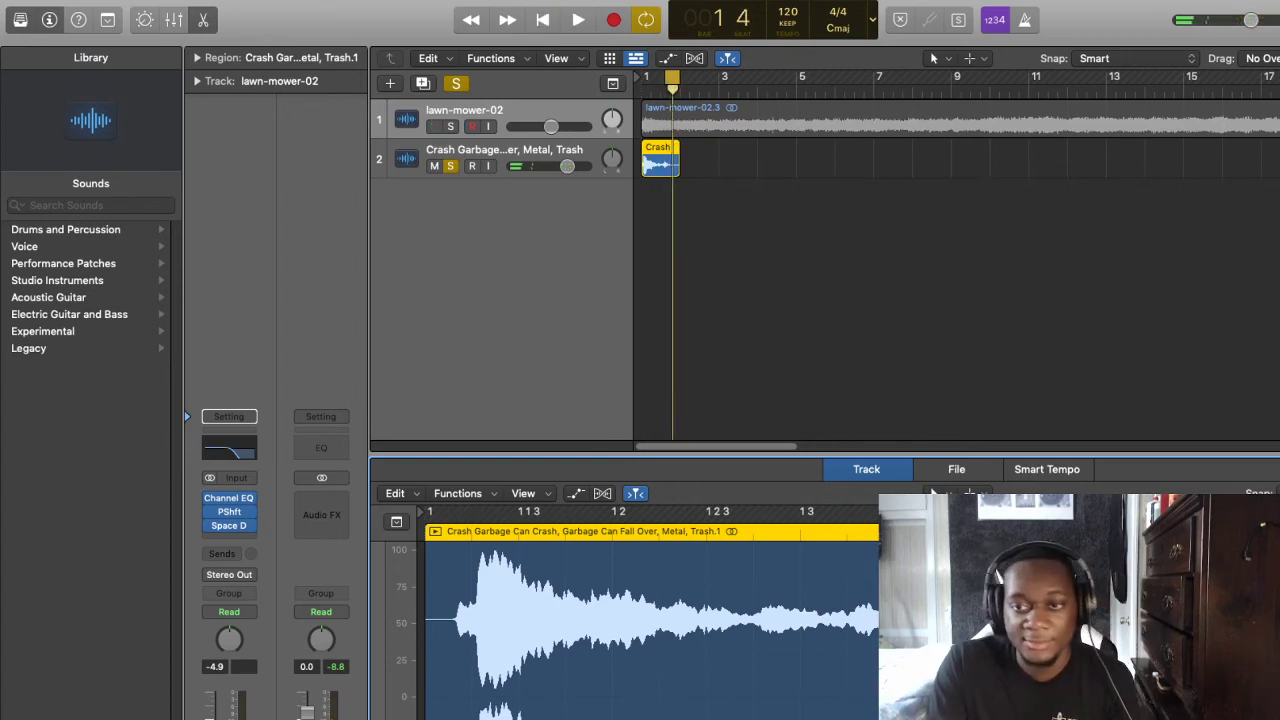
# Split the crash region just after beat 3 of bar 1 and move its tail onto a new track beneath the first part
pyautogui.press('Return')
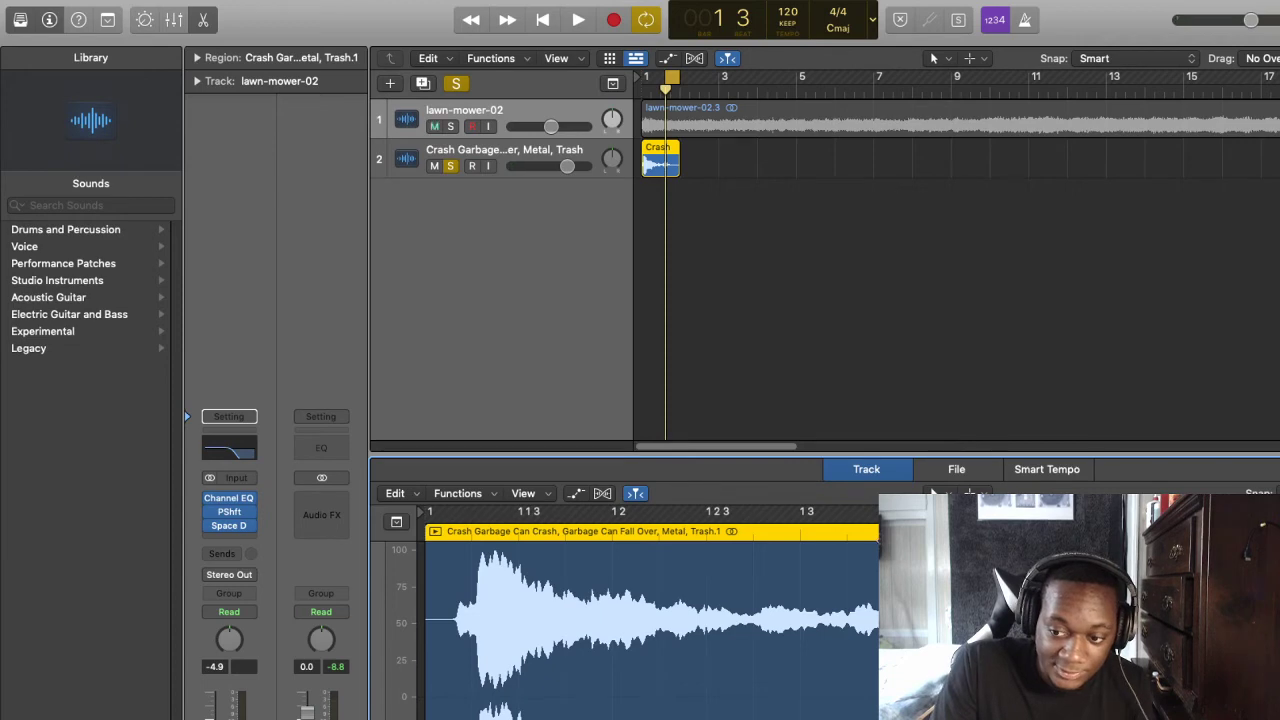
pyautogui.press('space')
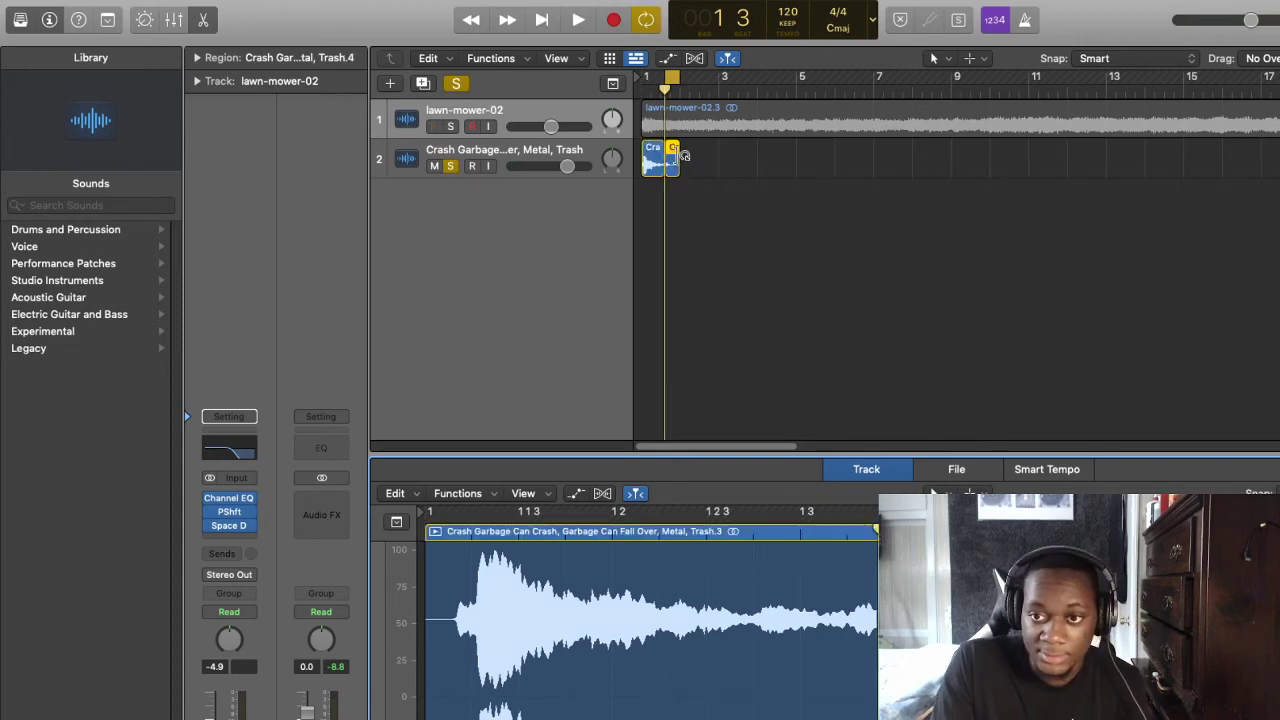
pyautogui.moveTo(677, 168); pyautogui.dragTo(652, 188)
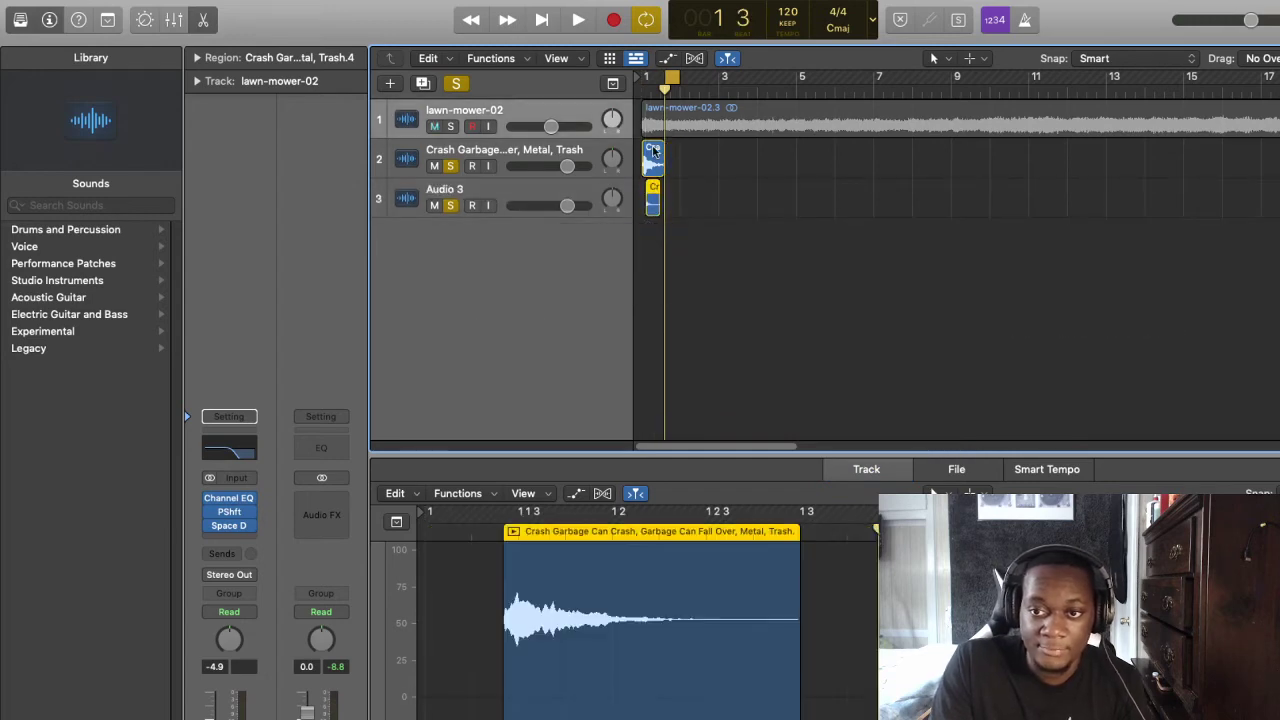
# Select the first part of the crash region, unsolo the Audio 3 track and turn off cycling
pyautogui.click(653, 150)
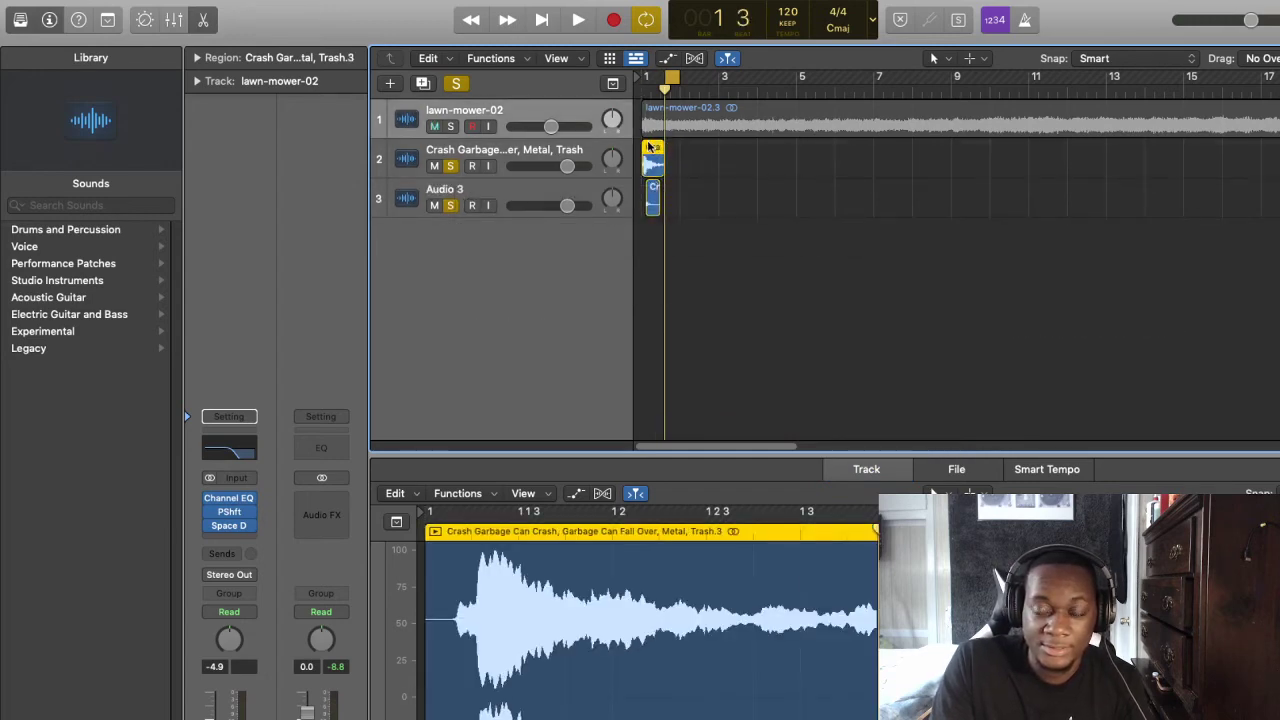
pyautogui.click(451, 205)
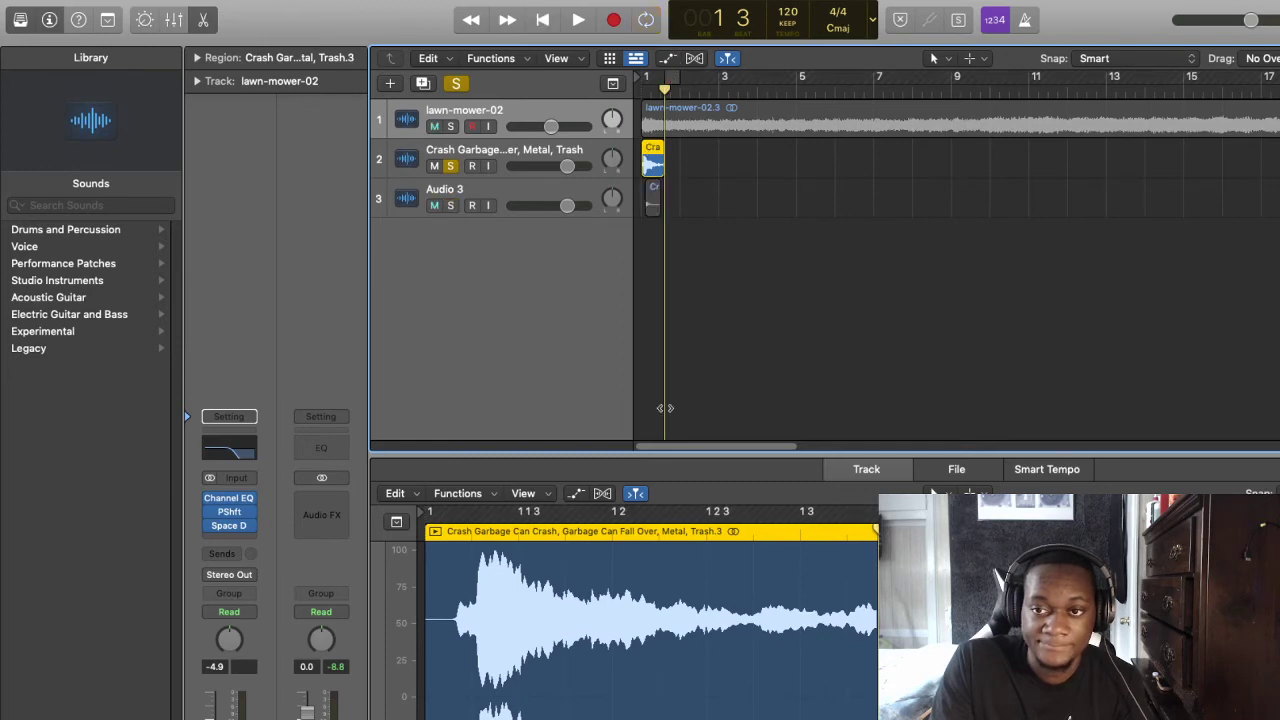
# Audition the end of the crash region's first part from several points around beat 3 of bar 1
pyautogui.moveTo(877, 532); pyautogui.dragTo(846, 533)
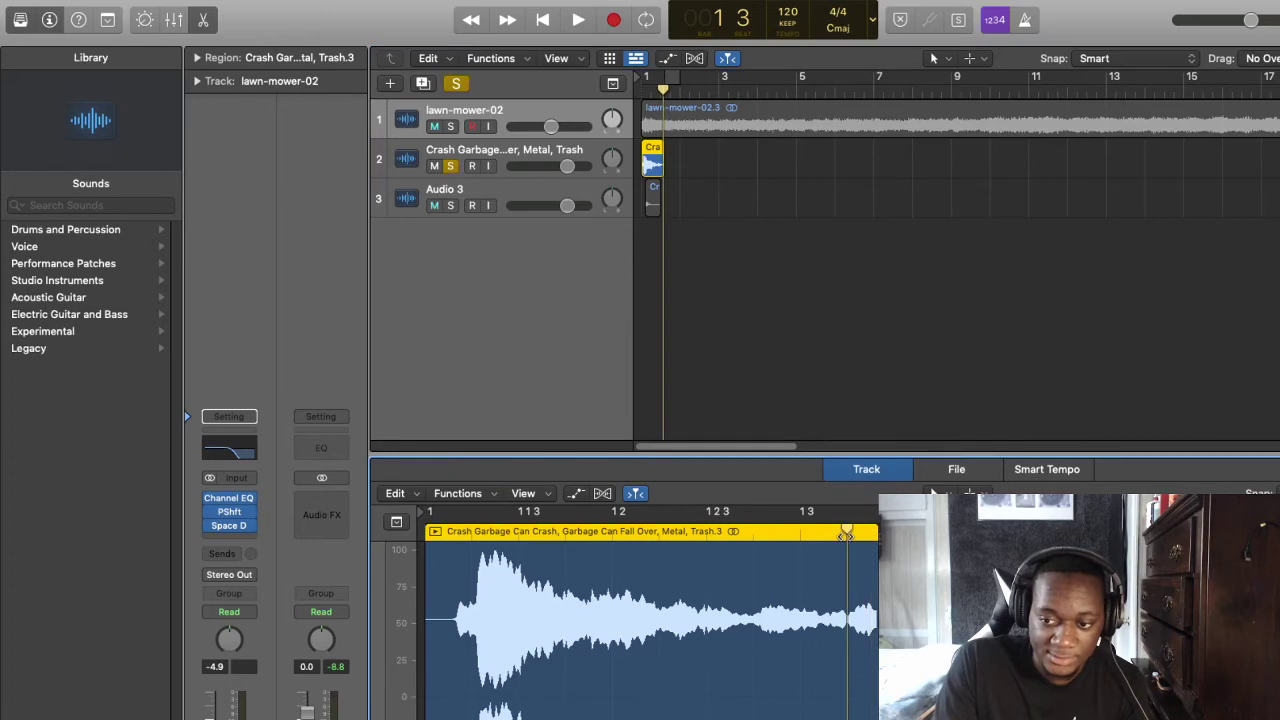
pyautogui.press('space')
pyautogui.press('space')
pyautogui.click(802, 534)
pyautogui.press('space')
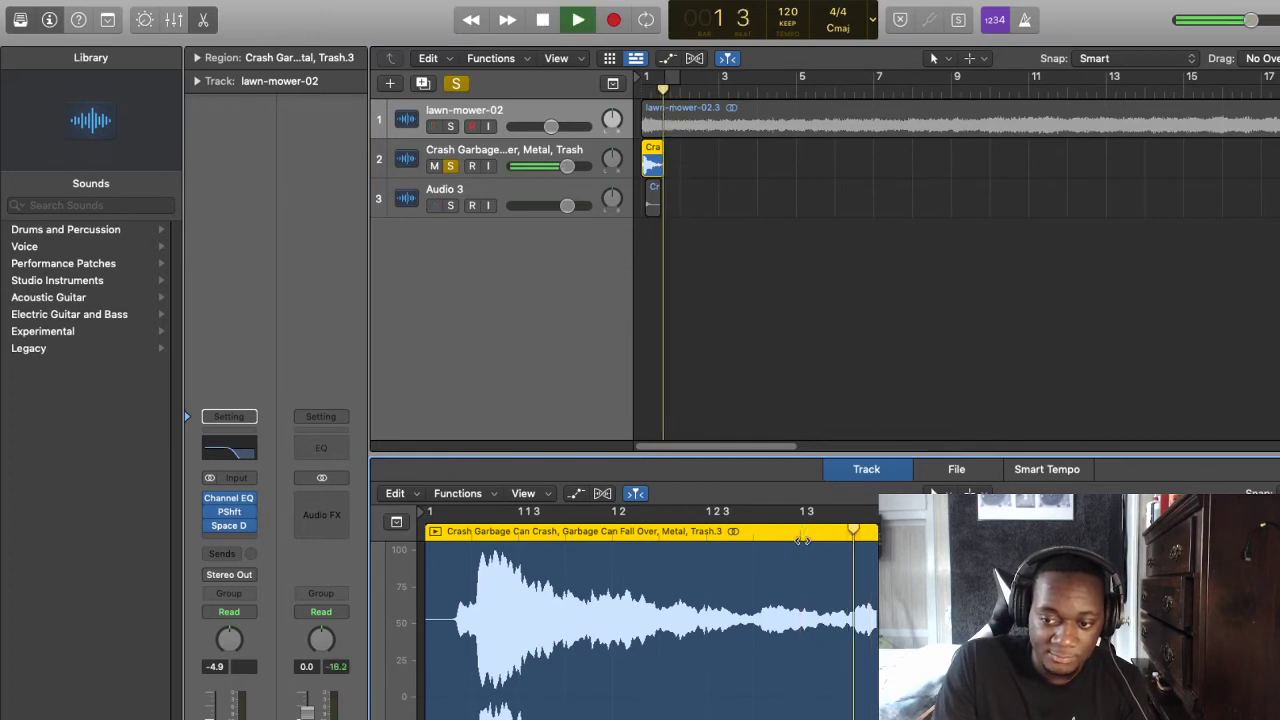
pyautogui.press('space')
pyautogui.press('space')
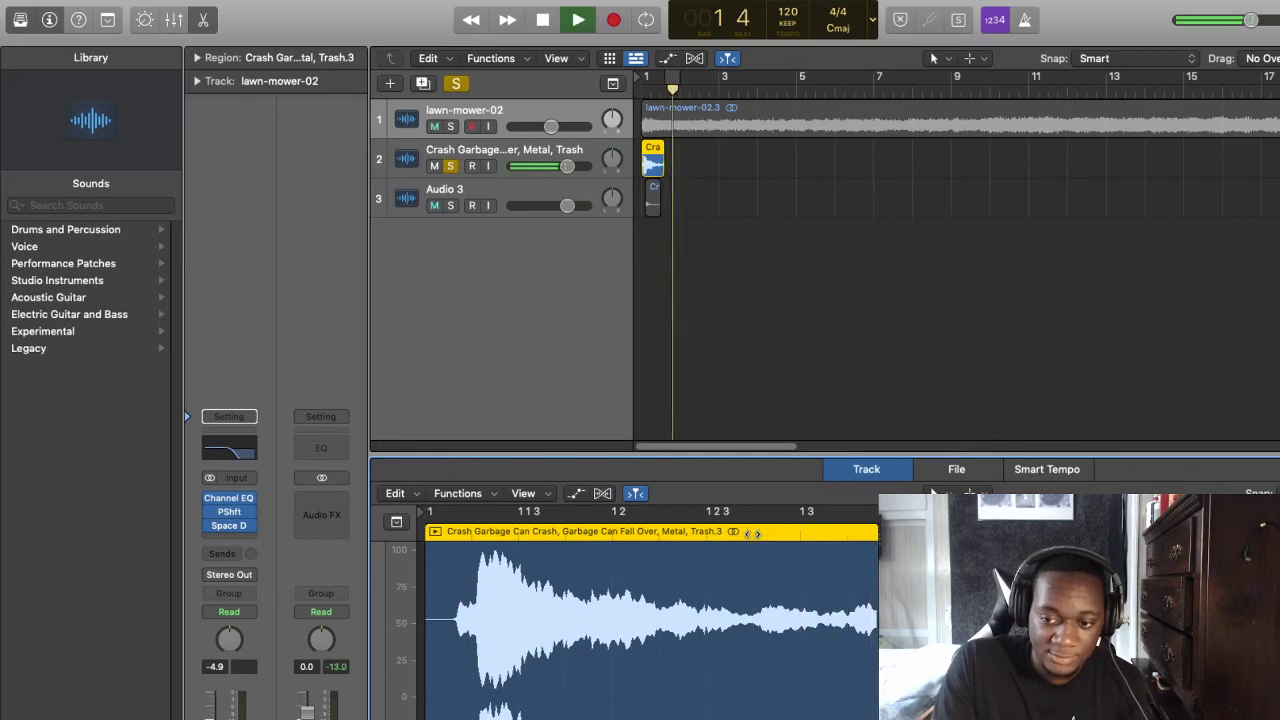
pyautogui.press('space')
# Audition the crash region from the onset of its loudest peak at the start of bar 1
pyautogui.click(473, 534)
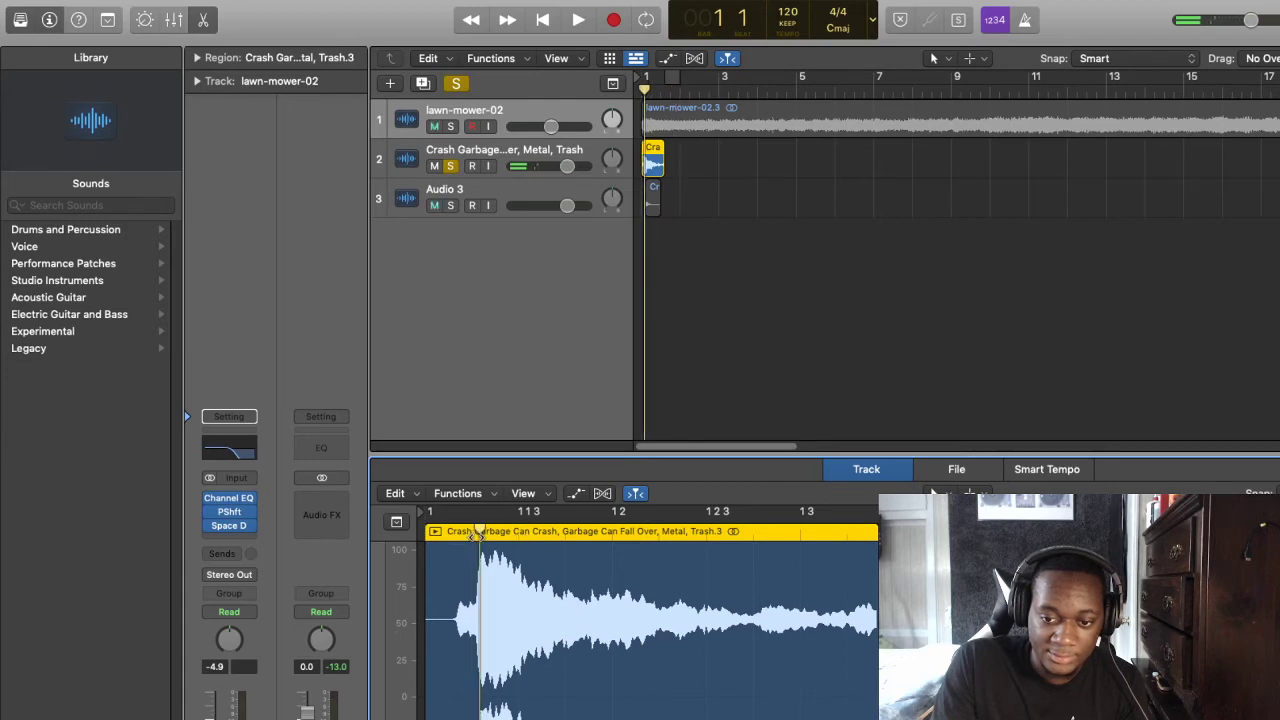
pyautogui.press('space')
pyautogui.press('space')
pyautogui.press('space')
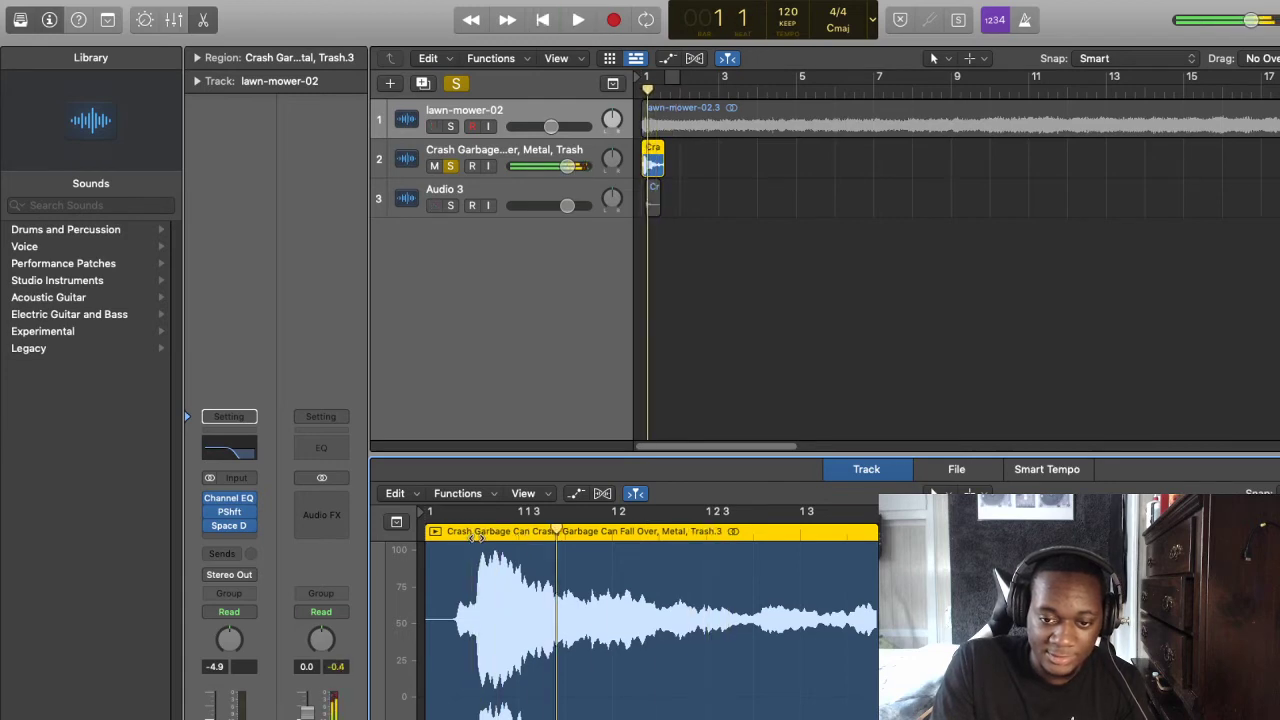
pyautogui.press('space')
pyautogui.press('space')
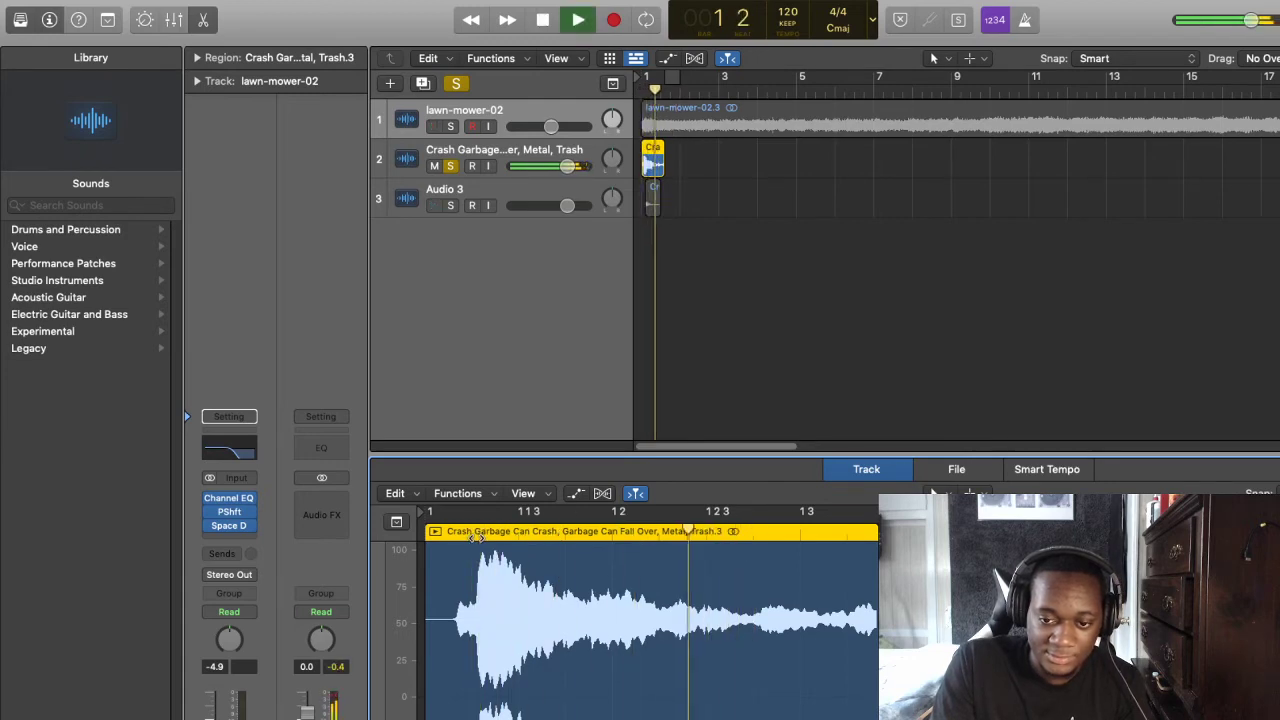
pyautogui.press('space')
# Audition the crash region from just after its loudest peak and split it there, between 1 1 3 and beat 2
pyautogui.click(549, 534)
pyautogui.press('space')
pyautogui.press('space')
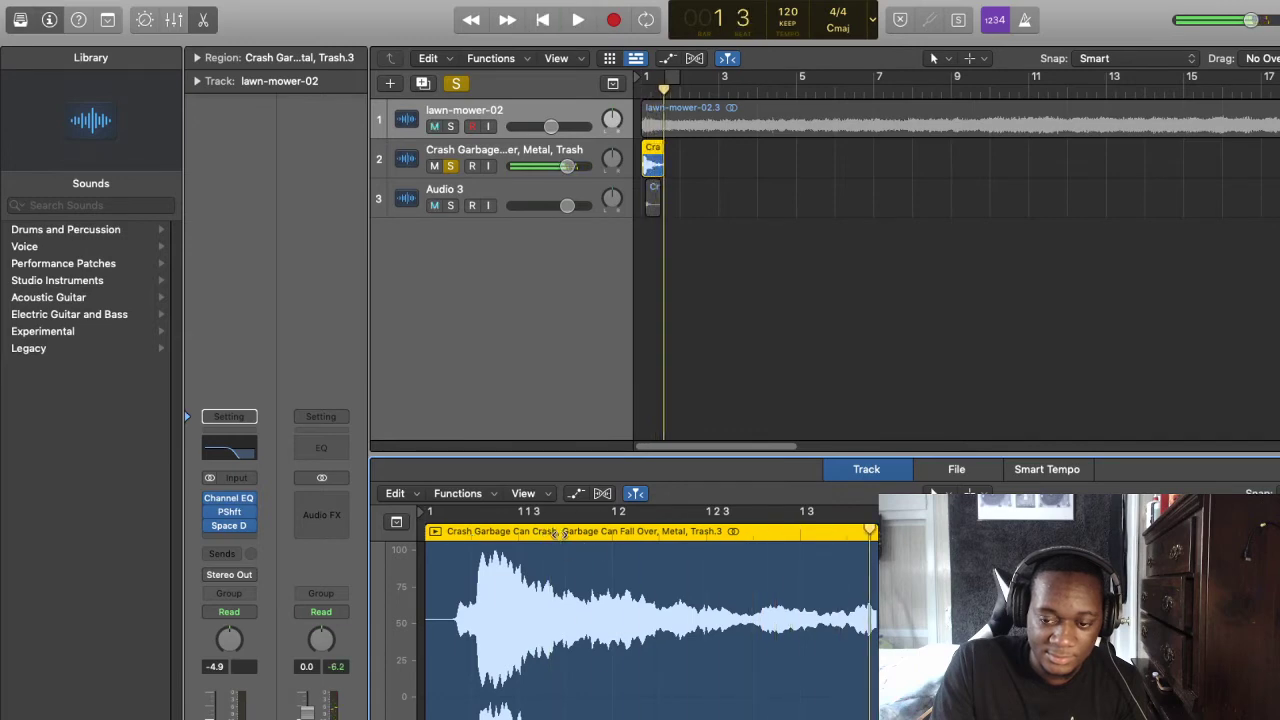
pyautogui.press('space')
pyautogui.press('space')
pyautogui.press('space')
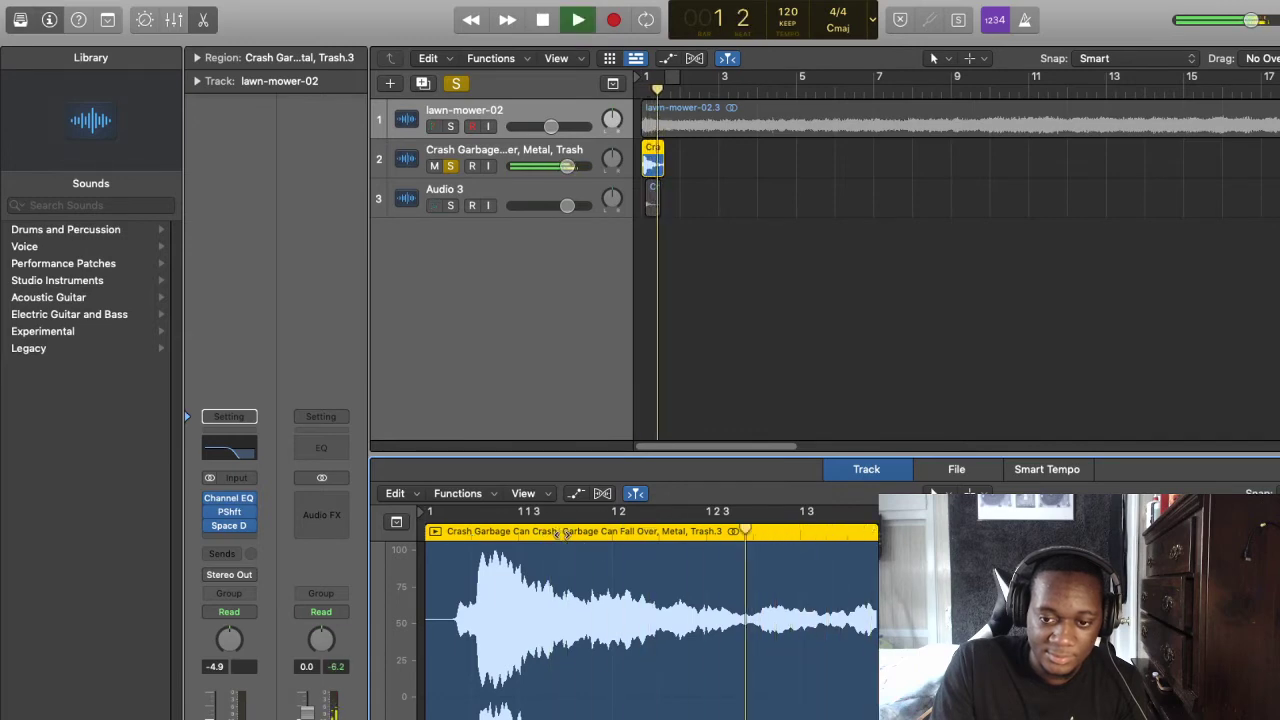
pyautogui.press('space')
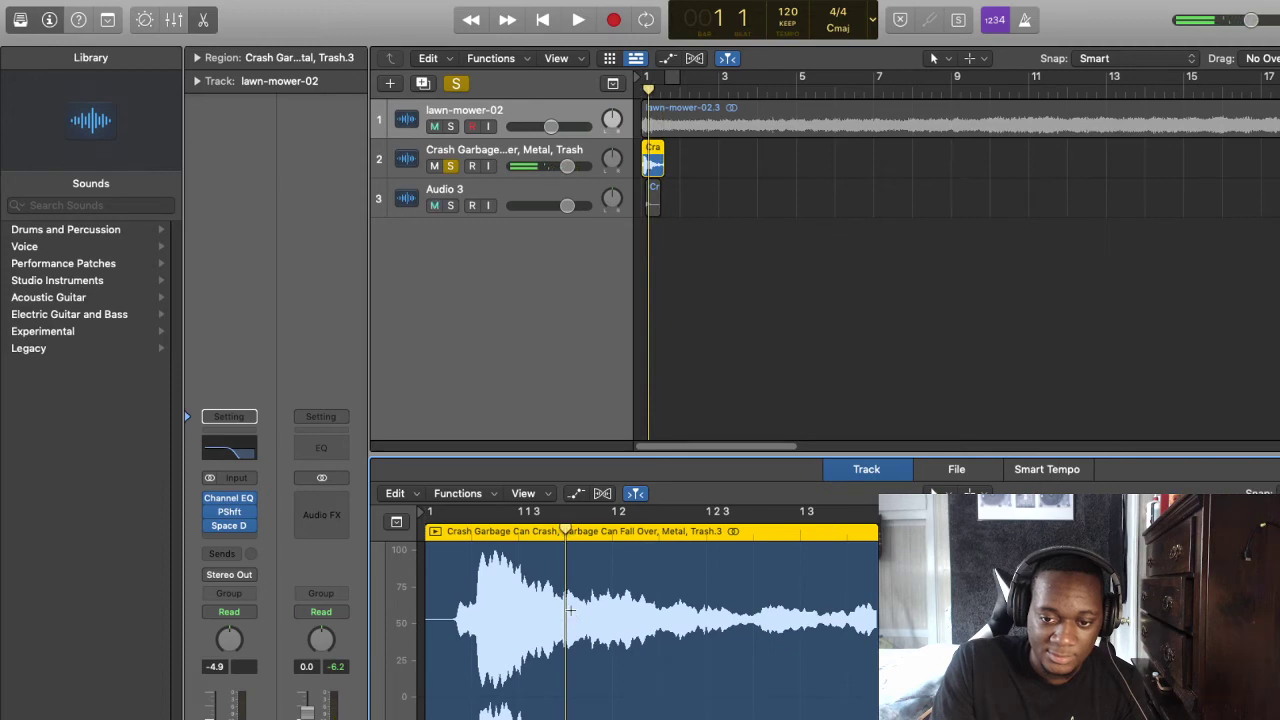
pyautogui.press('super+t')
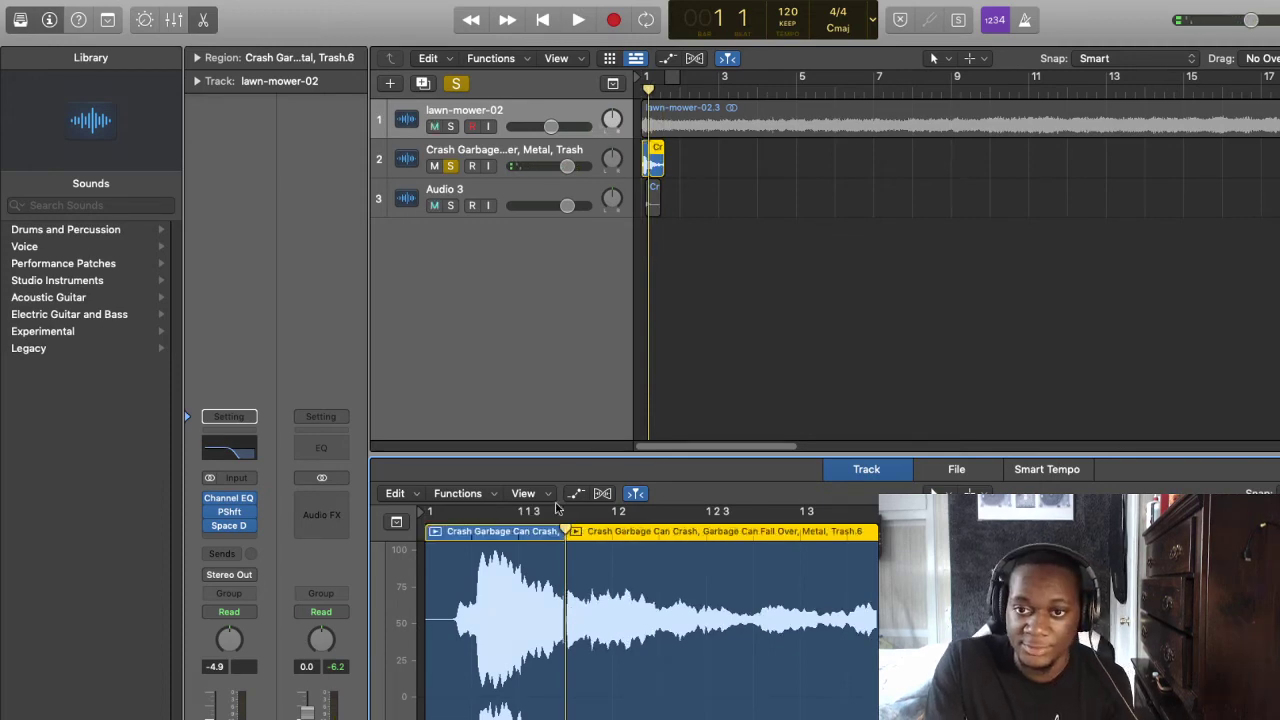
# Split the rest of the crash region just after 1 2 3 and move the middle piece onto a new track below Audio 3
pyautogui.press('space')
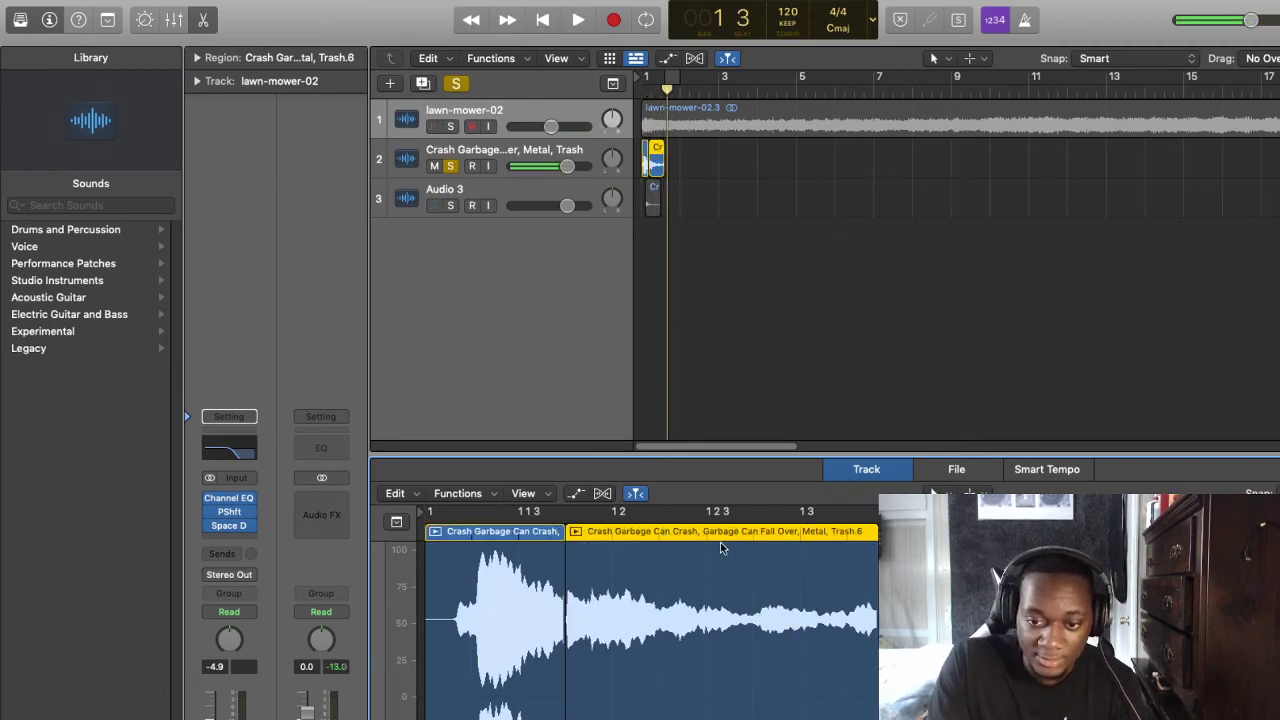
pyautogui.click(752, 530)
pyautogui.press('super+t')
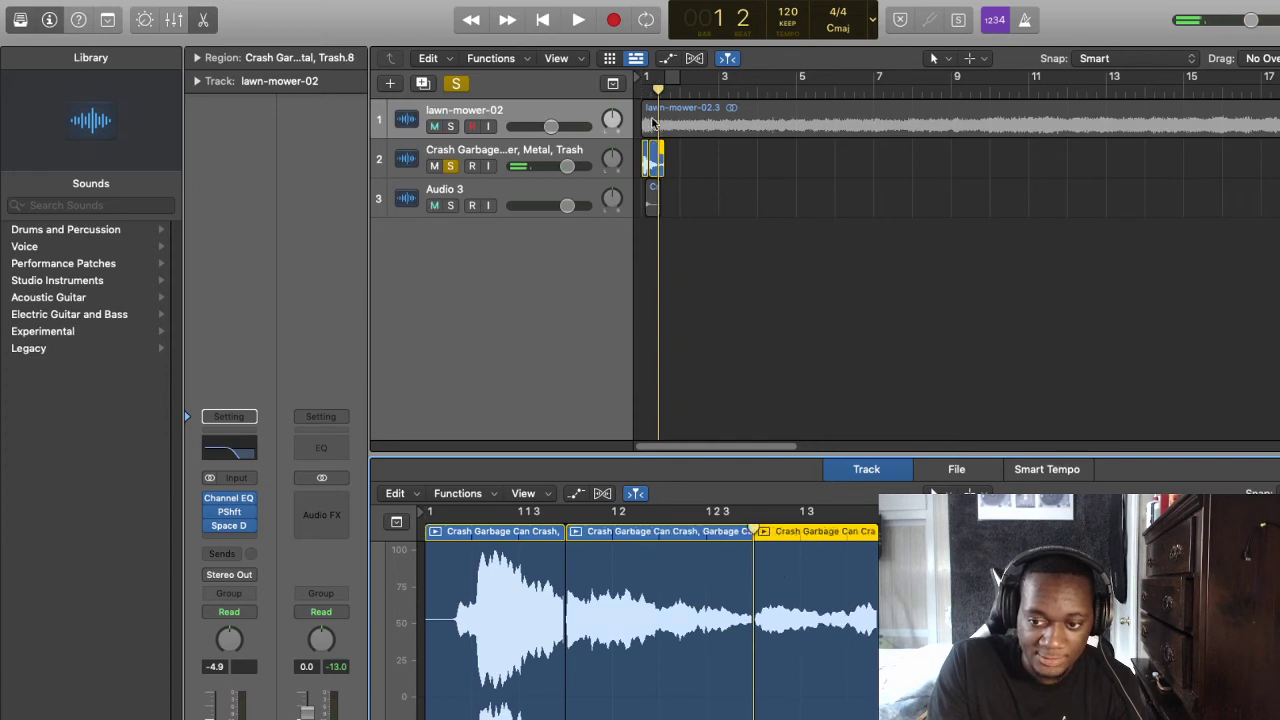
pyautogui.moveTo(652, 155); pyautogui.dragTo(655, 270)
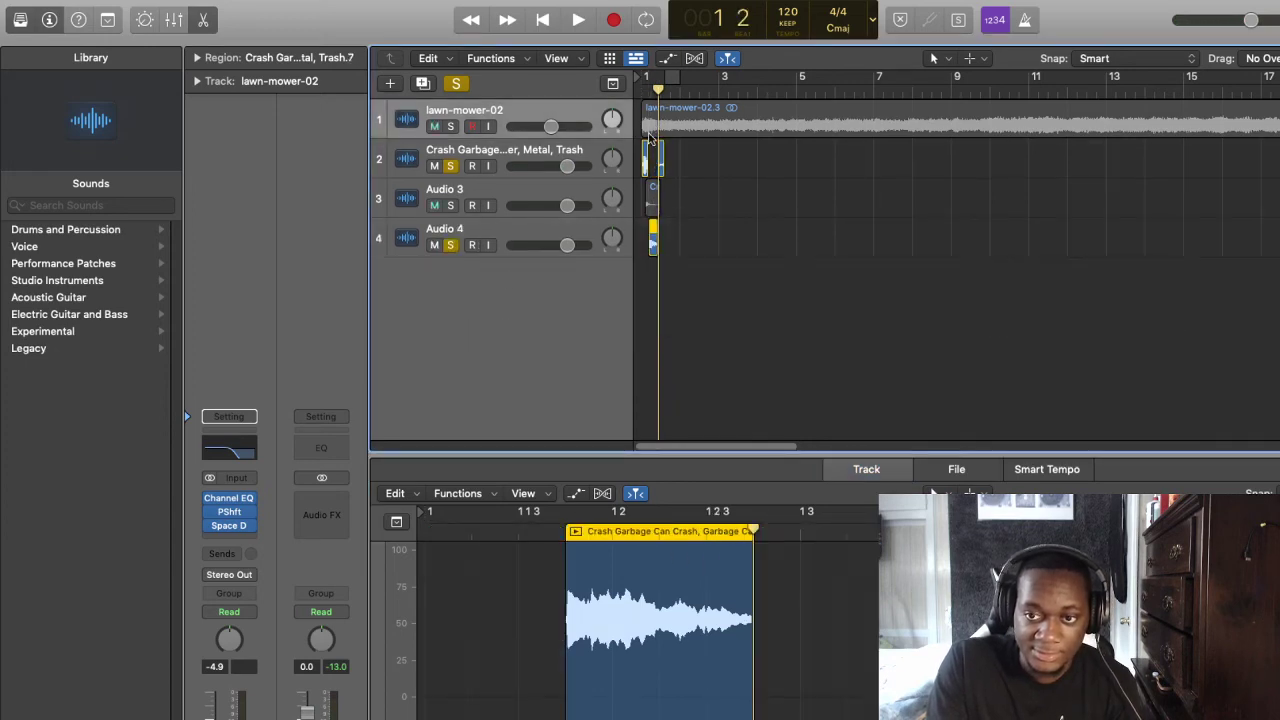
# Unsolo the crash track, audition the middle piece alone on Audio 4, and unsolo Audio 4
pyautogui.click(450, 166)
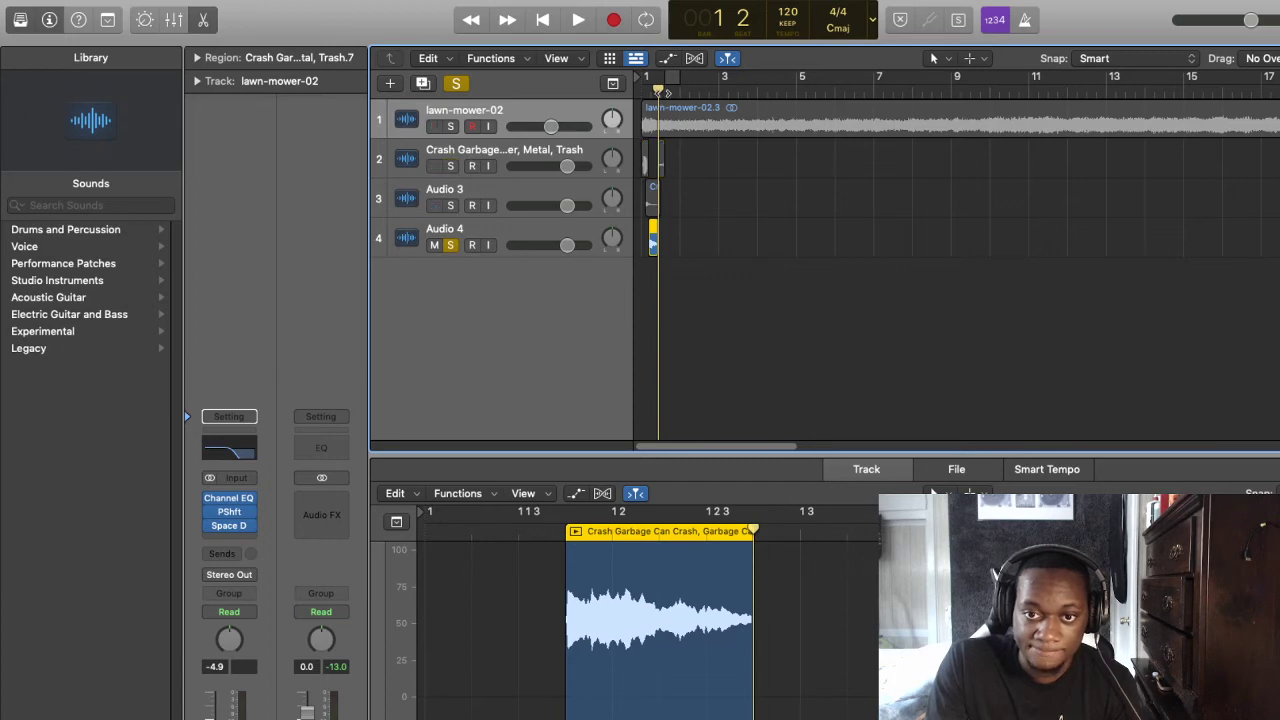
pyautogui.moveTo(666, 93); pyautogui.dragTo(658, 93)
pyautogui.press('space')
pyautogui.press('space')
pyautogui.click(649, 93)
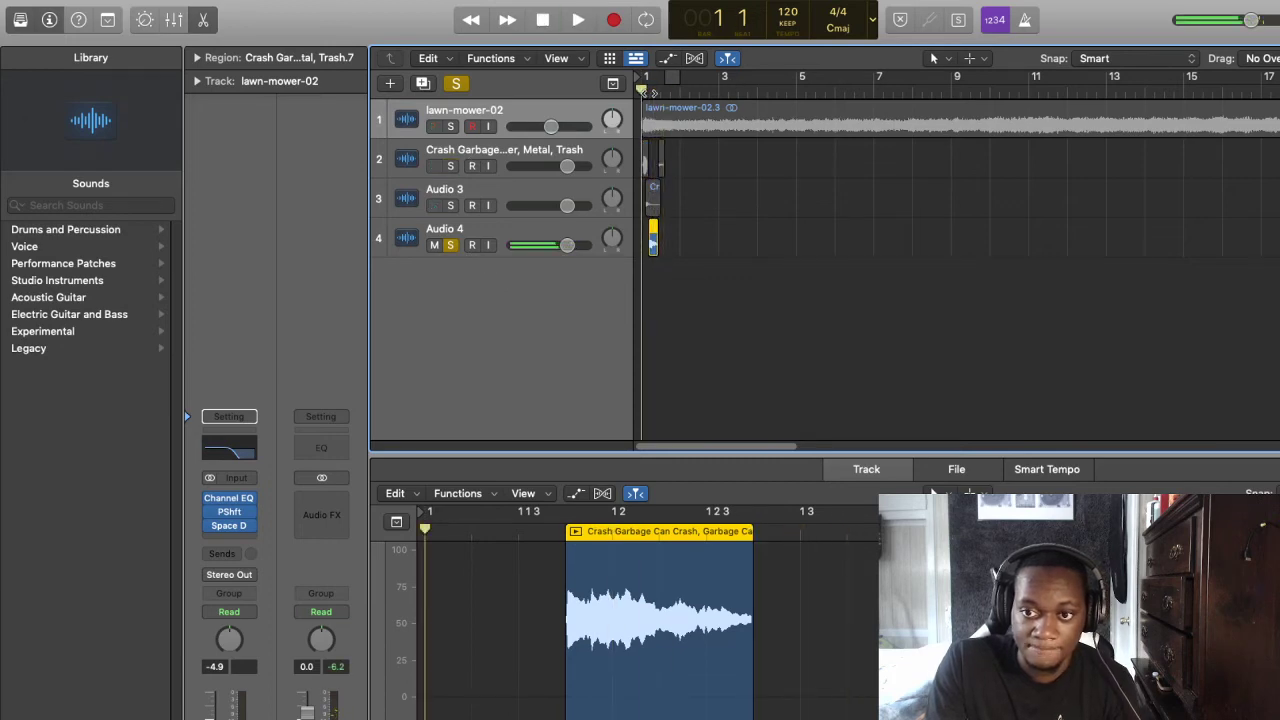
pyautogui.press('space')
pyautogui.press('space')
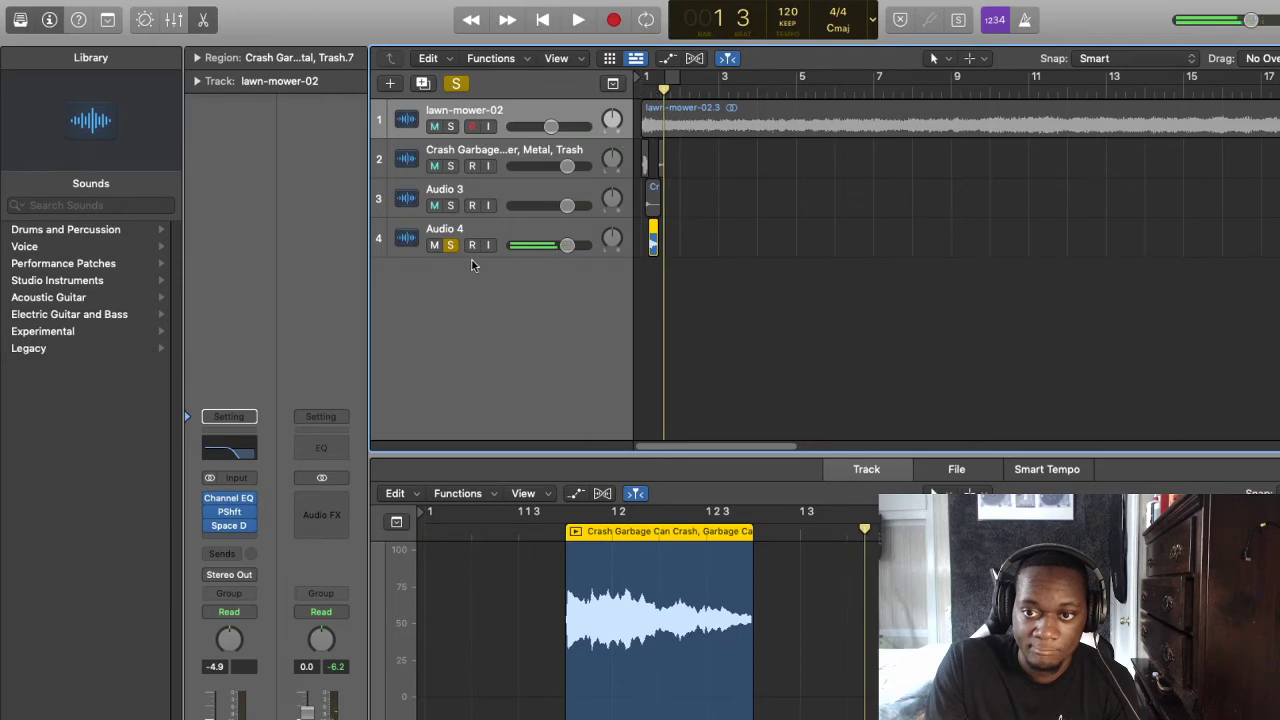
pyautogui.click(450, 246)
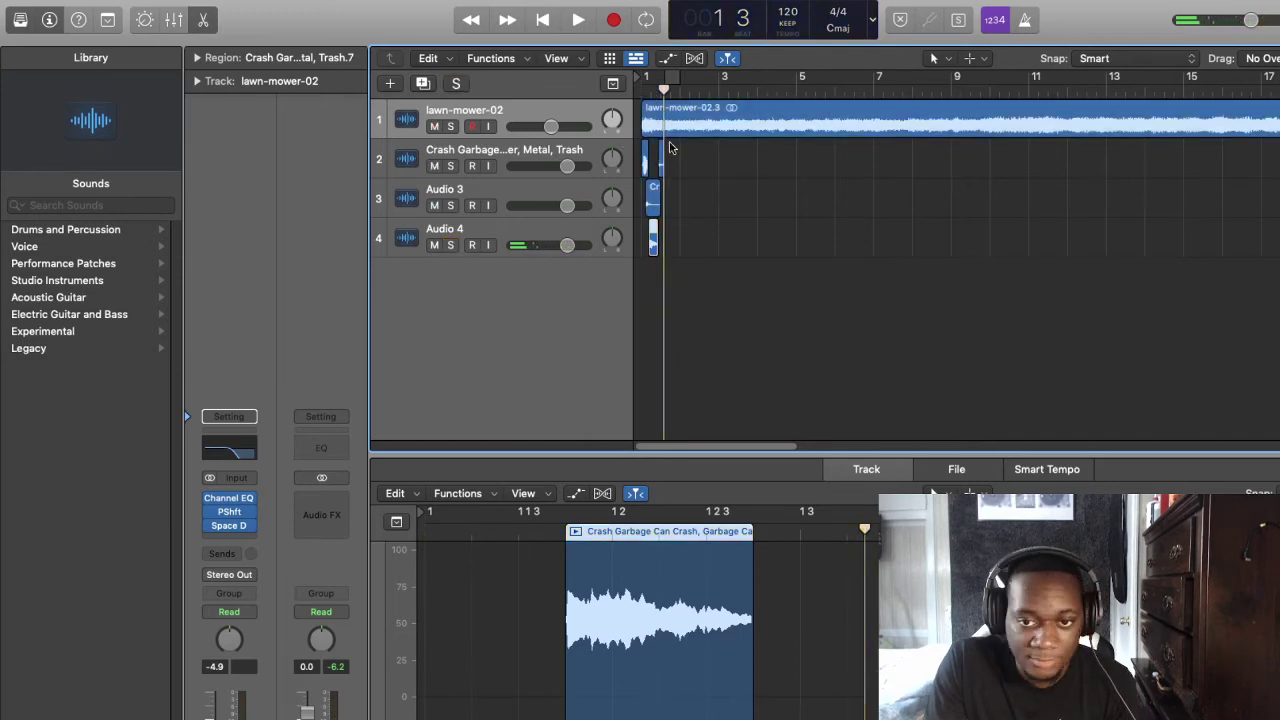
# Move the last crash piece onto a new track below Audio 4 and align it and the Audio 4 piece to the start of bar 1
pyautogui.moveTo(660, 157); pyautogui.dragTo(622, 290)
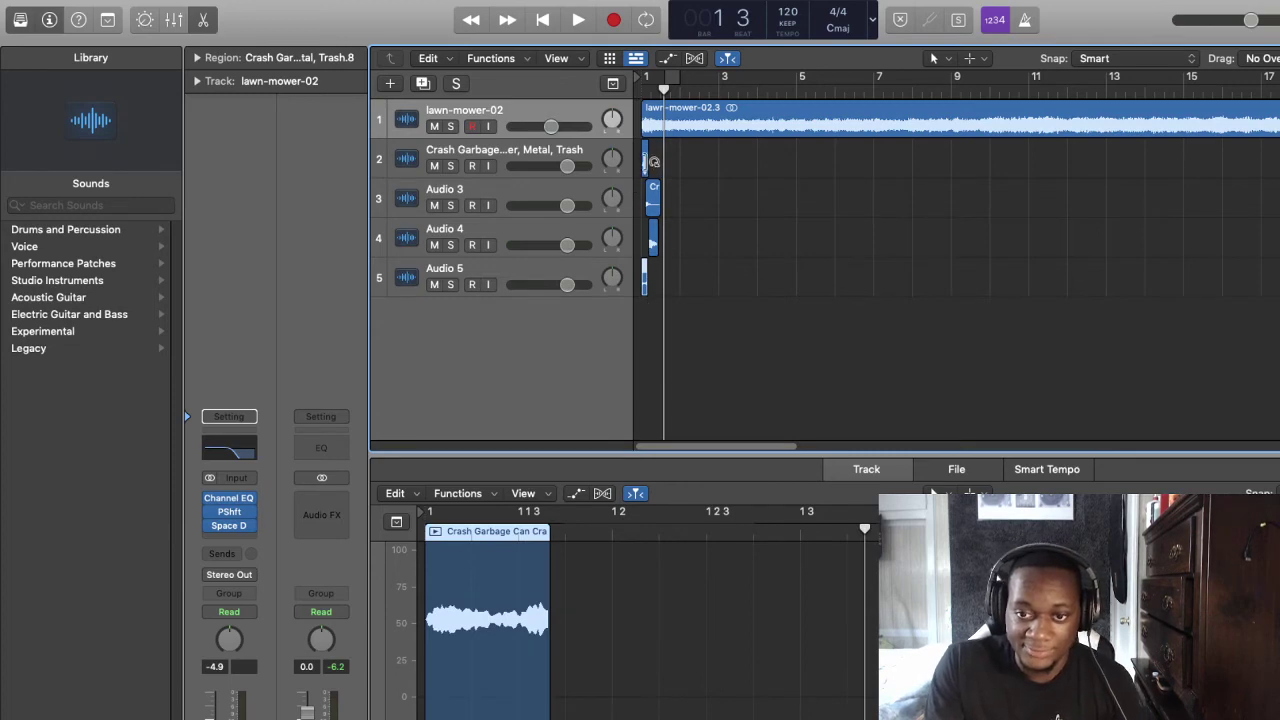
pyautogui.moveTo(650, 196)
pyautogui.mouseDown()
pyautogui.moveTo(672, 194)
pyautogui.moveTo(648, 194)
pyautogui.moveTo(645, 153)
pyautogui.moveTo(653, 190)
pyautogui.moveTo(630, 190)
pyautogui.mouseUp()
pyautogui.click(730, 300)
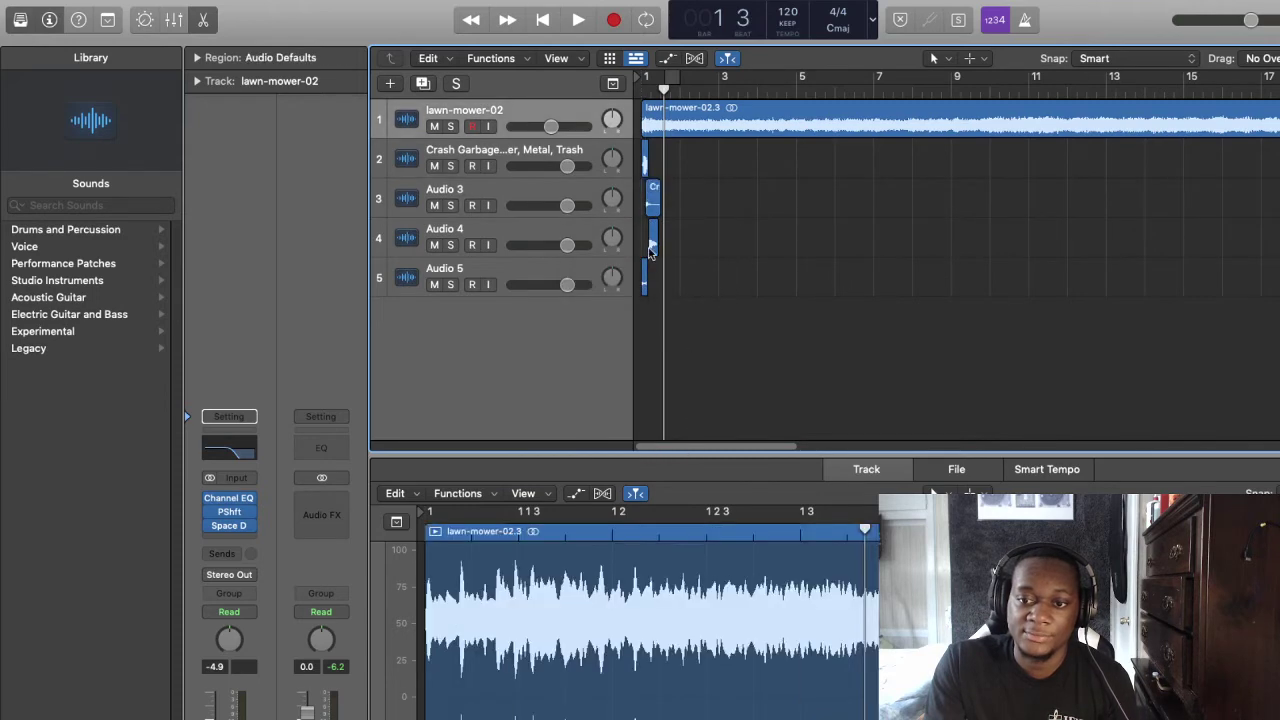
pyautogui.moveTo(652, 245); pyautogui.dragTo(655, 268)
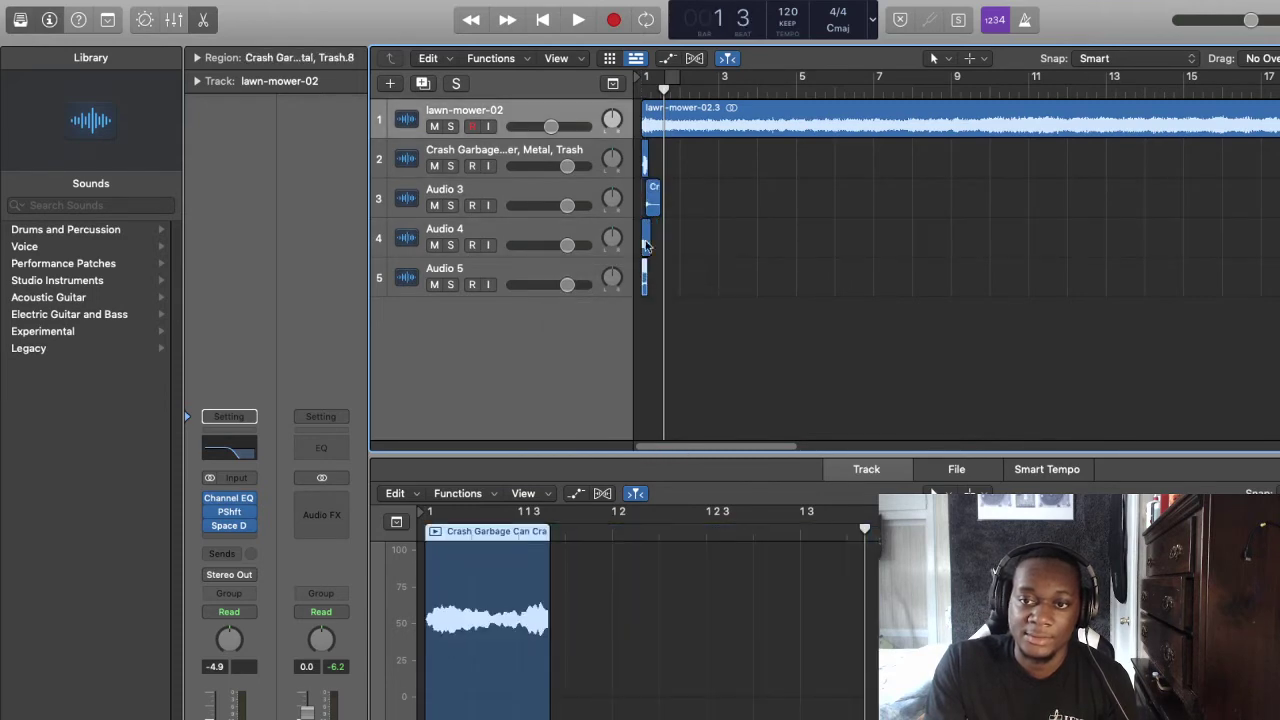
pyautogui.moveTo(651, 196)
pyautogui.mouseDown()
pyautogui.moveTo(617, 195)
pyautogui.moveTo(655, 192)
pyautogui.mouseUp()
pyautogui.click(641, 193)
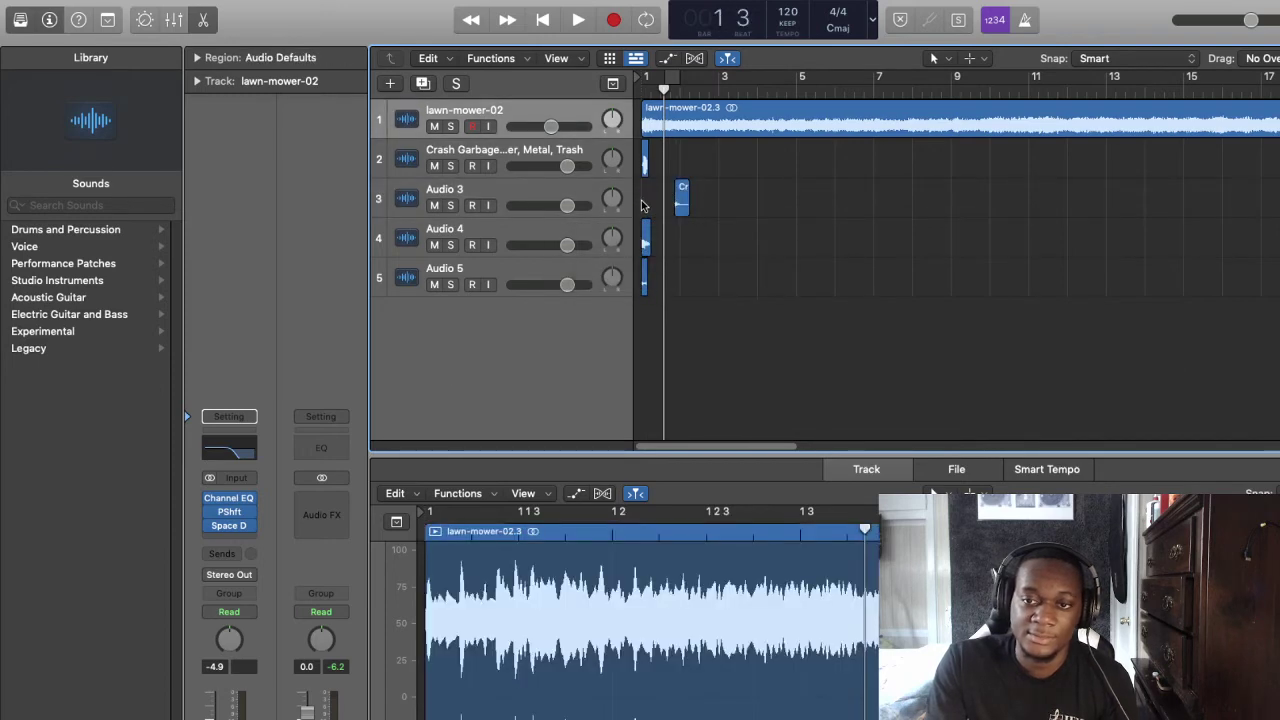
pyautogui.press('Delete')
pyautogui.click(806, 280)
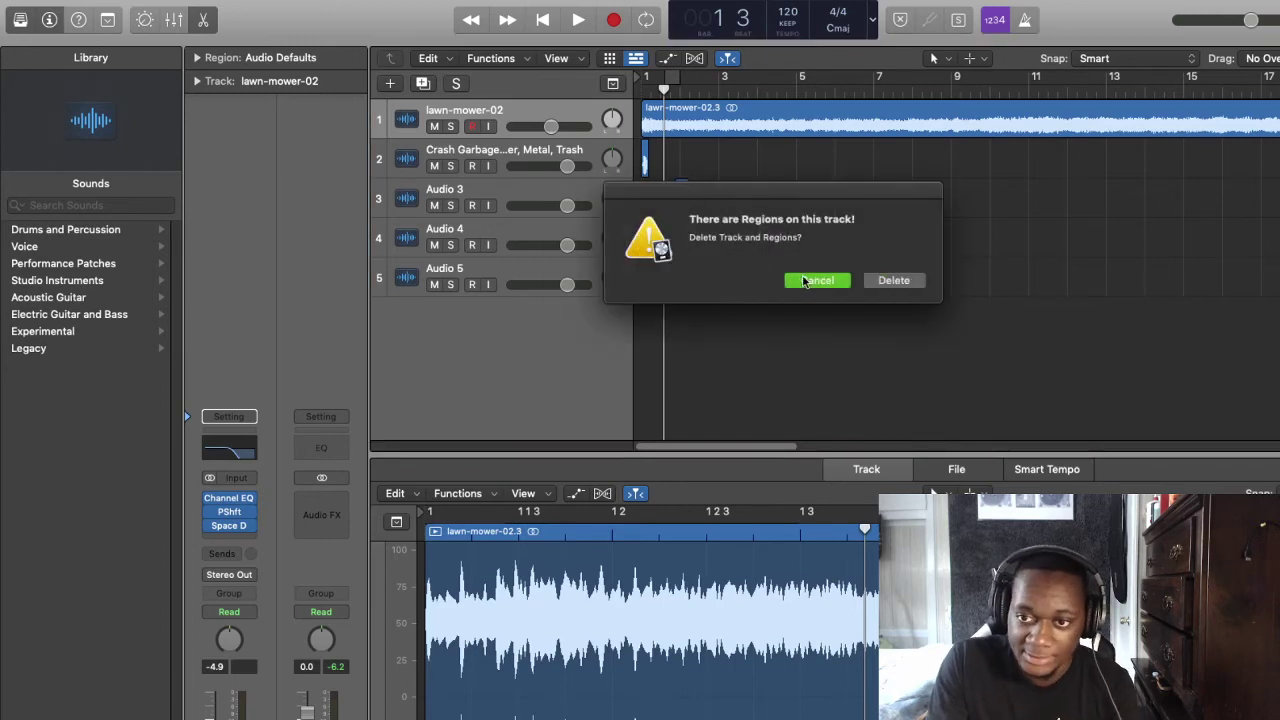
# Move the Audio 3 region onto a new track below Audio 5, near the start of bar 1
pyautogui.click(685, 192)
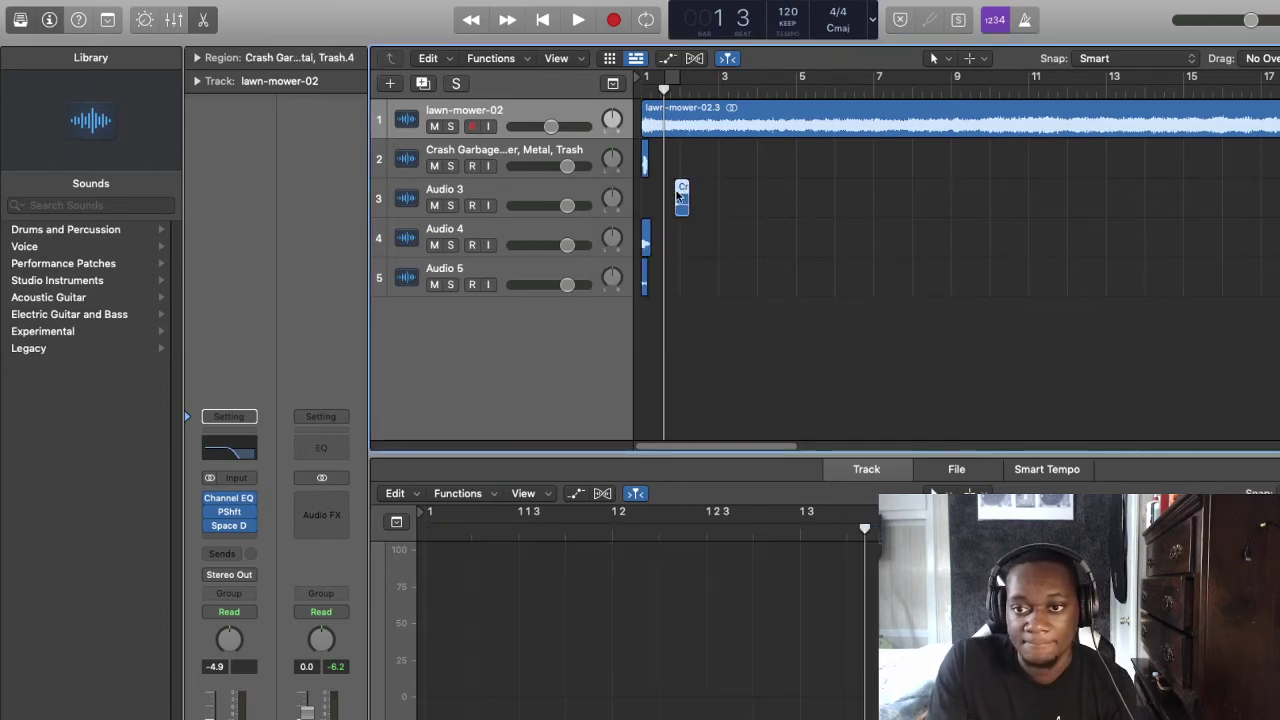
pyautogui.moveTo(682, 196); pyautogui.dragTo(640, 331)
pyautogui.moveTo(676, 289); pyautogui.dragTo(655, 158)
pyautogui.click(700, 266)
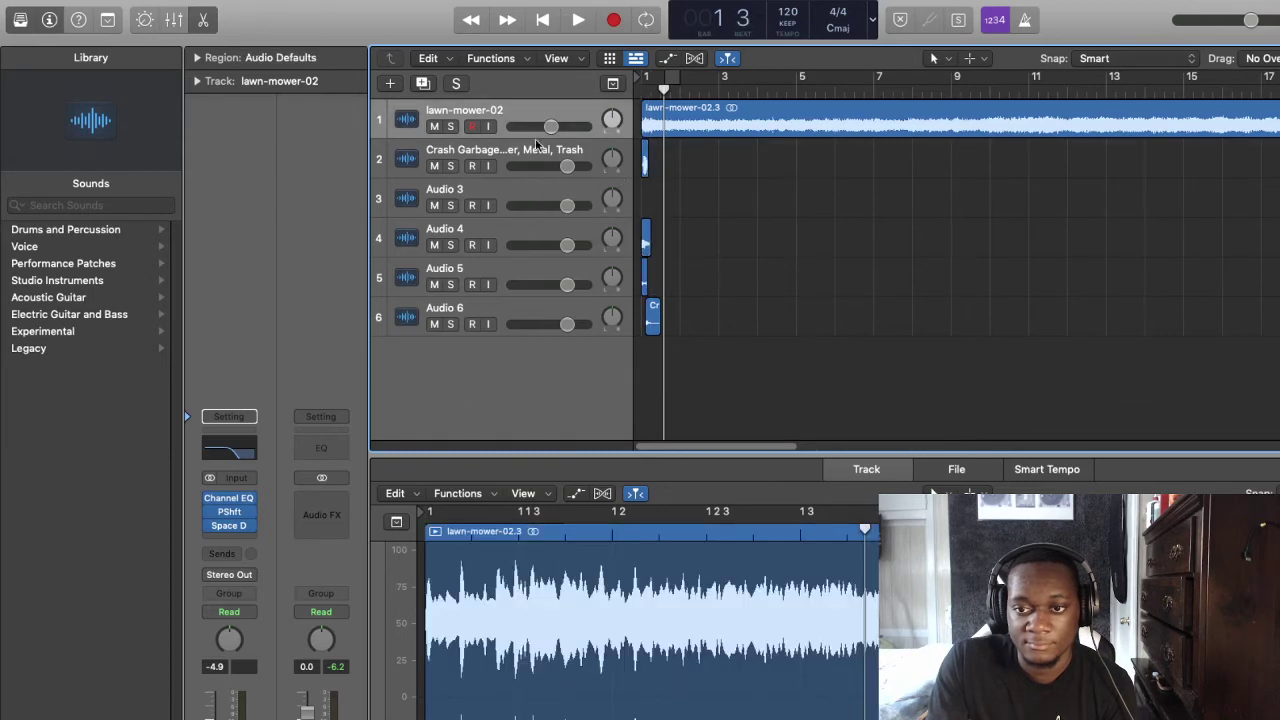
# Solo the Crash Garbage track and play its first piece from the start of bar 1
pyautogui.click(451, 166)
pyautogui.click(641, 92)
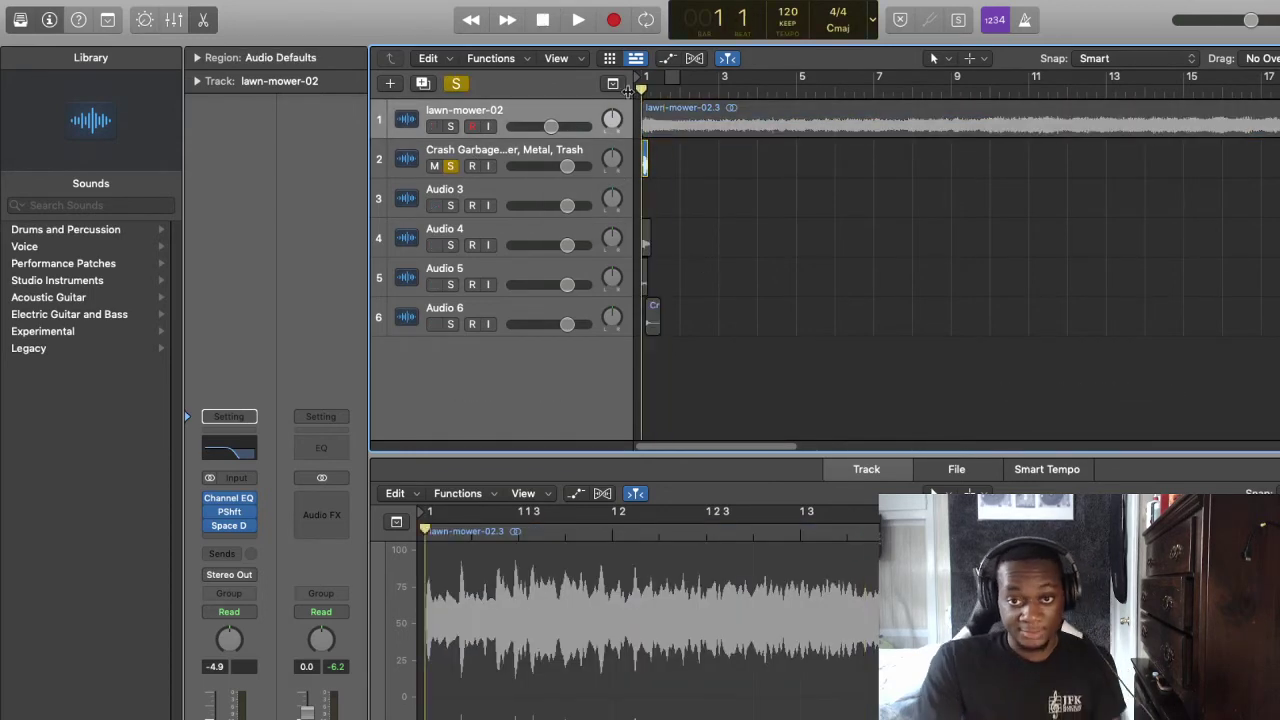
pyautogui.press('space')
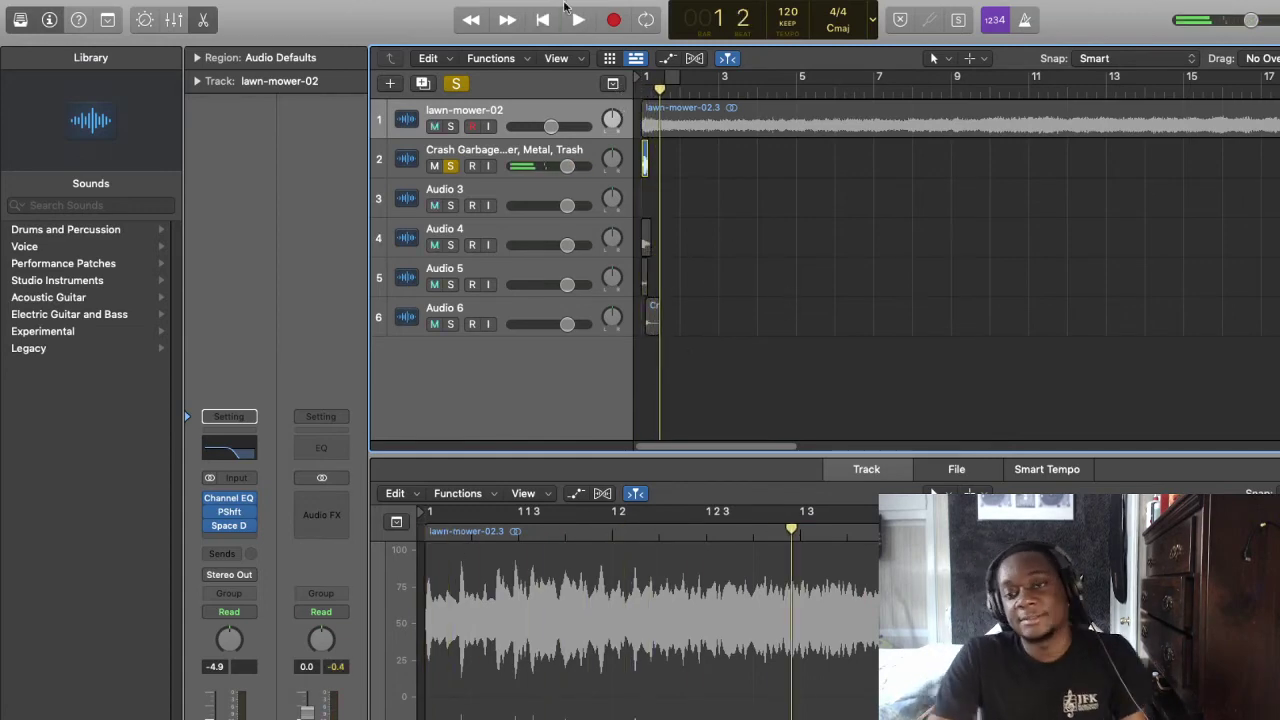
# Insert a Pitch Shifter on the Crash Garbage track with the mix at 100% and the pitch at 6 semitones
pyautogui.click(519, 148)
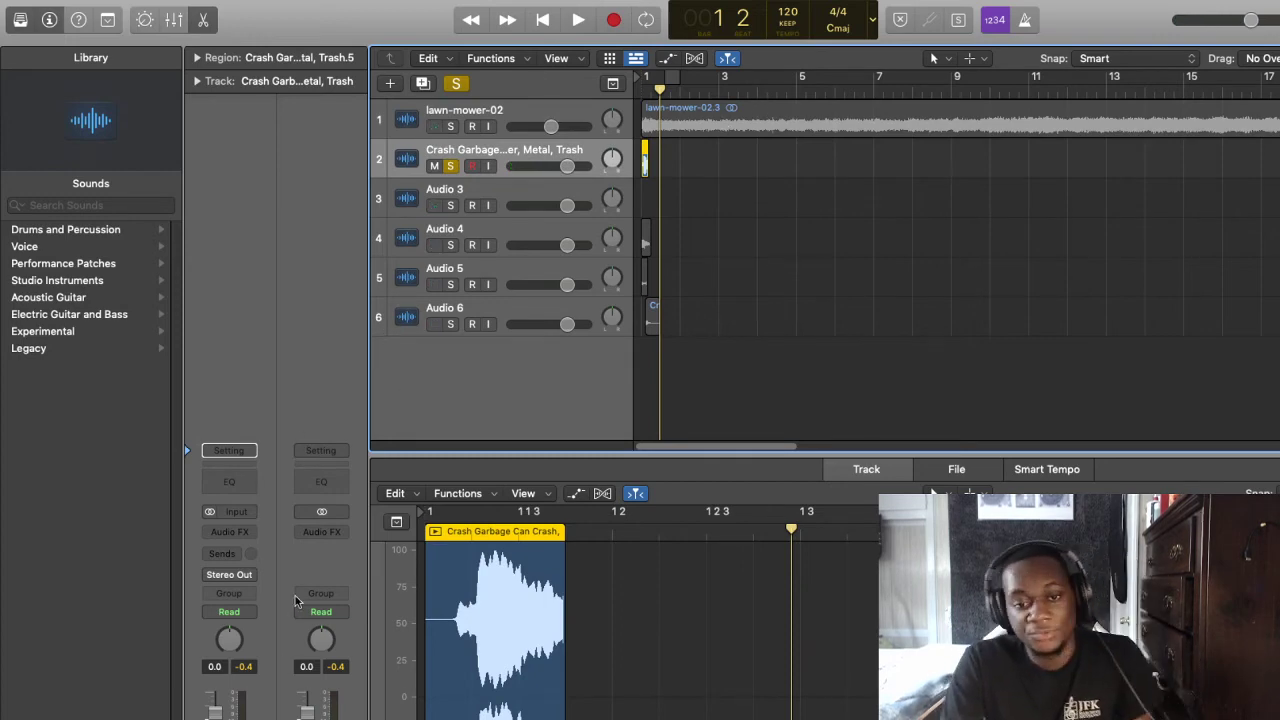
pyautogui.click(250, 532)
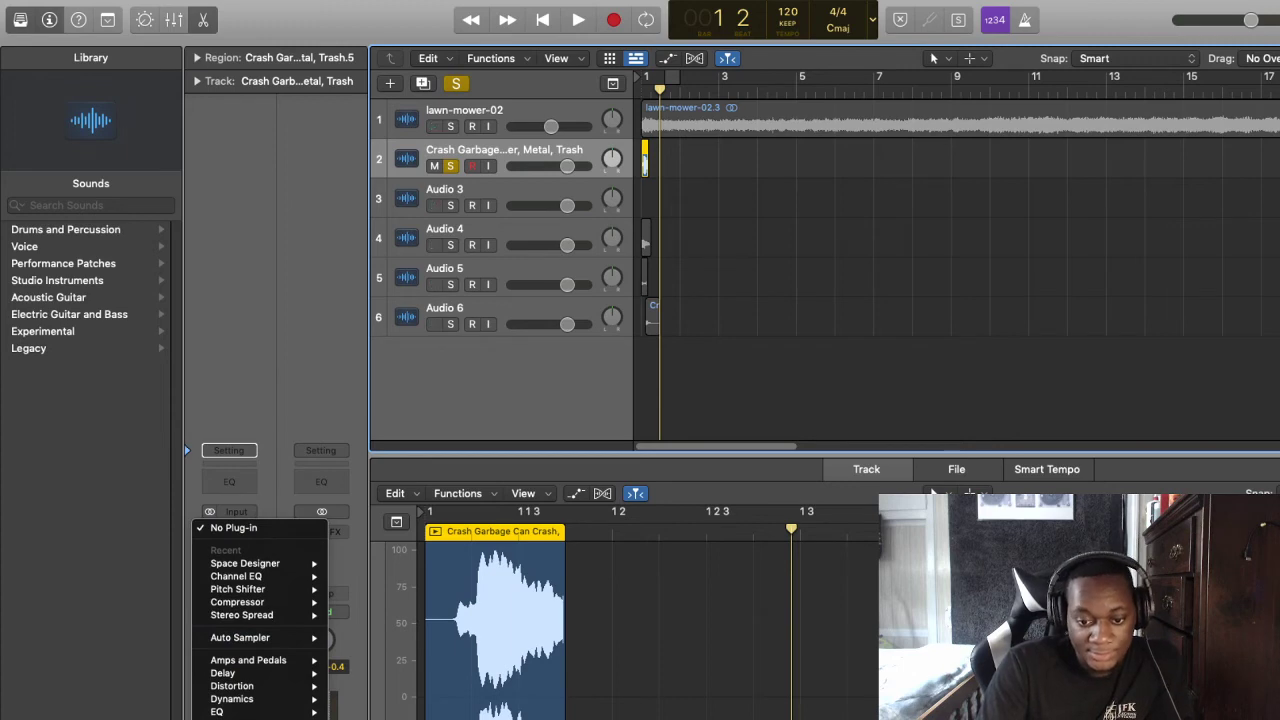
pyautogui.press('Escape')
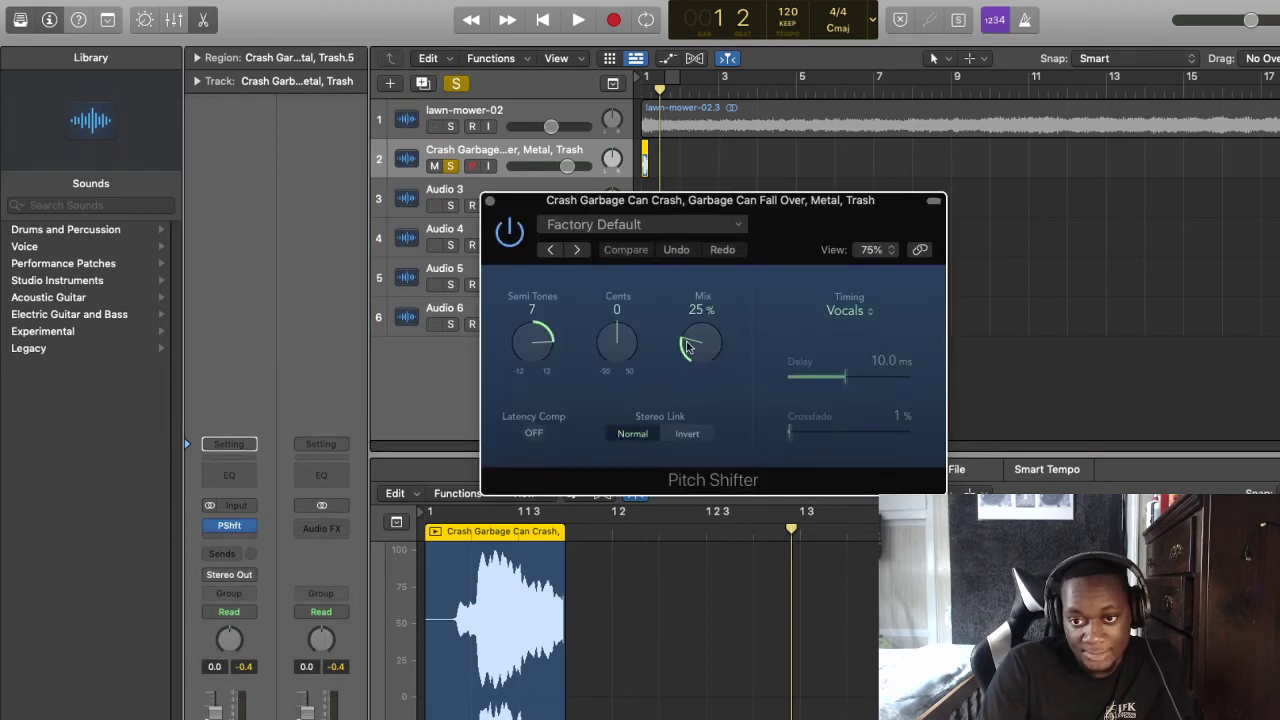
pyautogui.moveTo(688, 347); pyautogui.dragTo(872, 4)
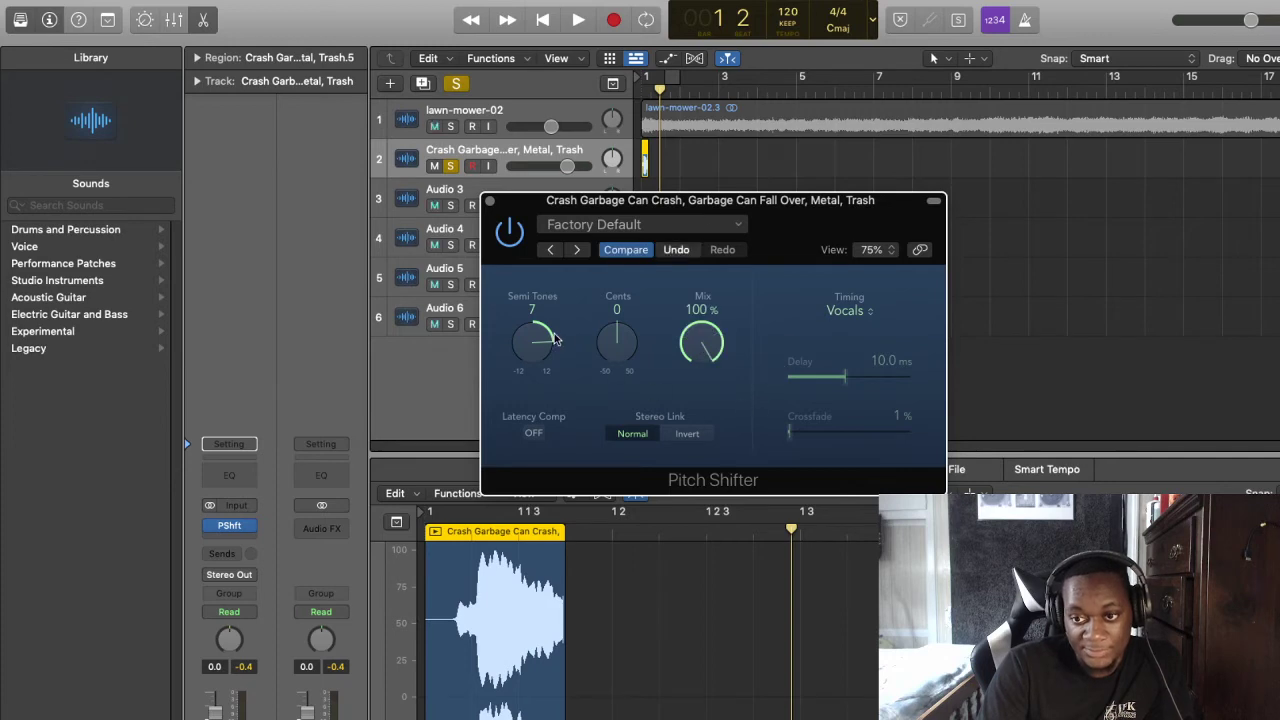
pyautogui.moveTo(541, 369); pyautogui.dragTo(548, 284)
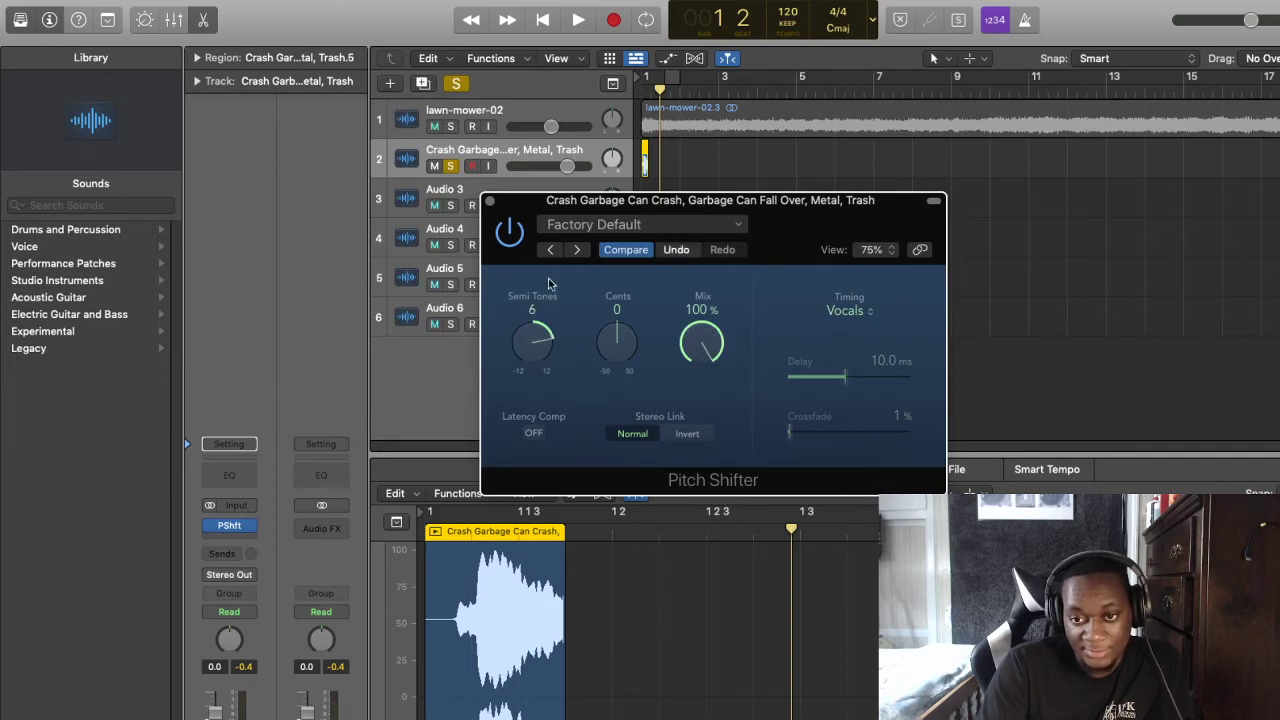
# Audition the pitch-shifted crash piece and turn on cycling over it at the start of bar 1
pyautogui.click(646, 88)
pyautogui.press('space')
pyautogui.press('space')
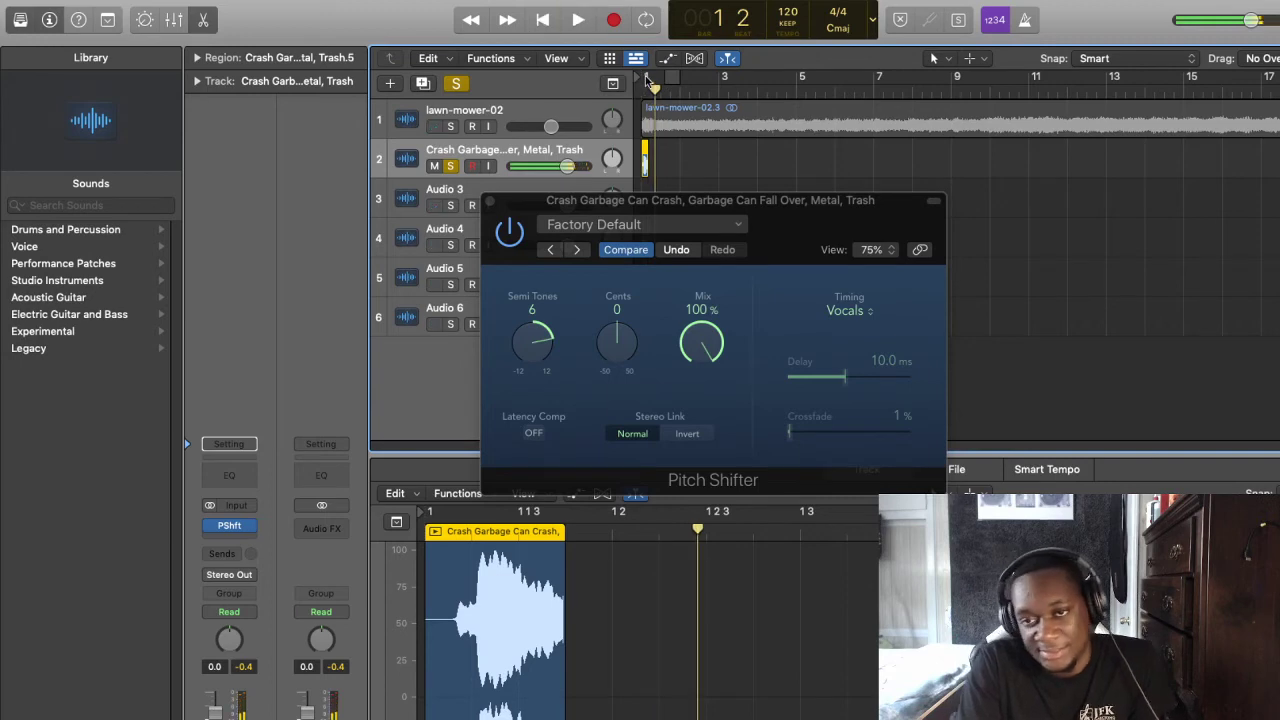
pyautogui.moveTo(647, 80)
pyautogui.mouseDown()
pyautogui.moveTo(683, 91)
pyautogui.moveTo(653, 96)
pyautogui.mouseUp()
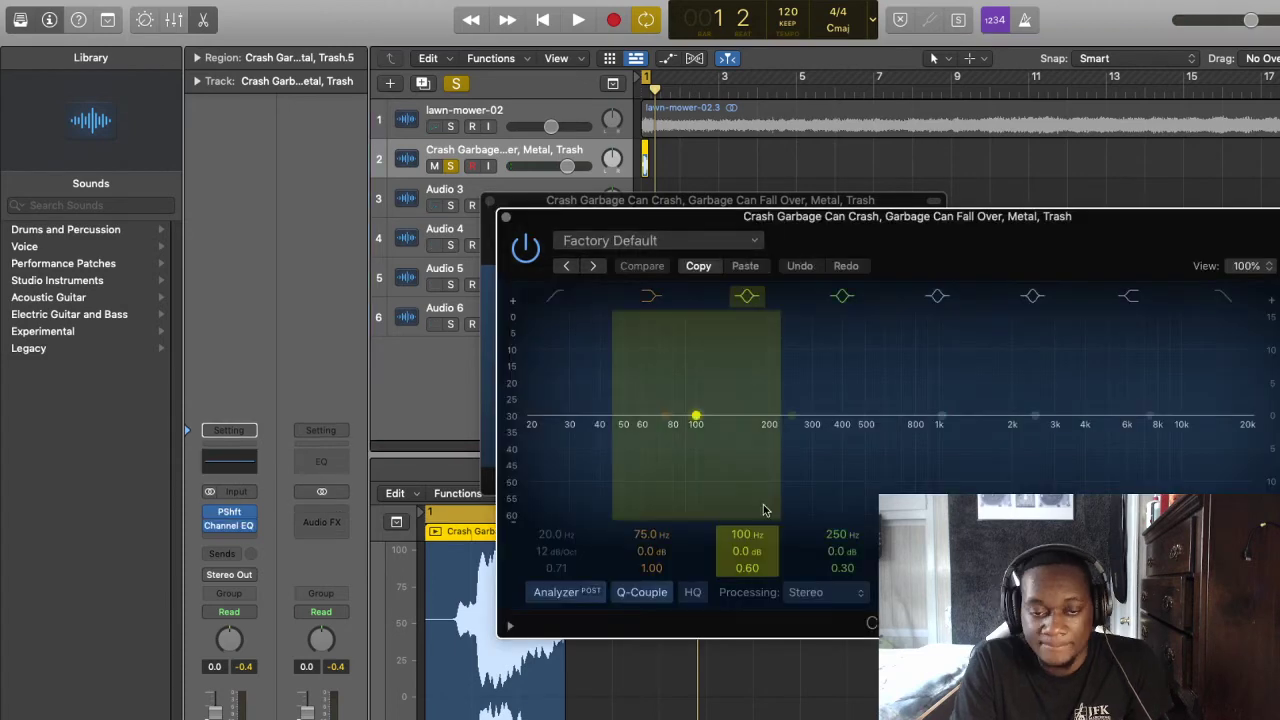
# Add a Channel EQ after the Pitch Shifter on the crash track and play the cycled piece with the EQ's analyzer on
pyautogui.click(544, 600)
pyautogui.click(548, 599)
pyautogui.click(548, 599)
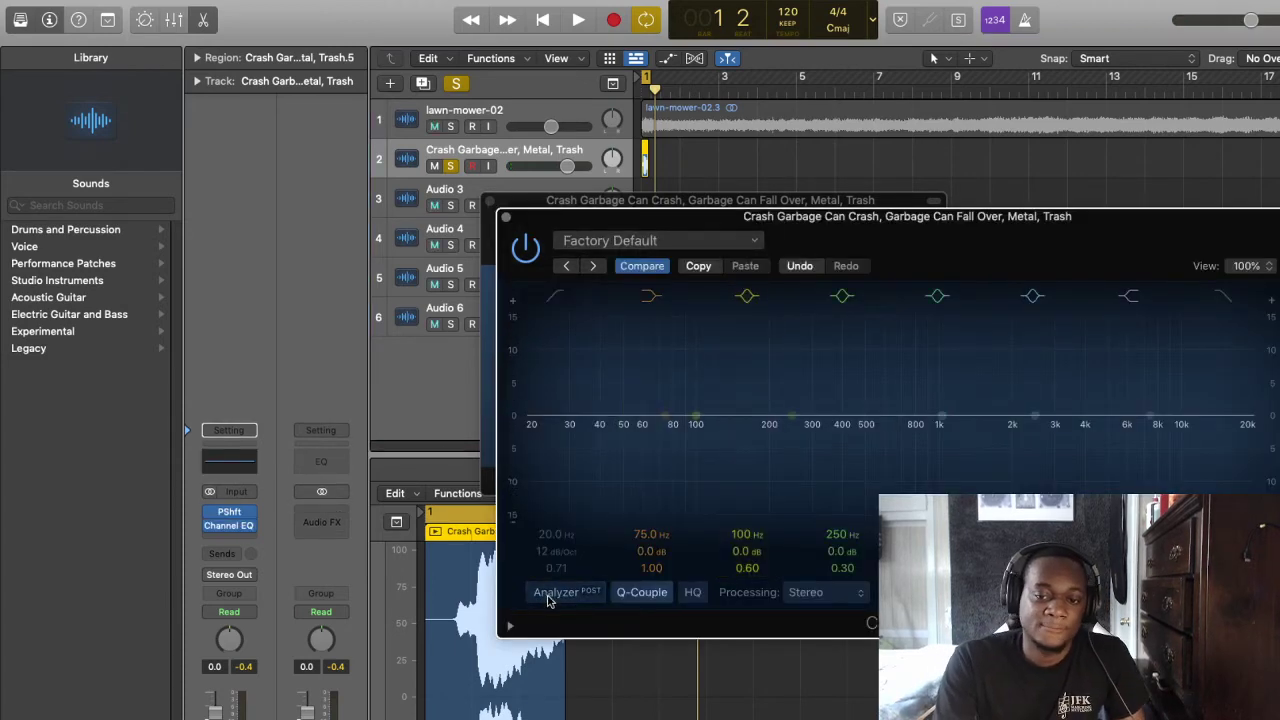
pyautogui.click(548, 599)
pyautogui.press('space')
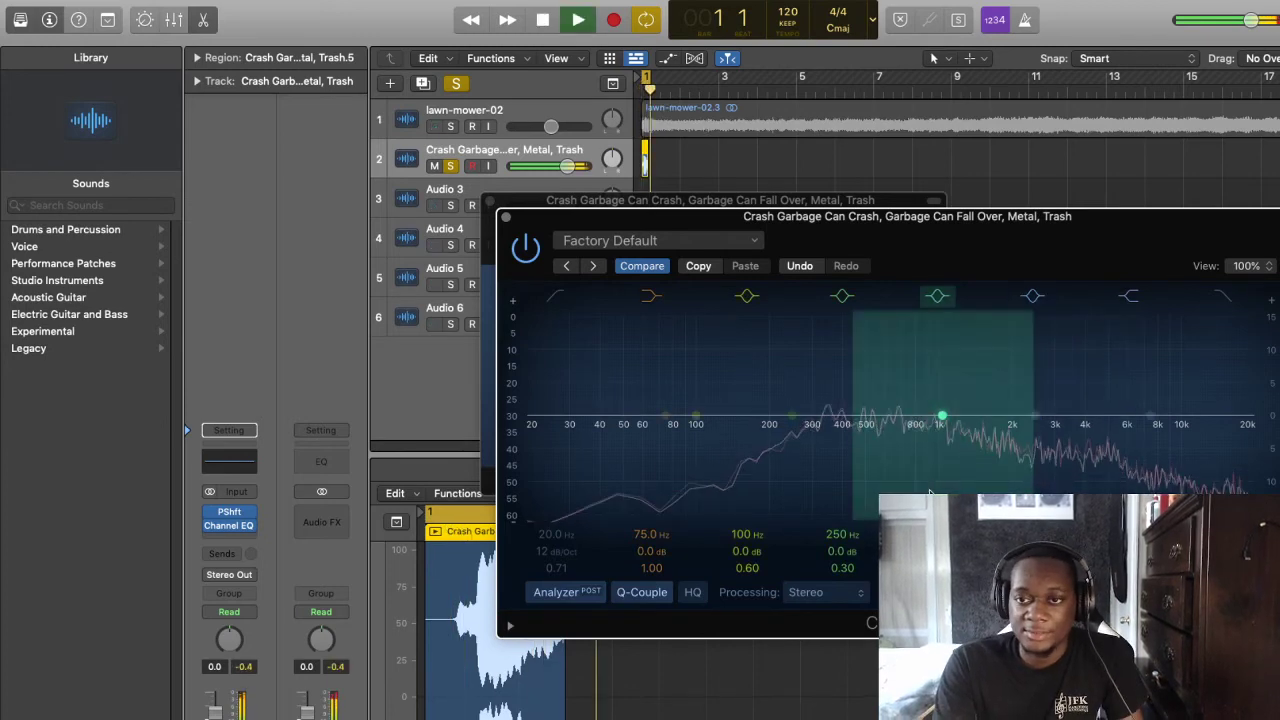
# Cut the highs of the crash track's Channel EQ deeply with the high shelf, lowering its frequency while the cycled piece plays
pyautogui.press('space')
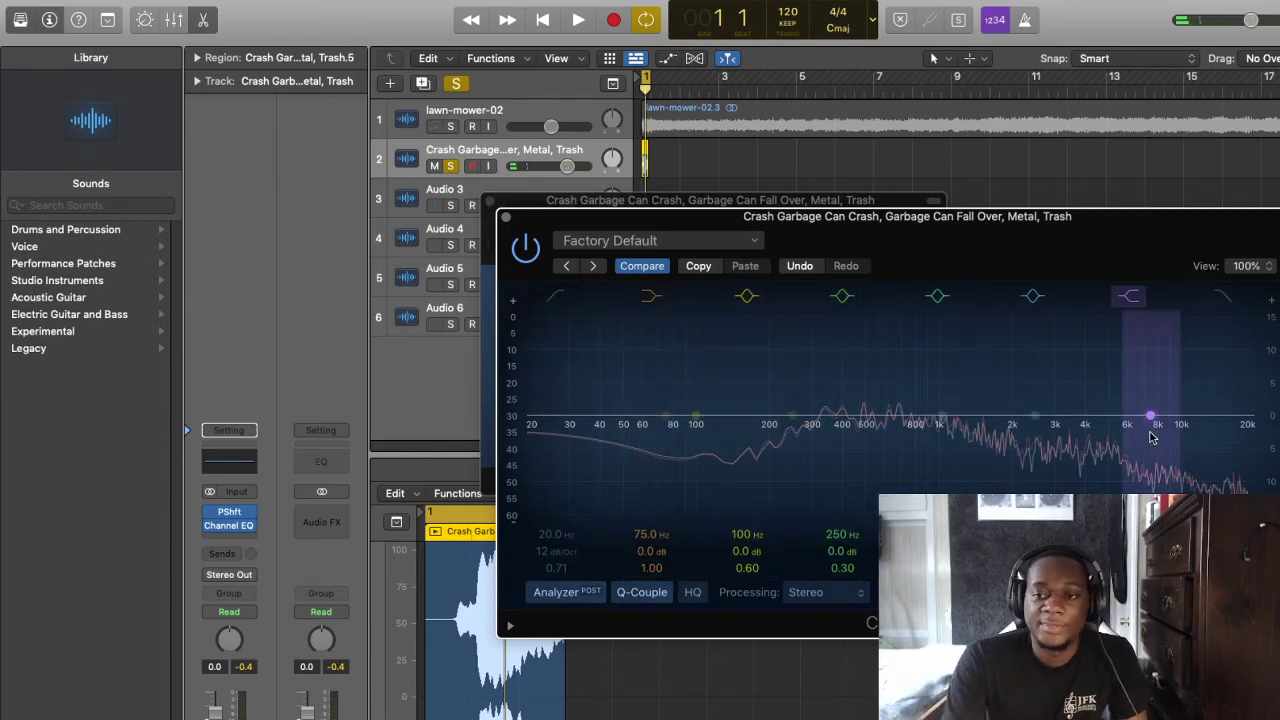
pyautogui.moveTo(1151, 418); pyautogui.dragTo(1074, 510)
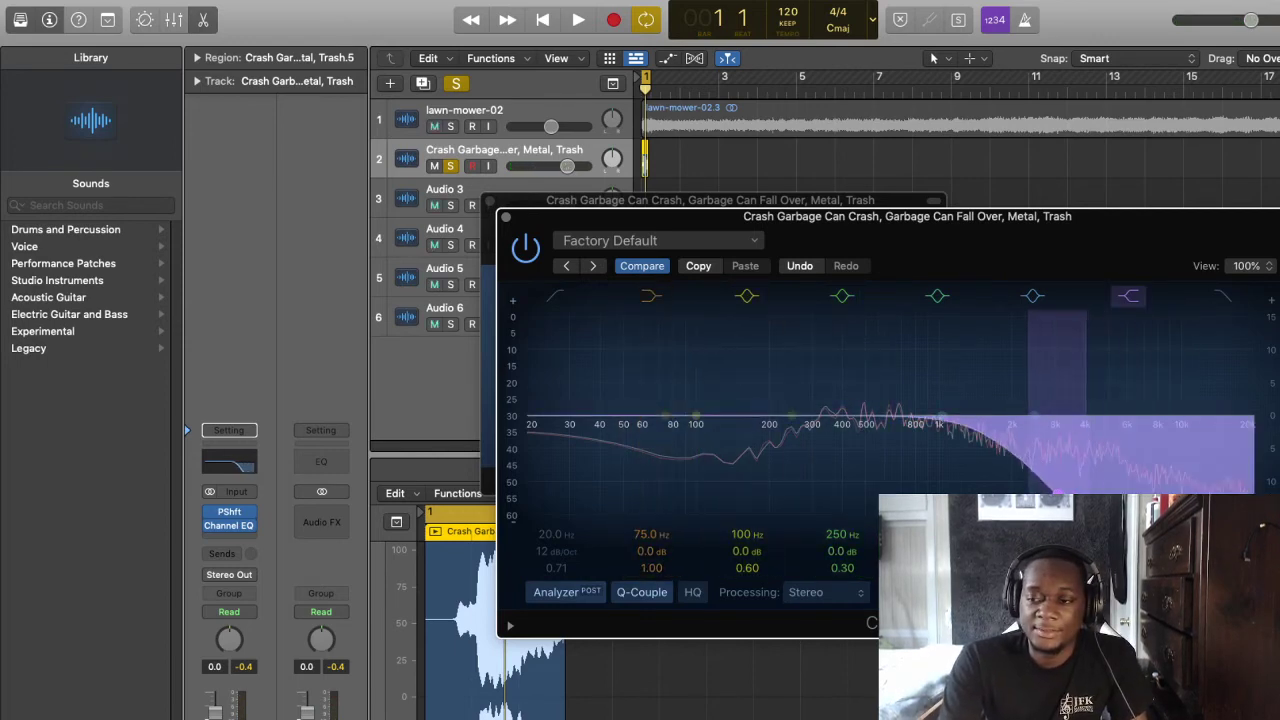
pyautogui.press('space')
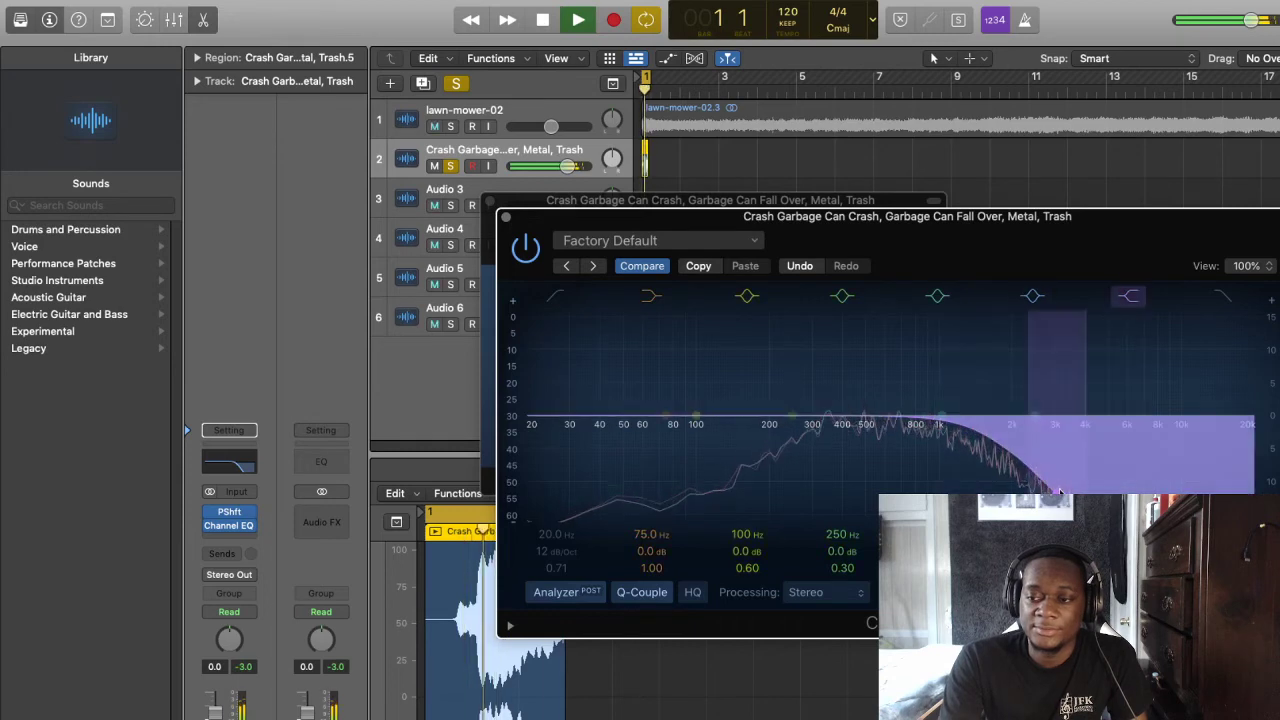
pyautogui.moveTo(1011, 489); pyautogui.dragTo(900, 490)
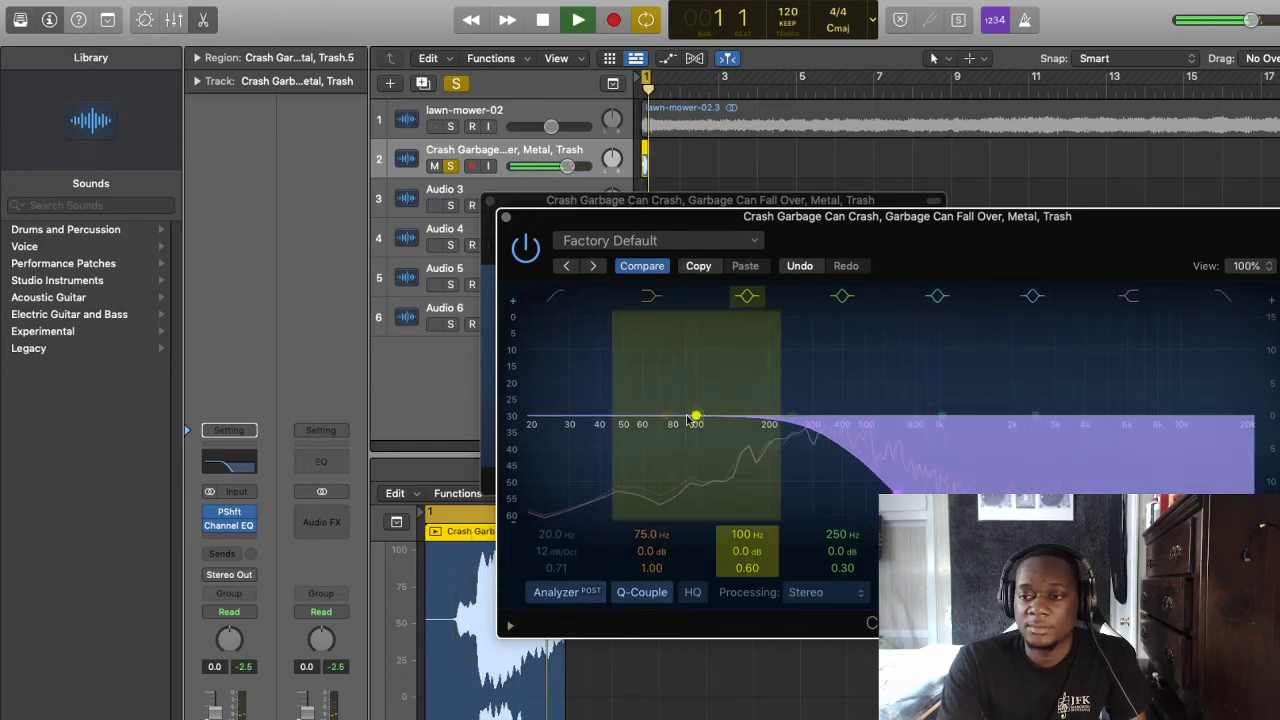
# Set the EQ's low shelf to 222 Hz and -24.0 dB with Q 1.40, and its first bell to 426 Hz and +5.7 dB
pyautogui.moveTo(697, 415); pyautogui.dragTo(750, 530)
pyautogui.moveTo(738, 586); pyautogui.dragTo(712, 530)
pyautogui.moveTo(660, 472); pyautogui.dragTo(828, 361)
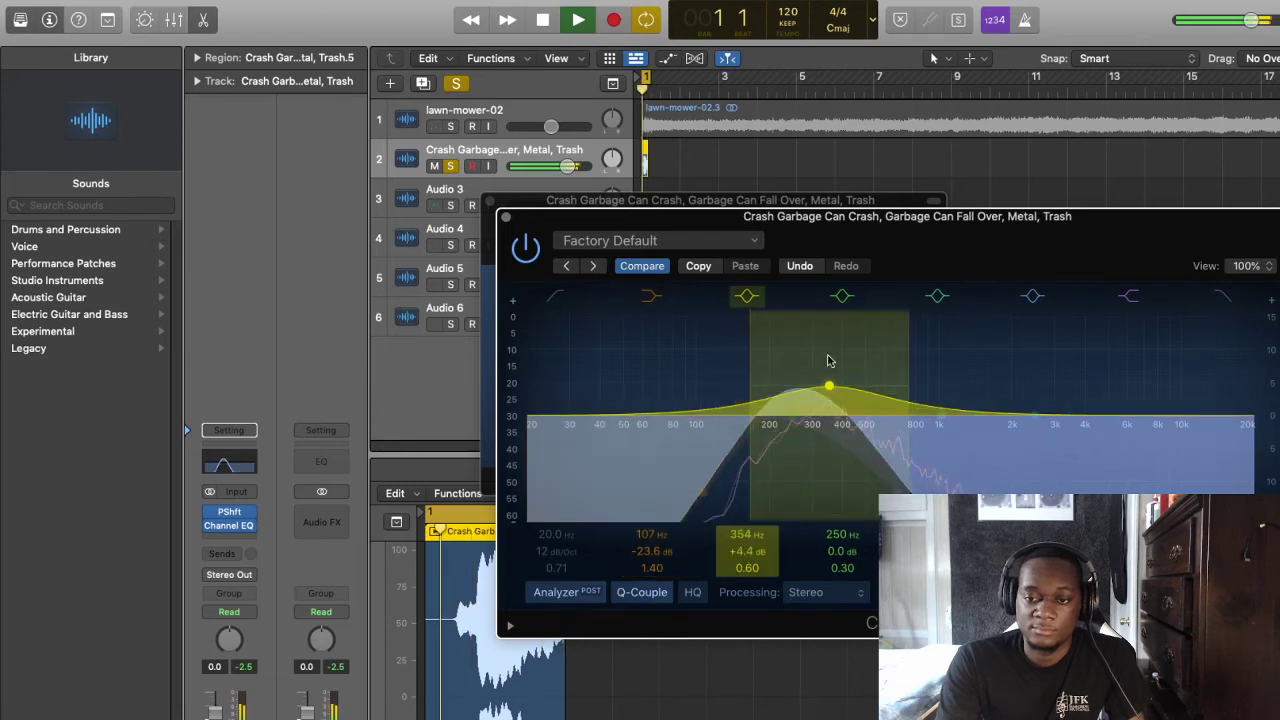
pyautogui.moveTo(704, 493); pyautogui.dragTo(785, 538)
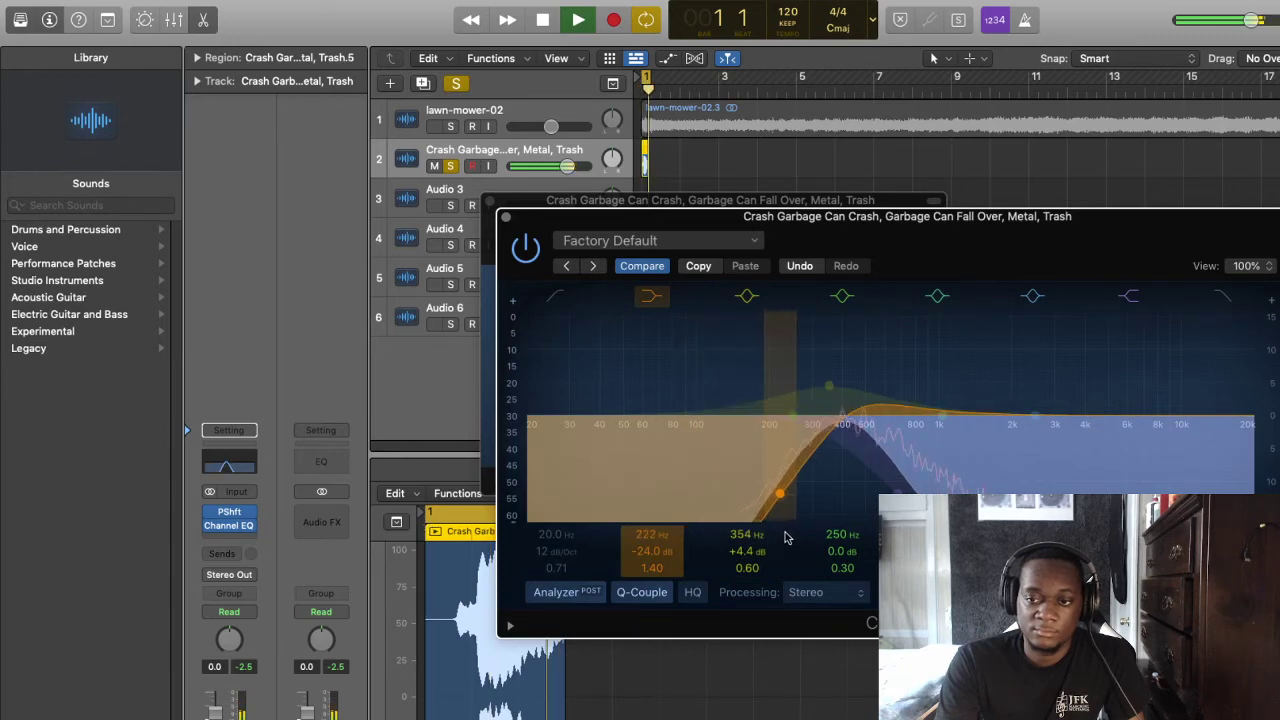
pyautogui.press('space')
pyautogui.moveTo(865, 431); pyautogui.dragTo(884, 423)
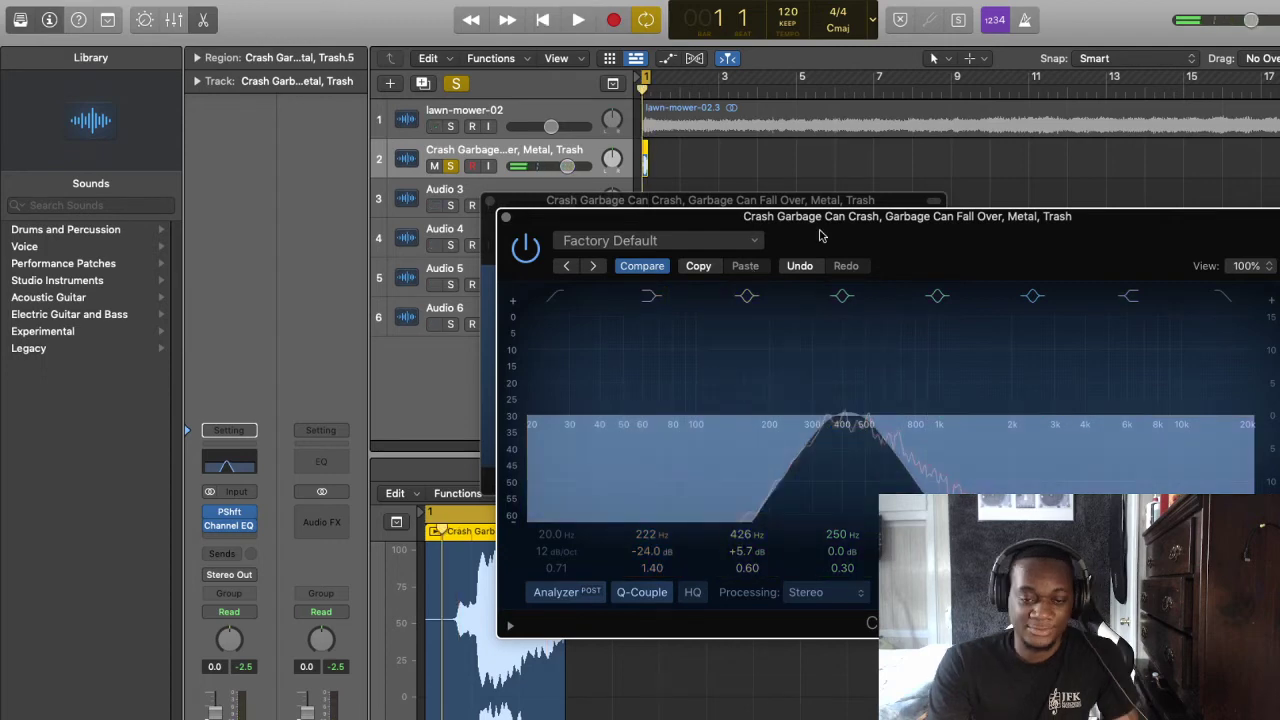
# Audition the EQ'd crash and shift its pass band upward: low shelf at 525 Hz, tighter high-shelf cut and bell boost in the upper mids
pyautogui.moveTo(820, 235); pyautogui.dragTo(987, 243)
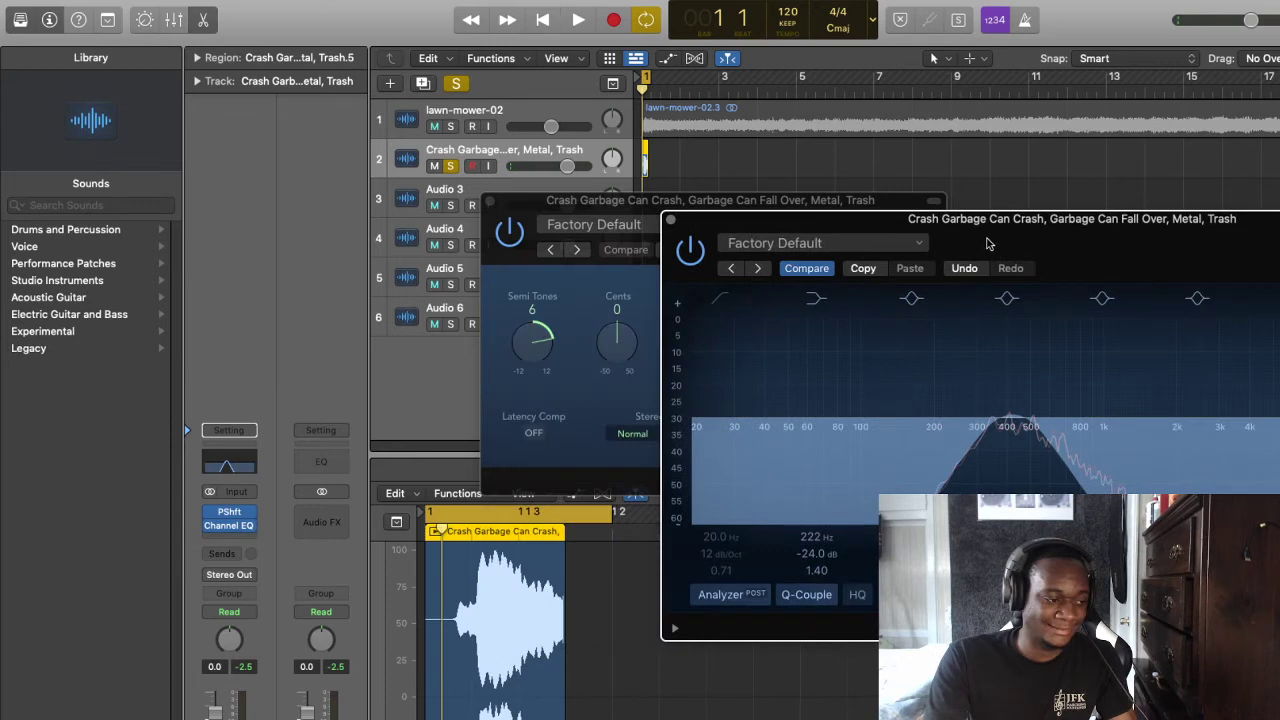
pyautogui.press('space')
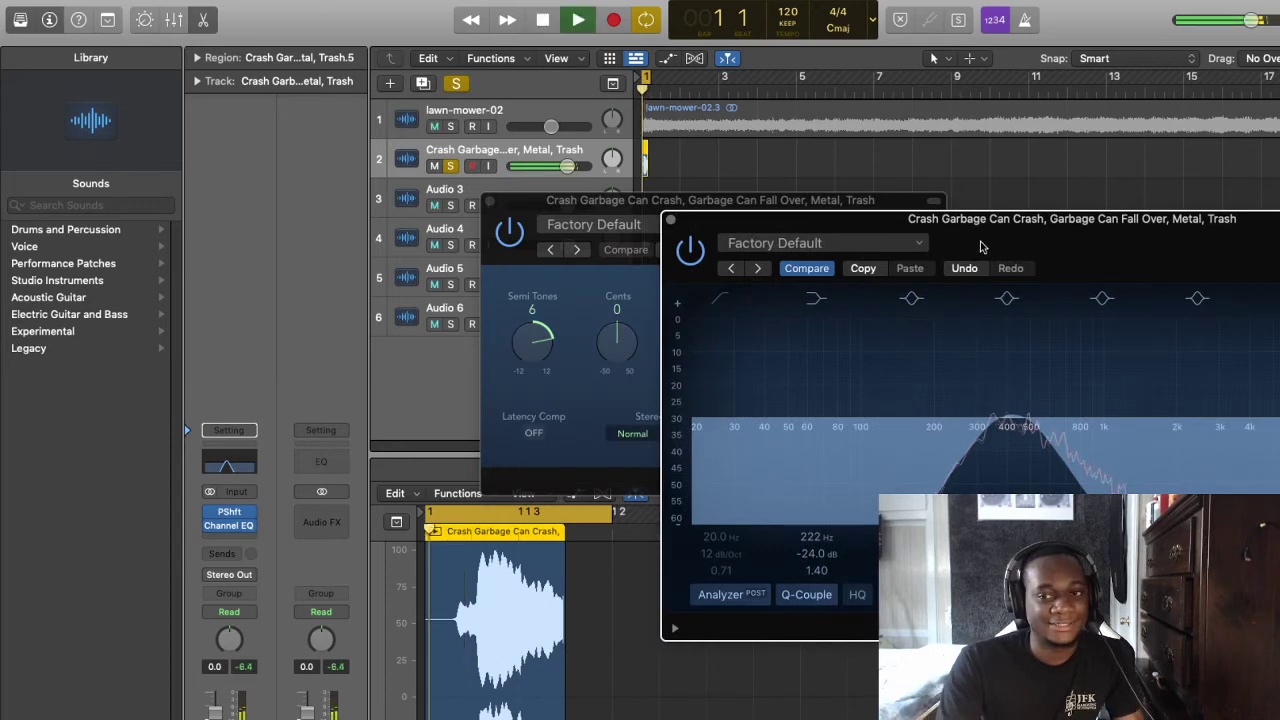
pyautogui.press('space')
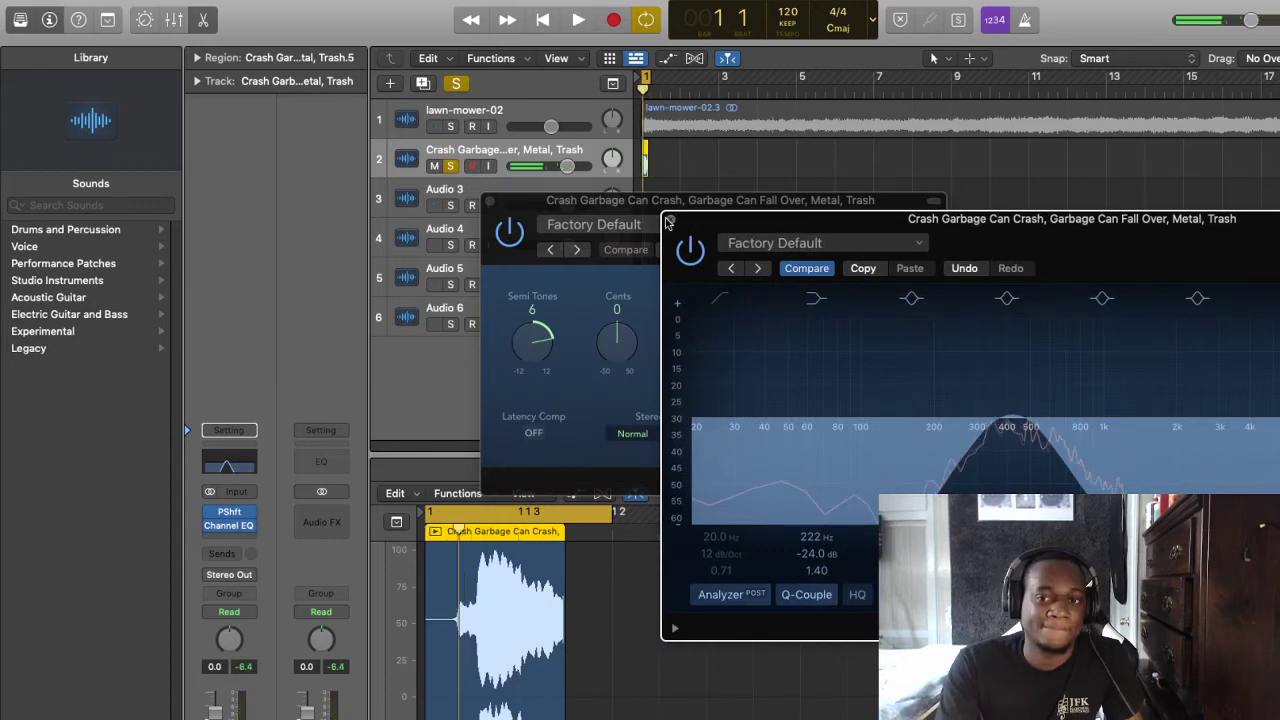
pyautogui.press('space')
pyautogui.moveTo(1013, 376)
pyautogui.mouseDown()
pyautogui.moveTo(1007, 341)
pyautogui.moveTo(1008, 388)
pyautogui.mouseUp()
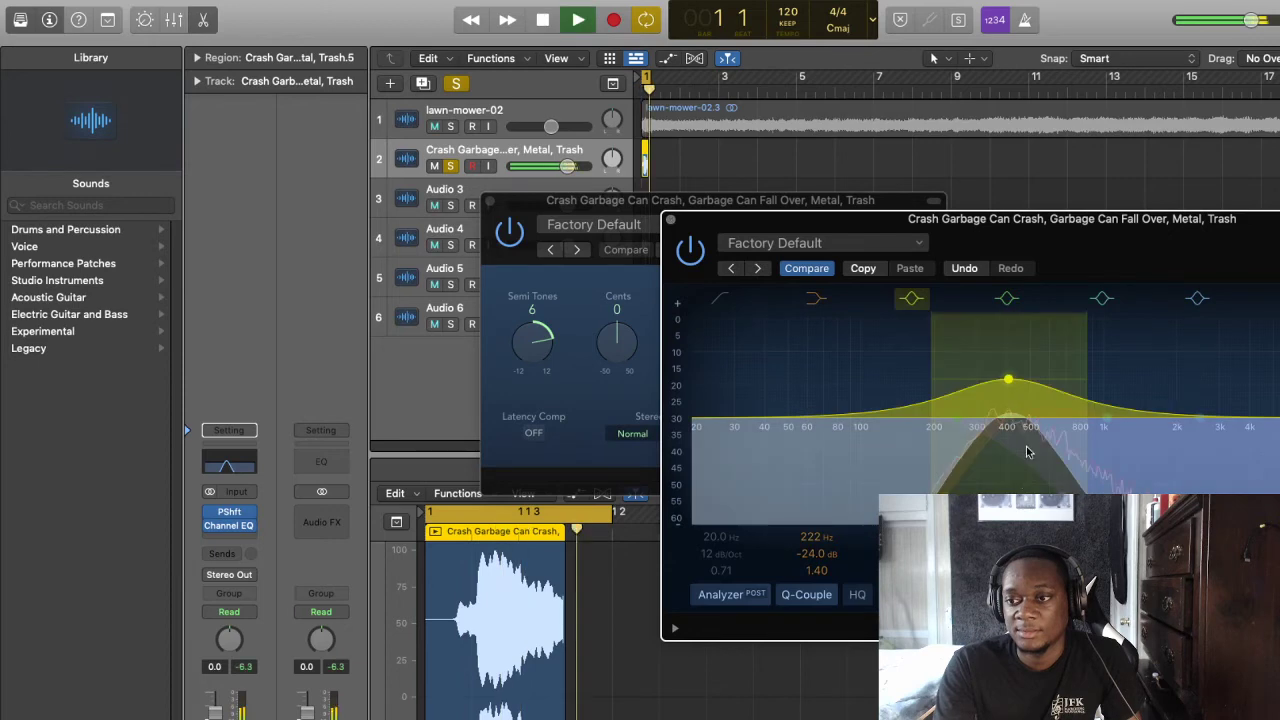
pyautogui.moveTo(1009, 380); pyautogui.dragTo(1103, 377)
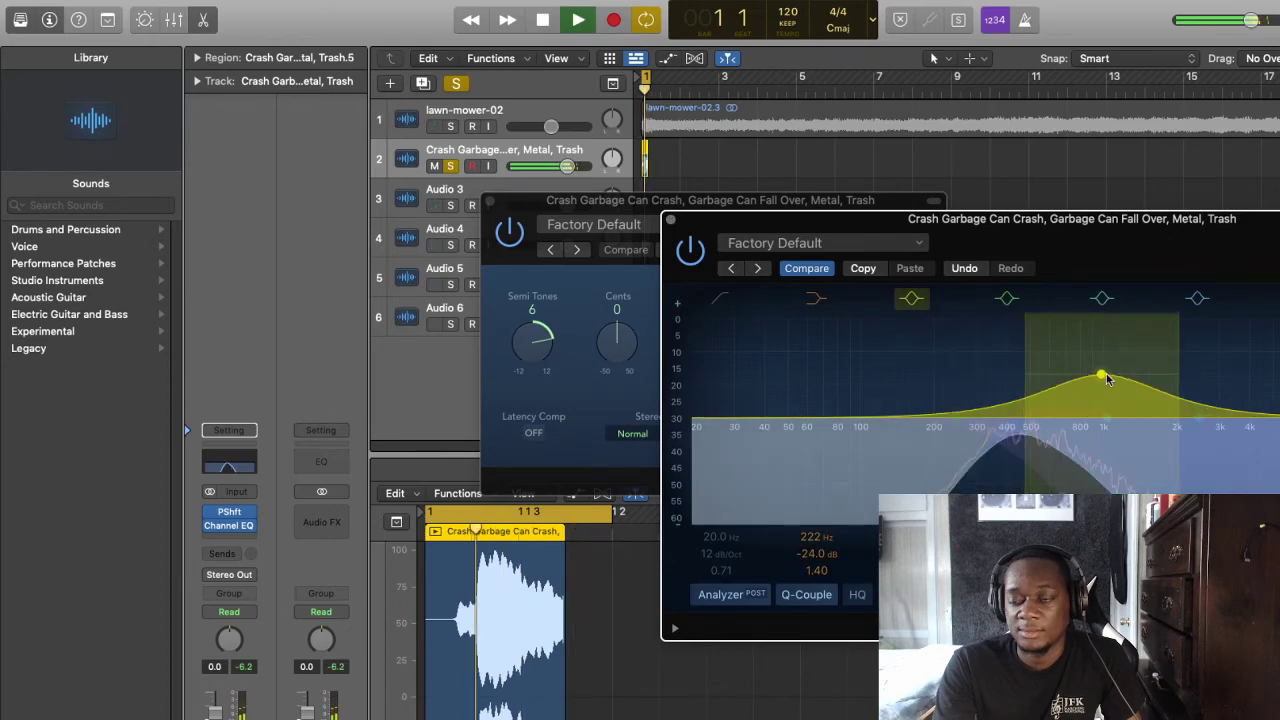
pyautogui.moveTo(945, 510); pyautogui.dragTo(1037, 512)
pyautogui.moveTo(1270, 508); pyautogui.dragTo(1177, 510)
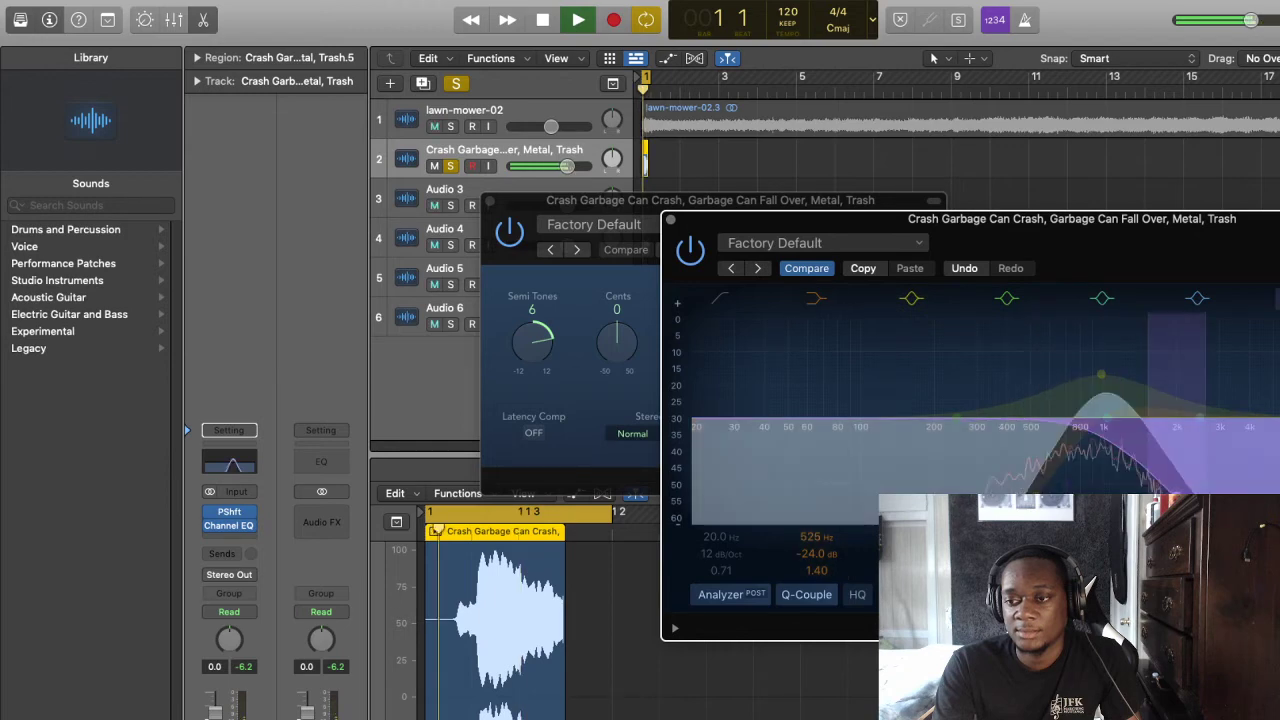
pyautogui.moveTo(1176, 400); pyautogui.dragTo(1112, 400)
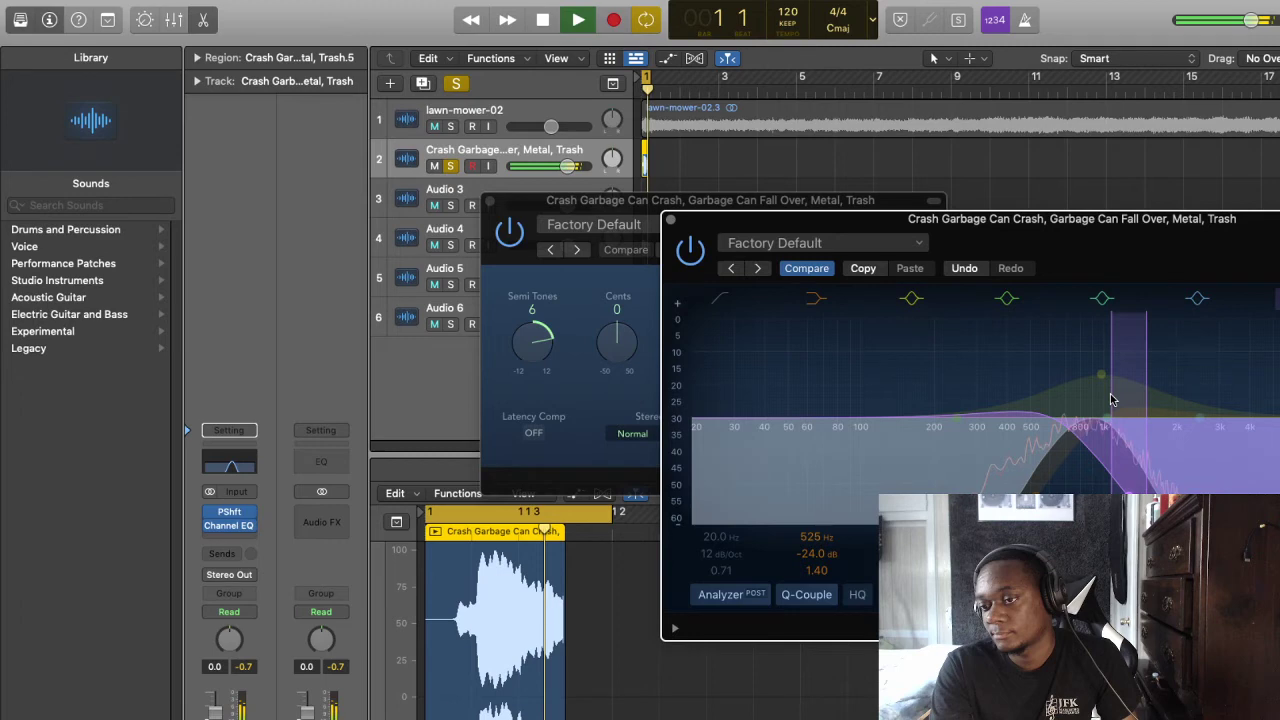
pyautogui.moveTo(1101, 376); pyautogui.dragTo(1213, 377)
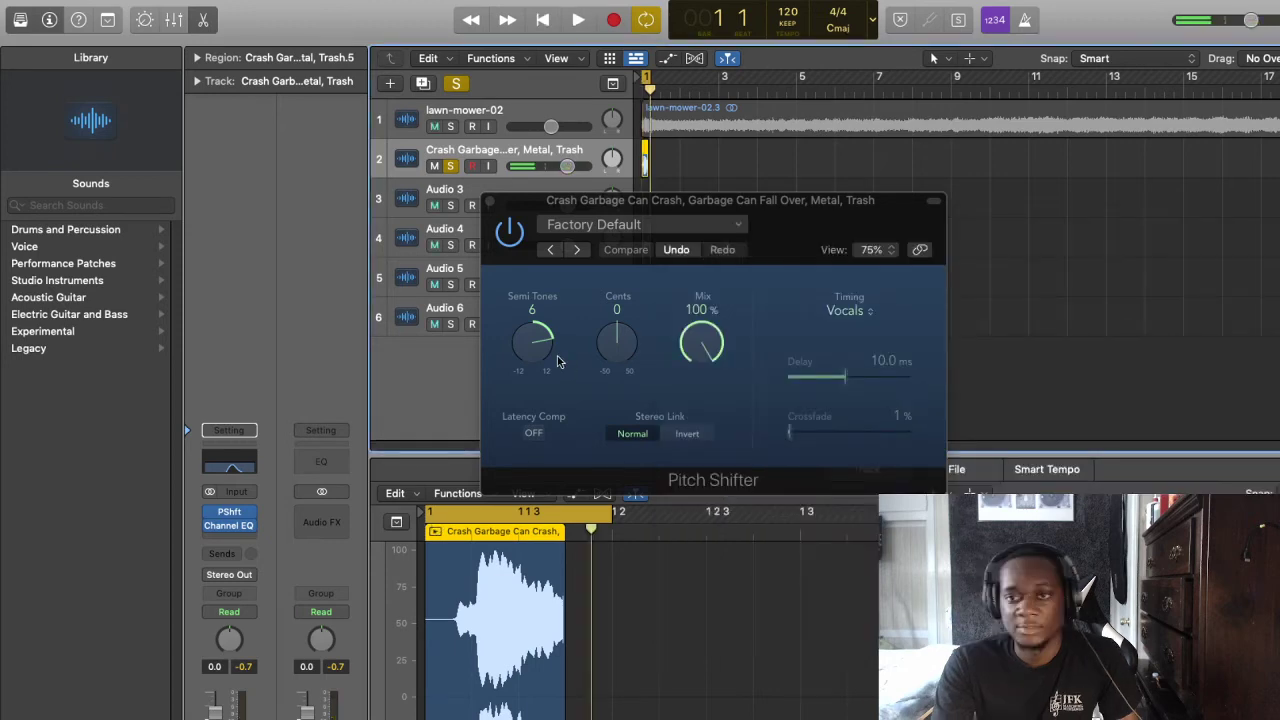
# Set the crash track's Pitch Shifter to -7 semitones, audition the cycled piece and close the plug-in
pyautogui.press('space')
pyautogui.moveTo(558, 362); pyautogui.dragTo(548, 478)
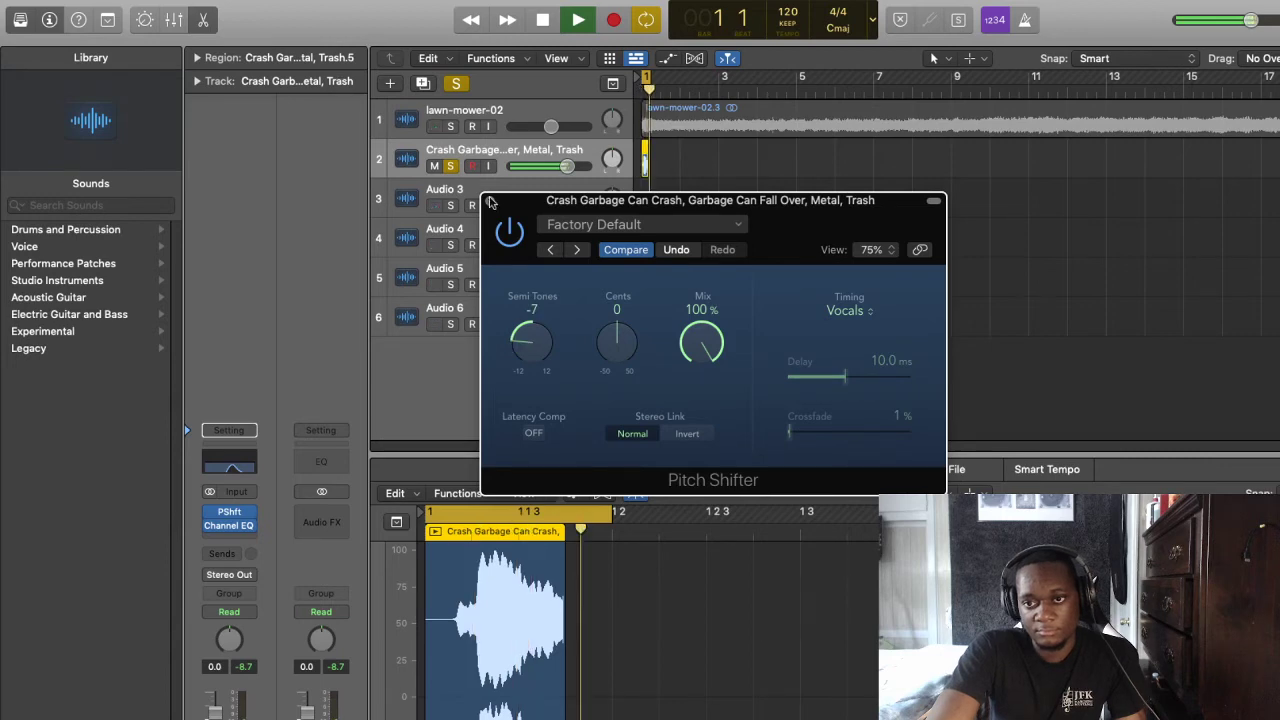
pyautogui.click(490, 203)
pyautogui.press('space')
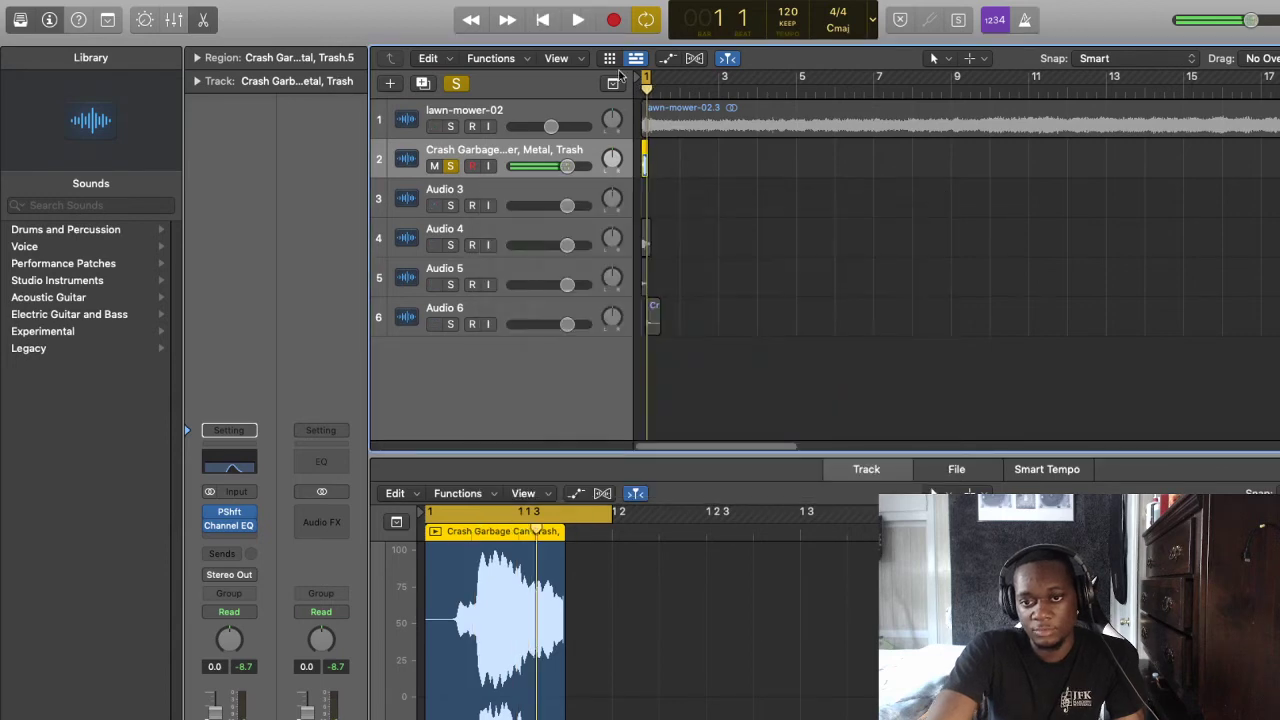
# Delete the Audio 3 track
pyautogui.click(450, 166)
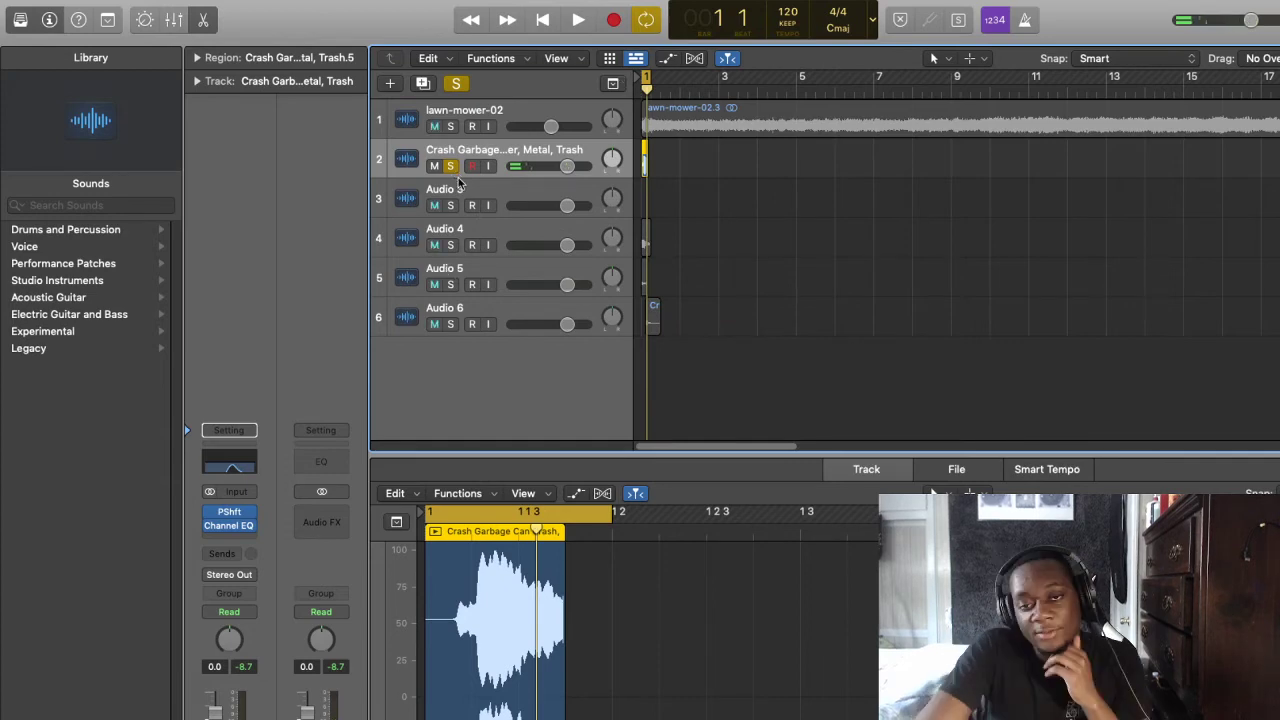
pyautogui.click(459, 183)
pyautogui.press('super+BackSpace')
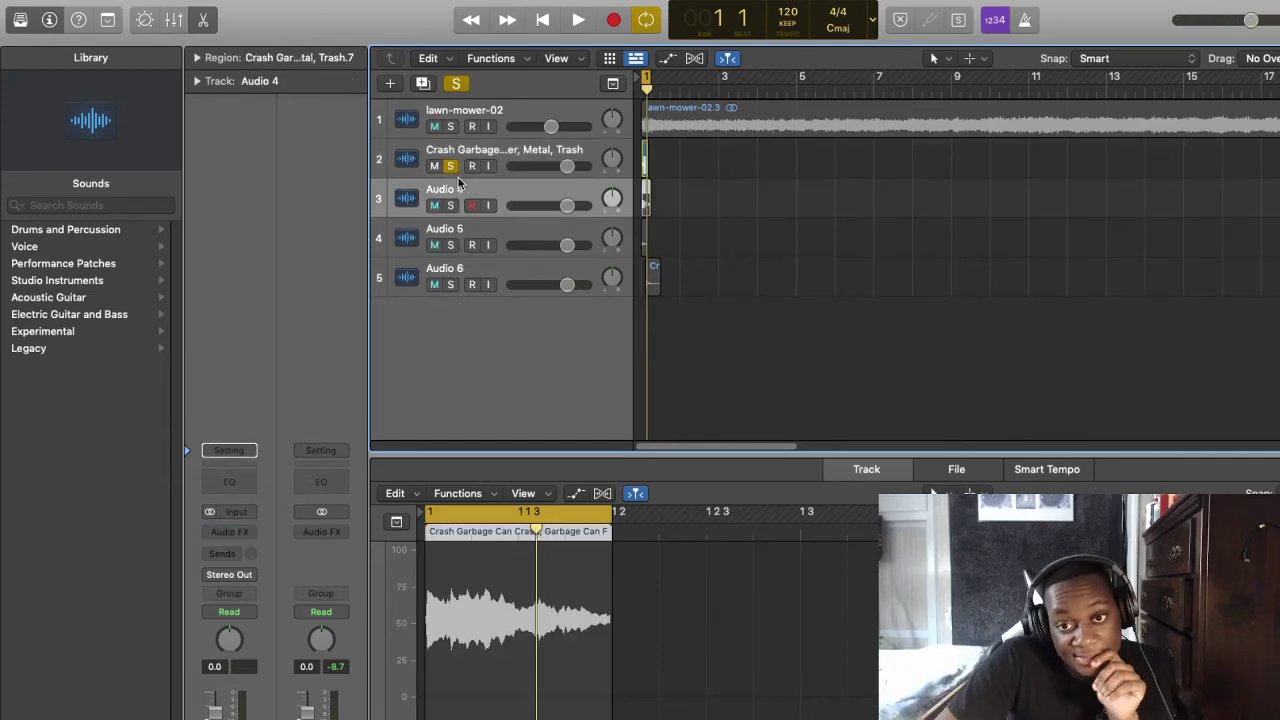
# Unsolo the Crash Garbage track, solo Audio 4 instead and audition its cycled piece
pyautogui.click(450, 166)
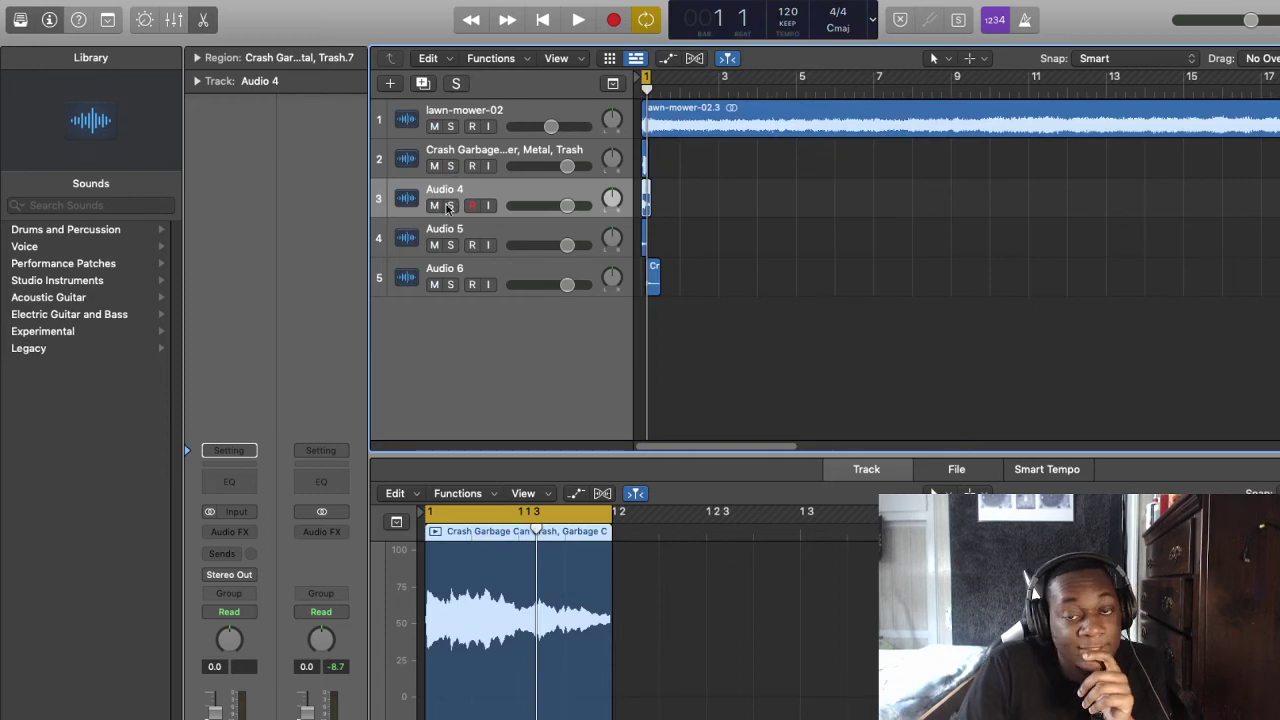
pyautogui.click(449, 206)
pyautogui.press('space')
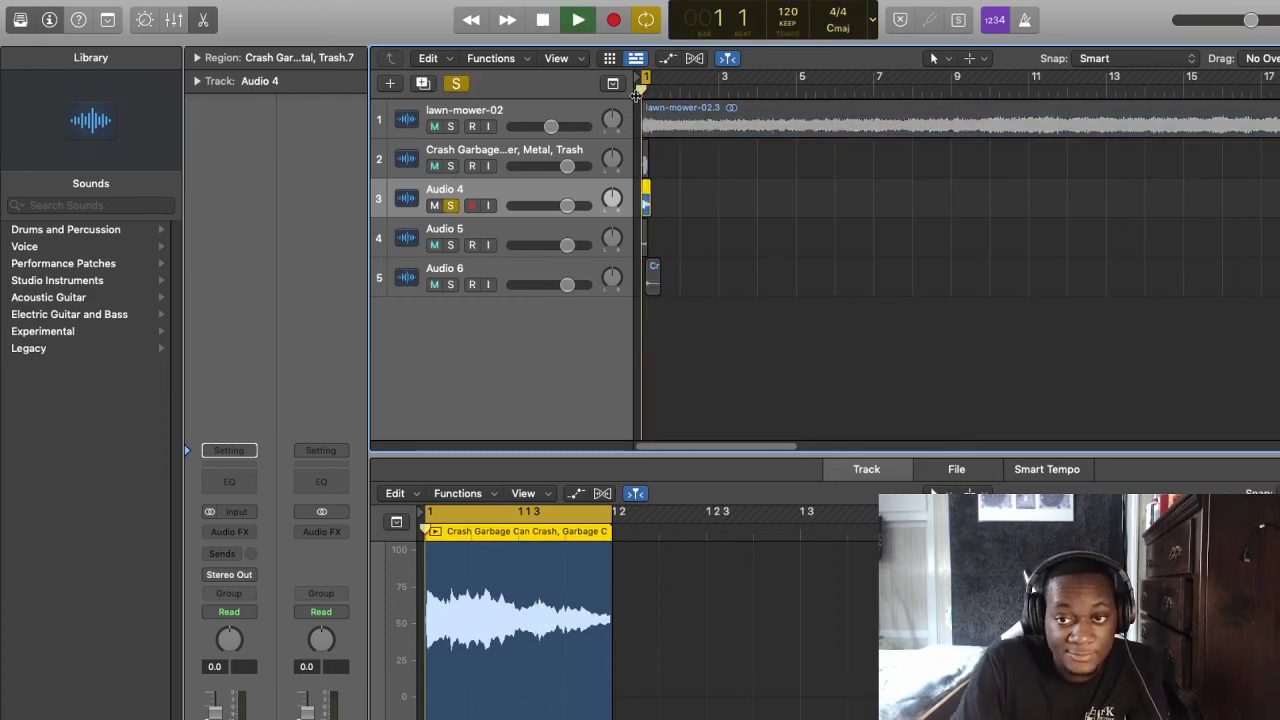
pyautogui.press('space')
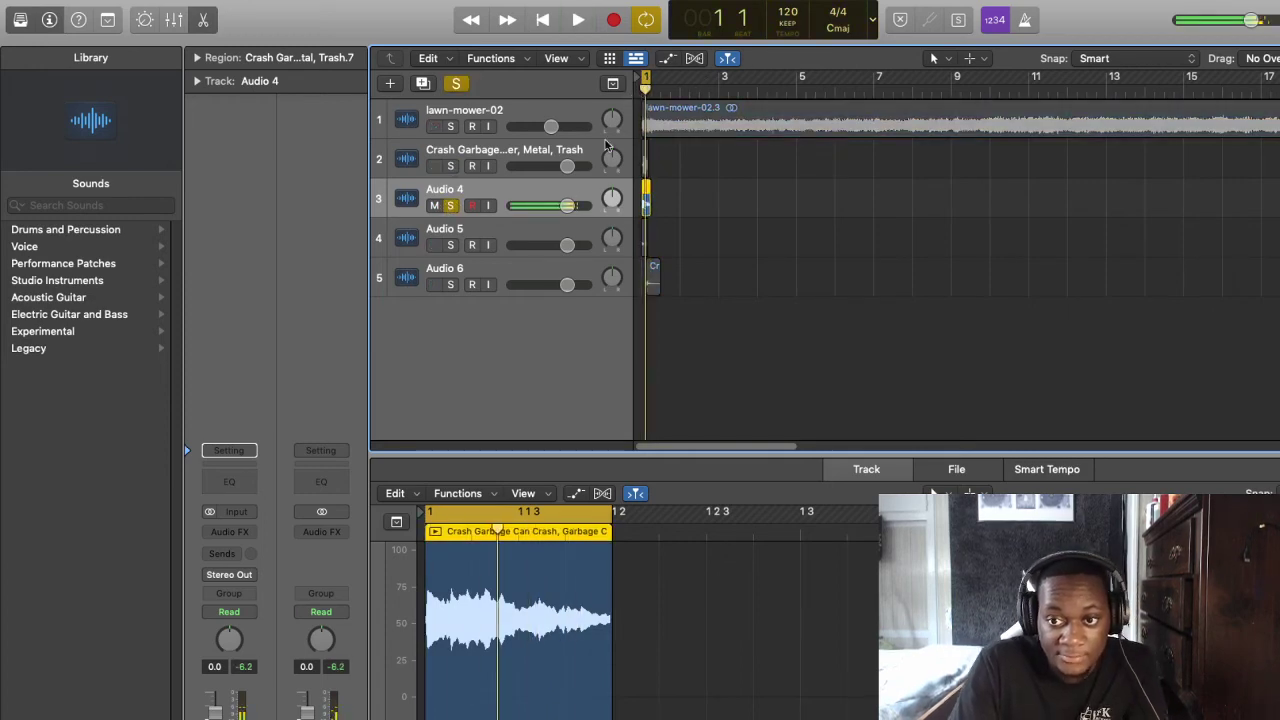
# Insert a Channel EQ and a Pitch Shifter on Audio 4, and set the Pitch Shifter's mix to 100%
pyautogui.click(229, 481)
pyautogui.click(229, 525)
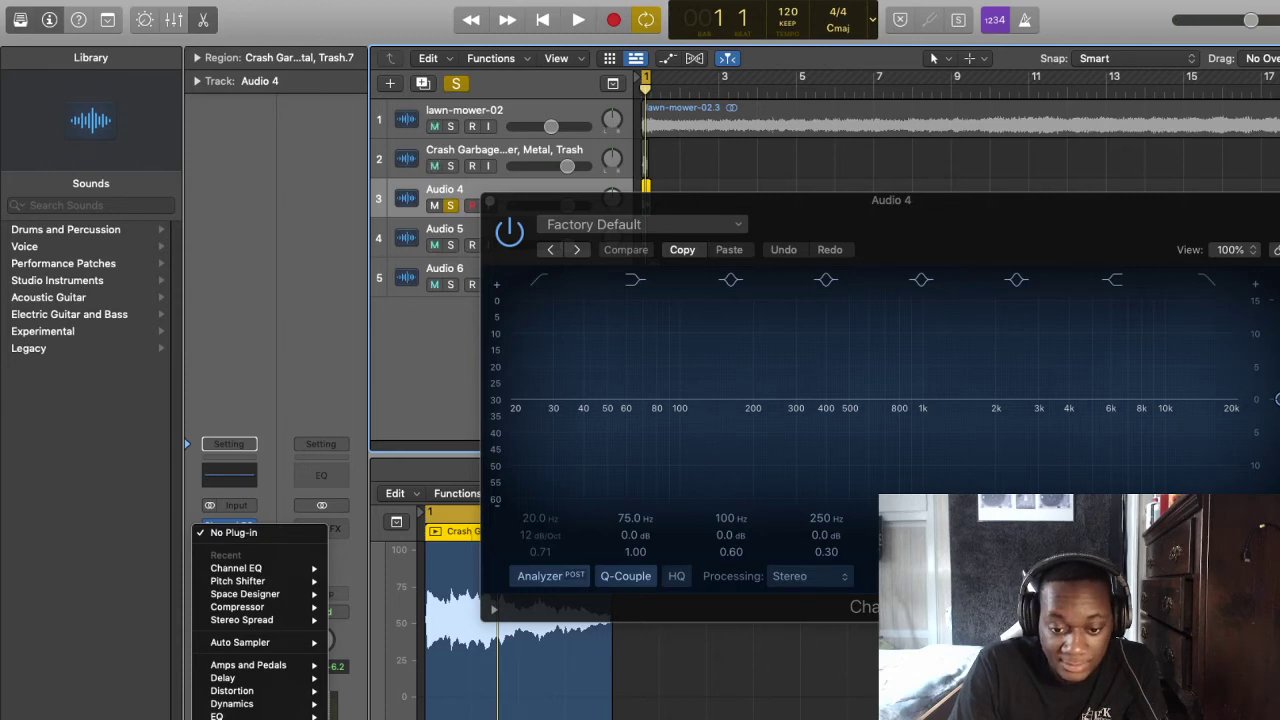
pyautogui.press('Escape')
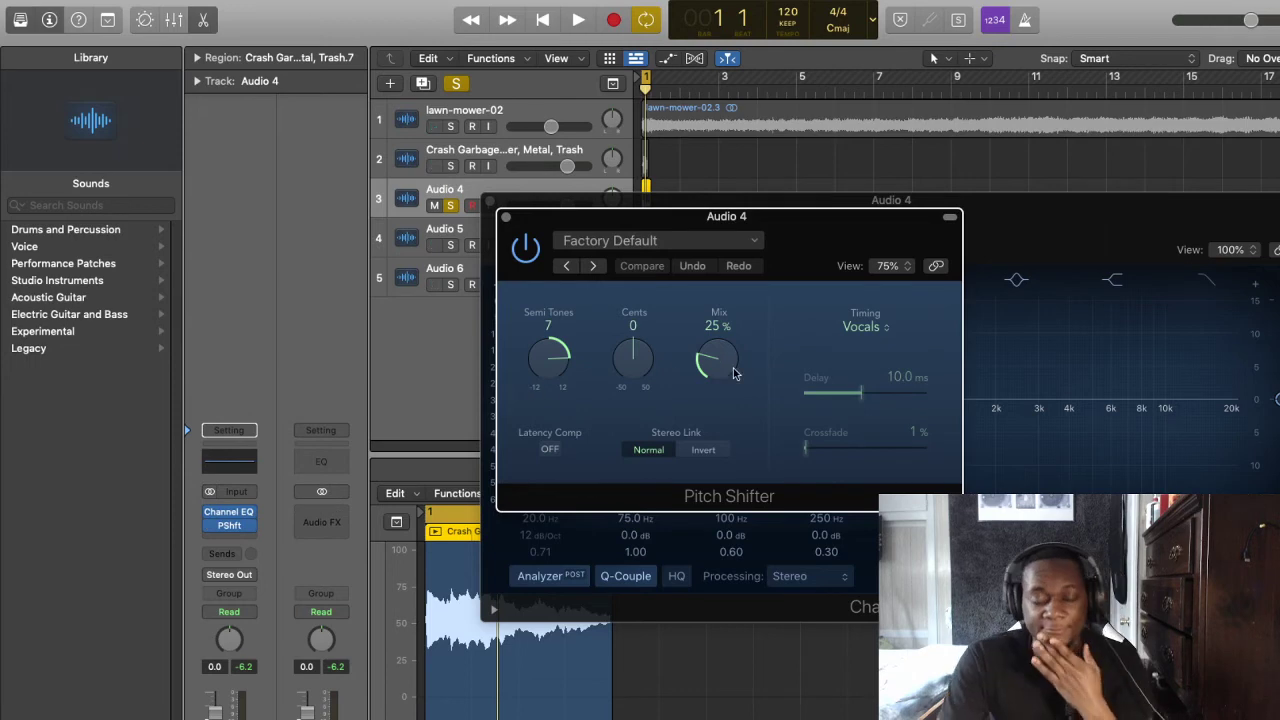
pyautogui.moveTo(729, 366); pyautogui.dragTo(722, 300)
# Audition Audio 4 while lowering its Pitch Shifter to -6 semitones, and close the plug-in
pyautogui.press('space')
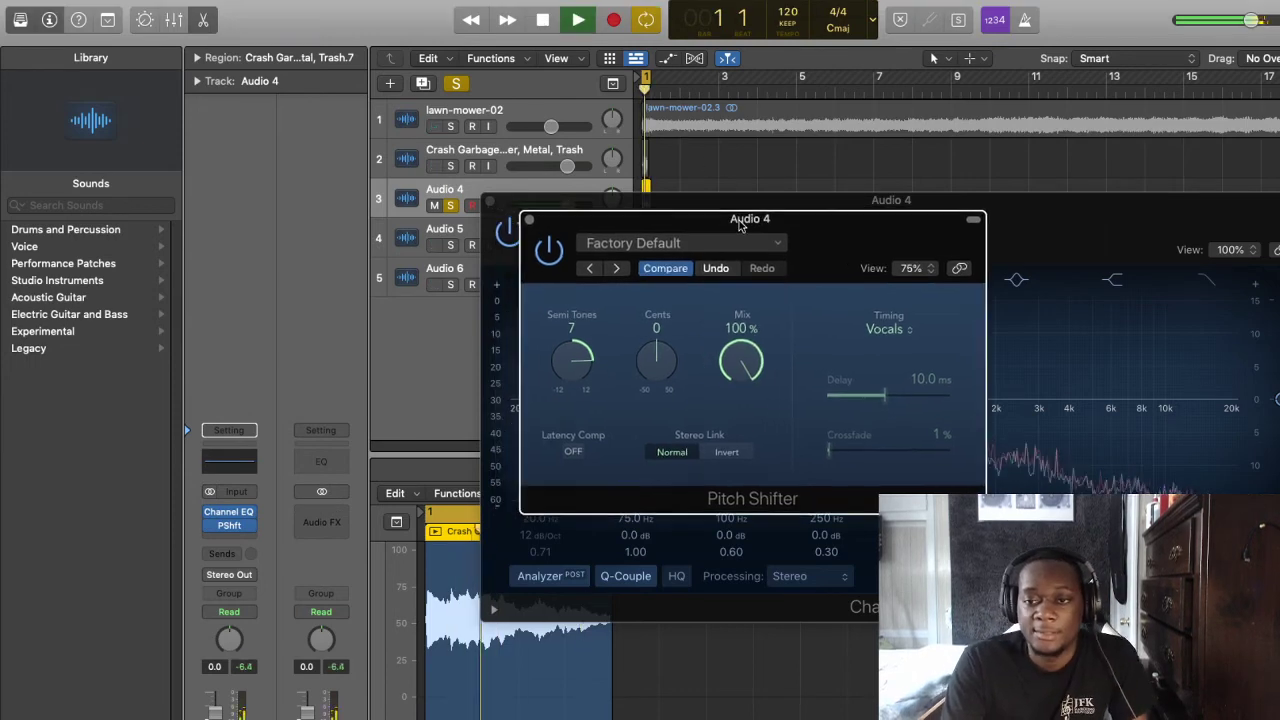
pyautogui.moveTo(708, 233); pyautogui.dragTo(1036, 174)
pyautogui.press('space')
pyautogui.moveTo(888, 298); pyautogui.dragTo(886, 335)
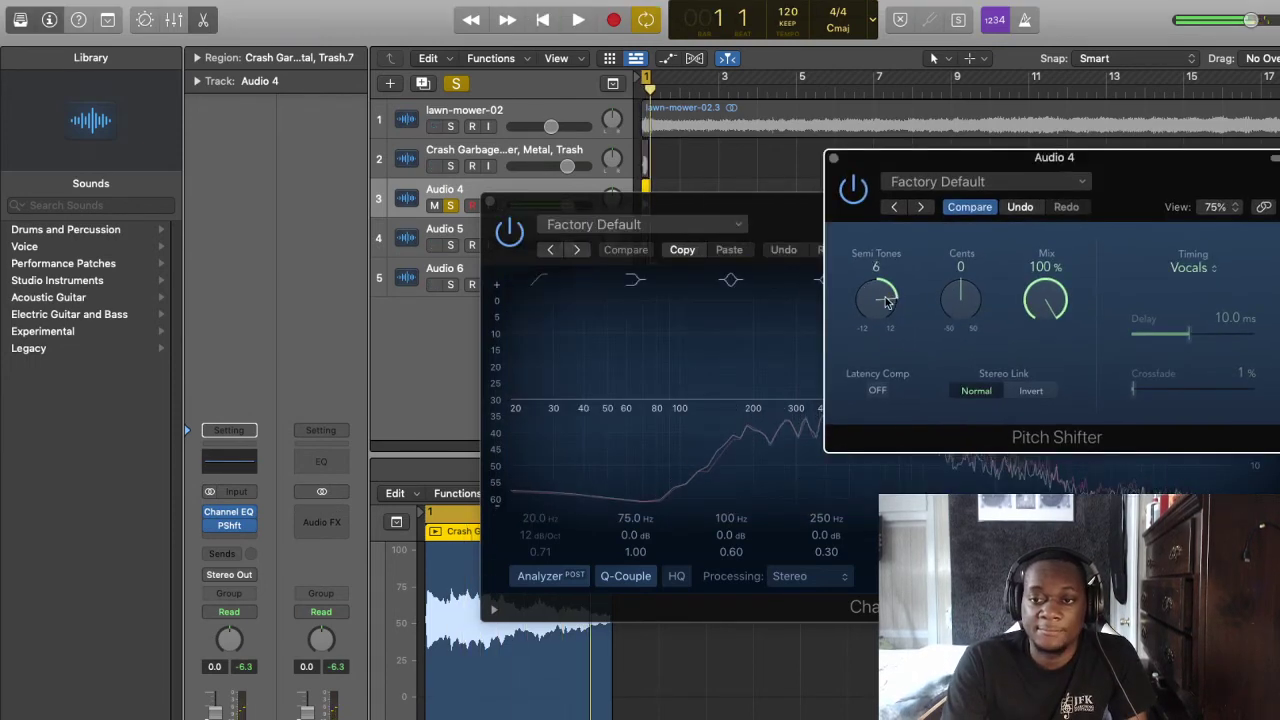
pyautogui.press('space')
pyautogui.moveTo(881, 395); pyautogui.dragTo(878, 421)
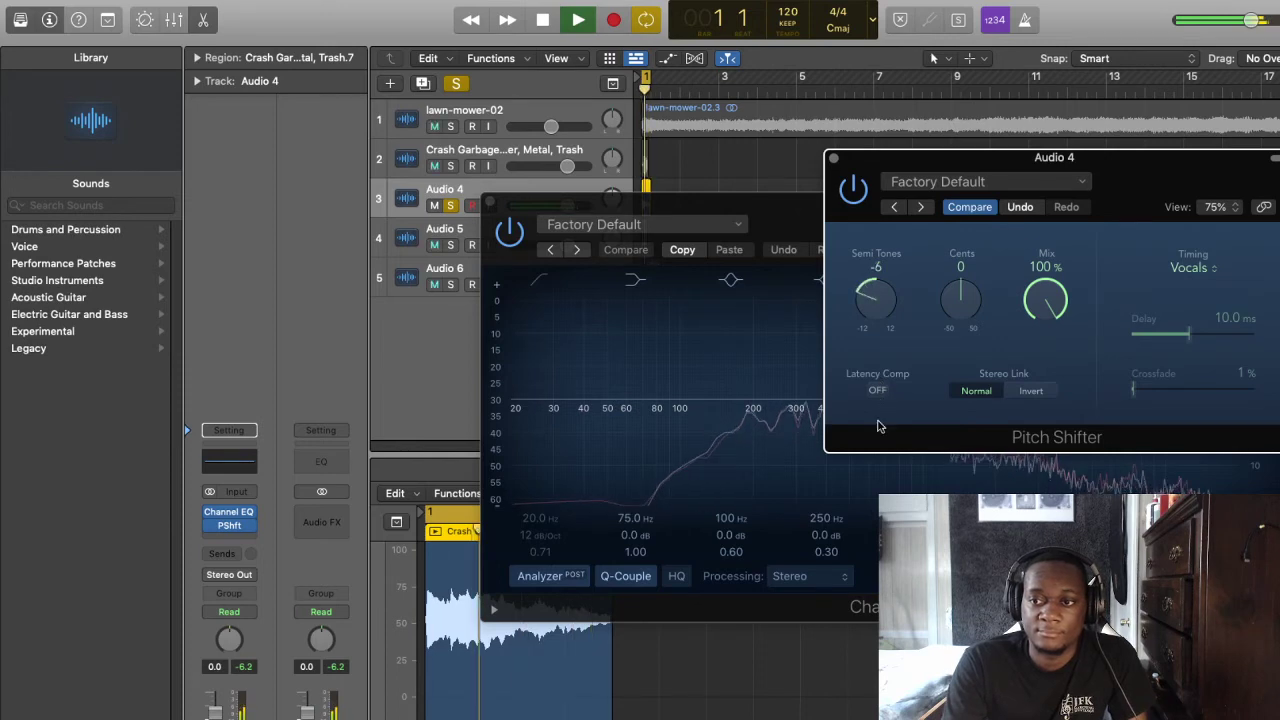
pyautogui.click(834, 158)
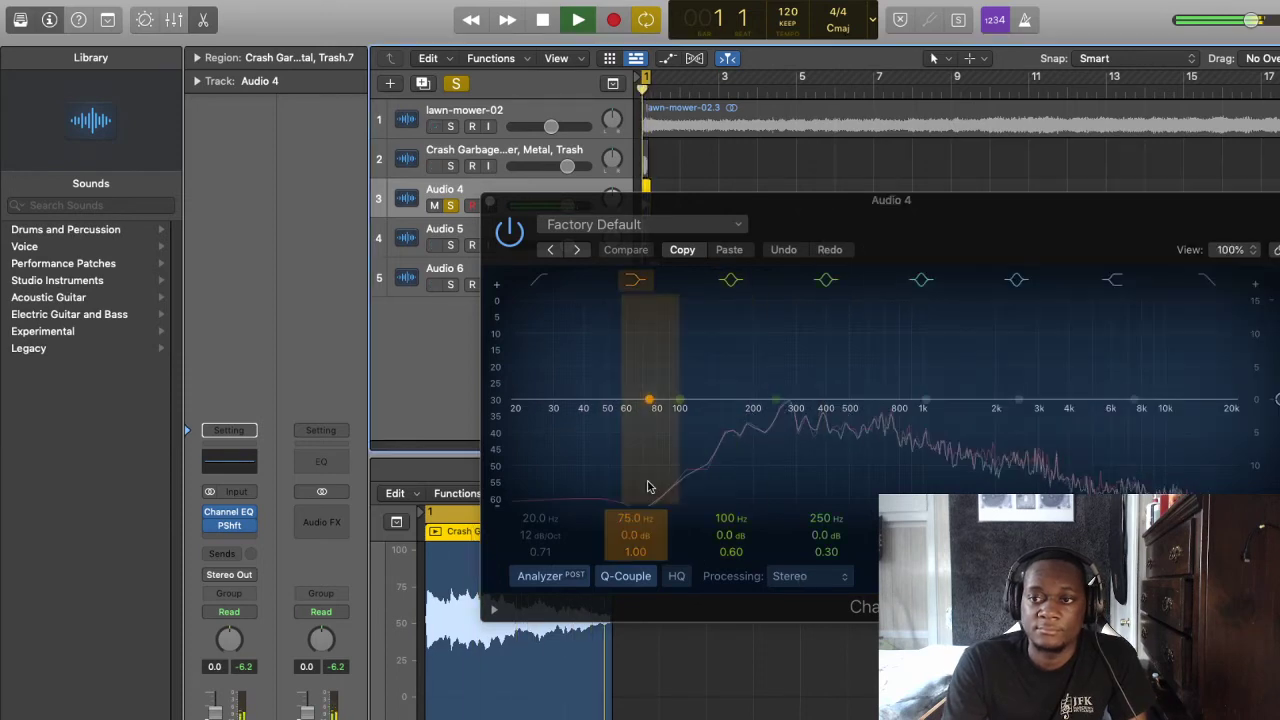
# Set the low shelf of Audio 4's Channel EQ to 127 Hz and -4.3 dB, close it and stop playback
pyautogui.moveTo(647, 487); pyautogui.dragTo(694, 528)
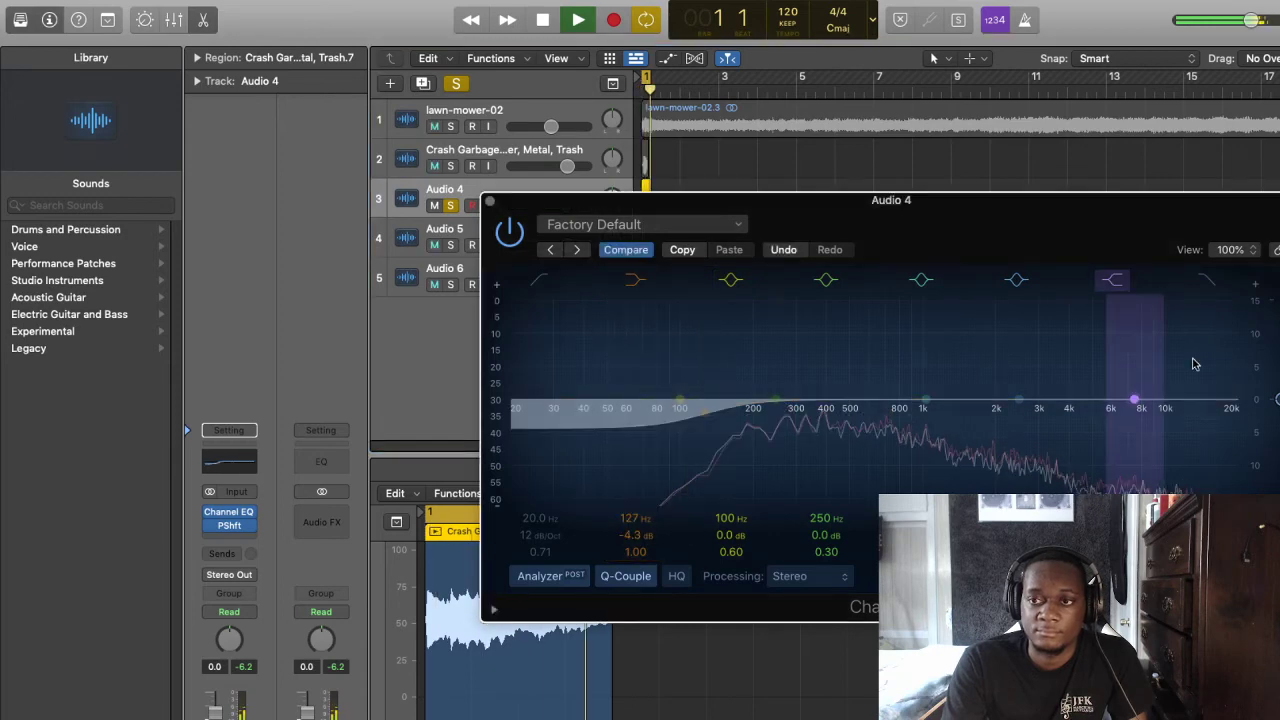
pyautogui.click(489, 201)
pyautogui.press('space')
# Turn off cycling and play Audio 4's processed crash piece once from the start
pyautogui.click(249, 526)
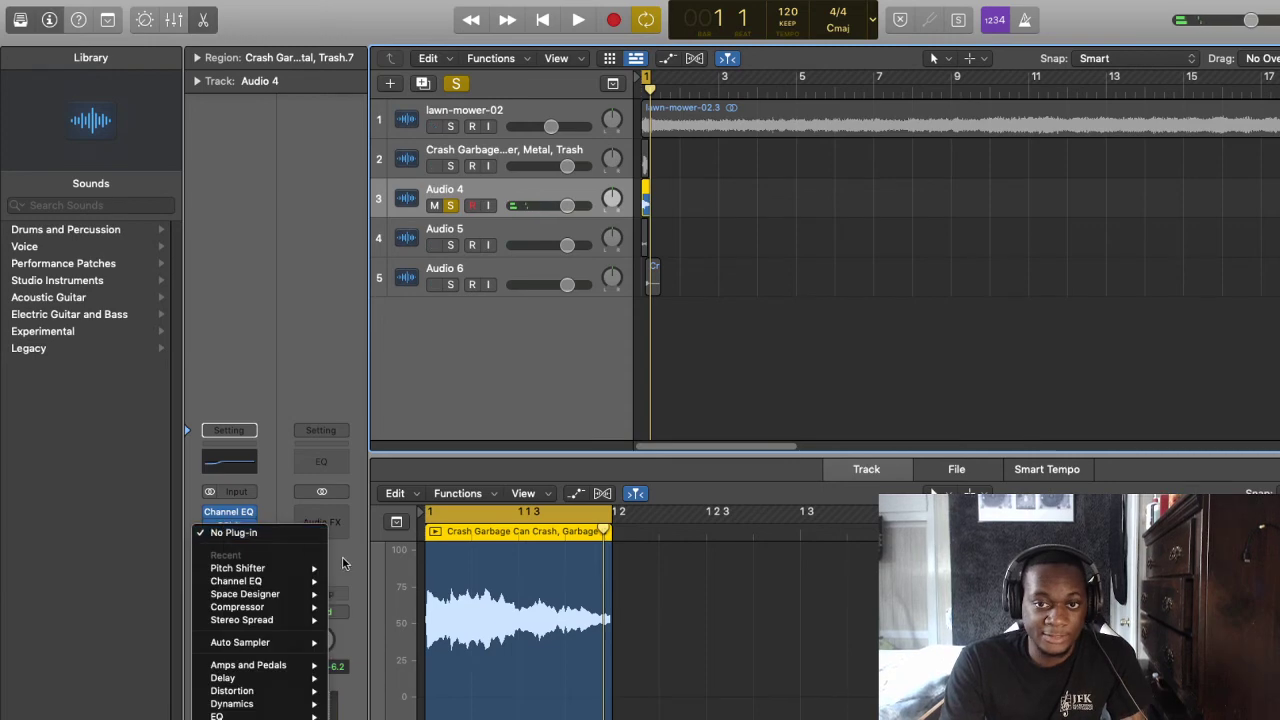
pyautogui.click(648, 83)
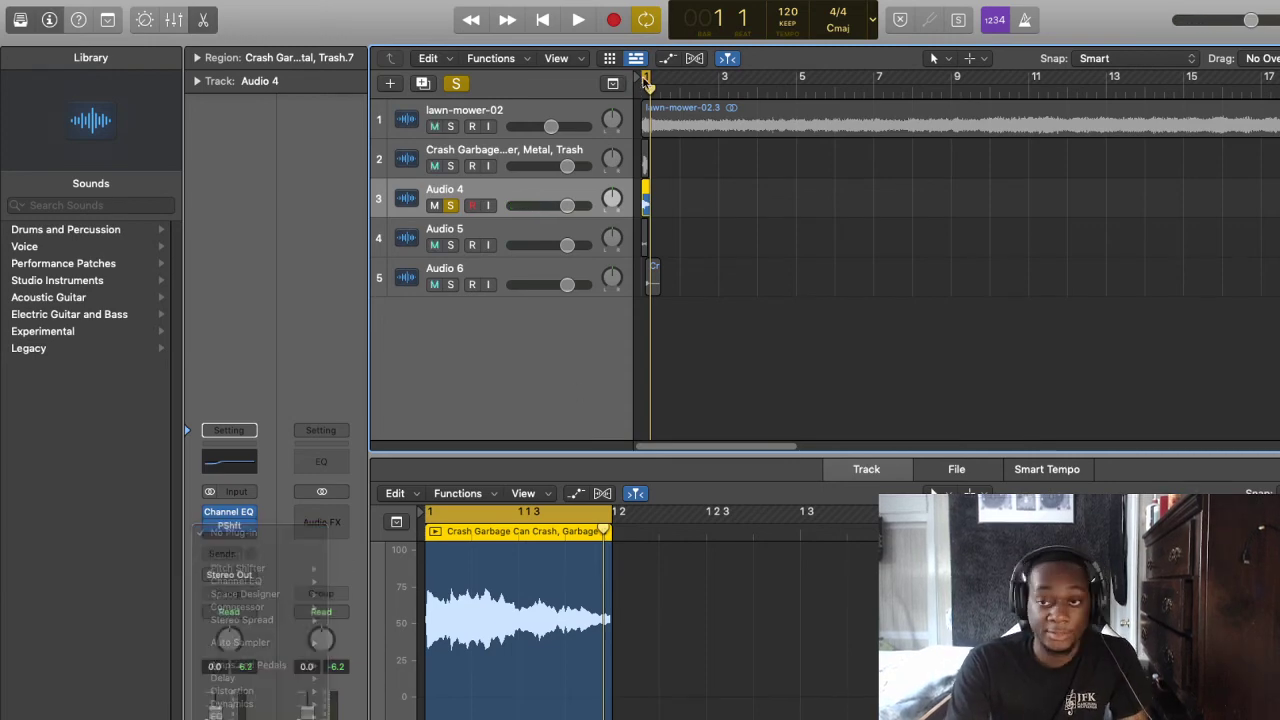
pyautogui.click(646, 77)
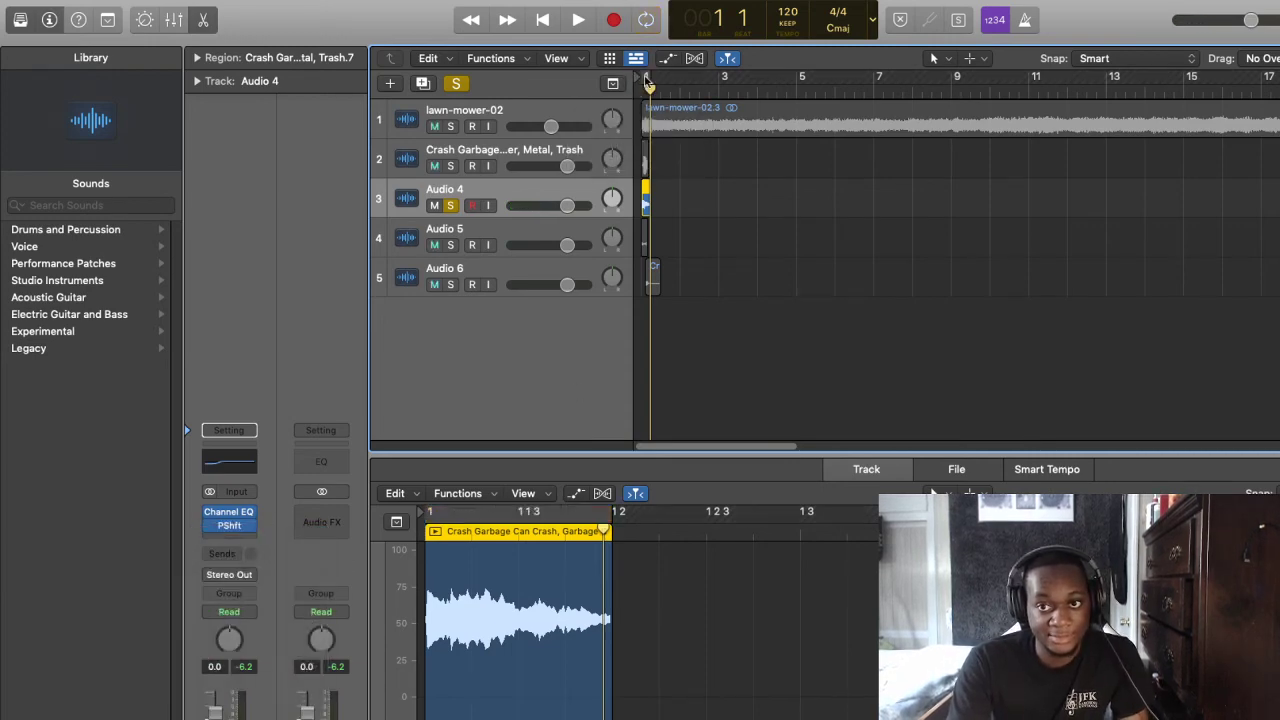
pyautogui.press('space')
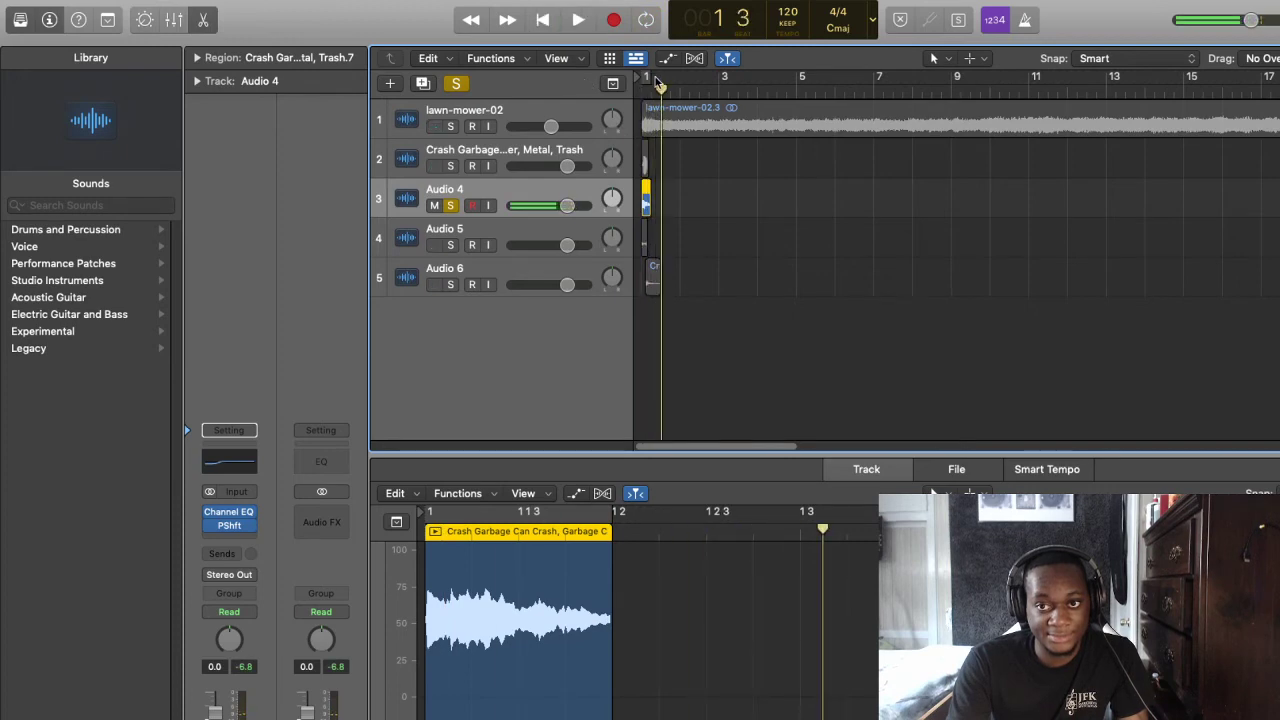
pyautogui.press('space')
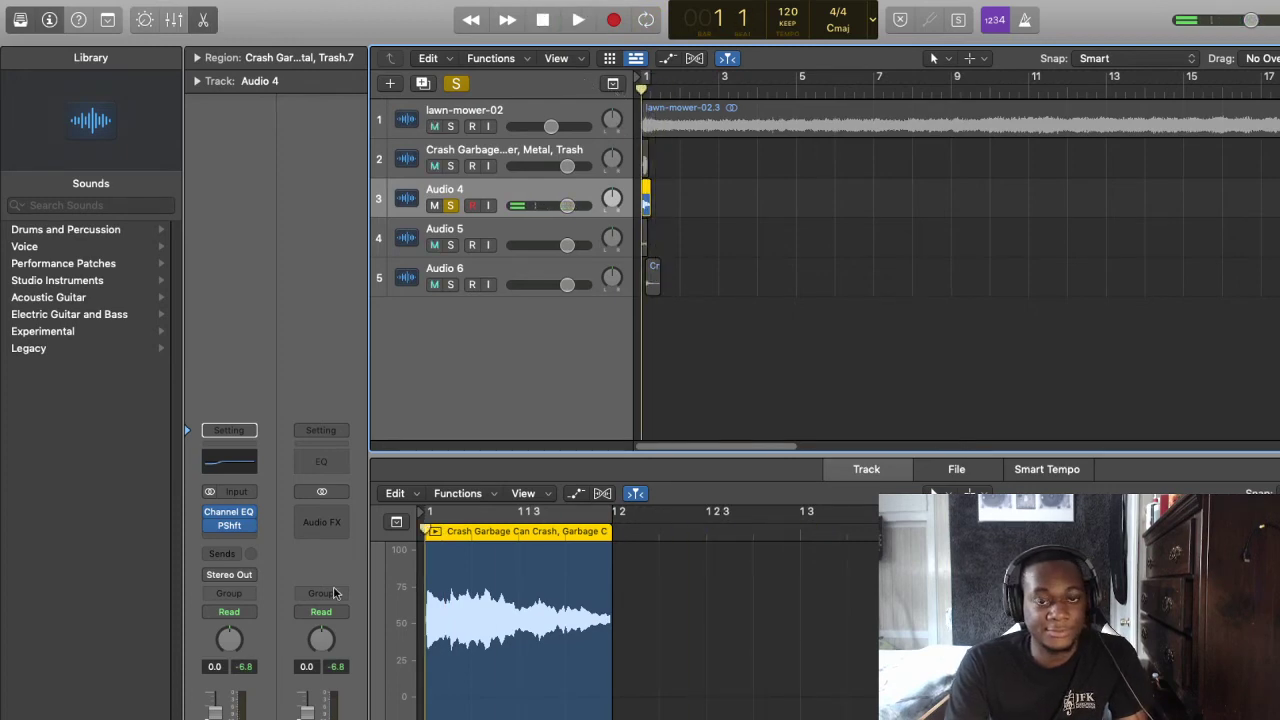
# Insert Space Designer on Audio 4 and play the crash piece through its 1.8s_Large & Brite impulse response
pyautogui.click(229, 538)
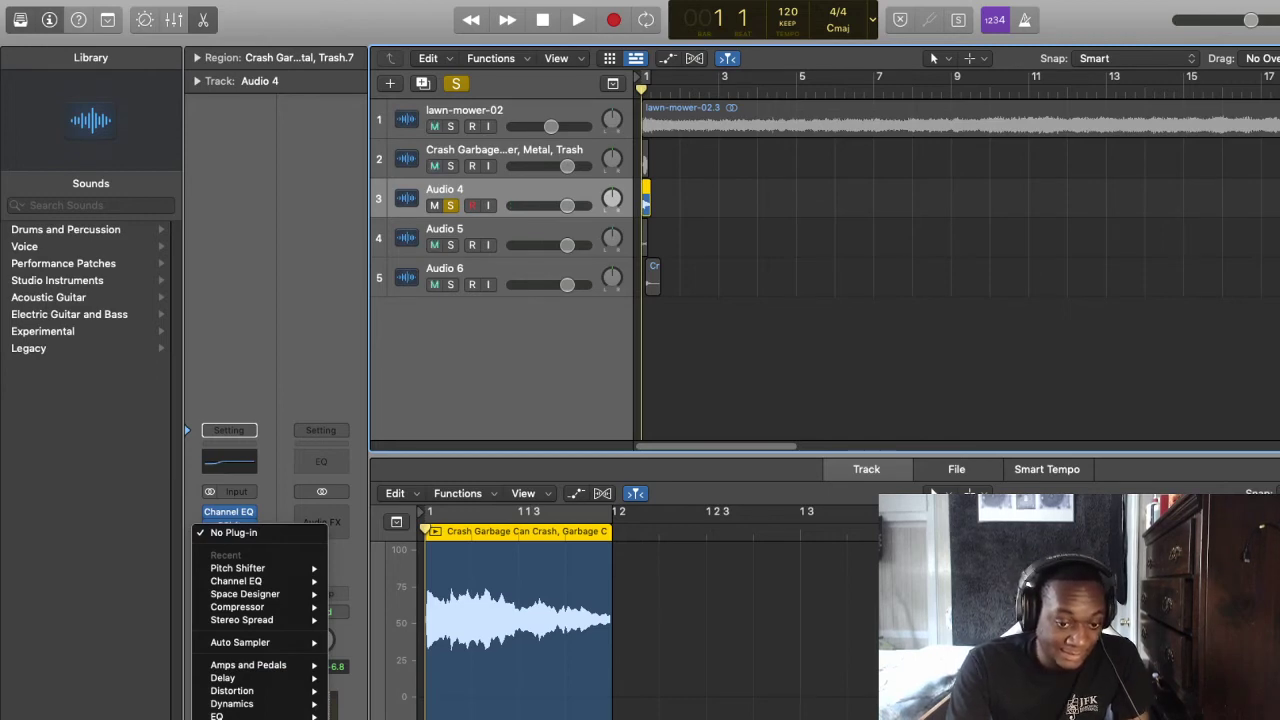
pyautogui.click(800, 254)
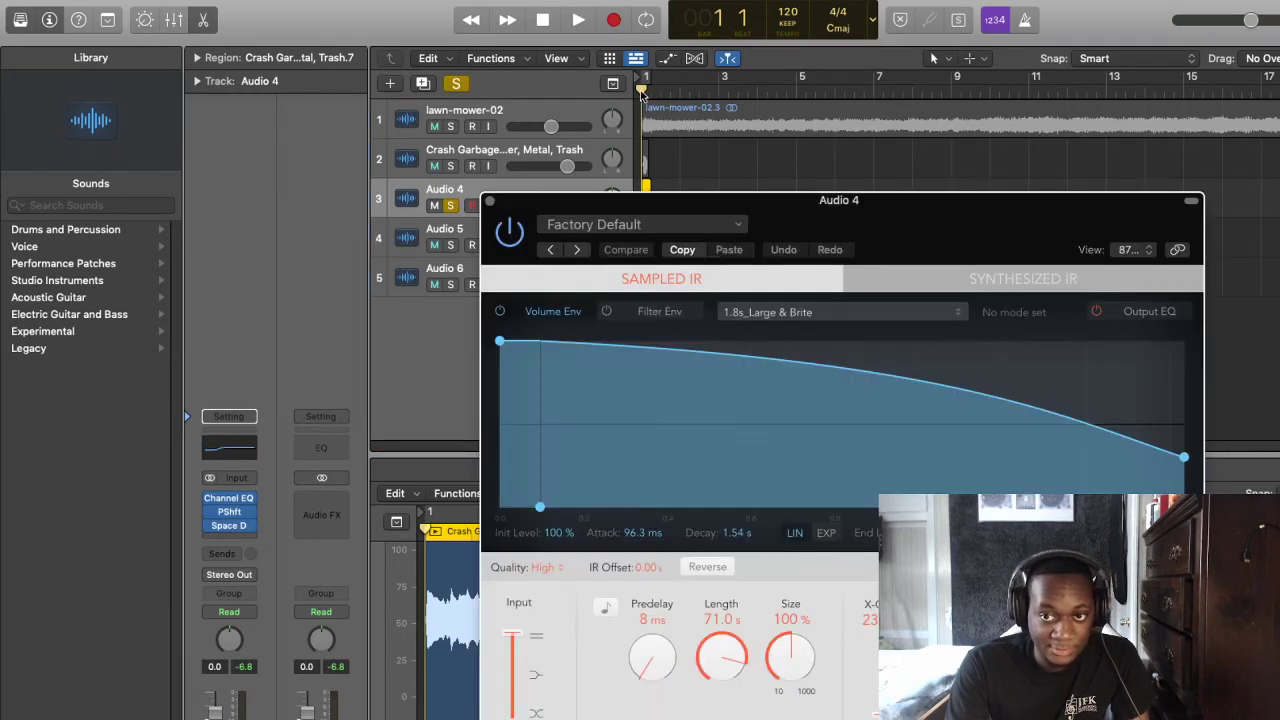
pyautogui.press('space')
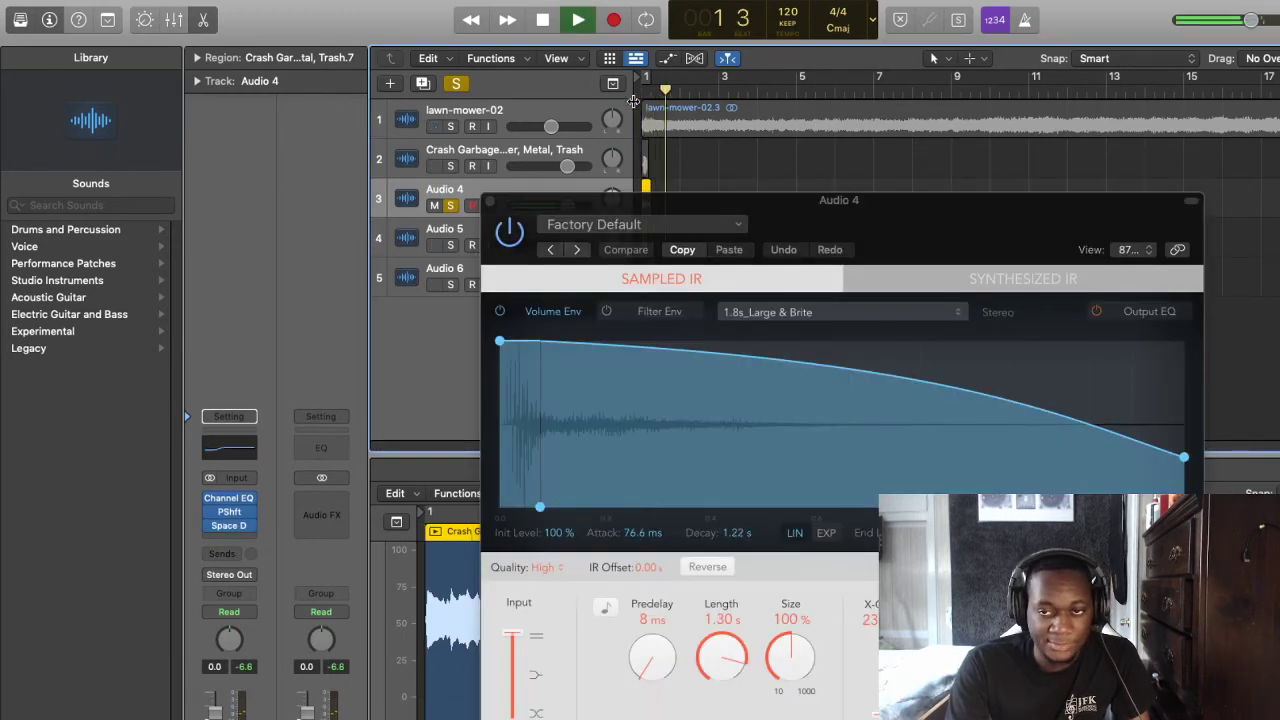
pyautogui.press('space')
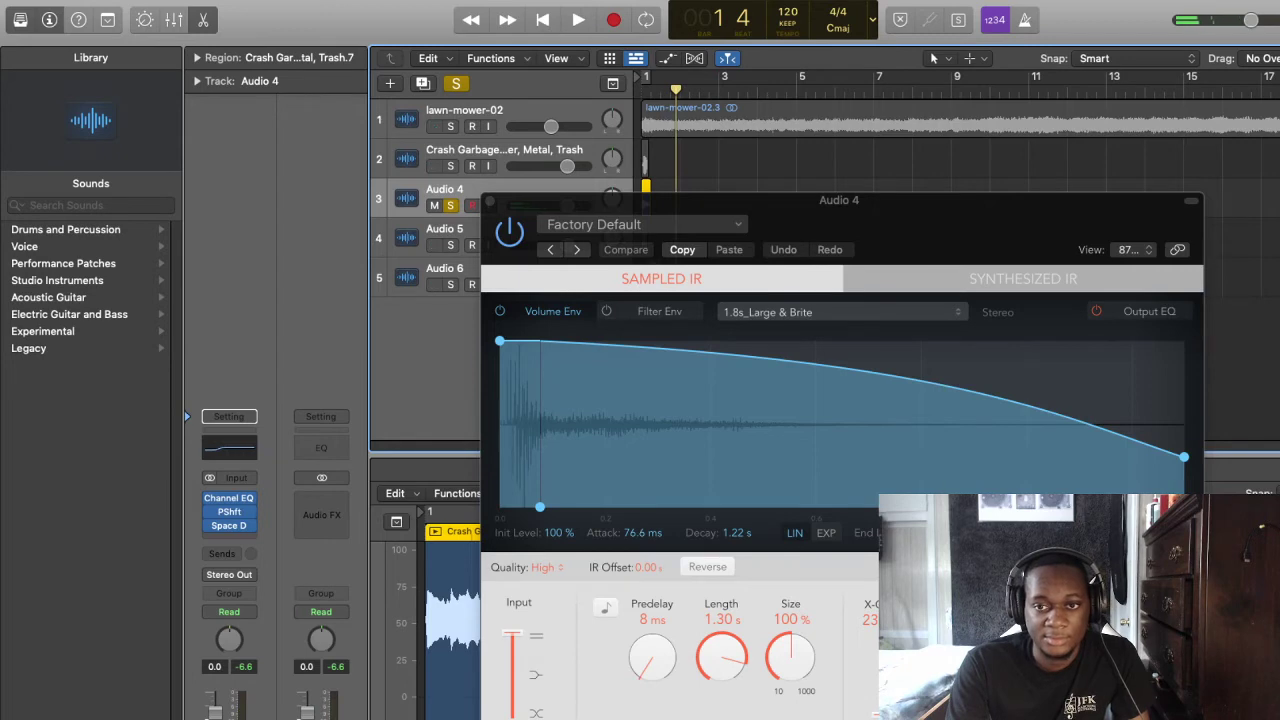
pyautogui.press('space')
pyautogui.press('space')
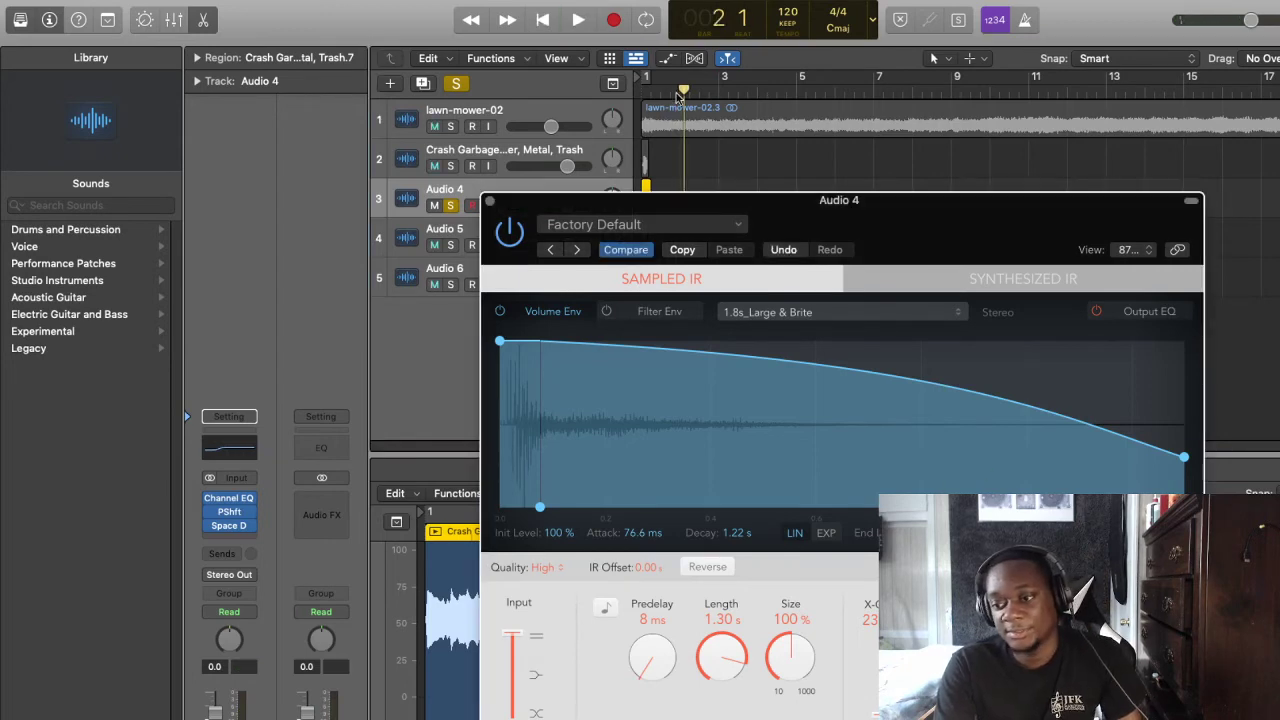
# Replay Audio 4's crash piece repeatedly from the start to judge the Space Designer reverb tail
pyautogui.moveTo(680, 94); pyautogui.dragTo(643, 94)
pyautogui.press('space')
pyautogui.press('space')
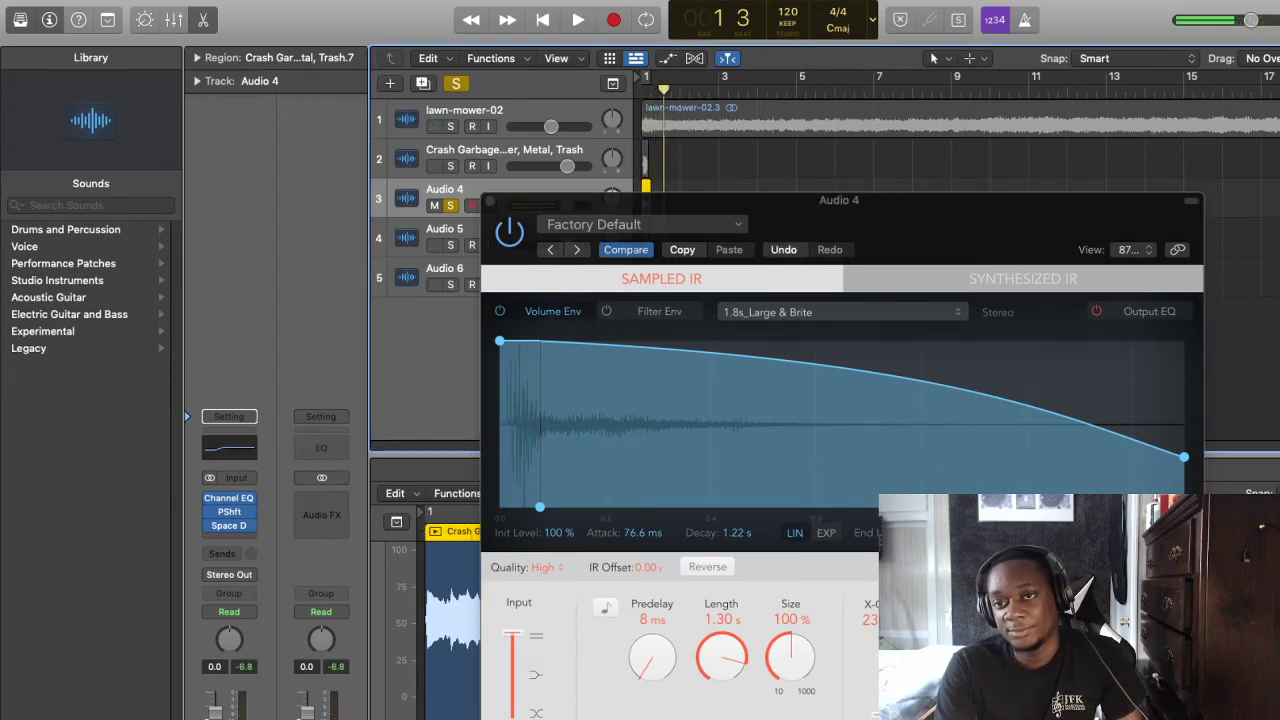
pyautogui.moveTo(652, 93); pyautogui.dragTo(629, 91)
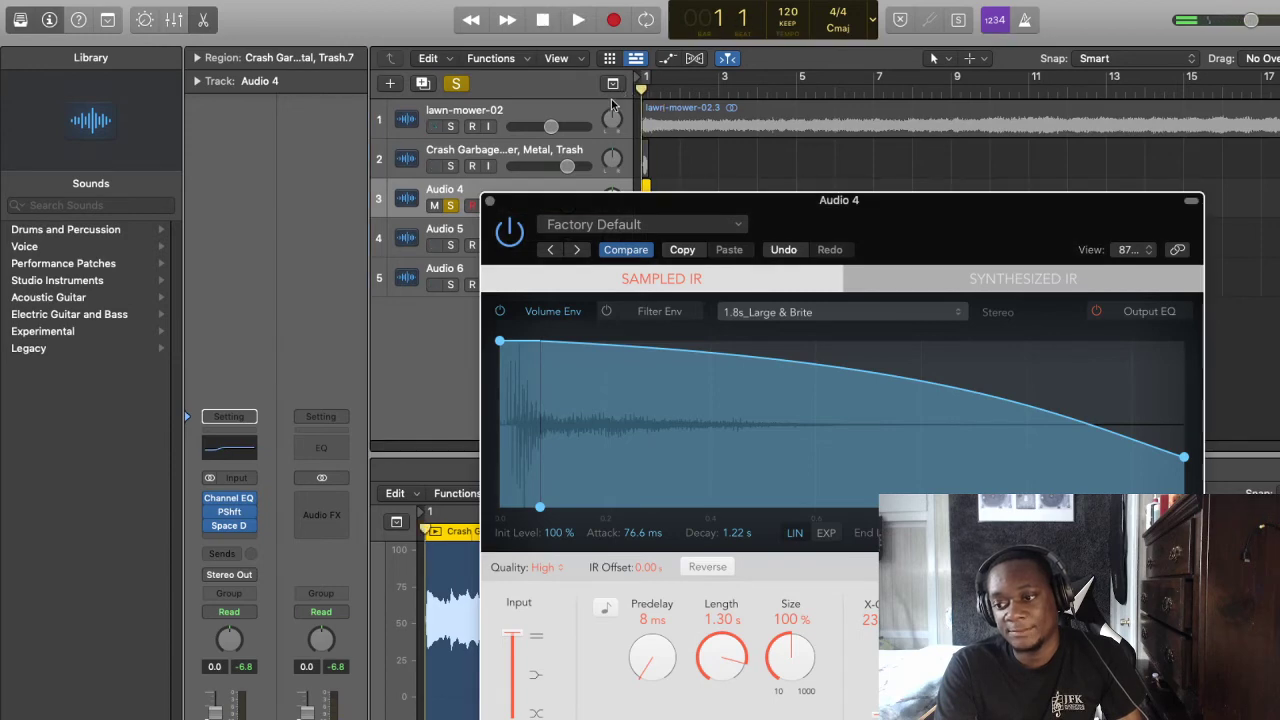
pyautogui.press('space')
pyautogui.press('space')
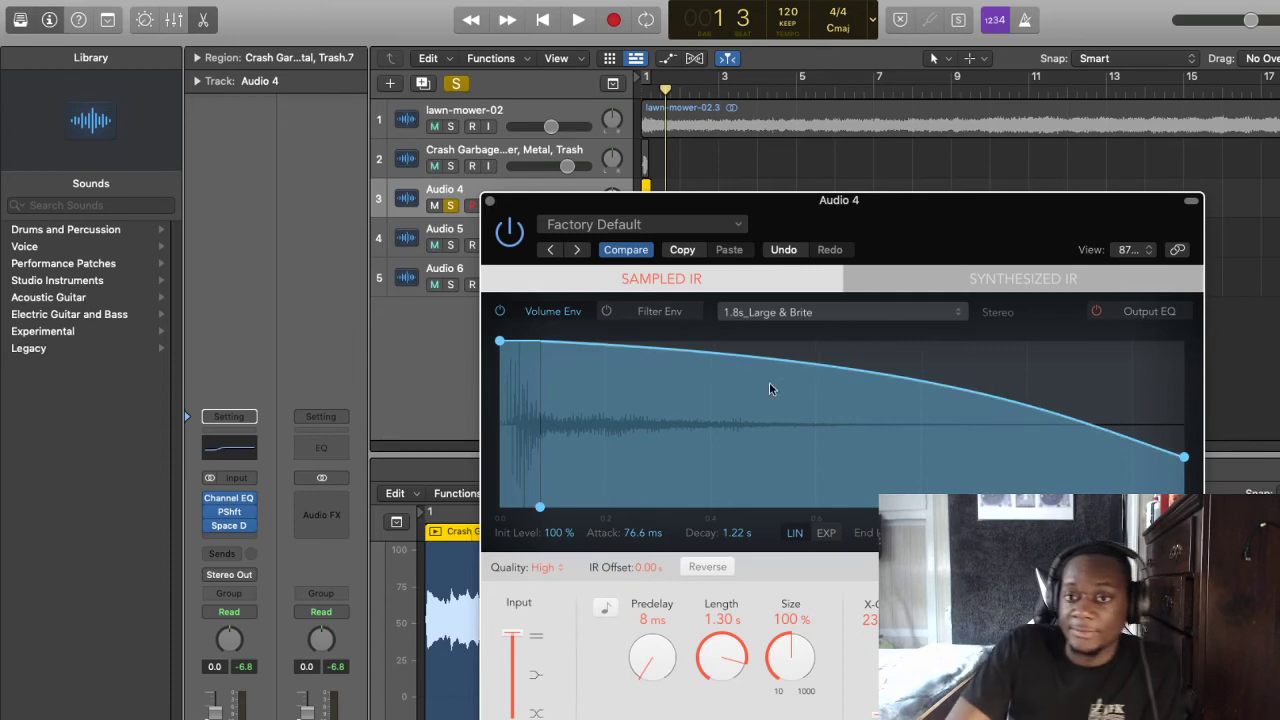
pyautogui.press('space')
pyautogui.press('space')
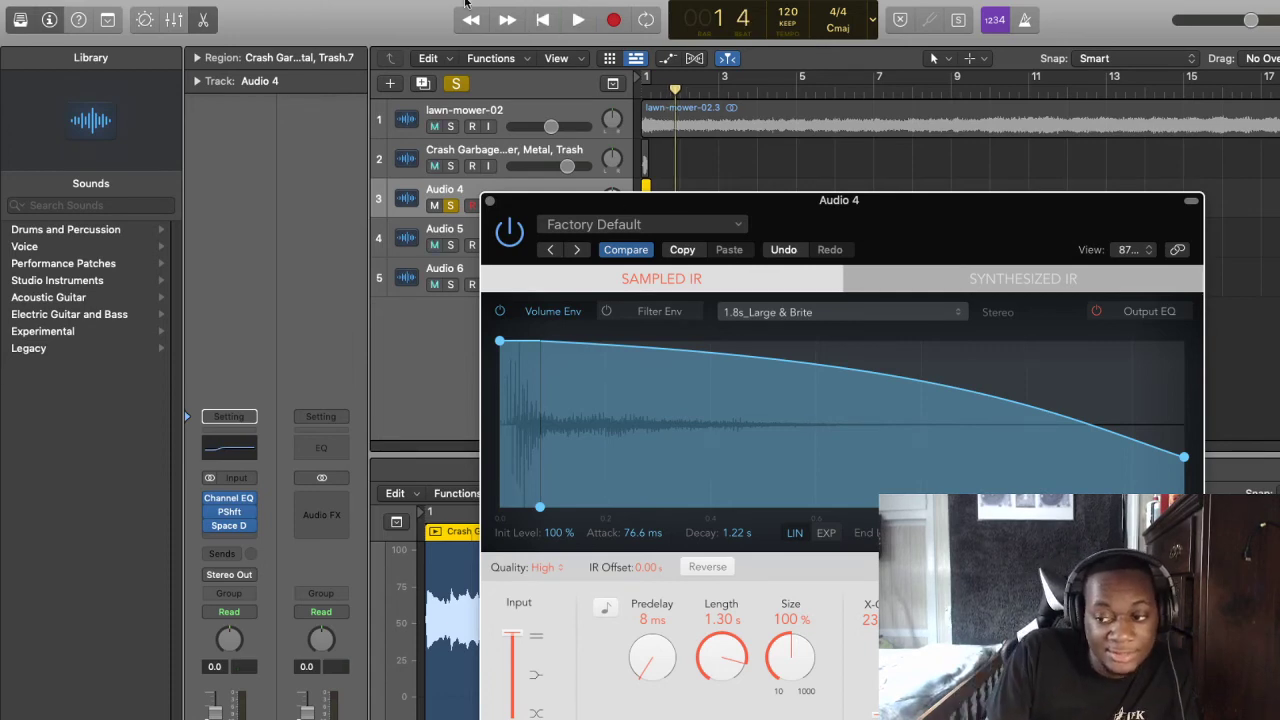
pyautogui.moveTo(681, 93); pyautogui.dragTo(586, 98)
pyautogui.press('space')
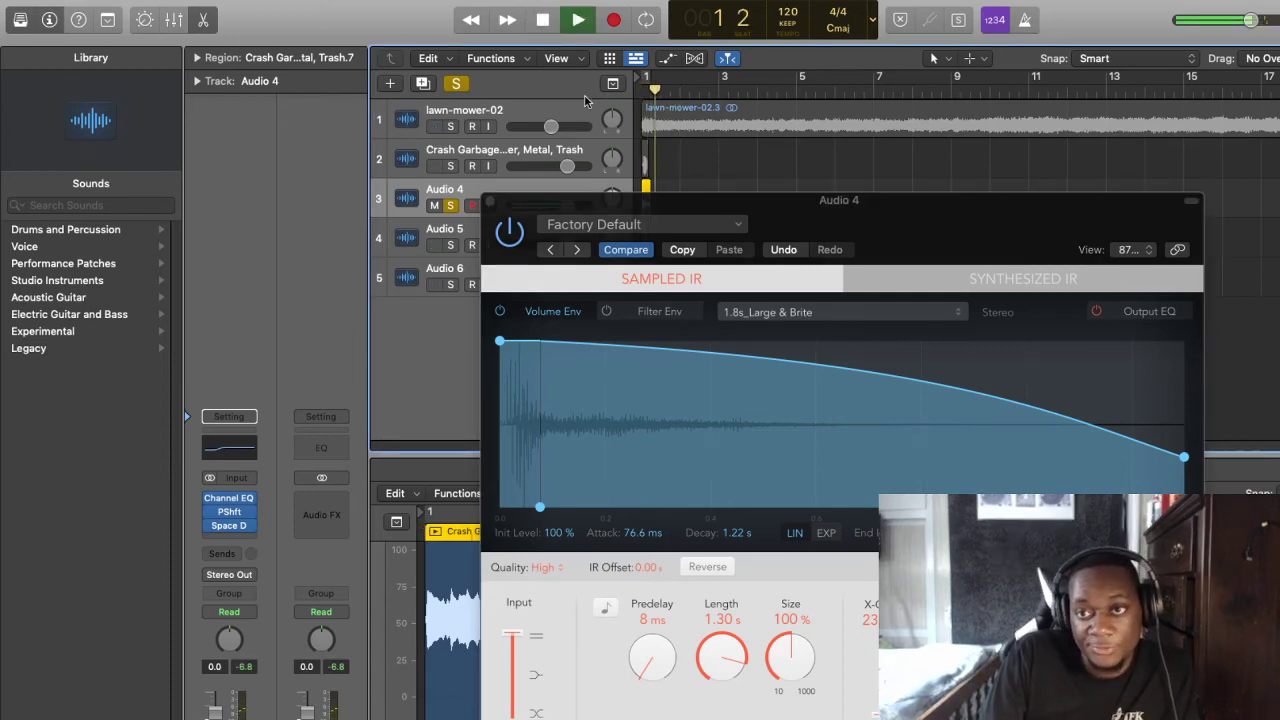
pyautogui.press('space')
# Adjust Space Designer's output levels on Audio 4, replaying the crash piece from the start after each change
pyautogui.click(1130, 650)
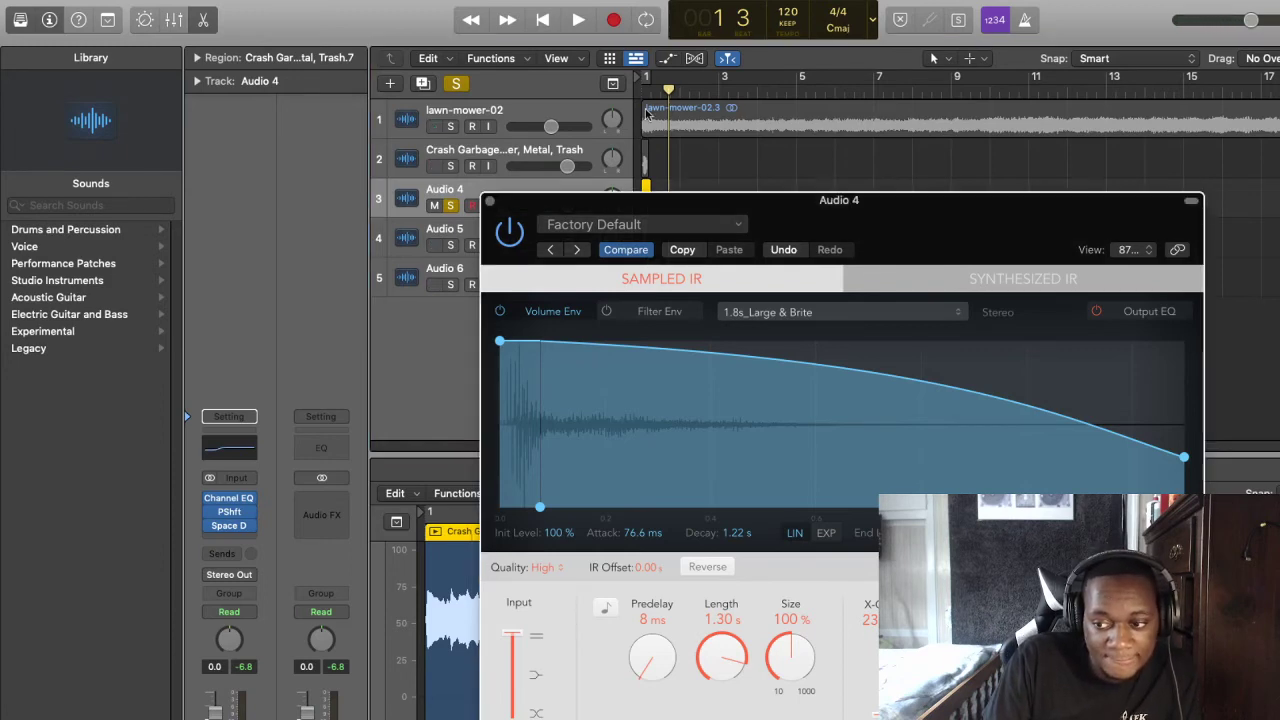
pyautogui.click(560, 86)
pyautogui.press('space')
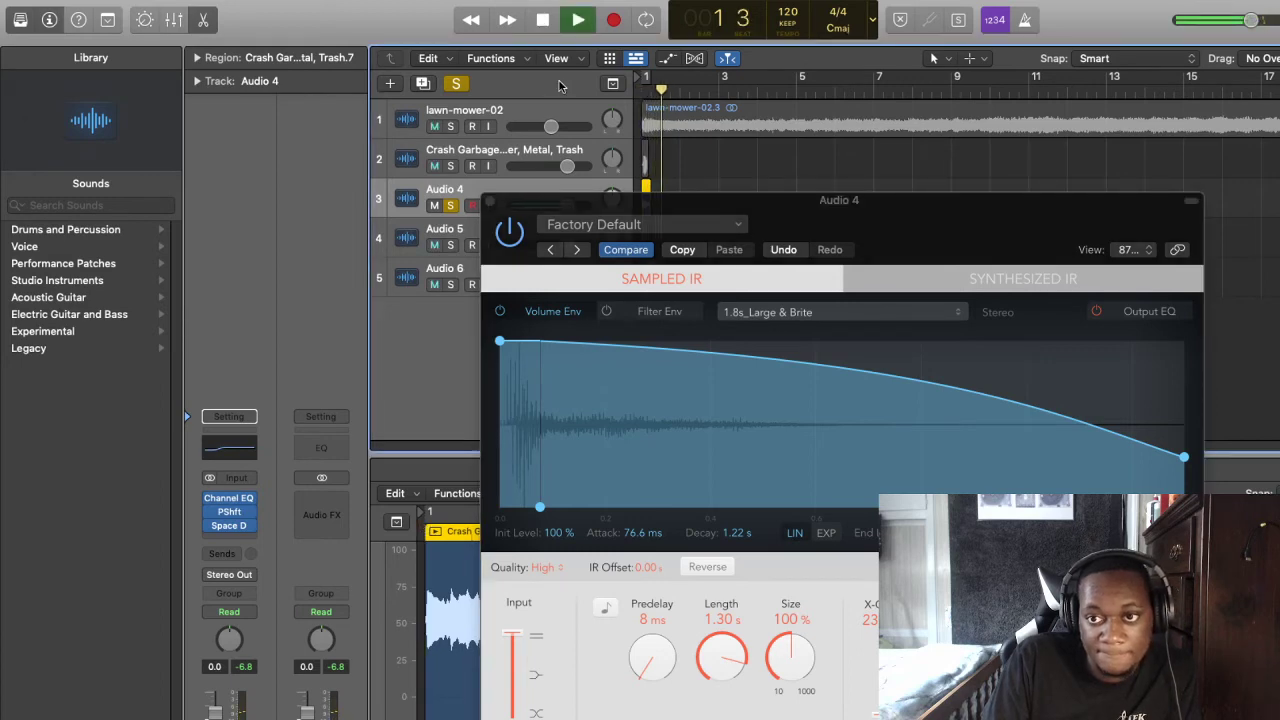
pyautogui.press('space')
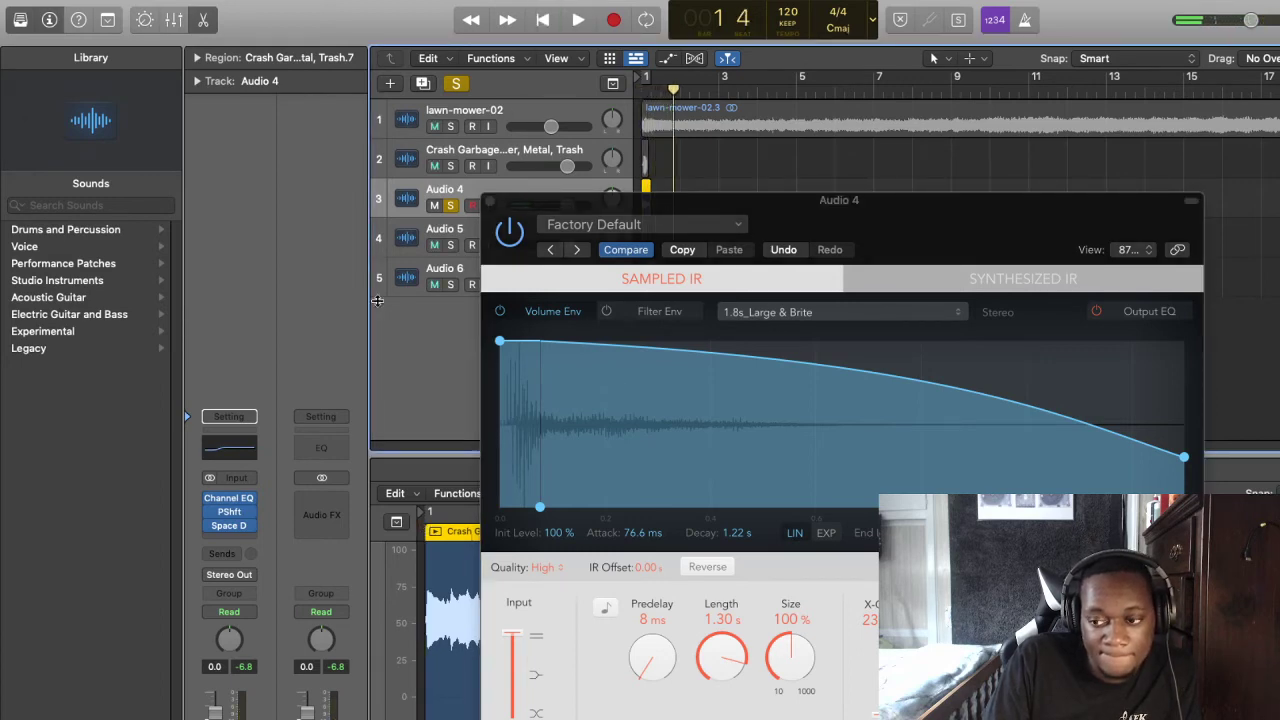
pyautogui.click(1130, 640)
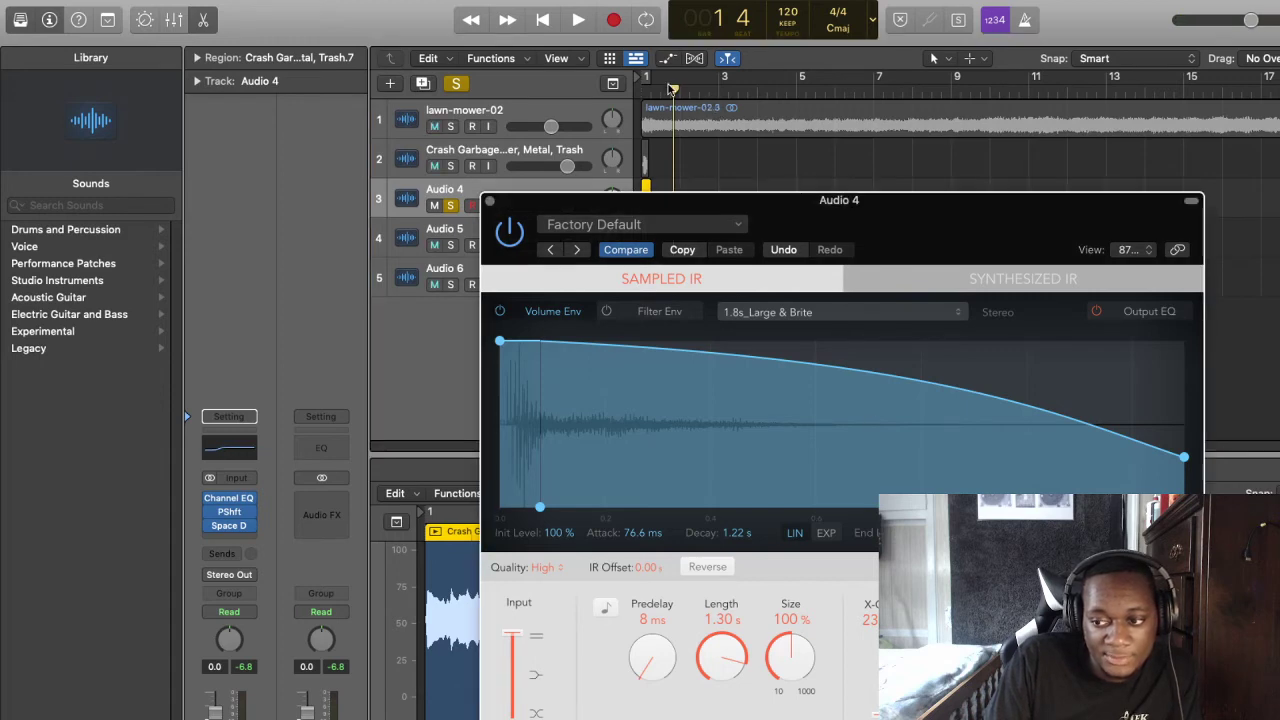
pyautogui.moveTo(672, 89); pyautogui.dragTo(534, 89)
pyautogui.press('space')
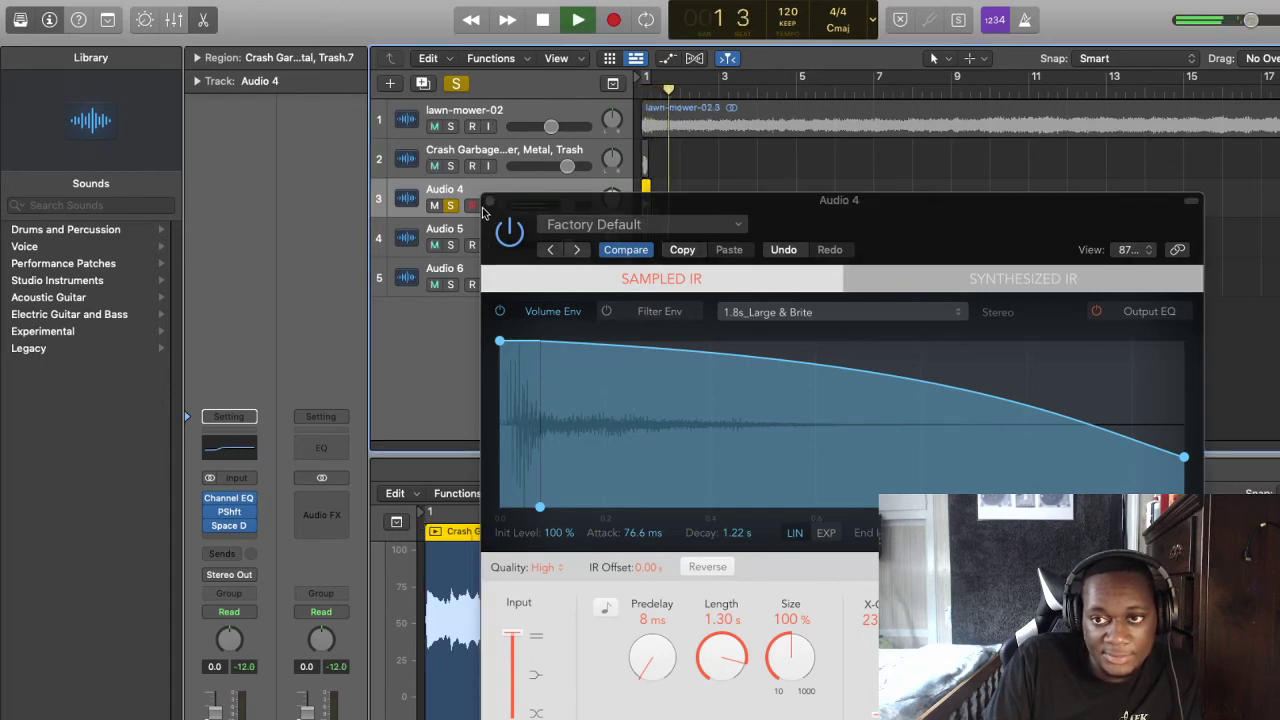
pyautogui.press('space')
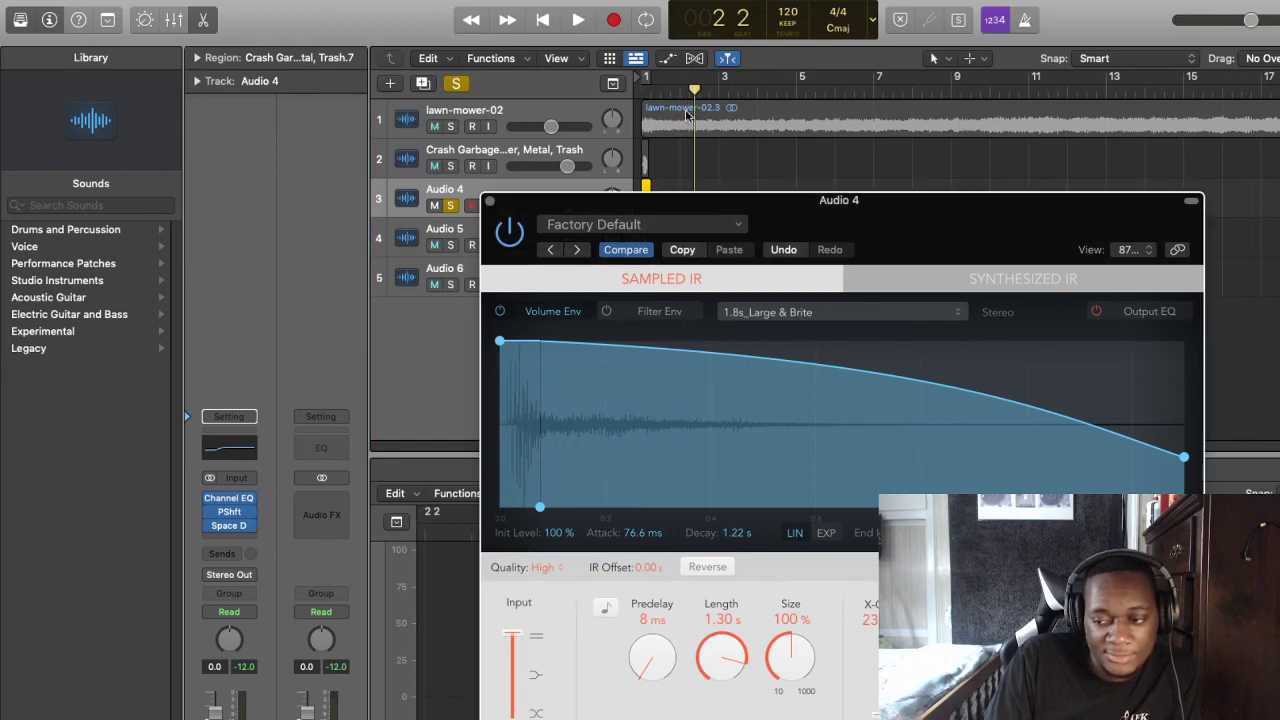
pyautogui.moveTo(684, 91); pyautogui.dragTo(543, 91)
pyautogui.press('space')
pyautogui.press('space')
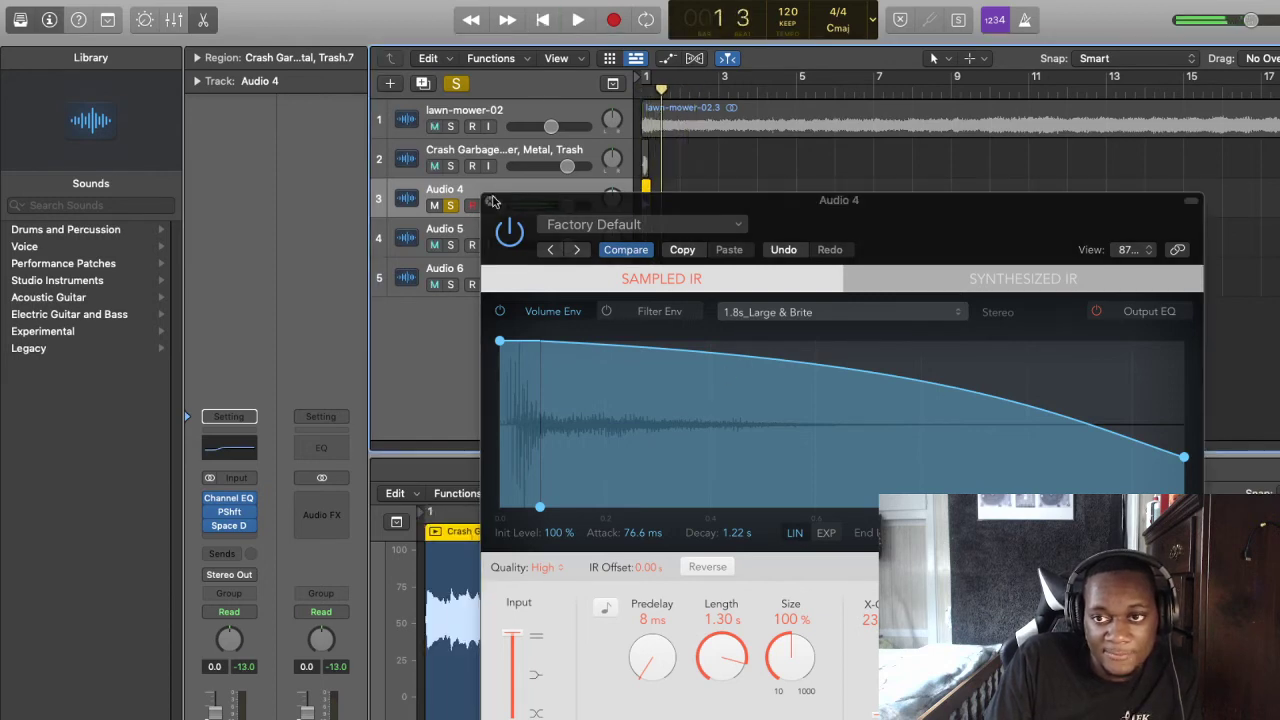
# Close Space Designer, switch the solo from Audio 4 to Audio 5, return the playhead to the start and select Audio 5
pyautogui.click(489, 201)
pyautogui.click(451, 206)
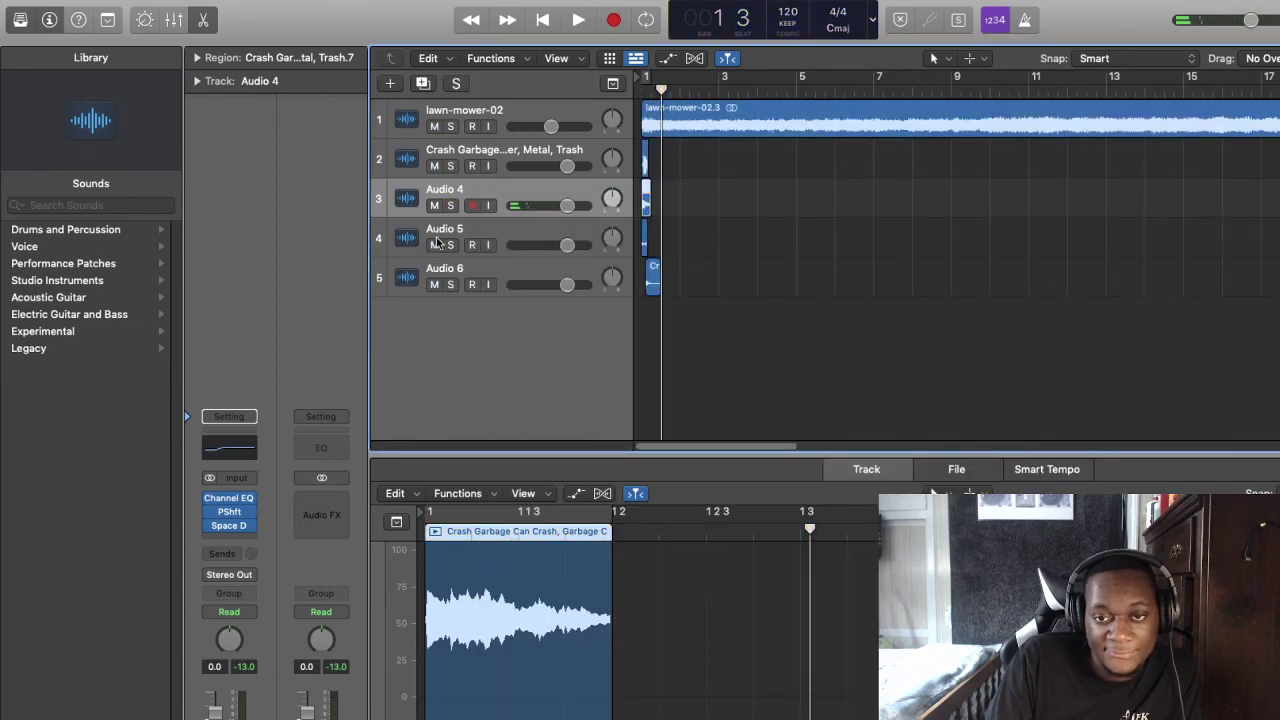
pyautogui.click(450, 245)
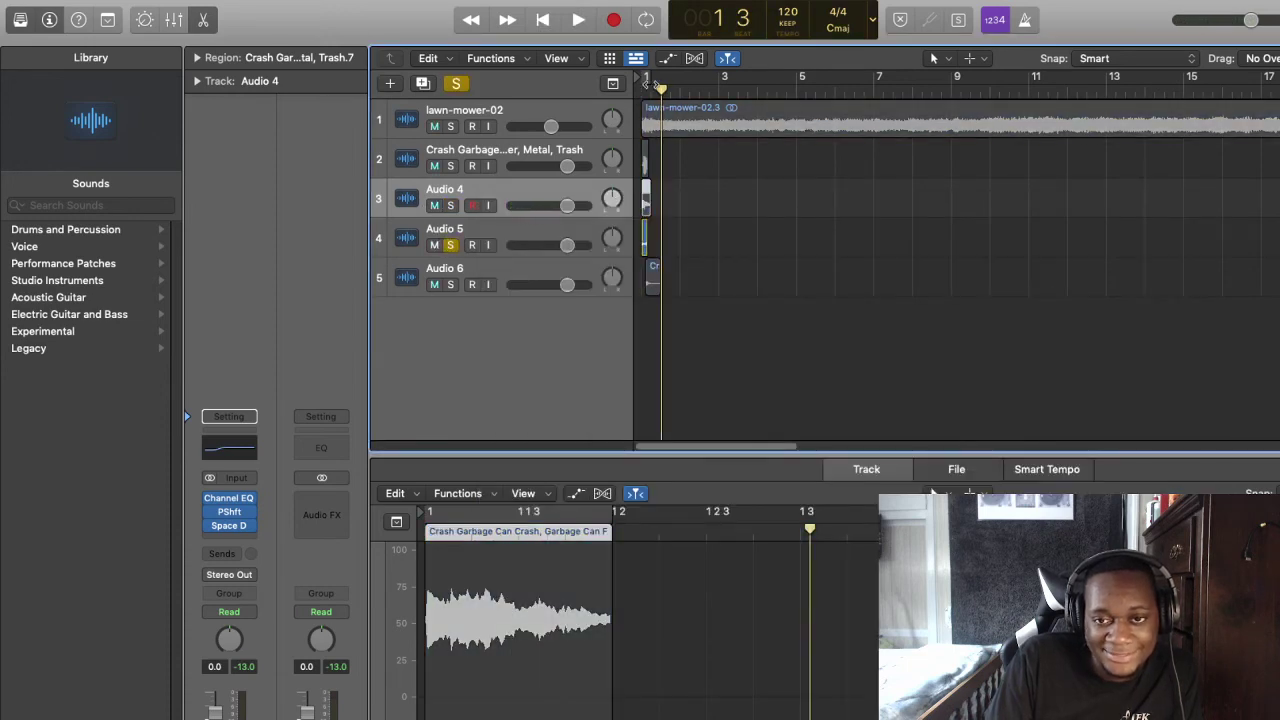
pyautogui.moveTo(660, 90); pyautogui.dragTo(556, 95)
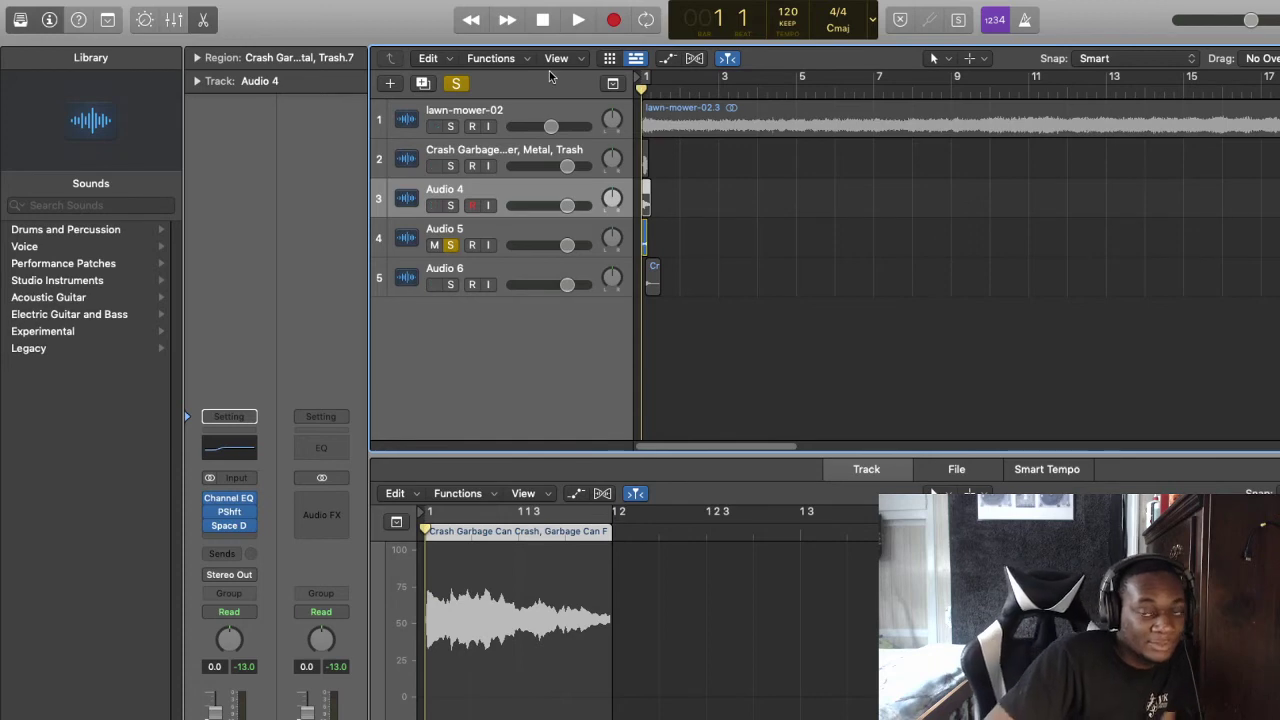
pyautogui.click(588, 243)
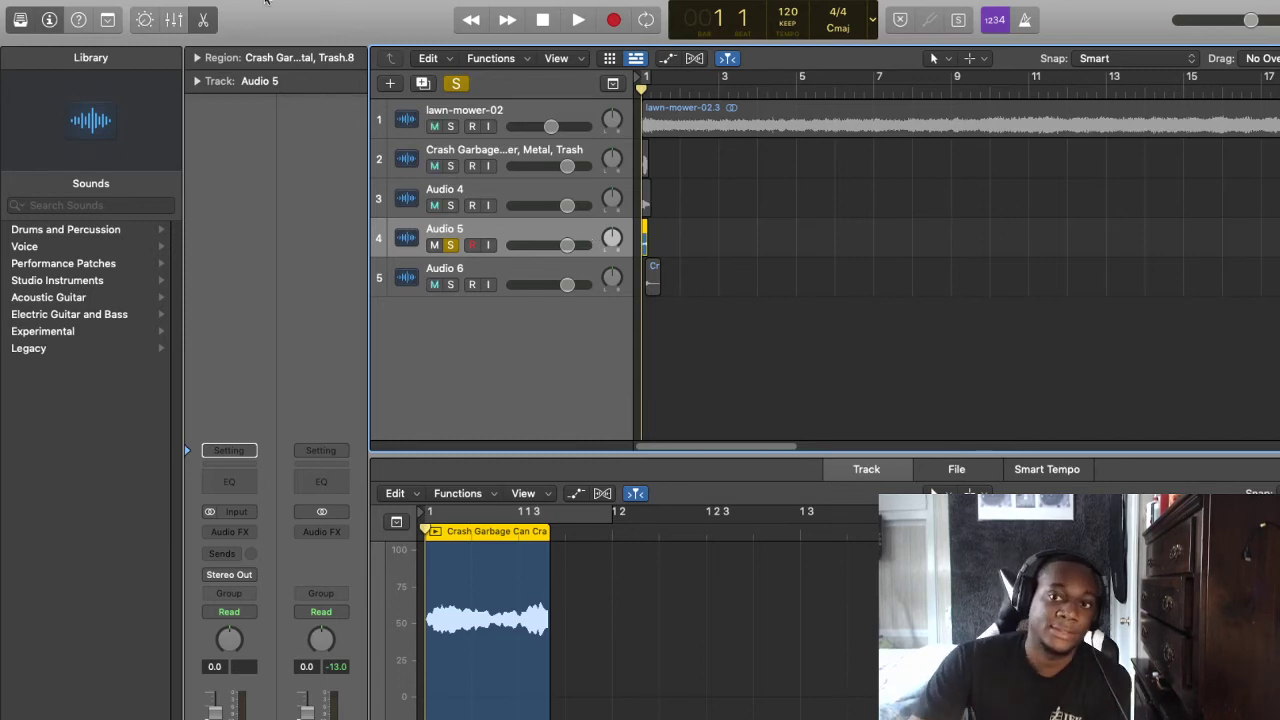
# Switch to QLab, examine the Plane Pro 1 cue's audio levels and crosspoints, and minimise the window to return to Logic Pro X
pyautogui.moveTo(86, 5)
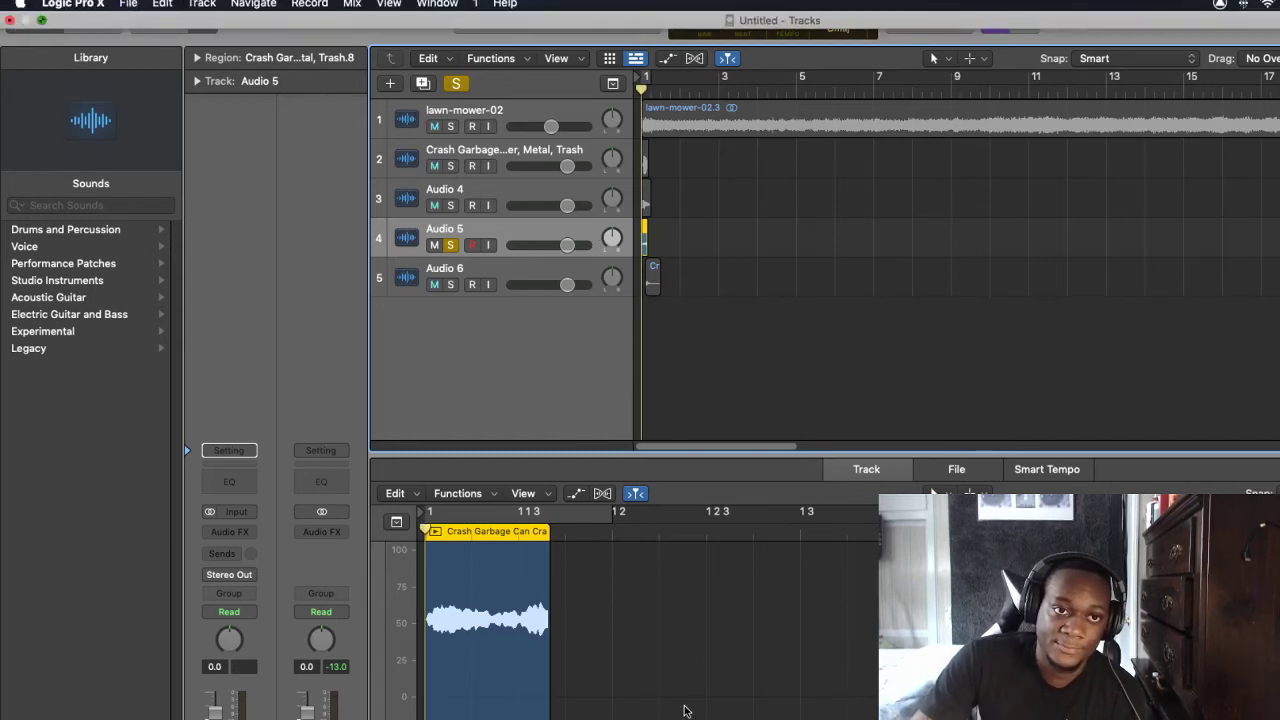
pyautogui.click(41, 20)
pyautogui.press('super+Tab')
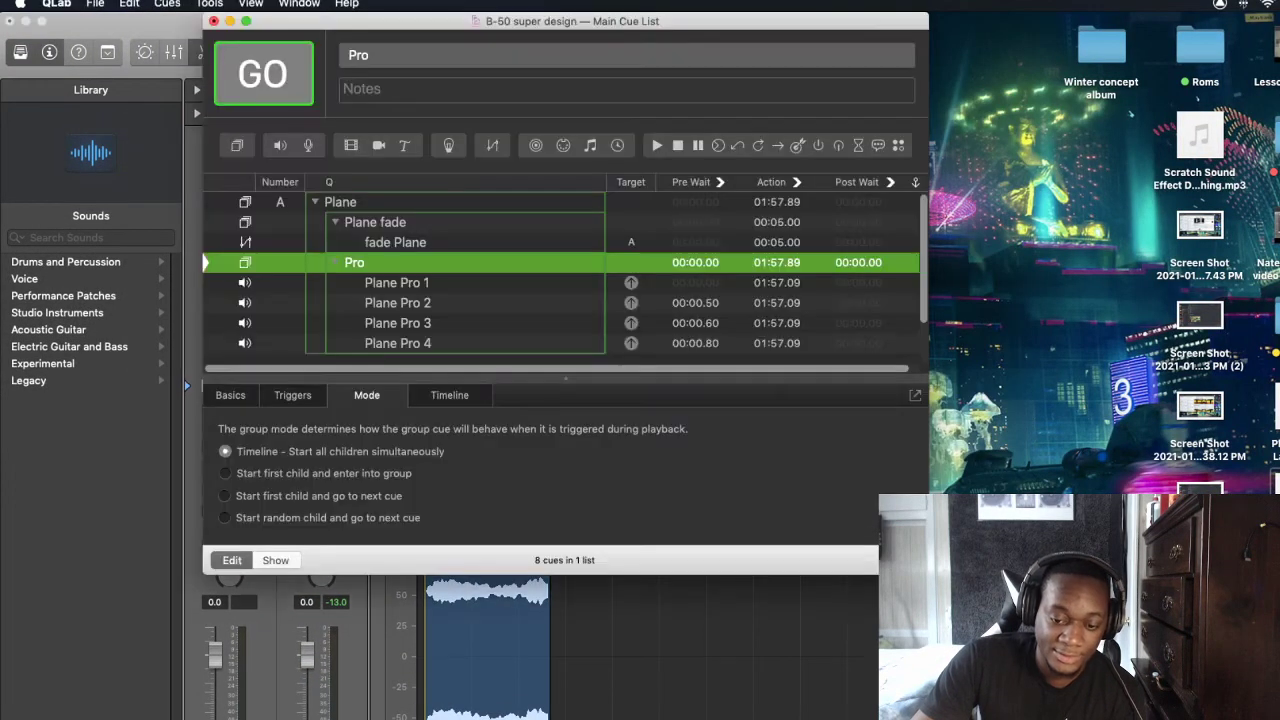
pyautogui.click(388, 283)
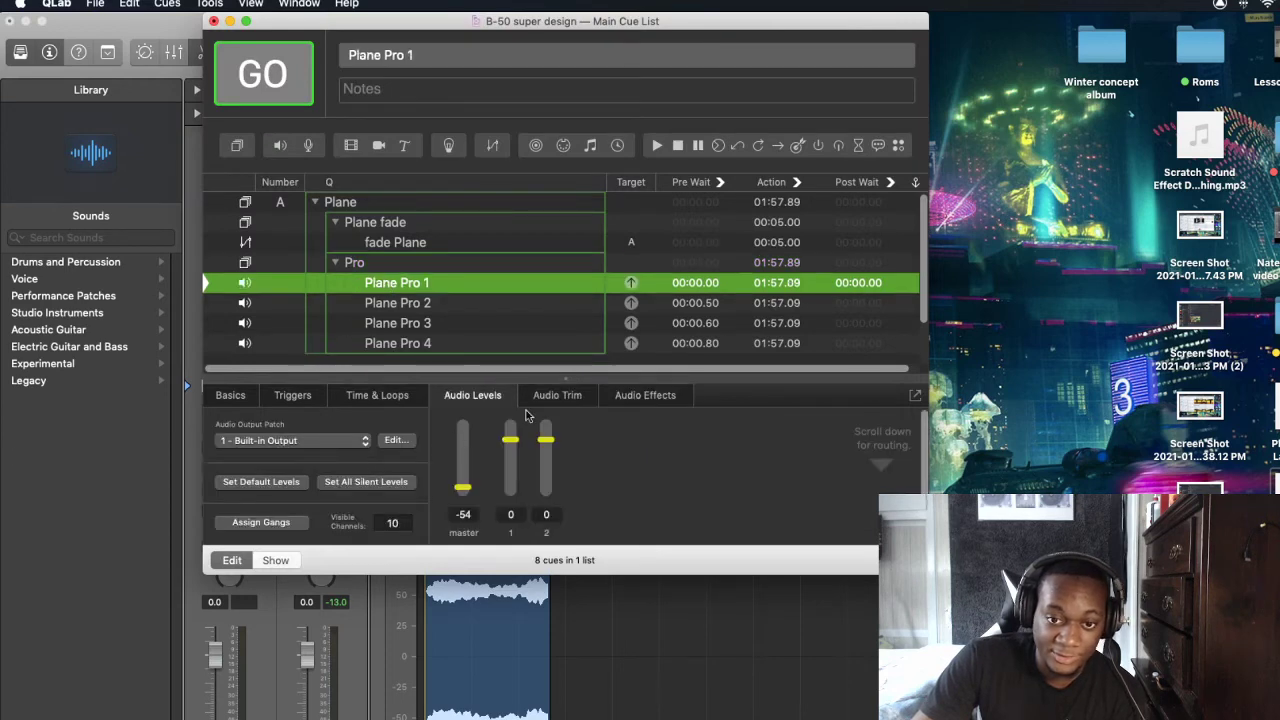
pyautogui.scroll(-3, 572, 530)
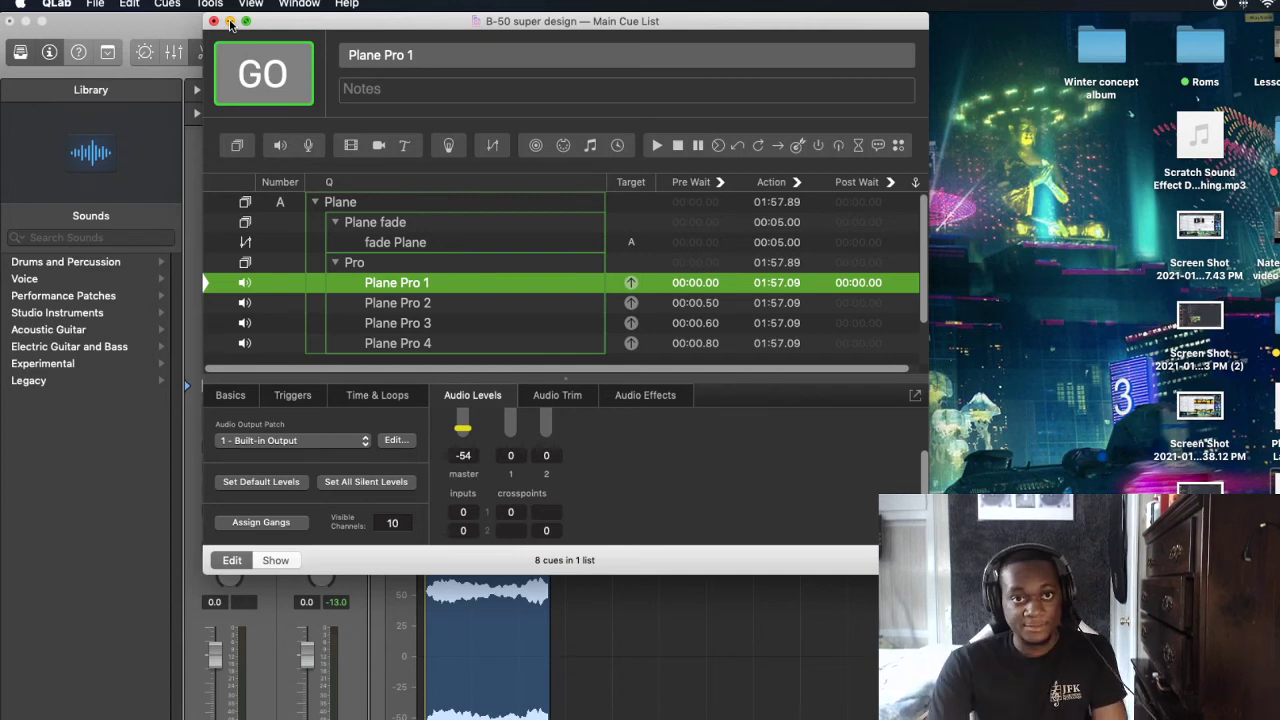
pyautogui.click(229, 22)
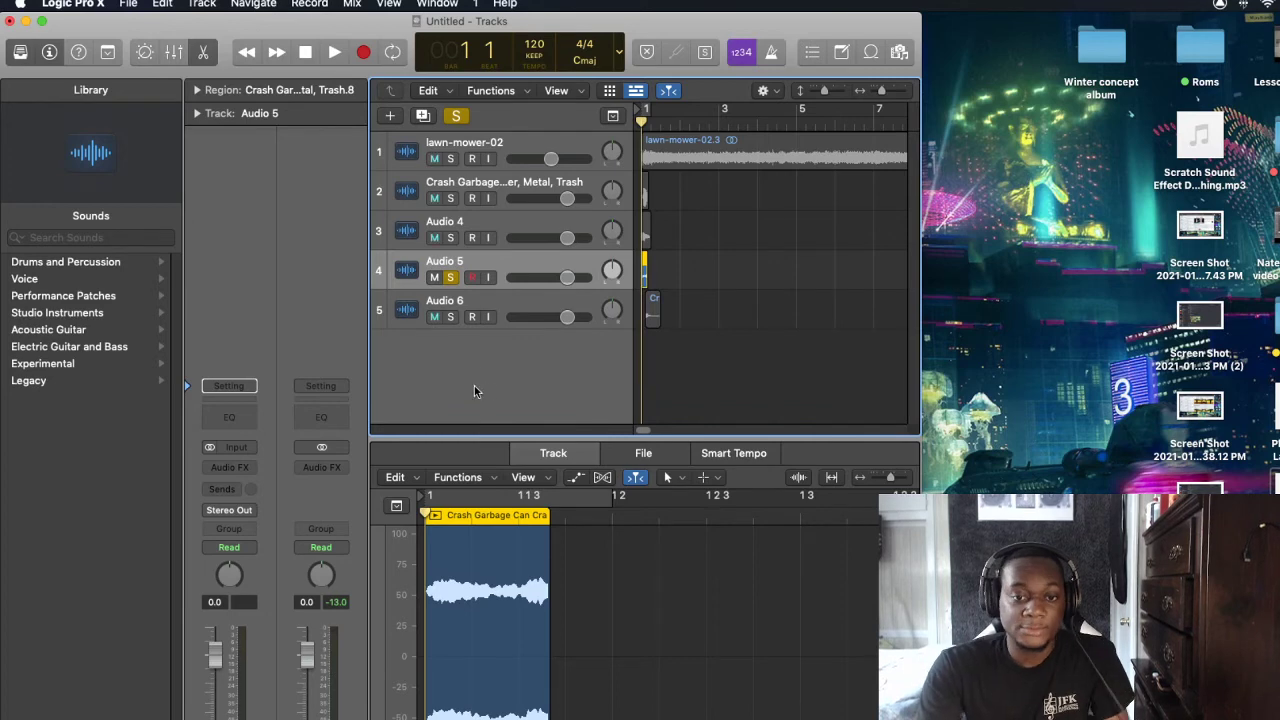
# Play Audio 5's soloed crash piece twice from the start
pyautogui.press('space')
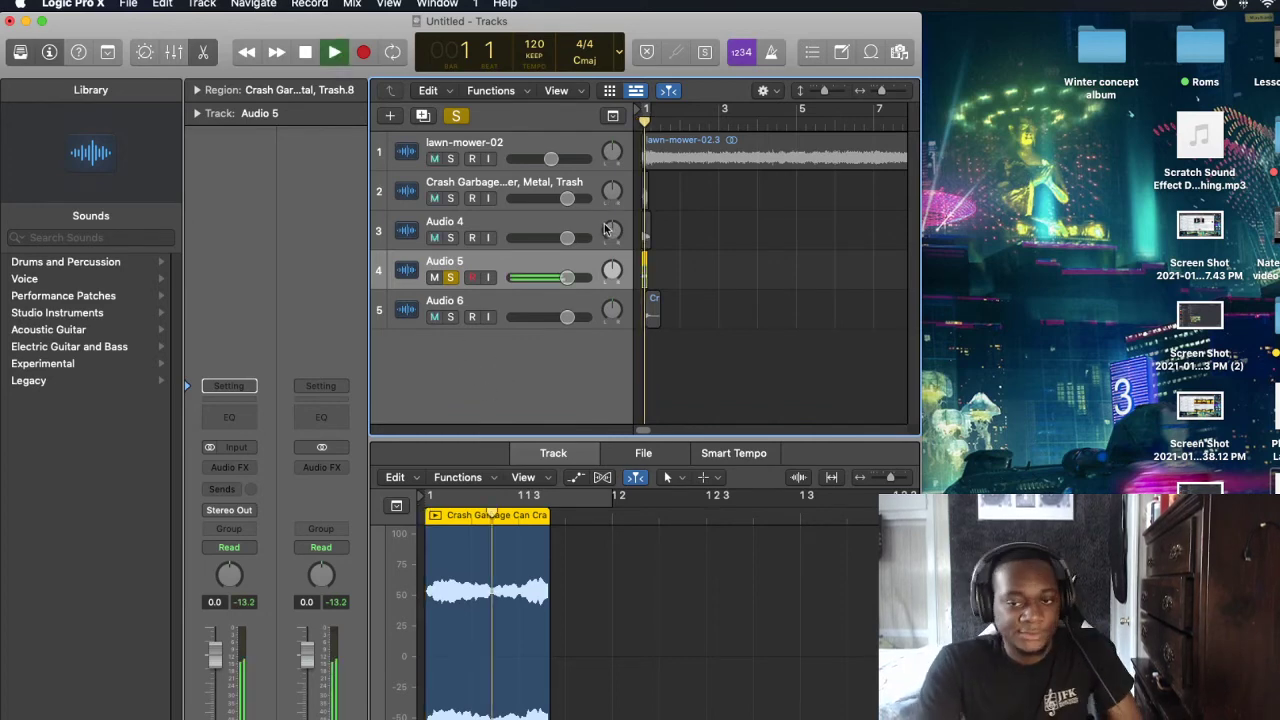
pyautogui.click(641, 121)
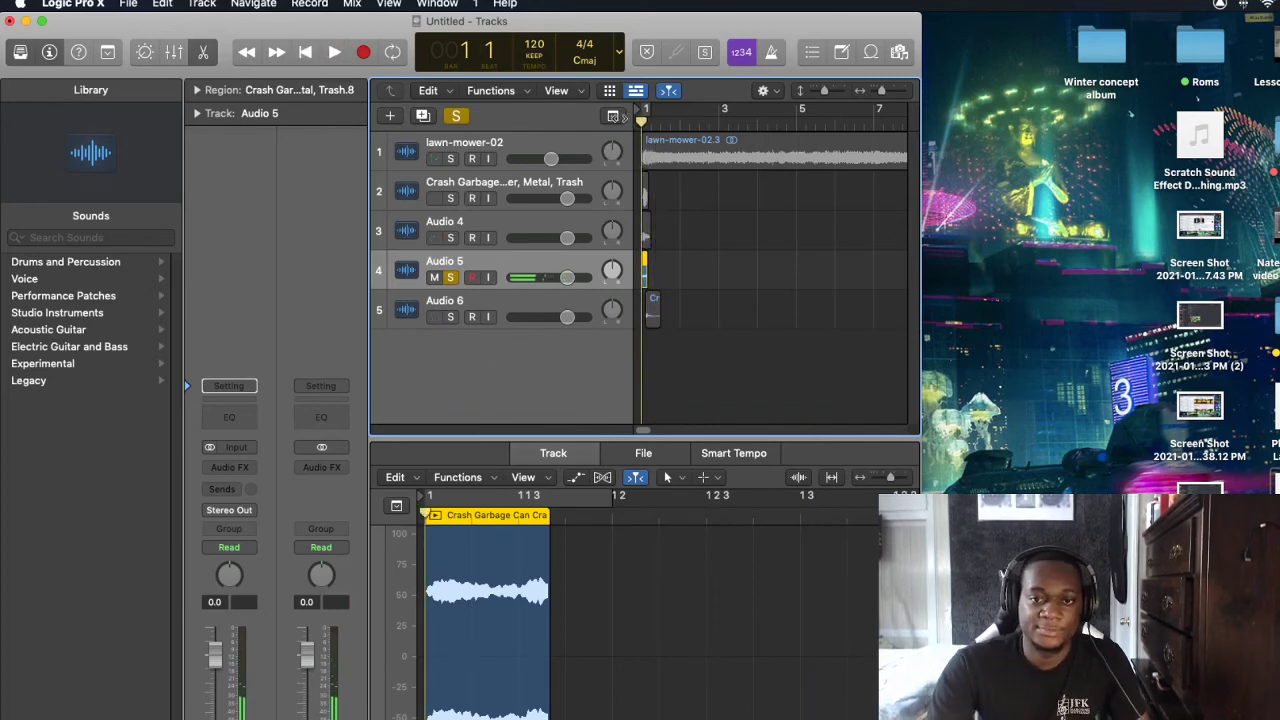
pyautogui.press('space')
pyautogui.press('space')
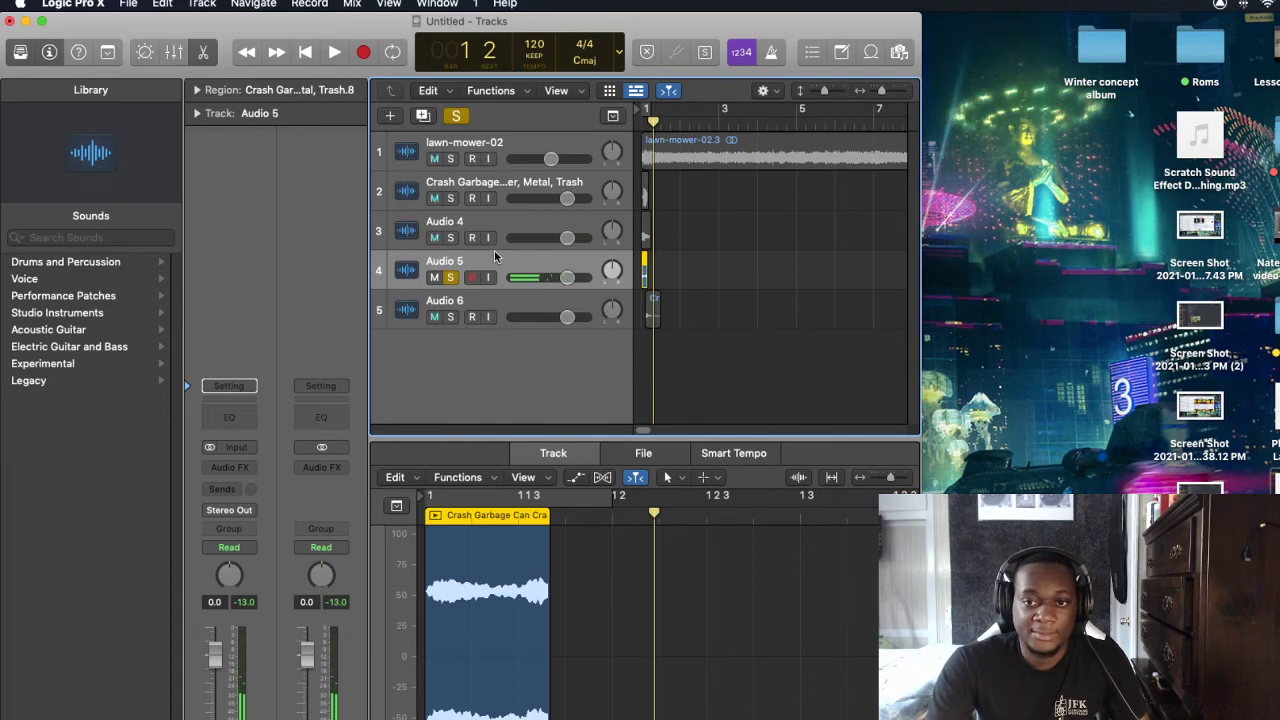
# Turn on cycling and play Audio 5's crash piece from the start of the cycle range
pyautogui.press('c')
pyautogui.press('Return')
pyautogui.press('space')
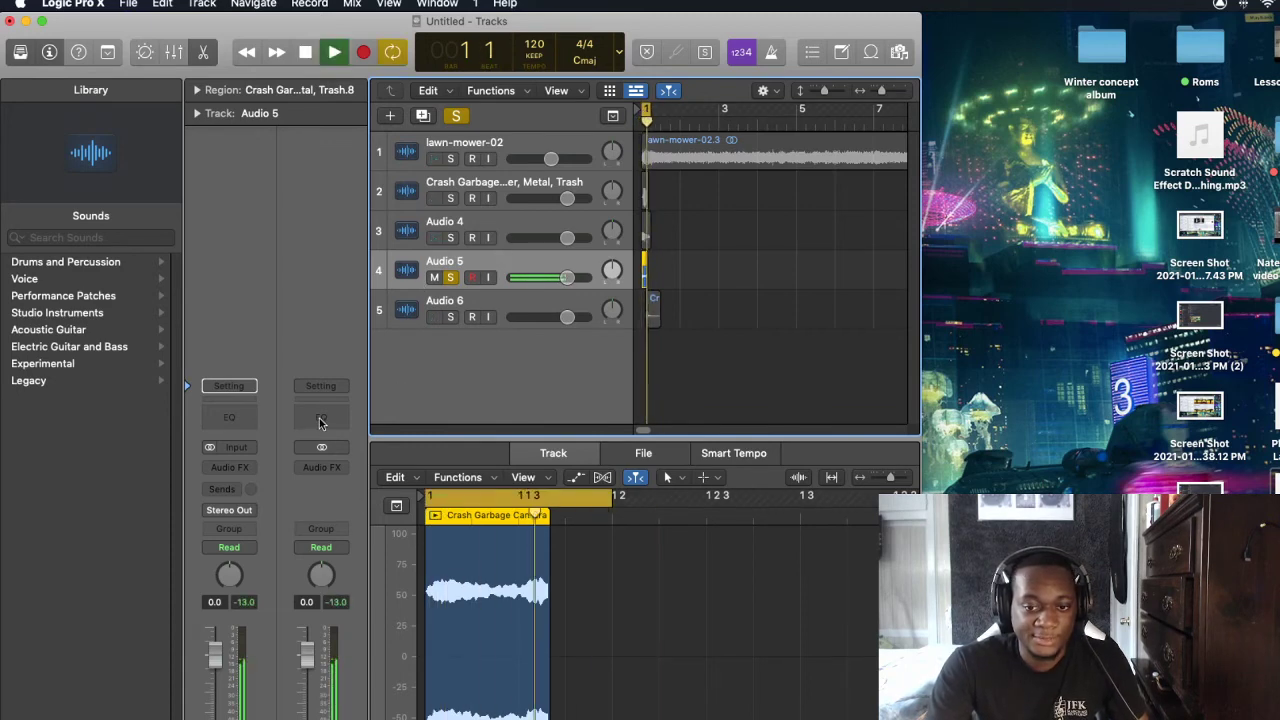
pyautogui.press('space')
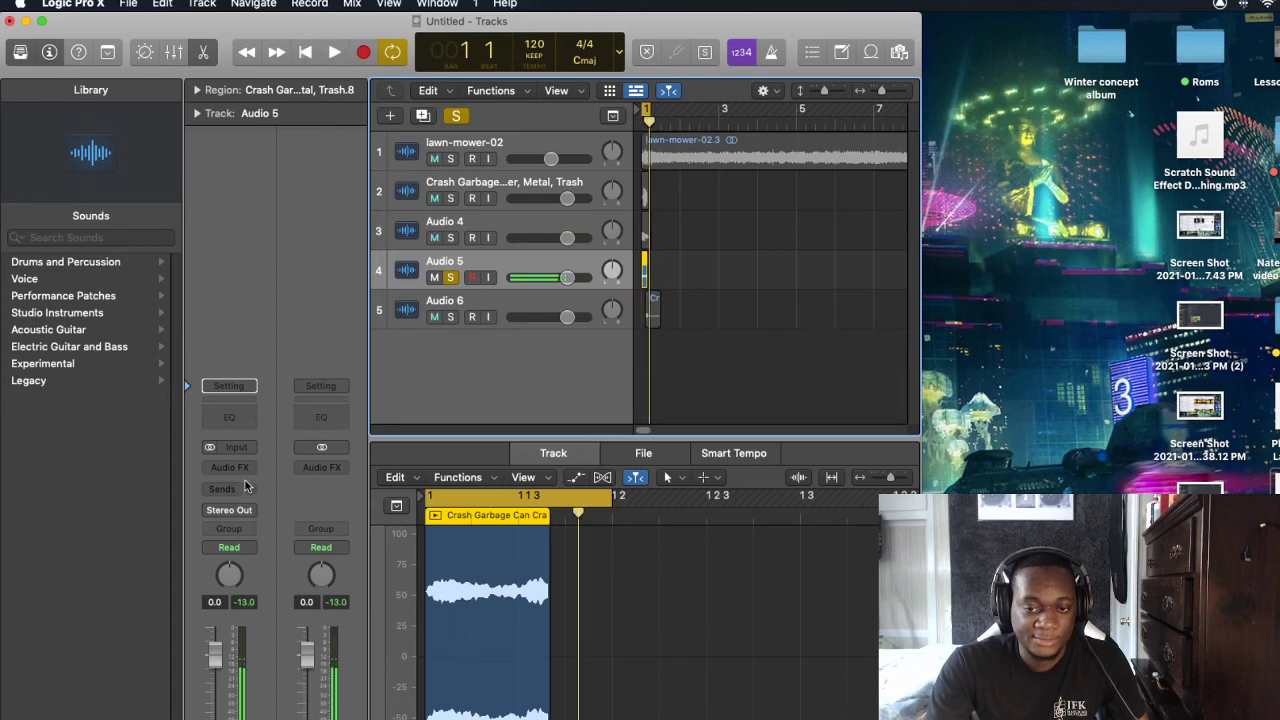
# Insert a Channel EQ on Audio 5, cut its high and low shelves while the crash loops, and close the plug-in
pyautogui.click(229, 417)
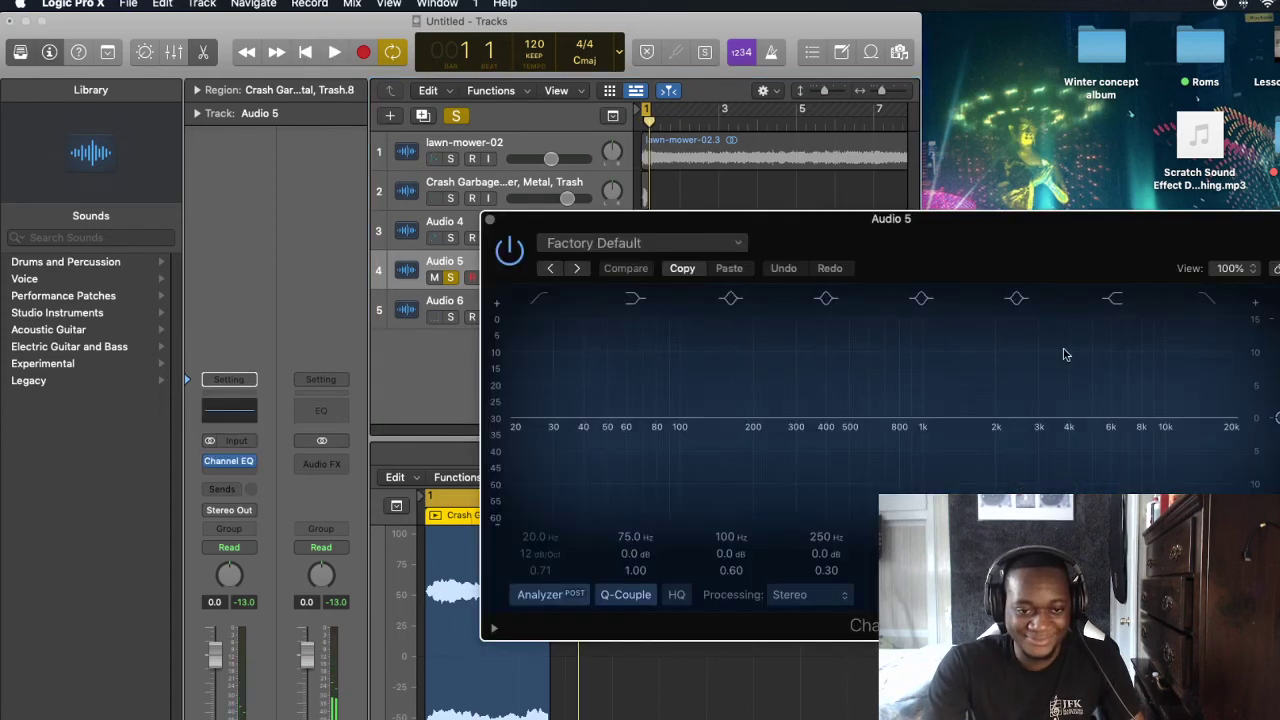
pyautogui.click(545, 596)
pyautogui.press('space')
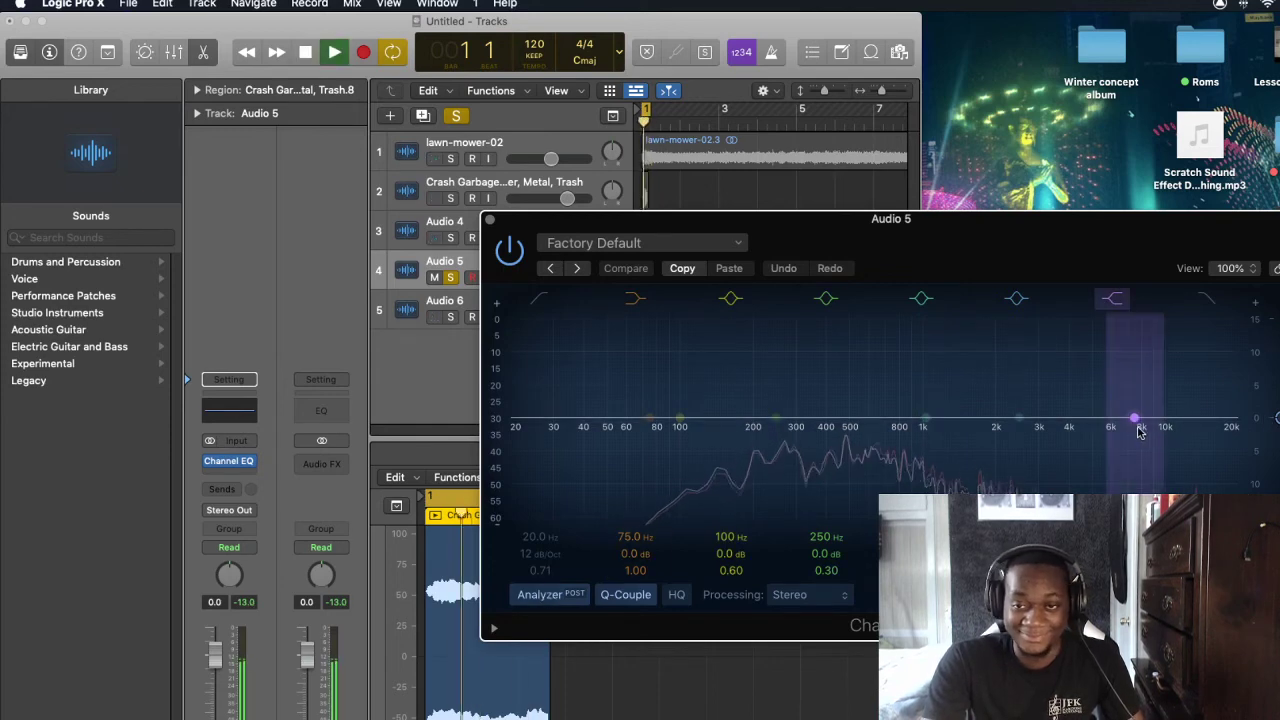
pyautogui.moveTo(1134, 419); pyautogui.dragTo(1095, 473)
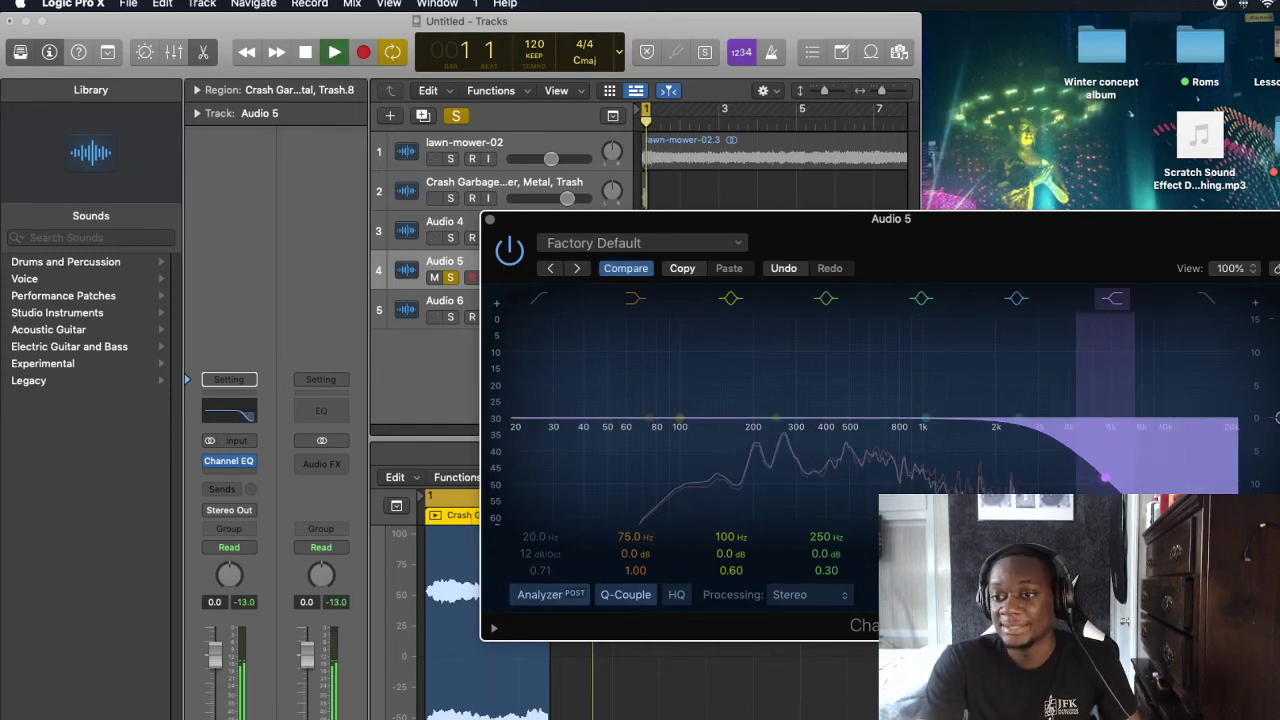
pyautogui.moveTo(651, 420); pyautogui.dragTo(705, 597)
pyautogui.press('super+w')
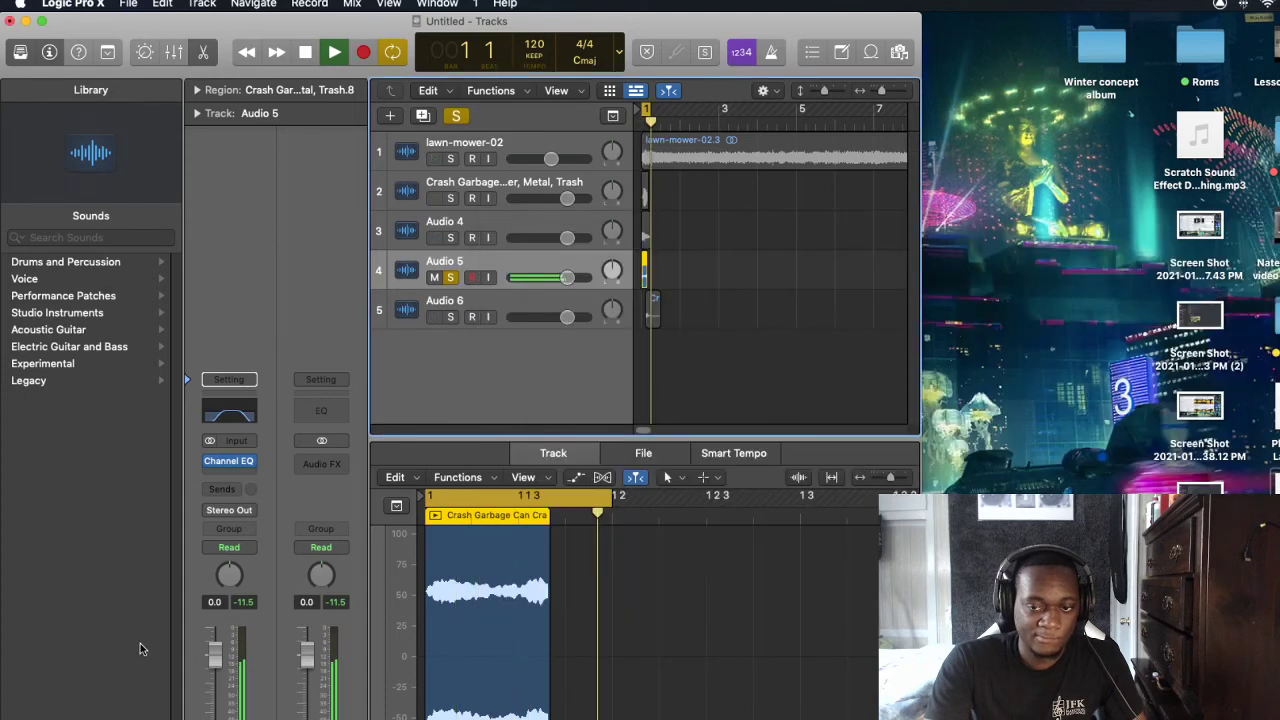
# Insert a Pitch Shifter on Audio 5, set its mix to 100% and pitch to -4 semitones, and close the plug-in
pyautogui.click(218, 469)
pyautogui.click(238, 528)
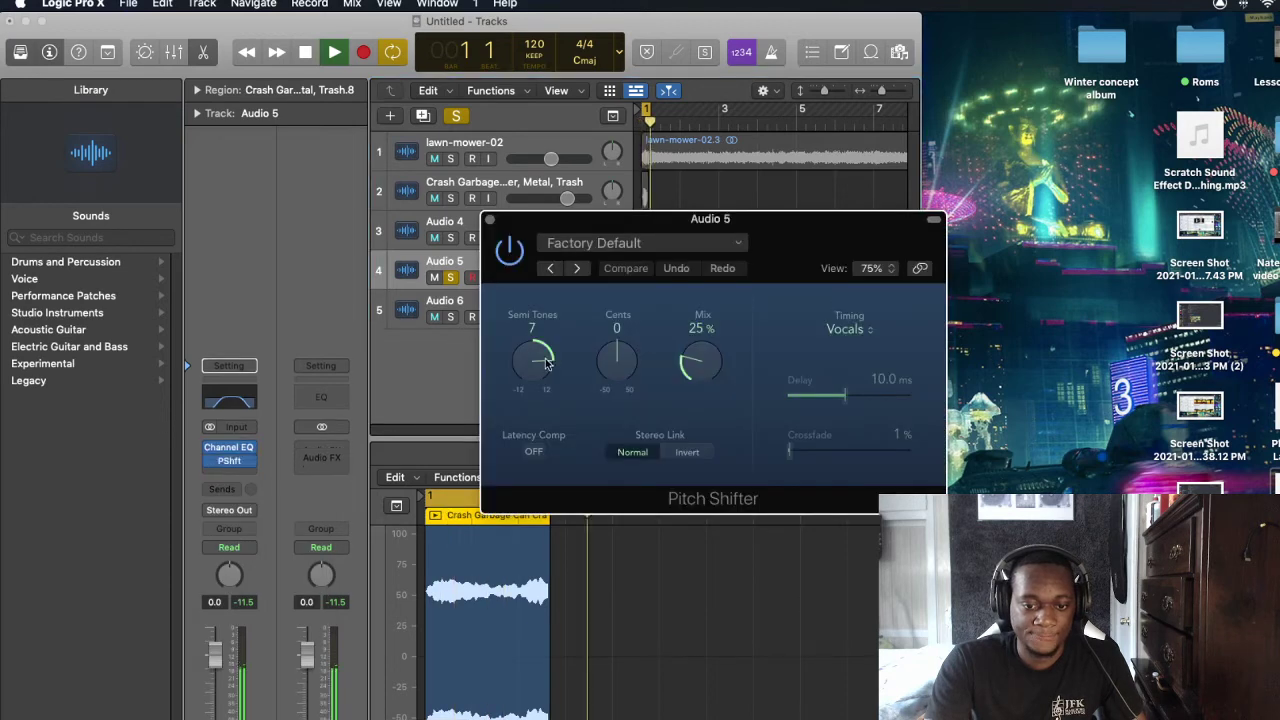
pyautogui.moveTo(690, 361); pyautogui.dragTo(688, 245)
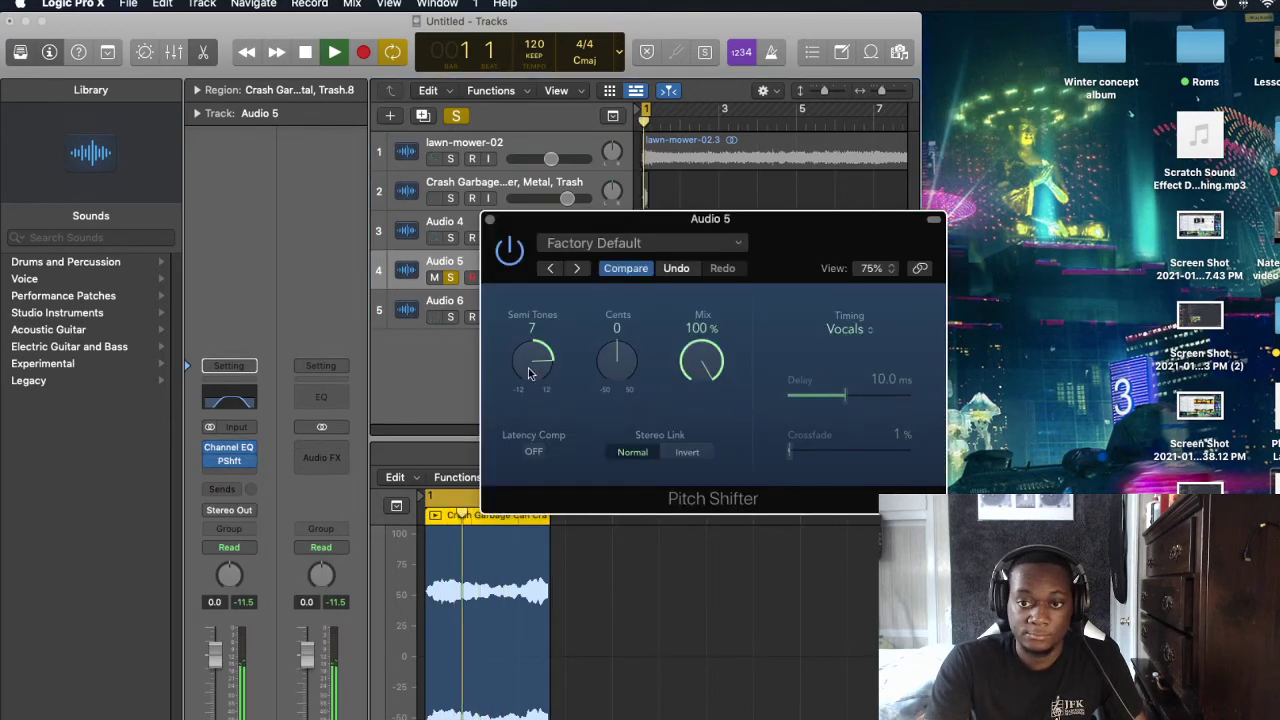
pyautogui.moveTo(532, 358); pyautogui.dragTo(520, 455)
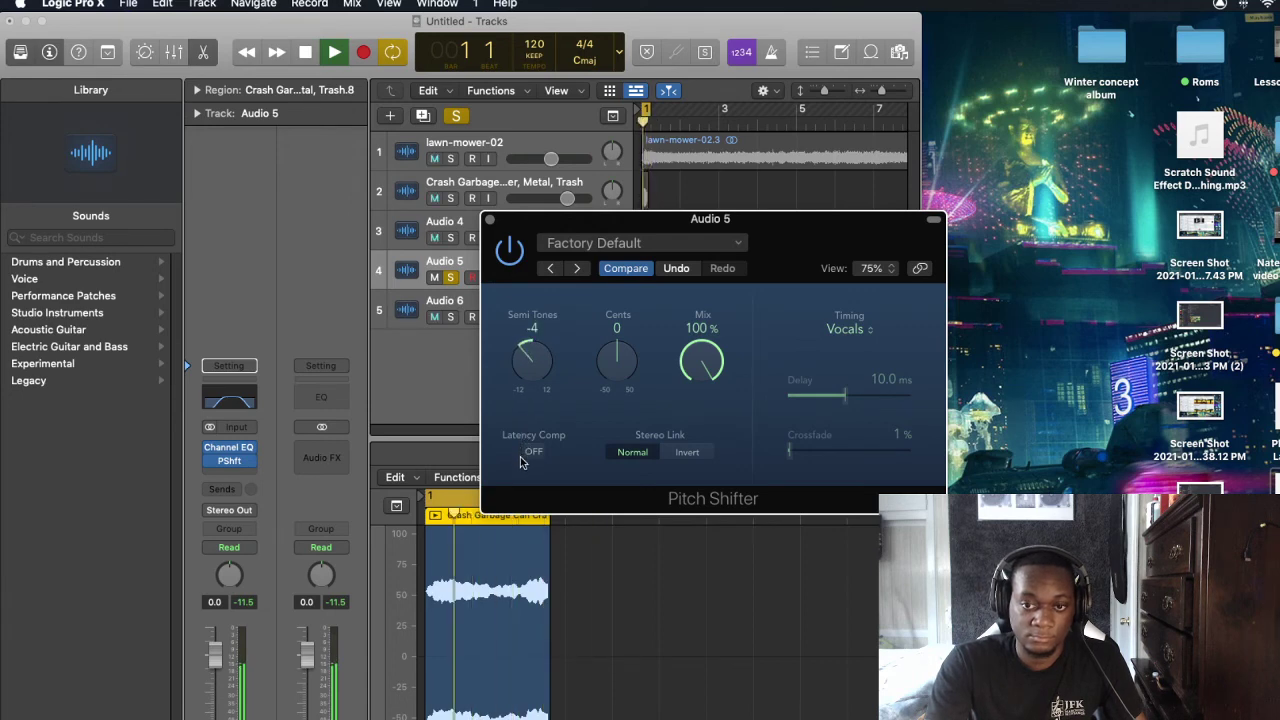
pyautogui.click(491, 219)
# Move the solo from Audio 5 to Audio 6, play its crash piece in the loop and select the track
pyautogui.click(451, 278)
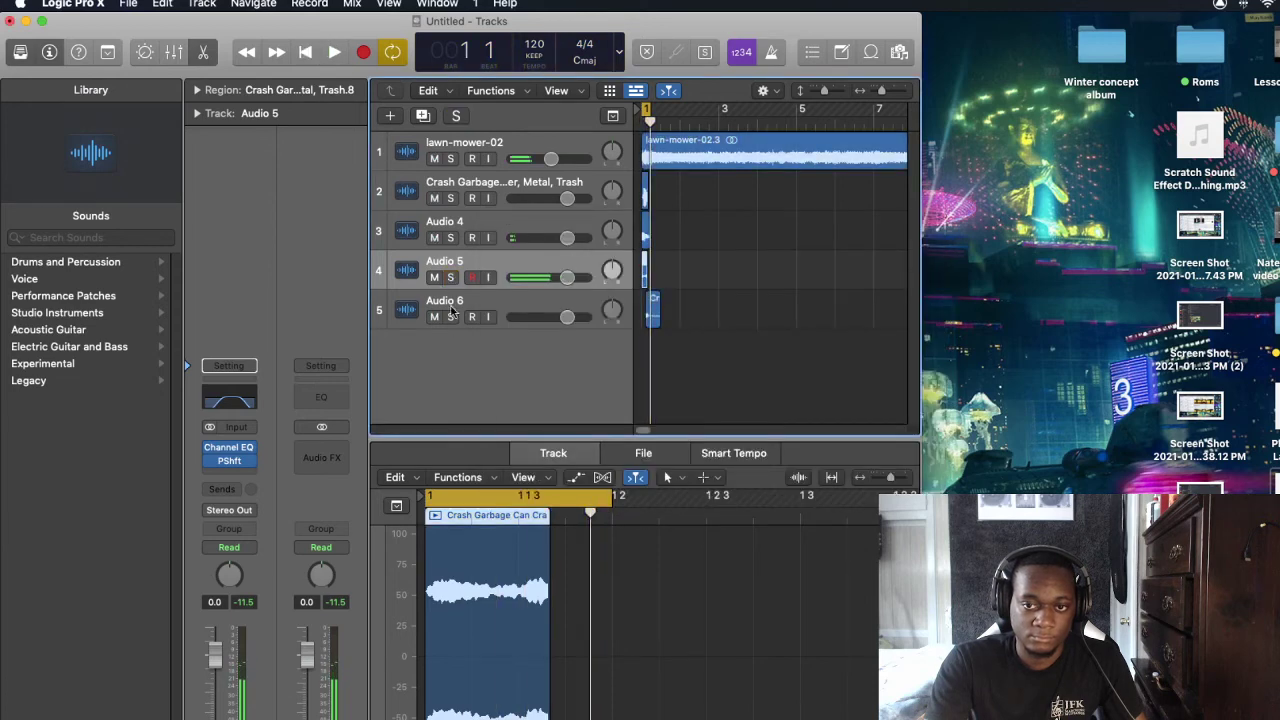
pyautogui.click(450, 316)
pyautogui.press('space')
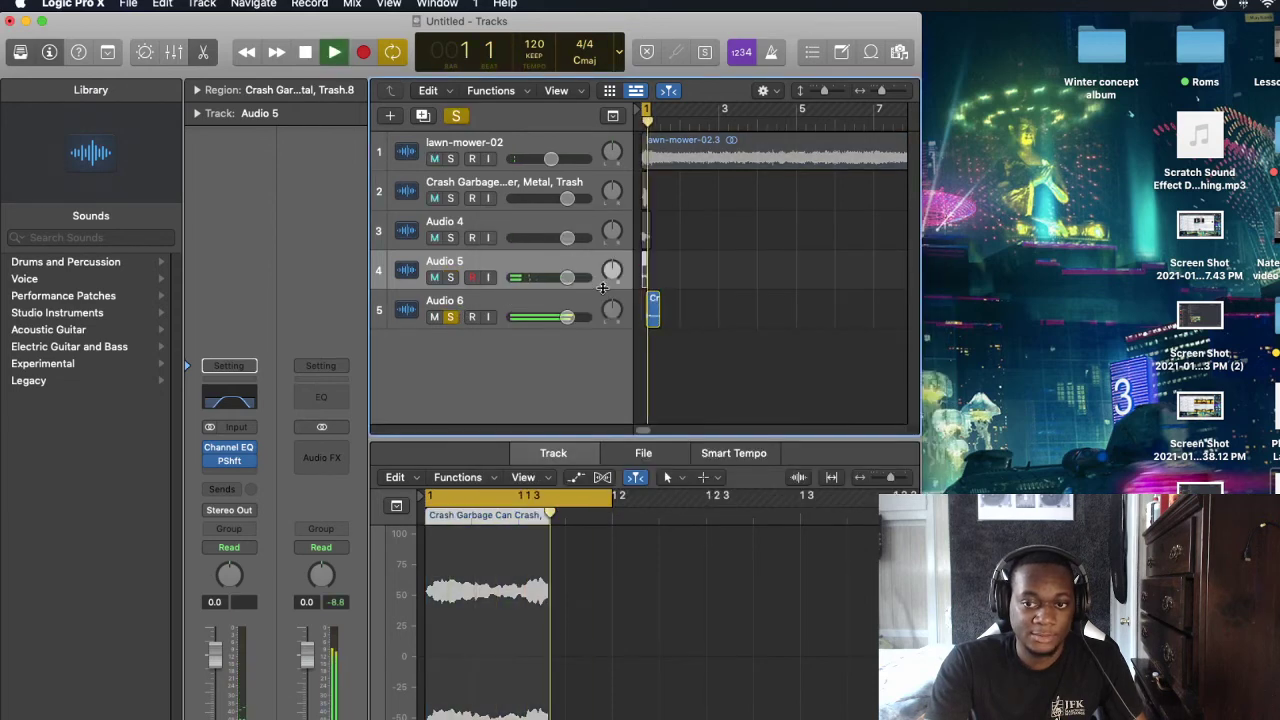
pyautogui.click(576, 305)
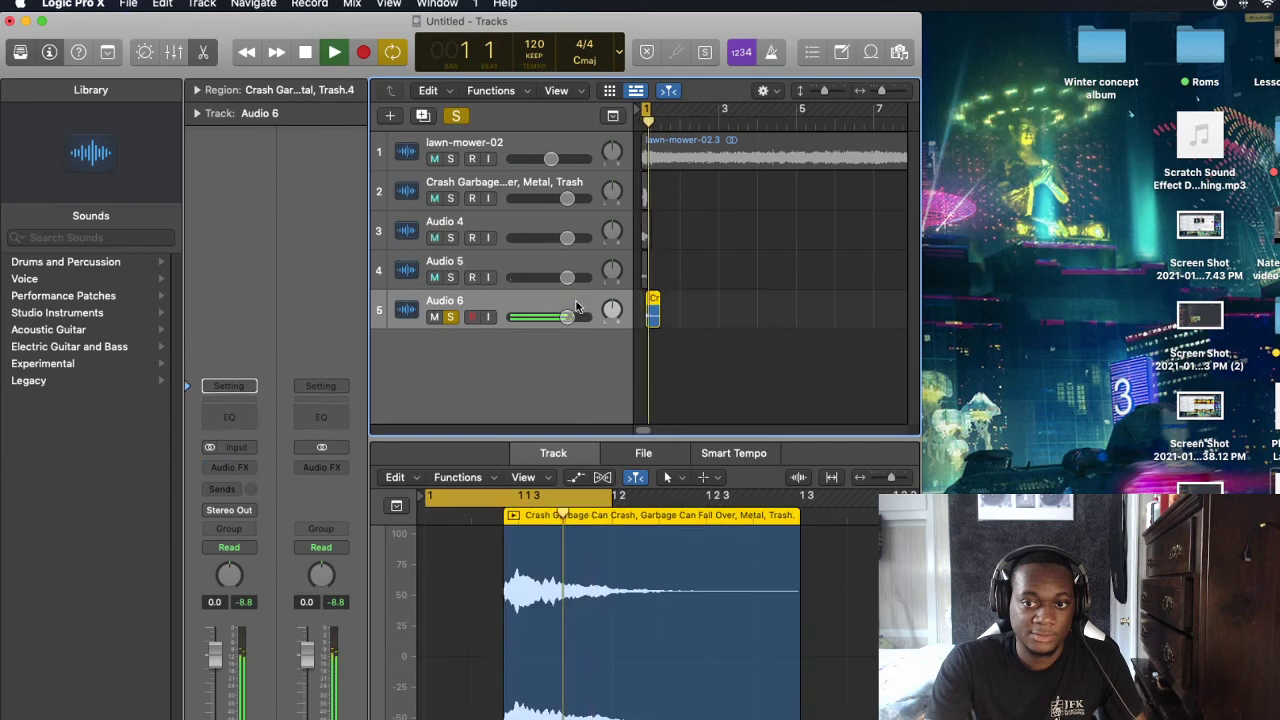
# Insert a Channel EQ on Audio 6, cut the highs from about 1 kHz upward with the high shelf, close the plug-in and stop playback
pyautogui.click(229, 417)
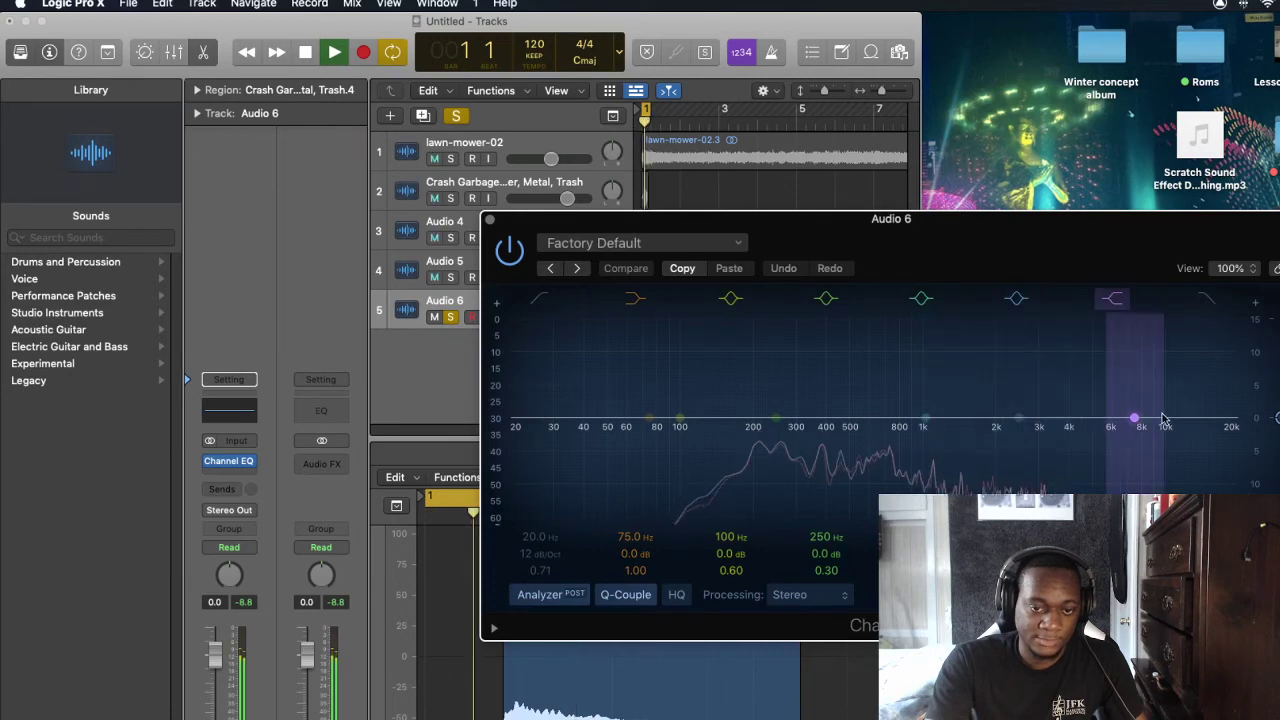
pyautogui.moveTo(1145, 418); pyautogui.dragTo(1045, 482)
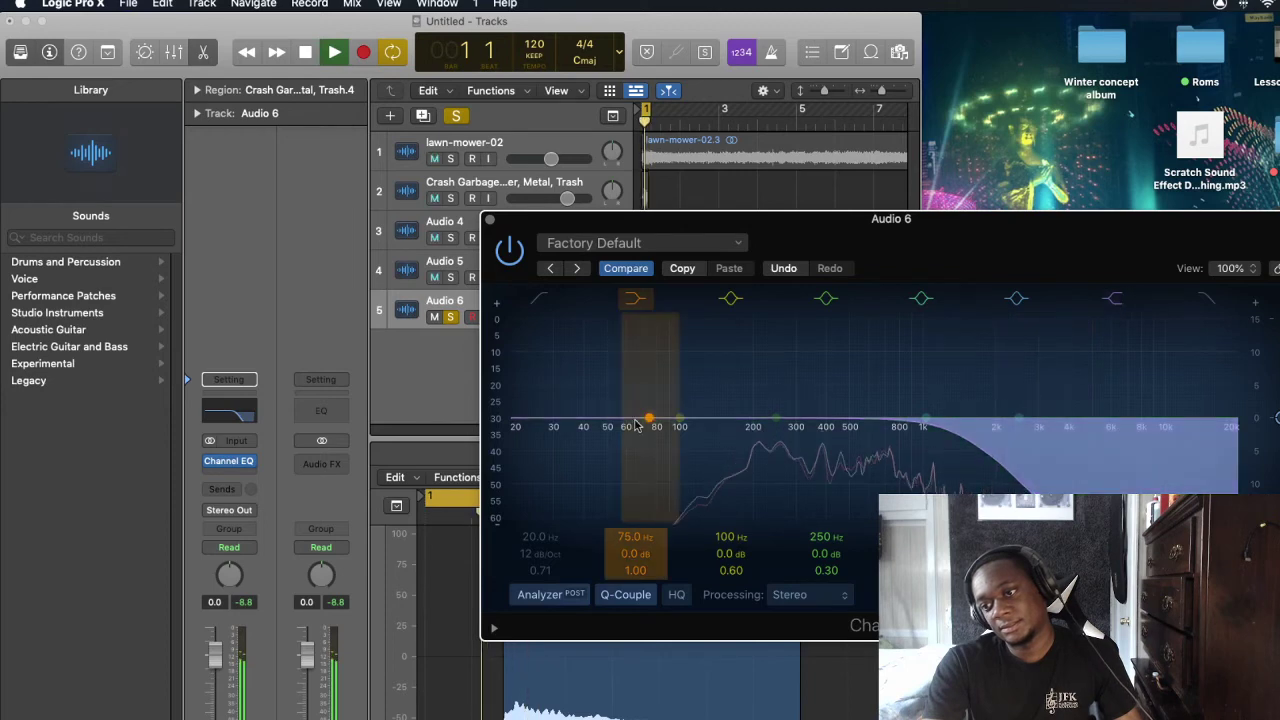
pyautogui.click(489, 219)
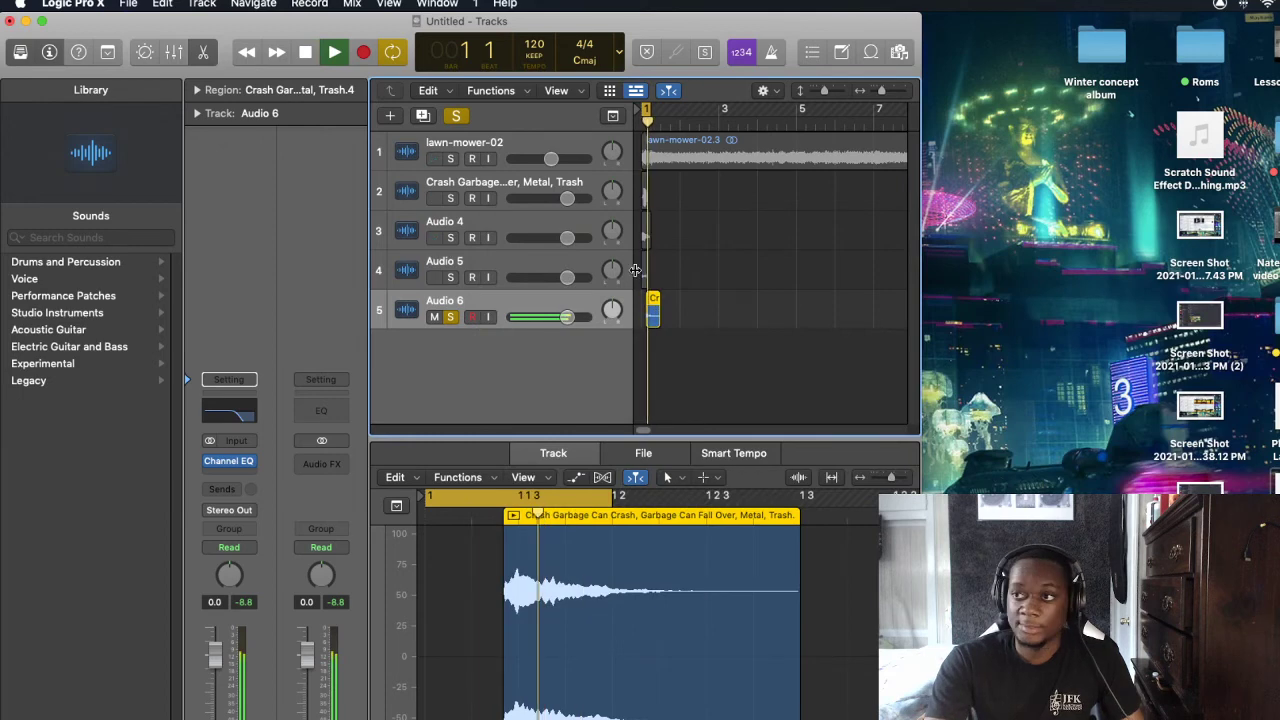
pyautogui.press('space')
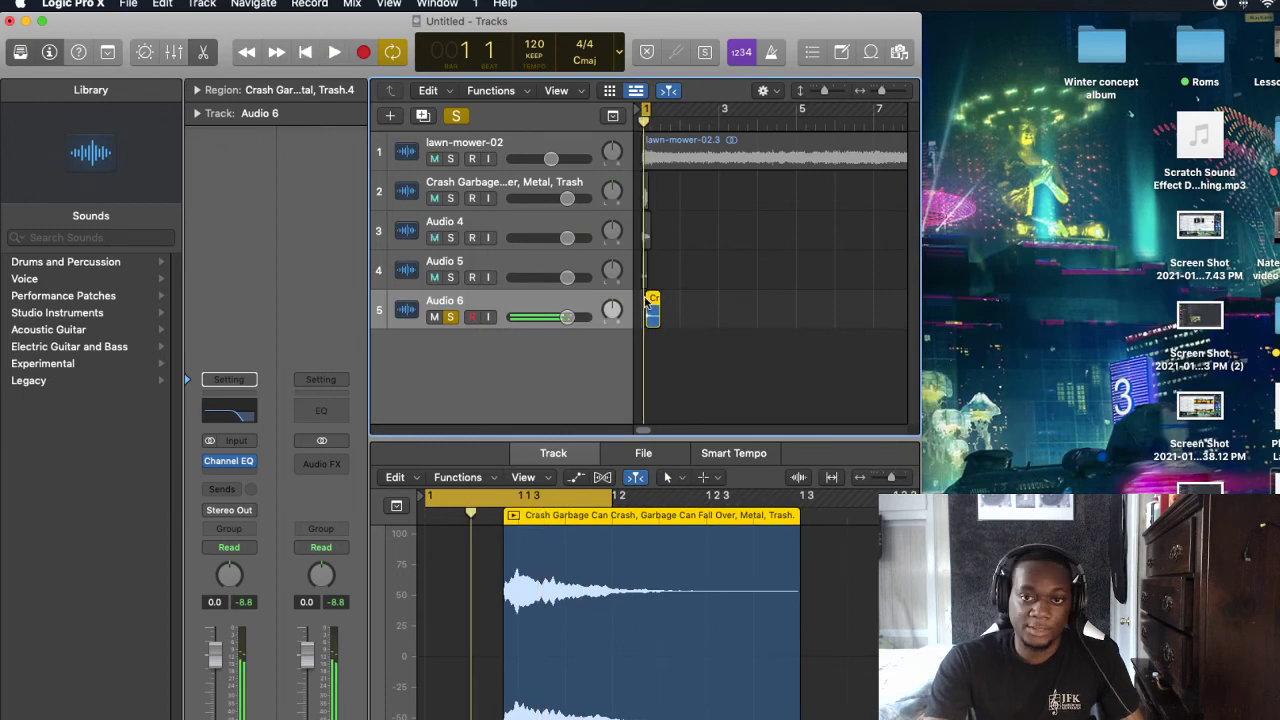
# Solo the Crash Garbage track in place of Audio 6 and extend the cycle range to cover the whole first bar
pyautogui.click(448, 317)
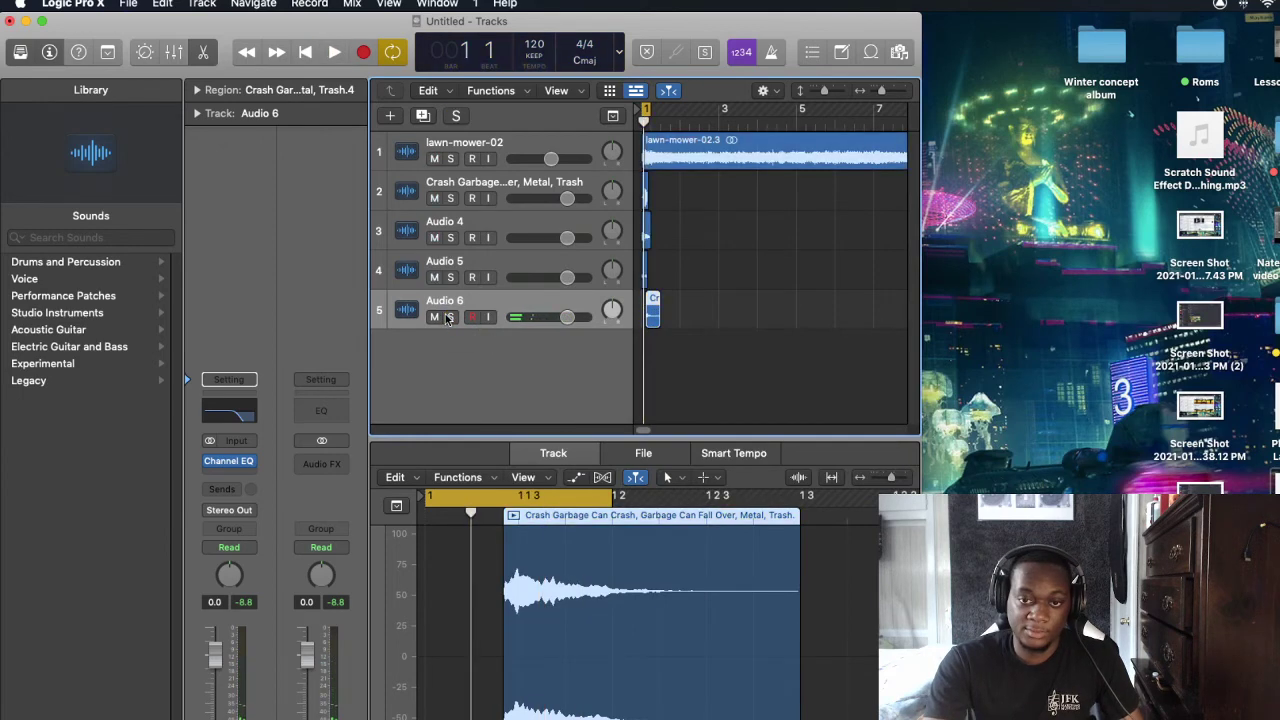
pyautogui.click(449, 198)
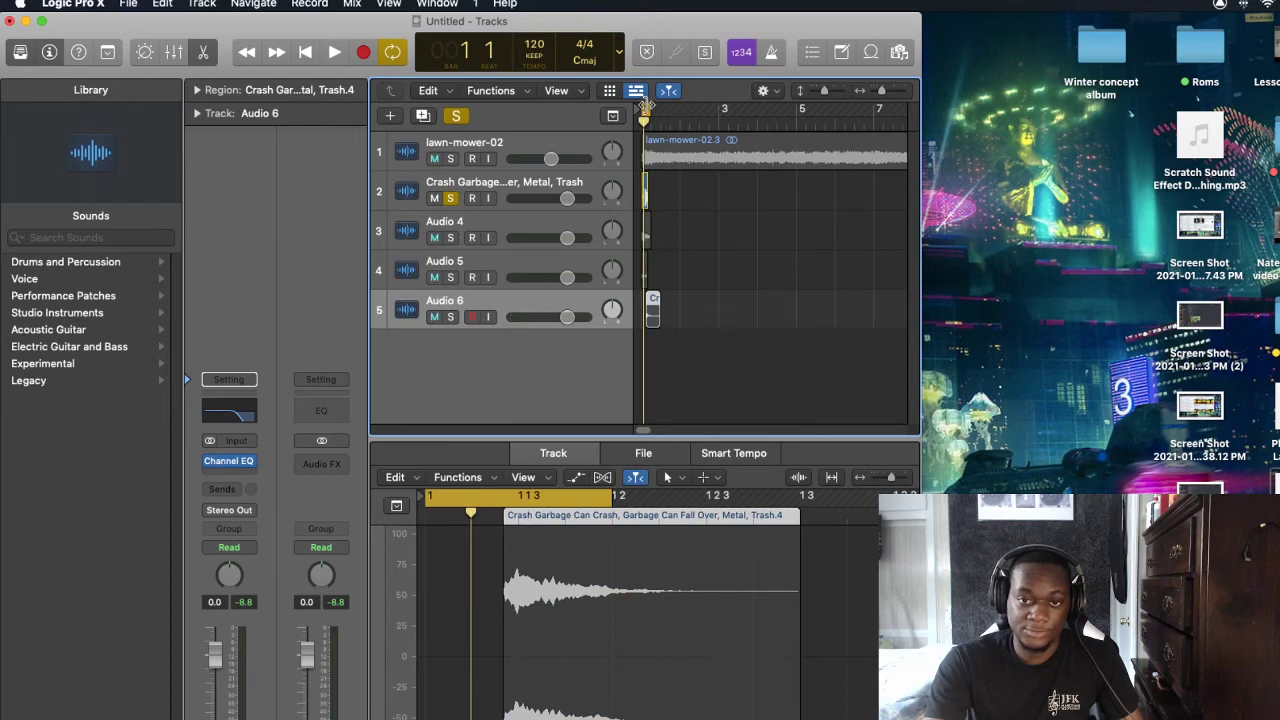
pyautogui.moveTo(645, 108); pyautogui.dragTo(674, 138)
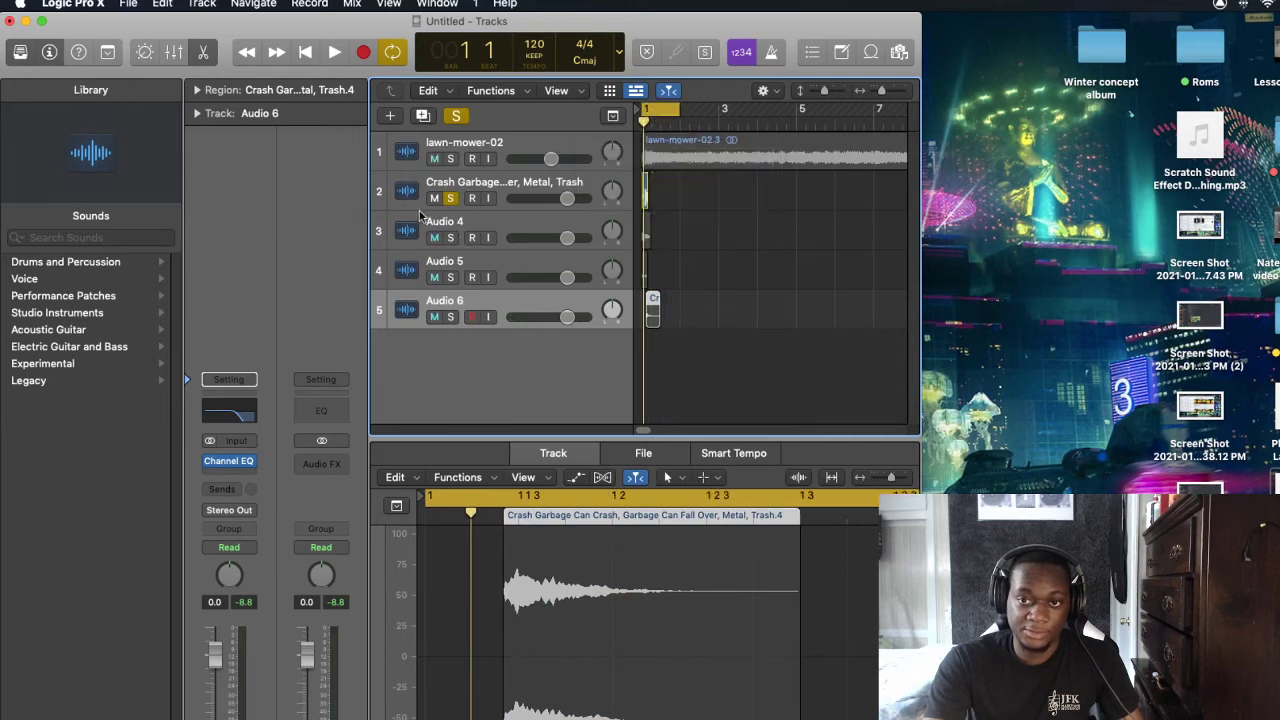
# Try different solo combinations of Audio 4, Audio 5 and Audio 6 alongside the Crash Garbage track, and unsolo those three tracks again
pyautogui.click(449, 238)
pyautogui.click(450, 277)
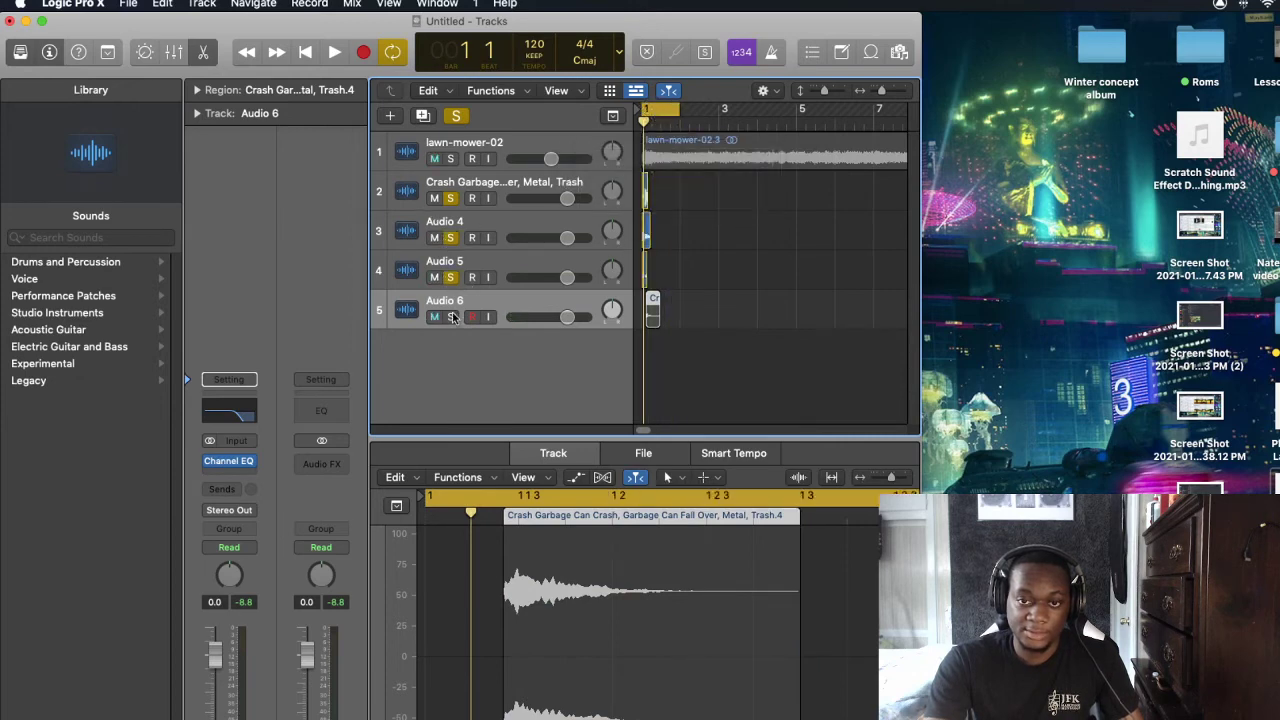
pyautogui.click(450, 316)
pyautogui.click(450, 277)
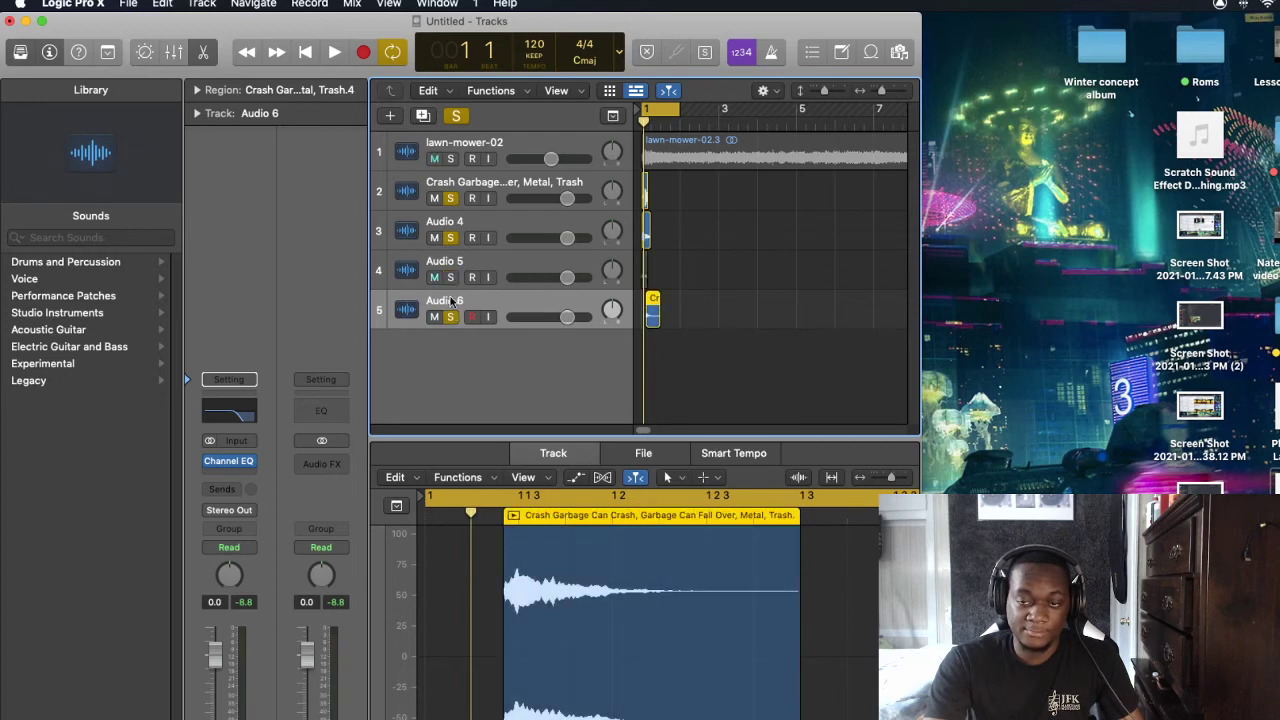
pyautogui.click(450, 316)
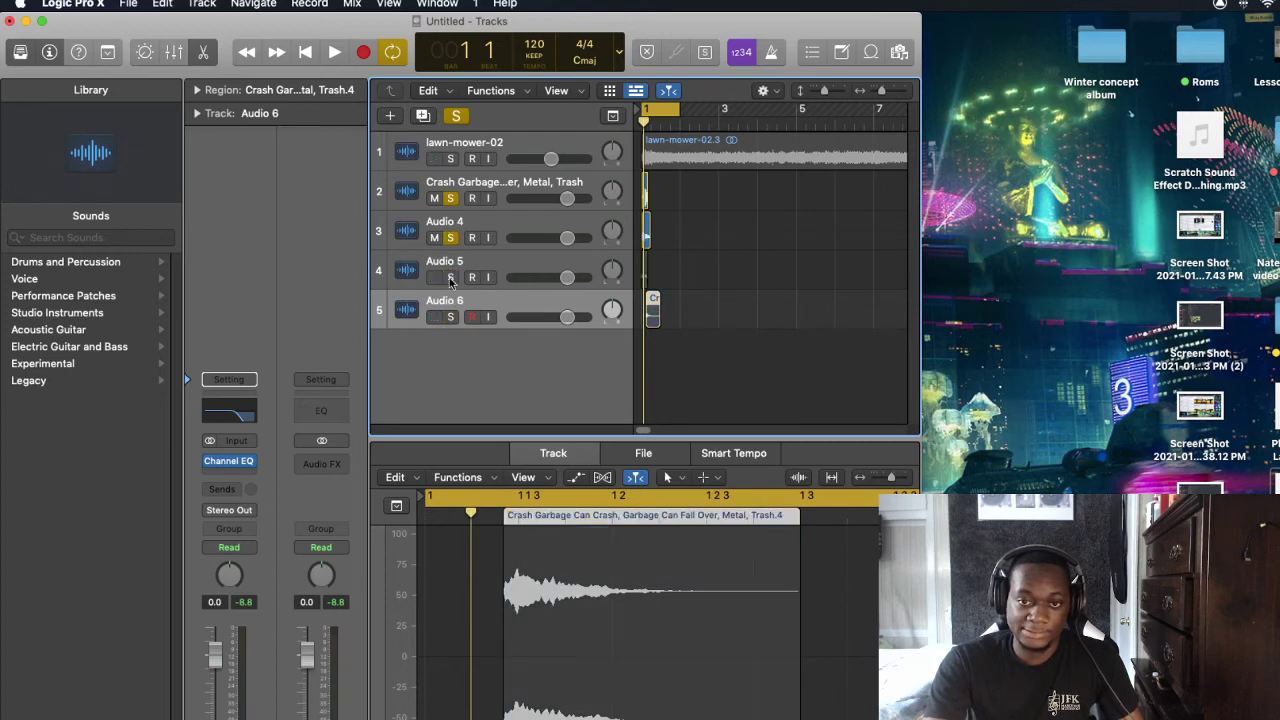
pyautogui.click(450, 279)
pyautogui.click(450, 316)
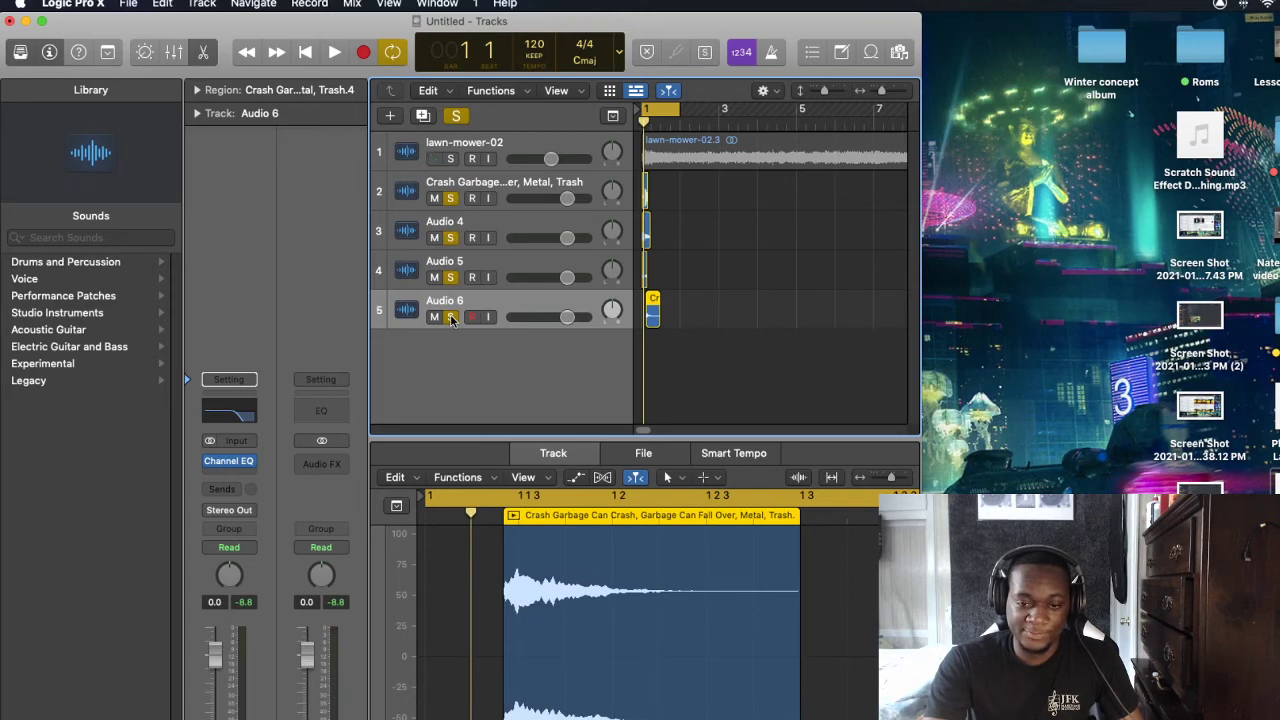
pyautogui.click(450, 316)
pyautogui.click(452, 276)
pyautogui.click(450, 239)
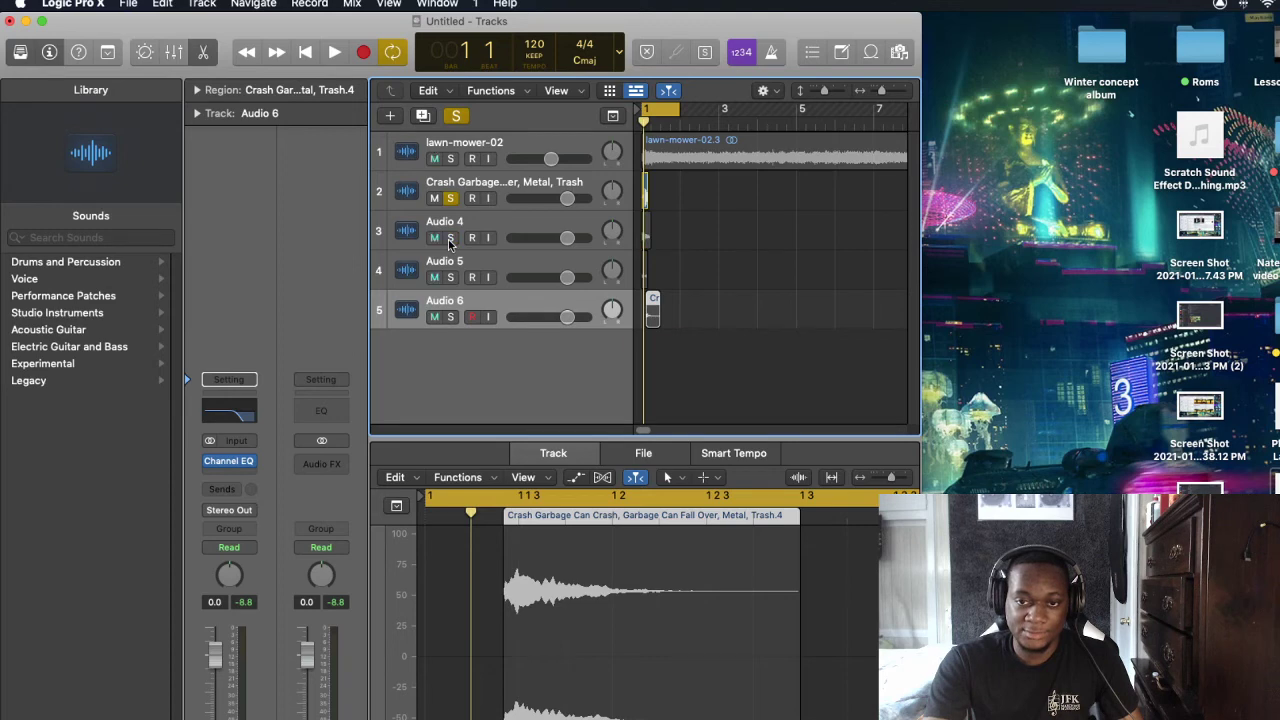
pyautogui.click(450, 240)
pyautogui.click(450, 277)
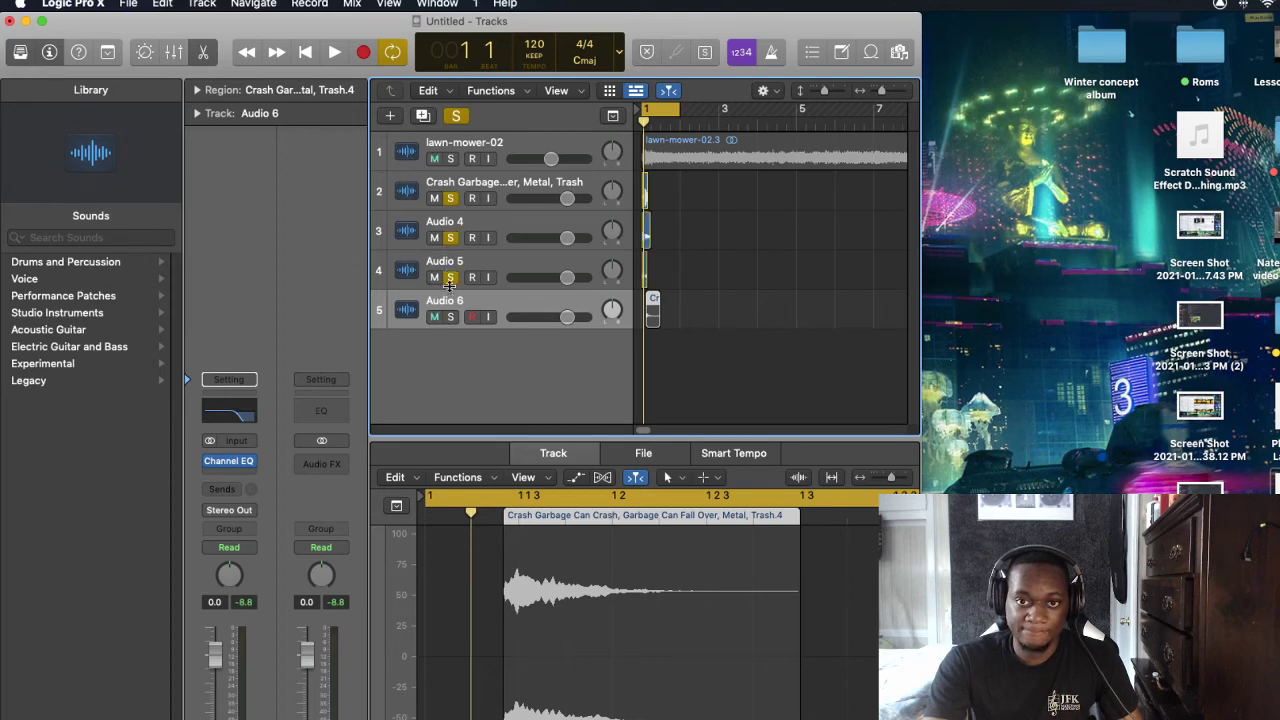
pyautogui.click(450, 317)
pyautogui.click(450, 277)
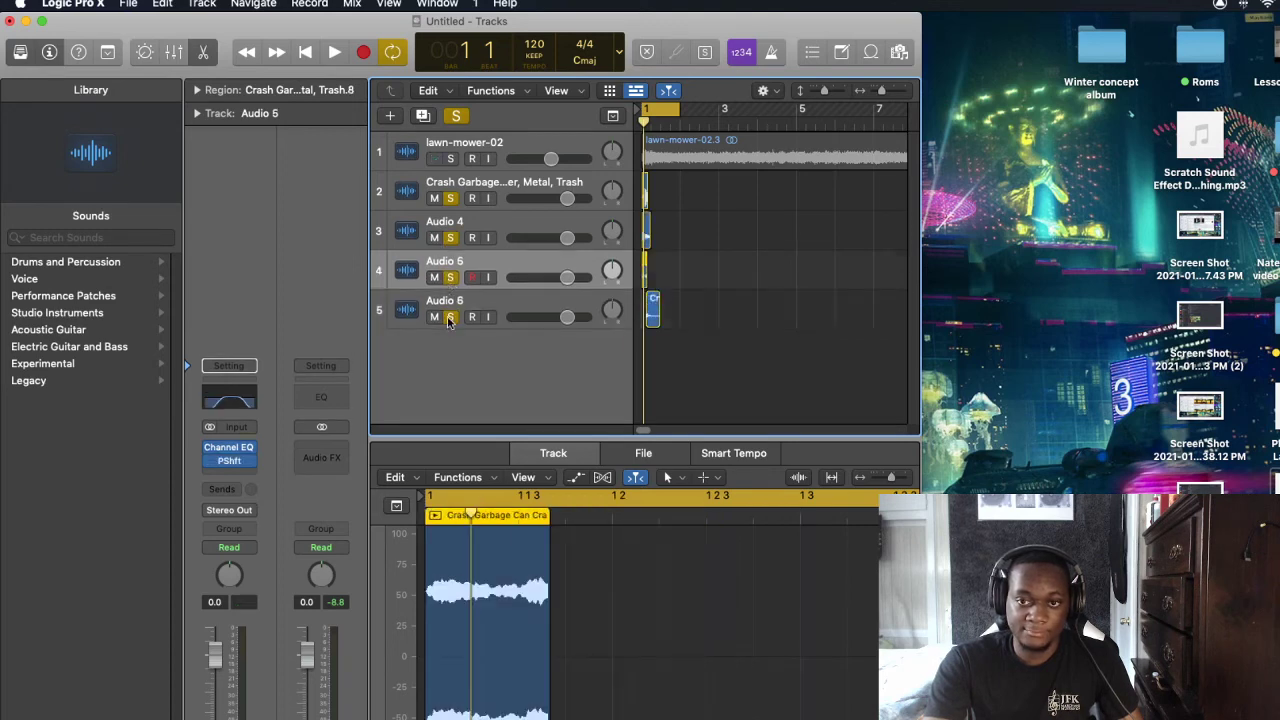
pyautogui.click(451, 316)
pyautogui.click(450, 237)
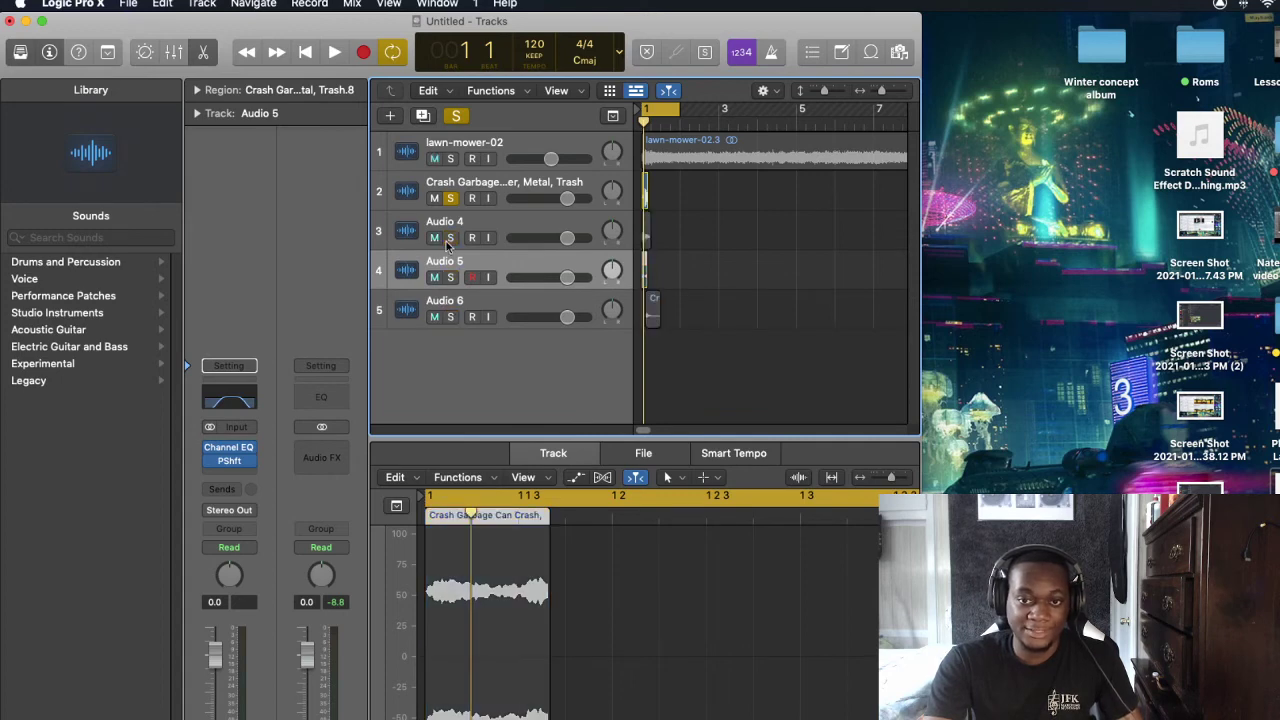
# Set up an offline bounce of the cycled first bar to PCM and MP3, using Wave format at 24 Bit and 48000
pyautogui.press('space')
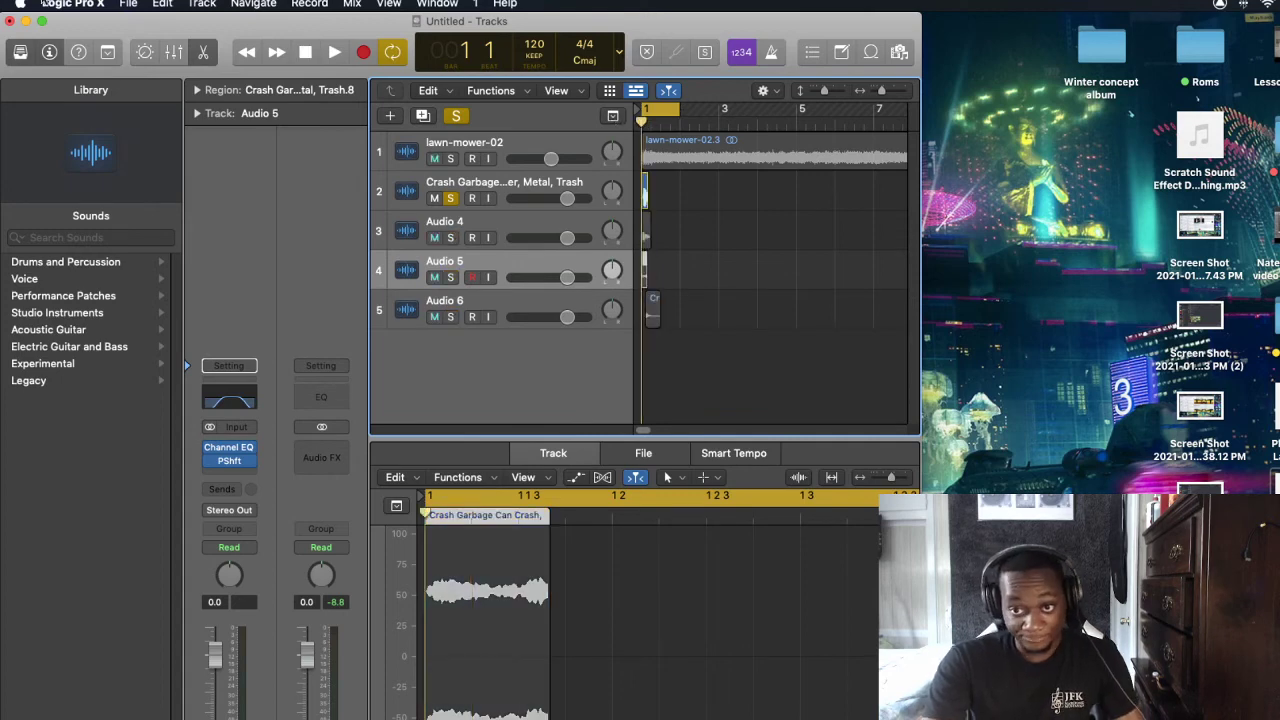
pyautogui.click(128, 4)
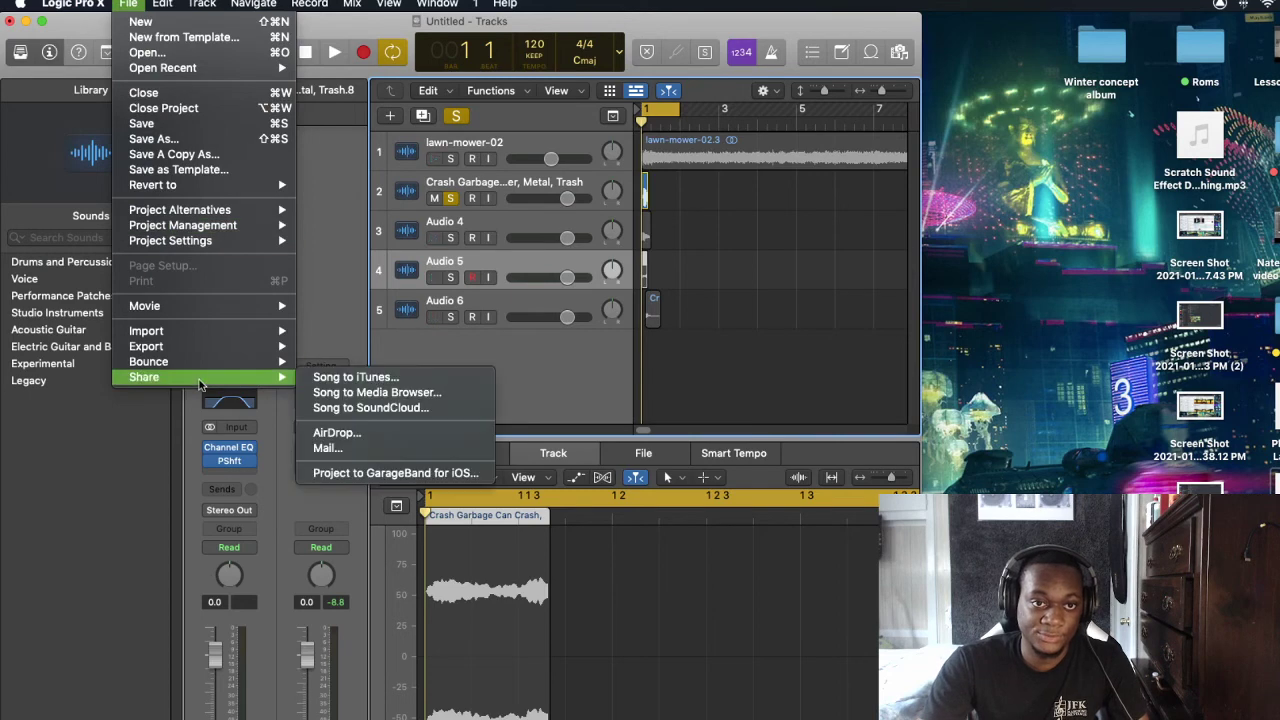
pyautogui.moveTo(255, 367)
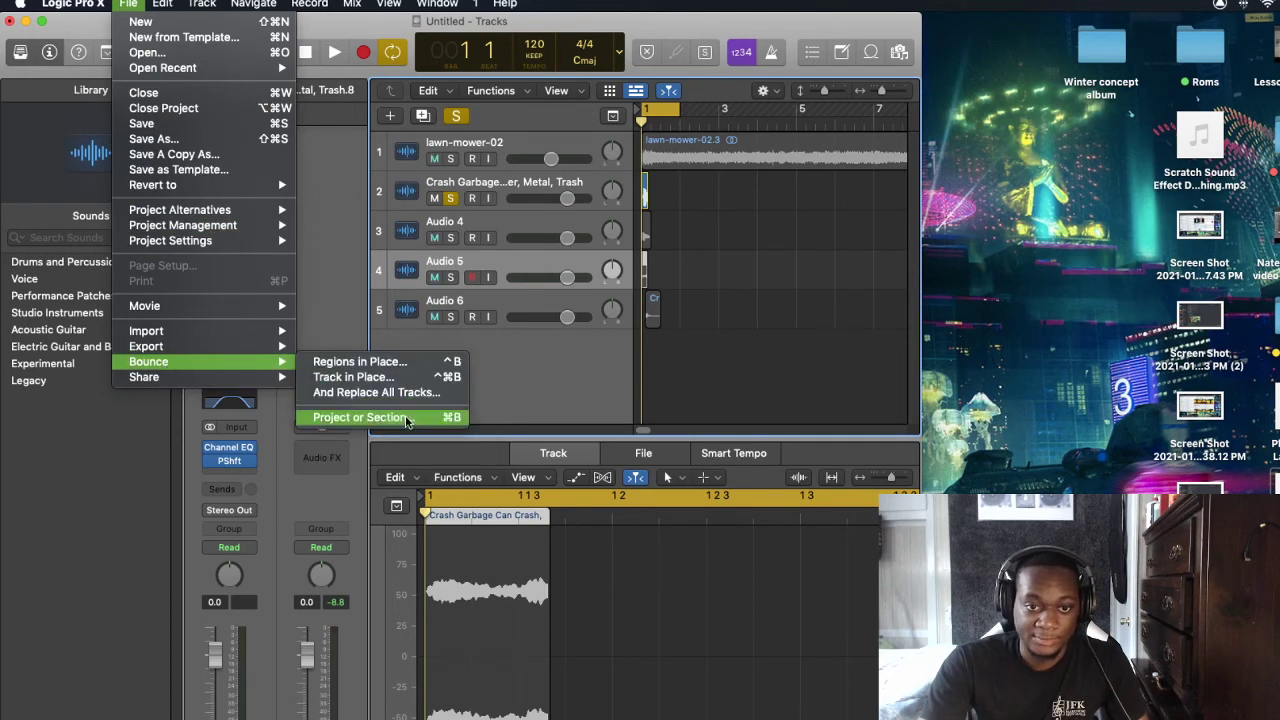
pyautogui.click(363, 417)
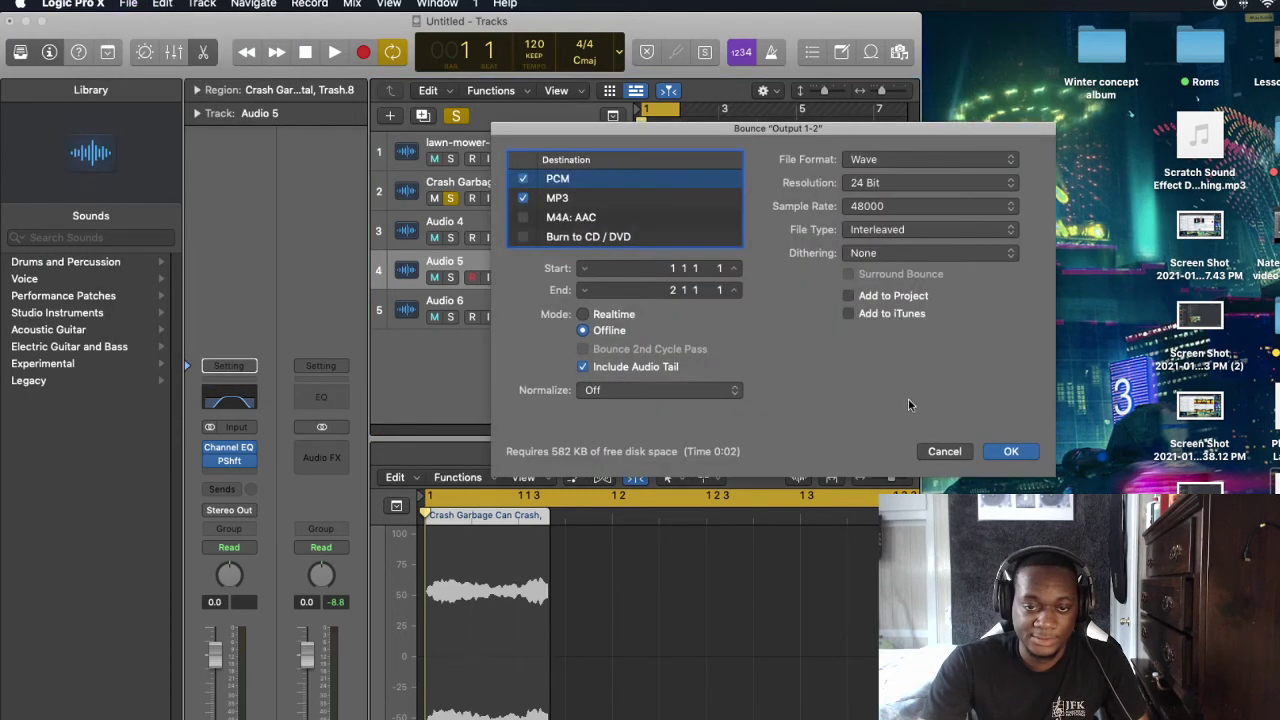
pyautogui.click(996, 452)
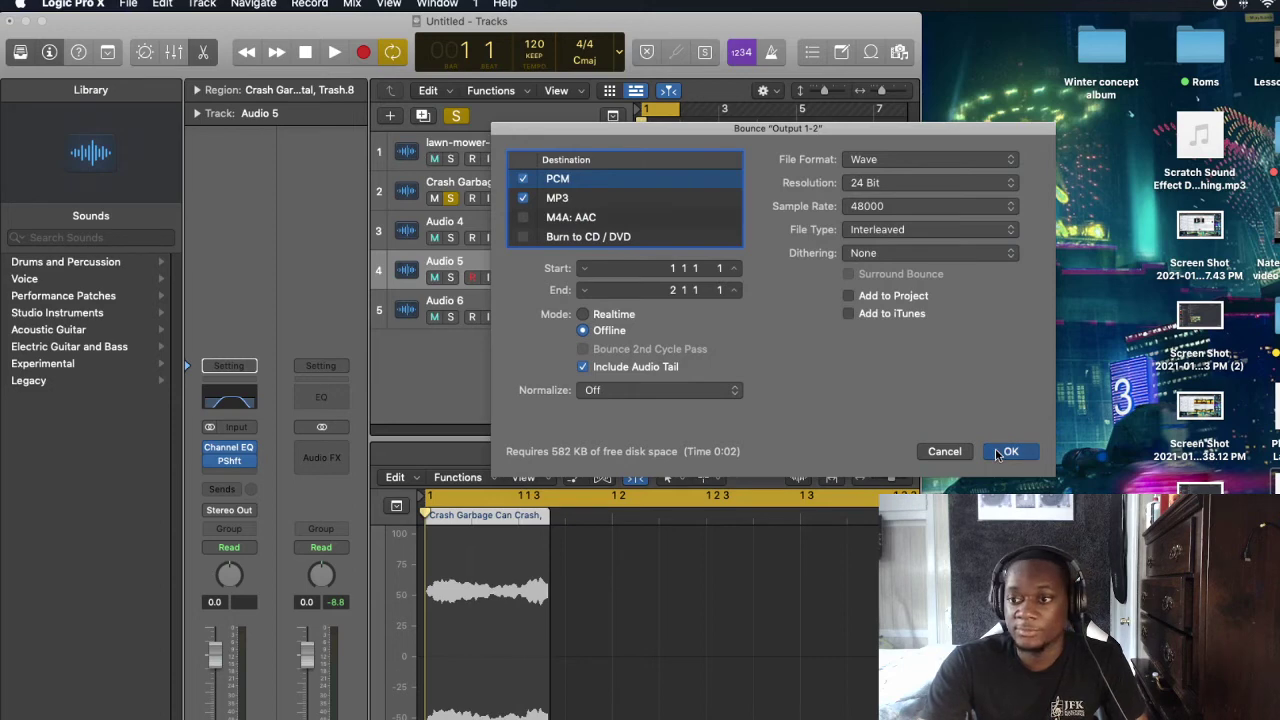
# Name the bounce file Crash 1 and bounce it to the Desktop
pyautogui.moveTo(797, 218); pyautogui.dragTo(750, 217)
pyautogui.press('BackSpace')
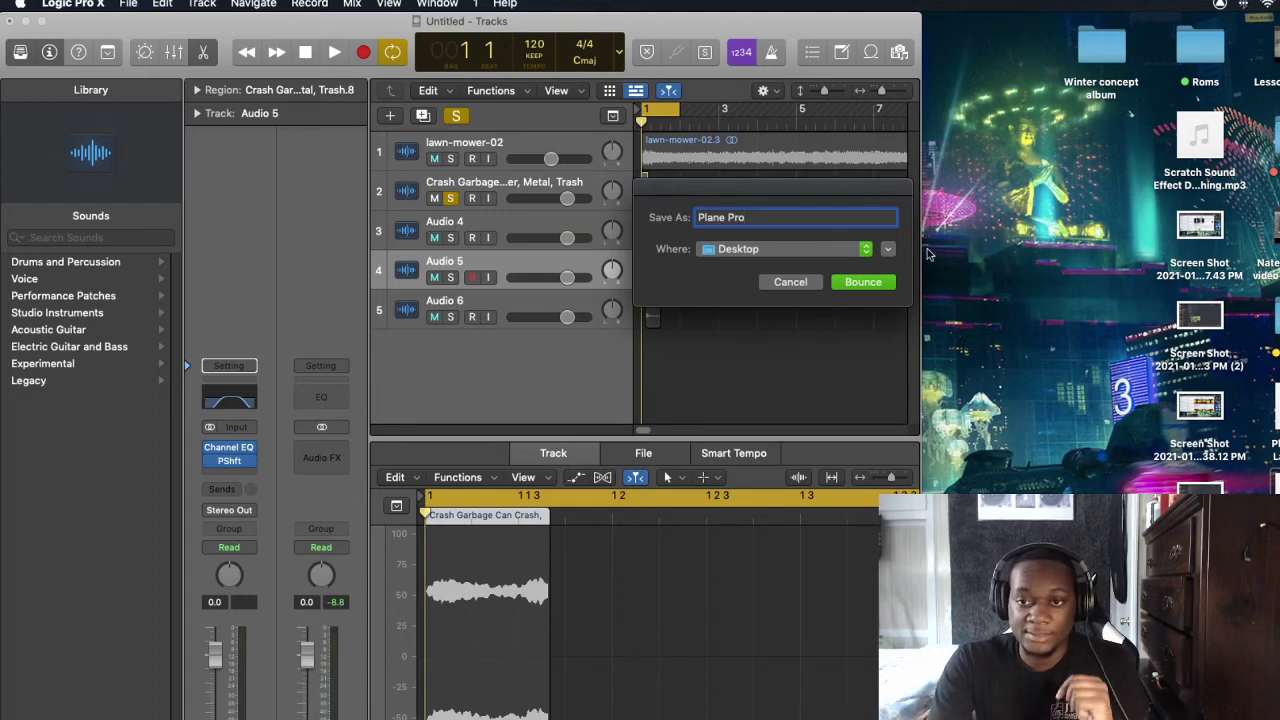
pyautogui.press('BackSpace')
pyautogui.press('BackSpace')
pyautogui.press('BackSpace')
pyautogui.press('BackSpace')
pyautogui.press('BackSpace')
pyautogui.press('BackSpace')
pyautogui.press('BackSpace')
pyautogui.press('BackSpace')
pyautogui.press('BackSpace')
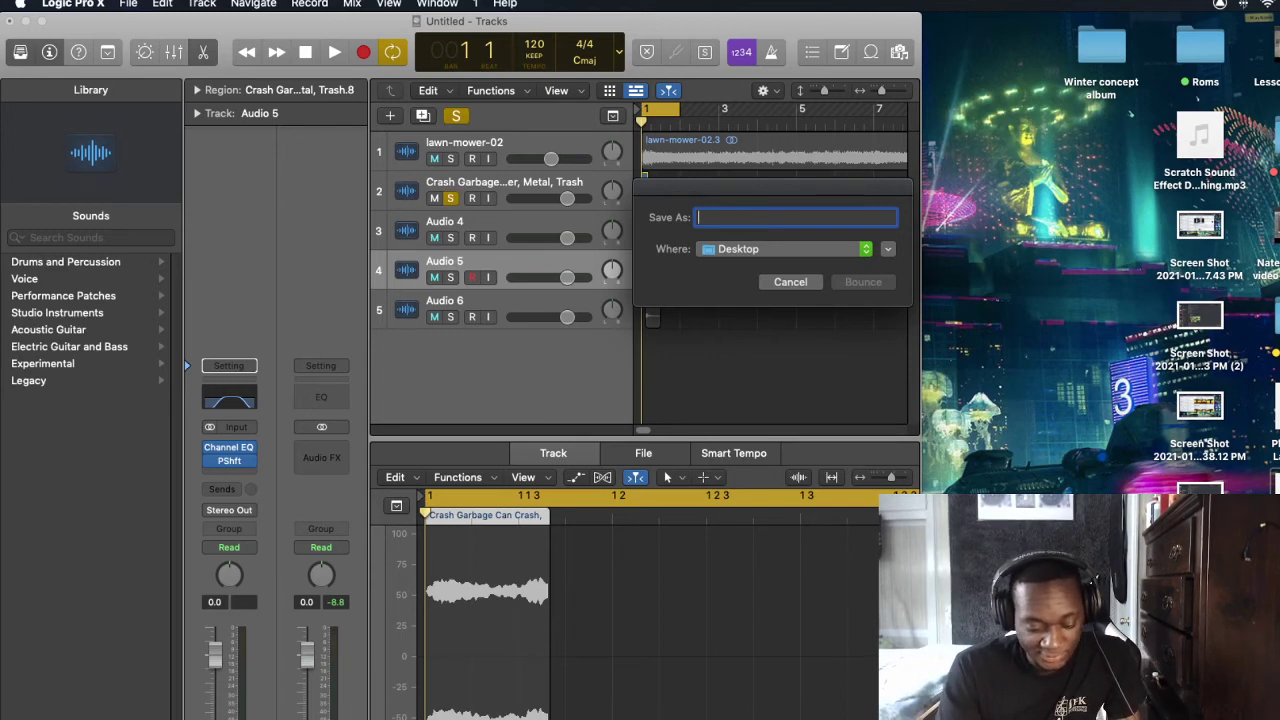
pyautogui.write('Crash')
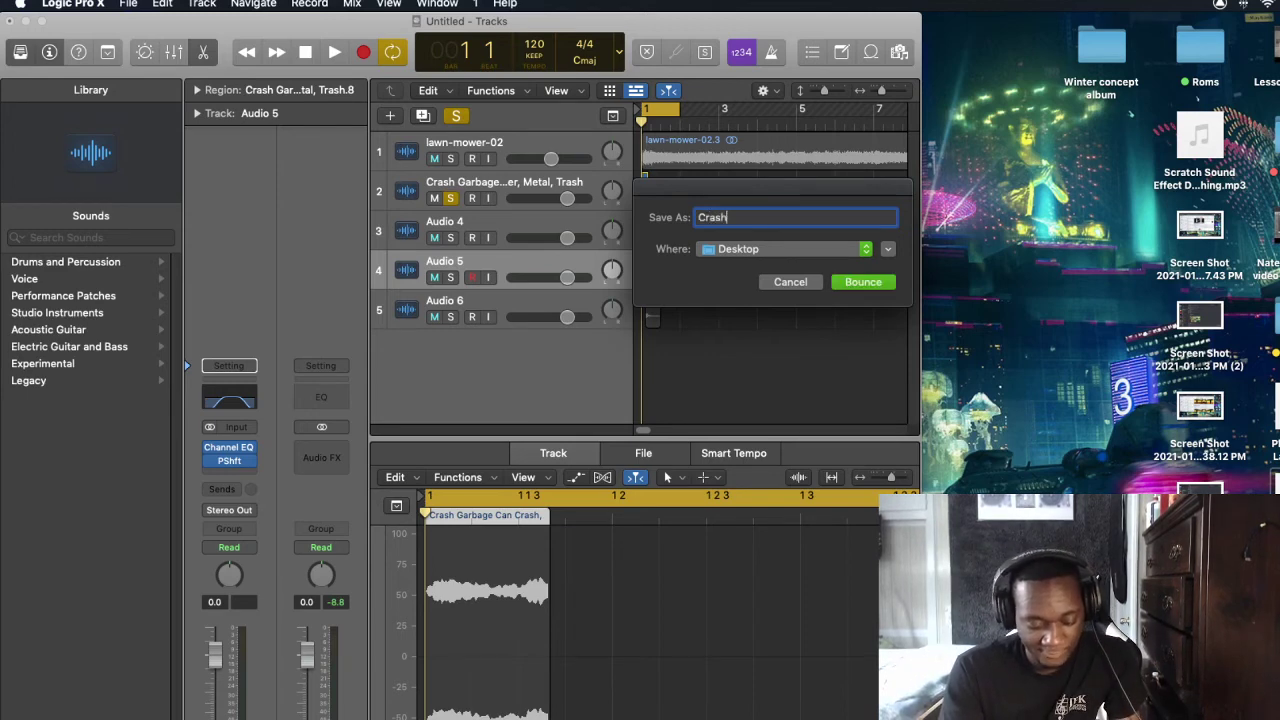
pyautogui.write(' 1')
pyautogui.press('Return')
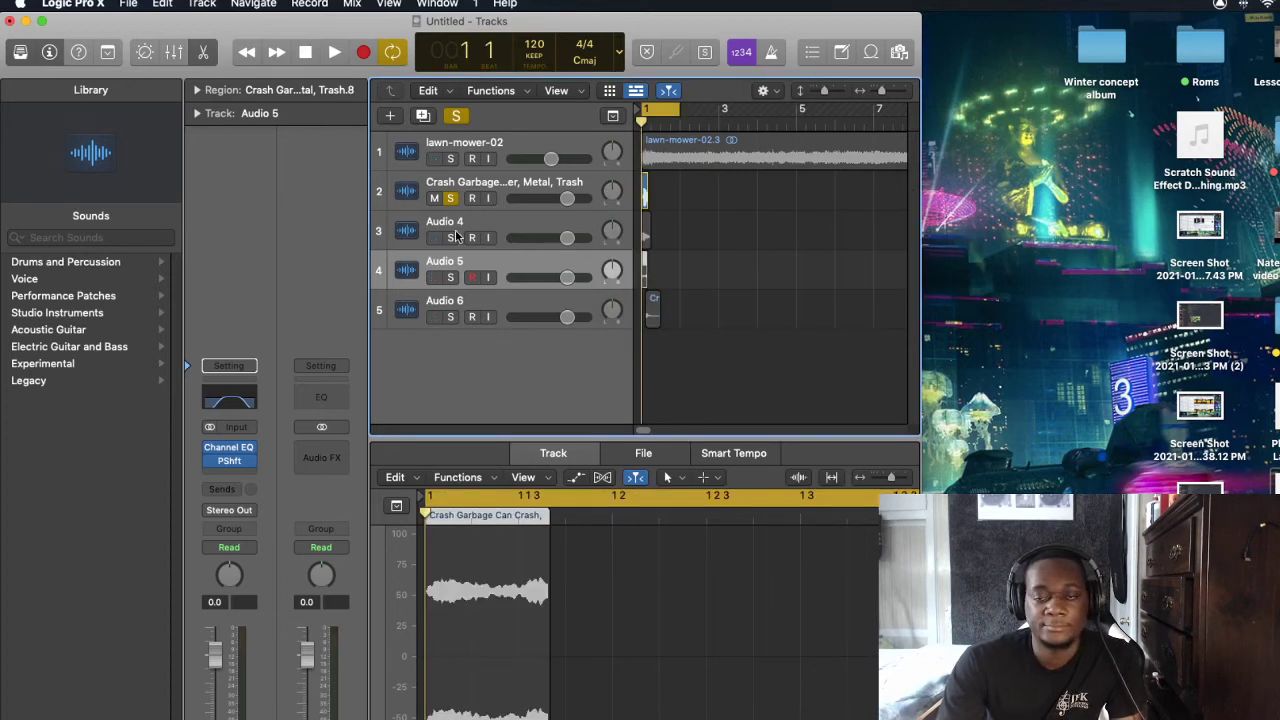
# Solo Audio 4 in place of the Crash Garbage track and begin bouncing its crash piece
pyautogui.click(452, 237)
pyautogui.click(451, 199)
pyautogui.click(128, 4)
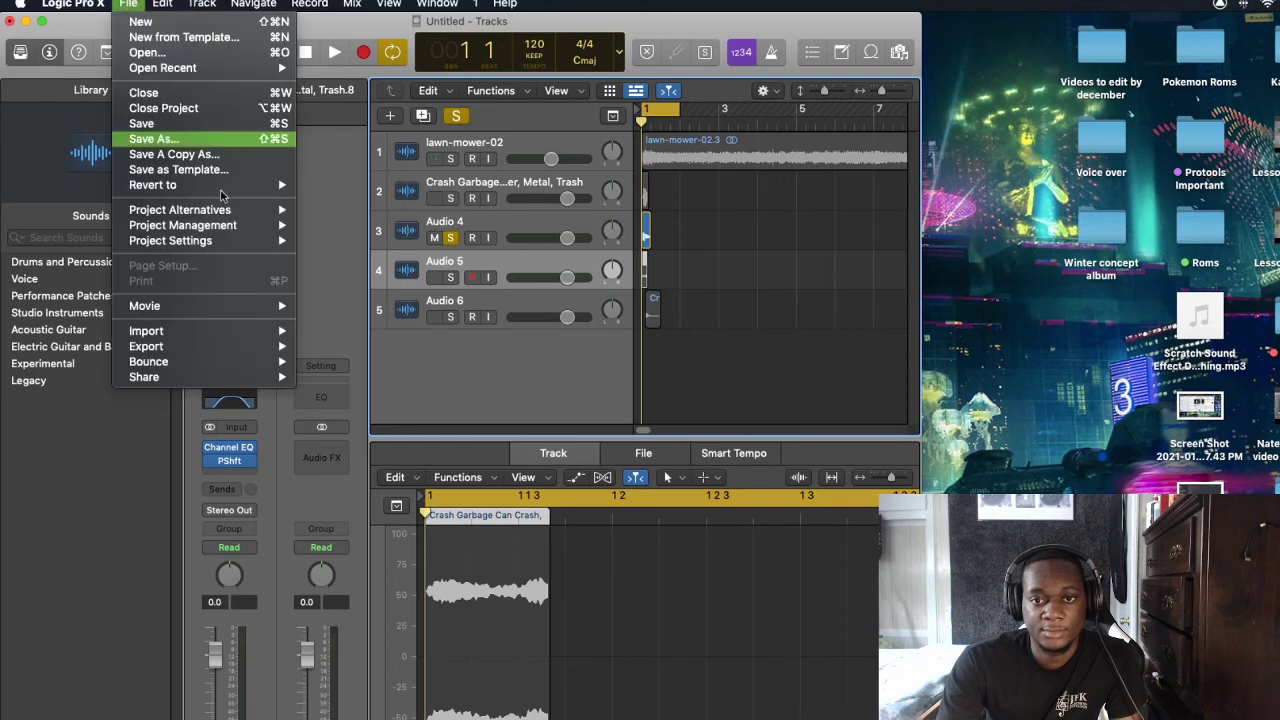
# Bounce the soloed Audio 4 section offline to PCM and MP3, saving it on the Desktop as "Crash 2"
pyautogui.moveTo(260, 361)
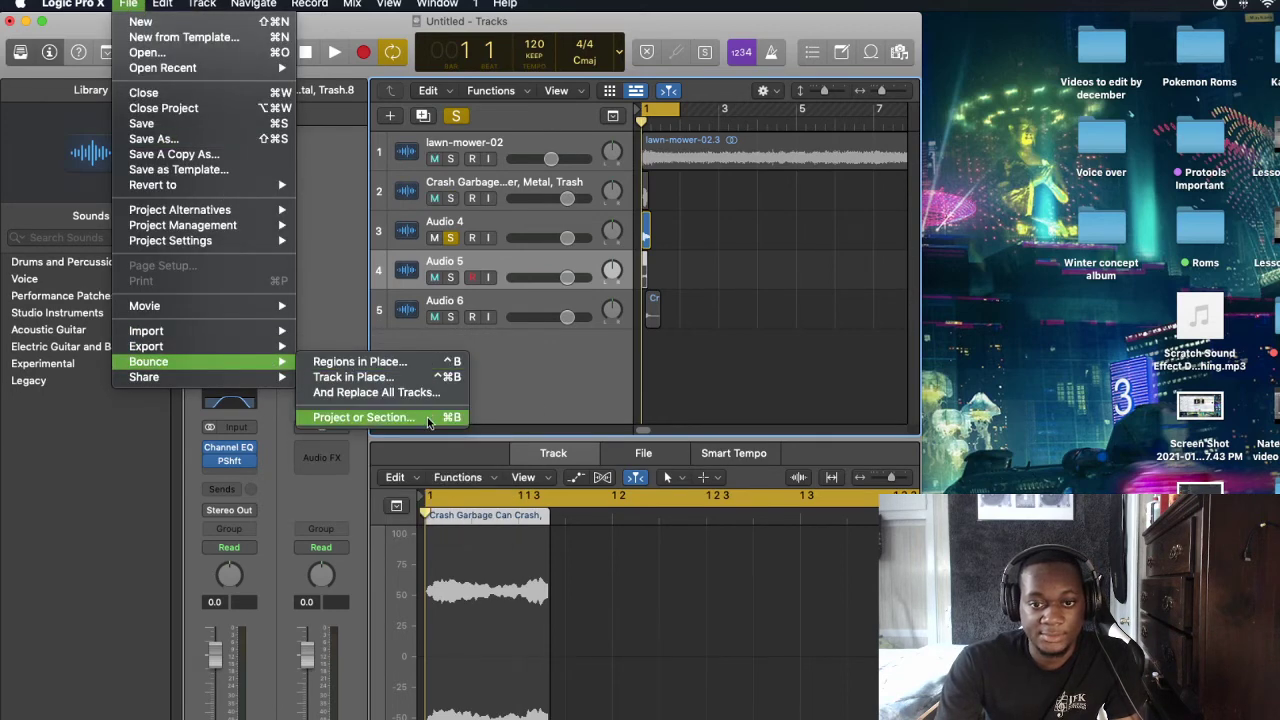
pyautogui.click(427, 418)
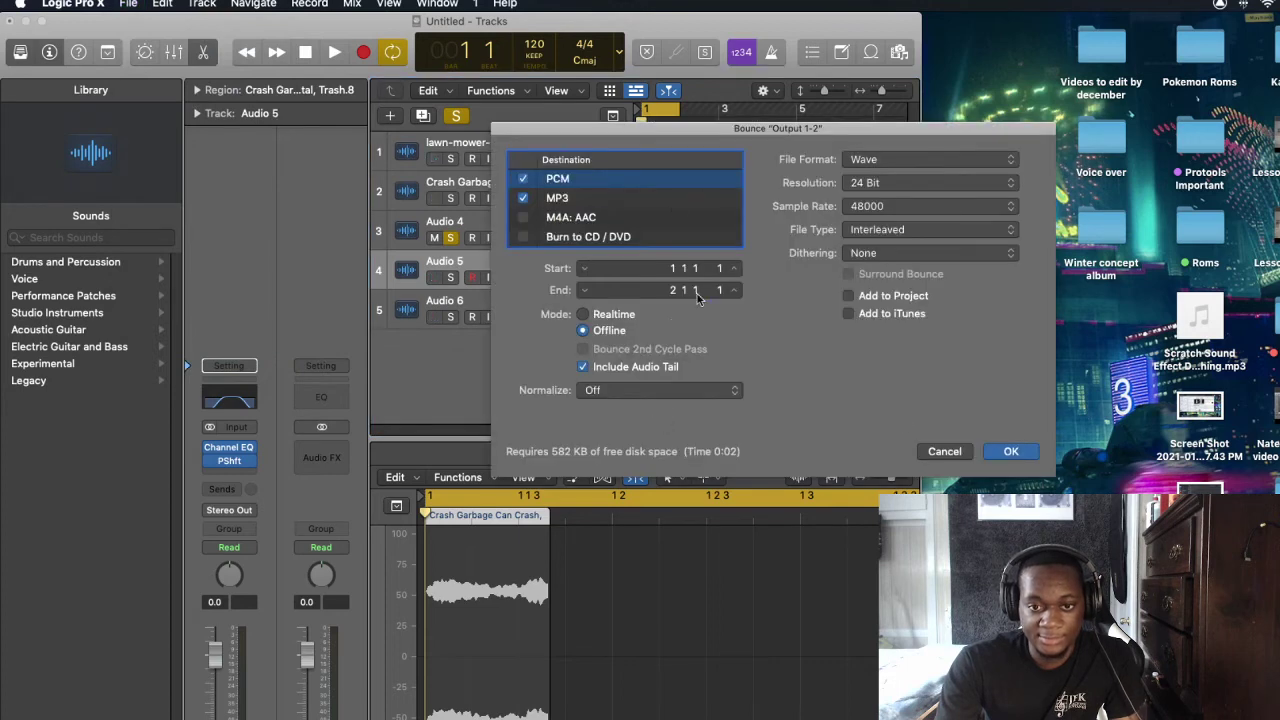
pyautogui.click(1008, 452)
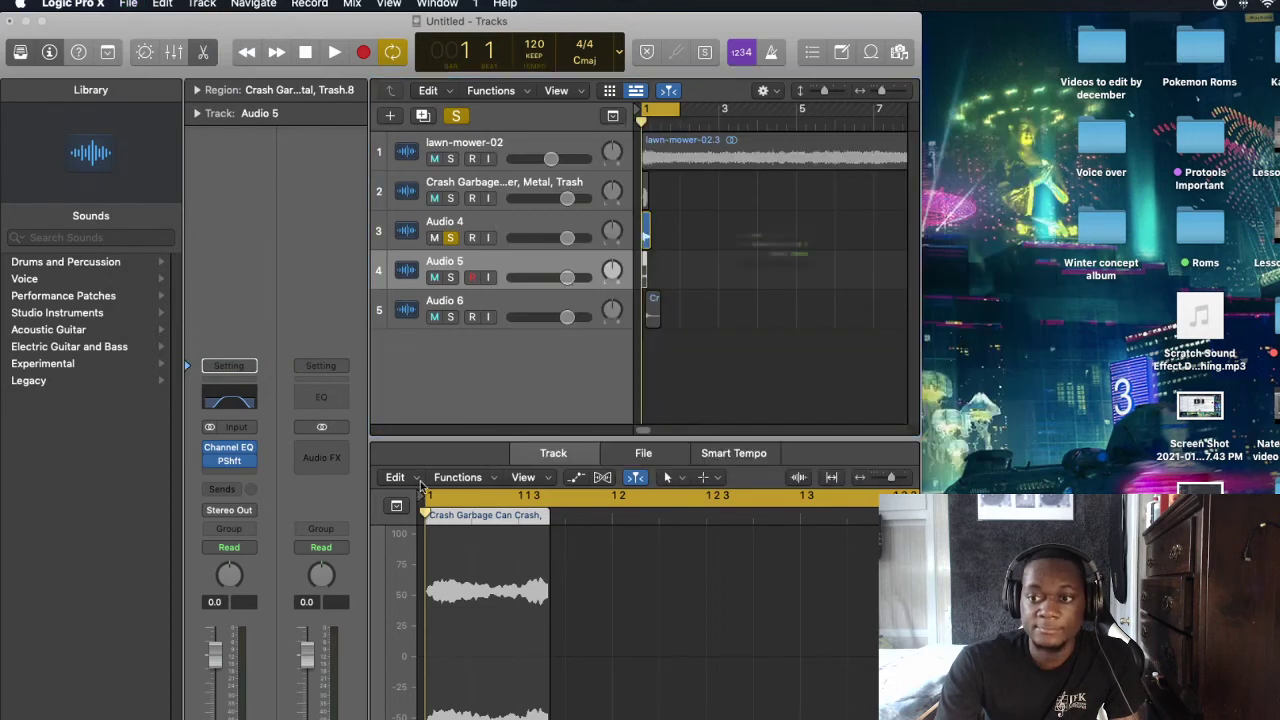
pyautogui.click(768, 217)
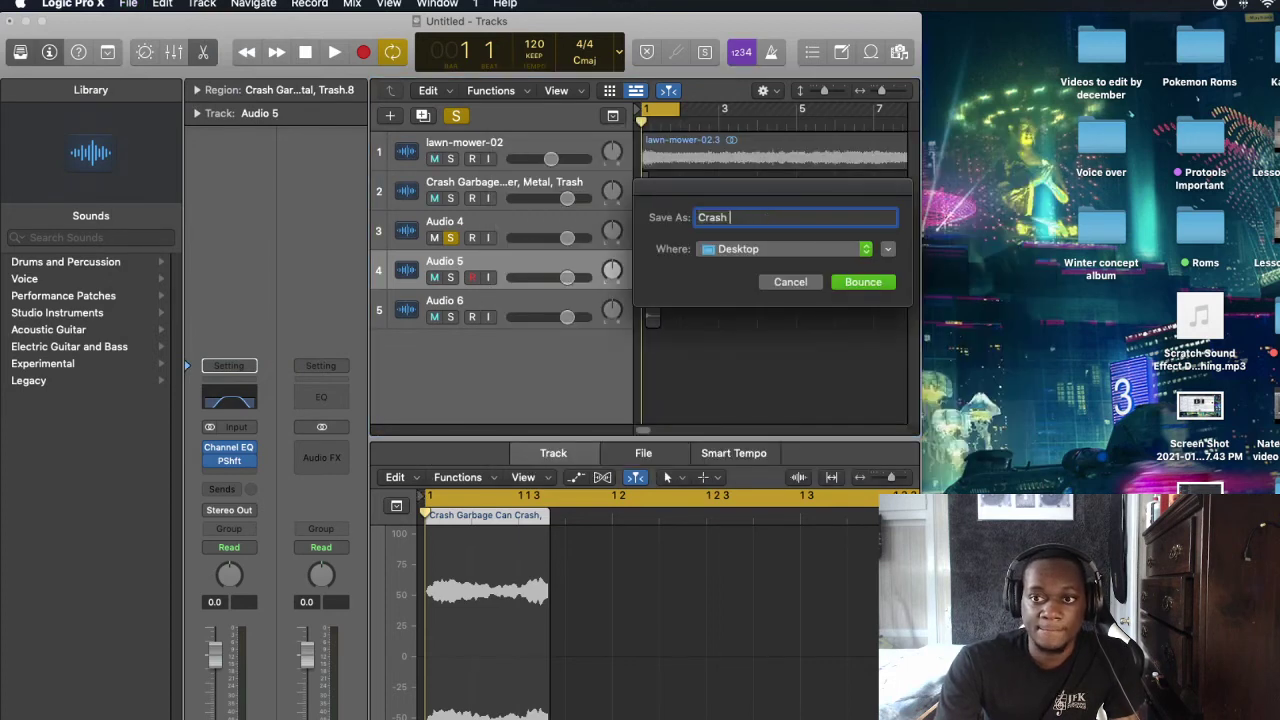
pyautogui.write('2')
pyautogui.press('Return')
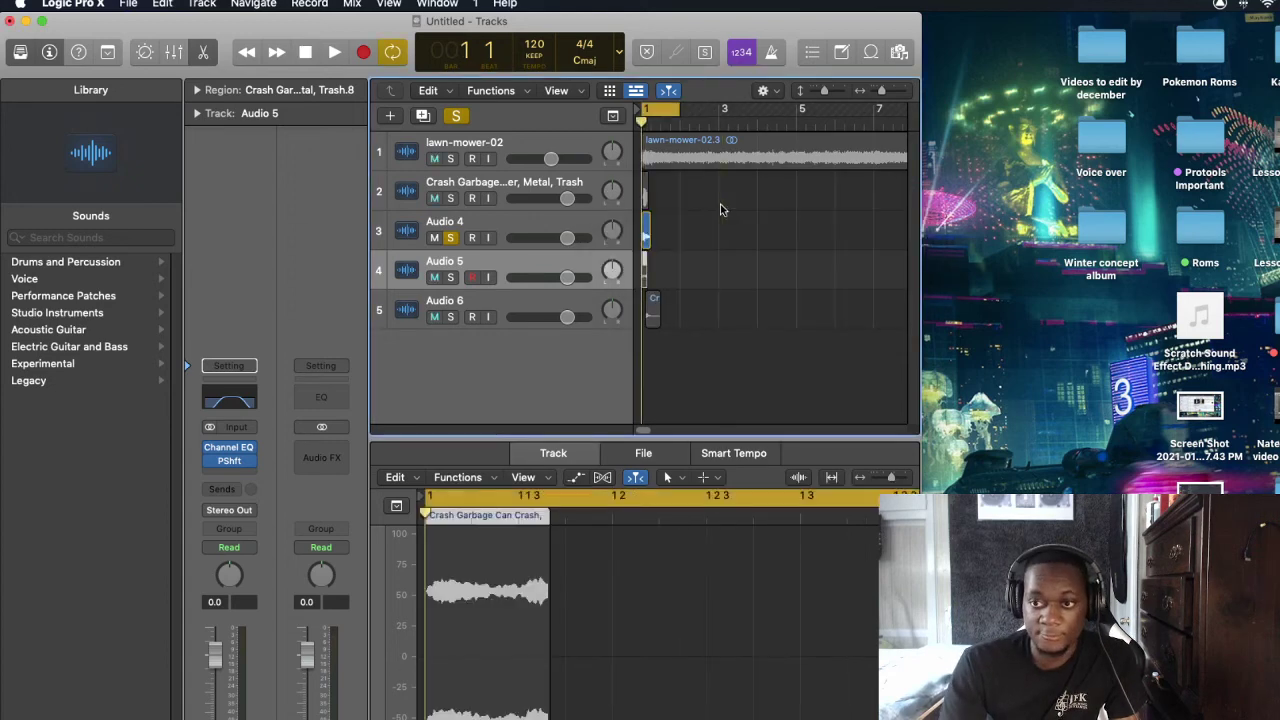
# Solo Audio 5 instead of Audio 4 and bounce the section to the Desktop as "Crash 3"
pyautogui.click(450, 237)
pyautogui.press('super+a')
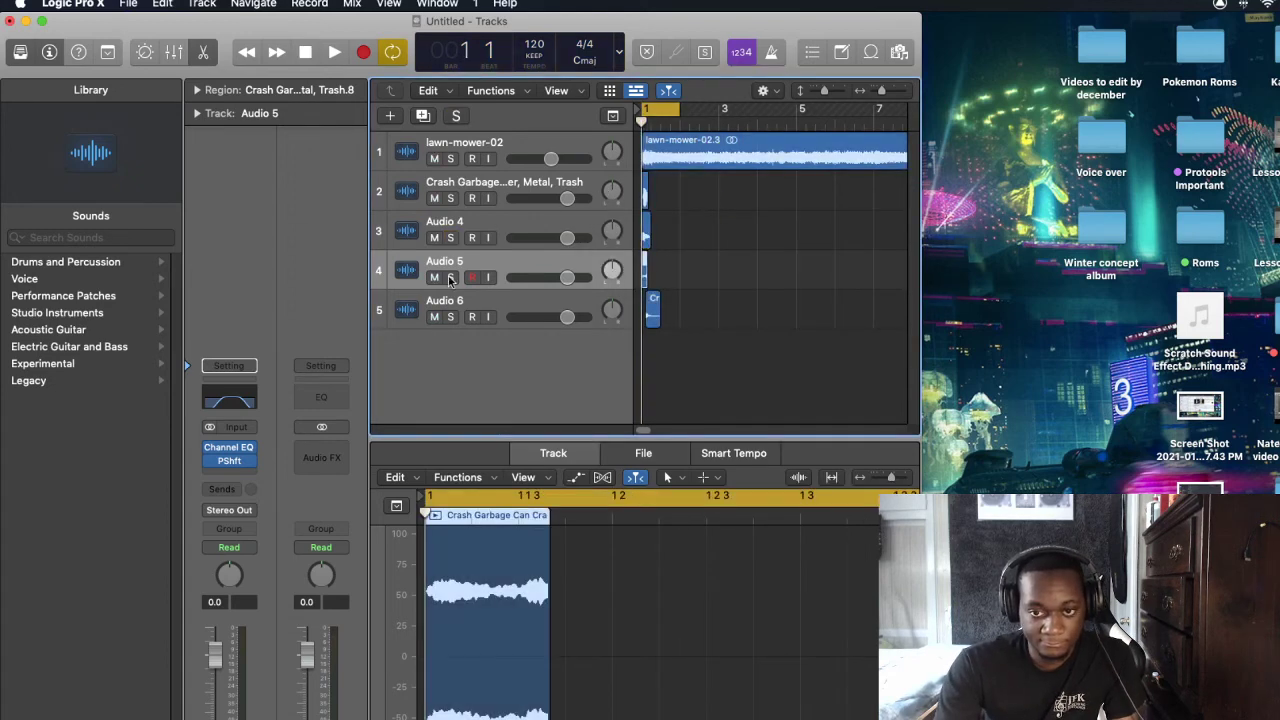
pyautogui.click(450, 277)
pyautogui.press('super+b')
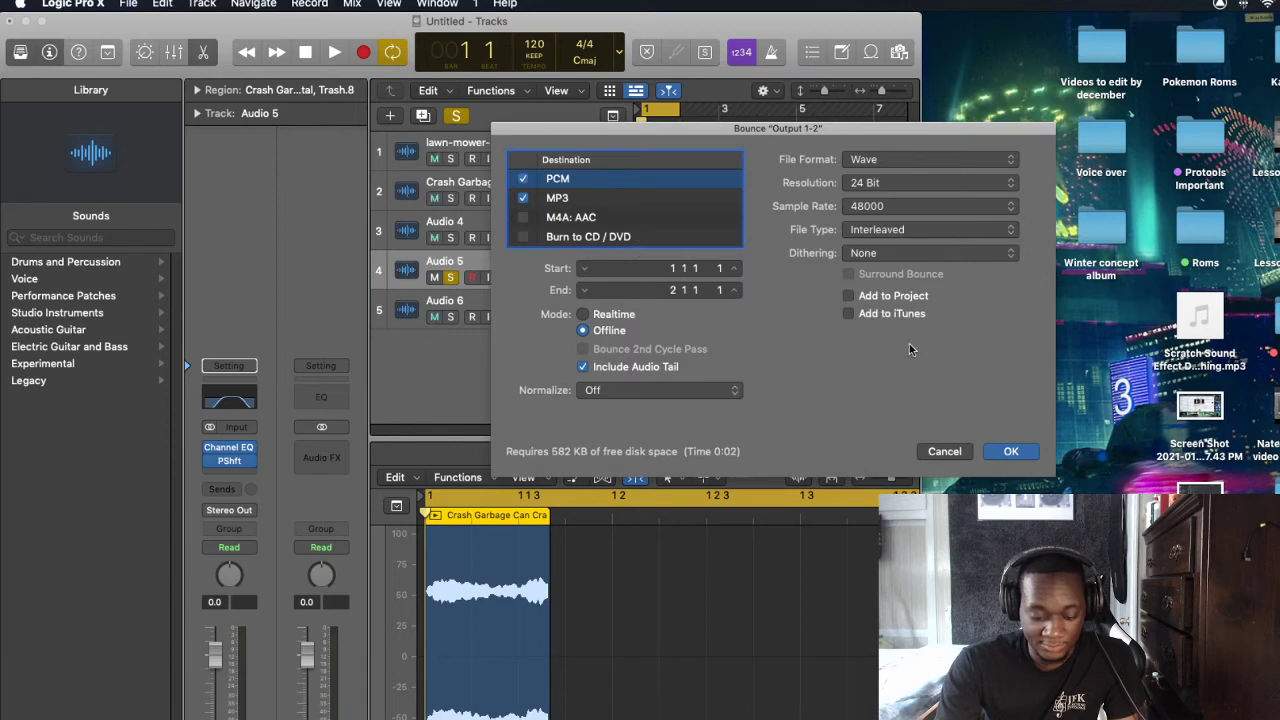
pyautogui.click(1010, 453)
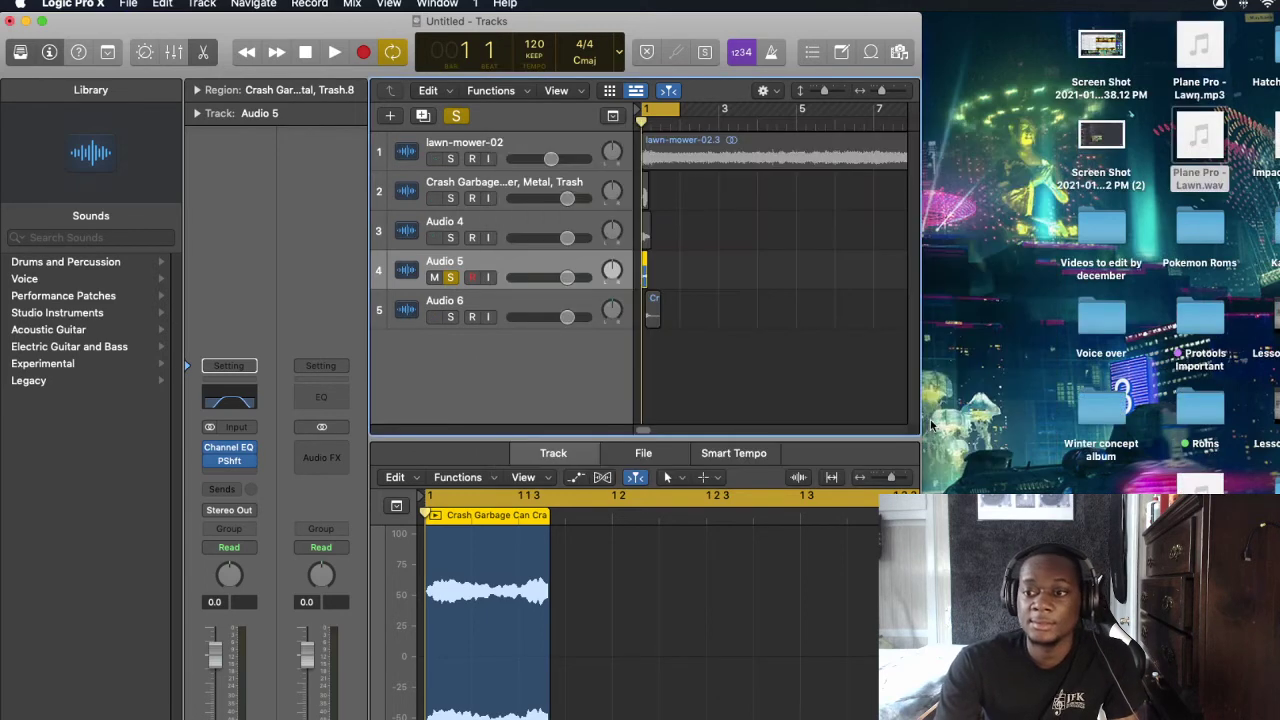
pyautogui.click(766, 218)
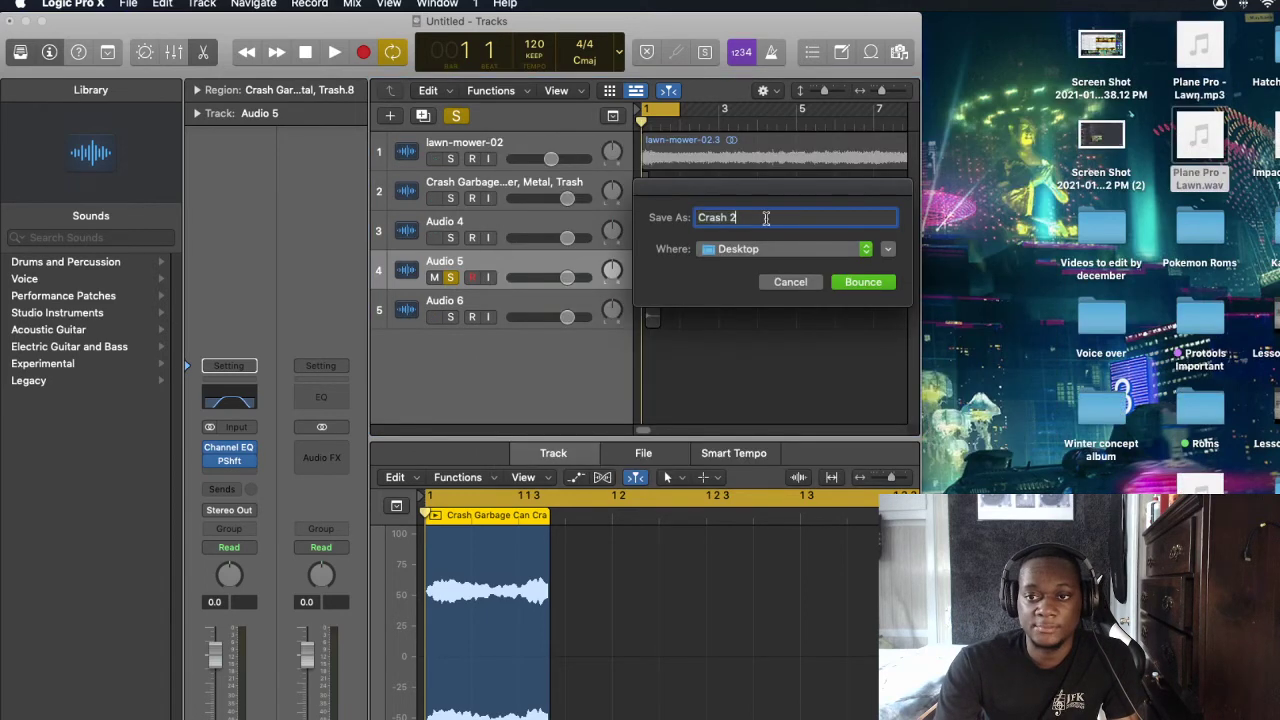
pyautogui.write('3')
pyautogui.press('Return')
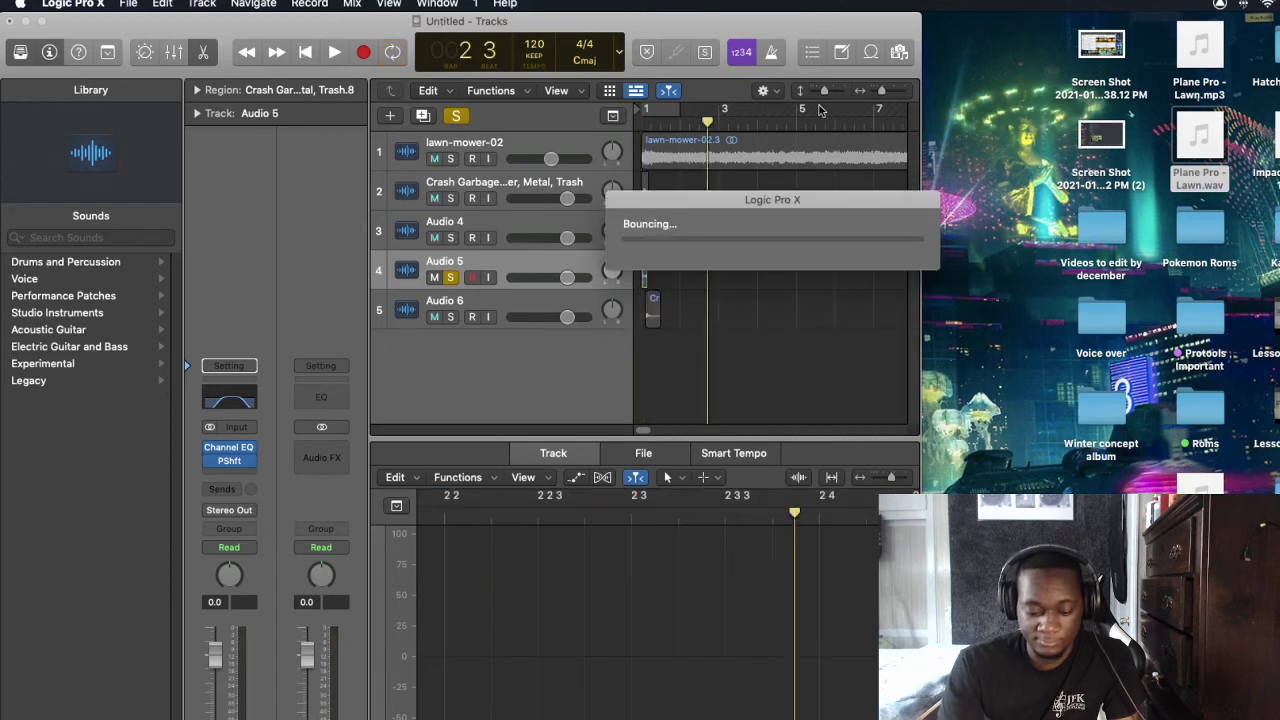
# Solo Audio 6 instead of Audio 5 and bounce the section to the Desktop as "Crash 4"
pyautogui.click(454, 278)
pyautogui.click(450, 316)
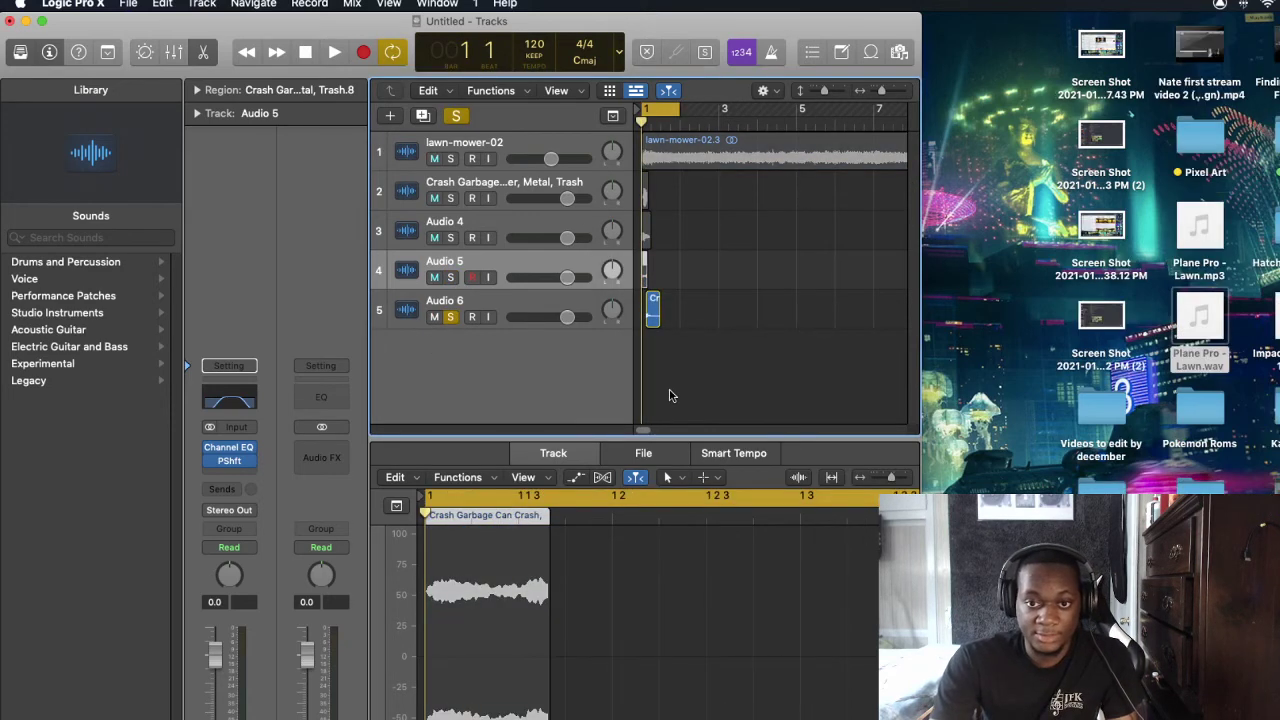
pyautogui.press('super+b')
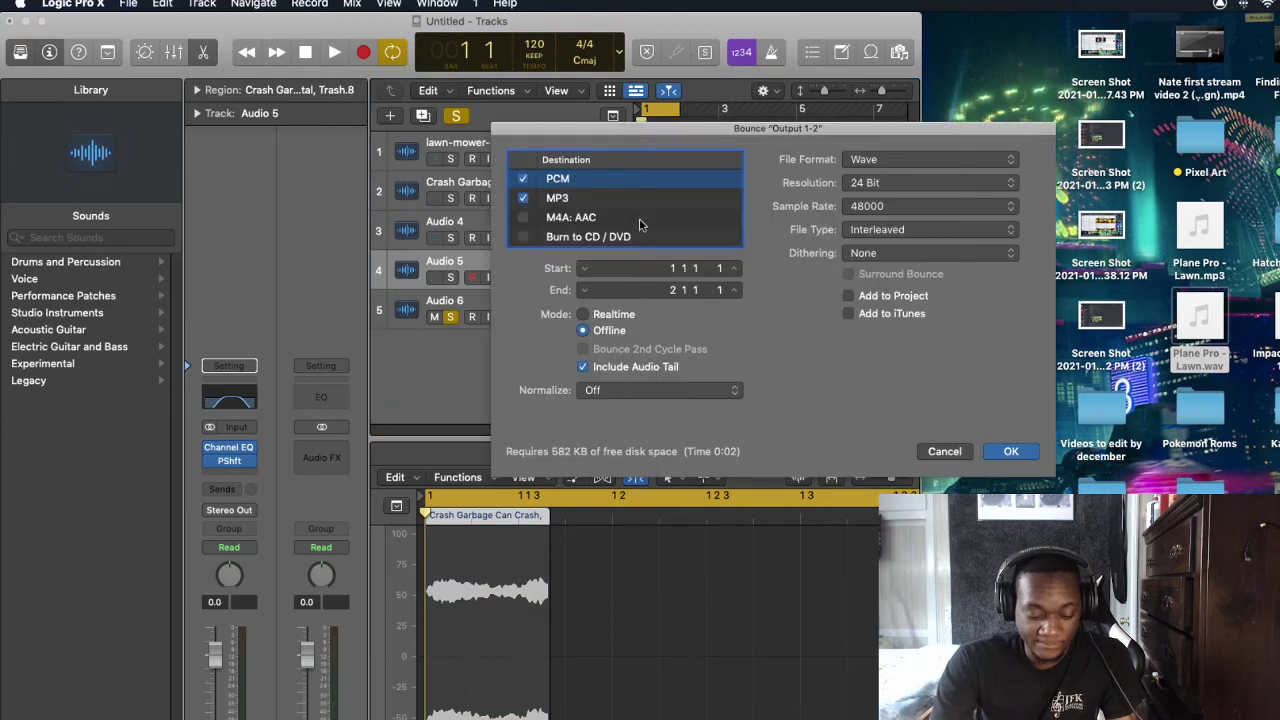
pyautogui.click(1010, 452)
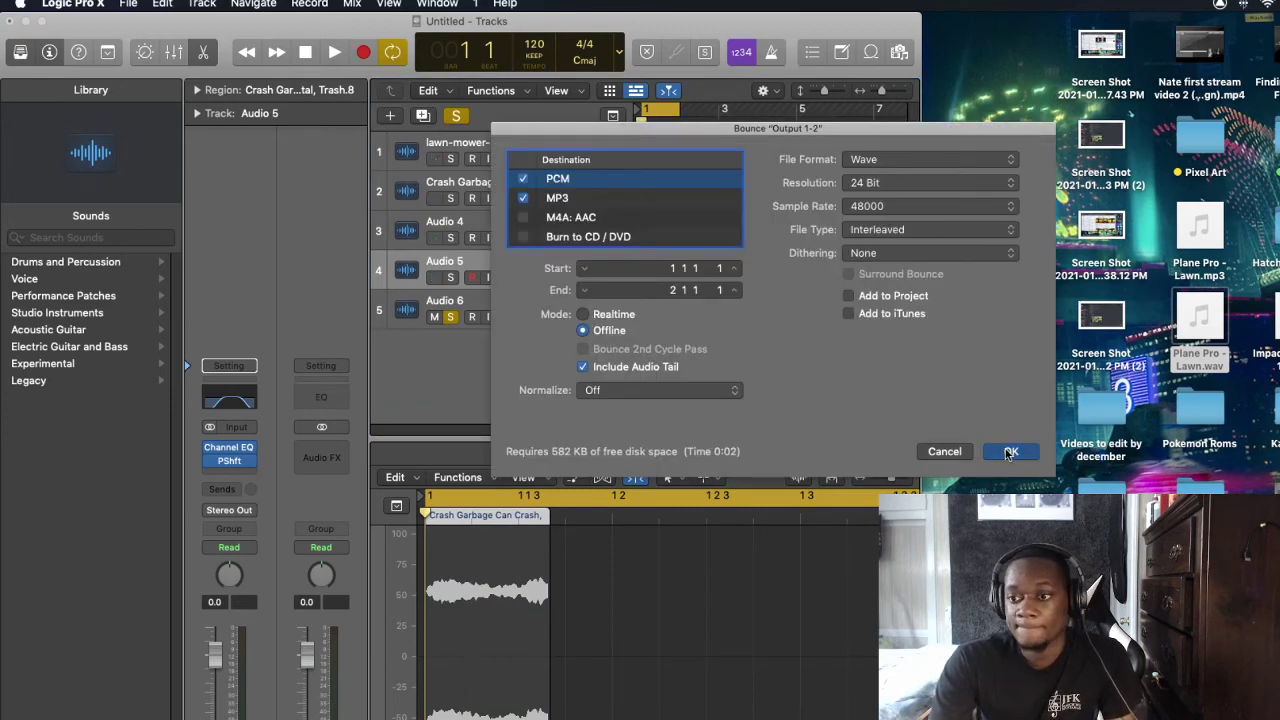
pyautogui.click(758, 217)
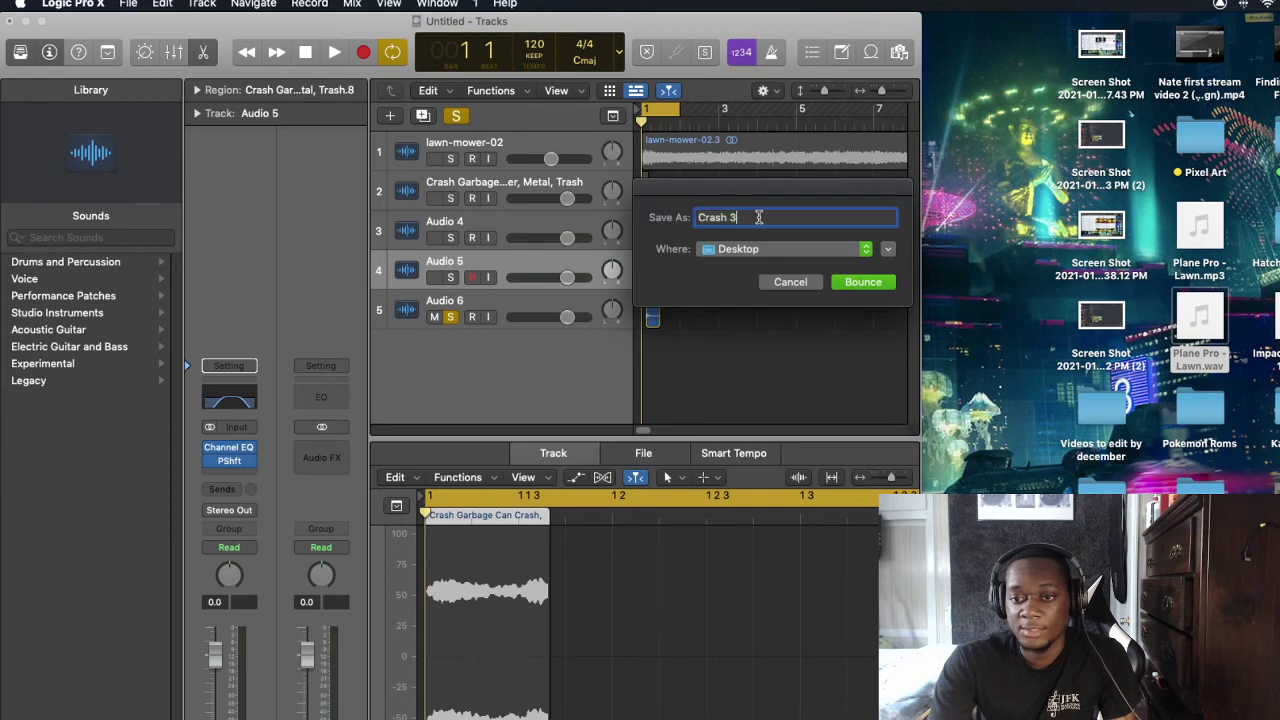
pyautogui.write('4')
pyautogui.press('Return')
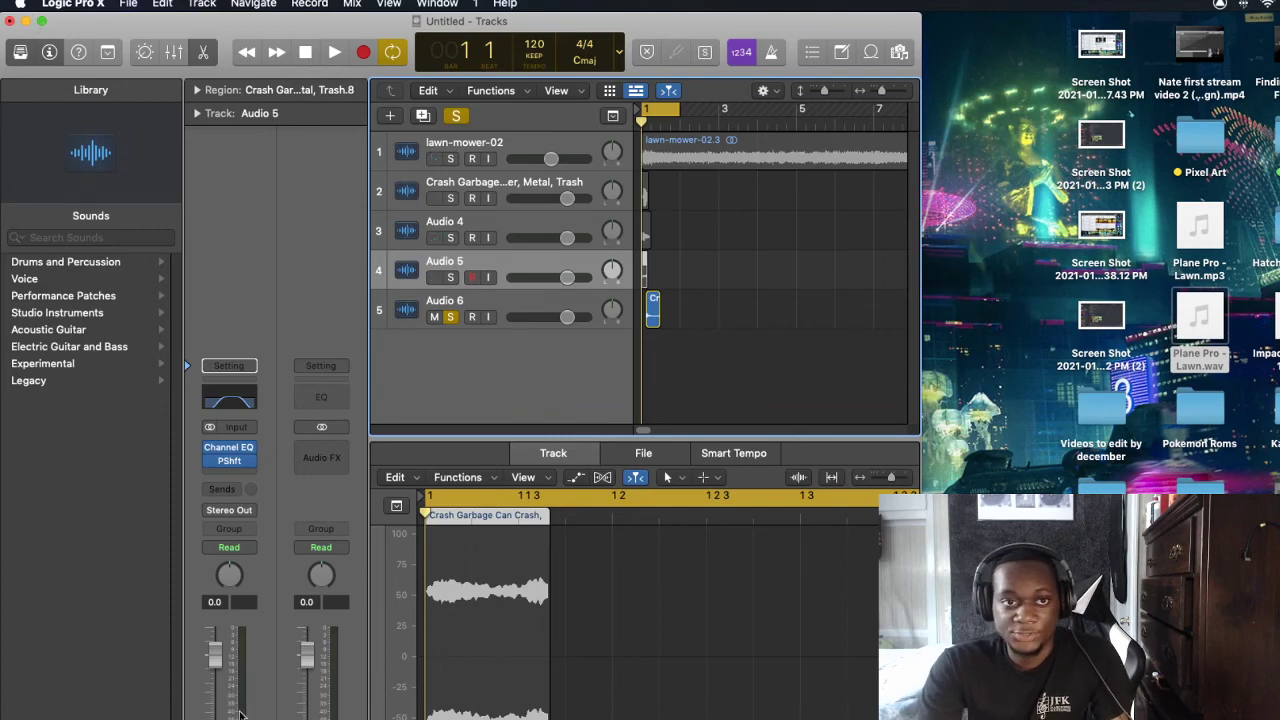
# Switch to QLab and add a group cue below Plane Pro 4 inside the Plane group, using Timeline mode
pyautogui.click(1130, 716)
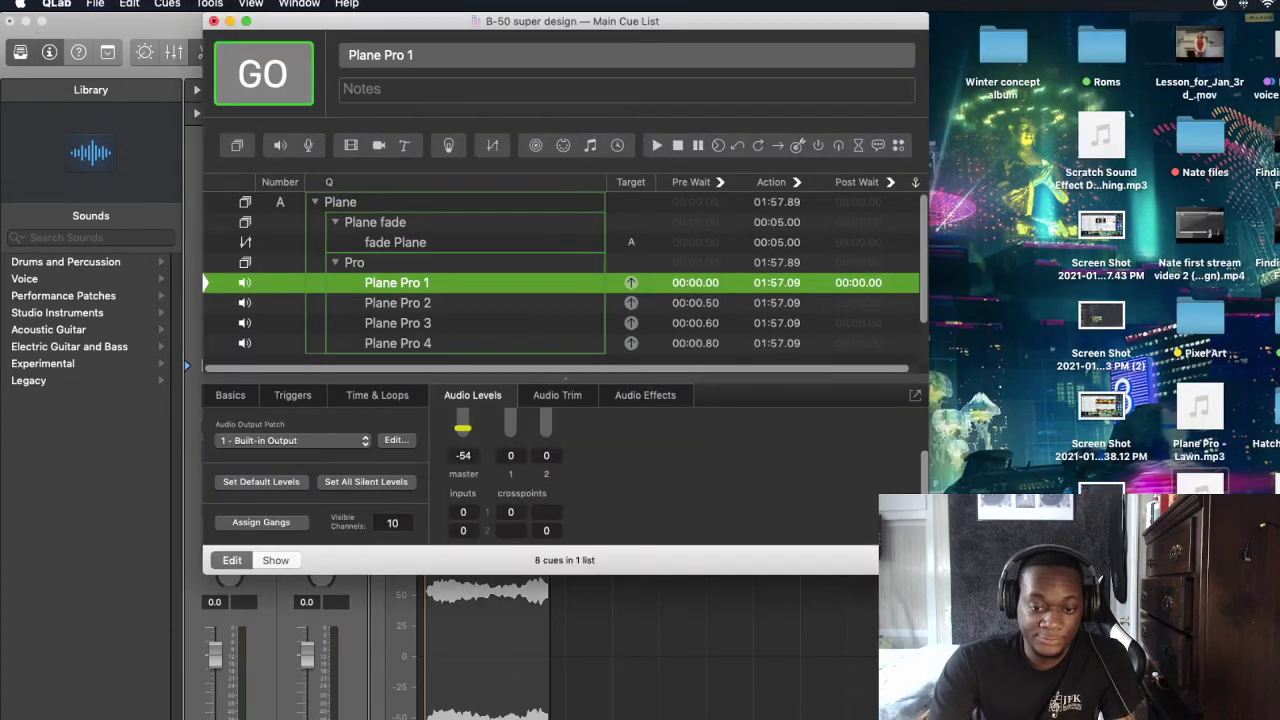
pyautogui.click(25, 21)
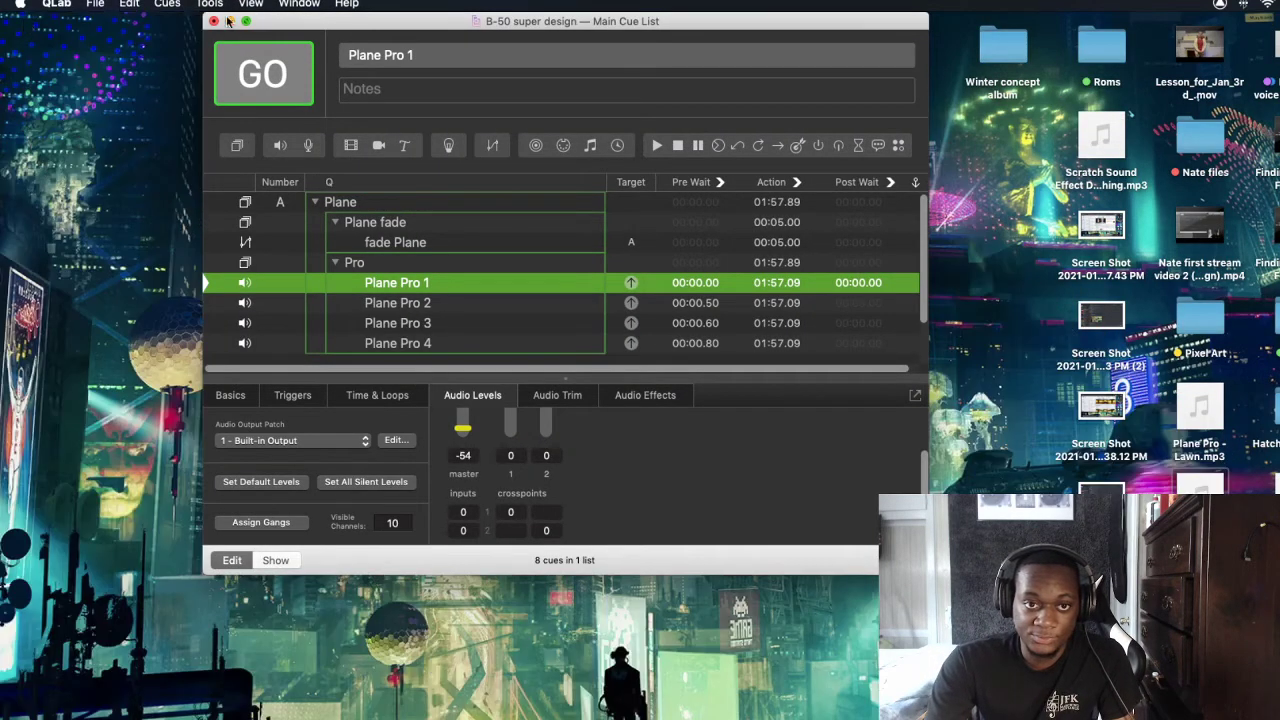
pyautogui.moveTo(390, 30); pyautogui.dragTo(346, 30)
pyautogui.scroll(-3, 419, 283)
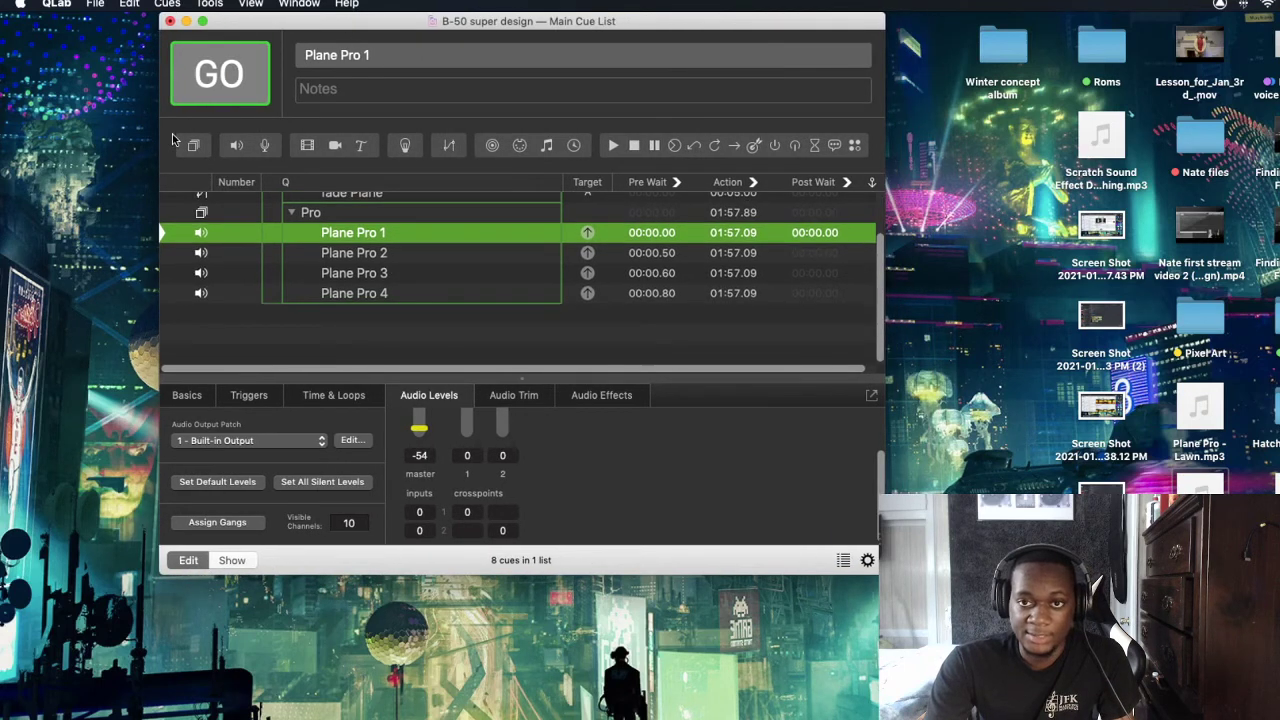
pyautogui.moveTo(193, 145); pyautogui.dragTo(322, 330)
pyautogui.click(281, 451)
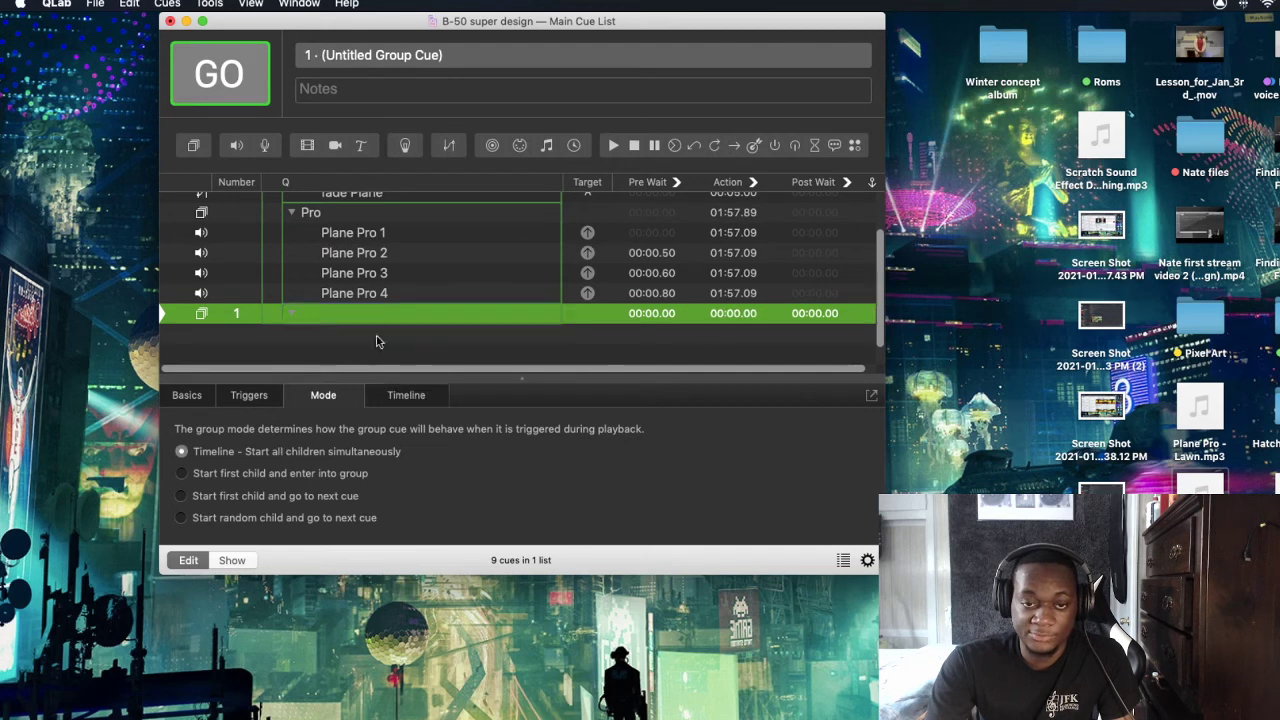
# Name the new group cue "Crash sounds"
pyautogui.doubleClick(372, 318)
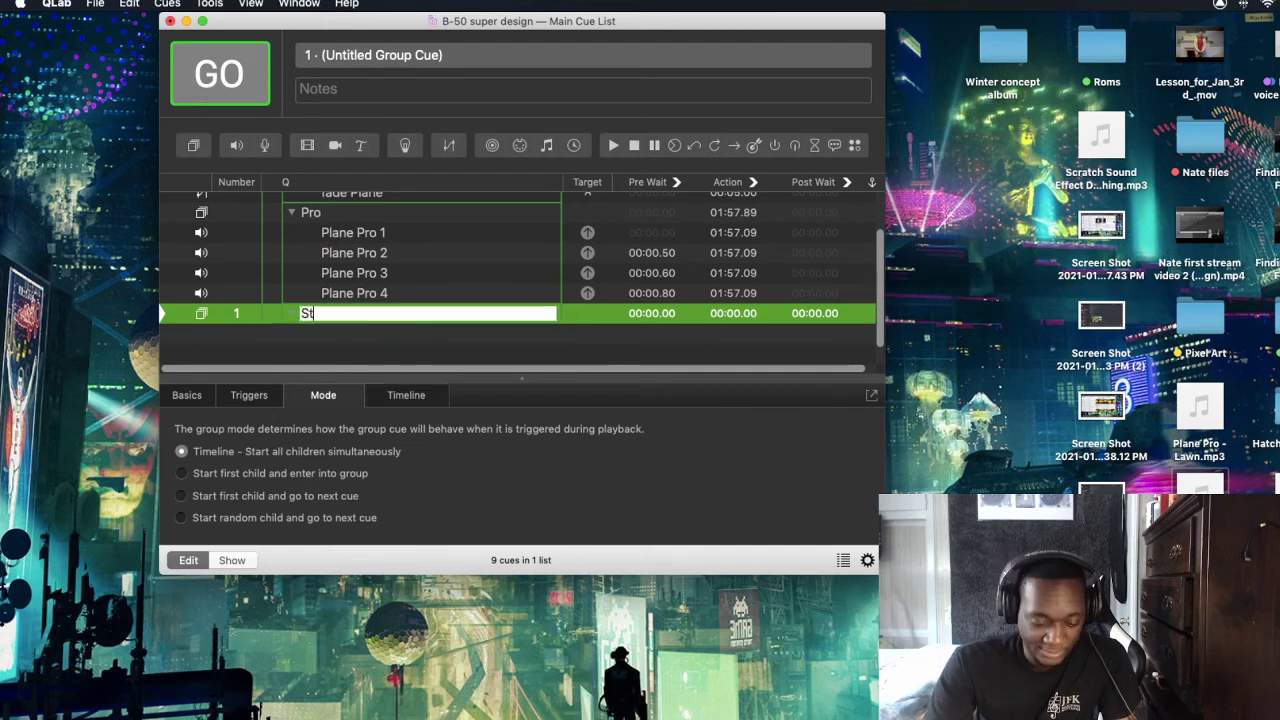
pyautogui.write('Cra')
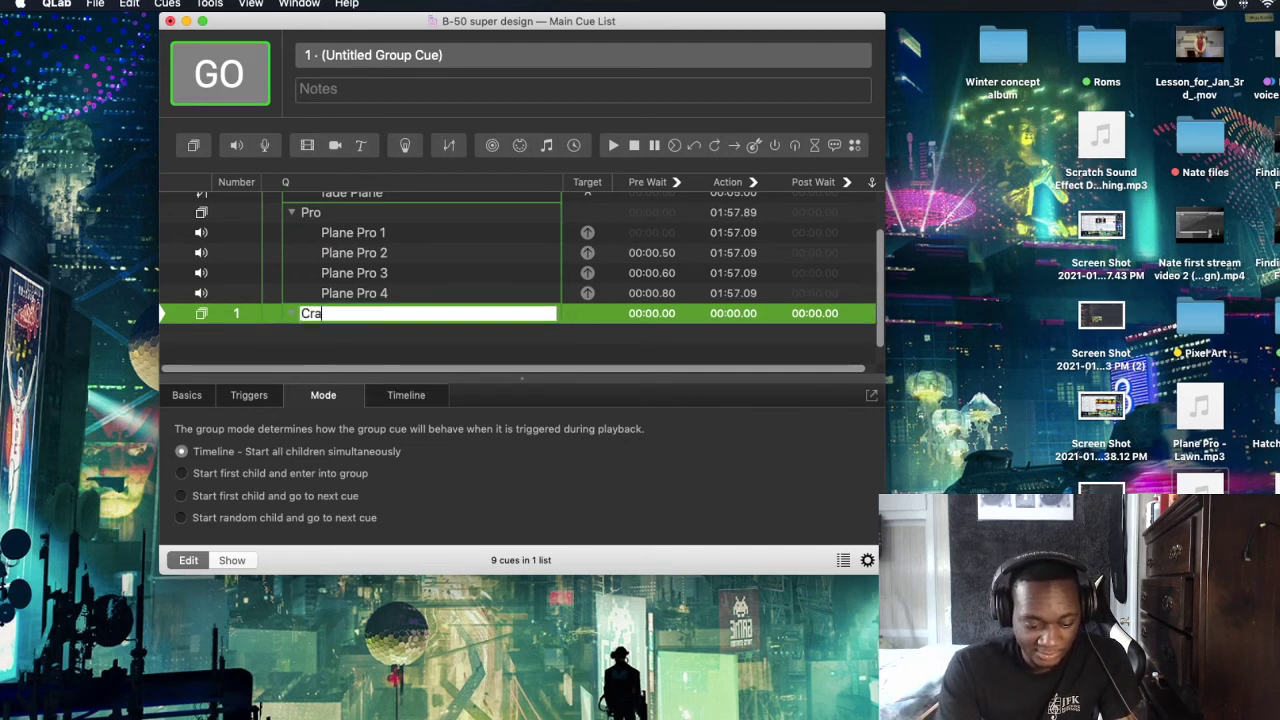
pyautogui.write('sh soun')
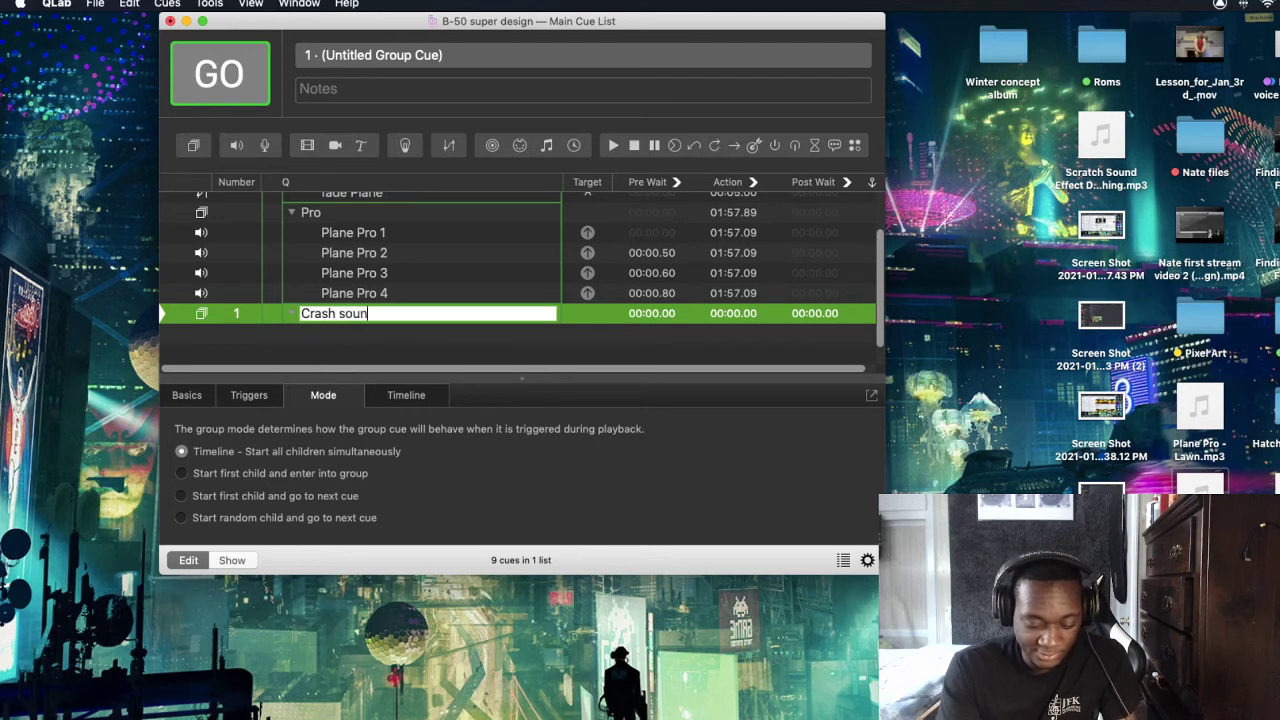
pyautogui.write('ds')
pyautogui.press('Return')
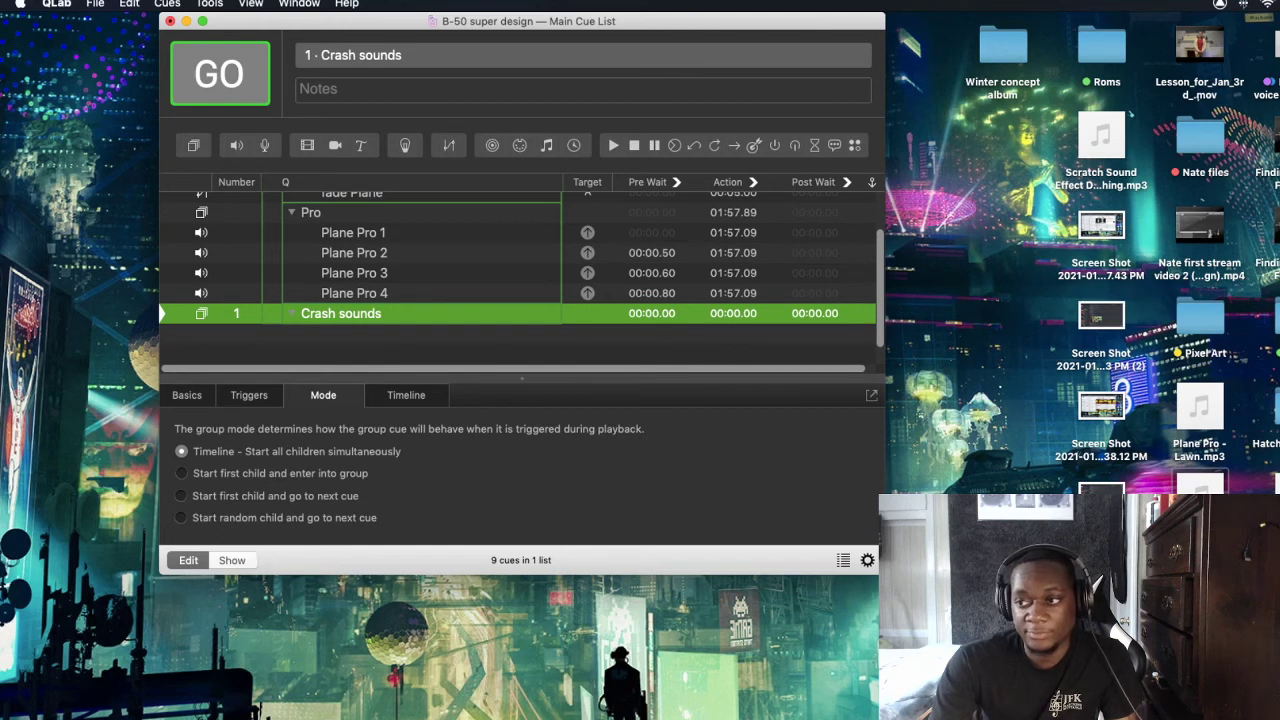
# Add the files Crash 1.wav through Crash 4.wav from Finder to the Crash sounds group
pyautogui.click(1200, 580)
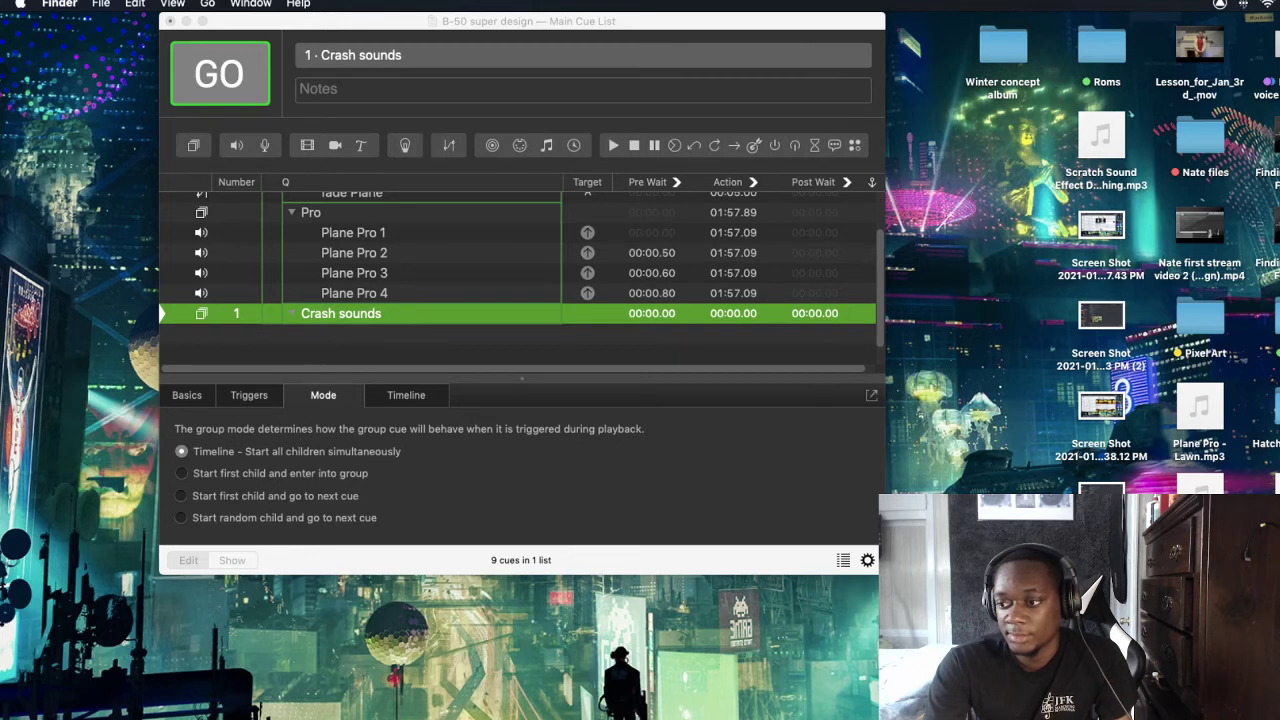
pyautogui.moveTo(760, 335); pyautogui.dragTo(455, 322)
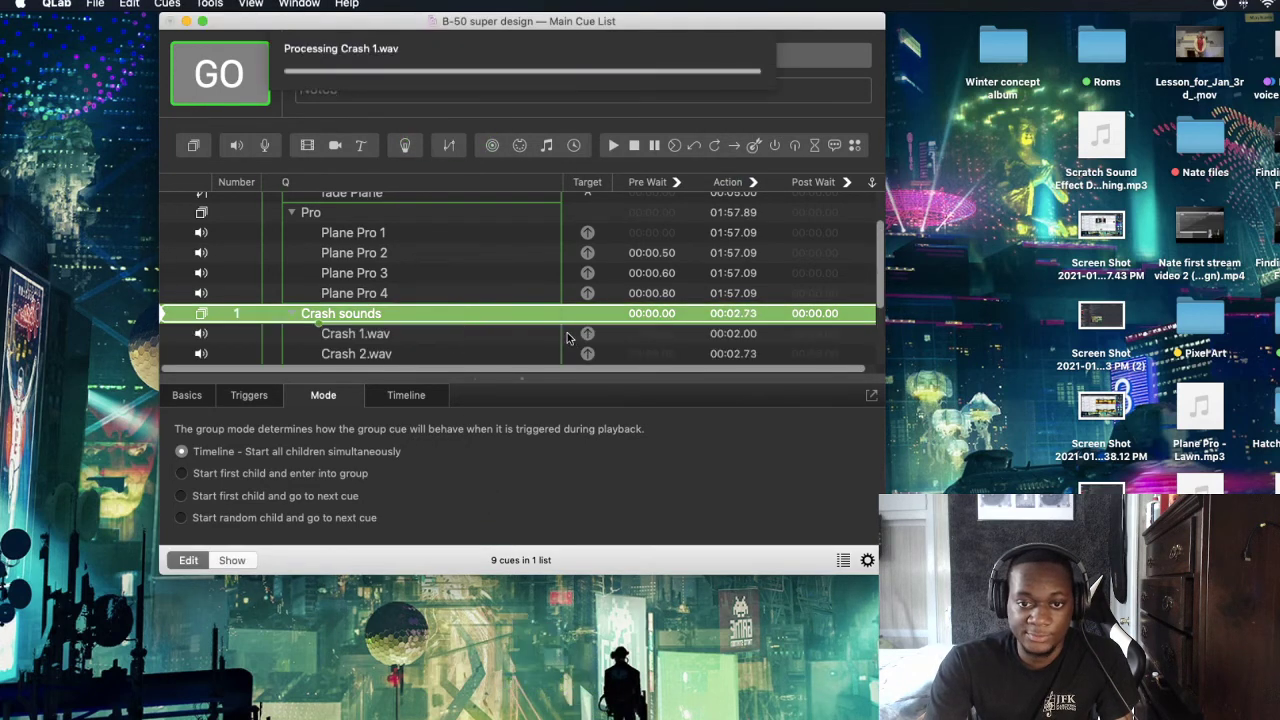
pyautogui.scroll(-3, 558, 338)
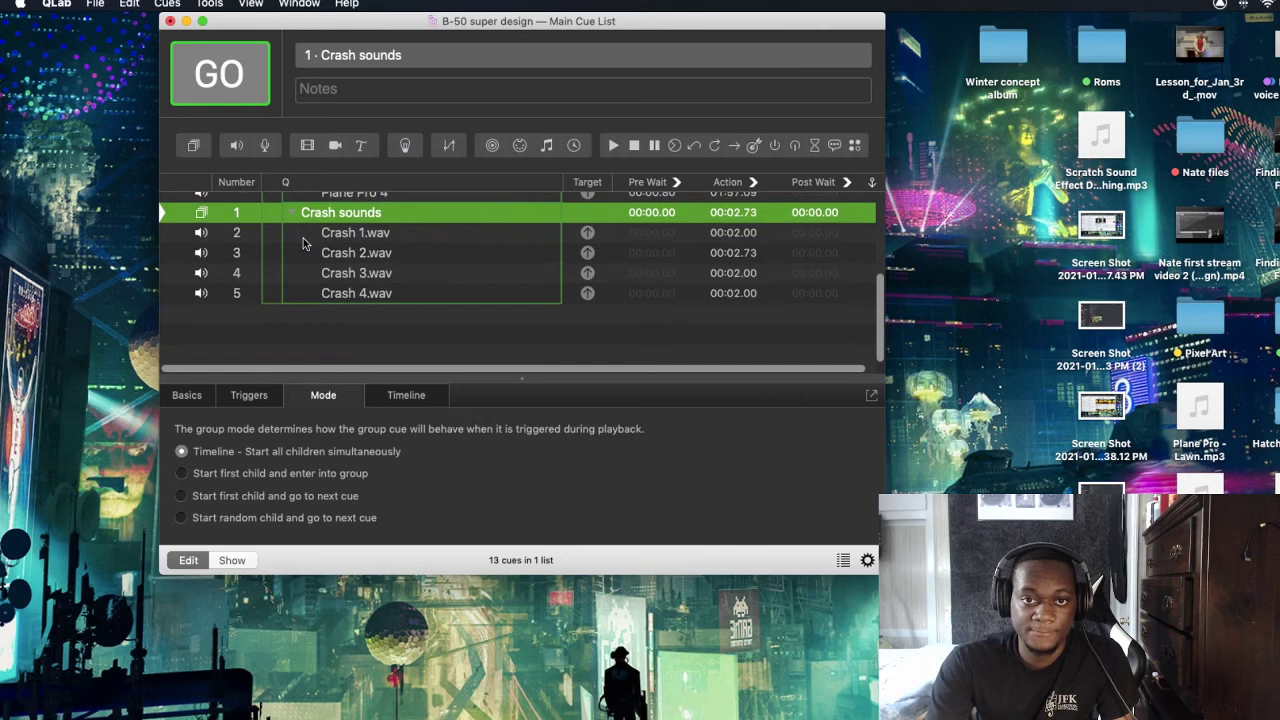
# Clear the cue numbers of the four Crash audio cues and of the Crash sounds group
pyautogui.doubleClick(237, 232)
pyautogui.press('BackSpace')
pyautogui.doubleClick(237, 252)
pyautogui.press('BackSpace')
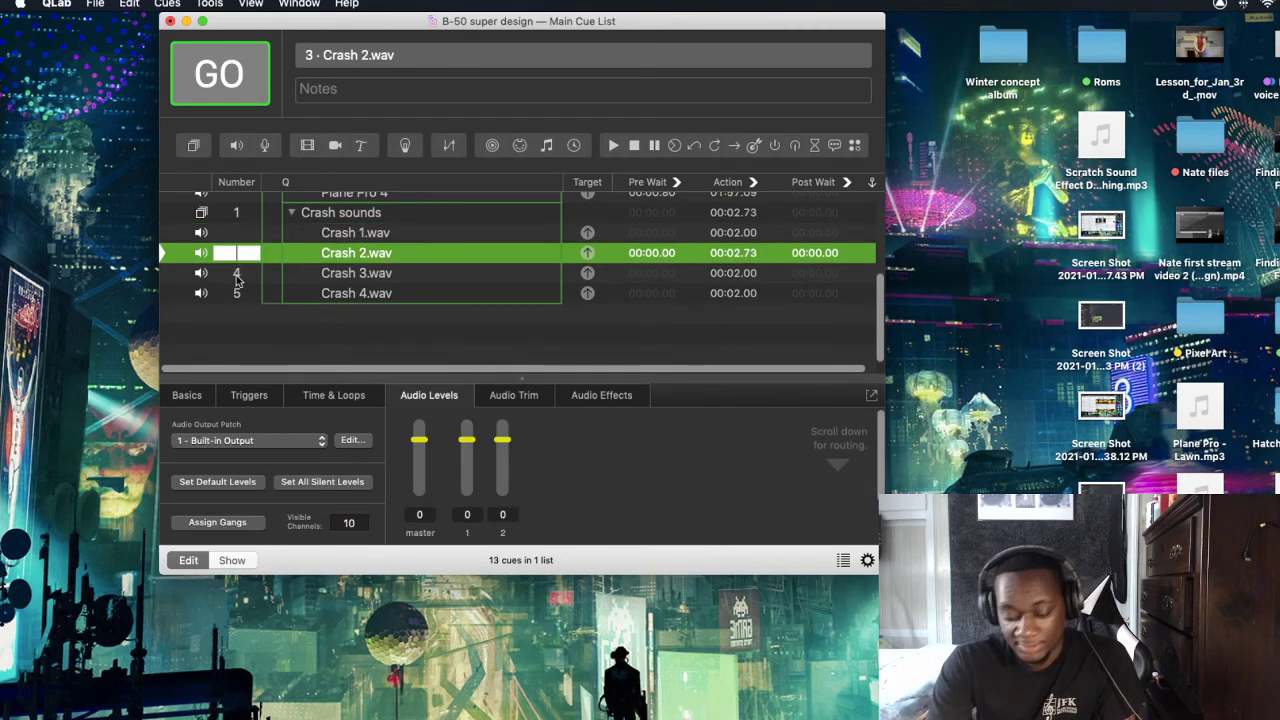
pyautogui.doubleClick(237, 272)
pyautogui.press('BackSpace')
pyautogui.doubleClick(237, 292)
pyautogui.press('BackSpace')
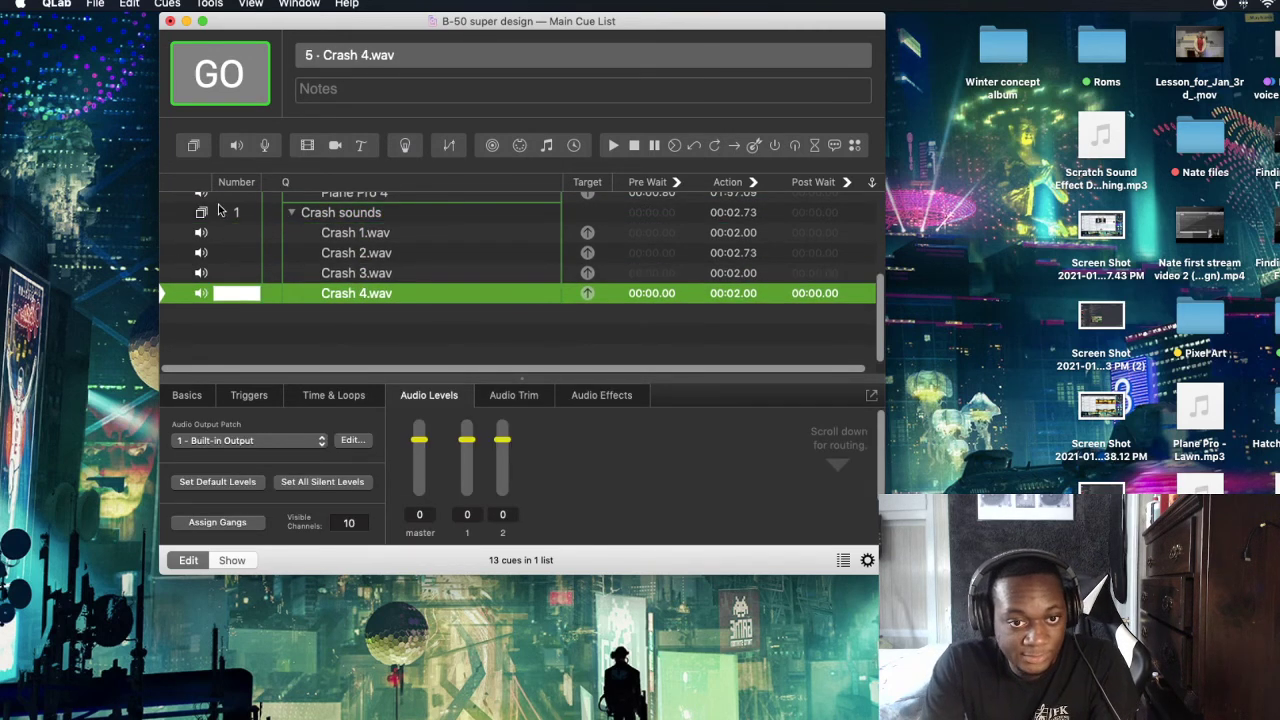
pyautogui.doubleClick(235, 212)
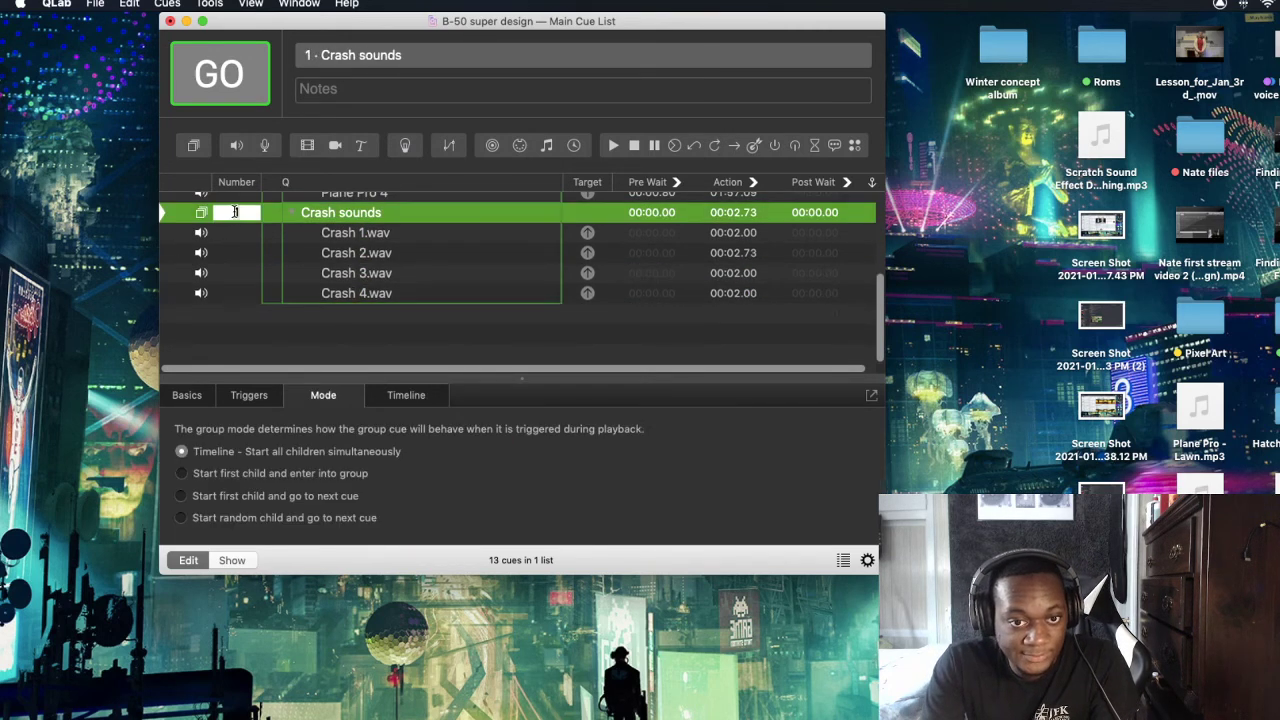
pyautogui.click(201, 22)
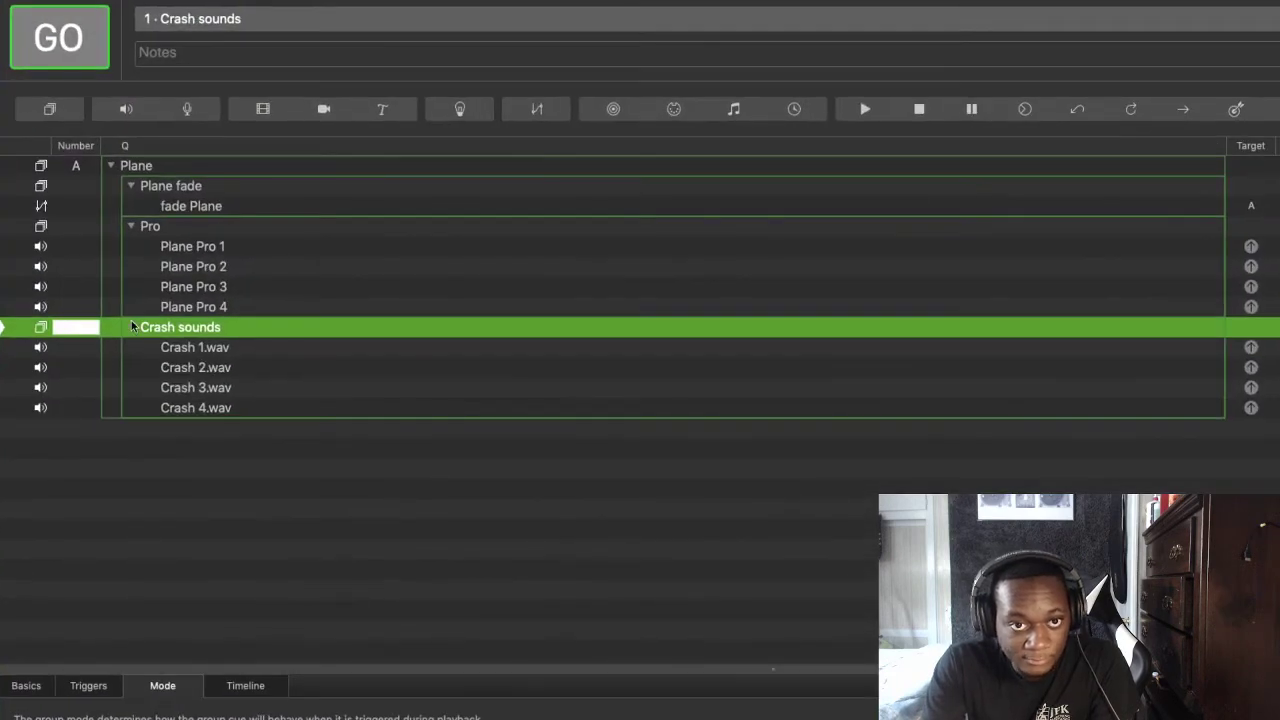
pyautogui.click(87, 385)
# Set the Crash sounds group's mode to "Start random child and go to next cue"
pyautogui.click(176, 331)
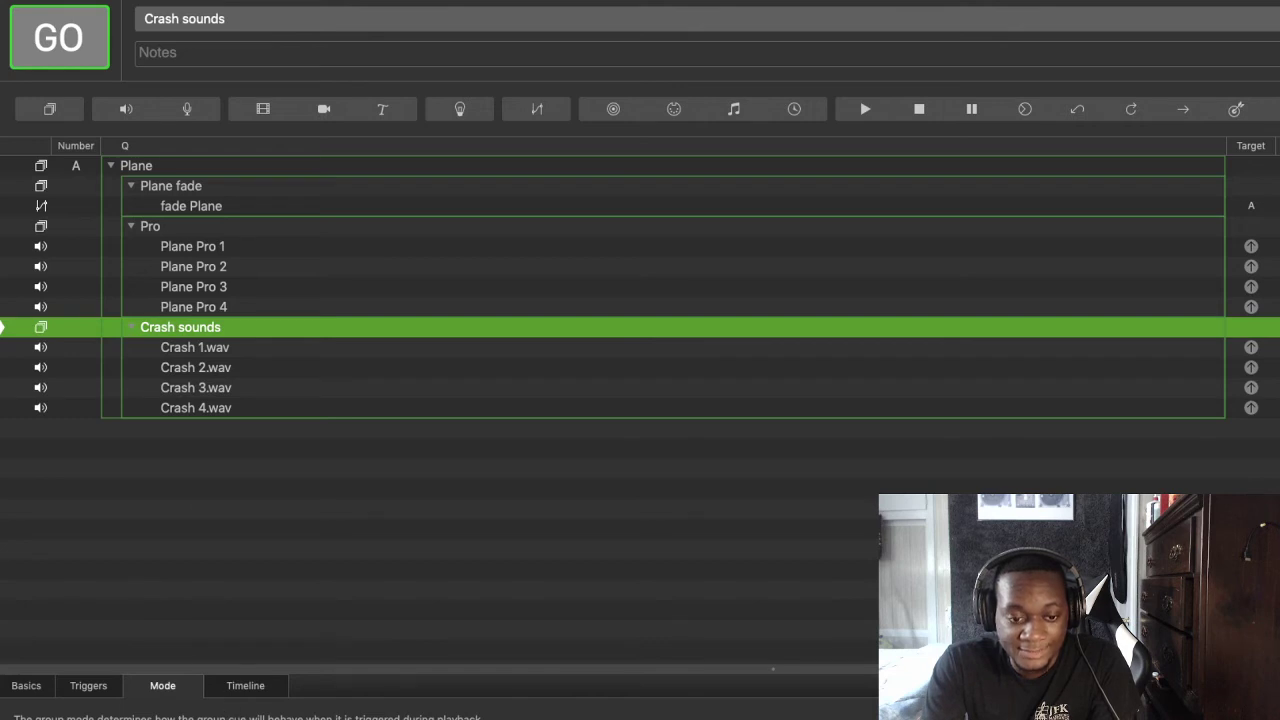
pyautogui.click(100, 719)
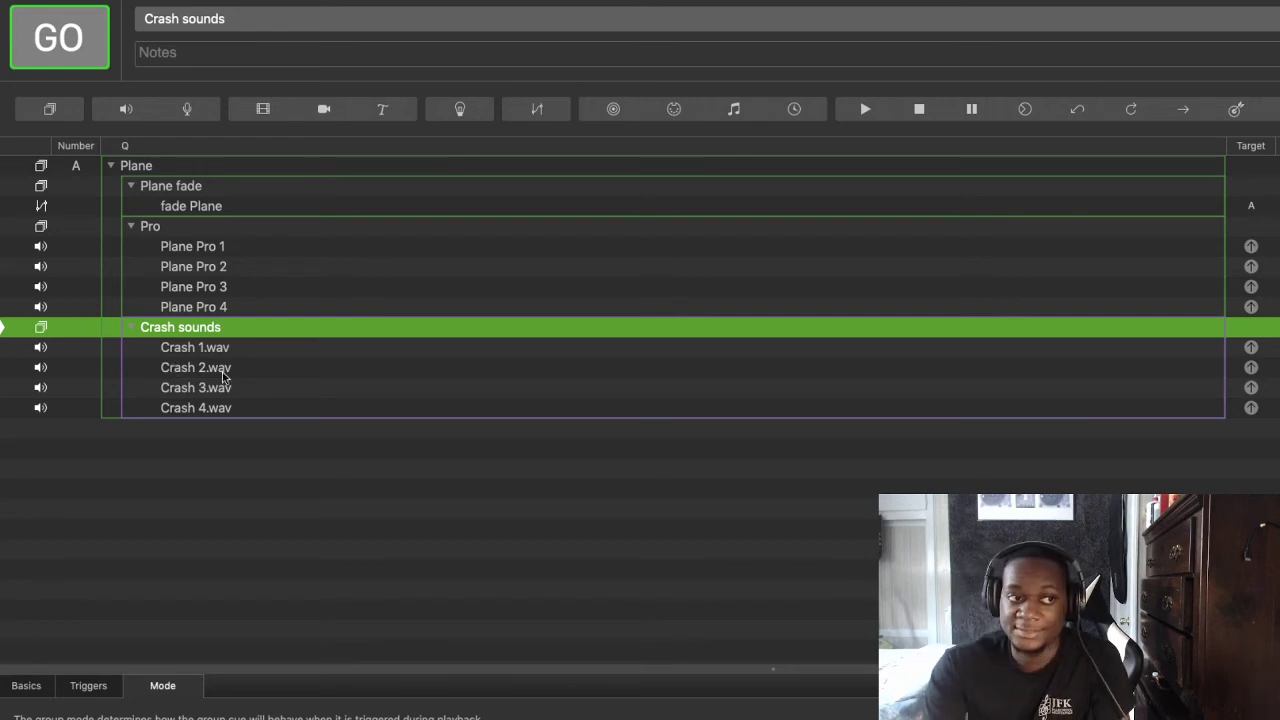
pyautogui.moveTo(691, 2)
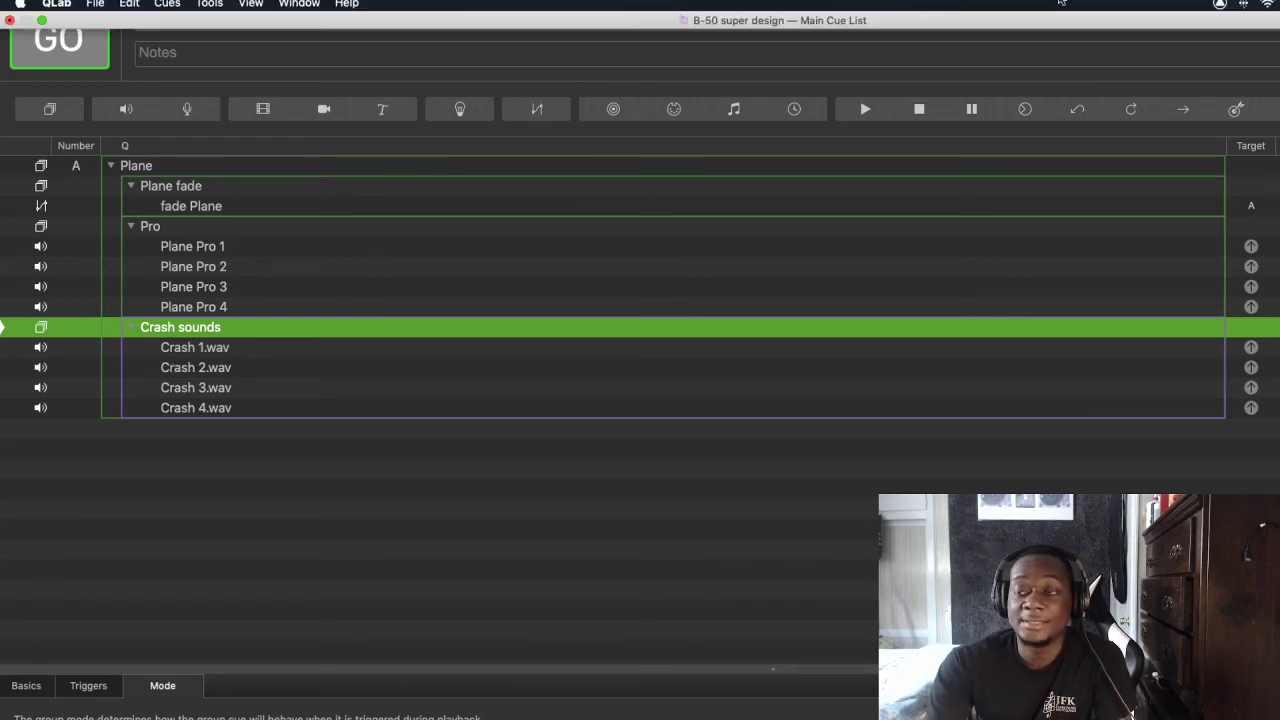
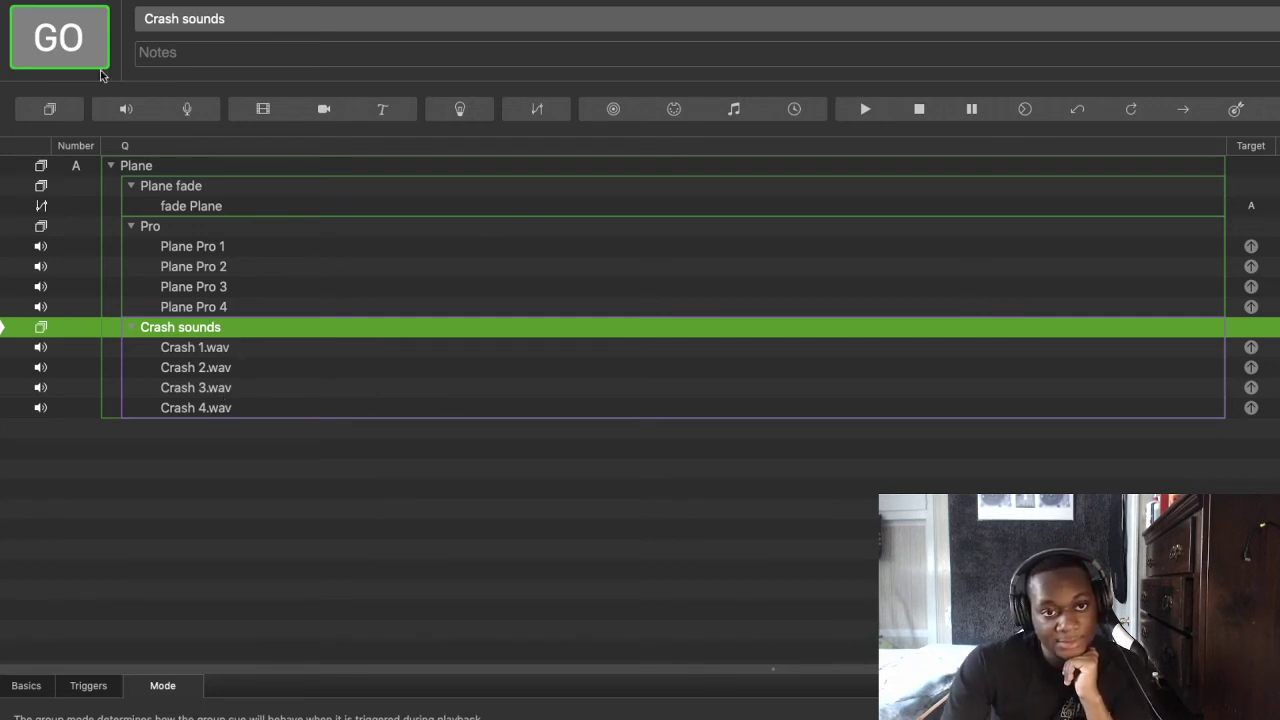
# Create four empty group cues inside the Crash sounds group, above the crash audio cues
pyautogui.moveTo(53, 111); pyautogui.dragTo(163, 349)
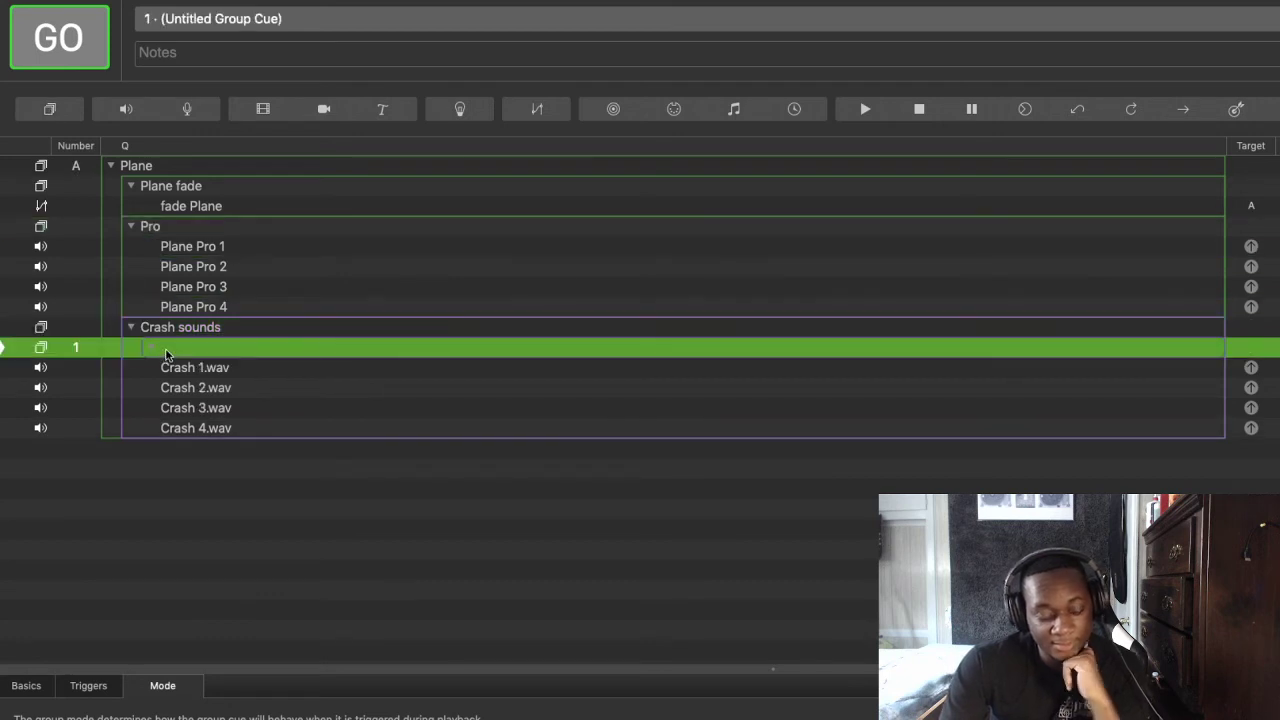
pyautogui.press('super+0')
pyautogui.press('super+0')
pyautogui.press('super+0')
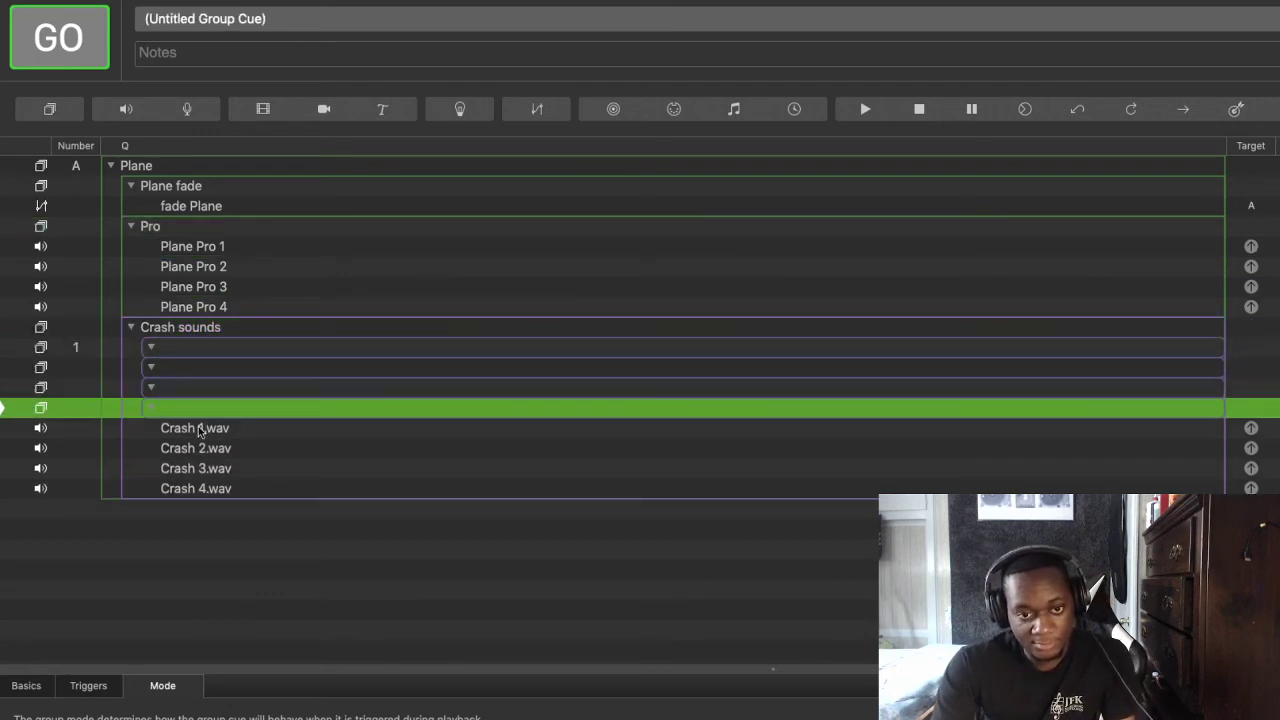
# Move Crash 1.wav, Crash 2.wav, Crash 3.wav and Crash 4.wav each into its own nested group, in order
pyautogui.moveTo(199, 430); pyautogui.dragTo(215, 350)
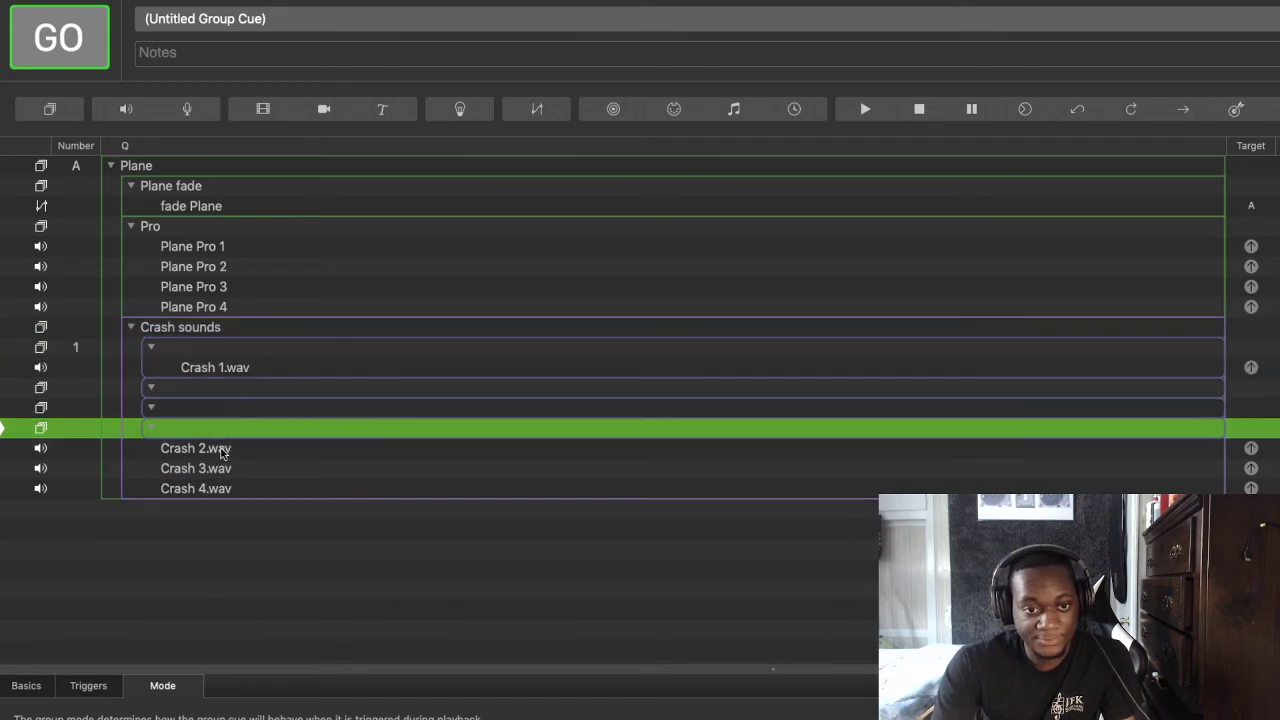
pyautogui.moveTo(222, 452); pyautogui.dragTo(234, 400)
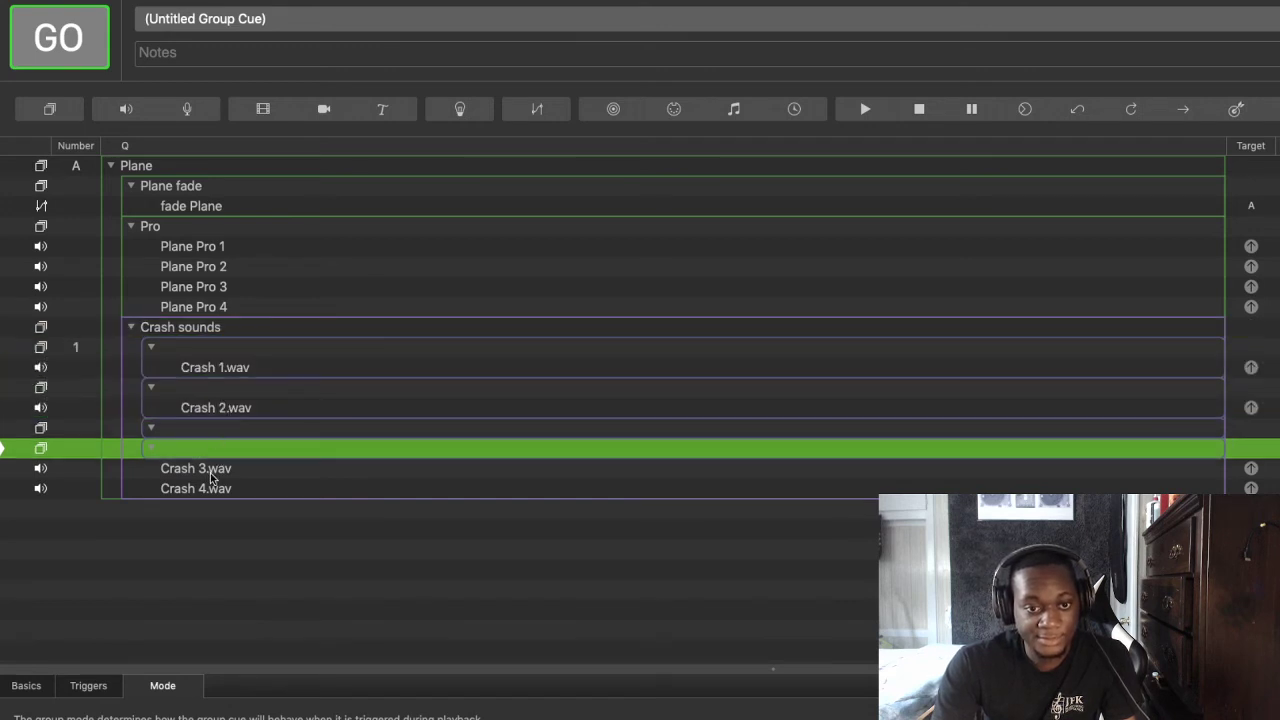
pyautogui.moveTo(210, 473); pyautogui.dragTo(222, 432)
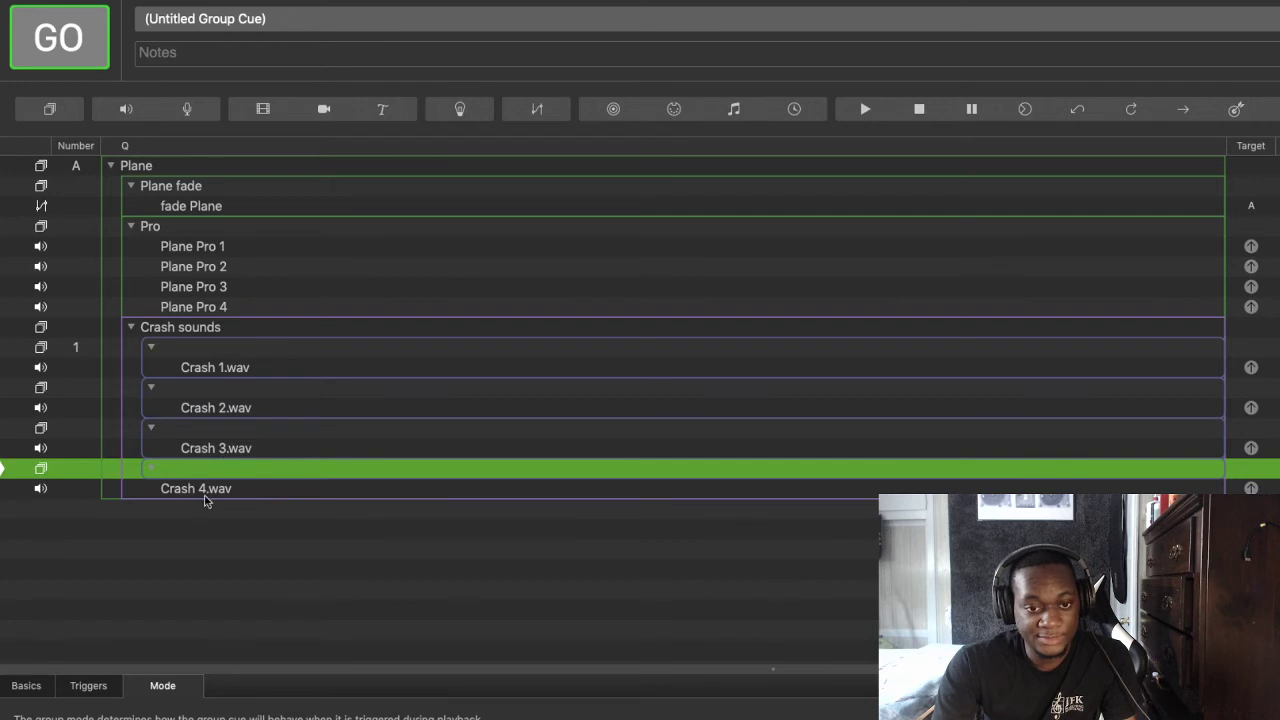
pyautogui.moveTo(210, 485)
pyautogui.mouseDown()
pyautogui.moveTo(213, 468)
pyautogui.moveTo(210, 478)
pyautogui.mouseUp()
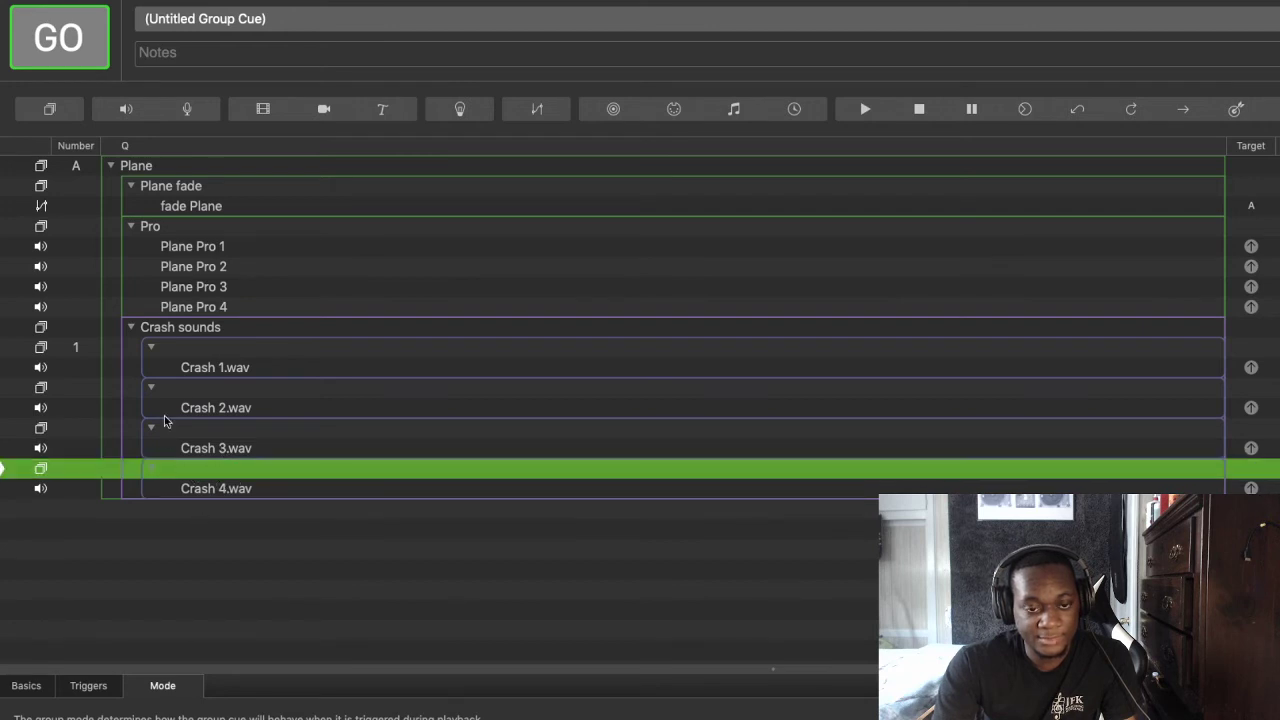
# Try timeline mode on the nested groups holding Crash 1.wav and Crash 2.wav, and restore their previous mode
pyautogui.keyDown('shift'); pyautogui.click(182, 352); pyautogui.keyUp('shift')
pyautogui.click(202, 385)
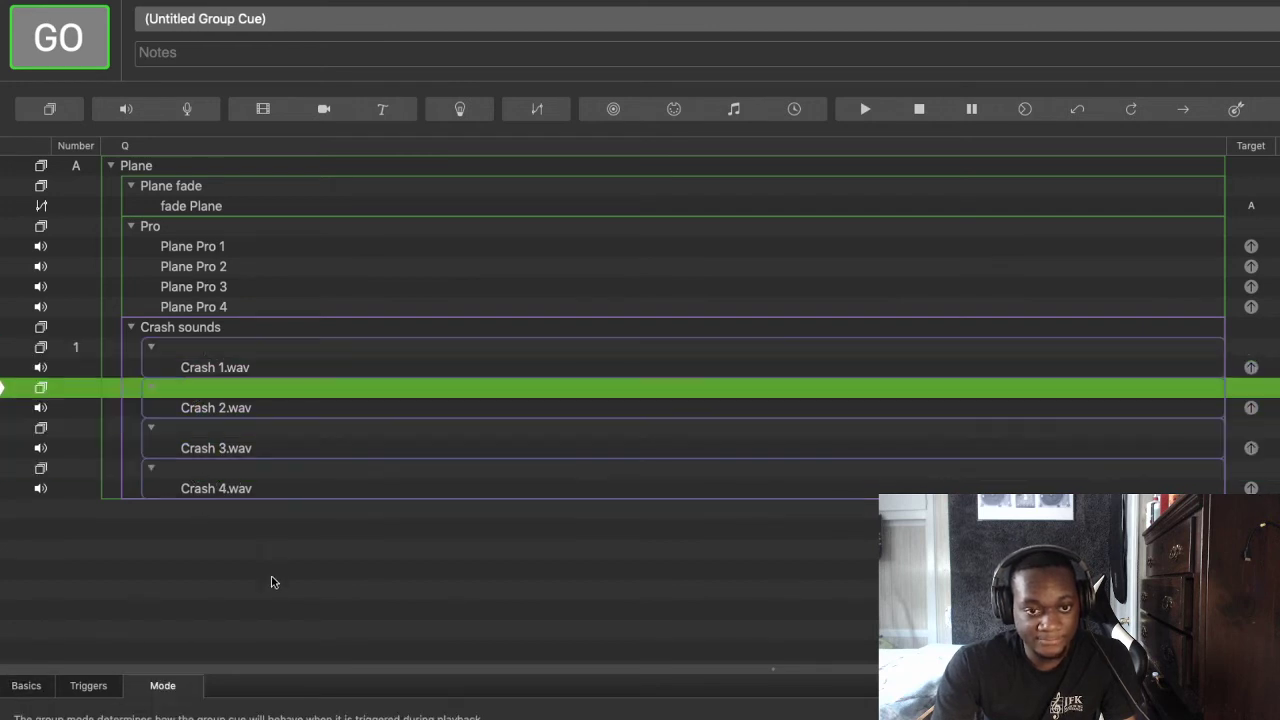
pyautogui.click(273, 581)
pyautogui.click(215, 346)
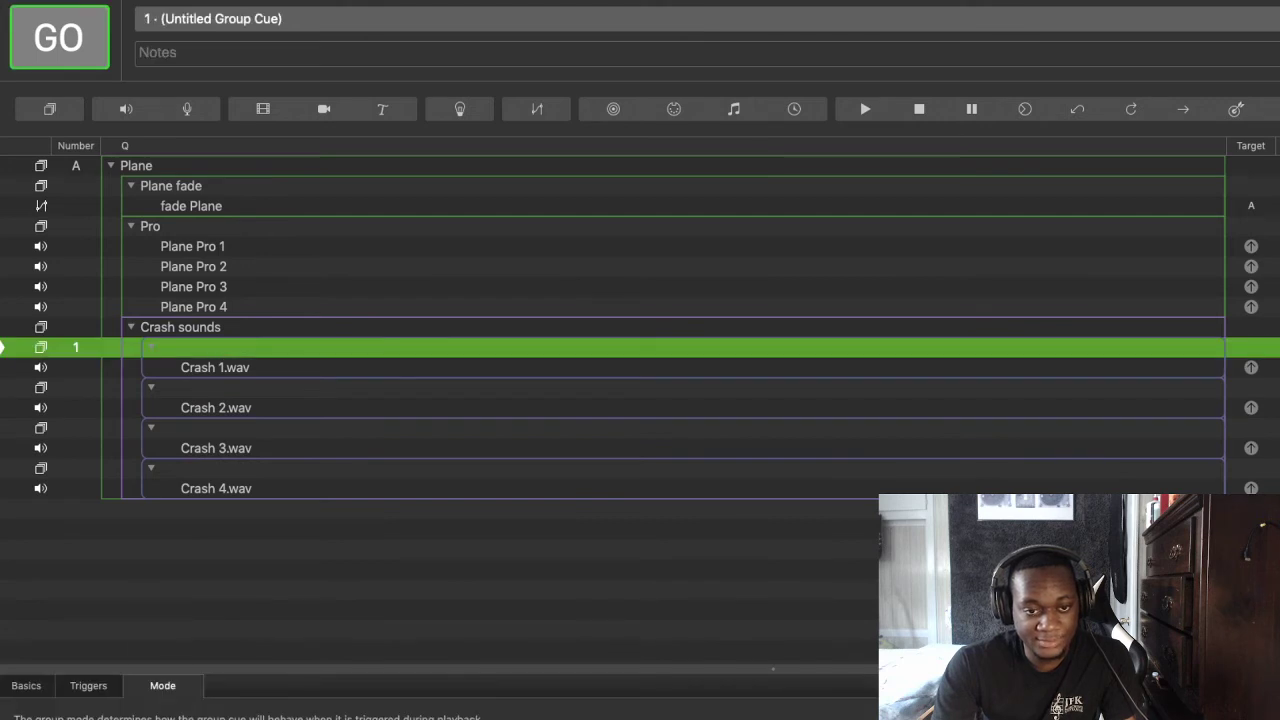
pyautogui.click(206, 385)
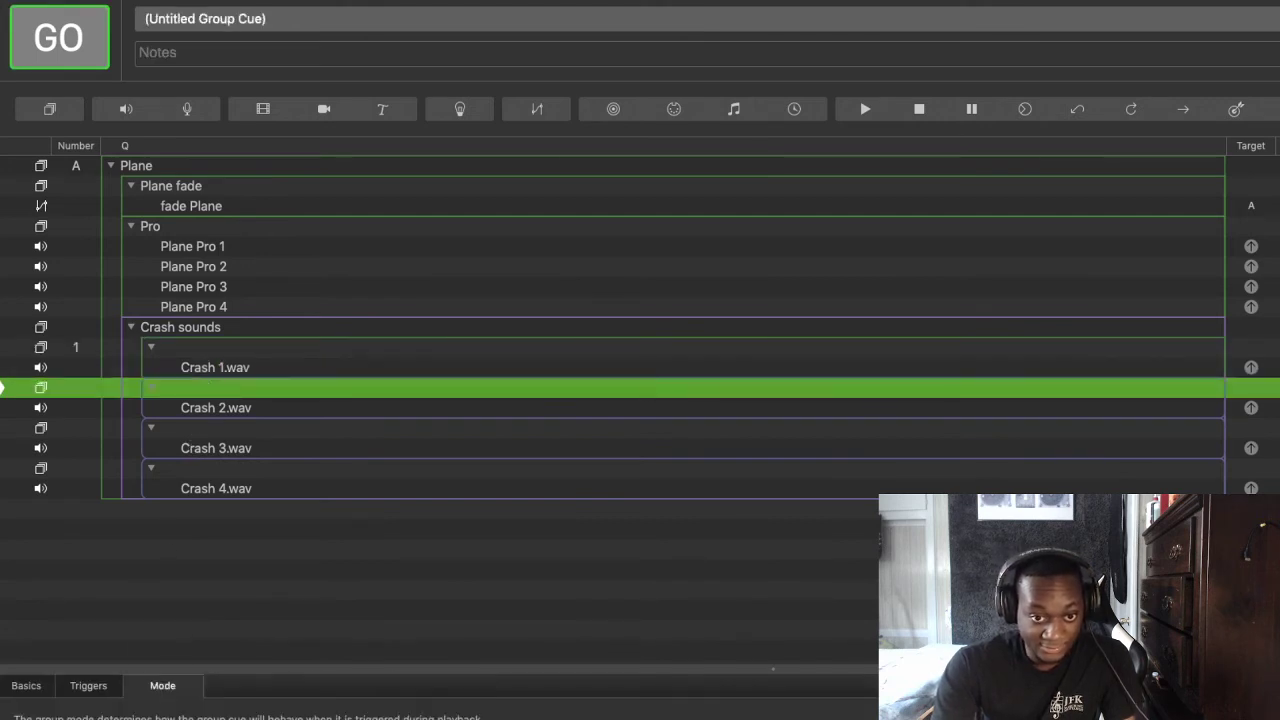
pyautogui.click(194, 436)
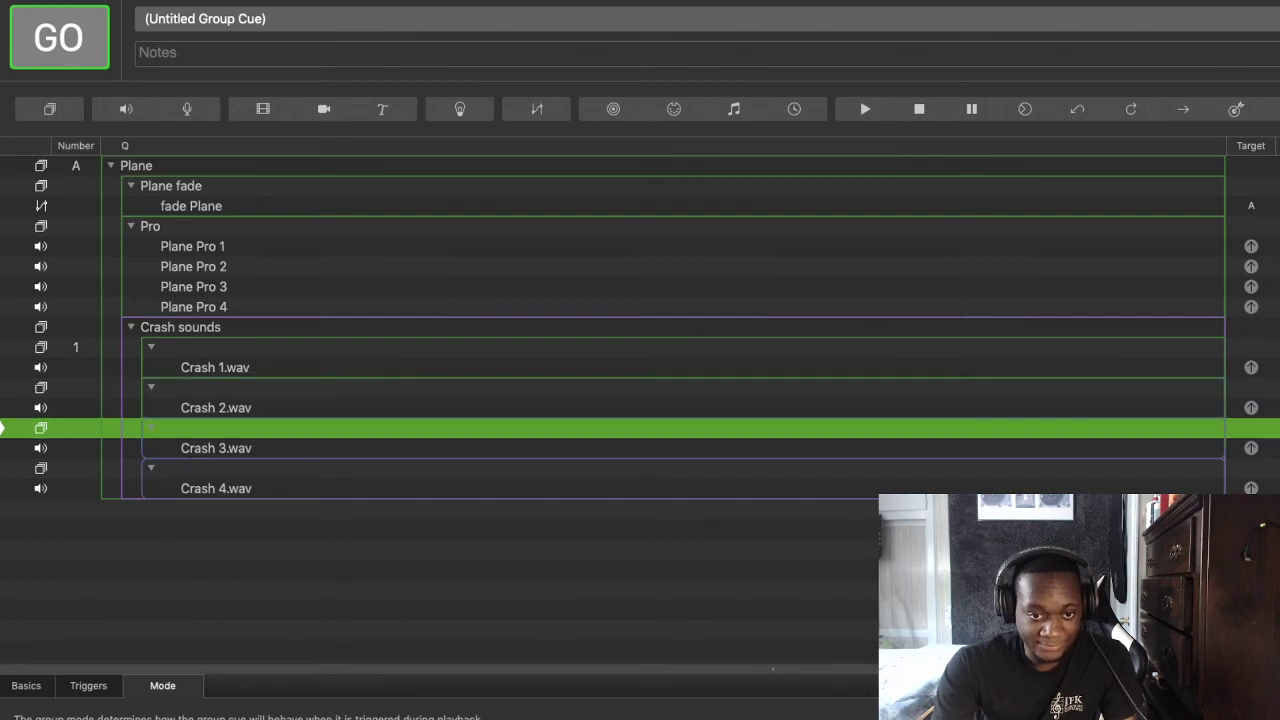
pyautogui.click(207, 386)
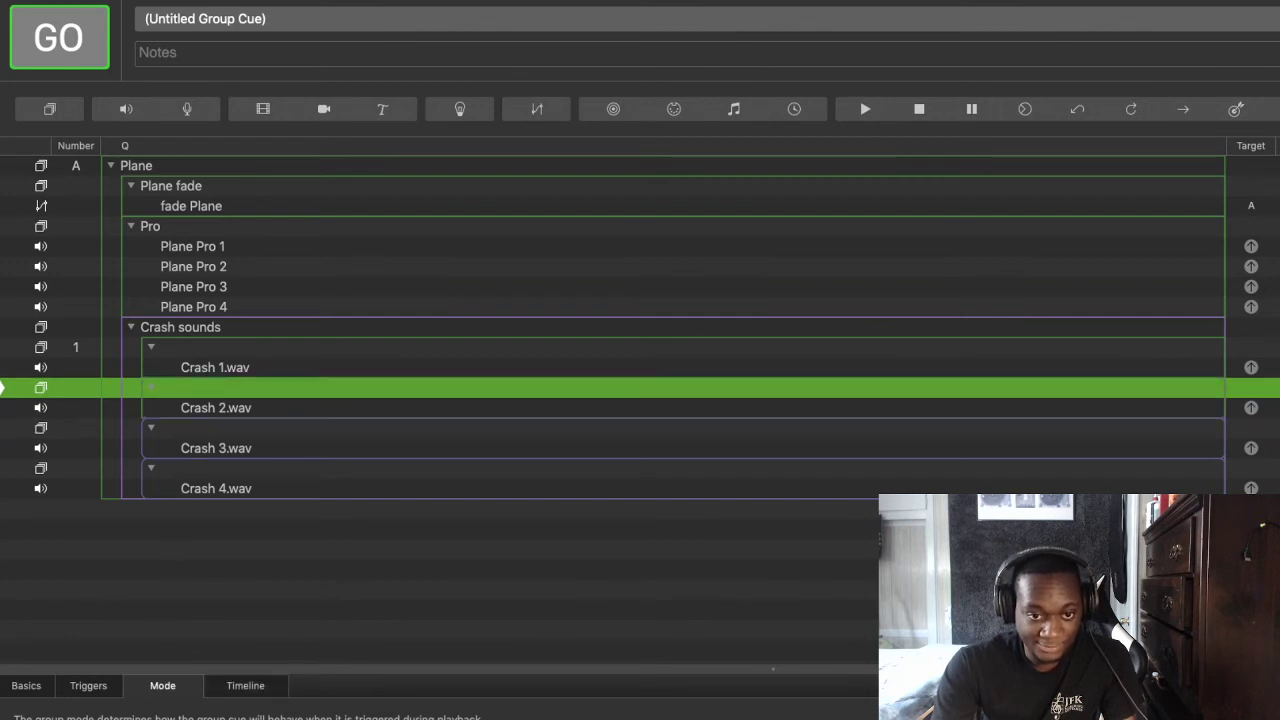
pyautogui.click(190, 348)
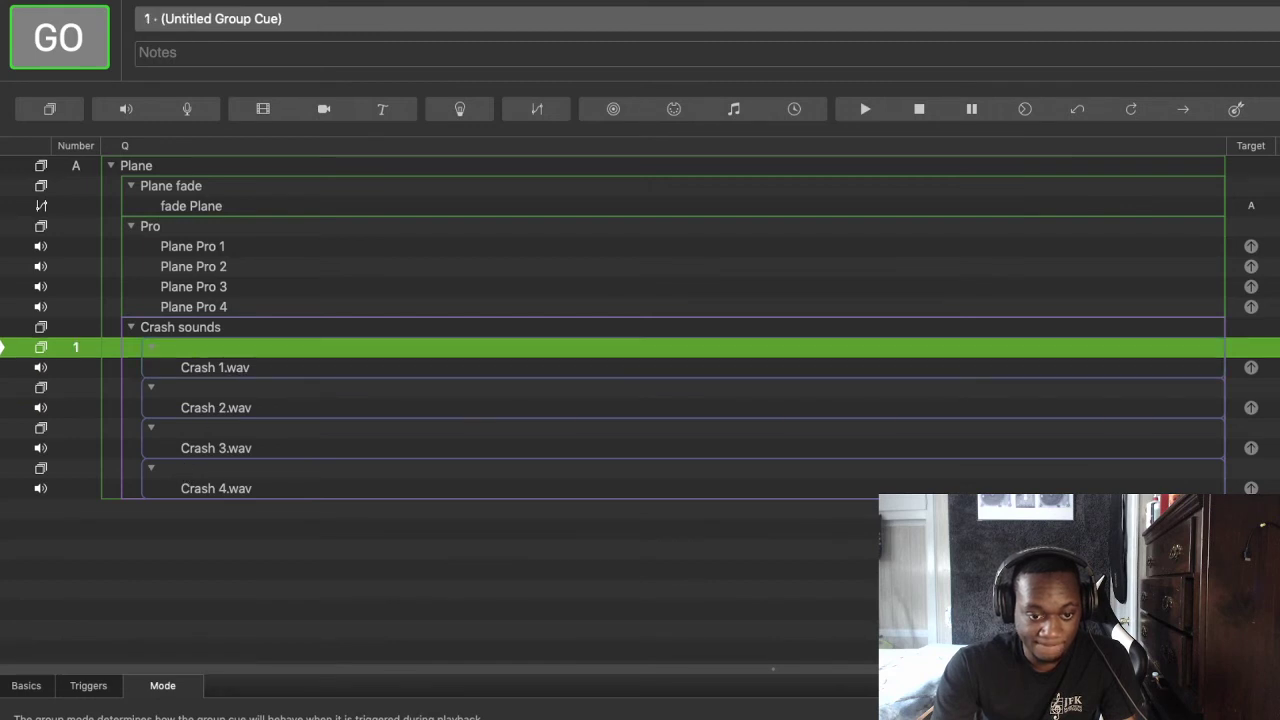
# Name the four nested groups inside Crash sounds 1, 2, 3 and 4, from first to last
pyautogui.doubleClick(209, 342)
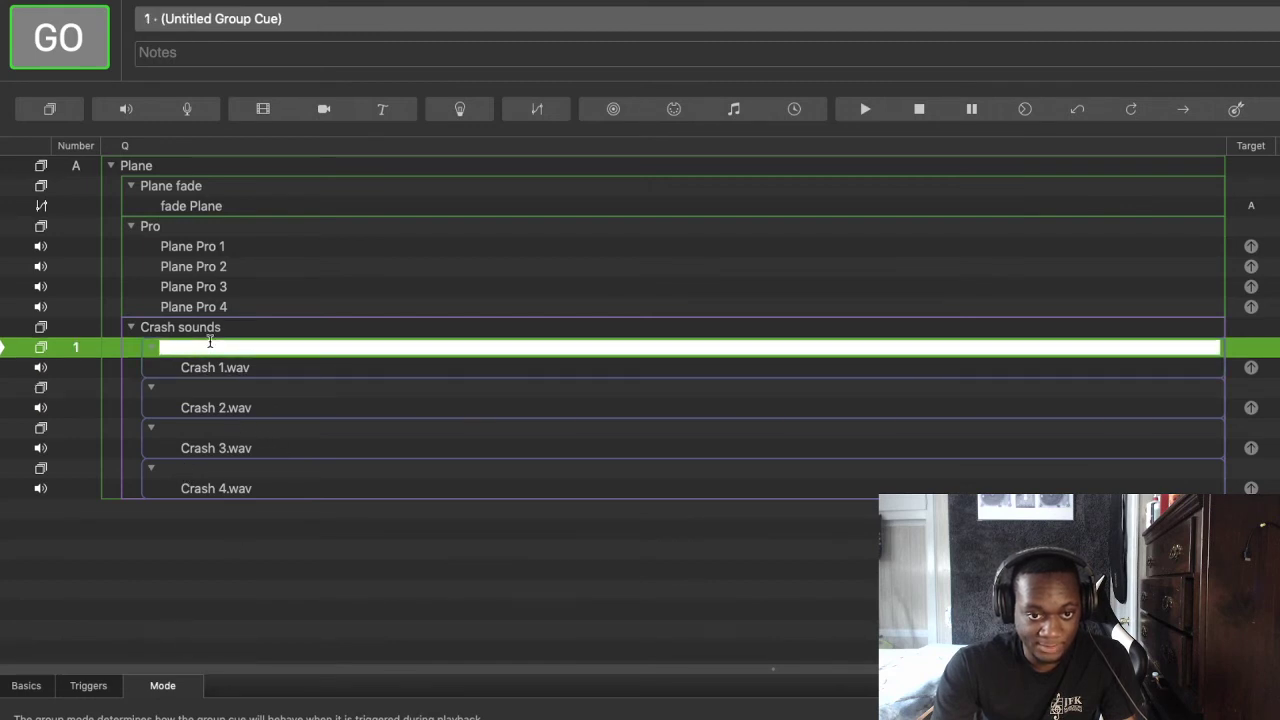
pyautogui.write('1')
pyautogui.press('Return')
pyautogui.doubleClick(198, 393)
pyautogui.write('2')
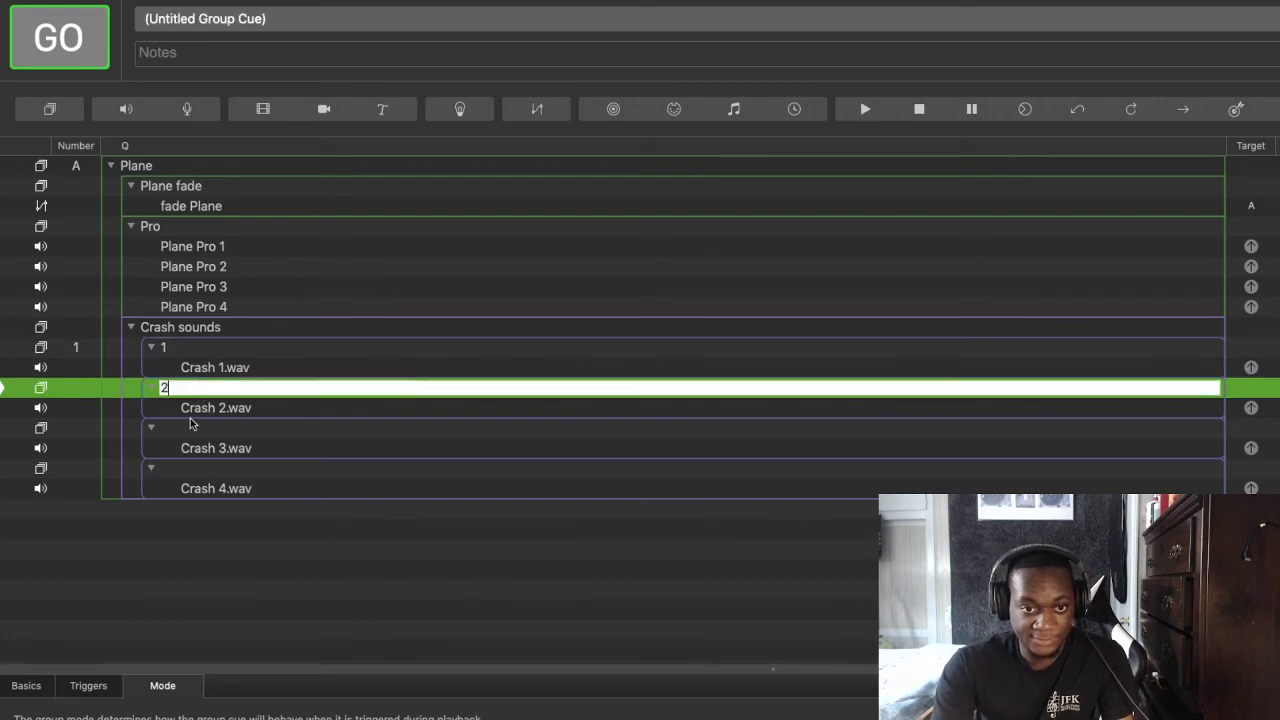
pyautogui.press('Return')
pyautogui.doubleClick(191, 422)
pyautogui.write('3')
pyautogui.press('Return')
pyautogui.doubleClick(187, 472)
pyautogui.write('4')
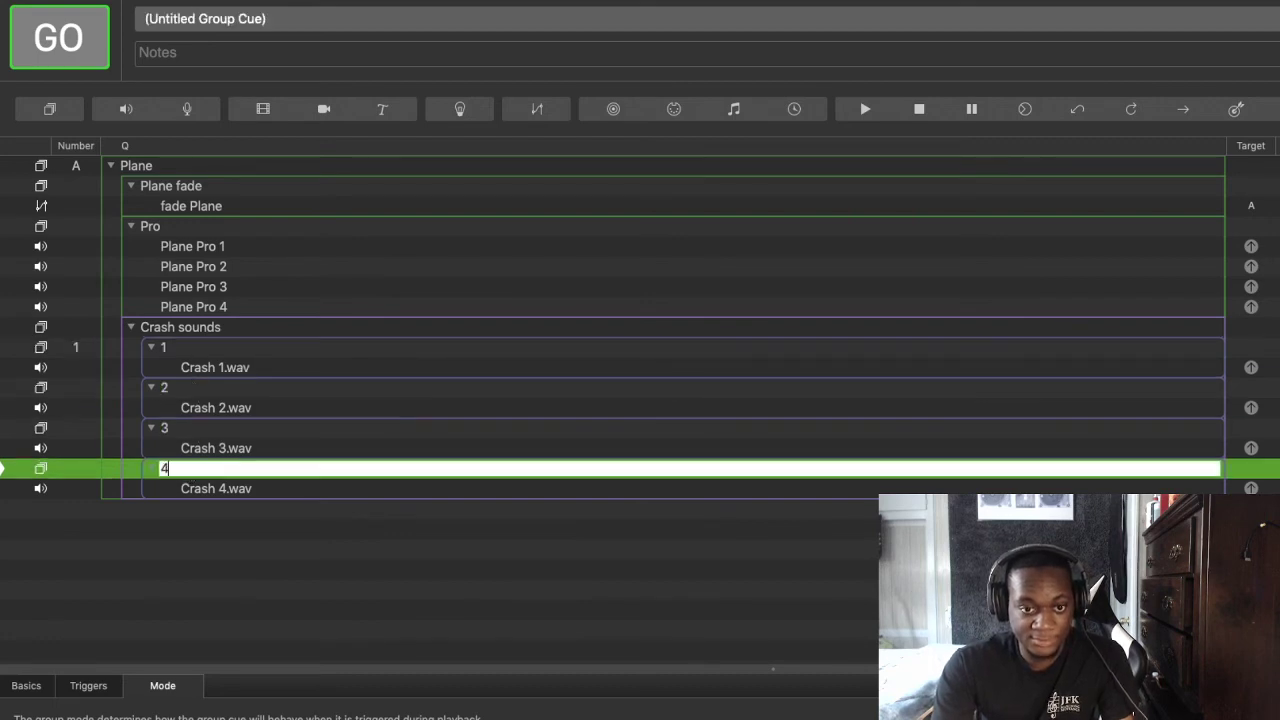
pyautogui.click(209, 537)
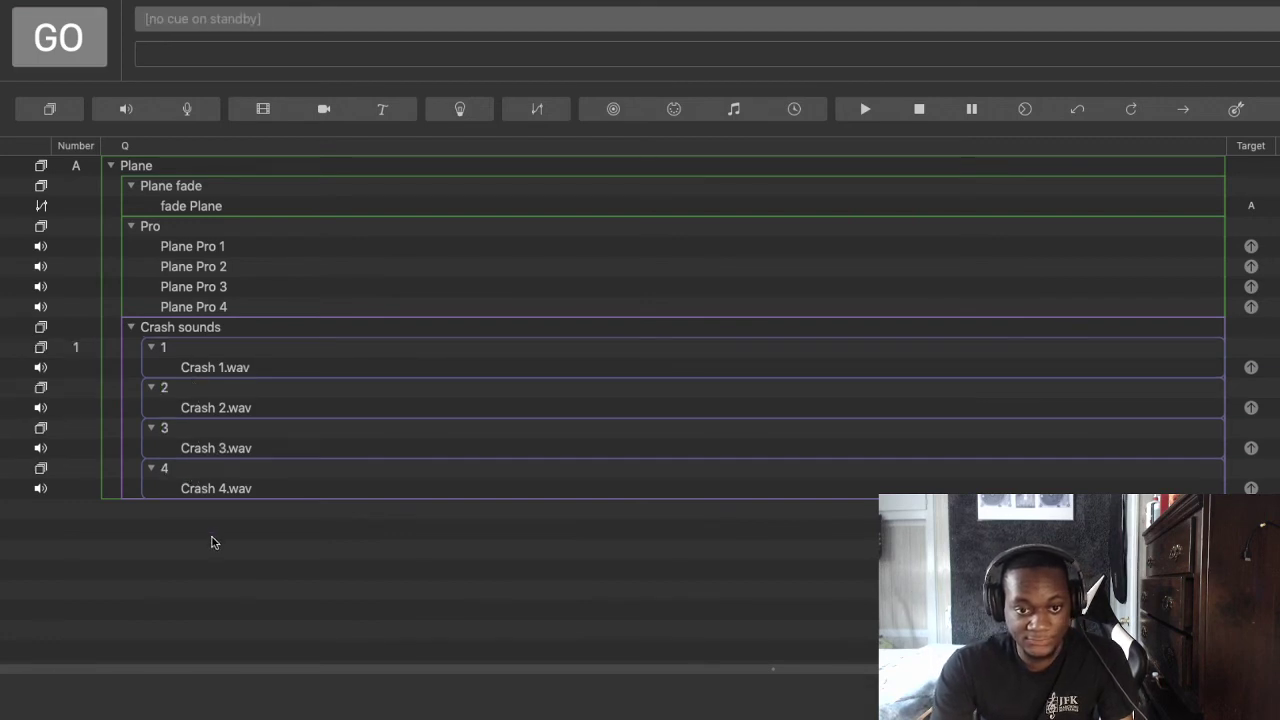
# Test playback by running nested group 1 and the whole Crash sounds group
pyautogui.click(207, 343)
pyautogui.press('space')
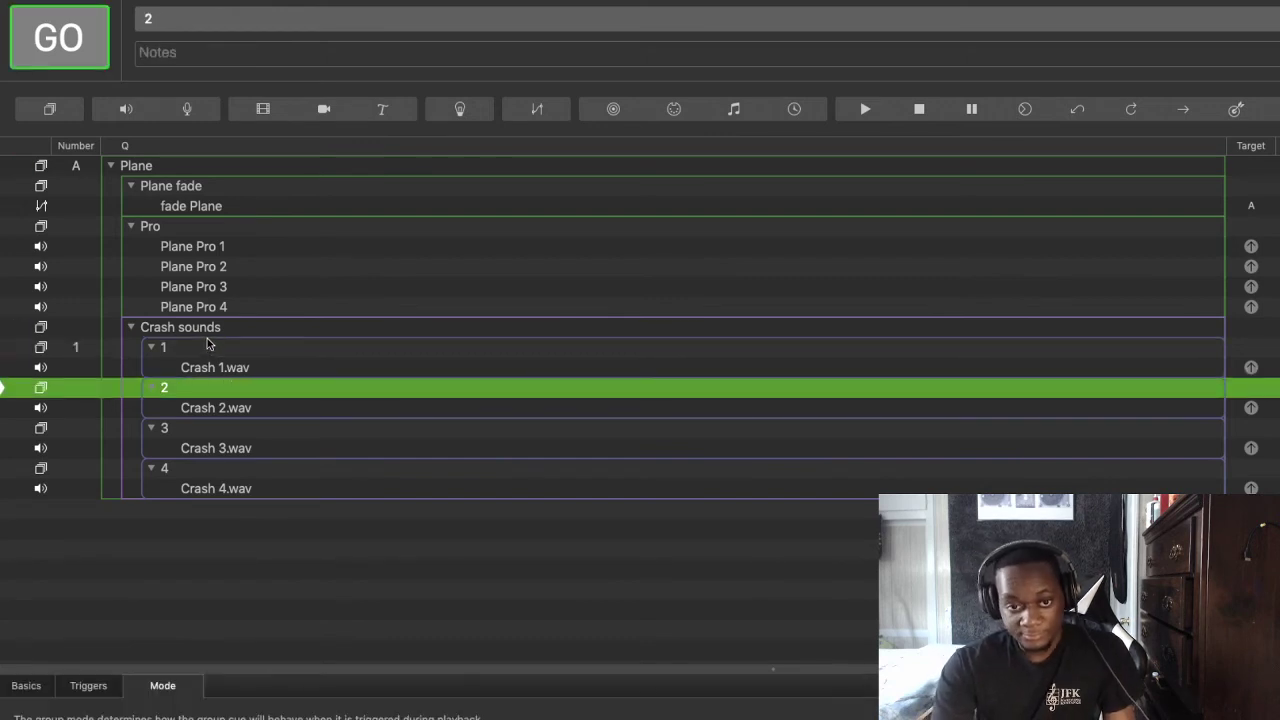
pyautogui.click(202, 323)
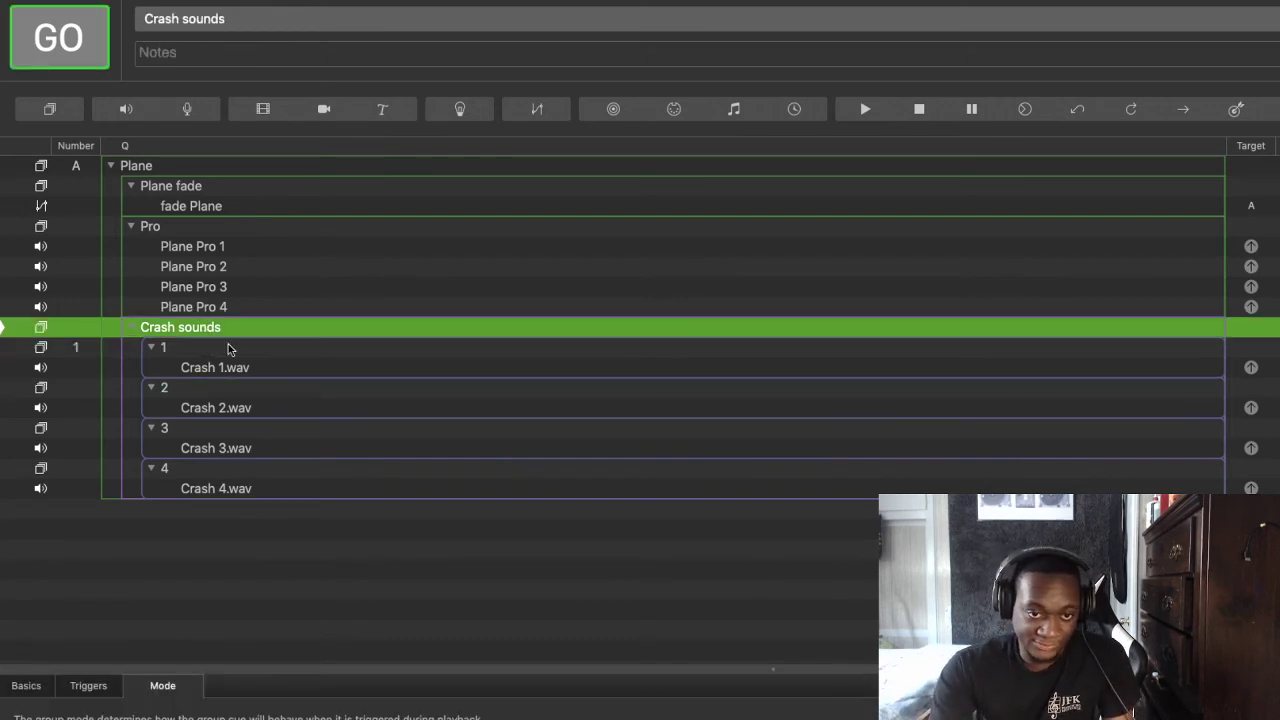
pyautogui.press('space')
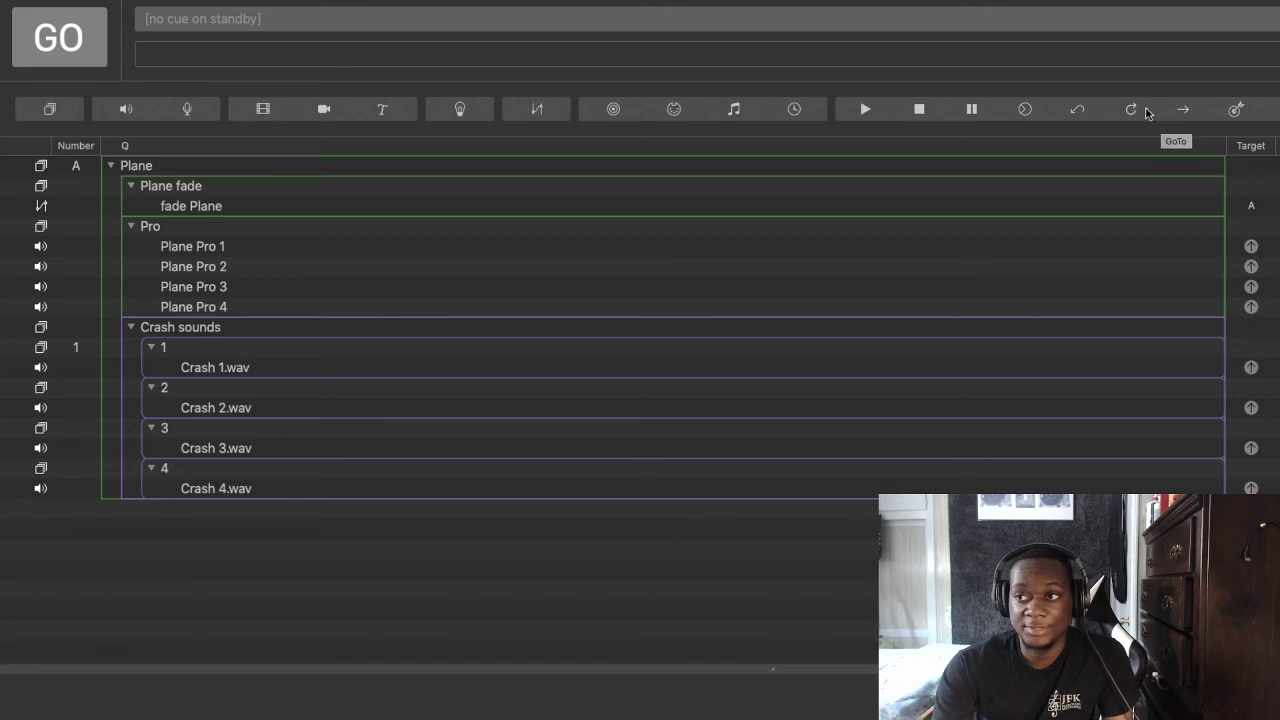
# Add a Start cue below Crash 4.wav inside nested group 4 and duplicate it three times
pyautogui.click(866, 110)
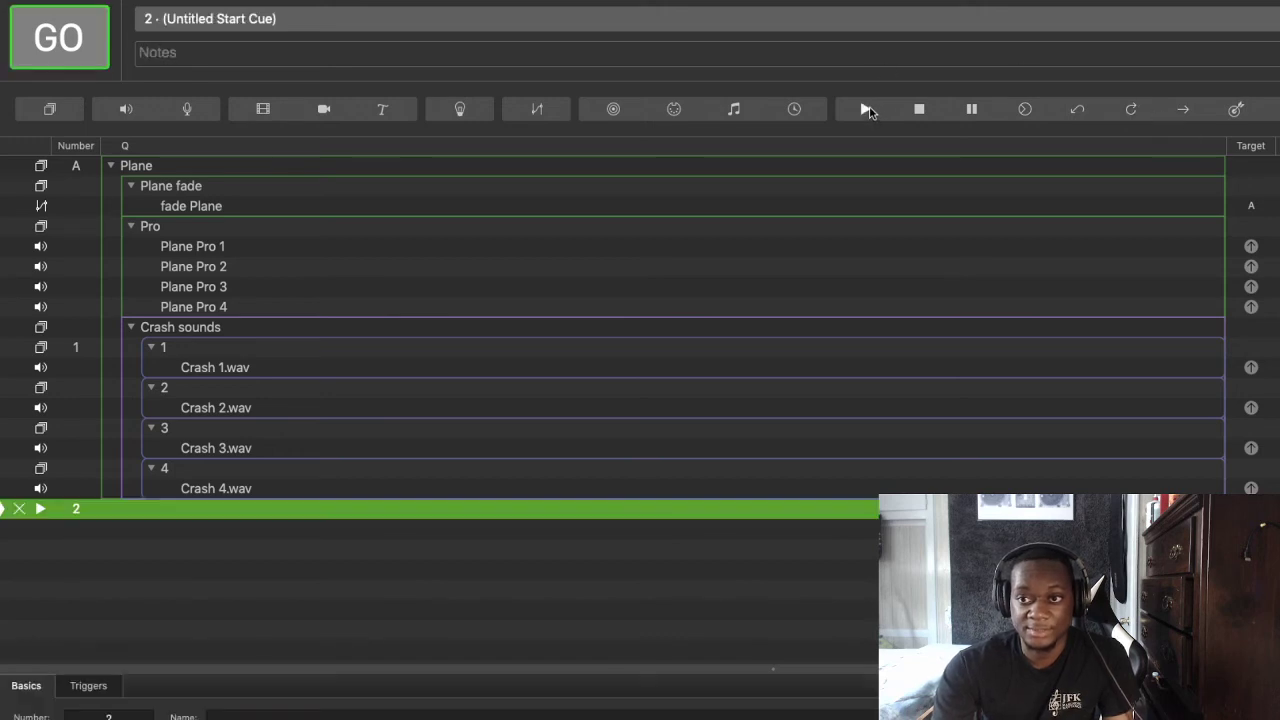
pyautogui.moveTo(213, 518); pyautogui.dragTo(221, 505)
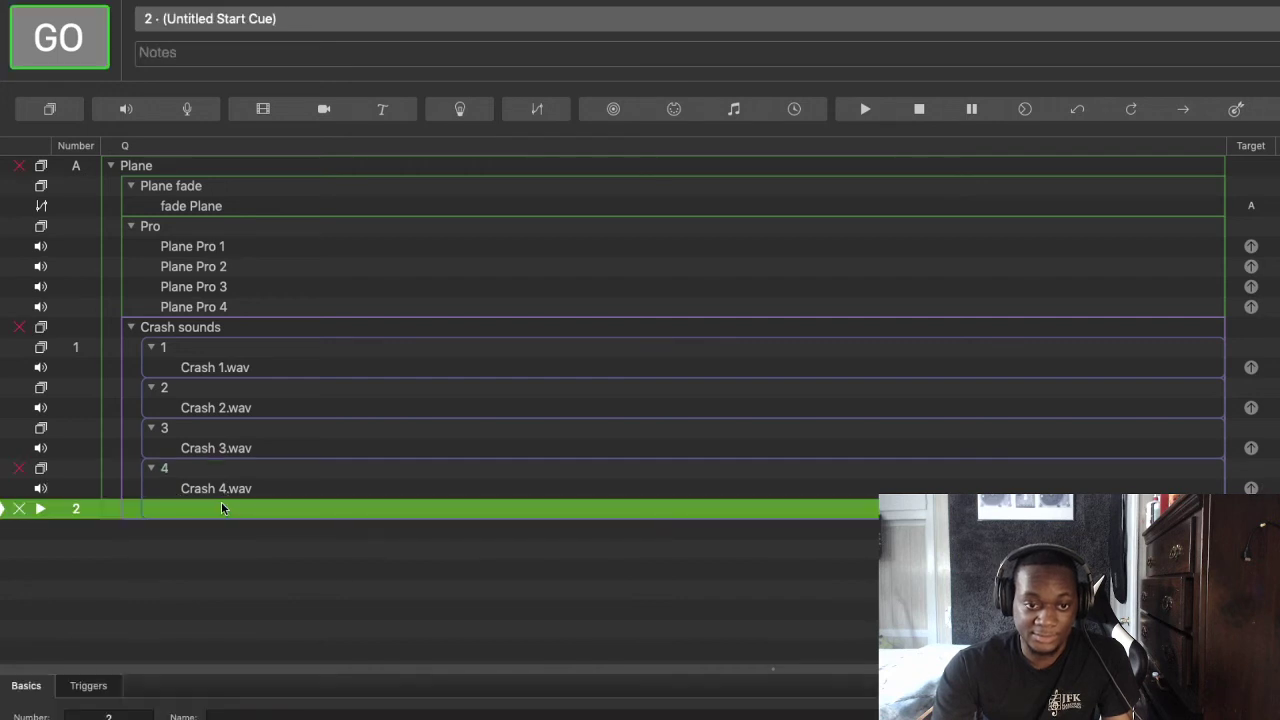
pyautogui.press('super+d')
pyautogui.press('super+d')
pyautogui.press('super+d')
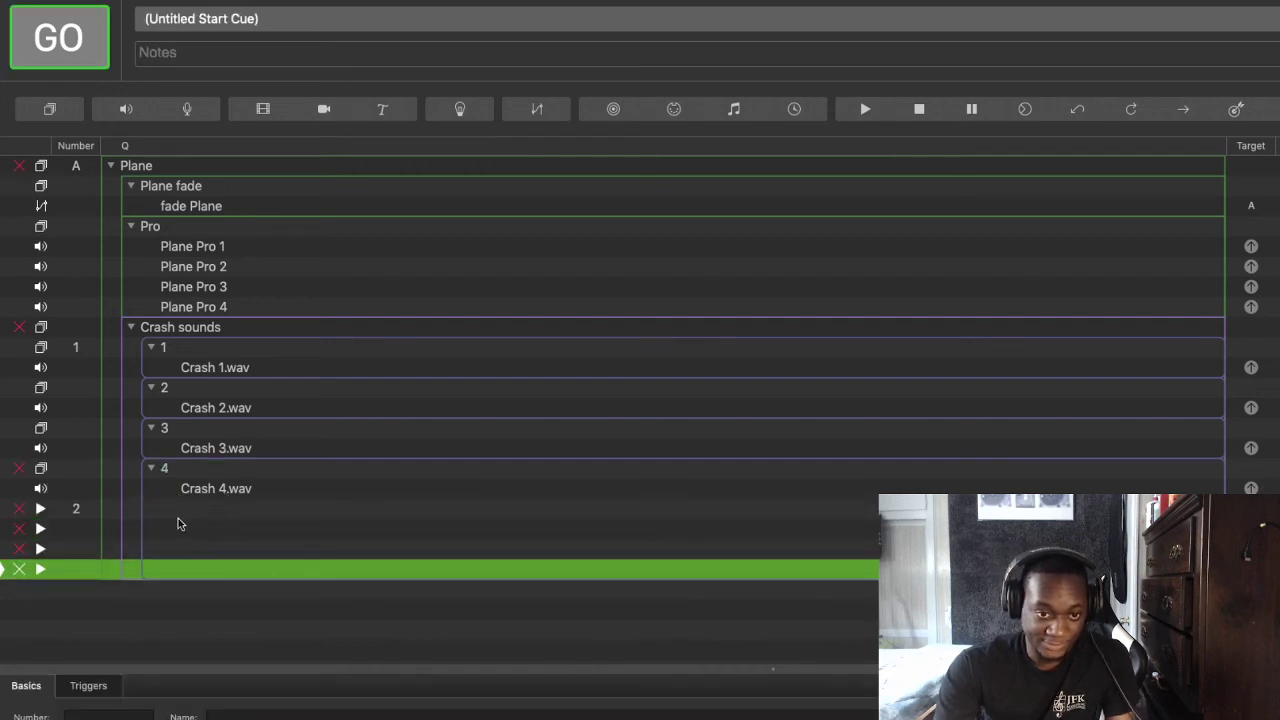
# Distribute the duplicated Start cues so nested groups 3, 2 and 1 each have one below their crash audio cue
pyautogui.moveTo(181, 530); pyautogui.dragTo(205, 460)
pyautogui.click(218, 385)
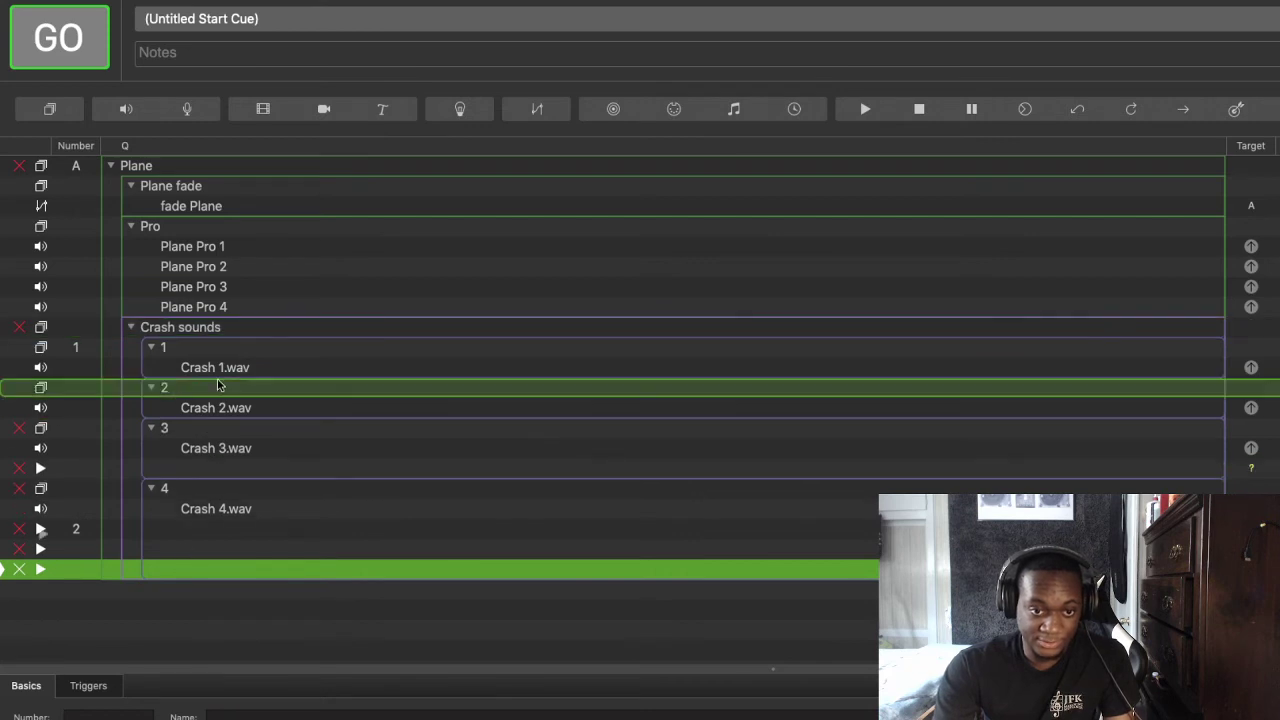
pyautogui.moveTo(218, 385); pyautogui.dragTo(214, 425)
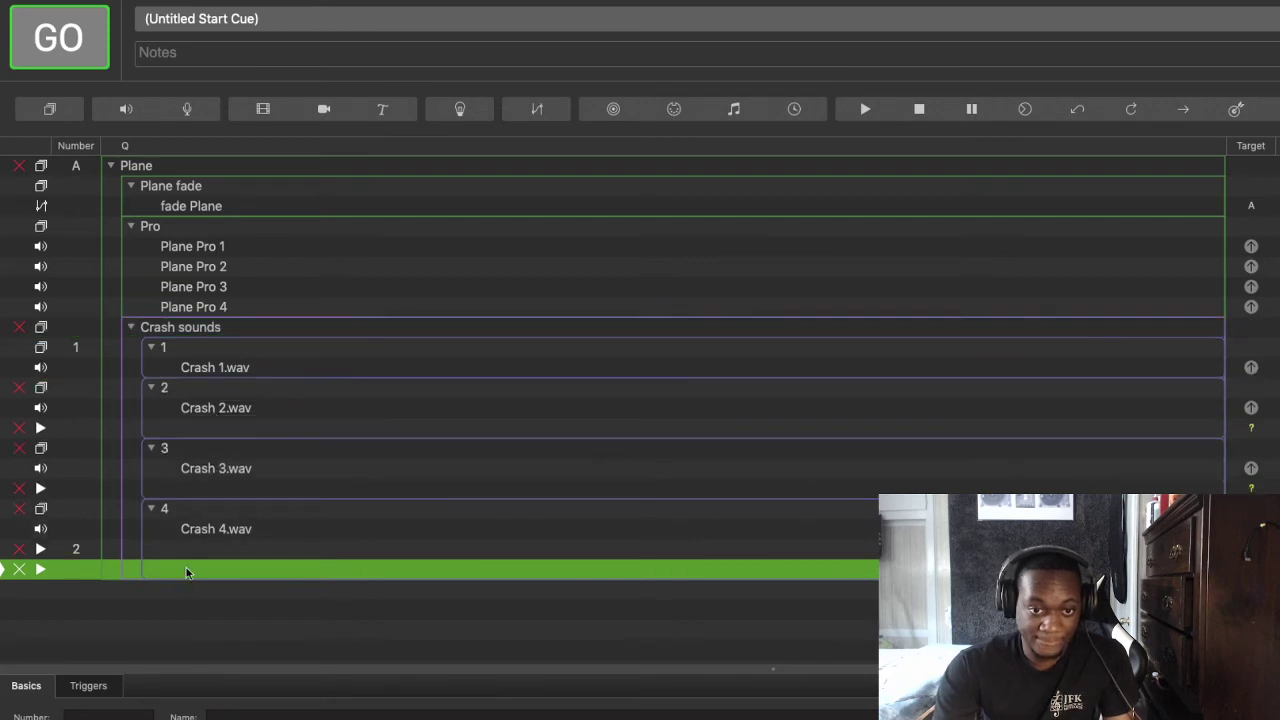
pyautogui.moveTo(186, 570); pyautogui.dragTo(218, 395)
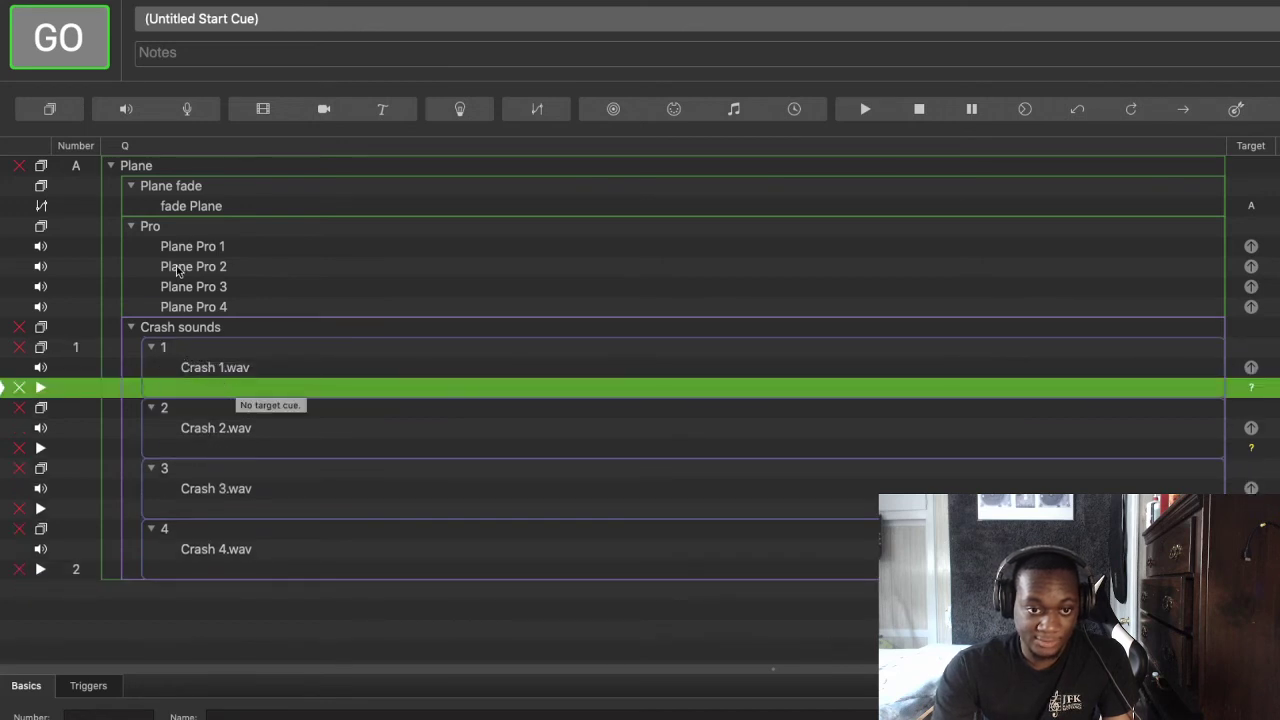
# Target the Start cues in all four nested groups at the Crash sounds group
pyautogui.moveTo(188, 328); pyautogui.dragTo(196, 391)
pyautogui.moveTo(209, 329); pyautogui.dragTo(222, 508)
pyautogui.moveTo(214, 330); pyautogui.dragTo(232, 566)
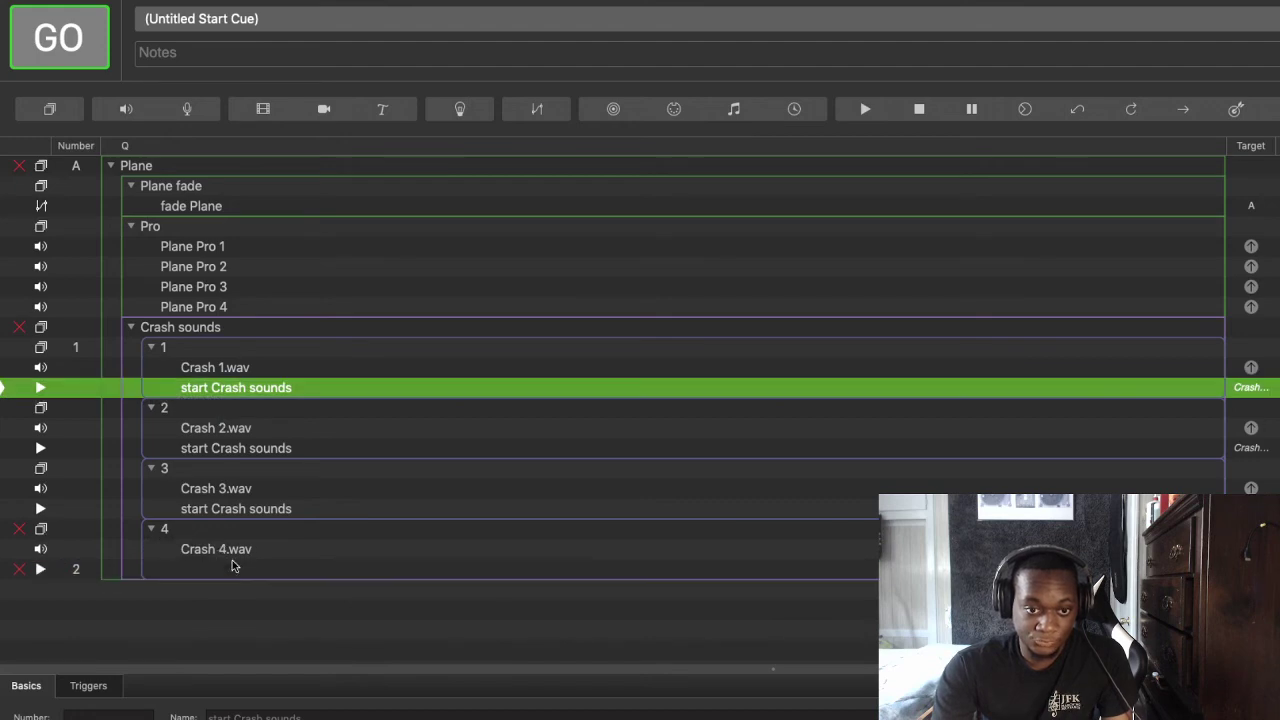
pyautogui.click(209, 329)
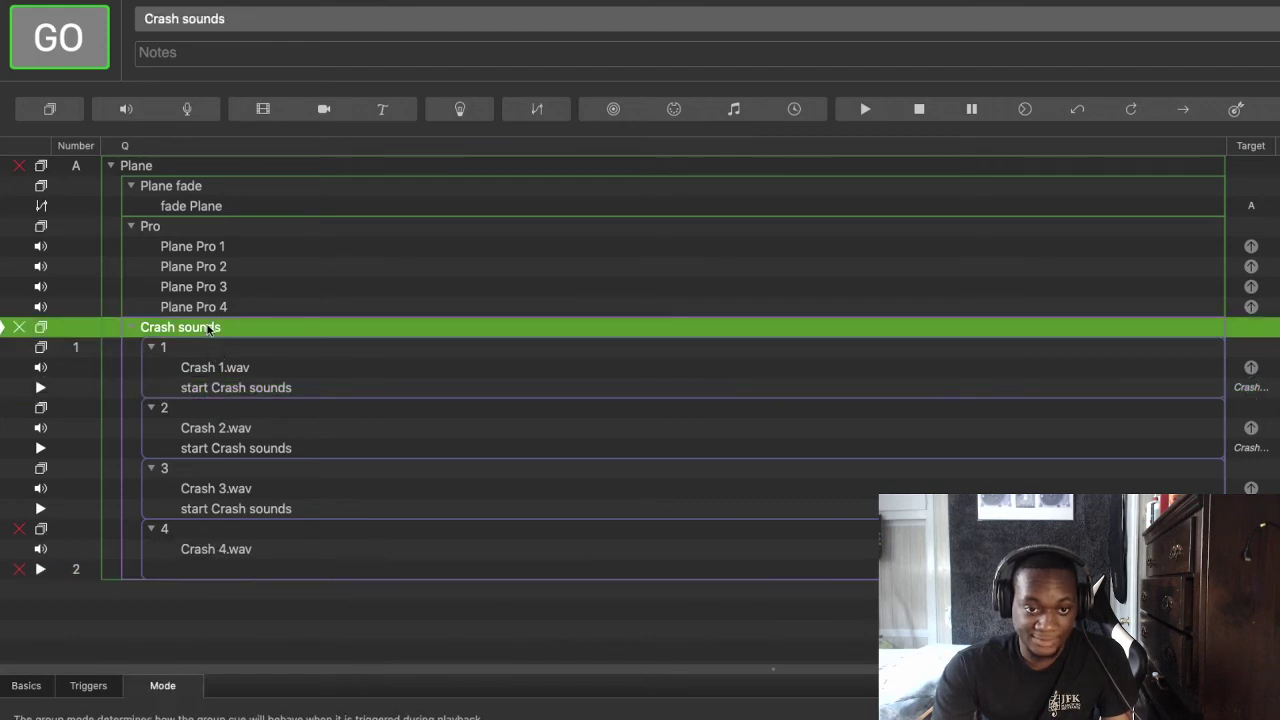
pyautogui.moveTo(209, 329); pyautogui.dragTo(242, 569)
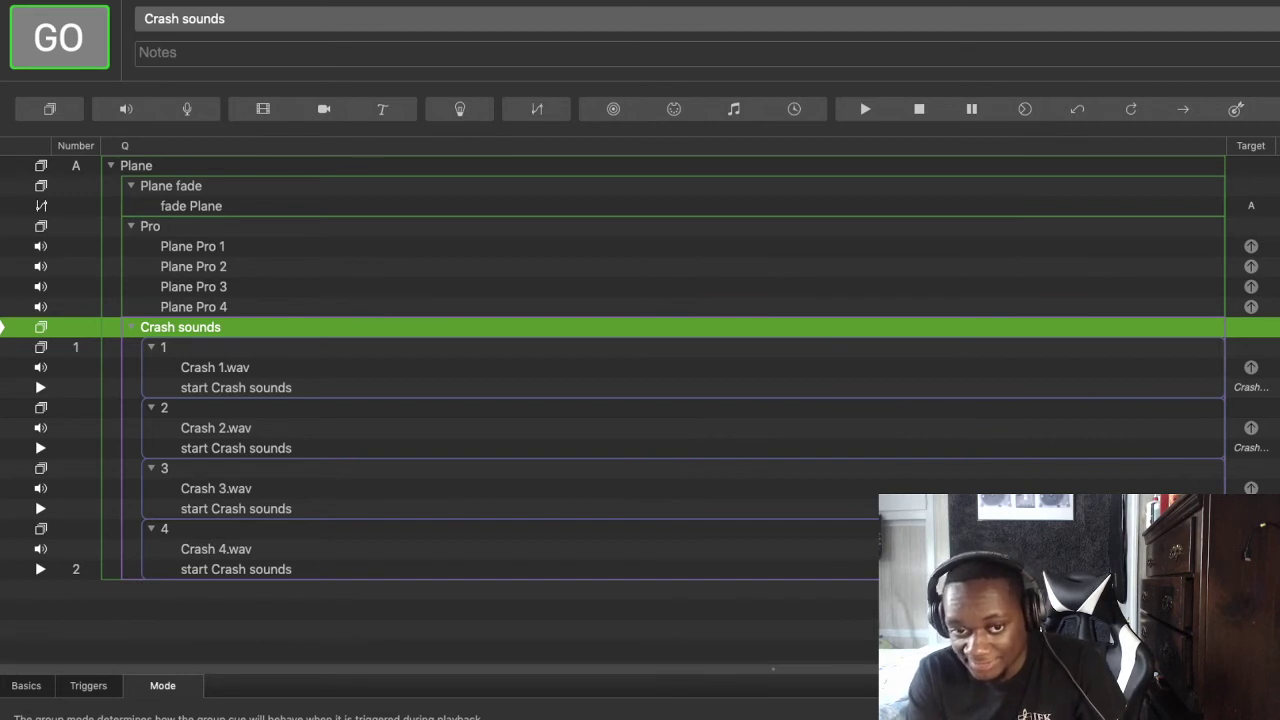
# Clear the cue numbers of nested group 1 and of the Start cue in nested group 4
pyautogui.doubleClick(80, 347)
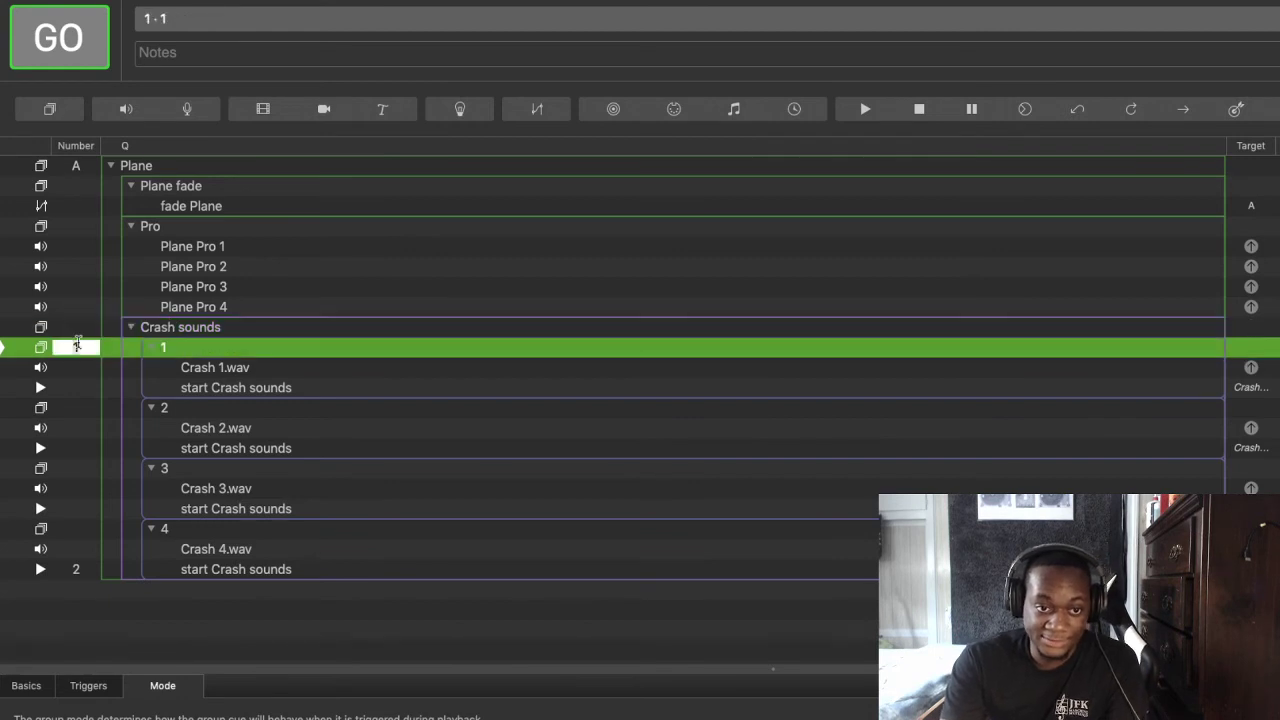
pyautogui.click(85, 568)
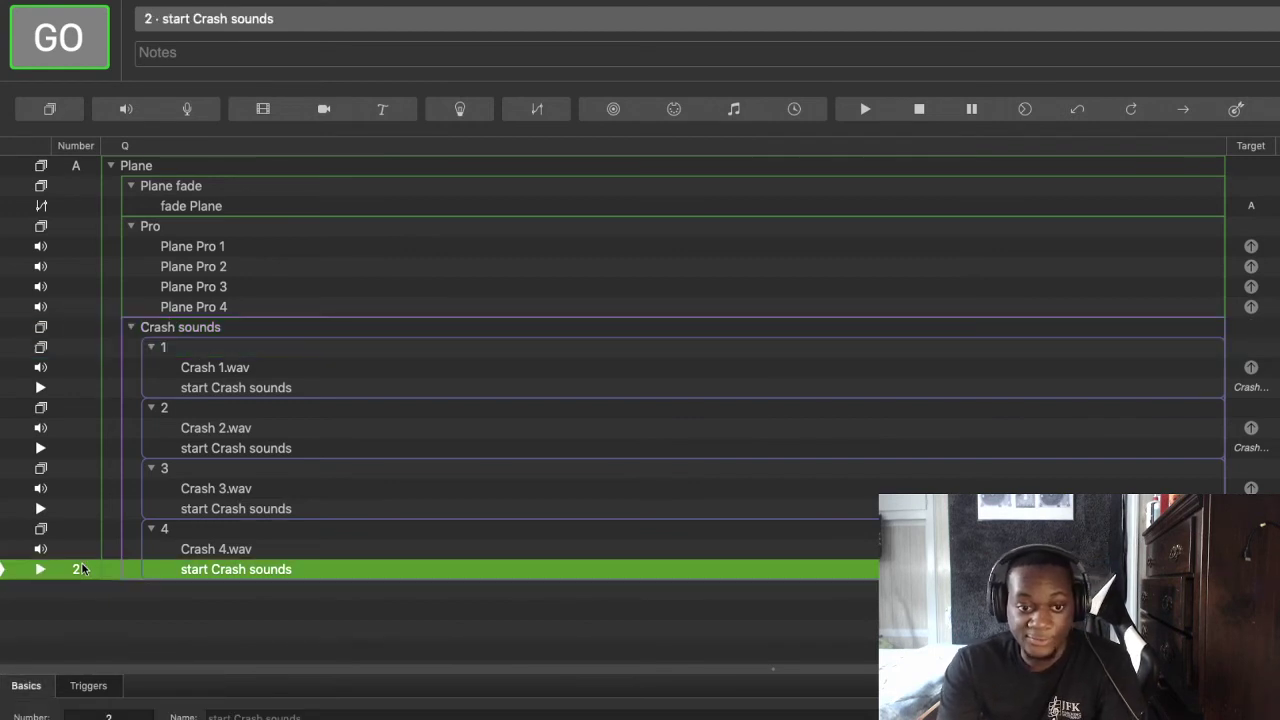
pyautogui.doubleClick(80, 568)
pyautogui.click(67, 609)
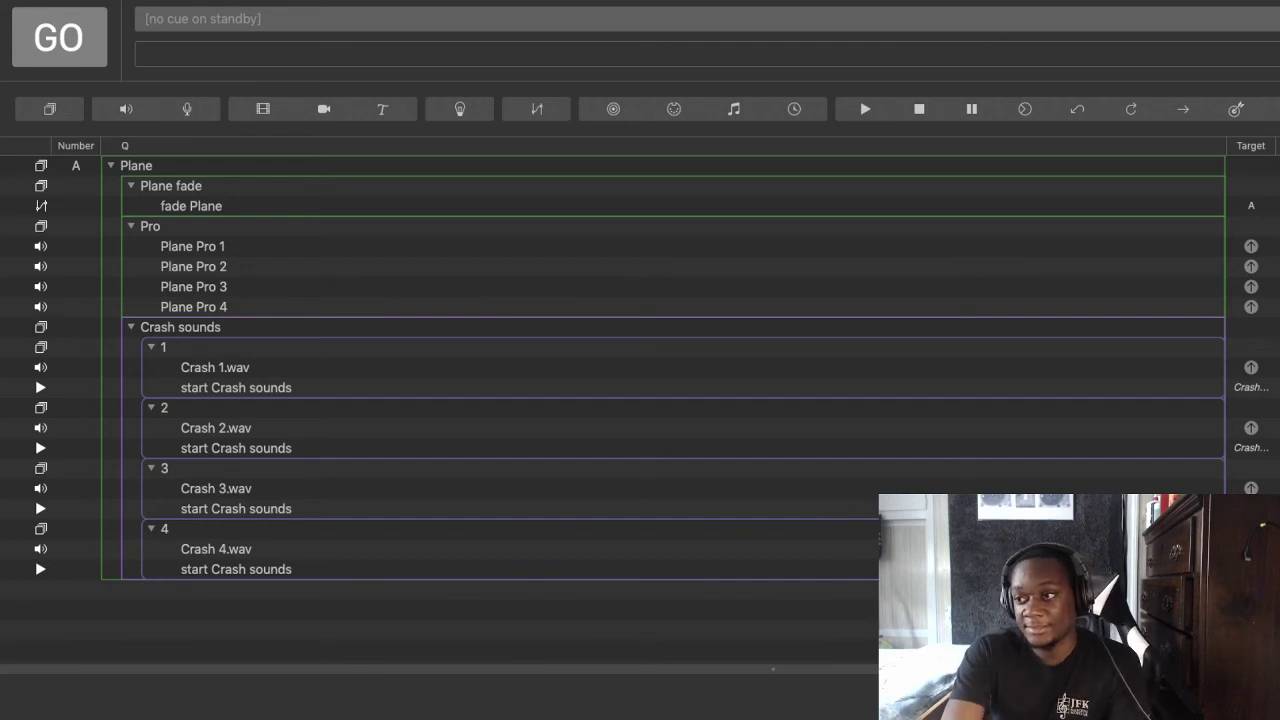
# Check nested group 1 and Crash 1.wav, and run the Crash sounds group to test its random retriggering
pyautogui.click(164, 347)
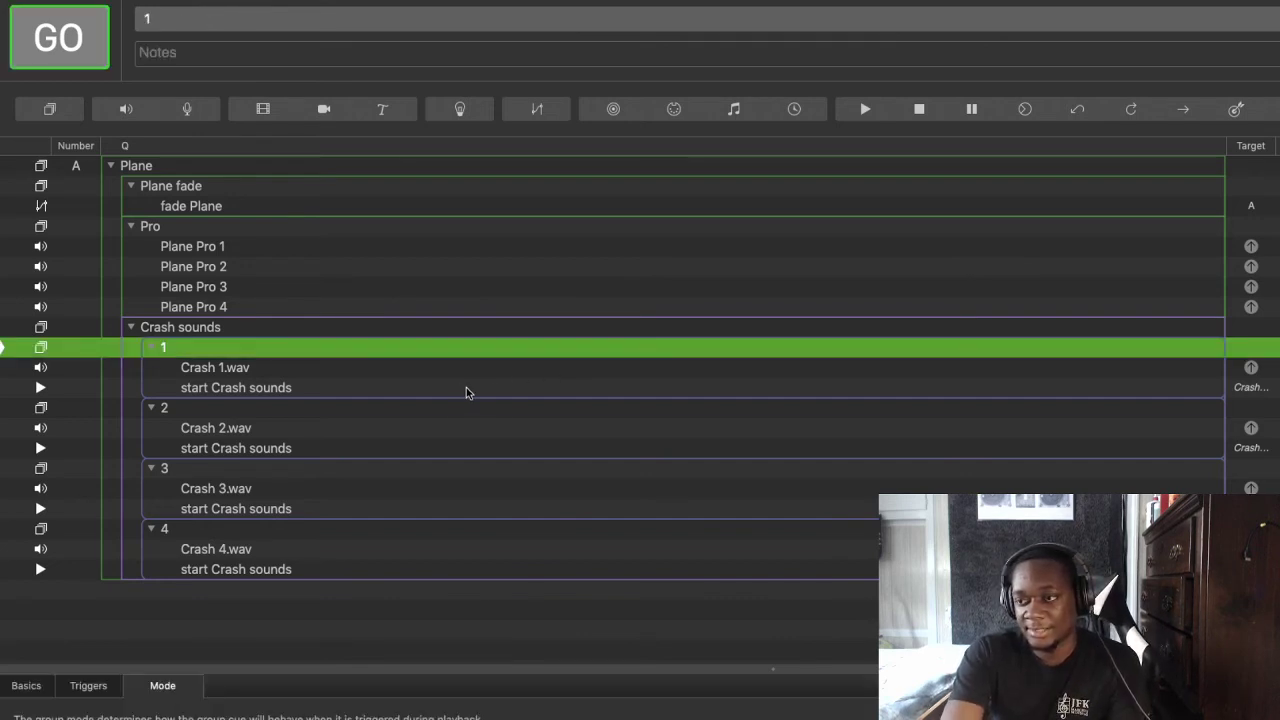
pyautogui.click(1128, 372)
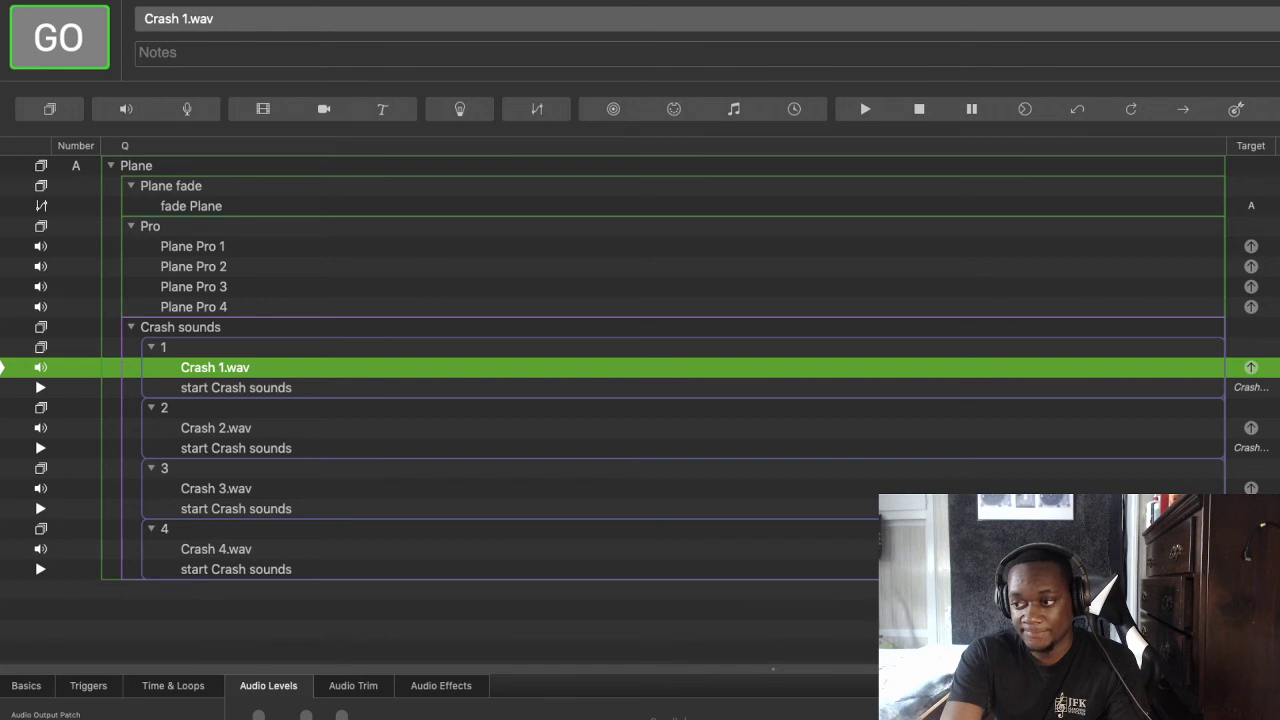
pyautogui.click(421, 327)
pyautogui.press('space')
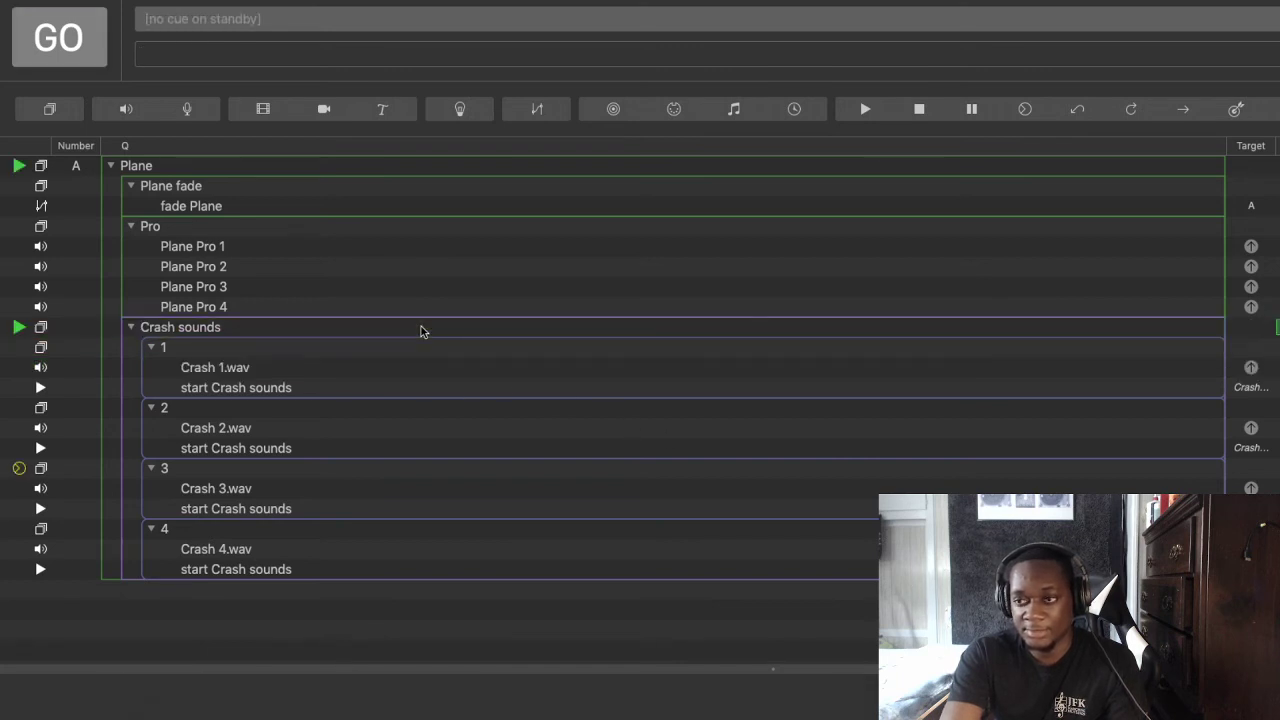
pyautogui.click(421, 329)
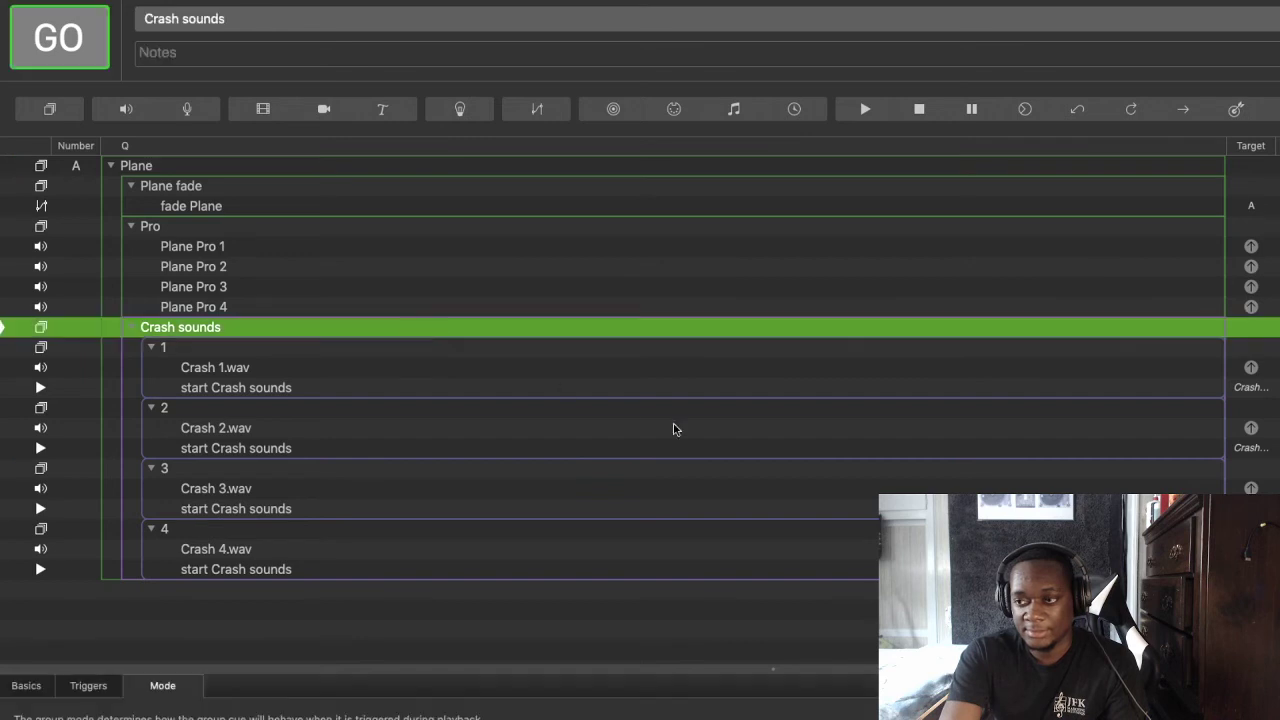
# Load the Crash sounds group to 00:11.4 and run it from there to test the retriggering
pyautogui.click(251, 4)
pyautogui.moveTo(197, 3)
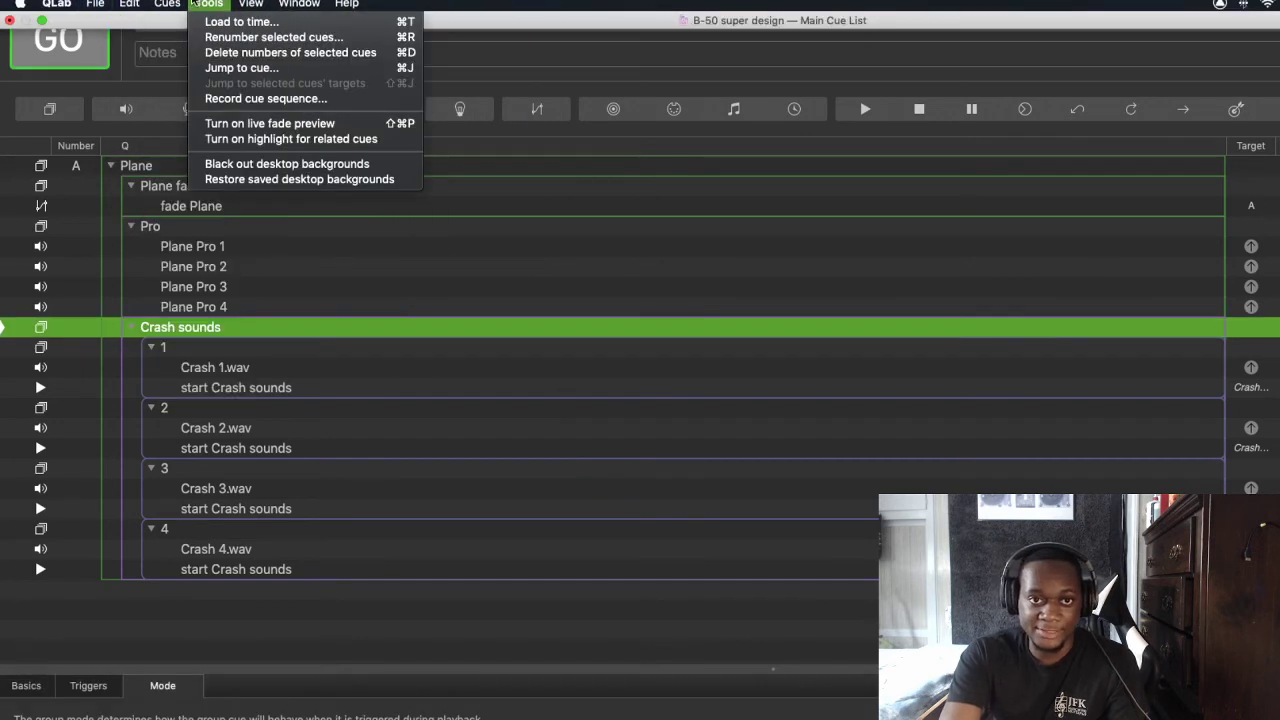
pyautogui.click(241, 21)
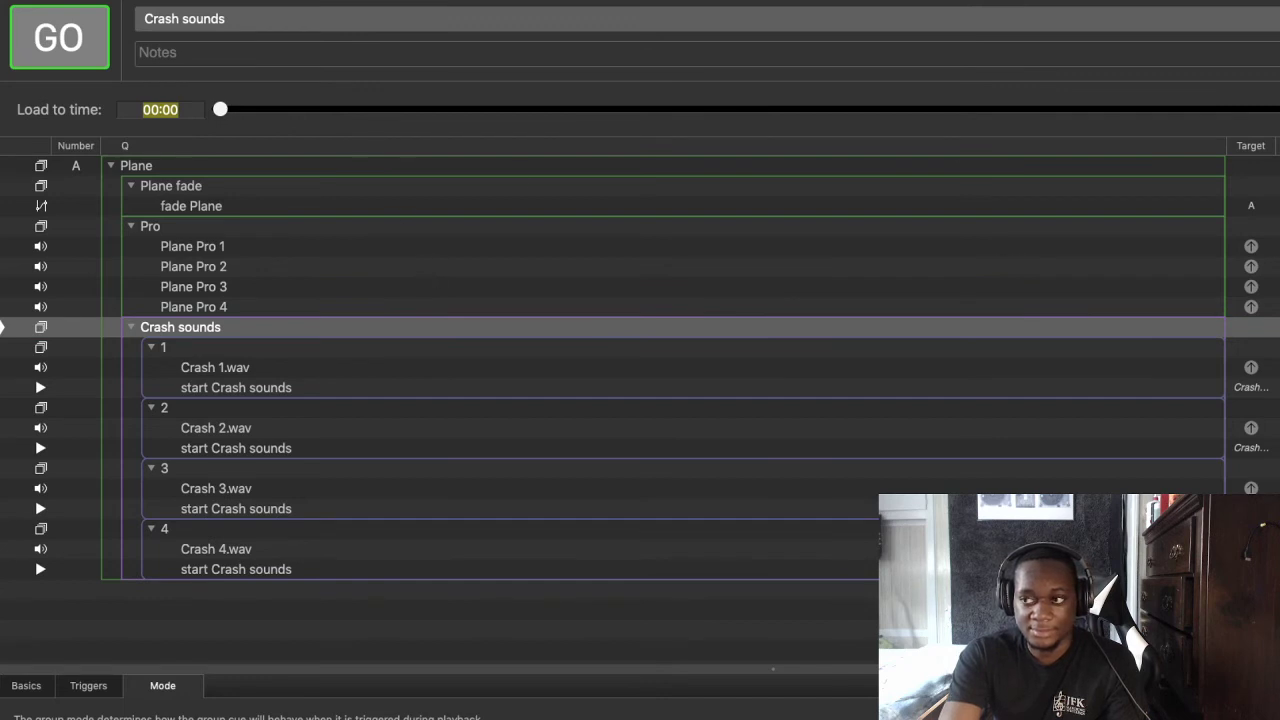
pyautogui.moveTo(234, 106); pyautogui.dragTo(1256, 163)
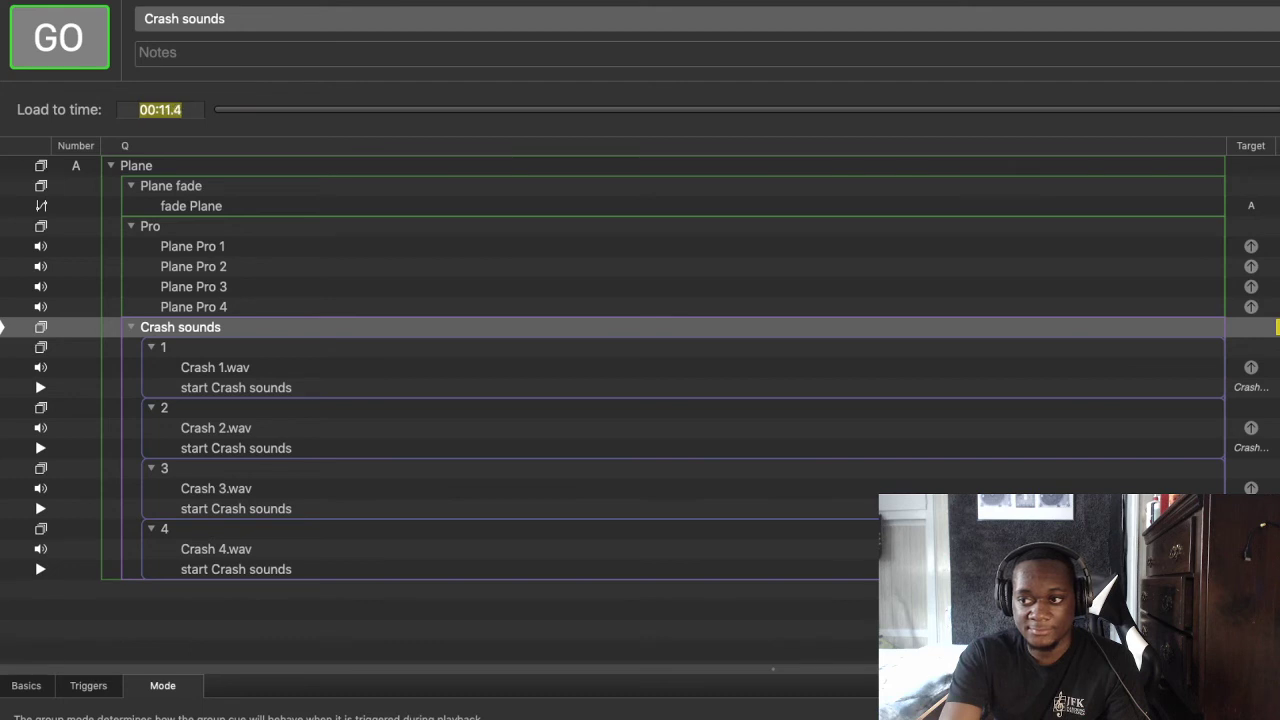
pyautogui.press('space')
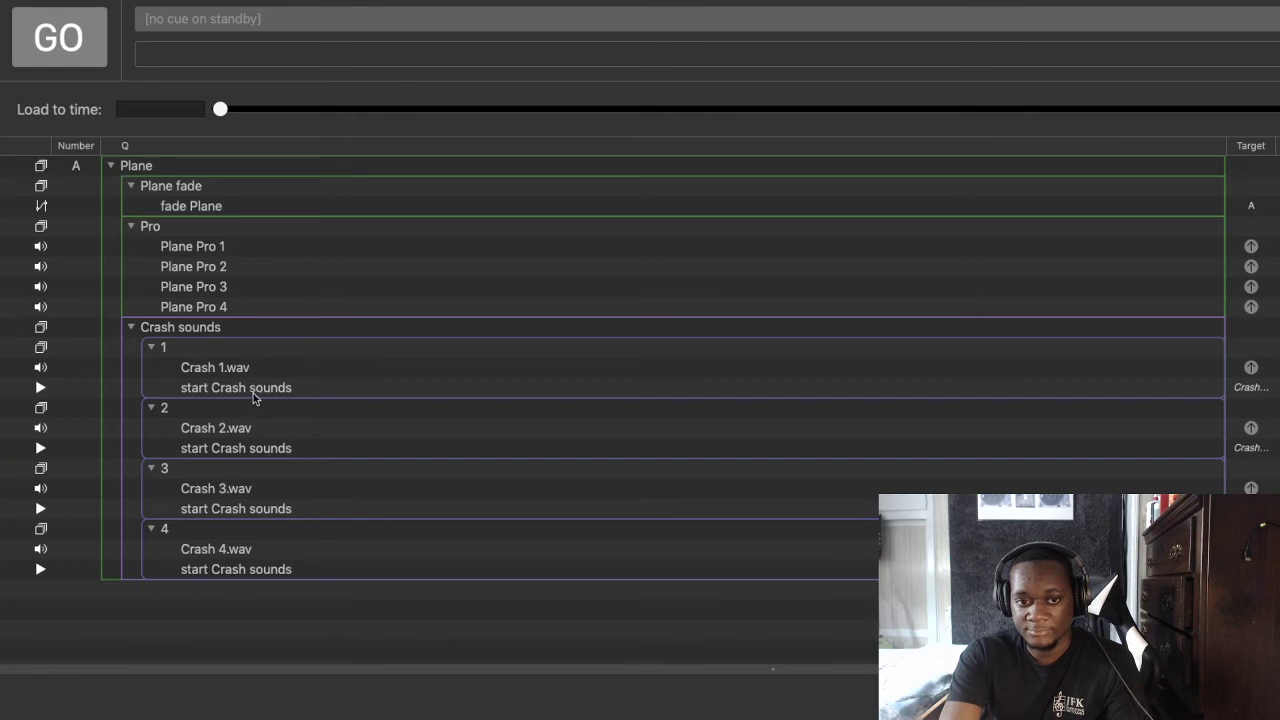
# Check the Start cue and nested group 1, and run the Crash sounds group from its beginning before stopping playback
pyautogui.click(752, 392)
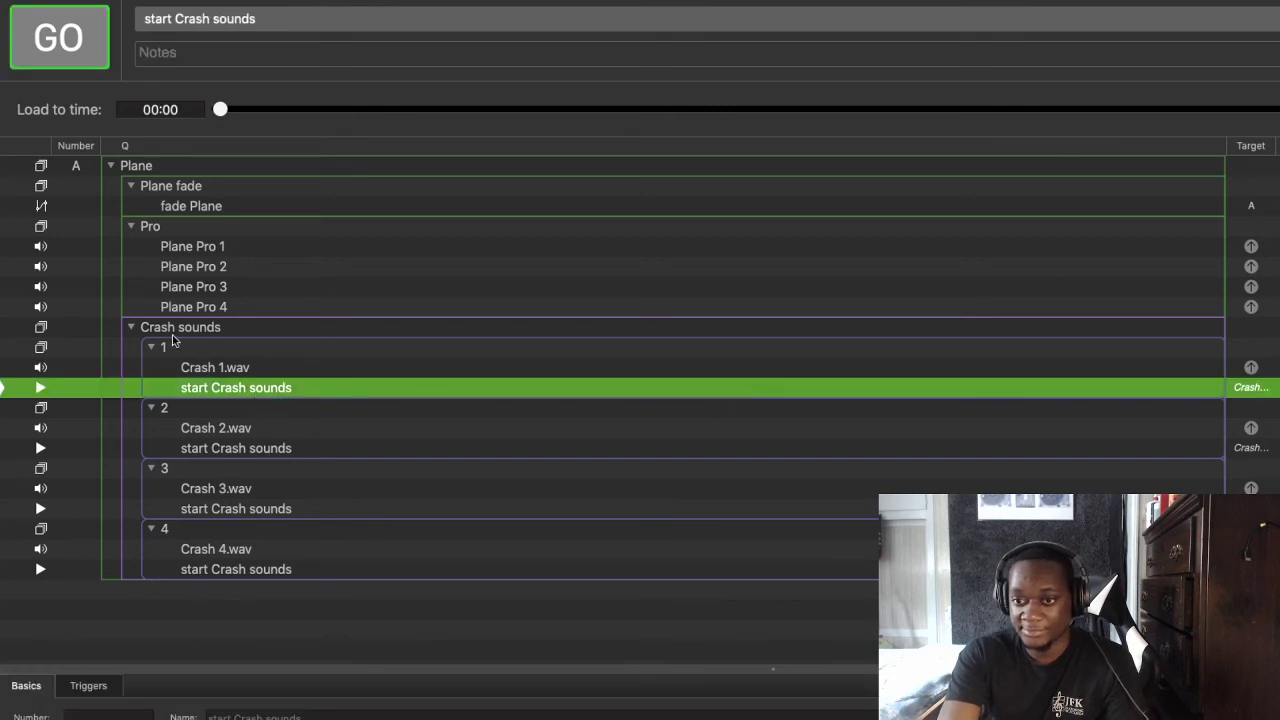
pyautogui.click(206, 356)
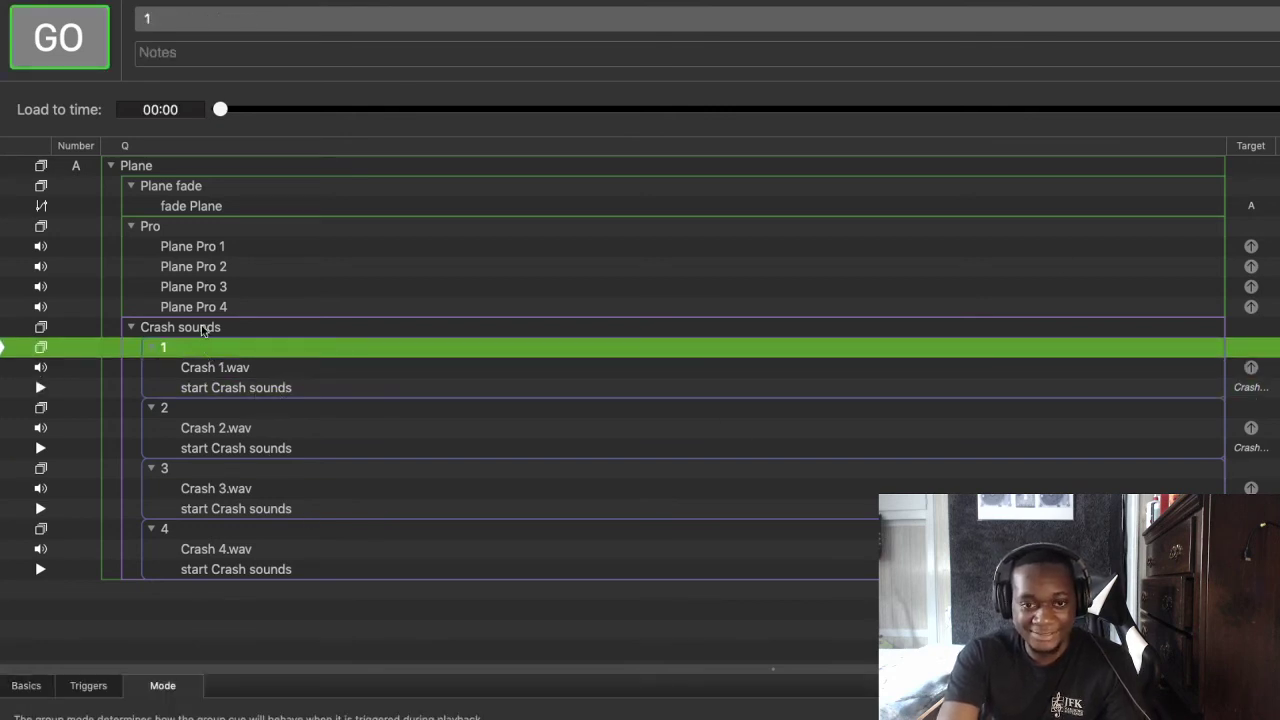
pyautogui.click(205, 330)
pyautogui.press('space')
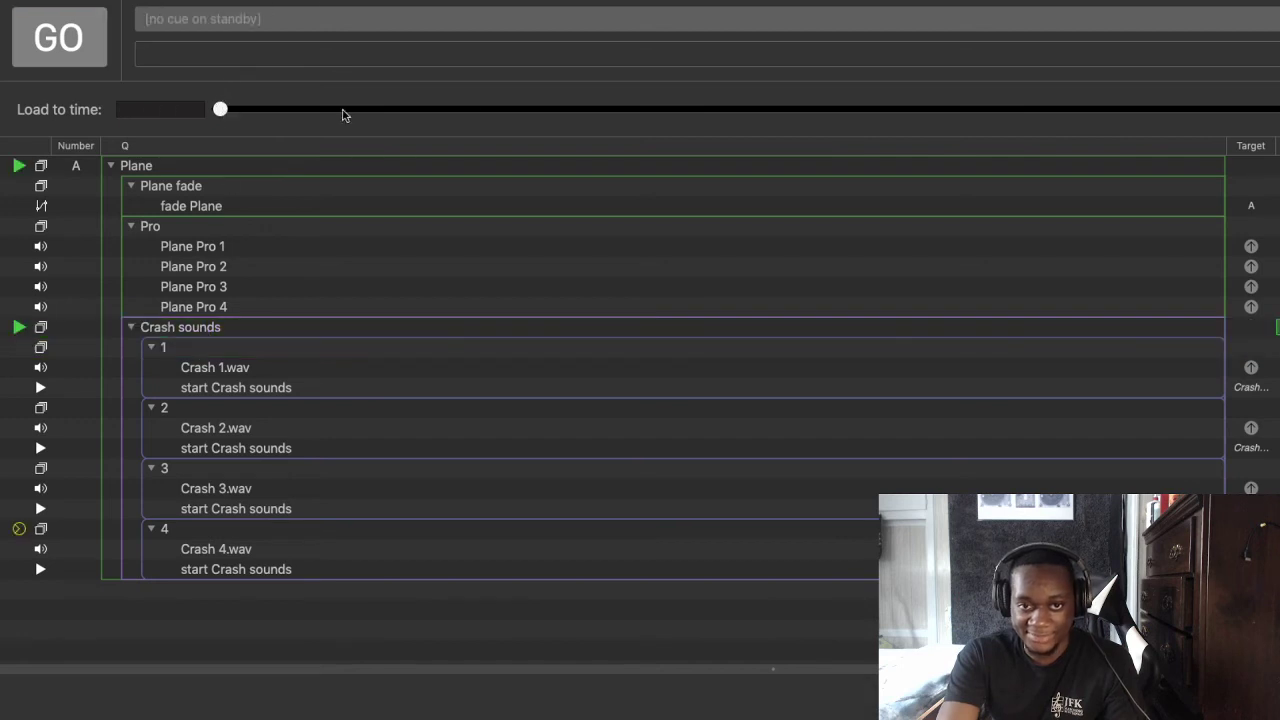
pyautogui.press('Escape')
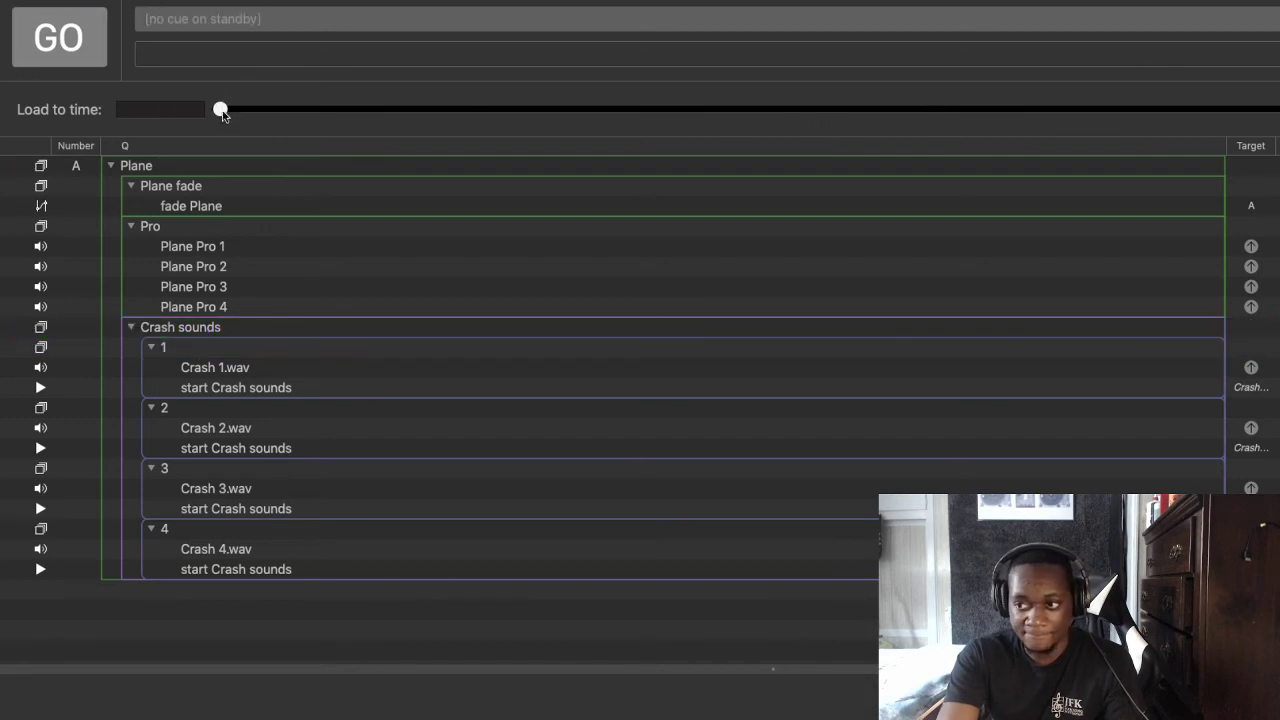
# Run the Crash sounds group twice more from near its end, loading it to 00:11.7 for the second run
pyautogui.click(213, 330)
pyautogui.moveTo(220, 109); pyautogui.dragTo(1279, 111)
pyautogui.press('space')
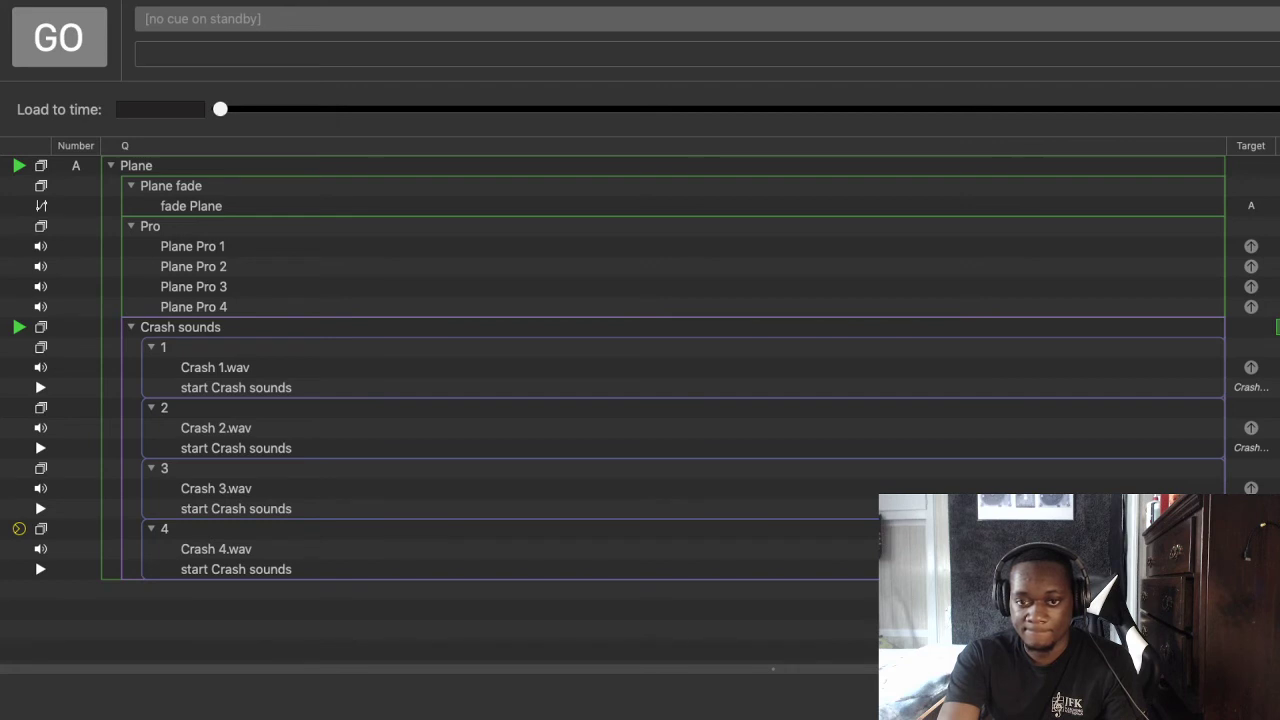
pyautogui.click(395, 337)
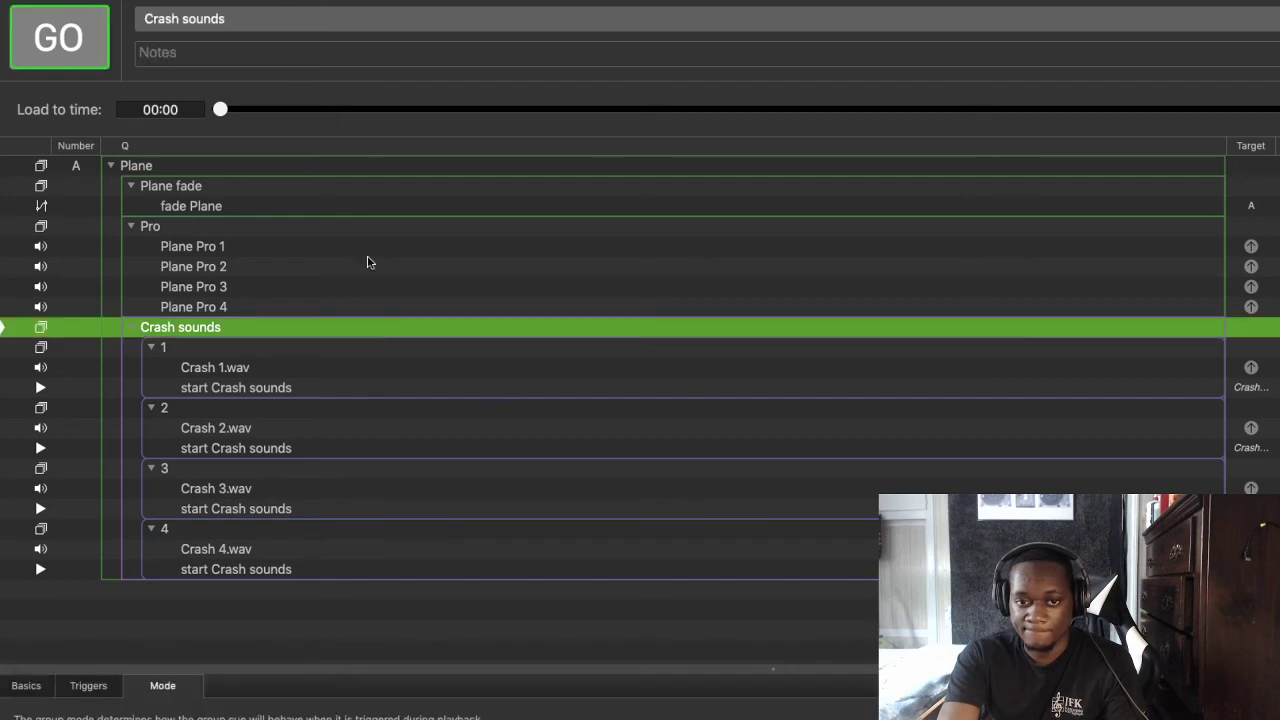
pyautogui.moveTo(220, 109); pyautogui.dragTo(1278, 109)
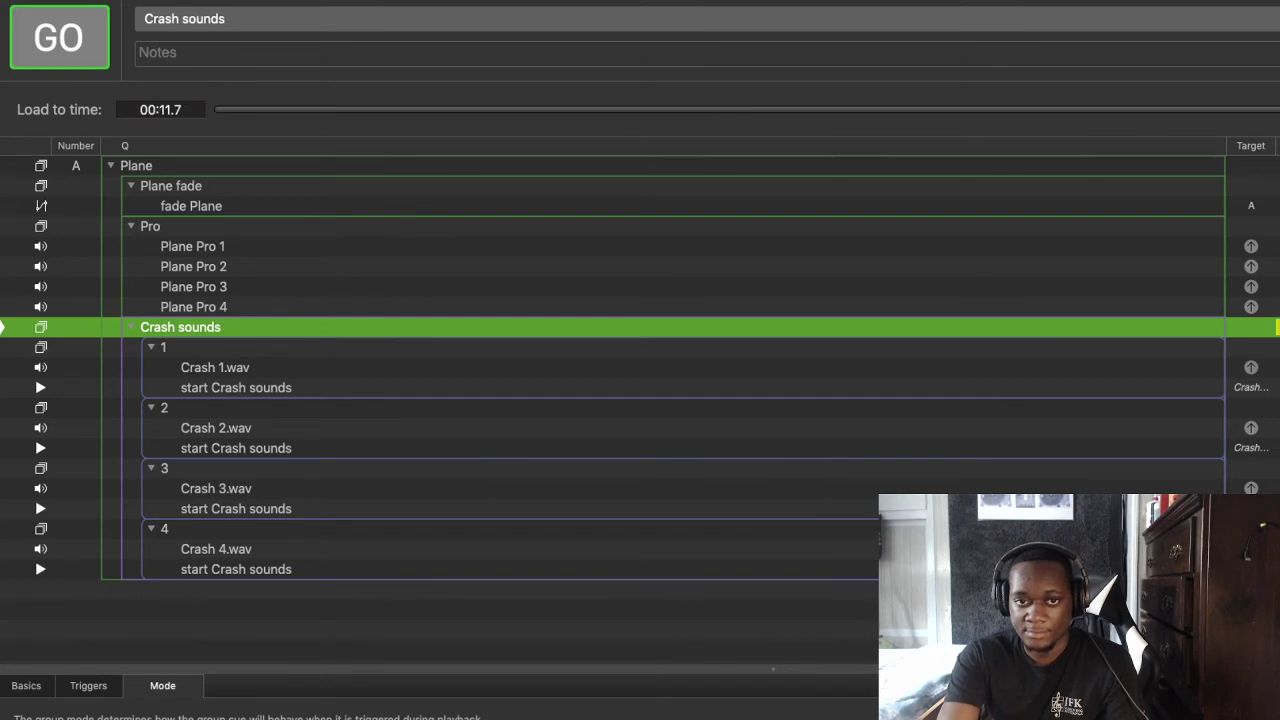
pyautogui.press('space')
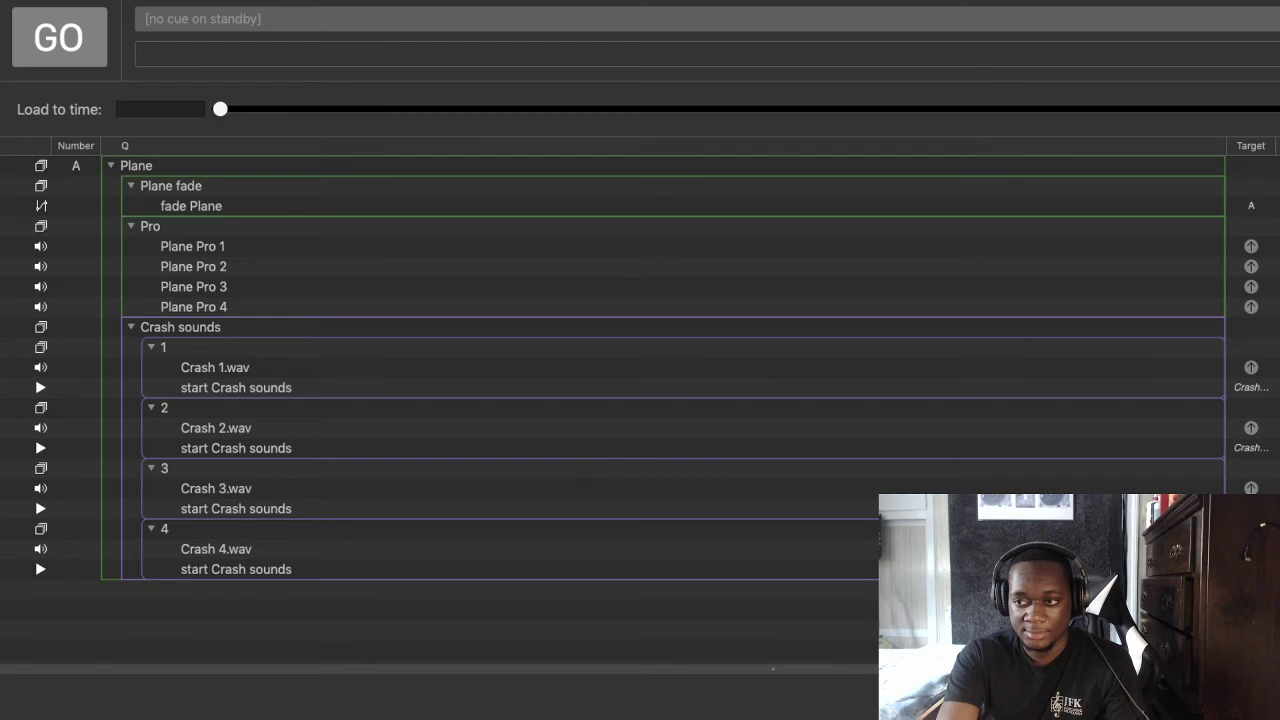
# Check the Start cue in nested group 1, and run nested group 1 on its own
pyautogui.click(276, 392)
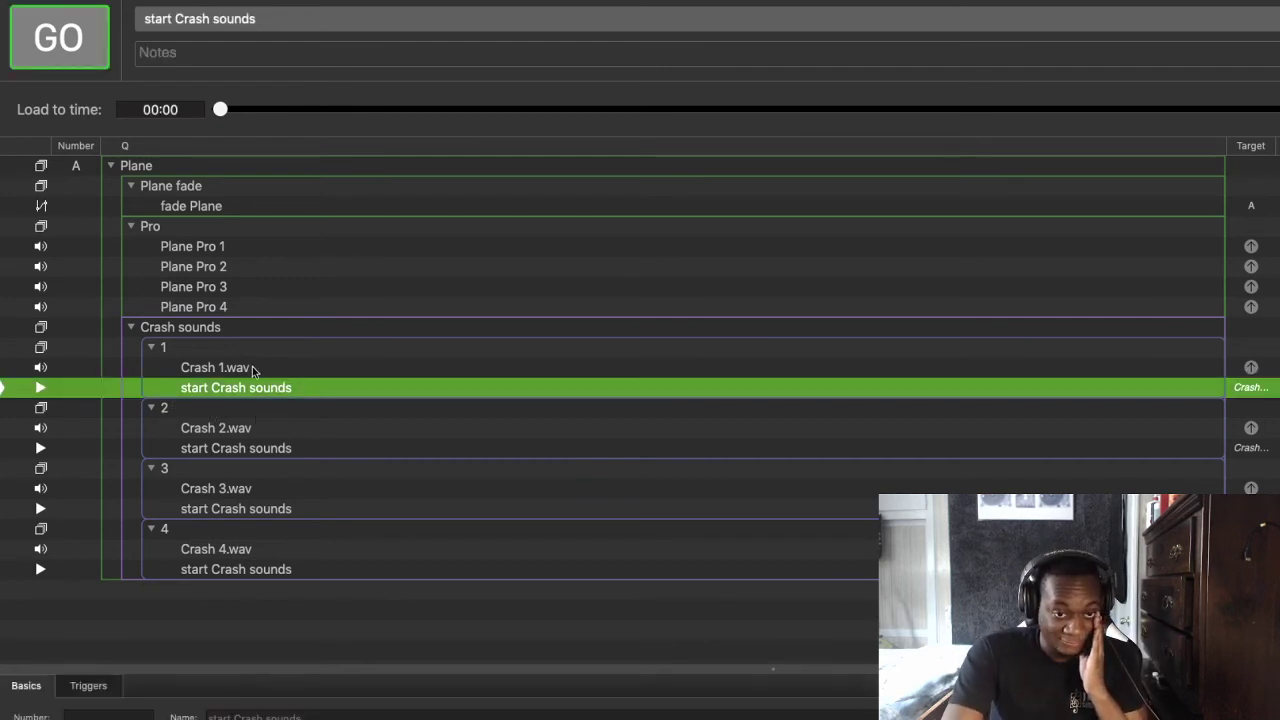
pyautogui.click(218, 352)
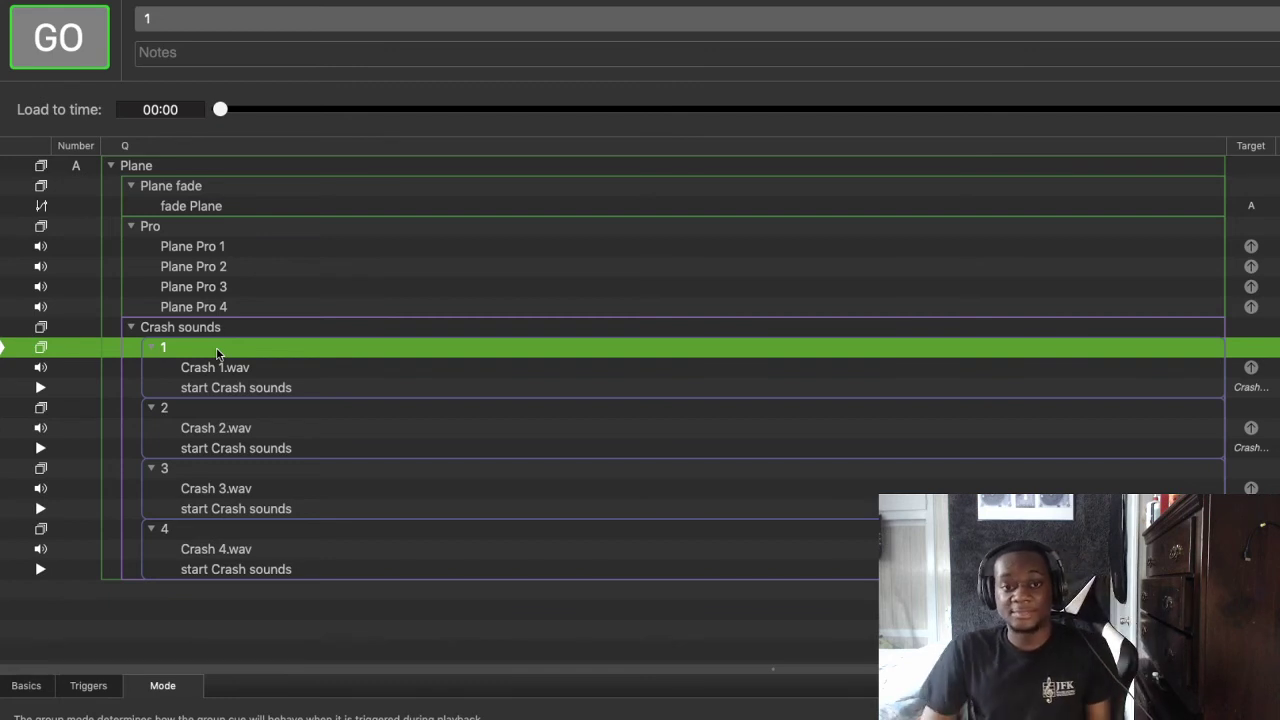
pyautogui.click(275, 390)
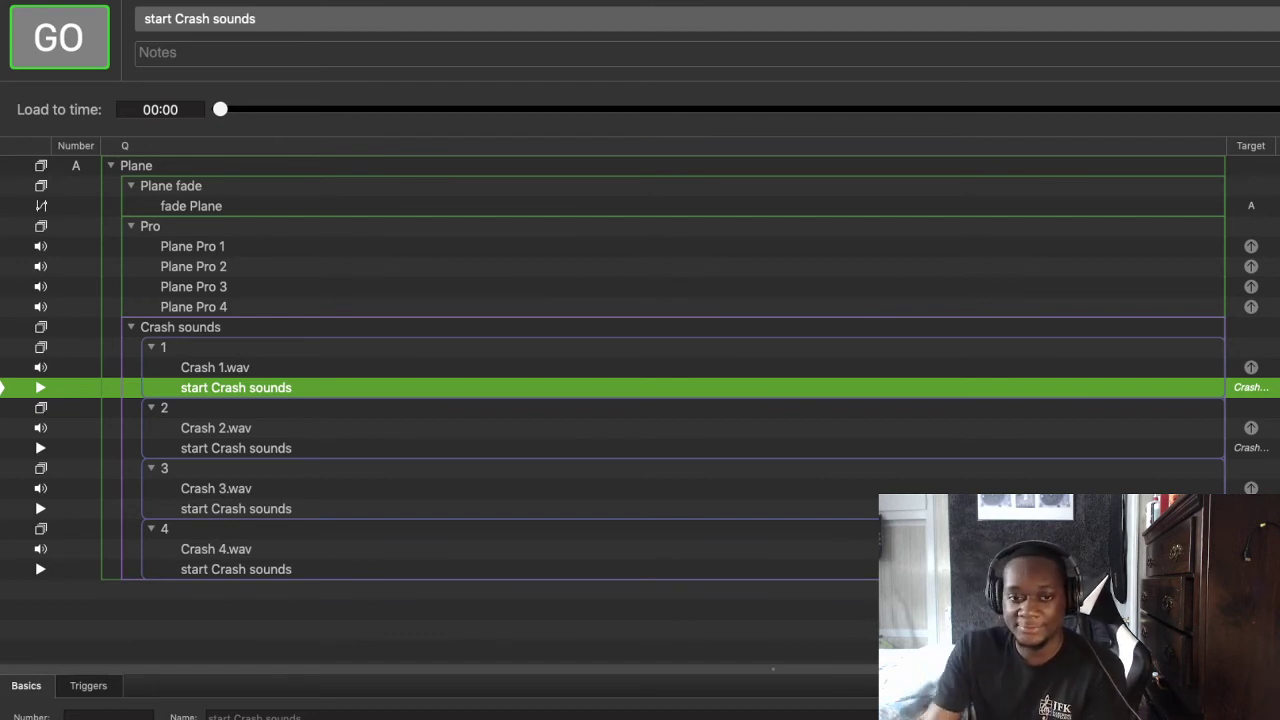
pyautogui.click(210, 350)
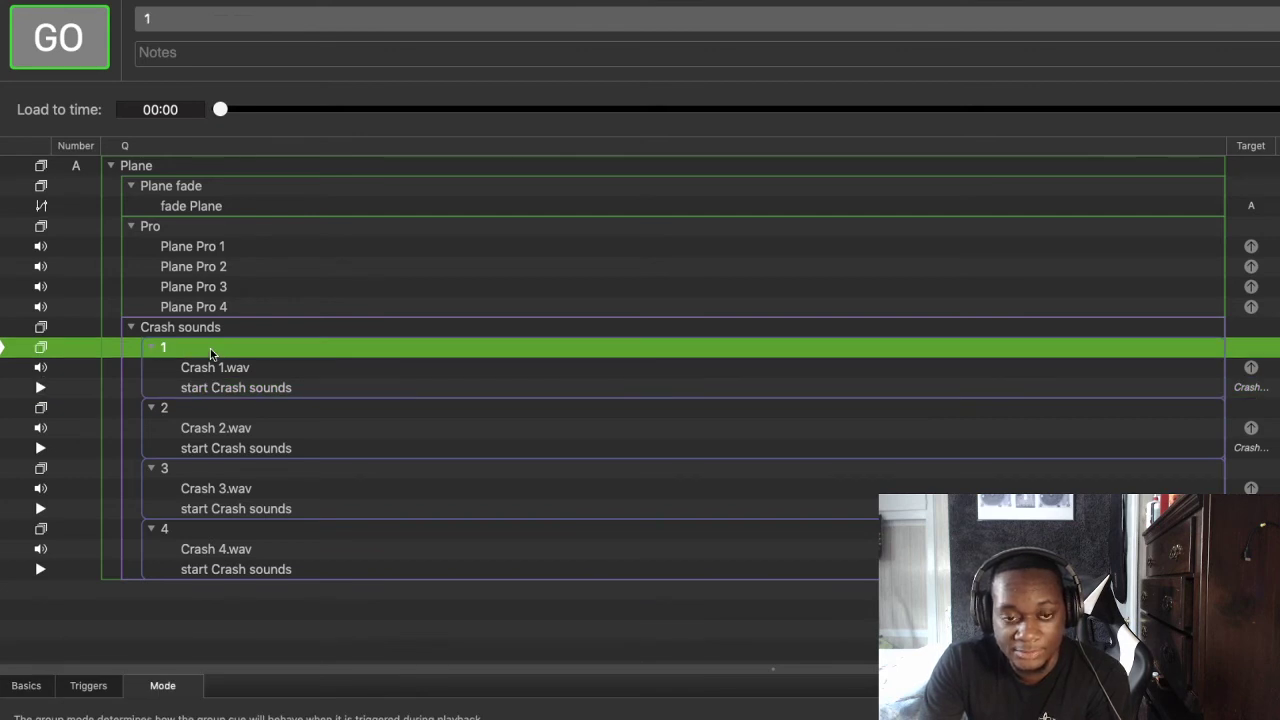
pyautogui.press('space')
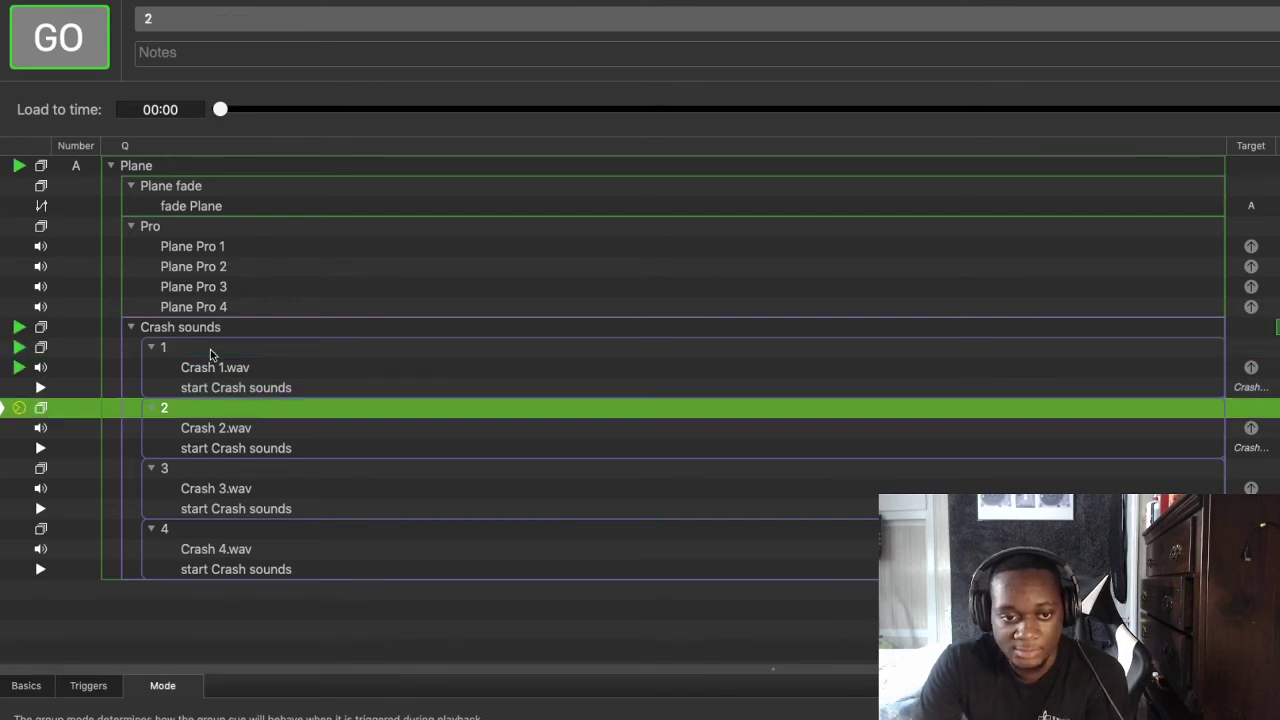
# Check Crash 1.wav and the Crash sounds group, and run nested group 1 again to follow its playback
pyautogui.click(280, 372)
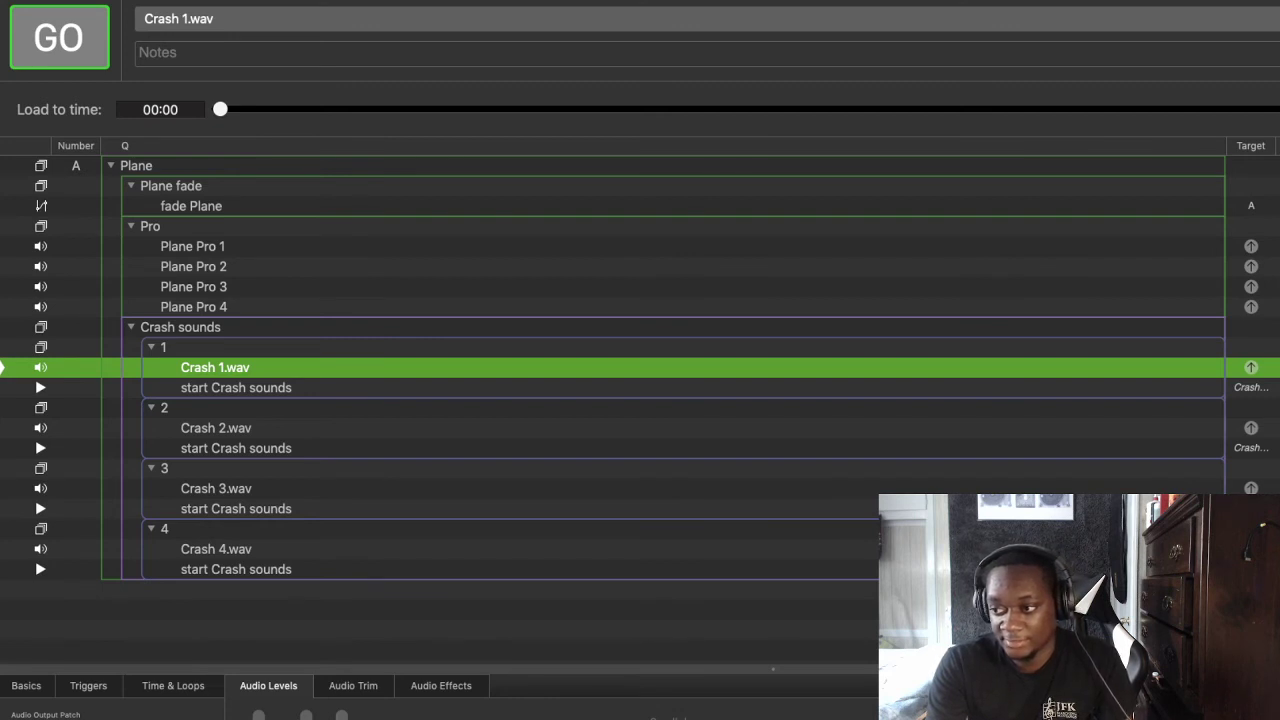
pyautogui.click(504, 334)
pyautogui.click(508, 348)
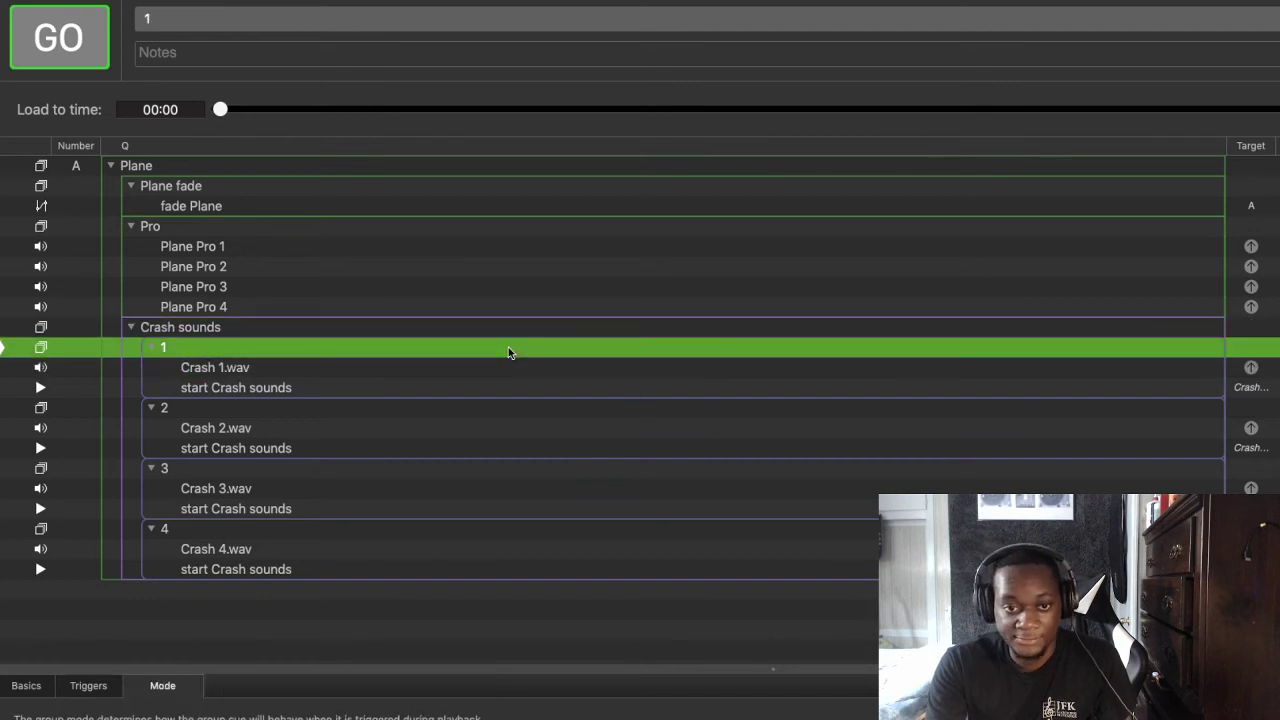
pyautogui.press('space')
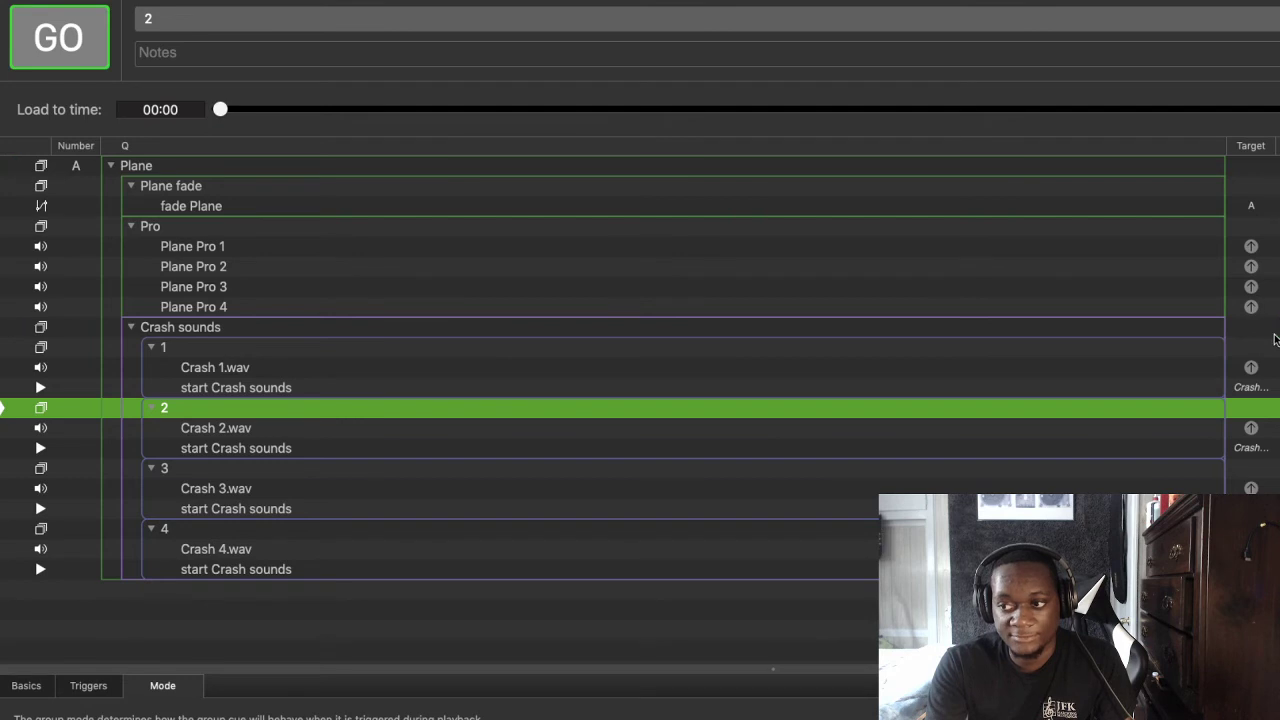
# Change the mode of nested groups 1, 2, 3 and 4 to the one drawn with a square-cornered outline
pyautogui.click(307, 352)
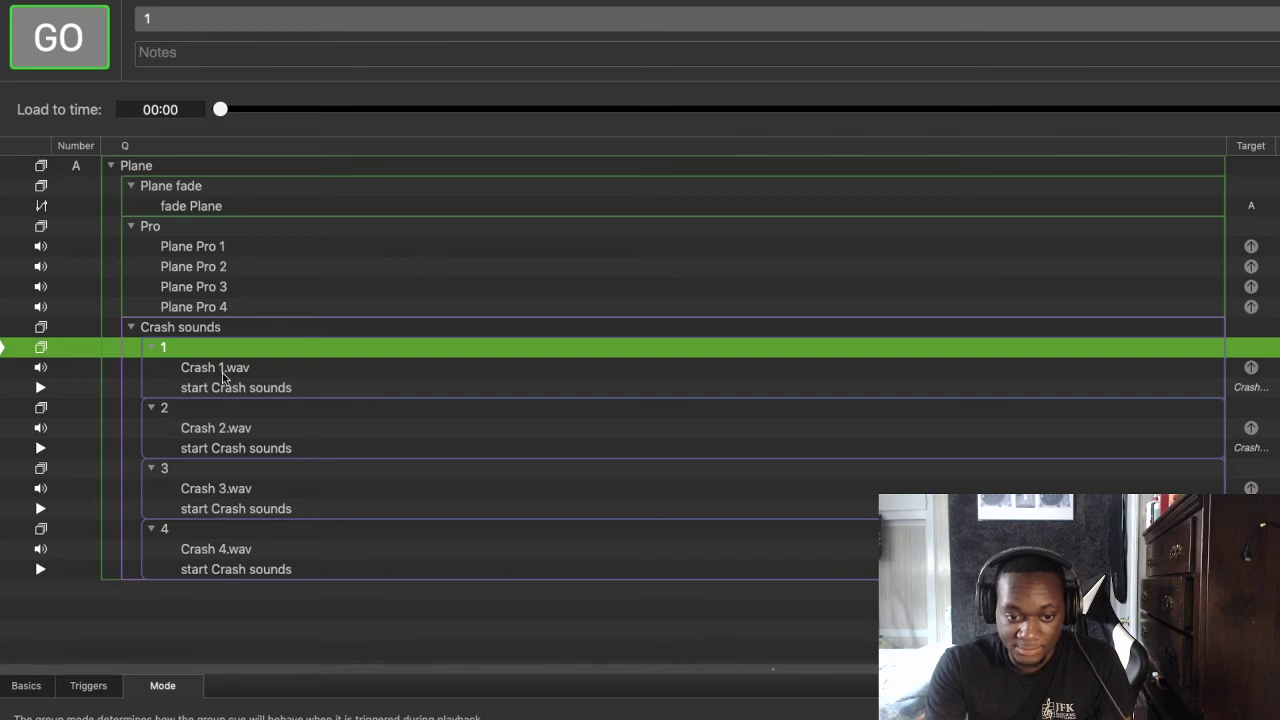
pyautogui.click(227, 410)
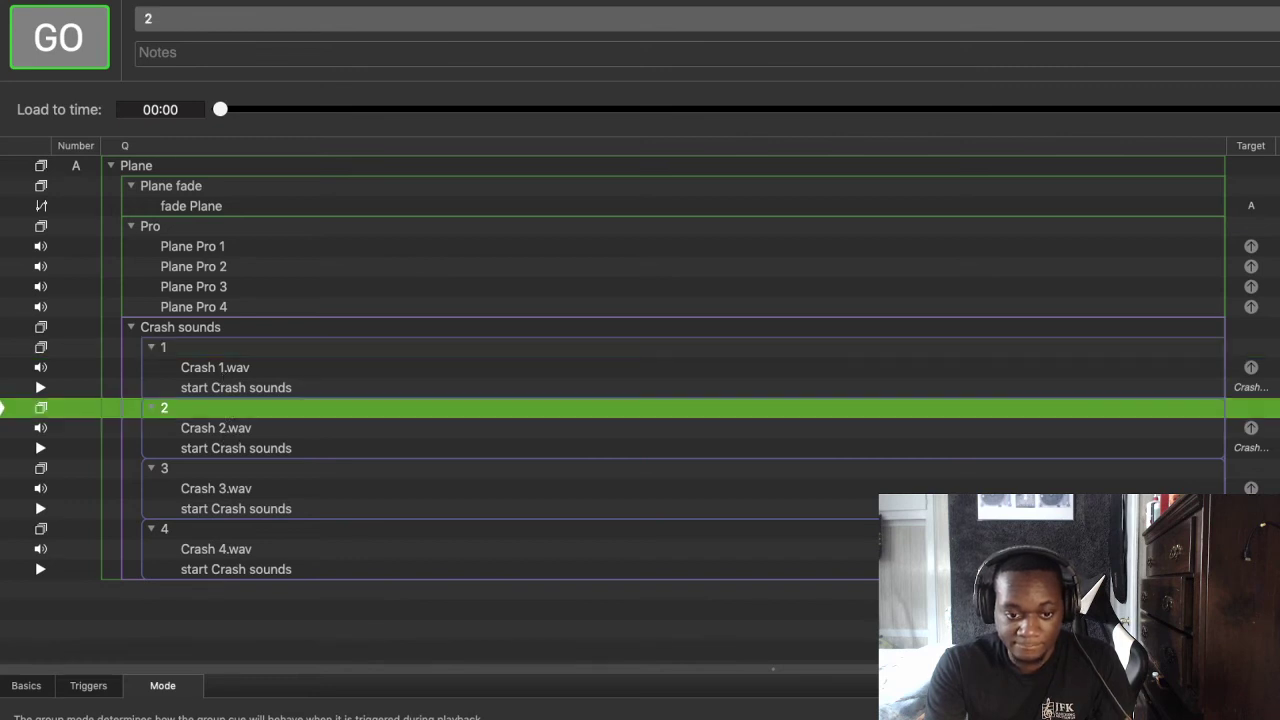
pyautogui.click(277, 470)
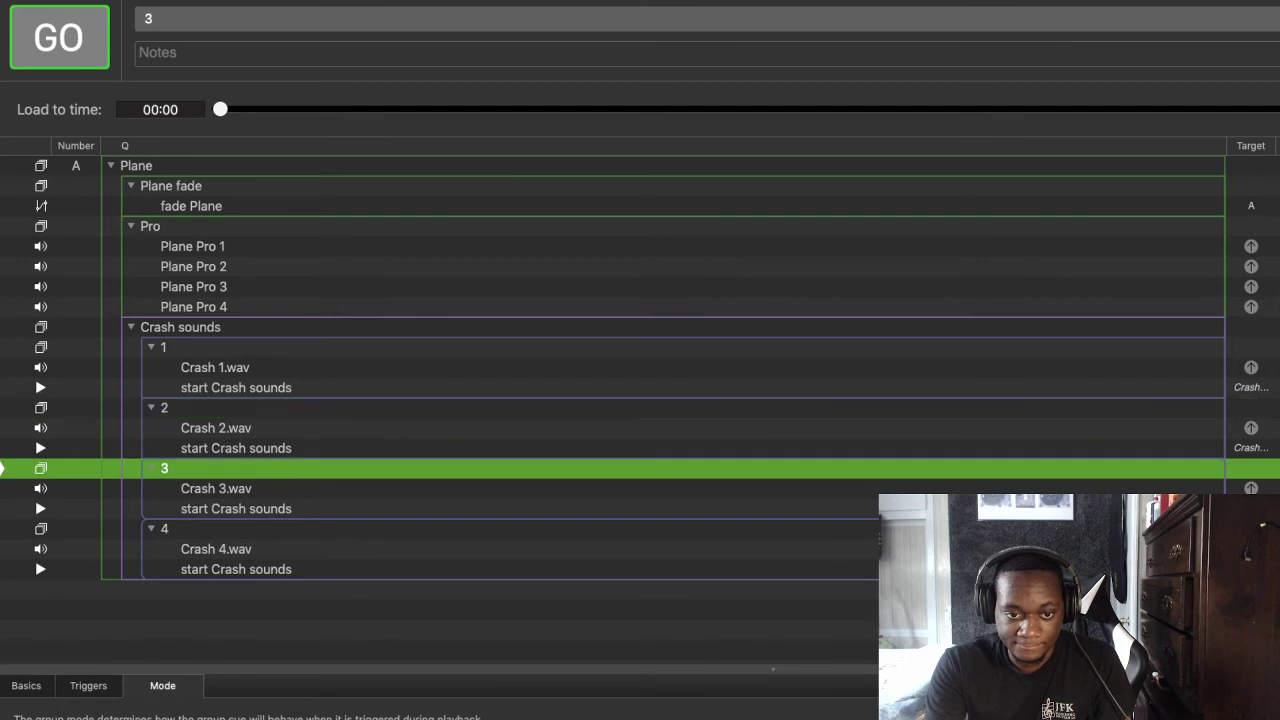
pyautogui.click(266, 530)
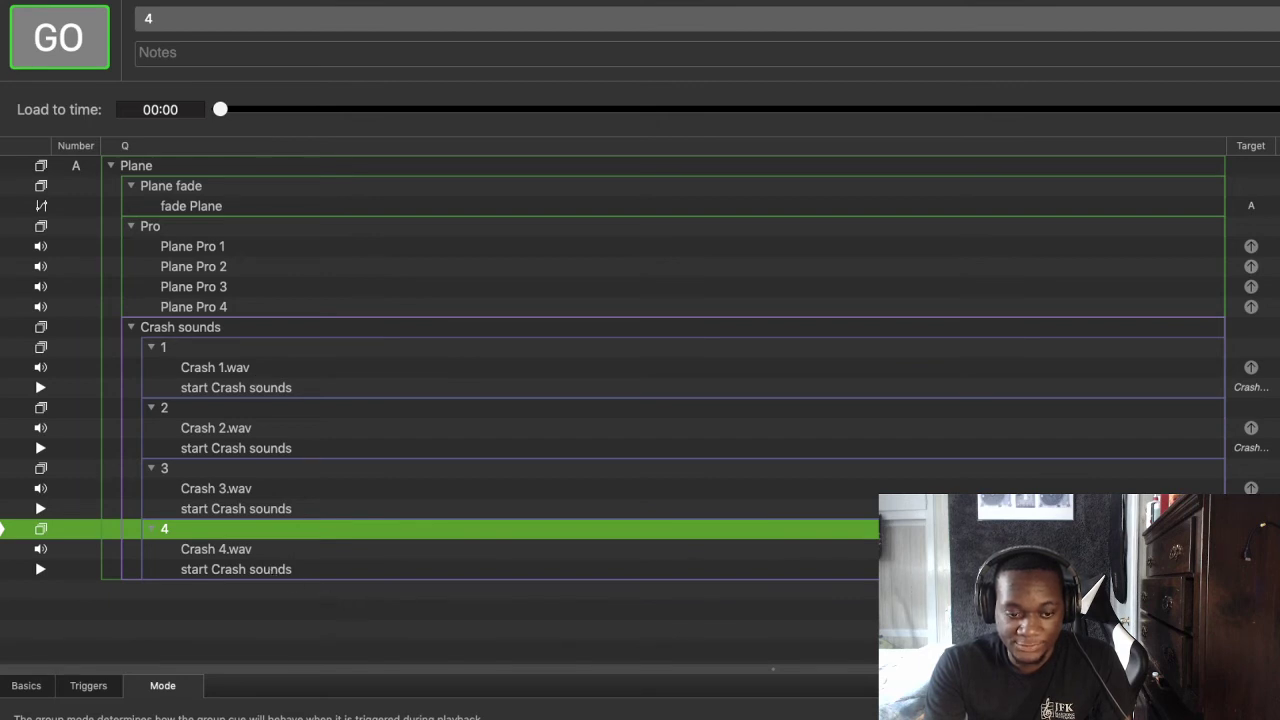
# Load the Crash sounds group to 00:12.4, run it with the changed group modes, and stop playback
pyautogui.click(306, 329)
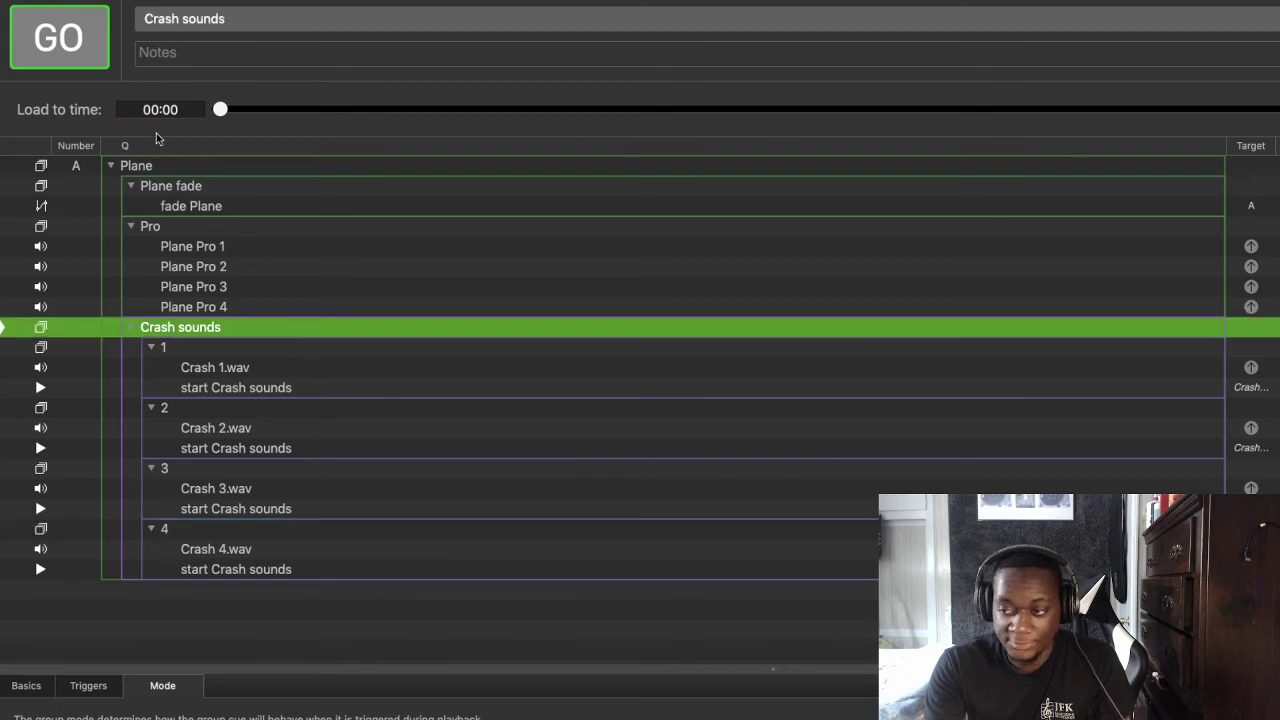
pyautogui.moveTo(220, 109); pyautogui.dragTo(1279, 126)
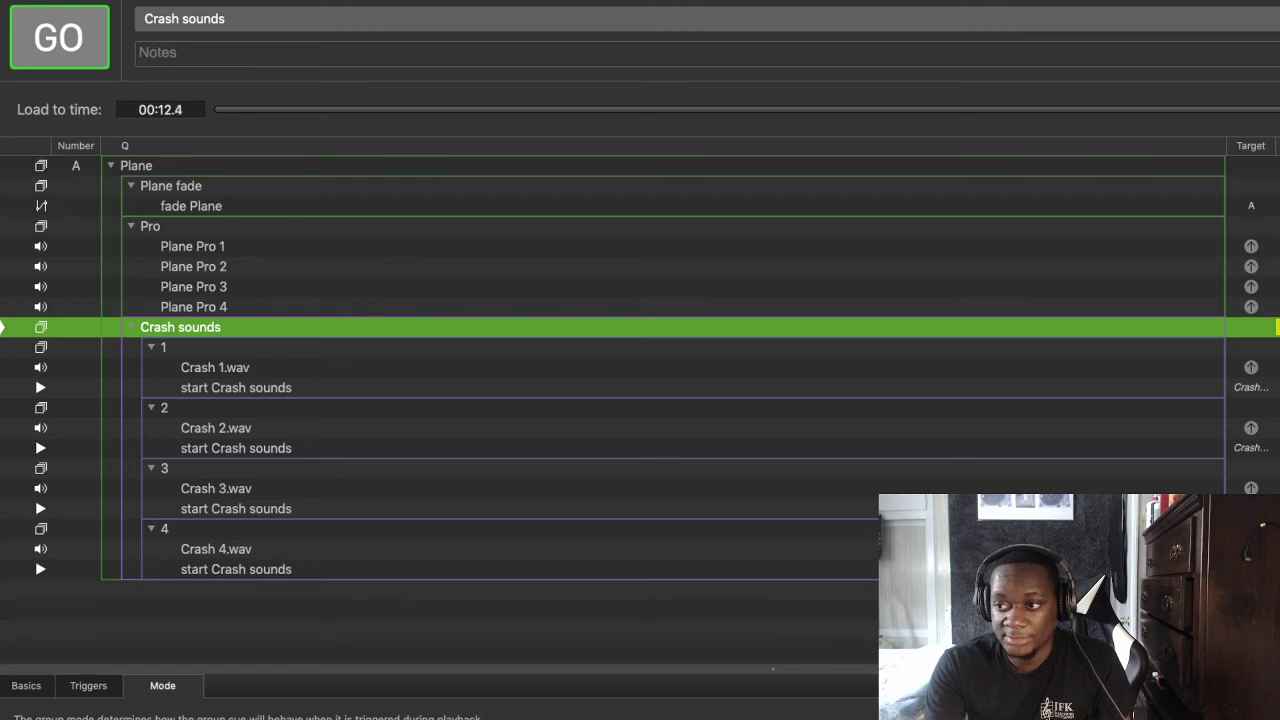
pyautogui.press('space')
pyautogui.press('Escape')
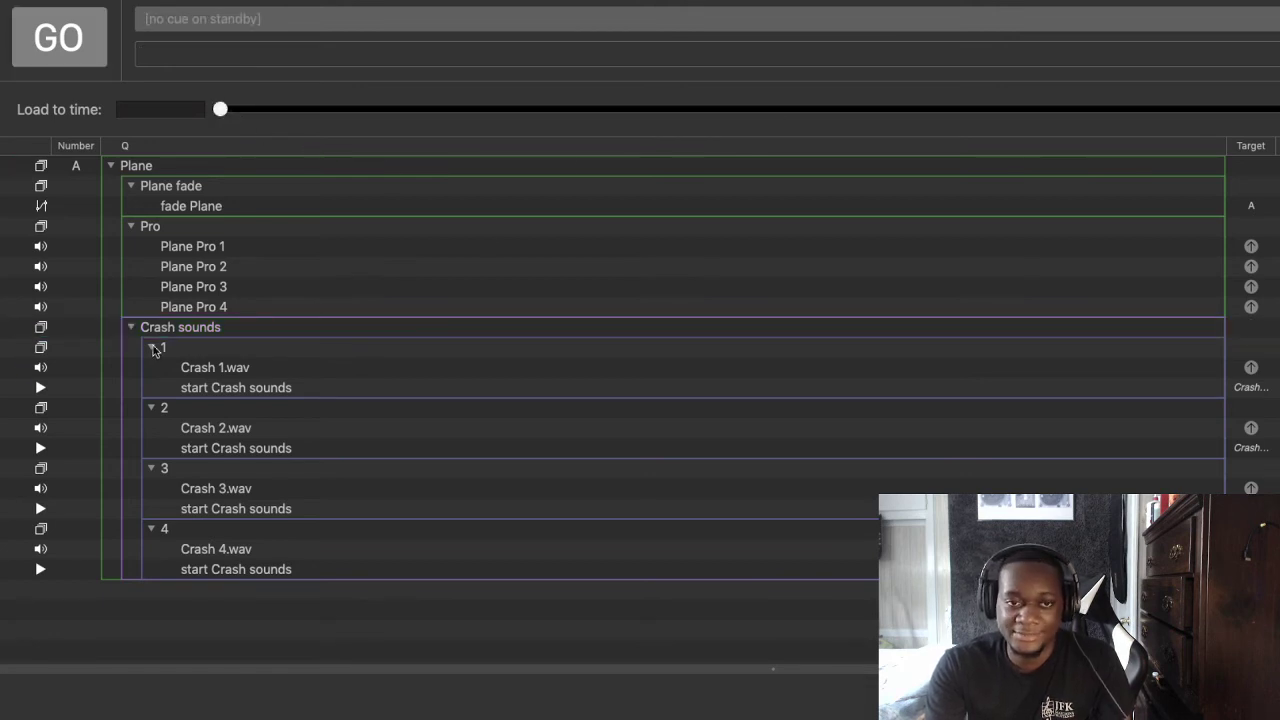
# Load the Crash sounds group to 00:12.1, run it again, and close the load-to-time controls
pyautogui.click(183, 330)
pyautogui.moveTo(224, 112); pyautogui.dragTo(1279, 110)
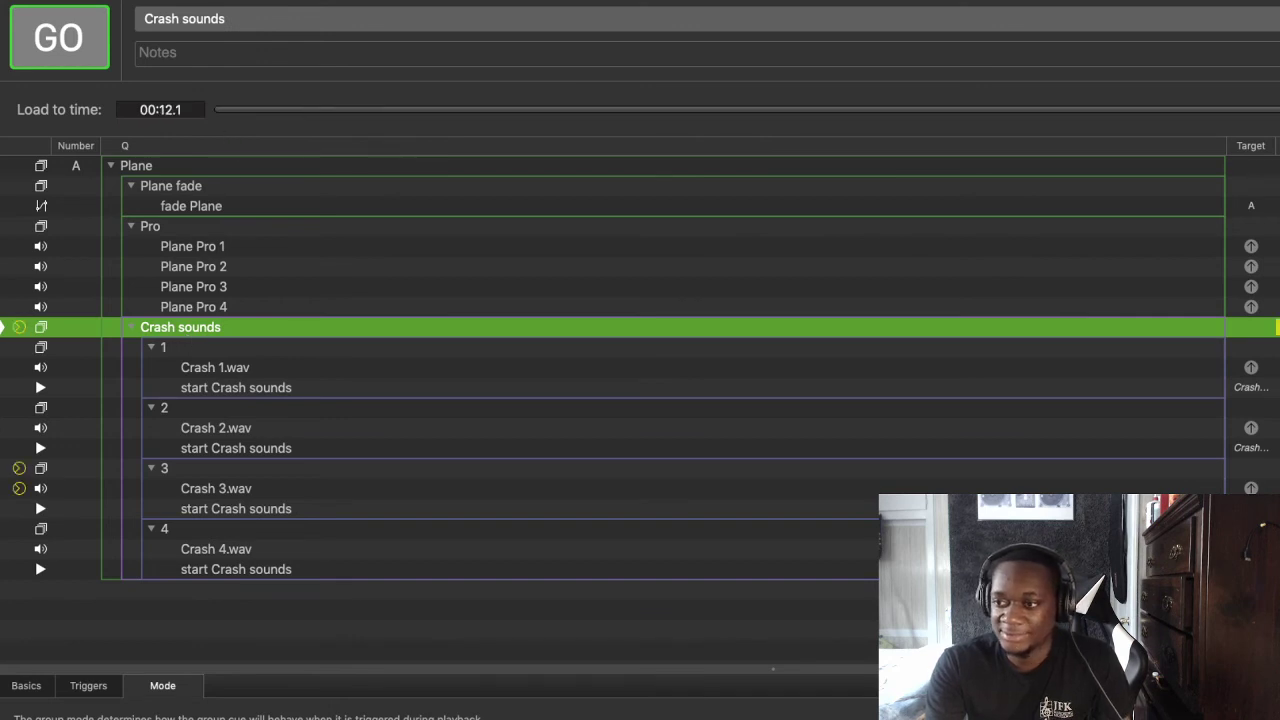
pyautogui.press('space')
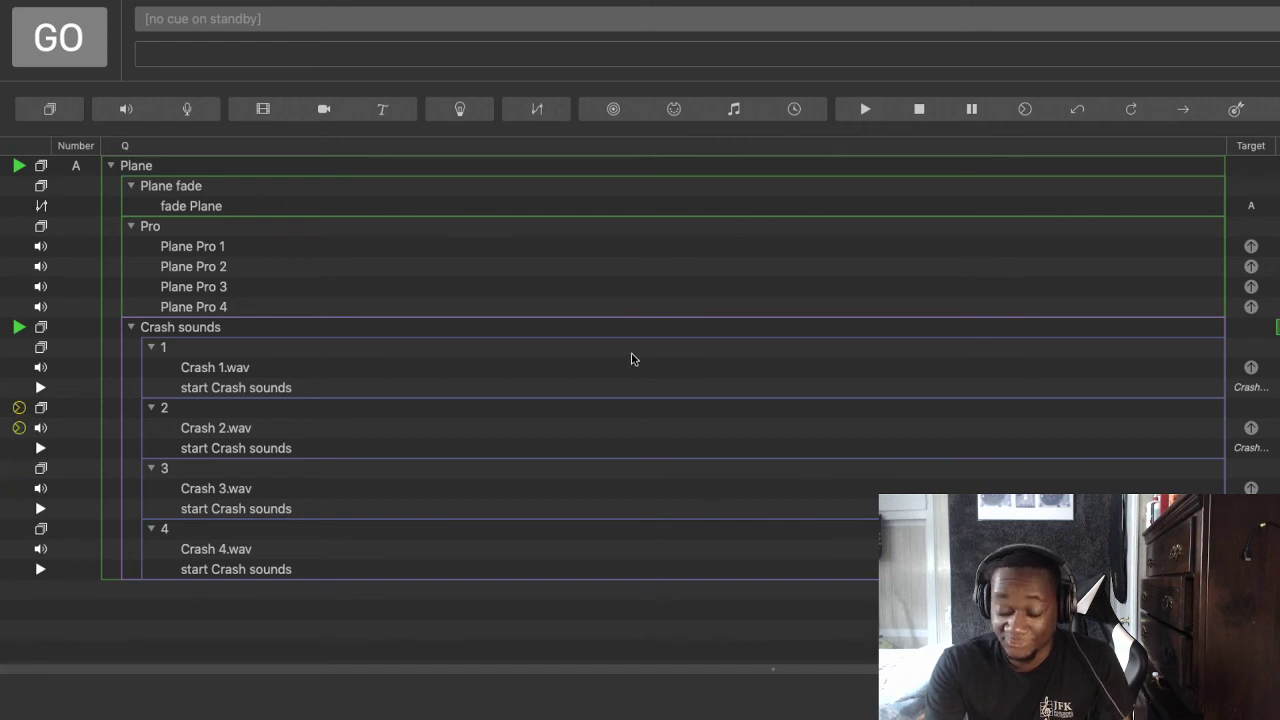
# Run the Crash sounds group from its beginning to test the random selection, and stop all playback
pyautogui.click(636, 332)
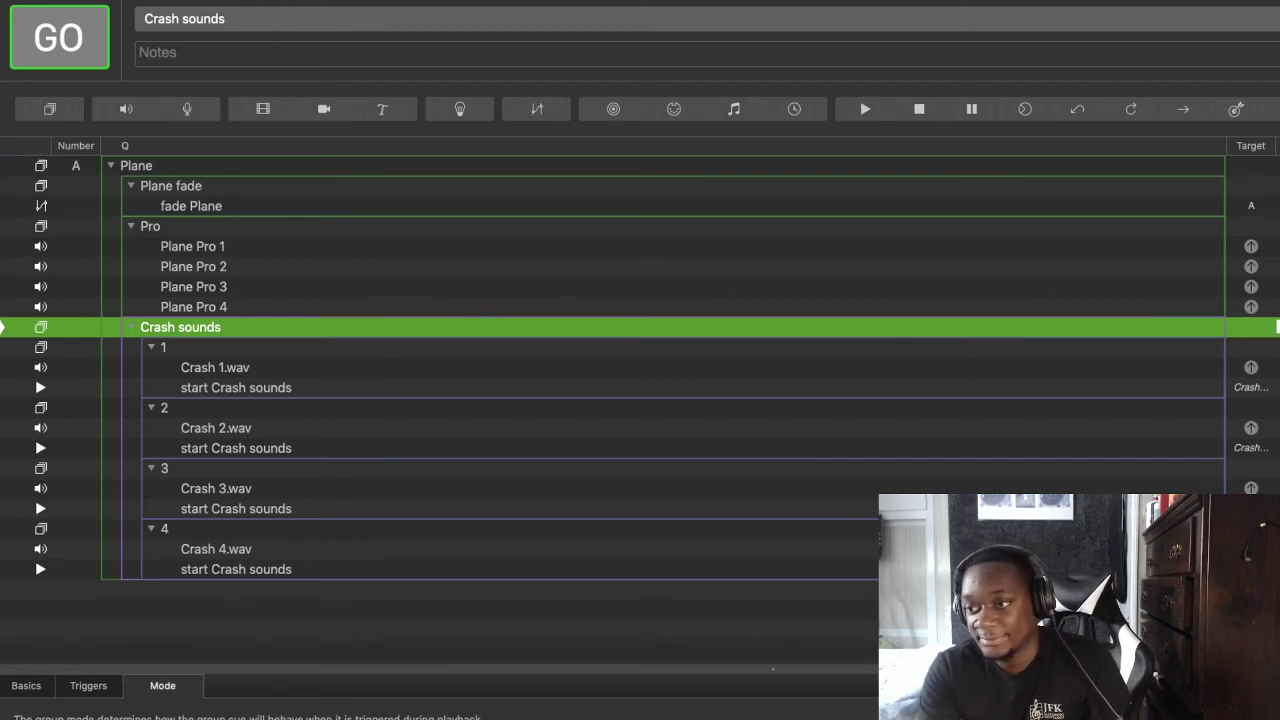
pyautogui.press('space')
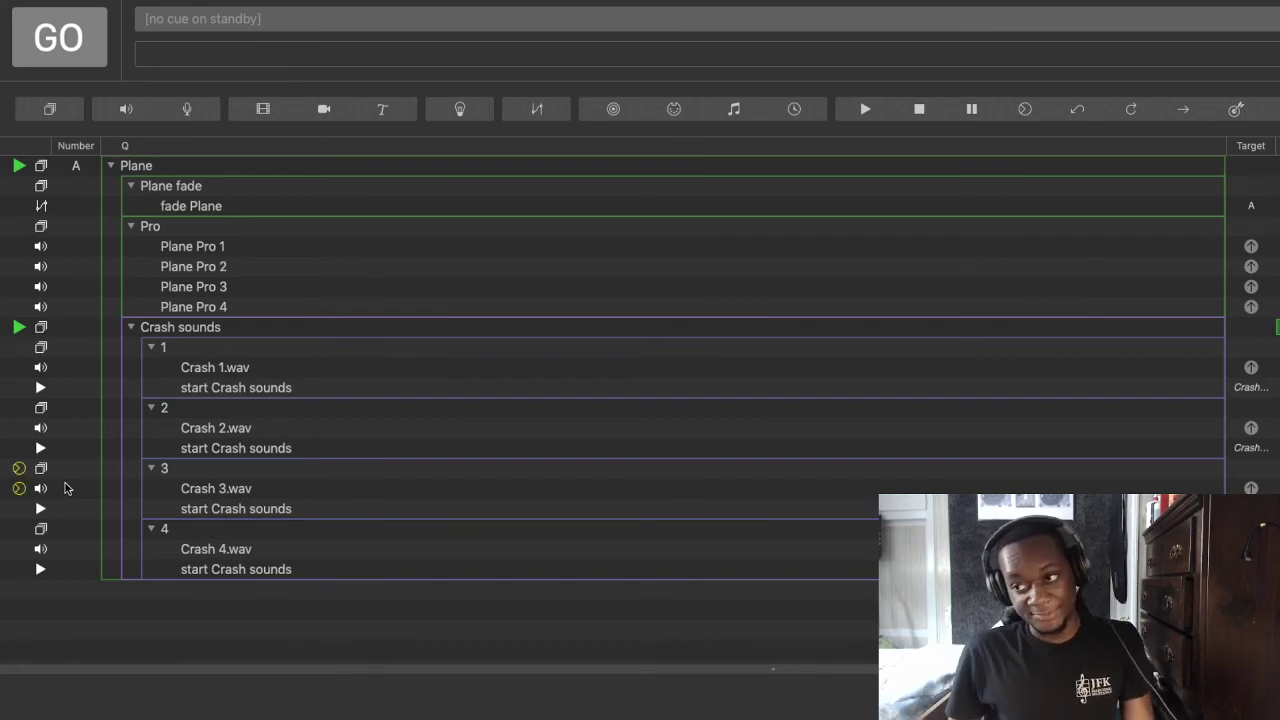
pyautogui.press('Escape')
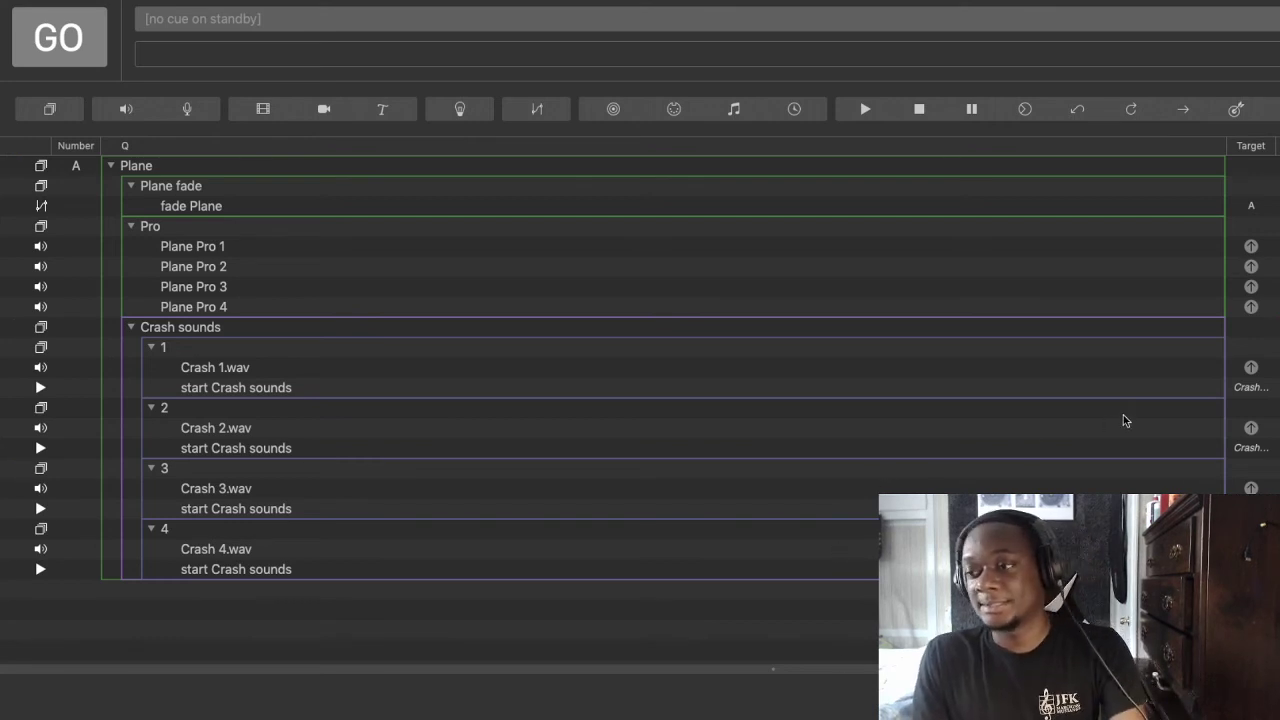
# Open the Crash sounds group's pre-wait, and go through the audio levels of Crash 1.wav, Crash 2.wav, Crash 3.wav and Crash 4.wav to adjust them
pyautogui.click(1278, 327)
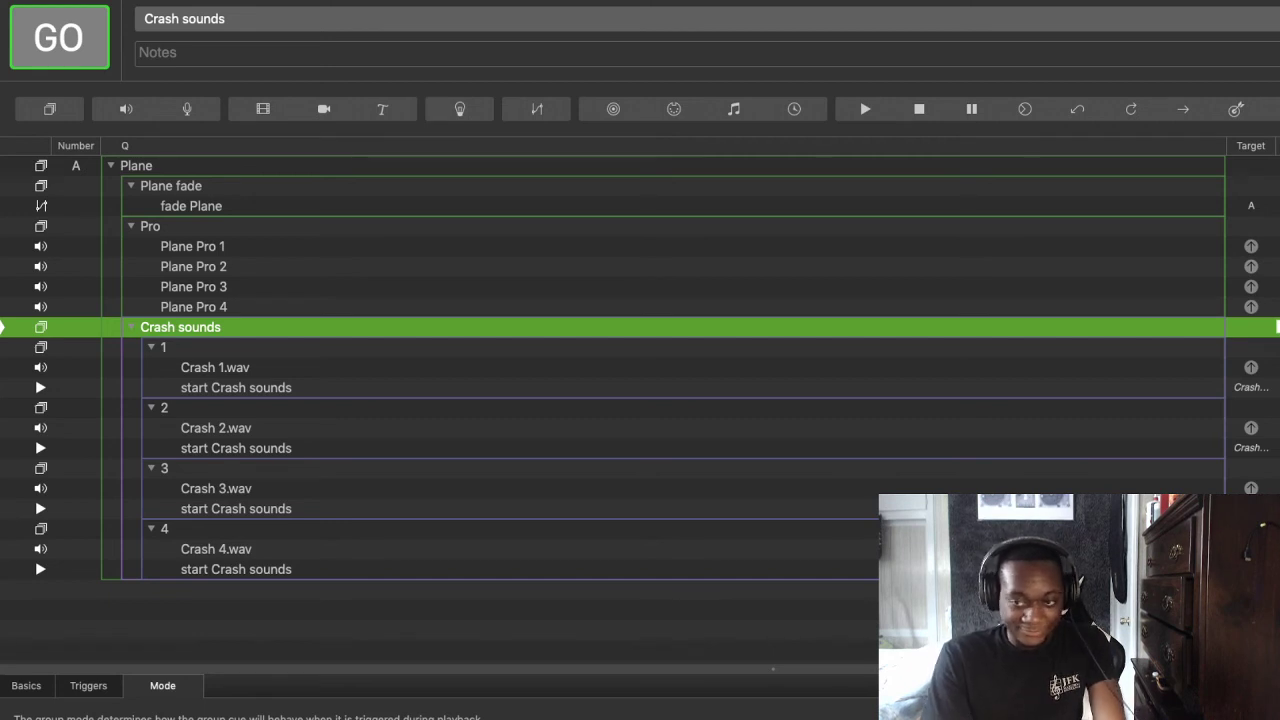
pyautogui.click(515, 372)
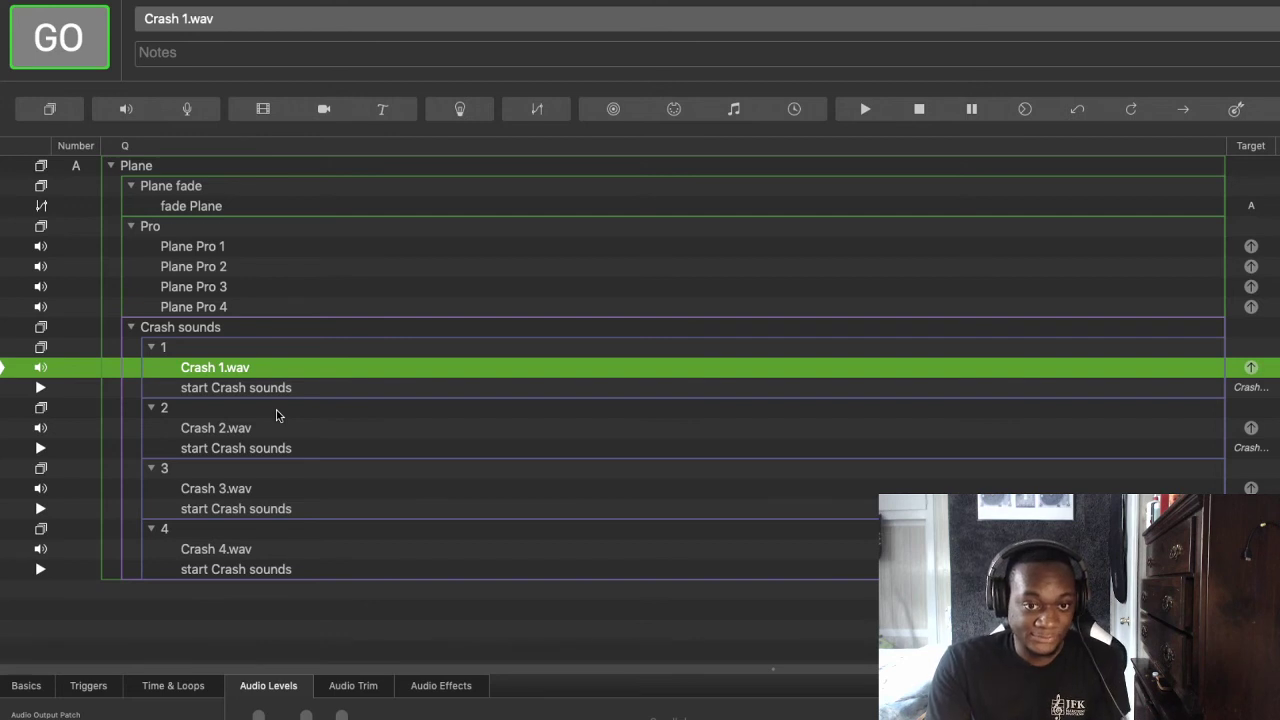
pyautogui.click(263, 432)
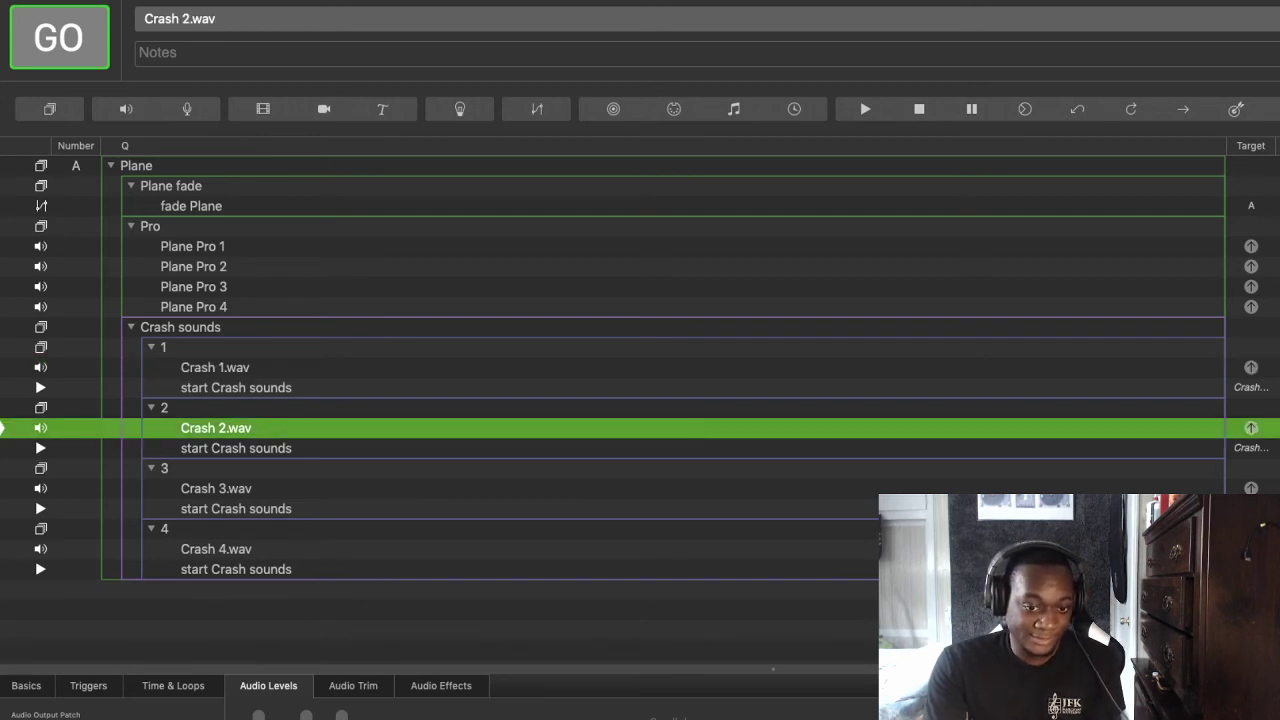
pyautogui.click(248, 490)
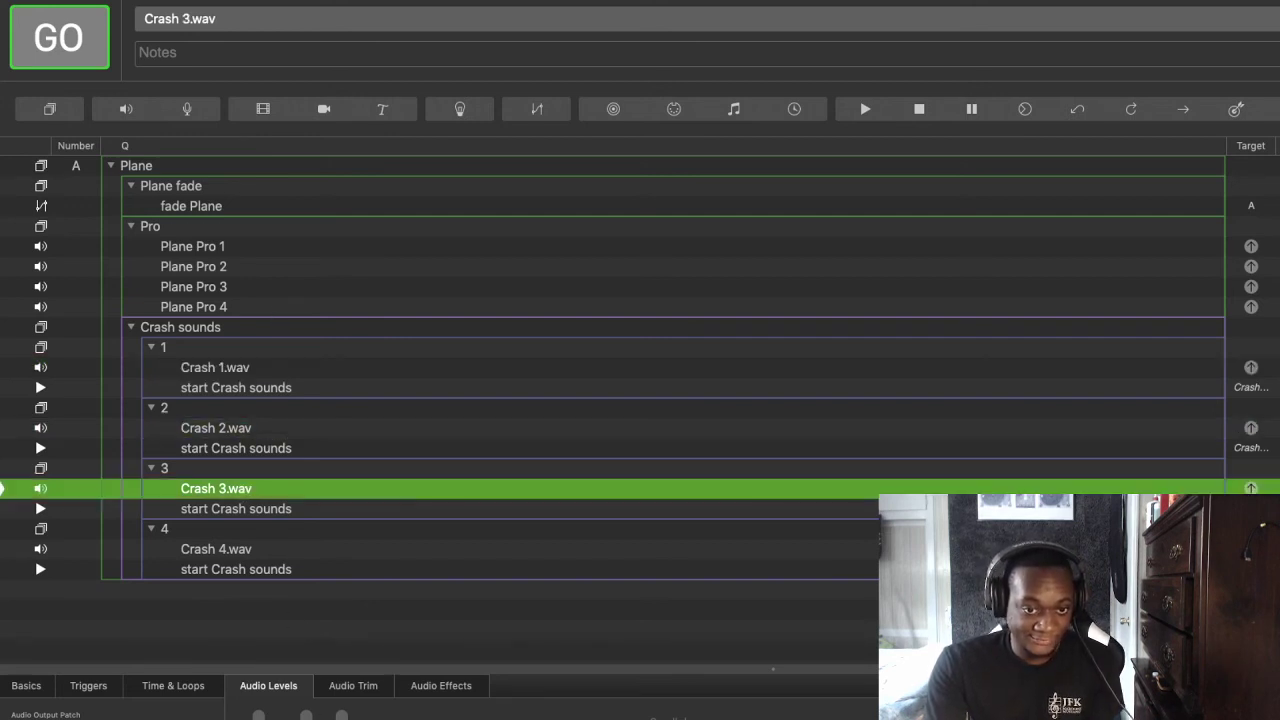
pyautogui.click(297, 553)
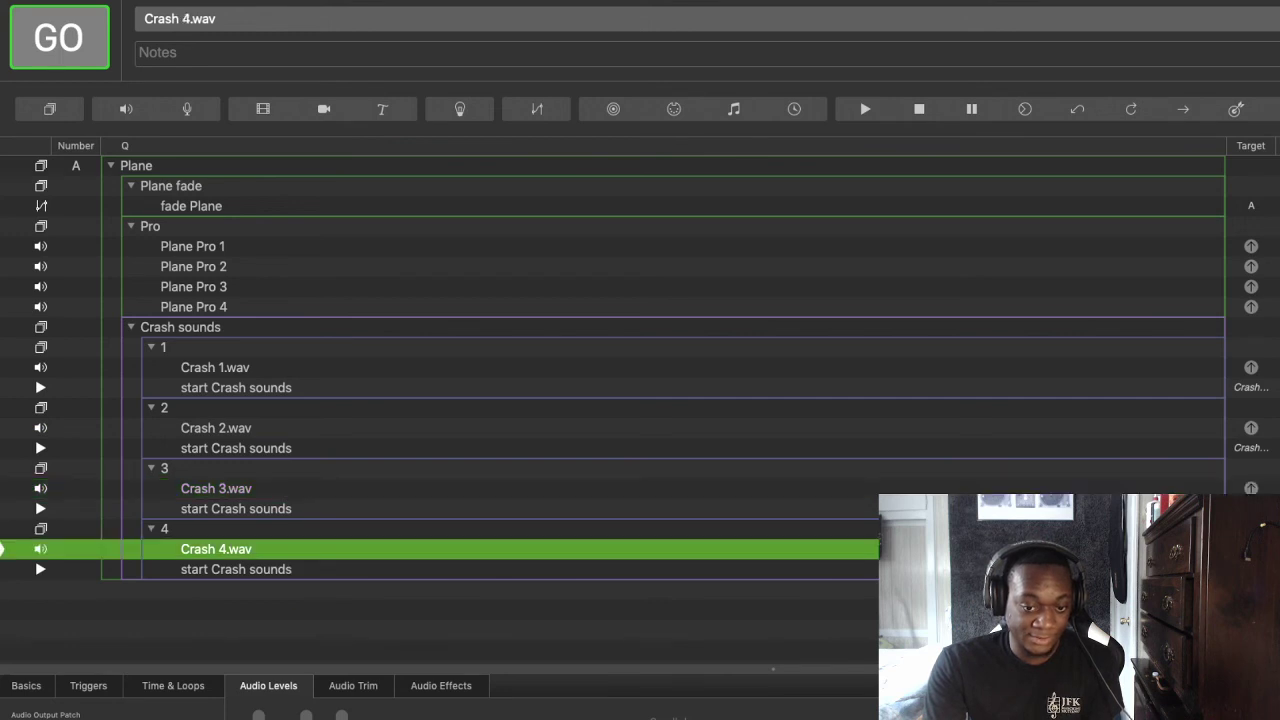
# Test the Crash sounds group with a 00:05.00 pre-wait, stop playback, and save the workspace
pyautogui.click(244, 328)
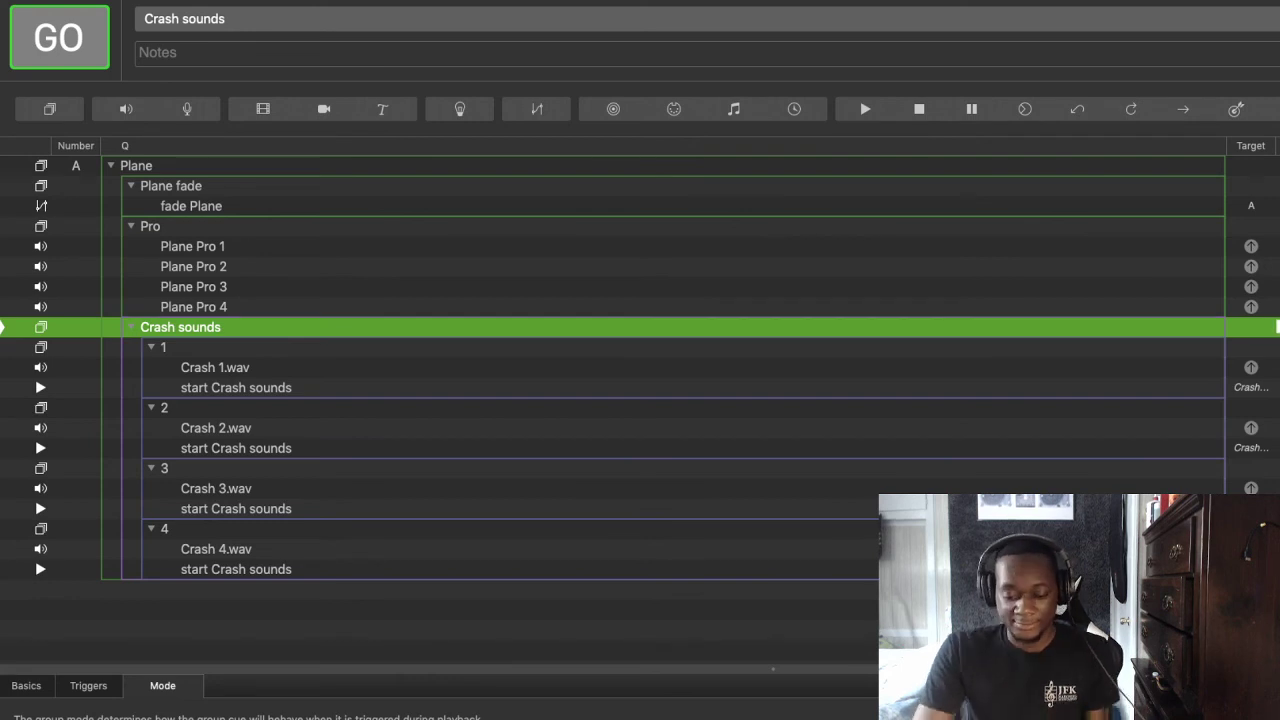
pyautogui.press('space')
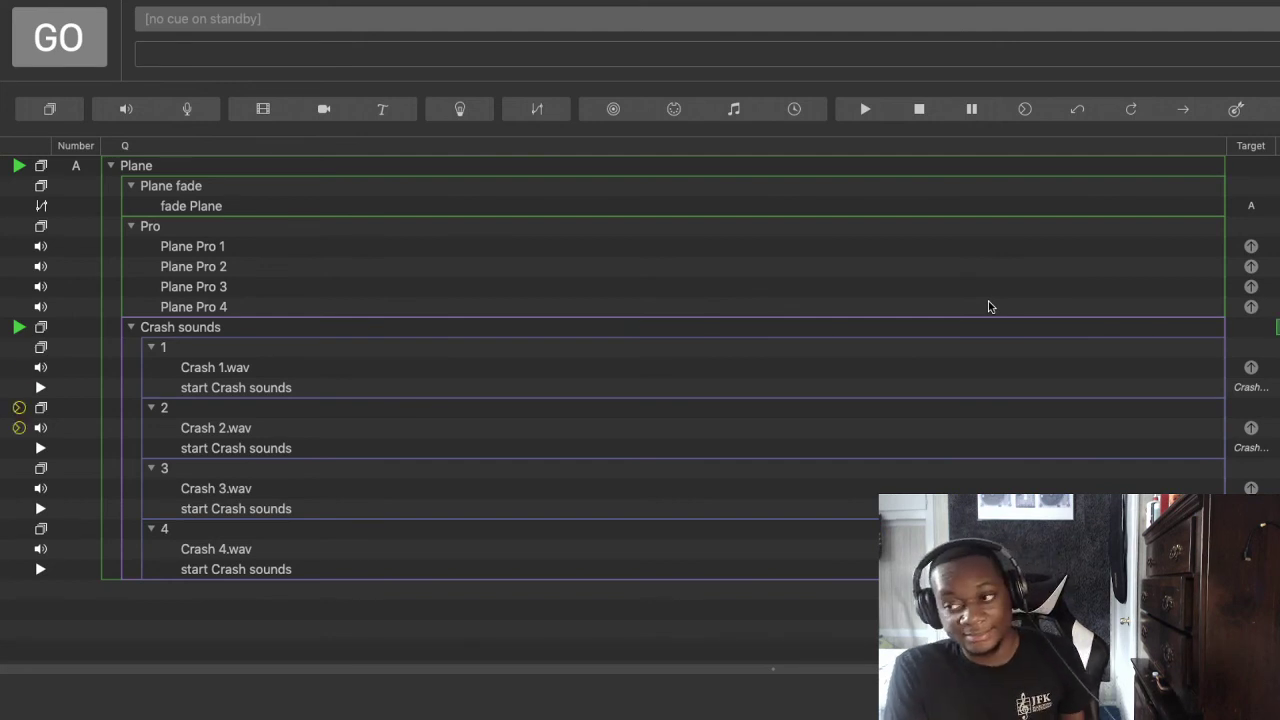
pyautogui.press('Escape')
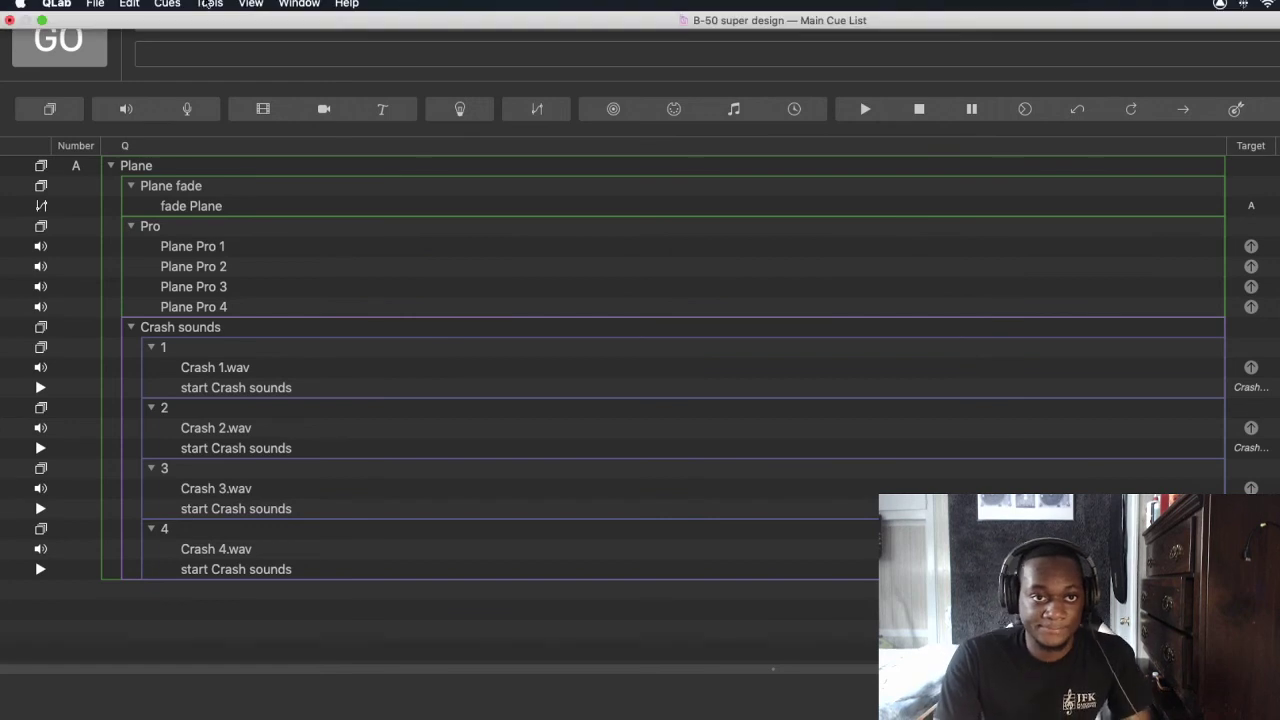
pyautogui.click(100, 4)
pyautogui.click(108, 108)
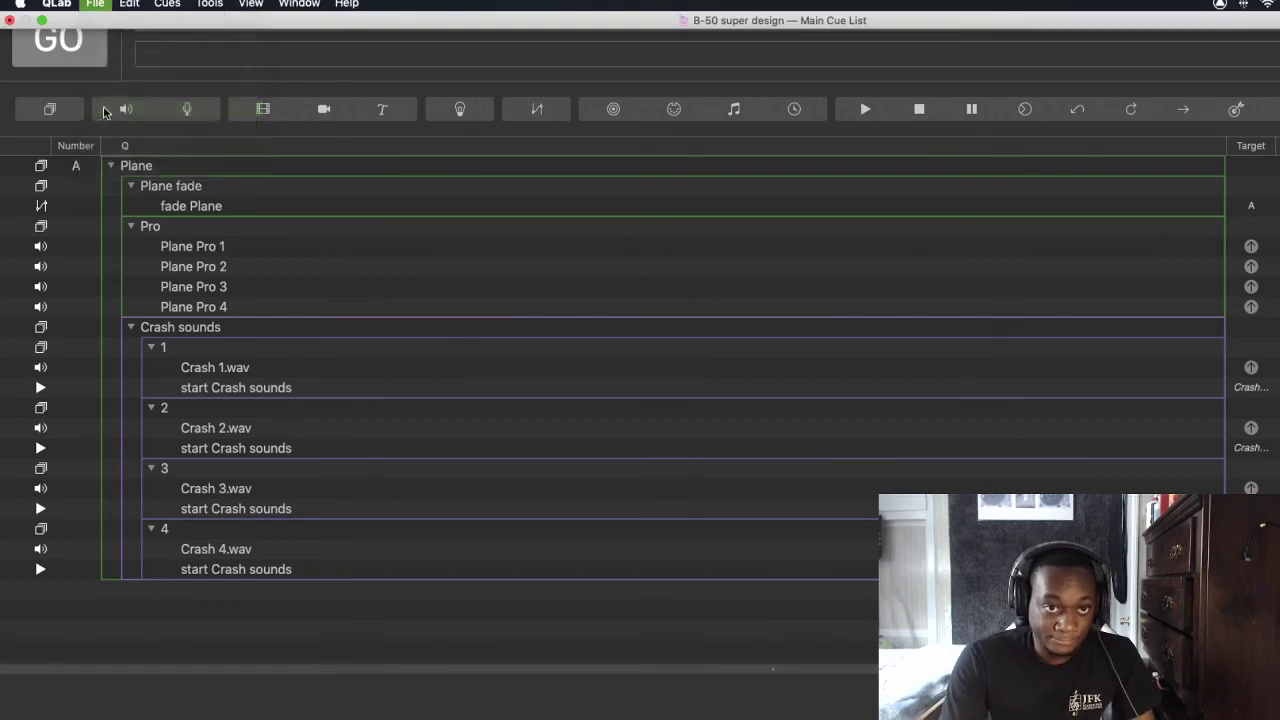
# Run the whole Plane group to check the crash sounds against the plane audio, and stop all playback
pyautogui.click(309, 330)
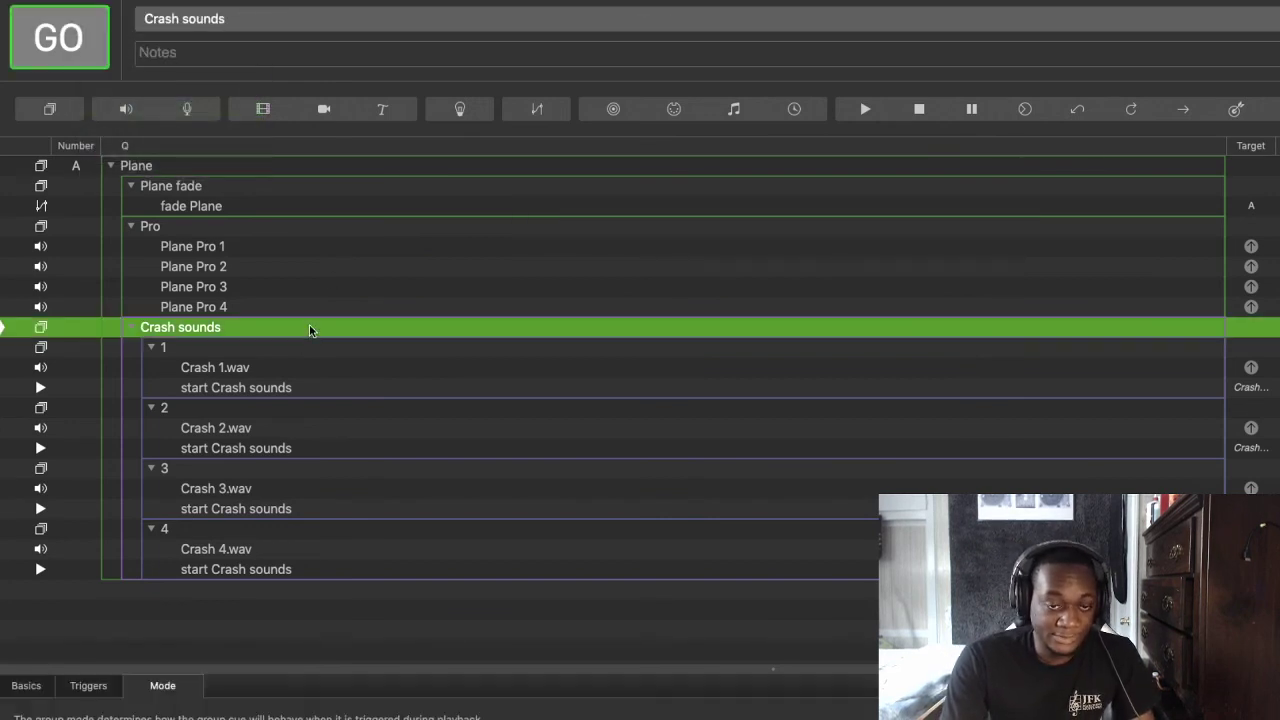
pyautogui.click(222, 172)
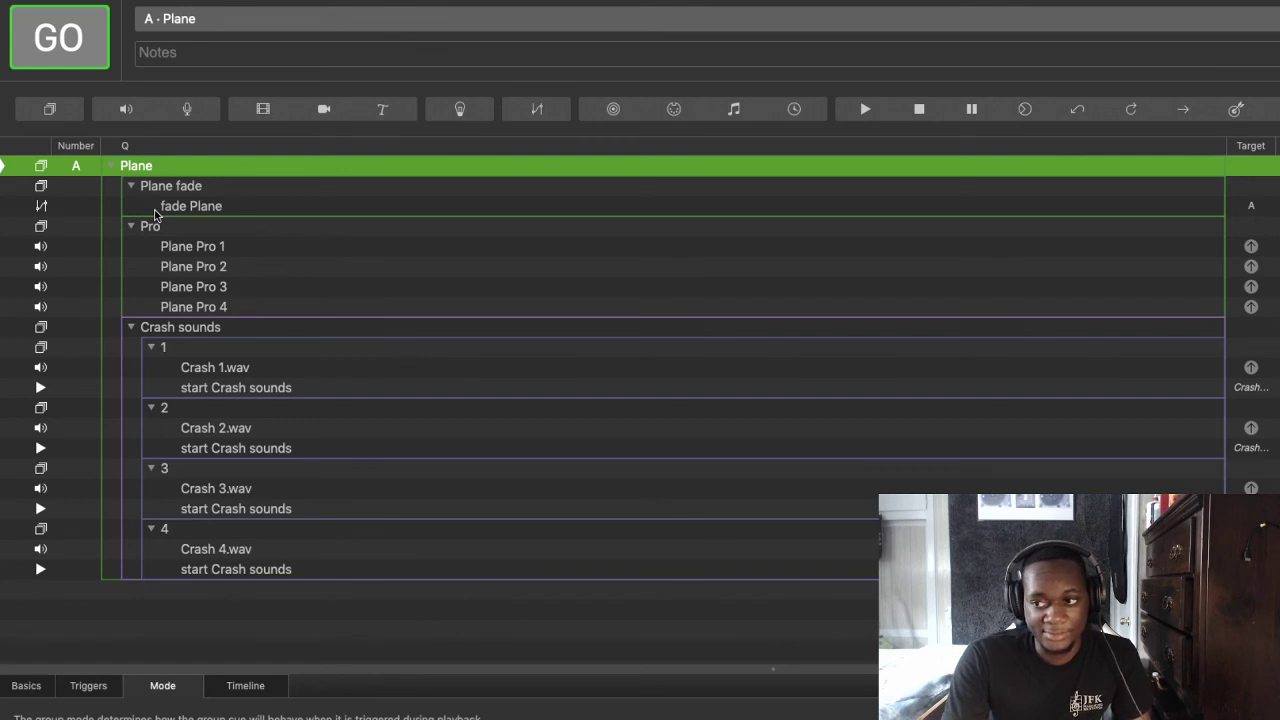
pyautogui.press('space')
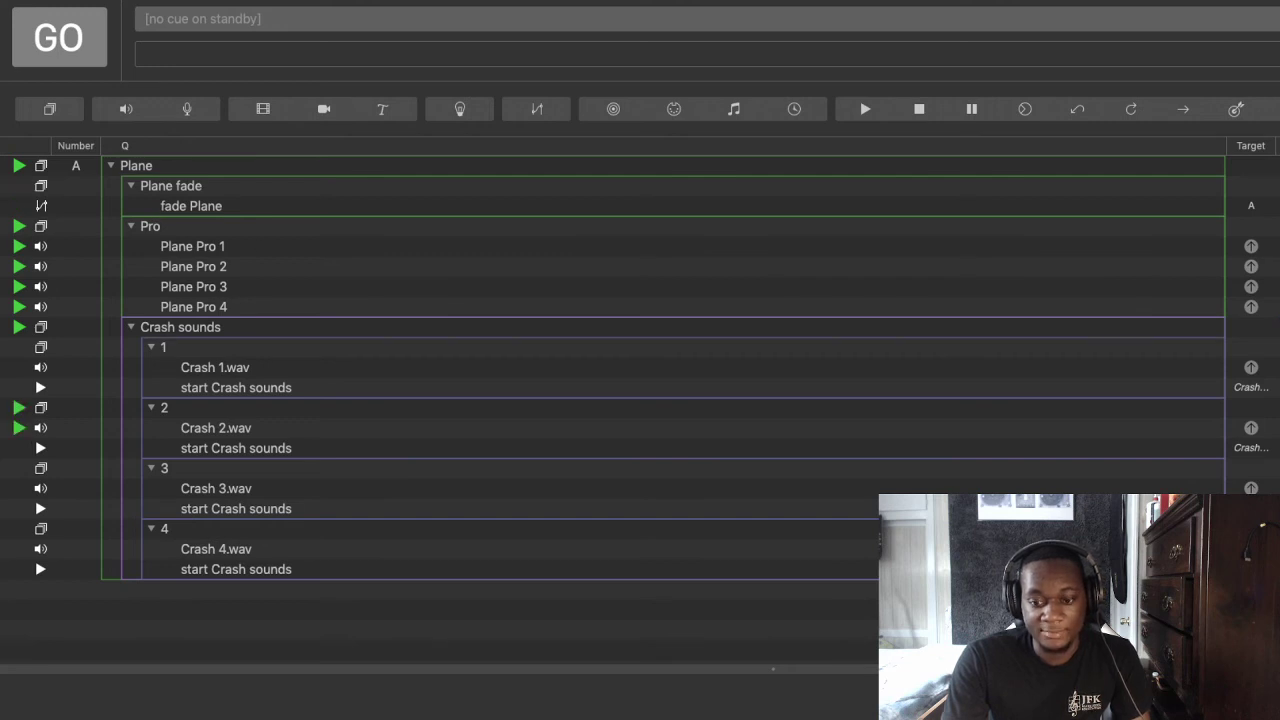
pyautogui.press('Escape')
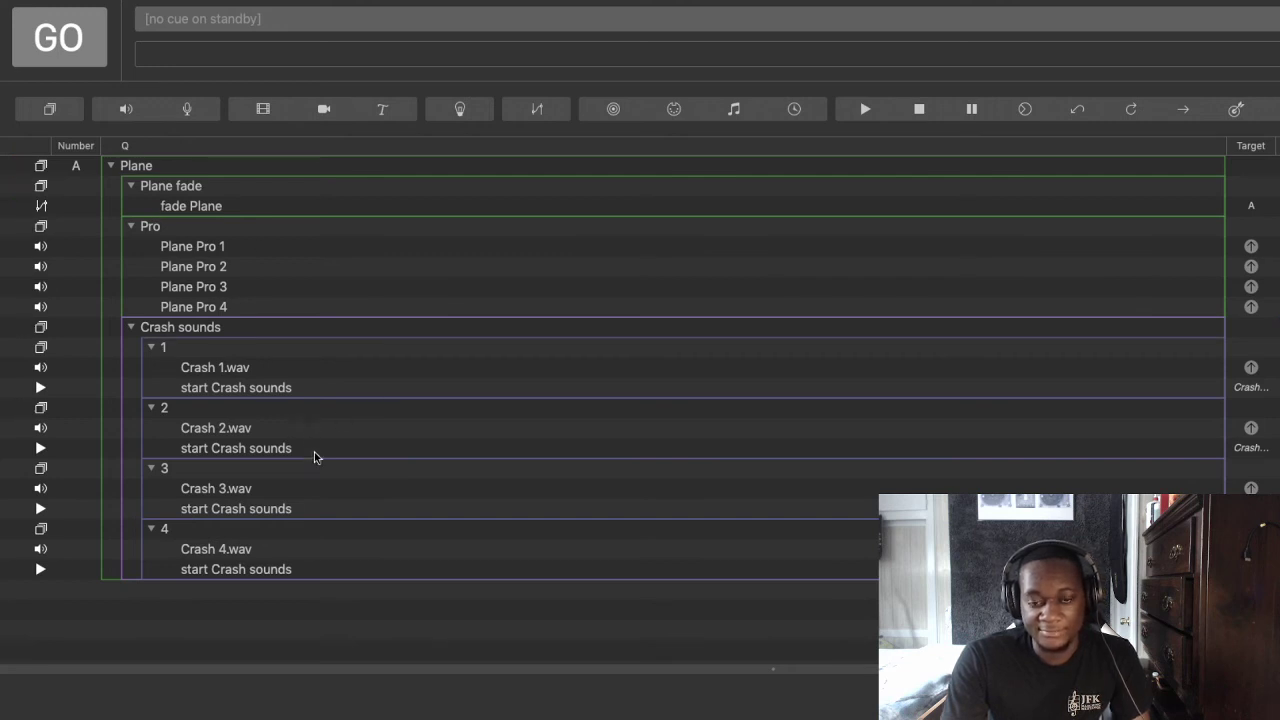
# Adjust the audio levels of Crash 2.wav, Crash 3.wav, Crash 4.wav and Crash 1.wav in turn while playback is stopped
pyautogui.click(302, 428)
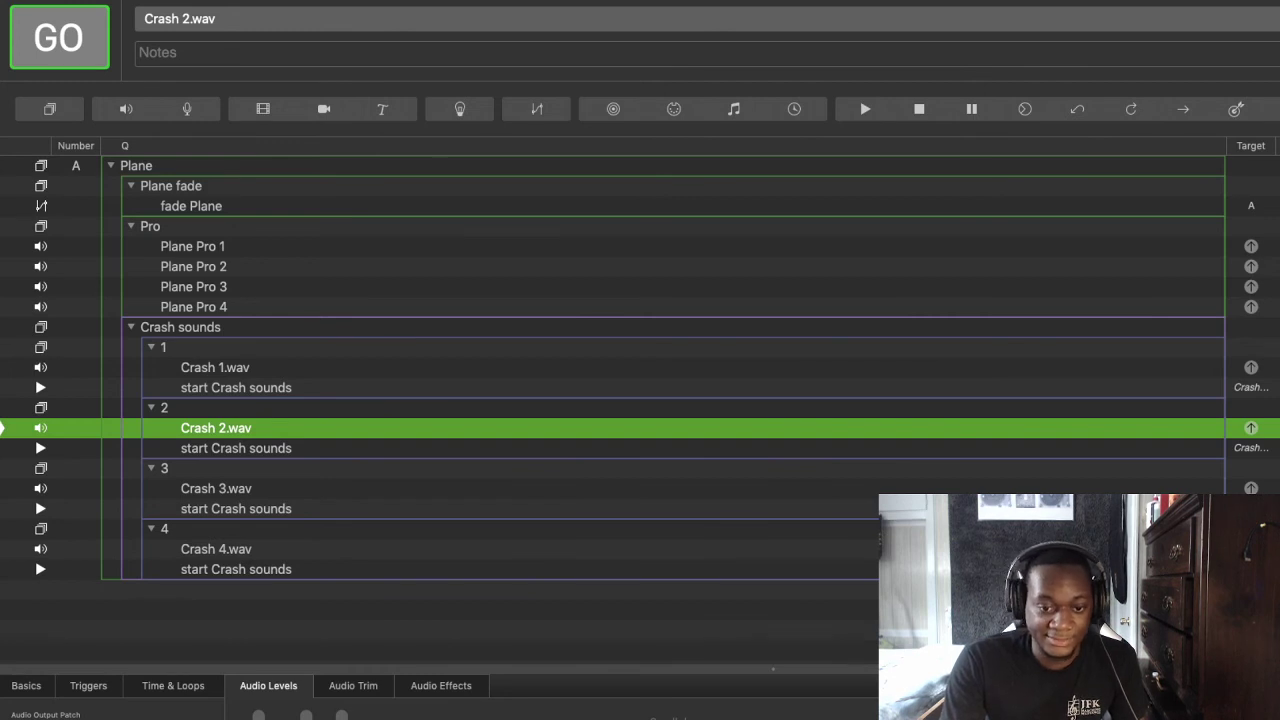
pyautogui.click(232, 490)
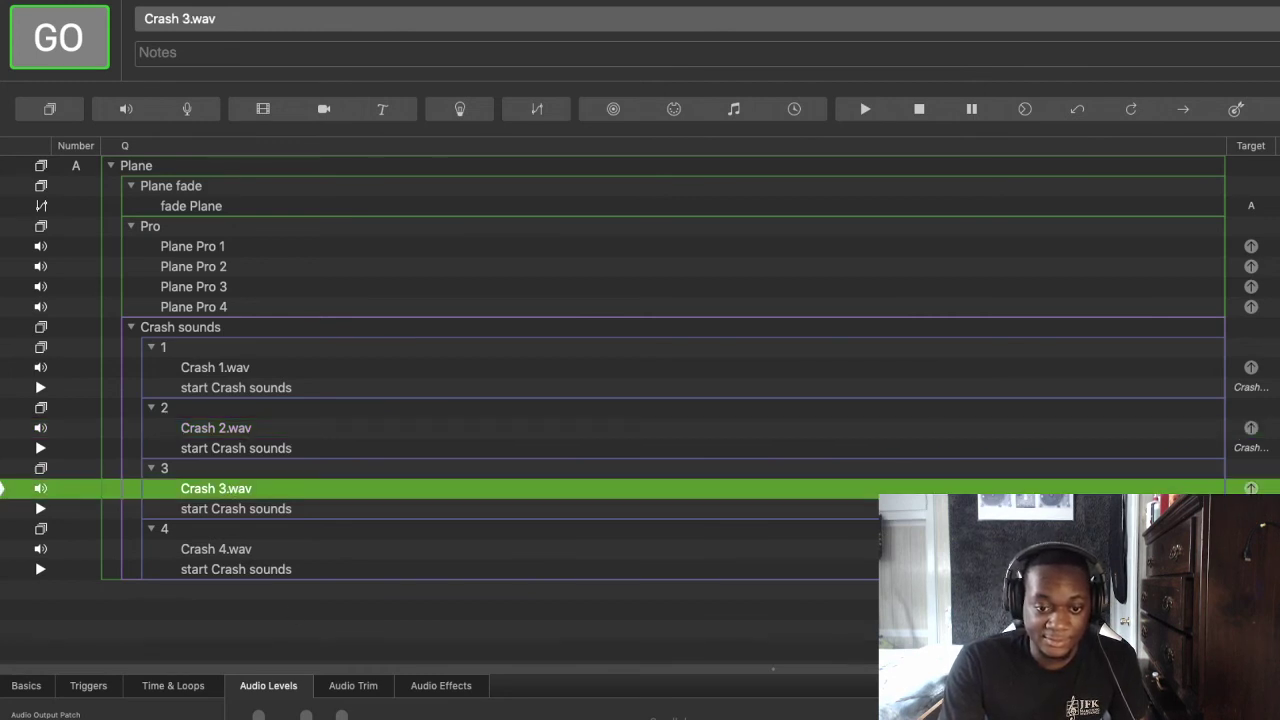
pyautogui.click(224, 556)
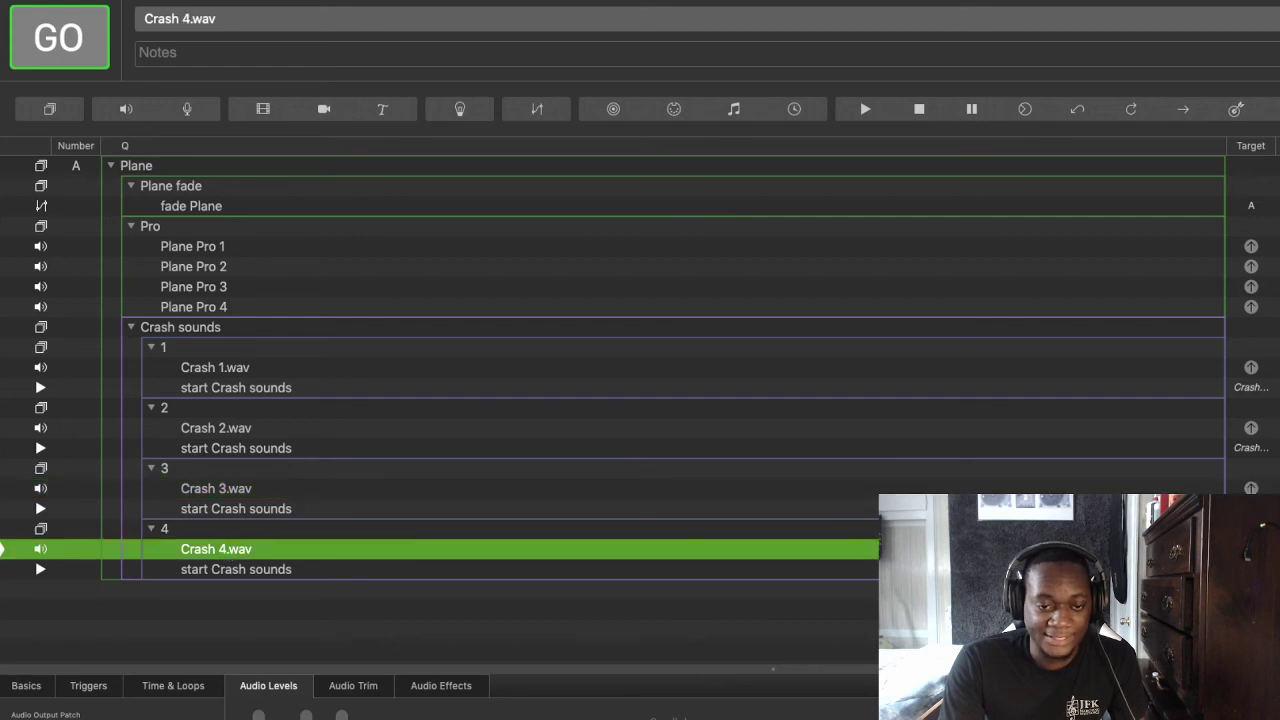
pyautogui.click(254, 370)
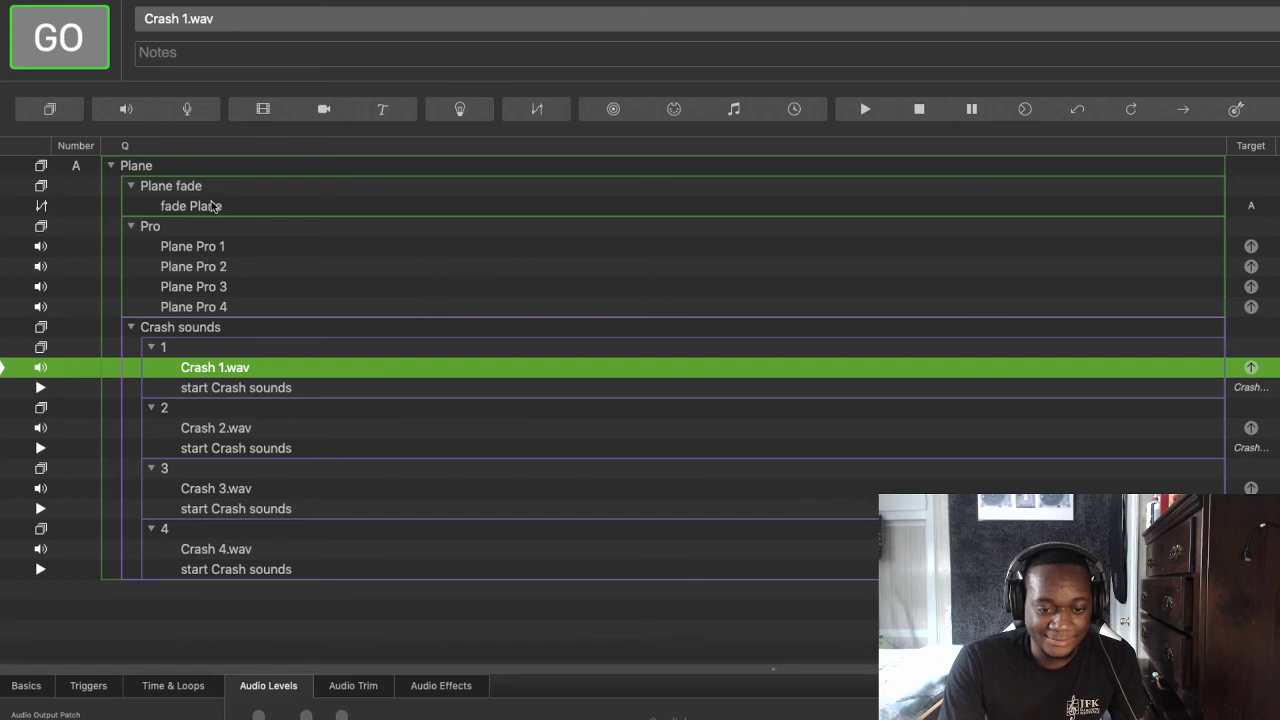
# Run the Plane group again and fine-tune the audio levels of Crash 1.wav, Crash 3.wav and Crash 4.wav during playback
pyautogui.click(252, 164)
pyautogui.press('space')
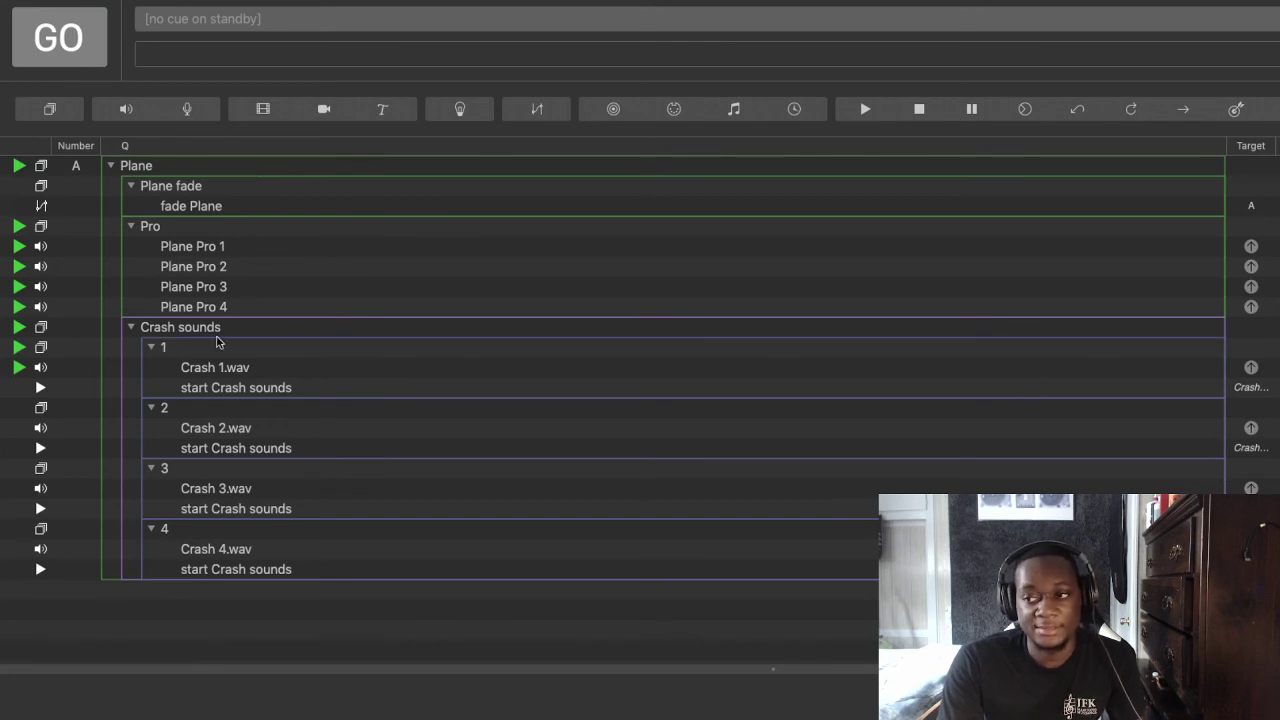
pyautogui.click(247, 370)
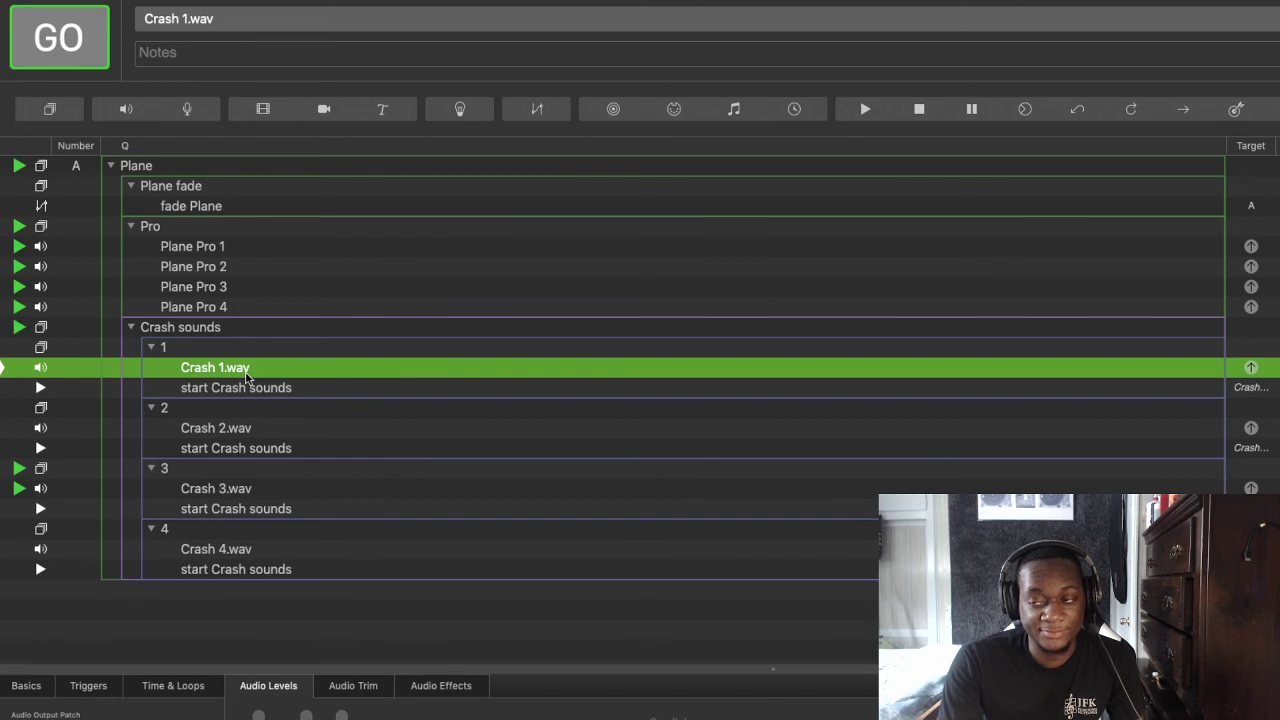
pyautogui.click(232, 492)
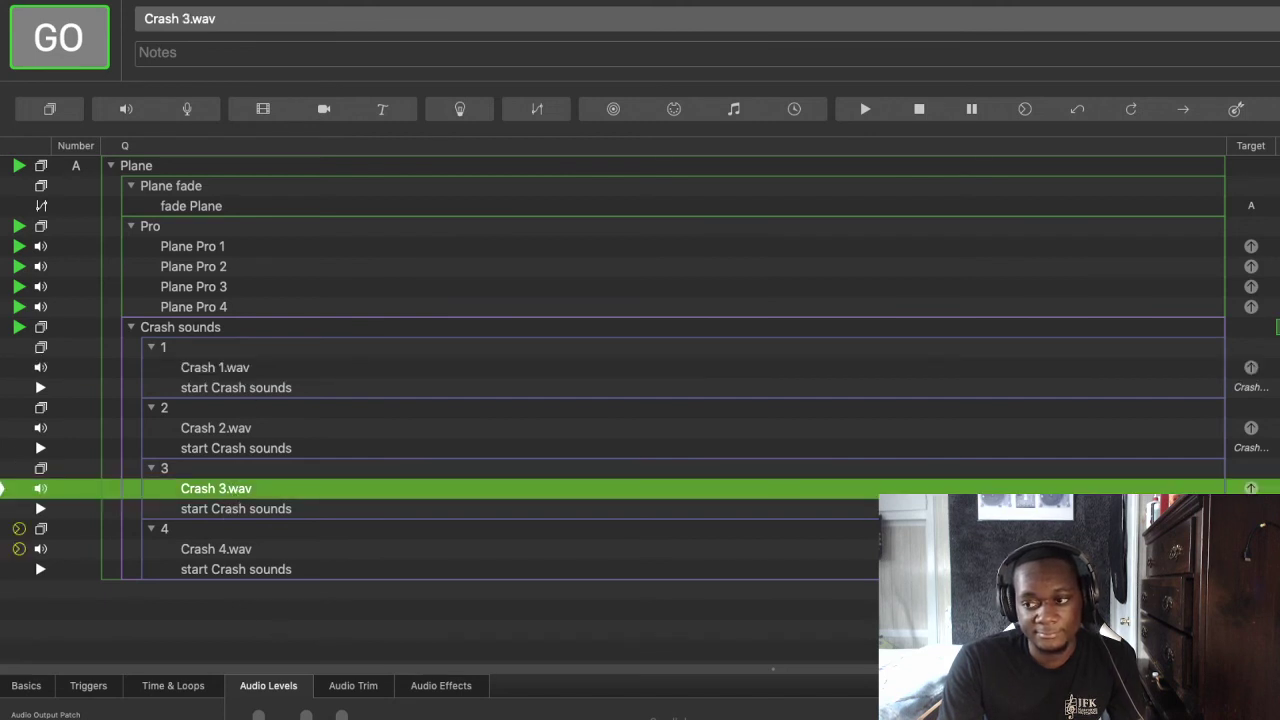
pyautogui.click(250, 550)
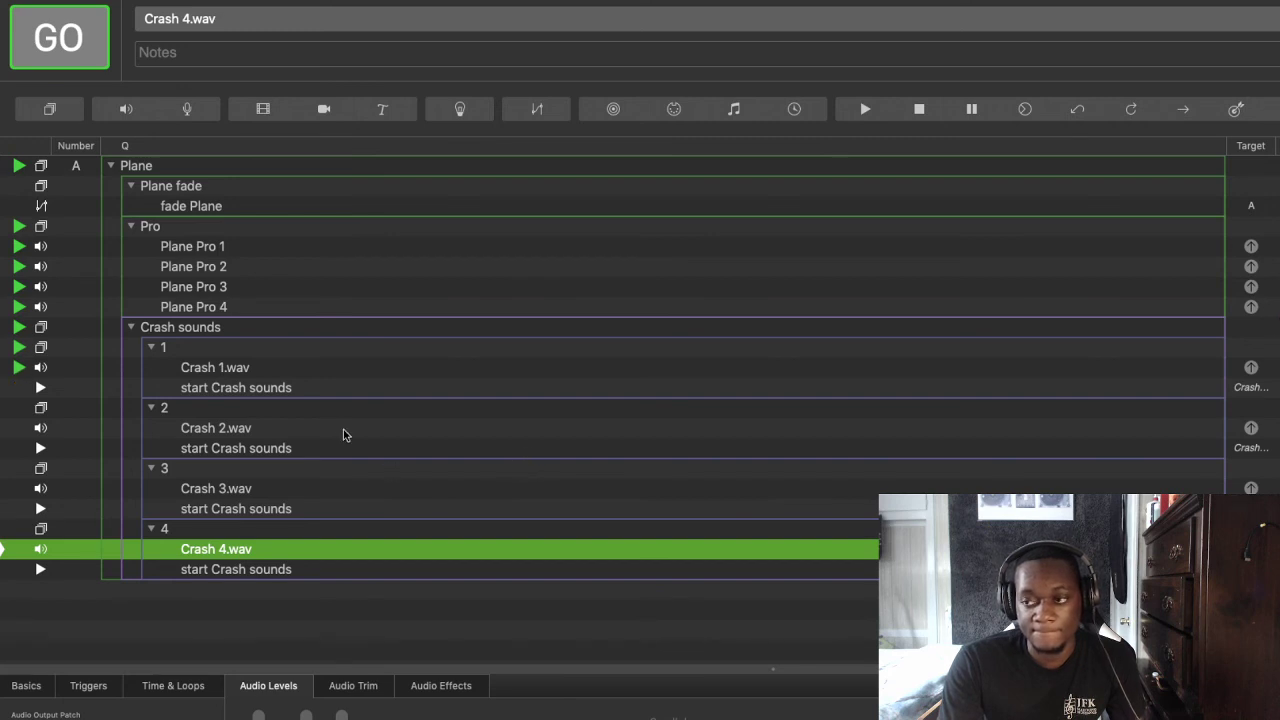
pyautogui.click(313, 387)
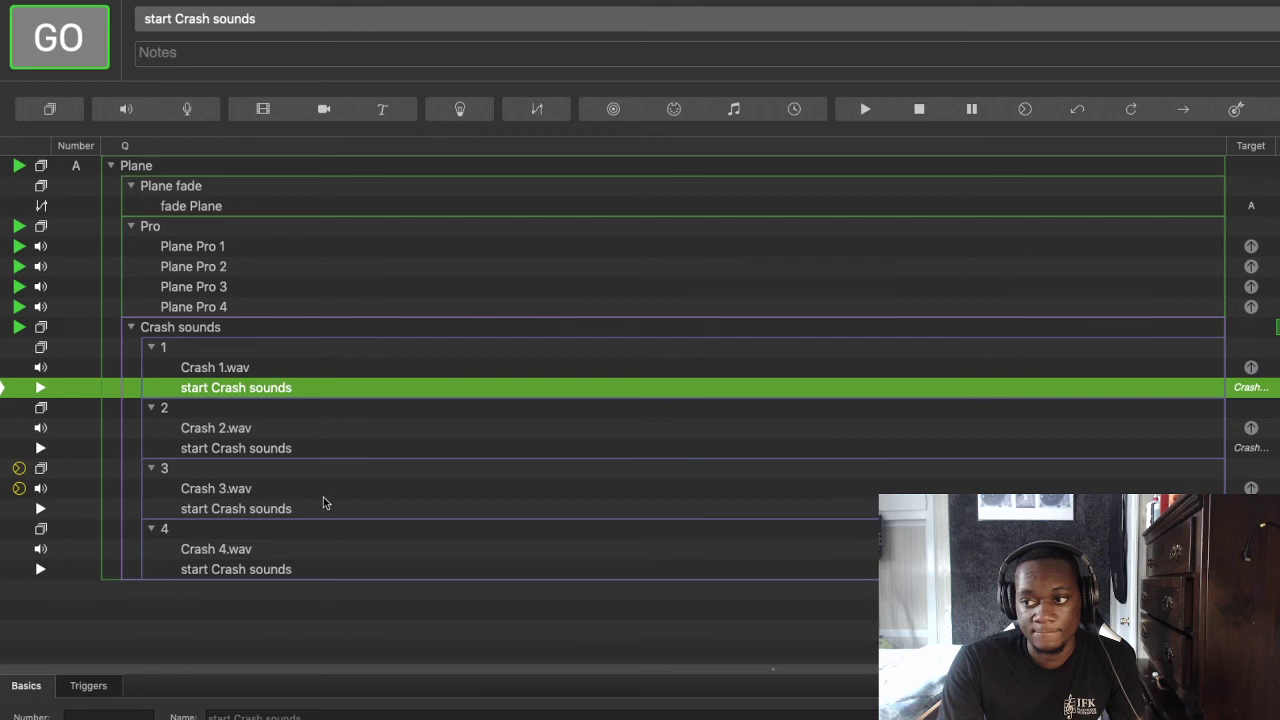
pyautogui.press('Up')
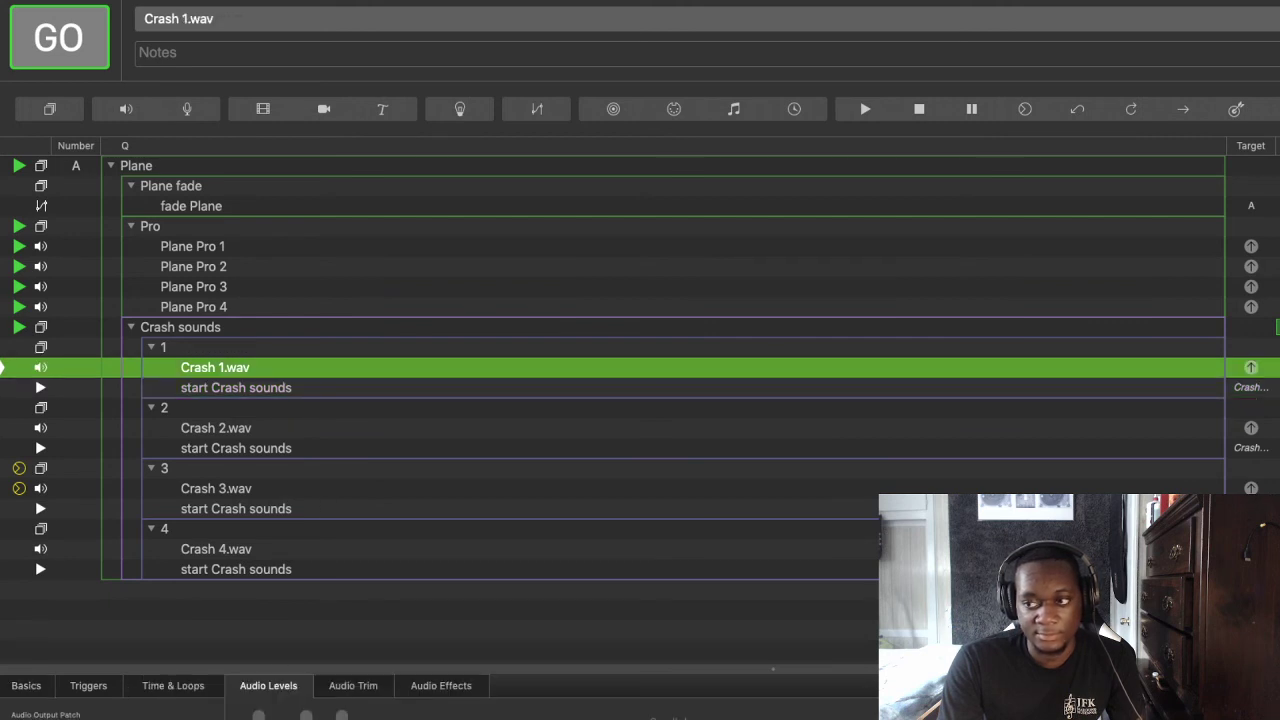
# Balance the crash cues' audio levels during playback, with Crash 3.wav's master at -10, and stop all playback
pyautogui.click(205, 488)
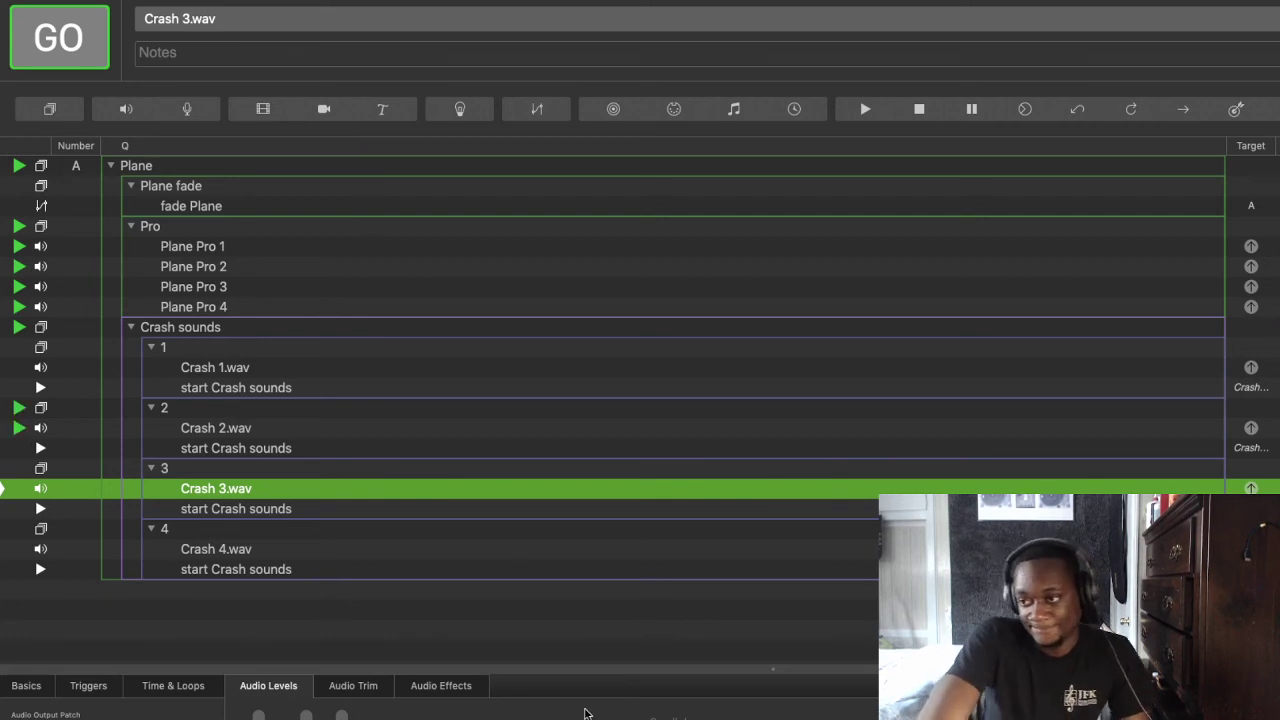
pyautogui.click(318, 428)
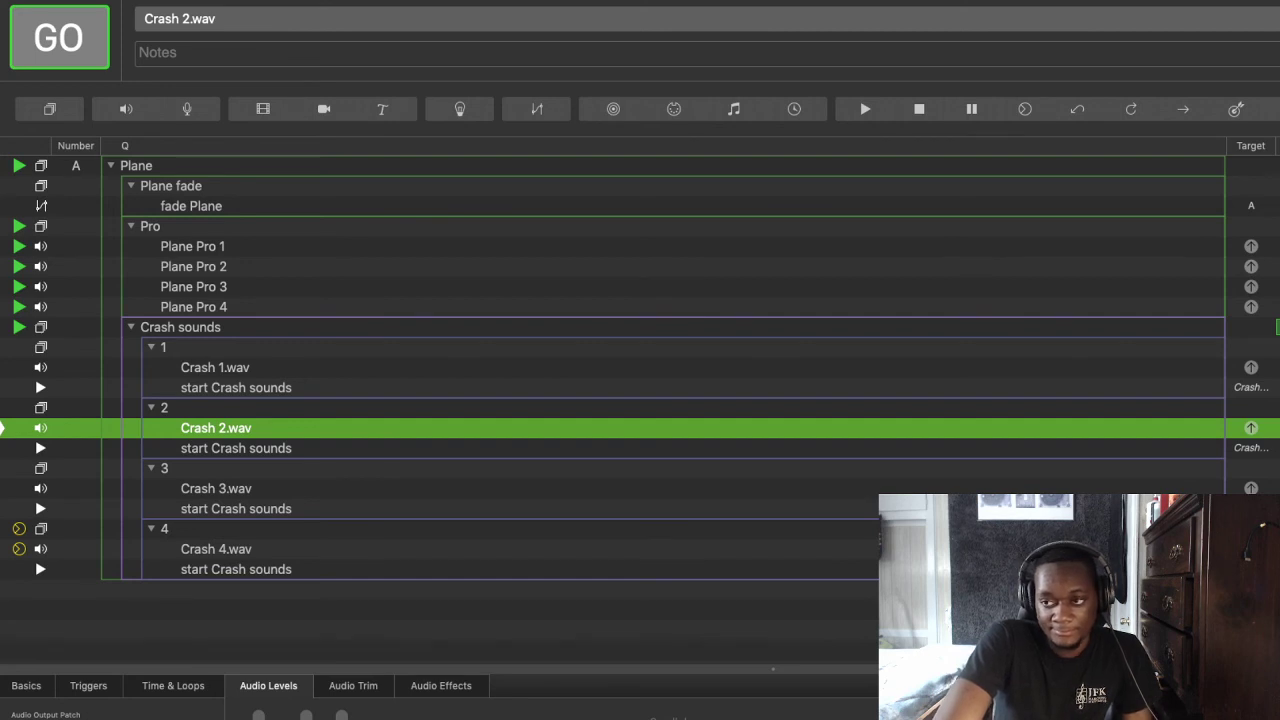
pyautogui.click(310, 551)
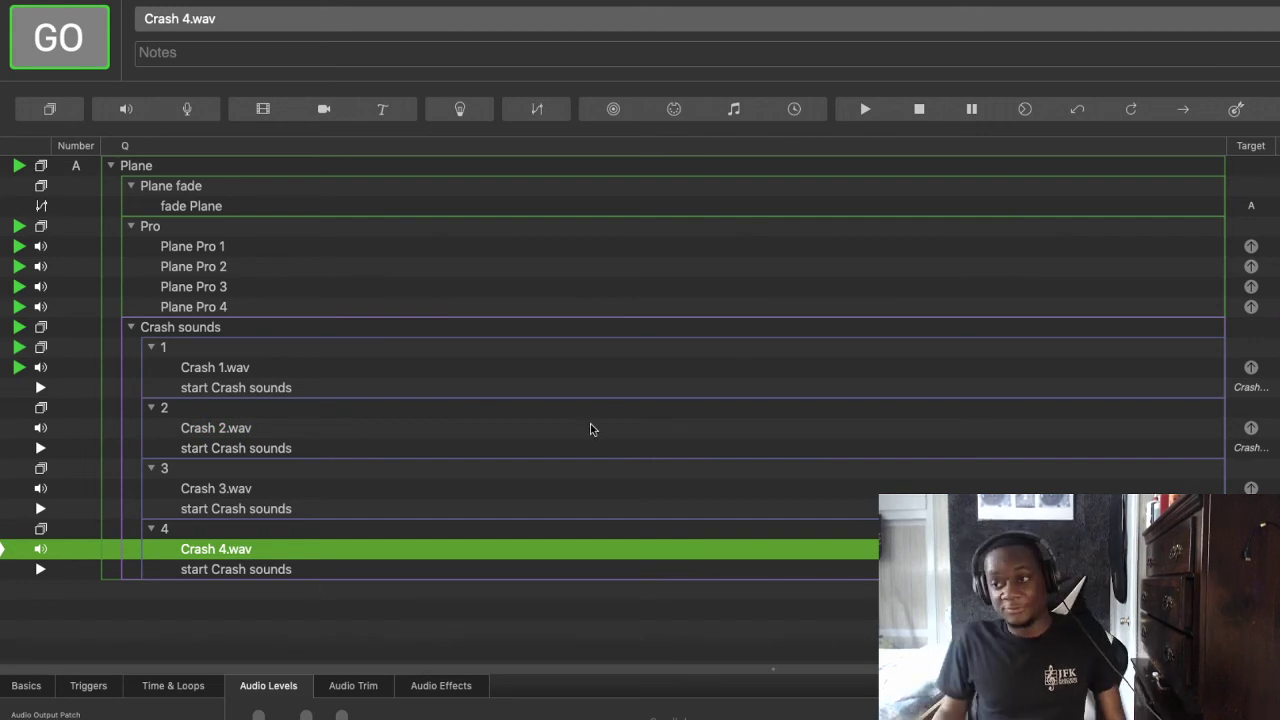
pyautogui.click(297, 367)
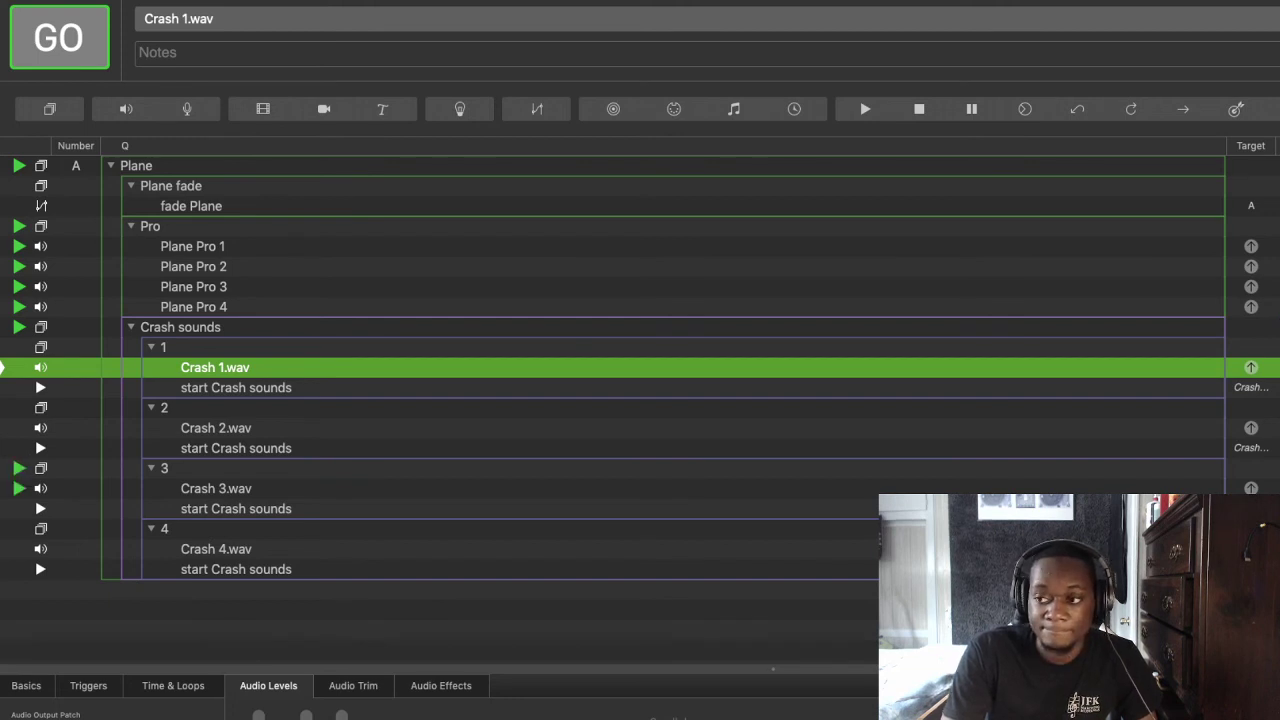
pyautogui.click(168, 486)
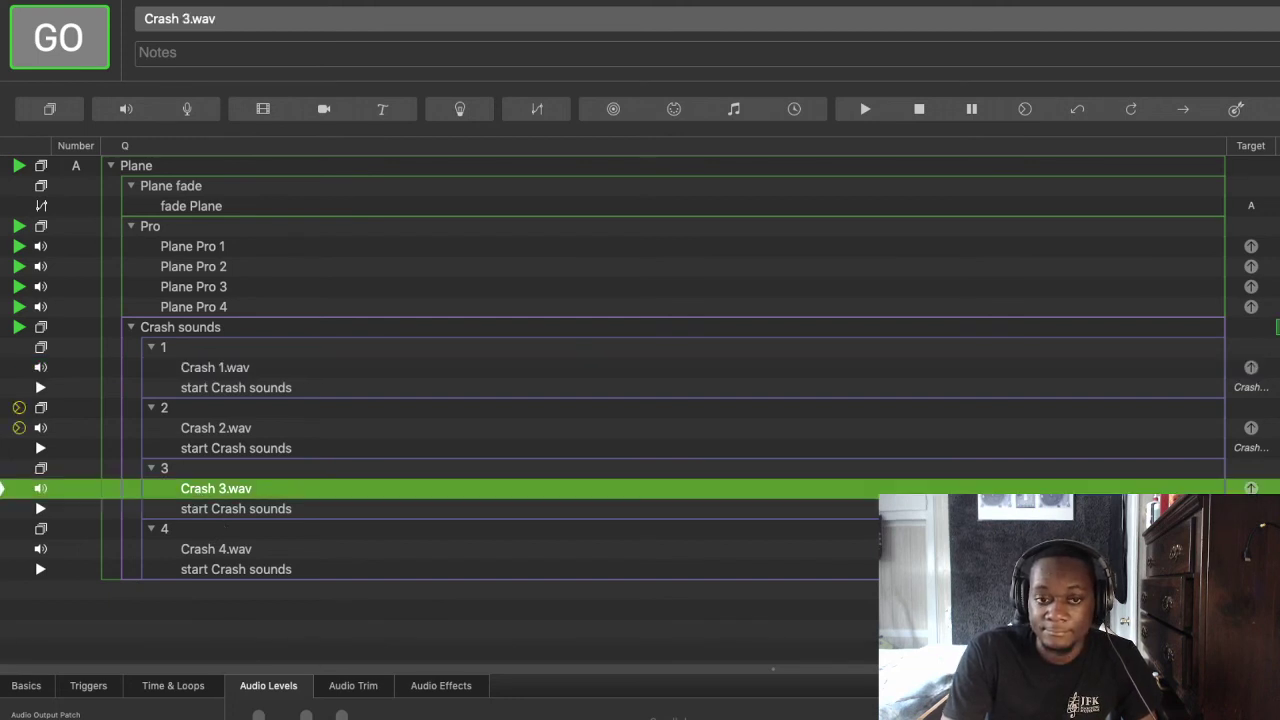
pyautogui.press('Escape')
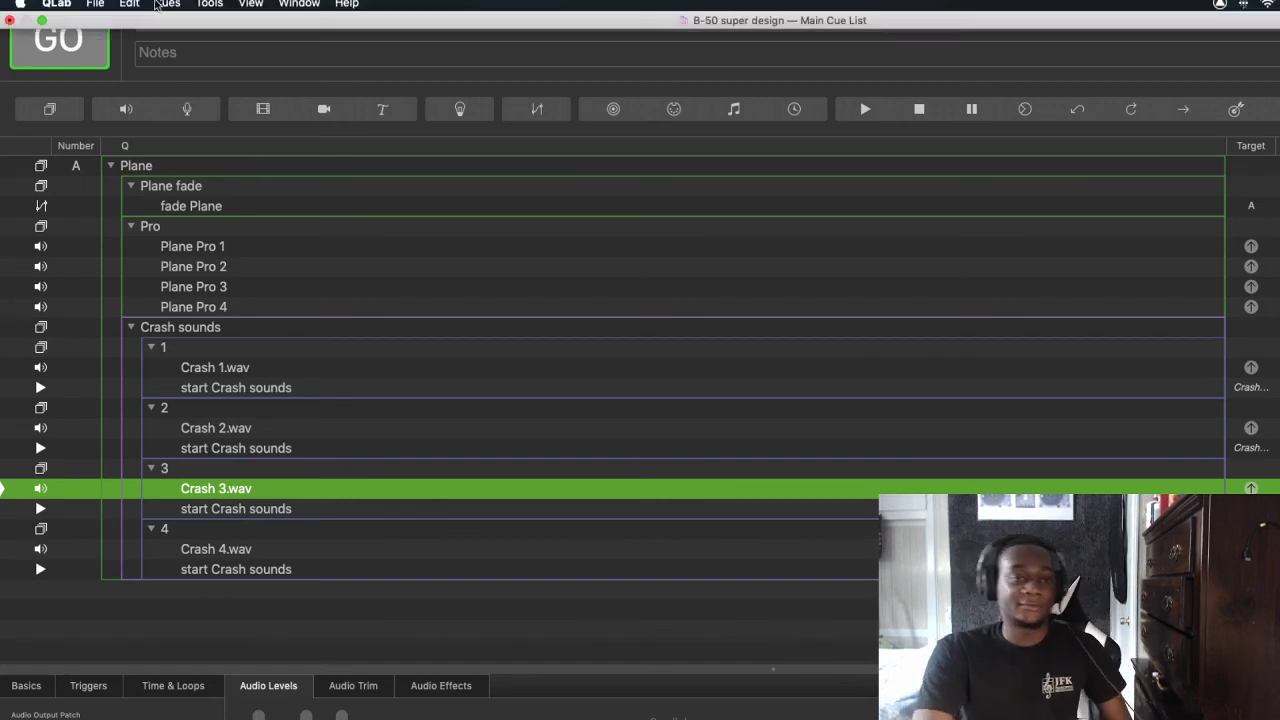
# Save the B-50 super design workspace and take its window out of full screen
pyautogui.click(95, 4)
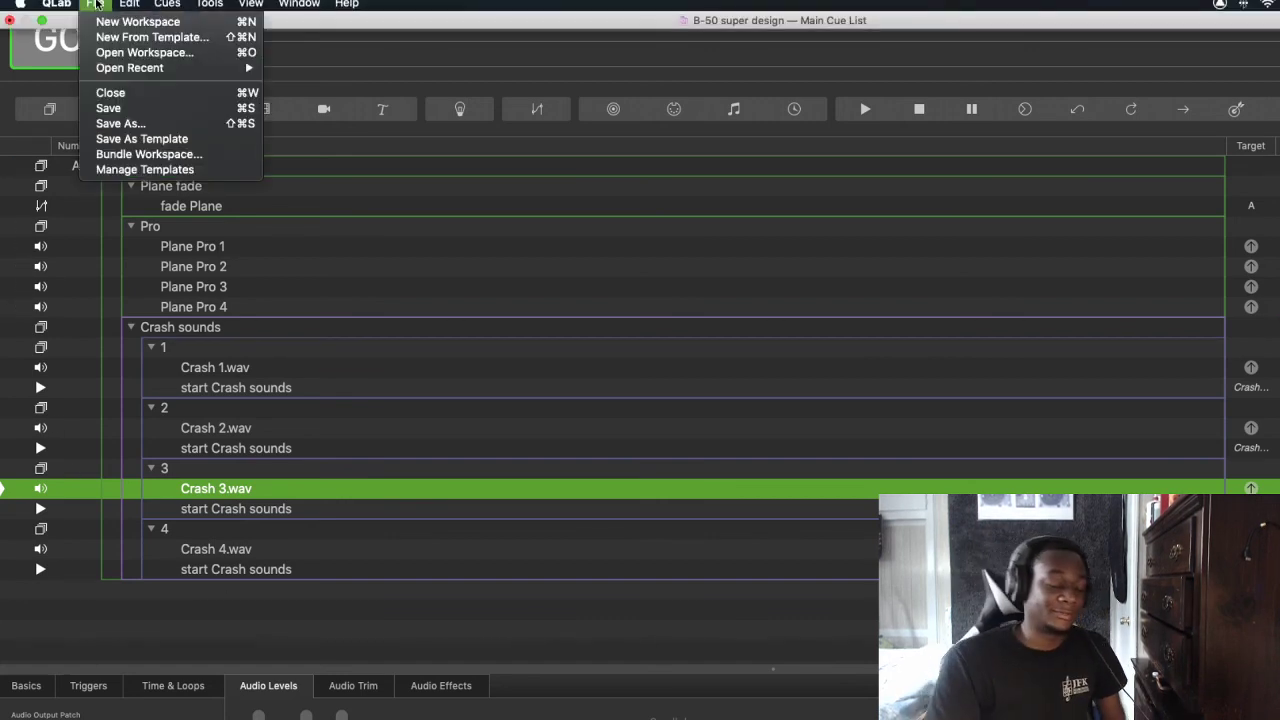
pyautogui.click(140, 108)
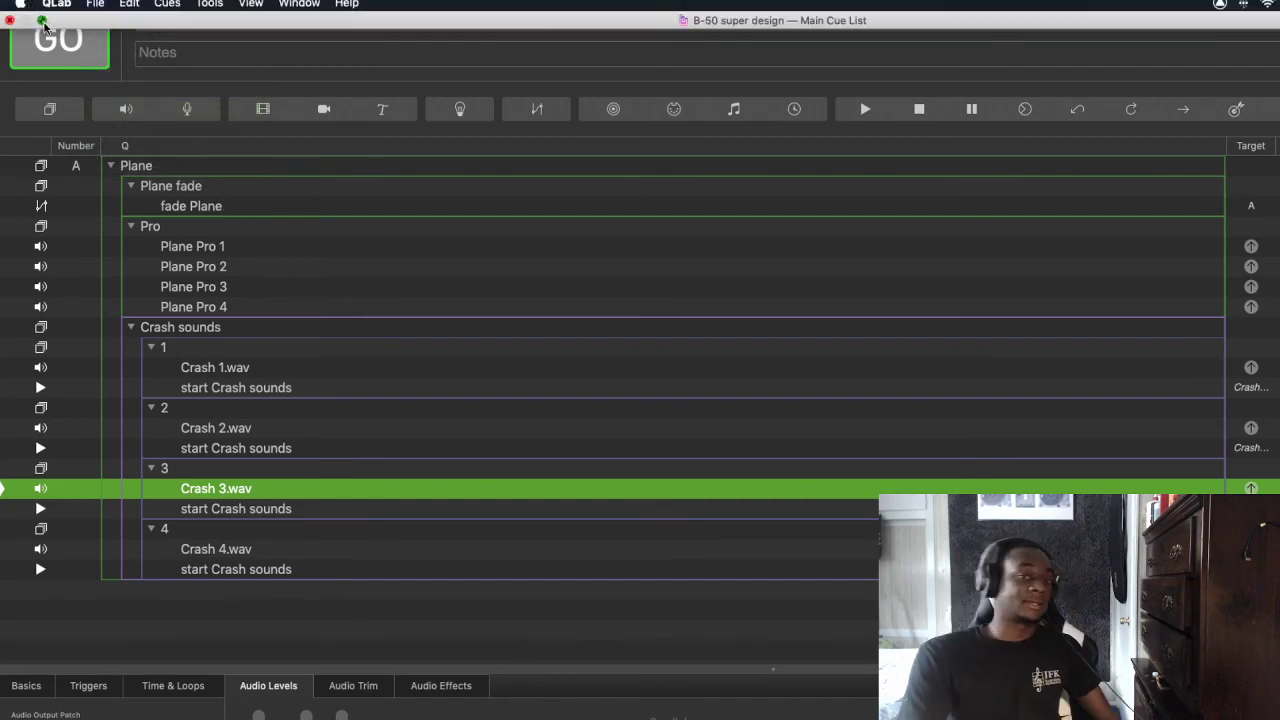
pyautogui.click(41, 21)
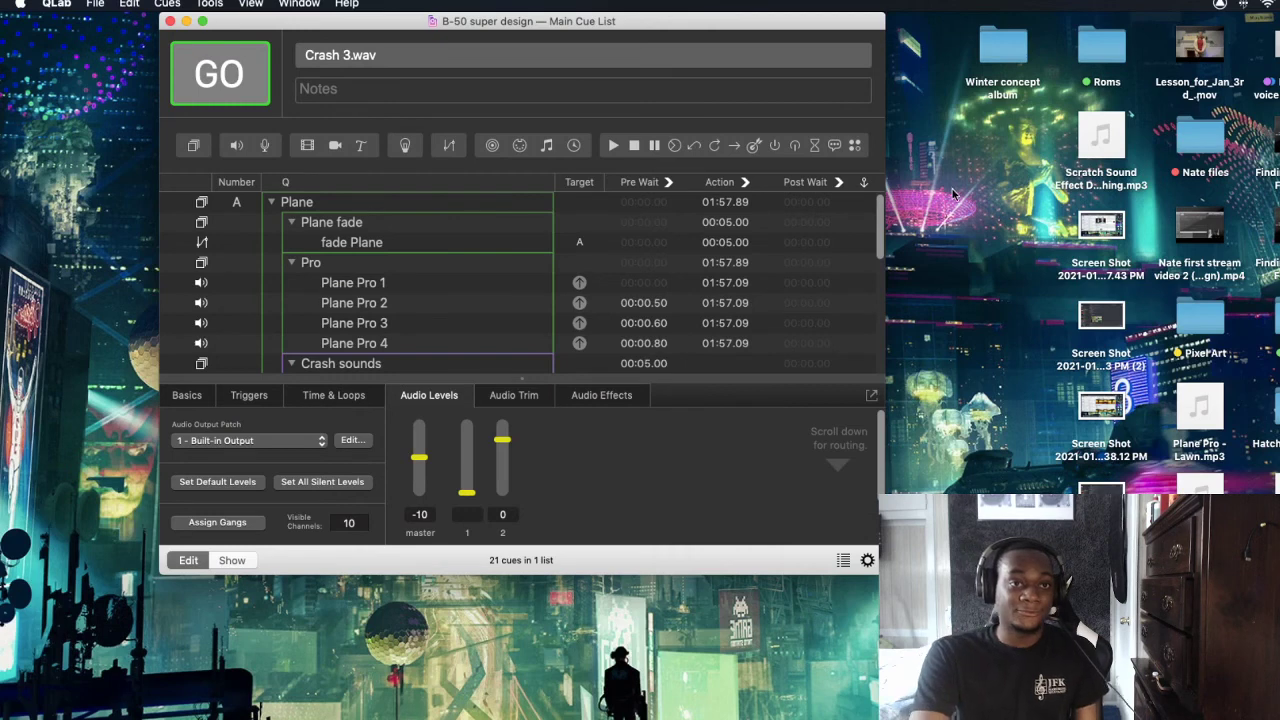
pyautogui.click(963, 177)
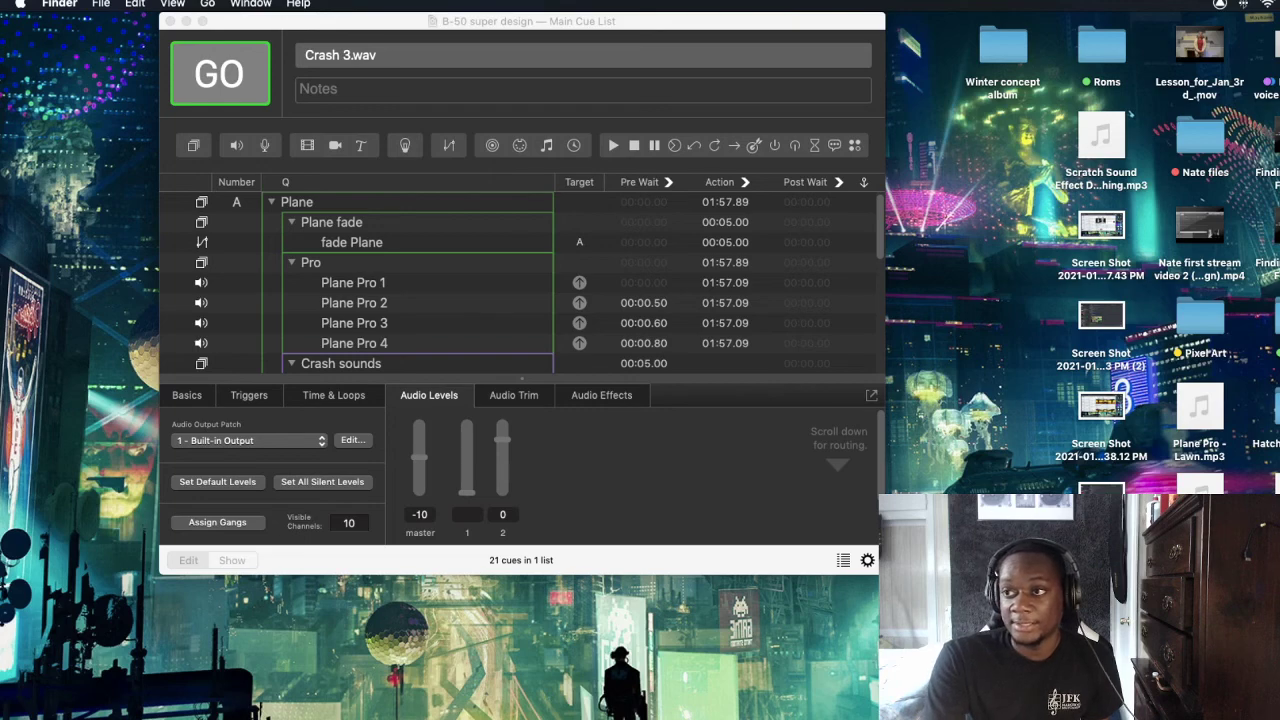
pyautogui.press('super+n')
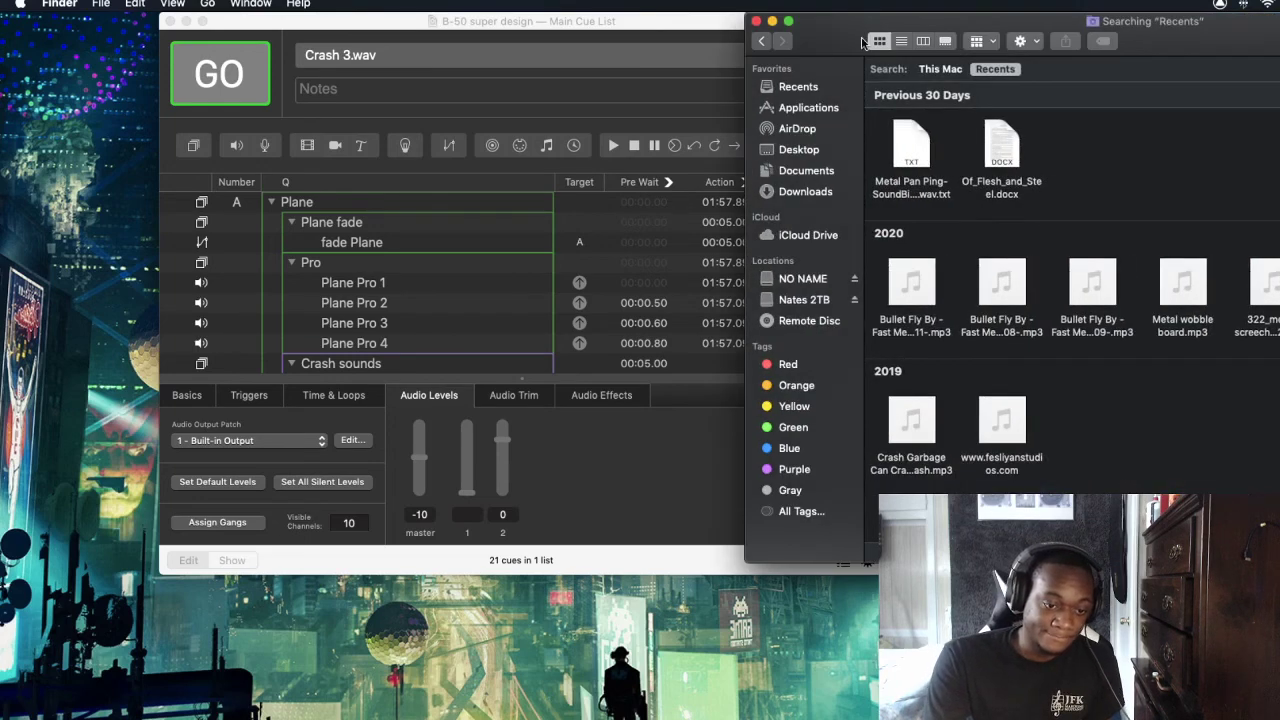
pyautogui.click(757, 21)
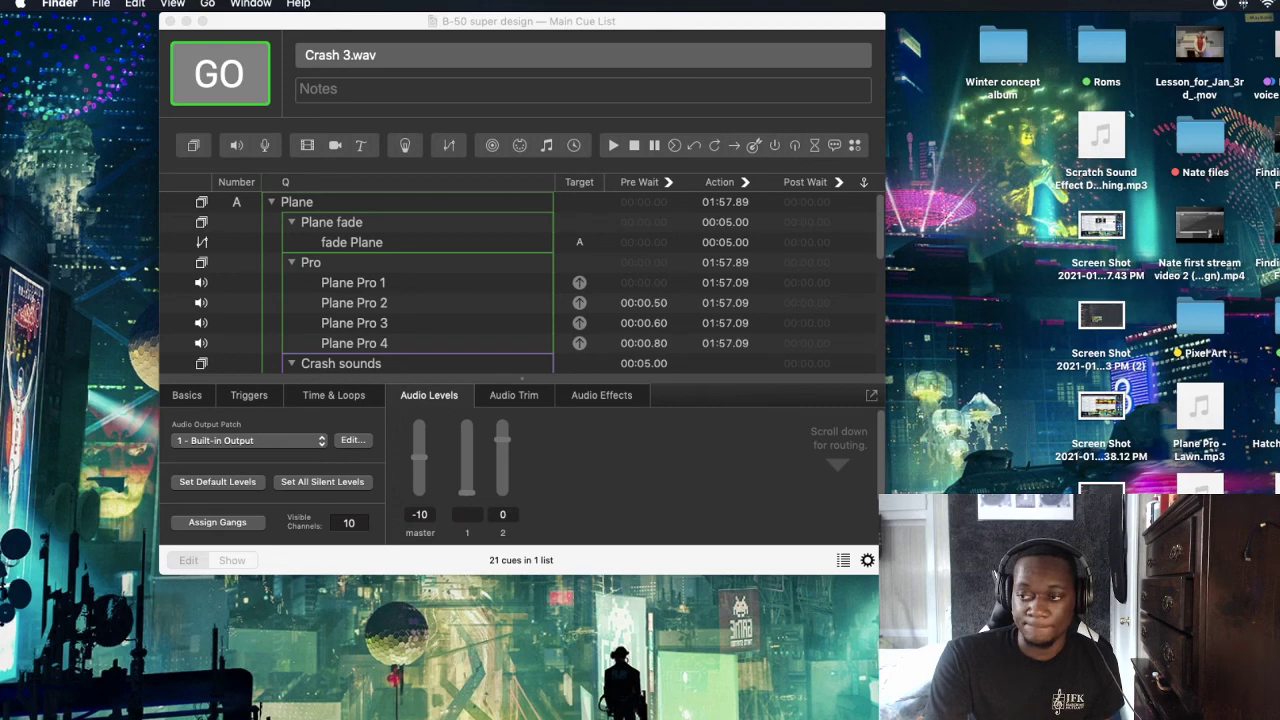
# Open the Nates 2TB drive and look through its sound files and folders
pyautogui.press('super+o')
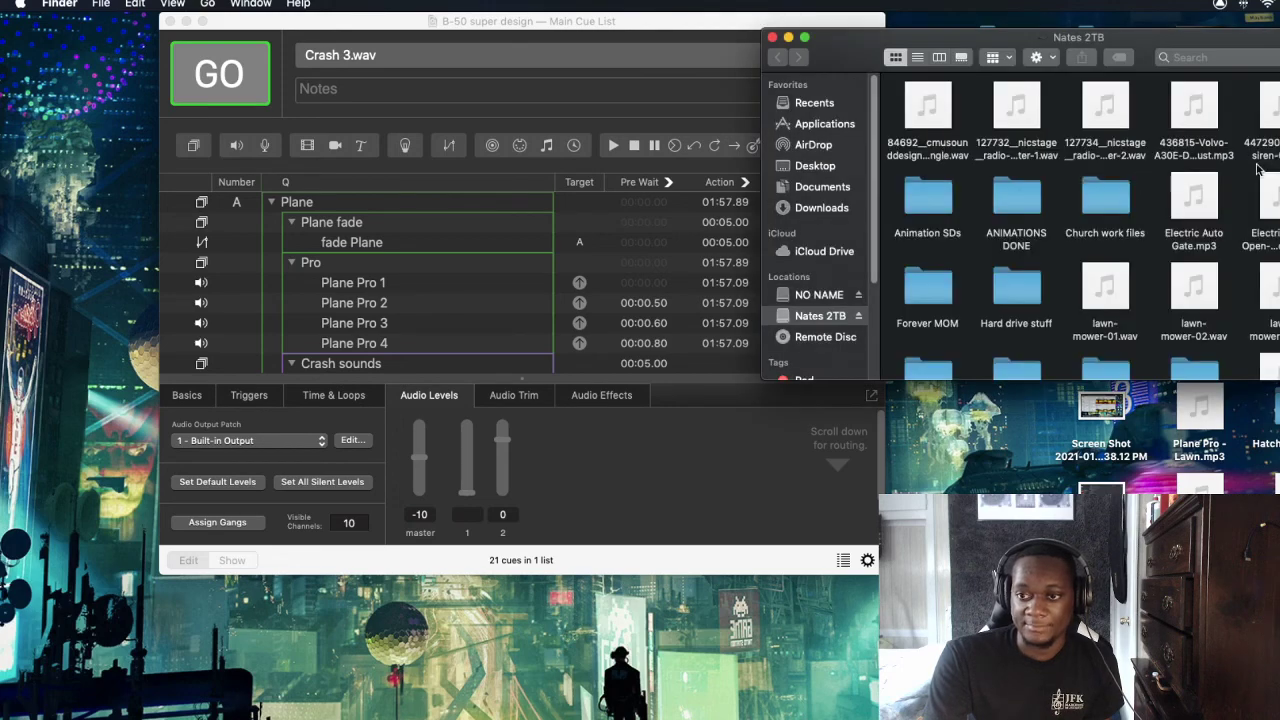
pyautogui.click(1265, 110)
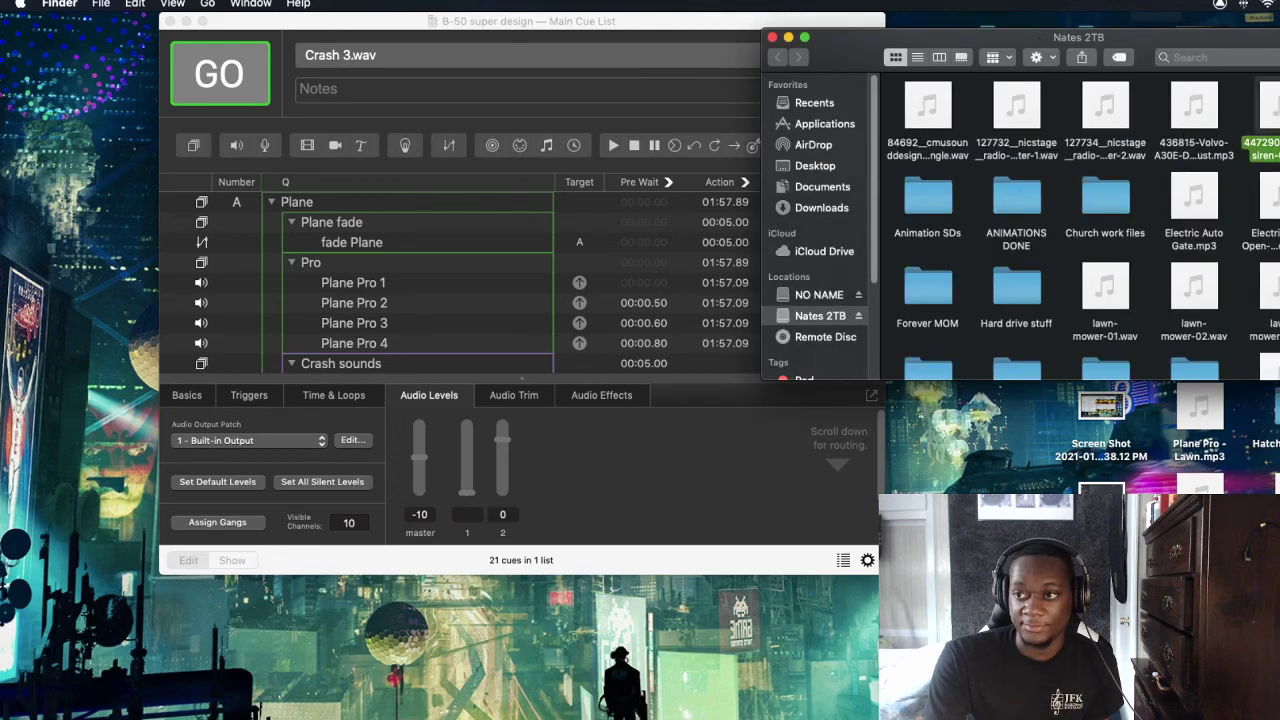
pyautogui.scroll(-3, 1080, 225)
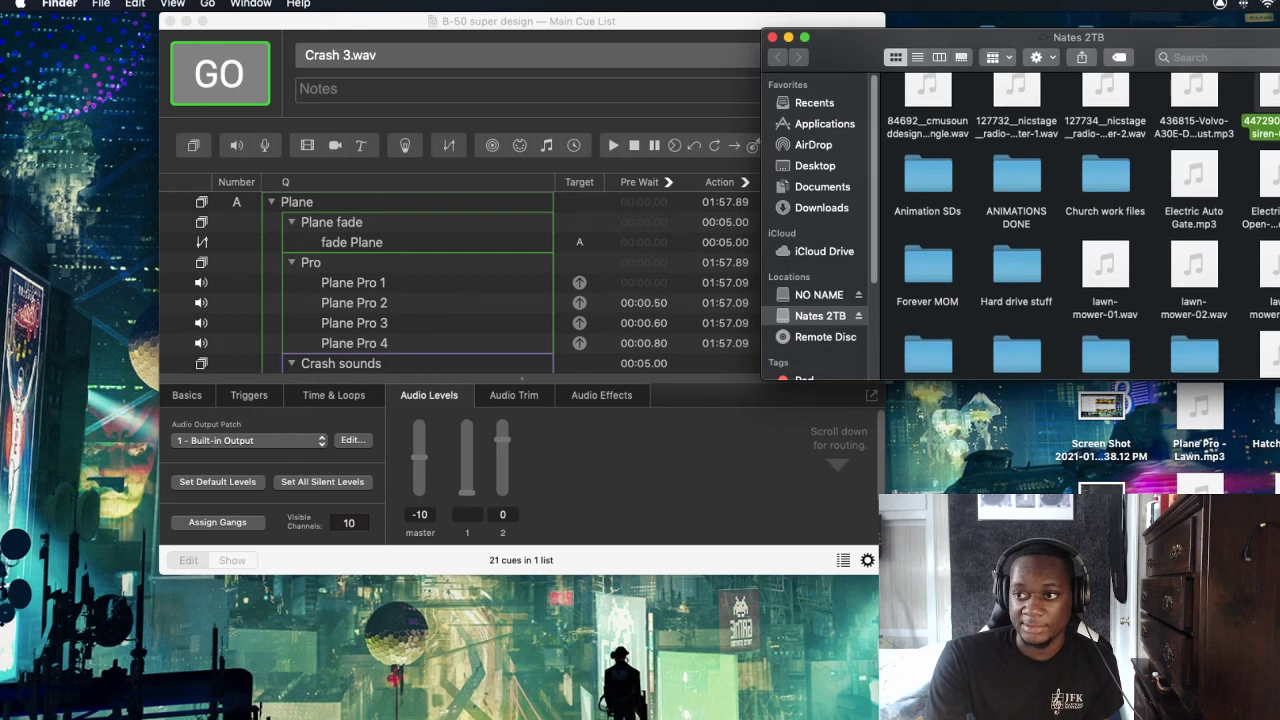
pyautogui.scroll(-5, 1080, 225)
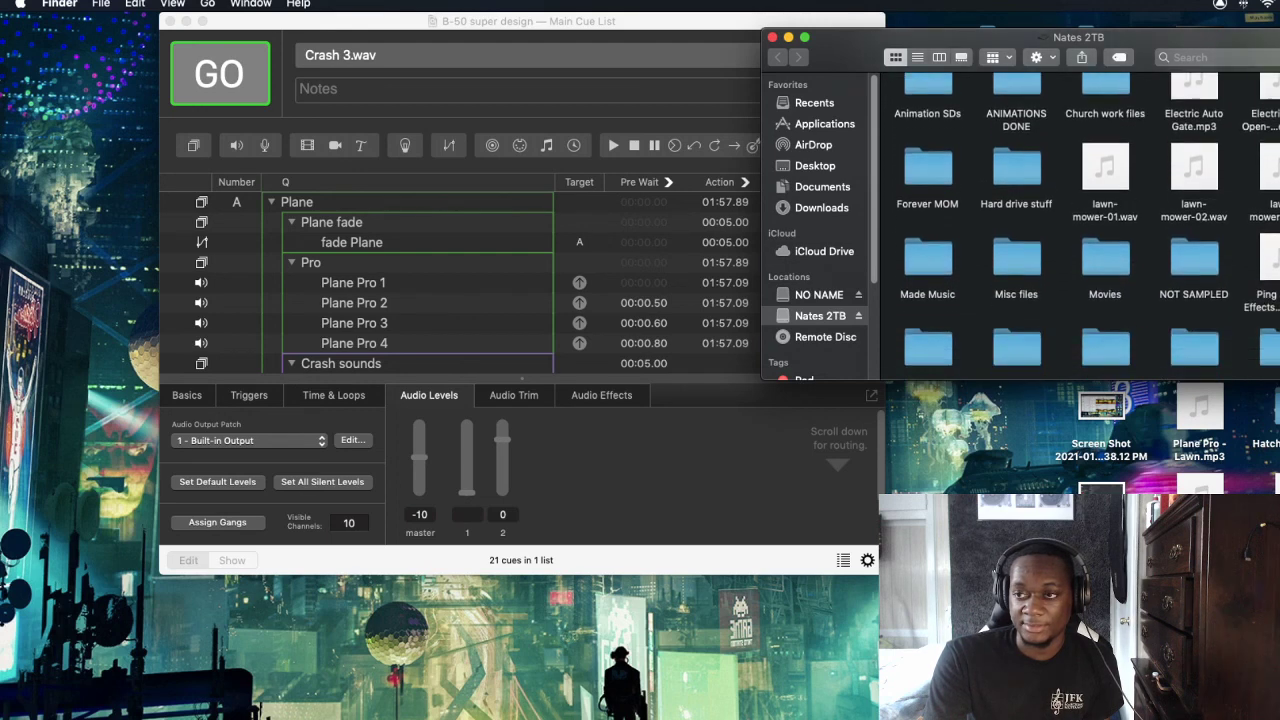
pyautogui.scroll(-1, 1080, 225)
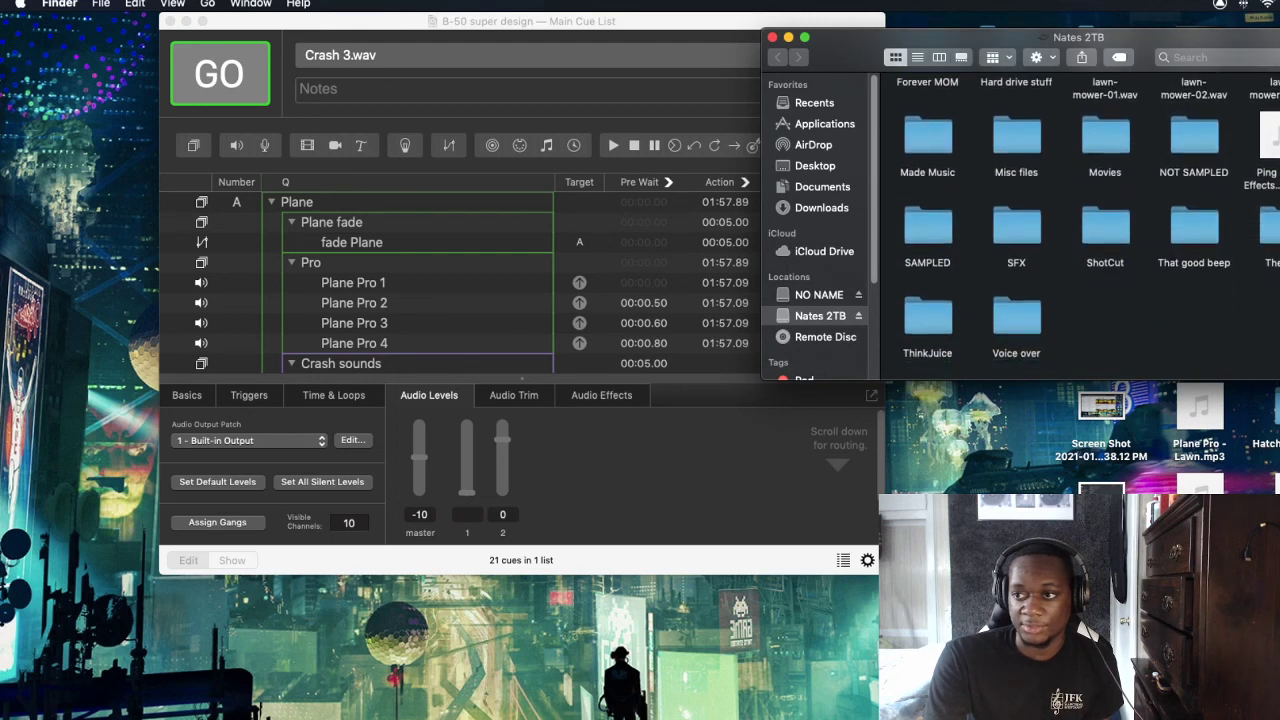
pyautogui.click(1275, 136)
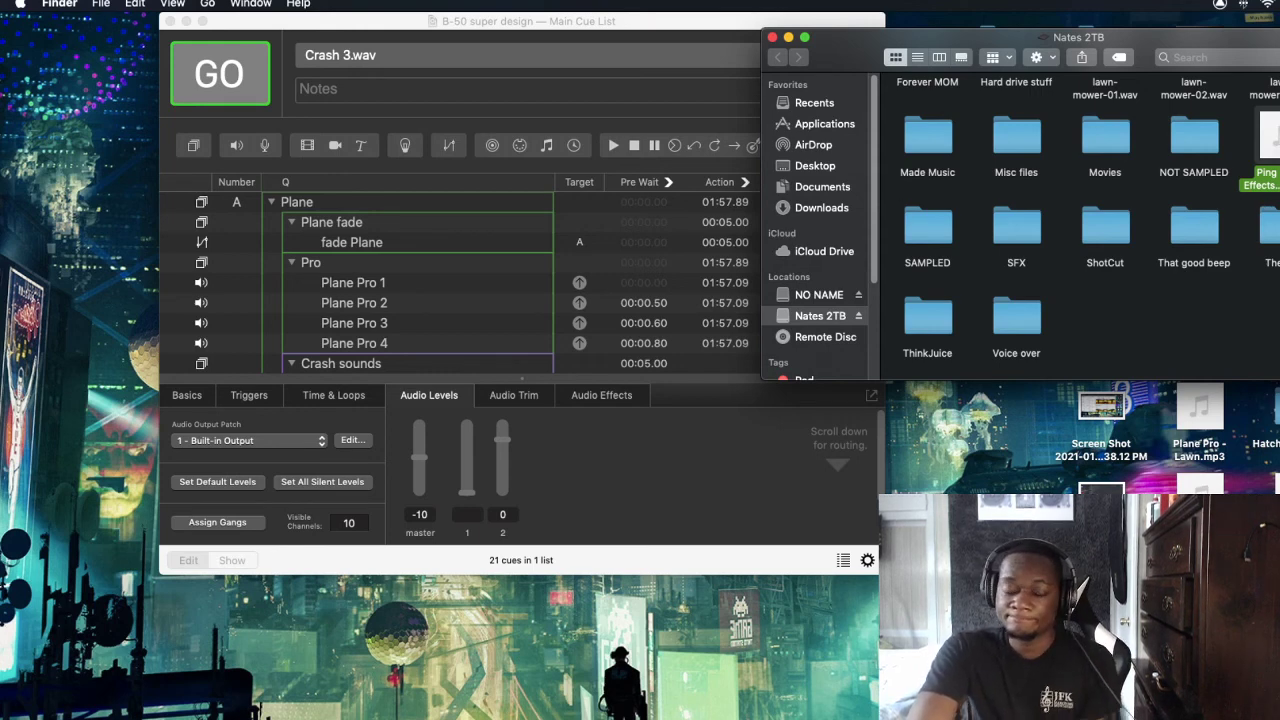
pyautogui.scroll(5, 1080, 220)
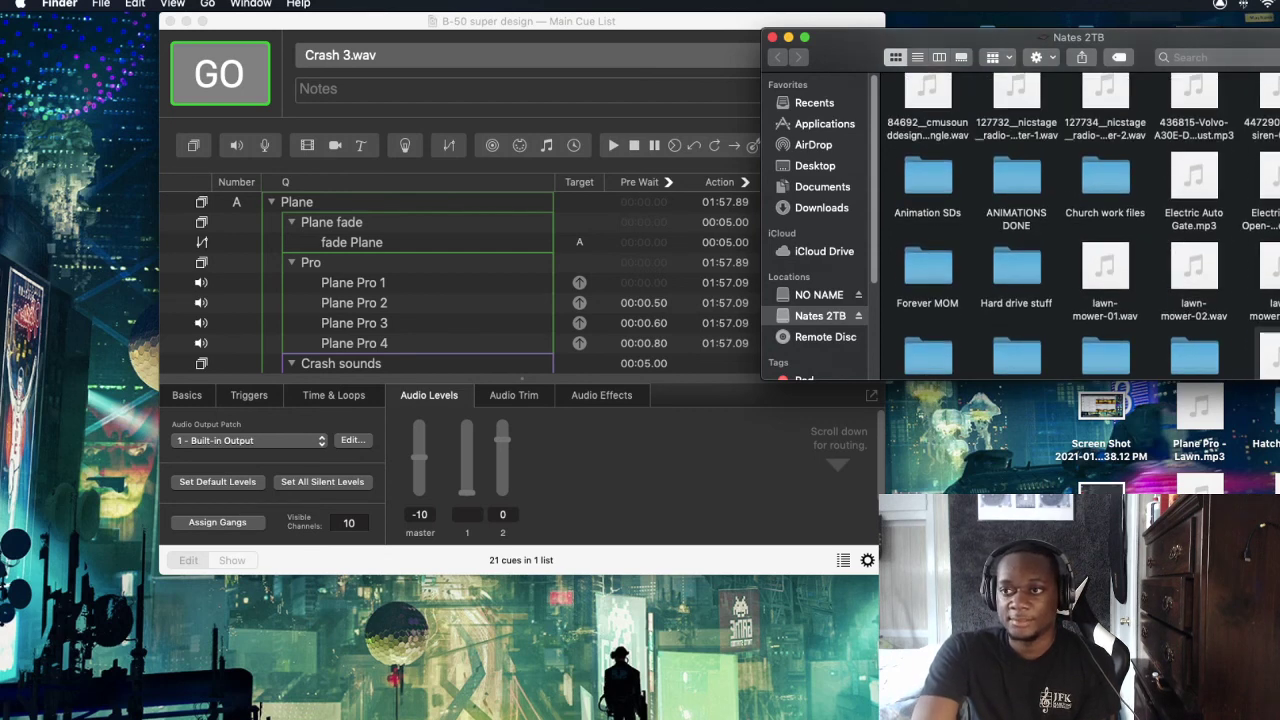
pyautogui.scroll(1, 1080, 220)
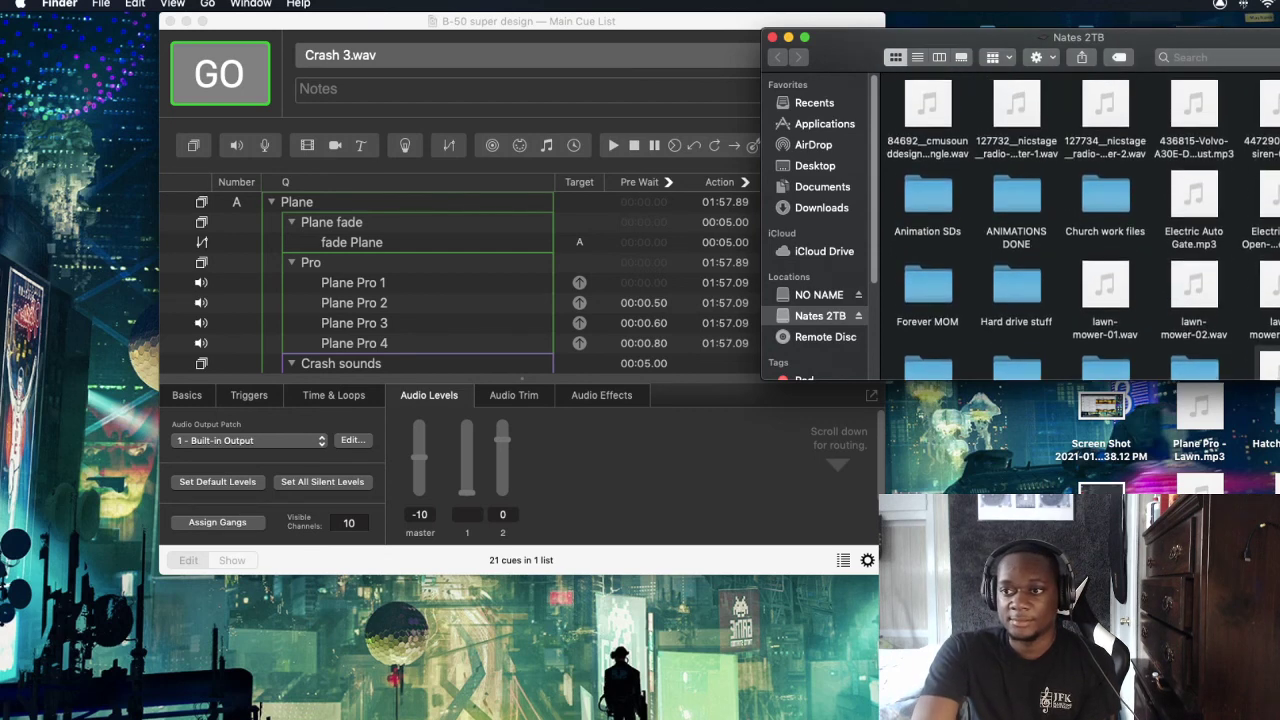
# Pick the radio-chatter-1 wav file on the drive, switch to Logic Pro X and add it as a new track below Audio 6
pyautogui.click(1090, 162)
pyautogui.click(1042, 160)
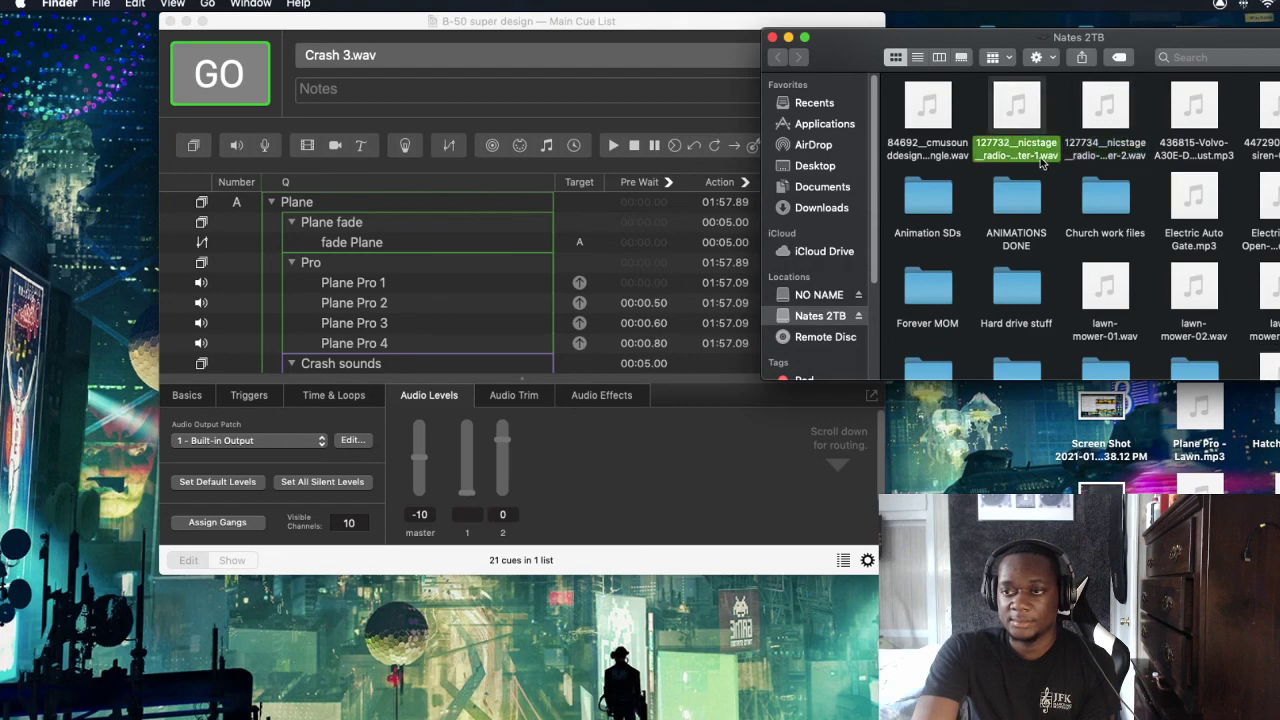
pyautogui.click(1067, 160)
pyautogui.click(1016, 152)
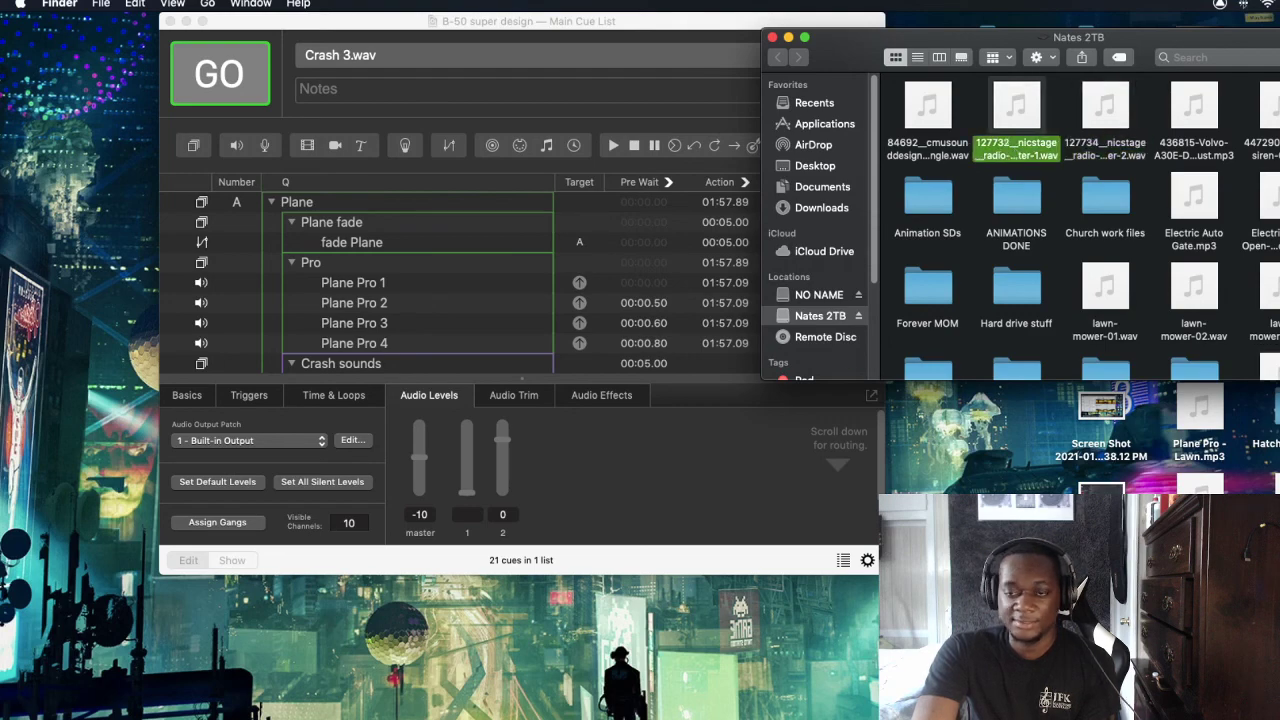
pyautogui.press('super+Tab')
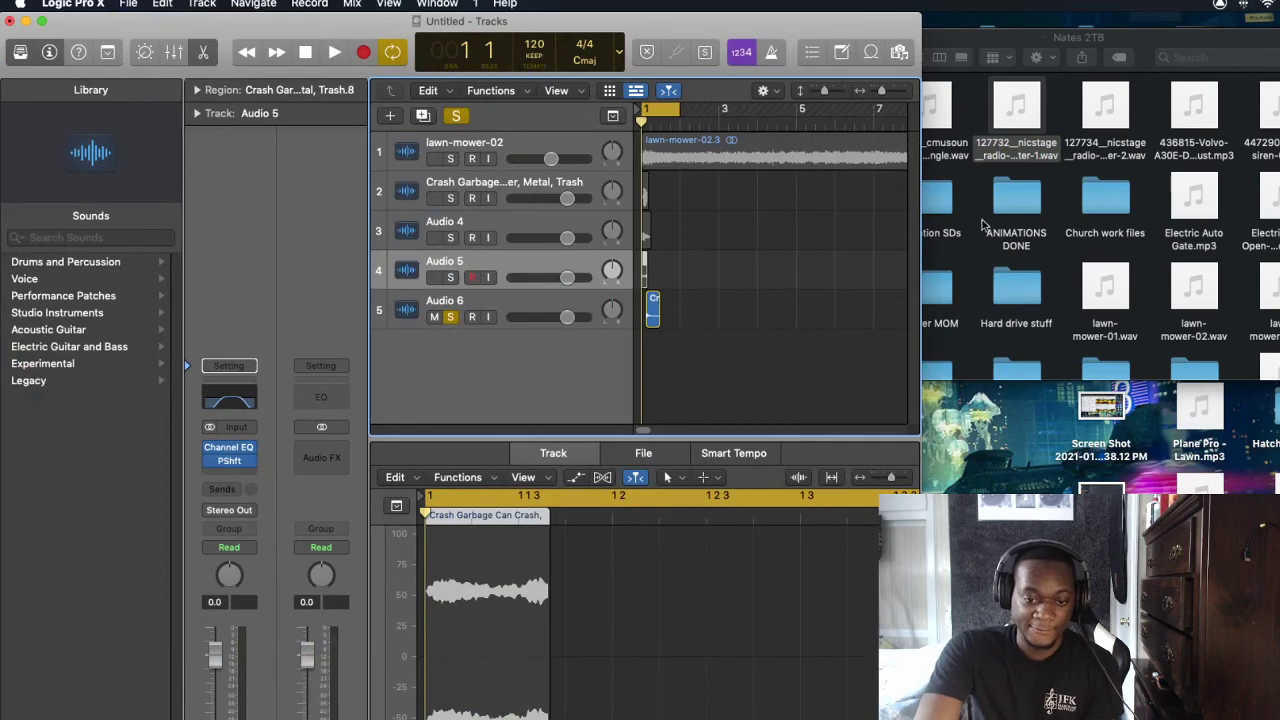
pyautogui.moveTo(1047, 168); pyautogui.dragTo(643, 370)
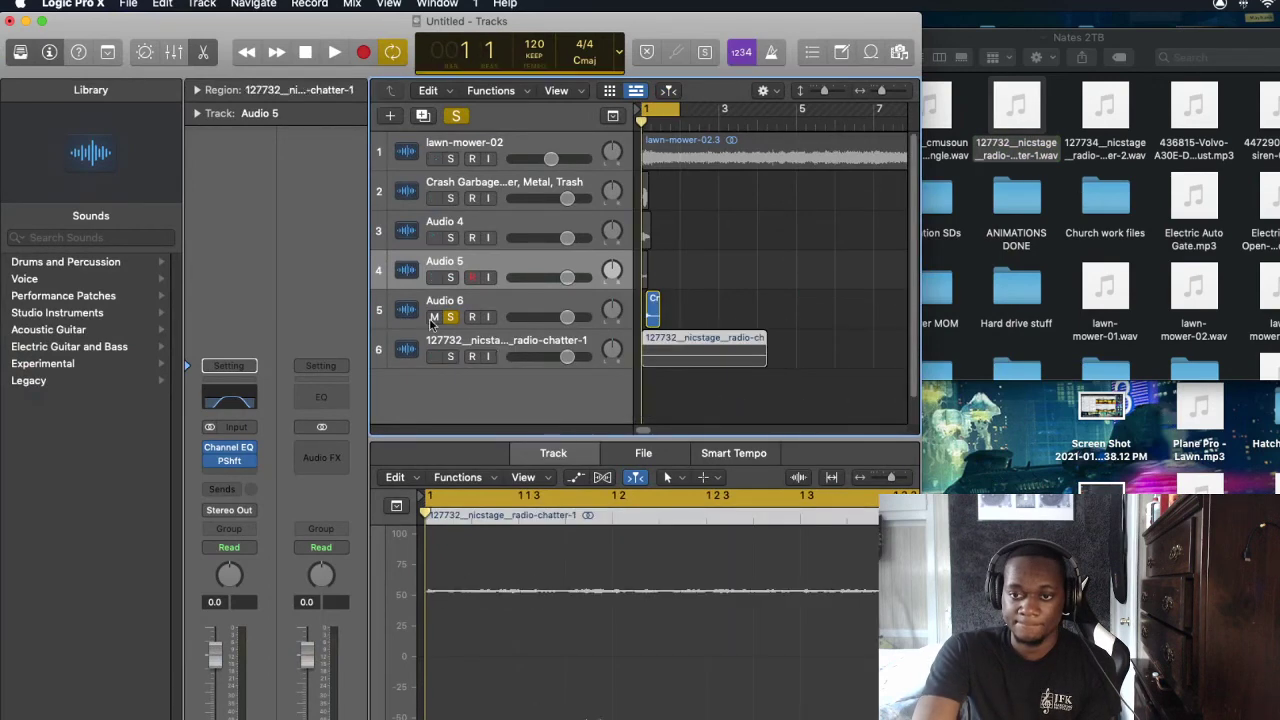
# Solo the radio chatter track, play it back and raise its volume to the maximum
pyautogui.click(455, 357)
pyautogui.press('space')
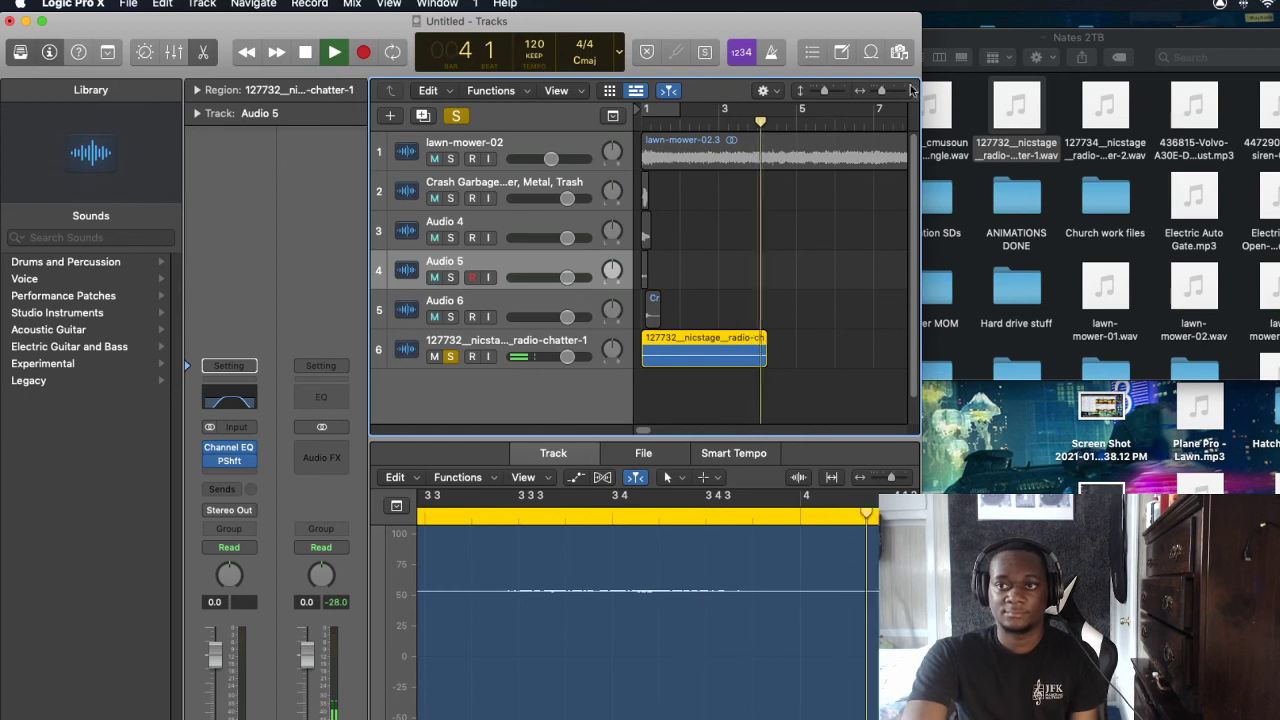
pyautogui.press('space')
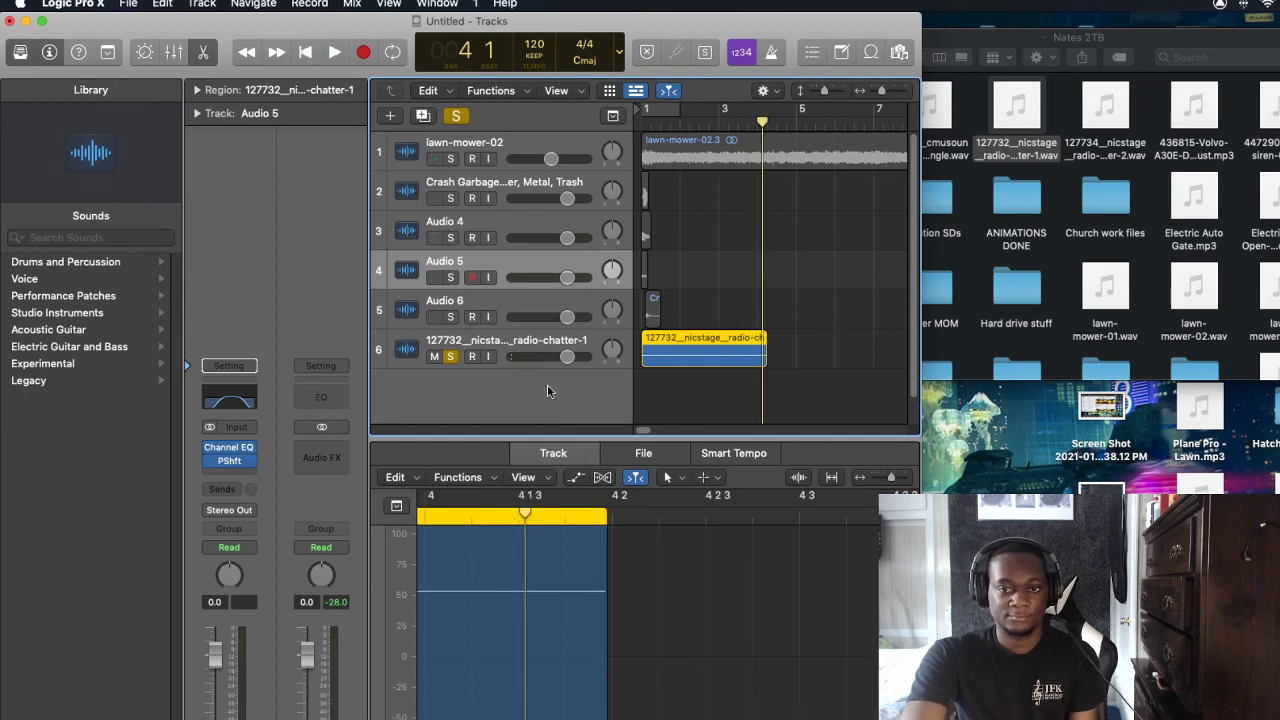
pyautogui.moveTo(565, 357); pyautogui.dragTo(587, 357)
pyautogui.press('space')
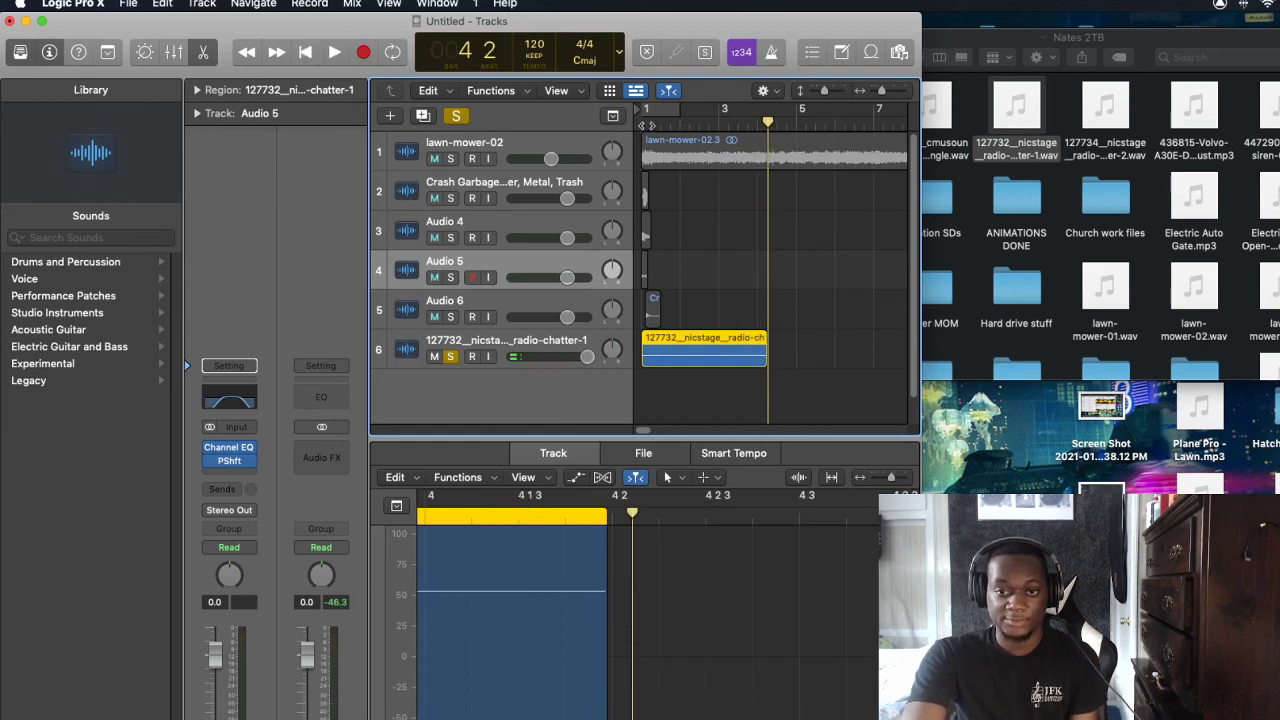
pyautogui.press('Return')
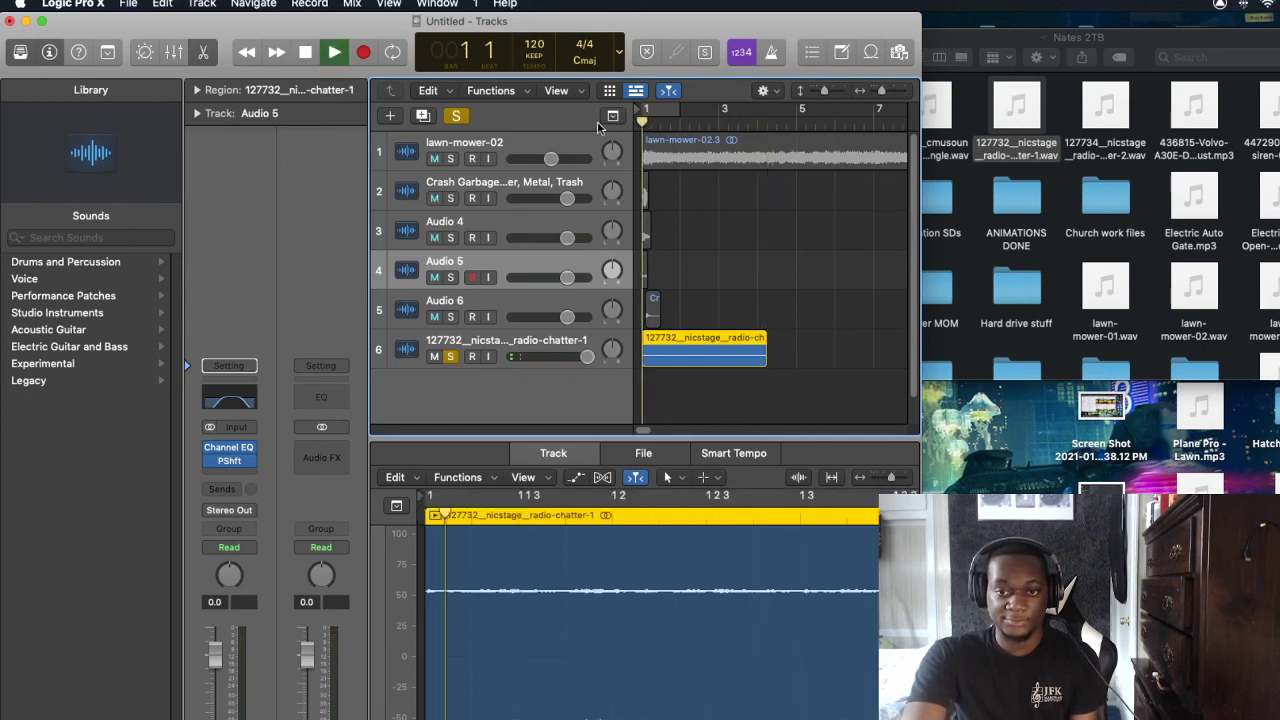
# Minimize the Nates 2TB window, return to Logic Pro X and stop playback
pyautogui.click(1246, 35)
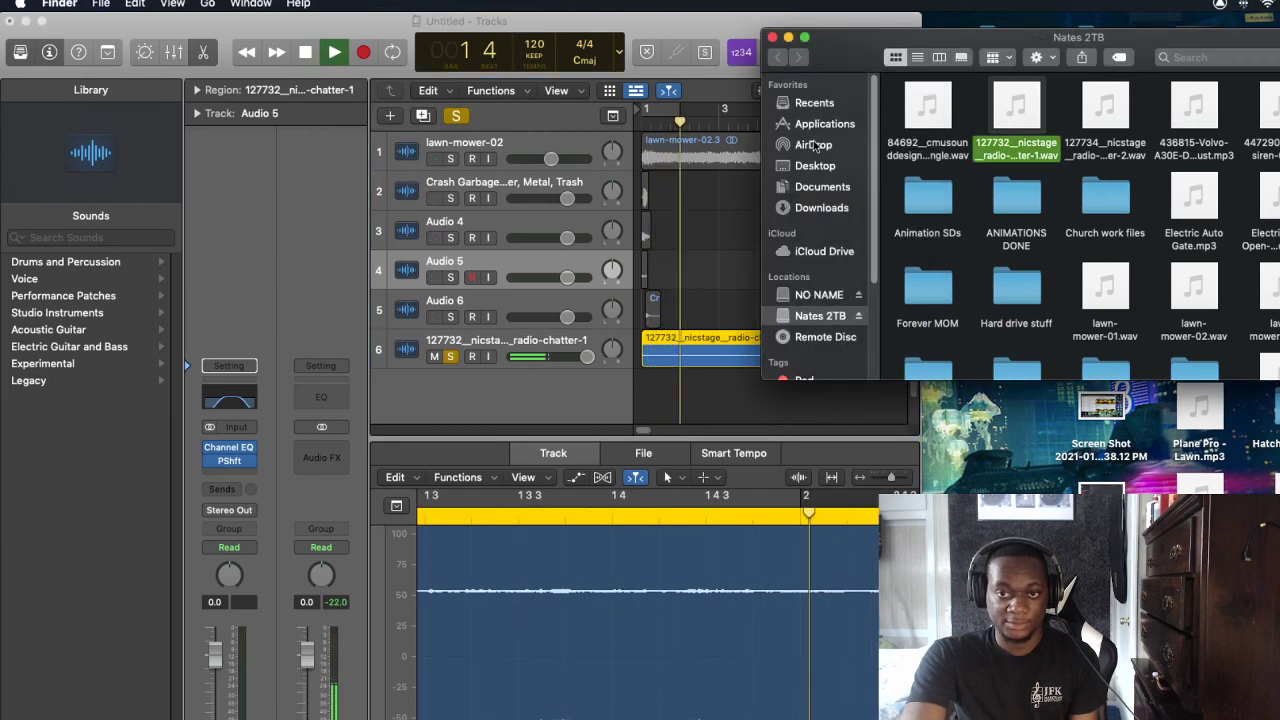
pyautogui.click(789, 38)
pyautogui.press('space')
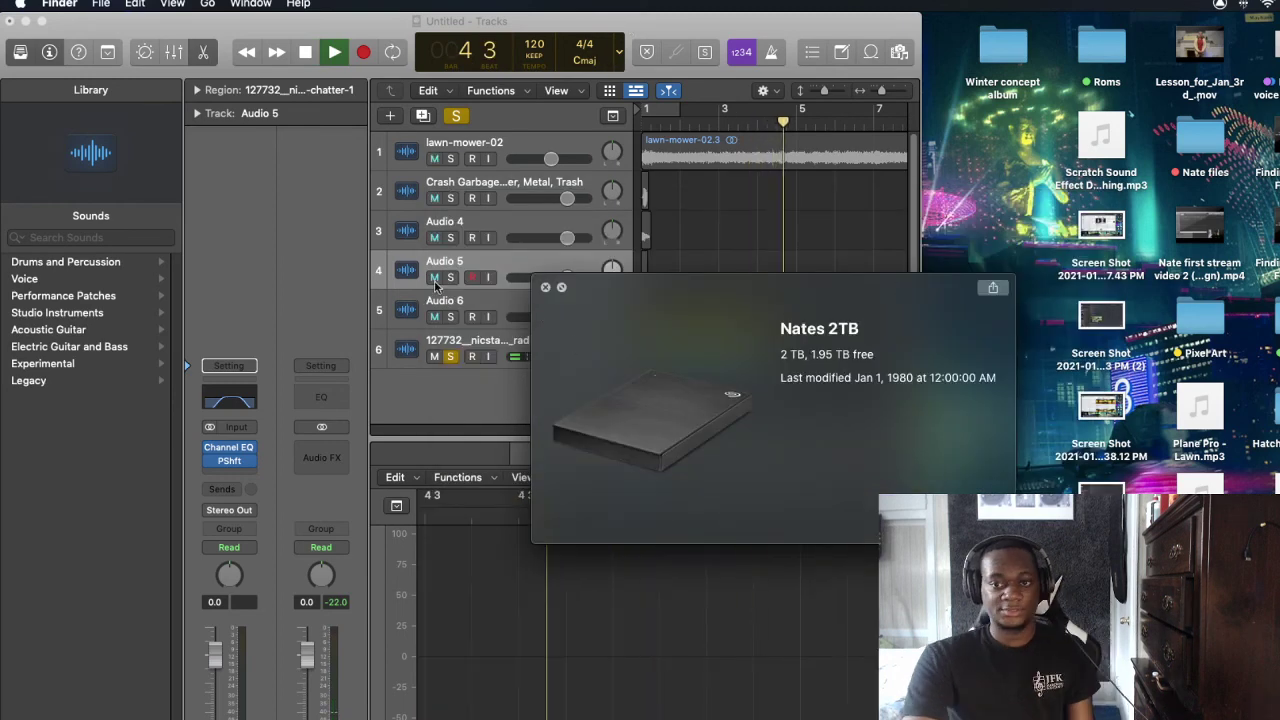
pyautogui.click(546, 288)
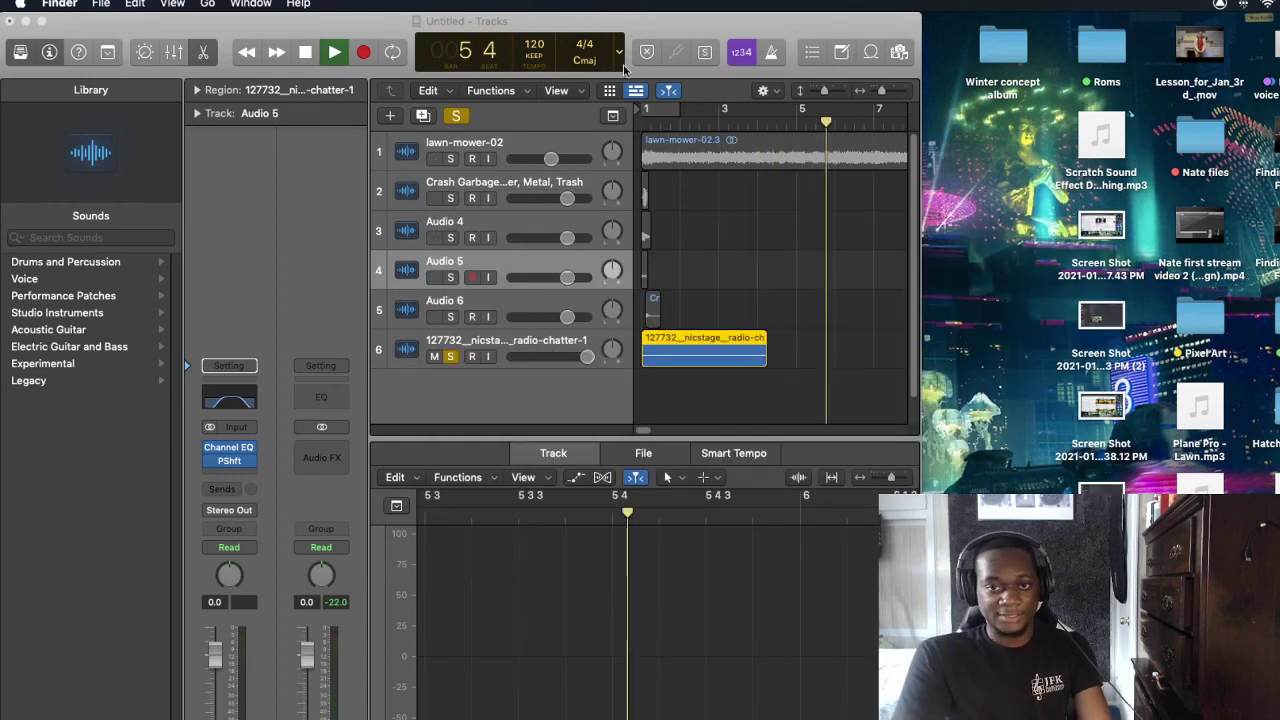
pyautogui.click(644, 20)
pyautogui.press('space')
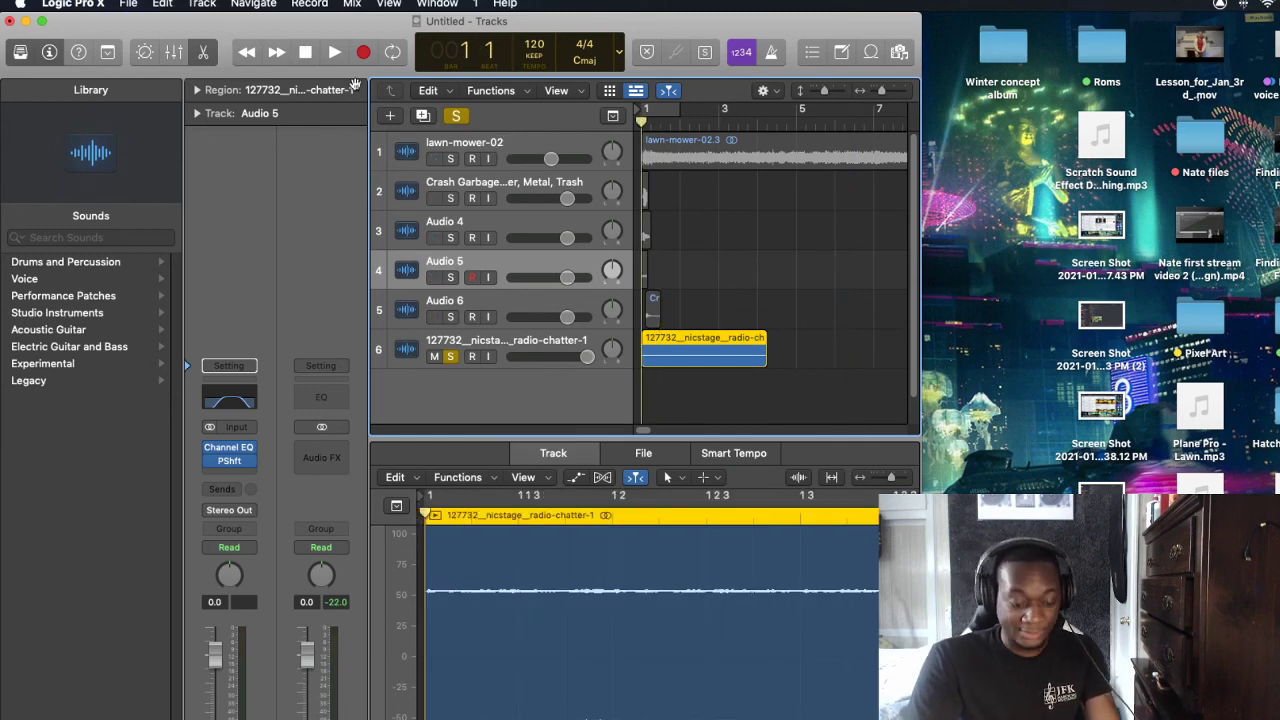
# Bounce the soloed radio chatter offline to the Desktop as "Radio chatter" in both PCM Wave and MP3
pyautogui.press('super+b')
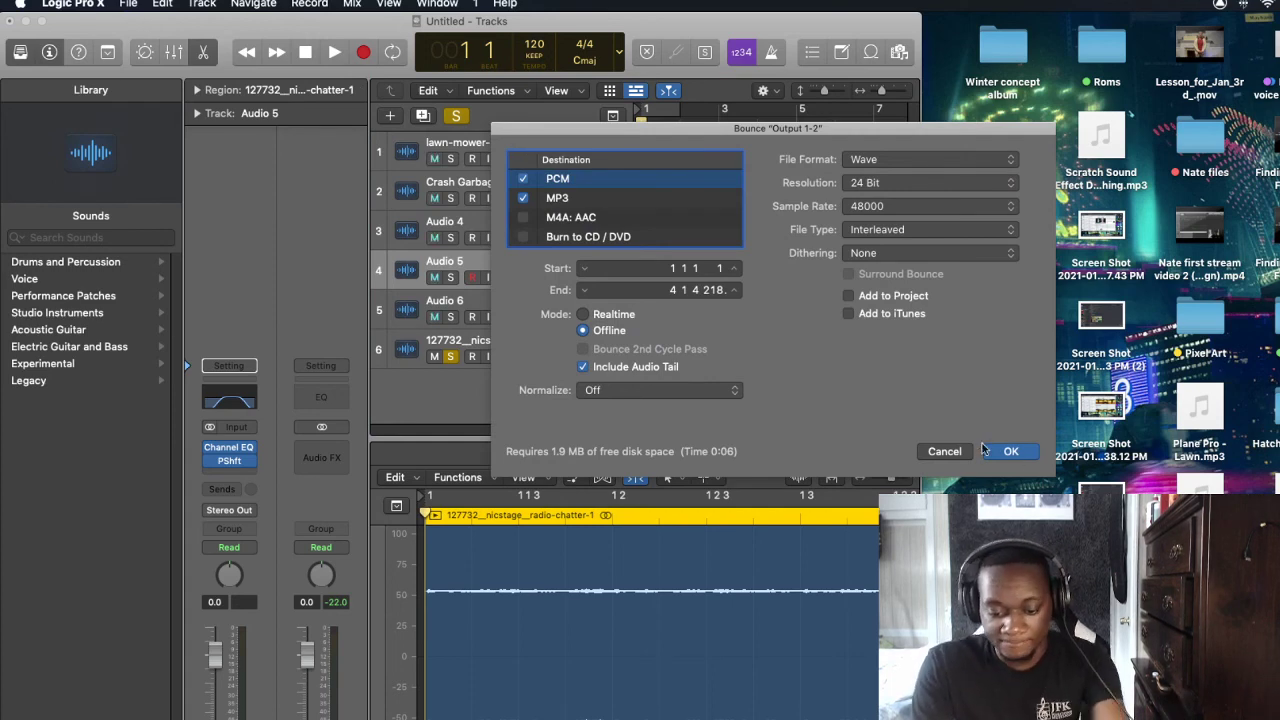
pyautogui.click(1018, 452)
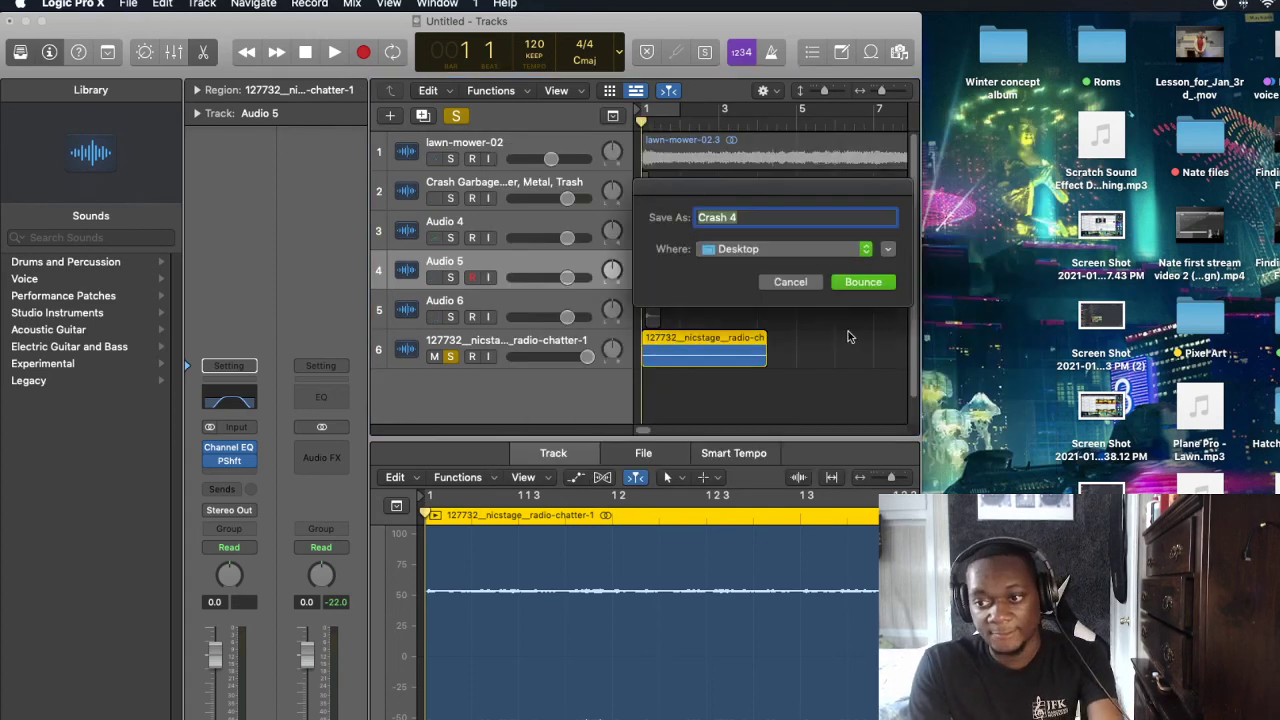
pyautogui.press('Right')
pyautogui.press('BackSpace')
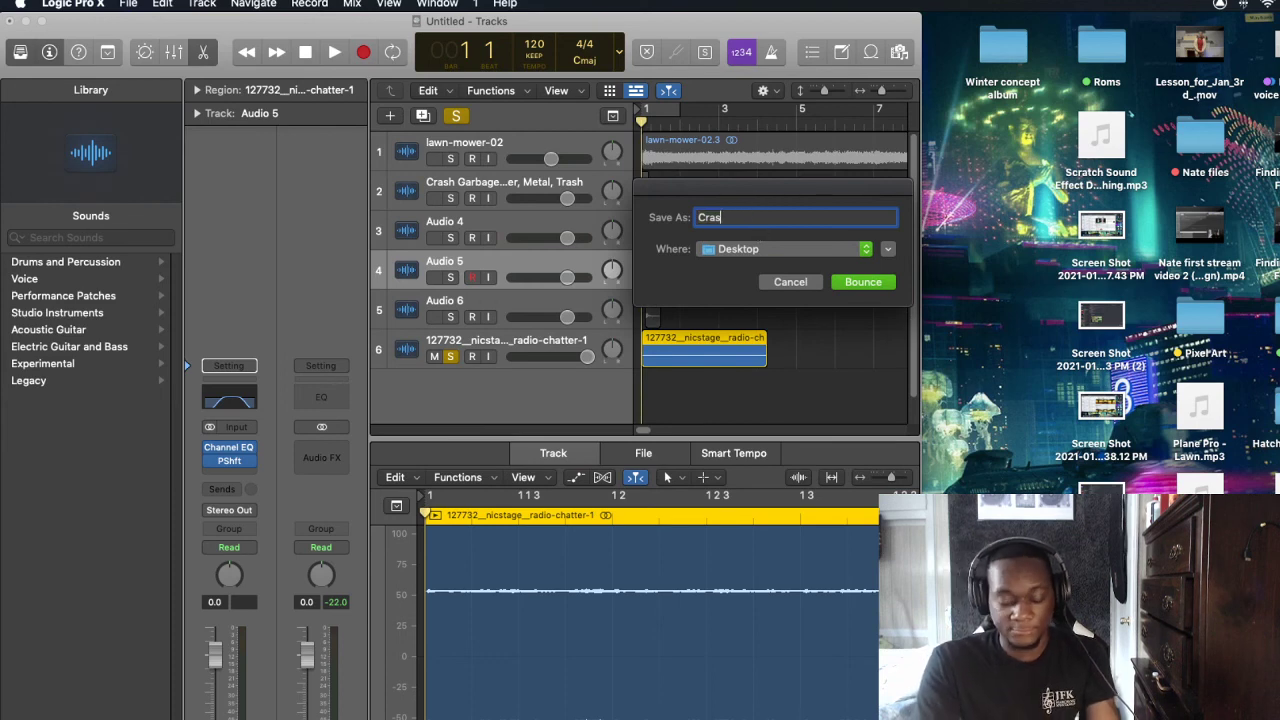
pyautogui.press('BackSpace')
pyautogui.press('BackSpace')
pyautogui.press('BackSpace')
pyautogui.press('BackSpace')
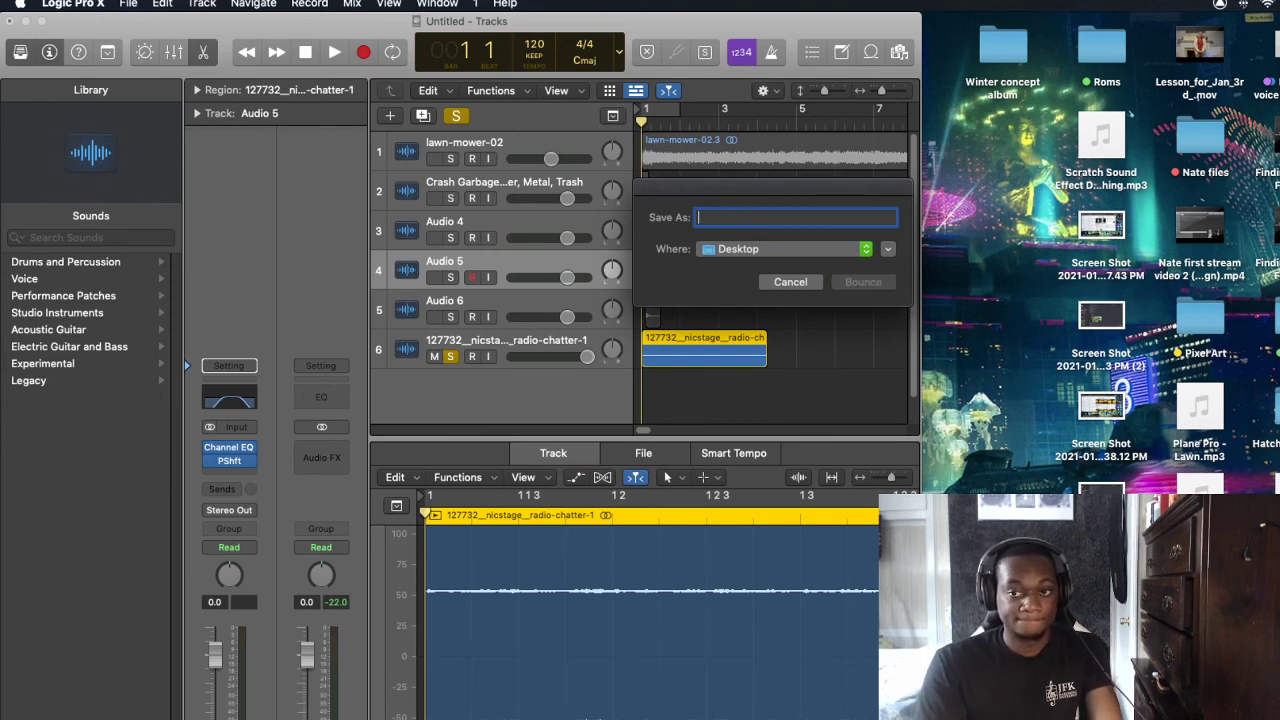
pyautogui.write('R')
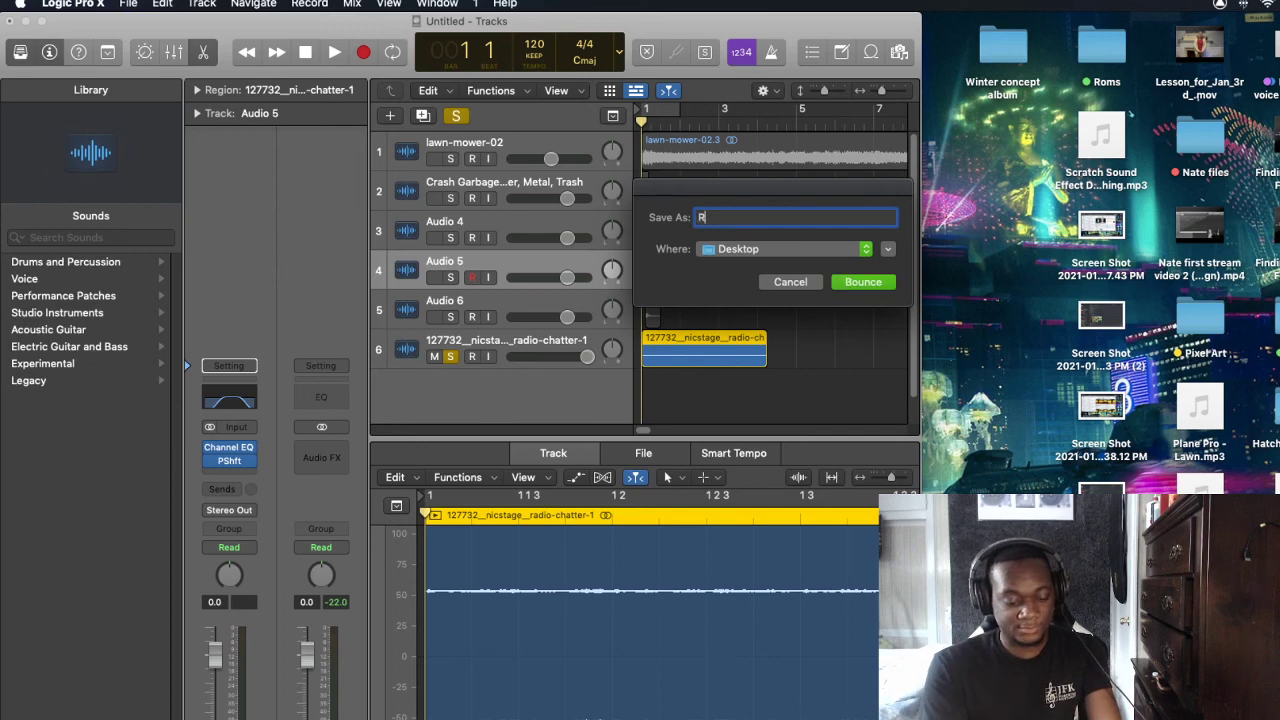
pyautogui.write('adio cha')
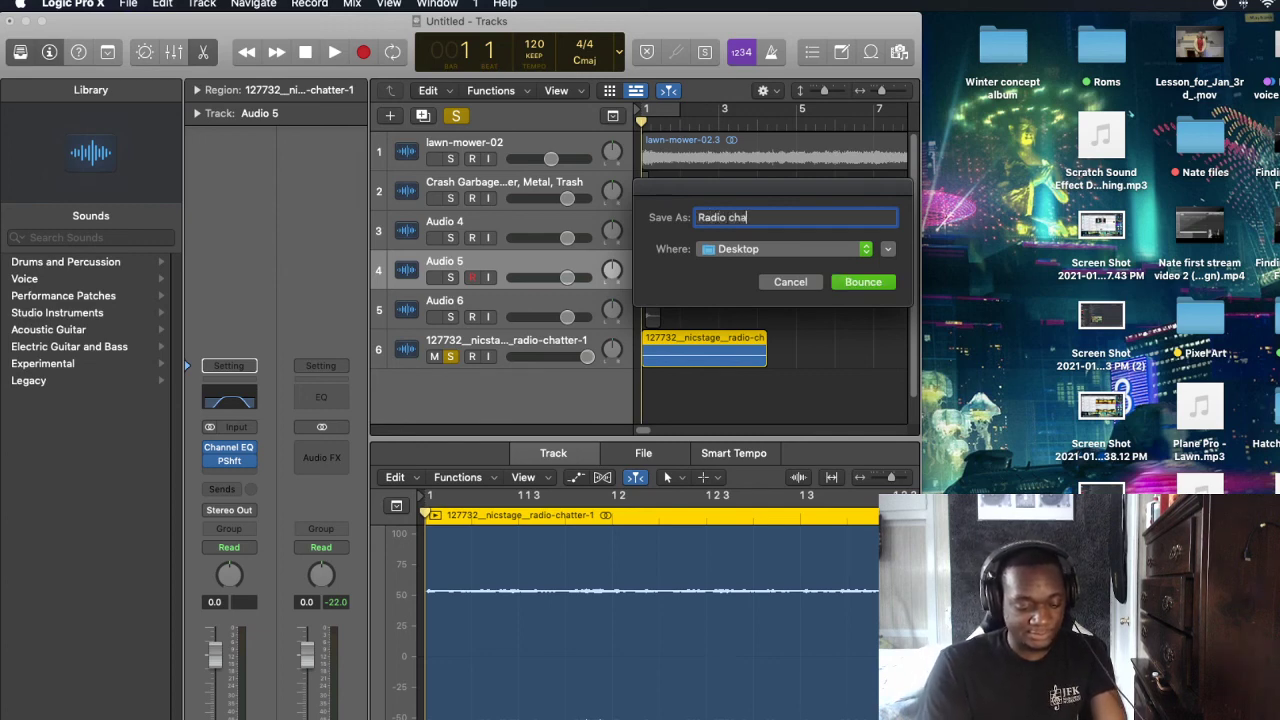
pyautogui.write('tter')
pyautogui.press('Return')
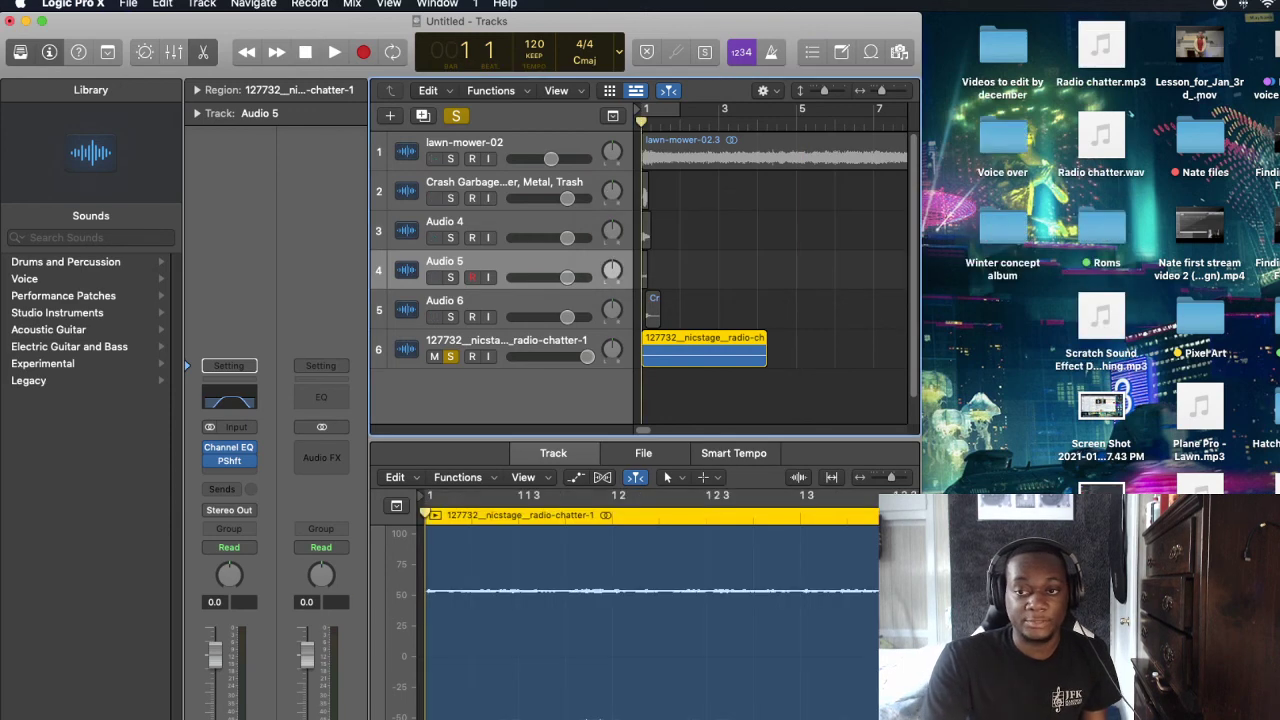
# Switch to QLab, add Radio chatter.wav from the desktop to the end of the cue list and clear its cue number
pyautogui.press('super+Tab')
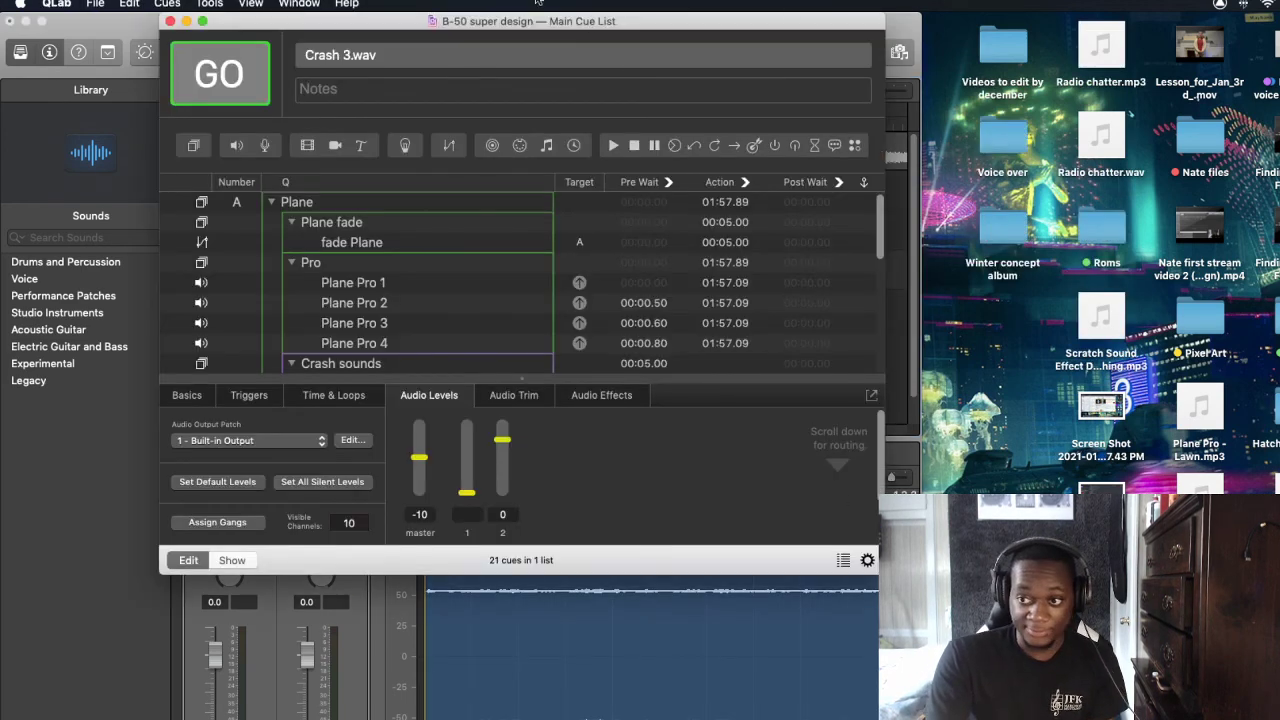
pyautogui.click(1107, 176)
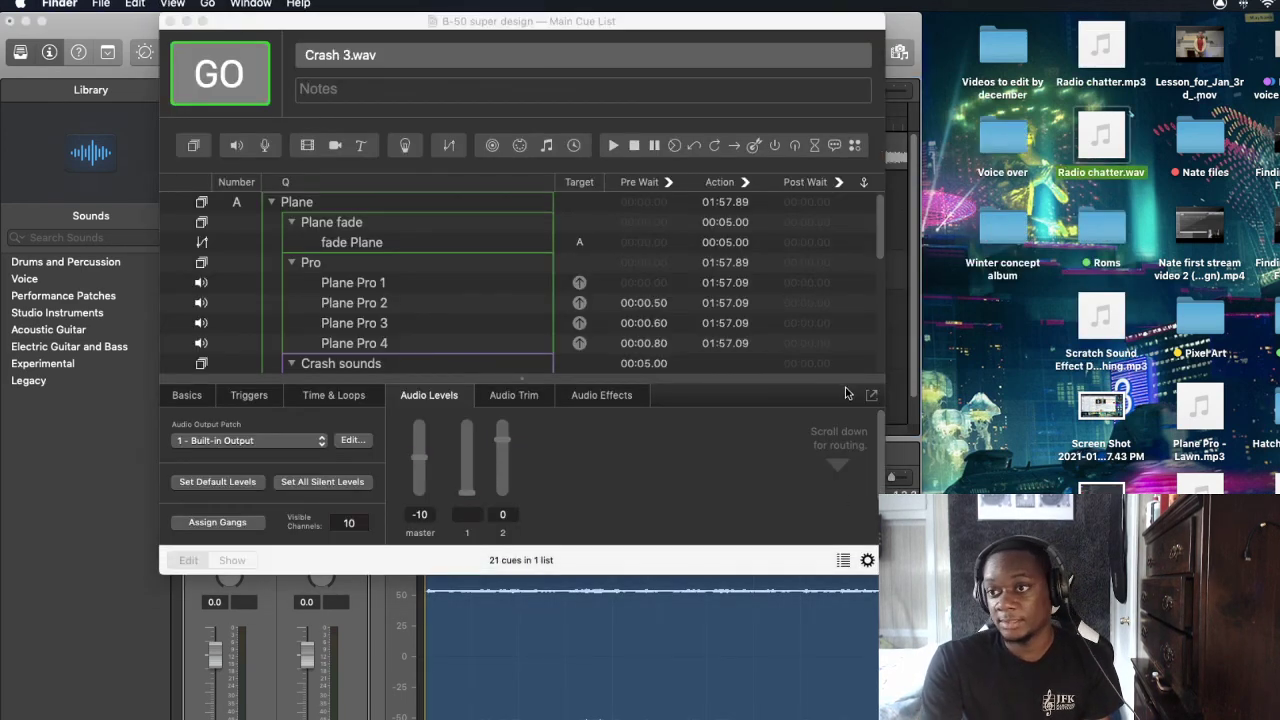
pyautogui.click(876, 217)
pyautogui.scroll(-5, 886, 280)
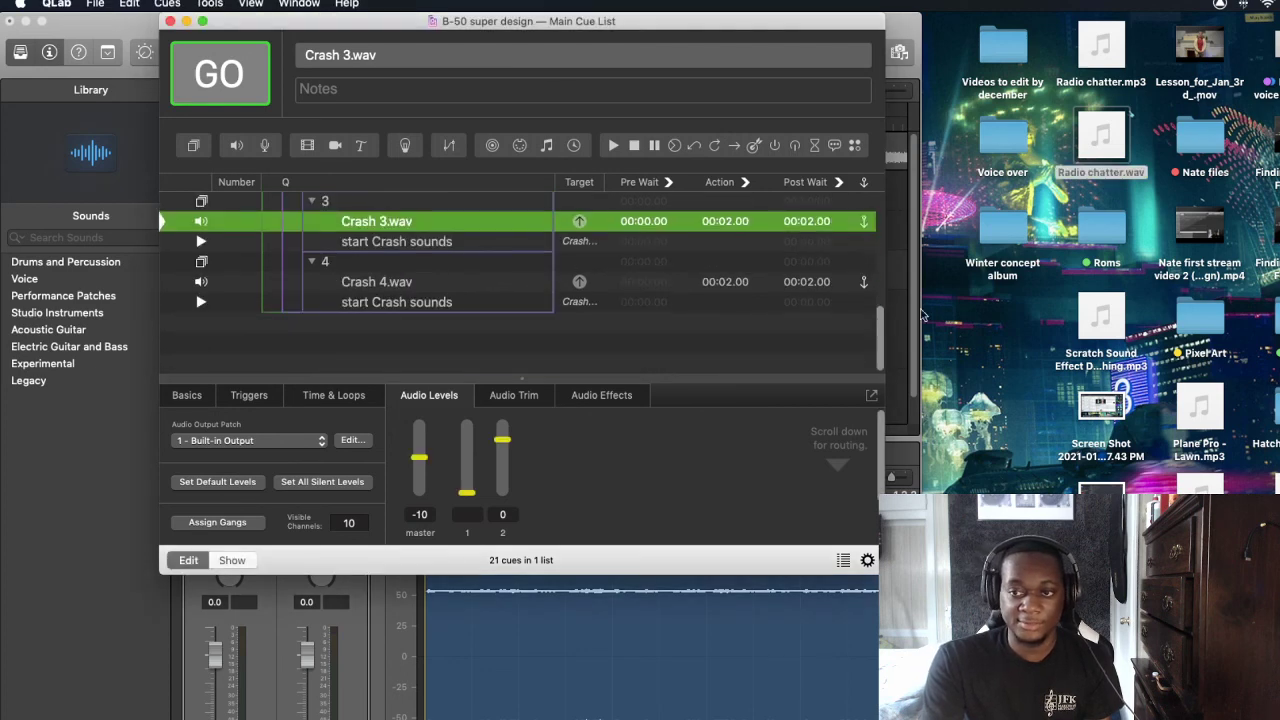
pyautogui.moveTo(1107, 155); pyautogui.dragTo(505, 335)
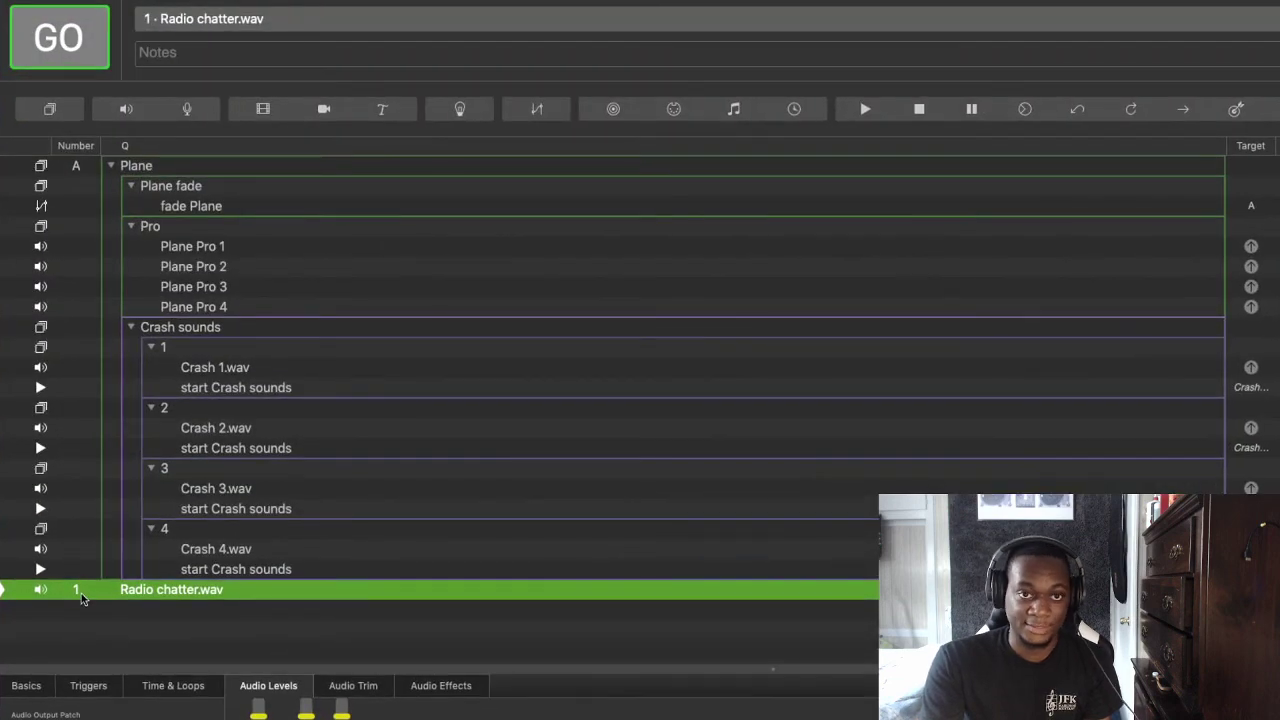
pyautogui.doubleClick(81, 592)
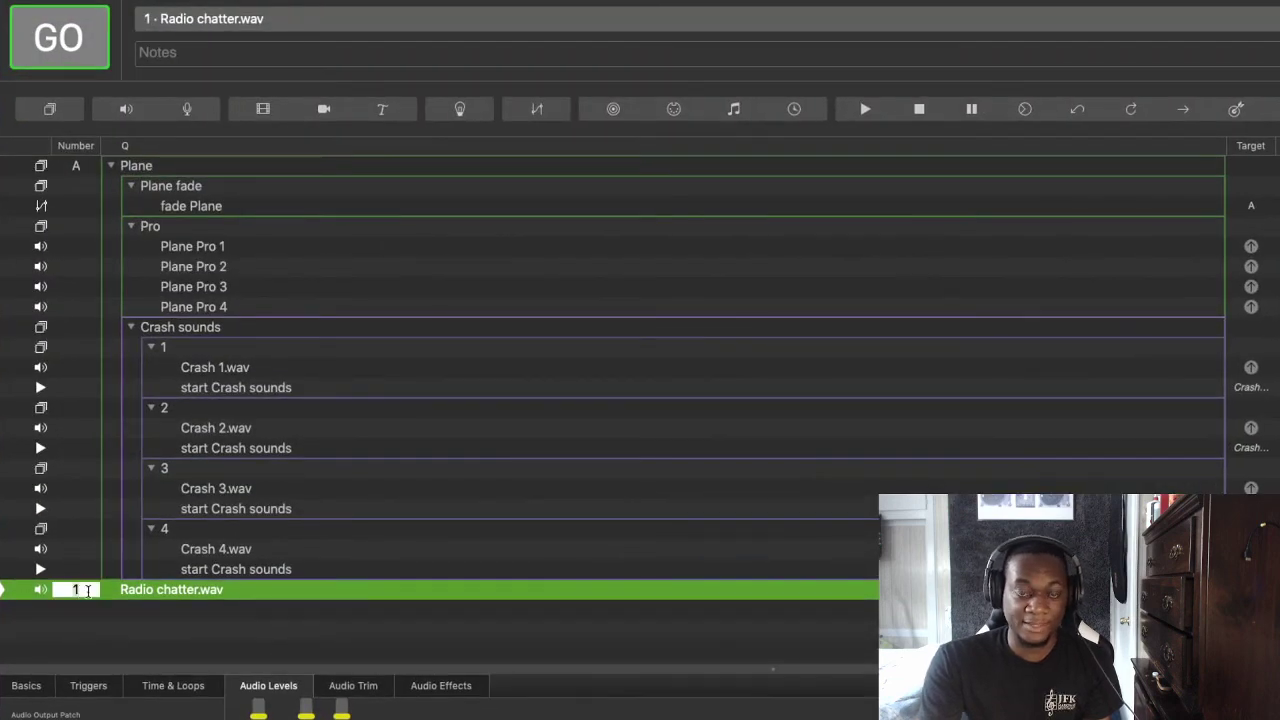
pyautogui.press('BackSpace')
pyautogui.press('Return')
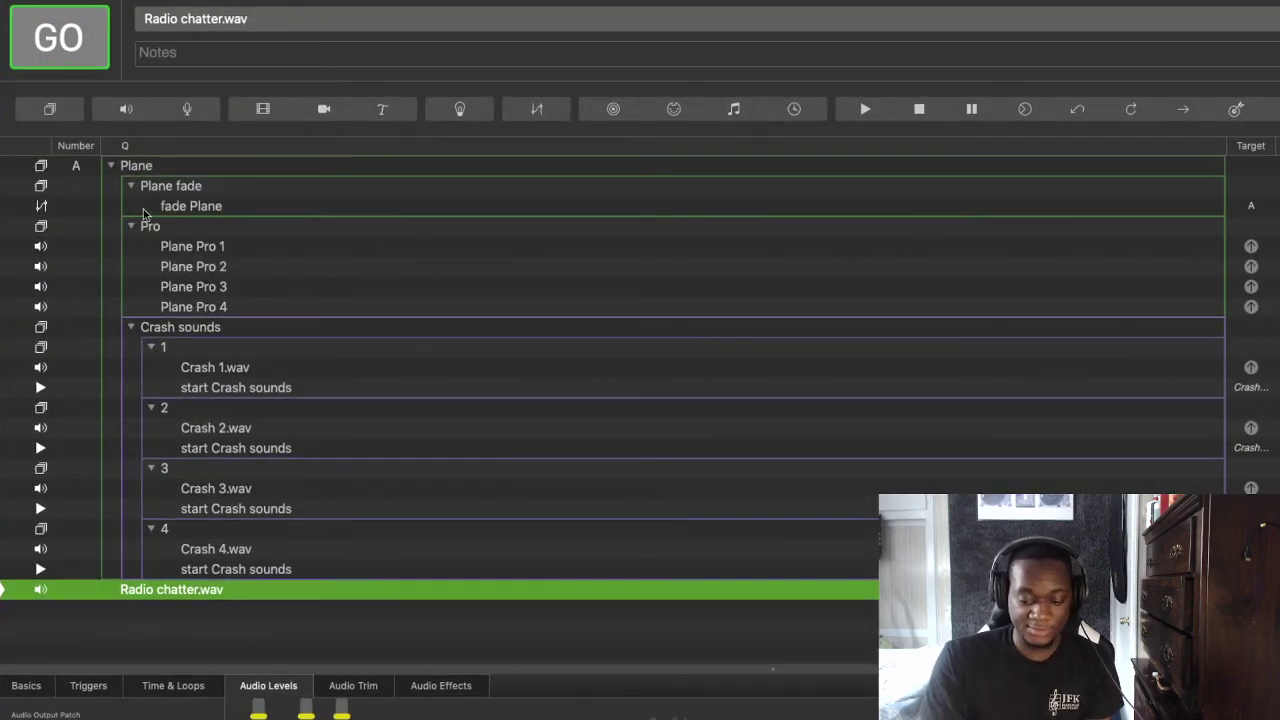
# Add a new group cue and move it directly above Radio chatter.wav, outside the Plane group
pyautogui.click(48, 109)
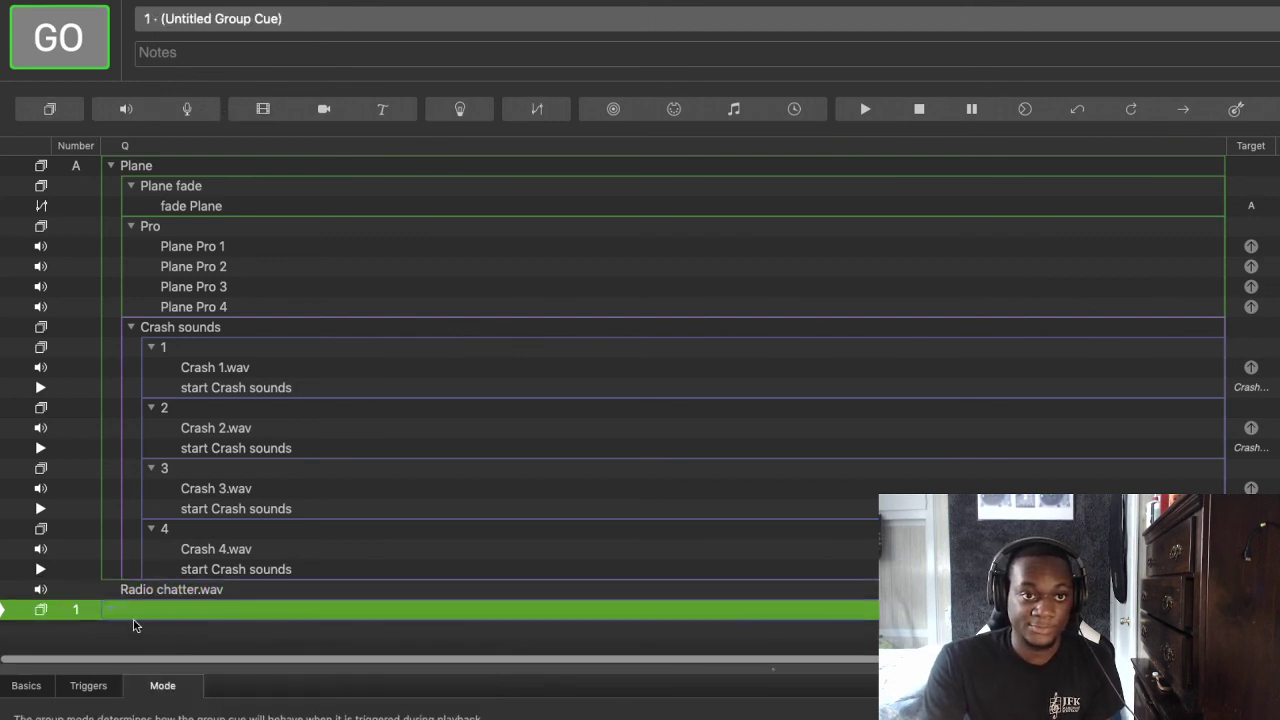
pyautogui.moveTo(134, 614); pyautogui.dragTo(109, 580)
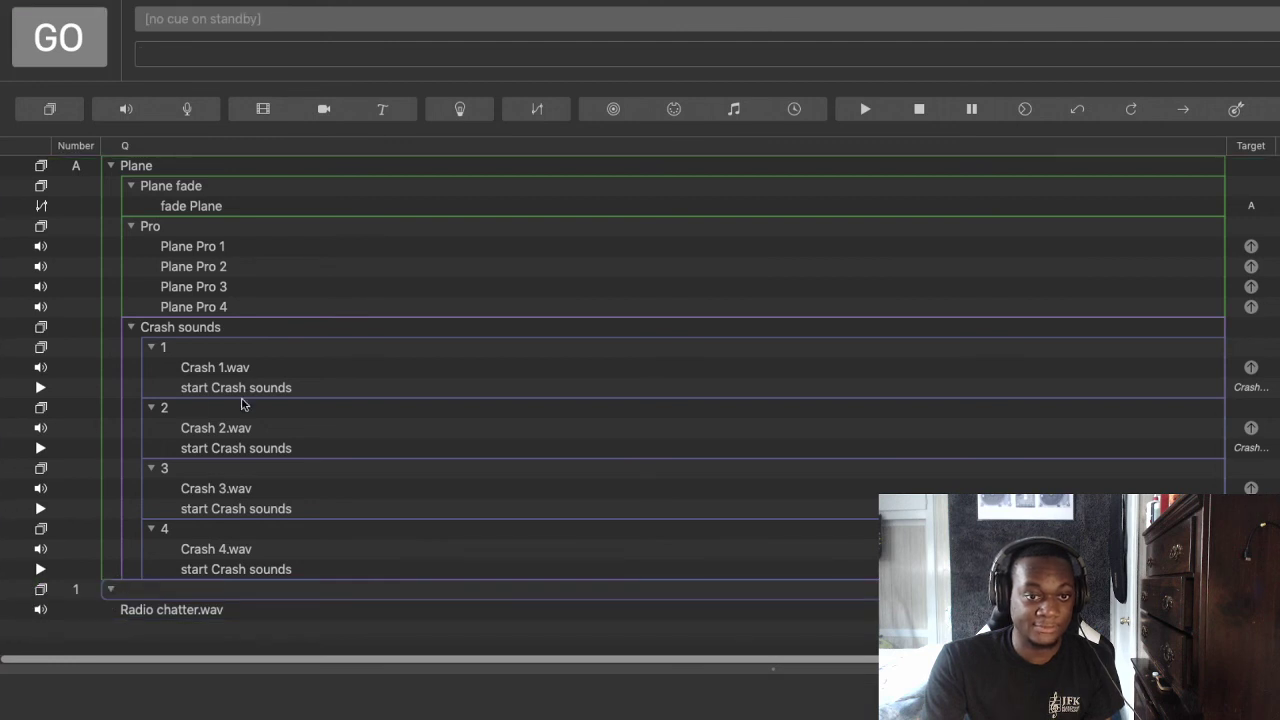
# Clear the new group's cue number, put Radio chatter.wav inside it and nest the group in the Plane group
pyautogui.doubleClick(77, 590)
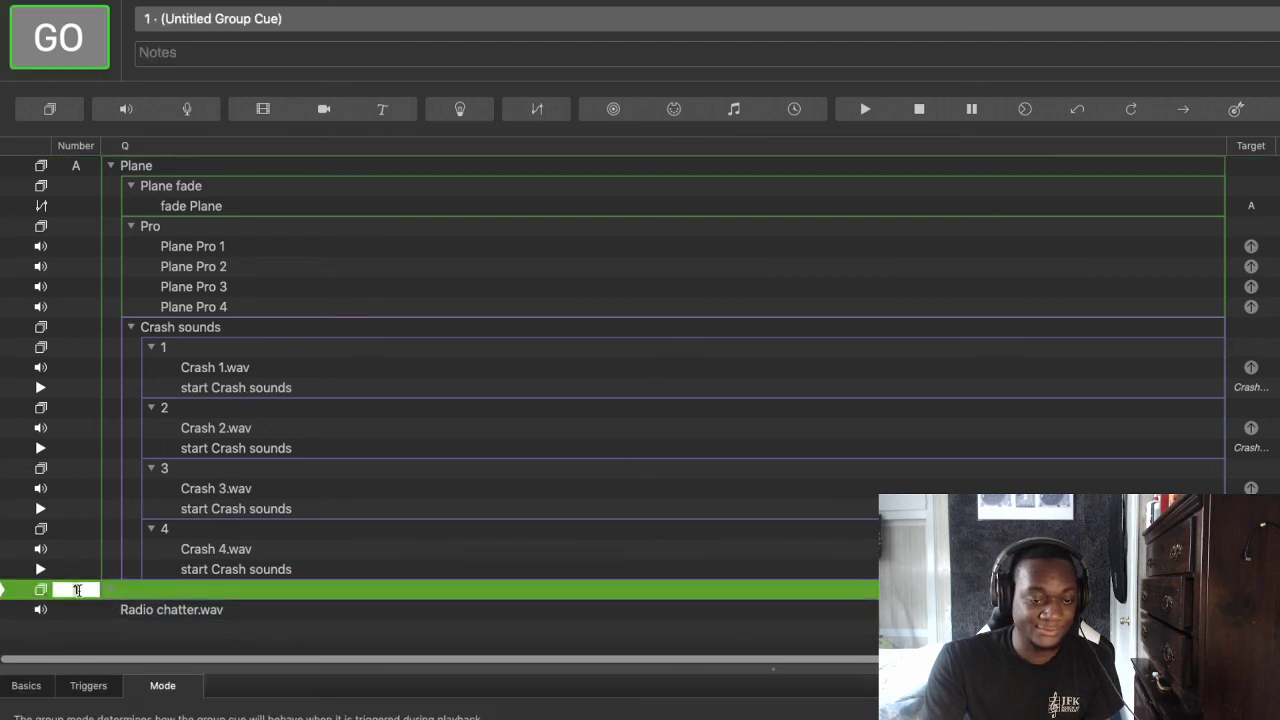
pyautogui.press('BackSpace')
pyautogui.press('Return')
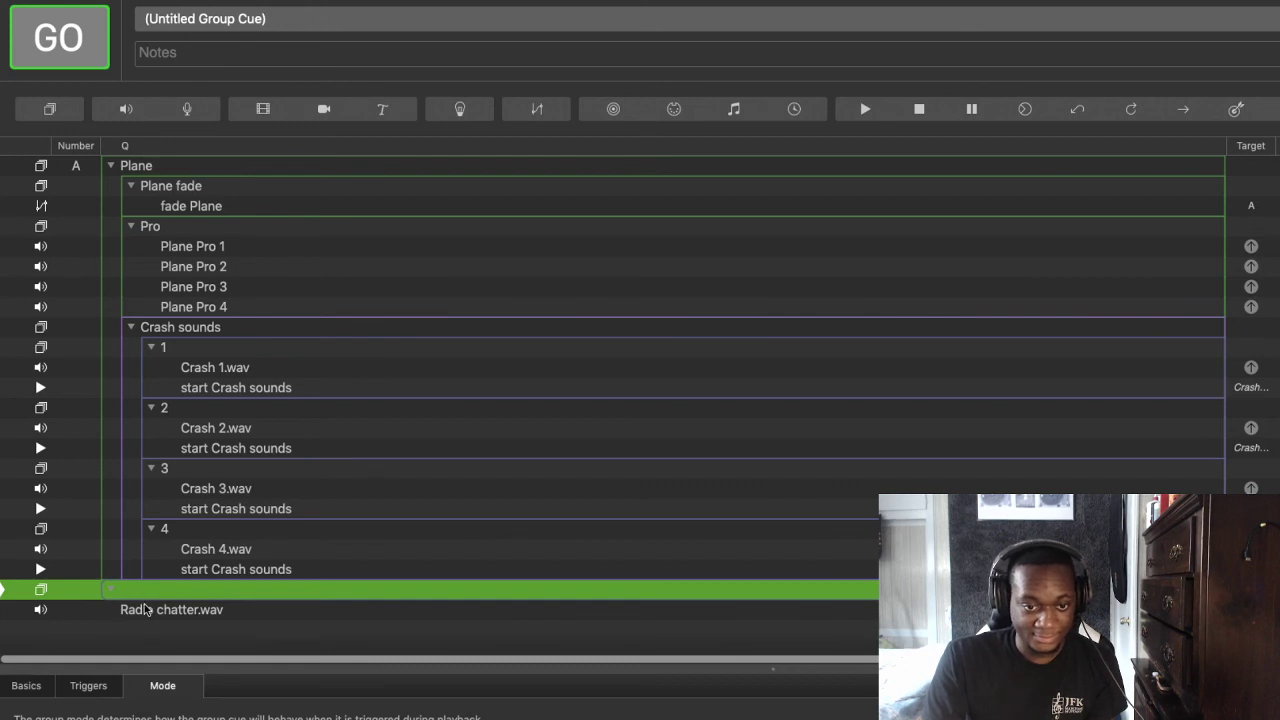
pyautogui.moveTo(147, 615); pyautogui.dragTo(108, 582)
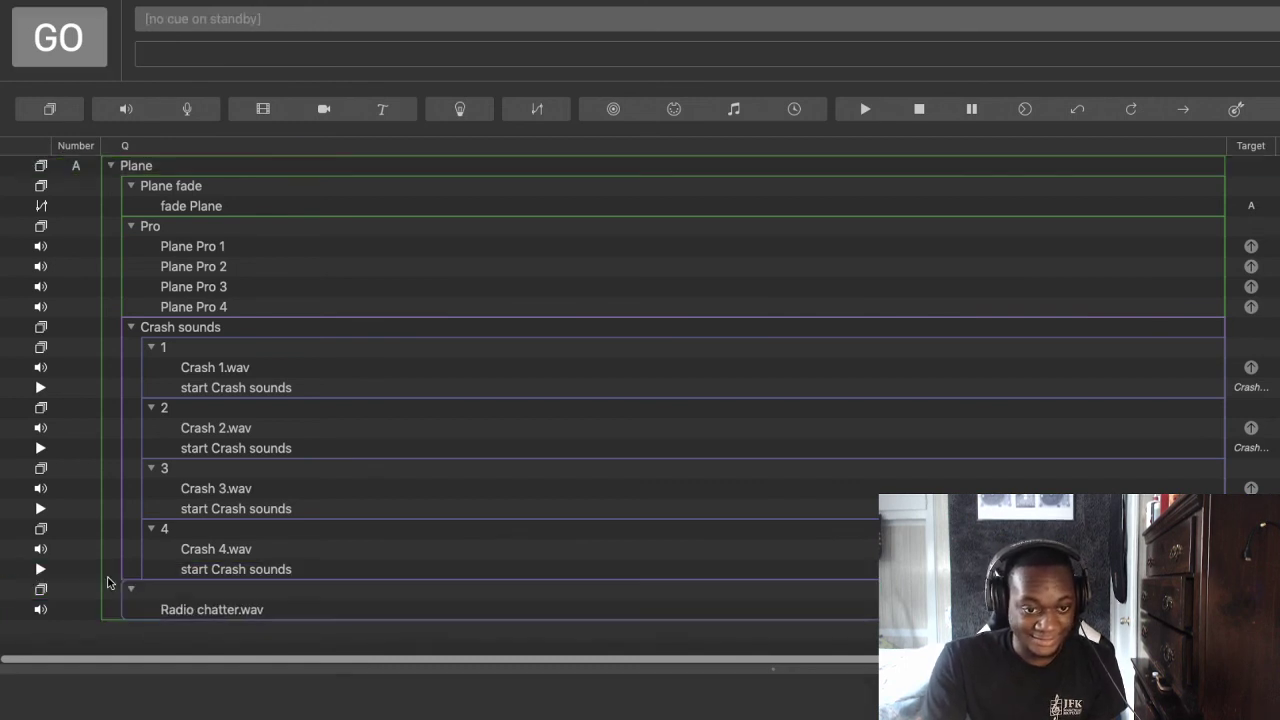
# Name the untitled group that holds Radio chatter.wav "Radio"
pyautogui.click(186, 578)
pyautogui.doubleClick(187, 589)
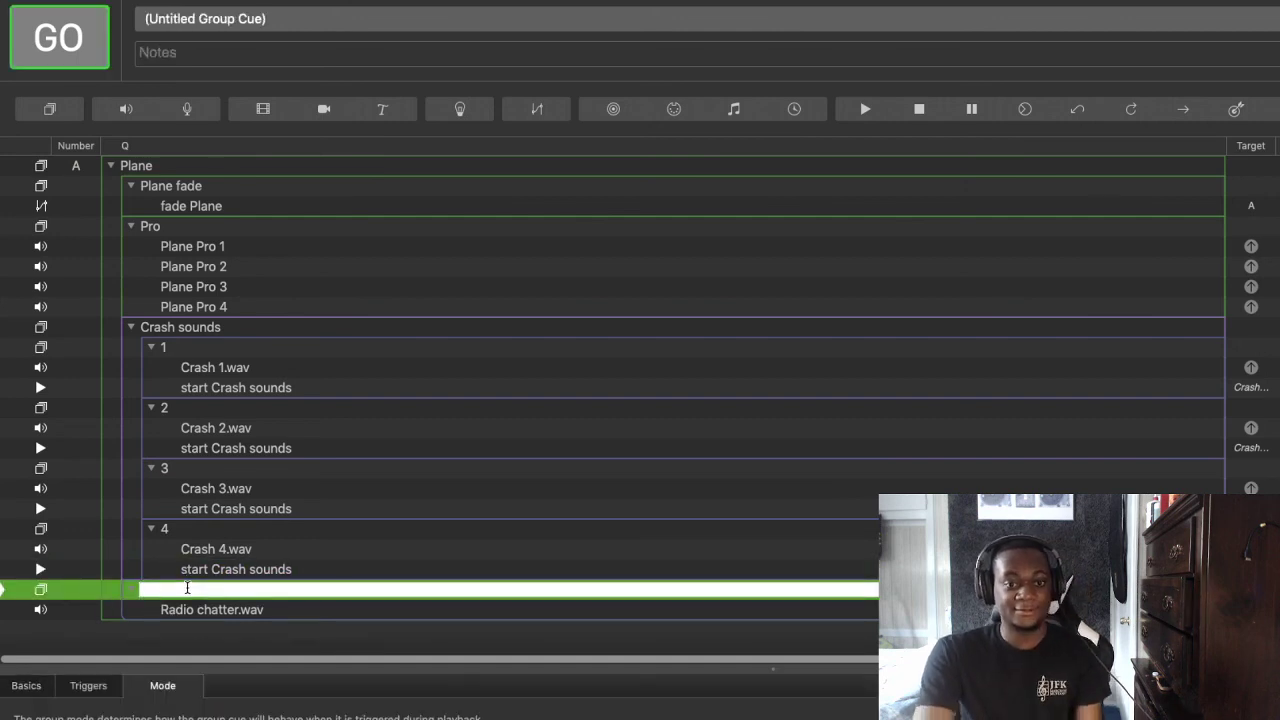
pyautogui.write('R')
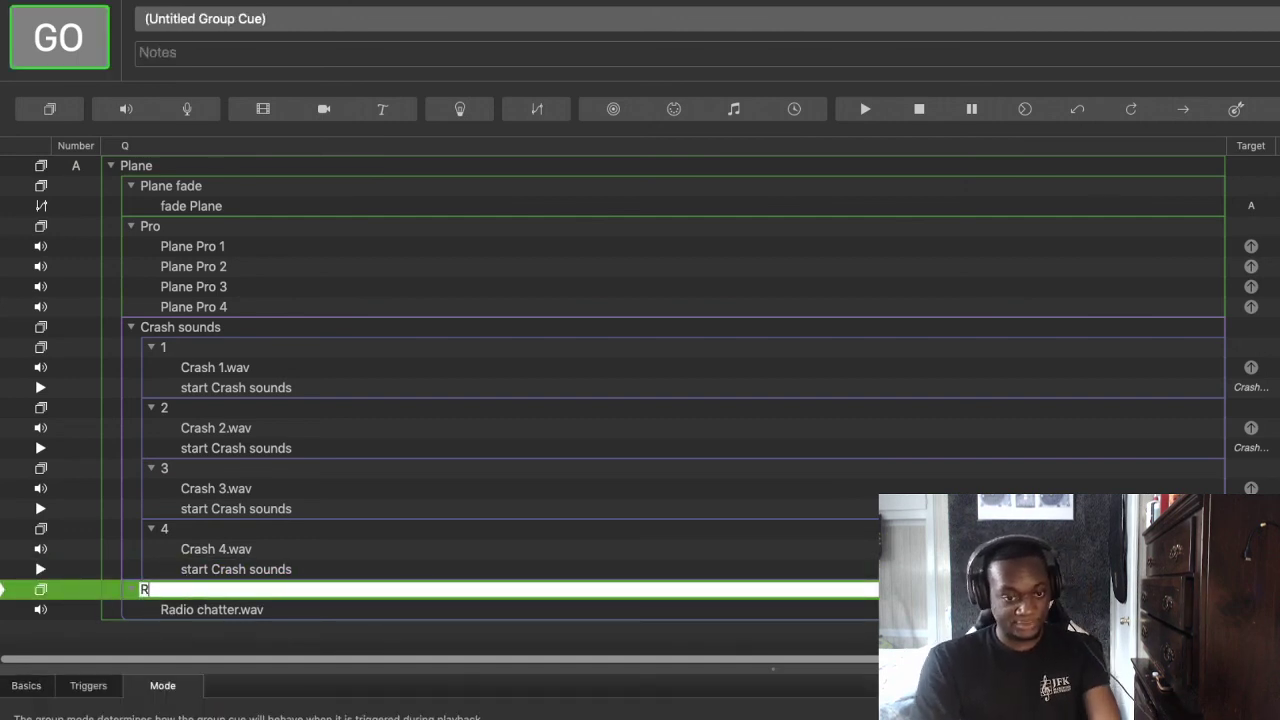
pyautogui.write('adio')
pyautogui.press('Return')
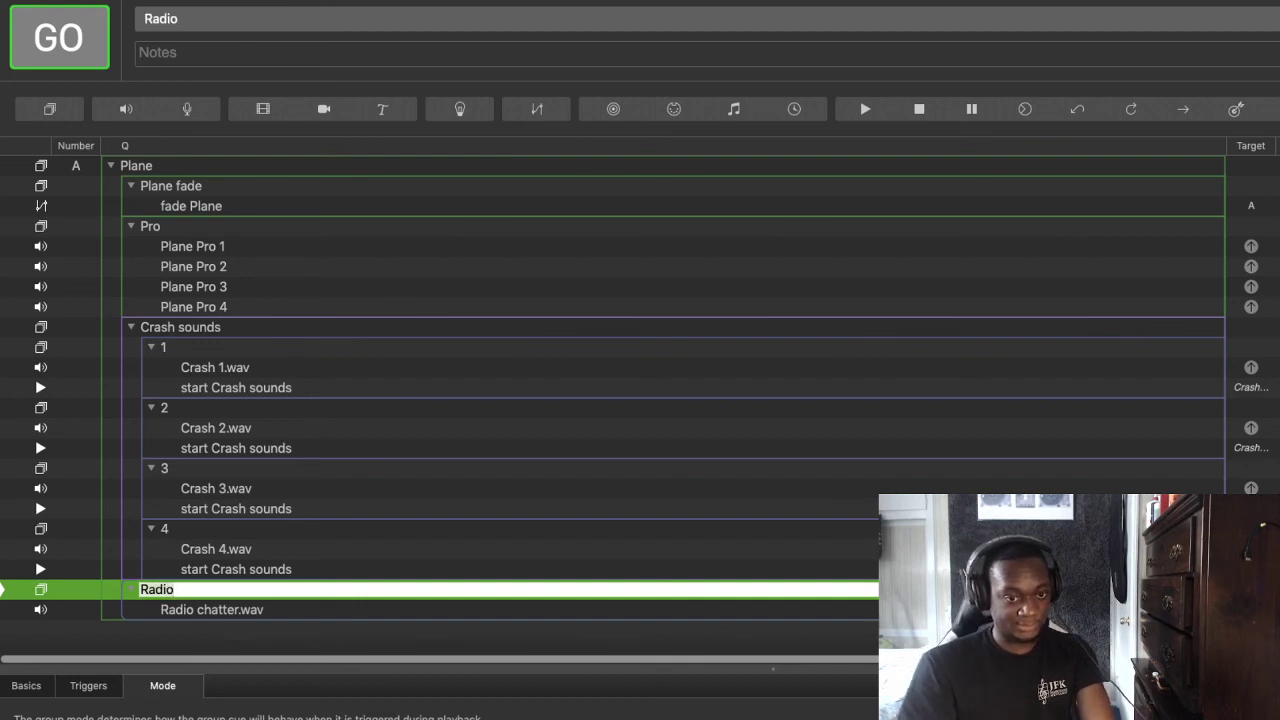
# Play Radio chatter.wav in the Radio group to hear it
pyautogui.click(563, 604)
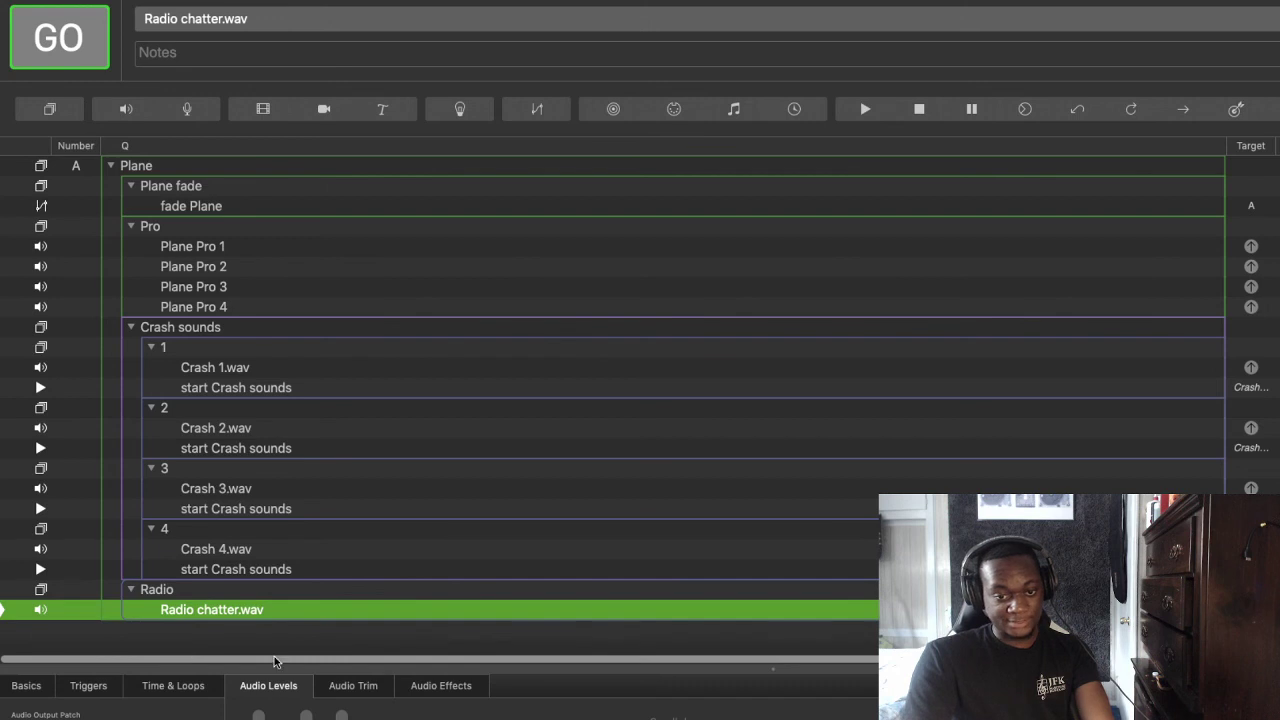
pyautogui.press('space')
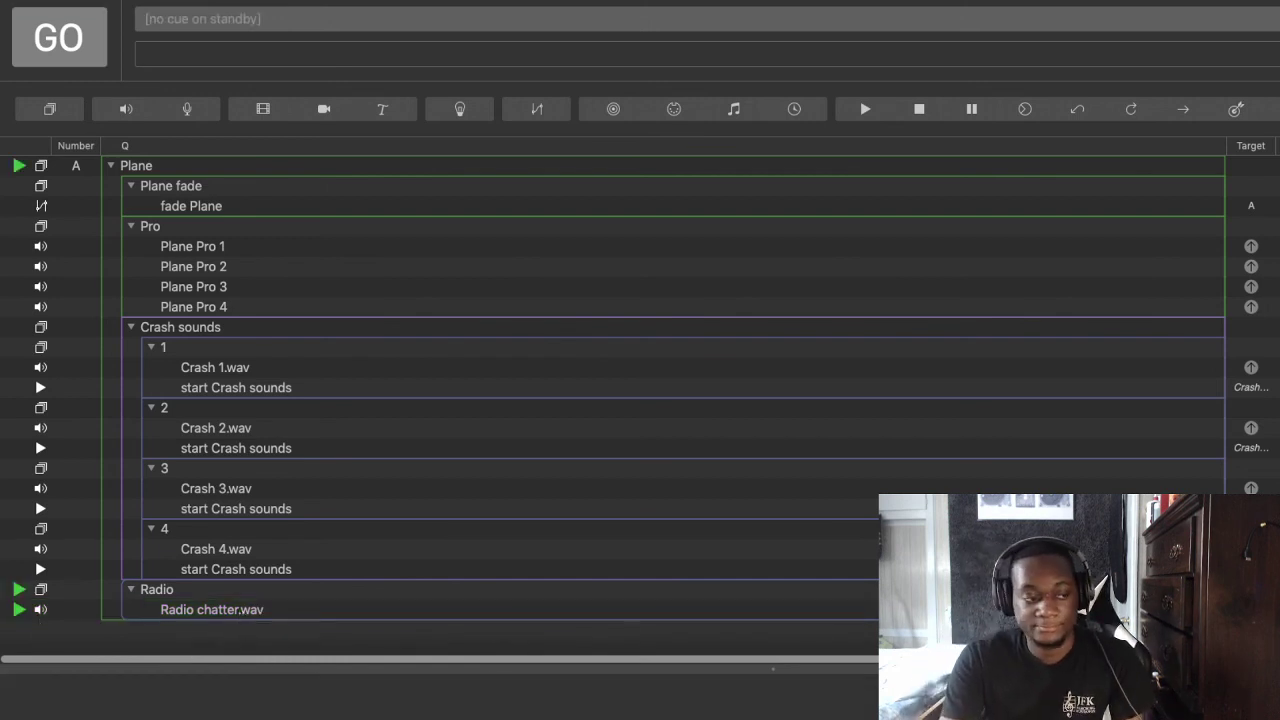
pyautogui.click(3, 609)
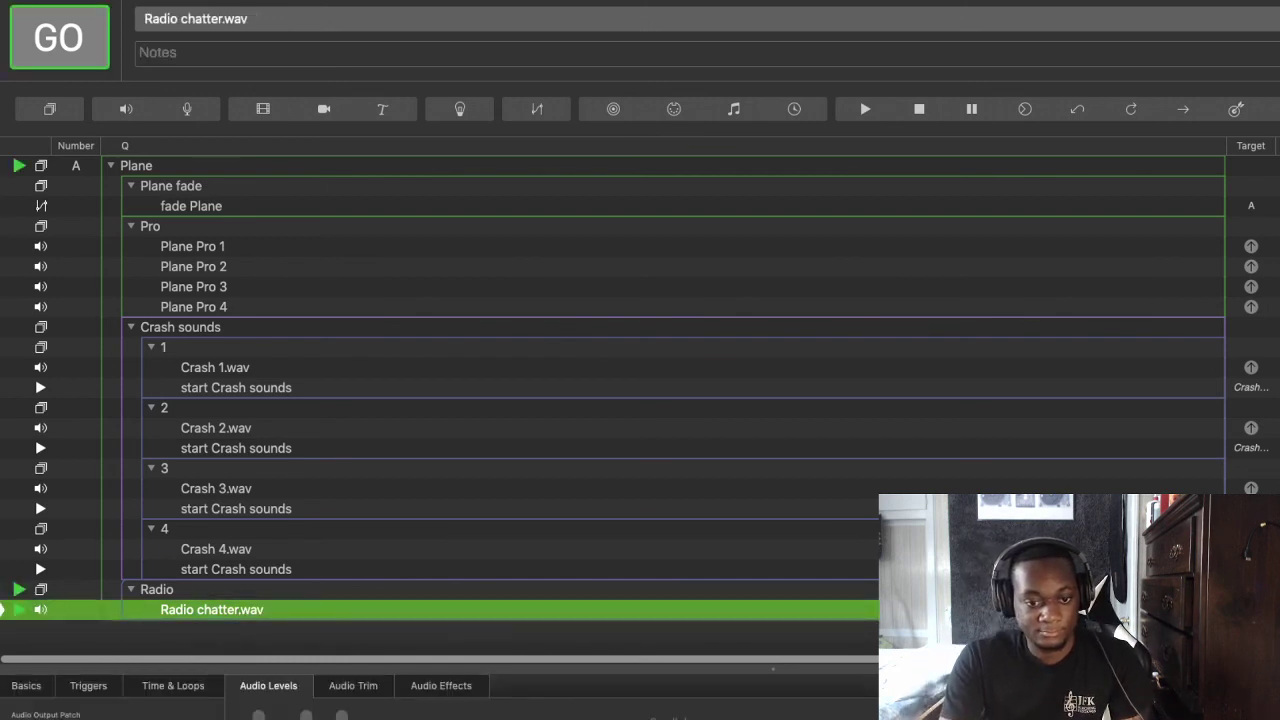
# Set the Radio group's mode to match the Crash sounds group
pyautogui.click(310, 594)
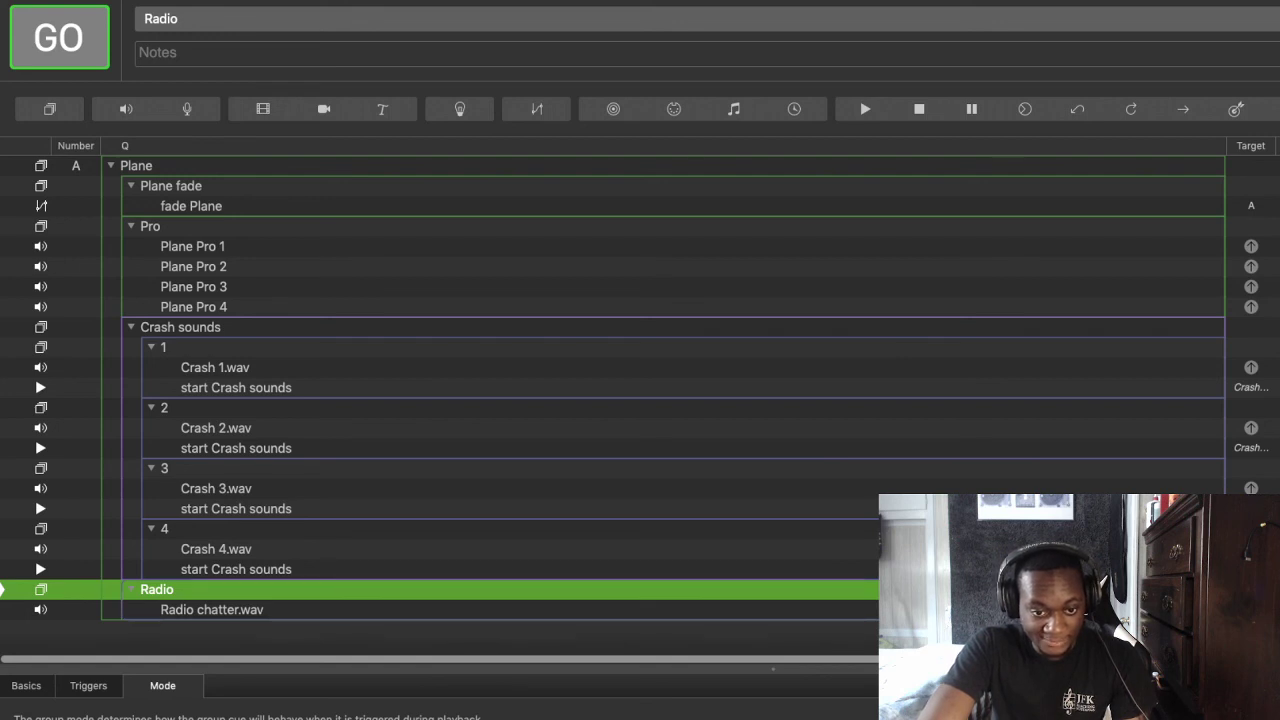
pyautogui.click(207, 610)
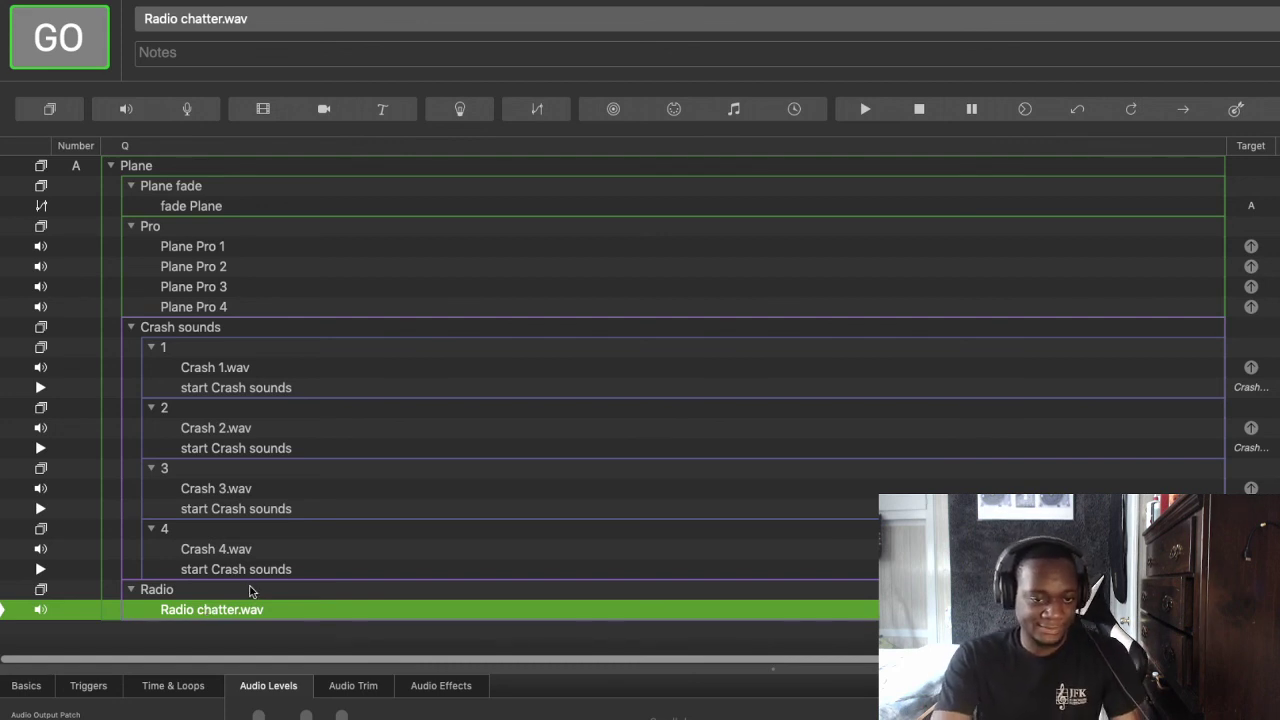
pyautogui.click(252, 595)
pyautogui.click(256, 612)
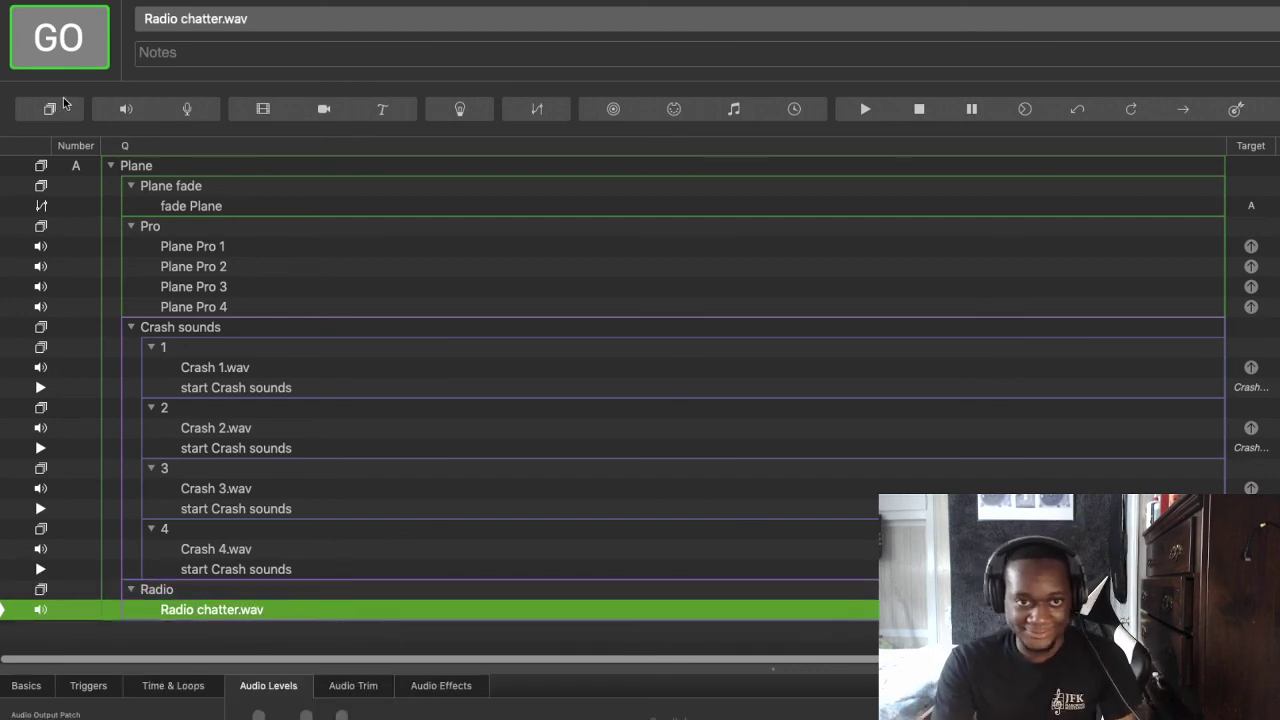
# Add a group cue below Radio chatter.wav inside the Radio group and copy it until there are four groups
pyautogui.moveTo(52, 108); pyautogui.dragTo(184, 620)
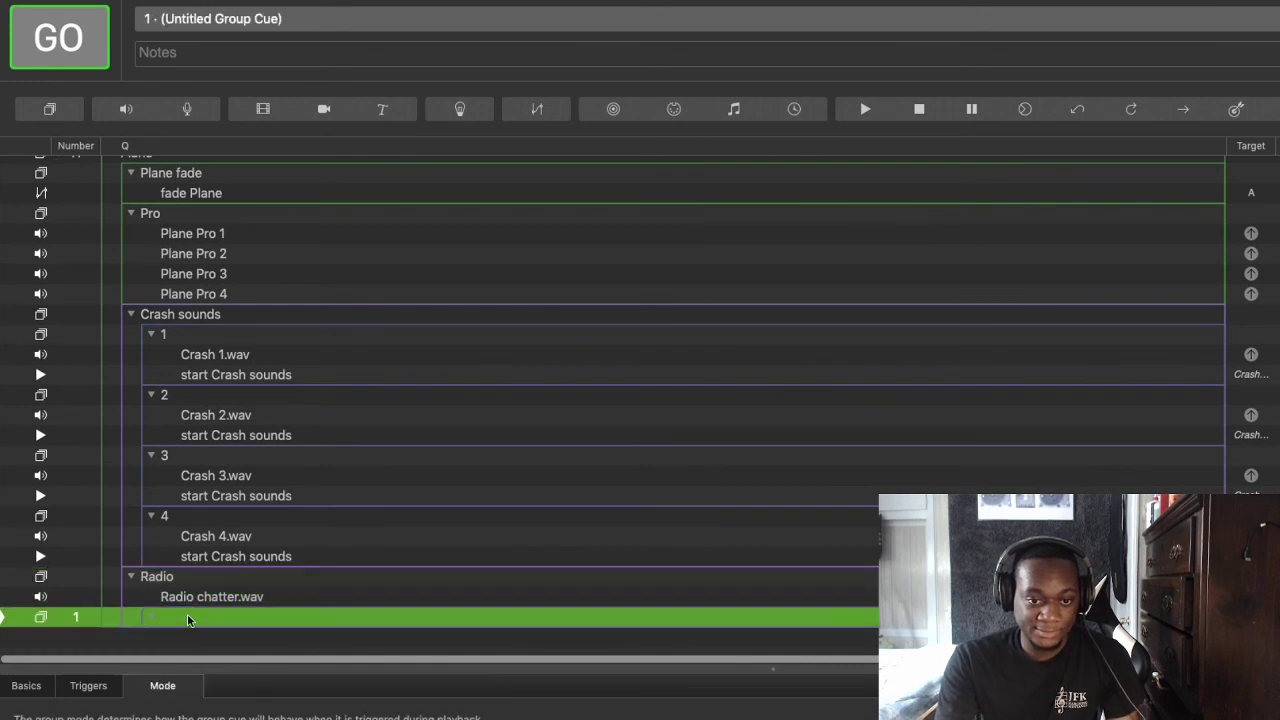
pyautogui.press('super+v')
pyautogui.press('super+v')
pyautogui.scroll(-3, 188, 615)
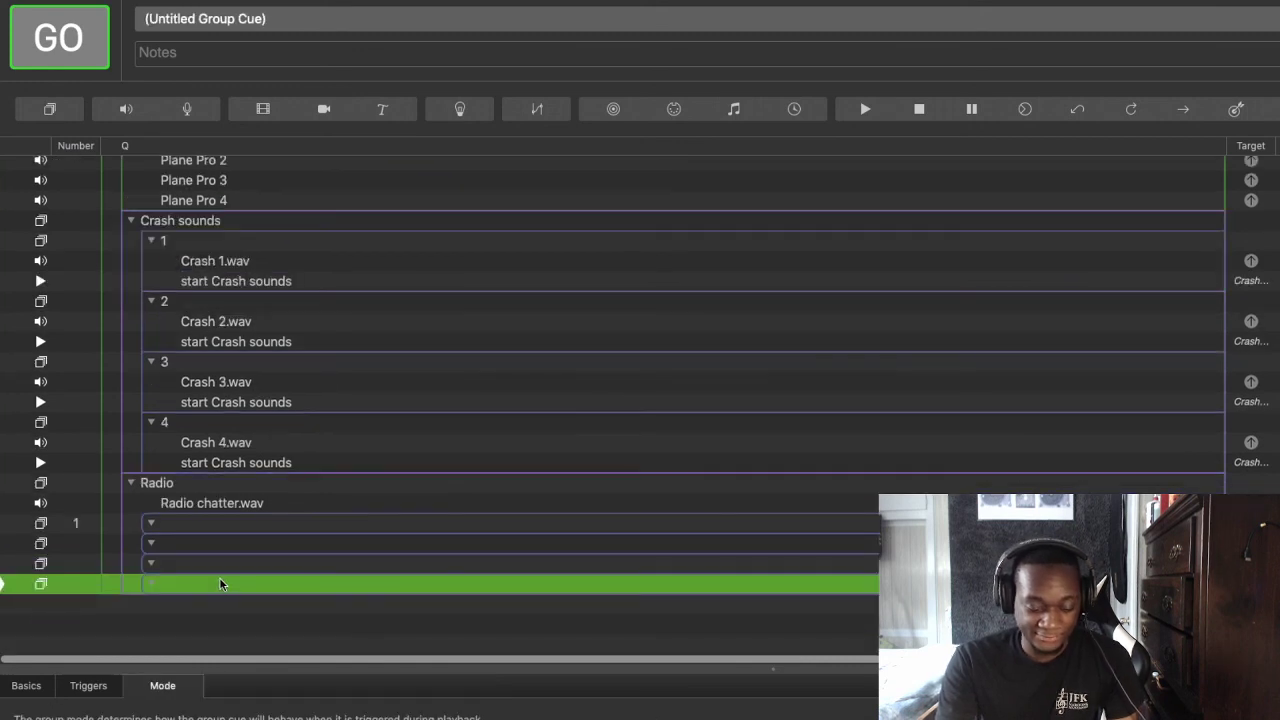
# Duplicate Radio chatter.wav to make four copies and place one in each of the four untitled groups inside Radio
pyautogui.click(210, 507)
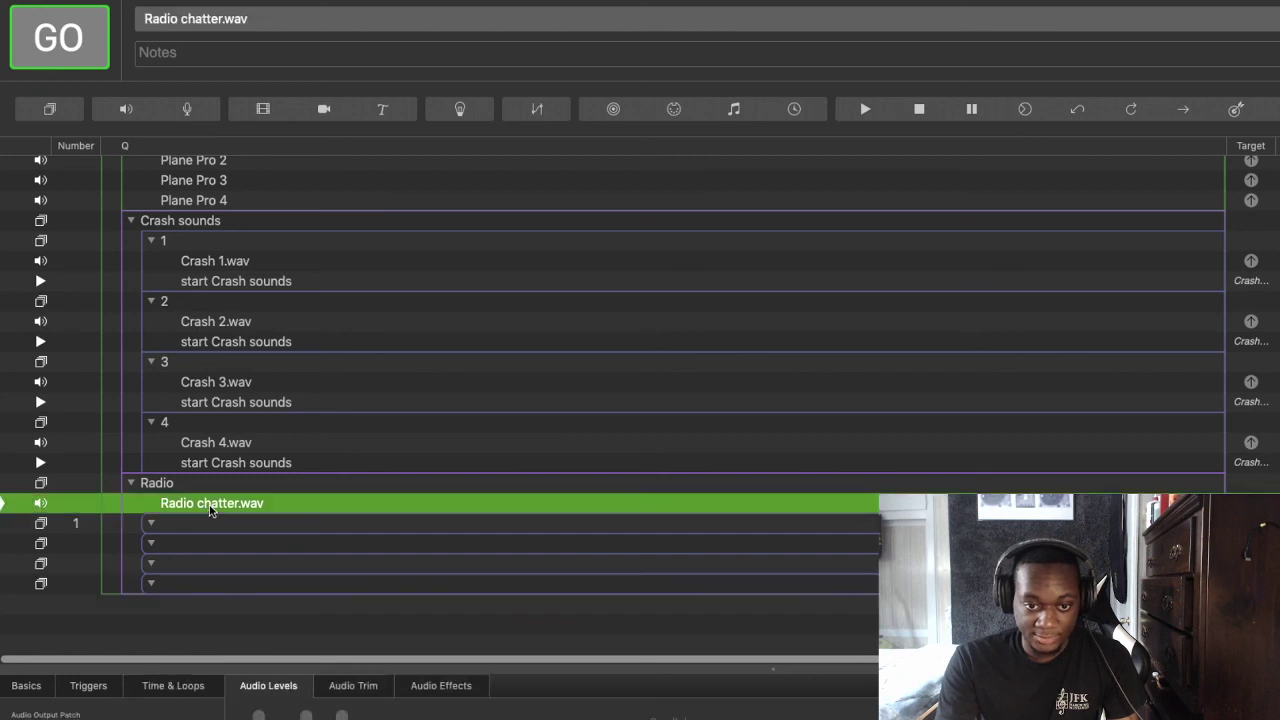
pyautogui.press('super+v')
pyautogui.press('super+v')
pyautogui.press('super+v')
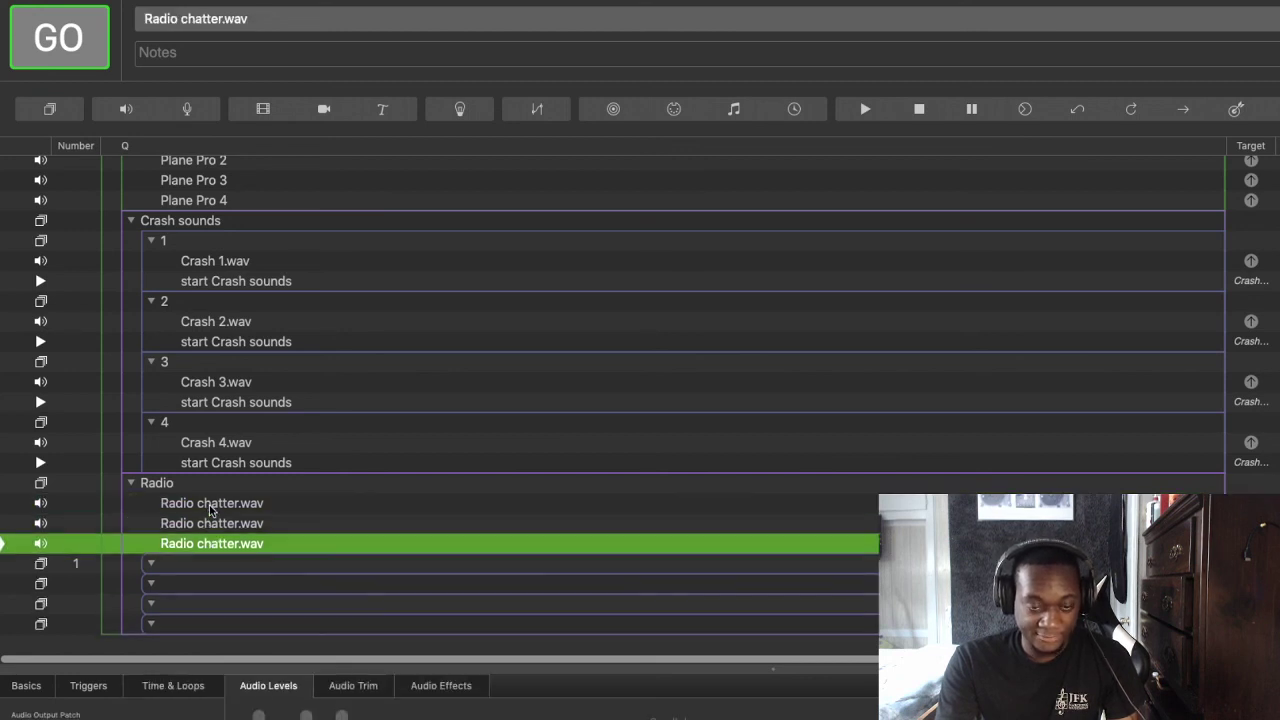
pyautogui.moveTo(199, 571); pyautogui.dragTo(194, 600)
pyautogui.moveTo(210, 530); pyautogui.dragTo(203, 630)
pyautogui.moveTo(209, 572); pyautogui.dragTo(210, 590)
pyautogui.moveTo(224, 516); pyautogui.dragTo(220, 622)
# Name the four groups inside Radio R1, R2, R3 and R4 in order
pyautogui.doubleClick(210, 476)
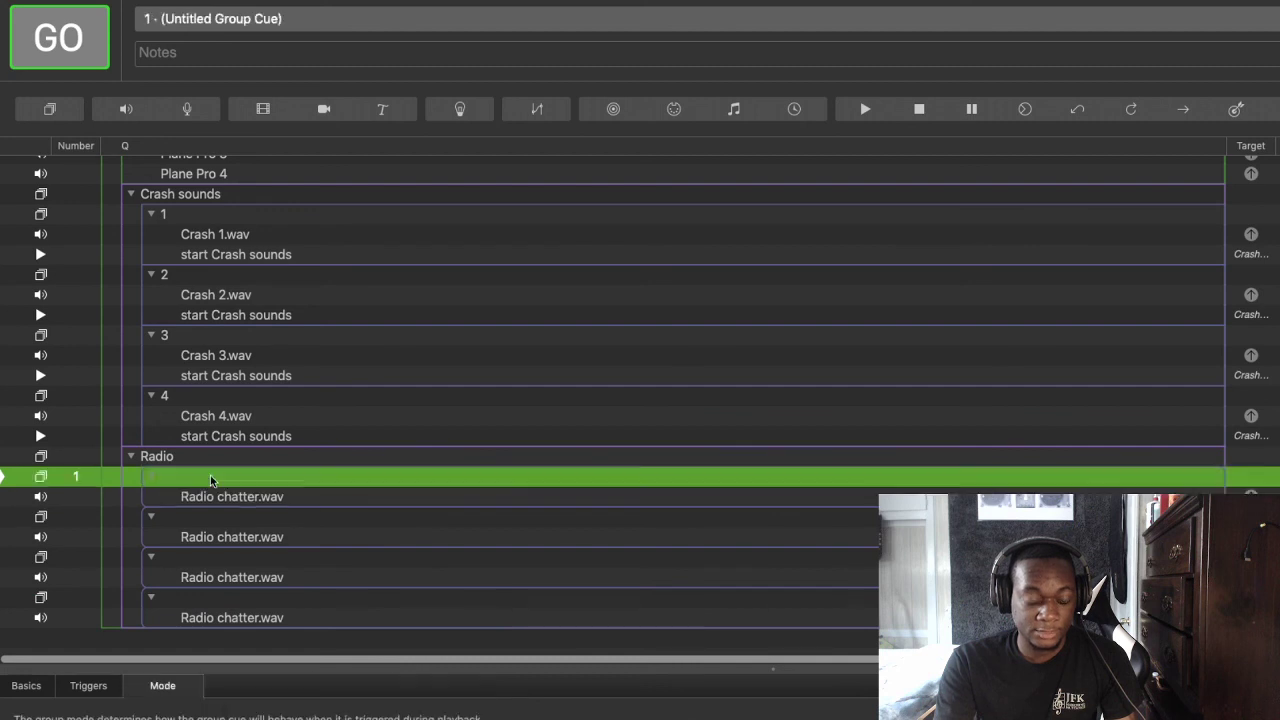
pyautogui.write('R')
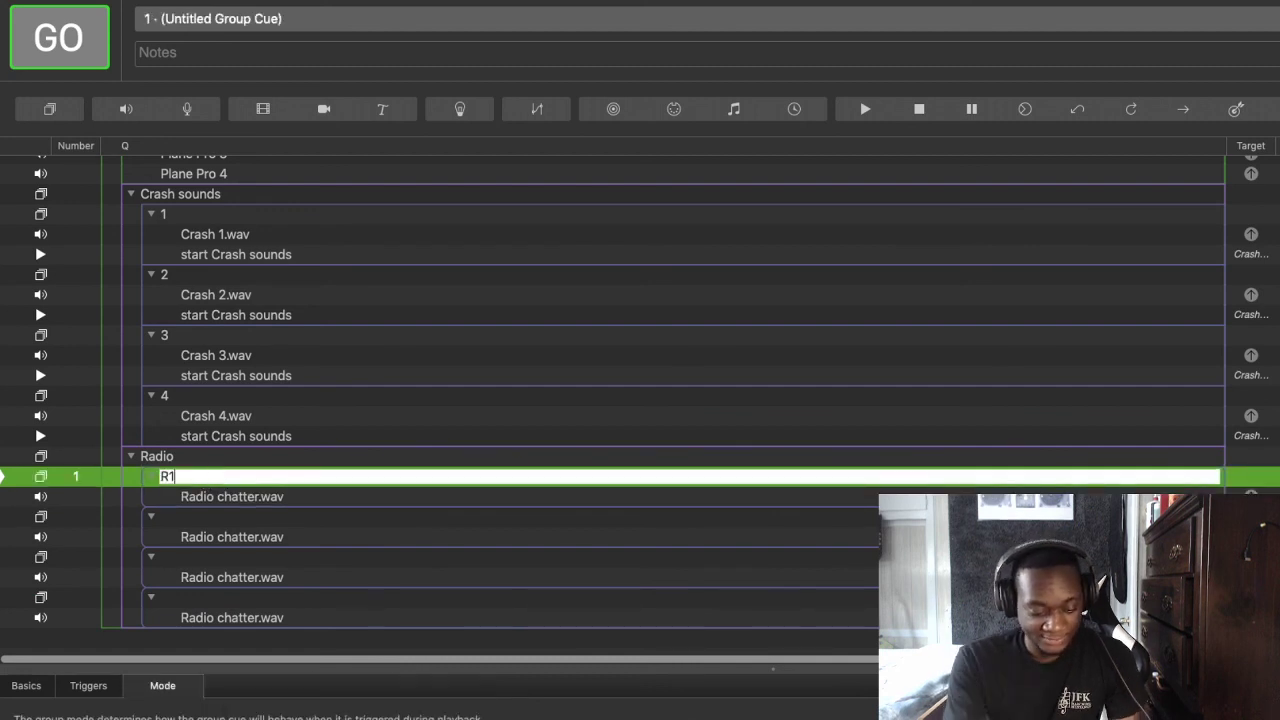
pyautogui.write('1')
pyautogui.press('Return')
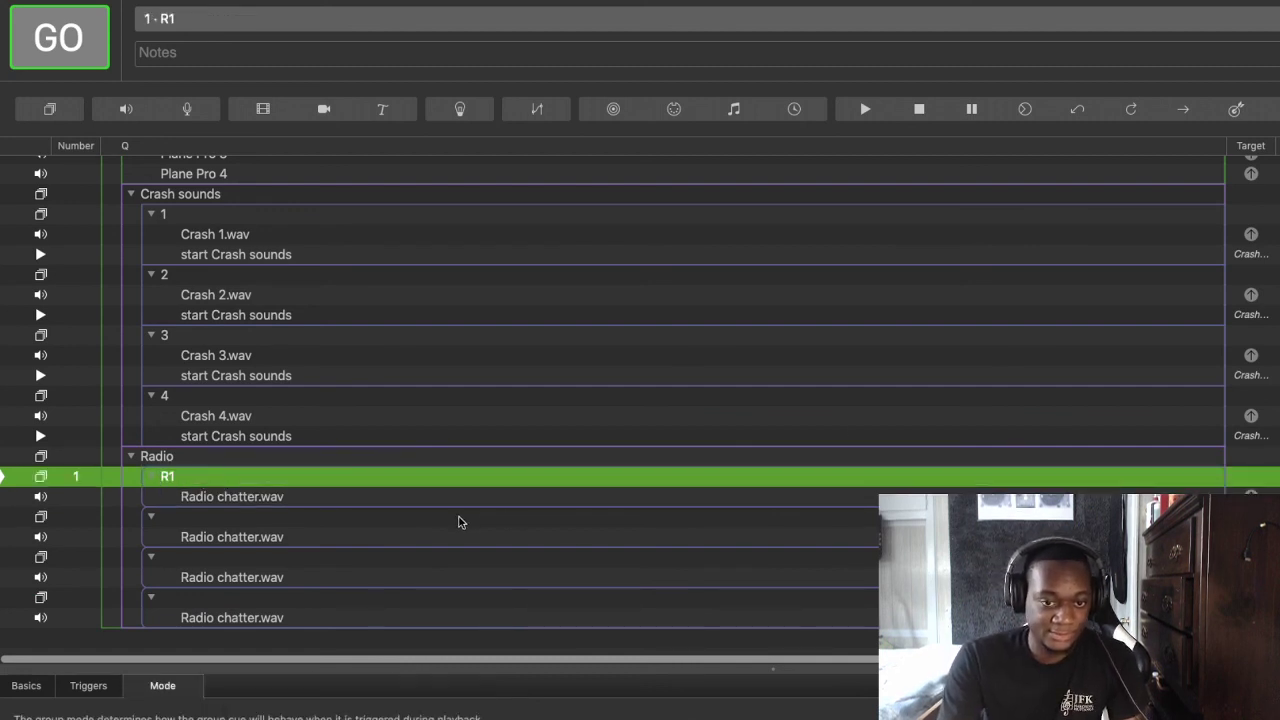
pyautogui.doubleClick(308, 515)
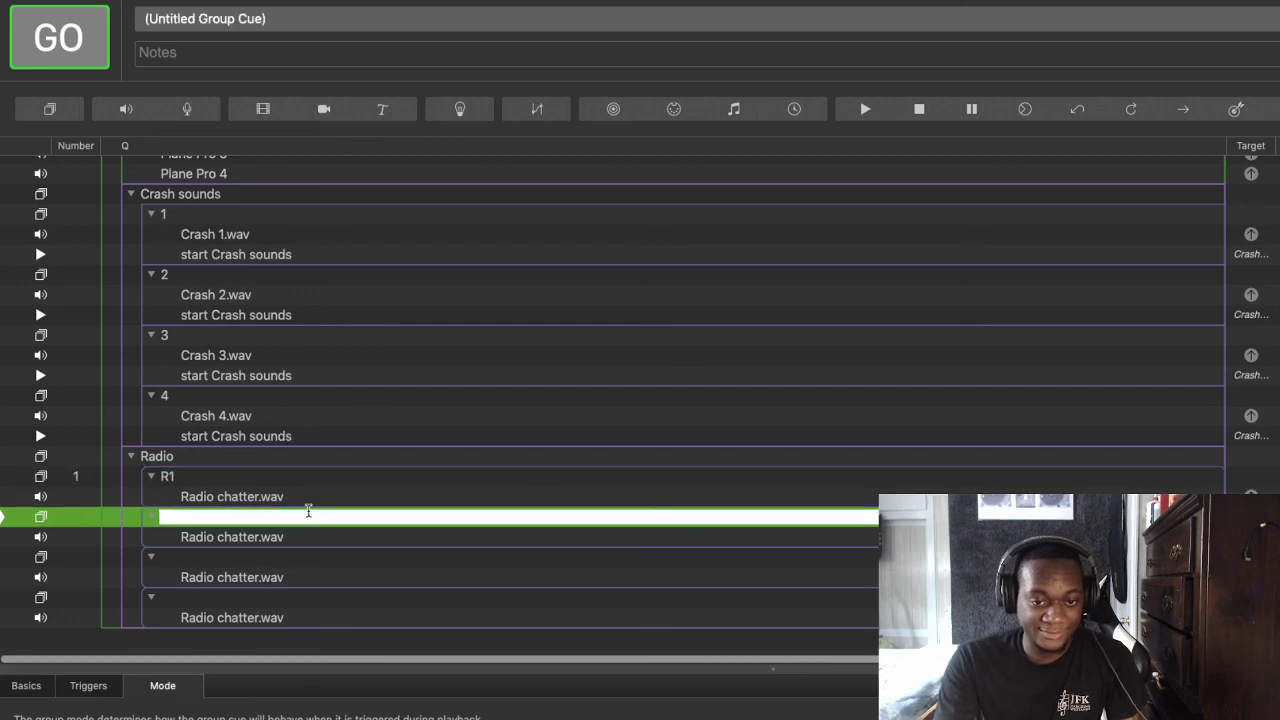
pyautogui.write('R2')
pyautogui.press('Return')
pyautogui.doubleClick(278, 562)
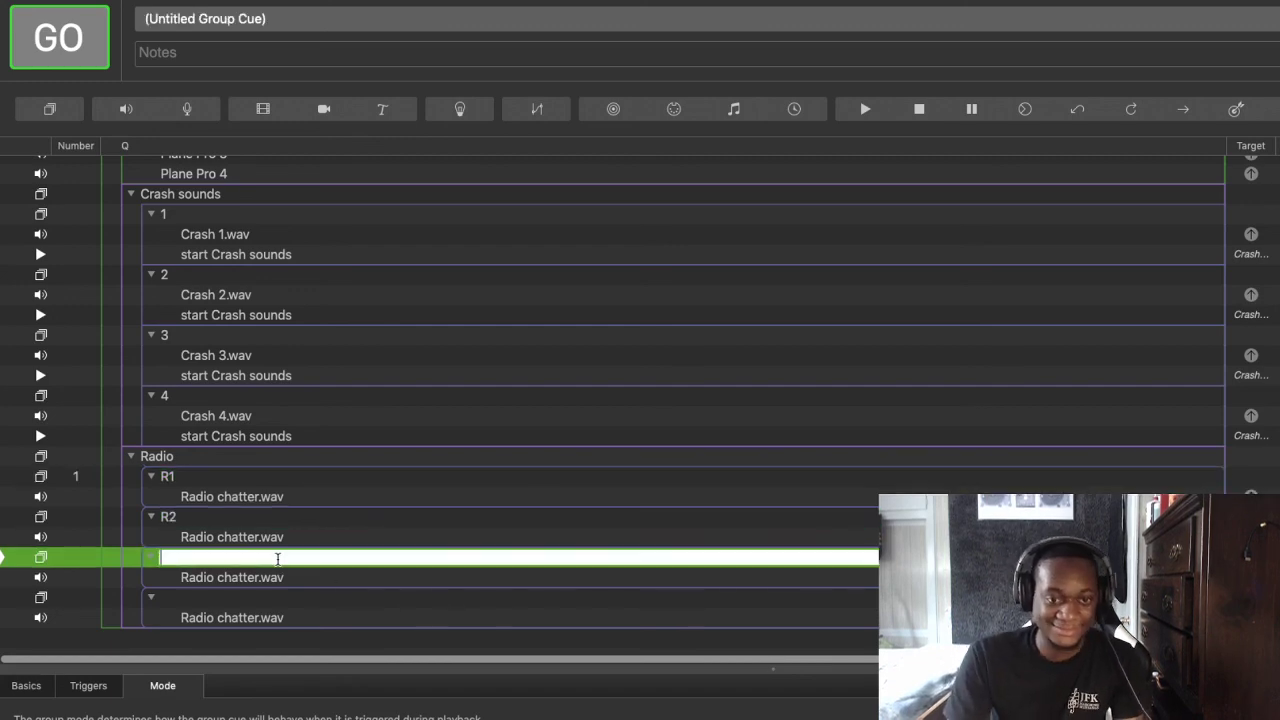
pyautogui.write('R3')
pyautogui.press('Return')
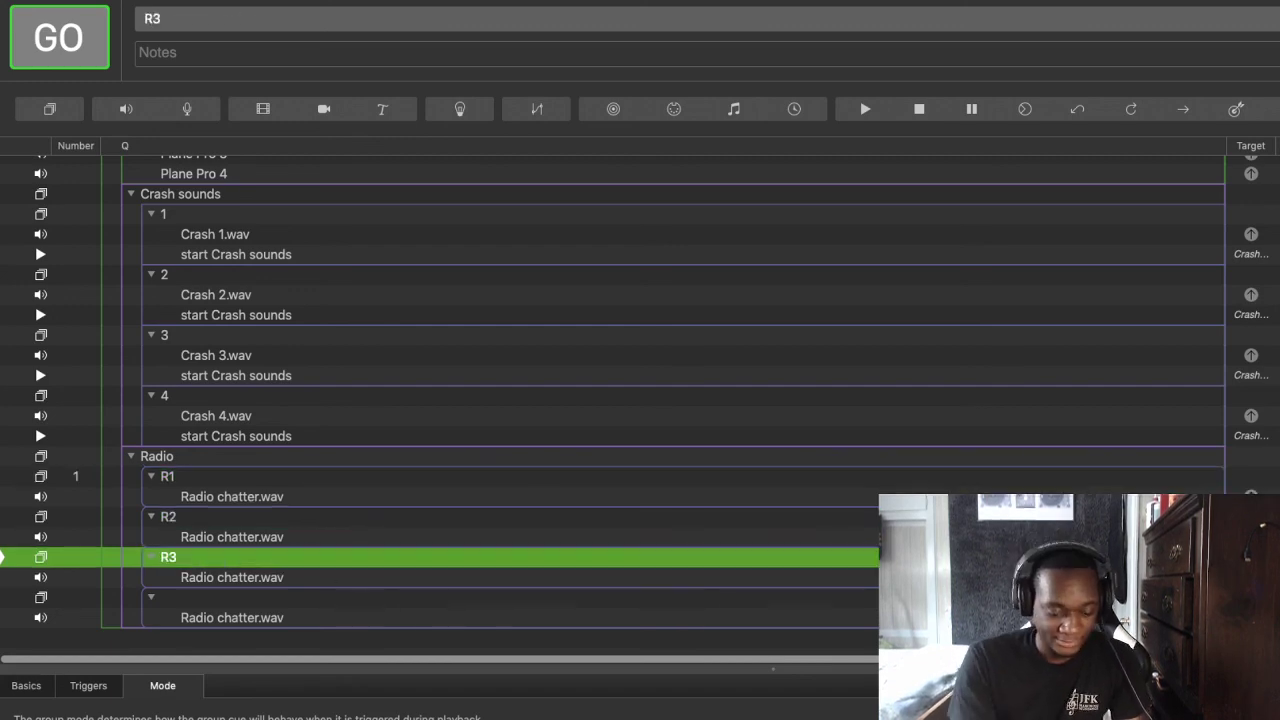
pyautogui.doubleClick(283, 604)
pyautogui.write('R4')
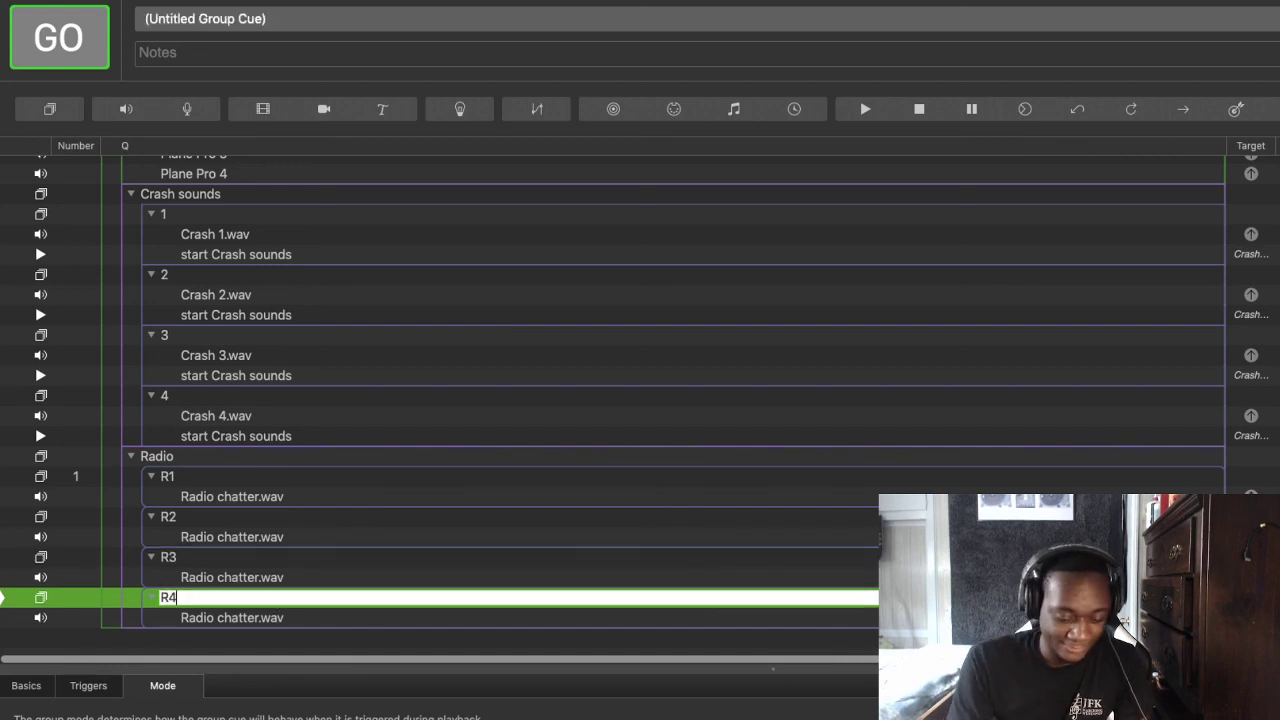
pyautogui.press('Return')
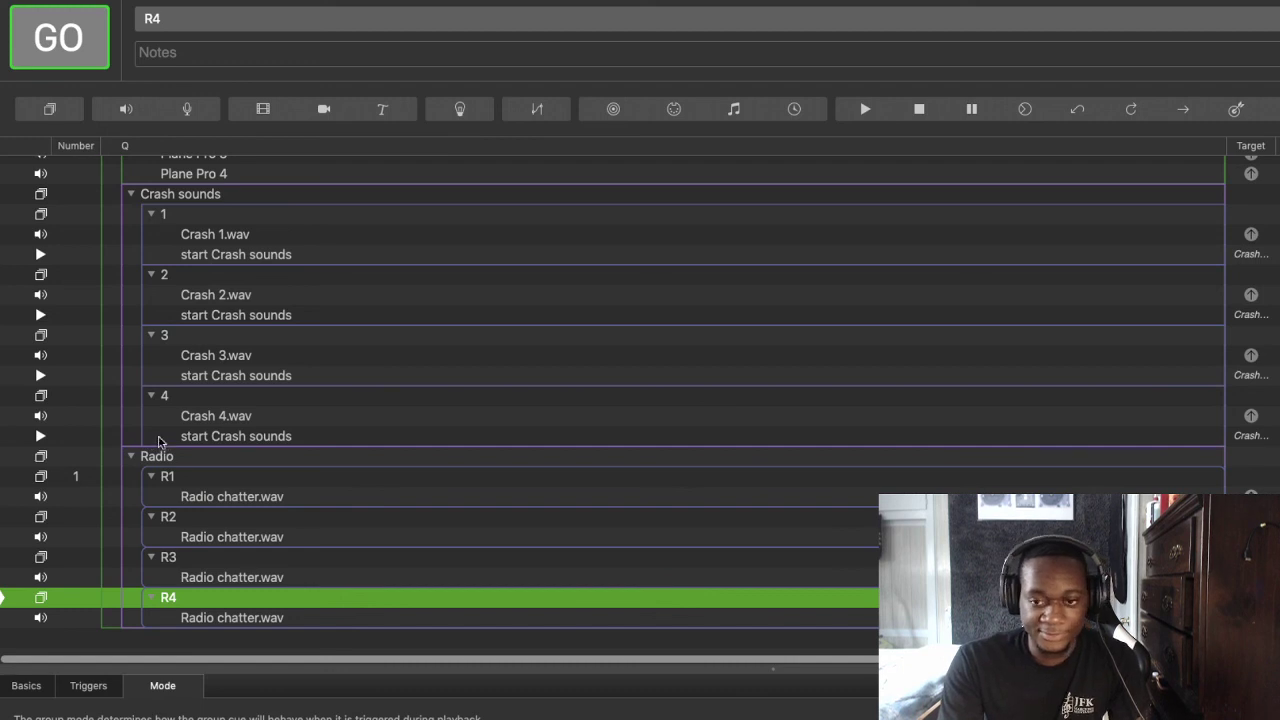
pyautogui.click(190, 478)
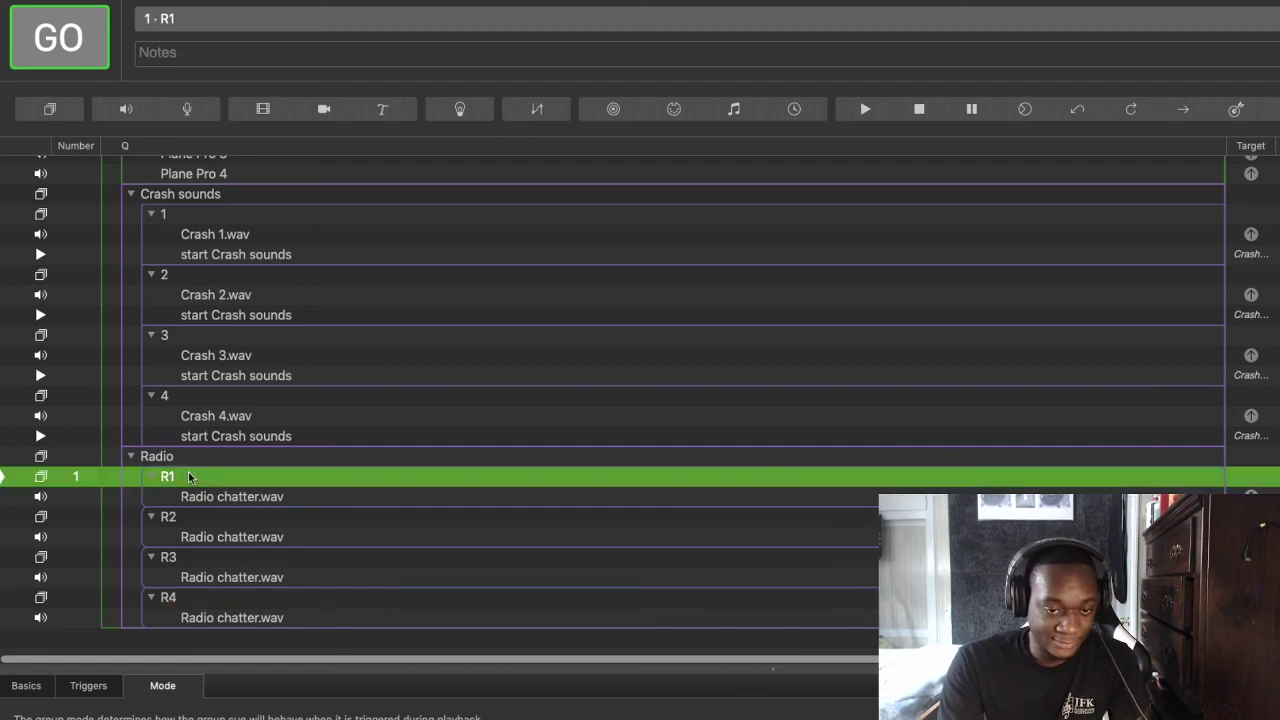
pyautogui.keyDown('shift'); pyautogui.click(185, 600); pyautogui.keyUp('shift')
pyautogui.click(87, 684)
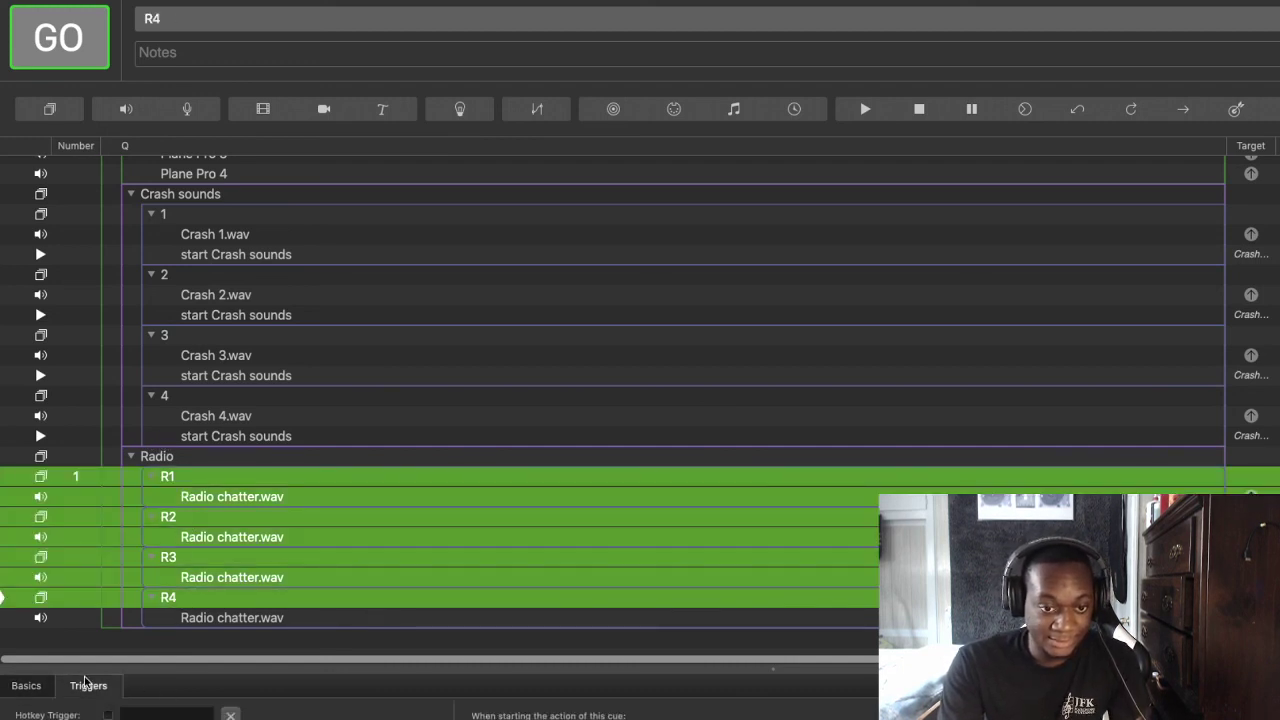
pyautogui.click(185, 638)
# Set the group mode of R1, R2, R3 and R4 one by one to match the numbered crash groups
pyautogui.click(208, 478)
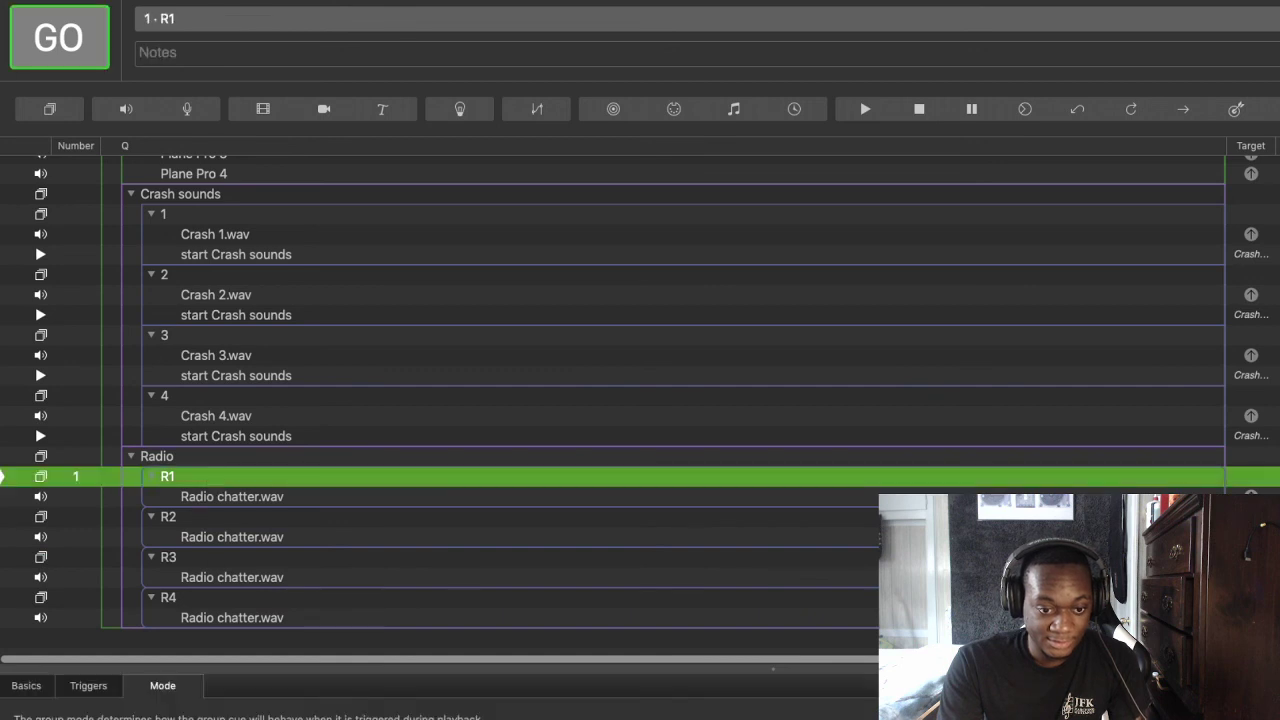
pyautogui.click(200, 518)
pyautogui.click(200, 562)
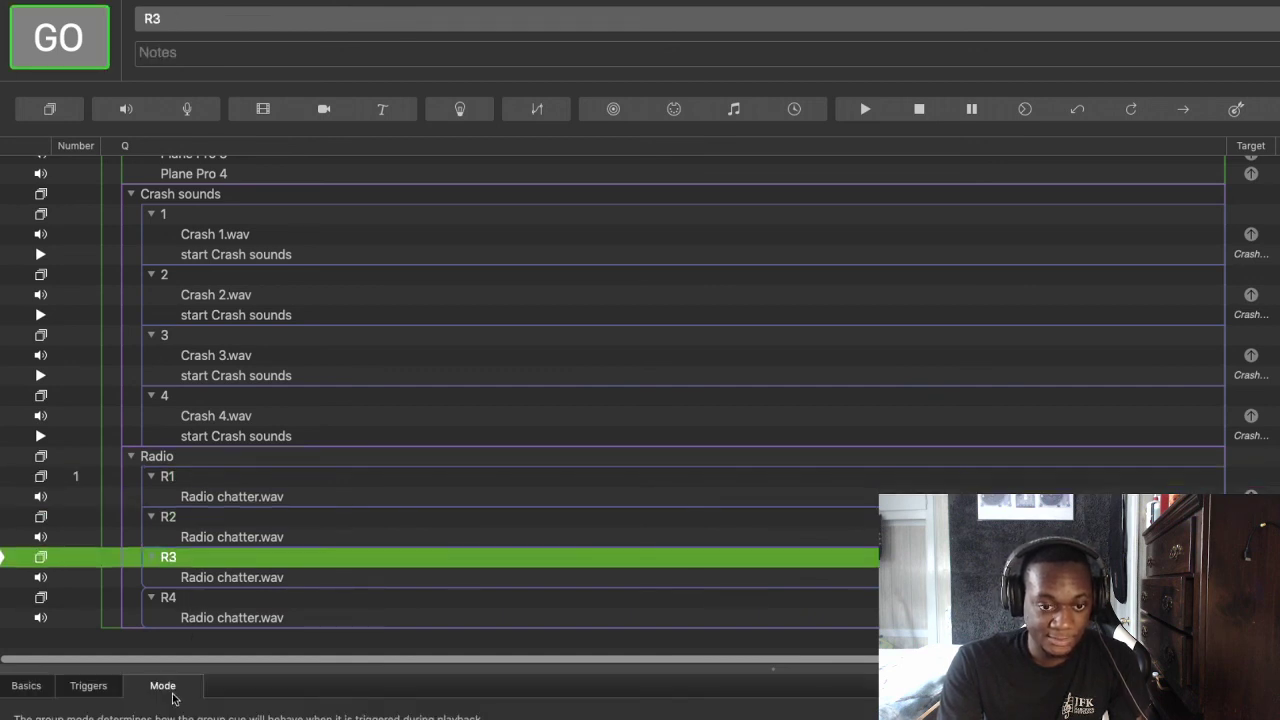
pyautogui.click(213, 600)
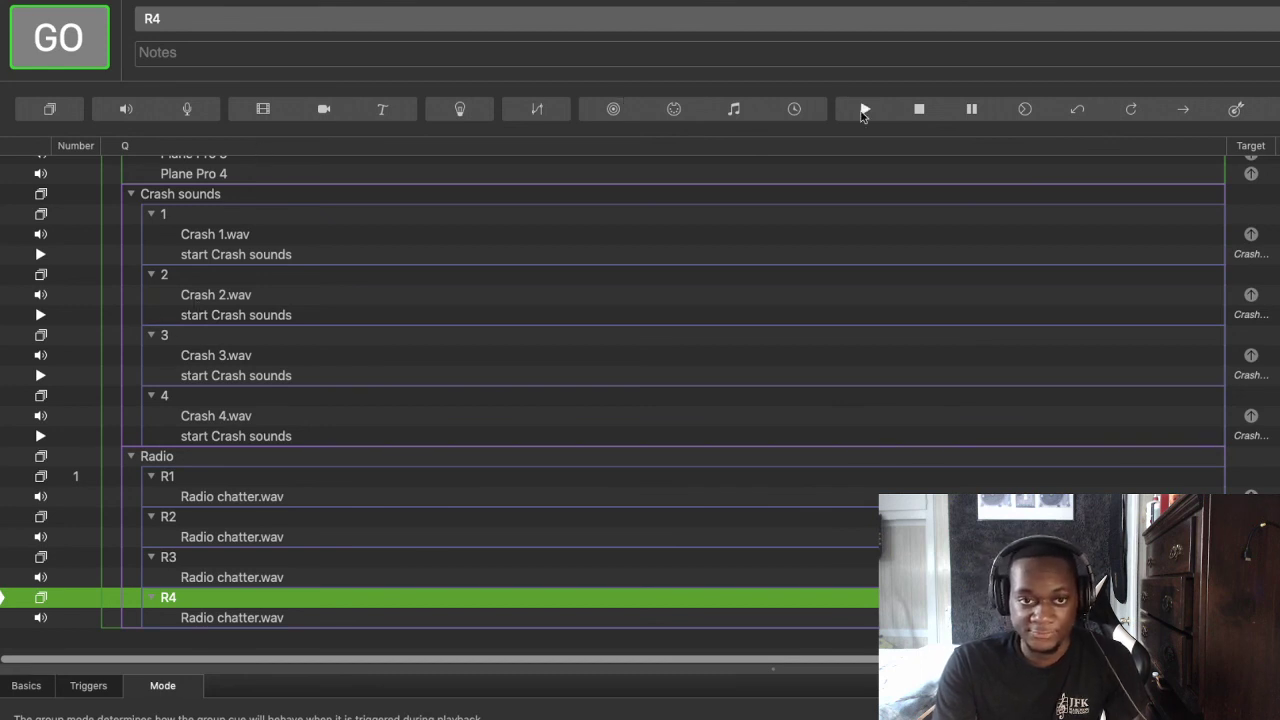
# Add a start cue after Radio chatter.wav in R1 and duplicate it three times
pyautogui.moveTo(865, 115); pyautogui.dragTo(374, 502)
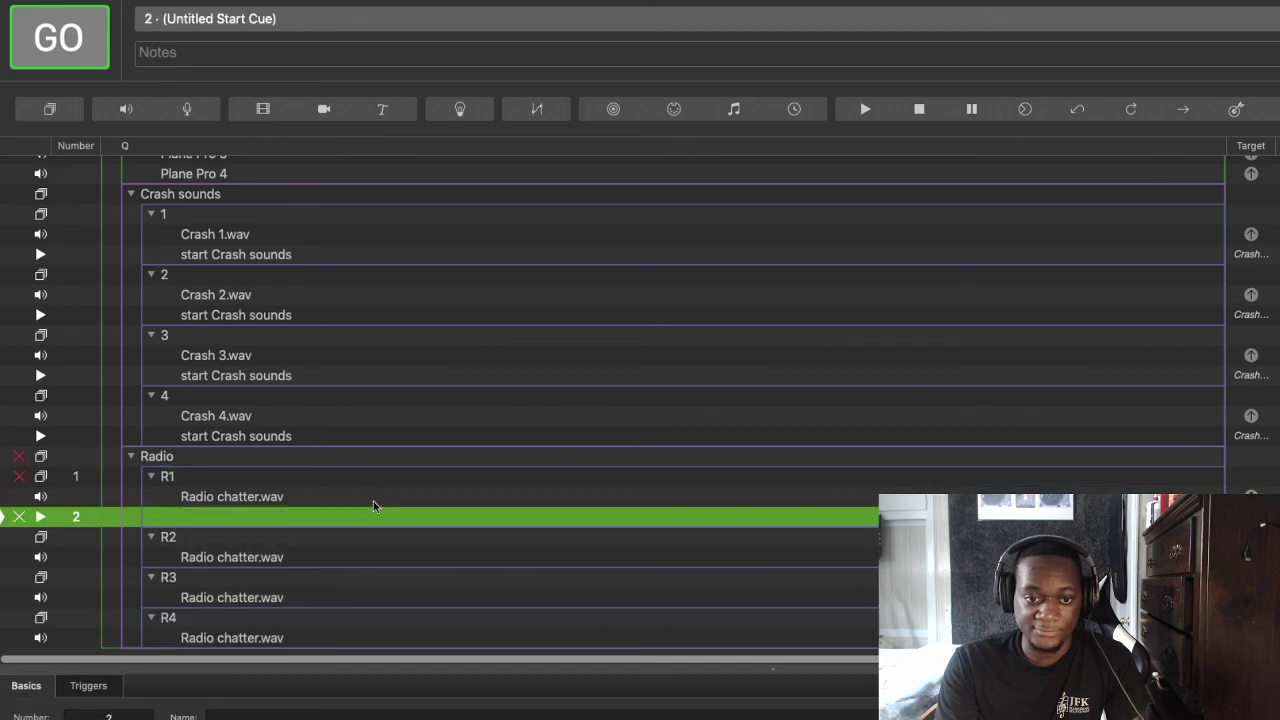
pyautogui.click(224, 537)
pyautogui.click(227, 518)
pyautogui.press('super+d')
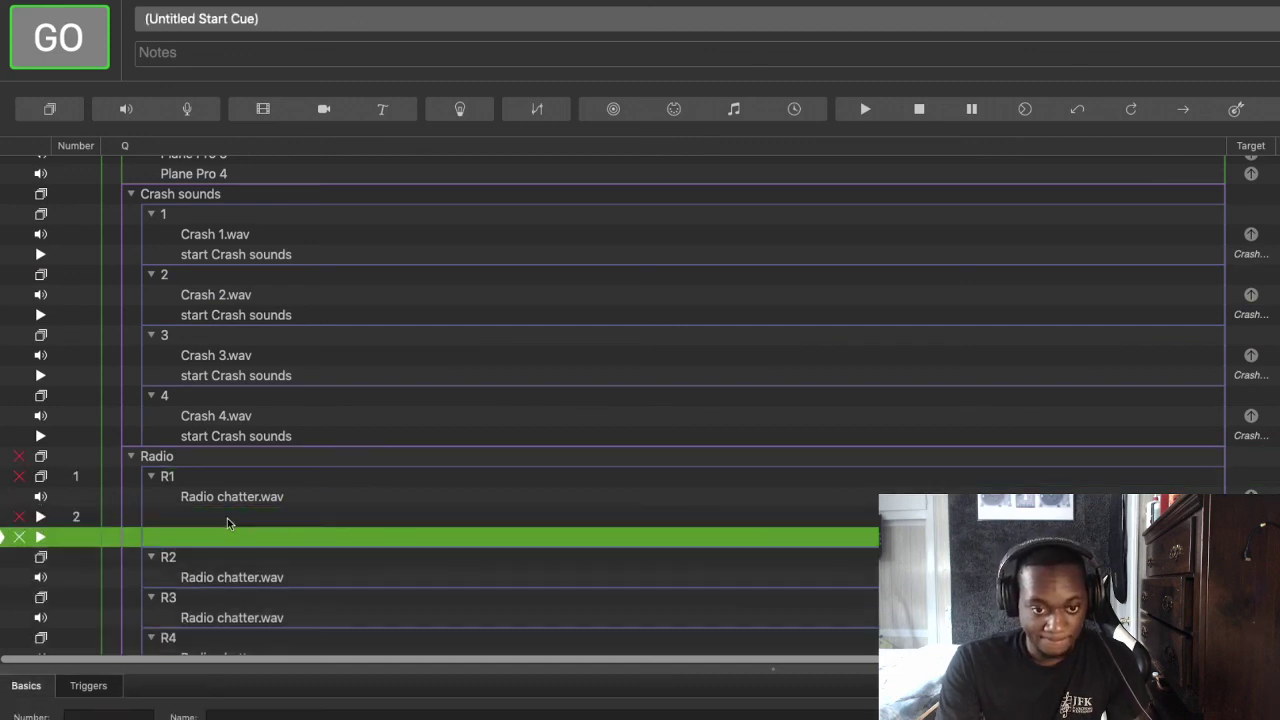
pyautogui.press('super+d')
pyautogui.press('super+d')
pyautogui.scroll(-3, 231, 527)
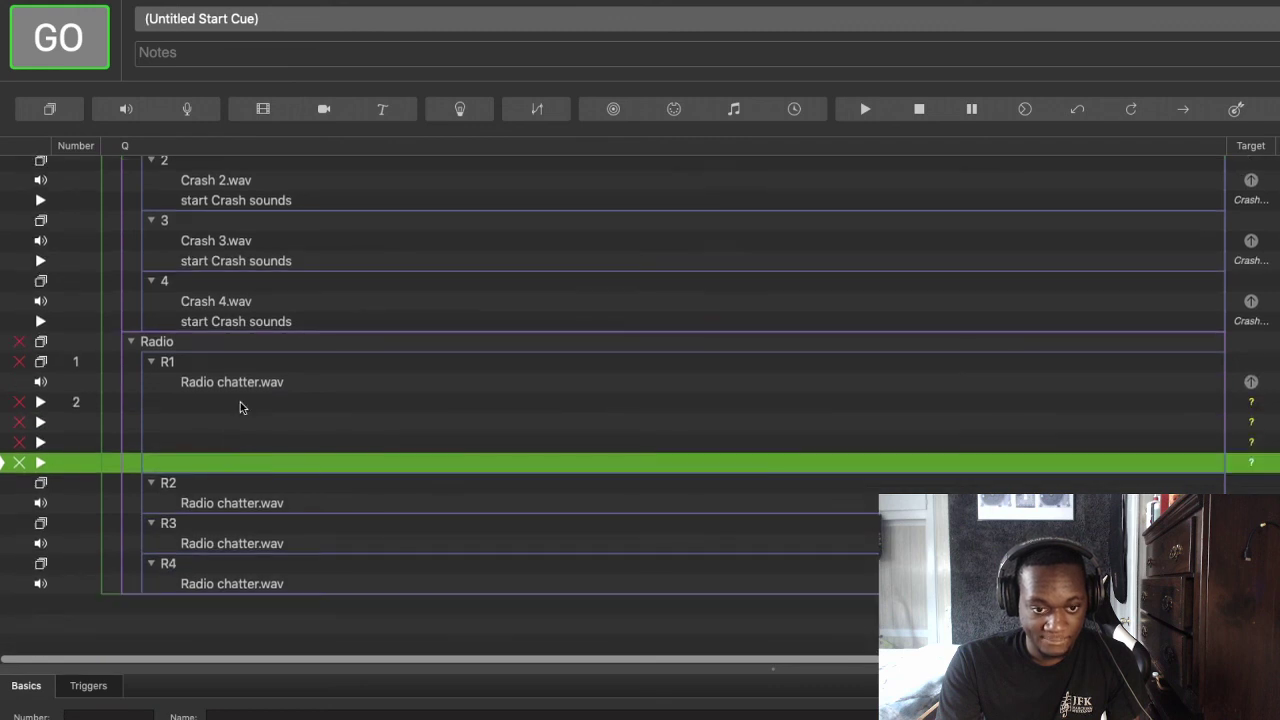
# Move one start cue each into R2, R3 and R4, below their Radio chatter.wav cues
pyautogui.moveTo(240, 402); pyautogui.dragTo(229, 506)
pyautogui.moveTo(223, 400); pyautogui.dragTo(227, 547)
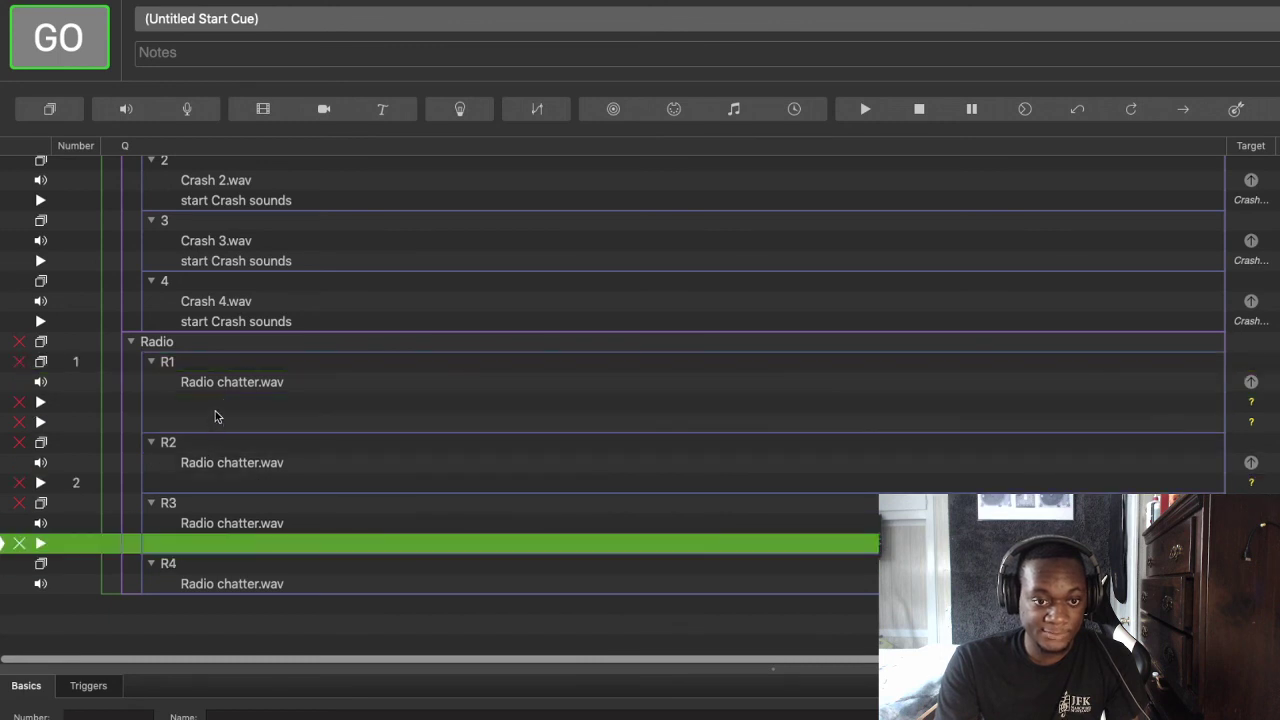
pyautogui.click(216, 410)
pyautogui.moveTo(218, 416); pyautogui.dragTo(211, 591)
# Set the Radio group as the target of the start cues in R1, R2, R3 and R4
pyautogui.click(85, 405)
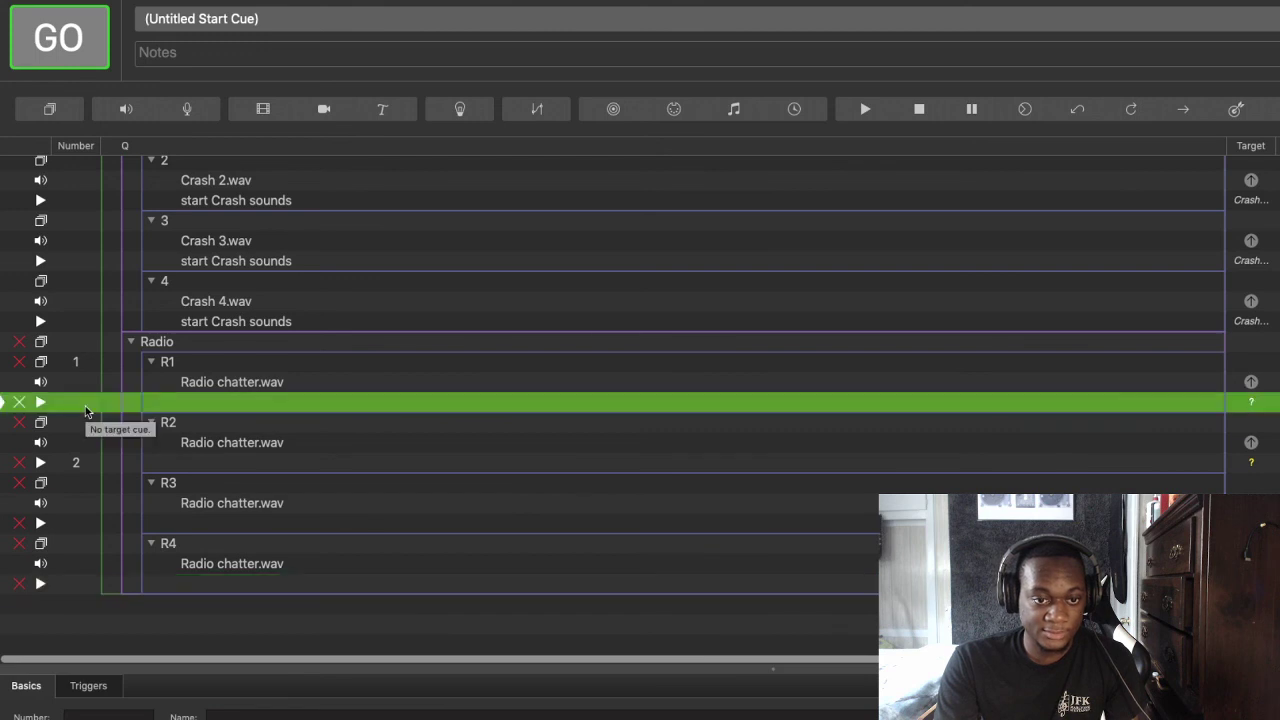
pyautogui.click(166, 343)
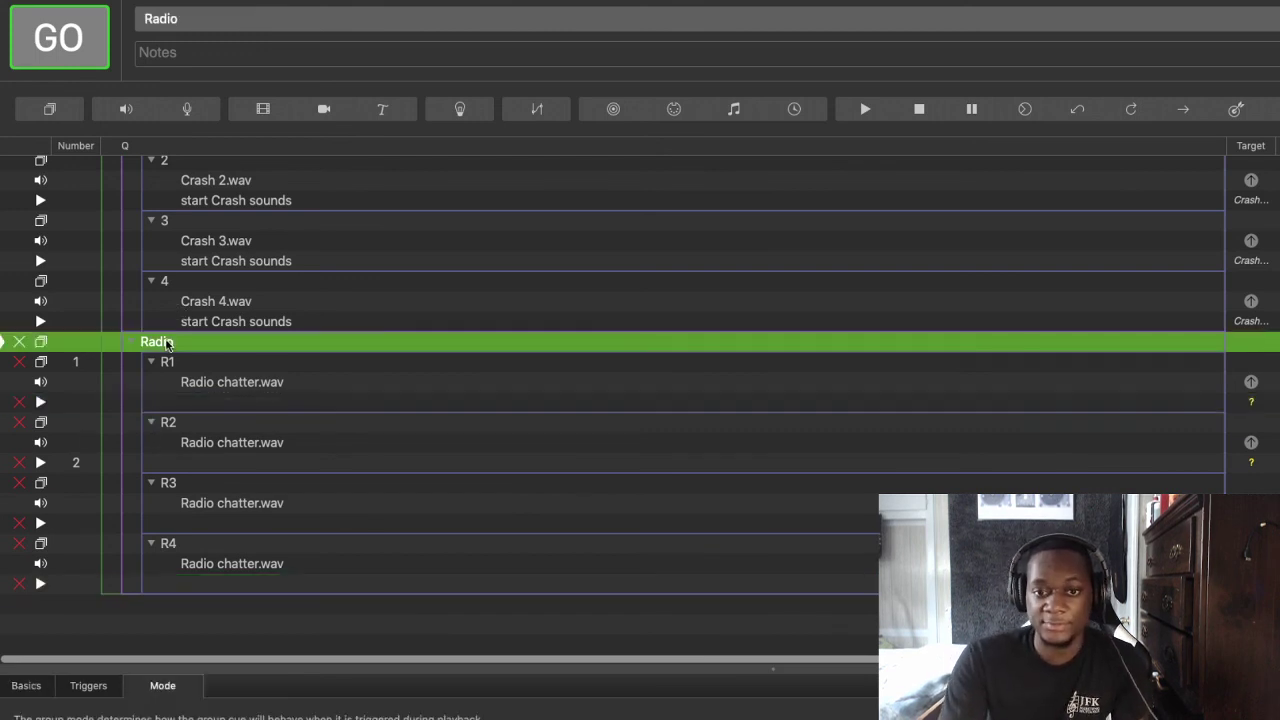
pyautogui.moveTo(172, 402); pyautogui.dragTo(172, 402)
pyautogui.moveTo(188, 348); pyautogui.dragTo(201, 584)
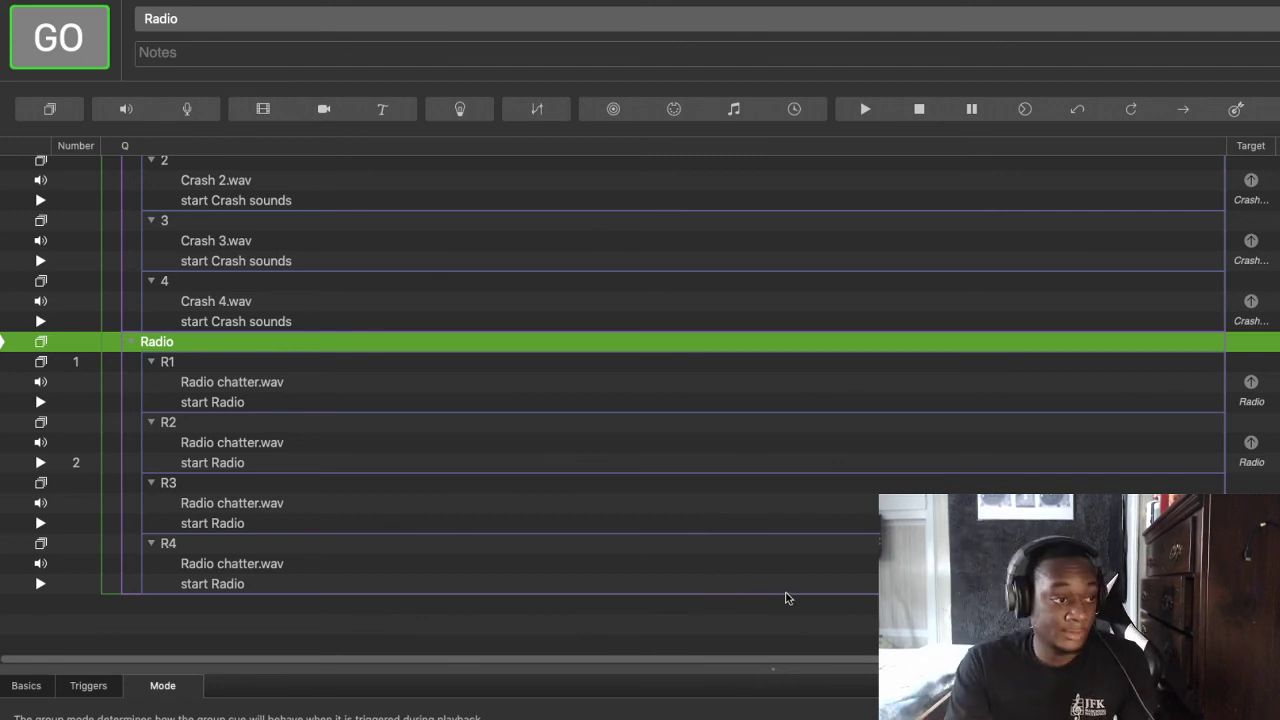
# Set a pre-wait on the Radio chatter.wav cues in R1, R2, R3 and R4 one by one
pyautogui.click(260, 386)
pyautogui.click(256, 405)
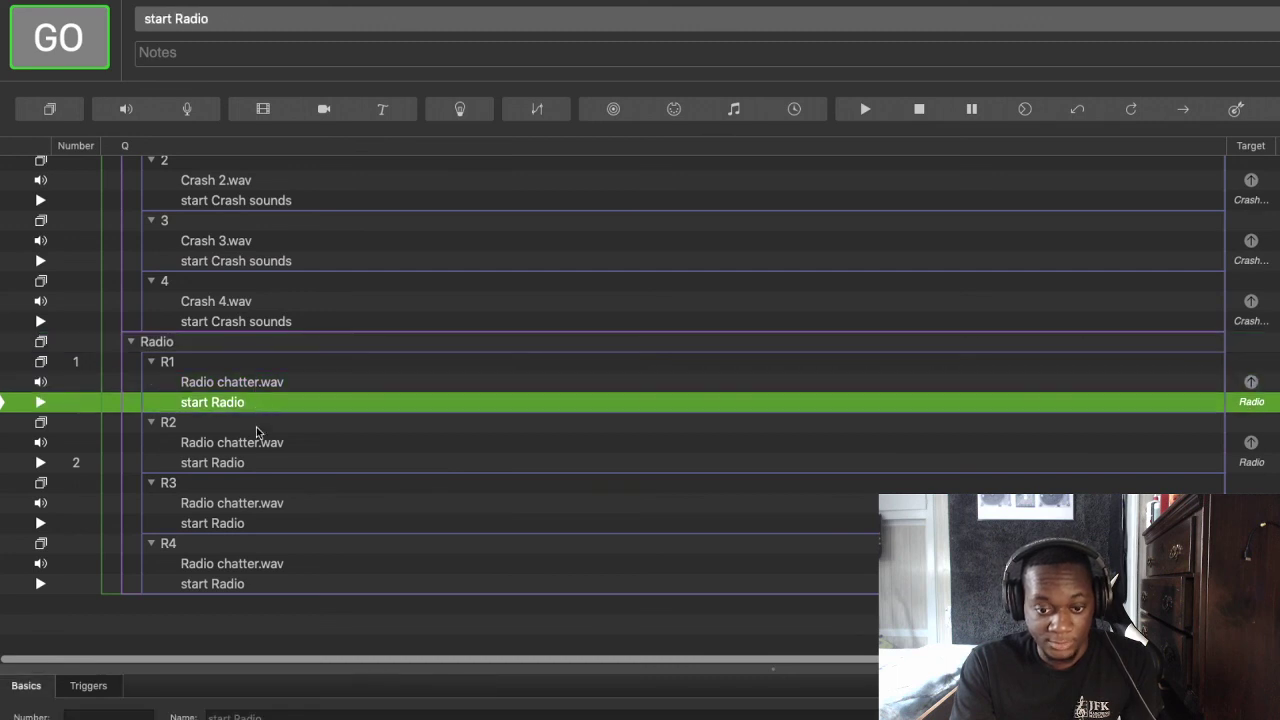
pyautogui.click(272, 383)
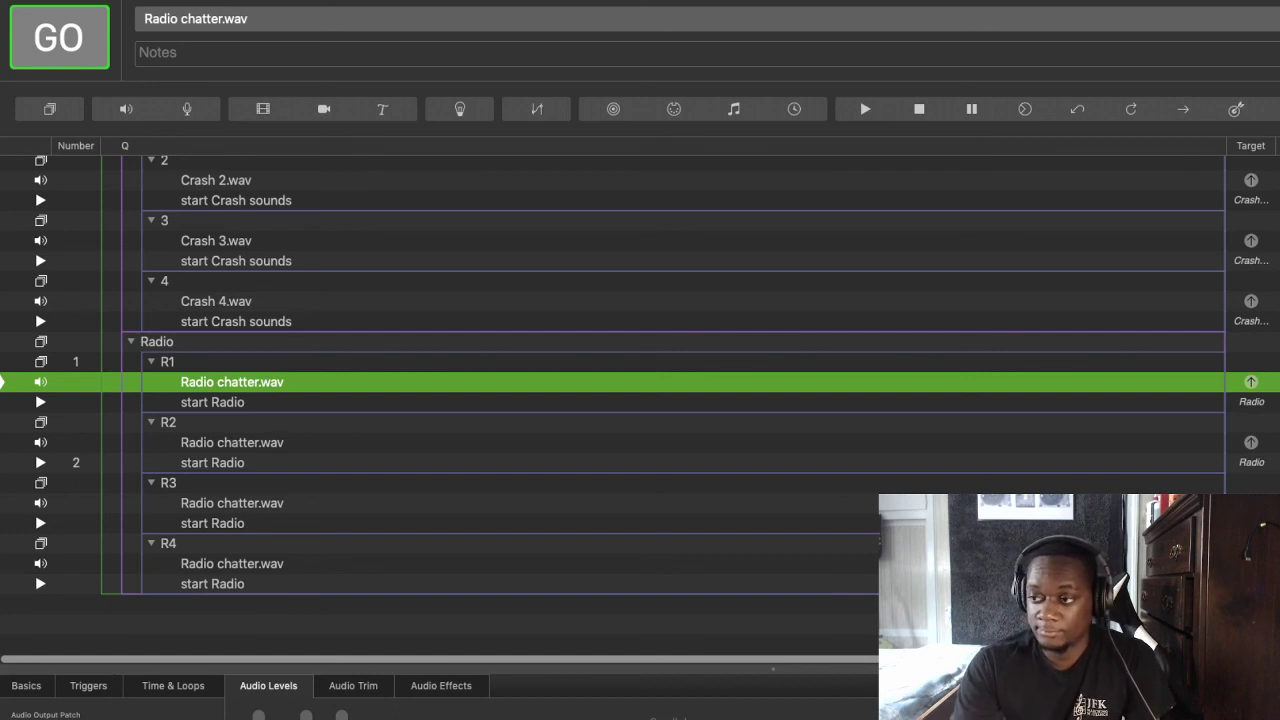
pyautogui.hscroll(1, 640, 375)
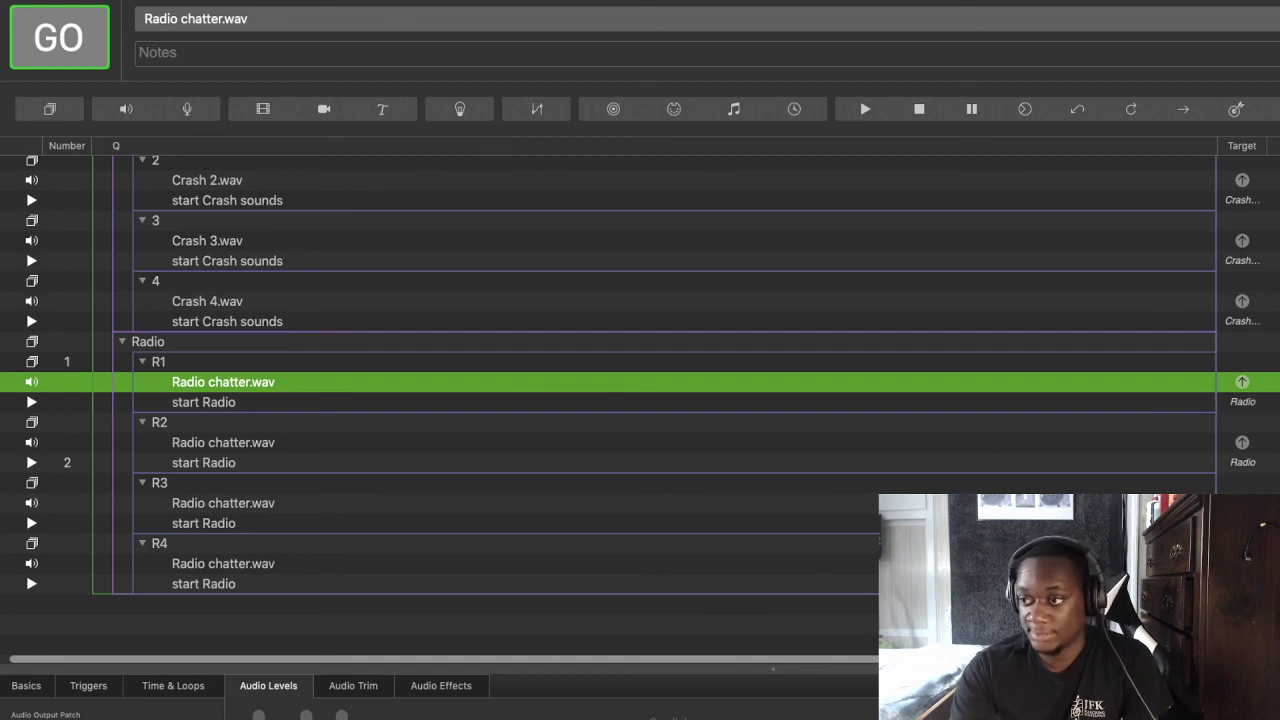
pyautogui.press('Down')
pyautogui.press('Down')
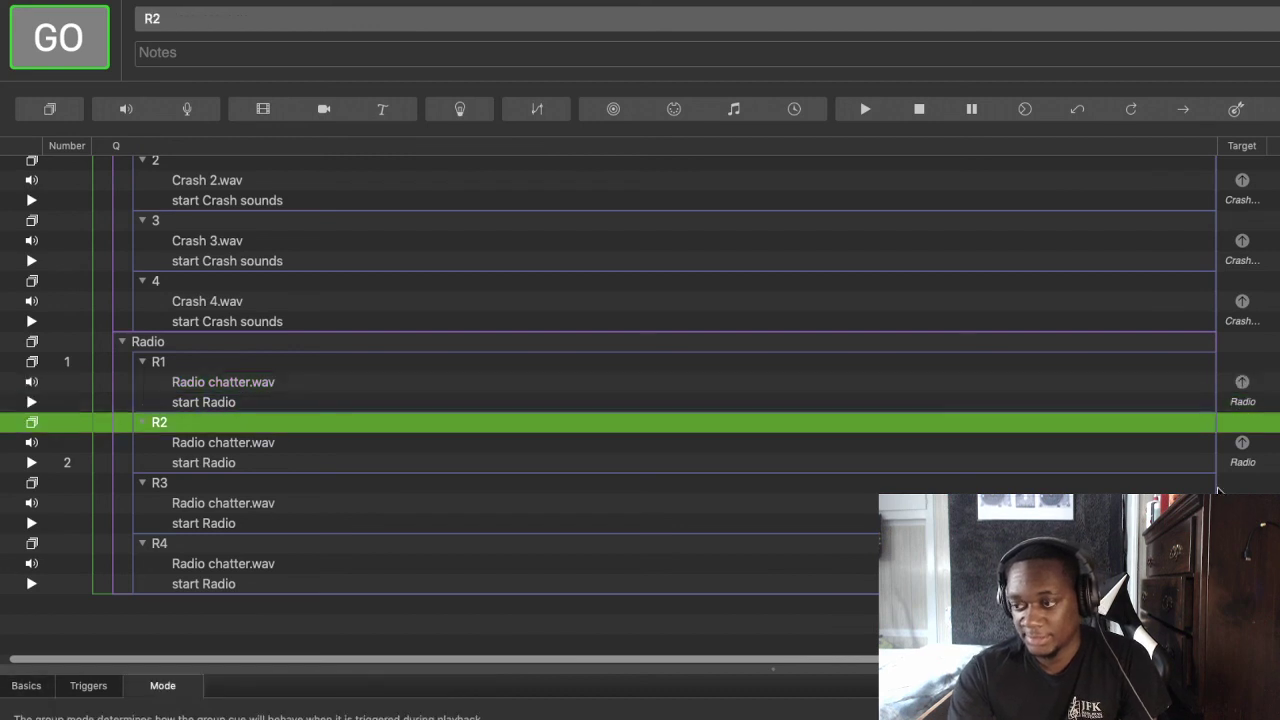
pyautogui.press('Down')
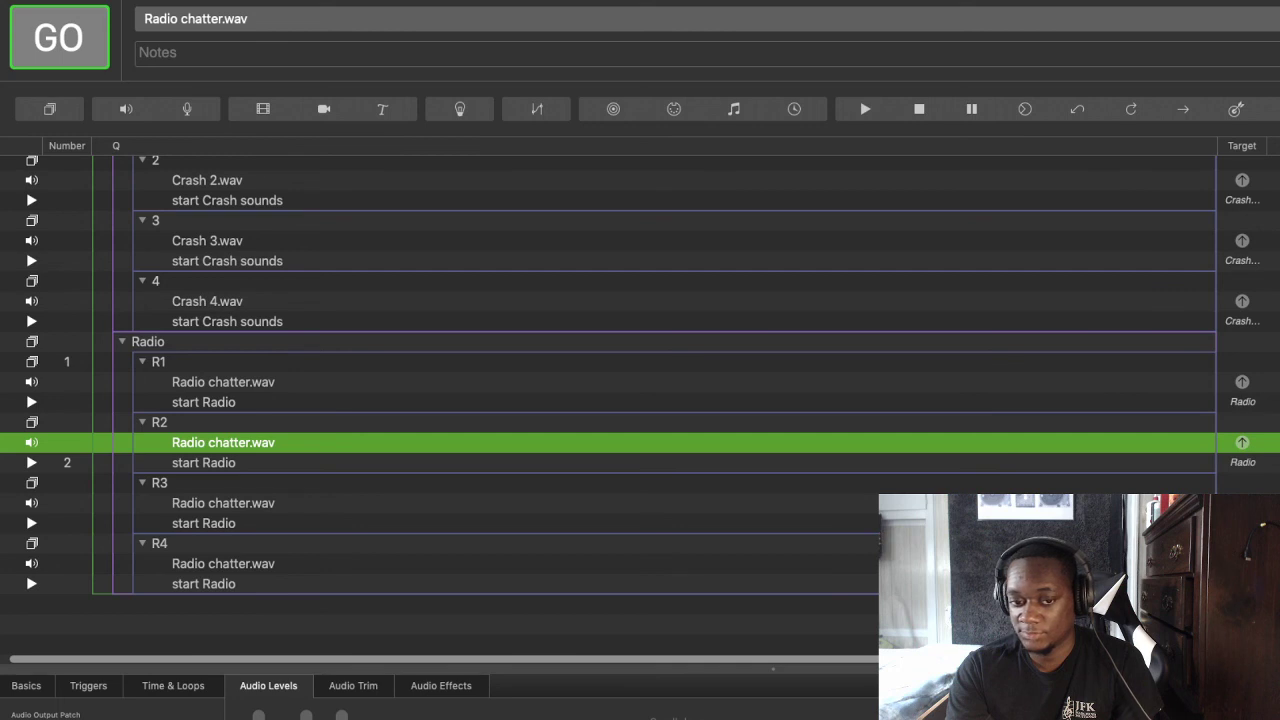
pyautogui.click(285, 343)
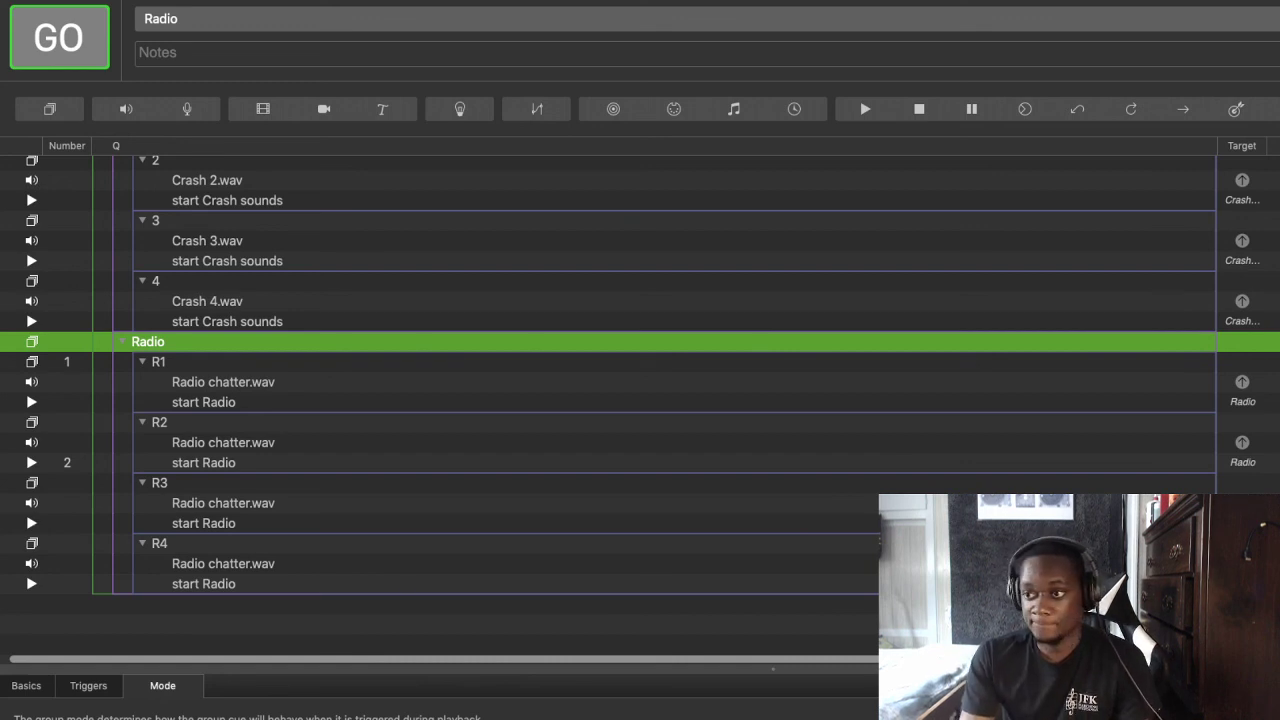
pyautogui.click(1274, 381)
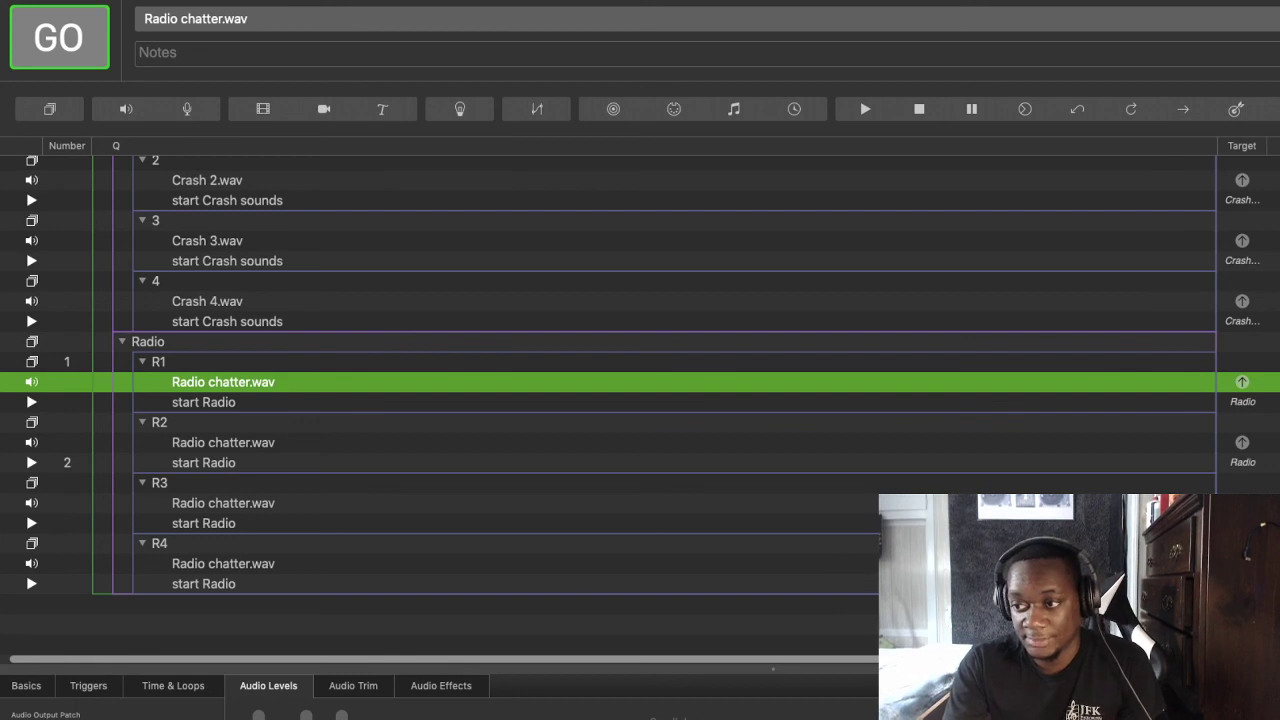
pyautogui.click(223, 442)
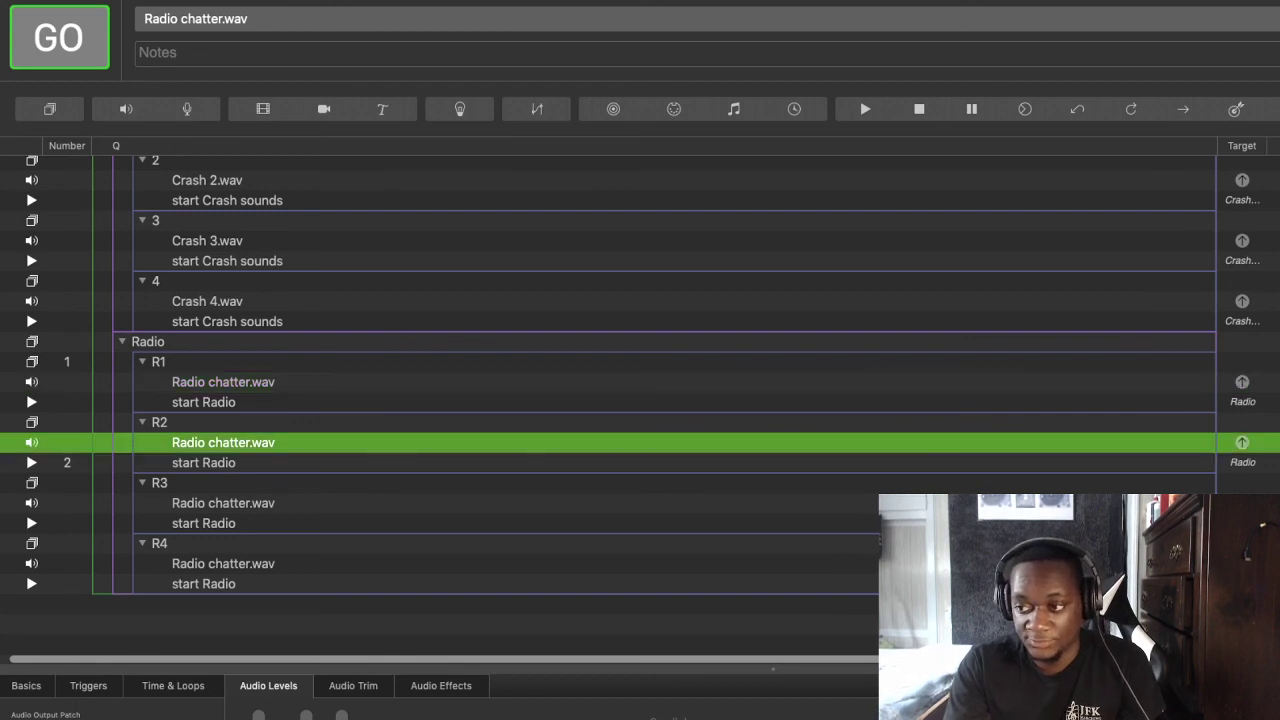
pyautogui.click(223, 503)
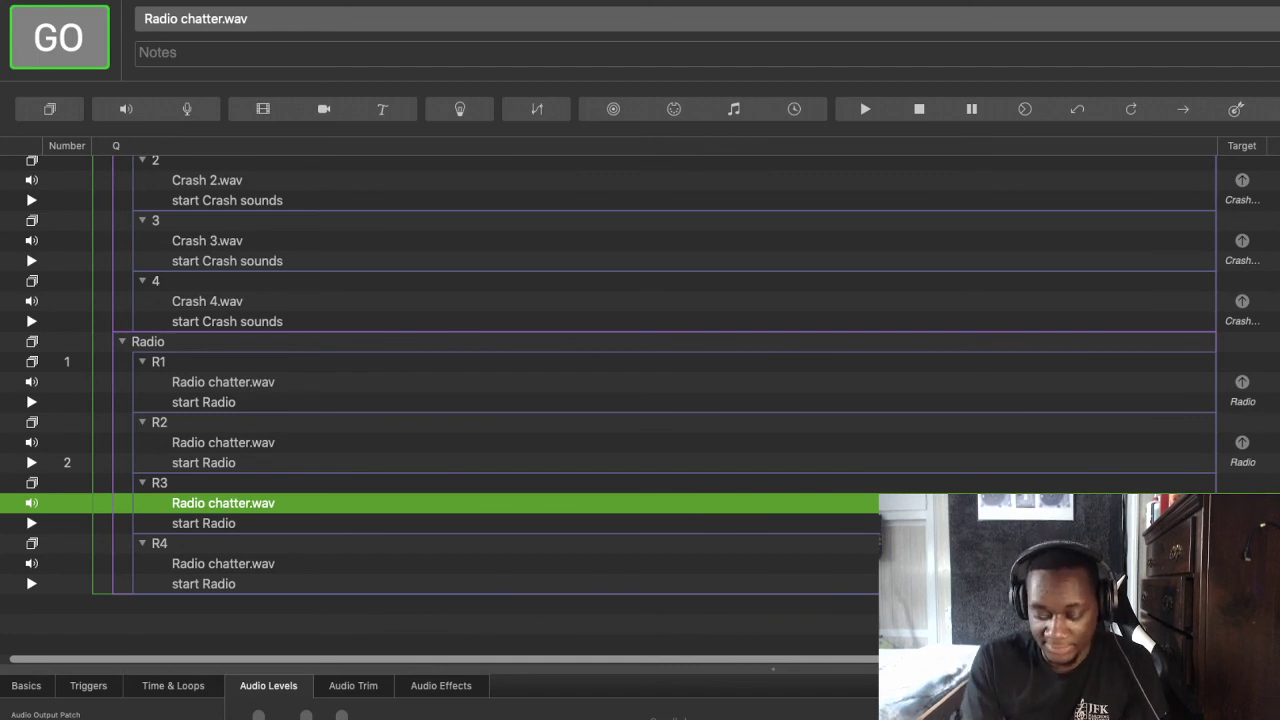
pyautogui.click(223, 564)
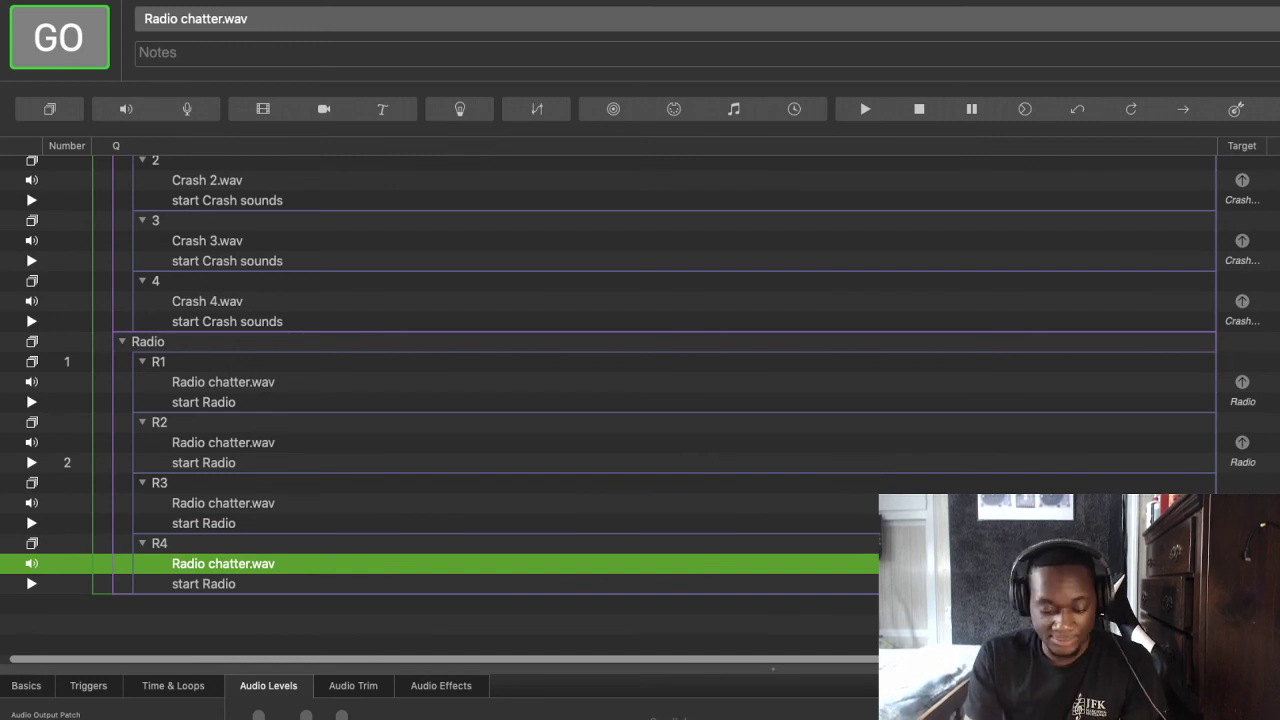
# Play the Radio group to audition its randomly chosen chatter
pyautogui.click(294, 342)
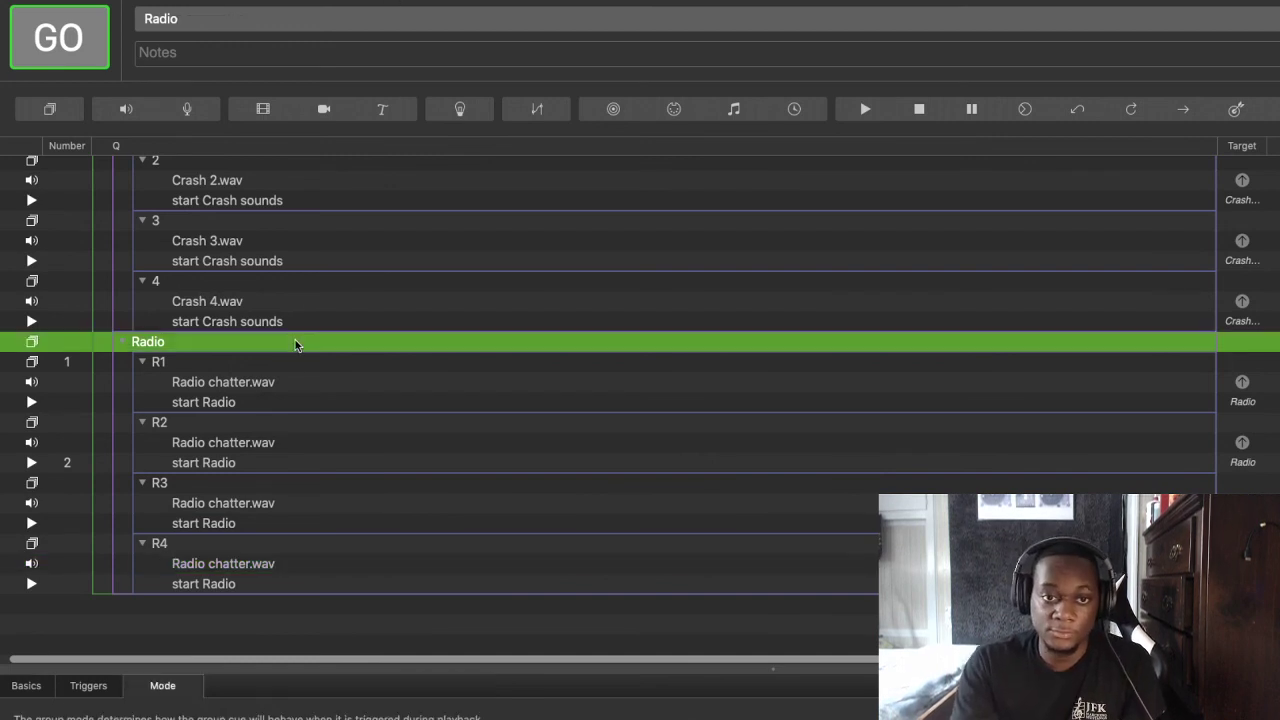
pyautogui.press('space')
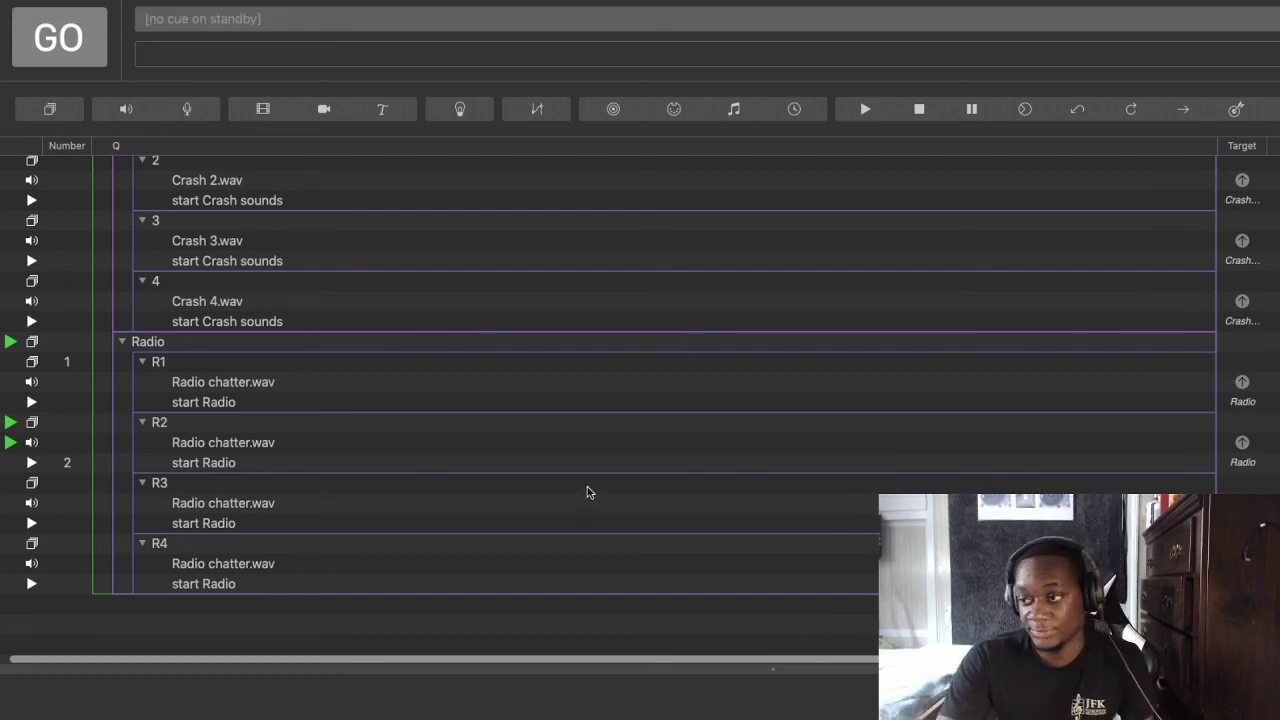
# Trim the Radio chatter.wav cue in R1 so that it ends at about 2.9 s
pyautogui.click(227, 380)
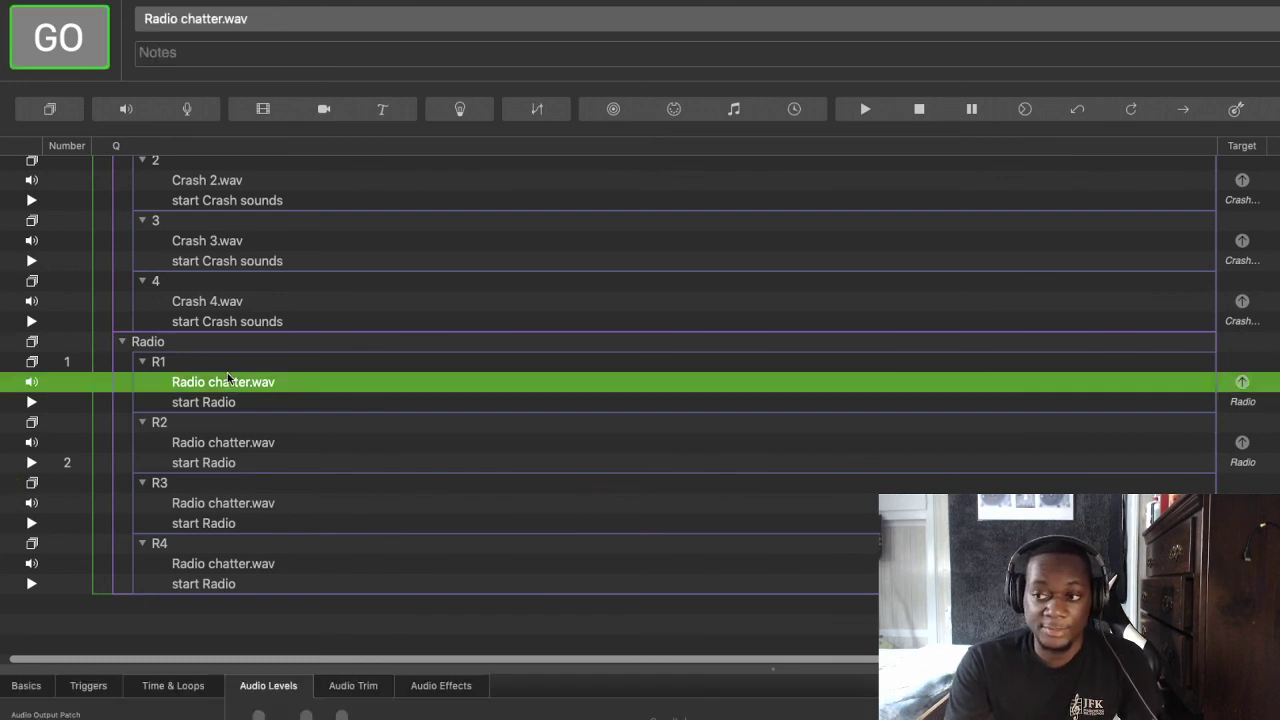
pyautogui.click(243, 447)
pyautogui.click(334, 387)
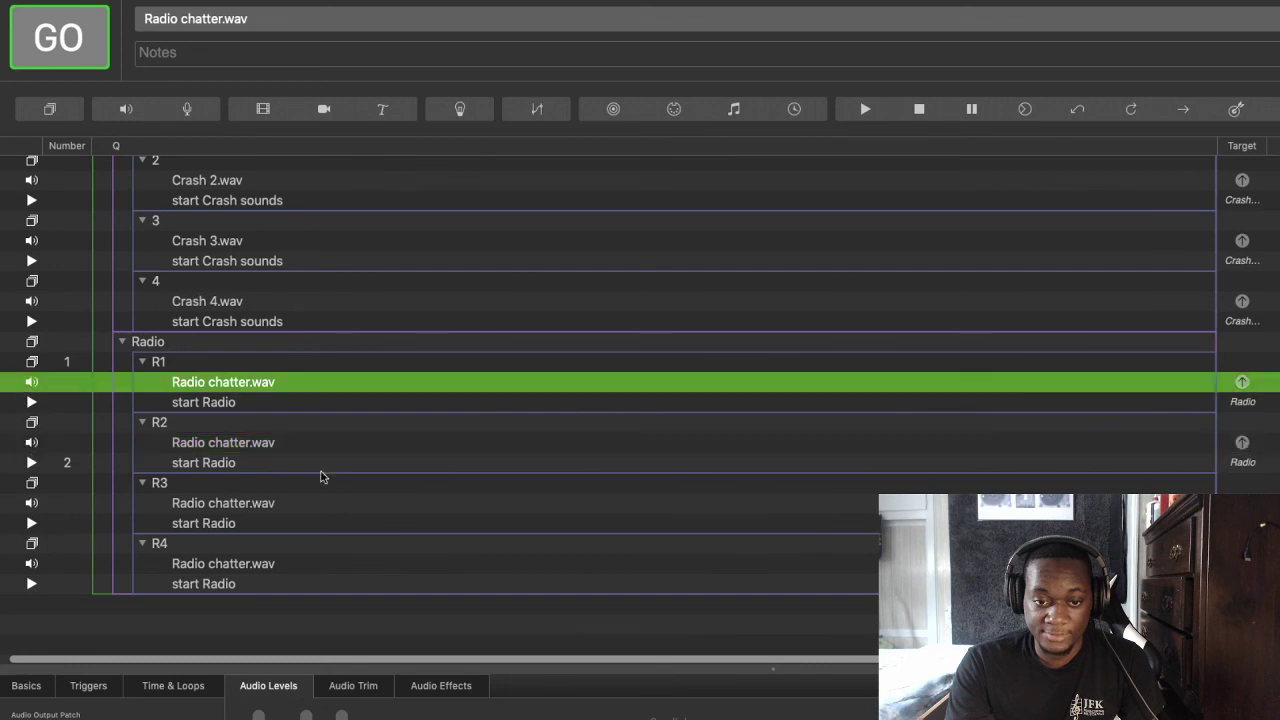
pyautogui.click(163, 688)
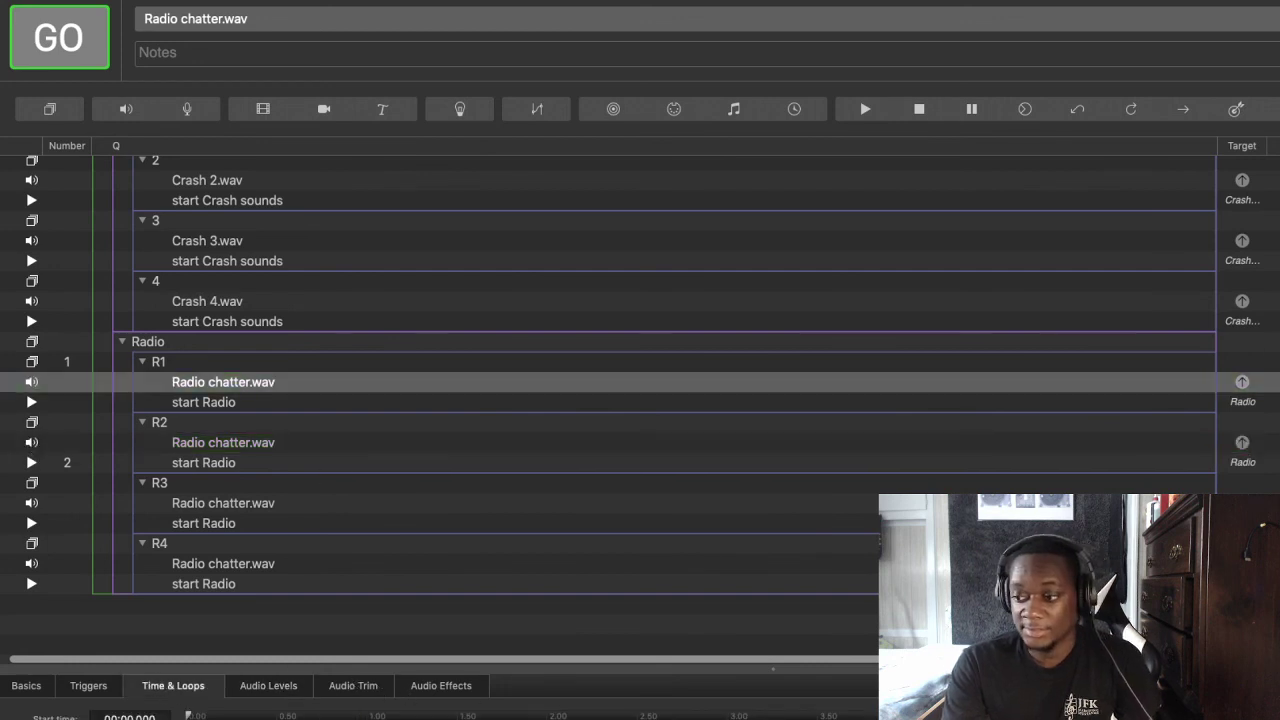
pyautogui.moveTo(821, 716); pyautogui.dragTo(714, 716)
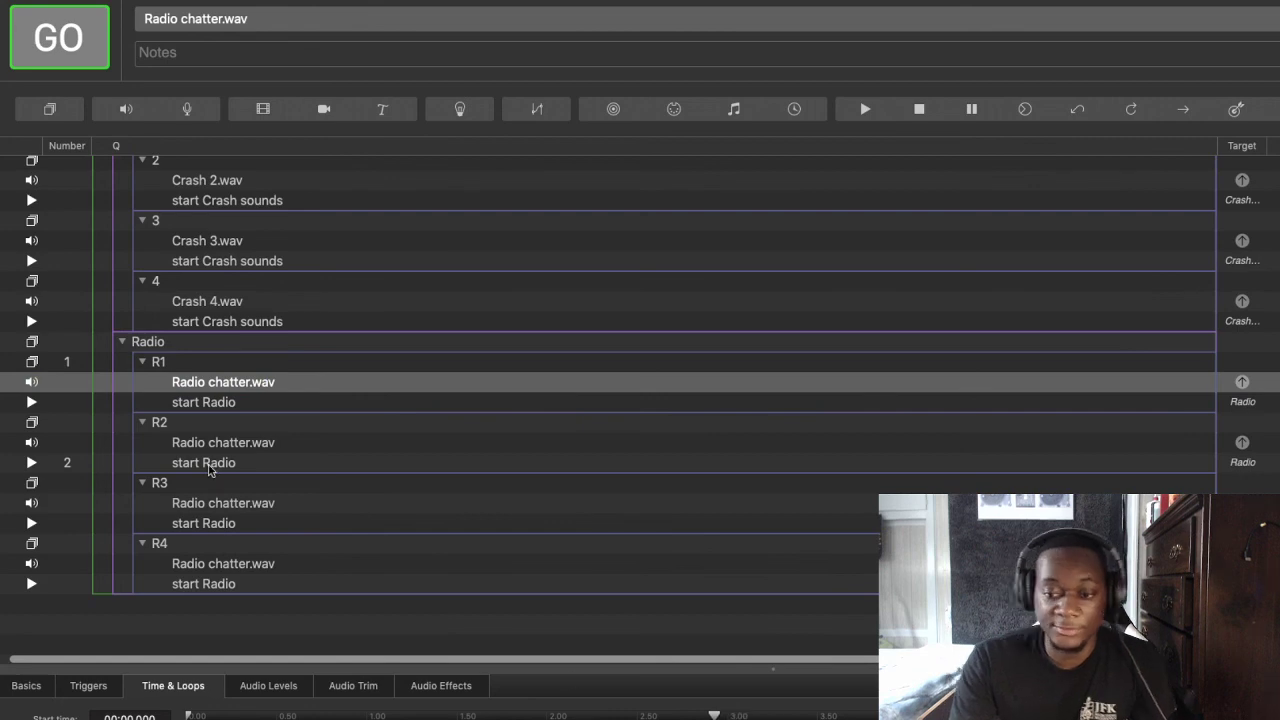
# Trim the Radio chatter.wav cues so that R3's starts at 5.026 s and R4's ends at about 0.45 s, and audition R4's
pyautogui.click(213, 505)
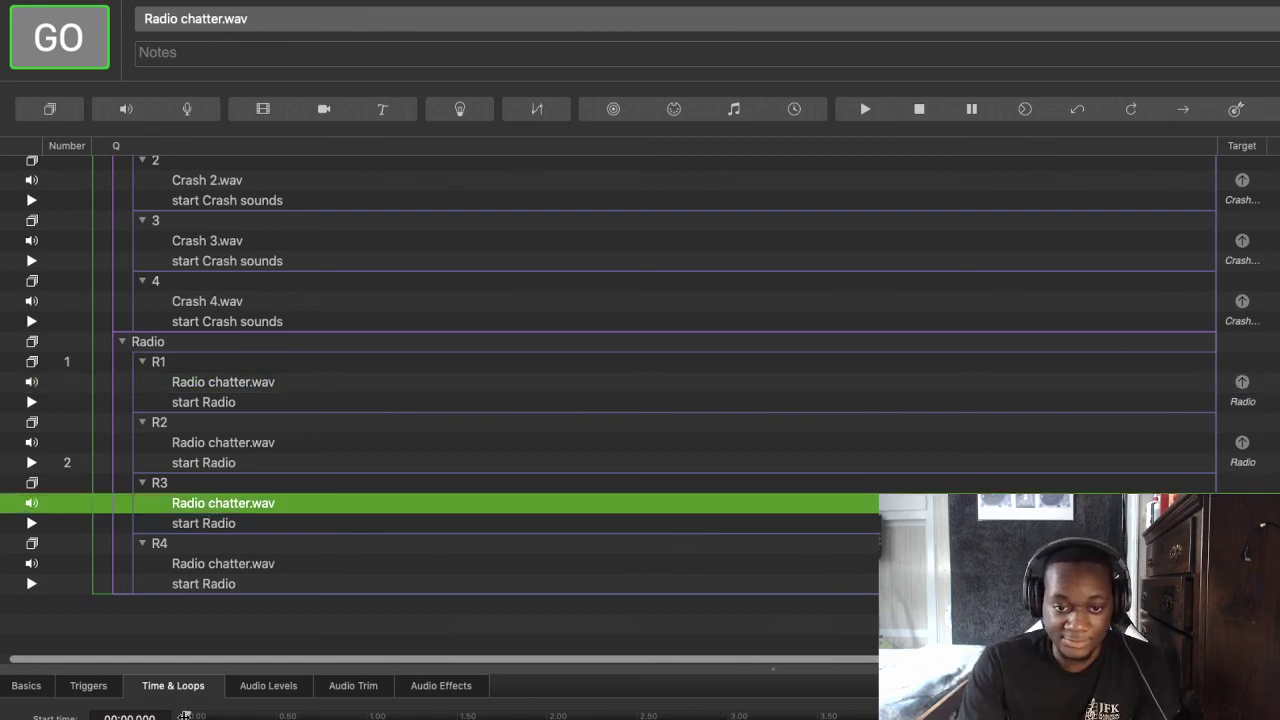
pyautogui.moveTo(188, 715); pyautogui.dragTo(1094, 715)
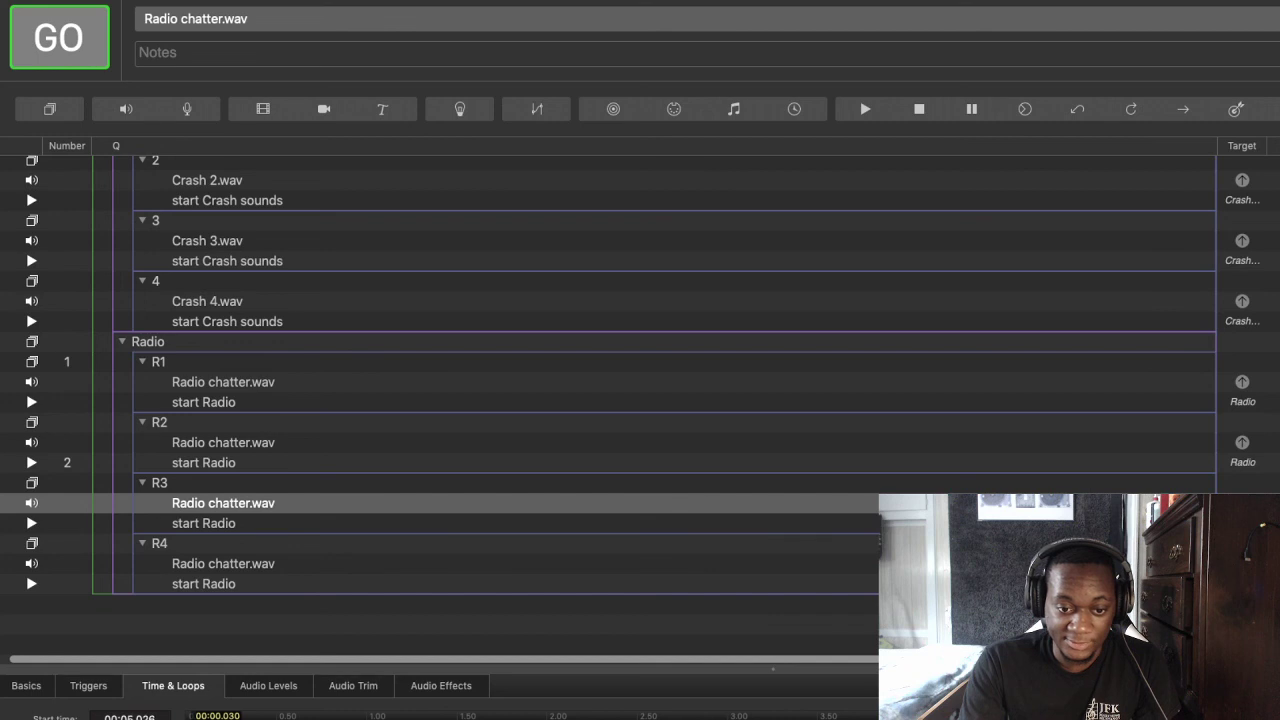
pyautogui.click(305, 565)
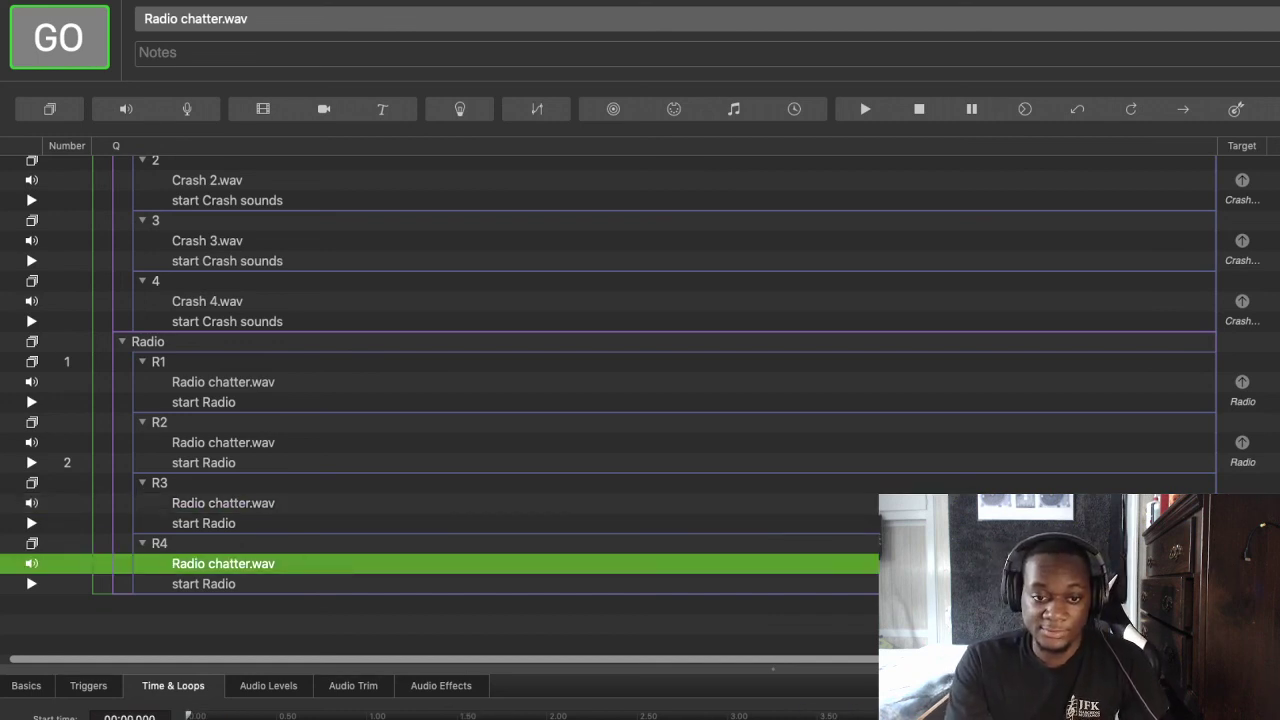
pyautogui.moveTo(920, 716); pyautogui.dragTo(207, 716)
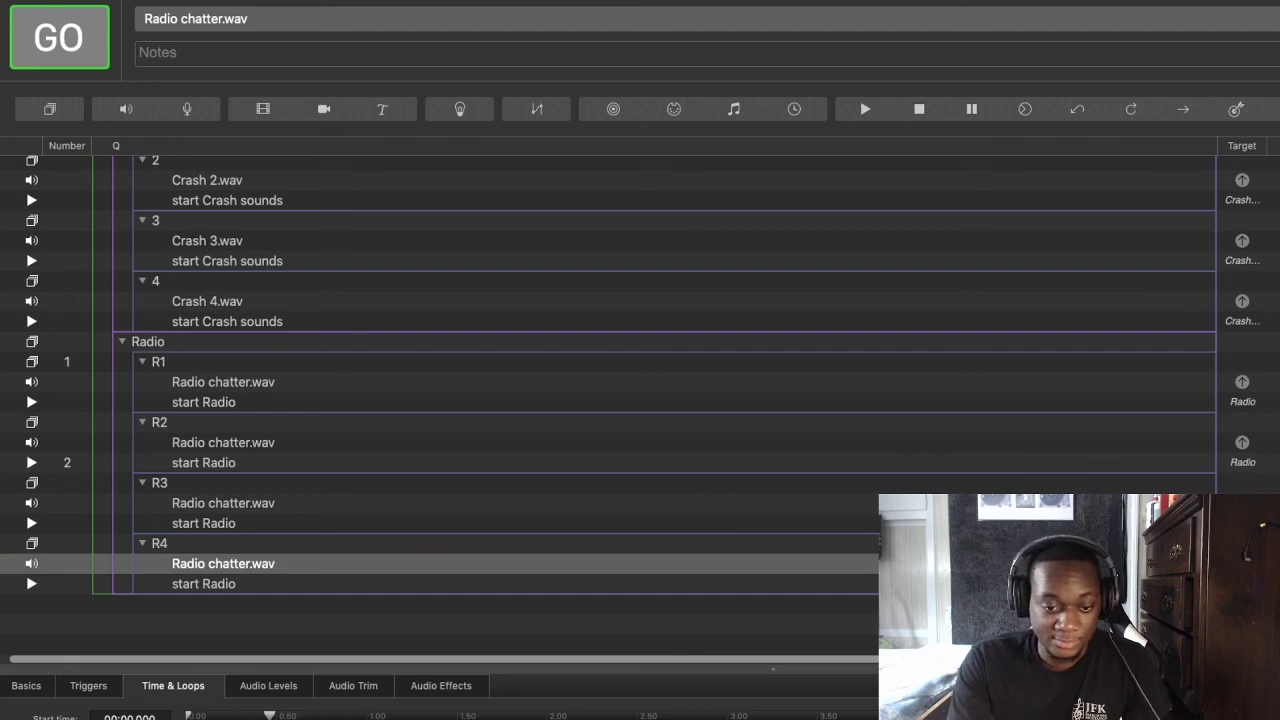
pyautogui.press('space')
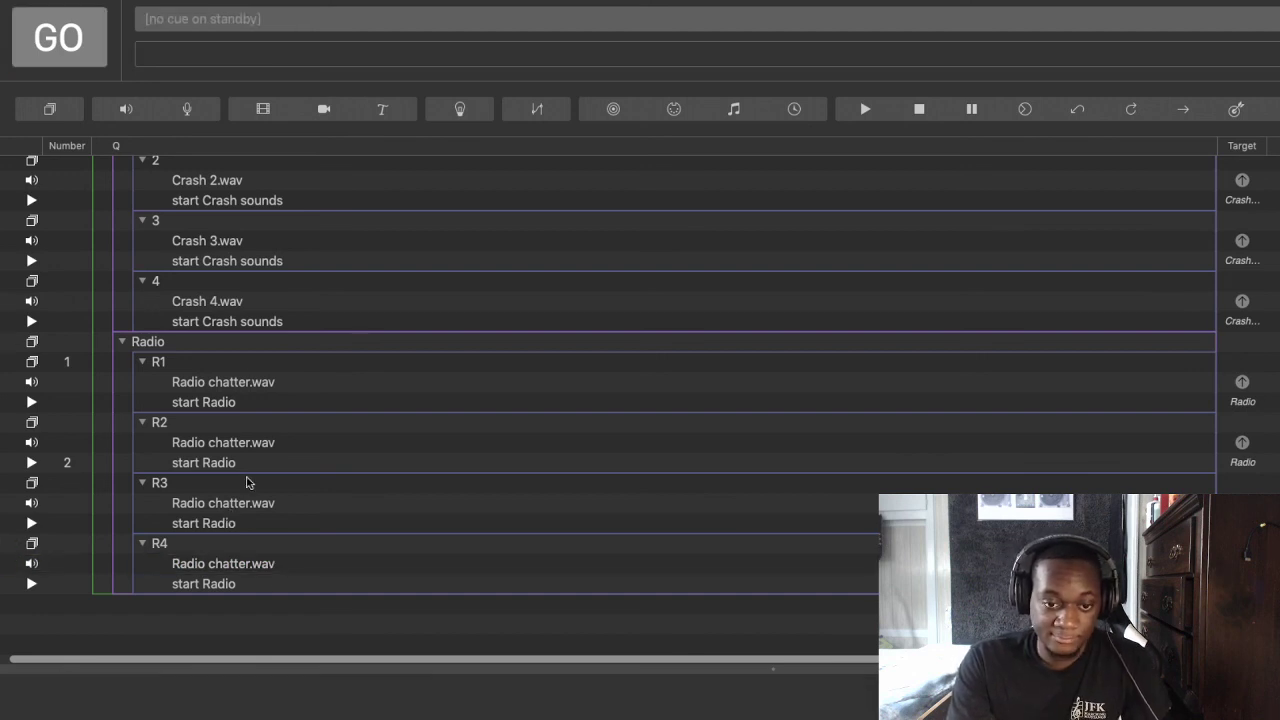
# Clear the cue number of the R1 group
pyautogui.scroll(5, 280, 380)
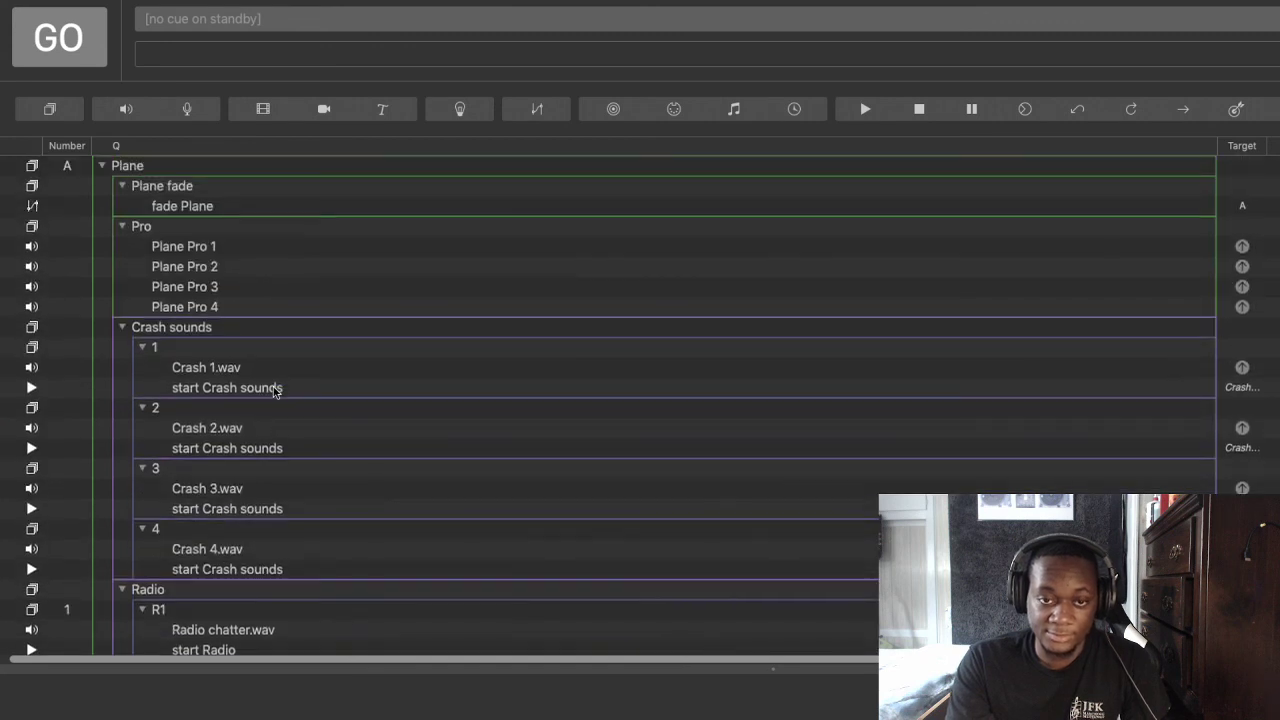
pyautogui.doubleClick(67, 610)
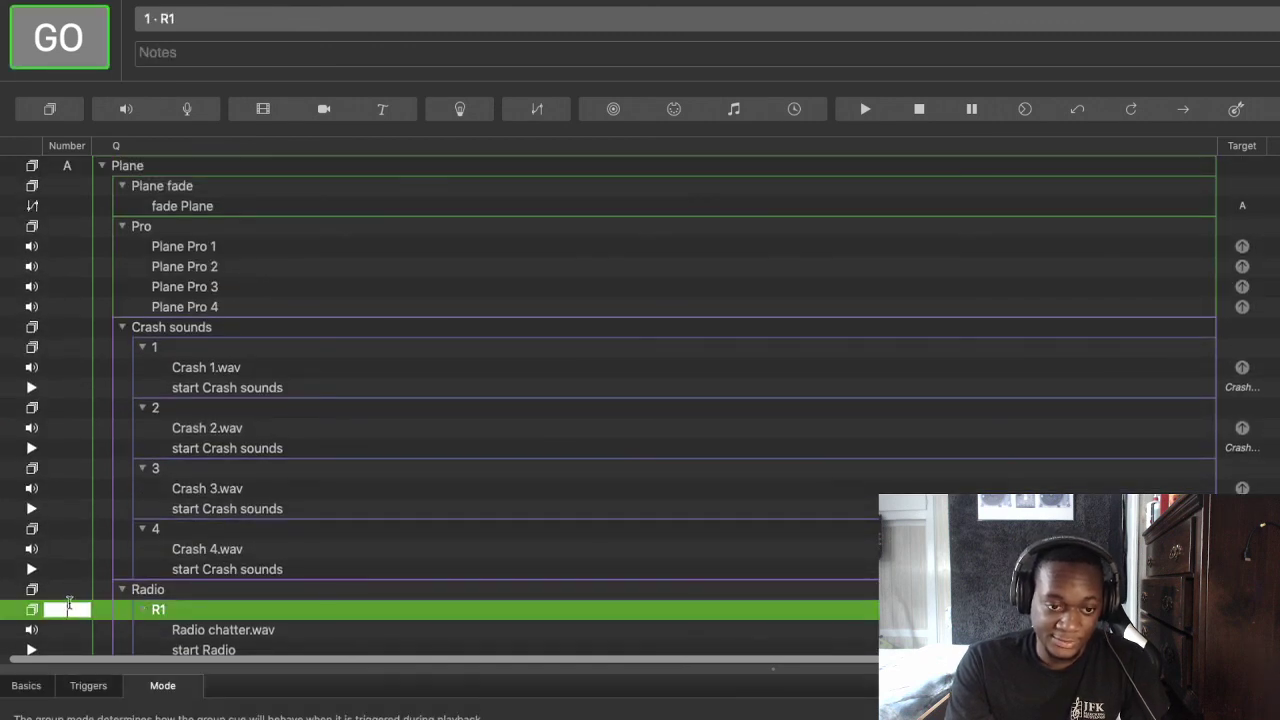
pyautogui.press('Return')
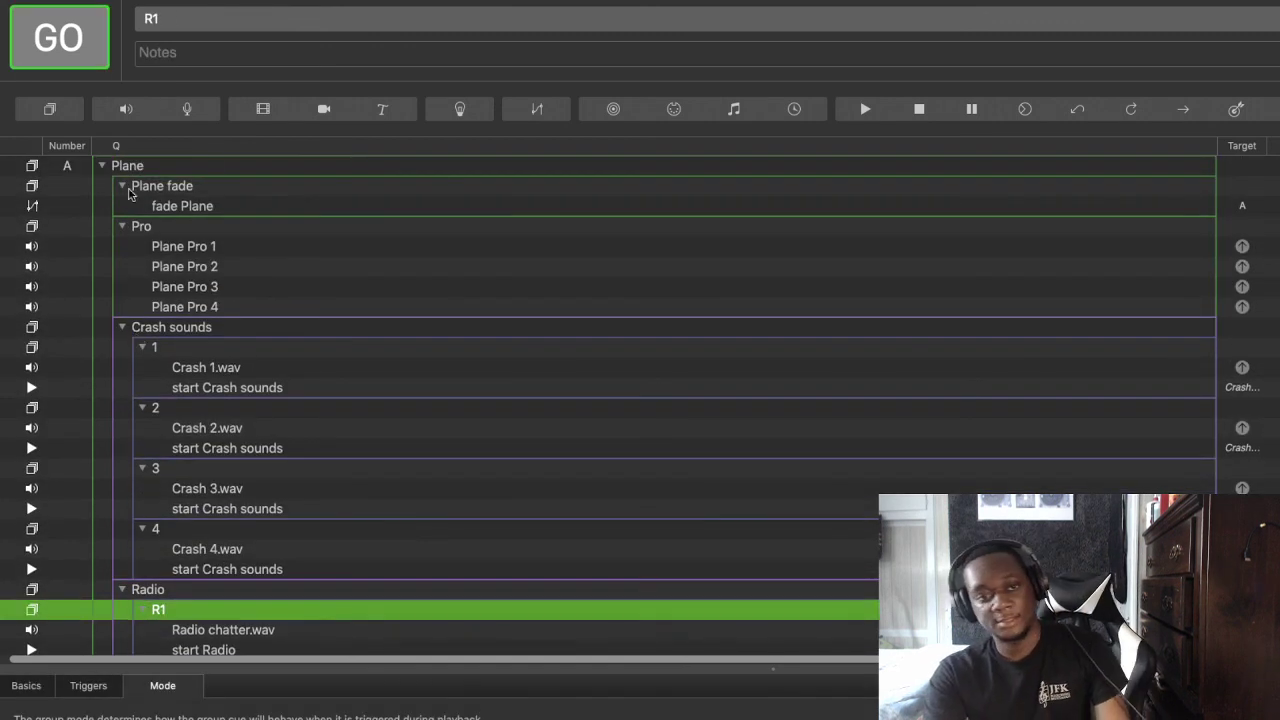
# Play the whole Plane group and check which crash and radio cues are triggered
pyautogui.click(205, 165)
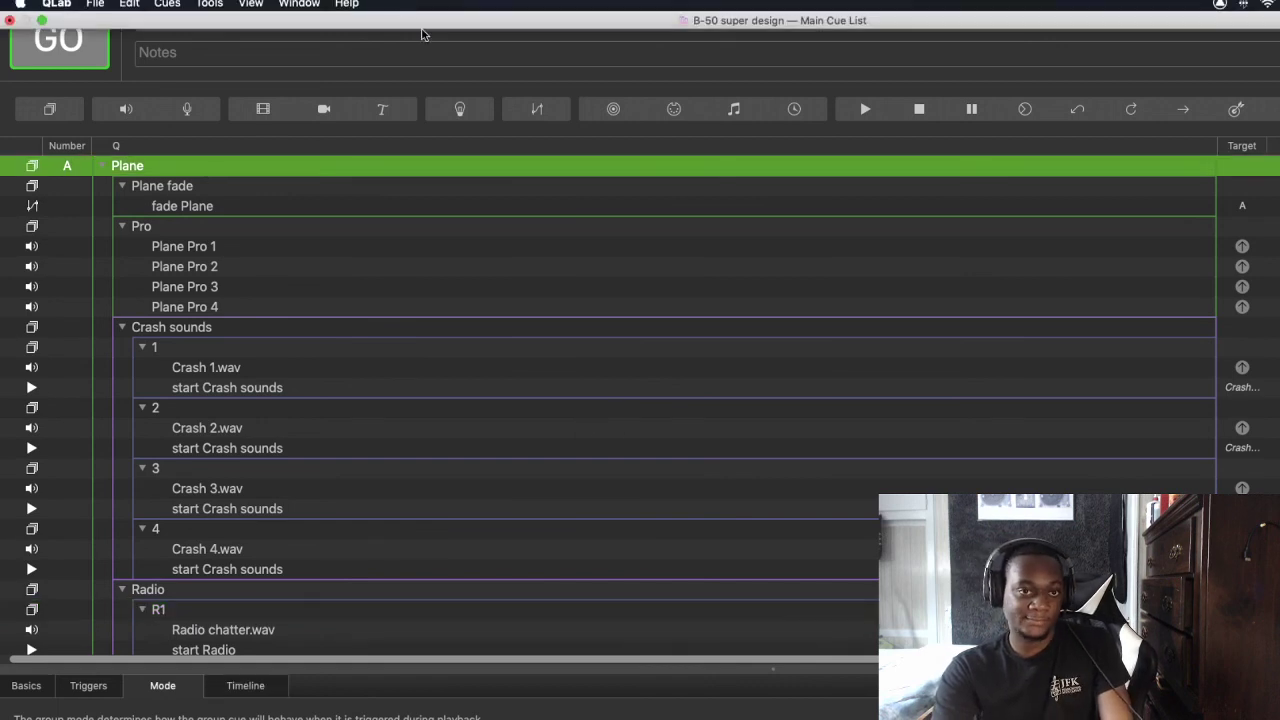
pyautogui.press('space')
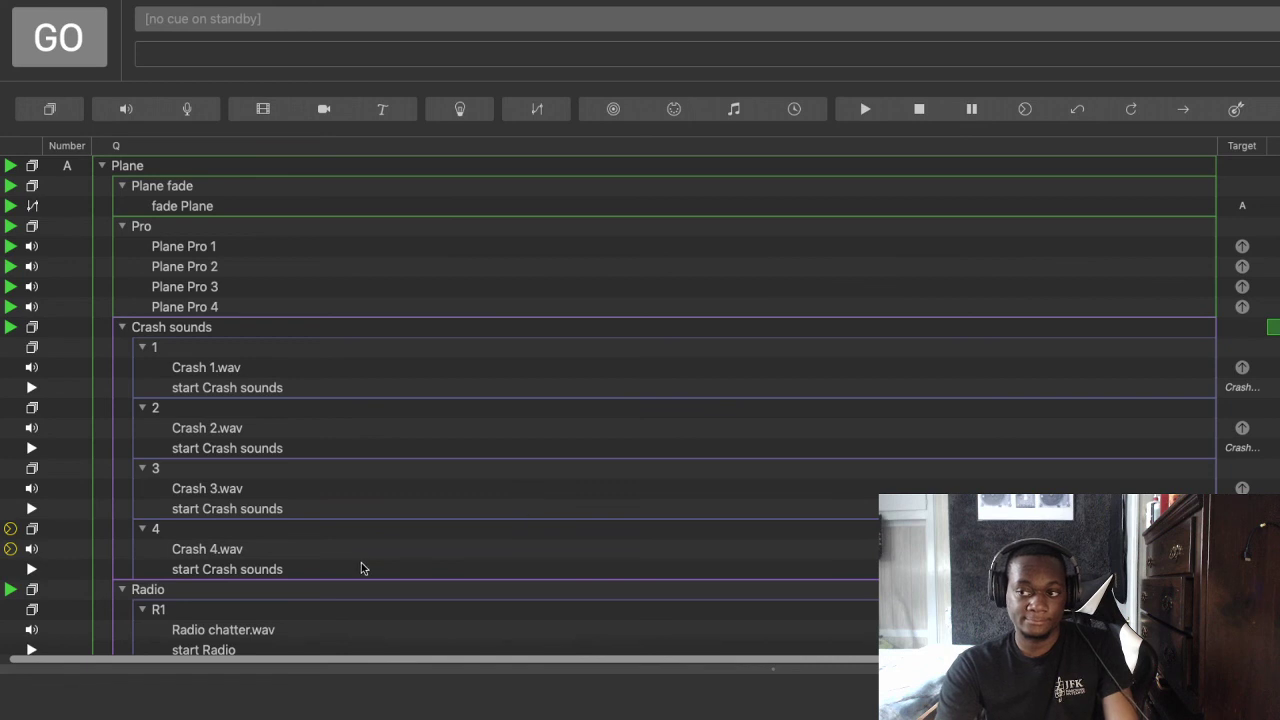
pyautogui.scroll(-2, 300, 388)
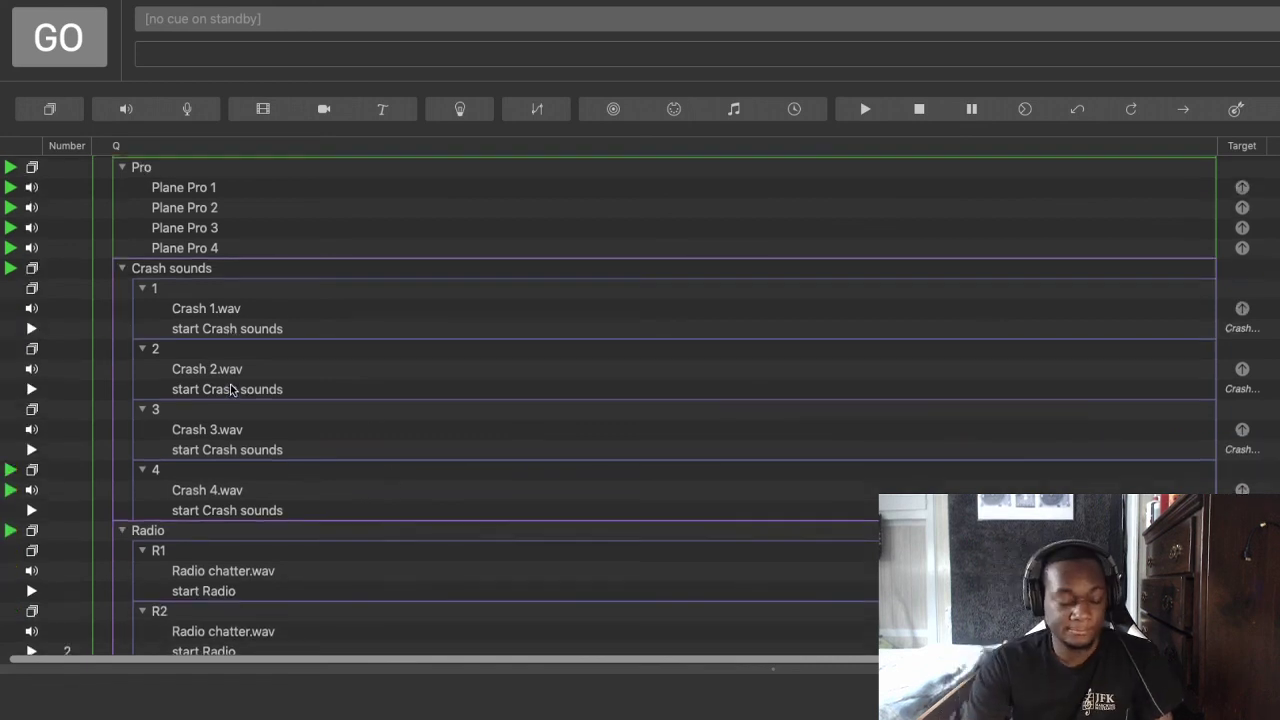
pyautogui.scroll(-3, 230, 389)
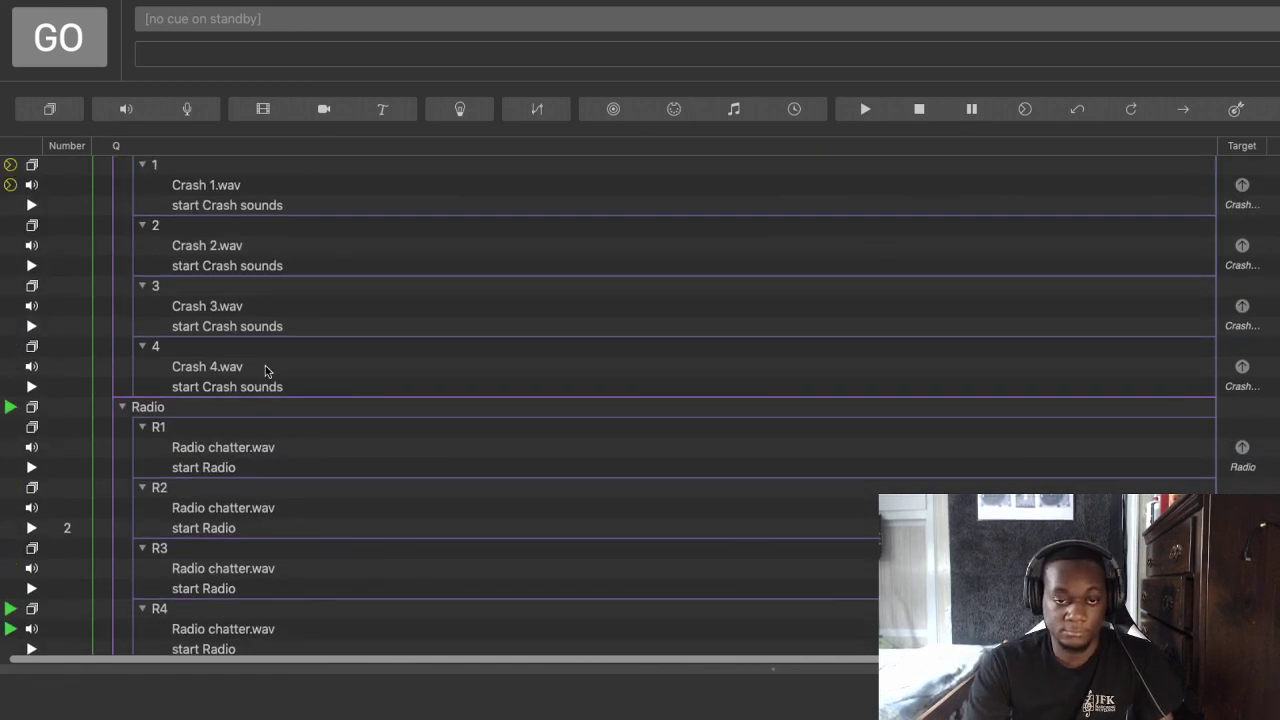
# Check the audio levels of the Crash 4, Crash 3, Crash 1 and Crash 2 cues while the Plane group plays
pyautogui.click(266, 370)
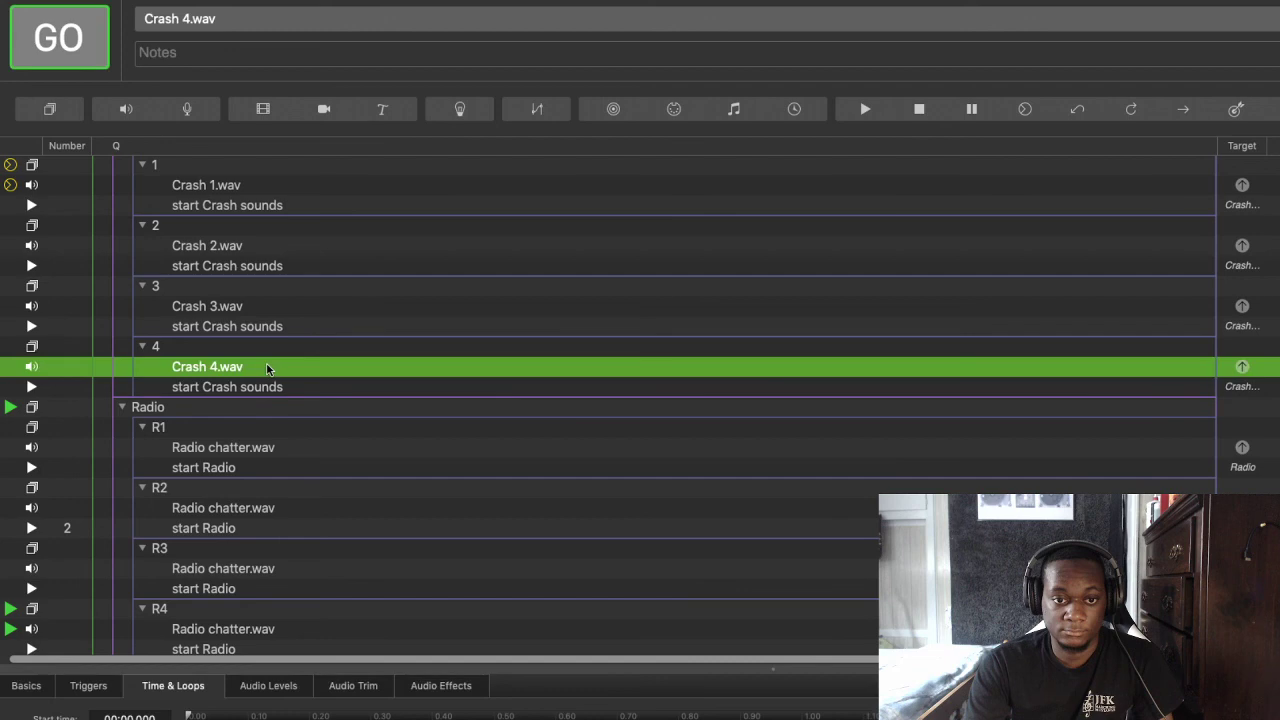
pyautogui.click(279, 682)
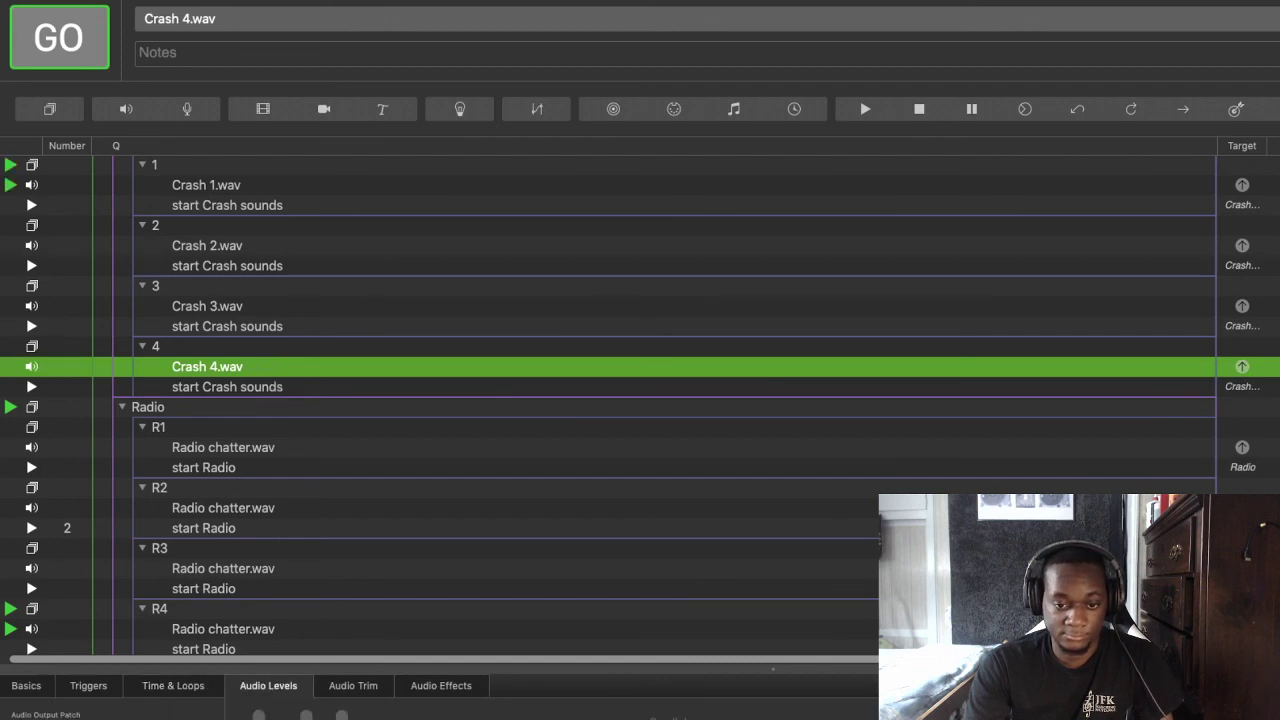
pyautogui.click(260, 311)
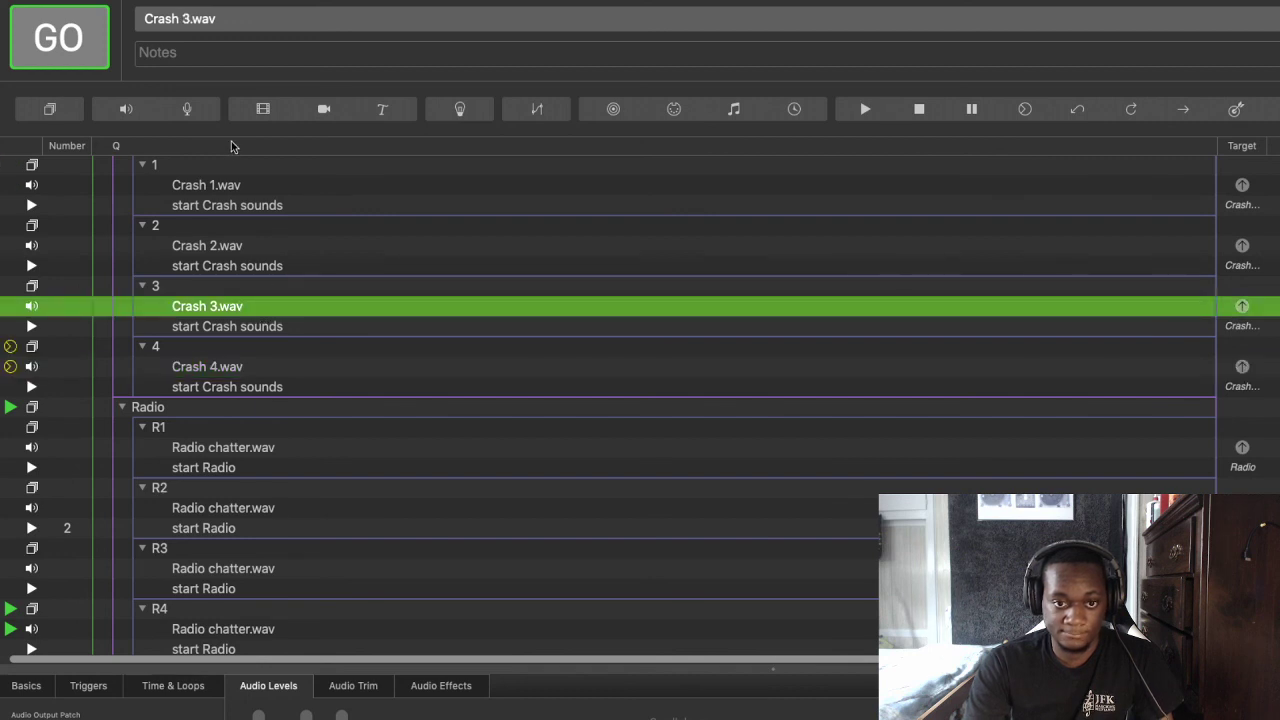
pyautogui.click(282, 186)
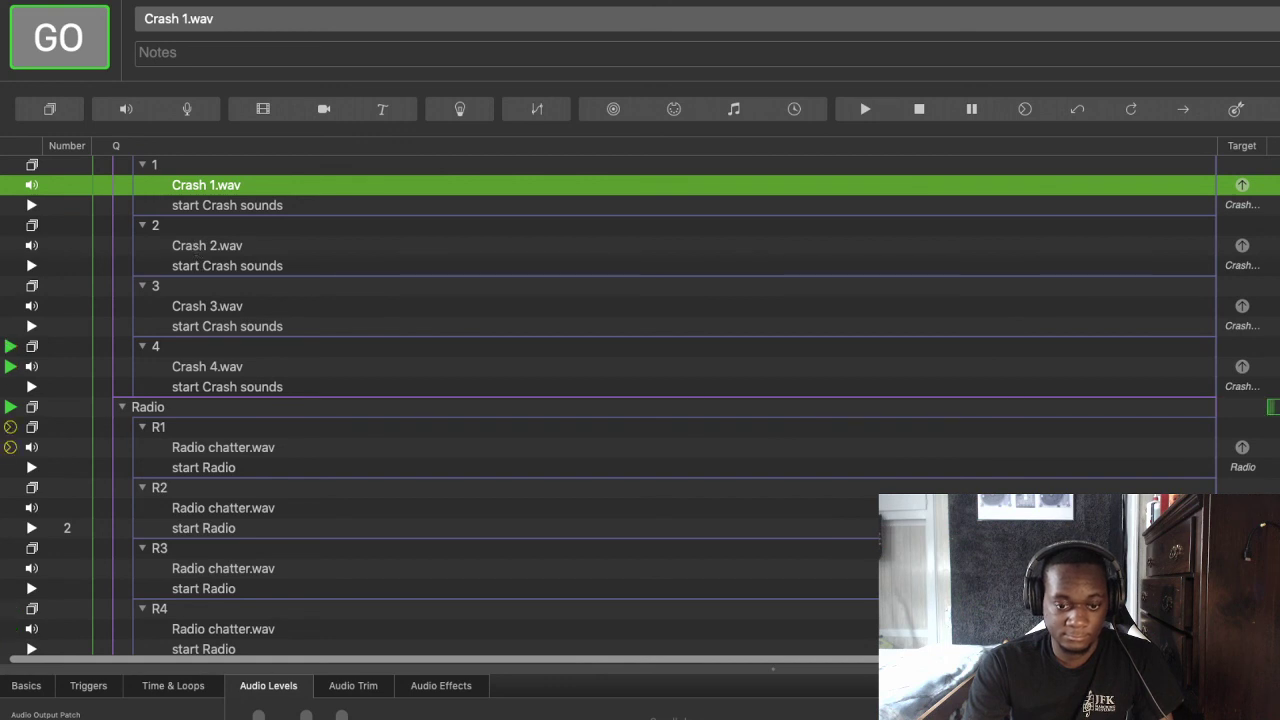
pyautogui.click(198, 250)
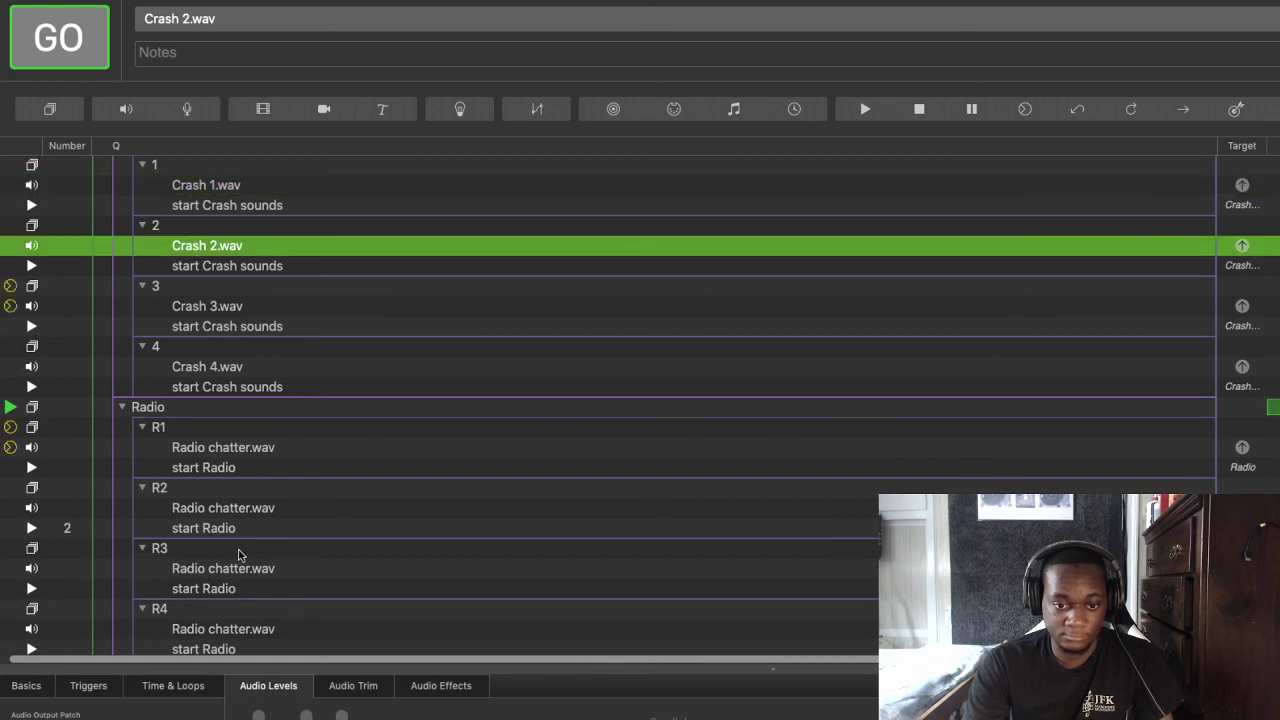
# Check the audio levels of the Radio chatter.wav cues in R1 to R4, returning to R1's
pyautogui.scroll(-3, 238, 470)
pyautogui.click(245, 383)
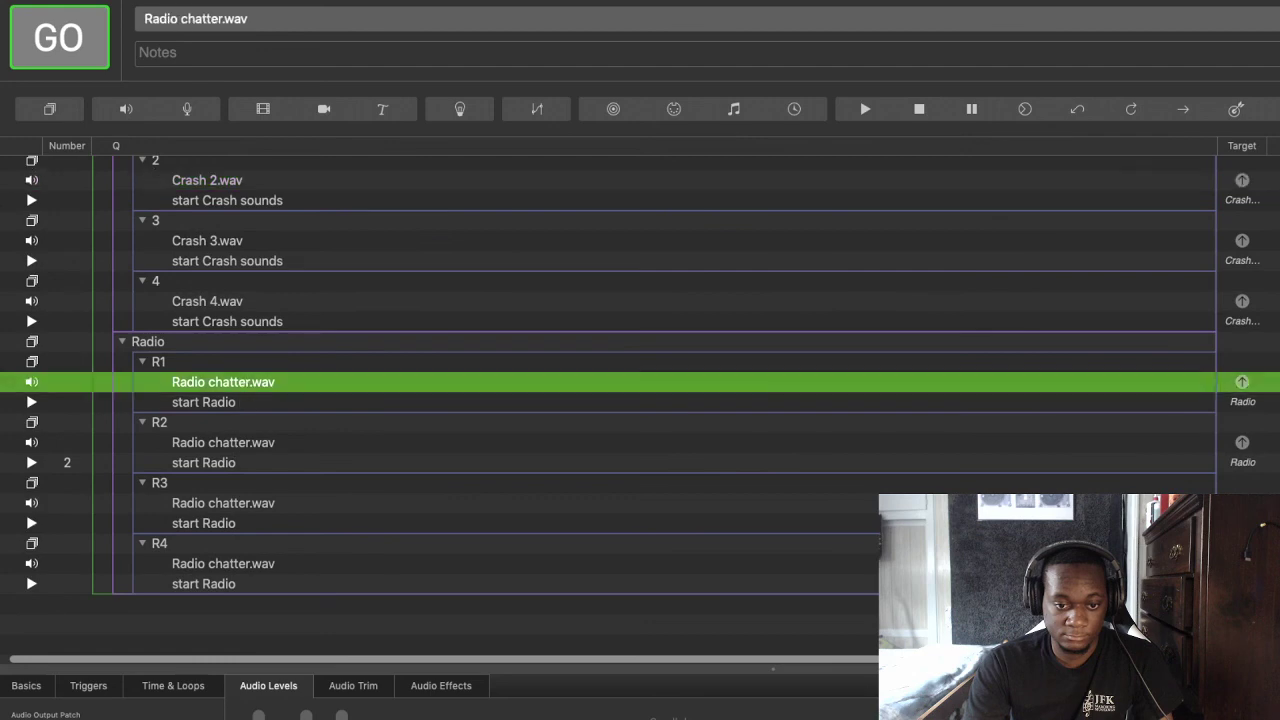
pyautogui.click(246, 446)
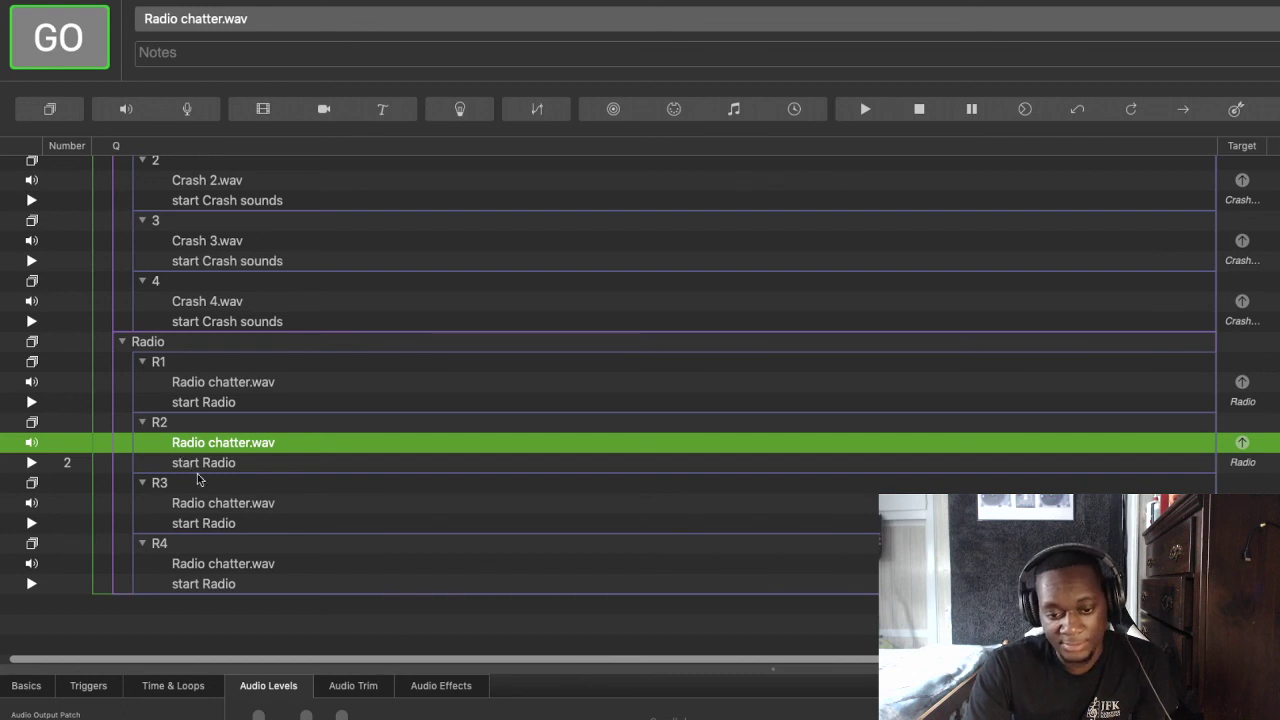
pyautogui.click(212, 506)
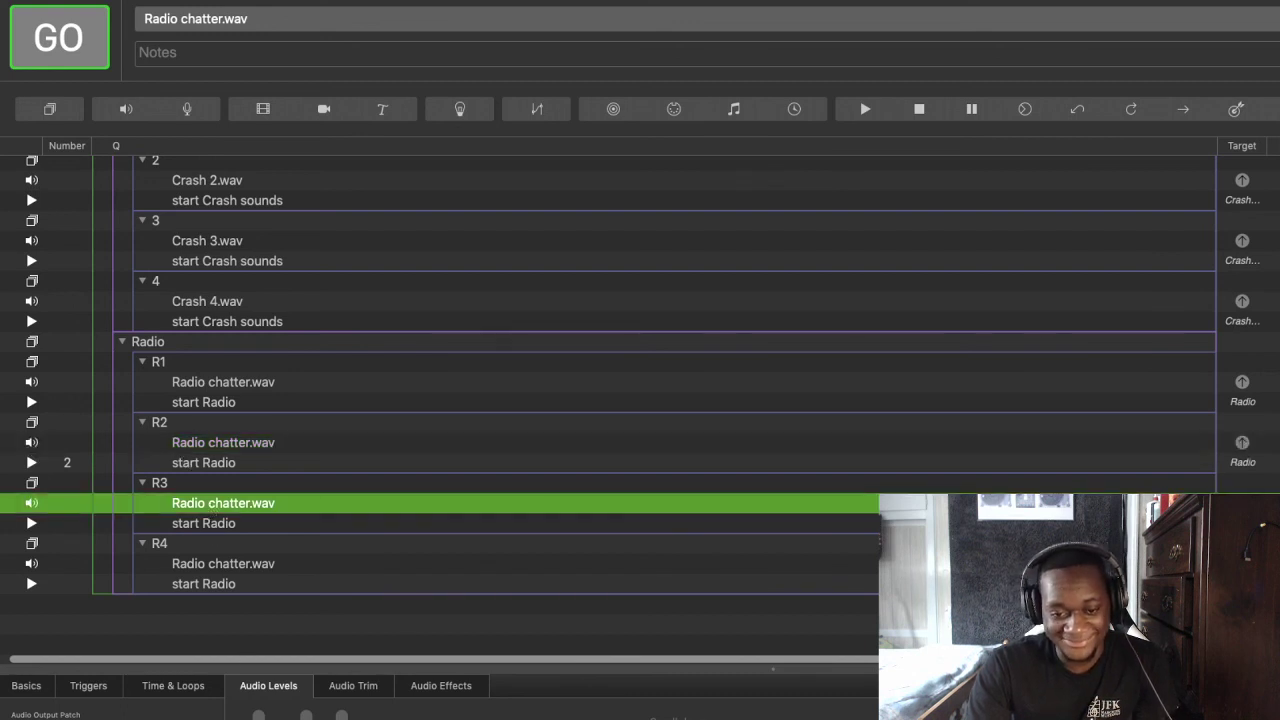
pyautogui.click(218, 562)
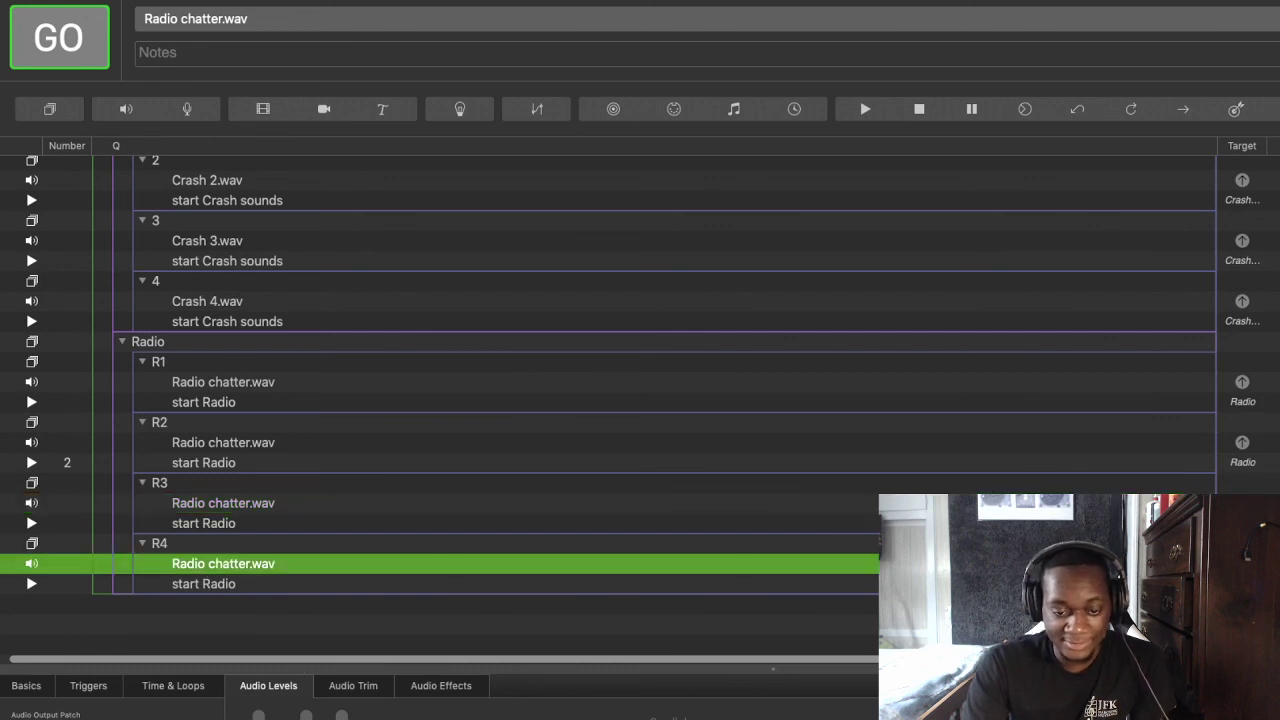
pyautogui.click(238, 384)
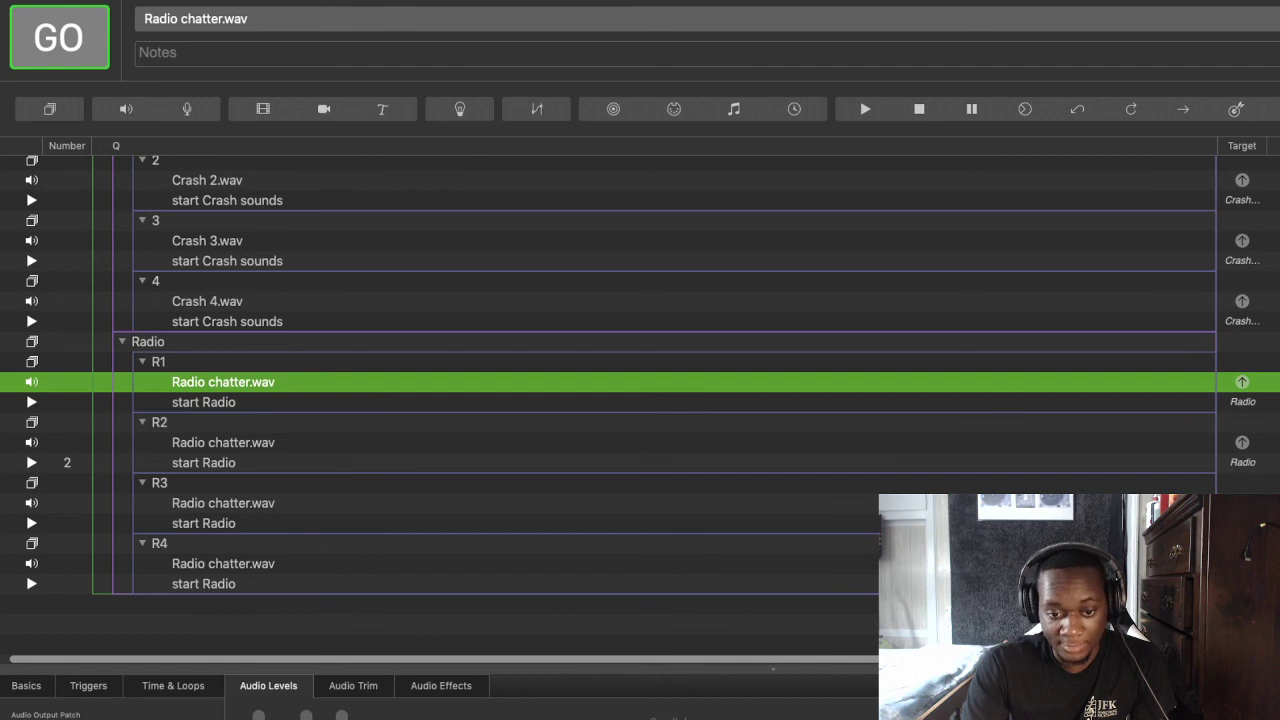
# Save the workspace and play the whole Plane group again
pyautogui.click(95, 4)
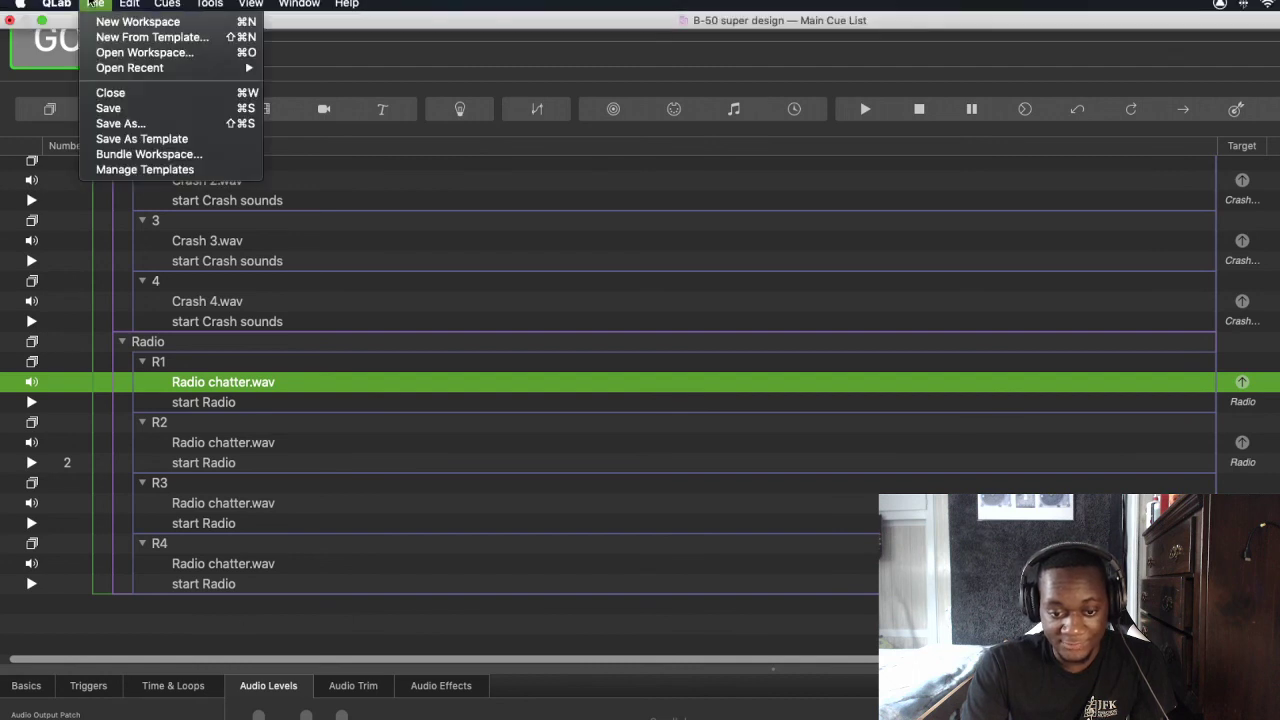
pyautogui.click(145, 108)
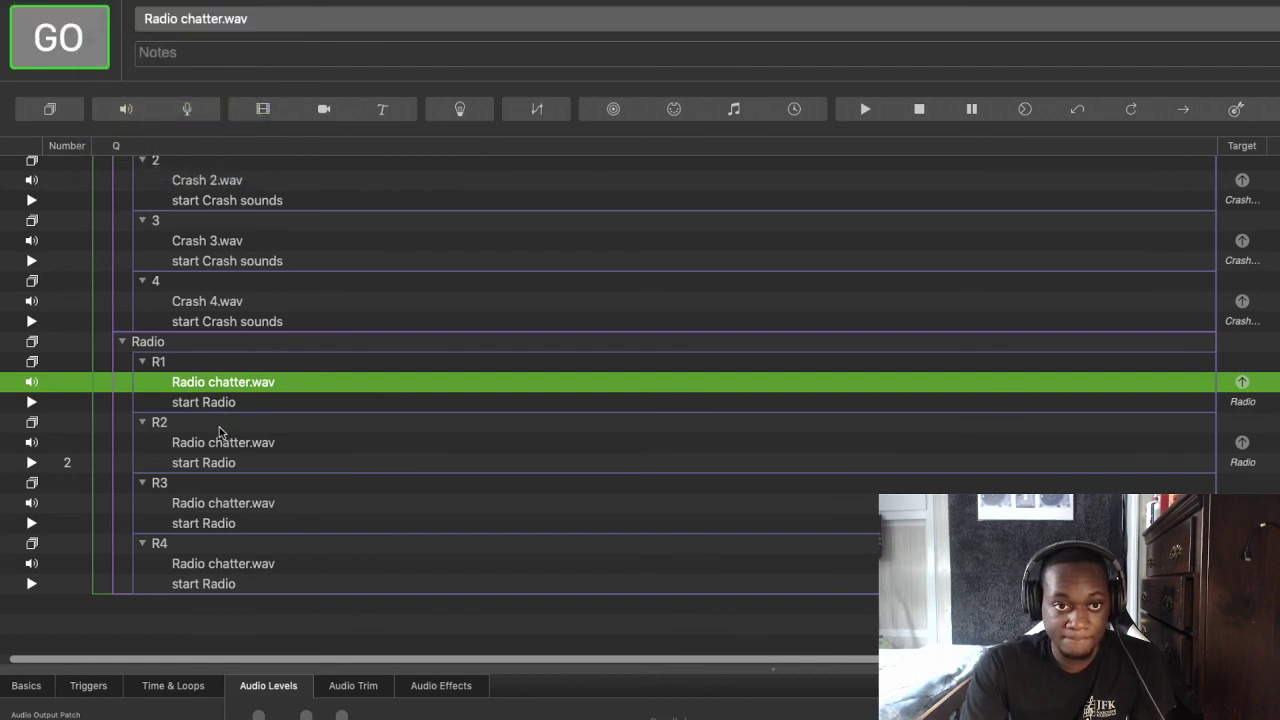
pyautogui.scroll(5, 150, 268)
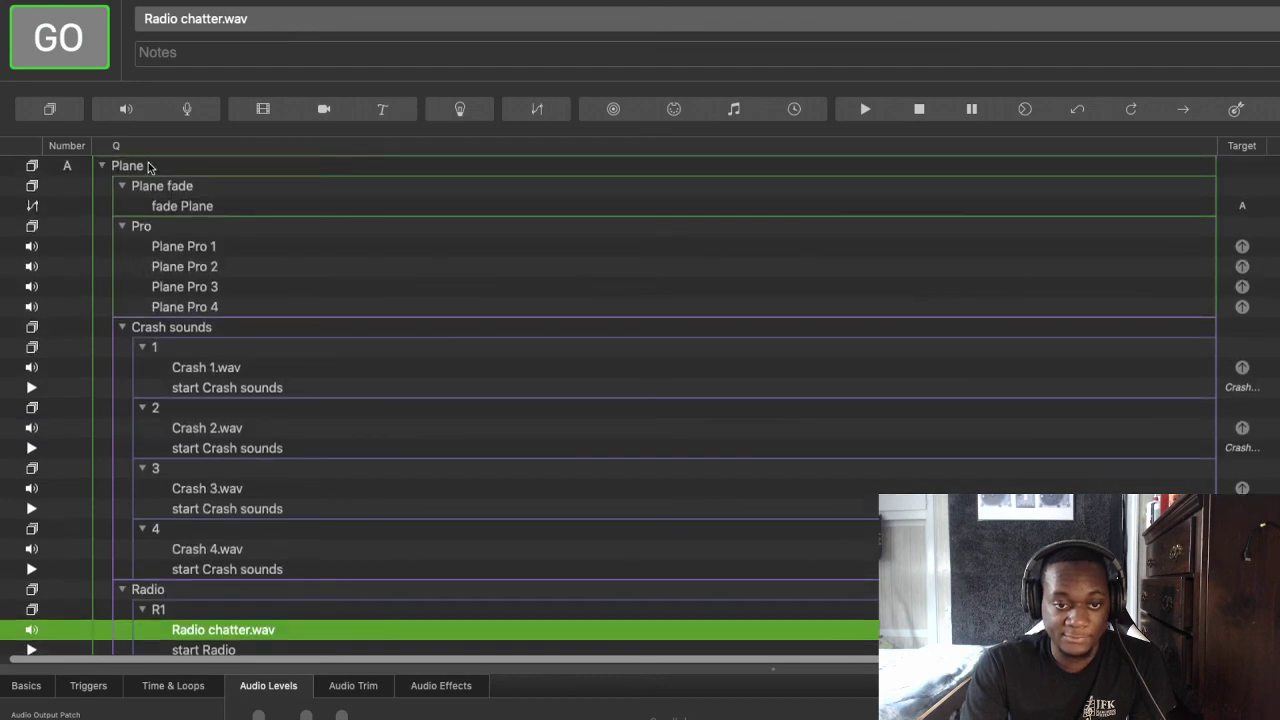
pyautogui.click(148, 166)
pyautogui.press('space')
pyautogui.scroll(-5, 110, 489)
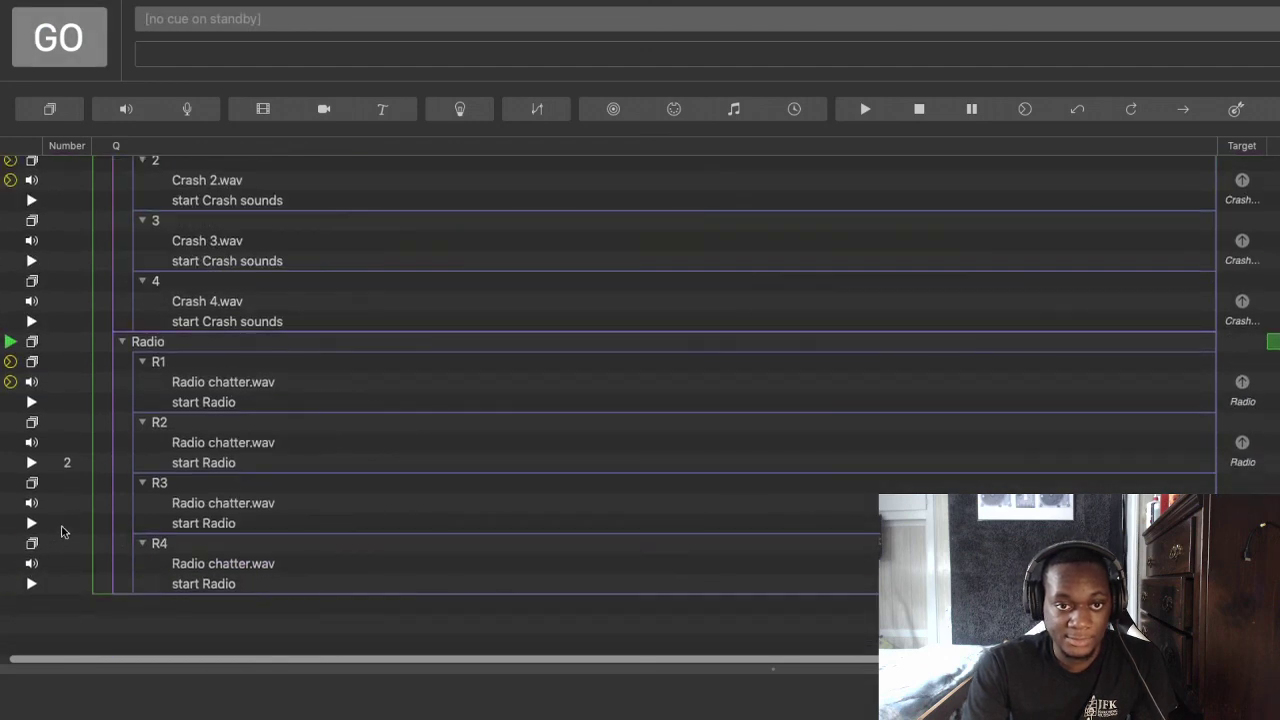
# Clear the cue number of the start Radio cue in R2
pyautogui.doubleClick(70, 462)
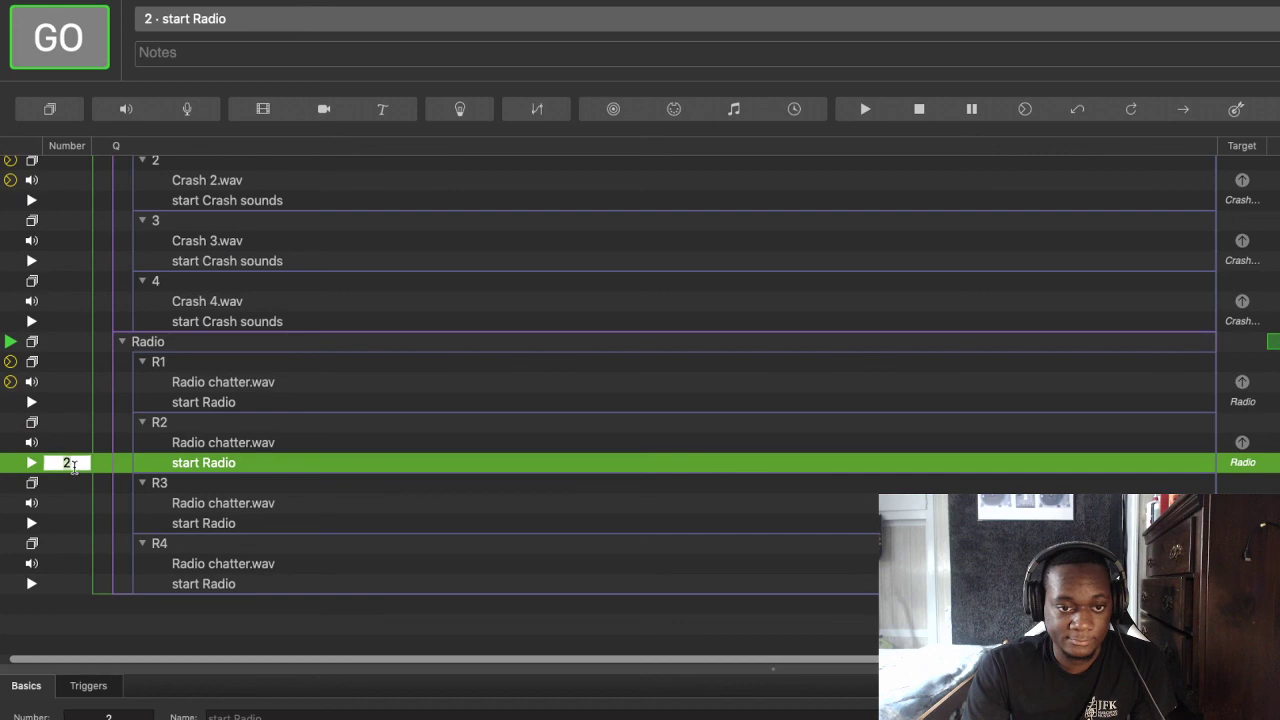
pyautogui.press('BackSpace')
pyautogui.press('Return')
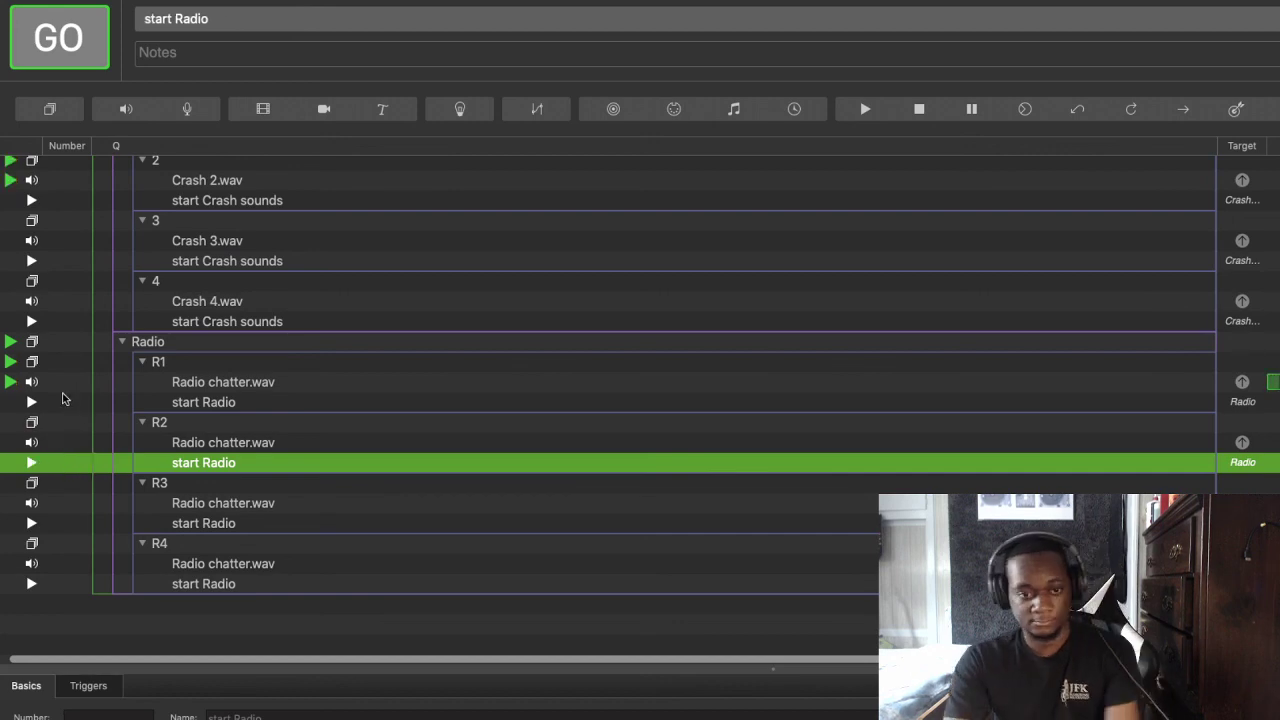
# Check the audio levels of Crash 2.wav and Crash 1.wav during playback of the Plane group
pyautogui.scroll(1, 67, 389)
pyautogui.scroll(3, 67, 395)
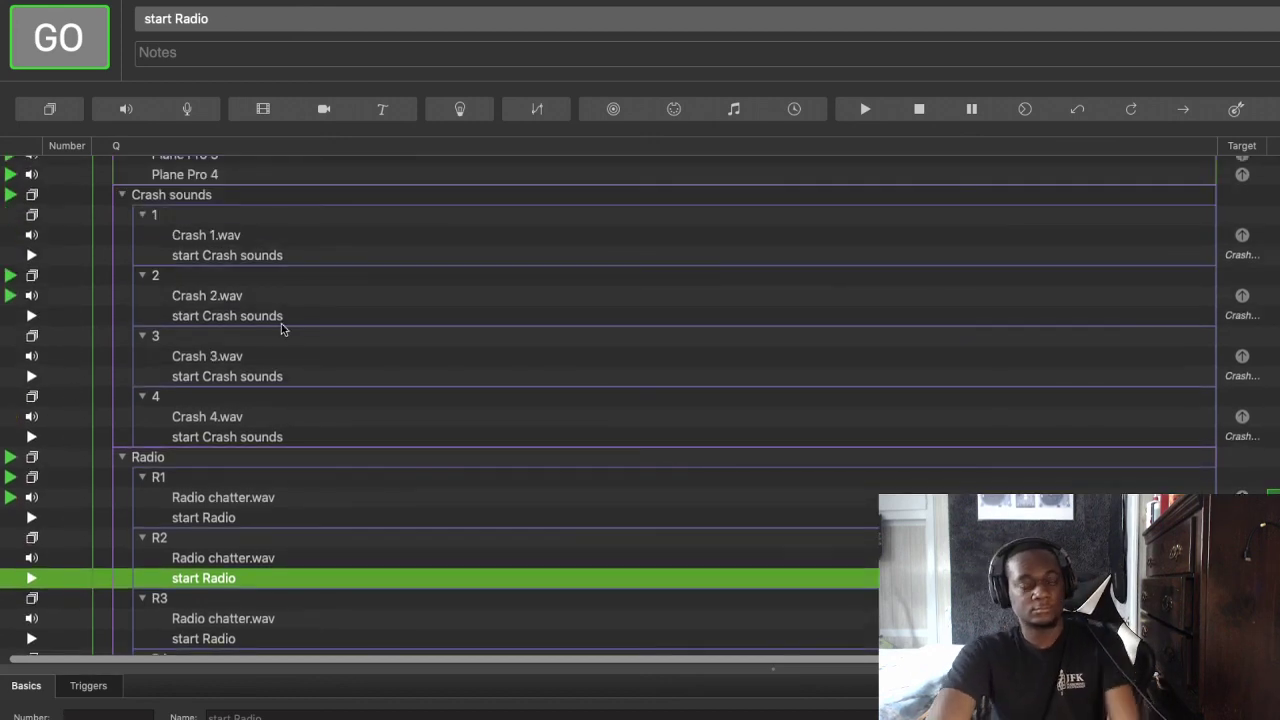
pyautogui.click(268, 296)
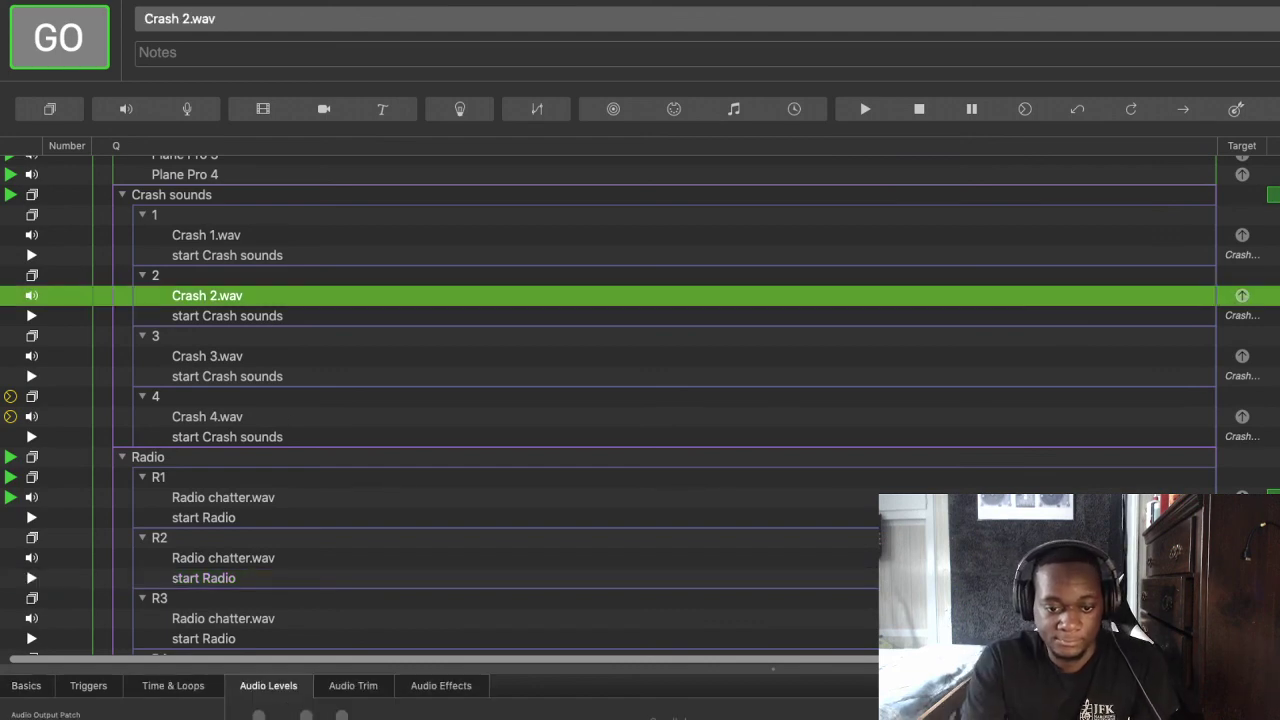
pyautogui.click(192, 255)
pyautogui.press('Up')
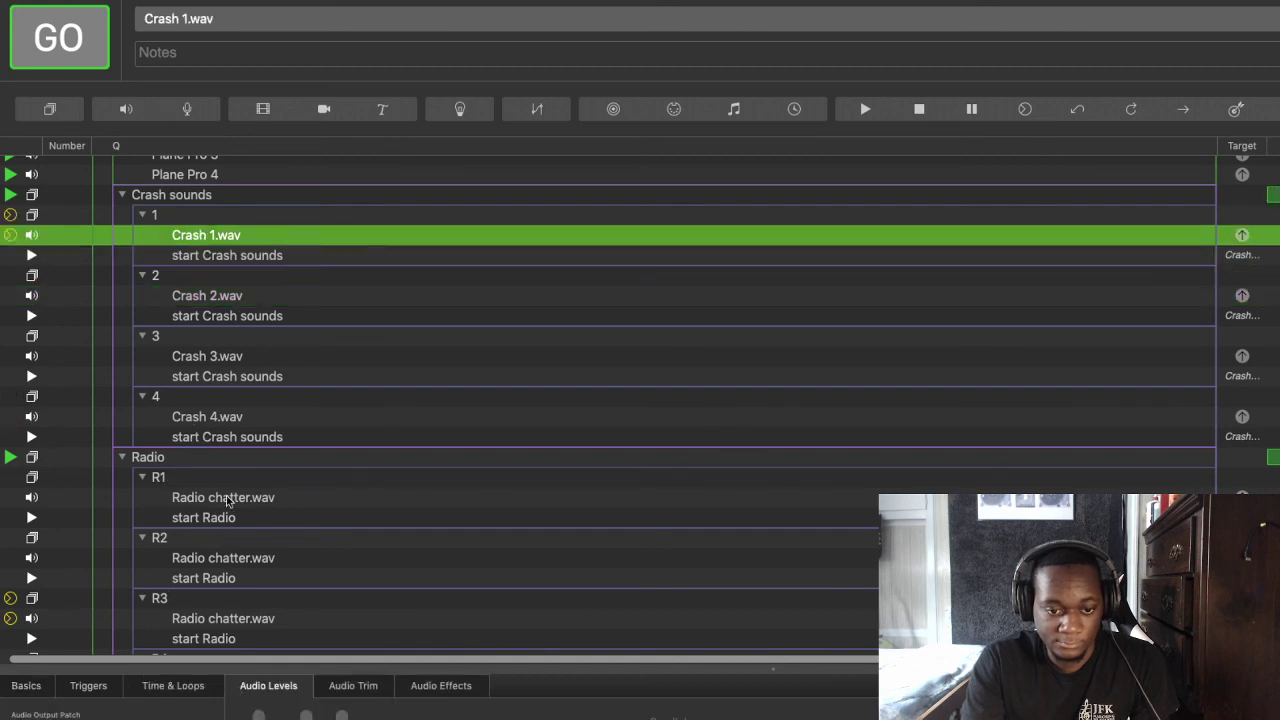
# Check the audio levels of the Radio chatter.wav cues in R3, R4, R2 and R1 during playback
pyautogui.scroll(2, 229, 525)
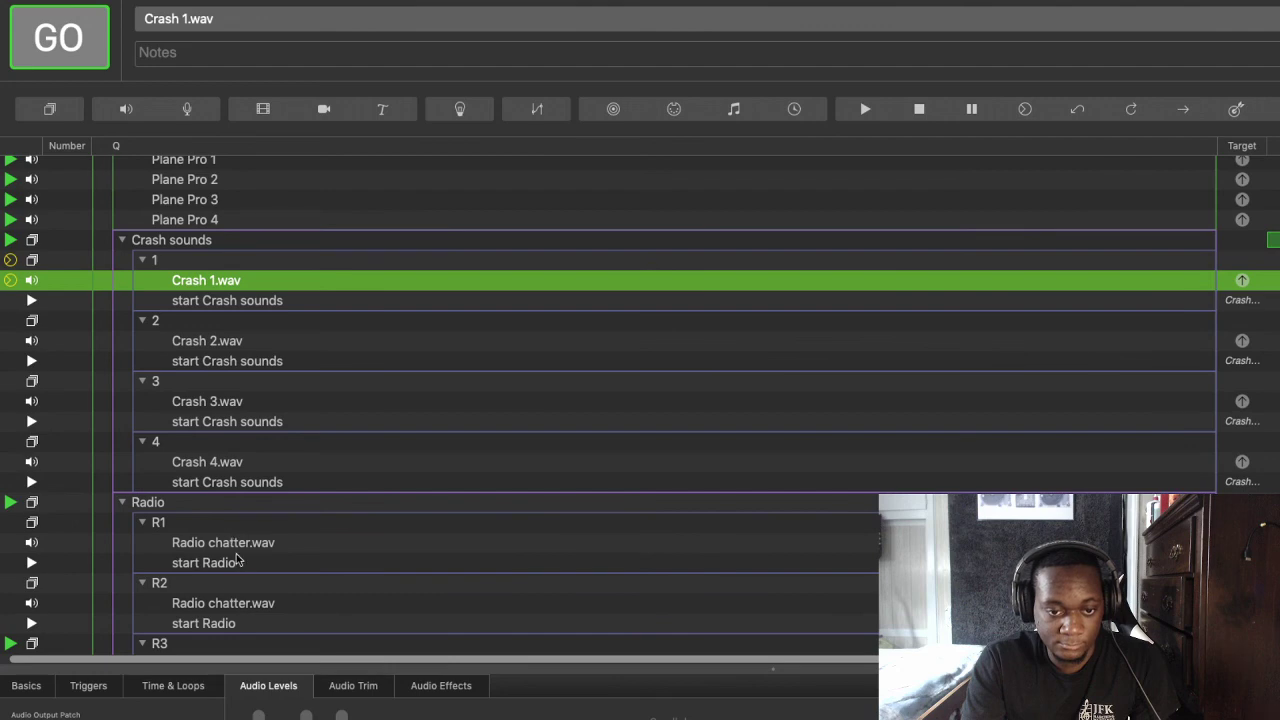
pyautogui.scroll(-3, 235, 545)
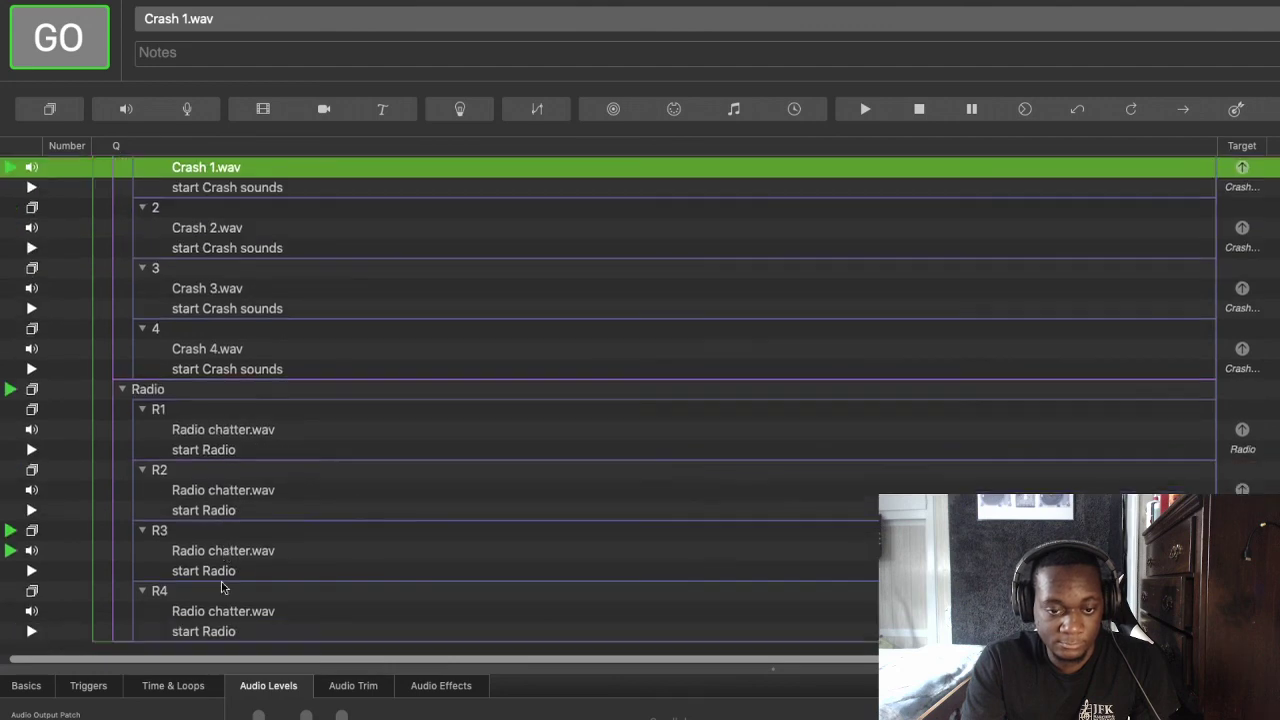
pyautogui.click(223, 548)
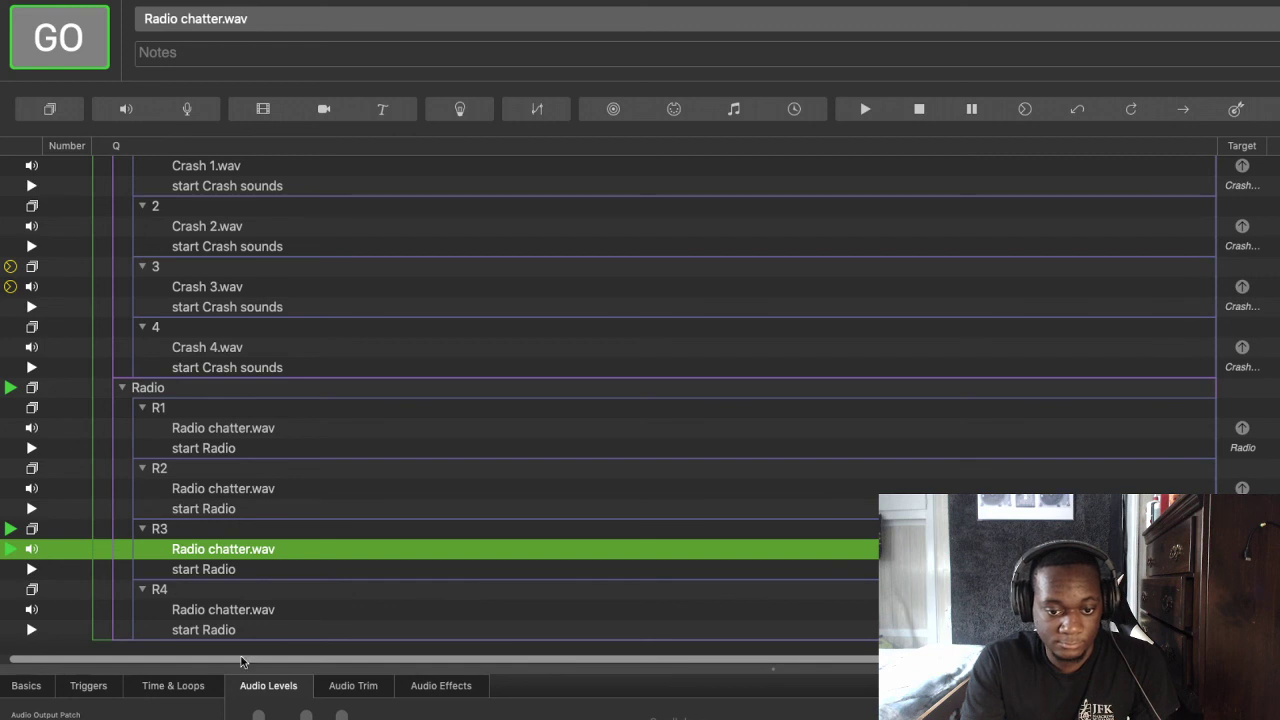
pyautogui.click(231, 607)
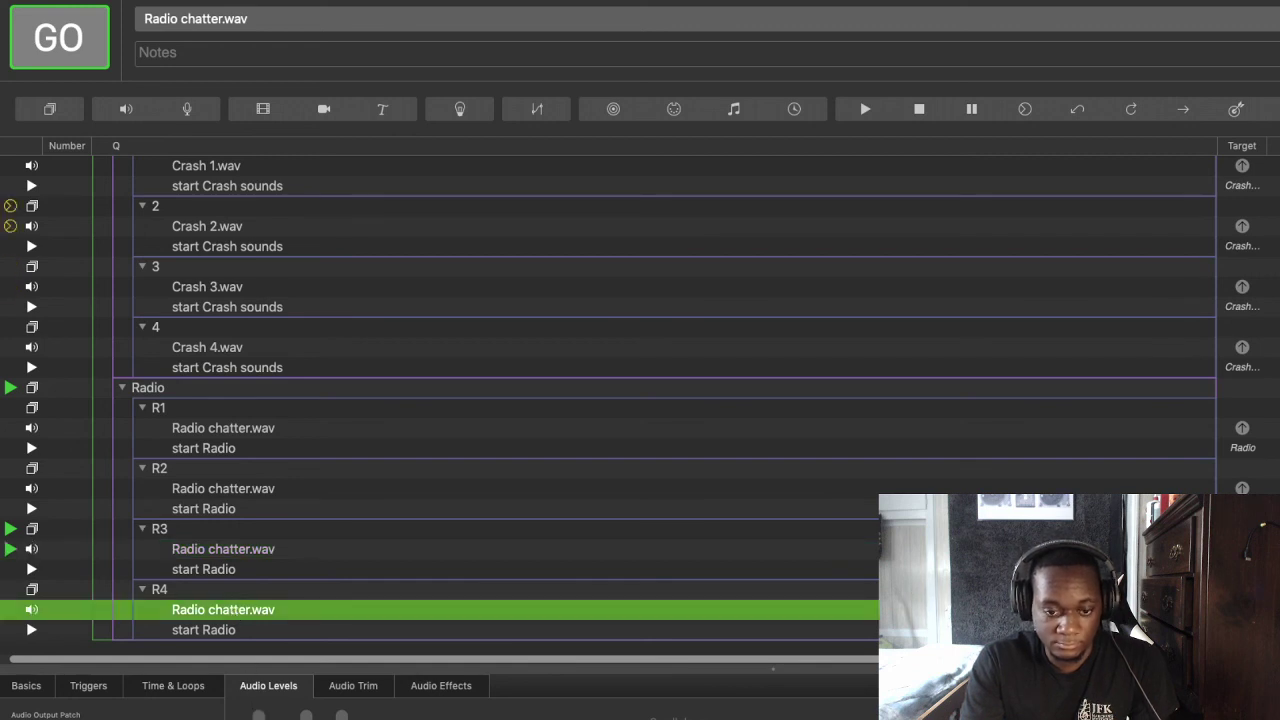
pyautogui.click(218, 488)
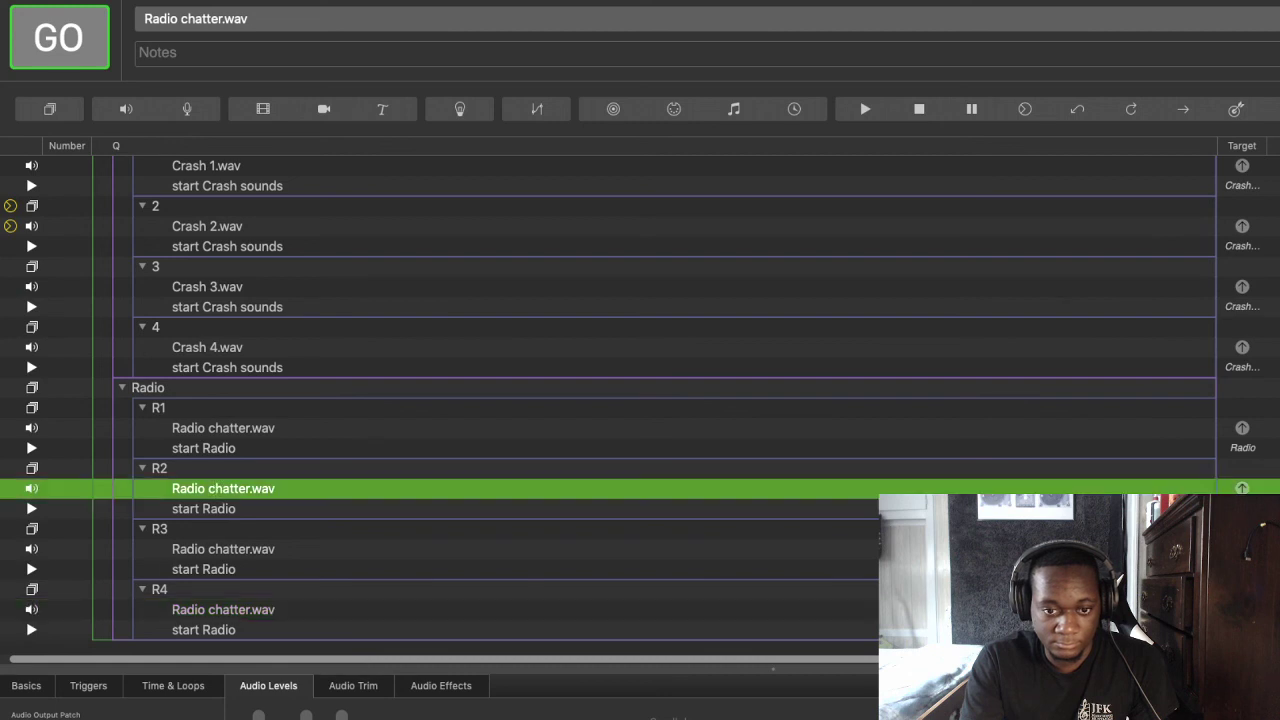
pyautogui.click(218, 430)
# Check the audio levels of Crash 2.wav, Crash 3.wav and Crash 4.wav, and stop all playback
pyautogui.scroll(5, 192, 302)
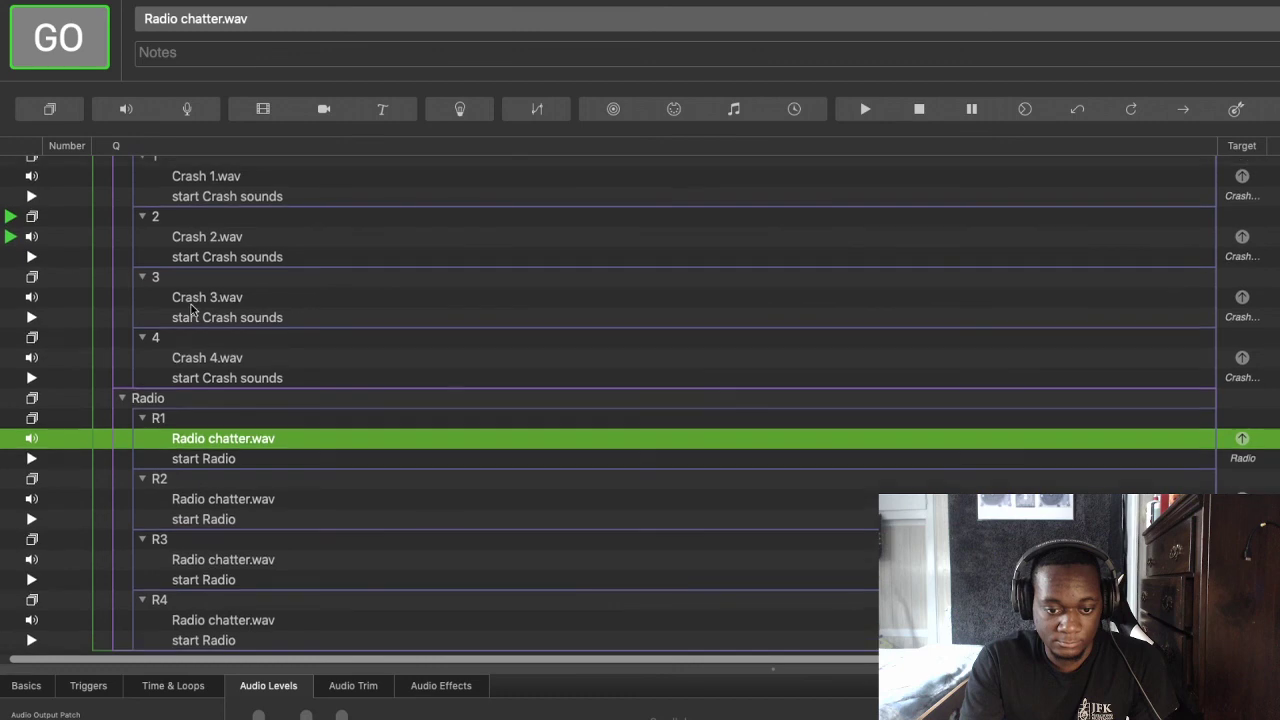
pyautogui.click(201, 430)
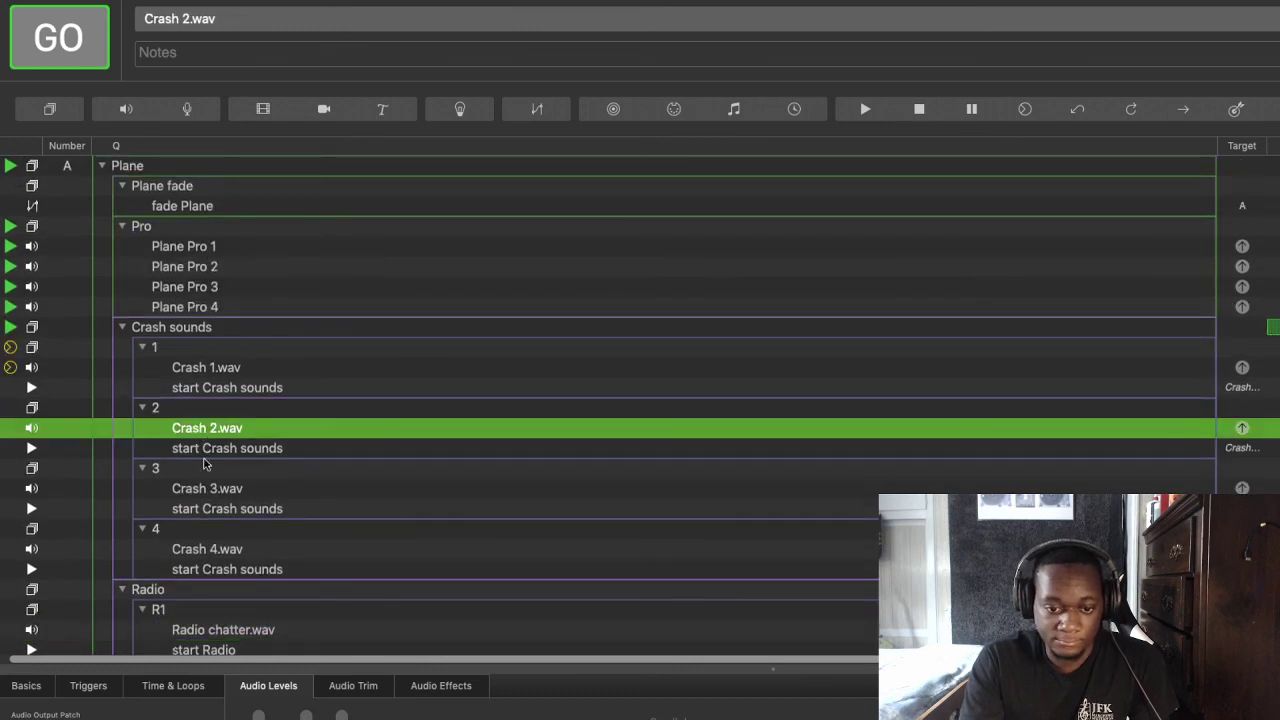
pyautogui.click(207, 490)
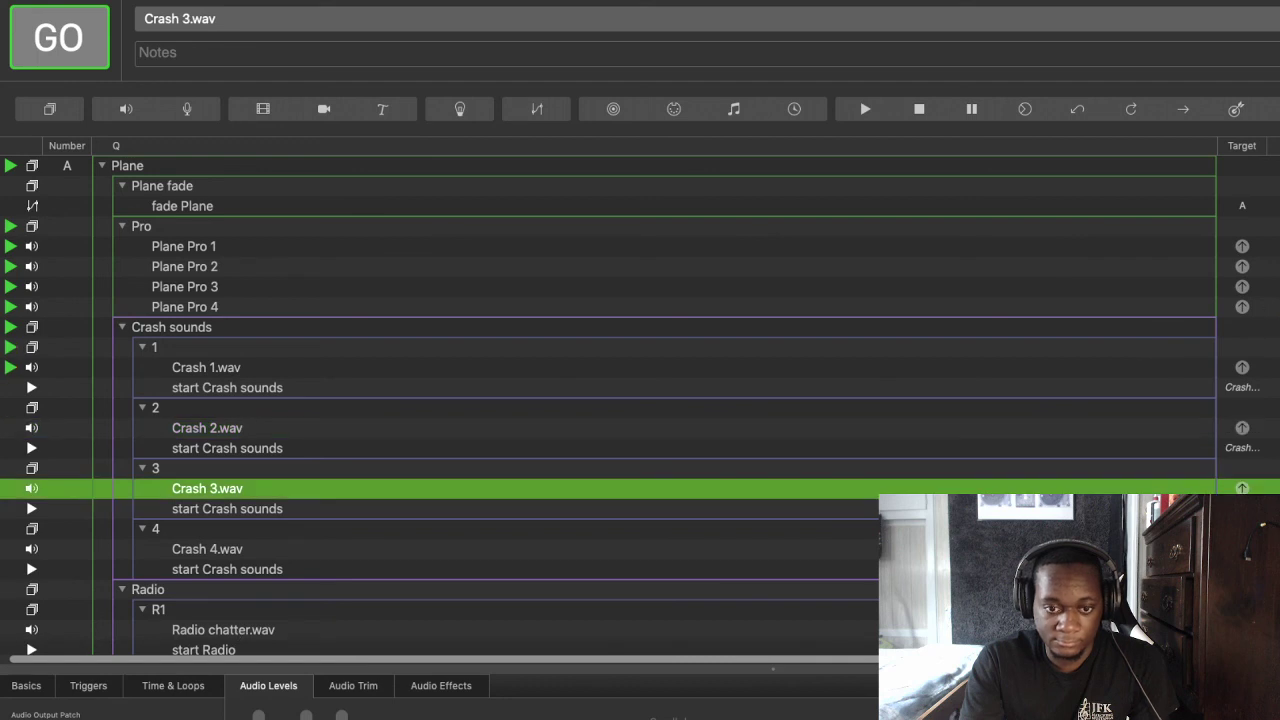
pyautogui.click(251, 551)
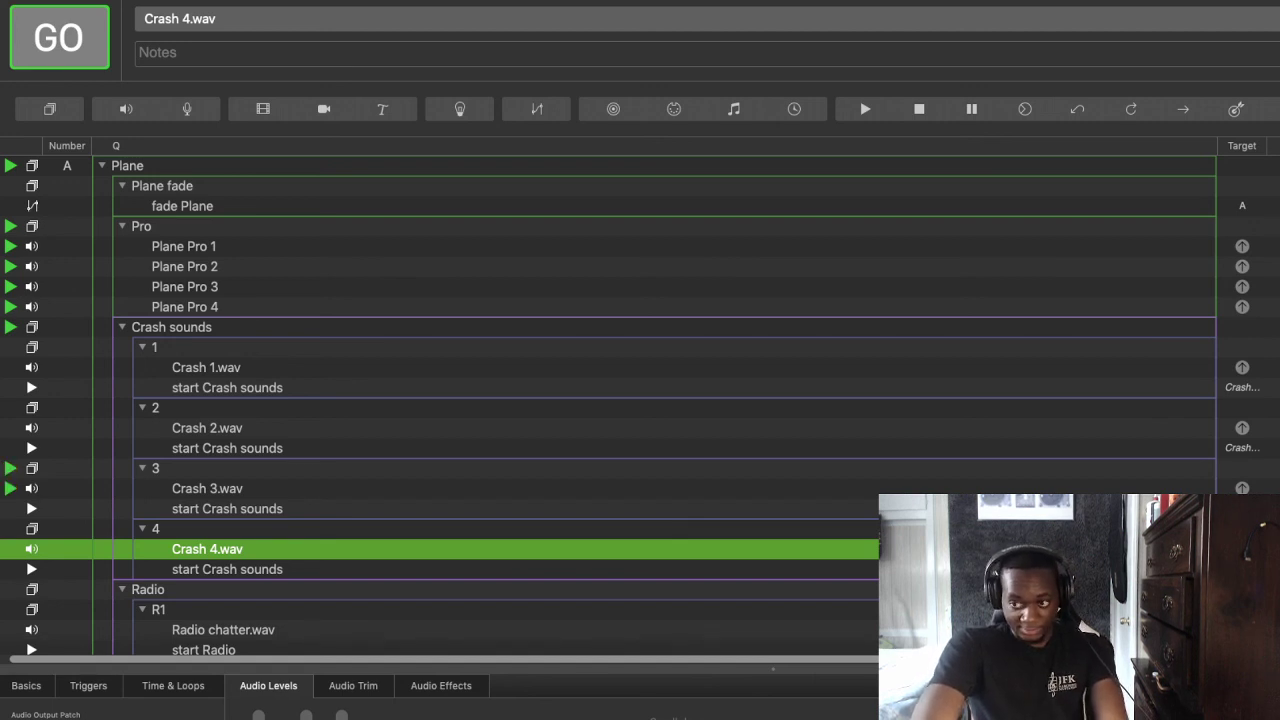
pyautogui.click(214, 490)
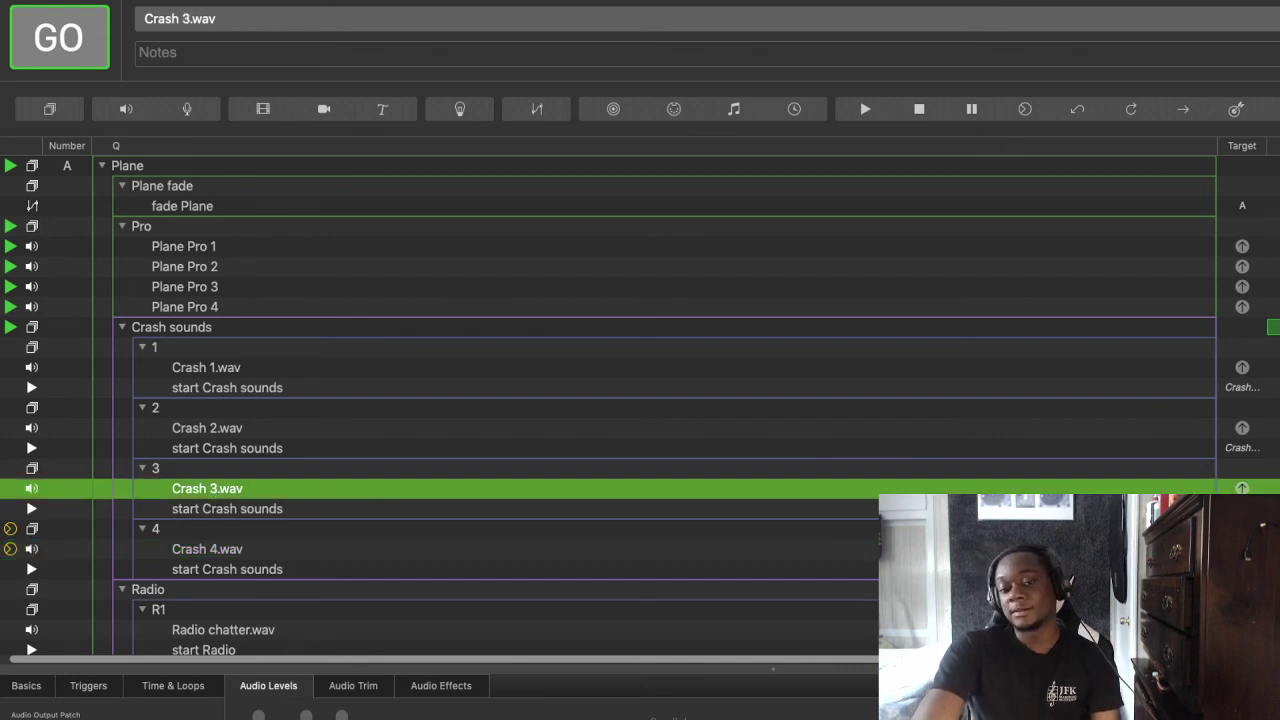
pyautogui.press('Escape')
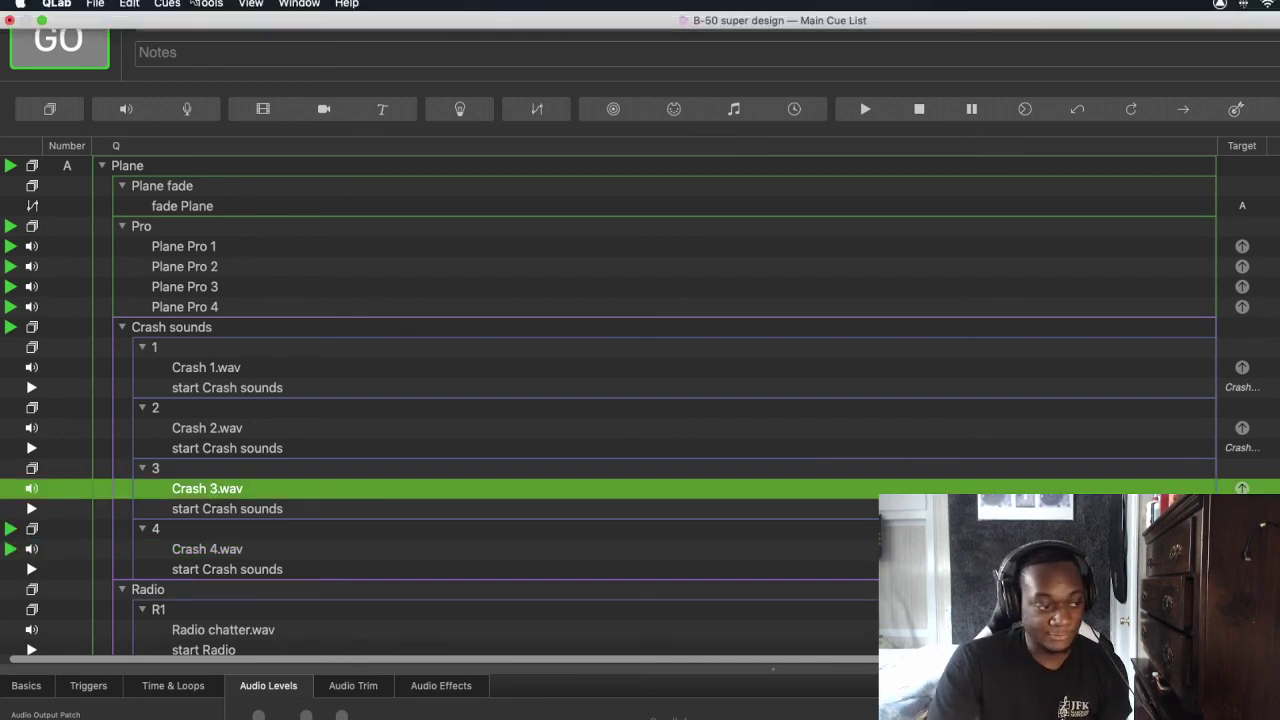
# Collapse and expand the Plane group to review its Plane fade, Pro, Crash sounds and Radio subgroups
pyautogui.click(102, 165)
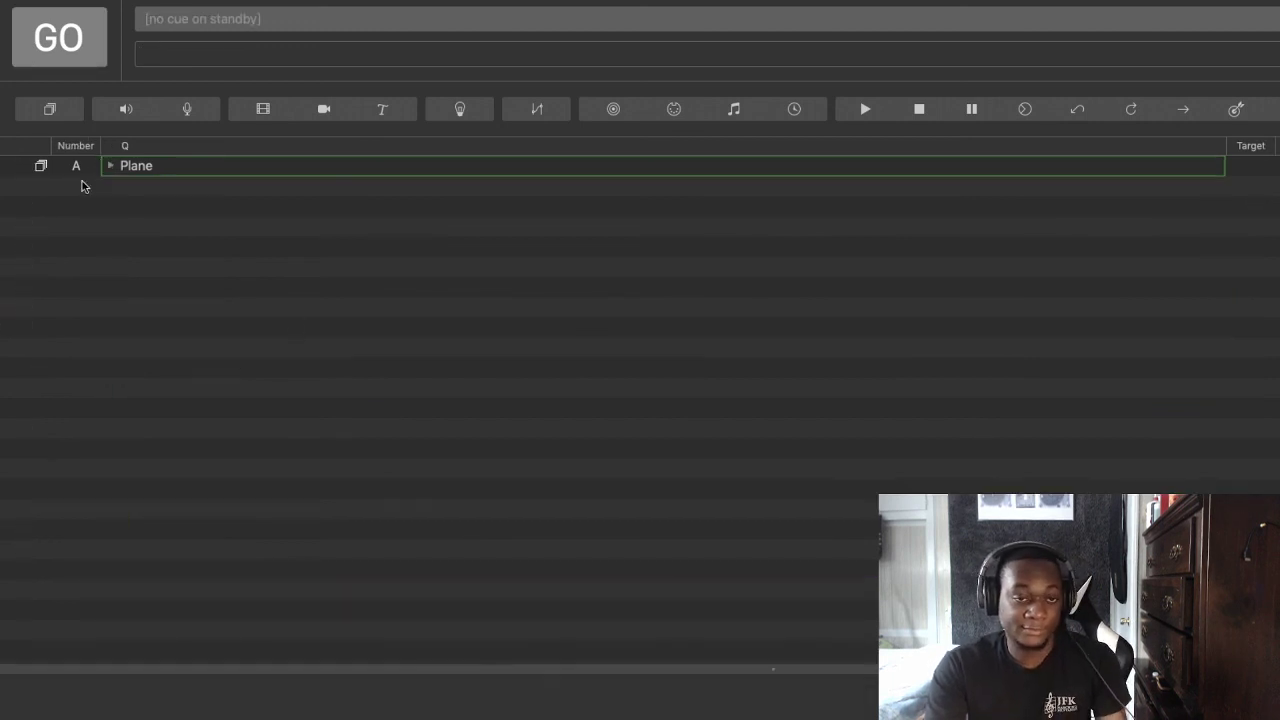
pyautogui.click(108, 166)
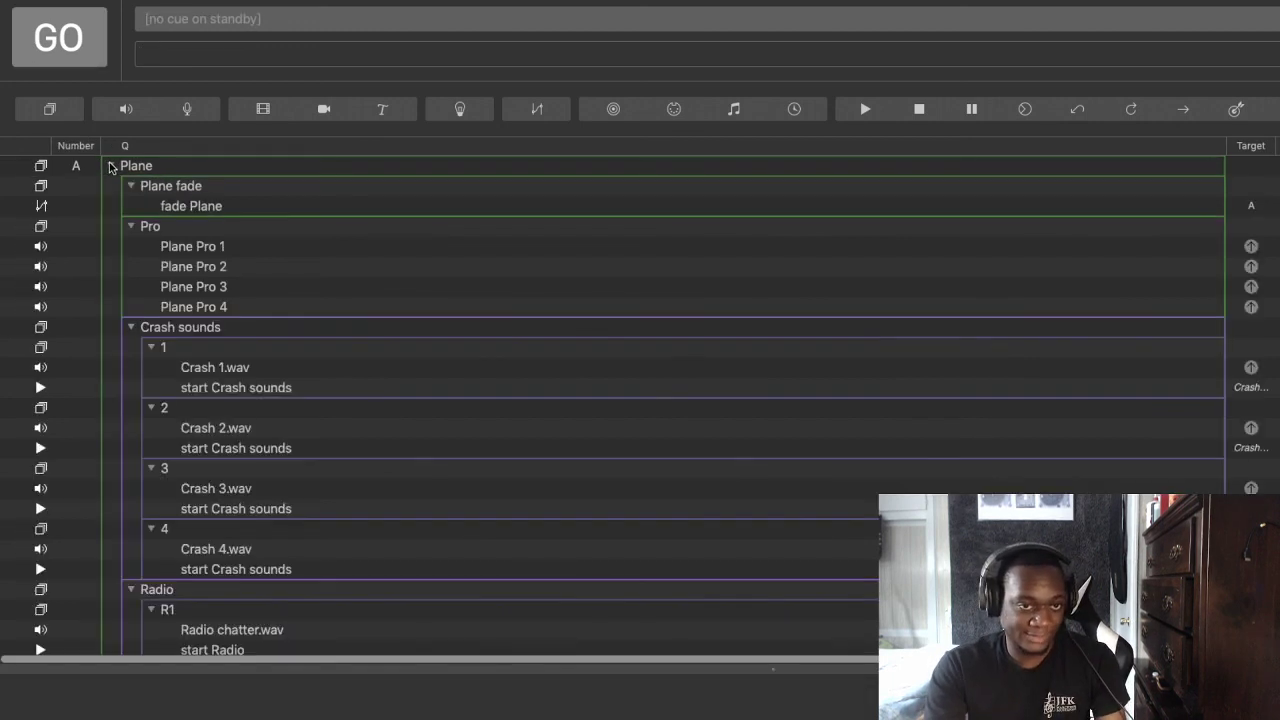
pyautogui.scroll(-5, 168, 266)
pyautogui.scroll(5, 168, 266)
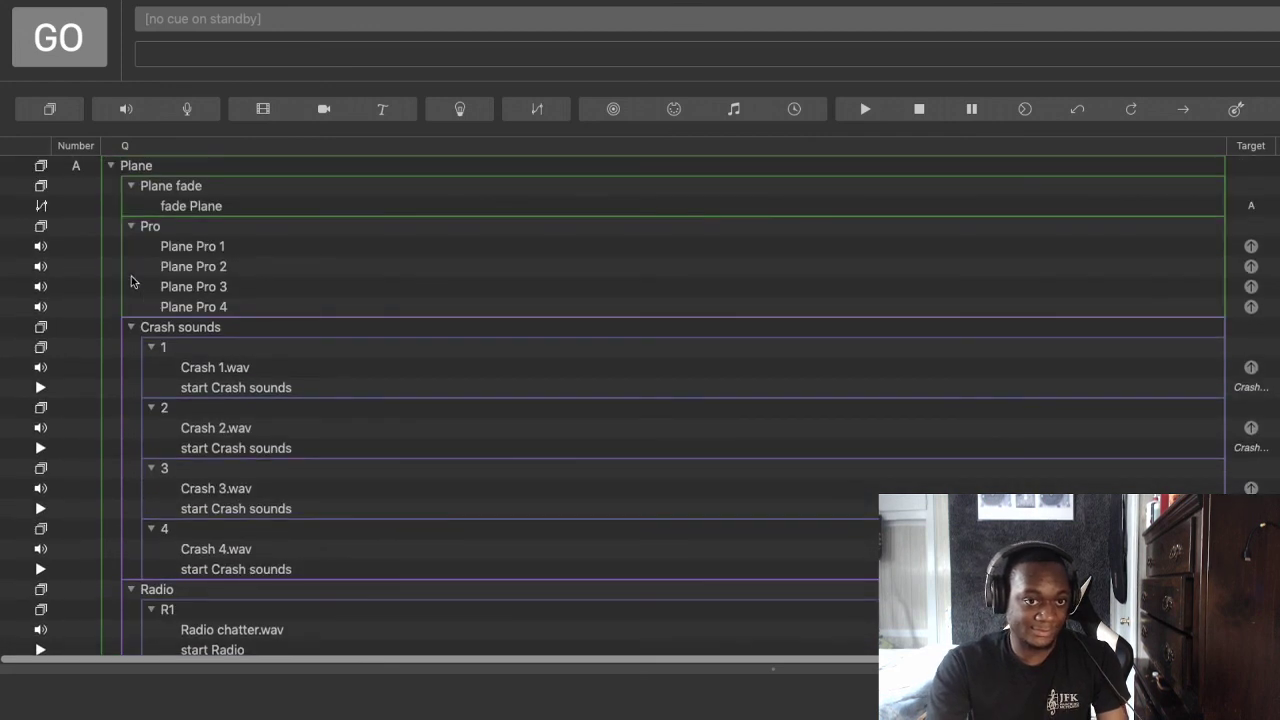
pyautogui.click(110, 167)
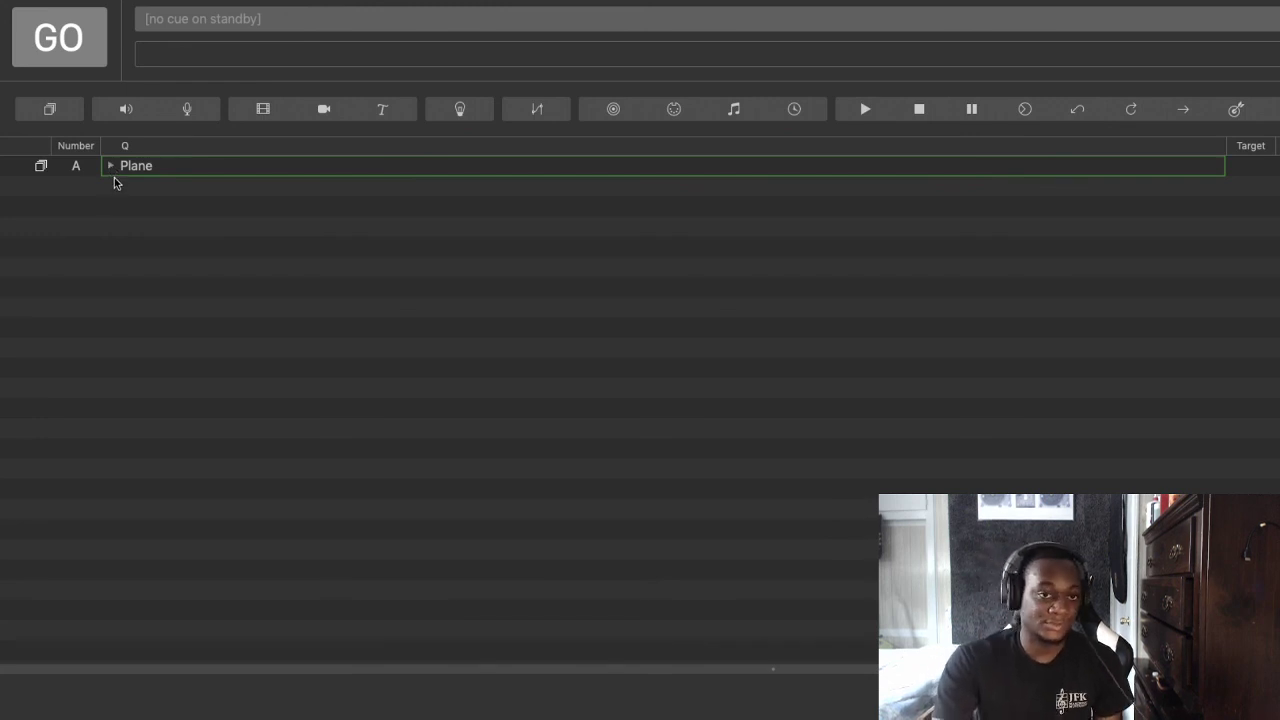
pyautogui.click(110, 166)
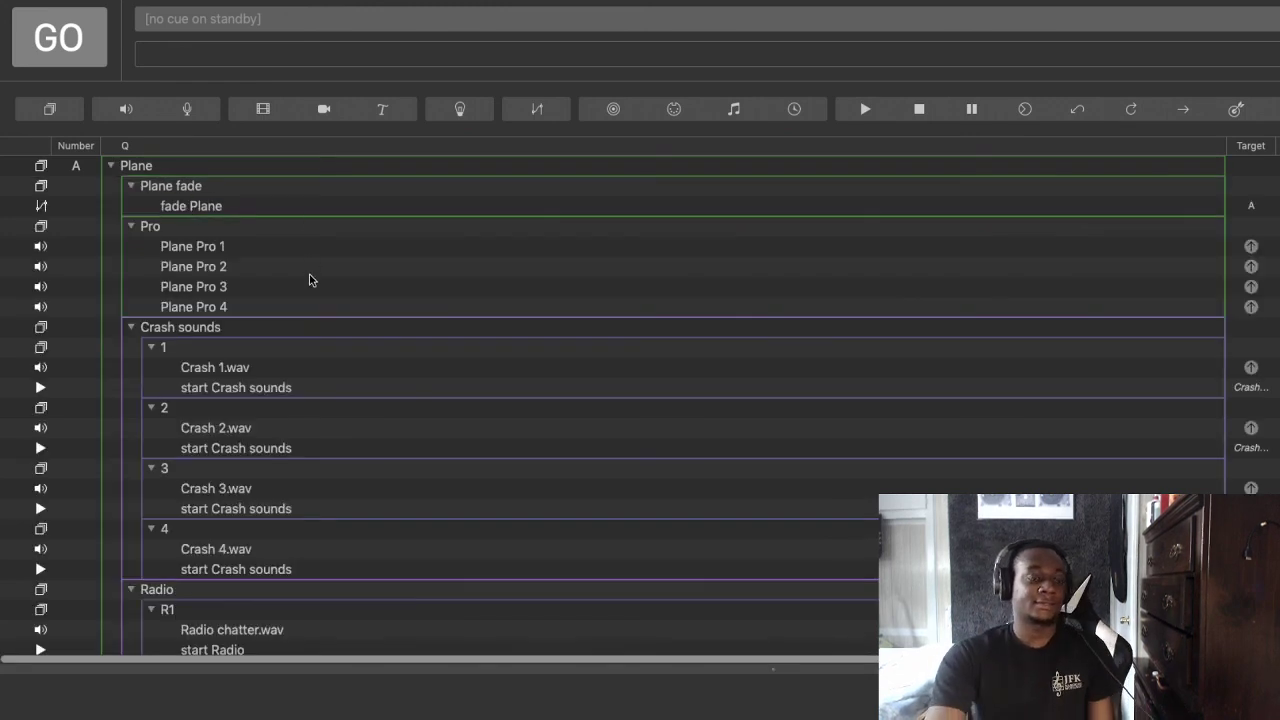
pyautogui.scroll(-1, 309, 278)
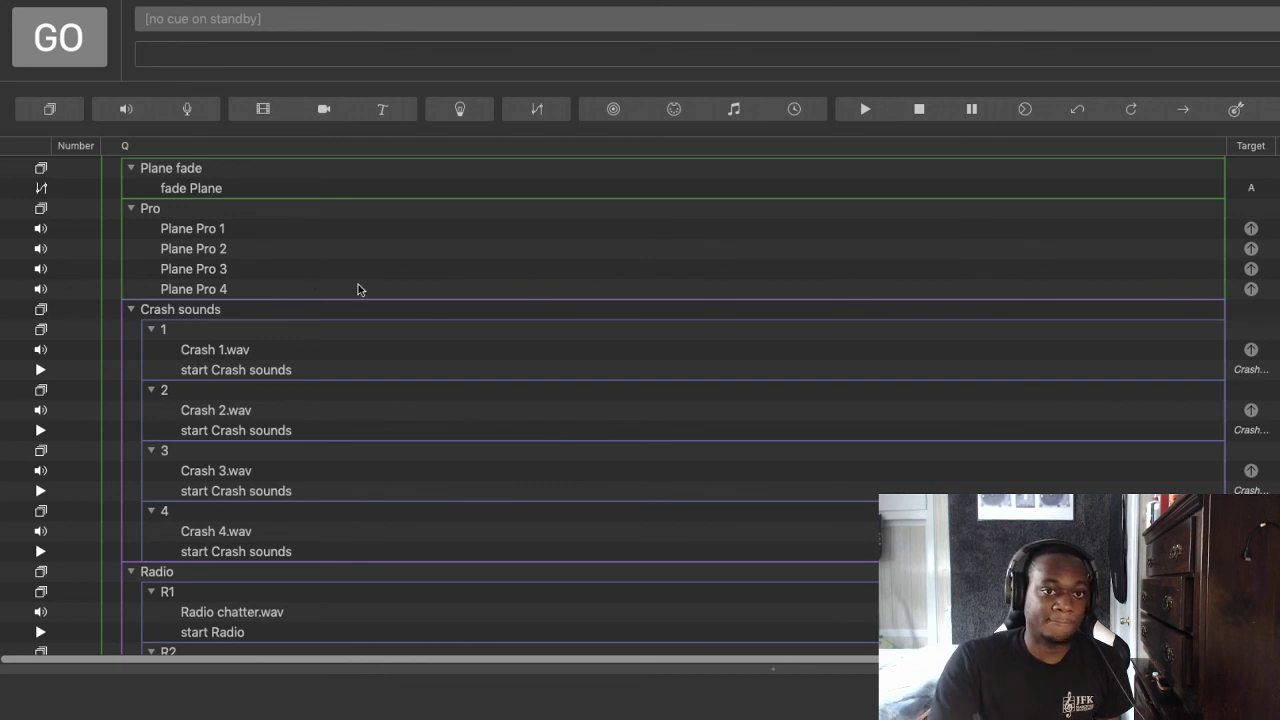
pyautogui.scroll(-2, 343, 311)
# Save the B-50 super design workspace and close it together with the workspace launcher
pyautogui.click(93, 4)
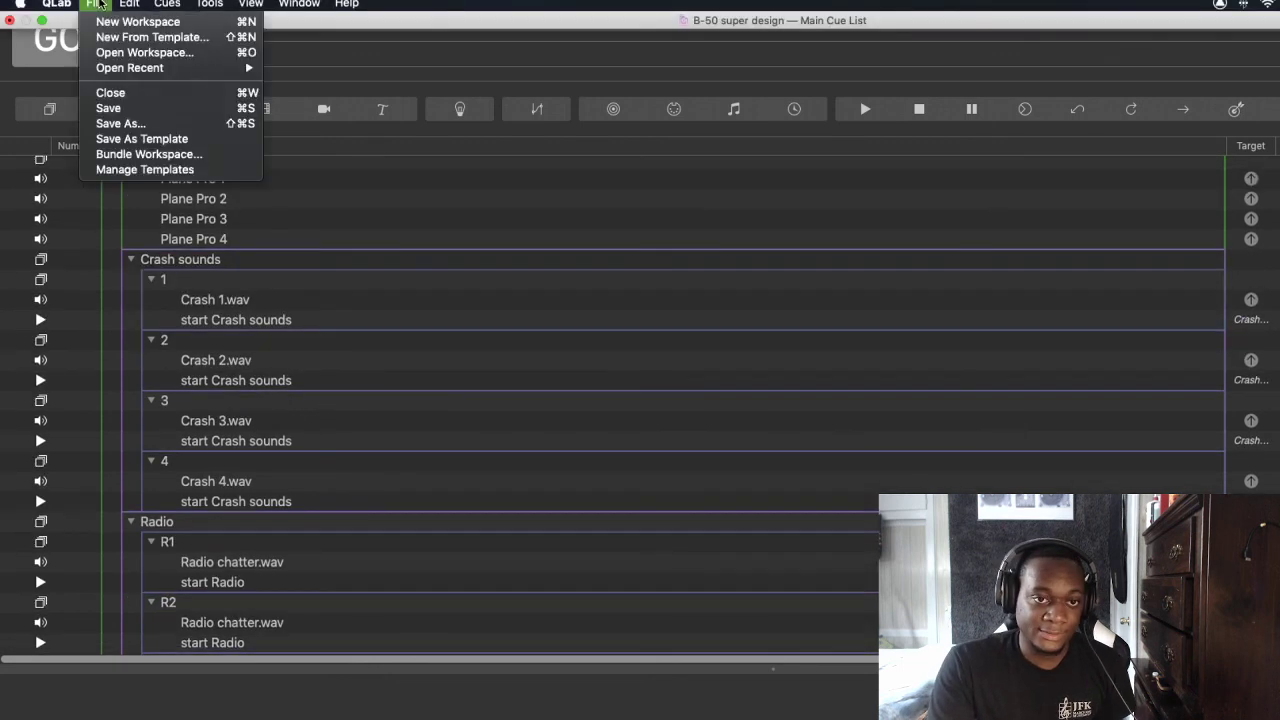
pyautogui.click(143, 108)
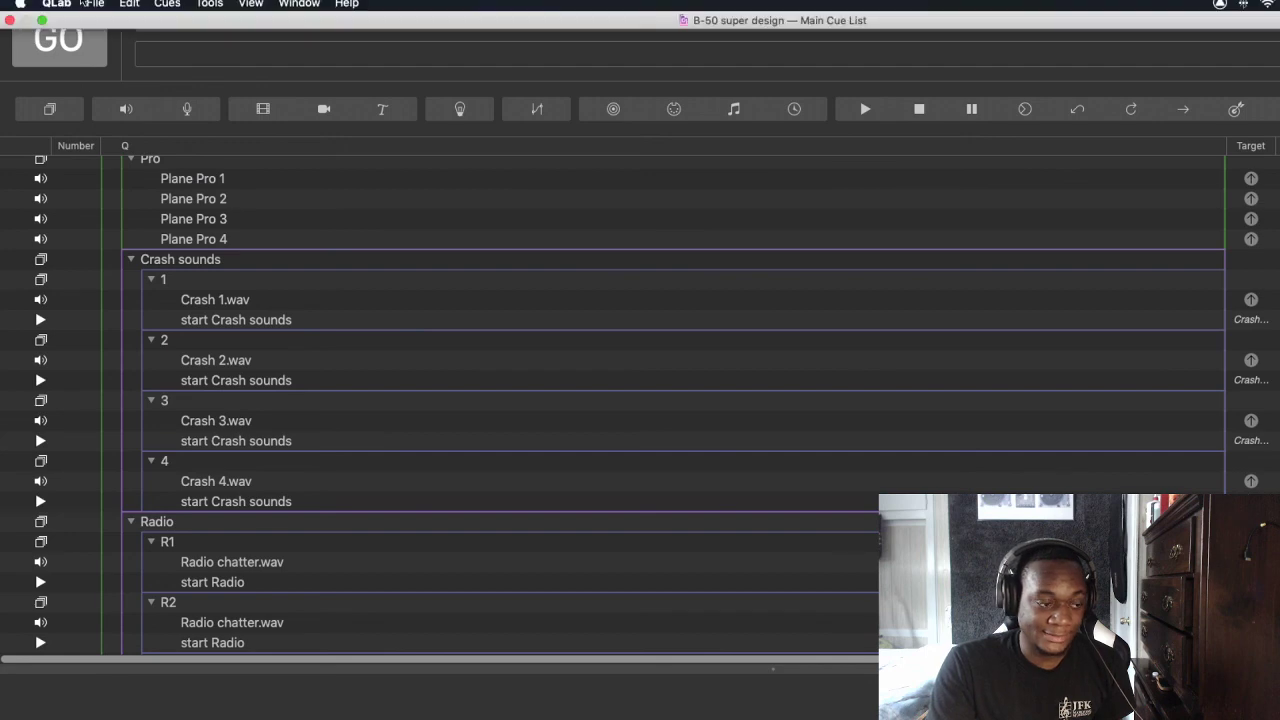
pyautogui.click(9, 20)
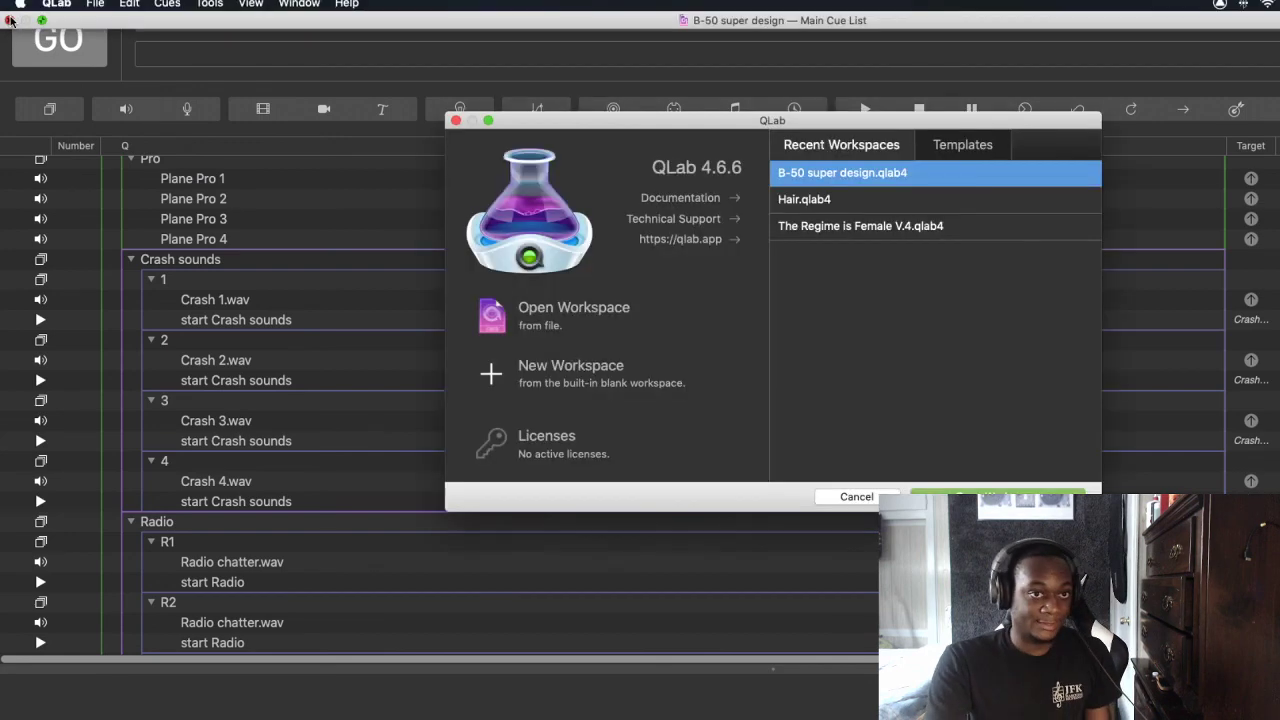
pyautogui.click(457, 120)
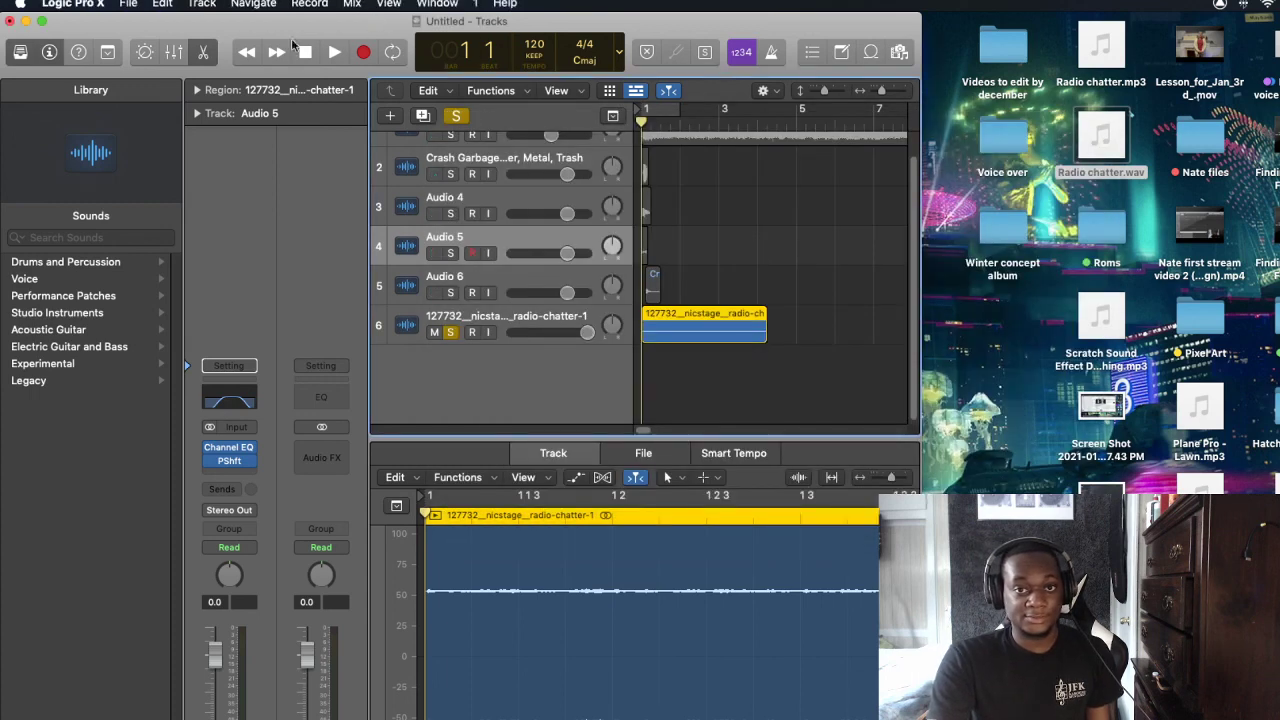